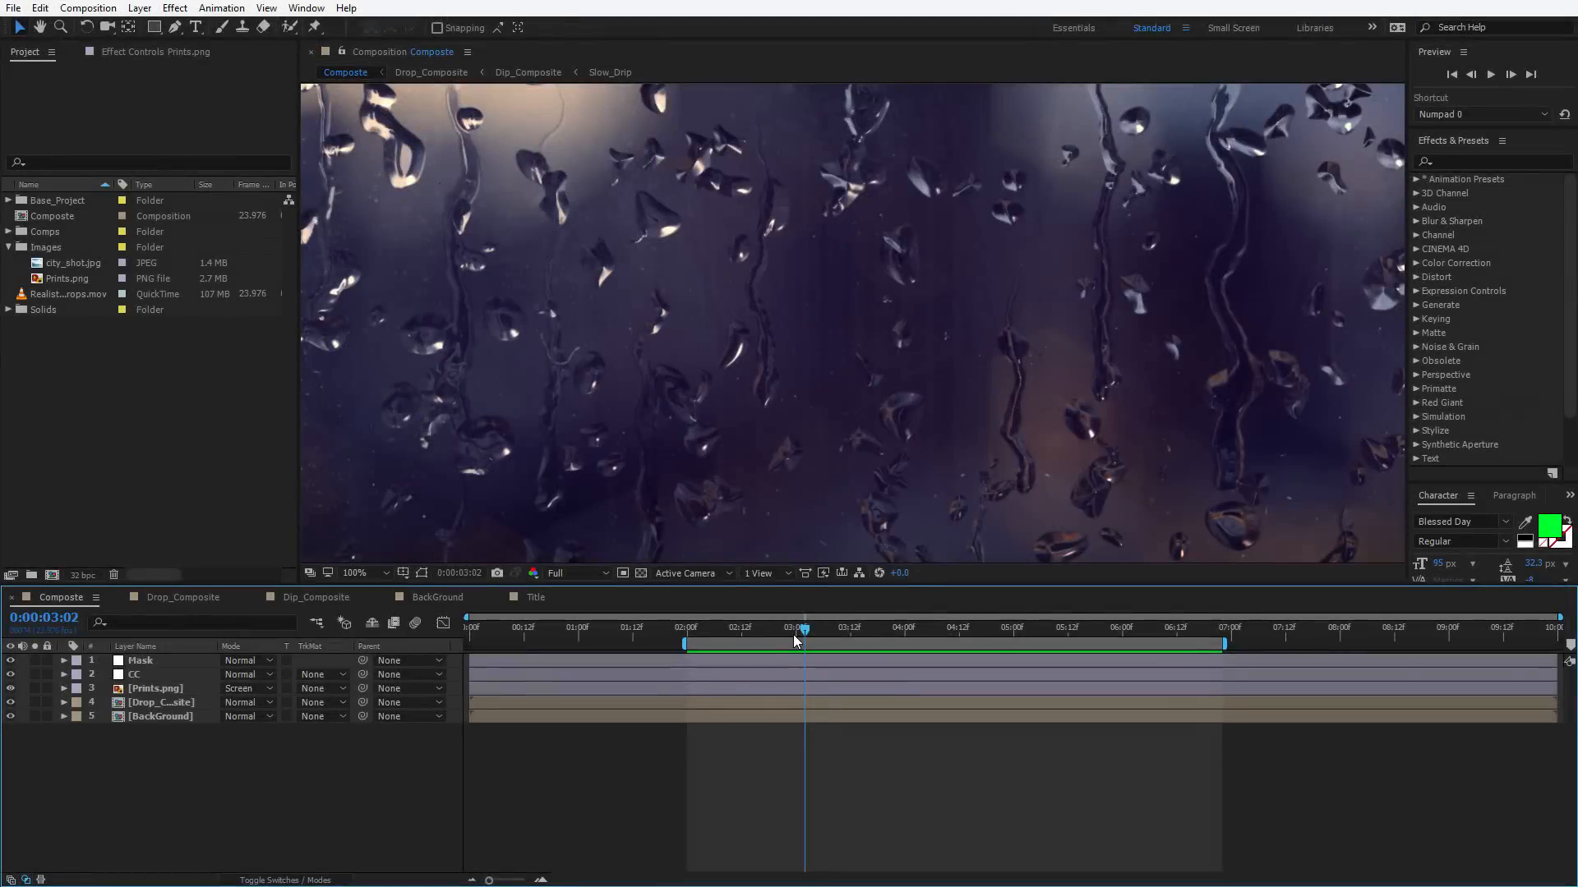
Examine the water-drop animation in the Composte composition at 0:00:04:00 and across its work area
drag(794, 635, 905, 629)
scroll(1012, 372, down, 2)
scroll(859, 513, up, 2)
scroll(750, 374, down, 2)
scroll(968, 374, up, 2)
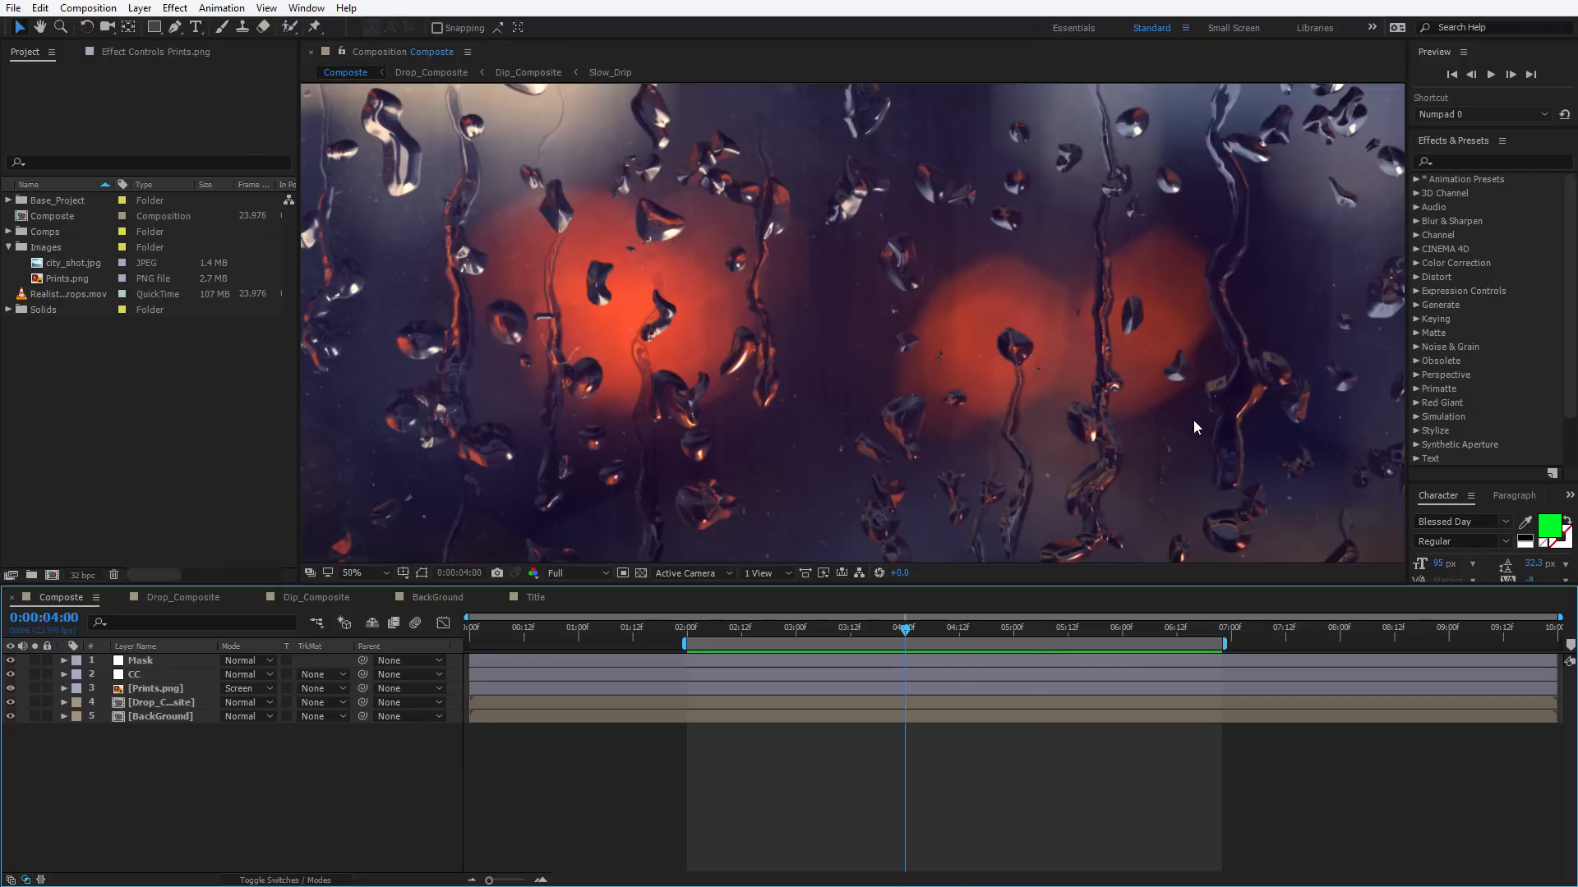
scroll(1193, 420, down, 2)
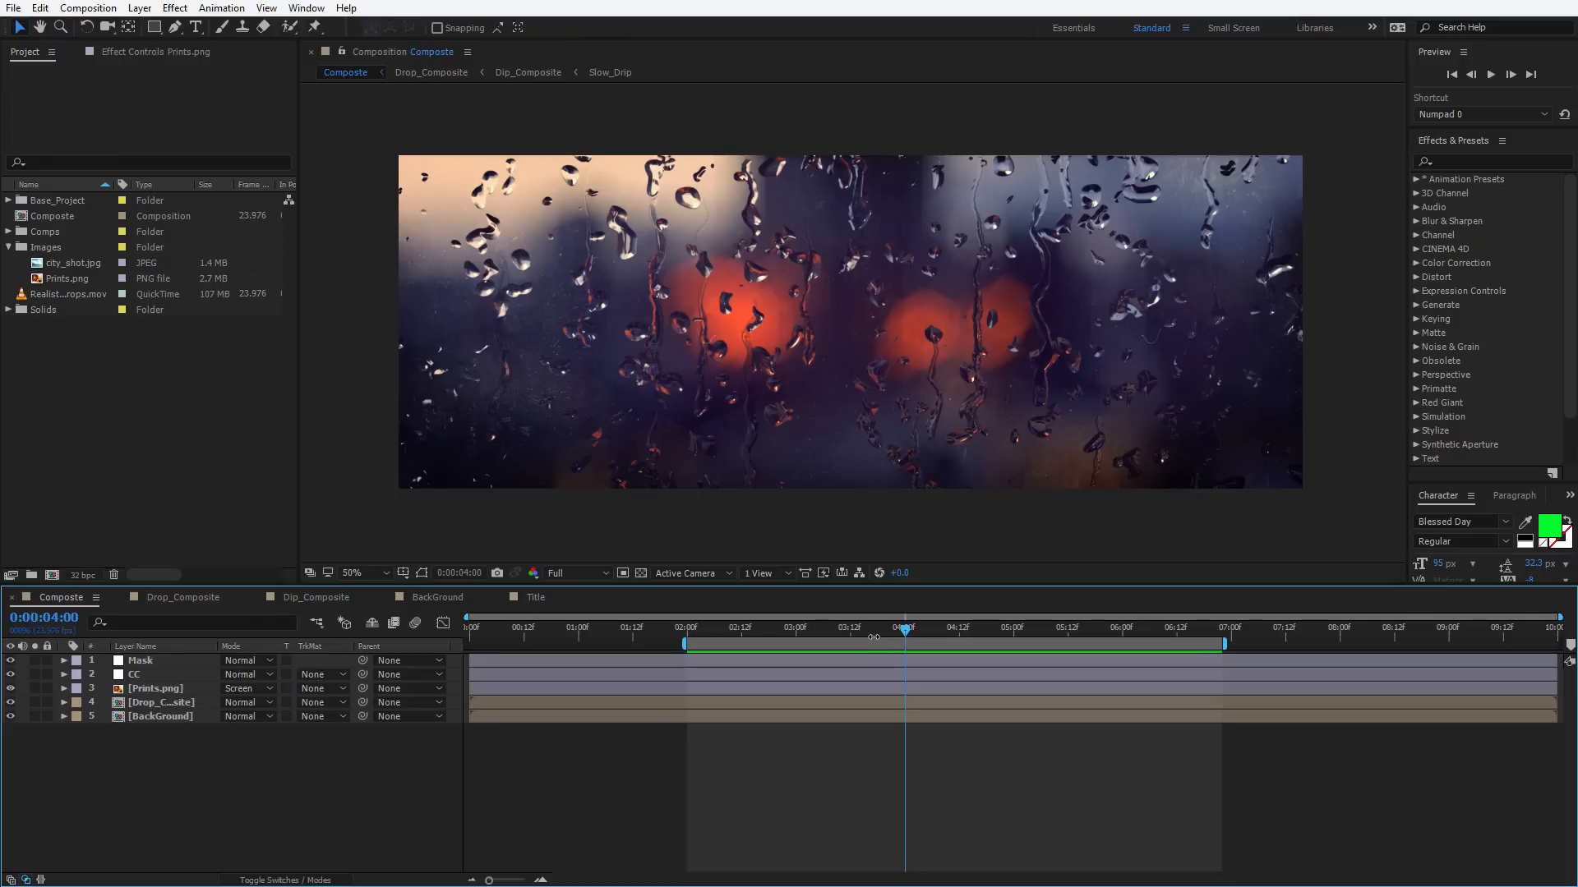
drag(874, 637, 1092, 640)
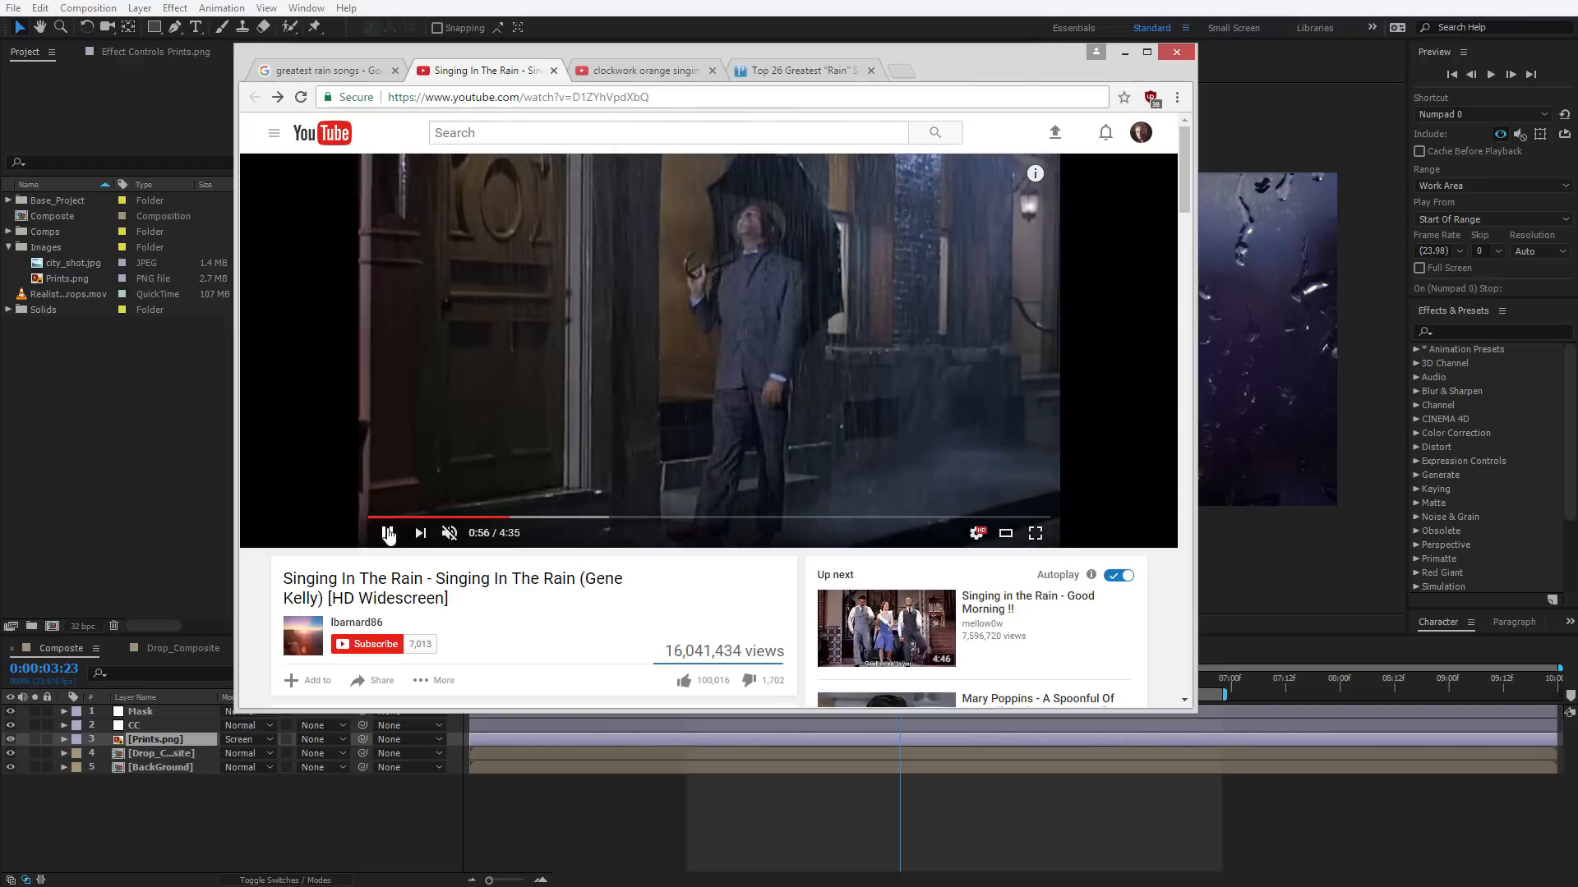
Pause the Singing In The Rain video and look through the Google song results for greatest rain songs
click(838, 427)
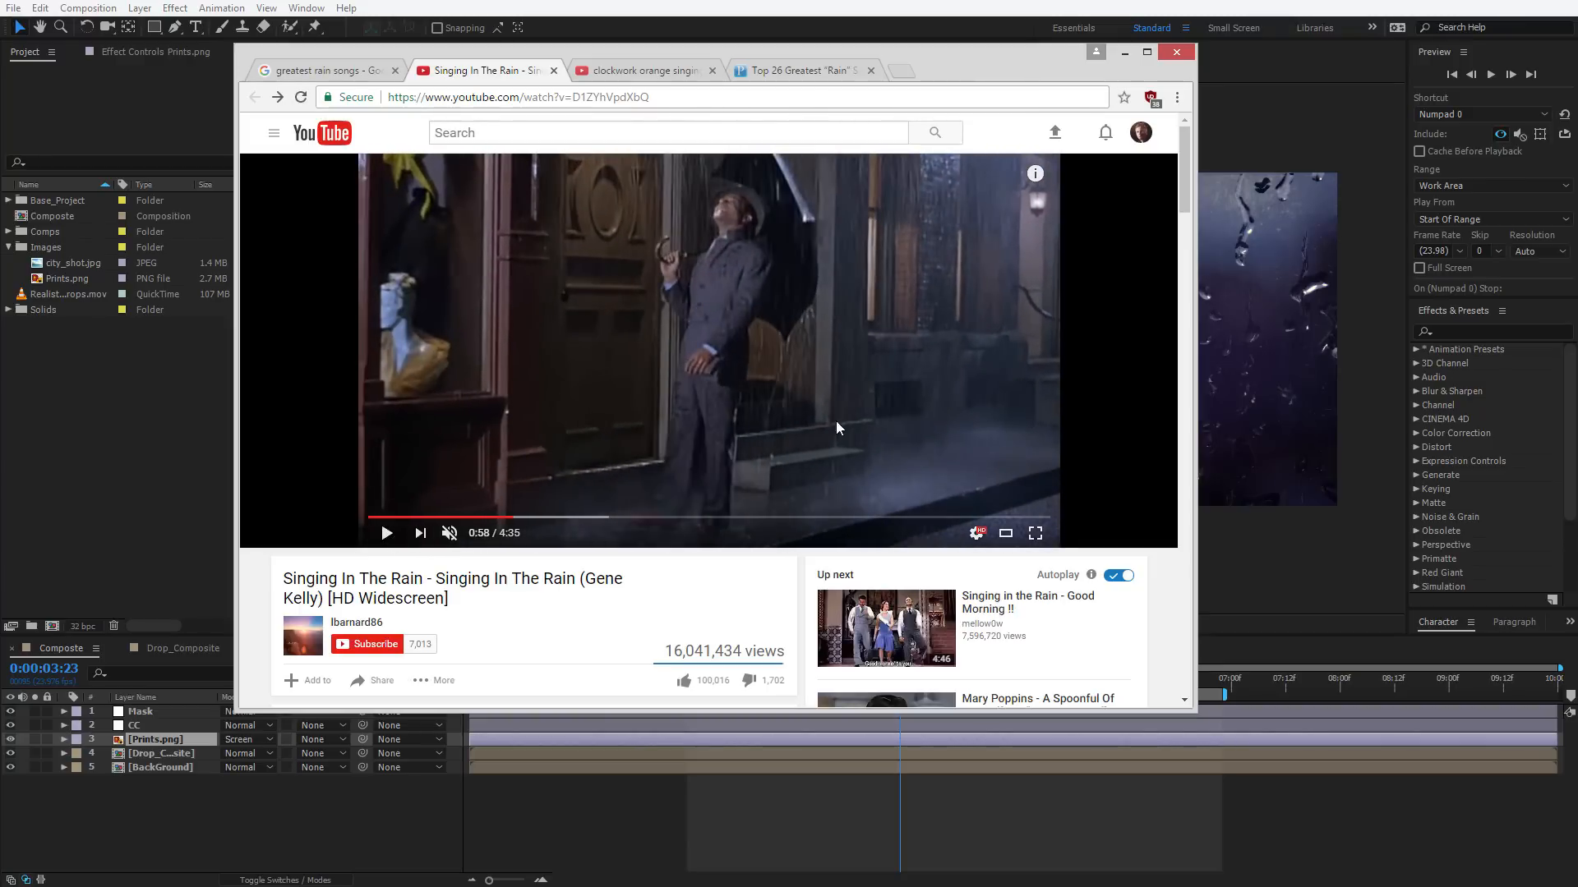
click(343, 73)
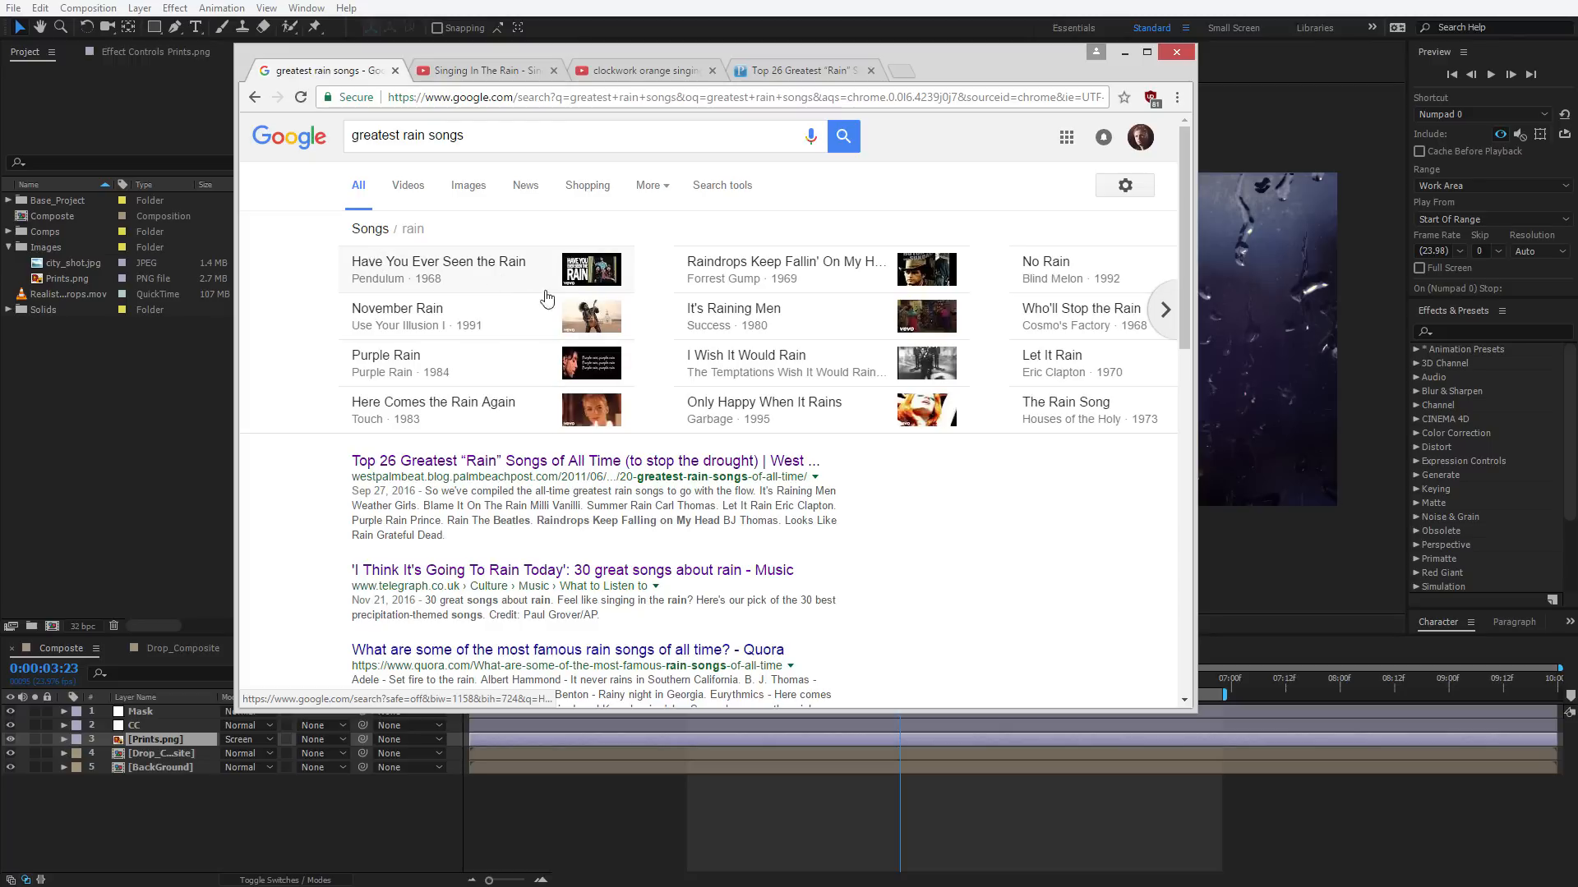
click(1164, 319)
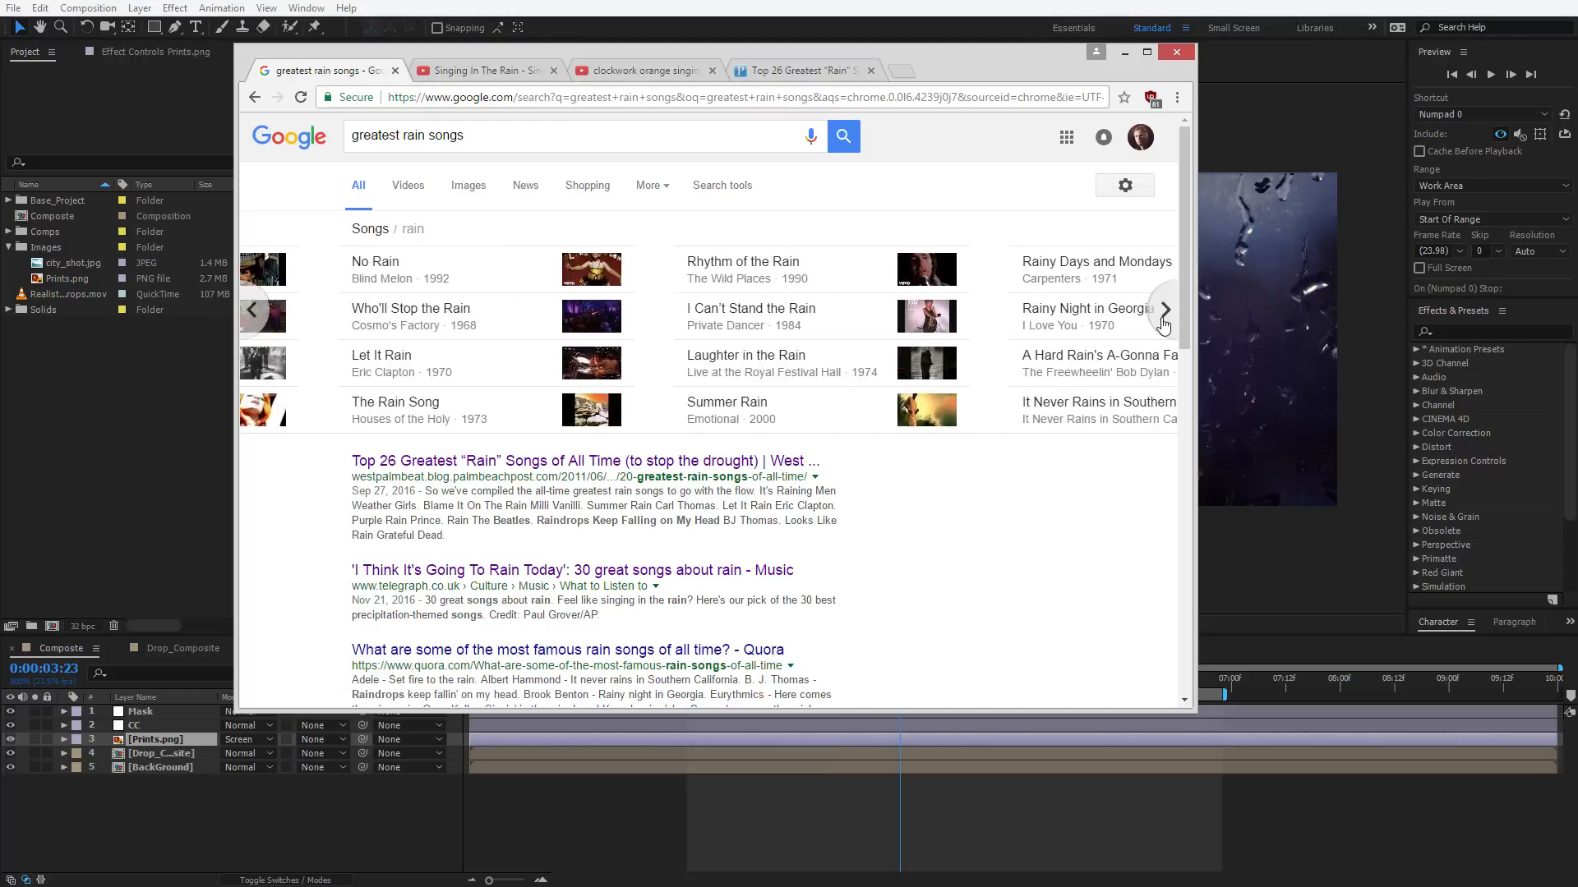
click(1164, 320)
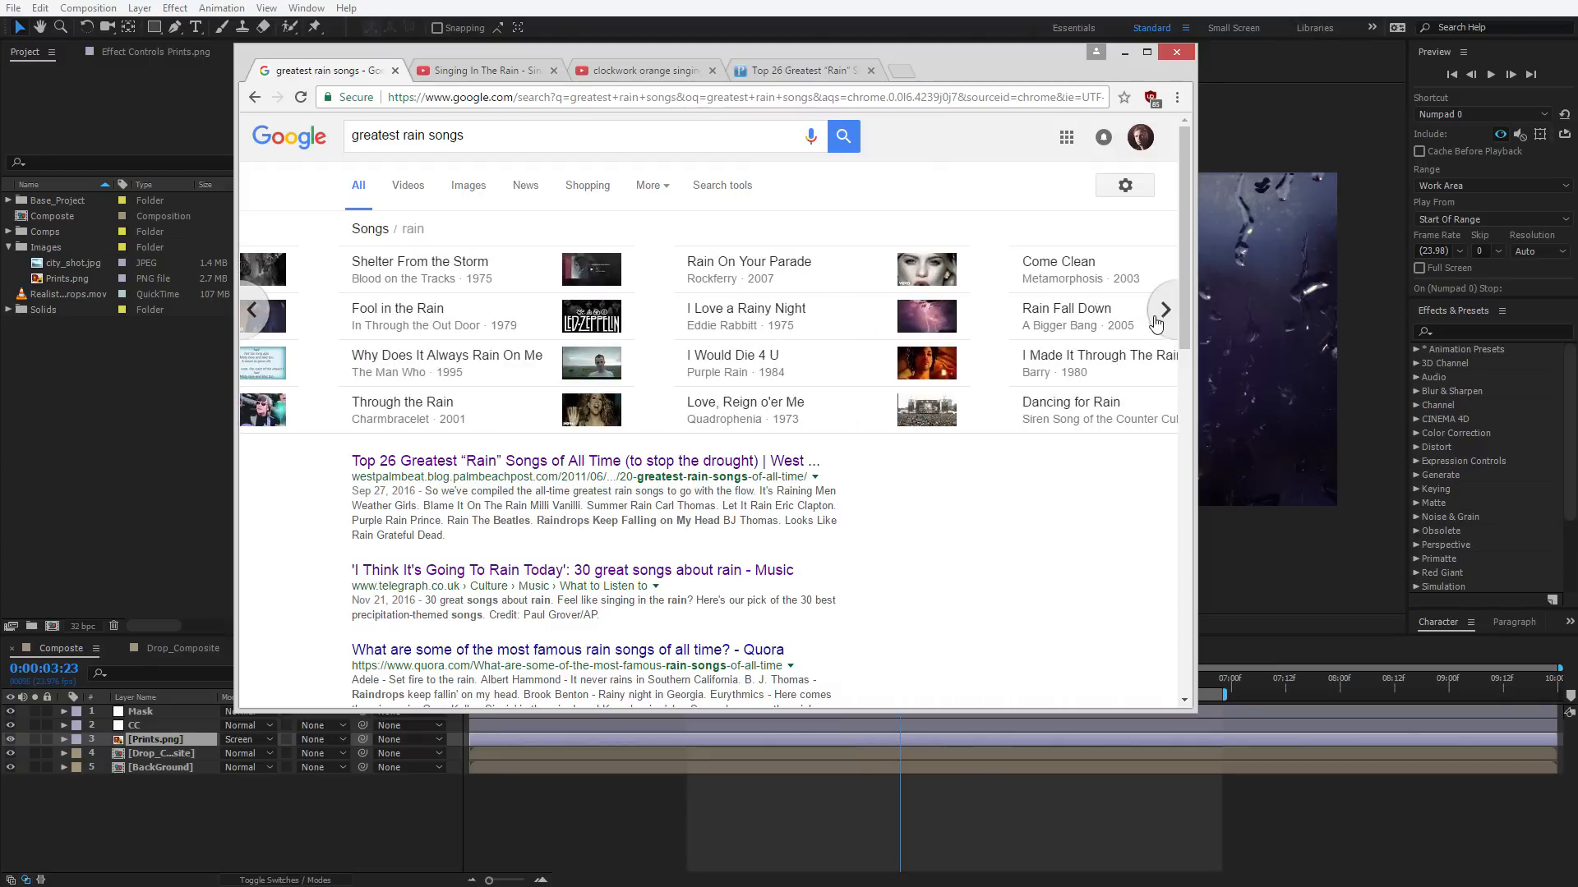
click(254, 322)
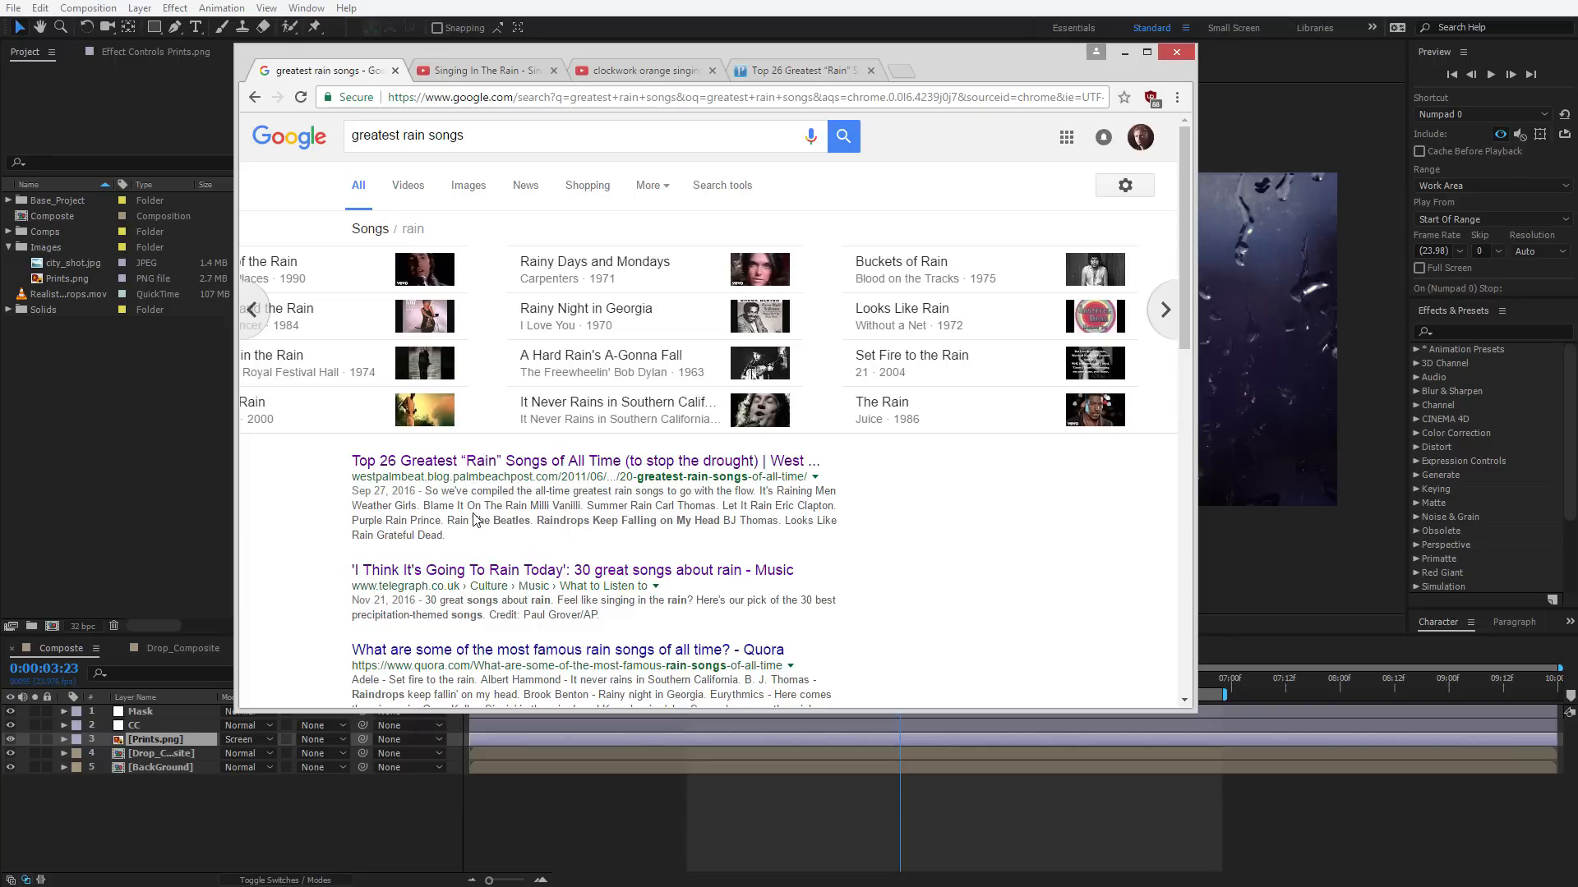
key(ctrl+Tab)
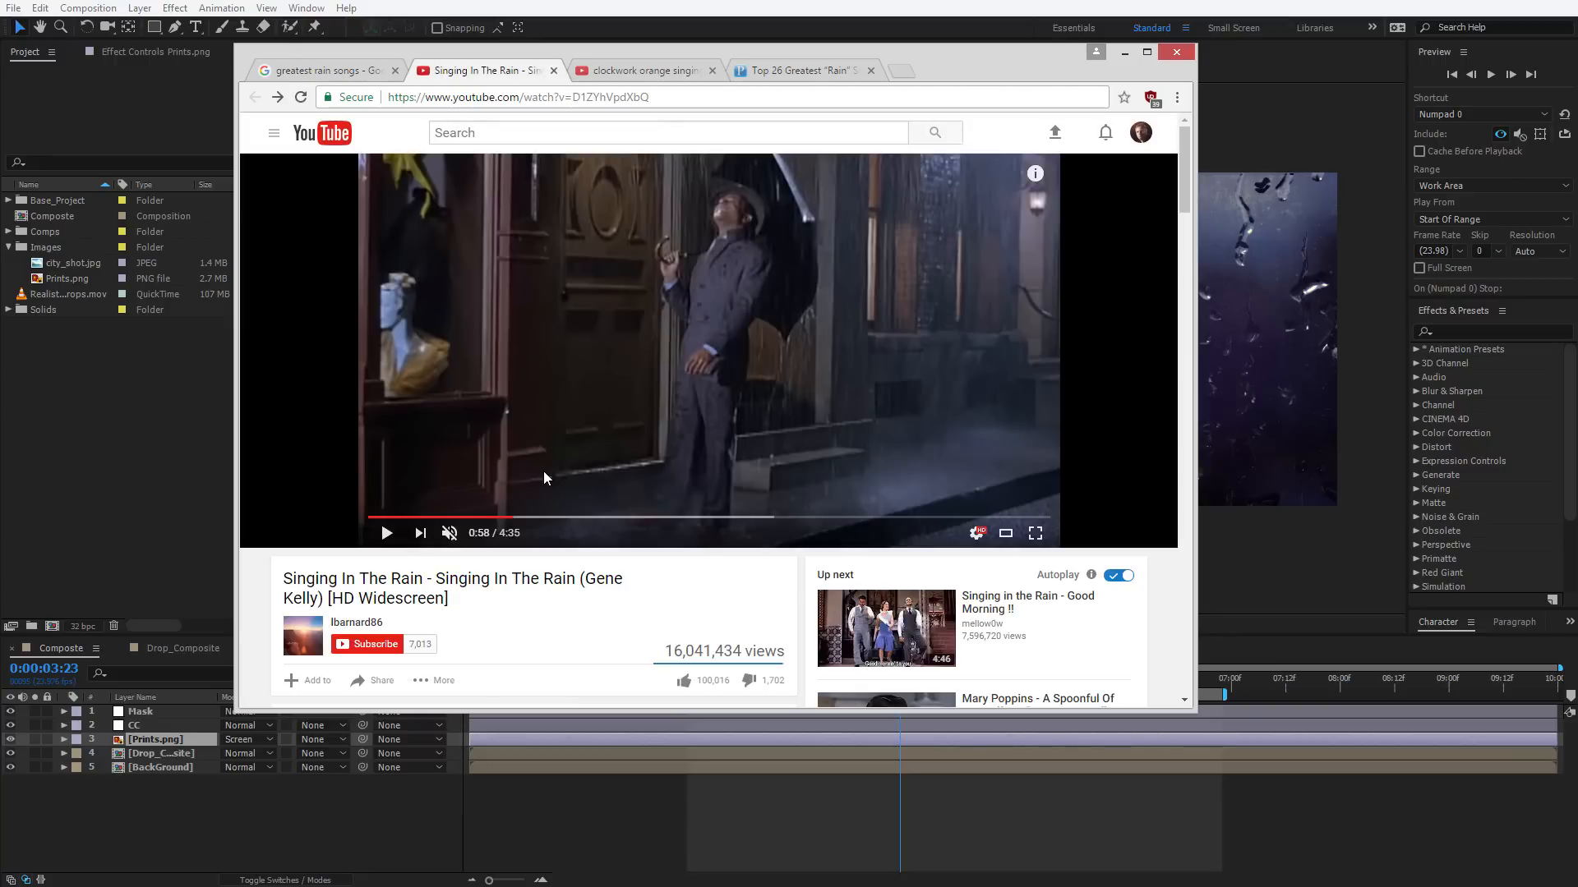
click(348, 70)
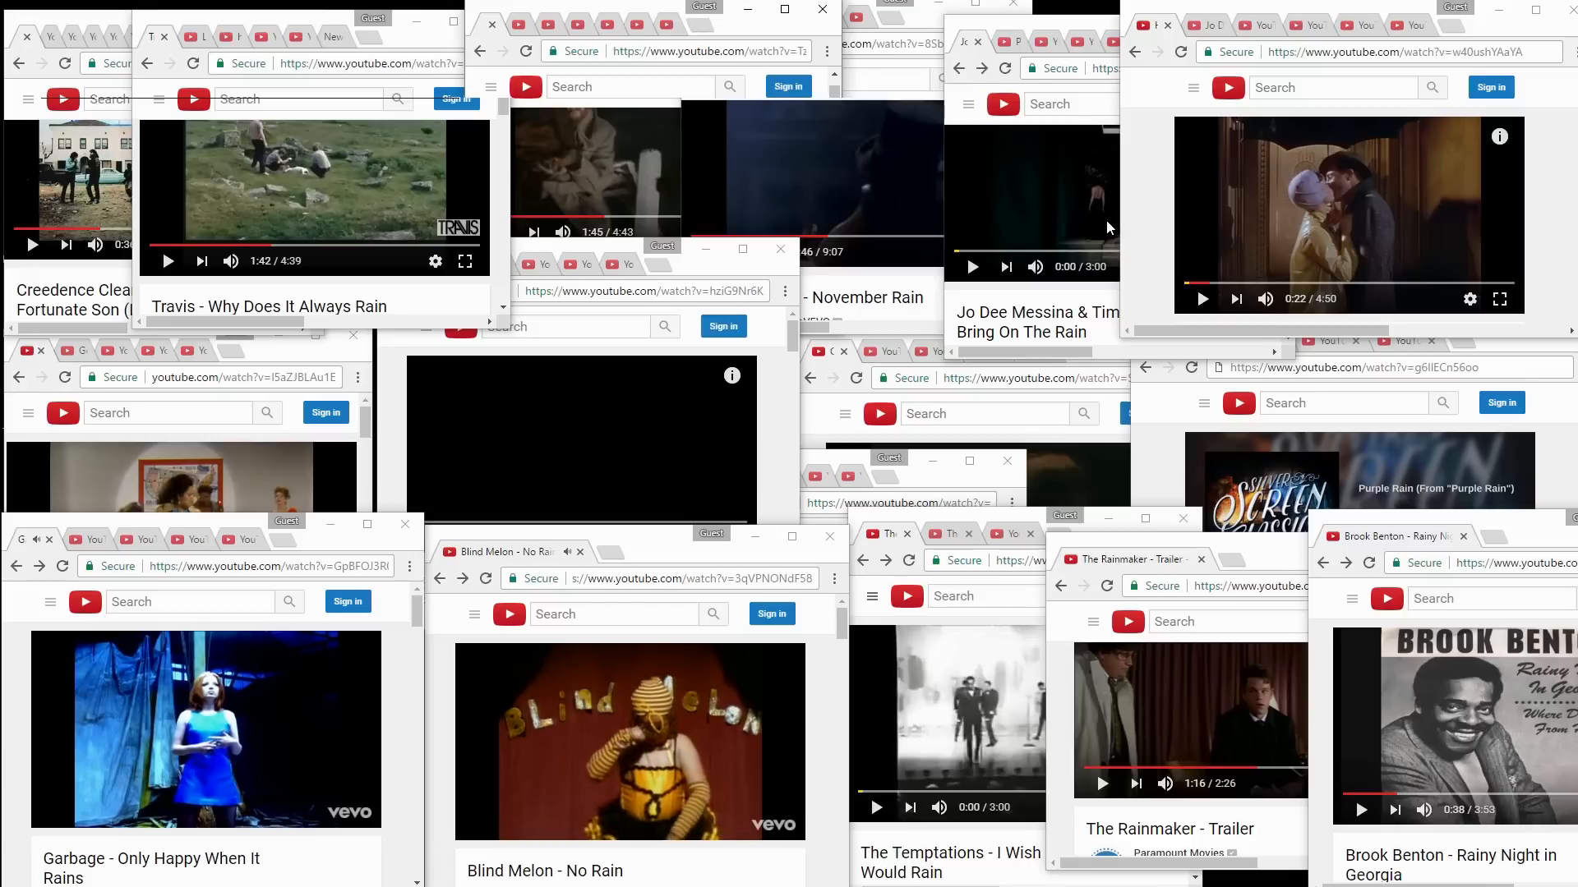
Start the rain-themed music videos in the various open YouTube windows one after another
click(666, 720)
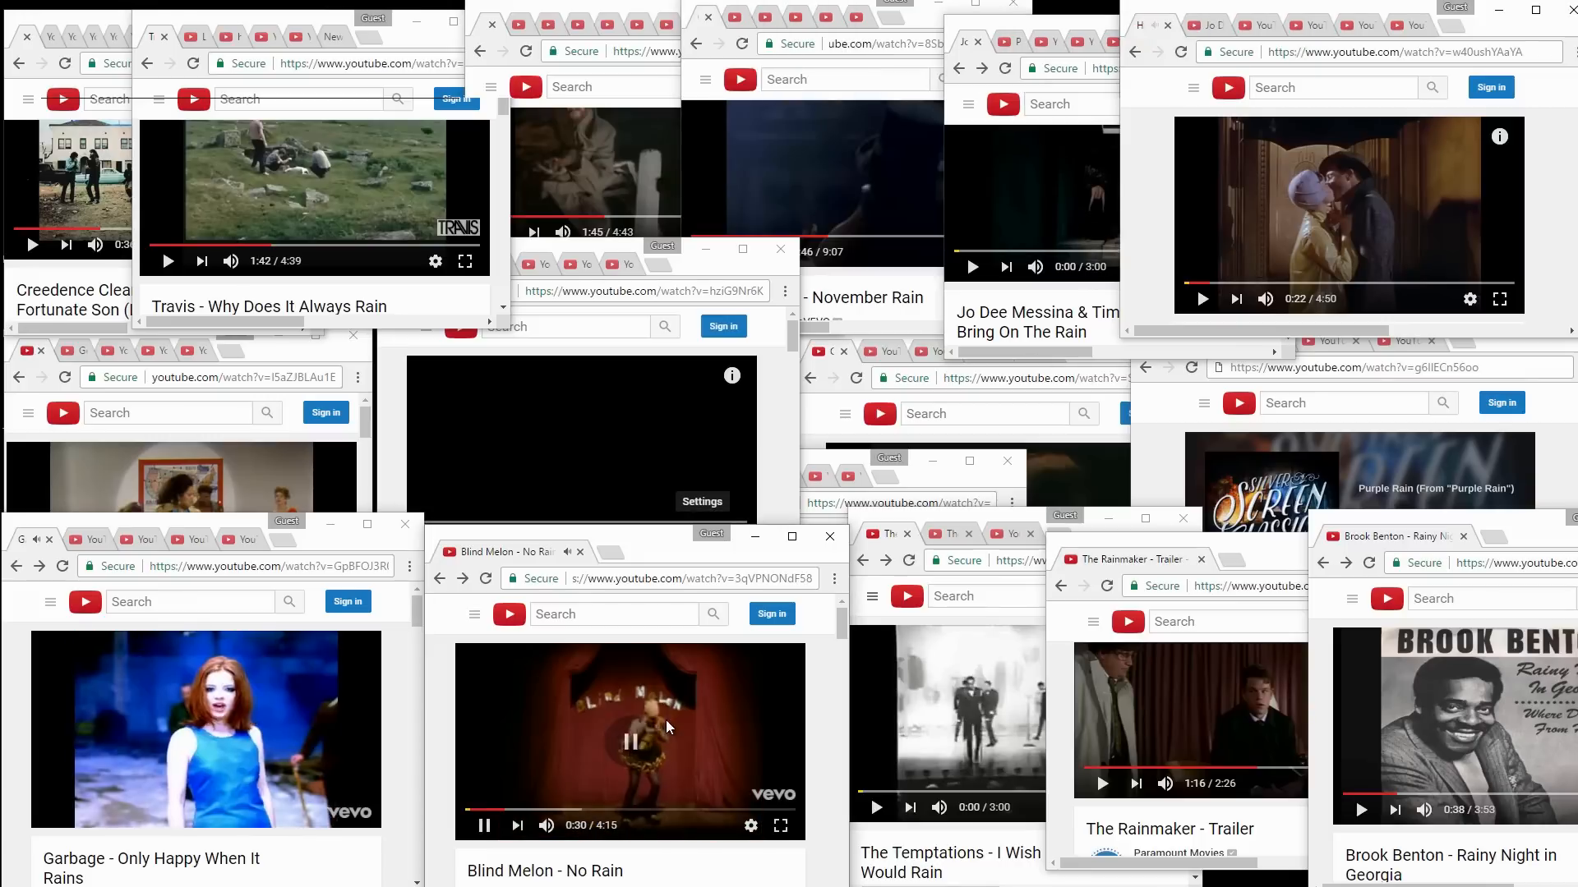
click(925, 721)
click(1268, 703)
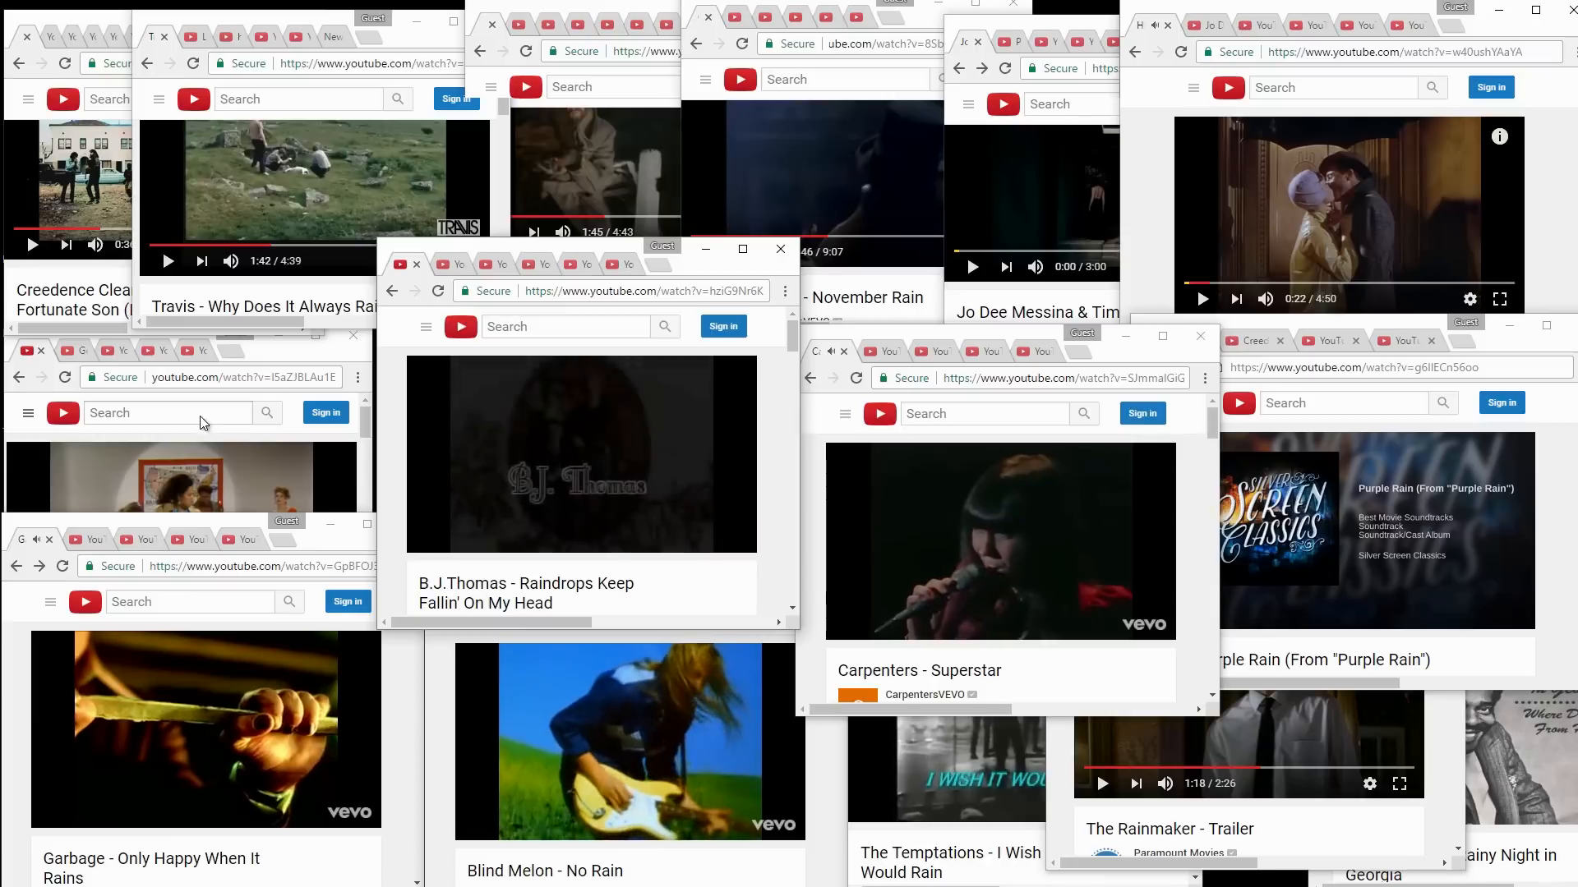
click(194, 460)
click(141, 191)
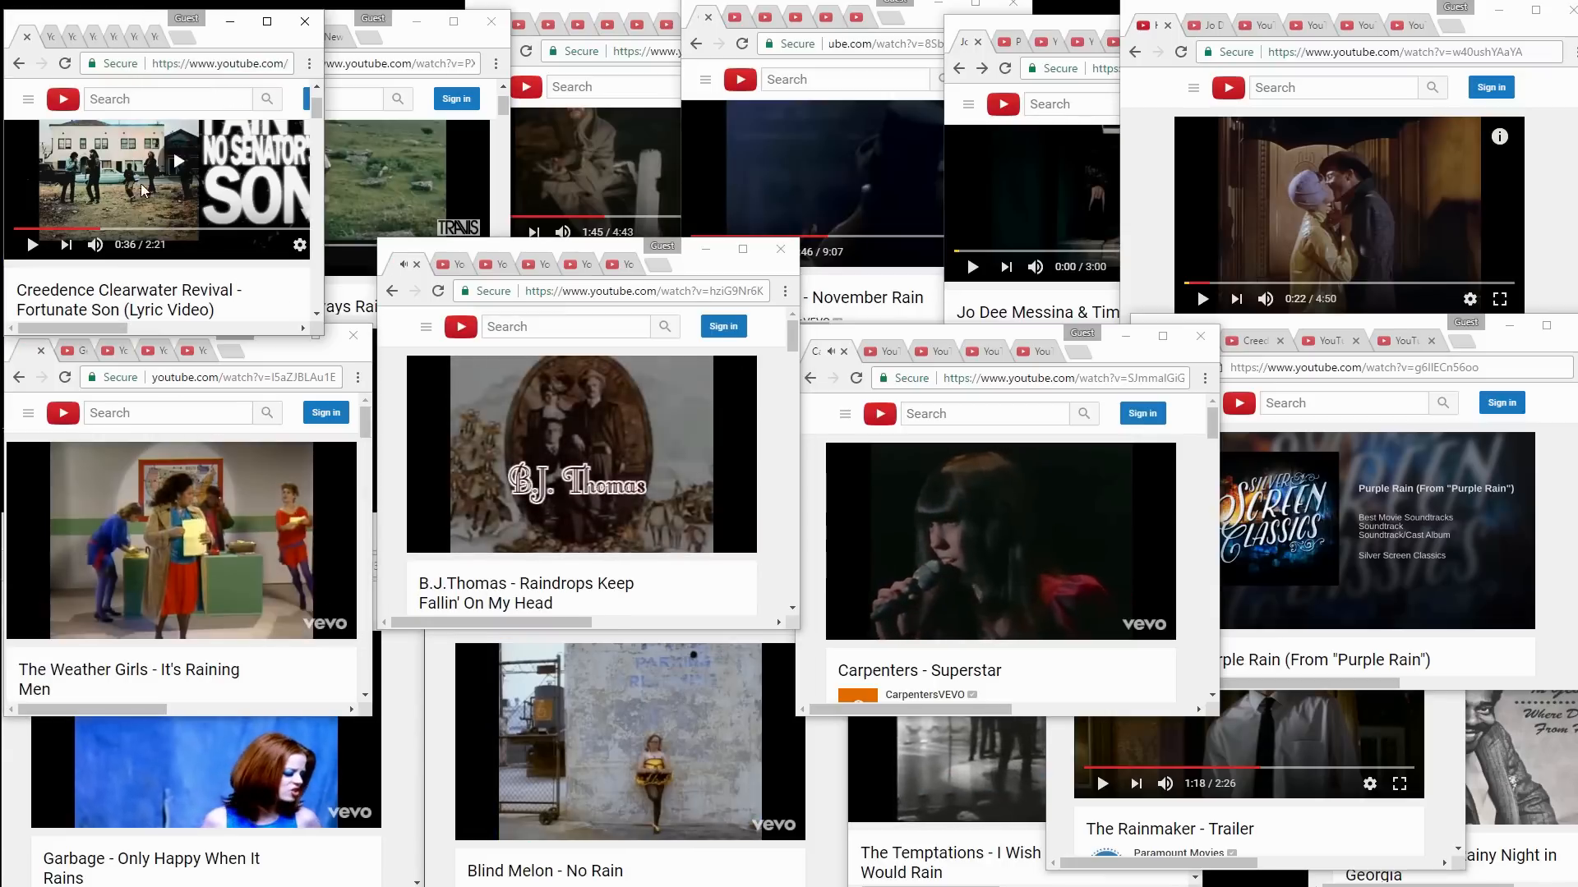
click(385, 189)
click(598, 171)
click(873, 165)
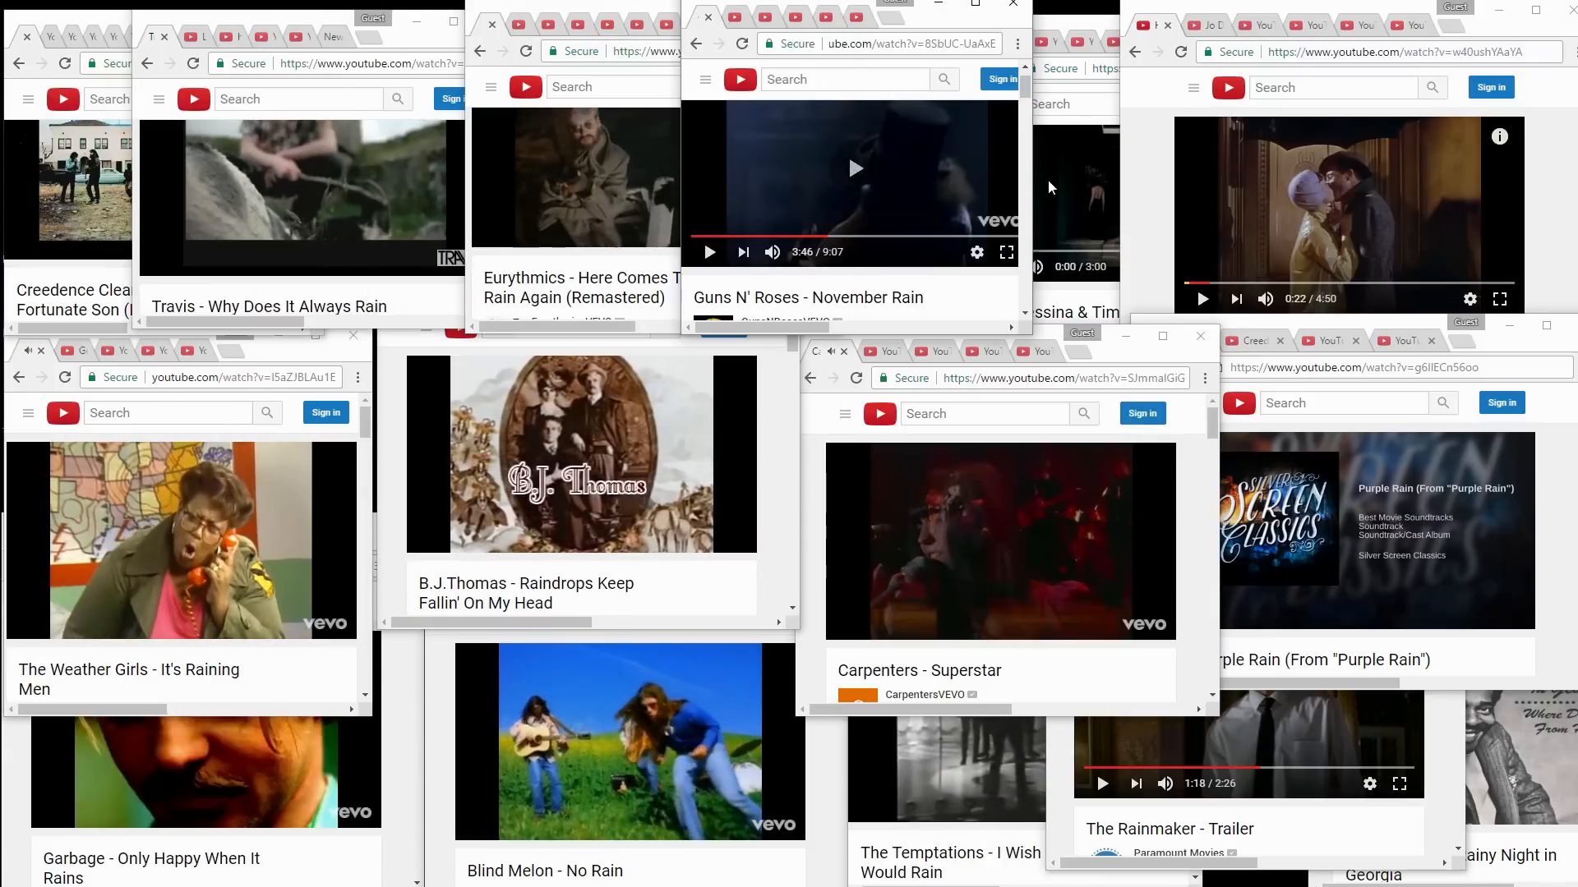
click(1049, 187)
click(1397, 197)
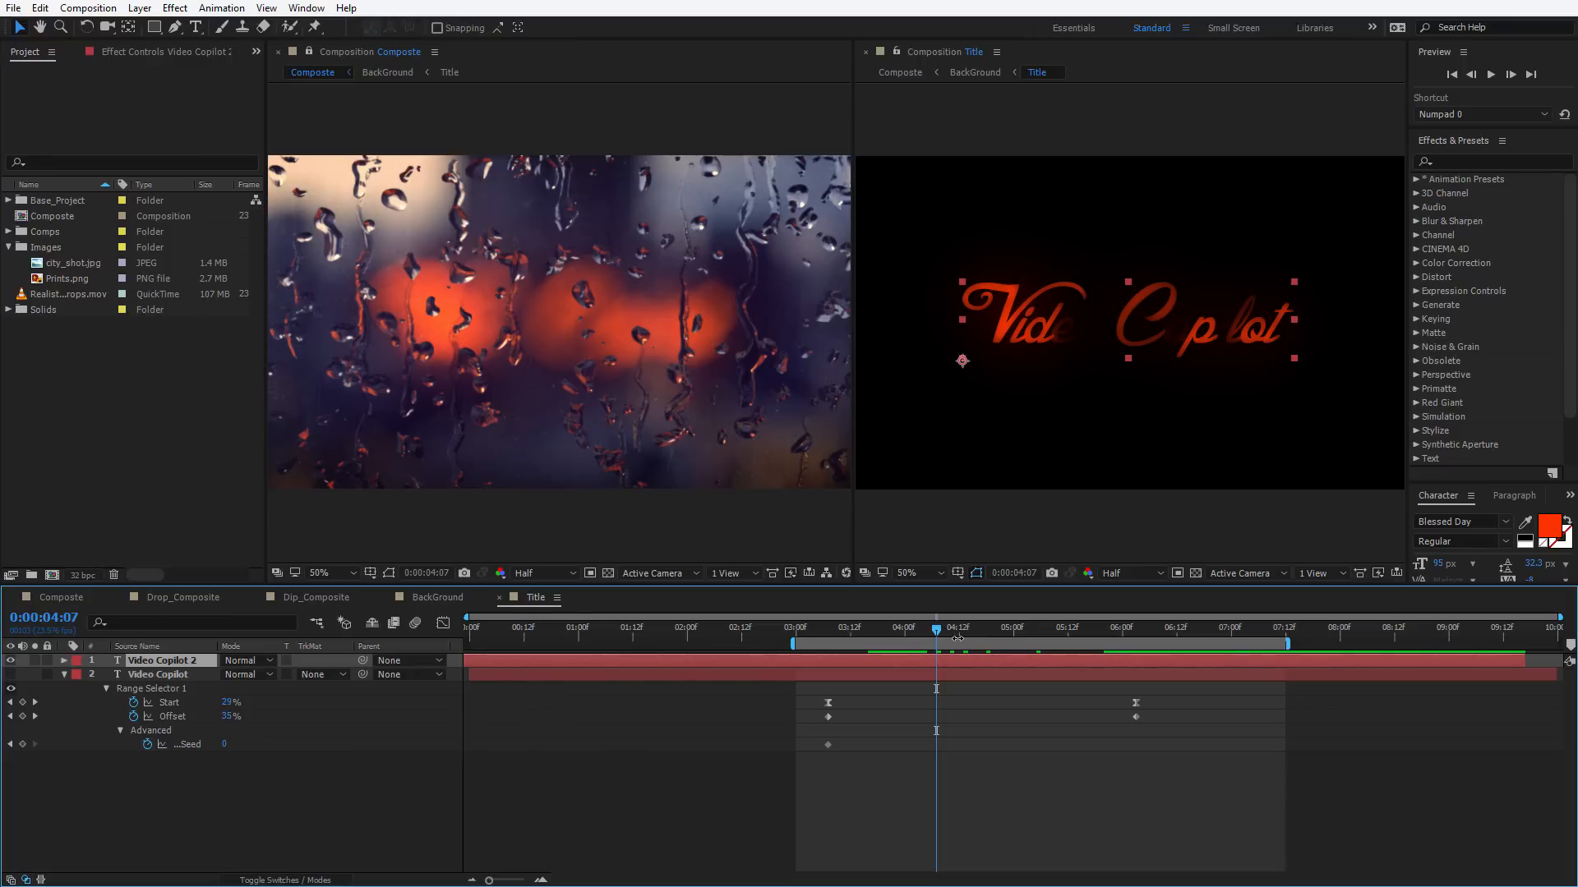
Recolor the Video Copilot 2 title text to blue 007EFF, with the time set to 0:00:04:10
mouse_move(935, 637)
mouse_down()
mouse_move(970, 633)
mouse_move(950, 633)
mouse_up()
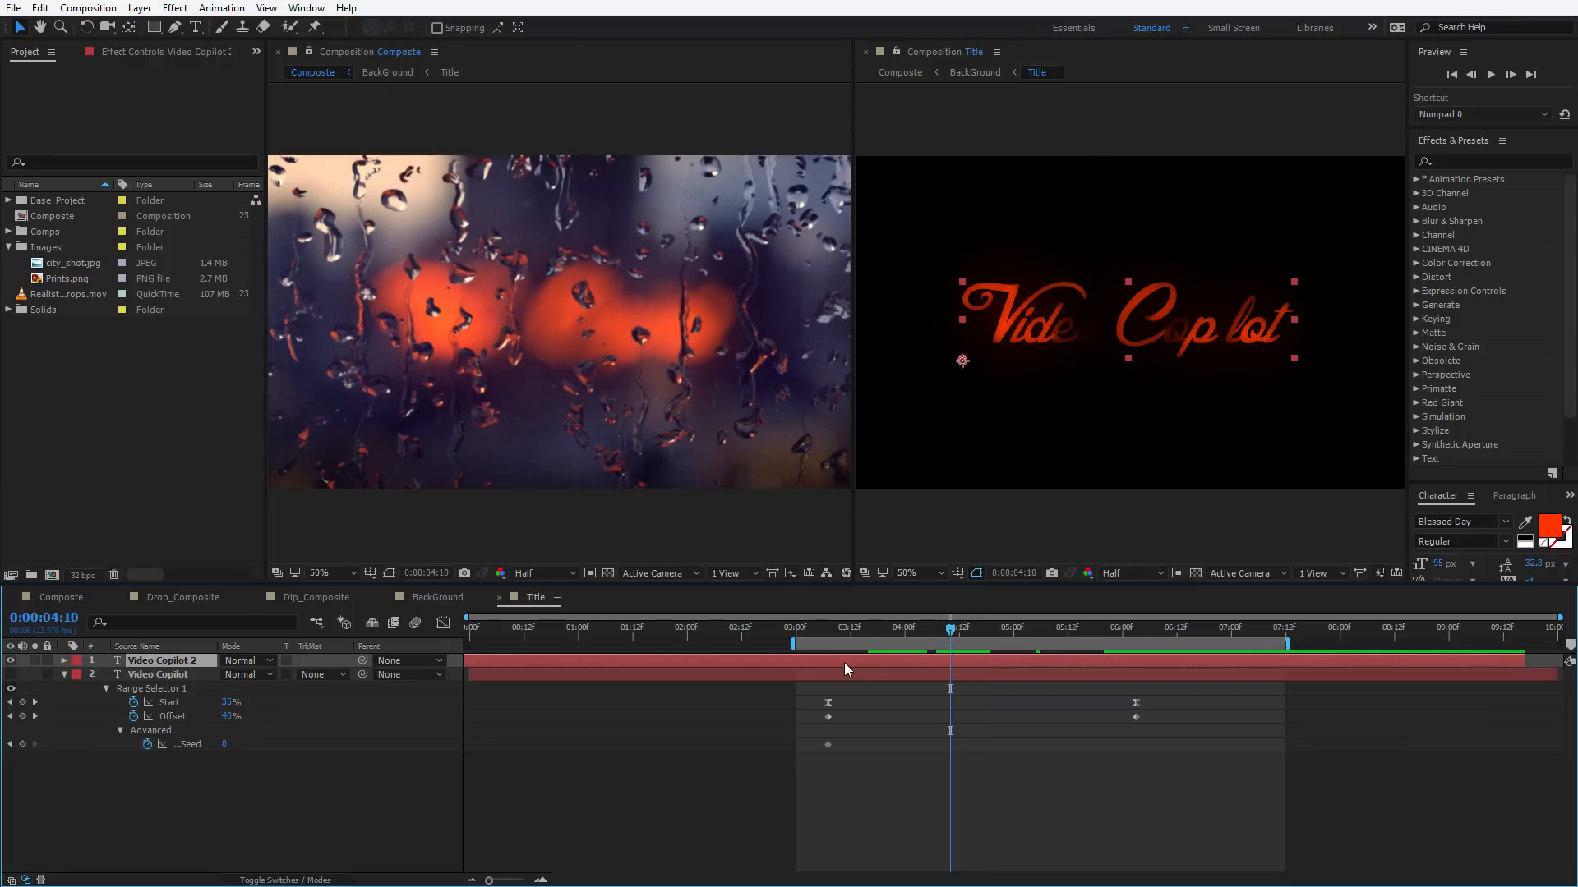
click(1548, 526)
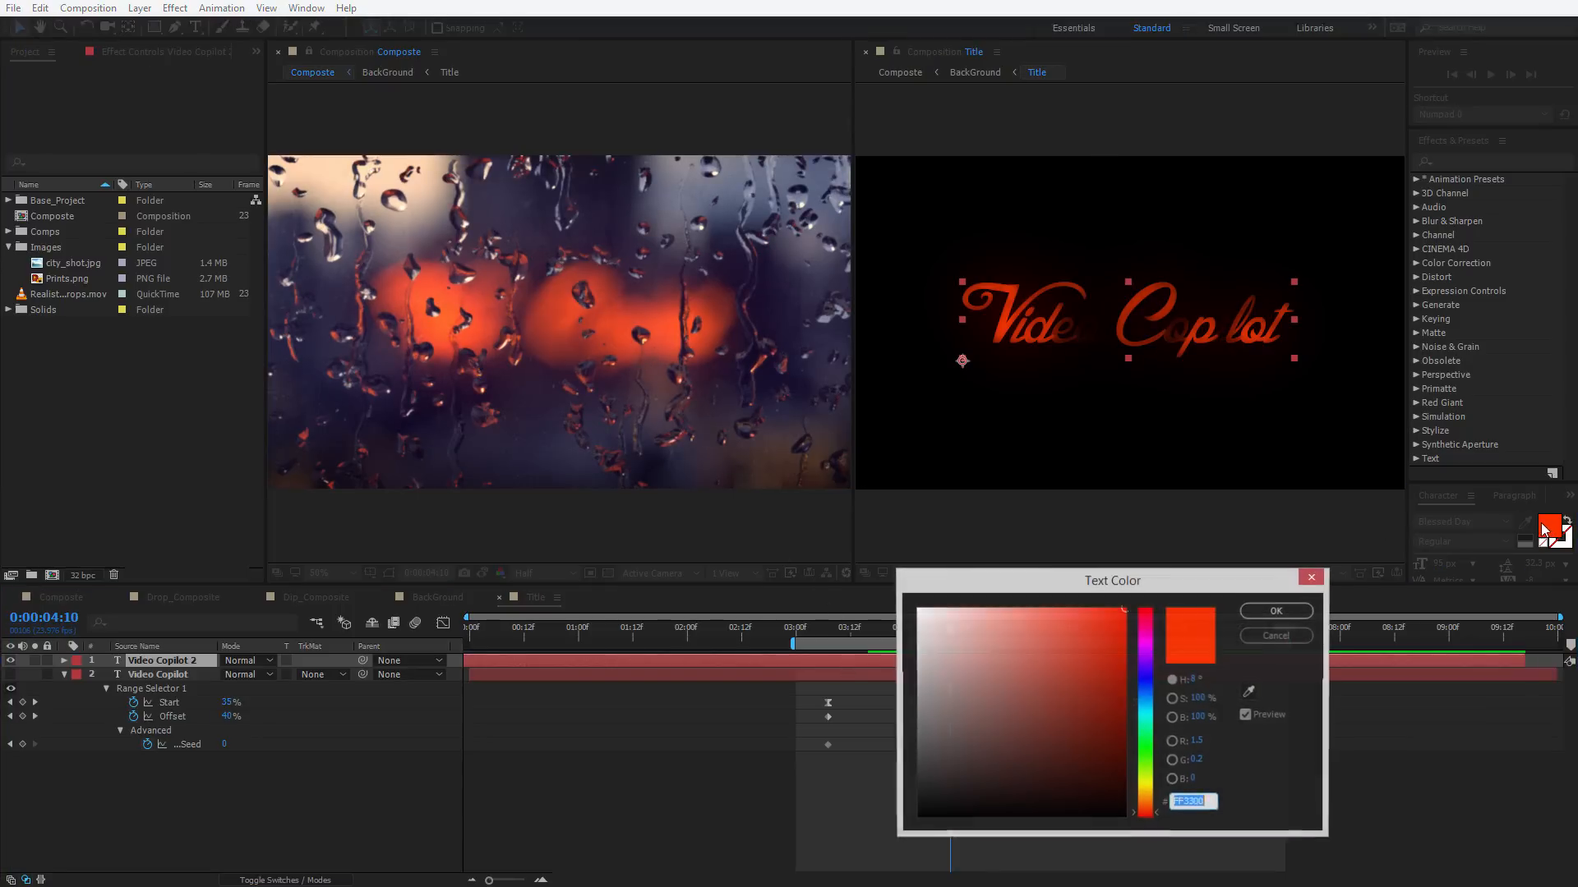
drag(1149, 700, 1145, 694)
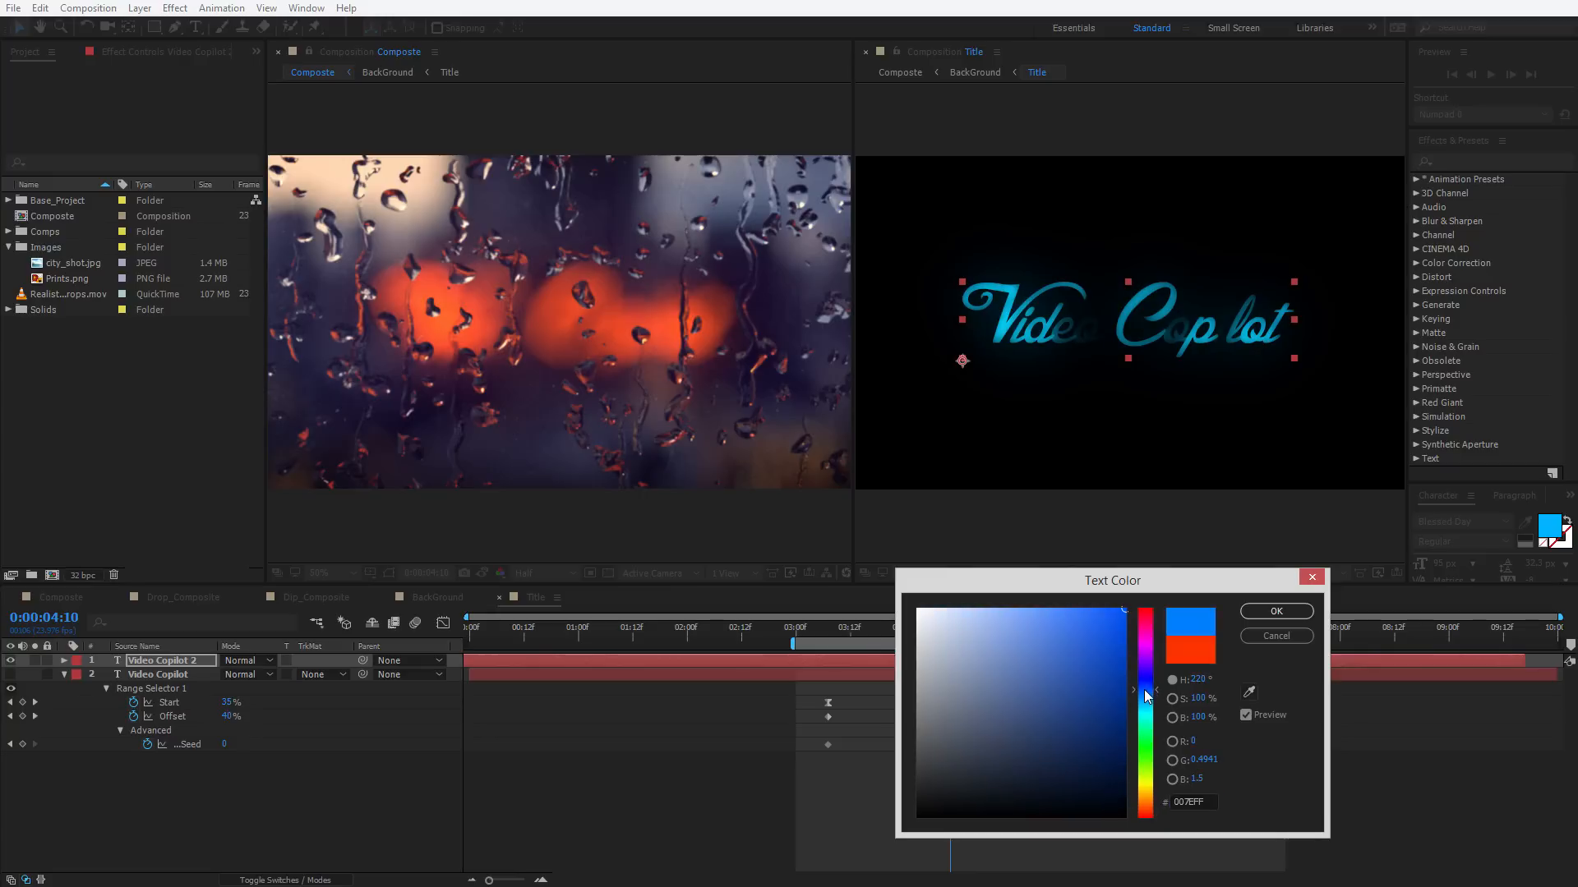
click(1275, 610)
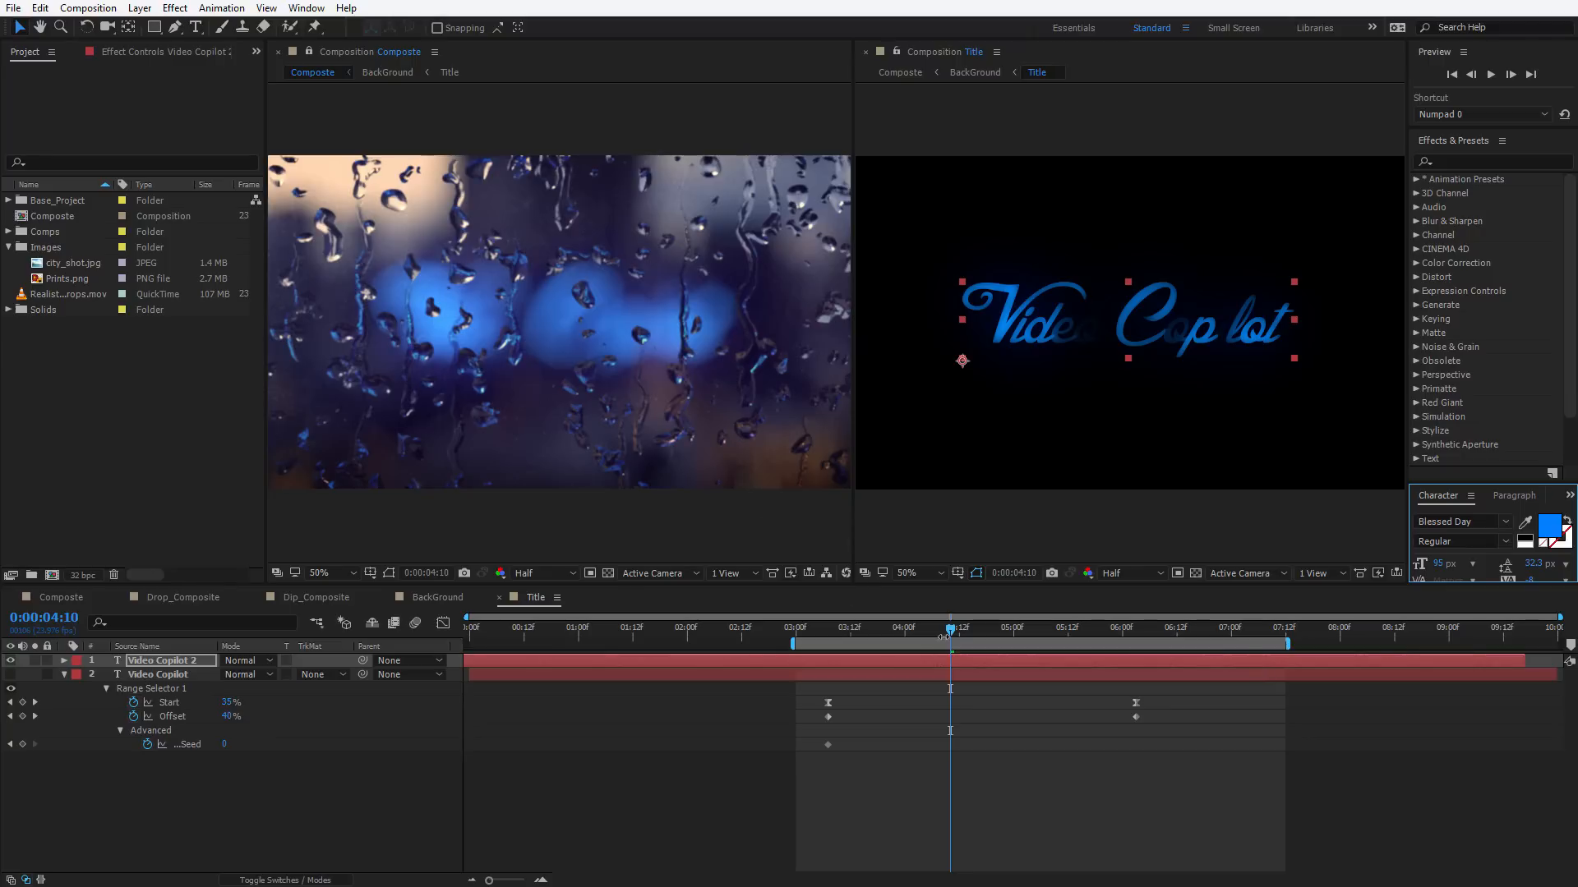
Change the Video Copilot 2 title text to magenta at 0:00:06:04 and preview it in the composite
drag(1001, 638, 1140, 639)
click(1549, 526)
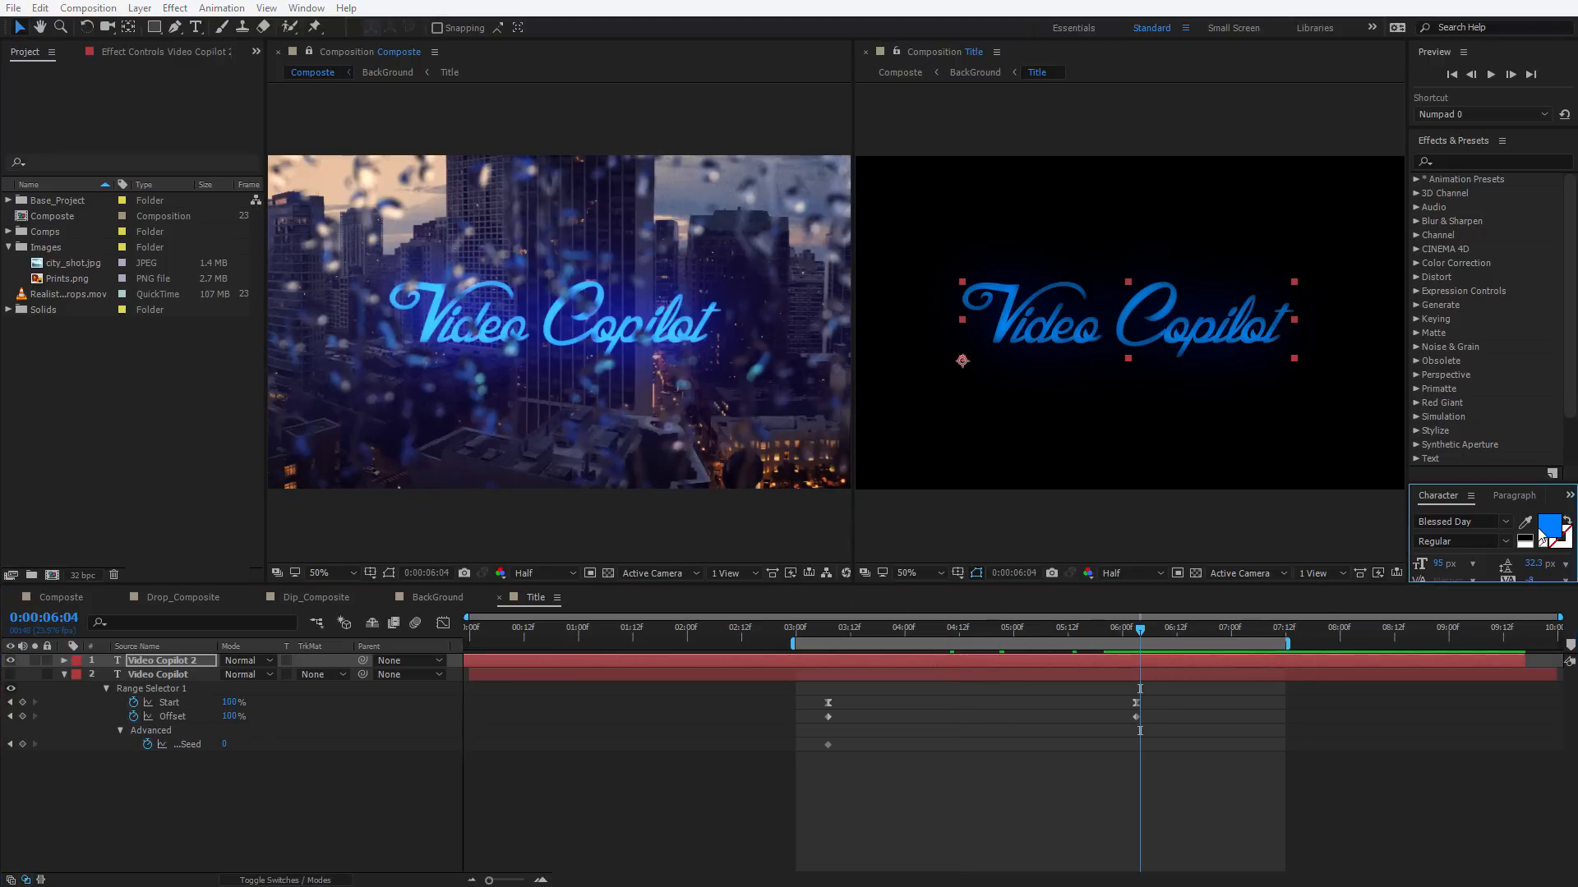
drag(1149, 723, 1148, 771)
drag(1148, 665, 1148, 643)
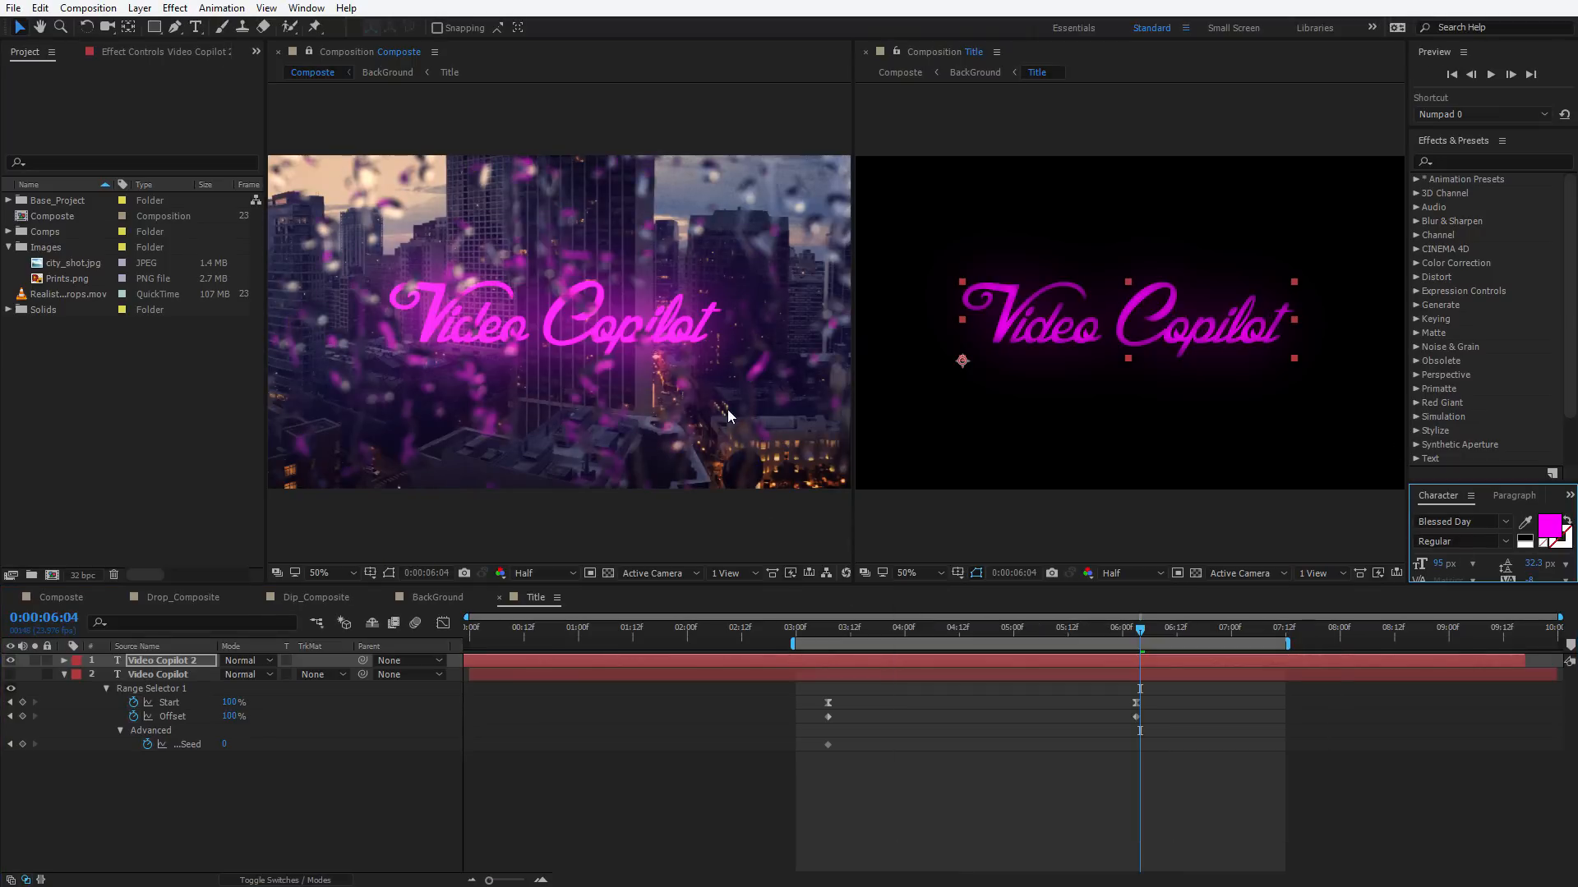
drag(882, 637, 1175, 639)
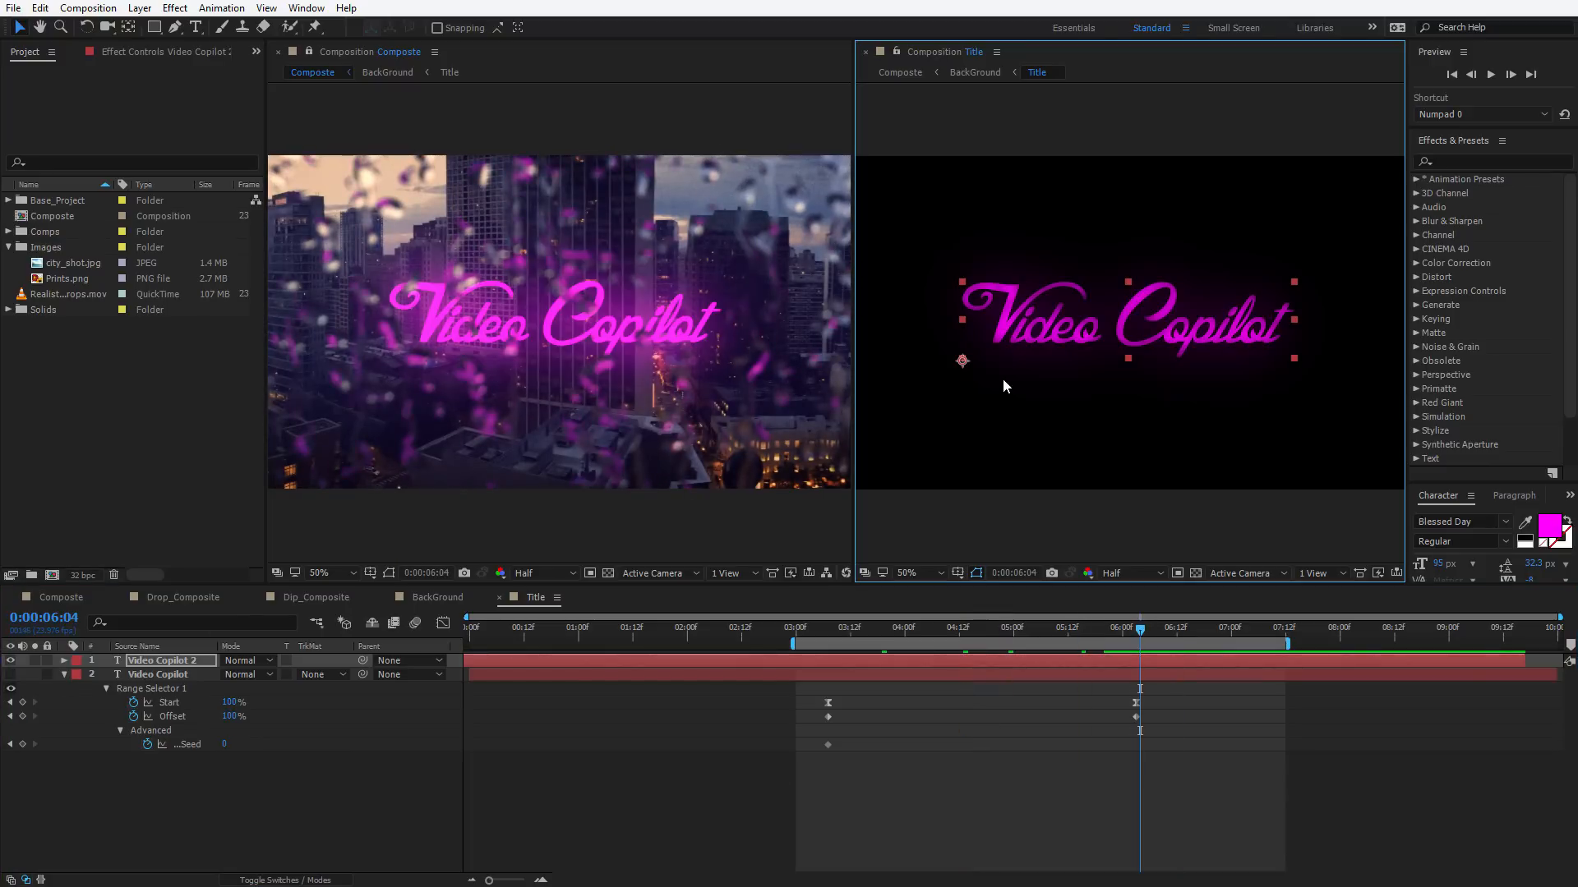
Reposition the Video Copilot 2 title in the Title composition and check its glow behind the drops at 0:00:04:03
drag(1044, 326, 1145, 361)
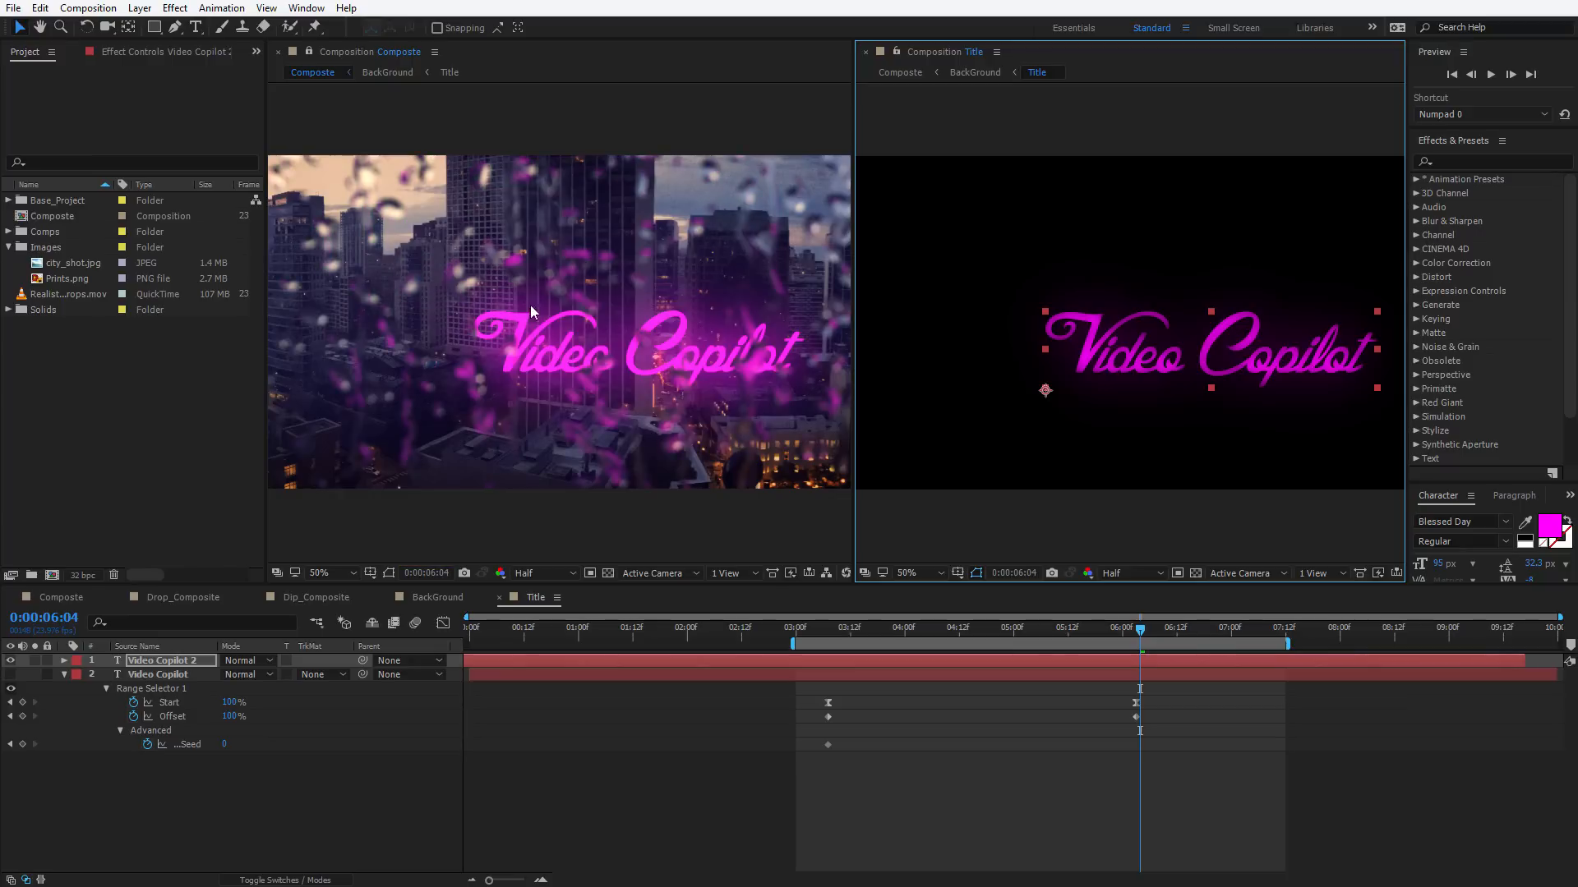
click(919, 628)
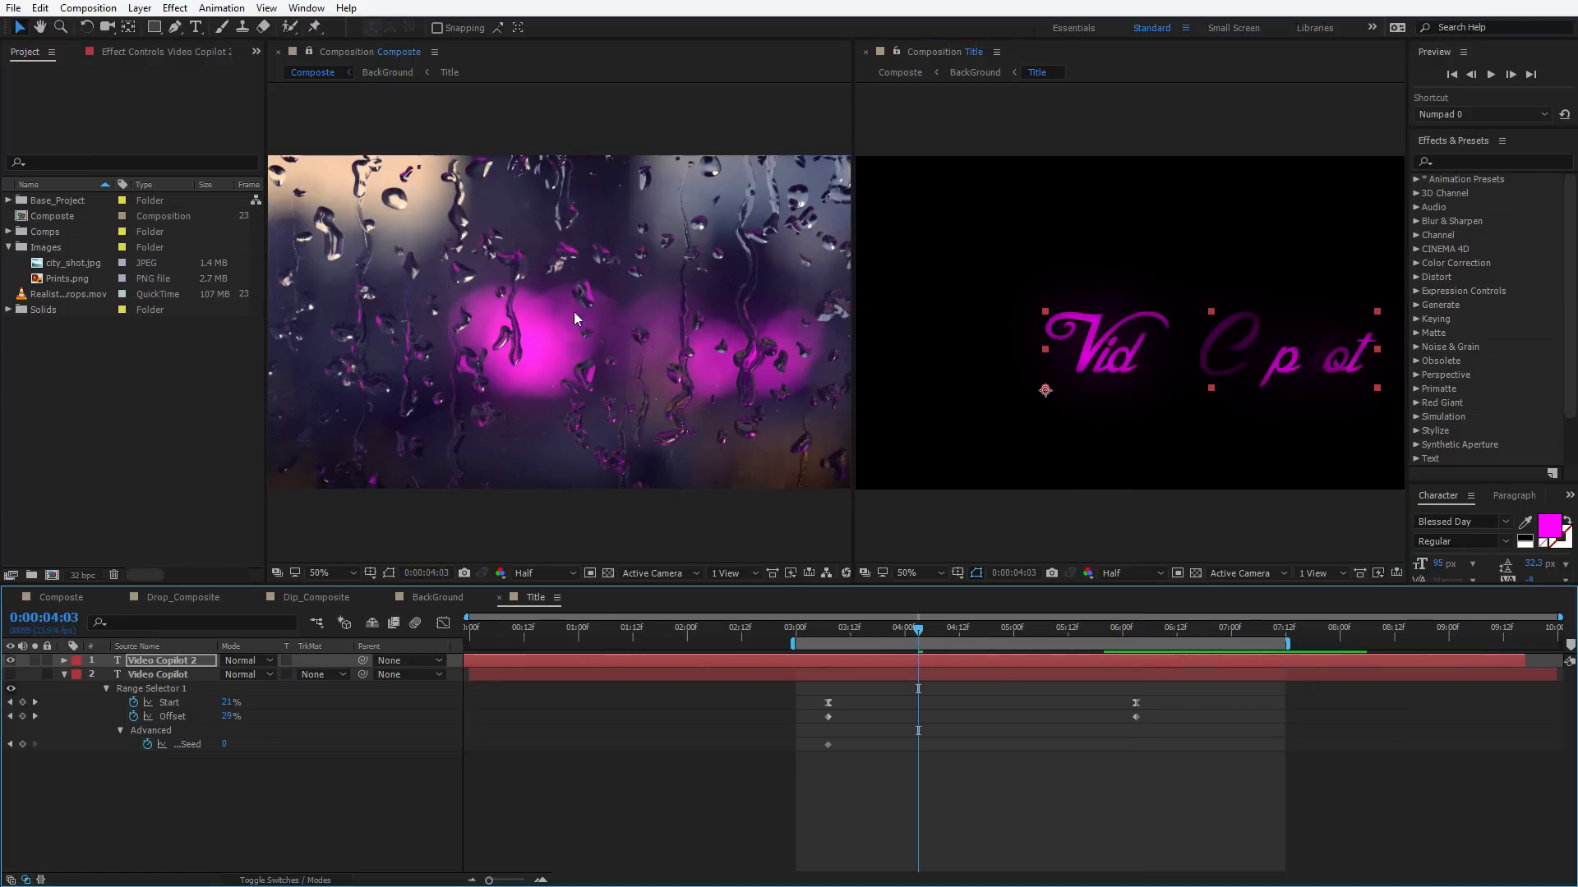
drag(1207, 353, 1137, 332)
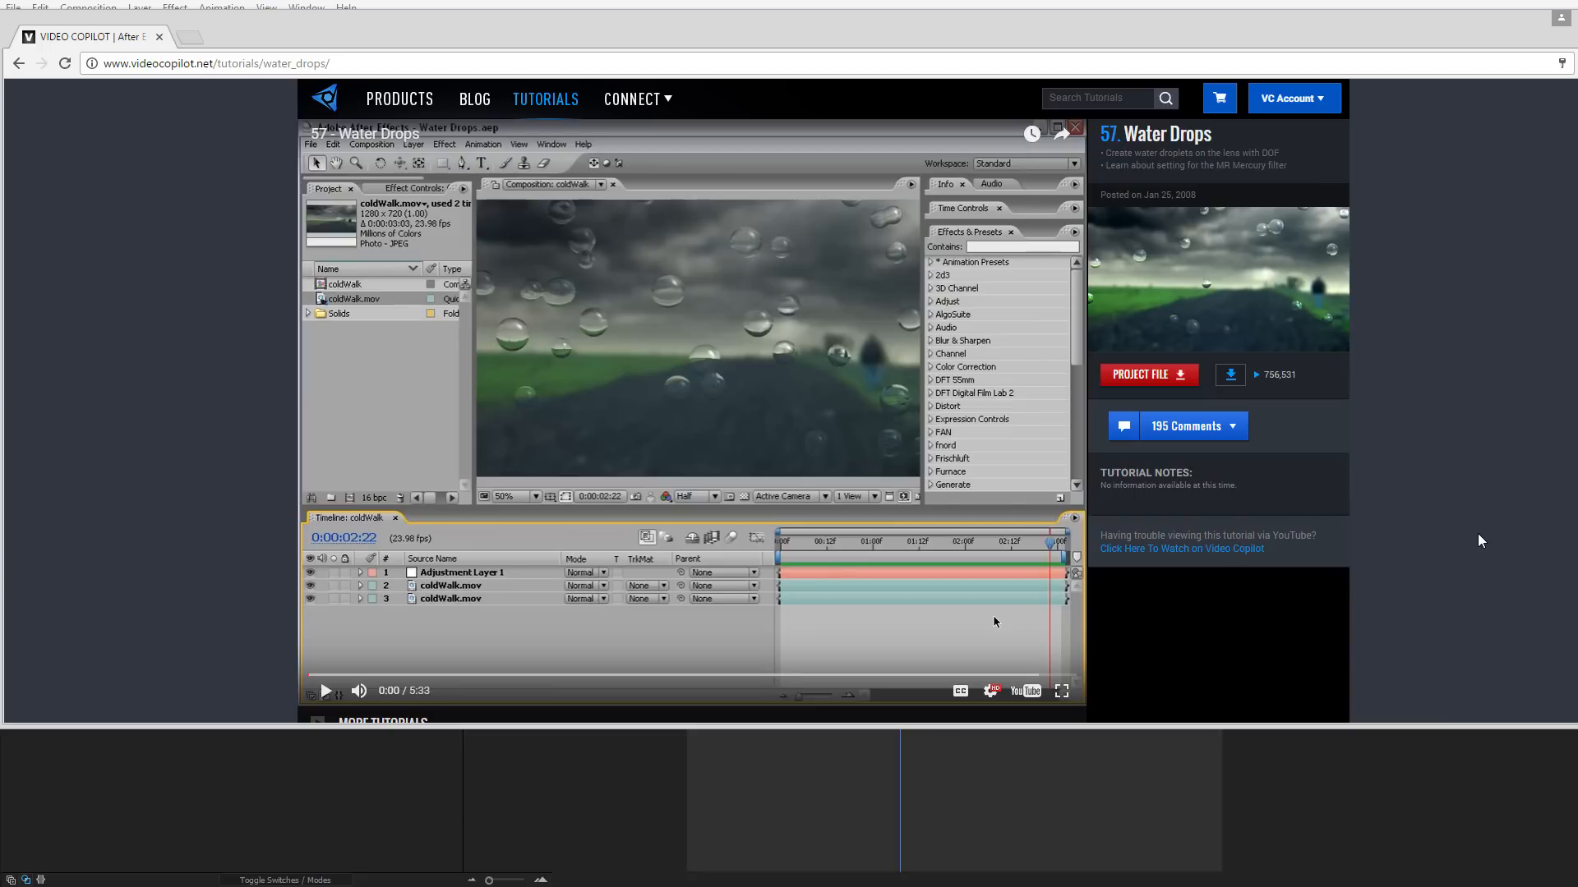
Switch between After Effects and the Water Drops tutorial page to compare the two drop effects
click(854, 825)
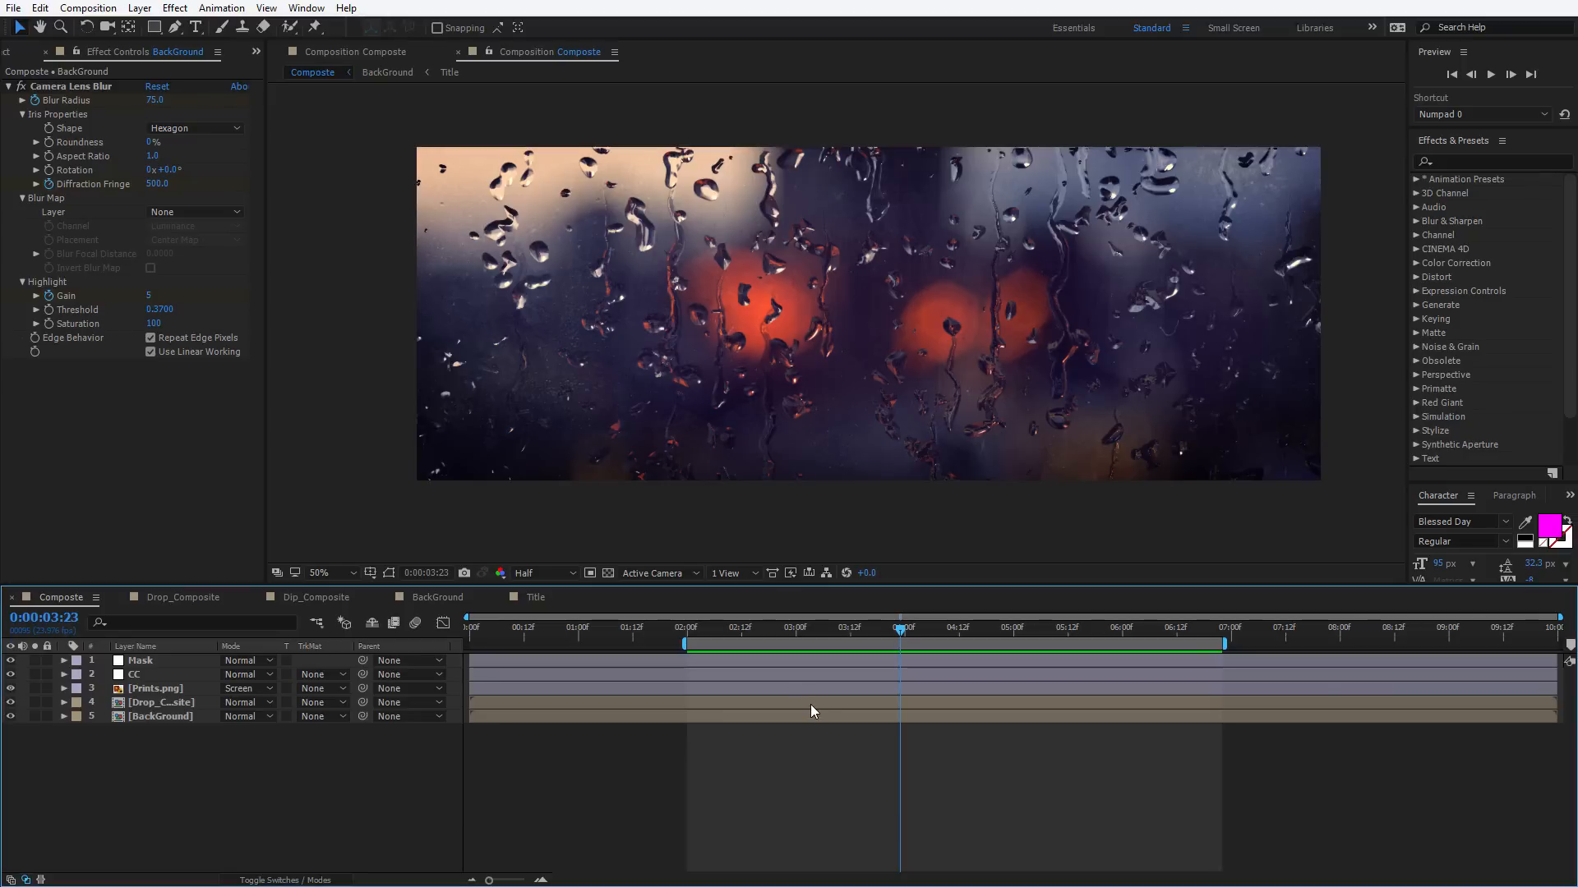
key(alt+Tab)
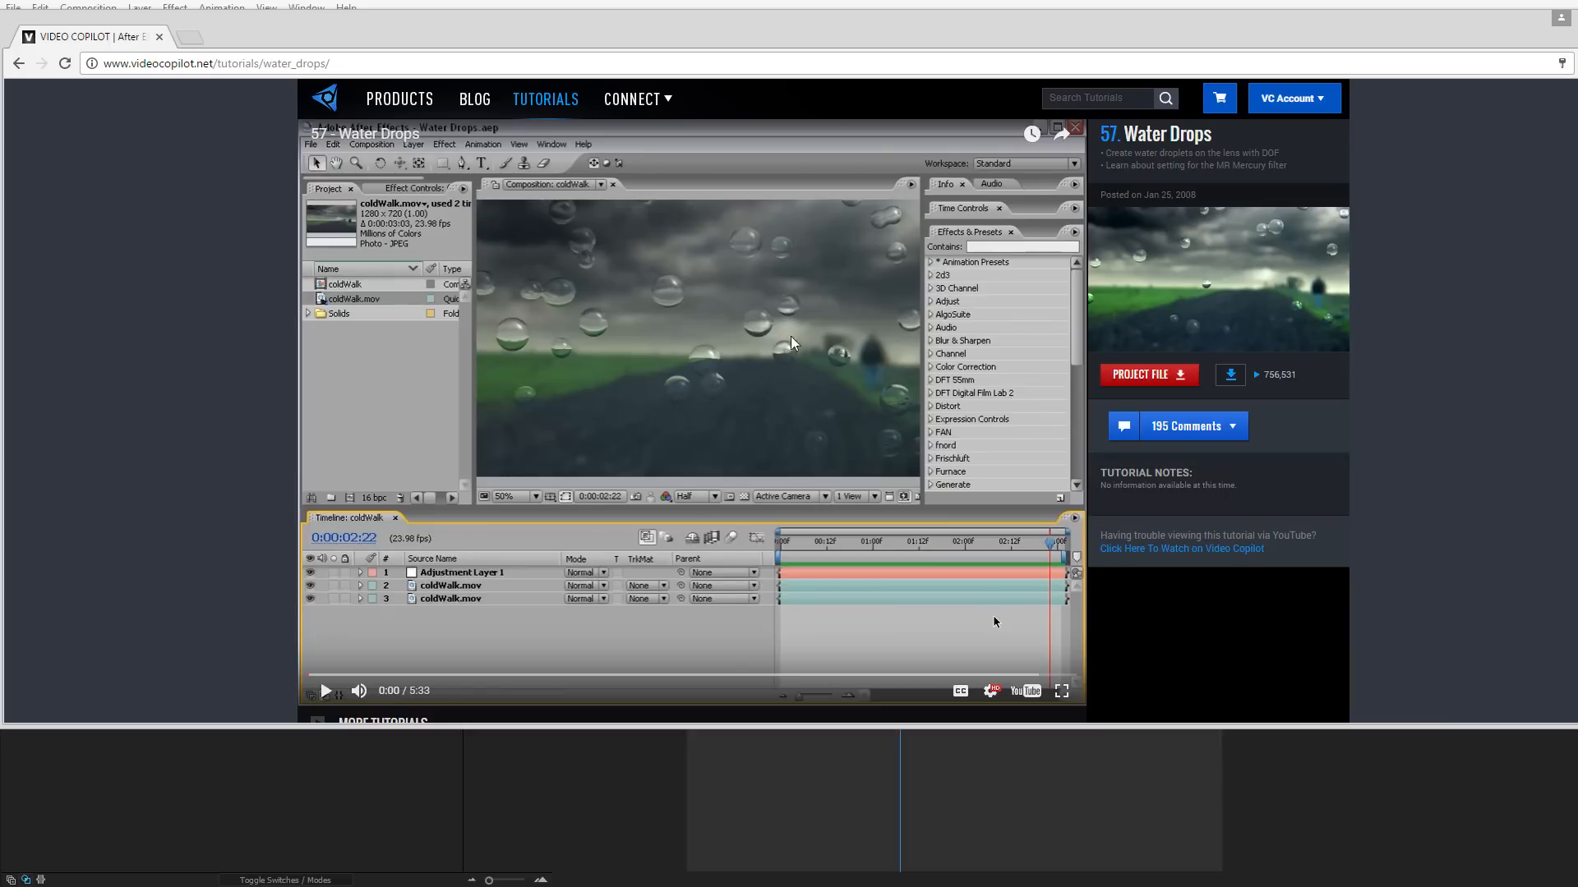
click(653, 786)
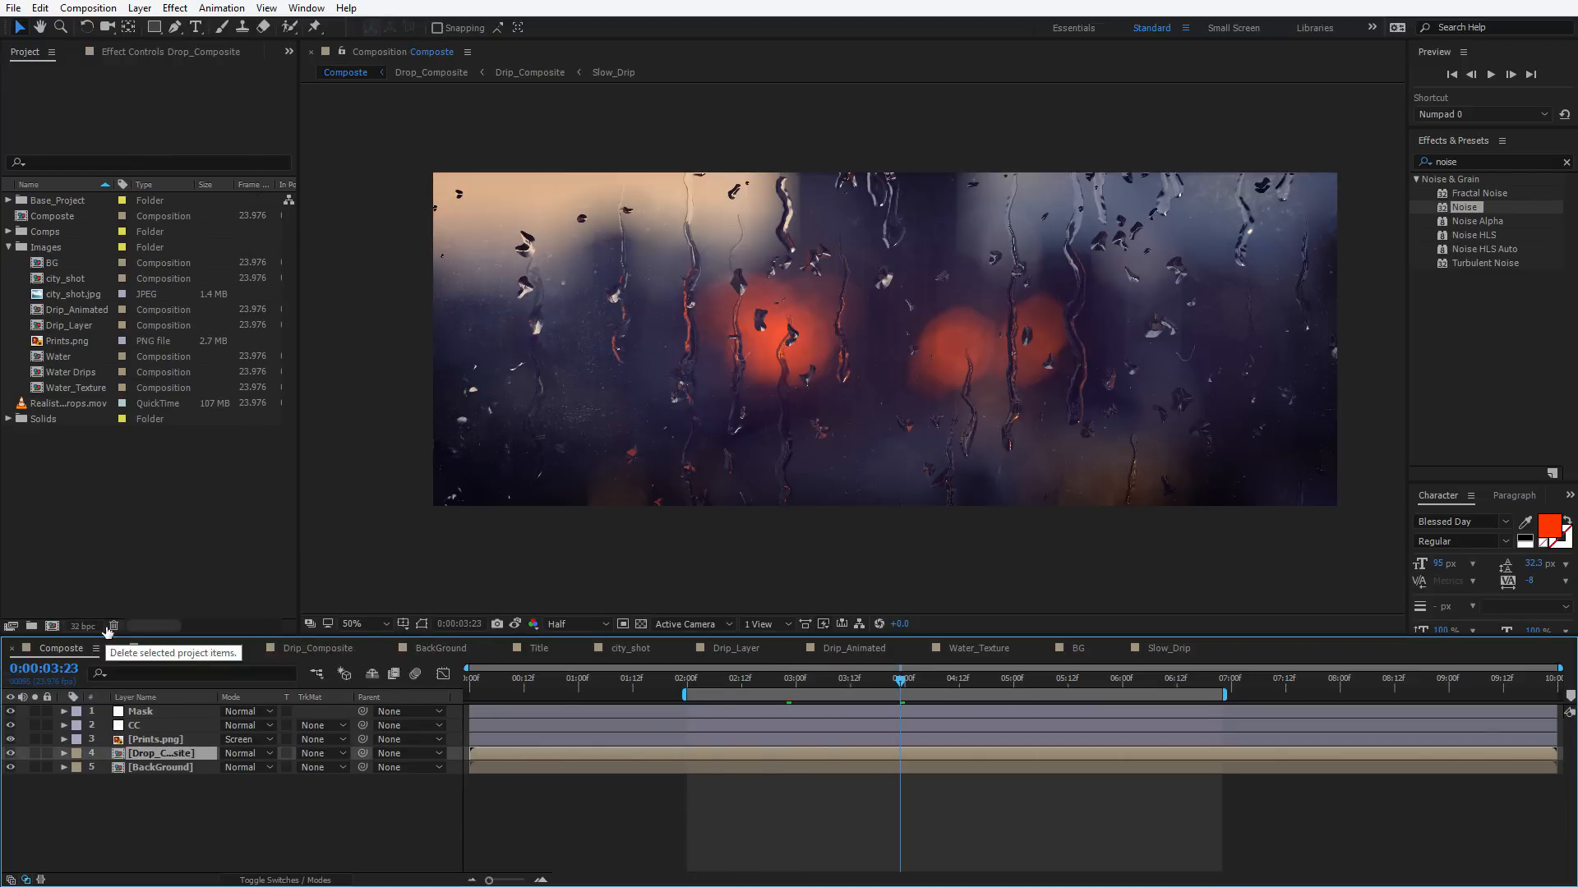
Set the project's color depth to 32 bits per channel
alt+click(83, 626)
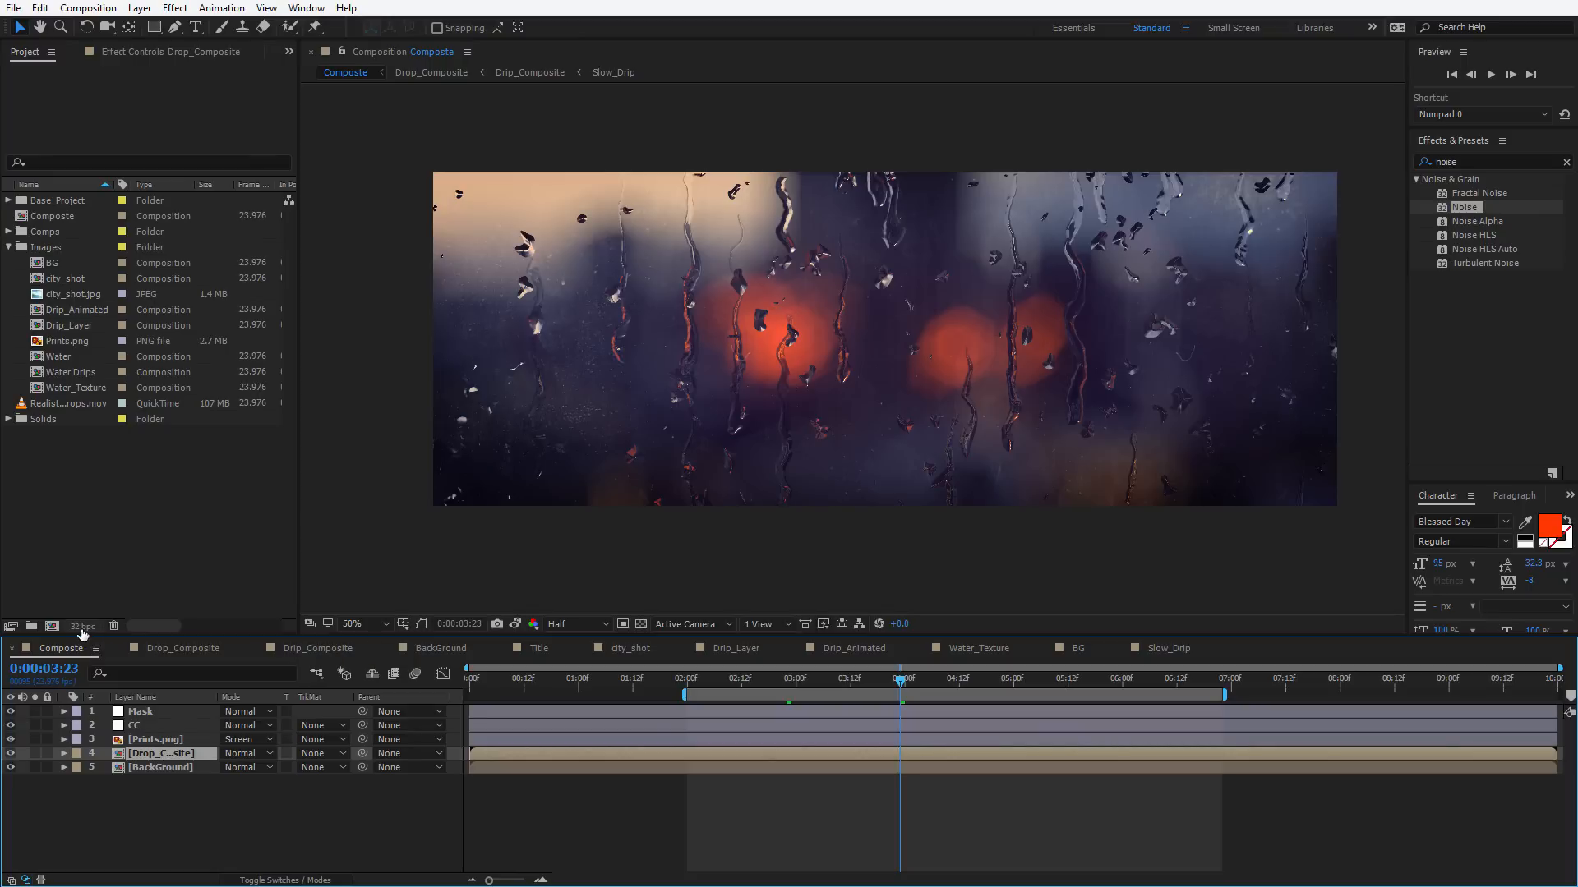
alt+click(83, 626)
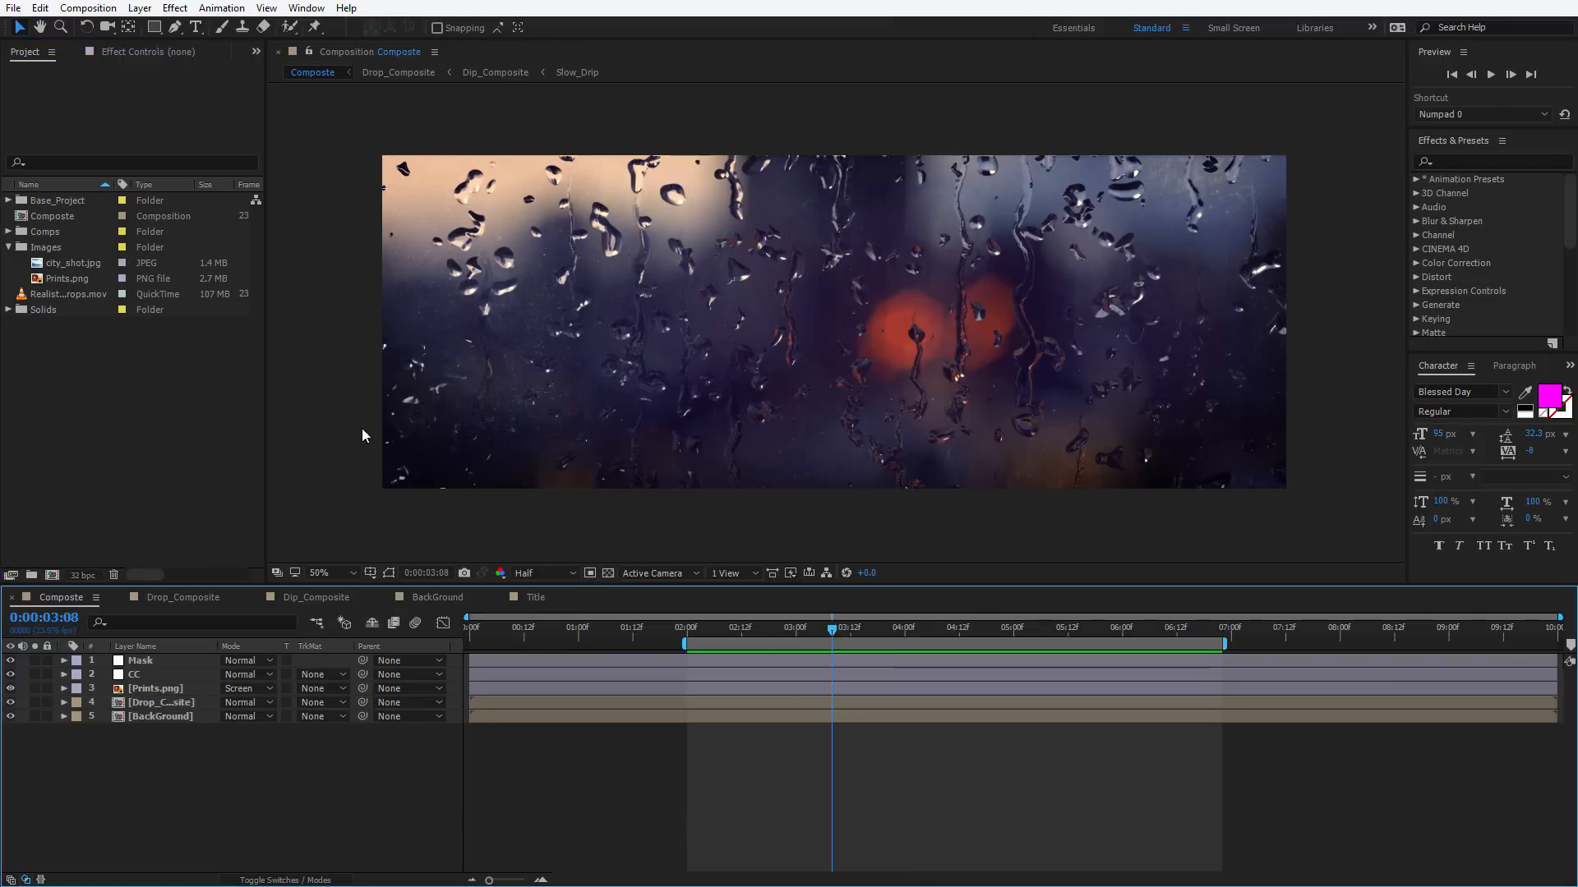
Create a new composition from the city_shot.jpg image in the Images folder
click(76, 266)
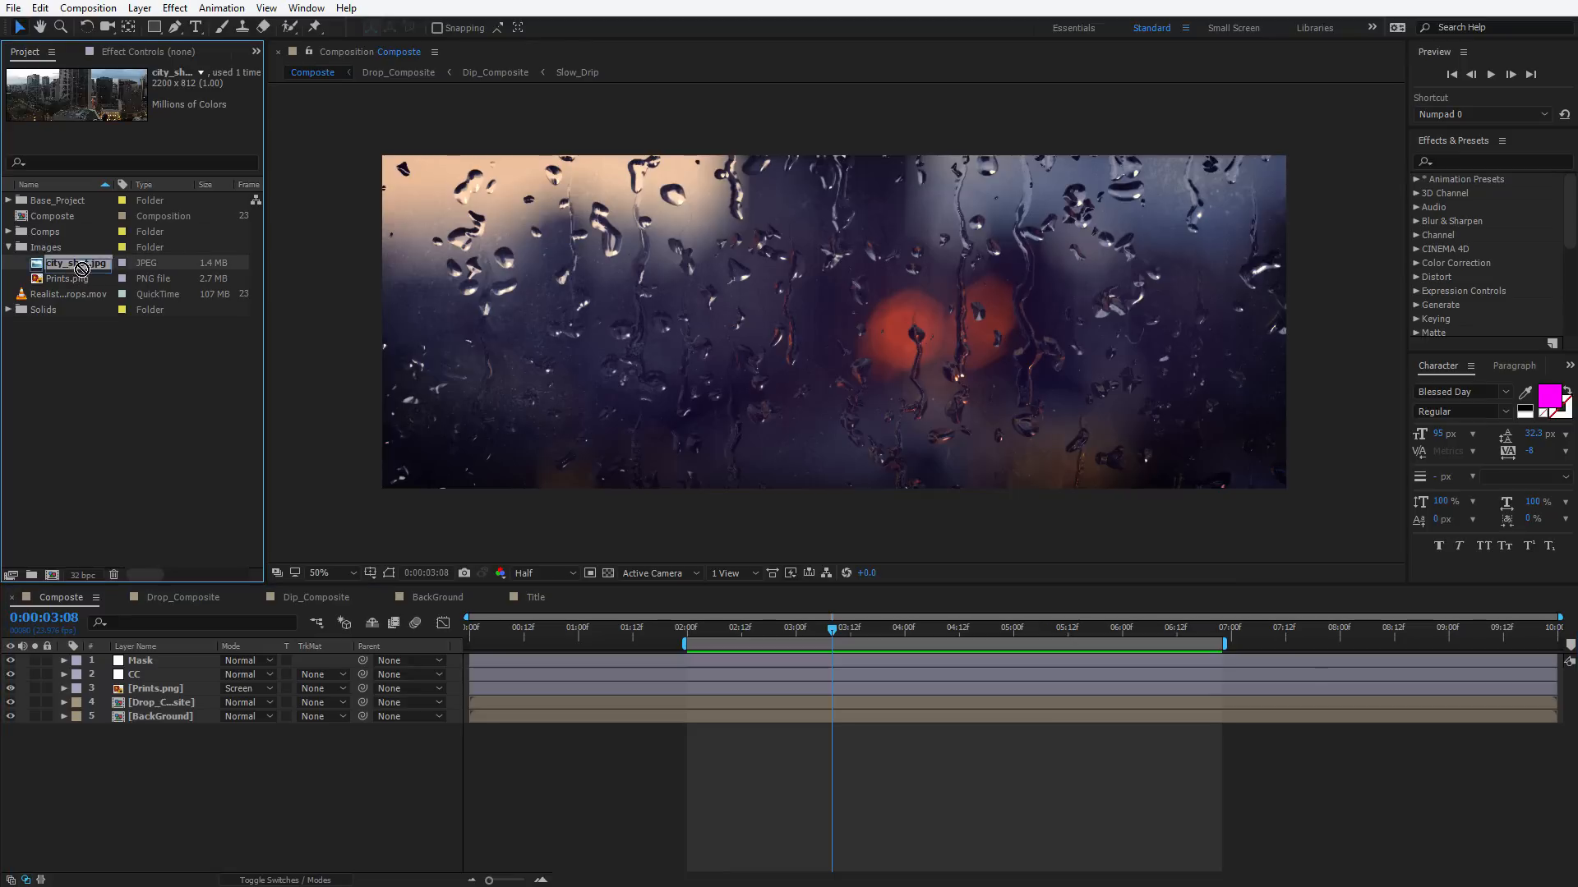
drag(87, 268, 51, 574)
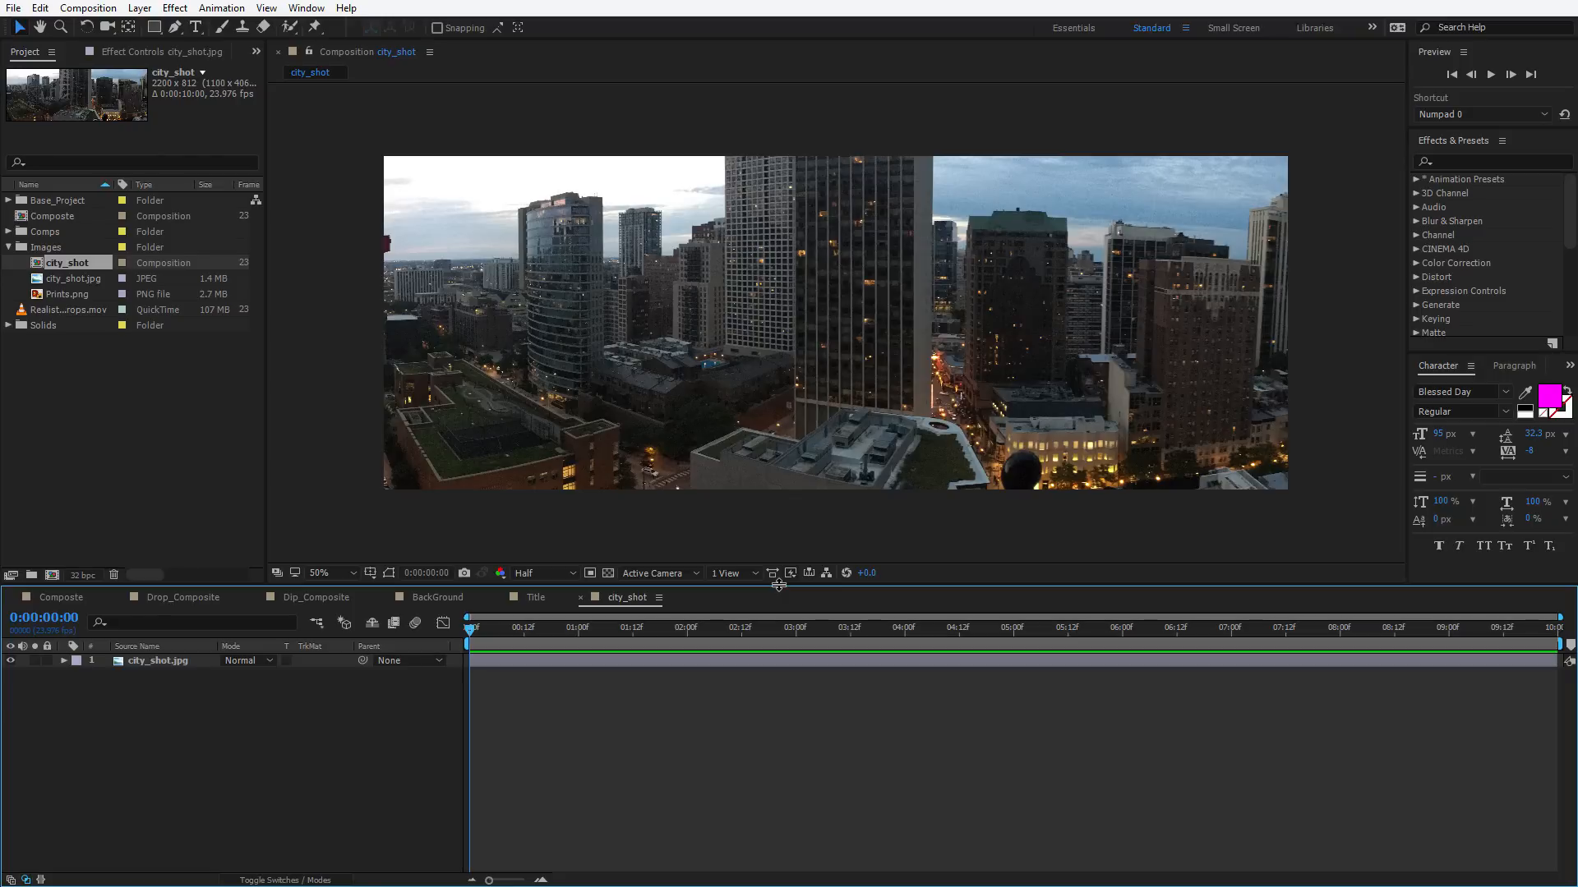
Pre-compose the city_shot.jpg layer as BG with all attributes moved into the new composition
click(770, 343)
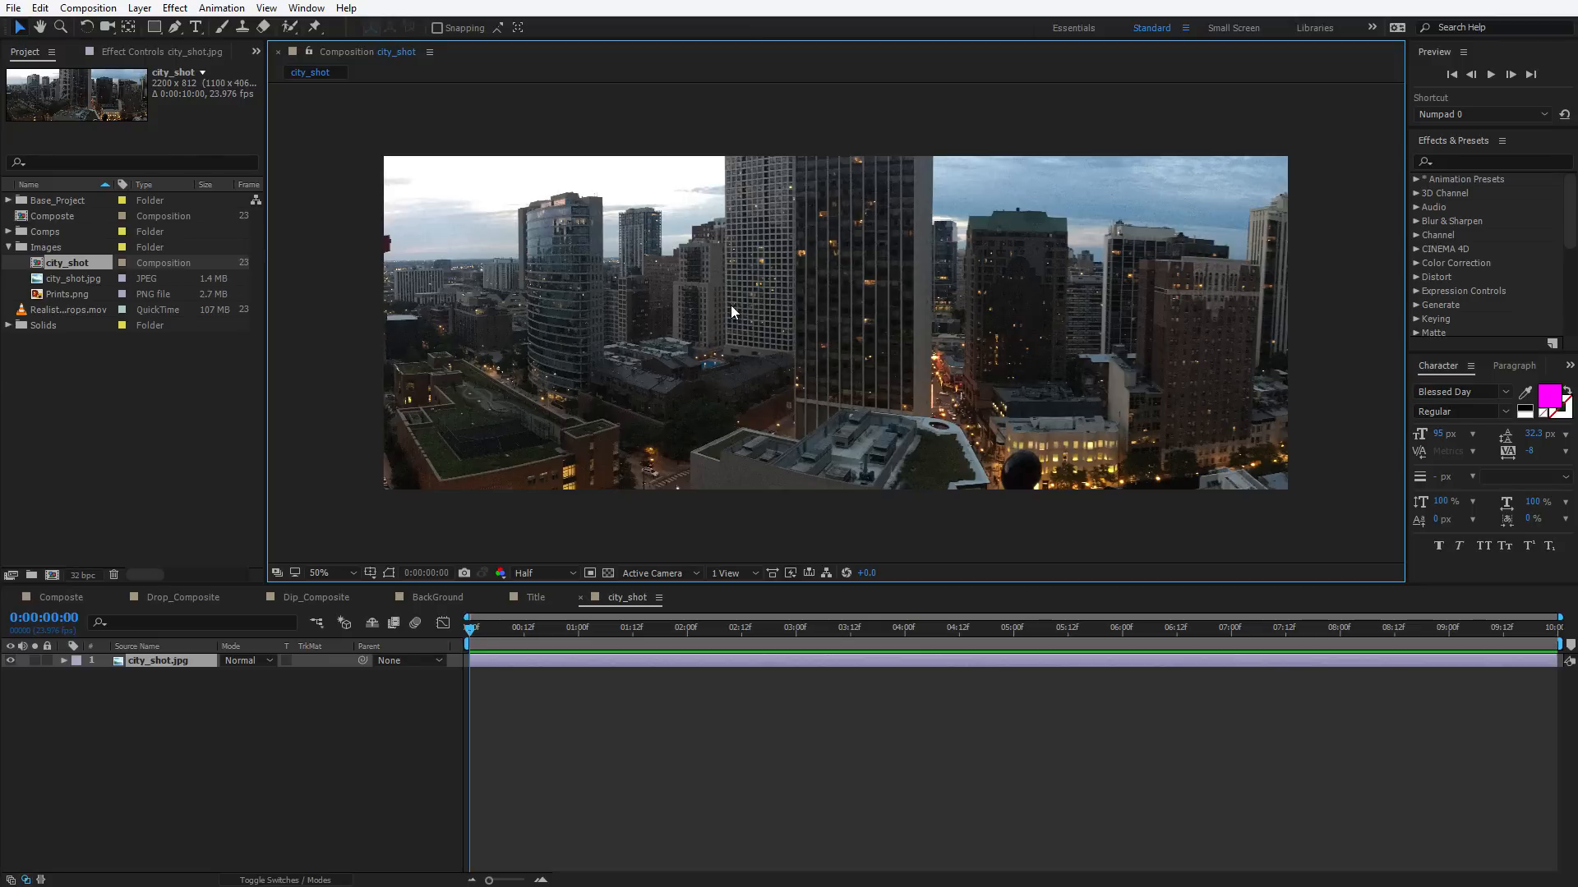
key(ctrl+shift+h)
click(140, 8)
click(207, 626)
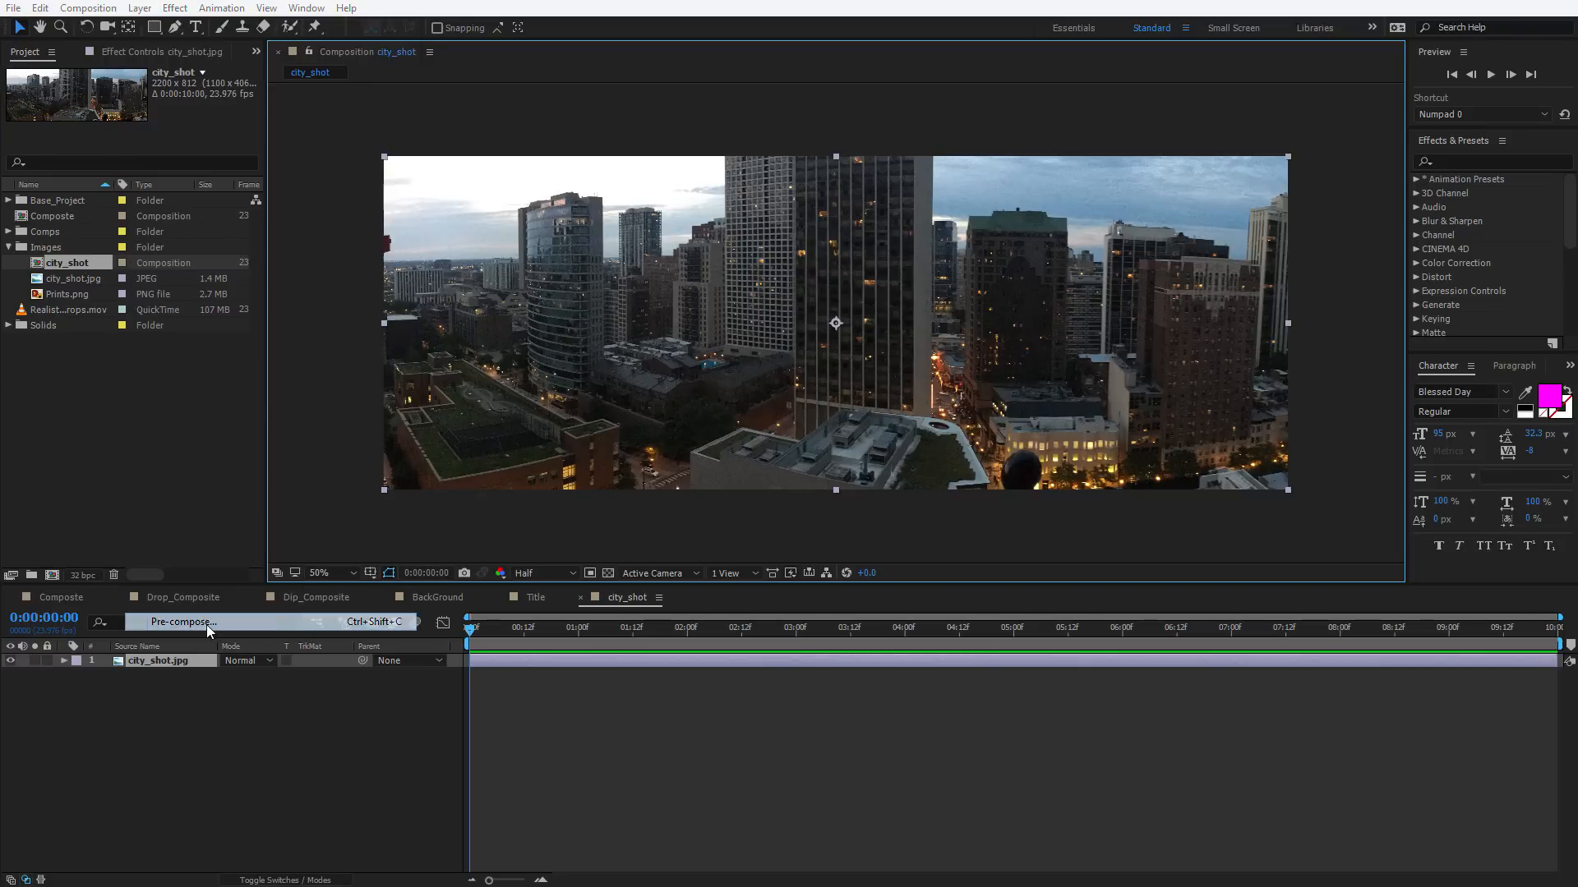
click(679, 459)
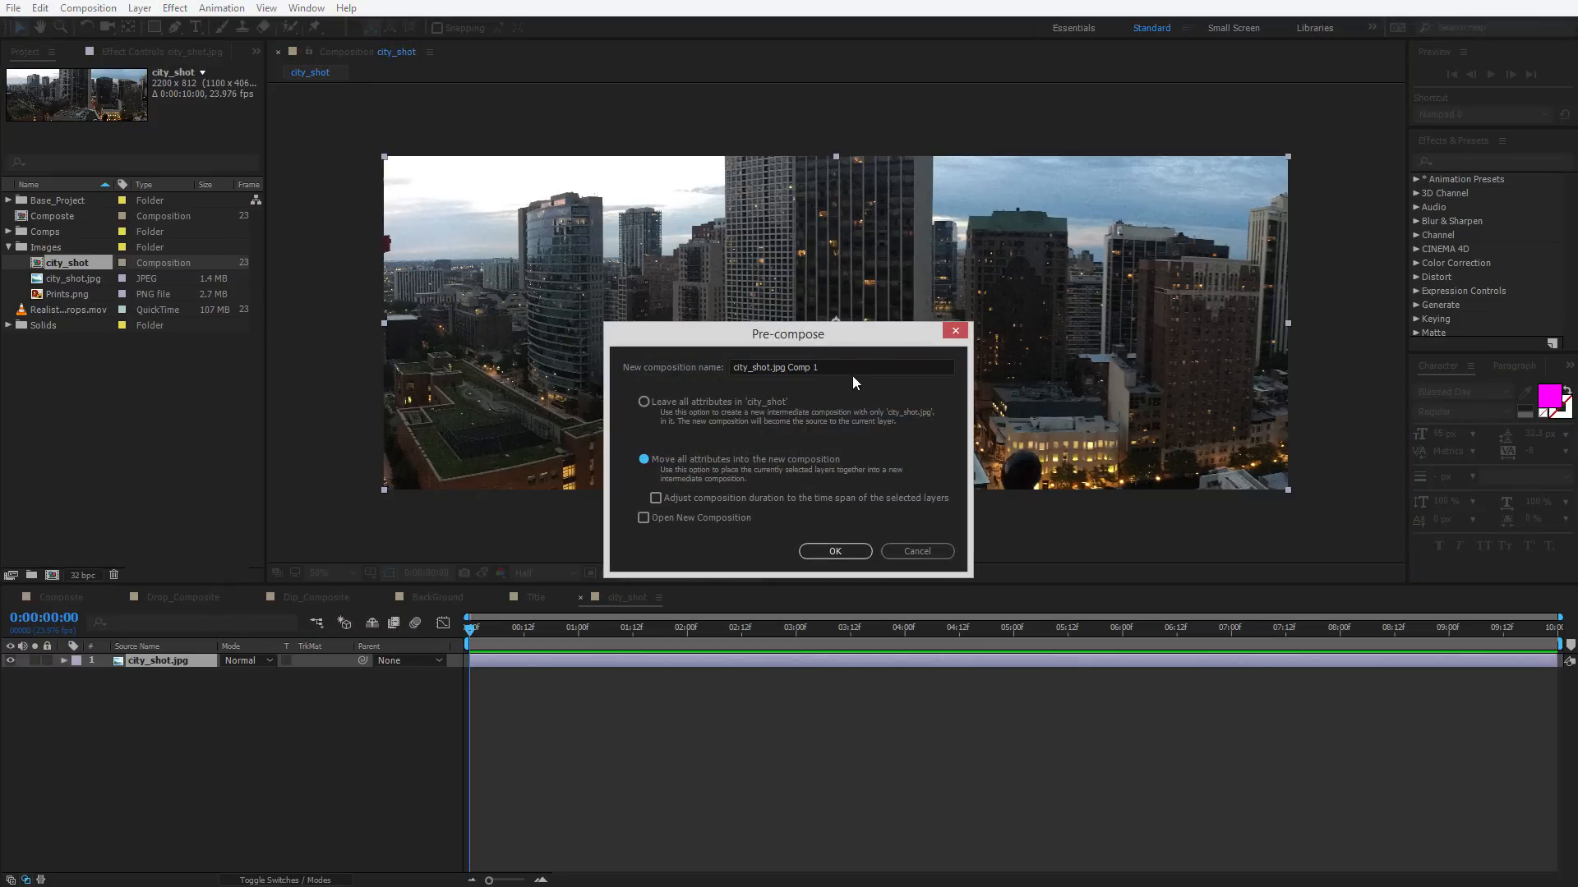
text(BG)
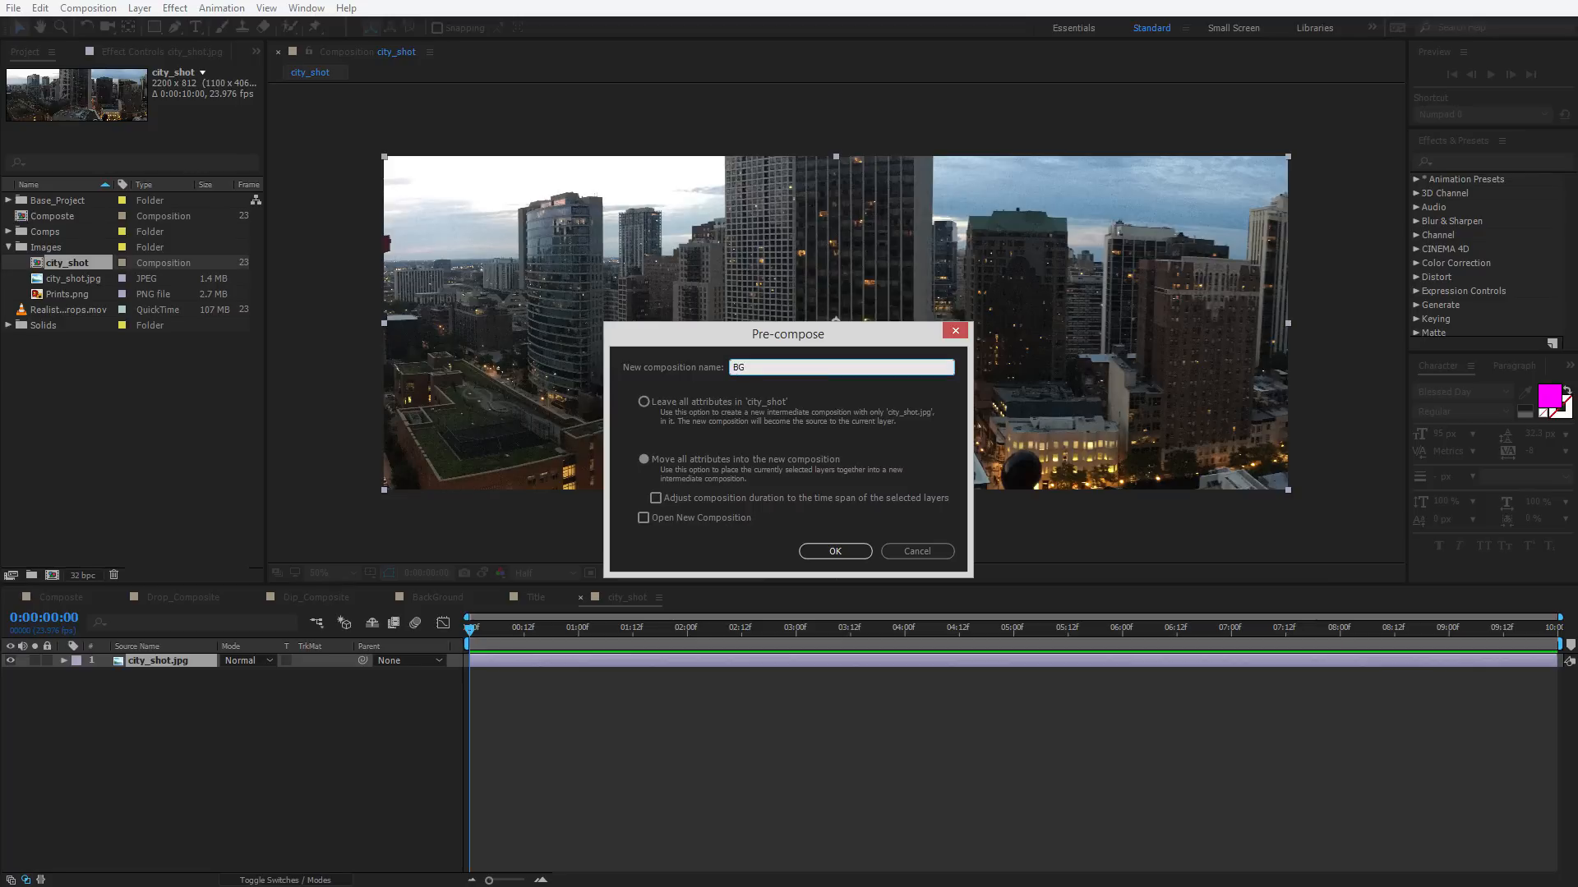
key(Return)
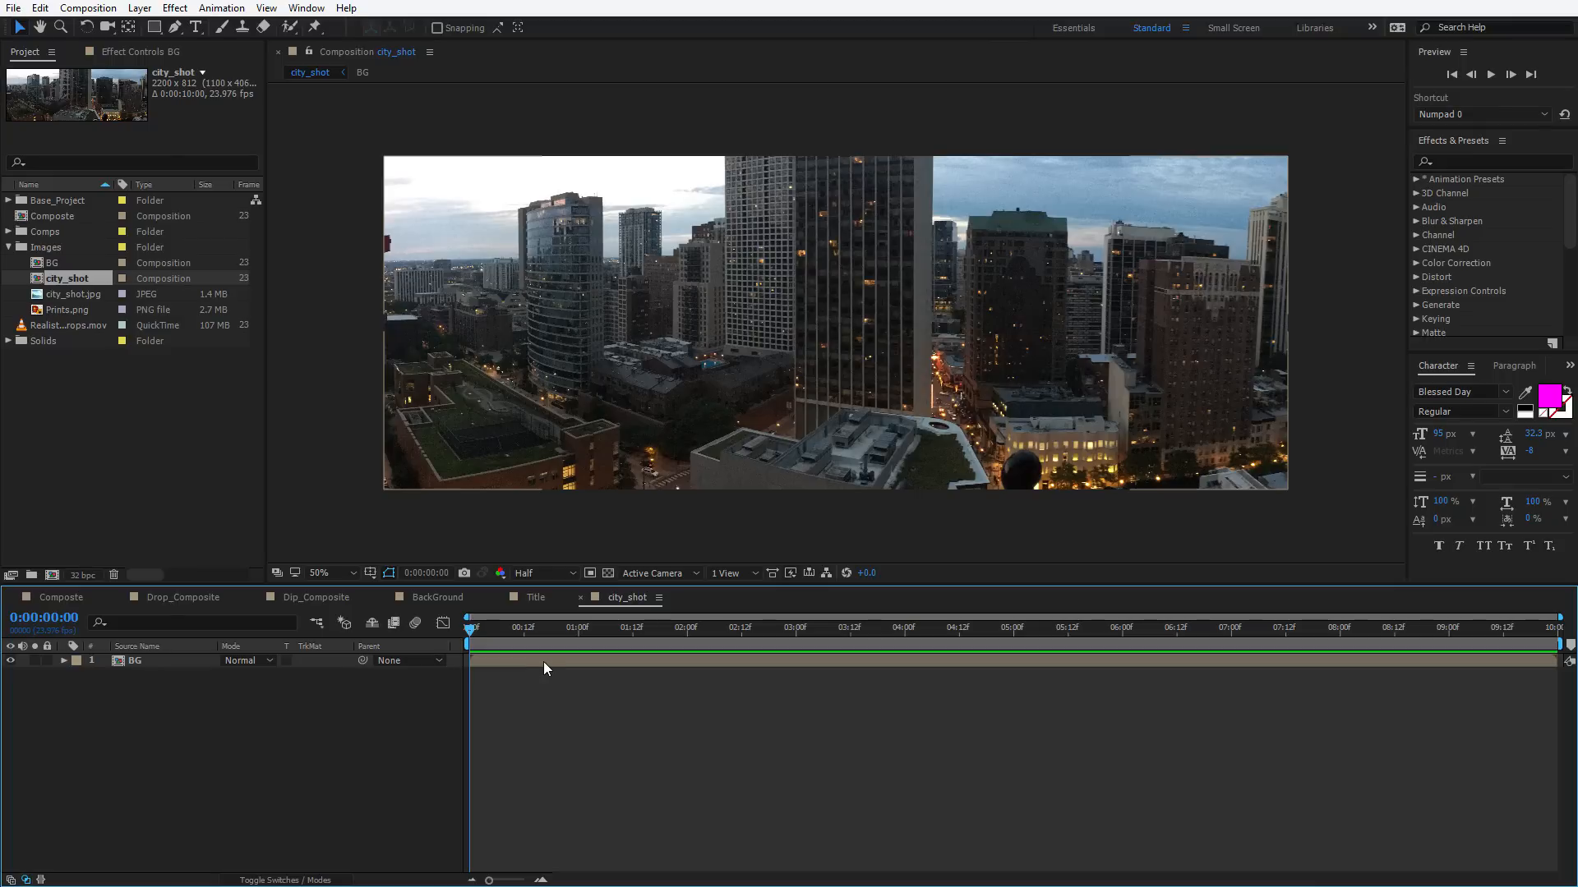
click(547, 663)
click(337, 290)
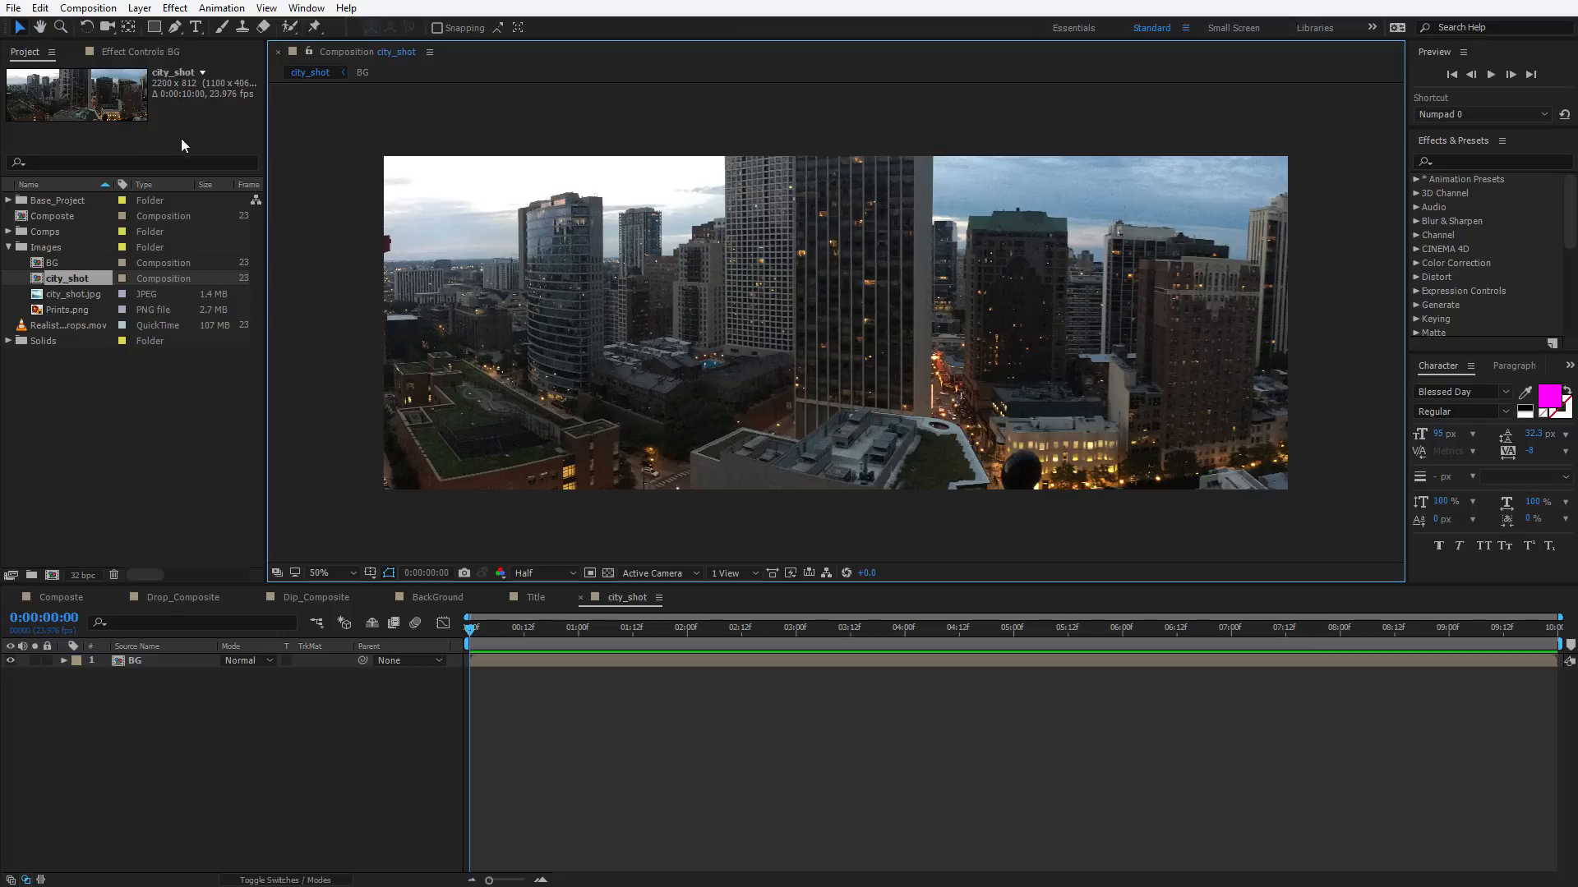
Review the drop map in the Dip_Composite composition around 0:00:04:08 and return to the city_shot composition
click(315, 597)
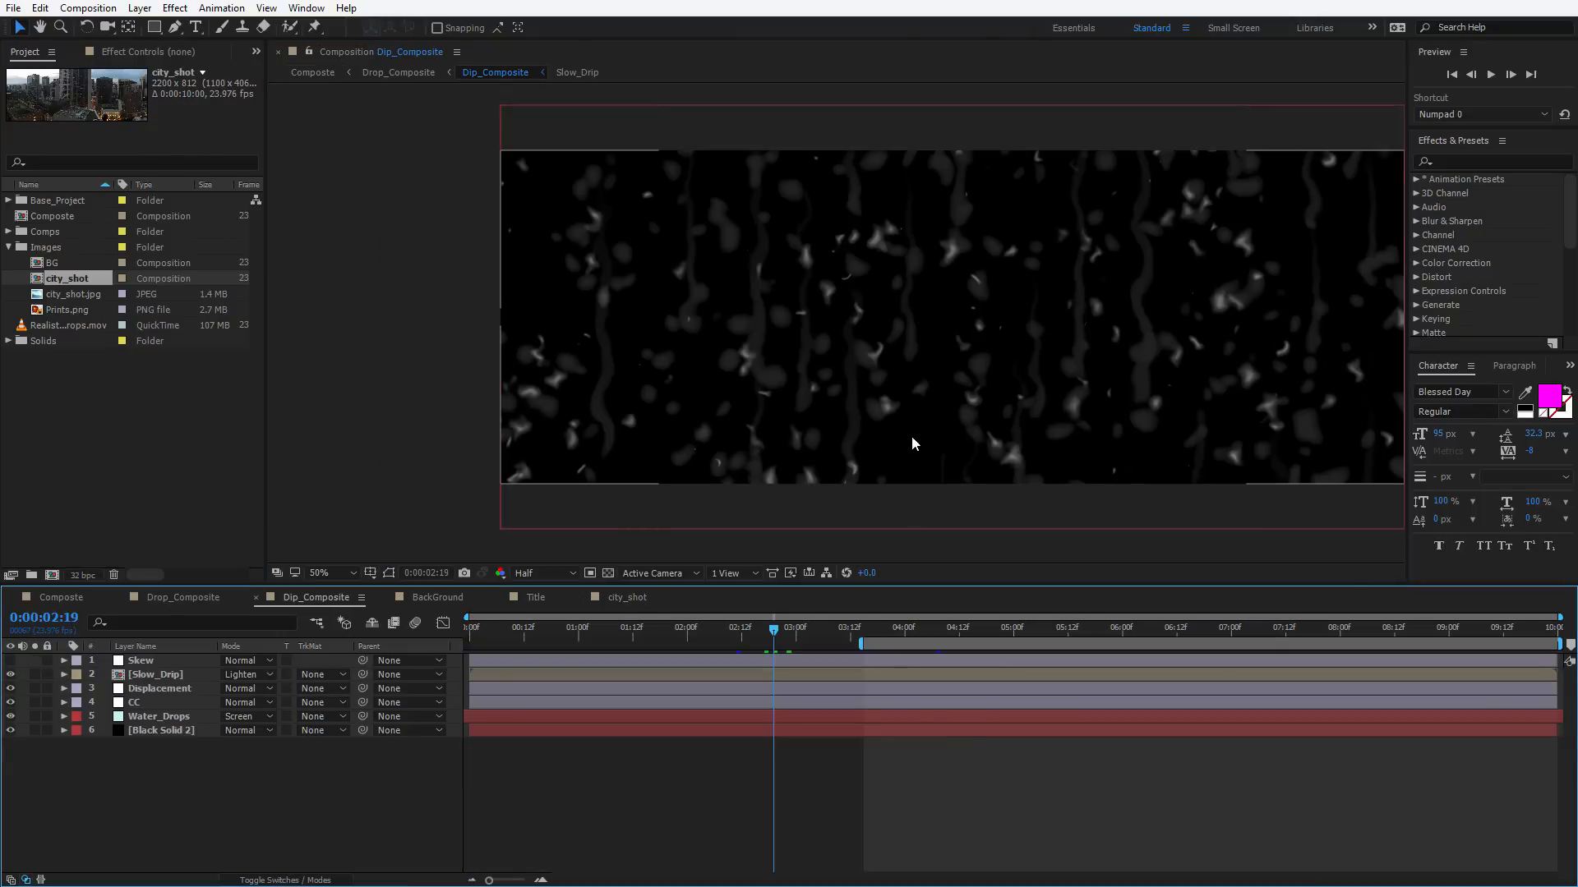
drag(1134, 362, 1029, 360)
drag(997, 630, 941, 630)
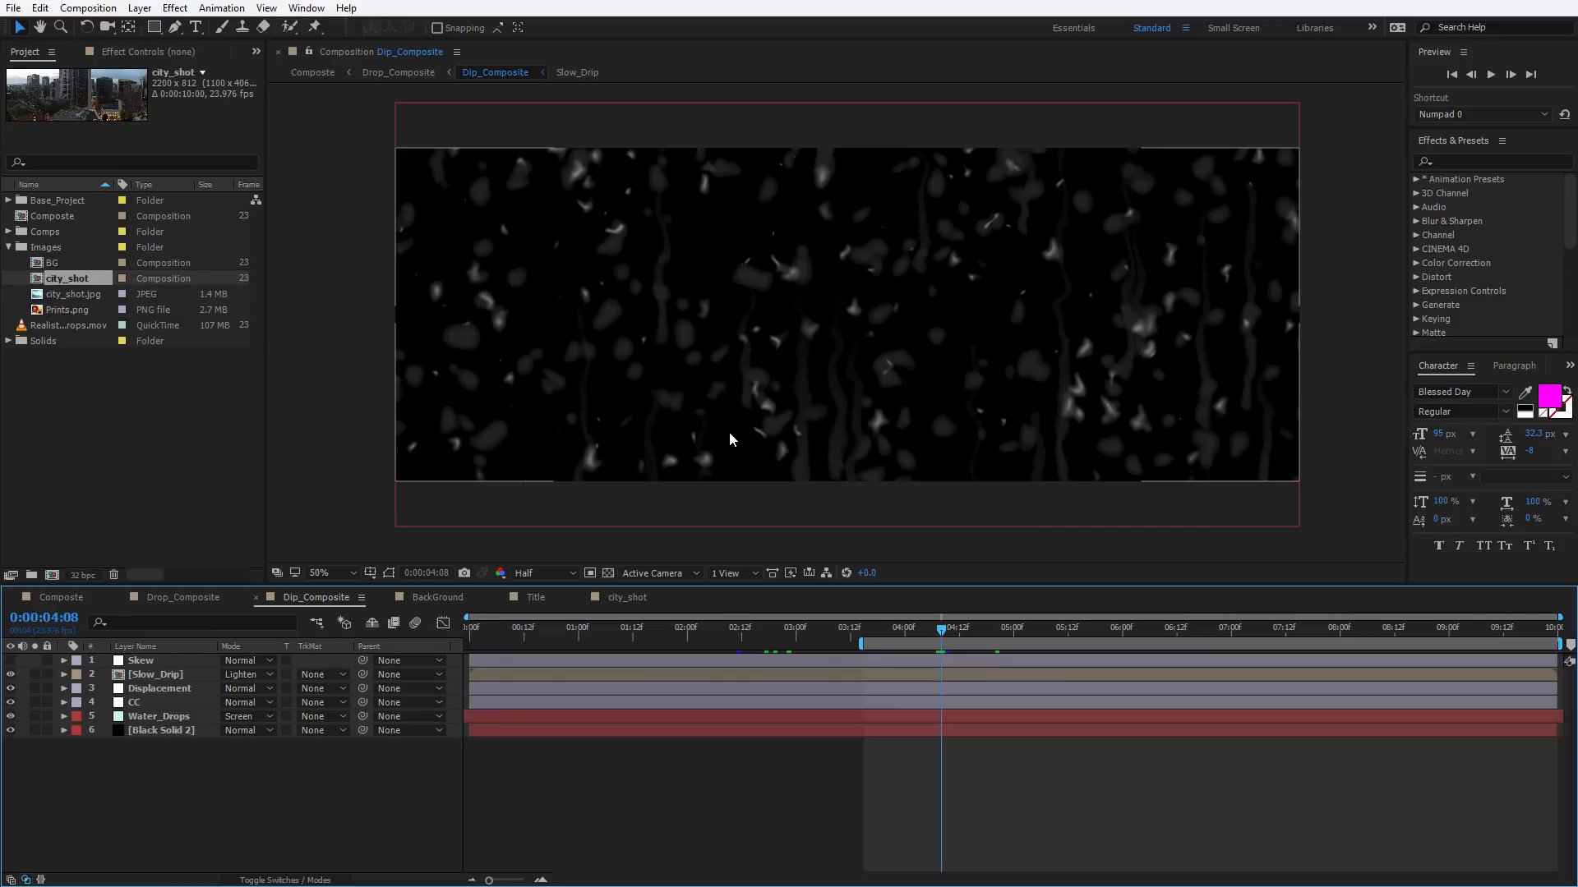
click(614, 598)
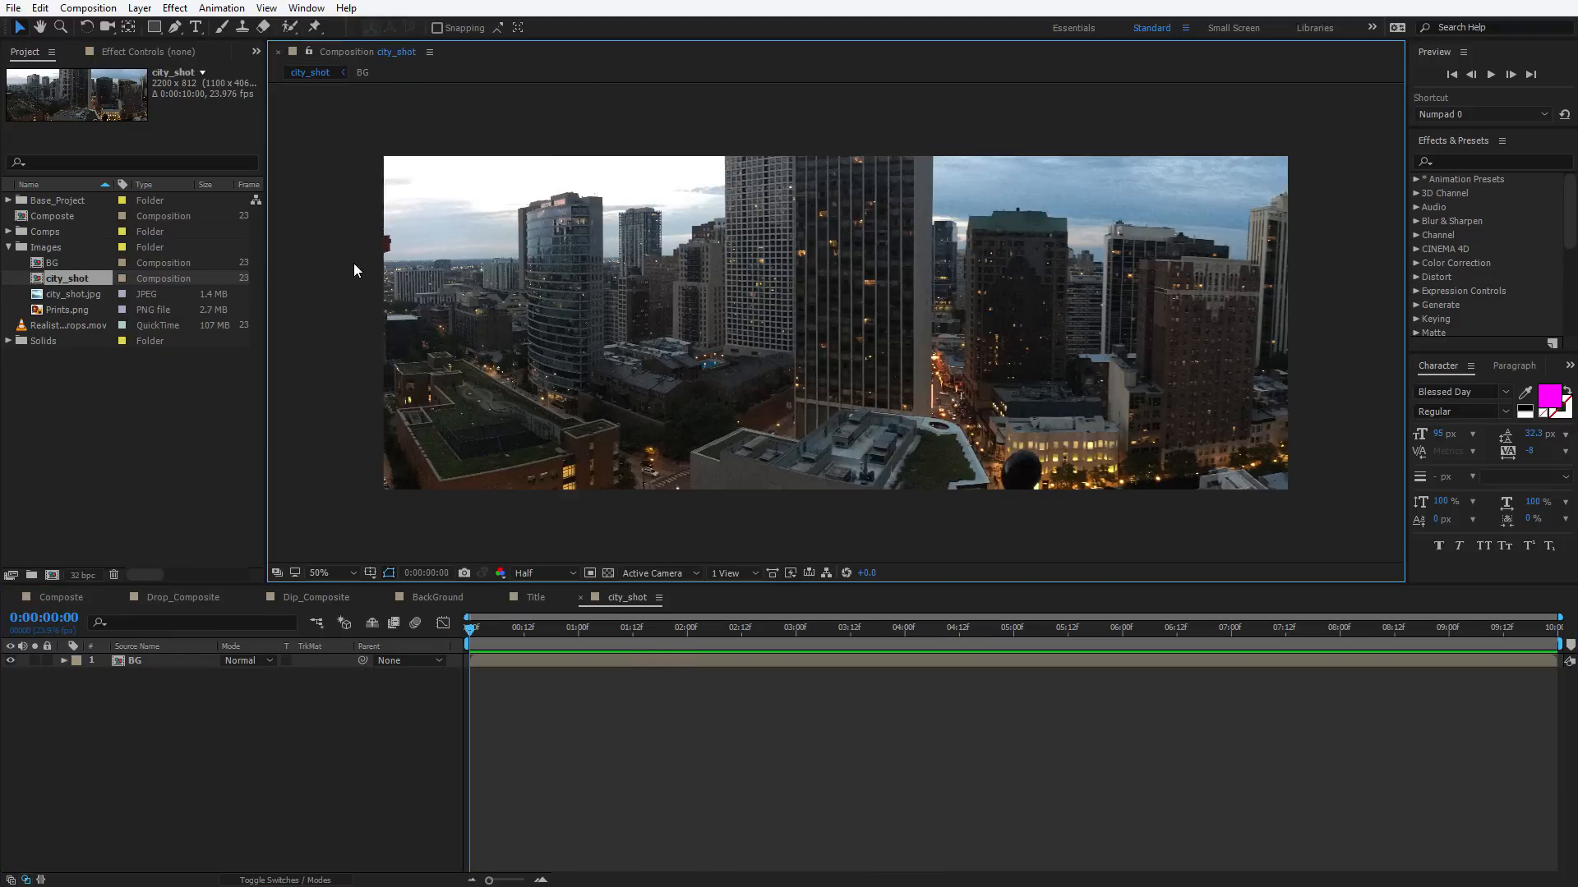
Add a black comp-sized solid layer named Water Drops above BG
click(150, 10)
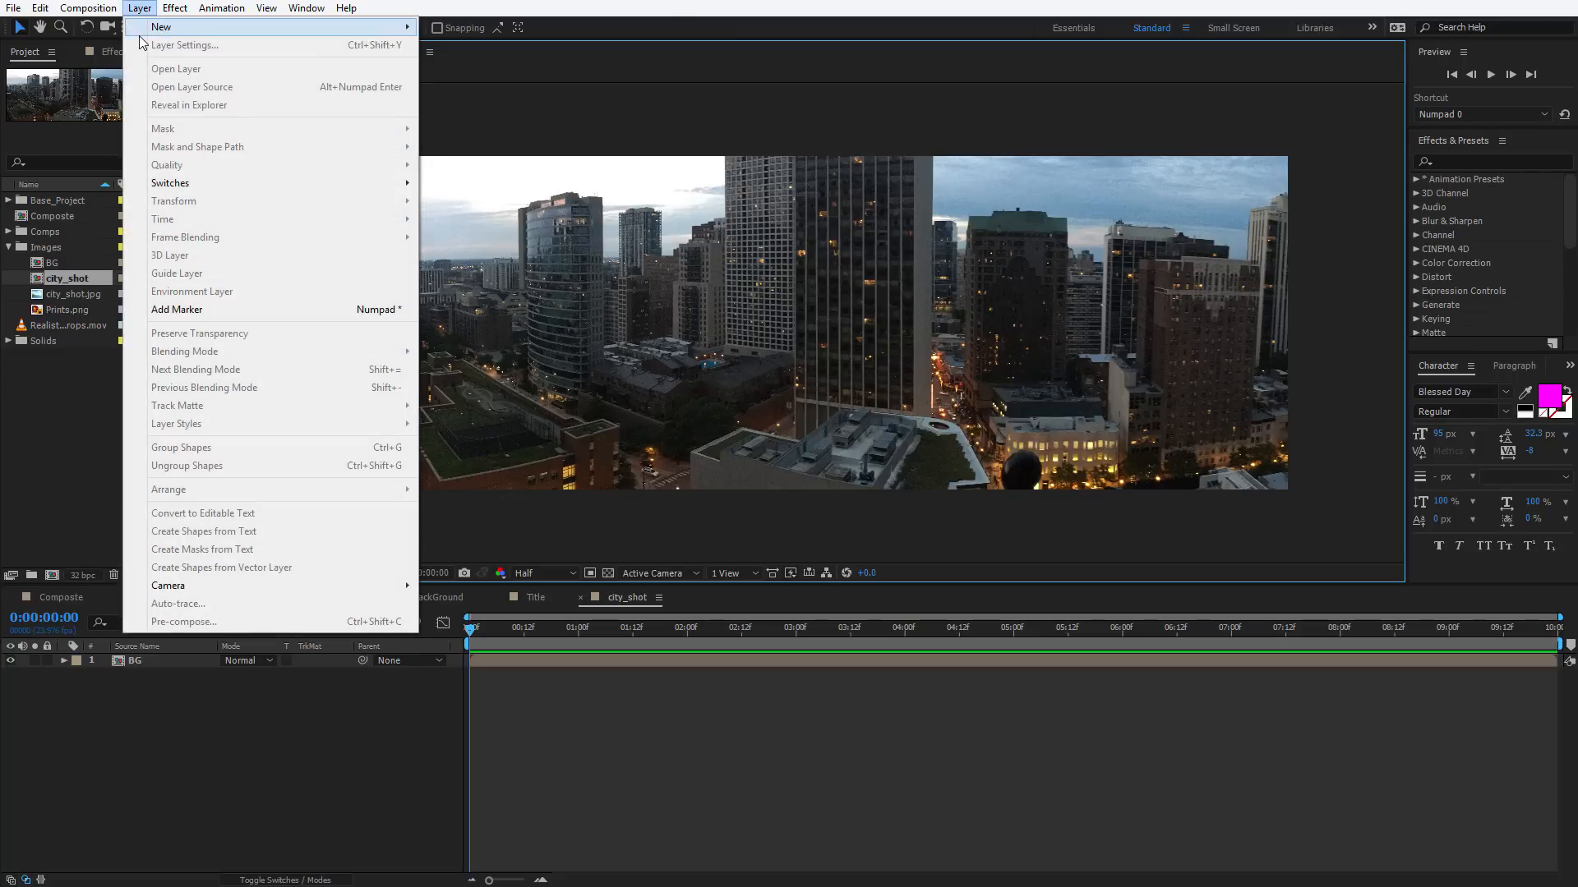
mouse_move(164, 31)
click(464, 47)
text(Wat)
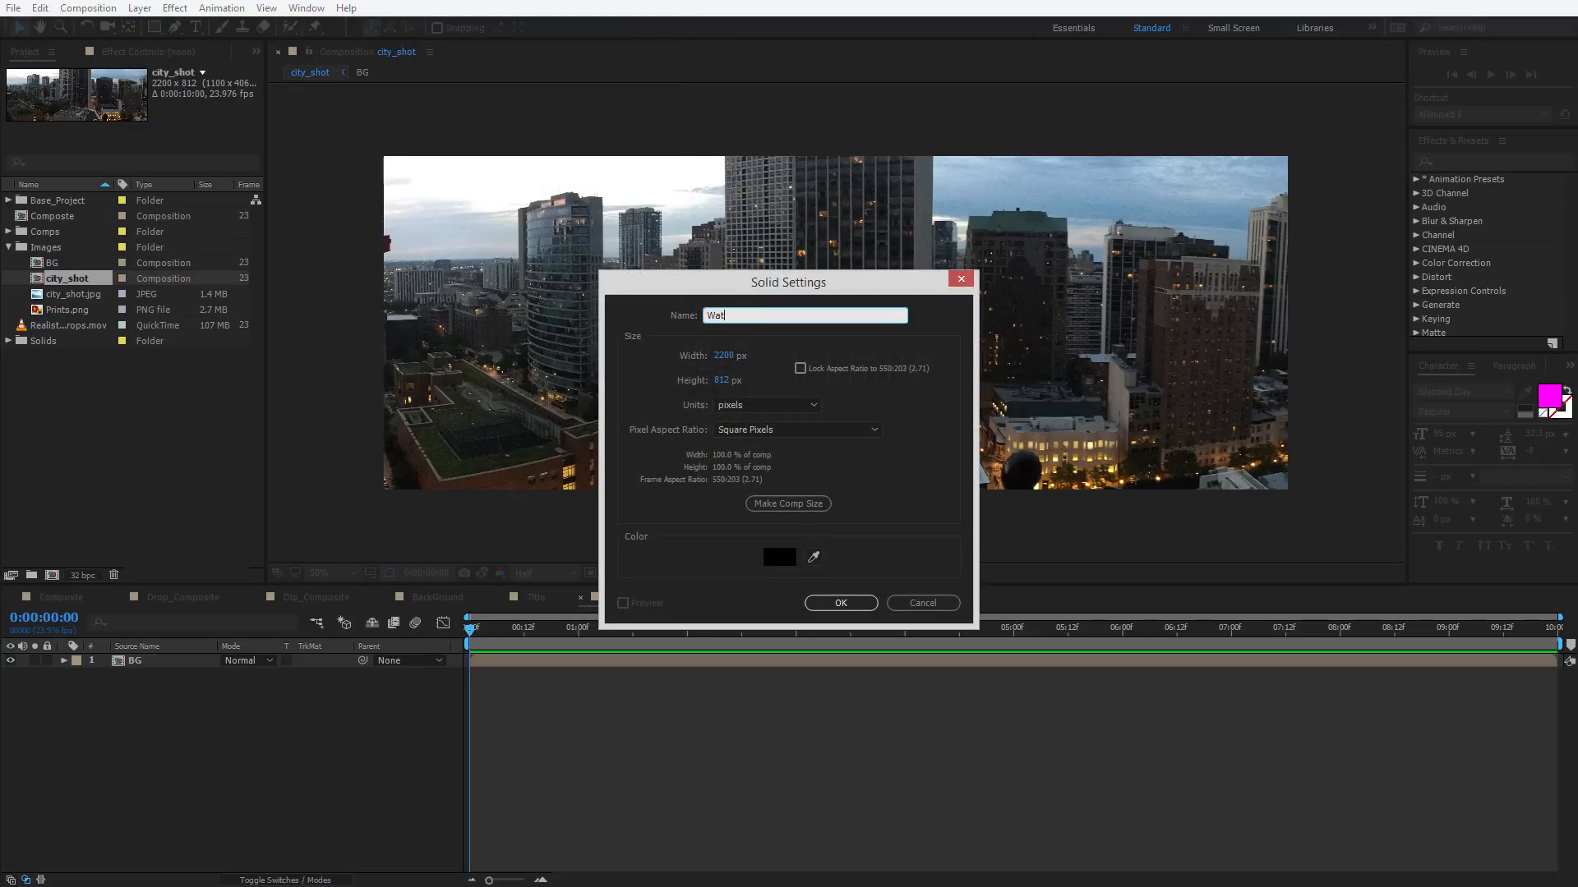
text(er Drops)
key(Return)
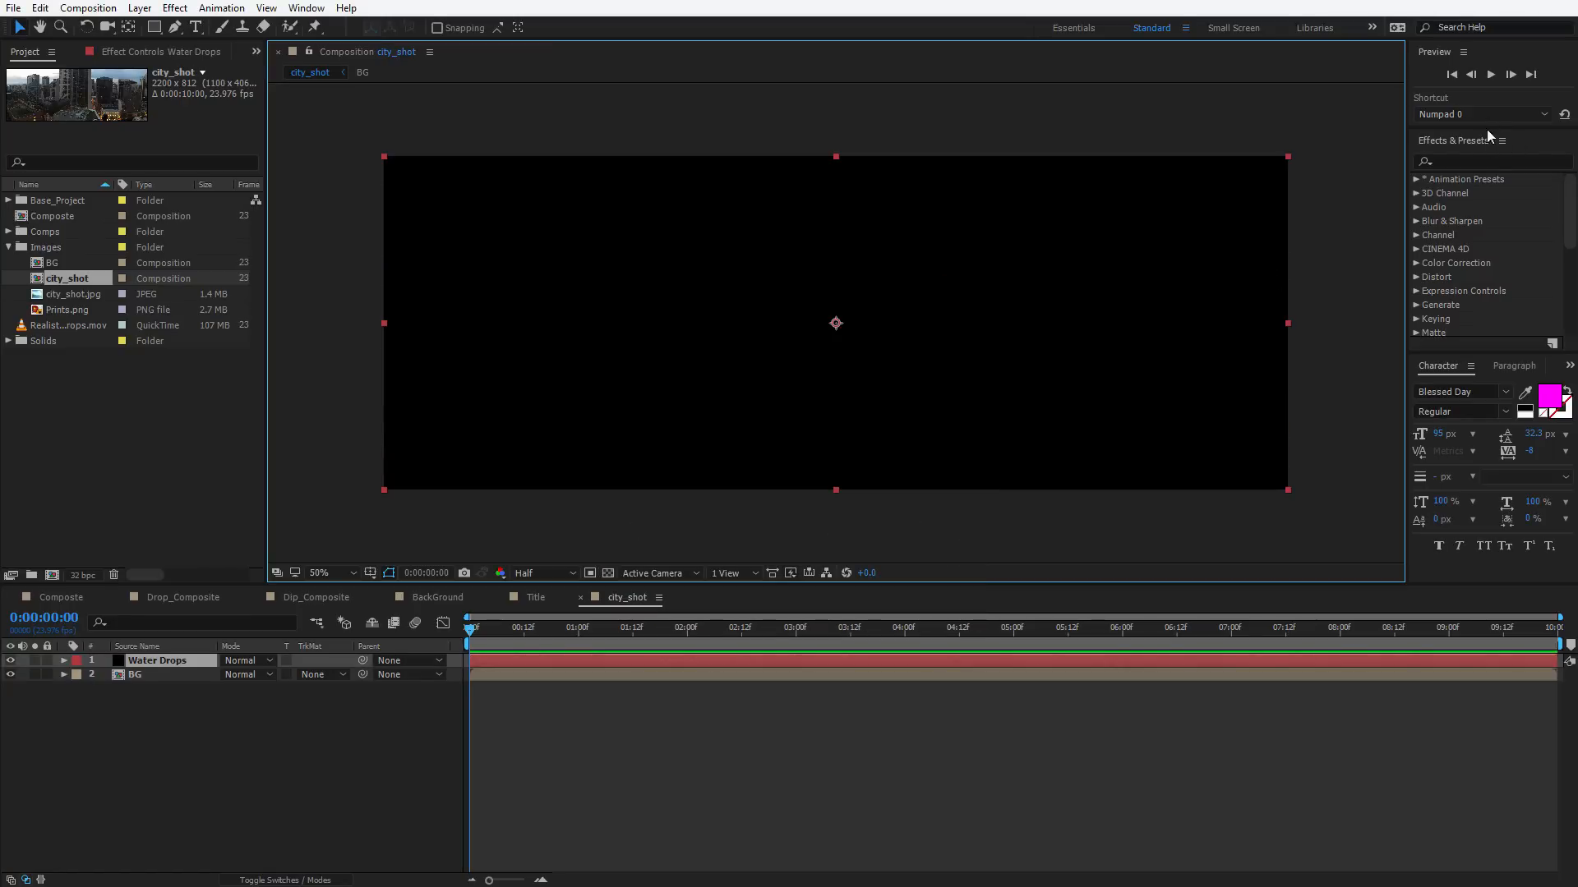
Find CC Particle World in the effects list and apply it to the Water Drops layer
click(1483, 162)
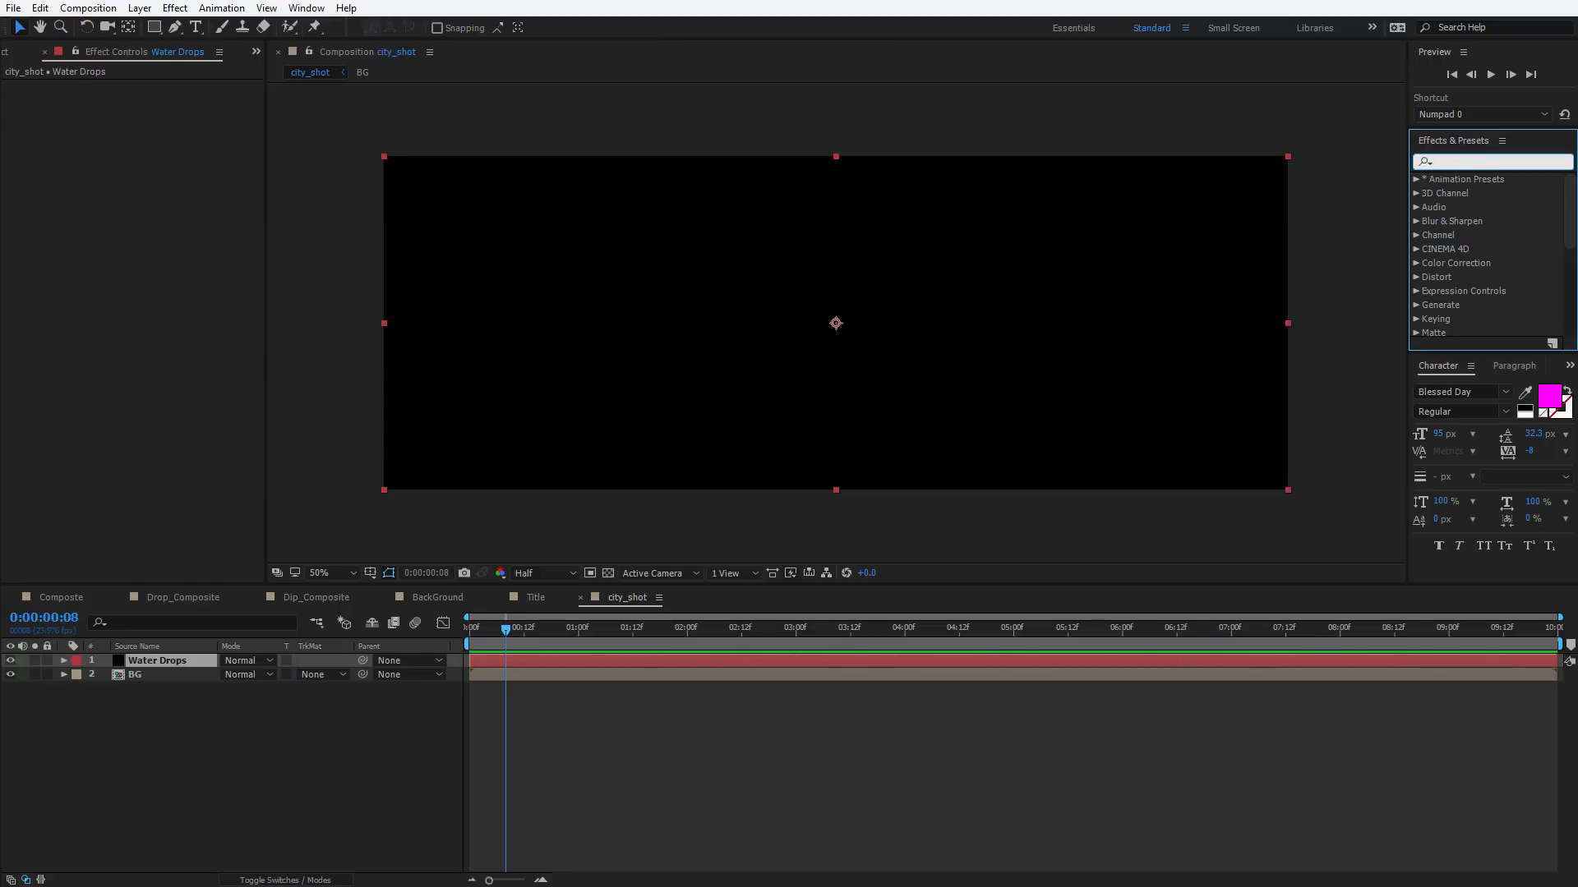
text(particl)
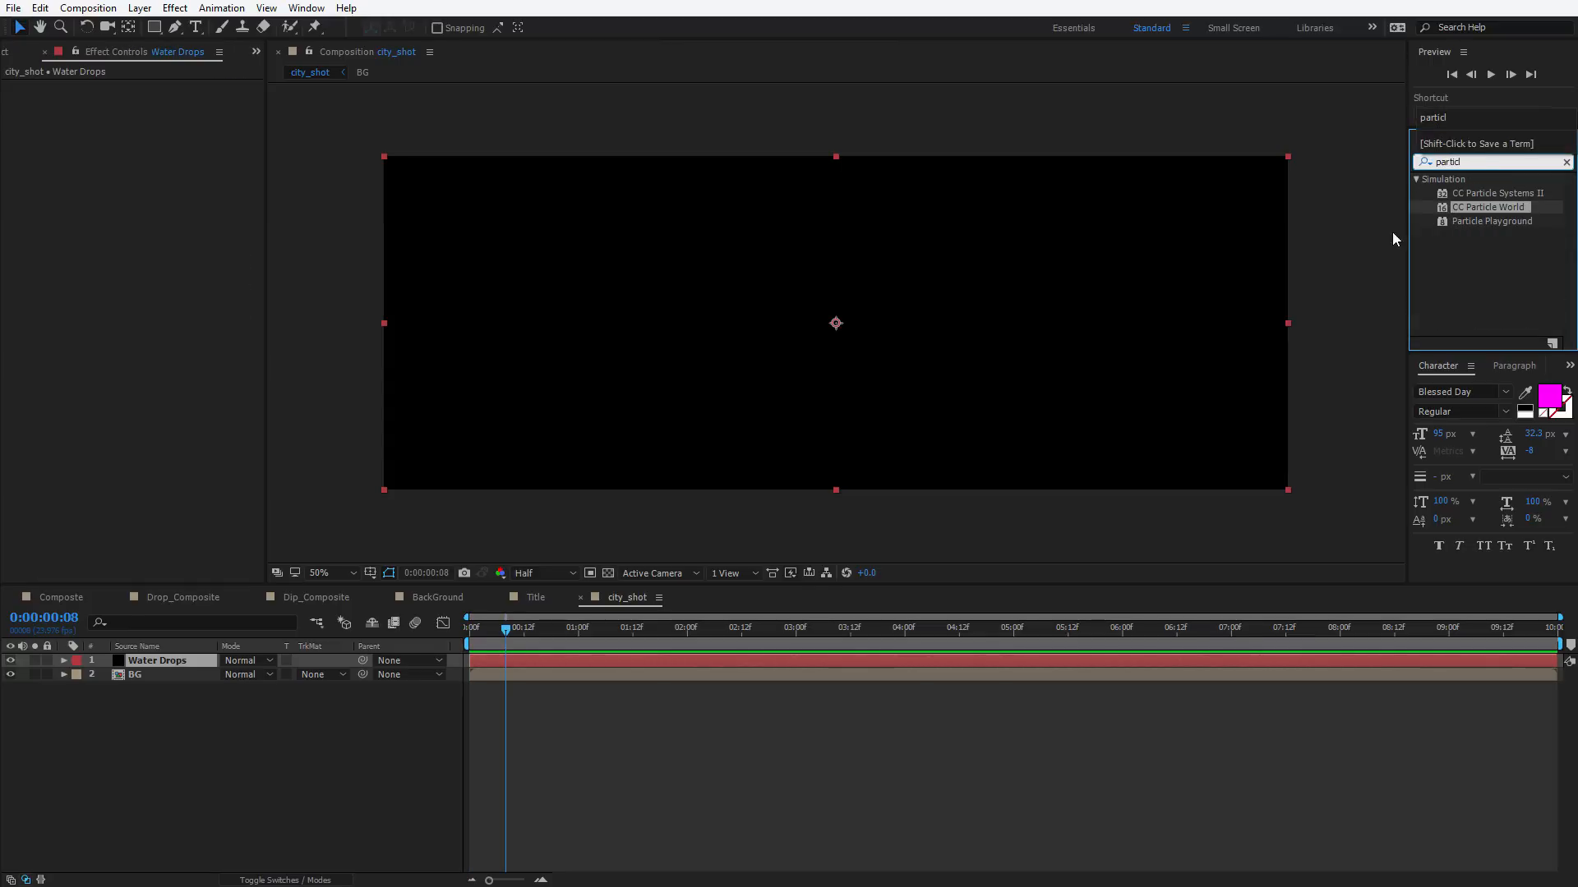
drag(1487, 207, 978, 251)
drag(695, 270, 695, 269)
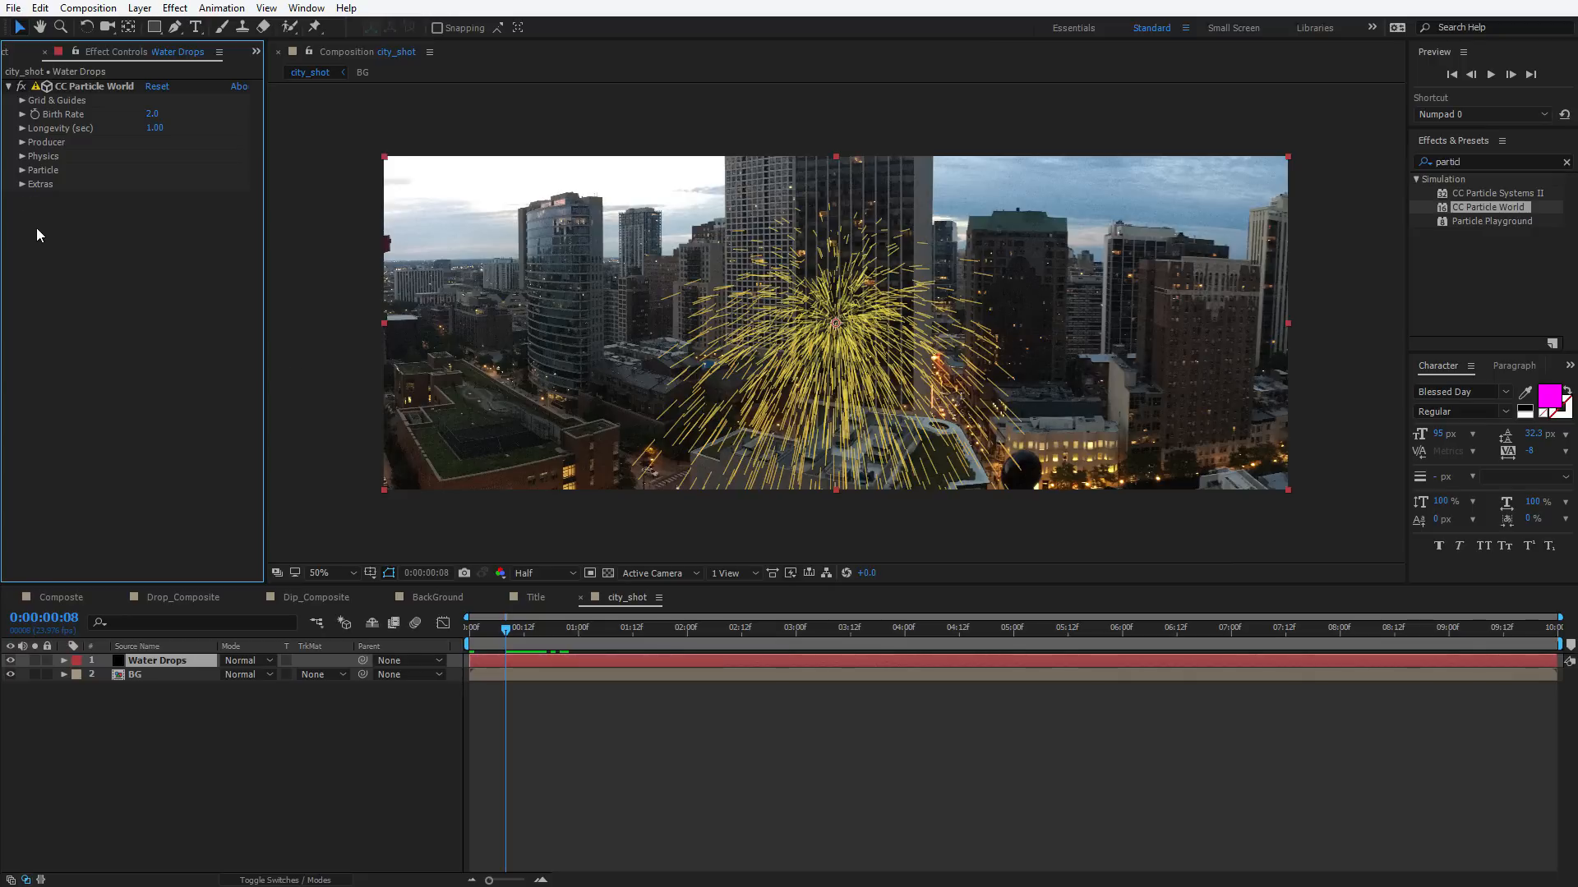
Turn off CC Particle World and add a second copy of it through the pop-up effect search
click(22, 85)
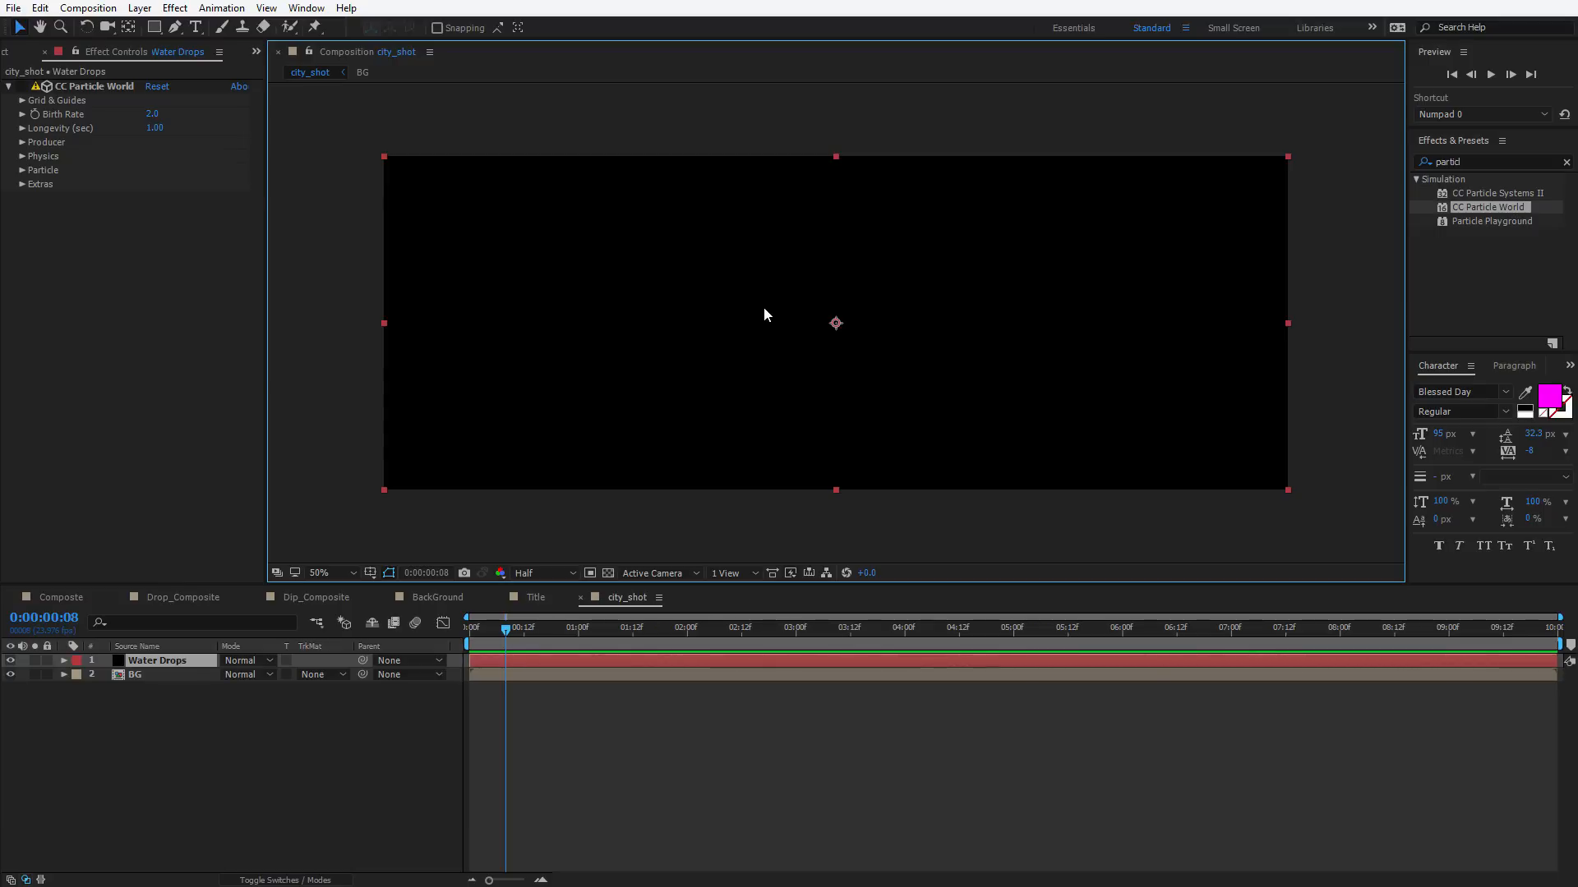
key(ctrl+space)
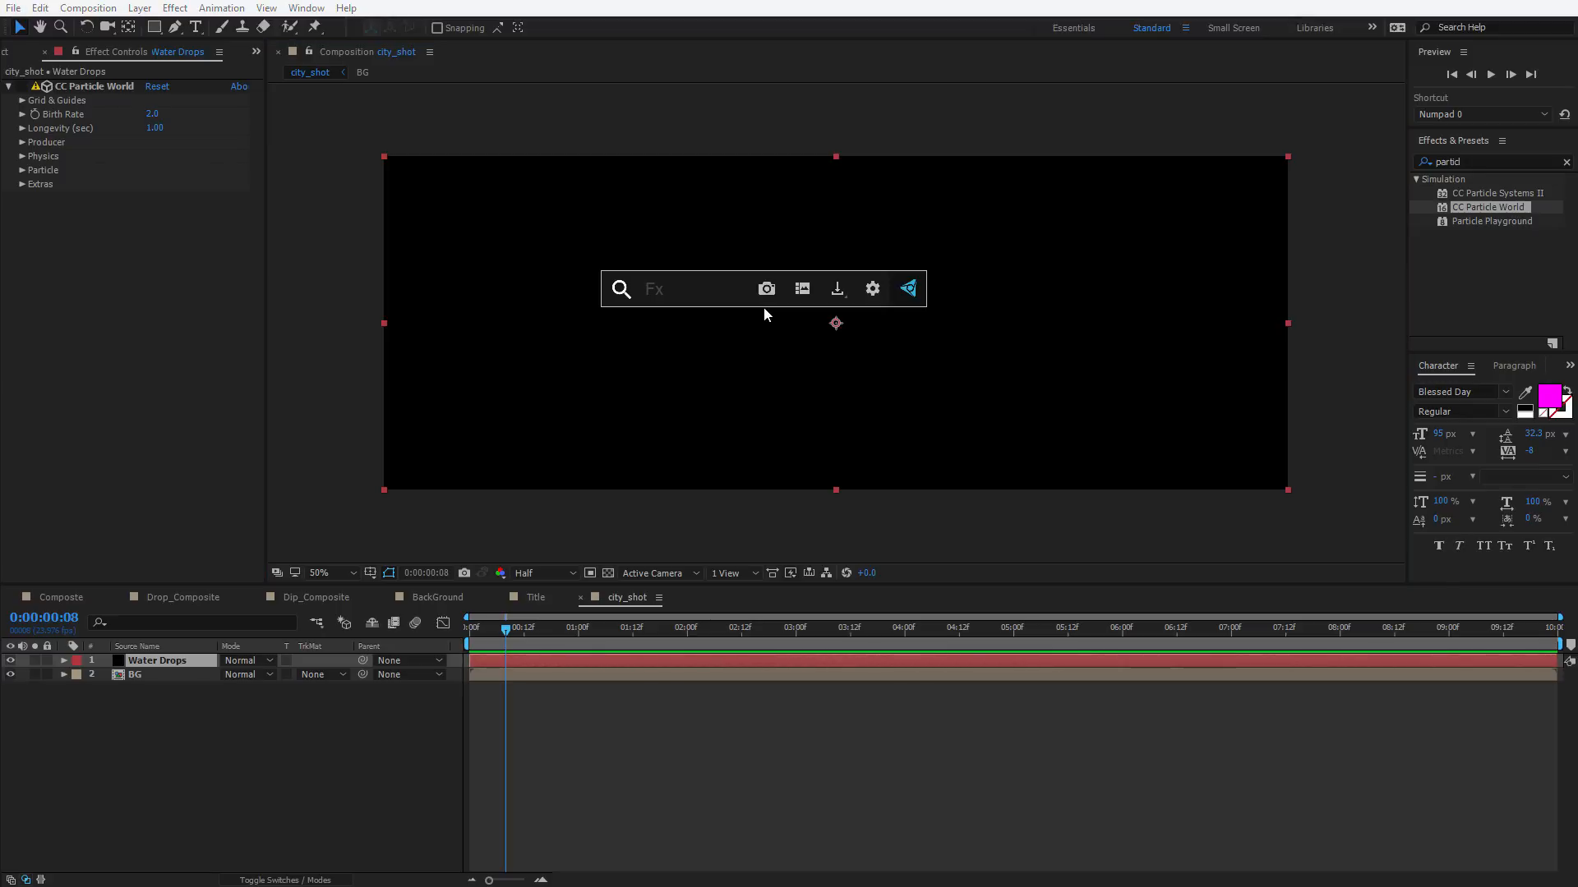
text(parti)
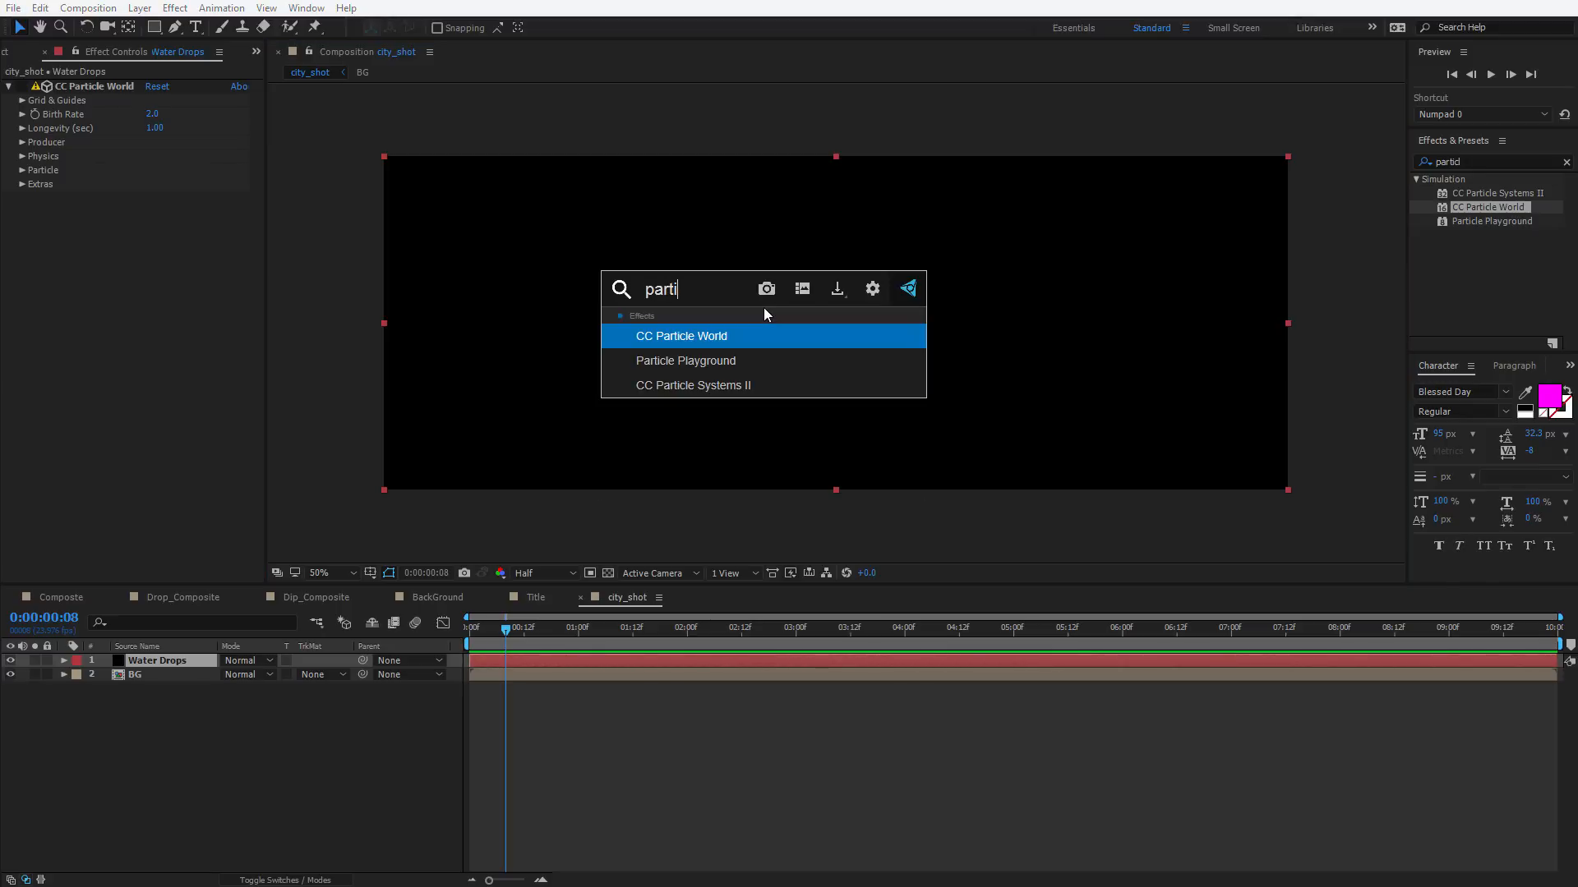
key(Return)
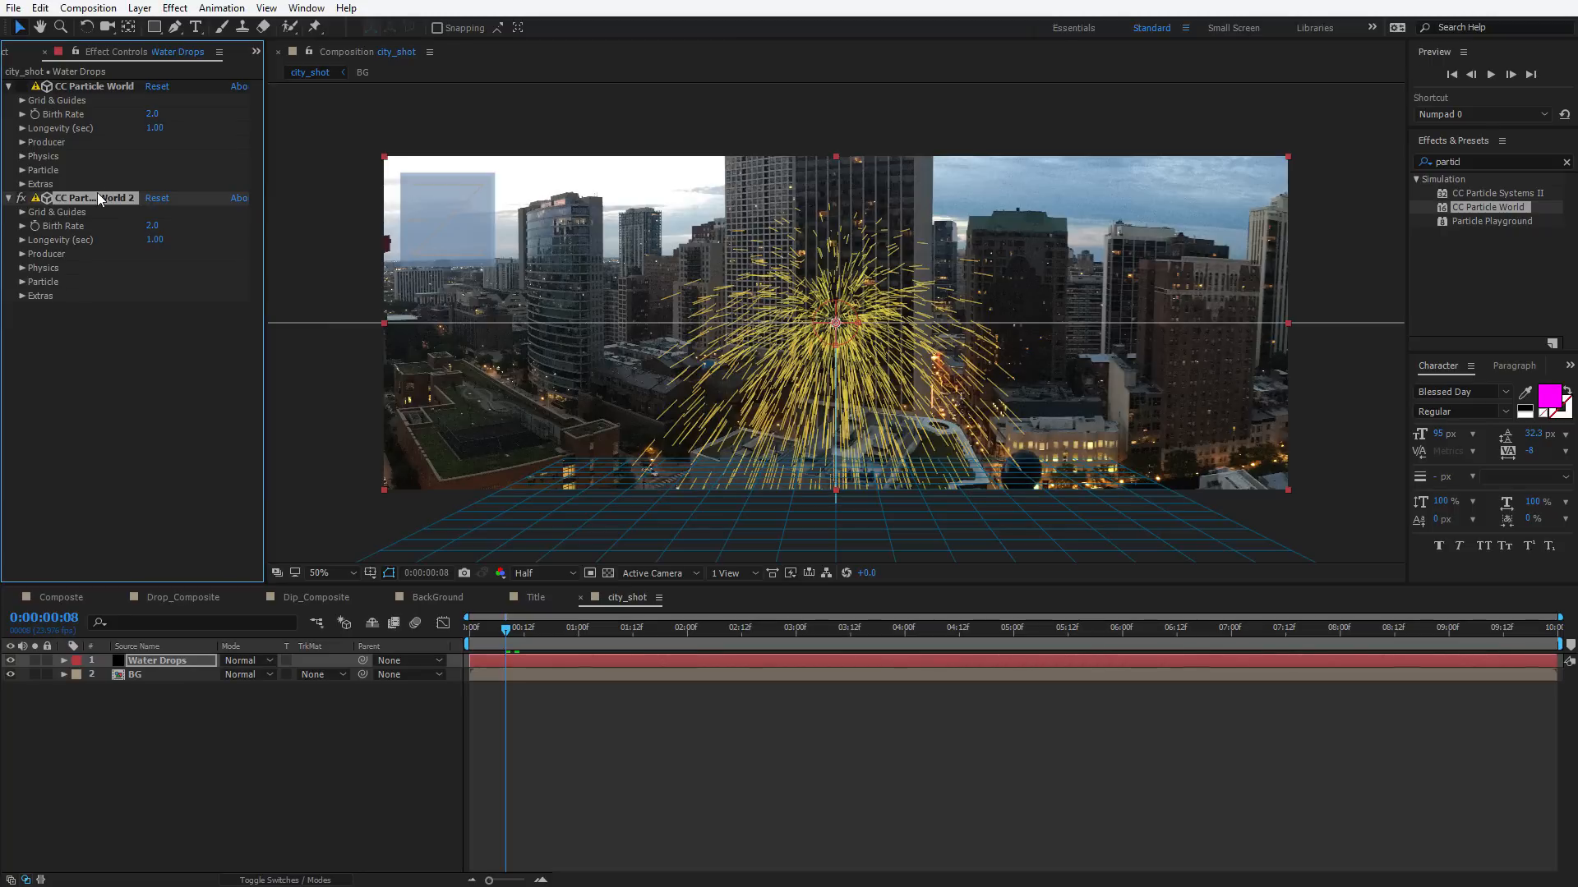
Add the Curves and Levels effects to the Water Drops layer through the pop-up effect search
key(ctrl+space)
text(cur)
key(Return)
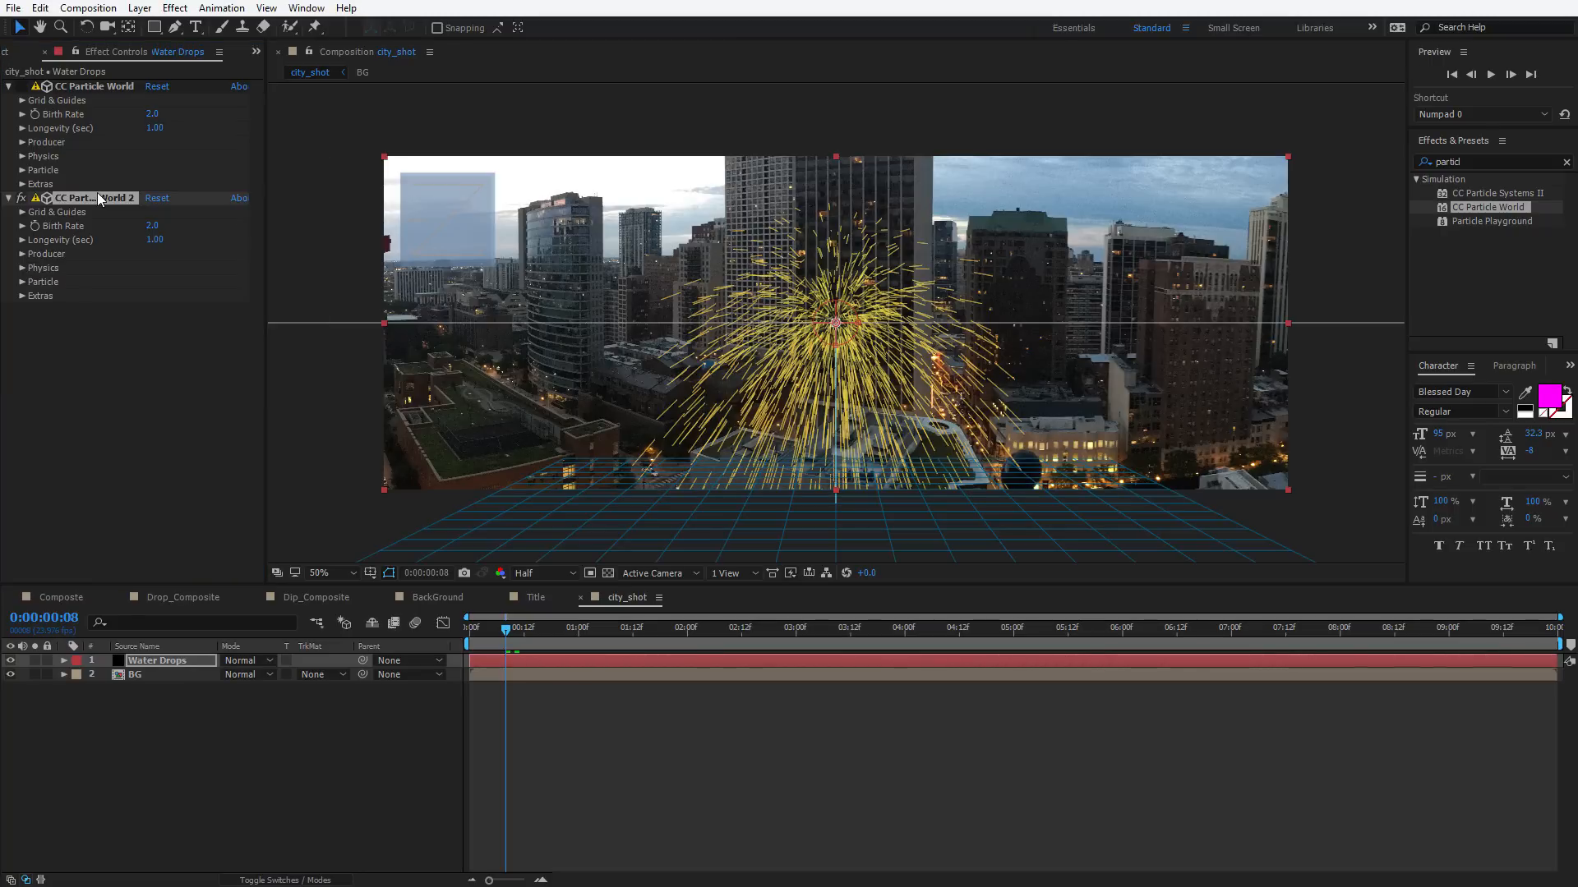
key(ctrl+space)
text(lev)
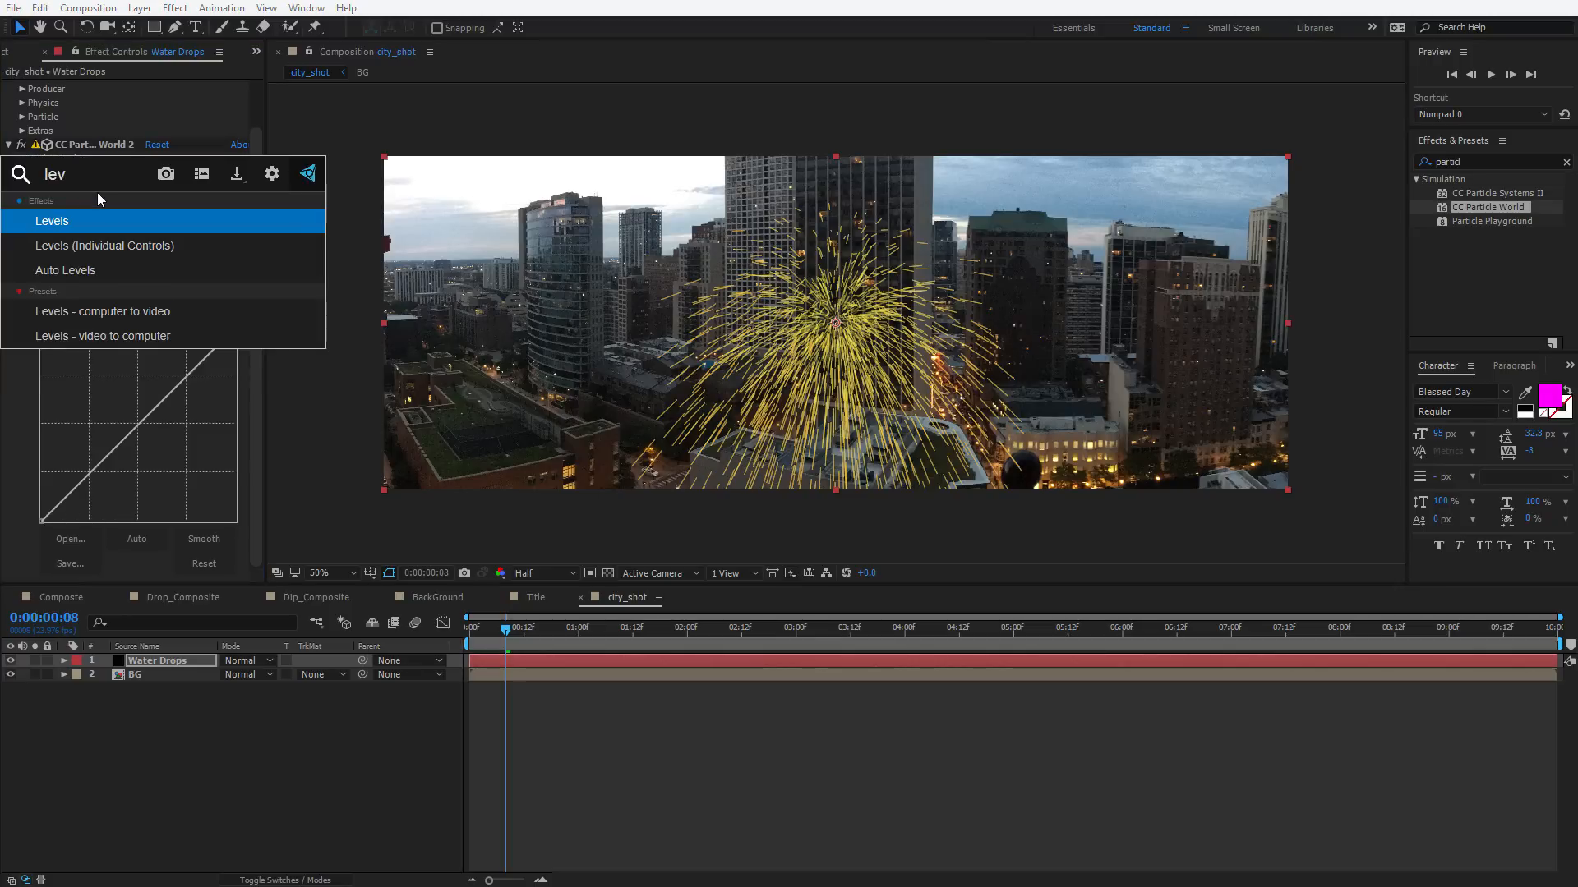
key(Return)
Delete the second CC Particle World, Curves and Levels, and turn the original CC Particle World back on
scroll(115, 256, up, 6)
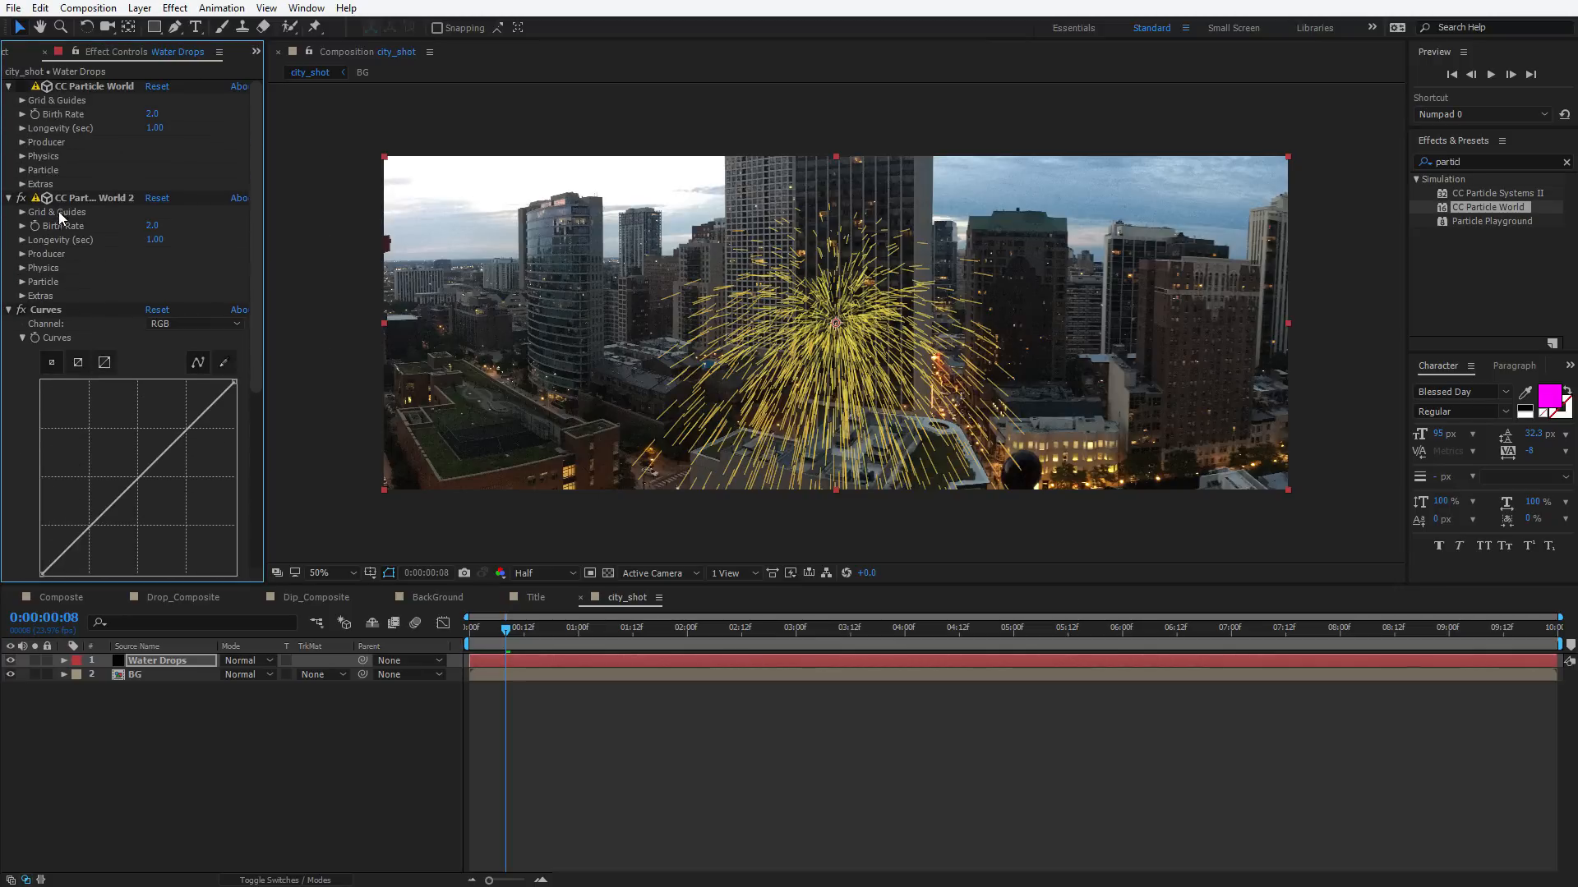
key(Delete)
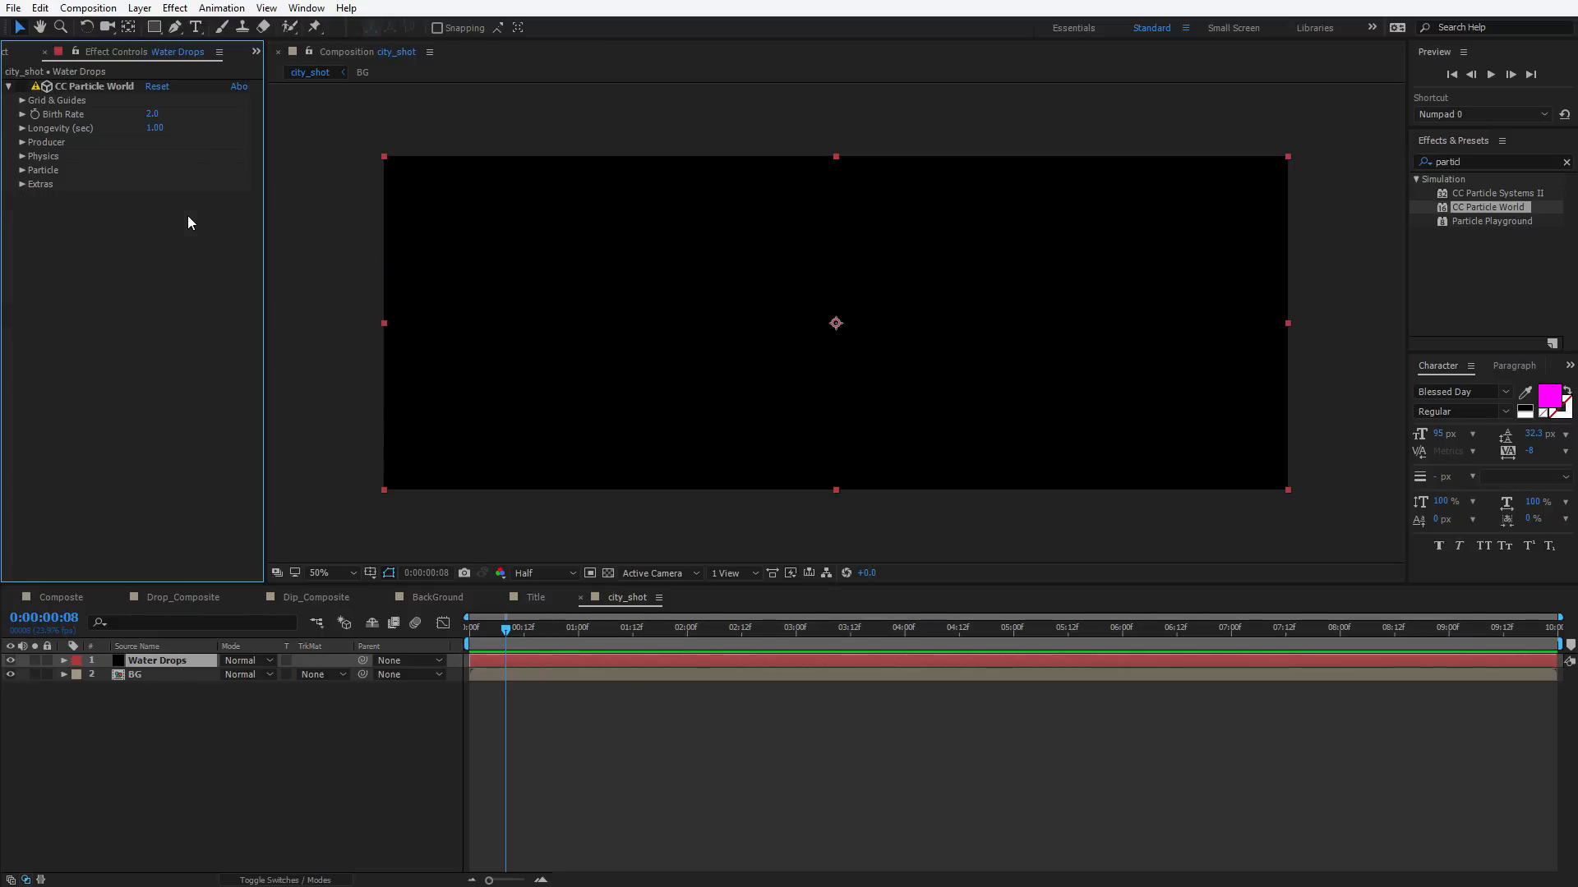
click(20, 86)
Preview the particles up to 0:00:01:04 and set the Water Drops layer's particle type to Faded Sphere
key(space)
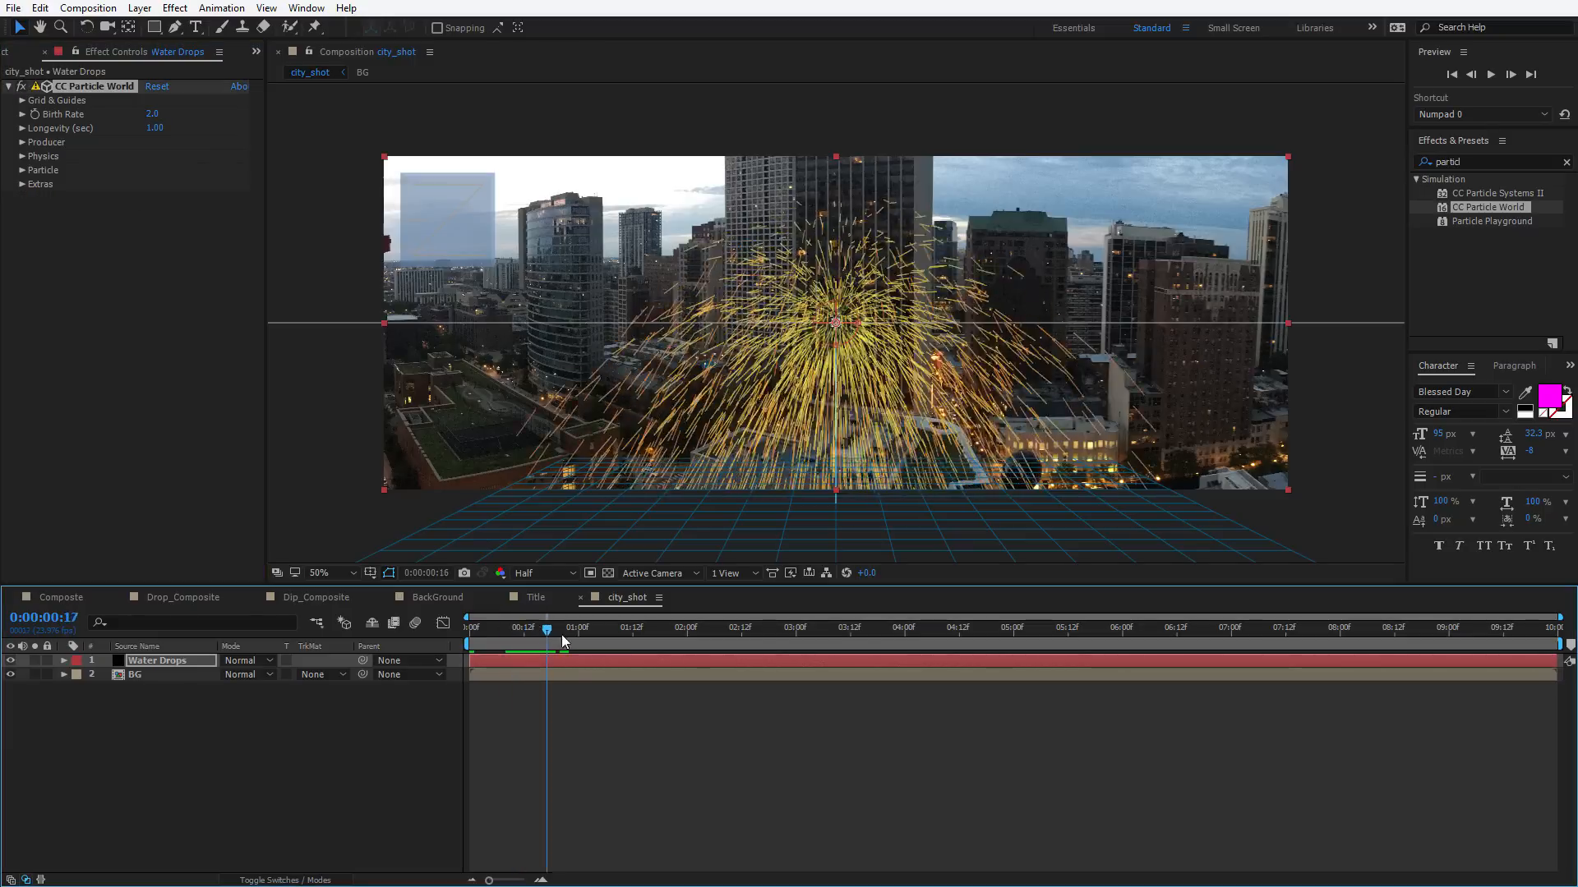
click(590, 687)
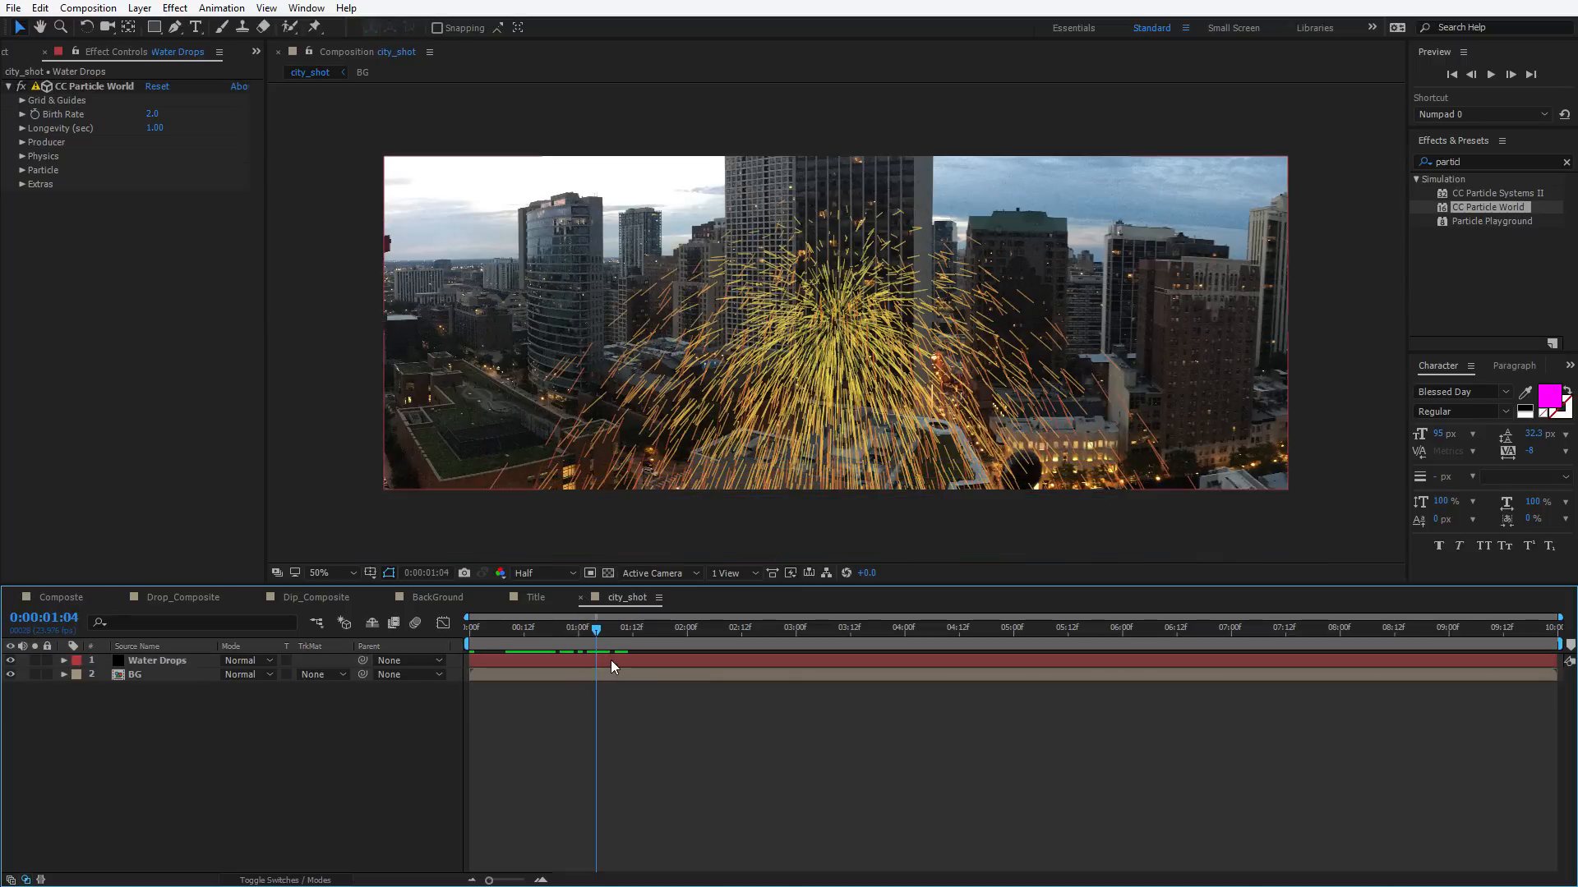
click(612, 661)
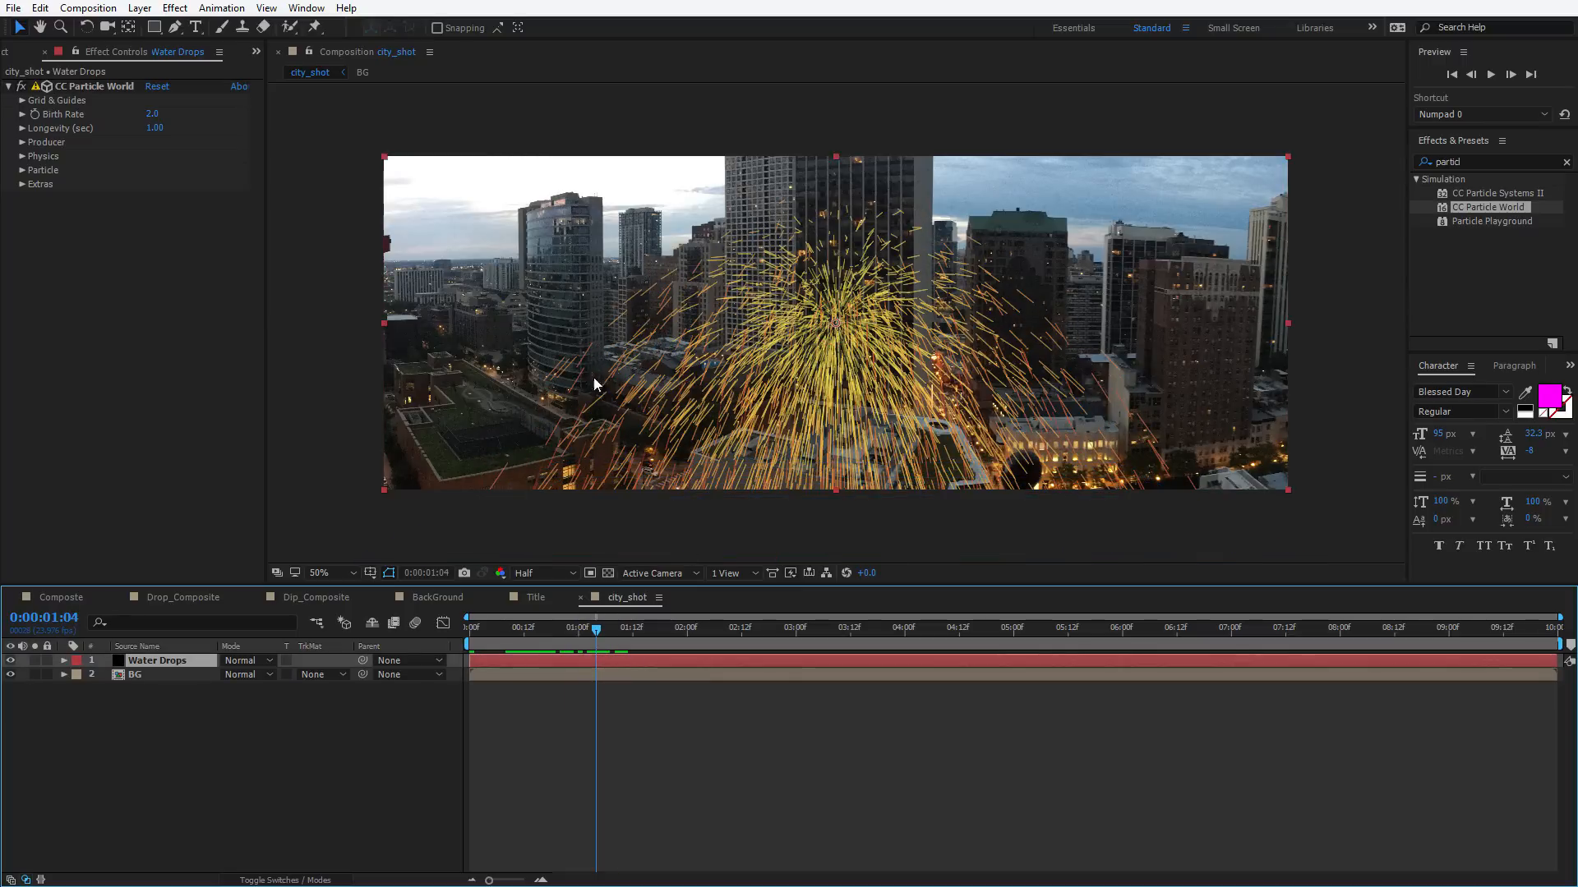
click(23, 171)
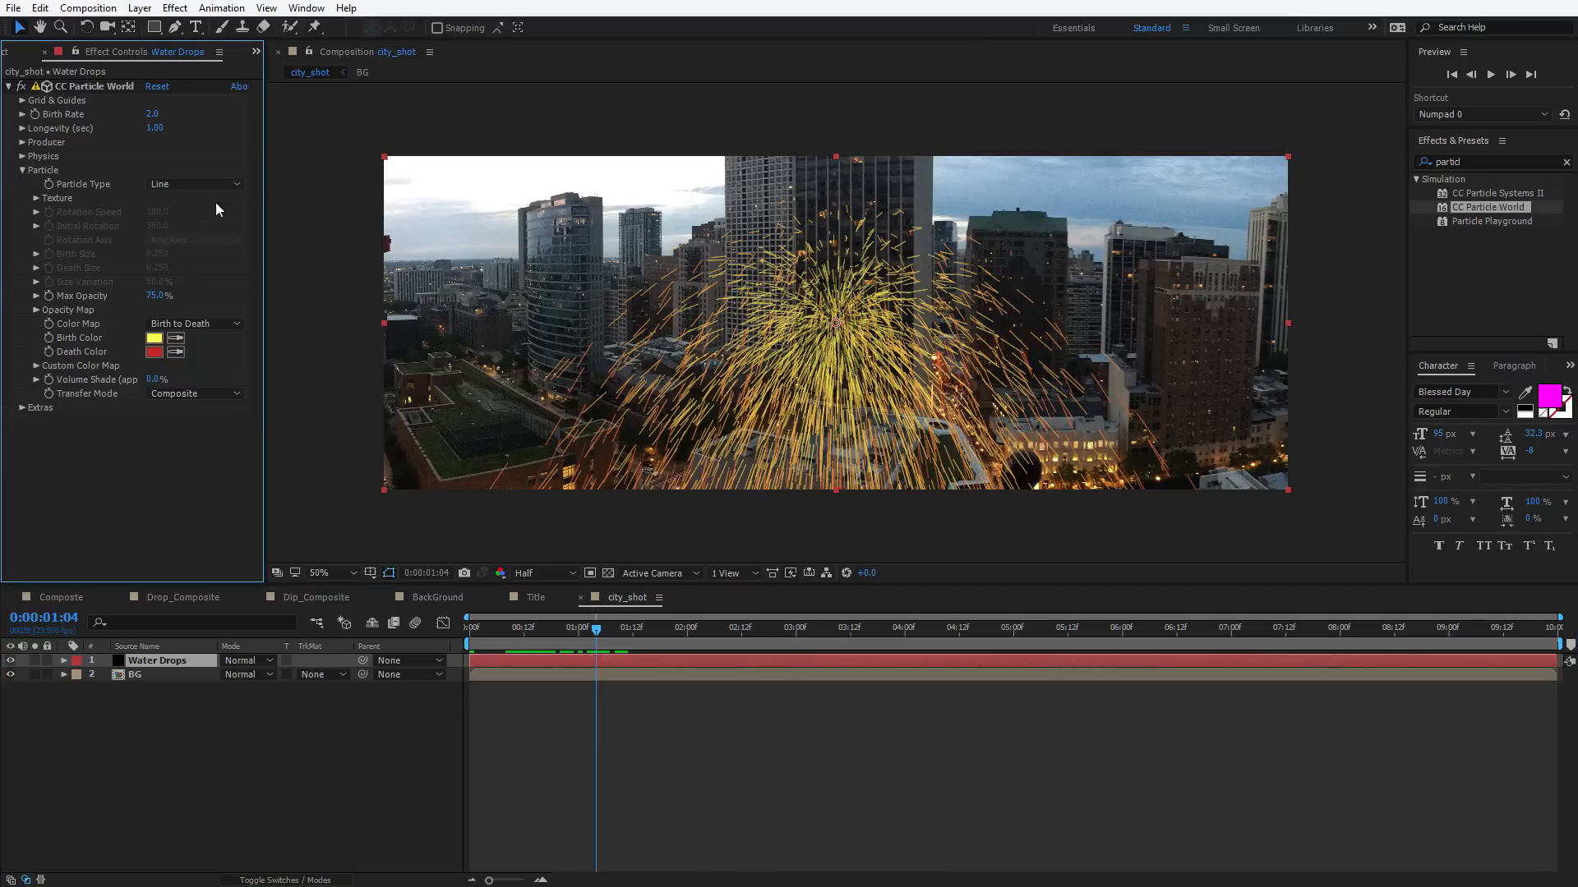
click(194, 184)
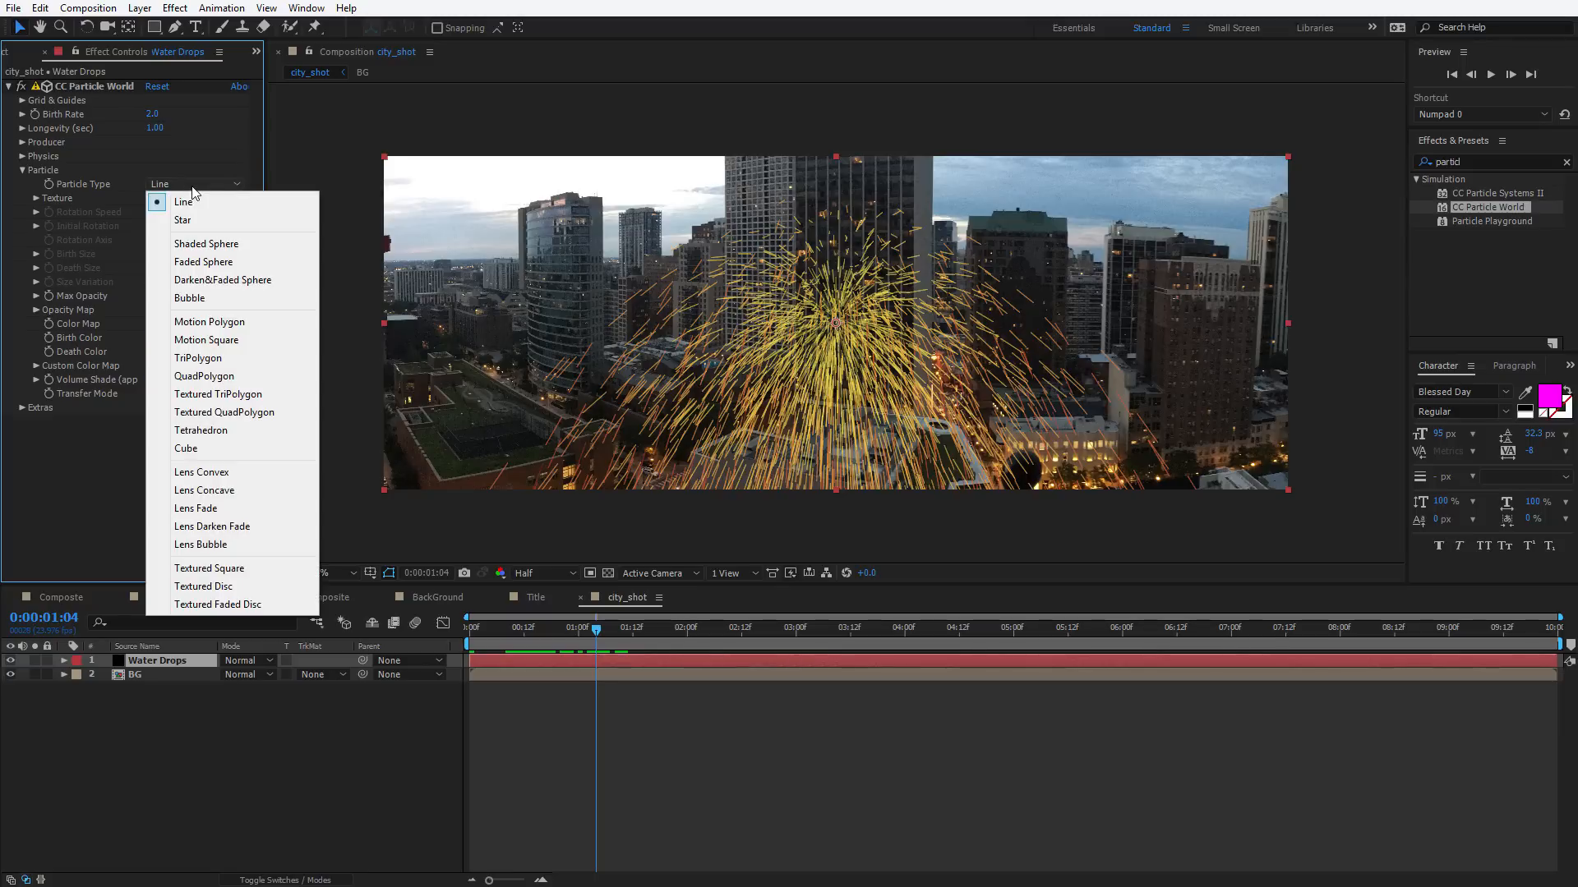
click(227, 266)
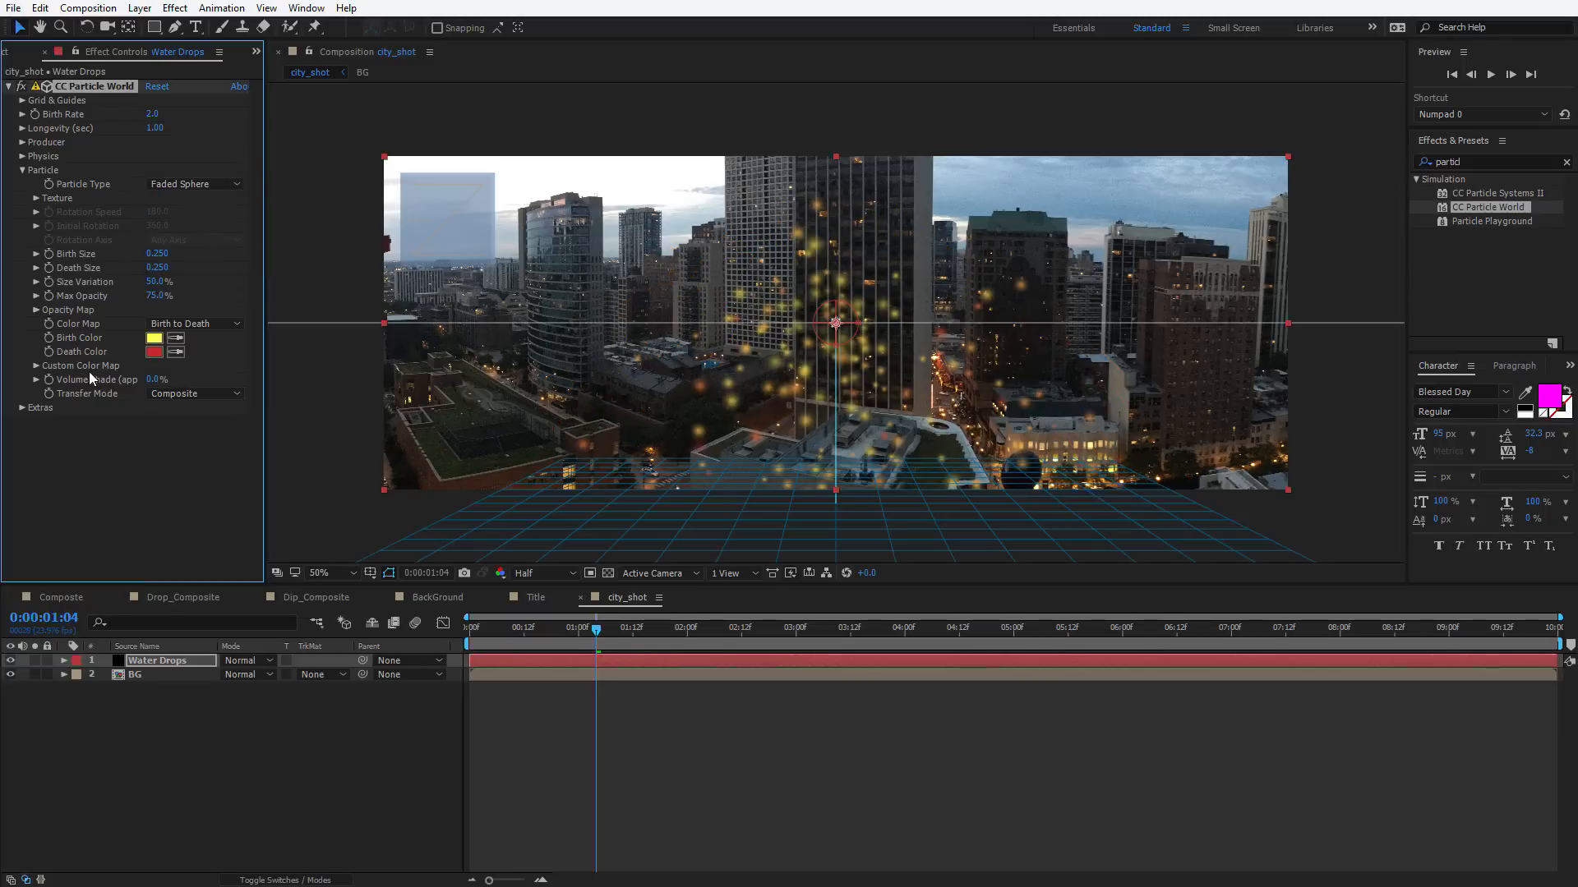
Set both the Birth Color and the Death Color of the particles to white, FFFFFF
click(153, 338)
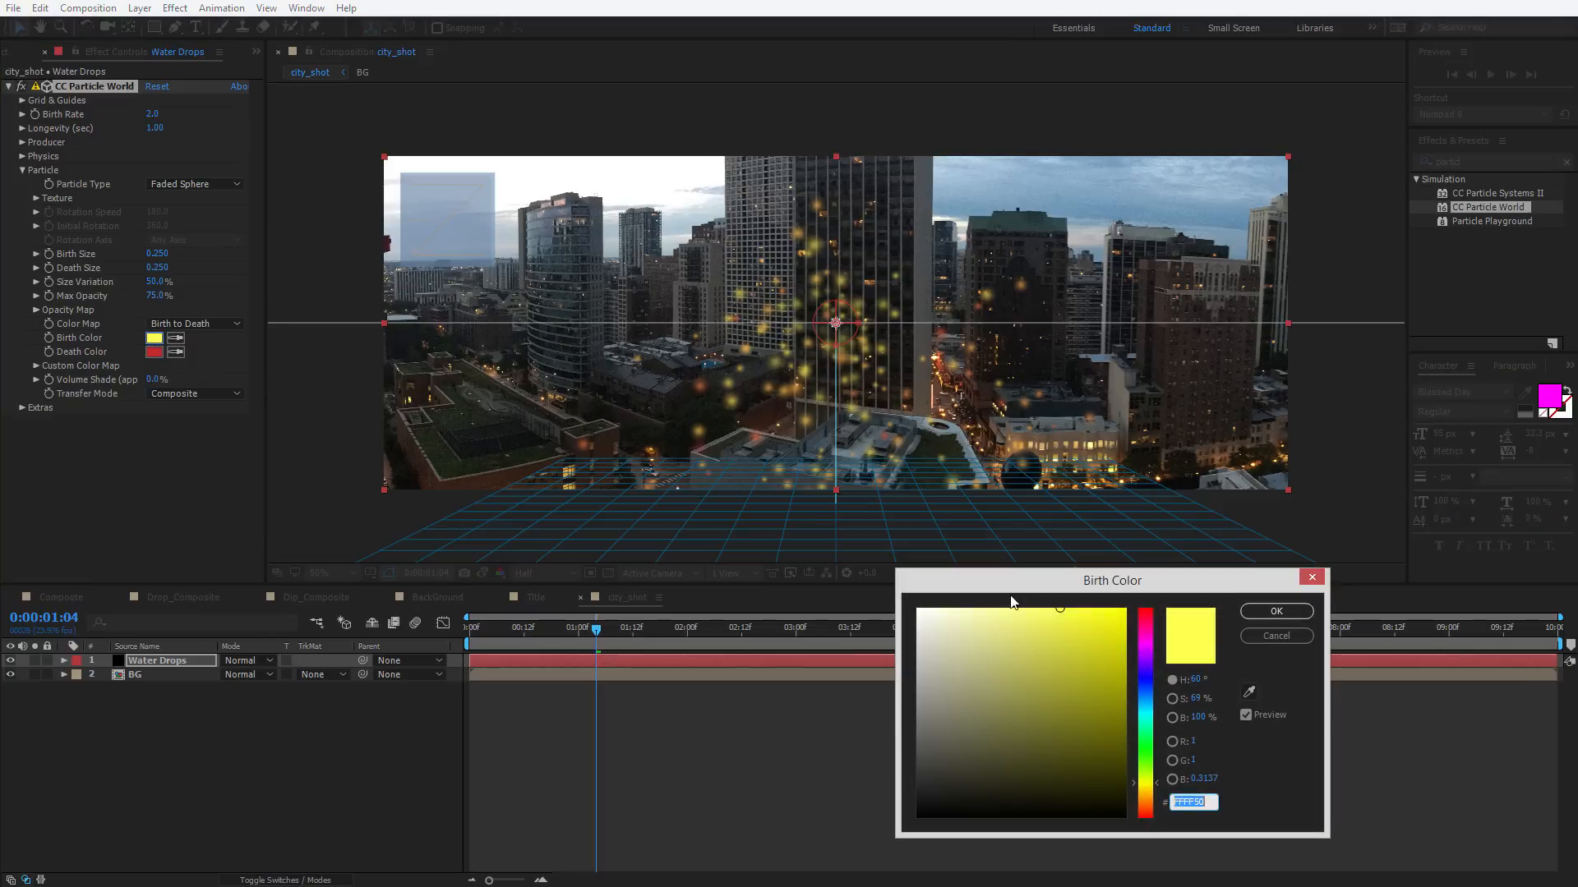
text(FFFFFF)
key(Return)
click(154, 351)
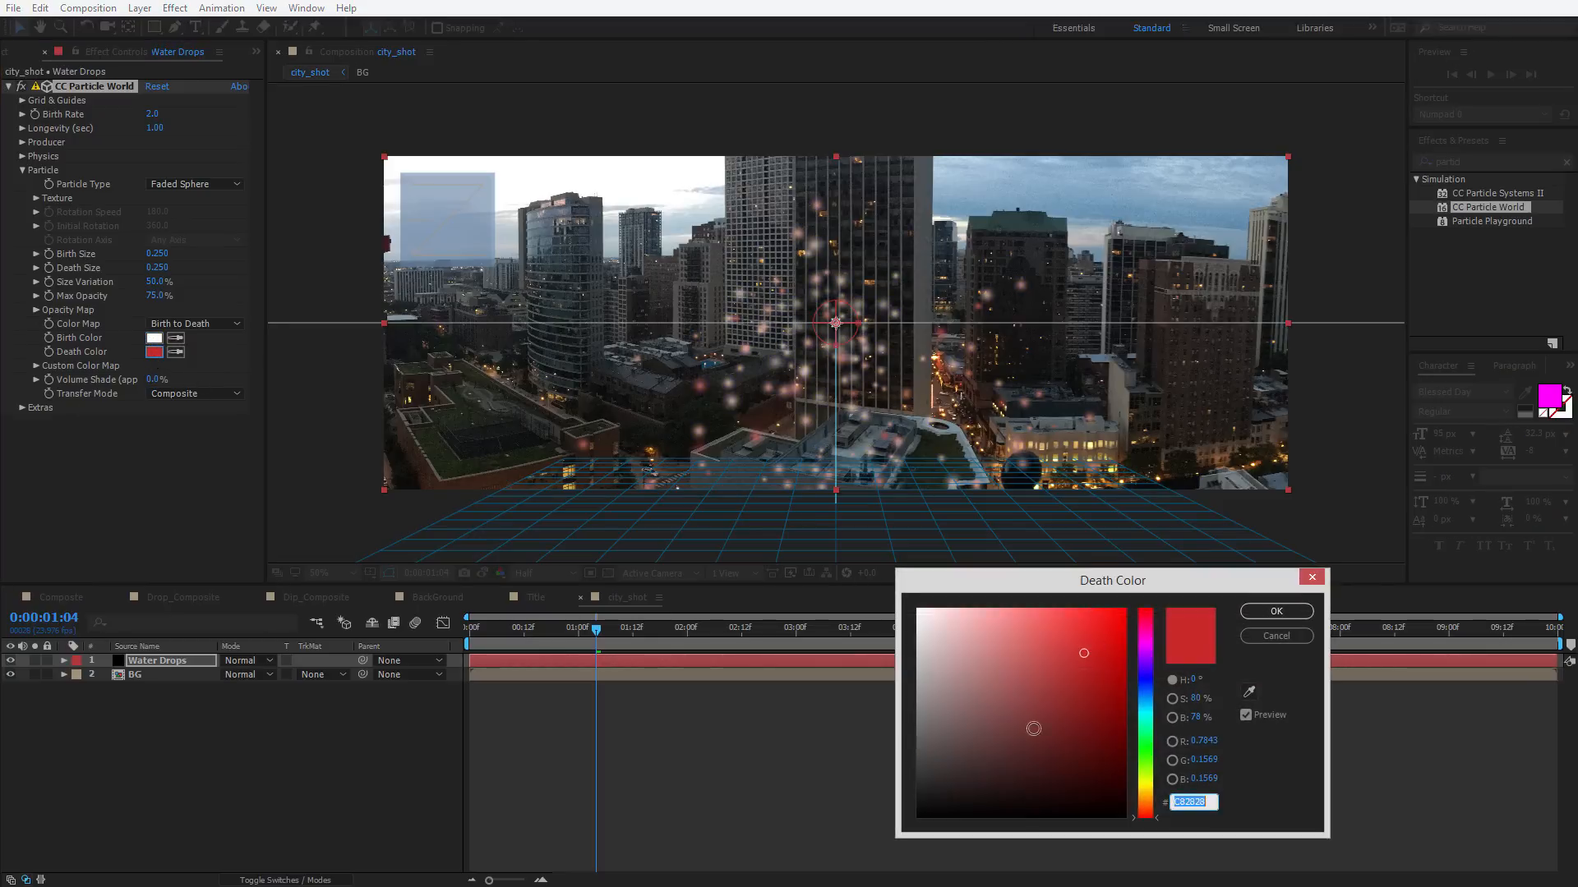
text(FFFFFF)
key(Return)
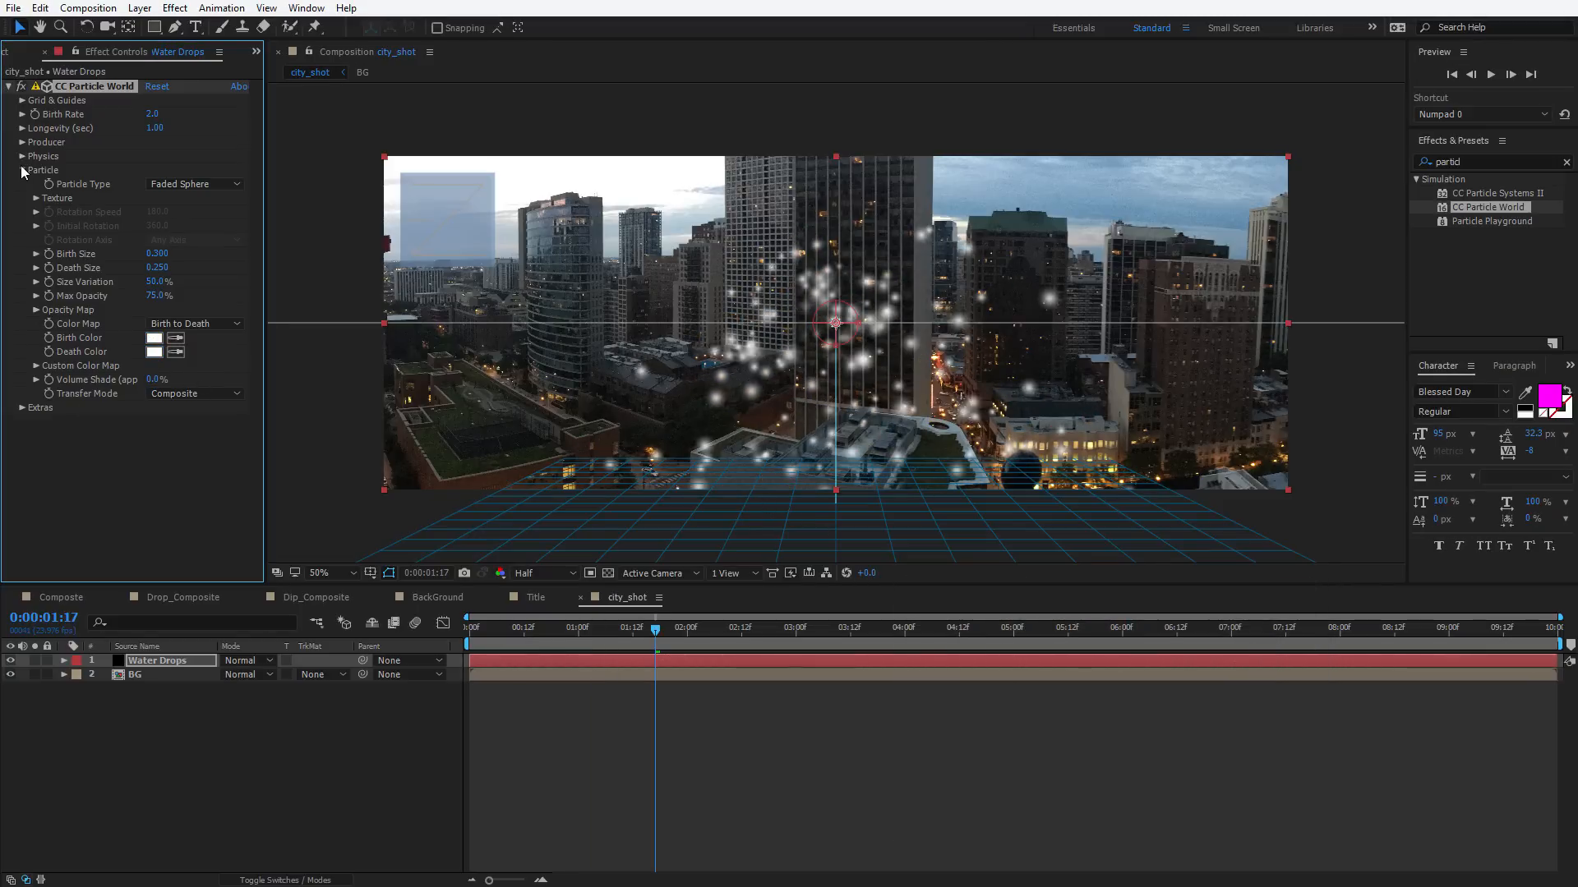
Set the particles' physics animation to Twirl and check the motion from 0:00:00:20 to 0:00:01:04
click(22, 170)
click(22, 156)
click(185, 170)
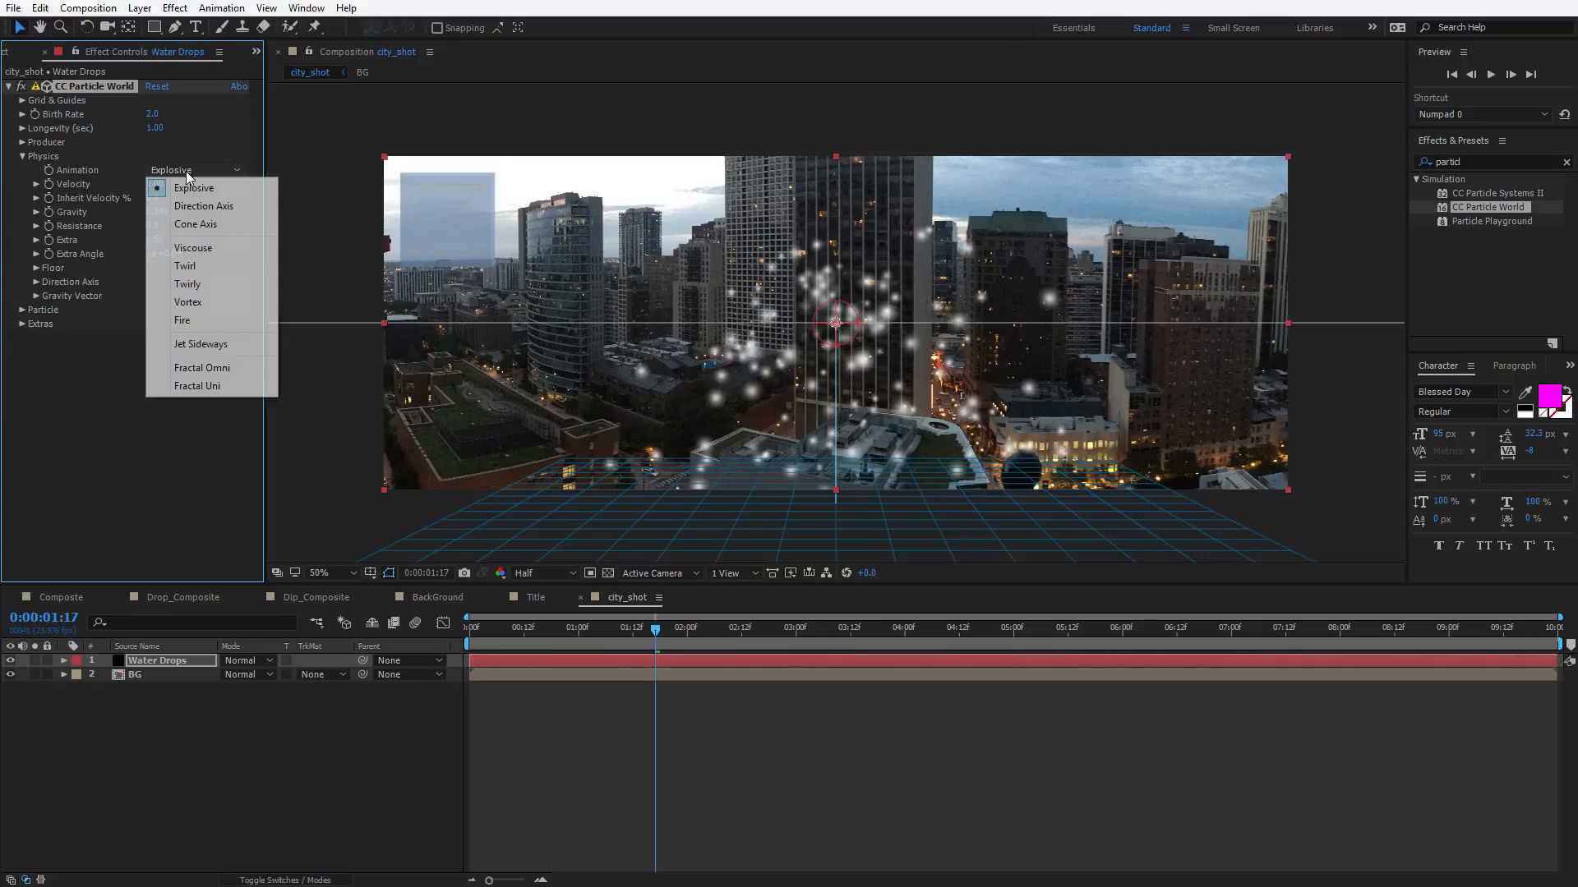
click(195, 267)
click(561, 638)
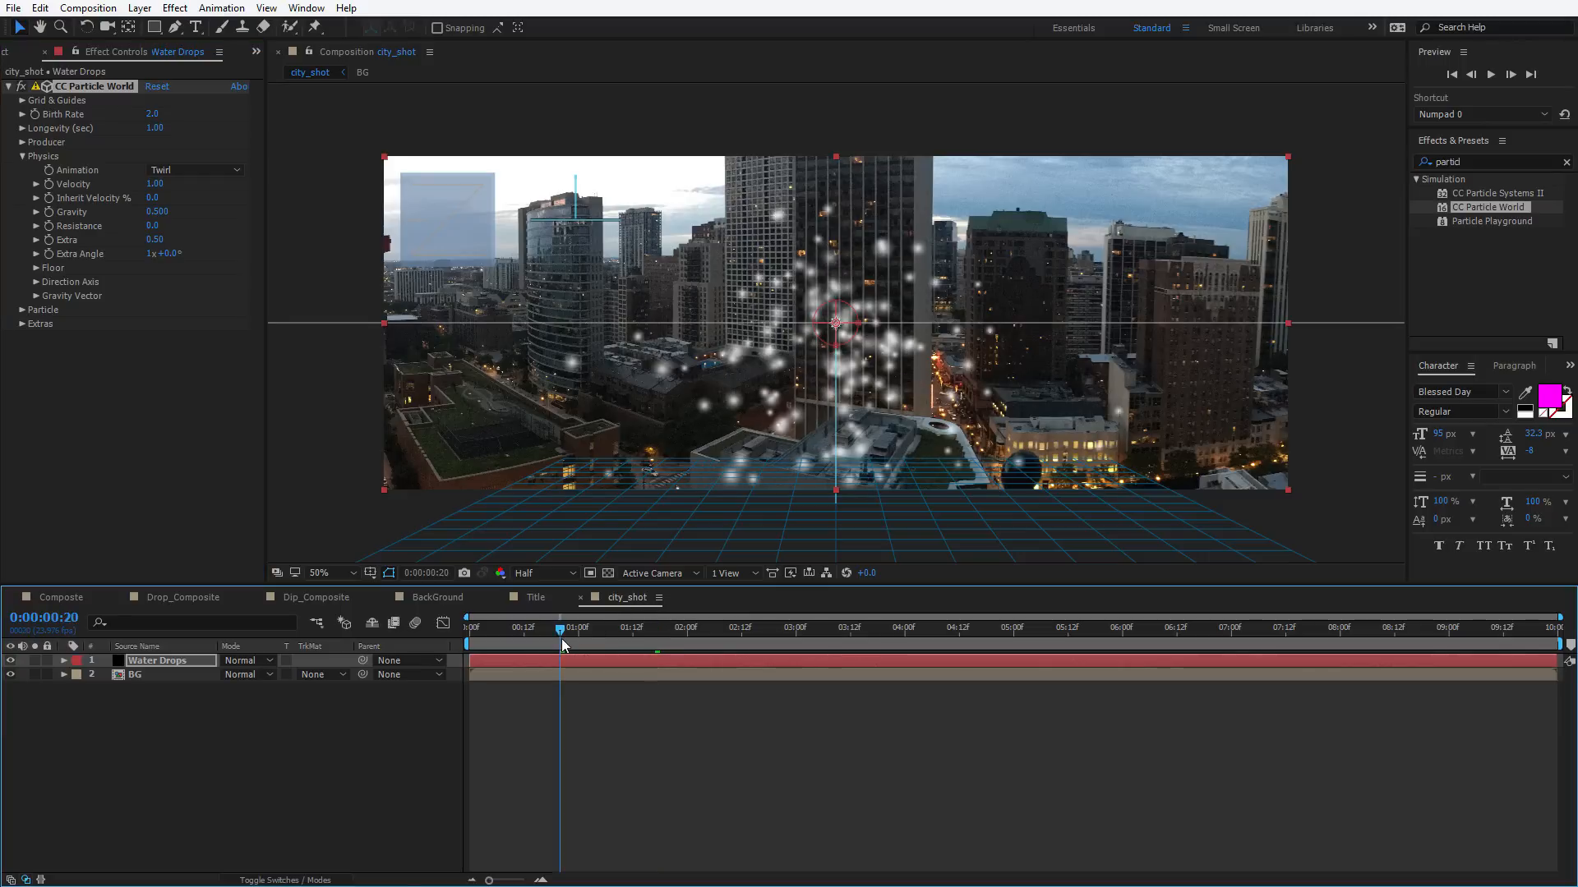
drag(560, 639, 596, 638)
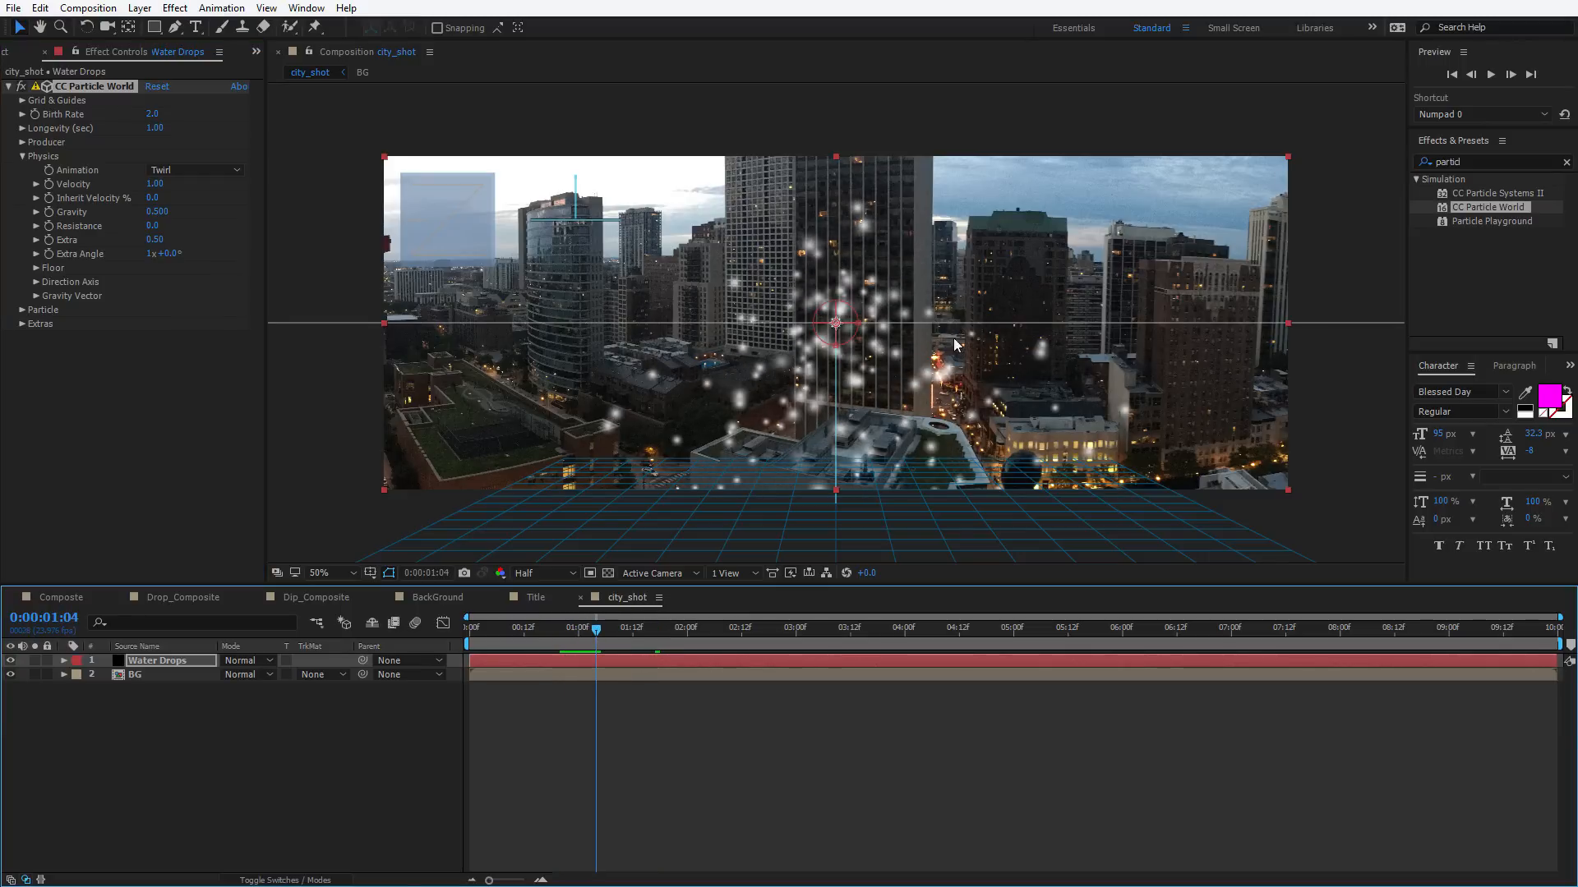
Set the particles' Velocity to 0.10 and Gravity to 0.100, and check the motion up to 0:00:01:20
click(156, 184)
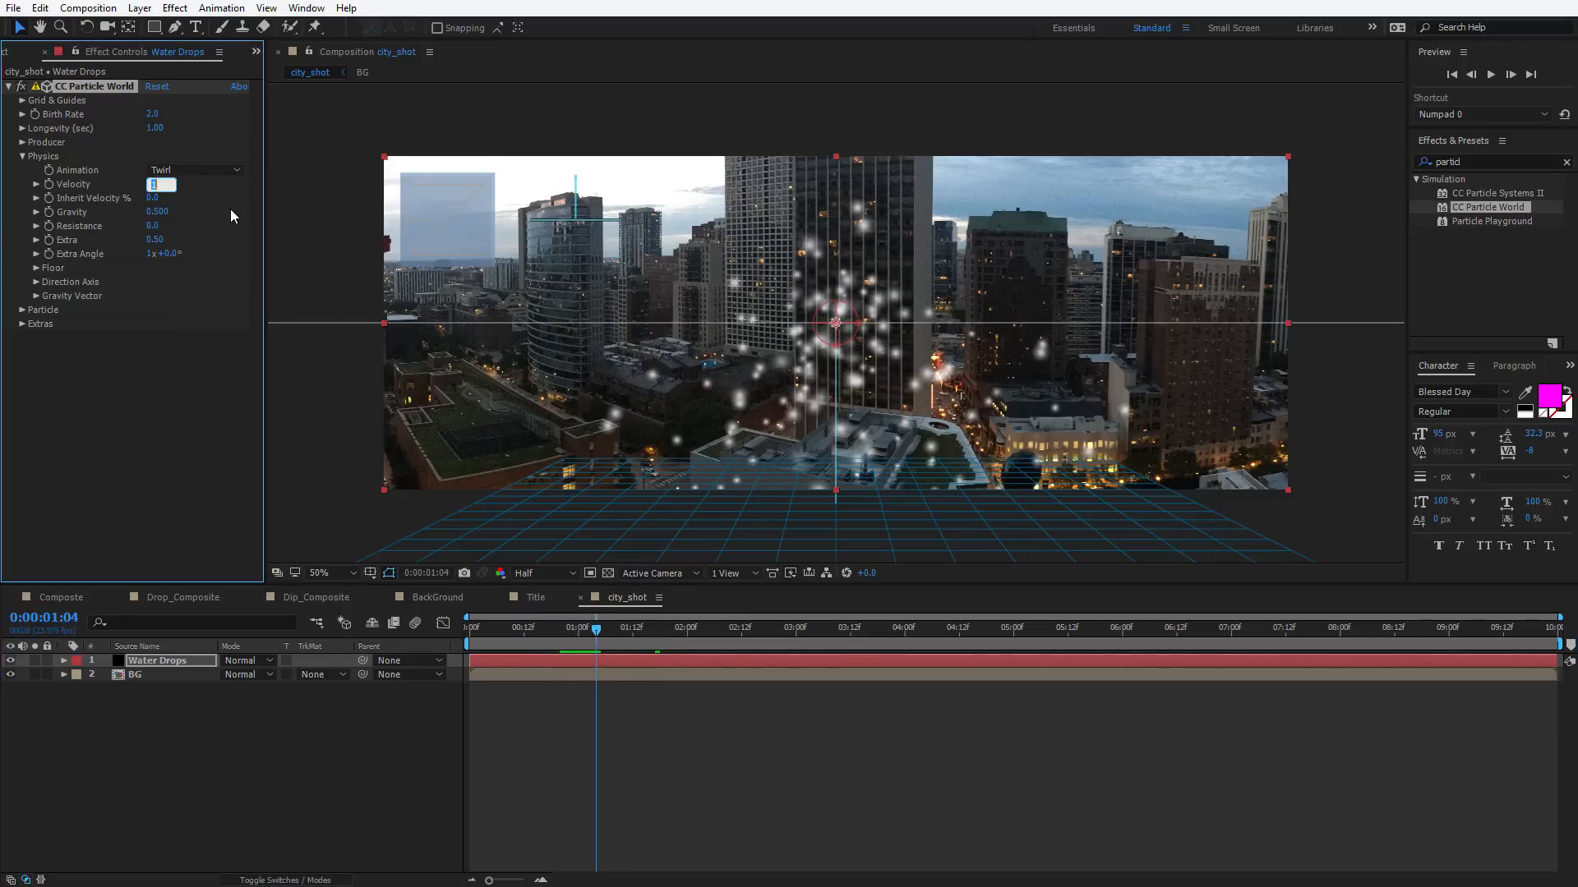
text(.)
key(Return)
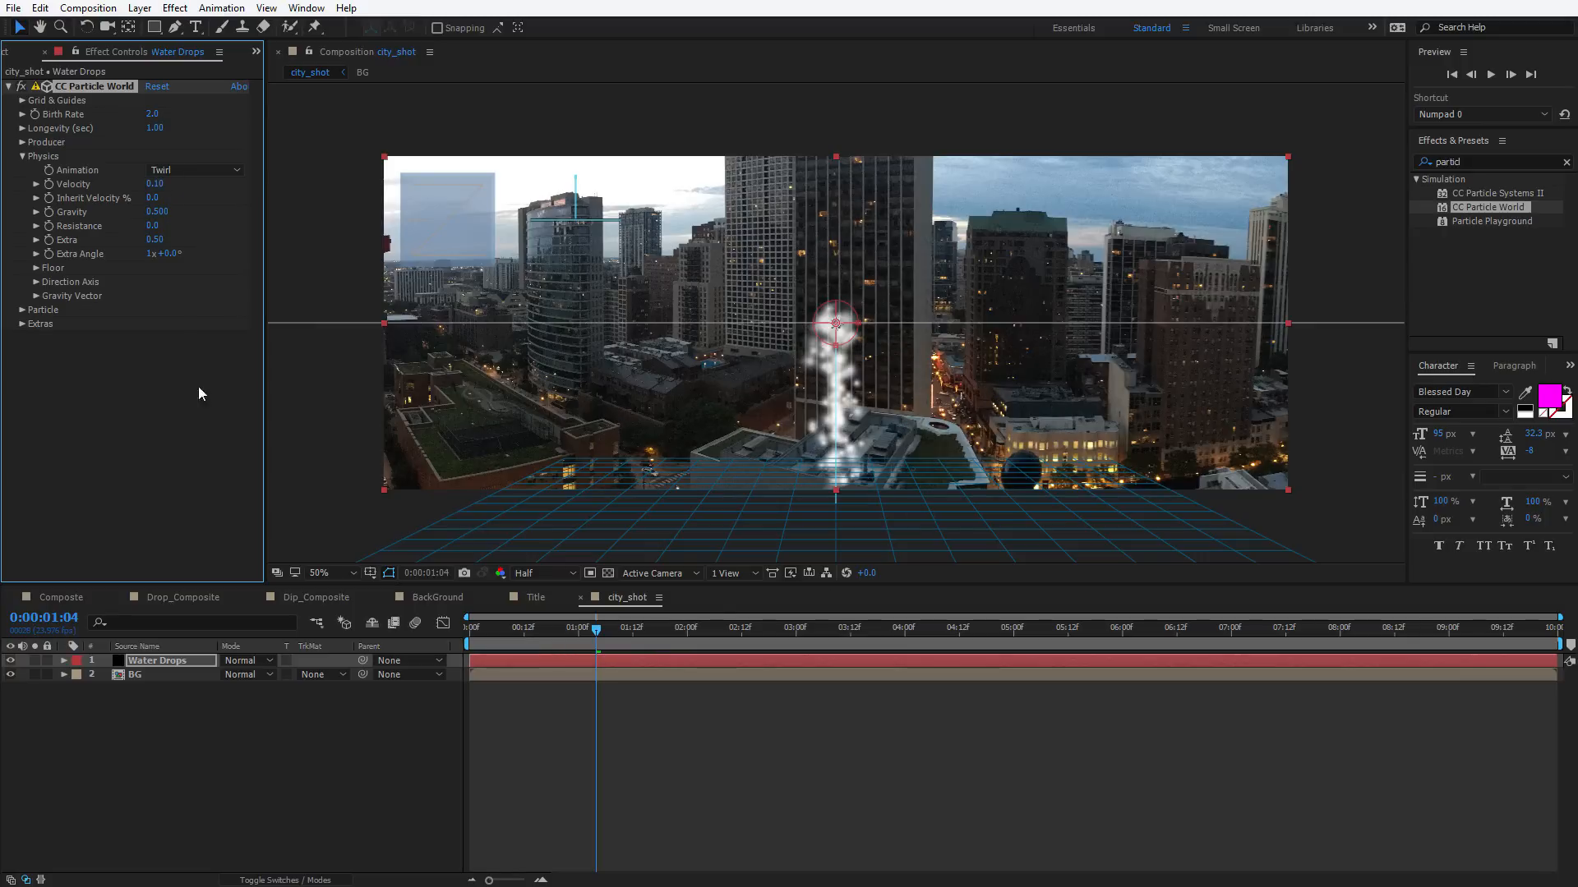
click(156, 211)
text(.1)
key(Return)
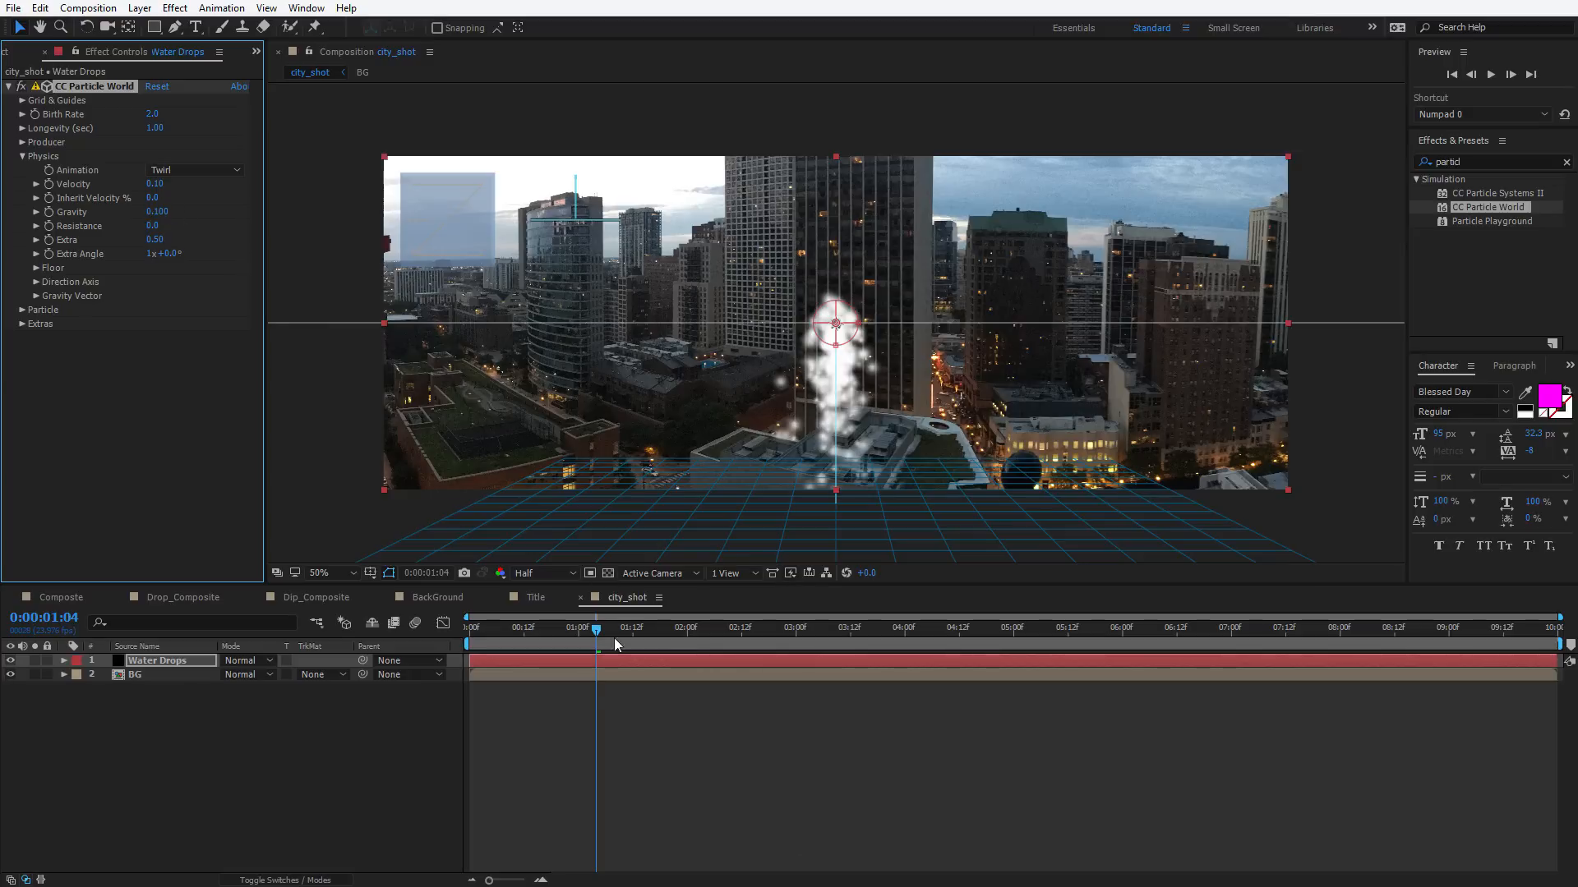
drag(620, 628, 676, 616)
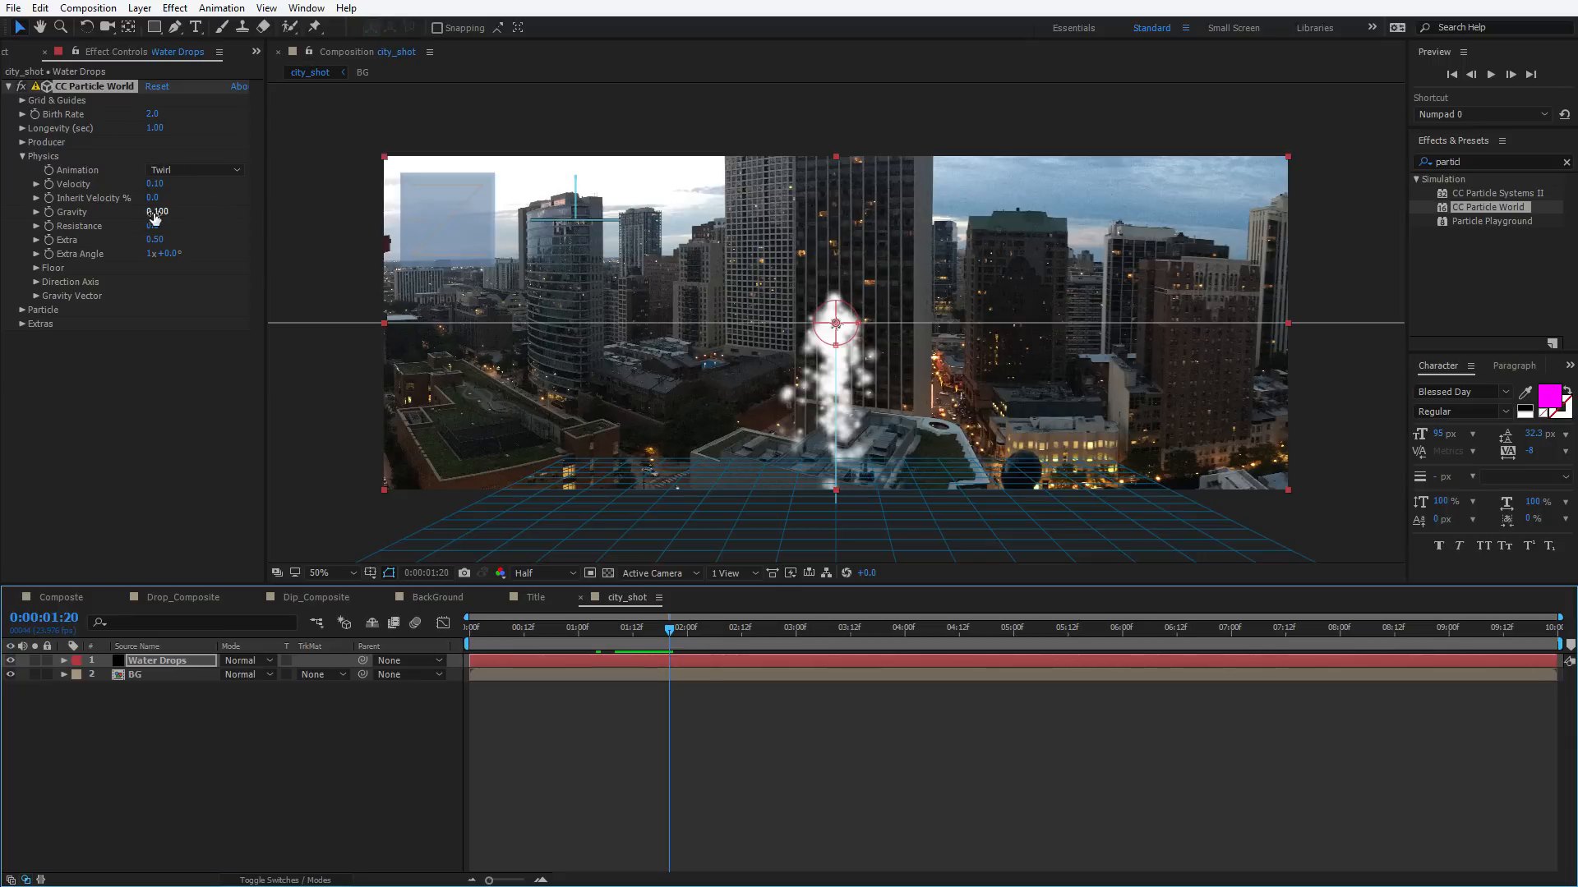
Lower the particles' Gravity to 0.035 and set their Longevity to 3.00 seconds, checking the motion up to 0:00:05:02
drag(161, 216, 111, 220)
key(space)
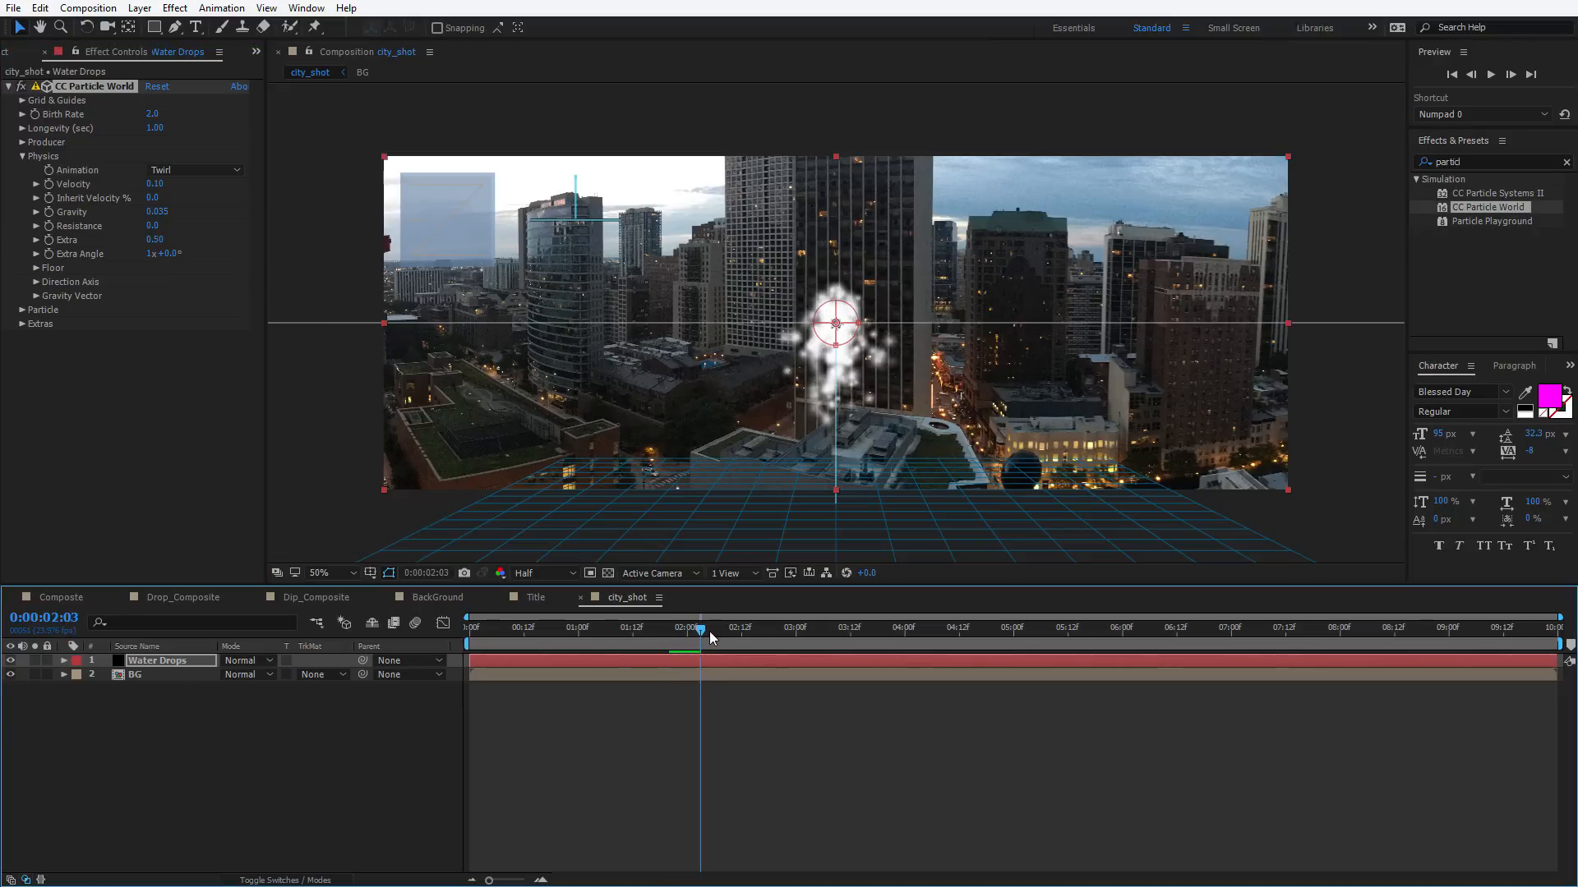
click(156, 129)
text(3)
click(713, 718)
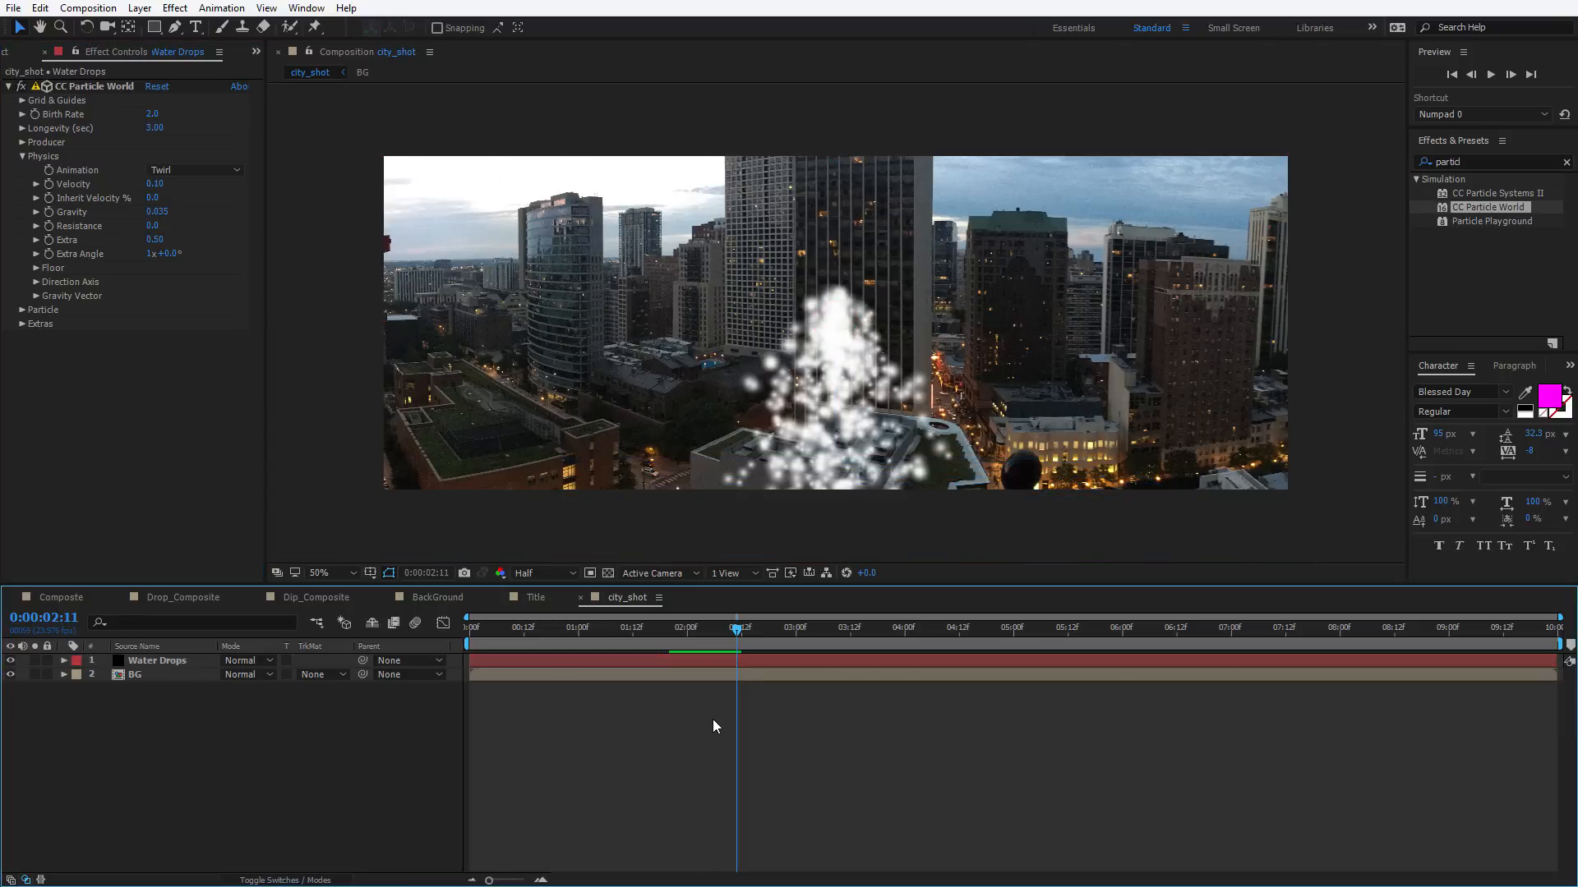
drag(530, 629, 1022, 641)
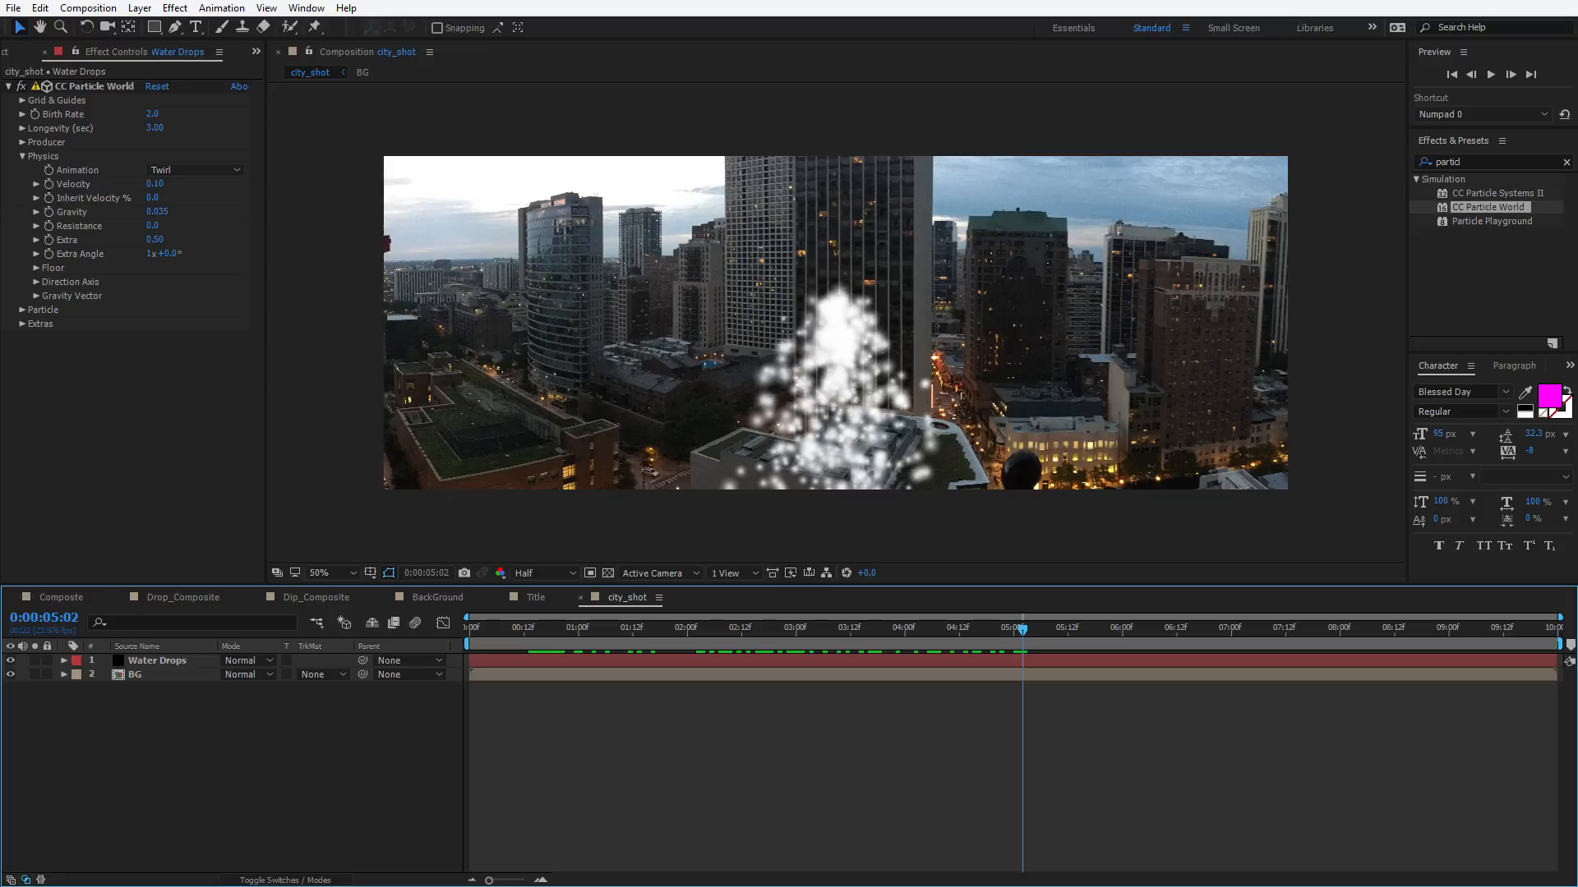
Spread the particle producer to Radius X 1.315 and Radius Y 0.815 with Gravity 0.004, and preview the motion from 0:00:04:00
click(21, 142)
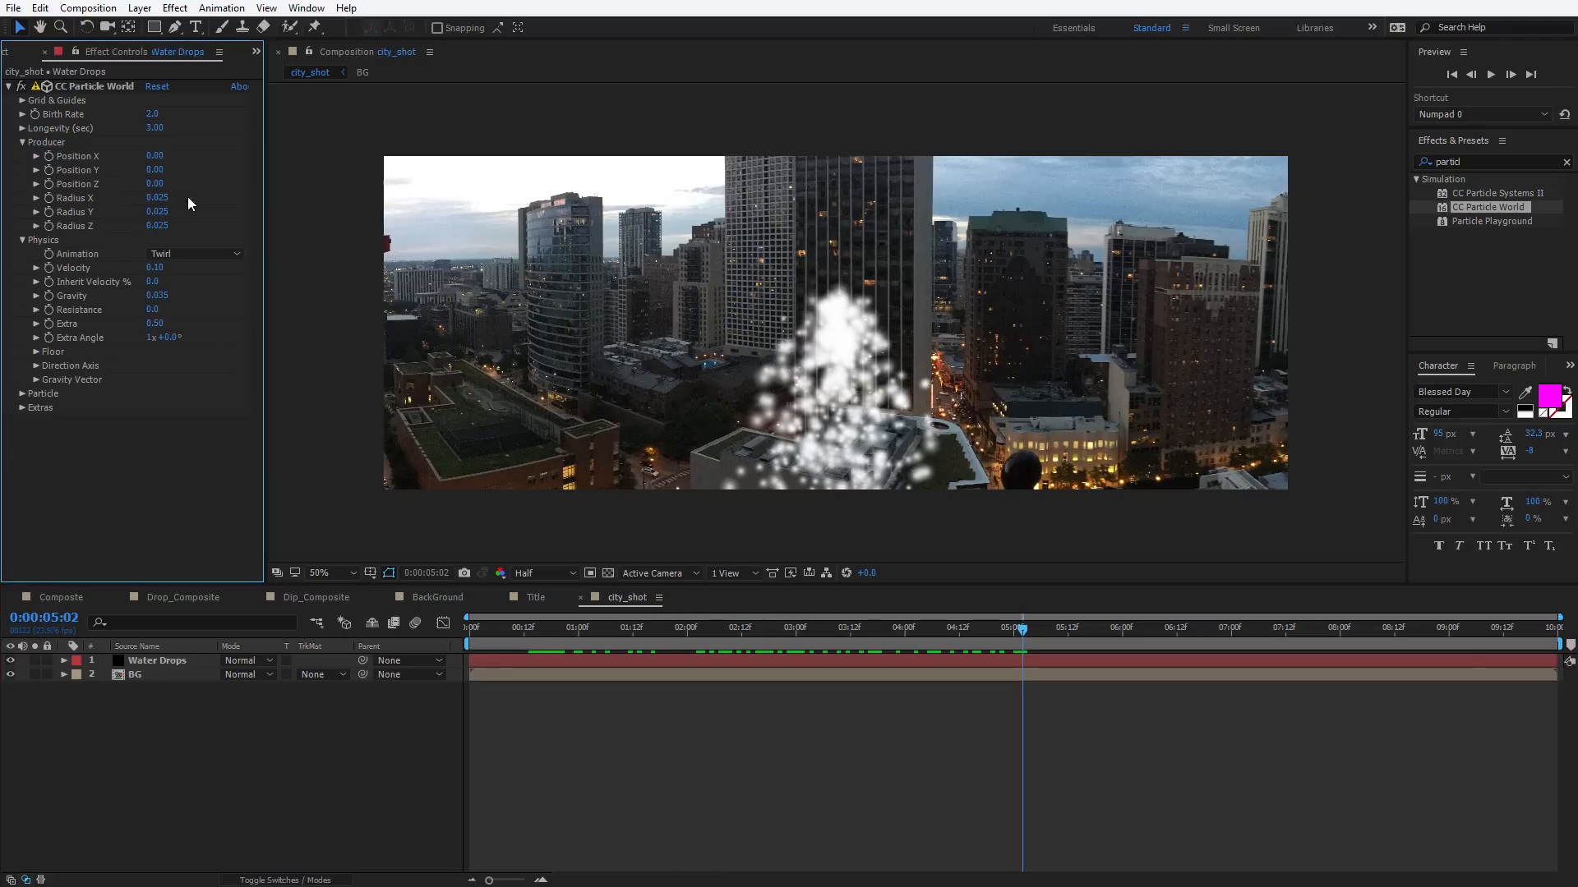
drag(156, 197, 211, 202)
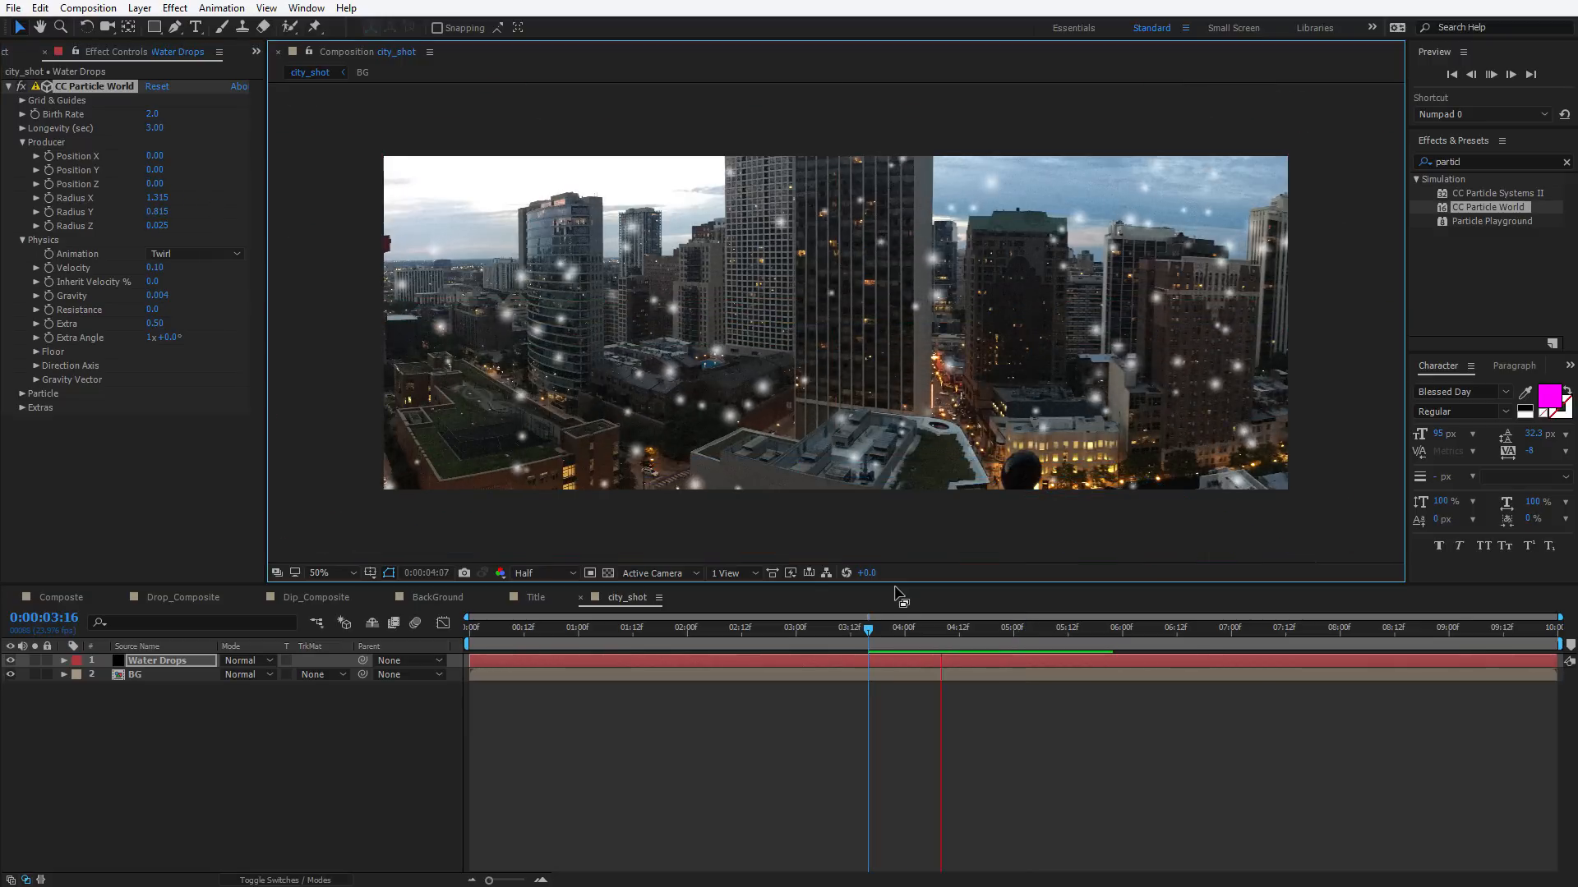
key(space)
click(850, 756)
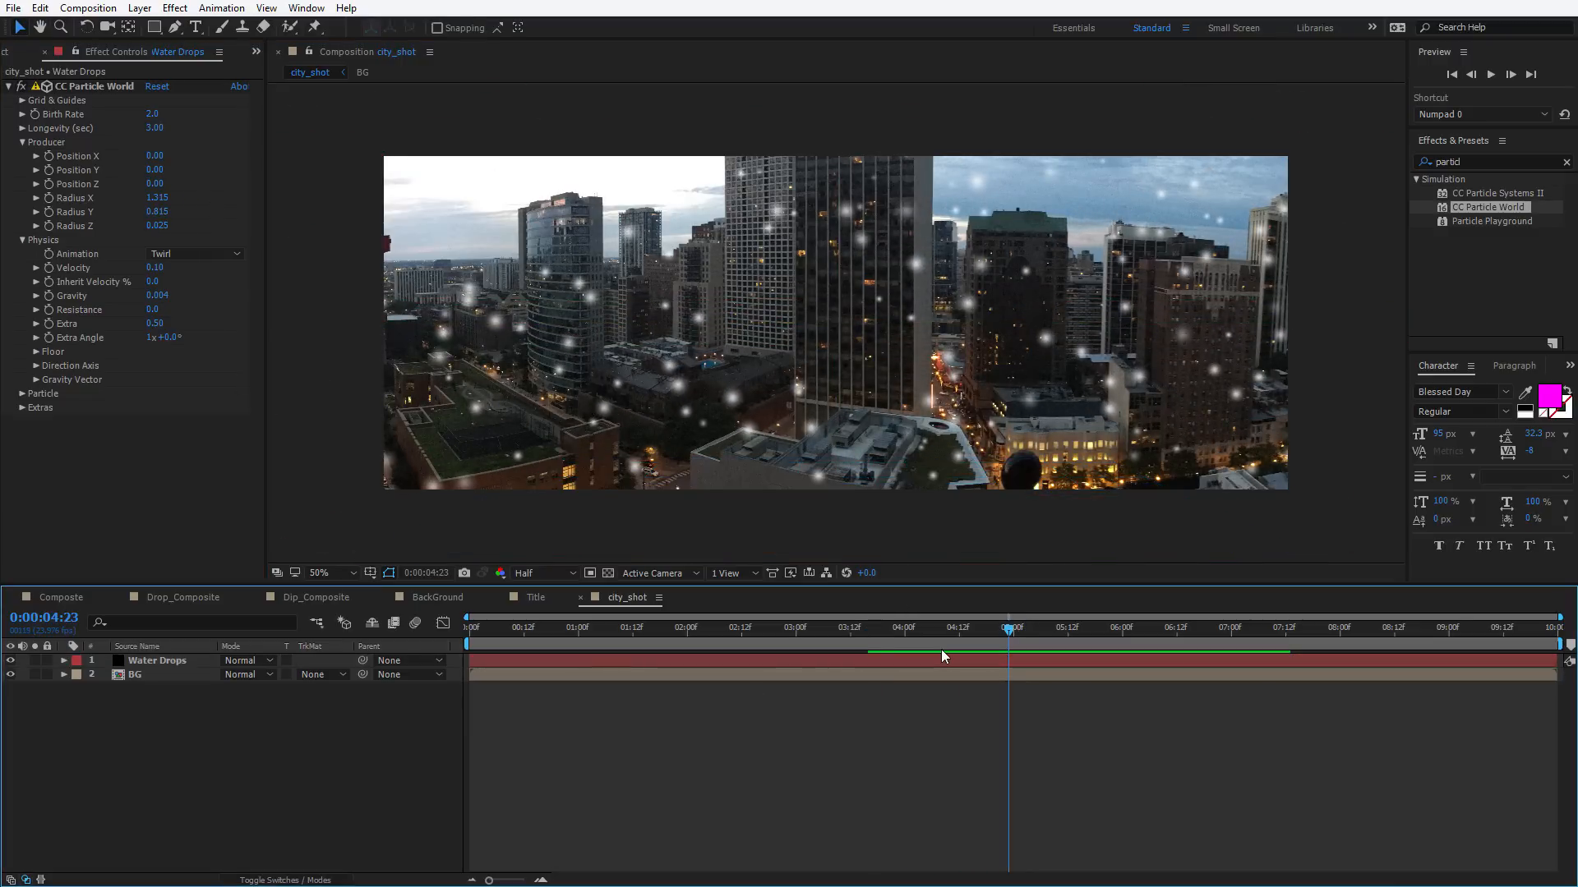
click(906, 627)
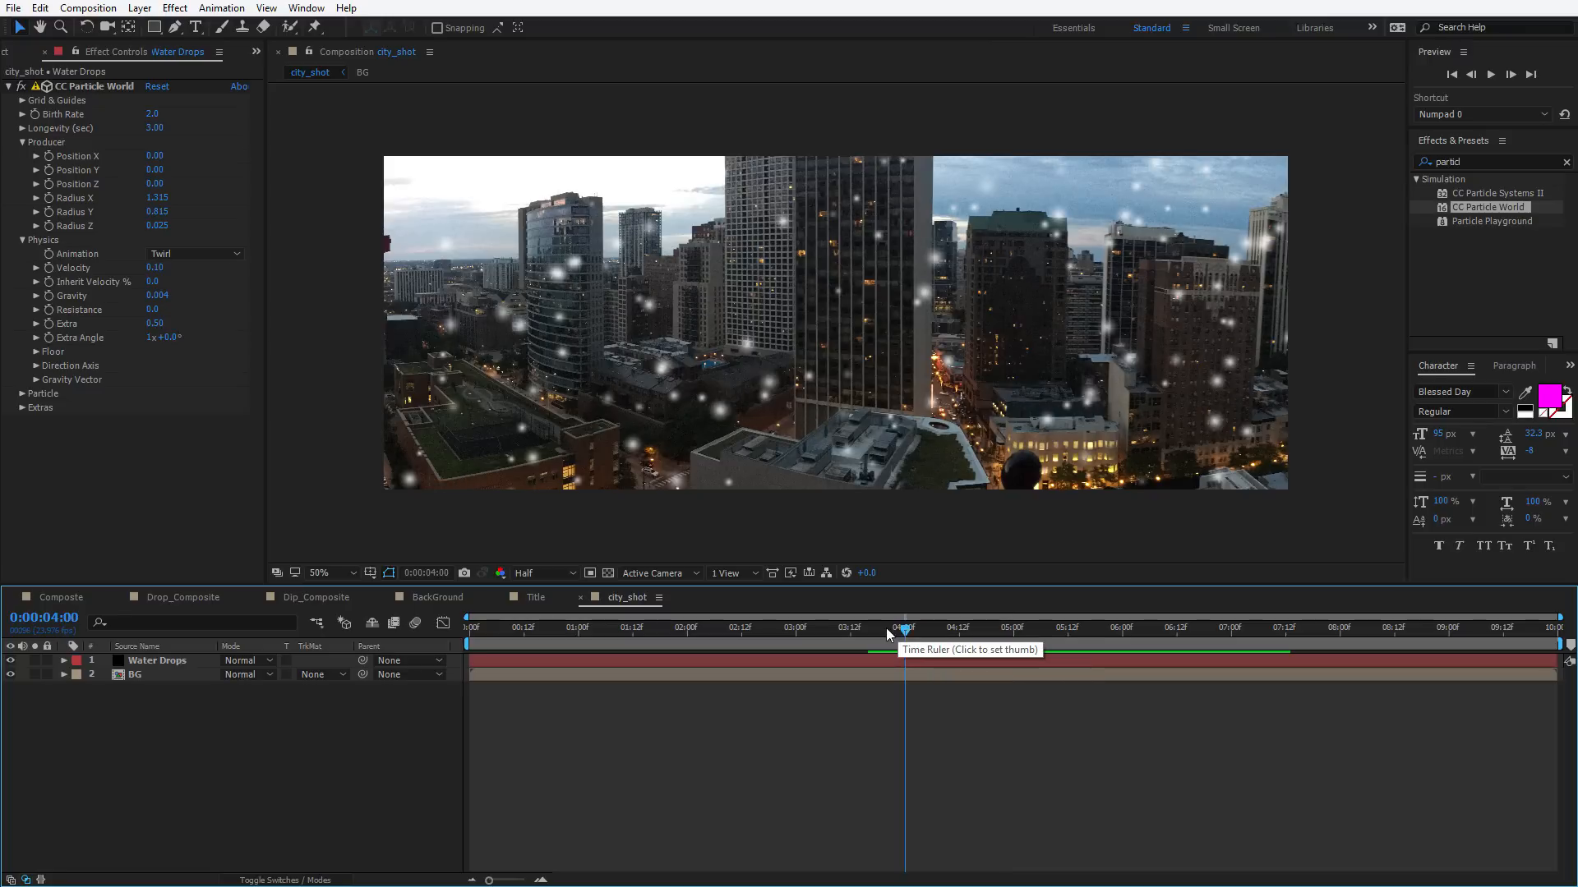
key(space)
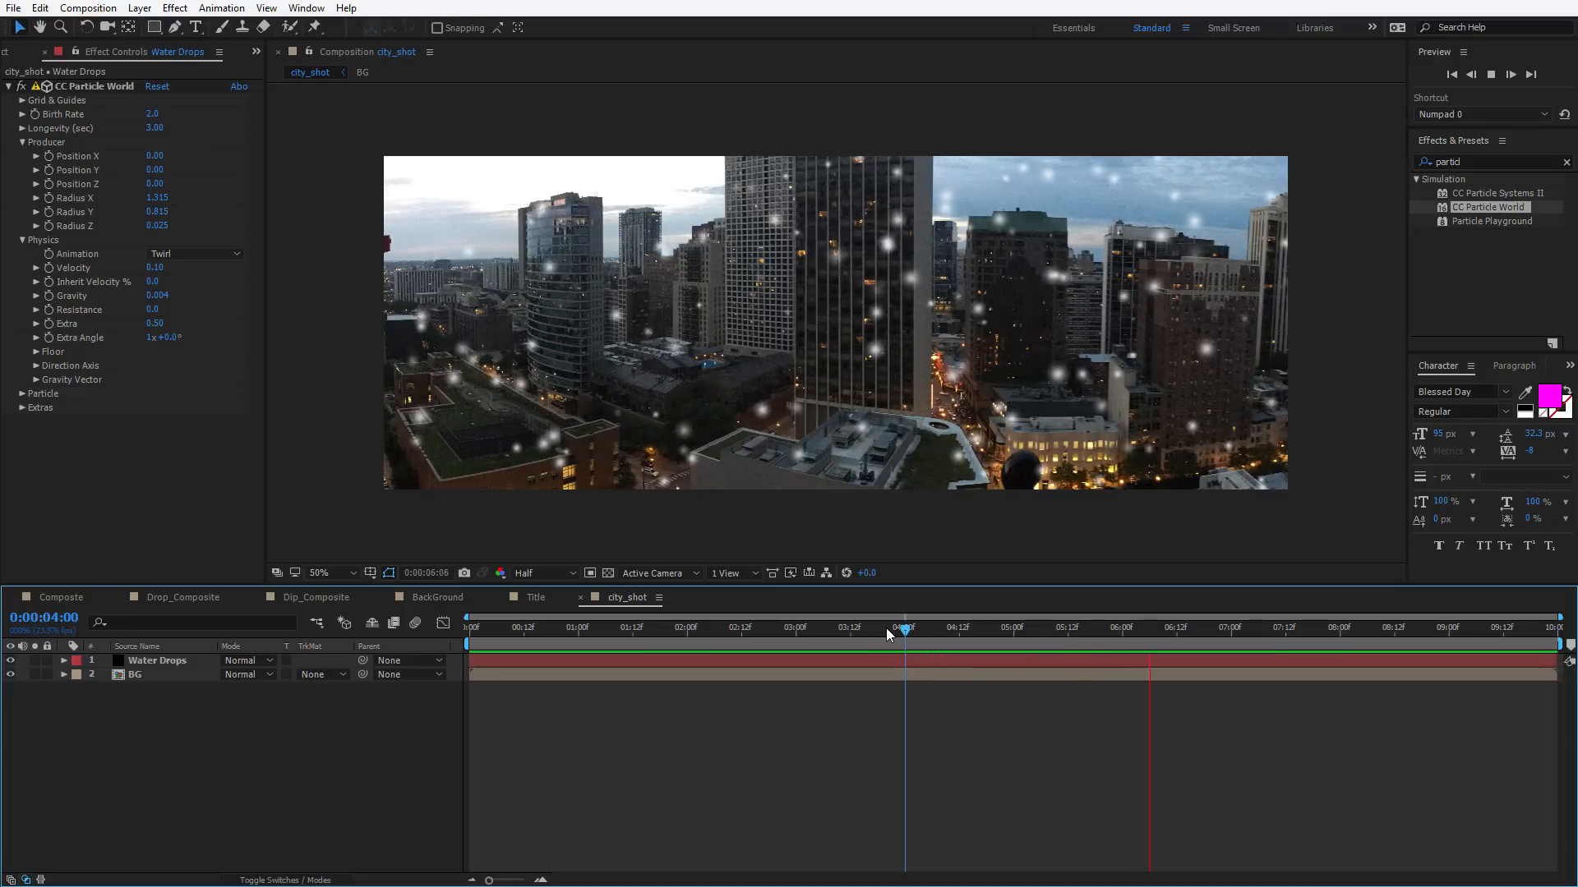
key(space)
Try motion blur on the Water Drops layer and the composition, try a different Gravity, and preview the particles
key(F4)
click(287, 661)
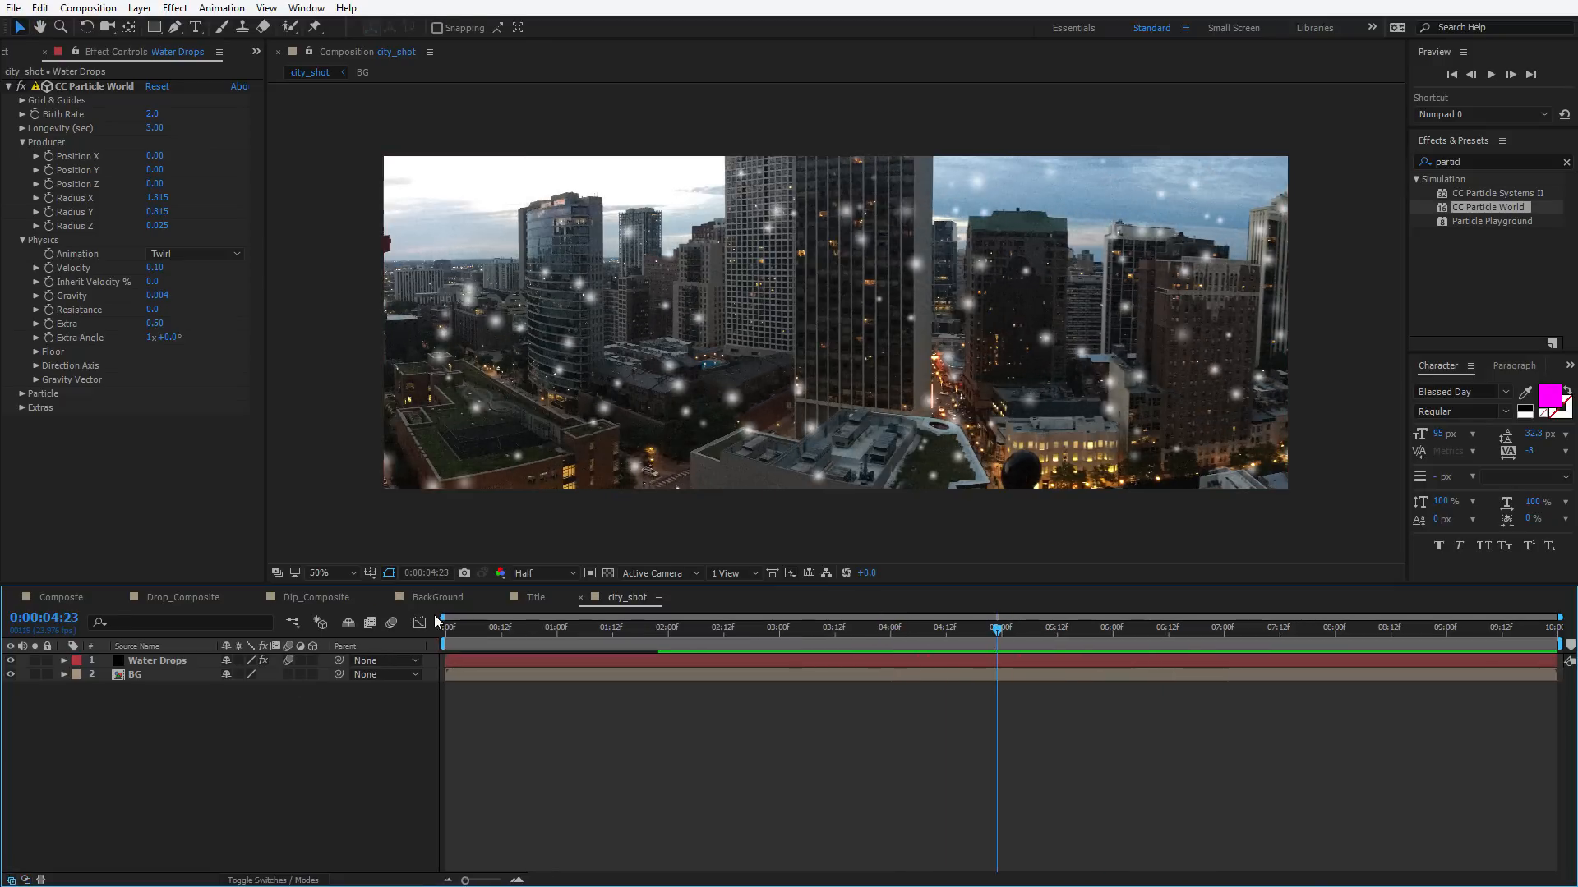
click(392, 622)
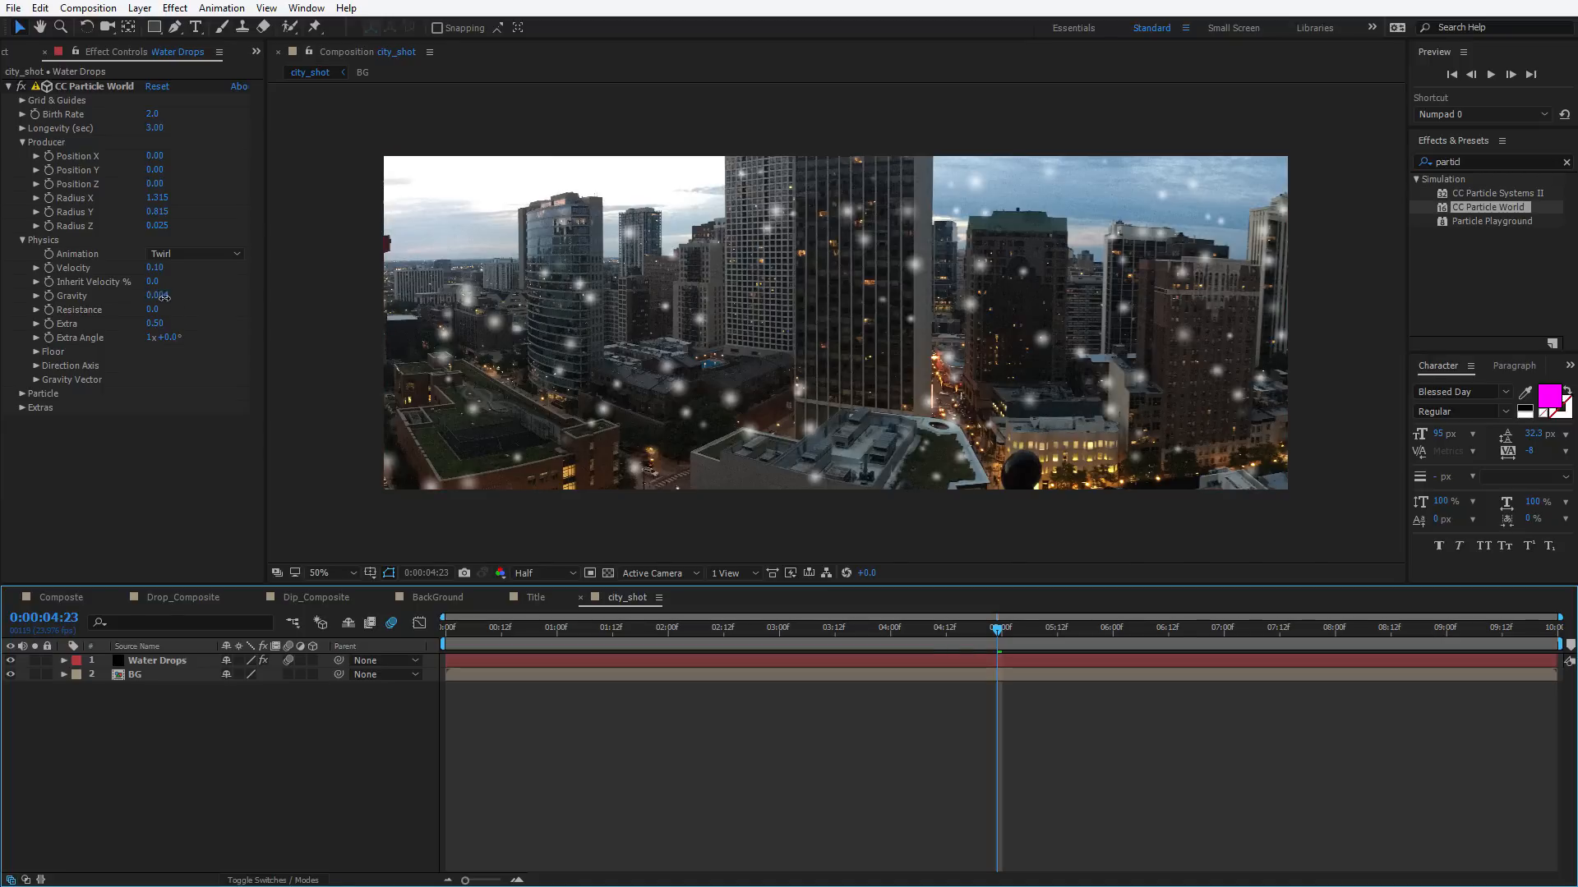
drag(157, 296, 182, 296)
key(space)
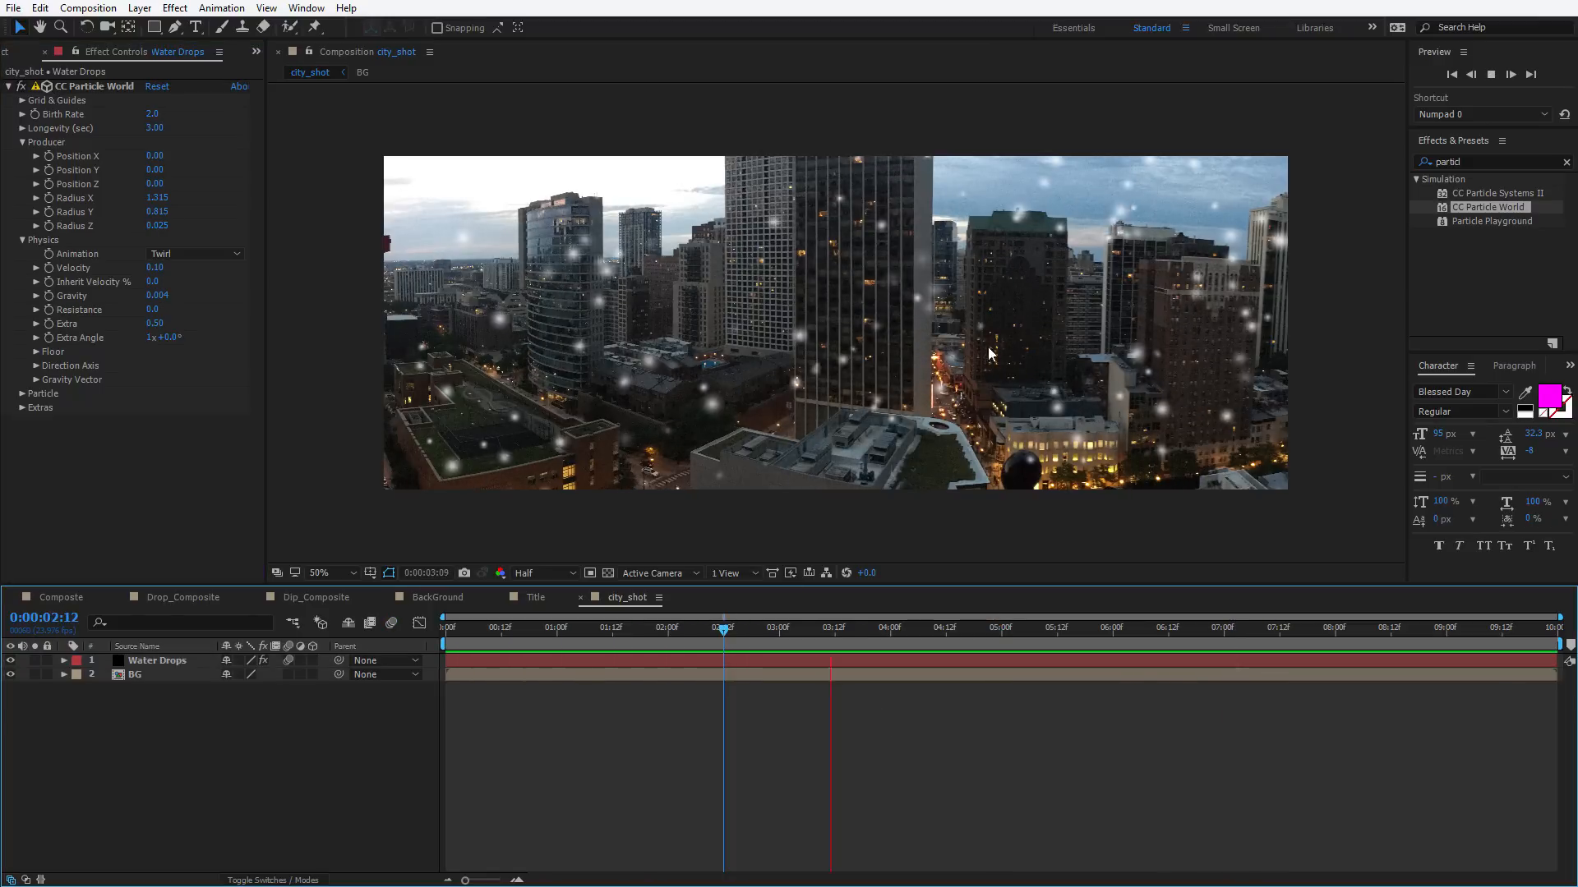
key(space)
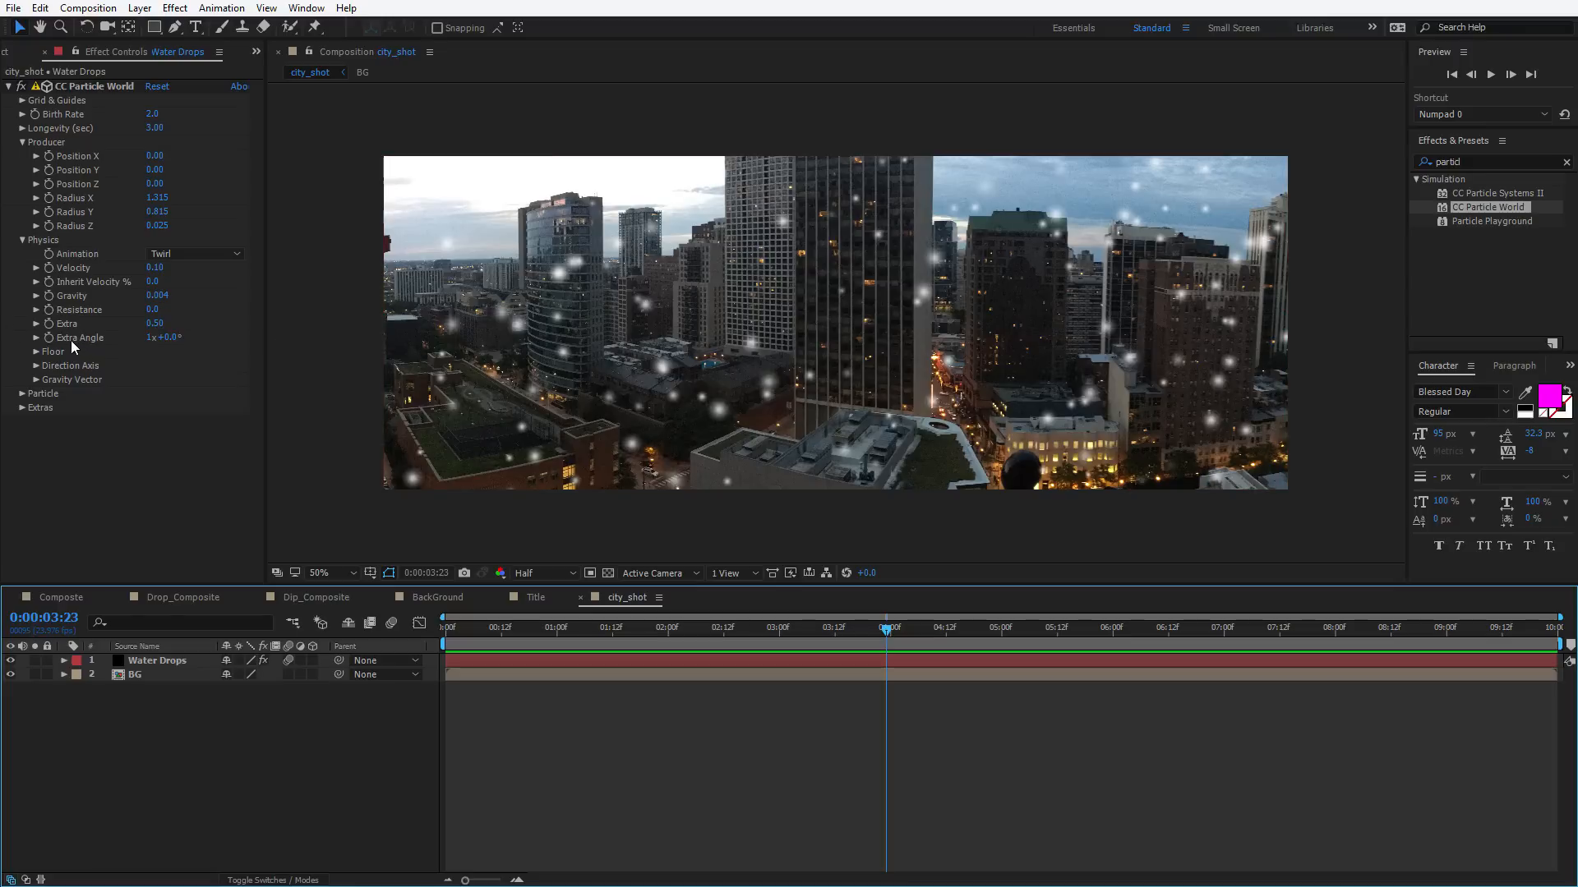
Set the particles' Extra Angle to 0 revolutions plus a few degrees
click(151, 337)
text(0)
key(Return)
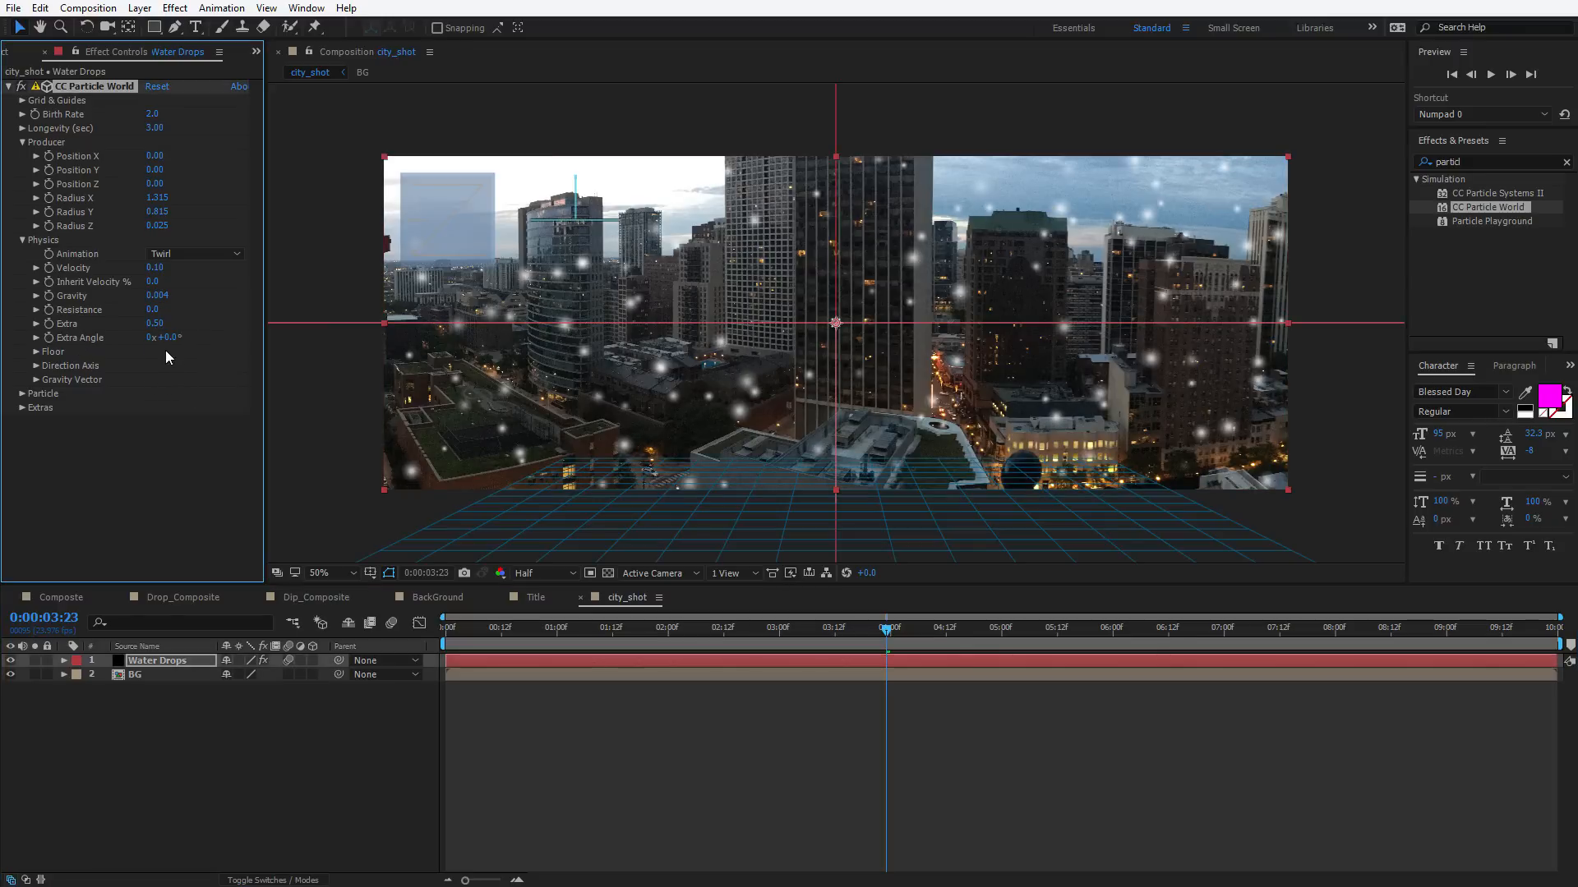
drag(172, 339, 189, 339)
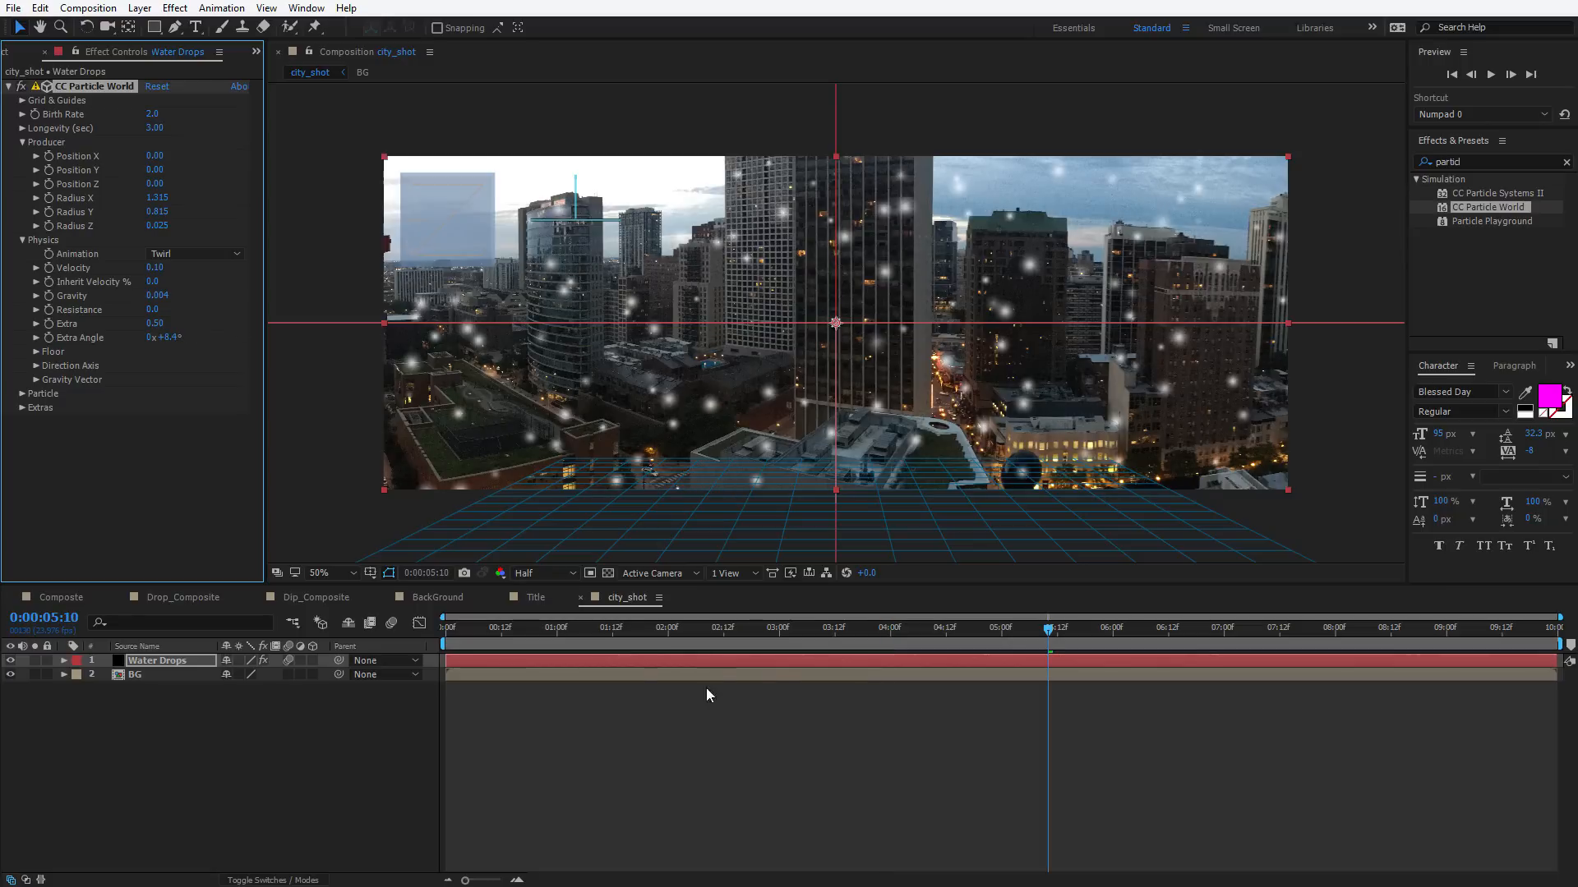
Limit the work area to 0:00:03:00 through 0:00:06:09 for previewing, and fine-tune Radius Y to 1.005 and Extra Angle to 5.0°
click(645, 632)
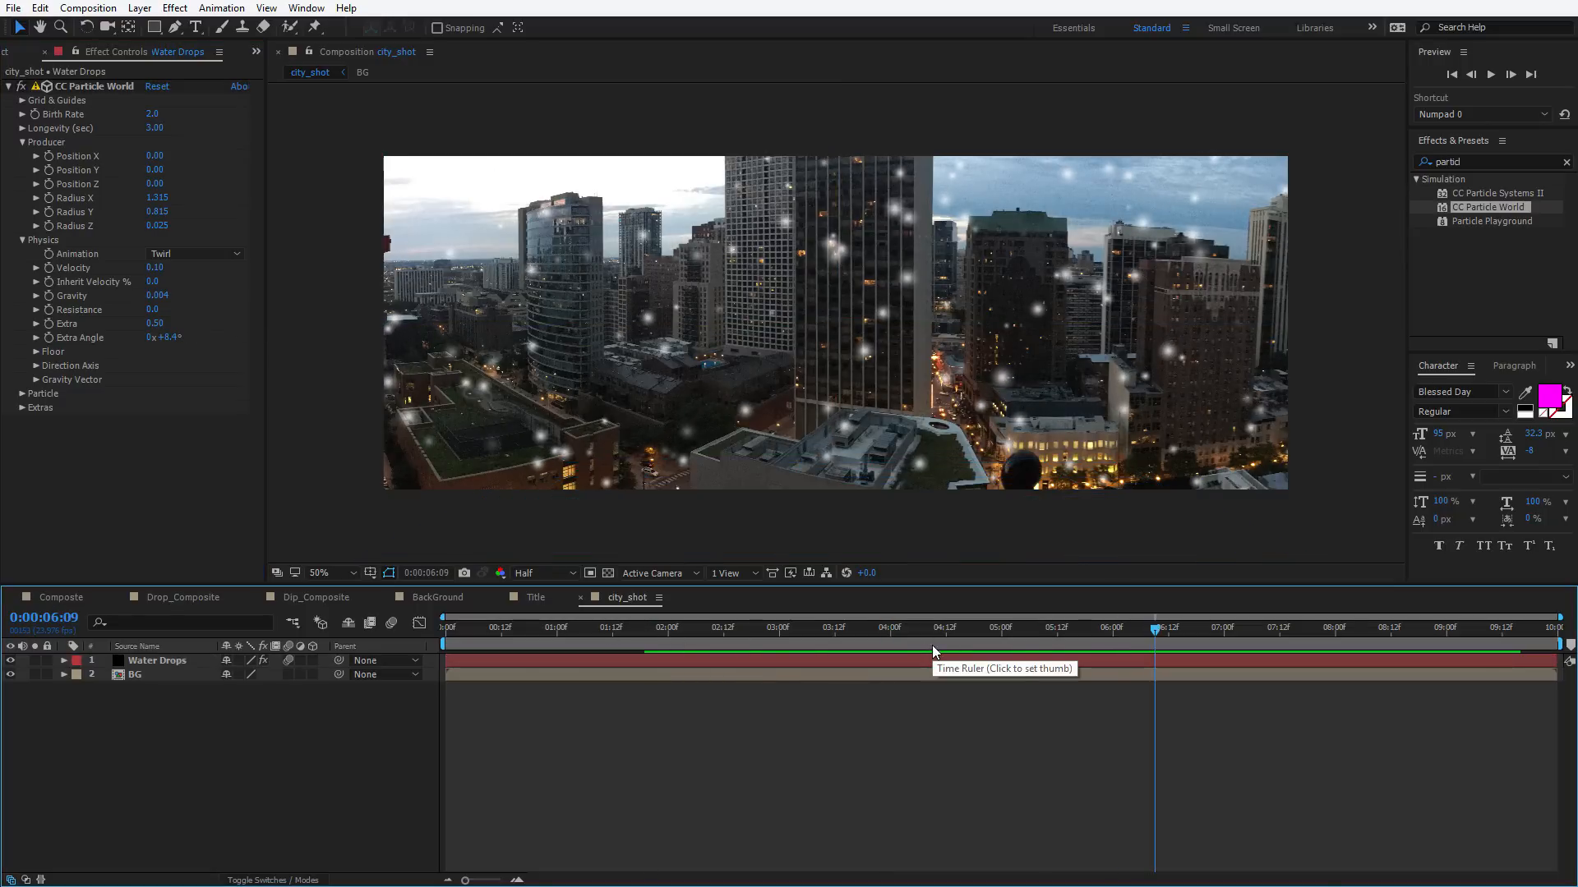
drag(838, 631, 778, 631)
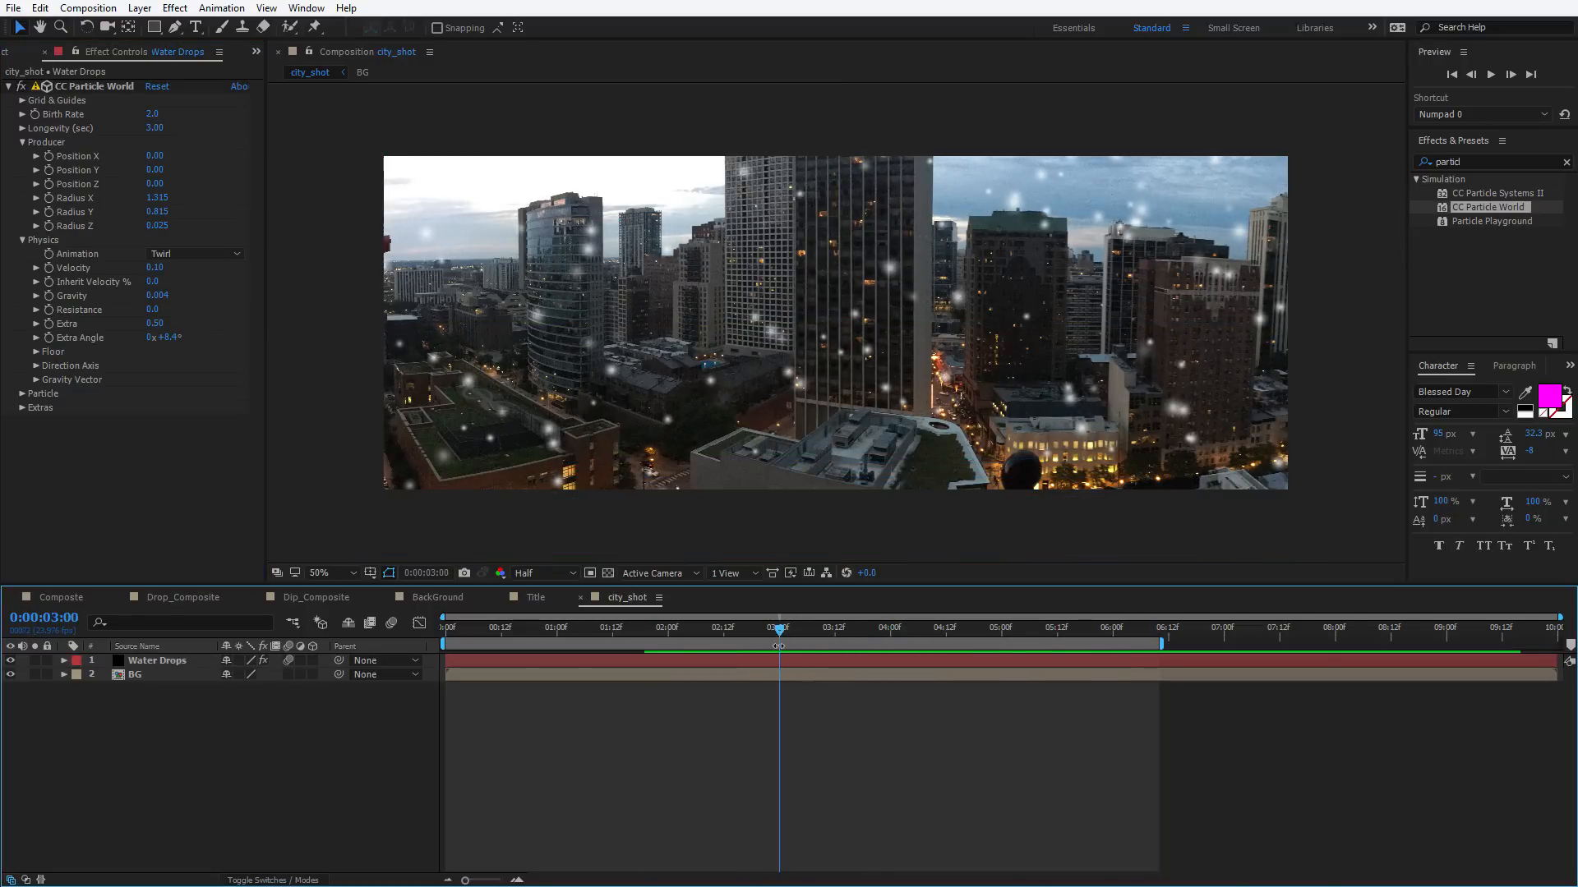
key(b)
key(space)
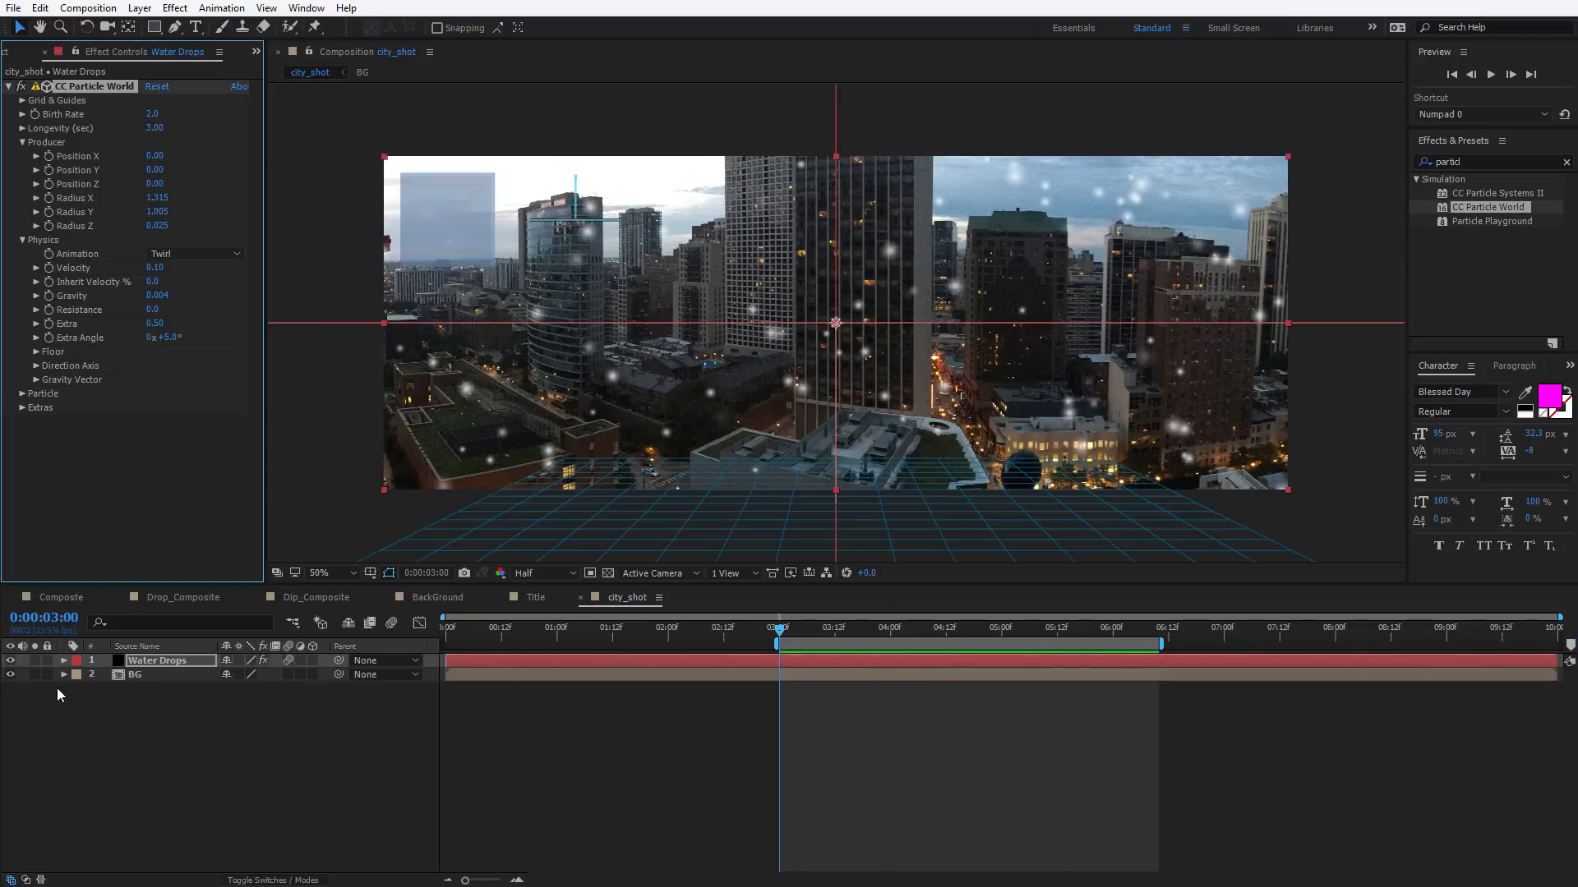
Hide the BG layer, preview the particles on black, and park the playhead at 0:00:03:14
click(45, 692)
click(11, 674)
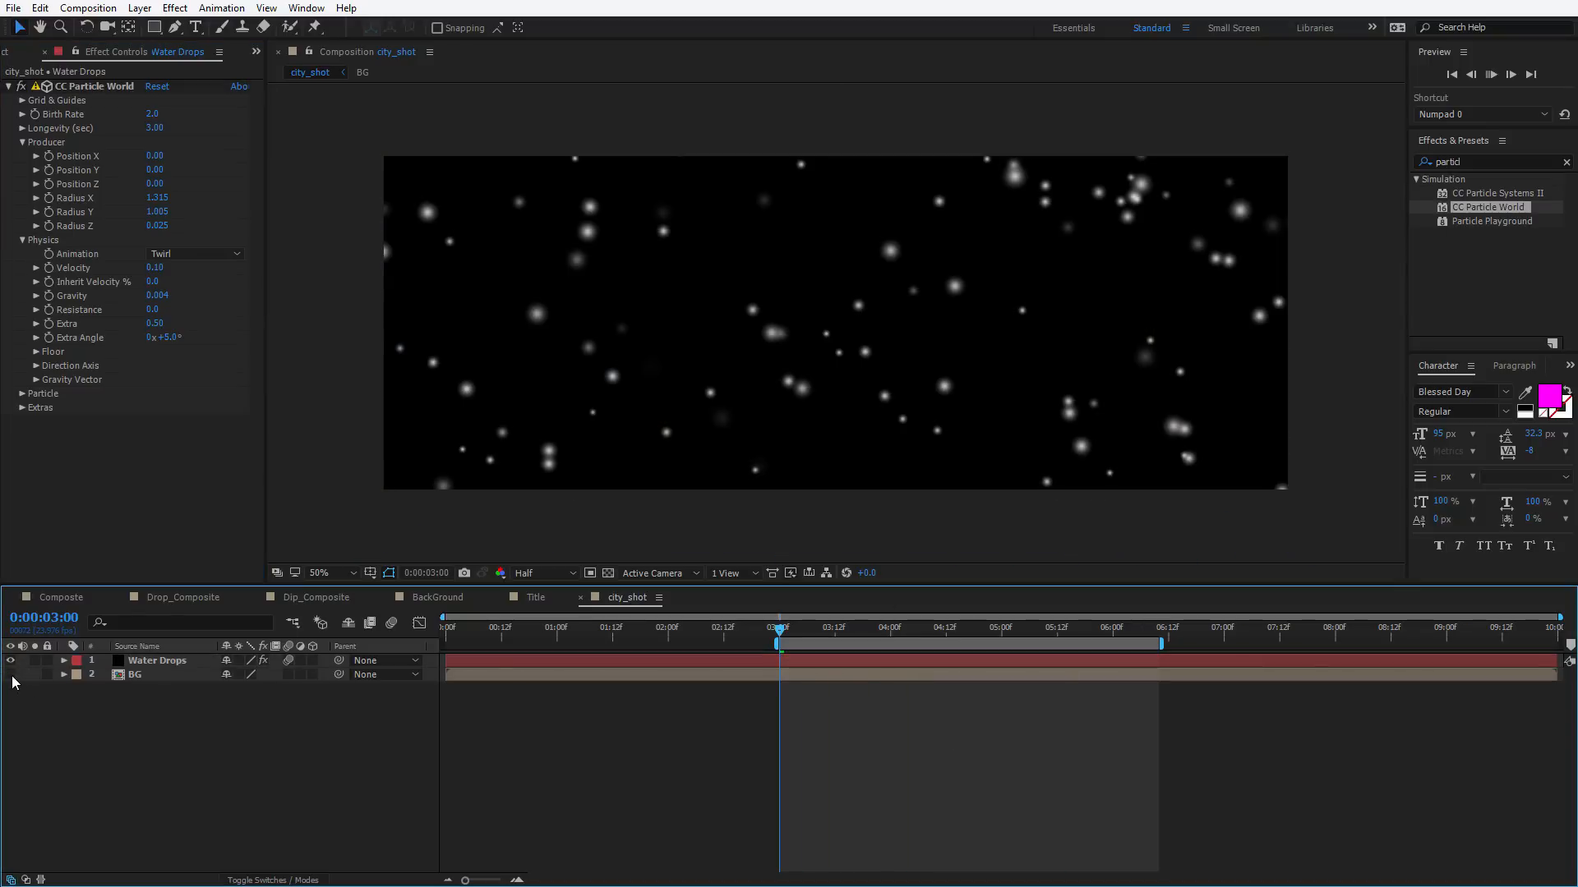
key(space)
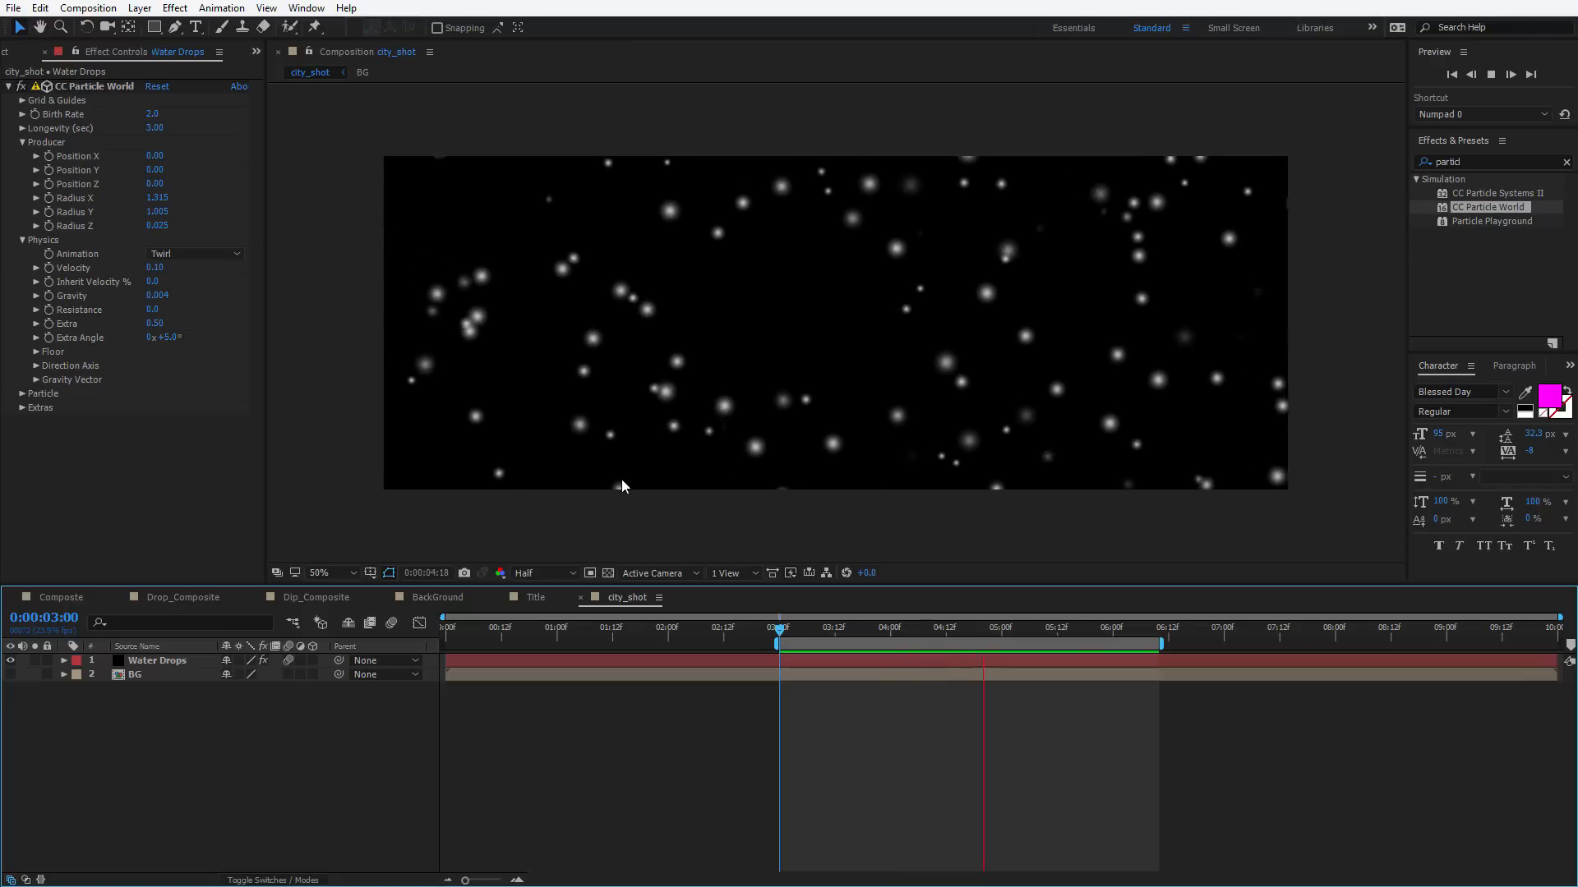
click(843, 665)
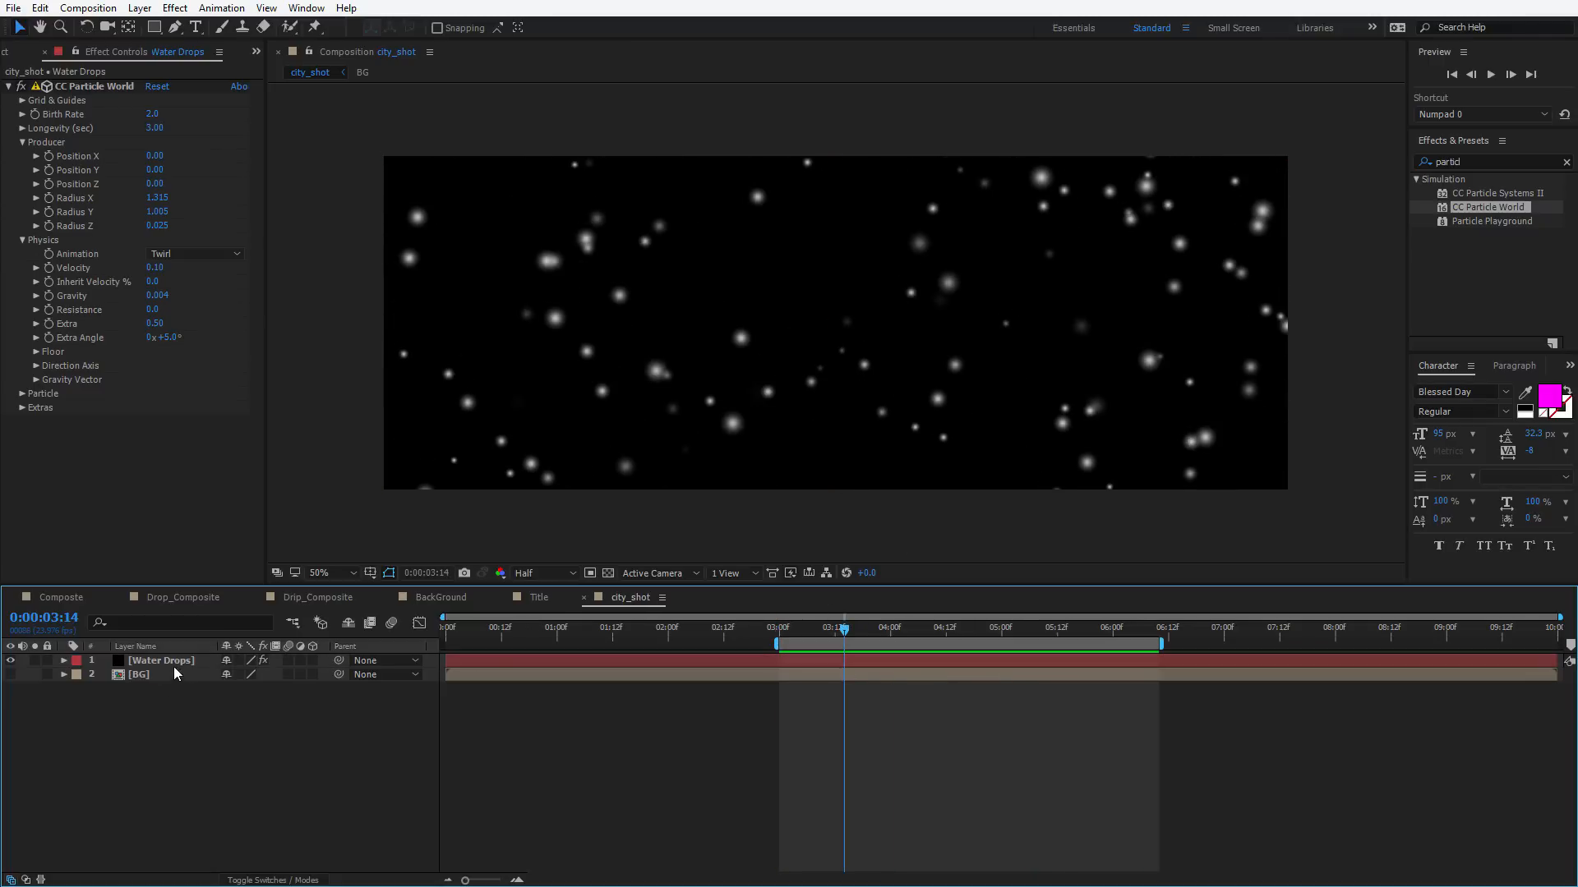
Duplicate the Water Drops layer and rename the upper copy Large Water Drops
click(174, 662)
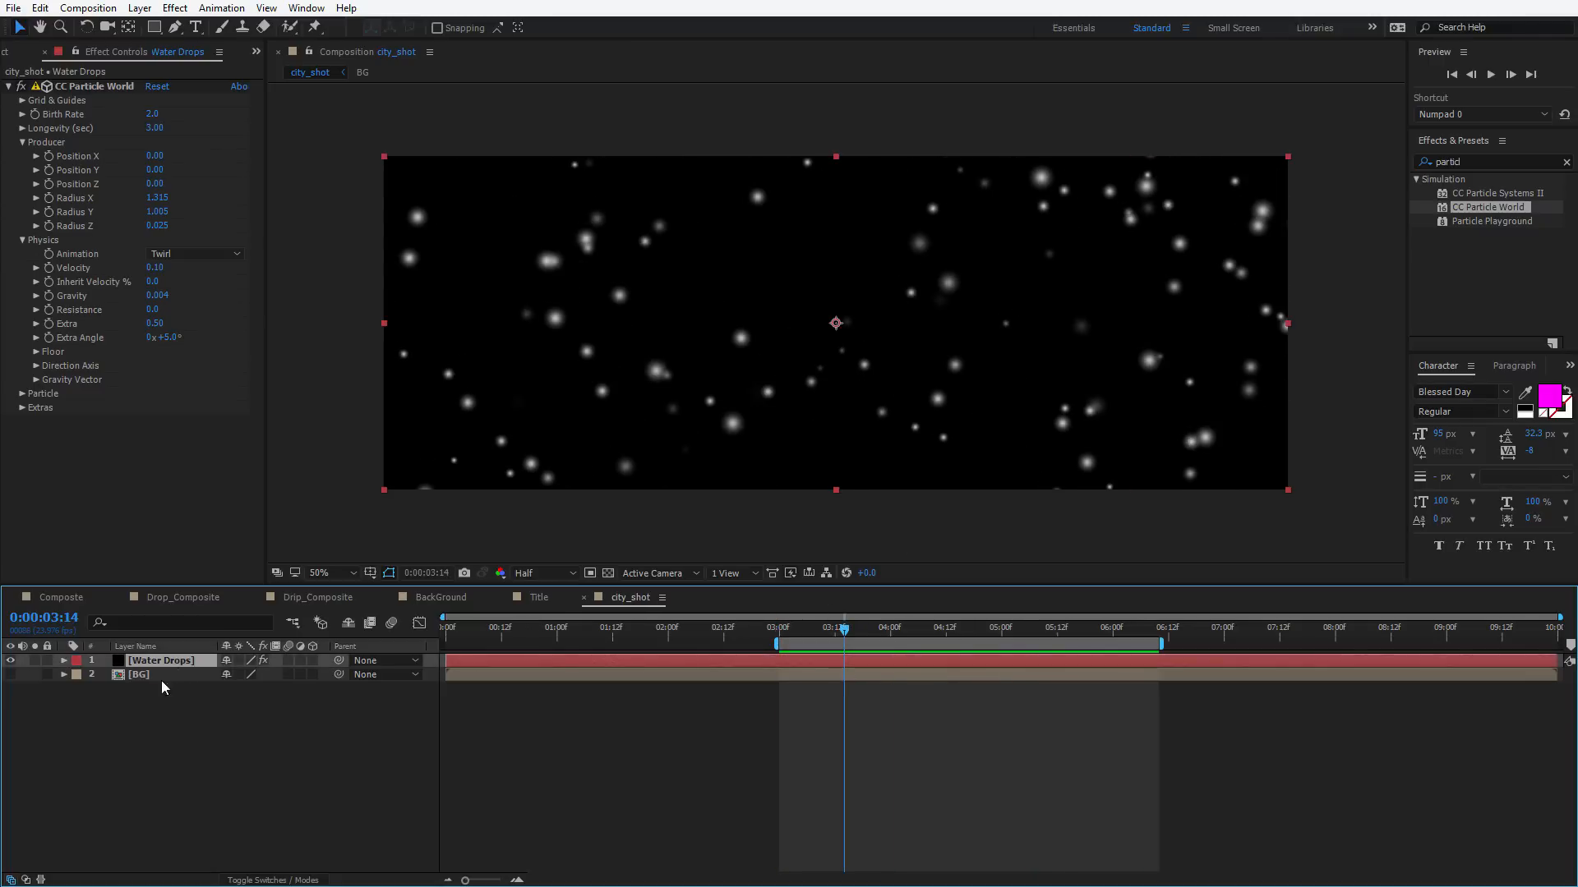
click(43, 9)
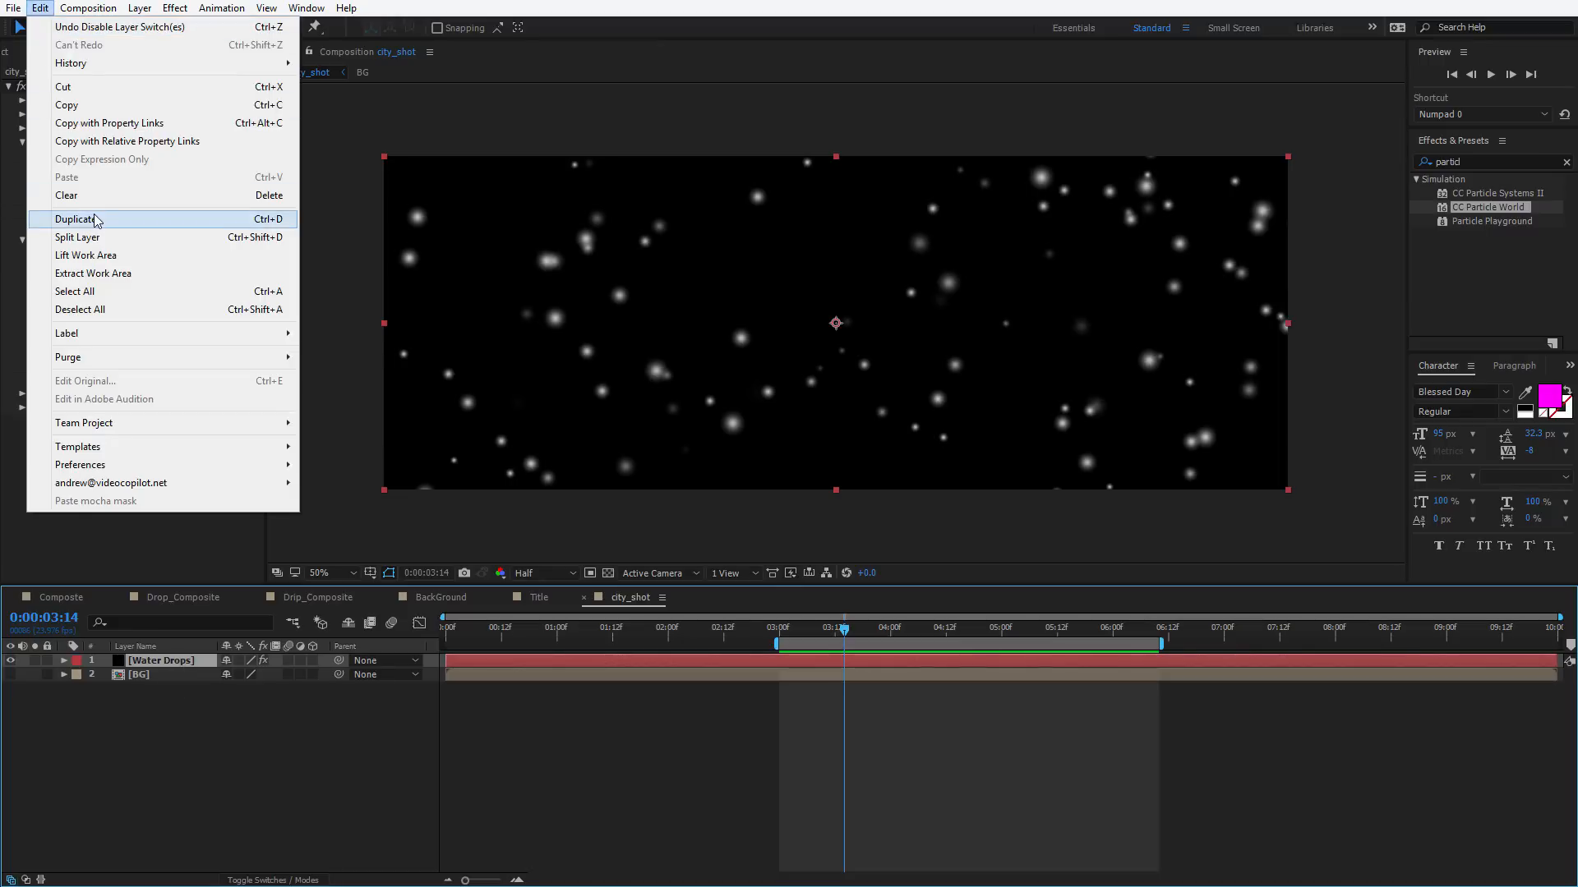
click(105, 221)
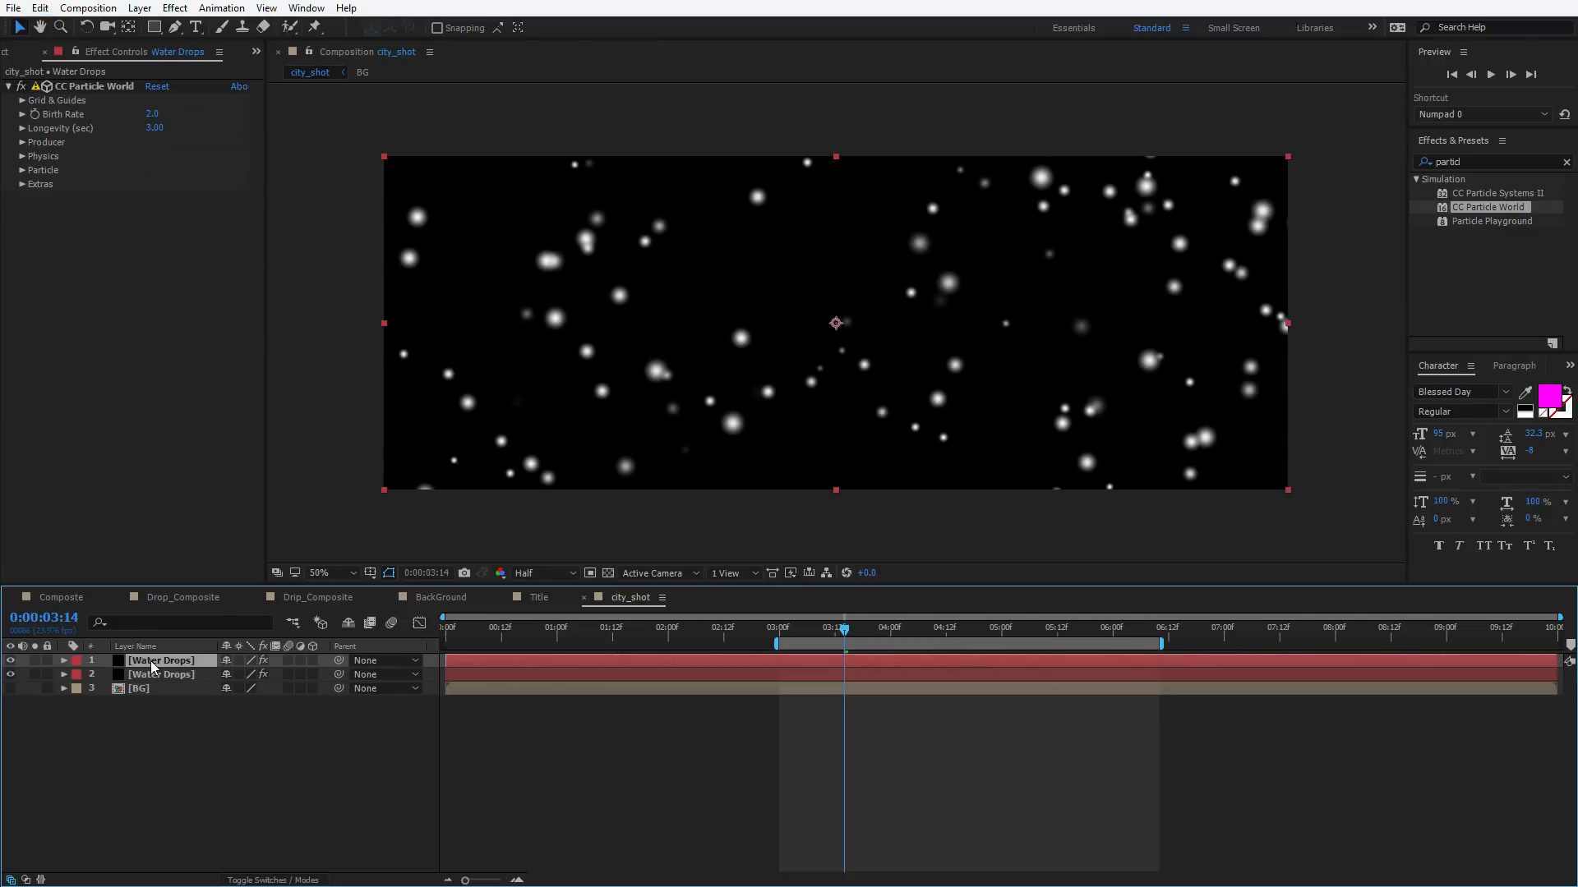
key(Return)
key(Home)
text(Large)
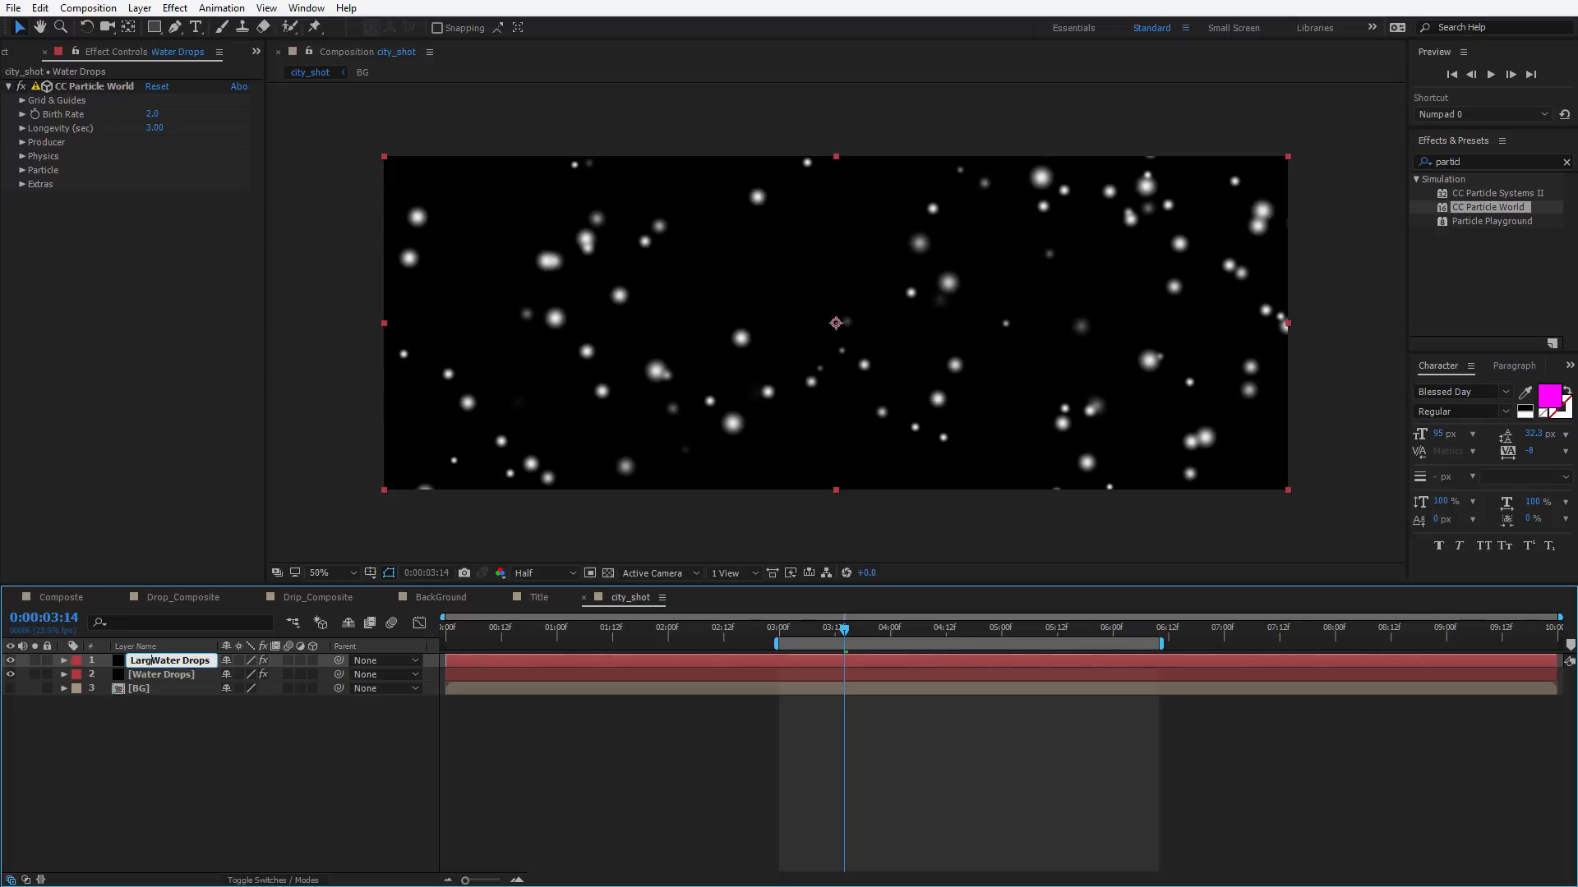
click(208, 763)
click(161, 664)
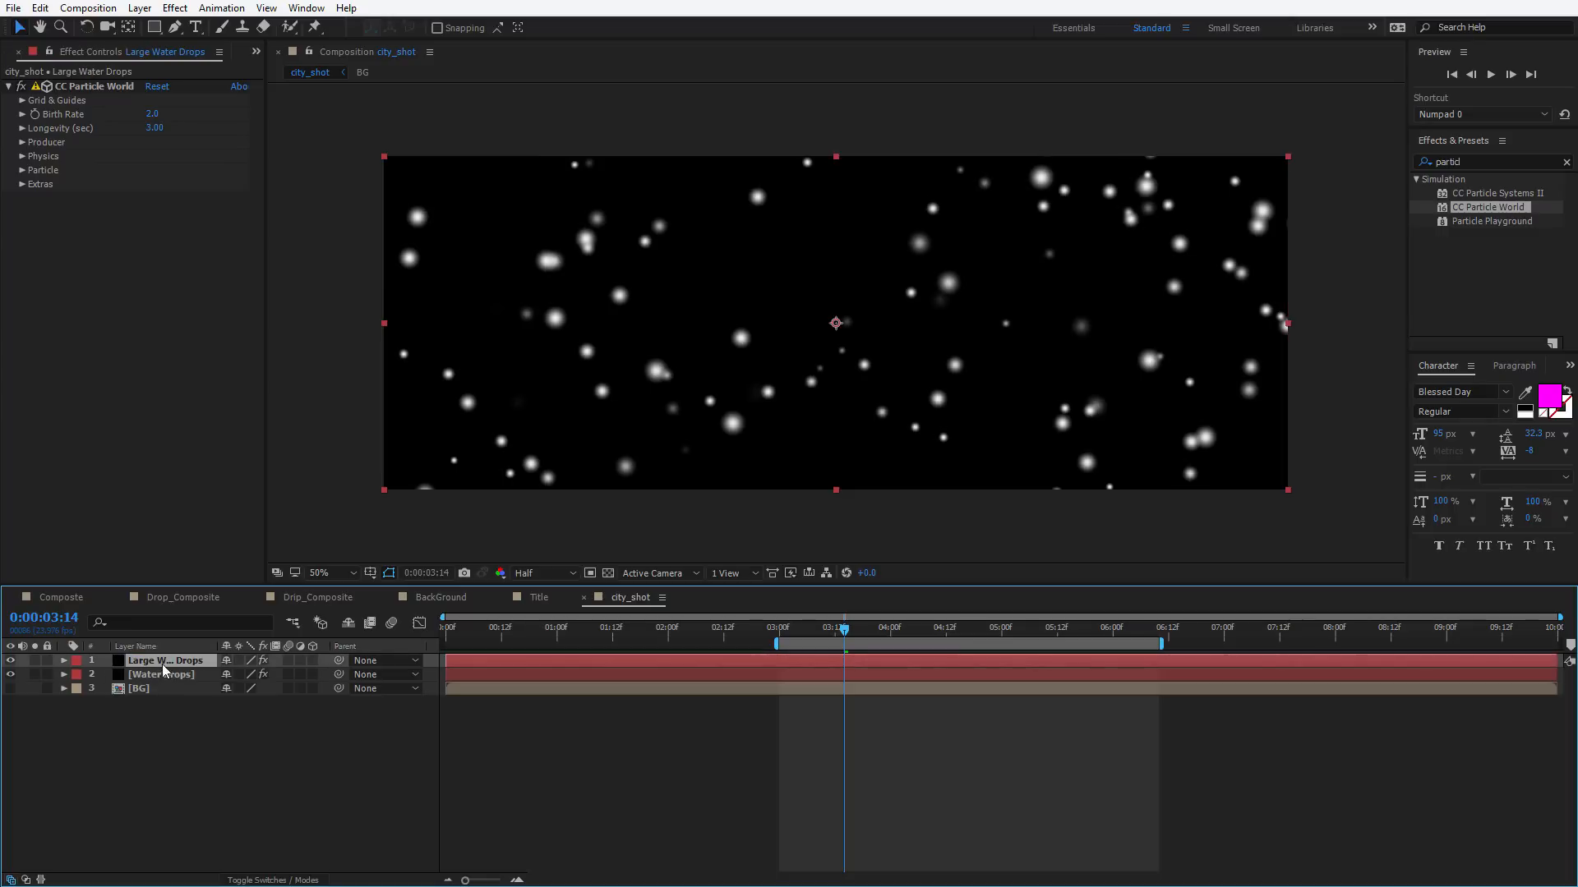
Solo the Large Water Drops layer and raise its particles' Birth Size to about 0.49 and Death Size to 0.327
click(34, 661)
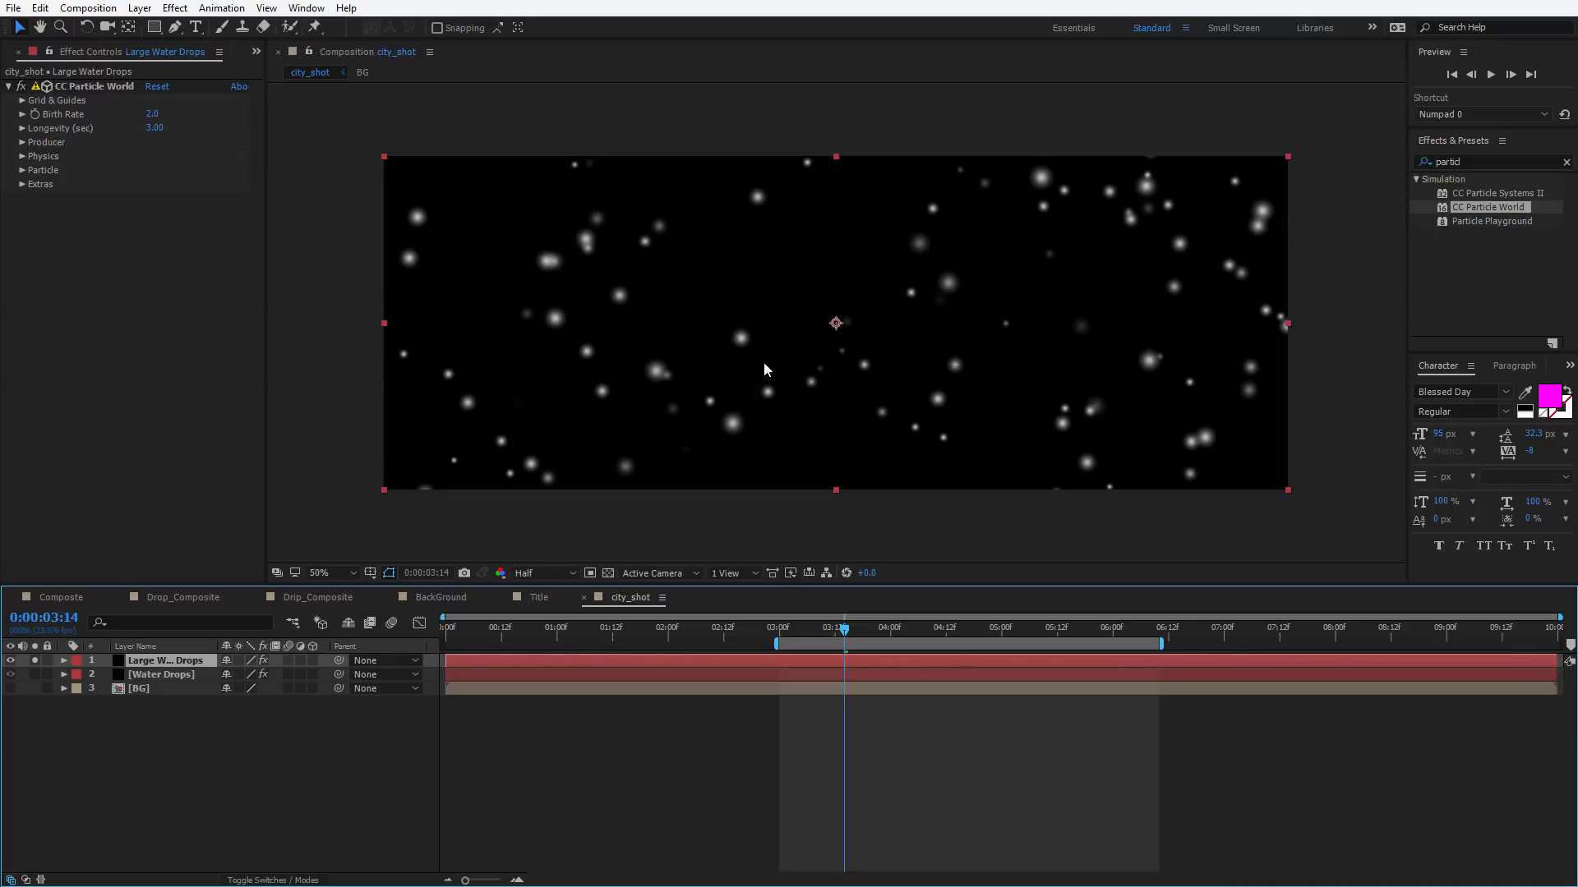
click(22, 170)
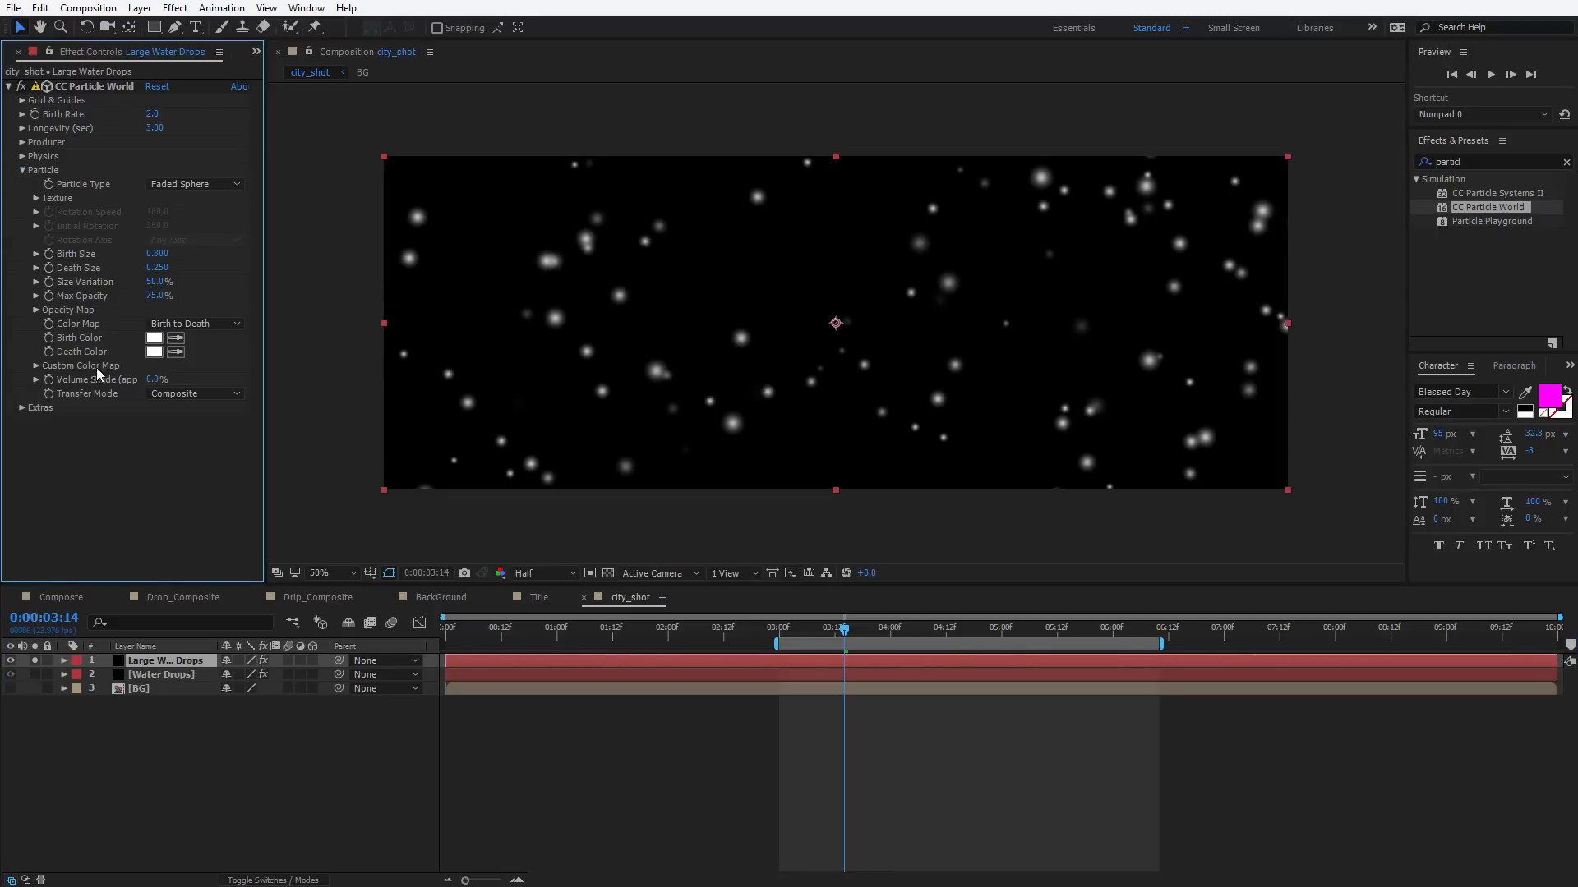
drag(160, 256, 347, 236)
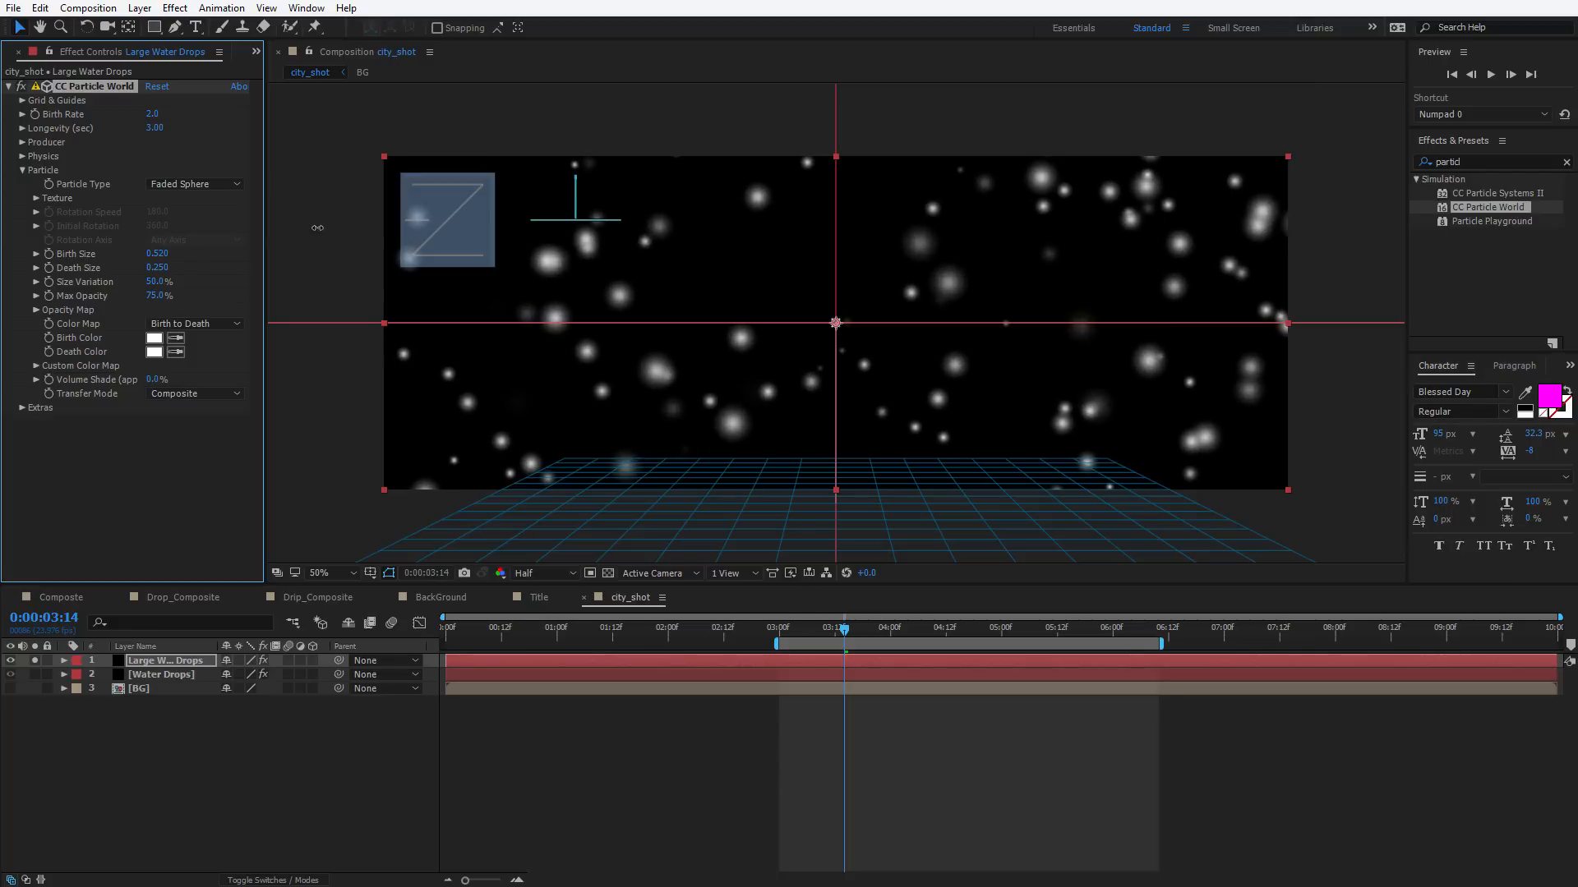
drag(158, 270, 98, 256)
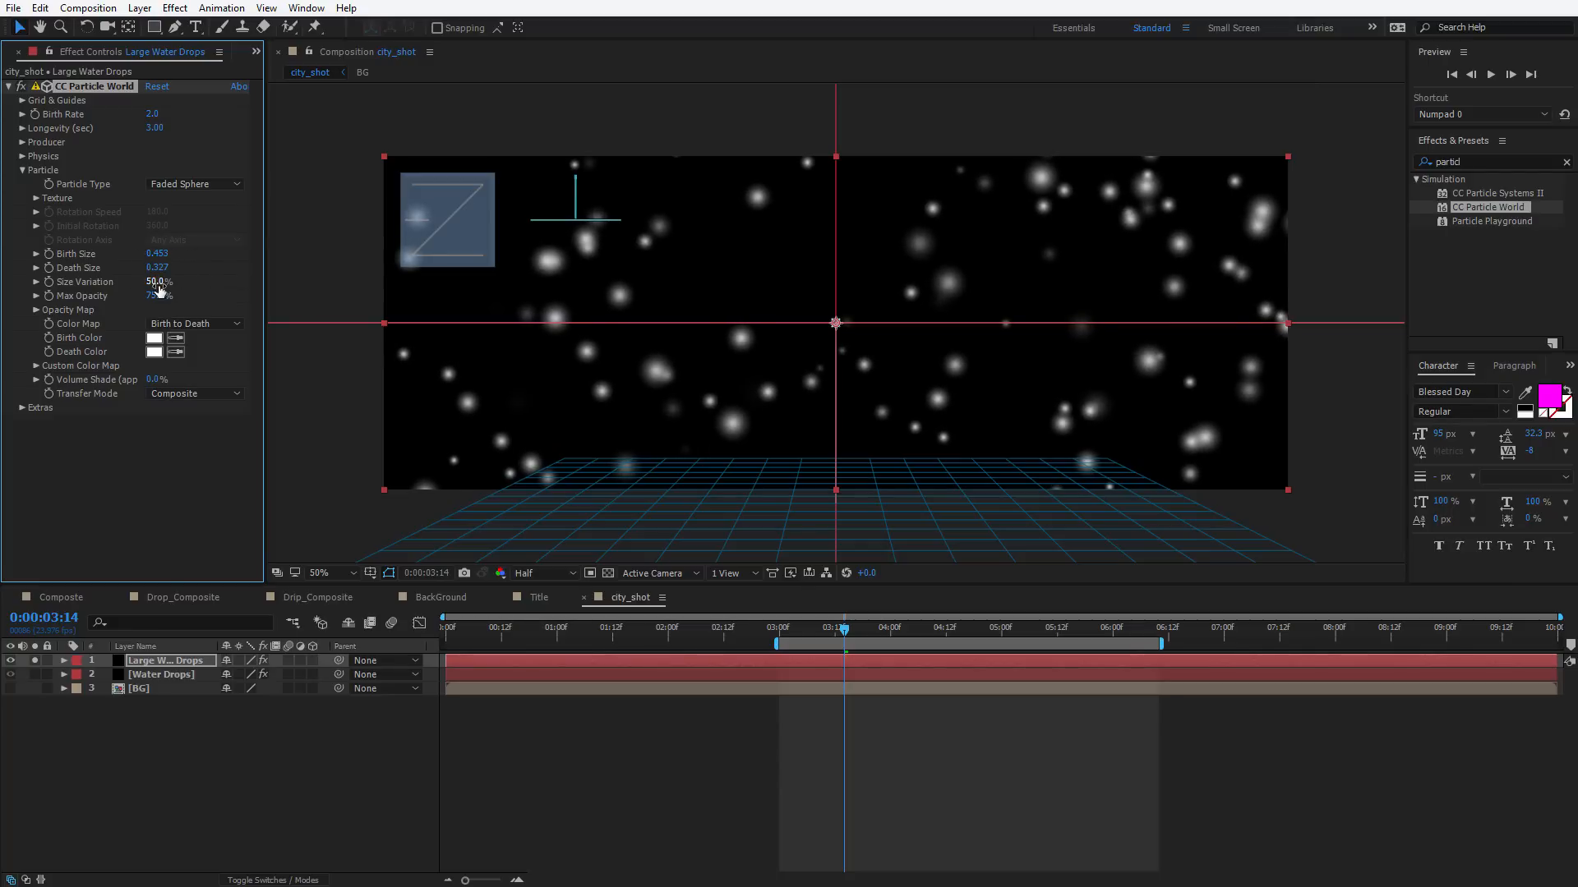
Lower the Large Water Drops layer's Birth Rate to 1.1 and preview the larger particles around 0:00:04:01
drag(152, 114, 149, 175)
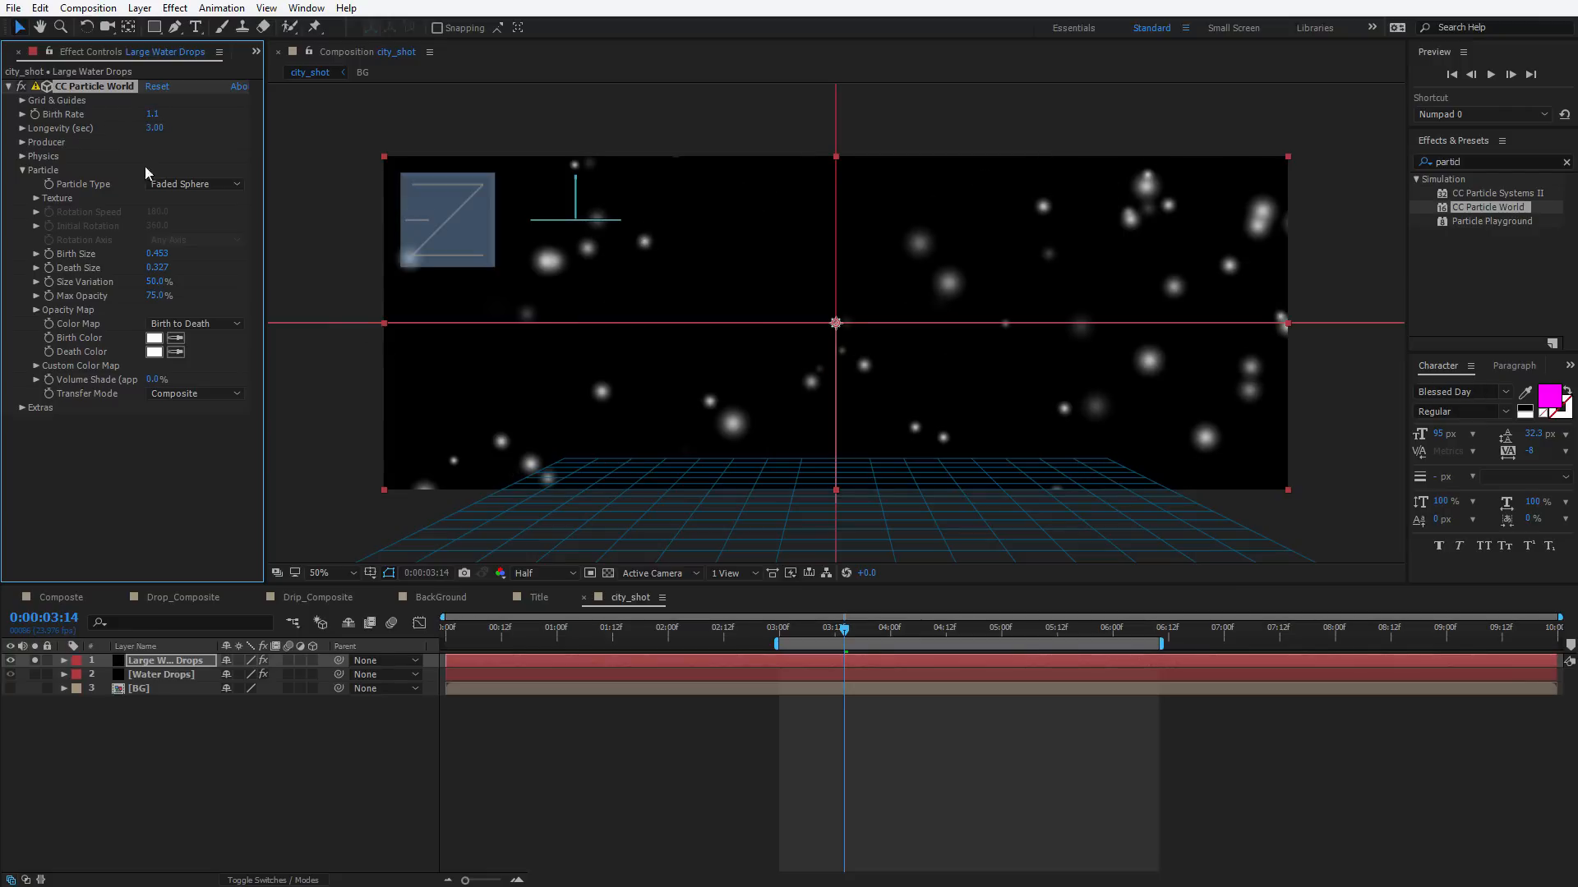
click(875, 776)
key(space)
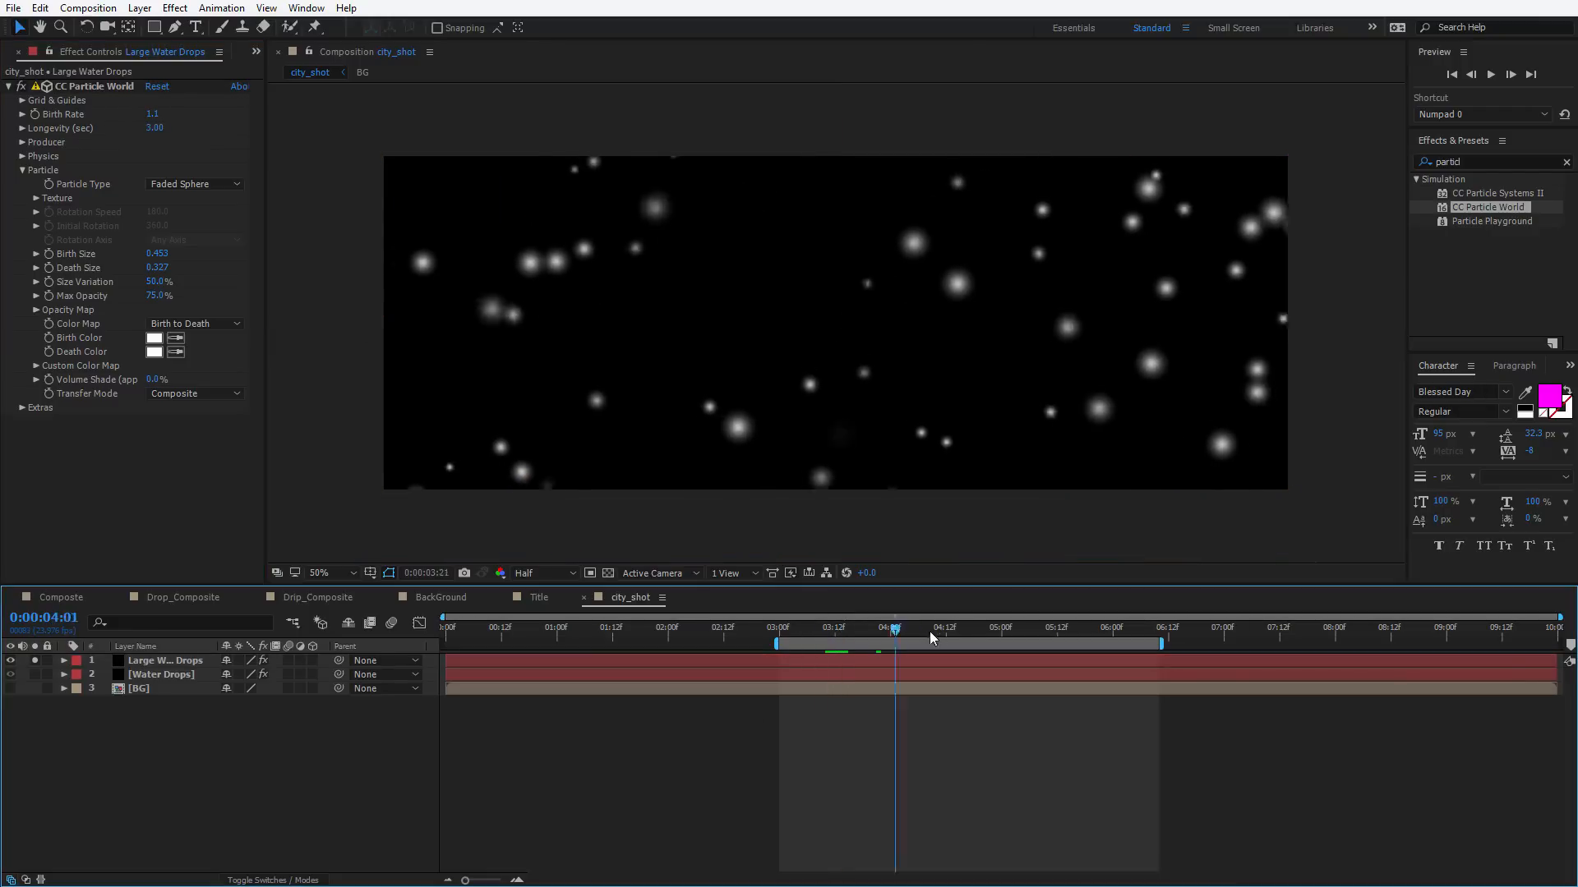
Set Large Water Drops' Producer to Position Y -0.11, Radius X 1.575, Radius Y about 1.2 and Radius Z 0.113, and preview with Water Drops soloed
click(23, 143)
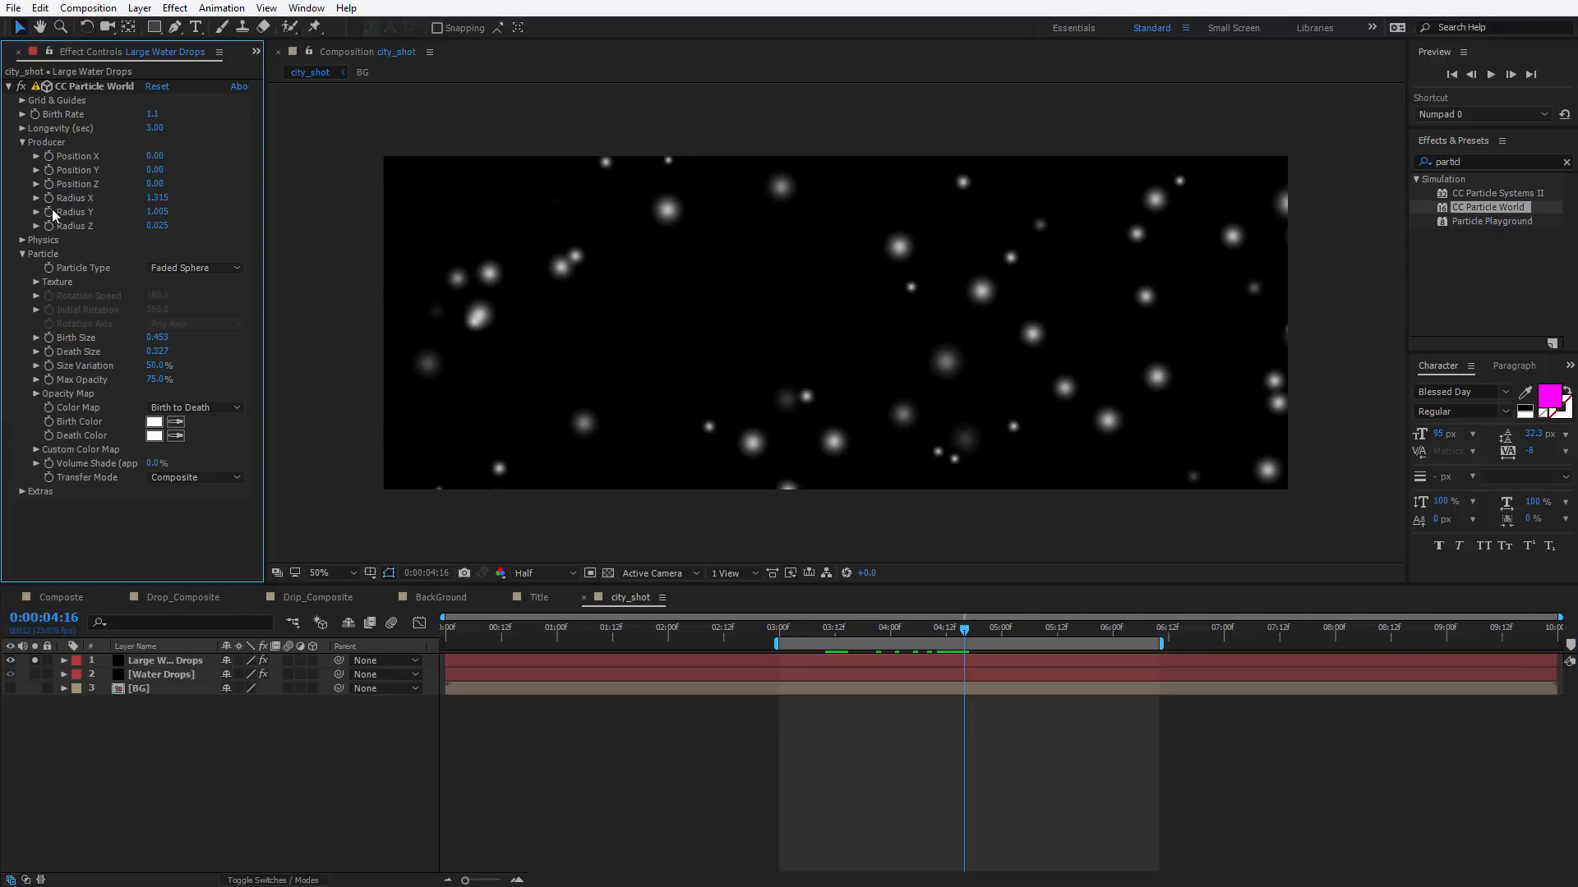
drag(156, 198, 86, 192)
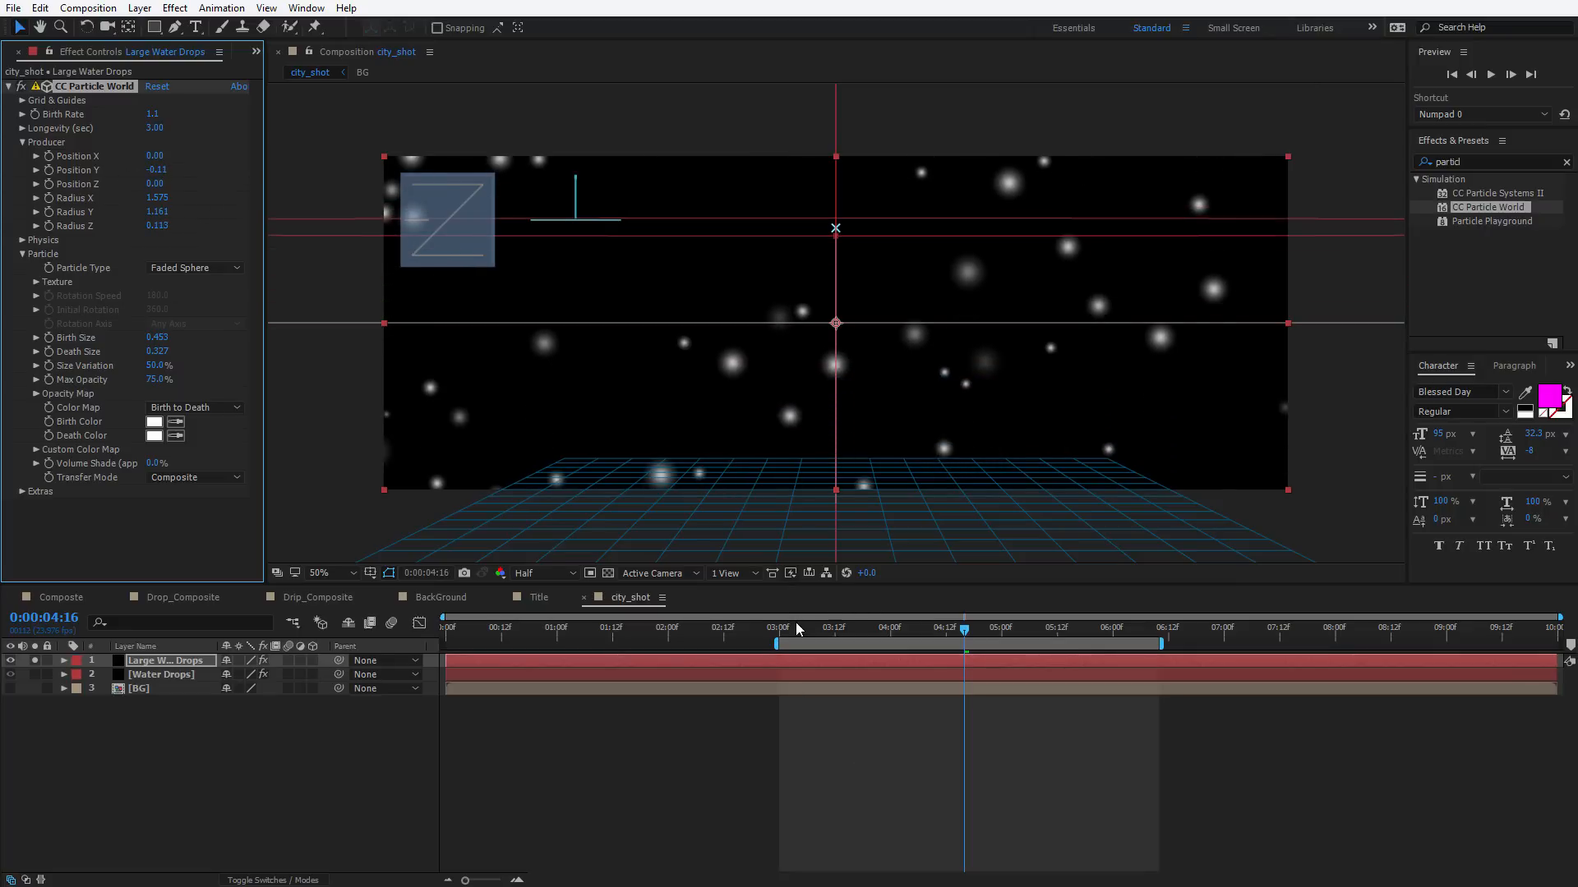
click(34, 674)
key(space)
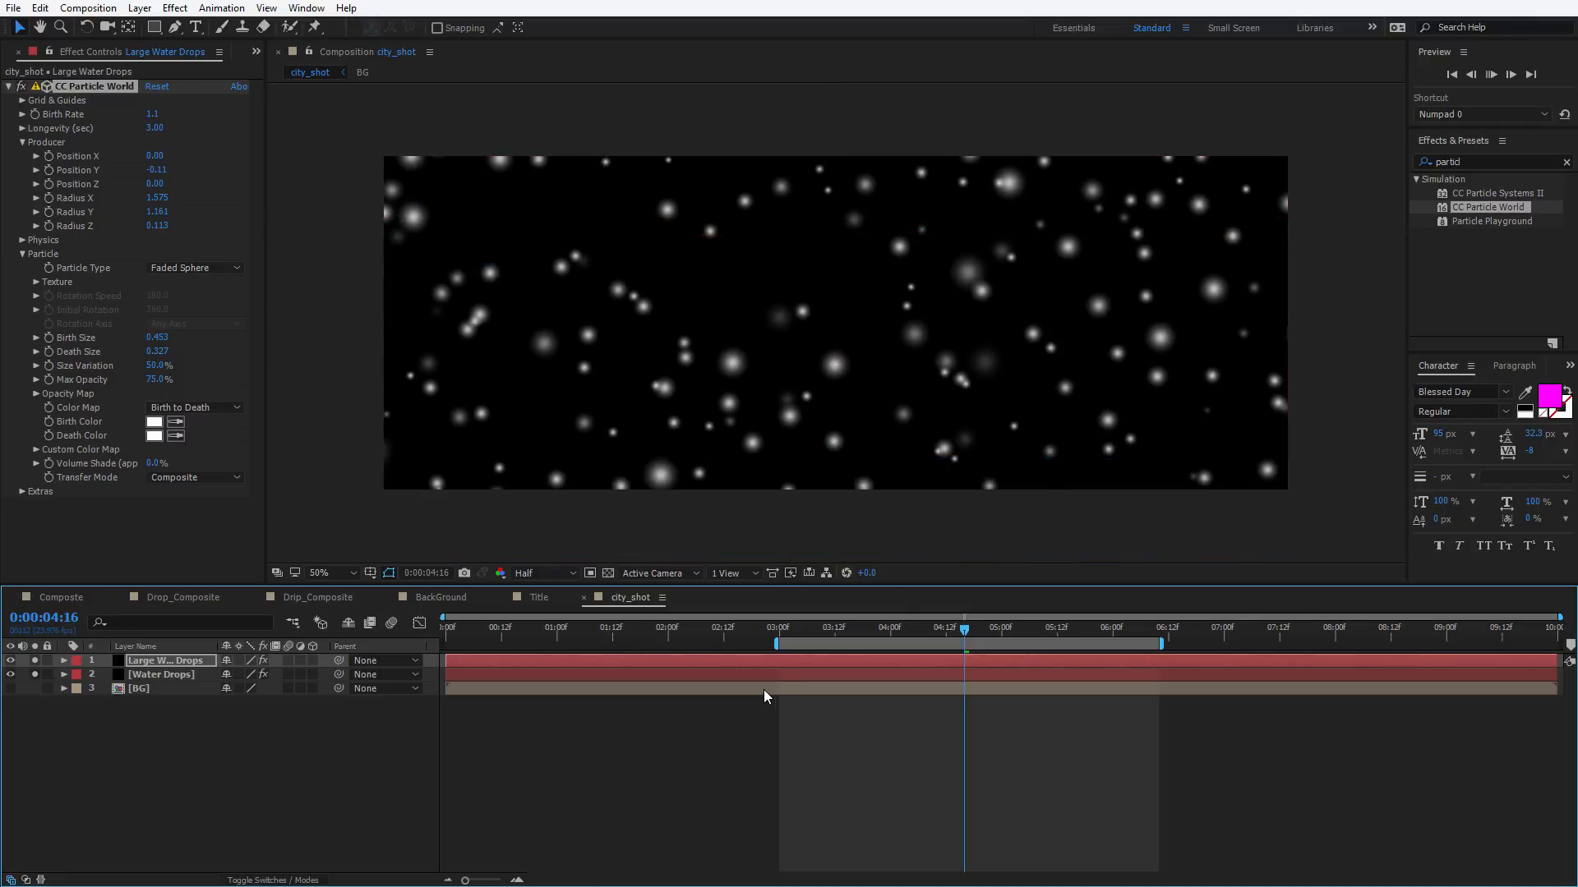
Solo only the Water Drops layer and set its particles' Gravity to 0.002 and Velocity to 0.05
drag(141, 674, 841, 607)
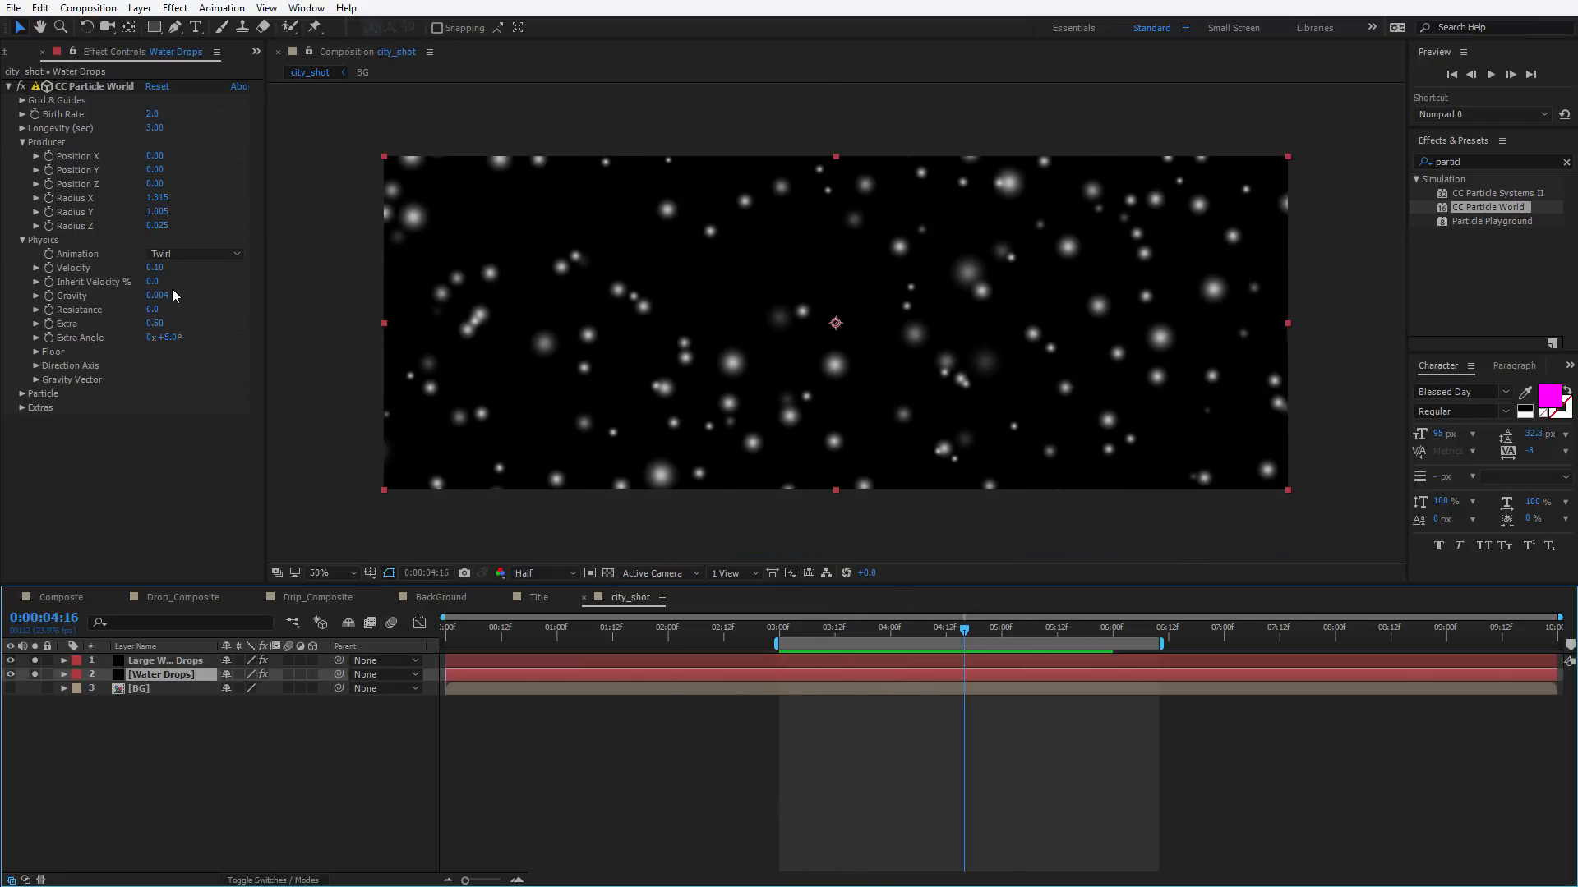
click(34, 660)
click(158, 296)
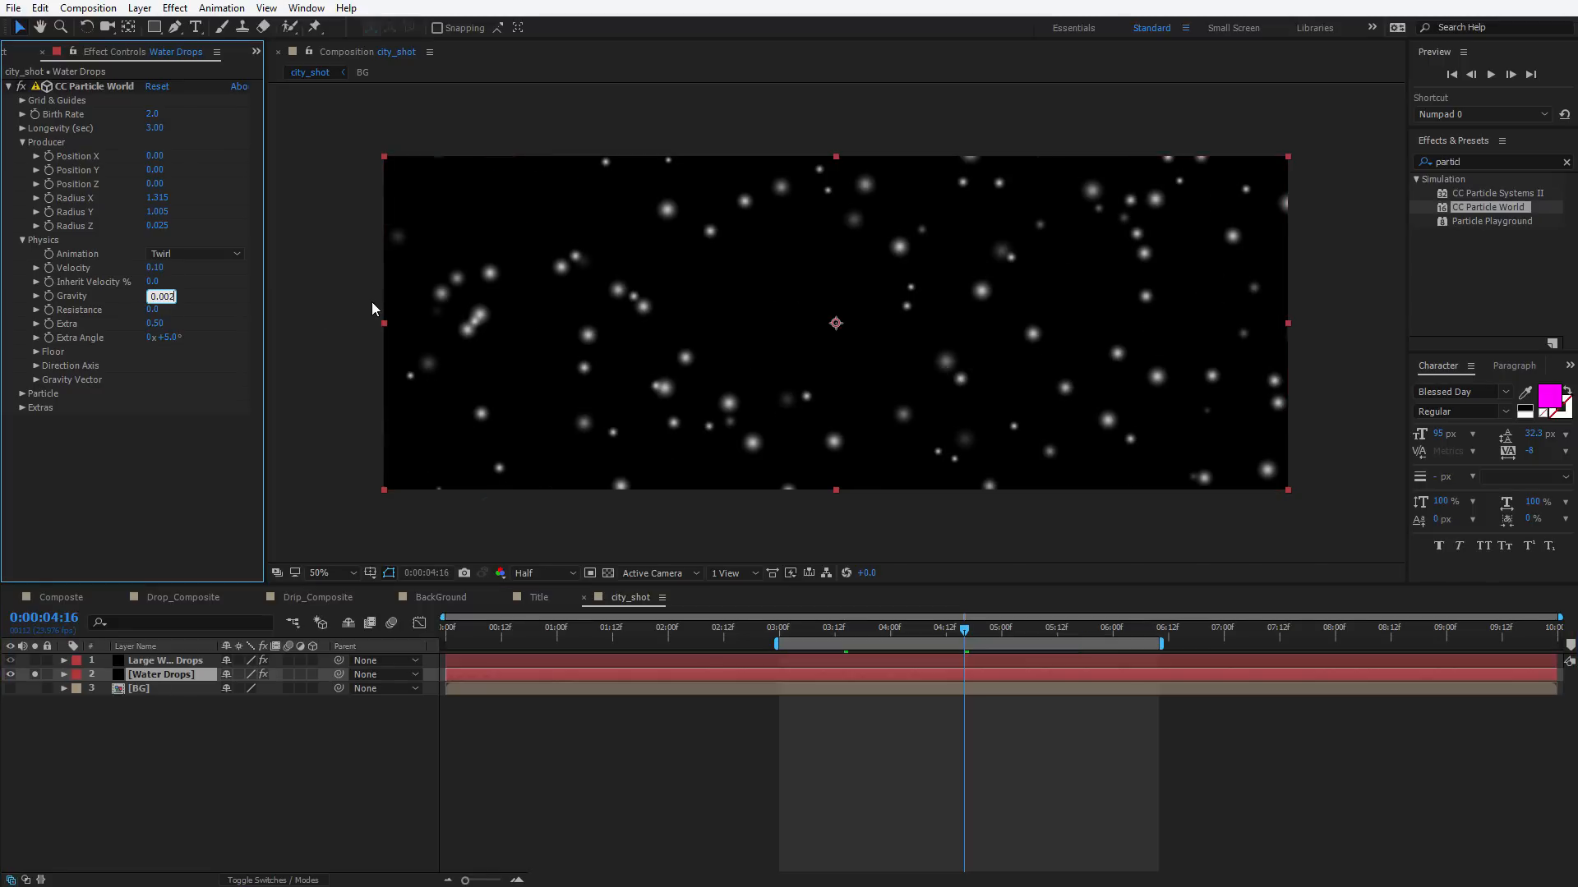
key(Return)
click(153, 268)
text(0.05)
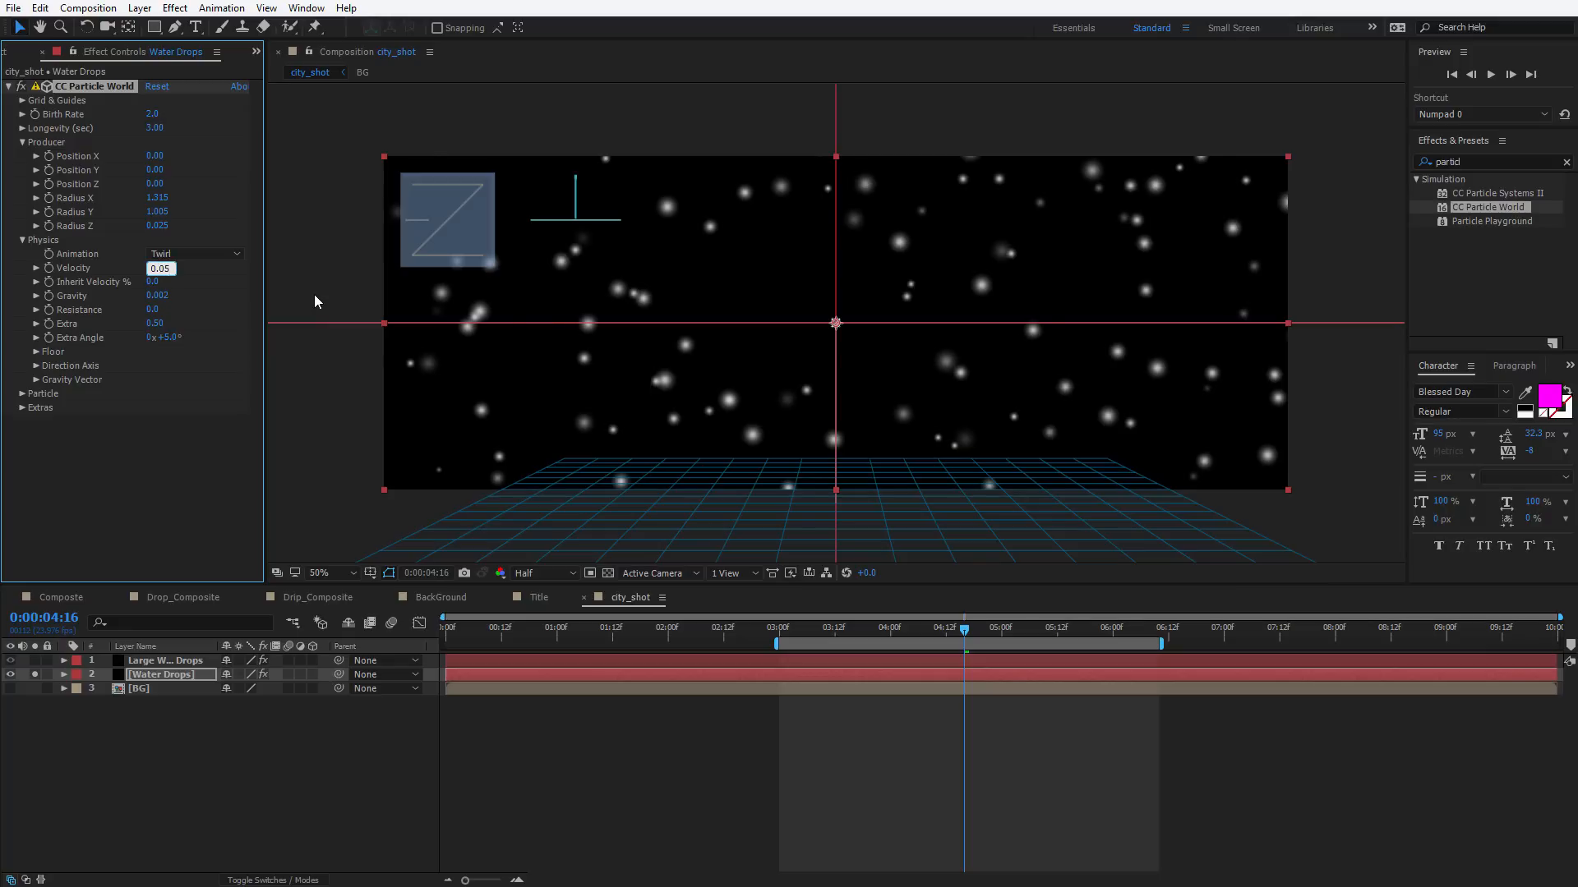
key(Return)
Preview both drop layers together and park the playhead at 0:00:04:13
key(KP_0)
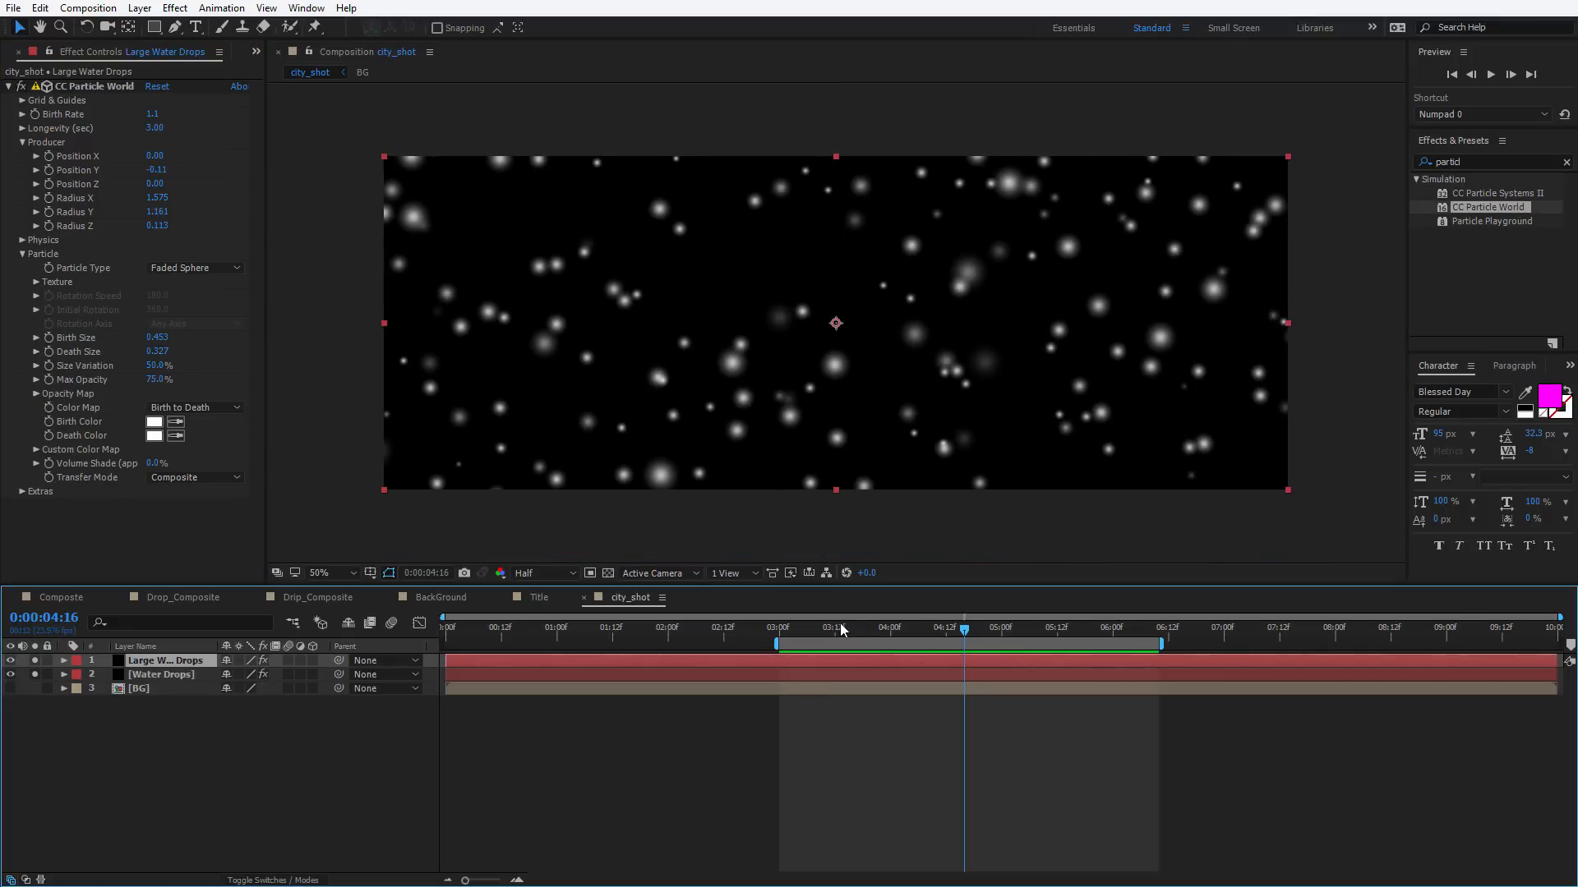
drag(842, 631, 960, 637)
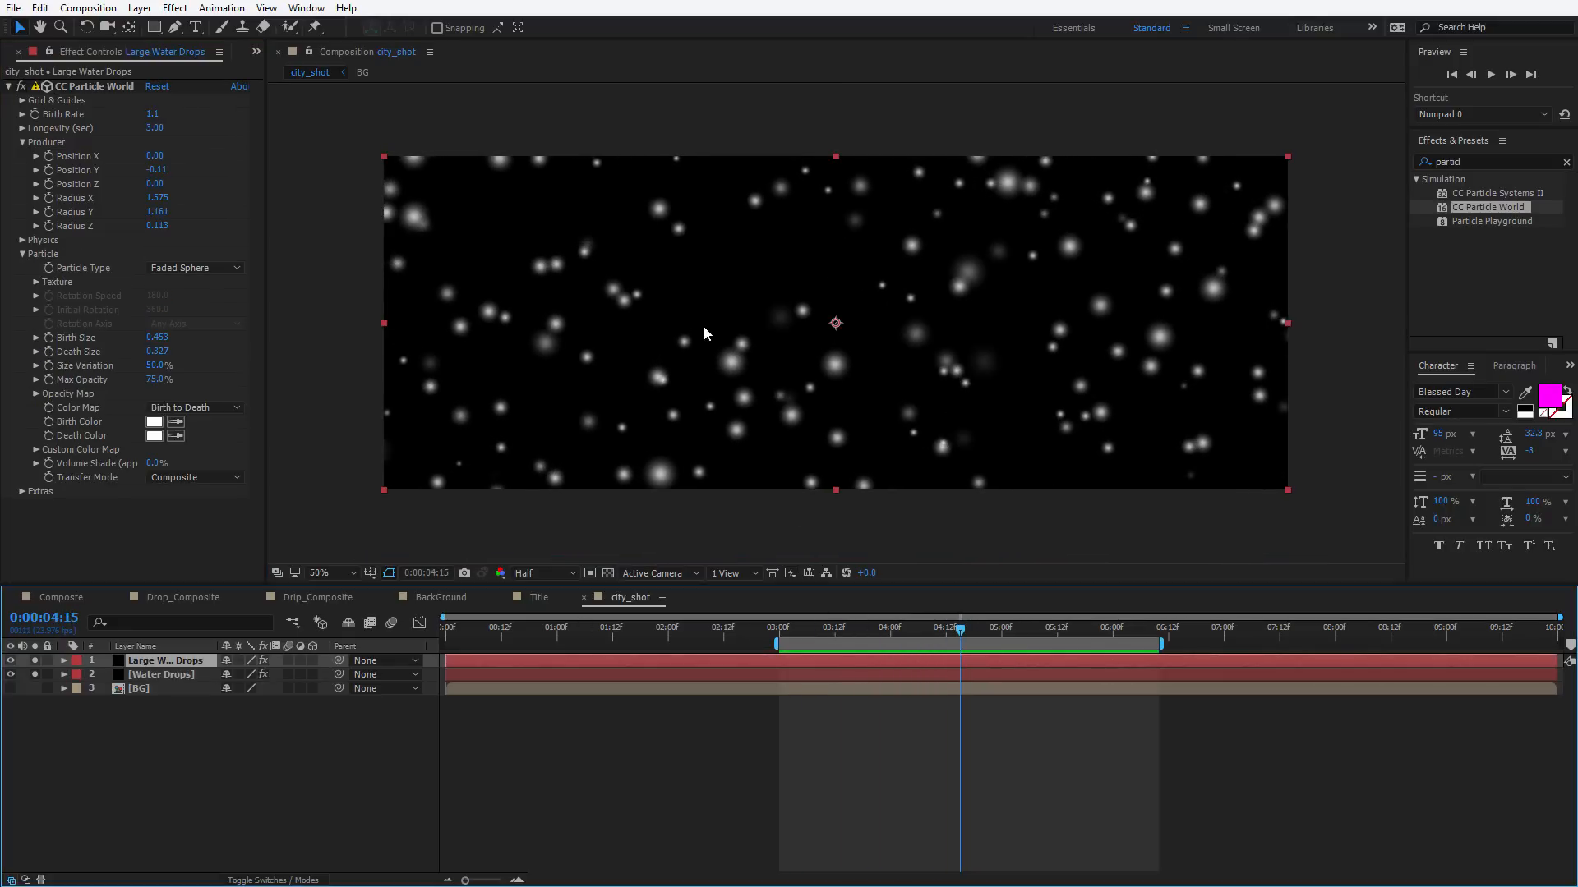
mouse_move(951, 633)
mouse_down()
mouse_move(1074, 638)
mouse_move(950, 637)
mouse_up()
click(830, 668)
key(KP_0)
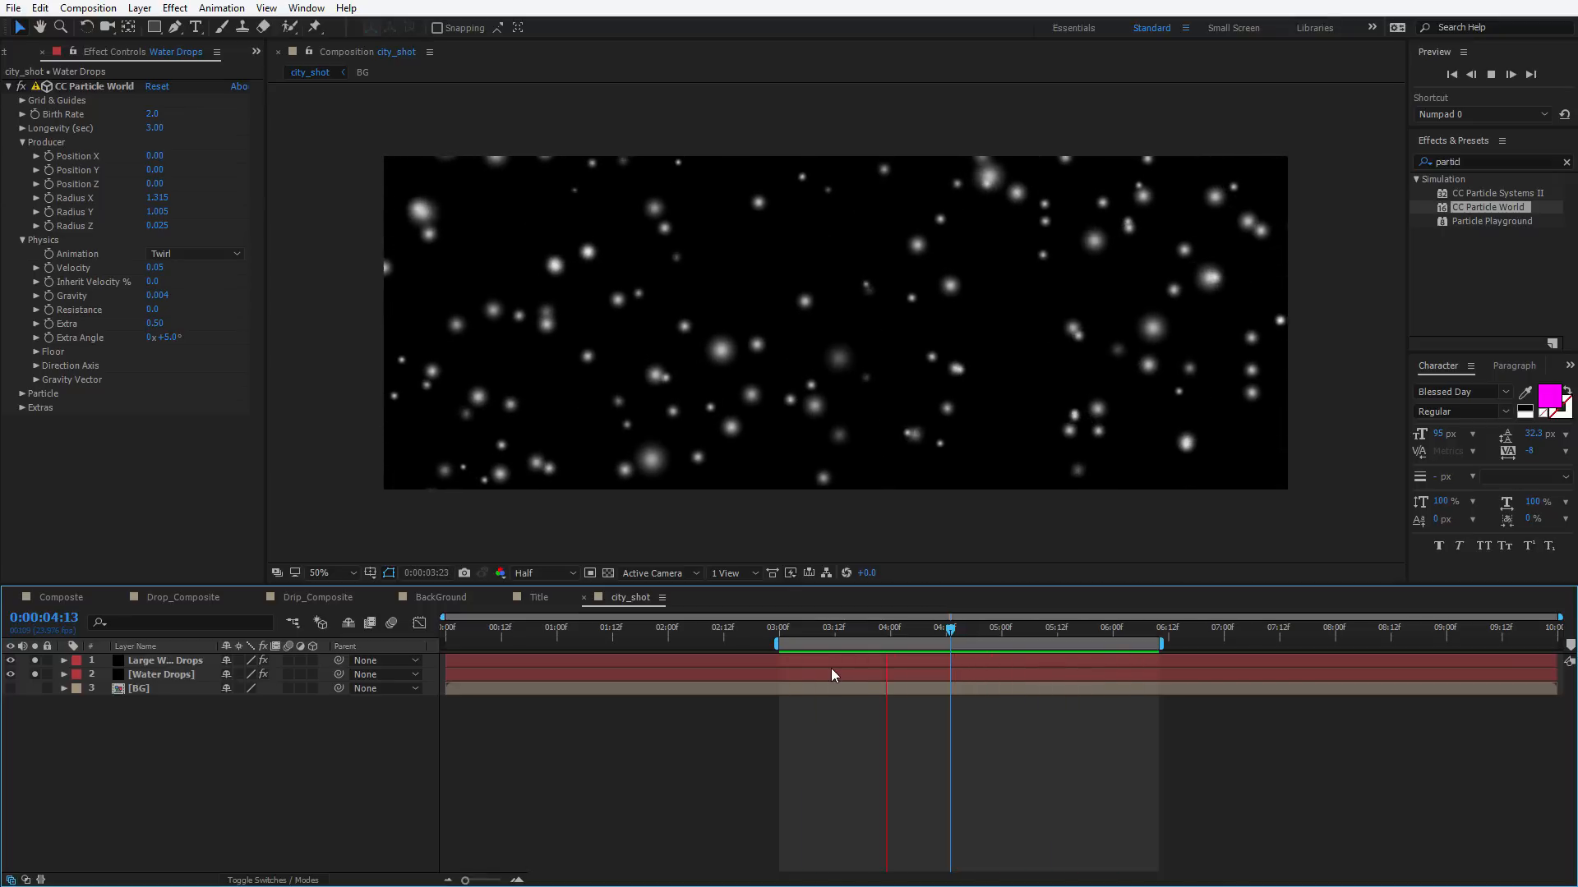
key(KP_0)
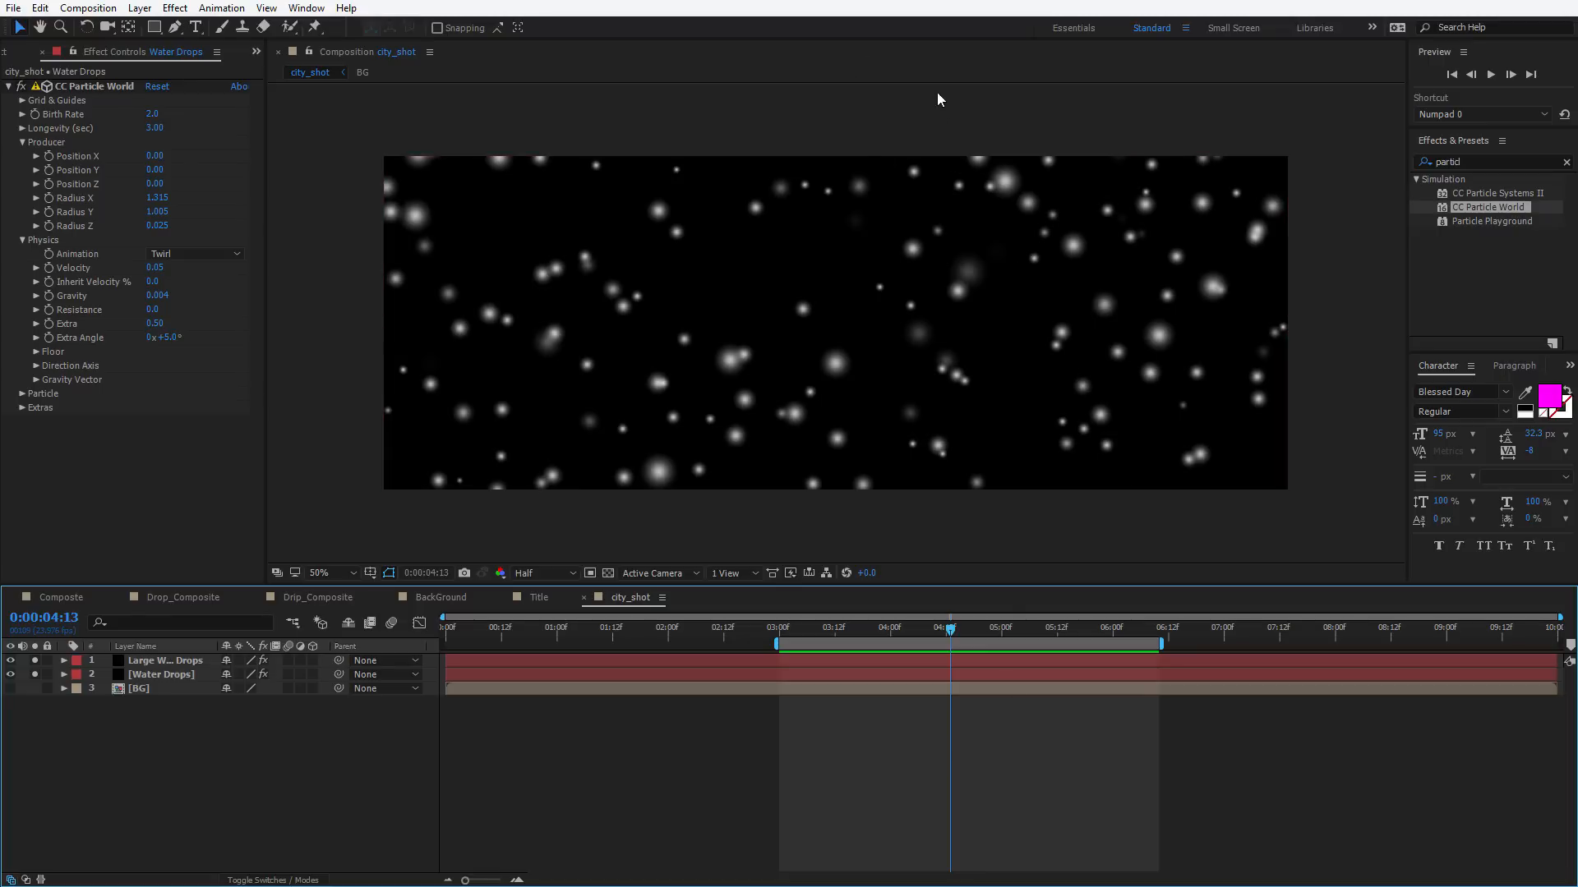
Start a new solid layer in city_shot and set its width to 200 px
click(871, 539)
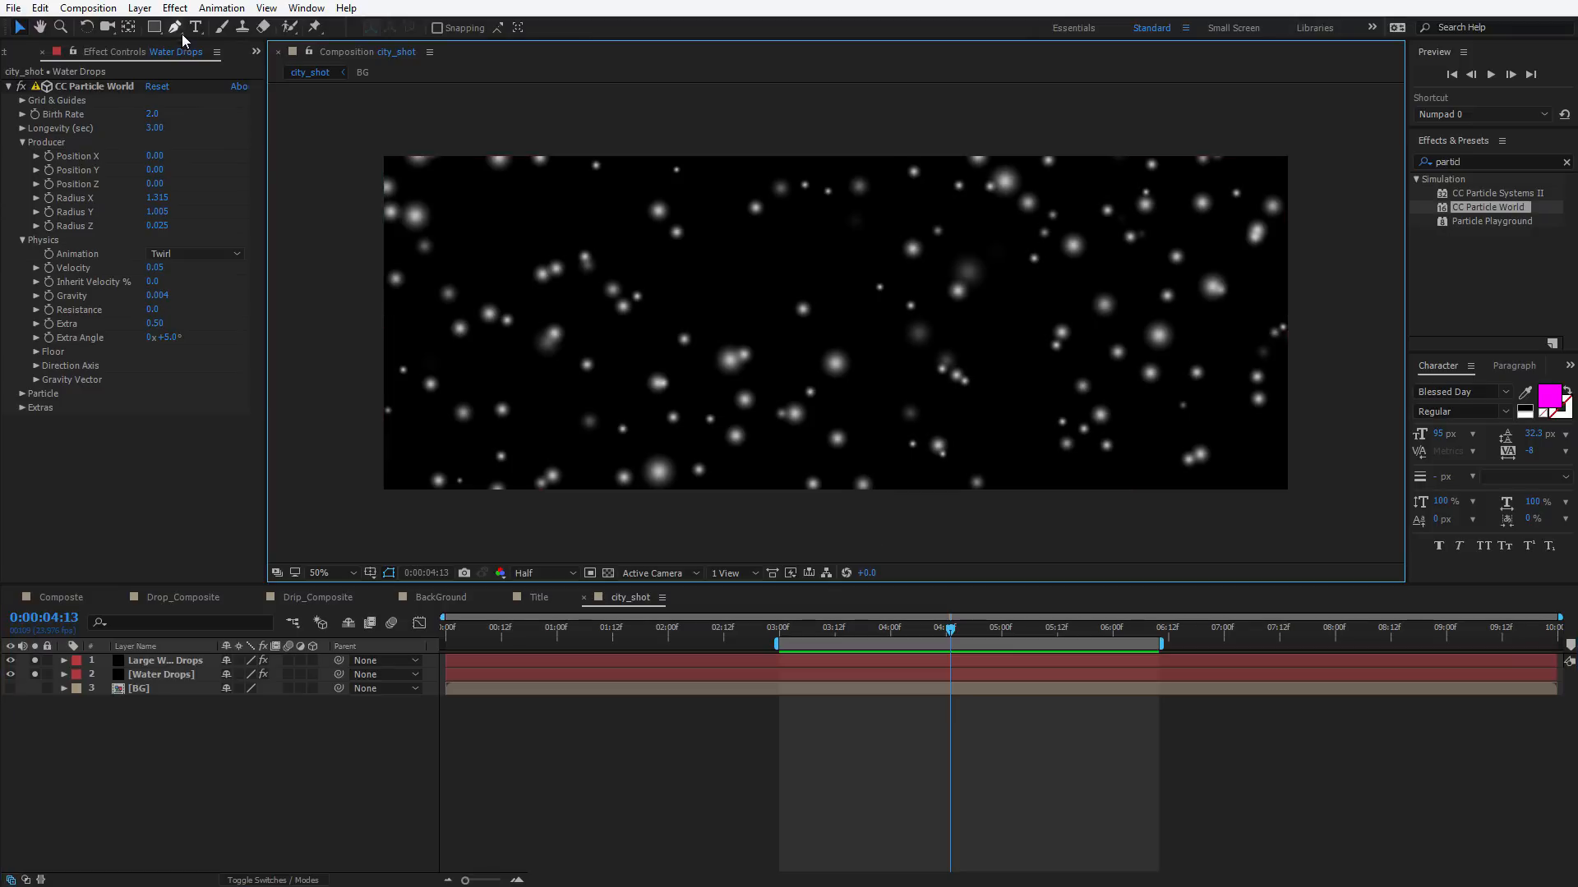
click(139, 7)
mouse_move(246, 26)
click(475, 46)
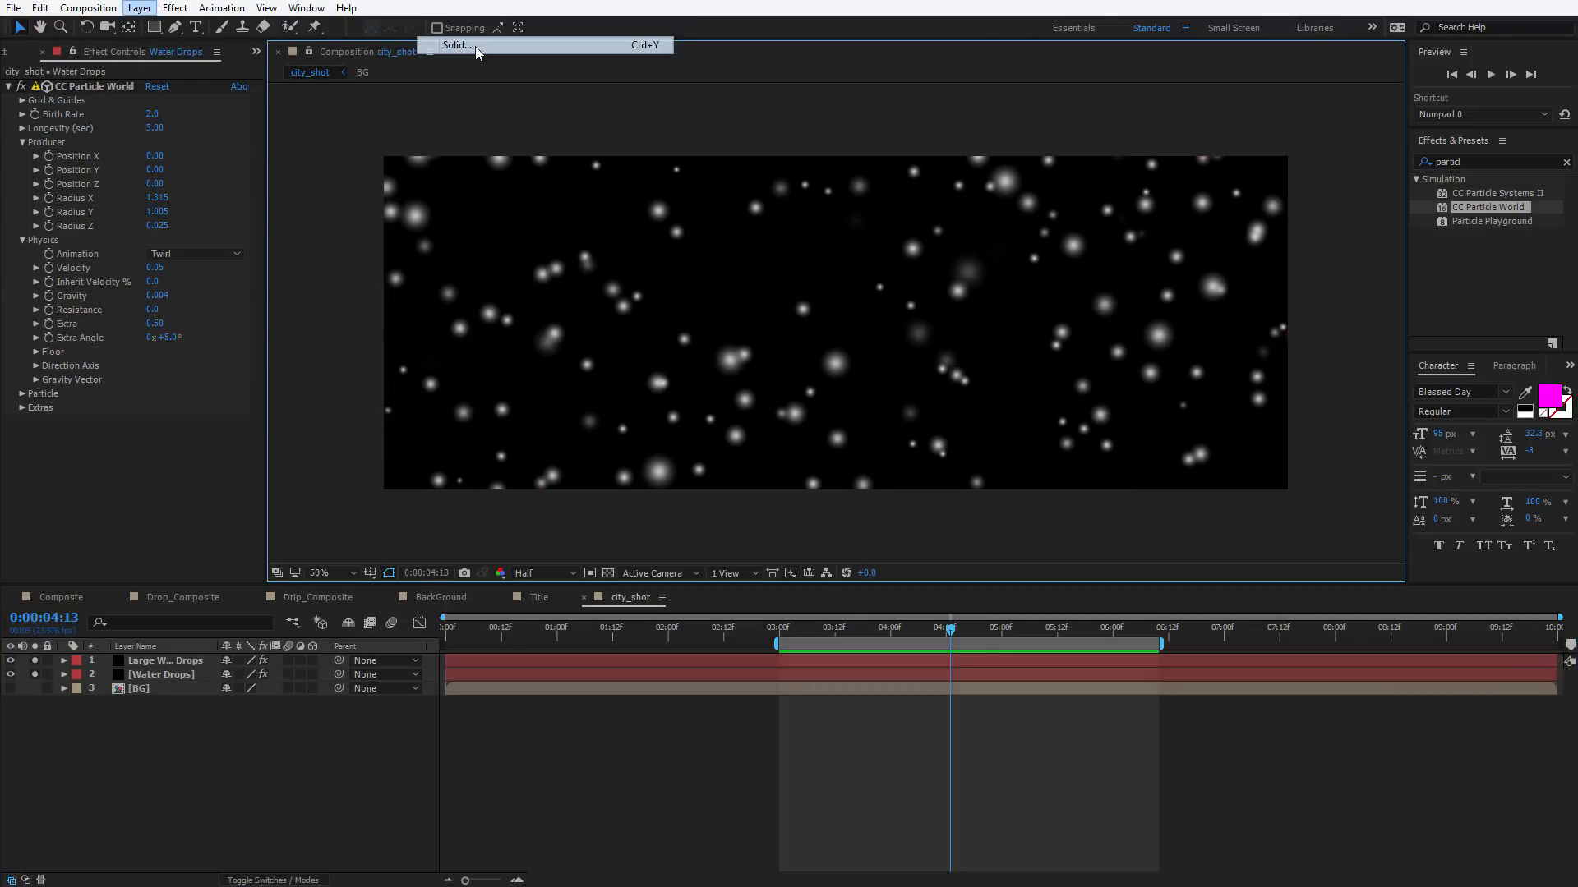
click(725, 361)
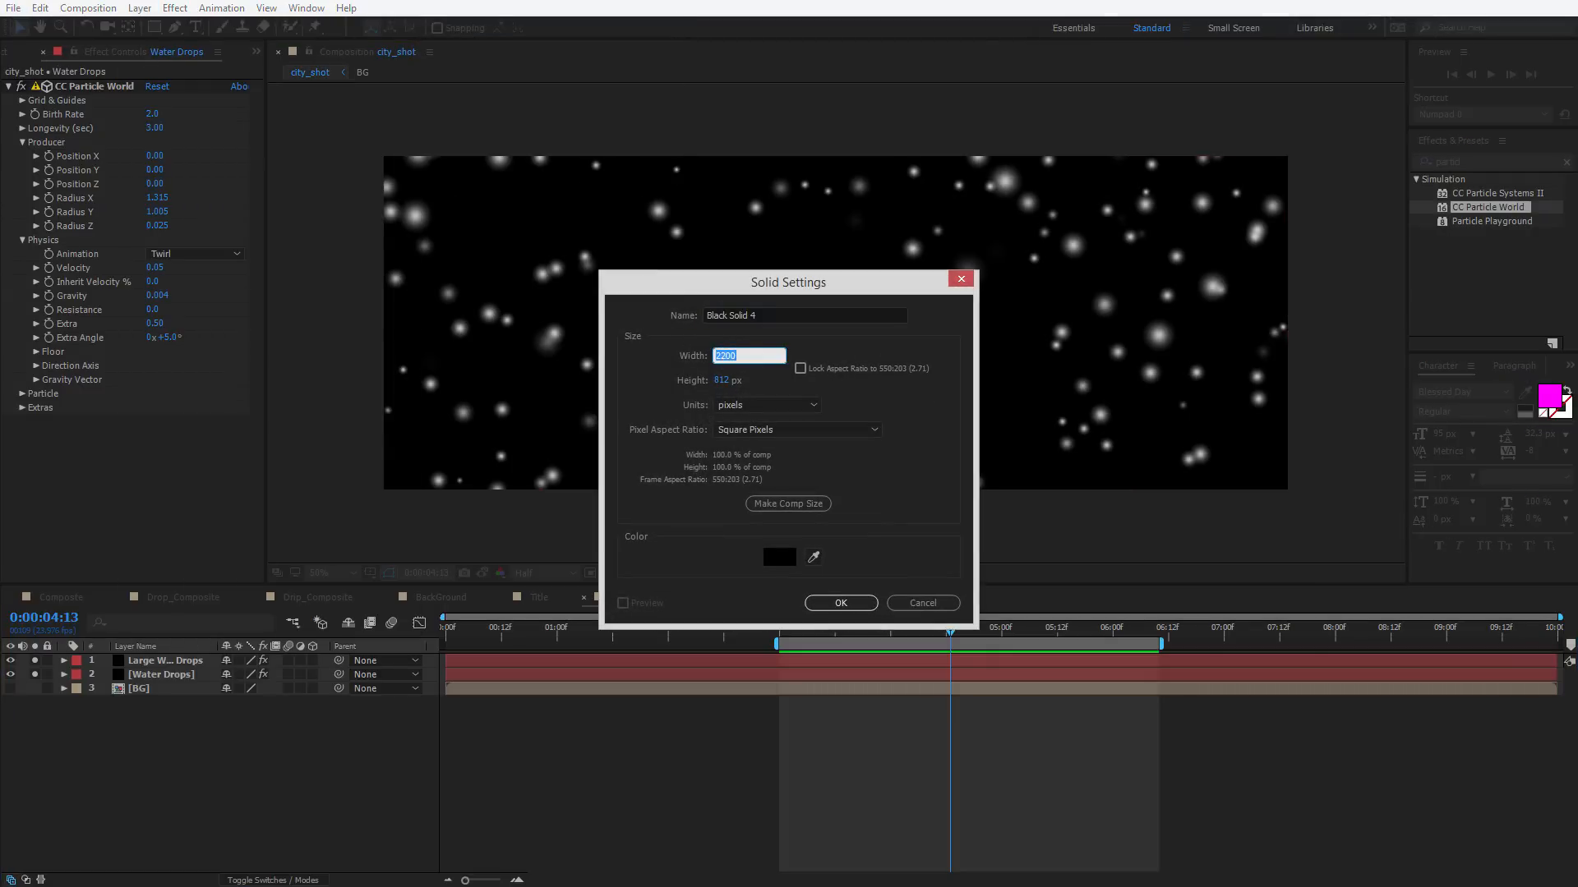
text(200)
click(677, 387)
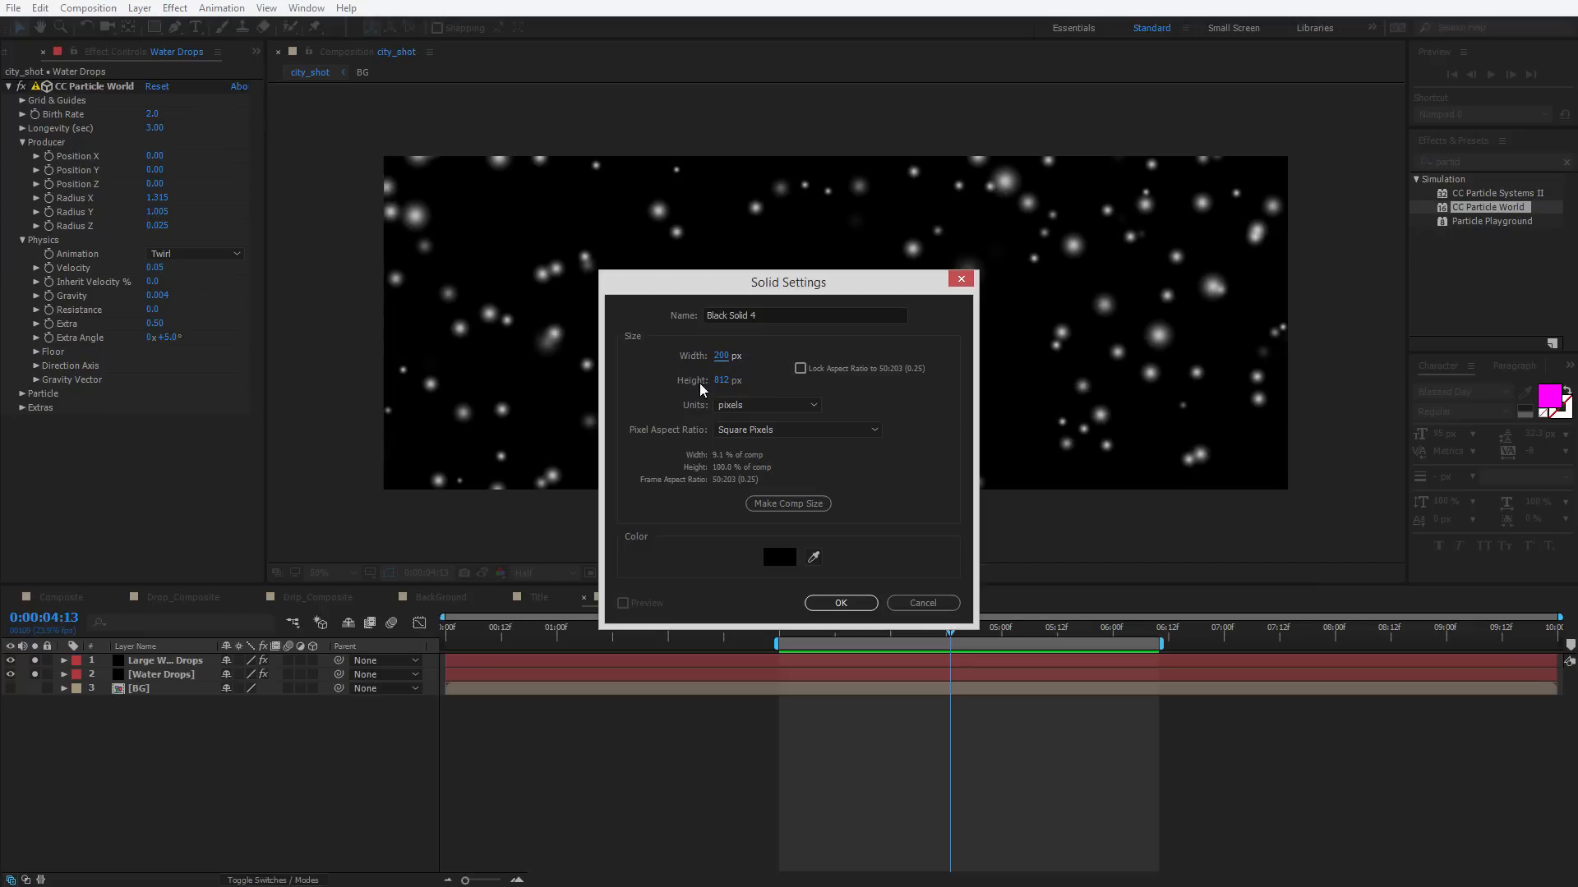
Make the new solid white (FFFFFF) and add it to the composition
click(779, 557)
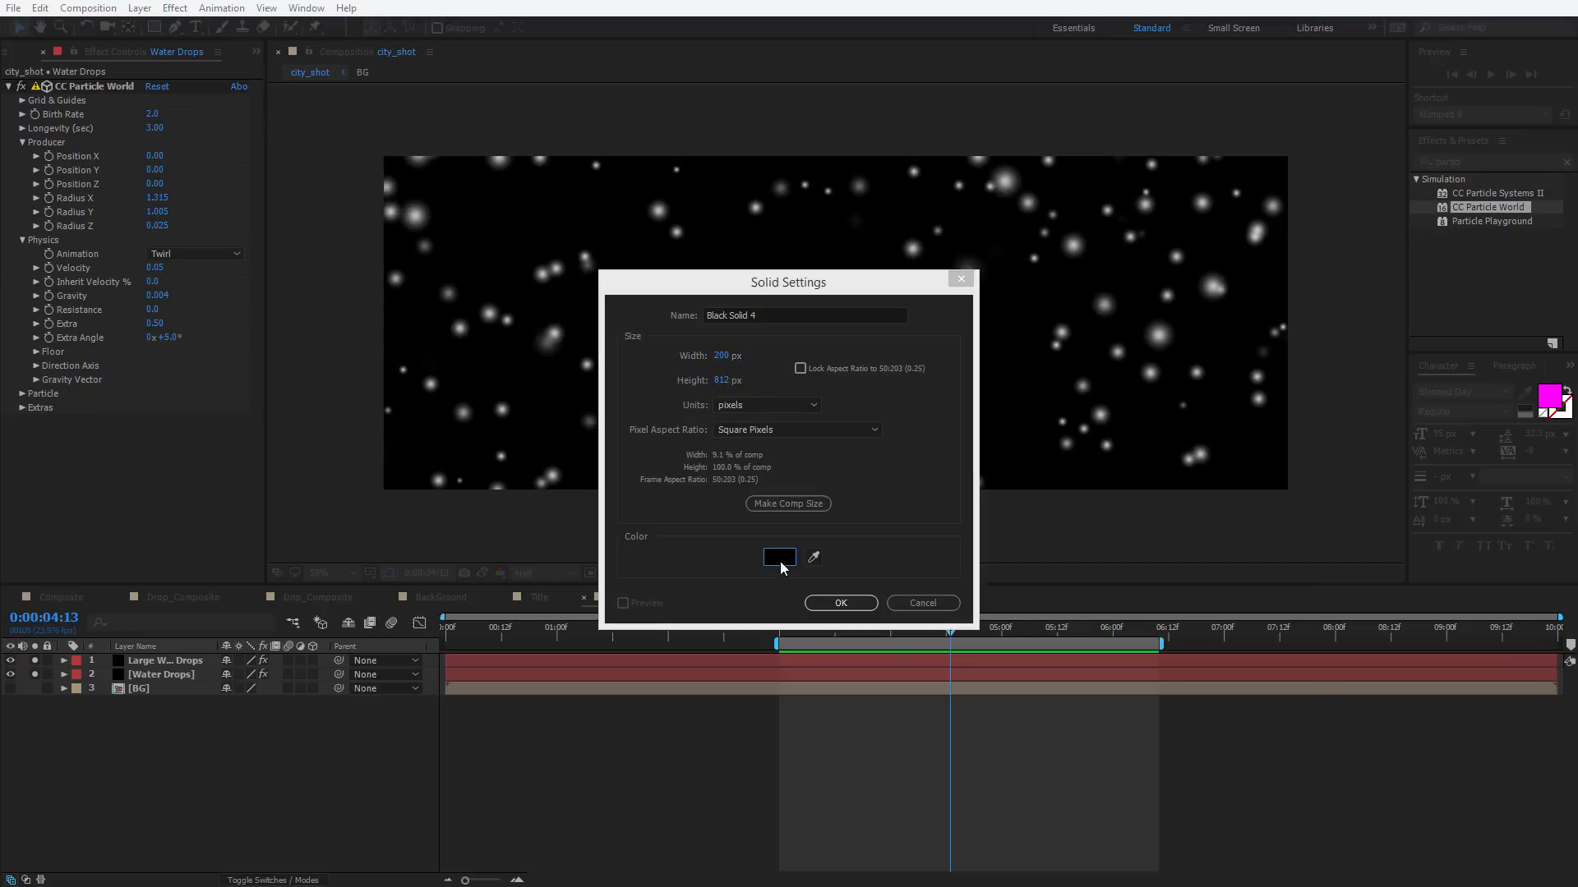
click(934, 623)
click(917, 610)
click(1276, 611)
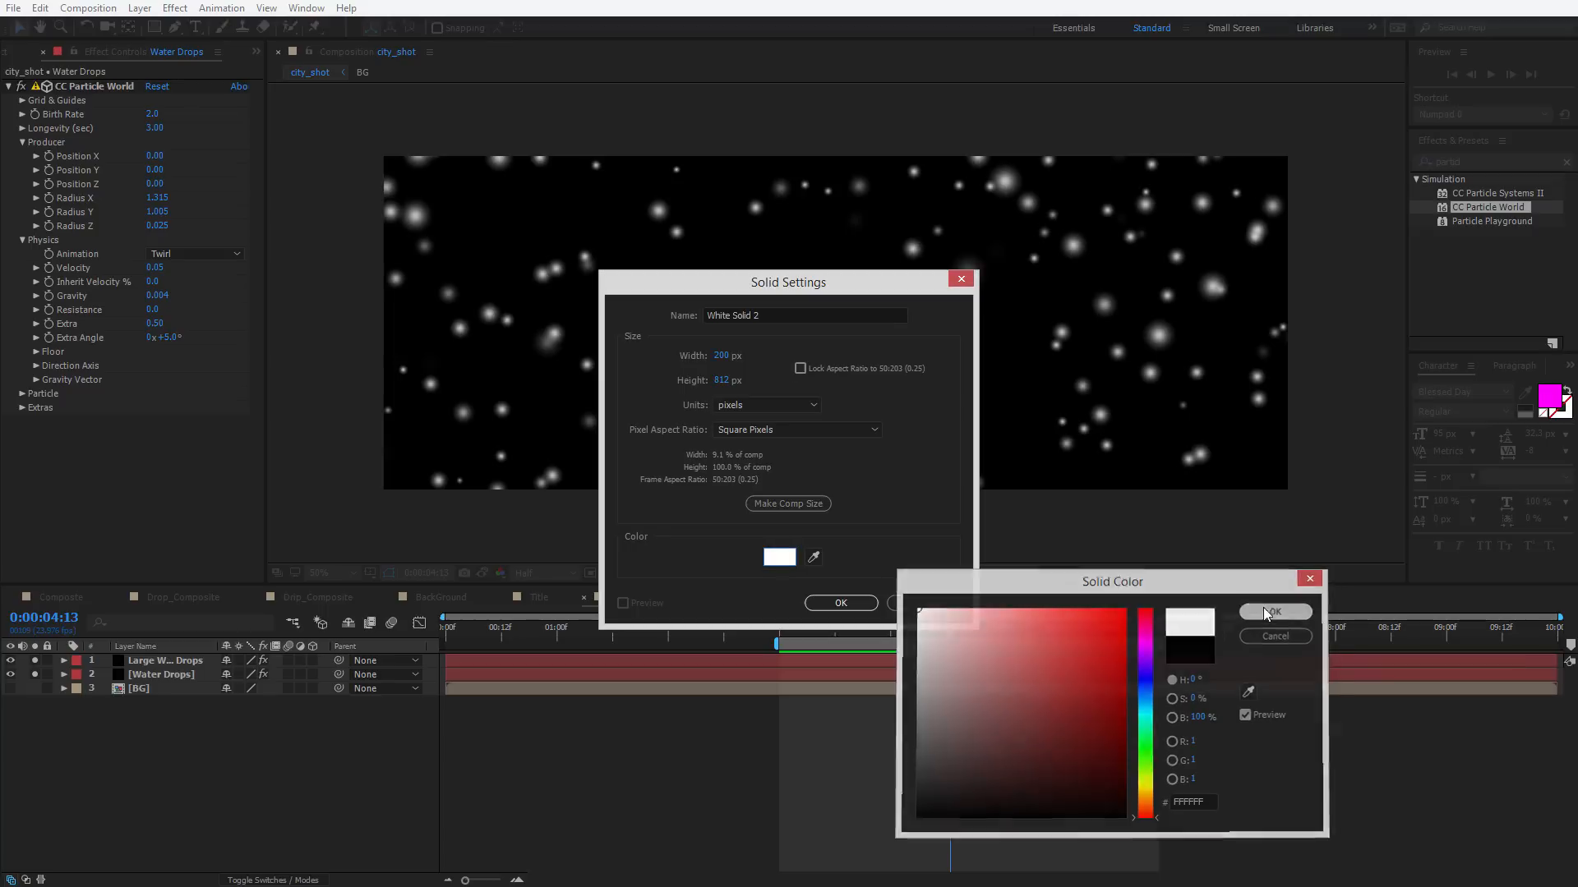
click(847, 604)
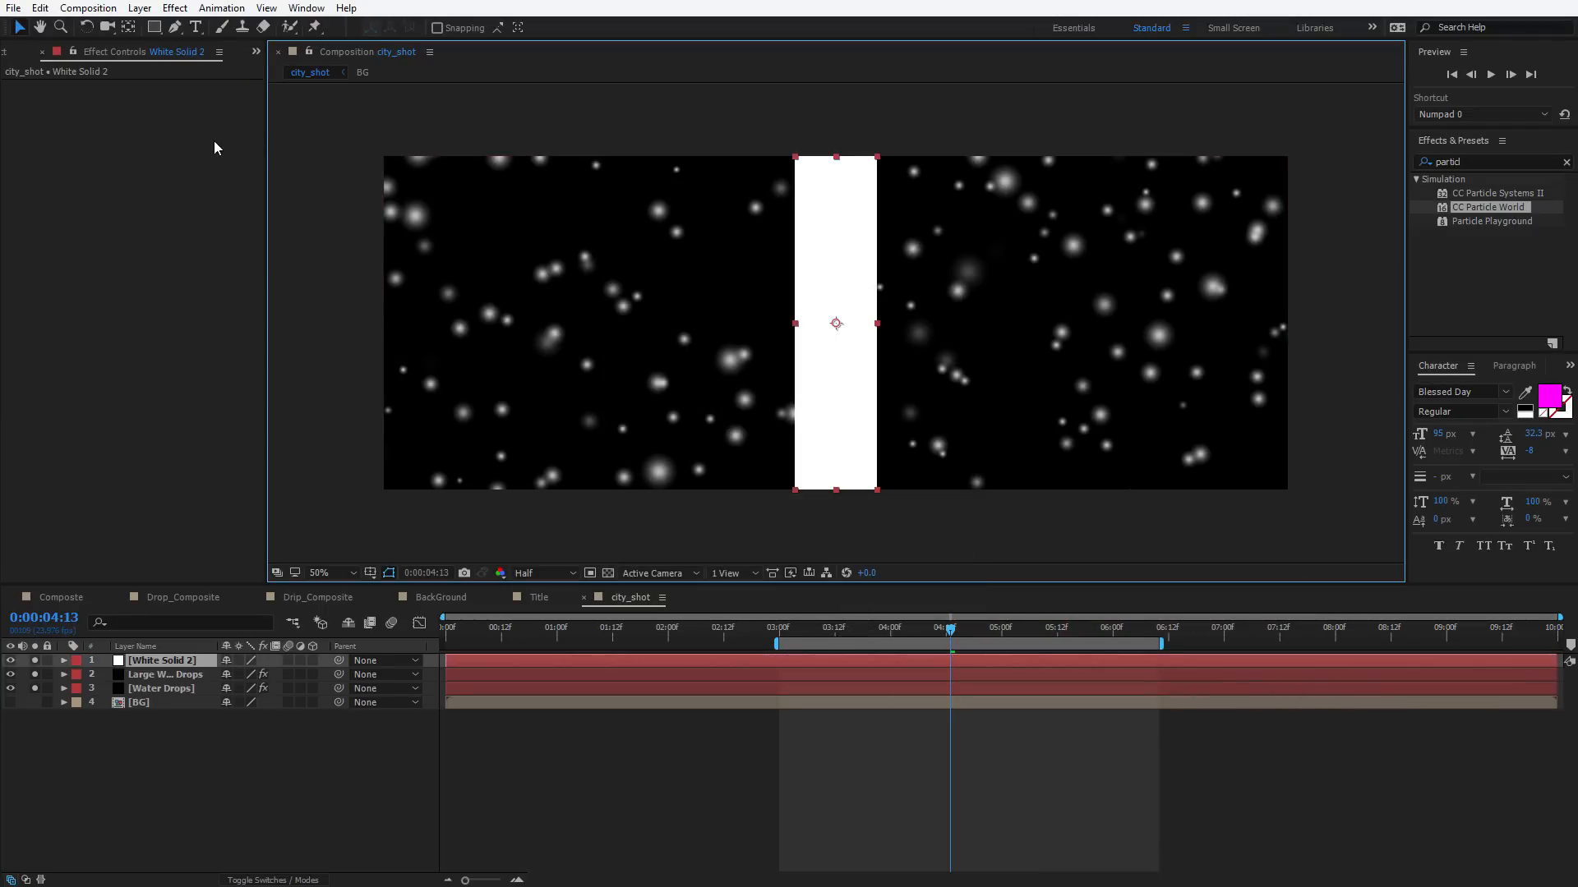
Pre-compose the white solid as Drip_Layer, leaving all attributes in city_shot
click(140, 9)
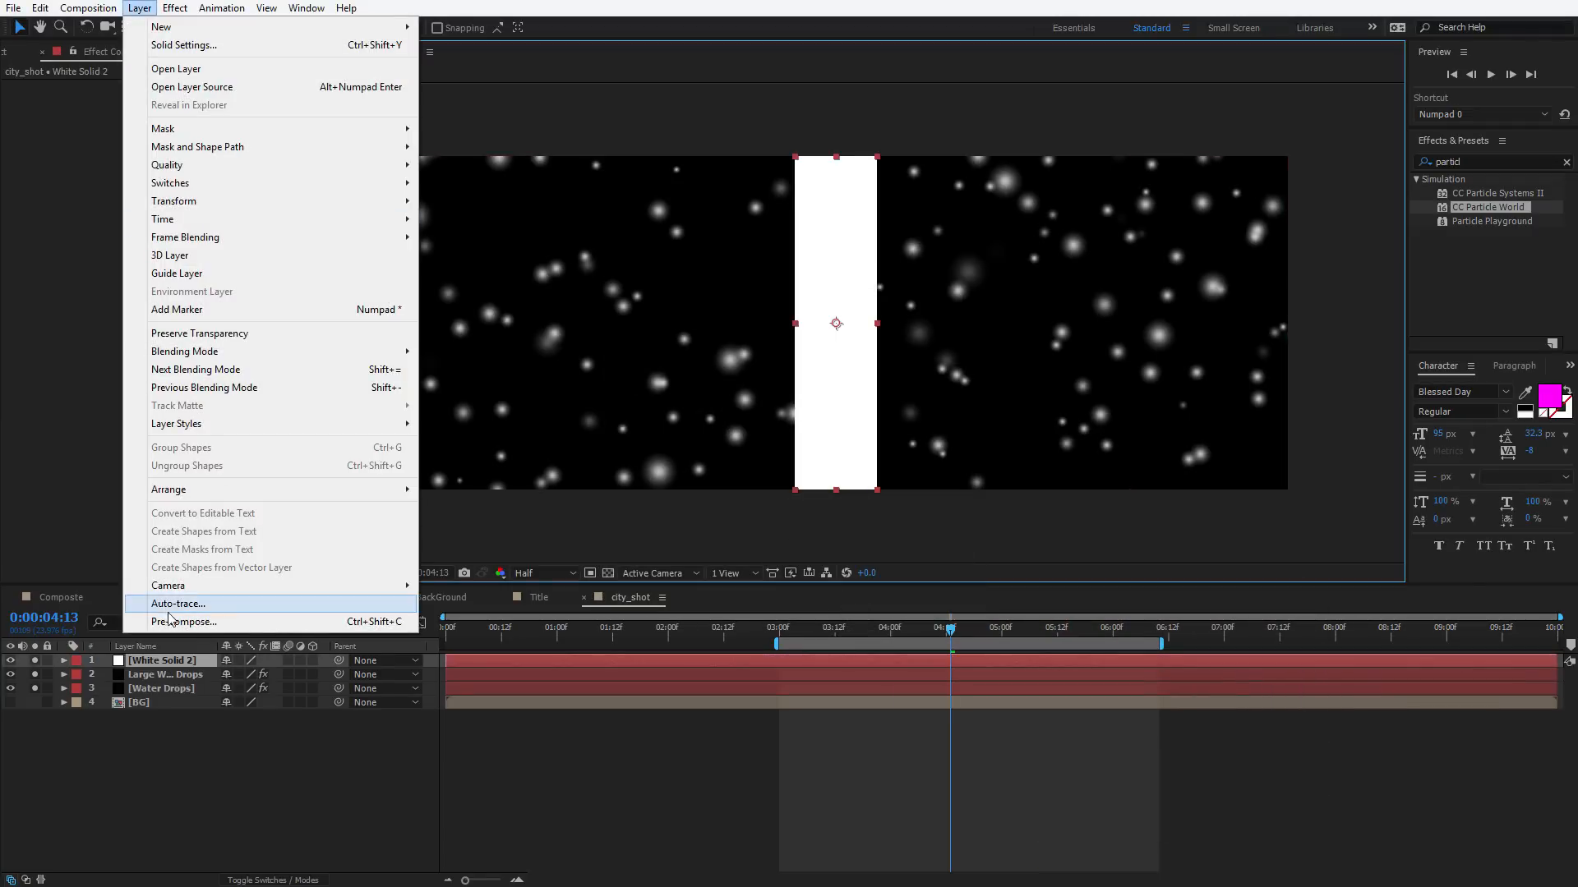
click(193, 627)
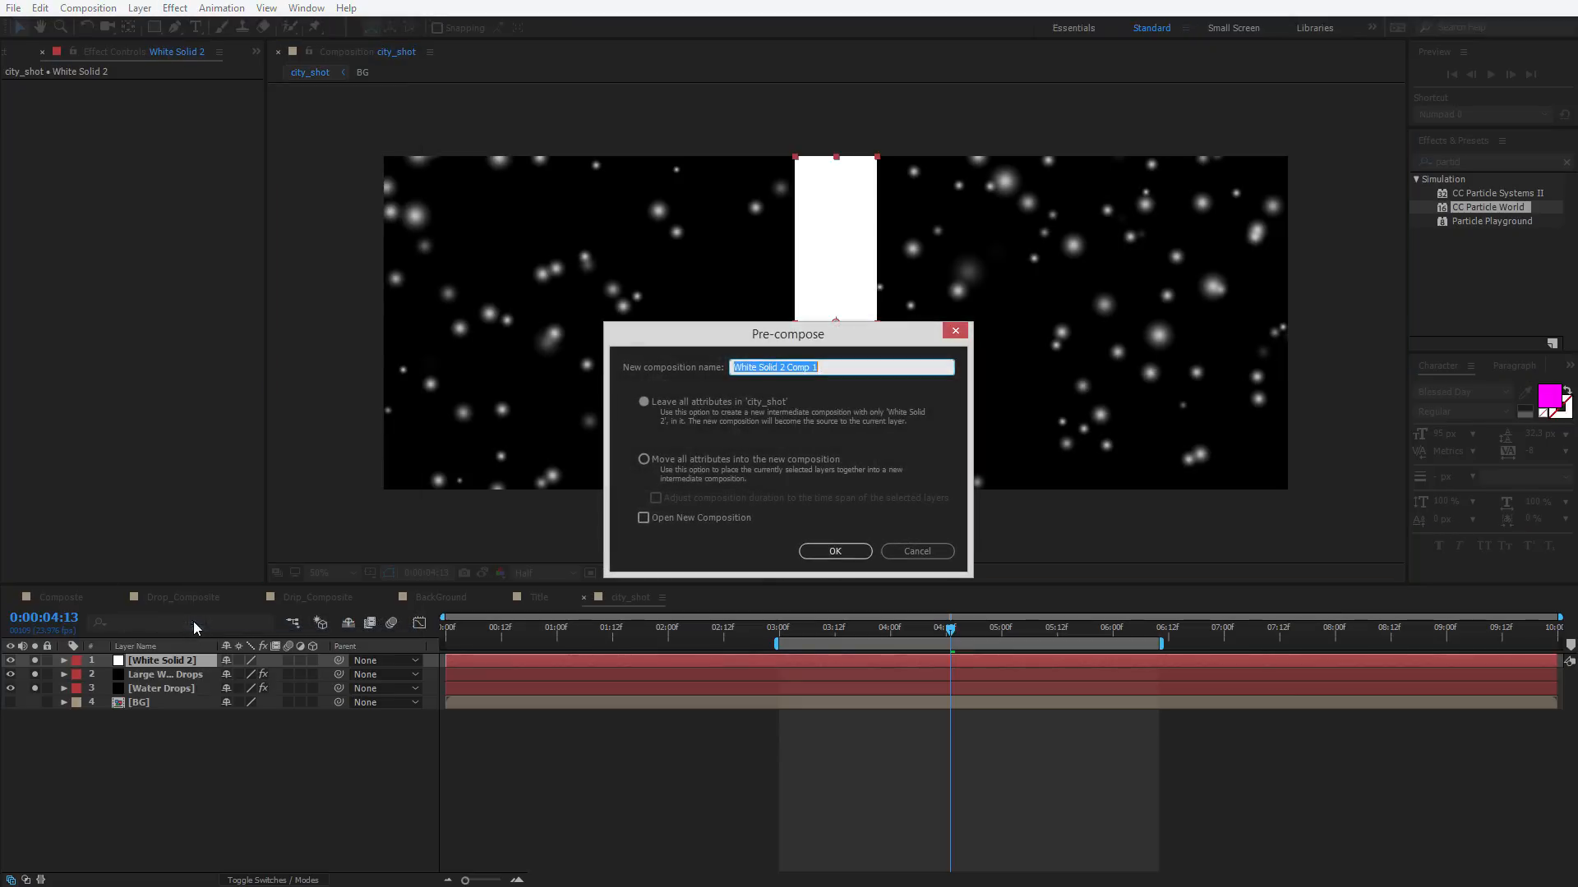
click(647, 406)
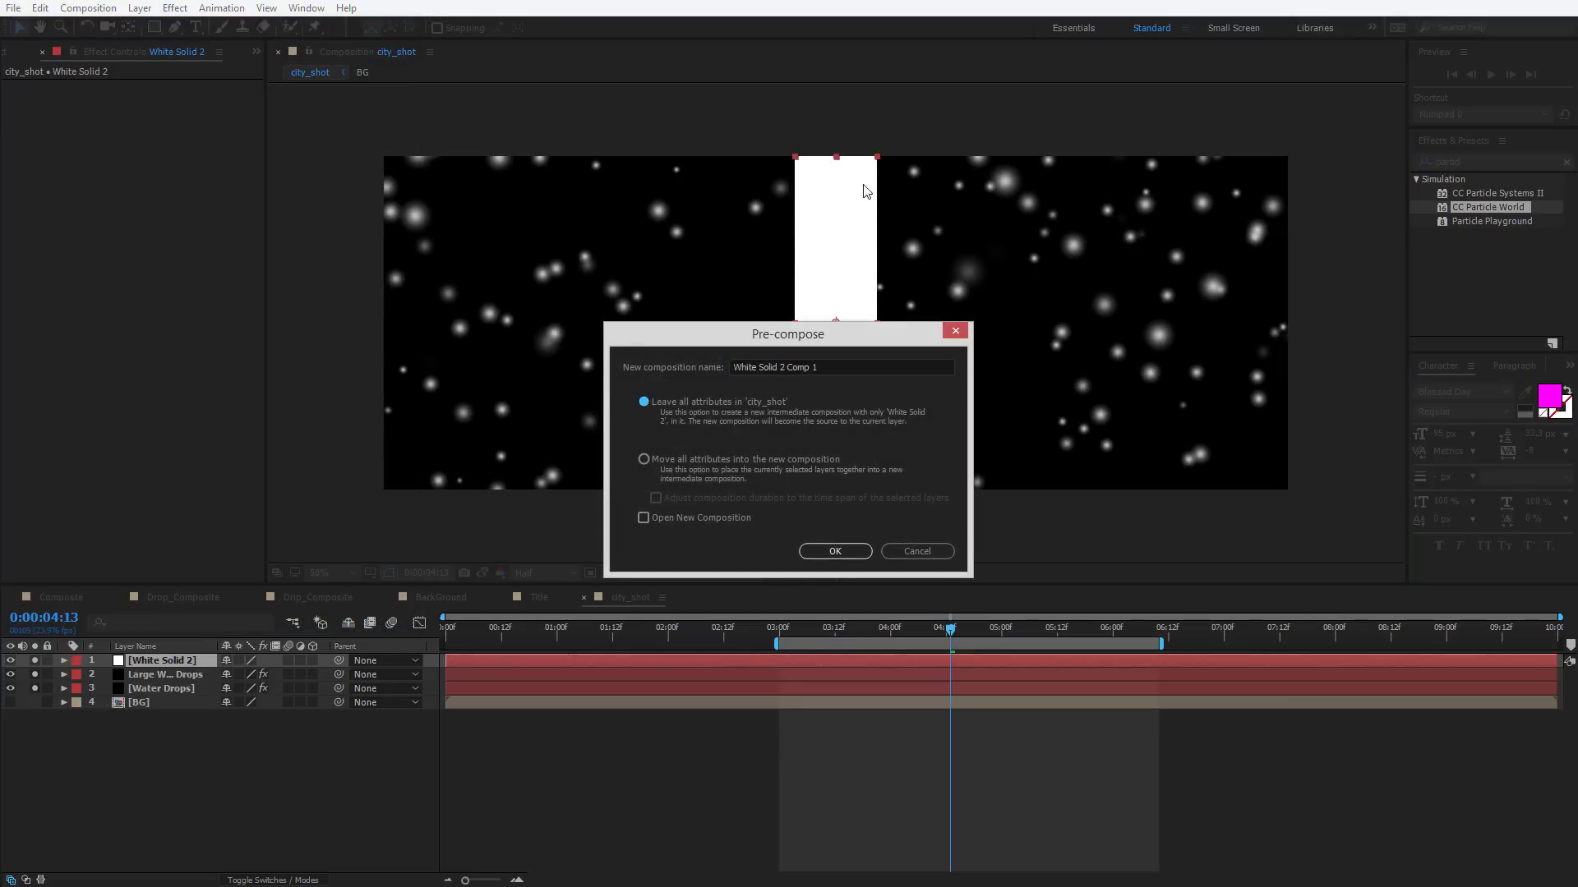
click(827, 367)
text(Drip_Layer)
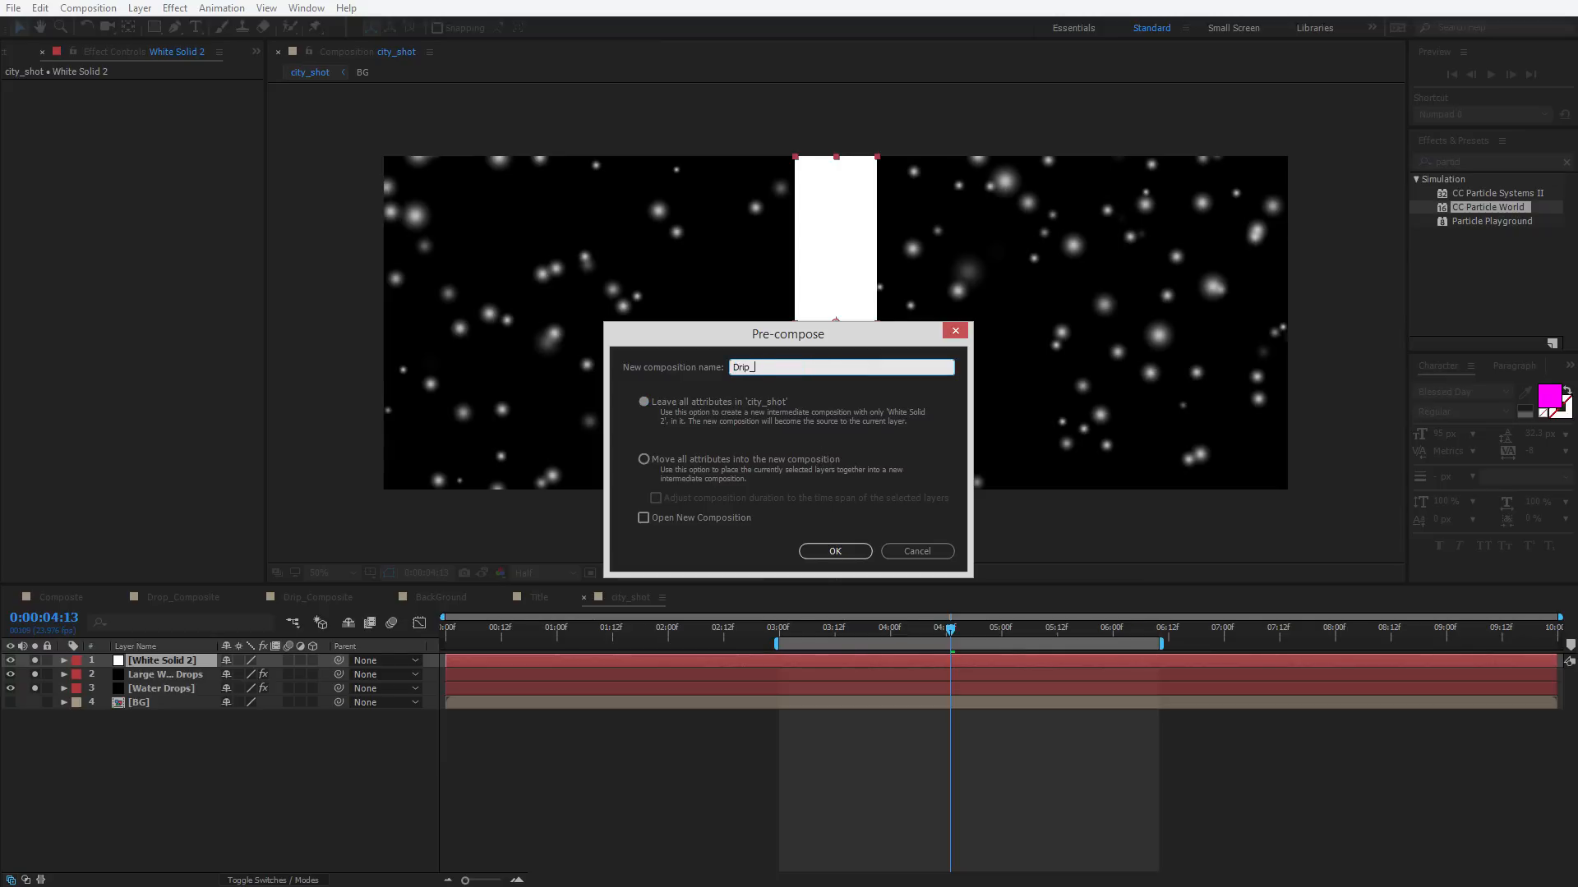
click(835, 551)
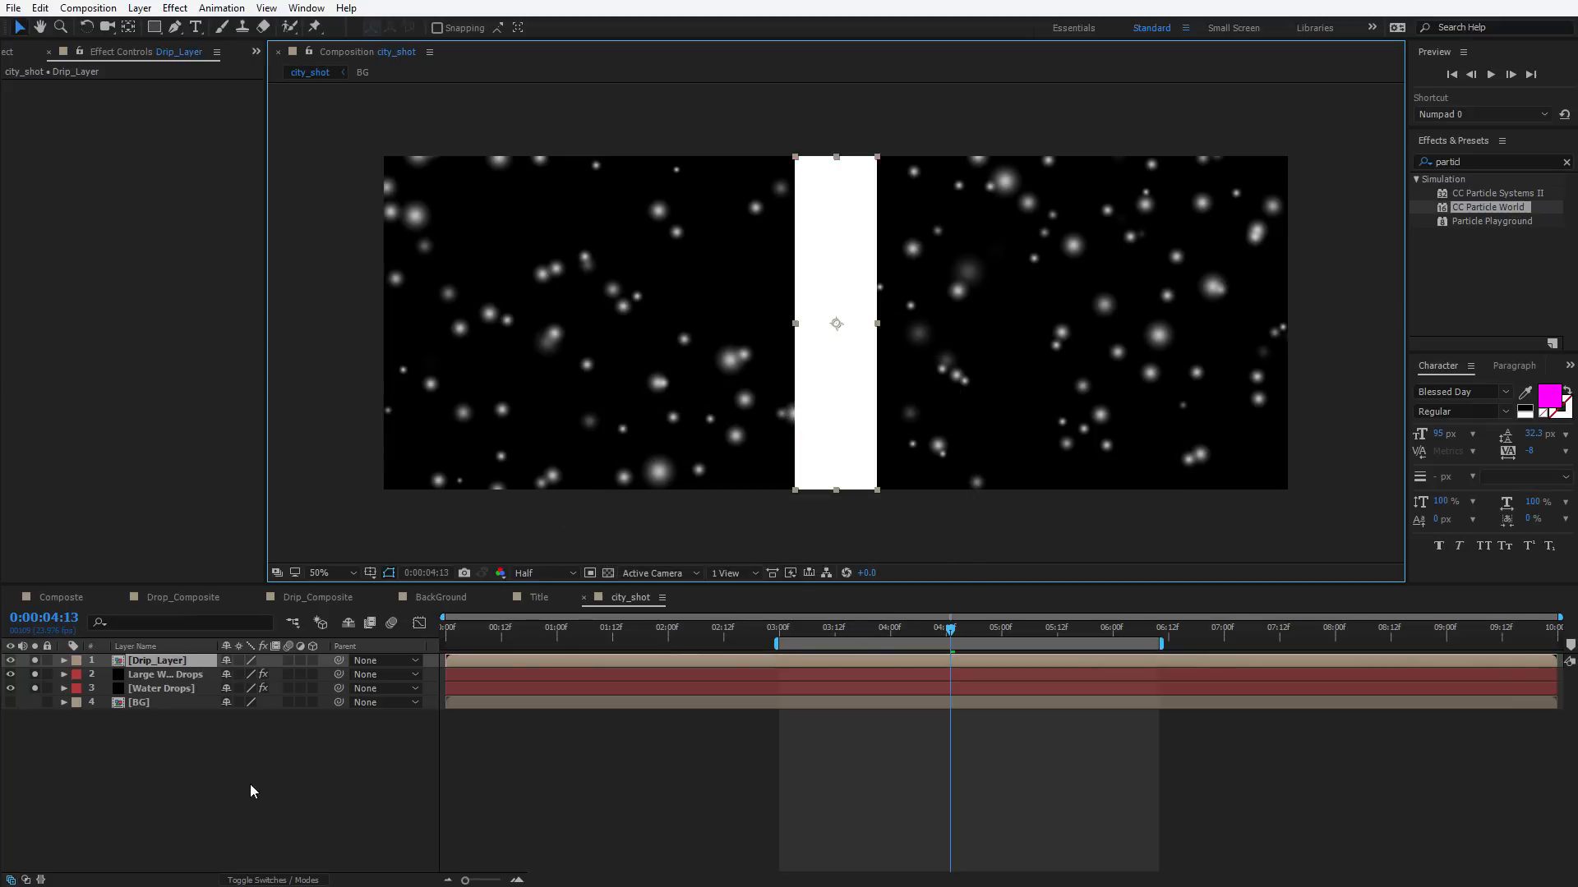
Open the Drip_Layer composition and draw a long, thin rounded-rectangle mask down the center of the white solid
double_click(150, 666)
click(816, 237)
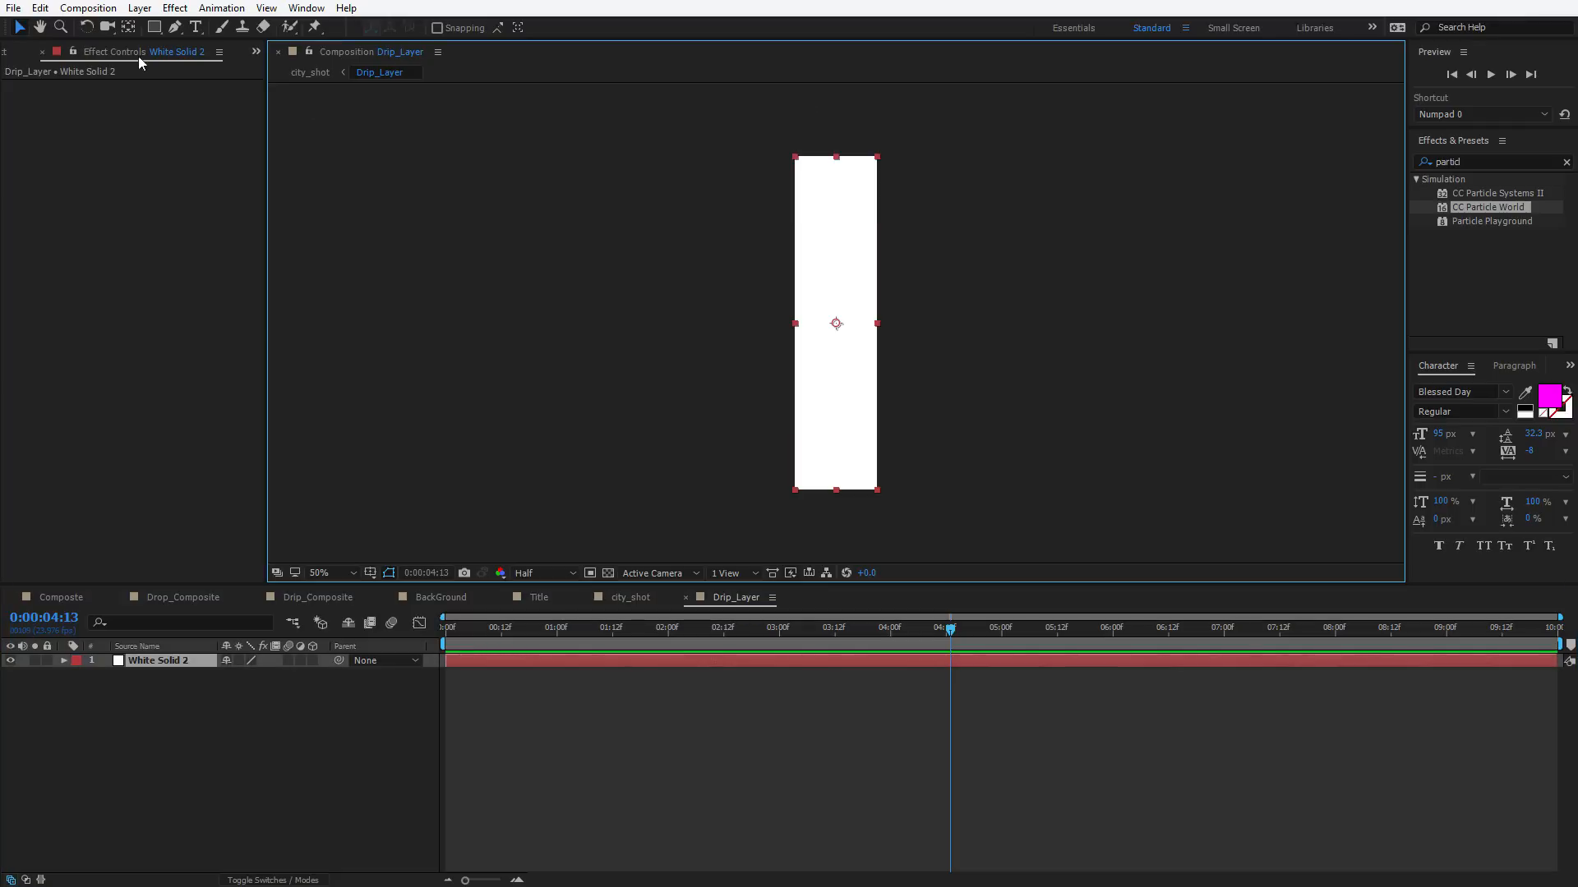
drag(153, 29, 229, 48)
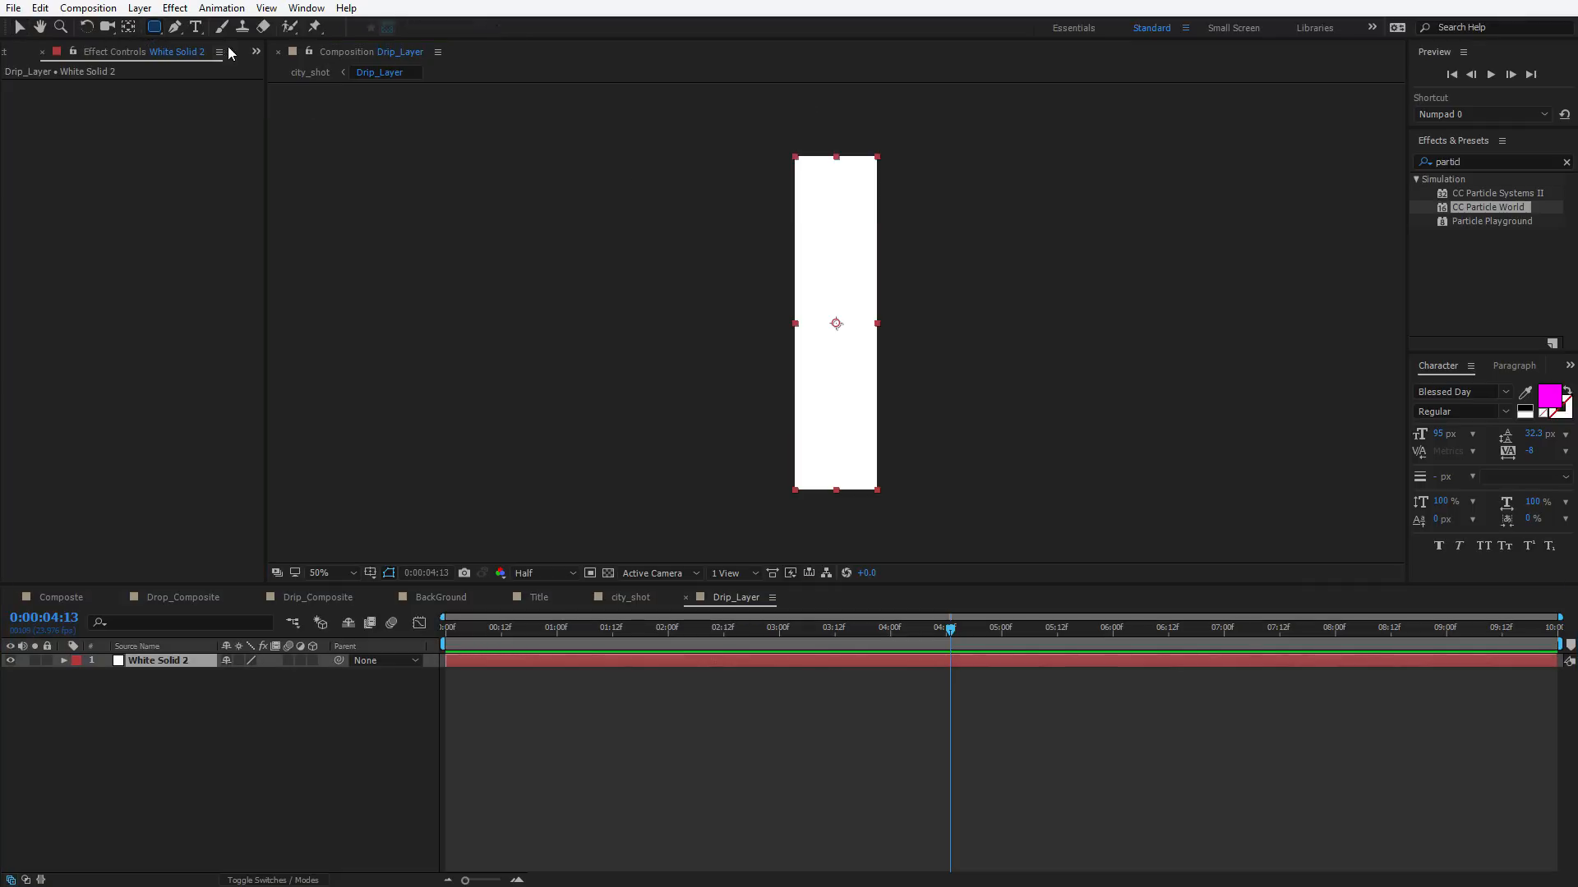
drag(834, 166, 839, 477)
click(953, 721)
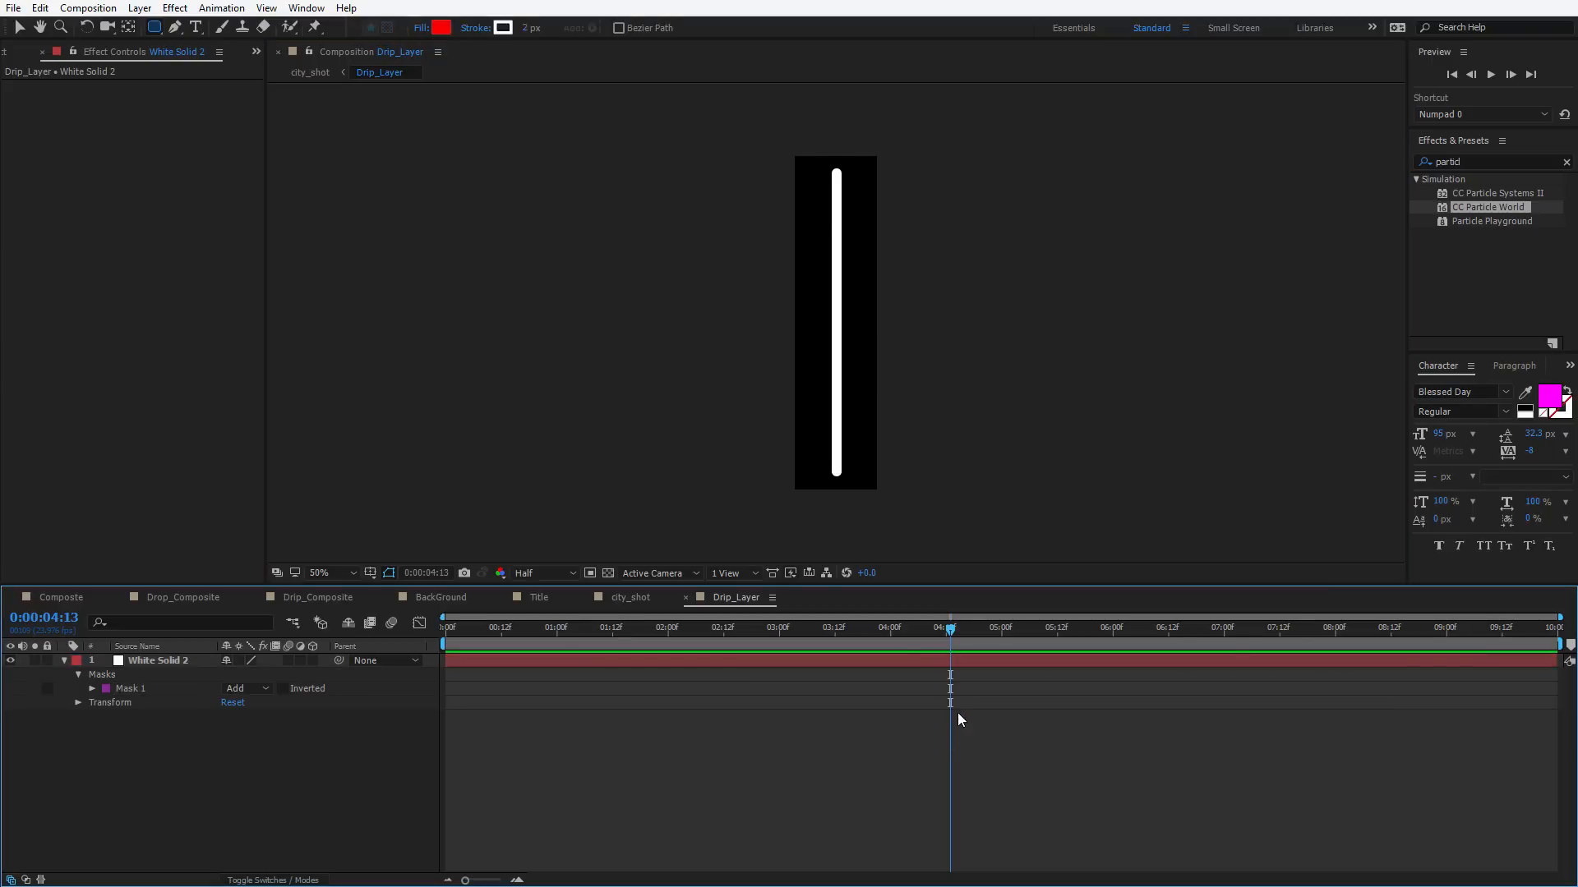
Draw an elliptical mask on the white solid around the lower end of the vertical strip
click(899, 656)
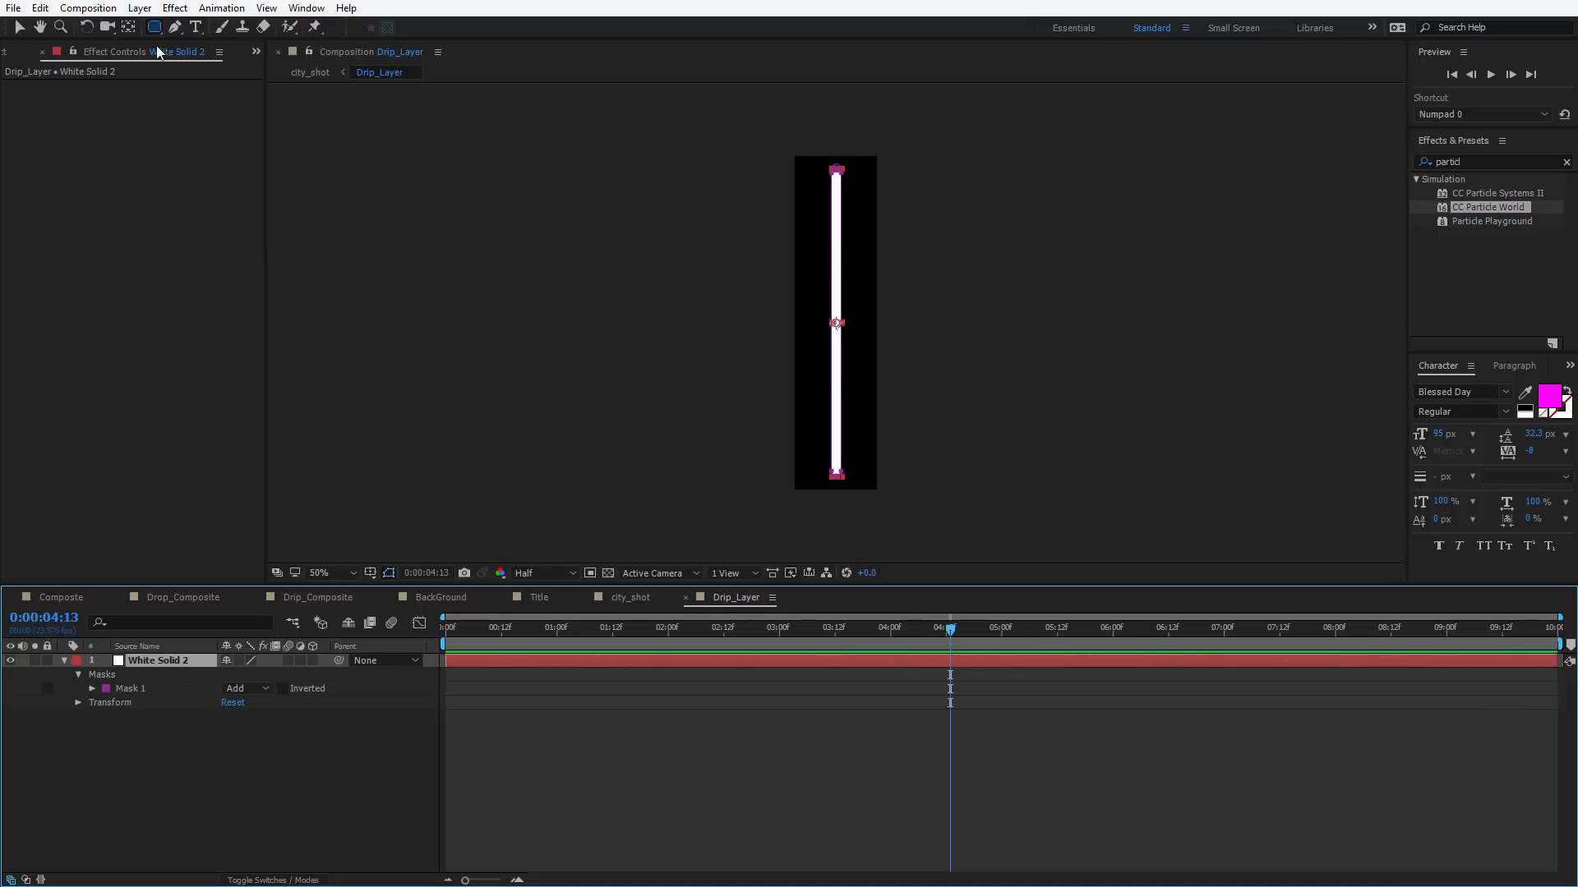
drag(155, 30, 205, 64)
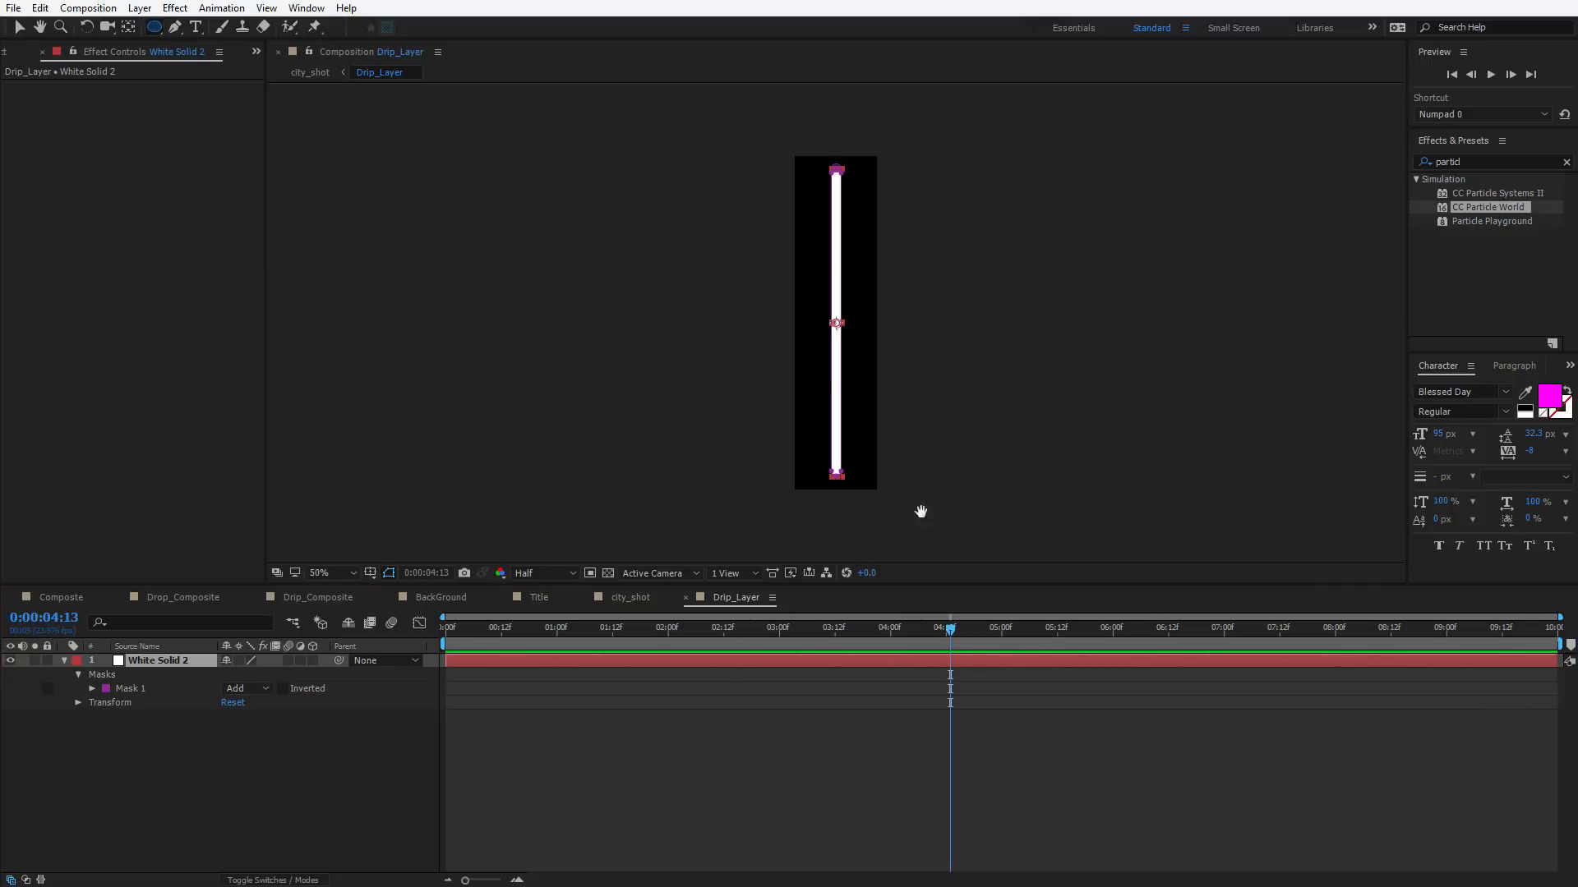
scroll(847, 372, up, 2)
scroll(782, 348, up, 2)
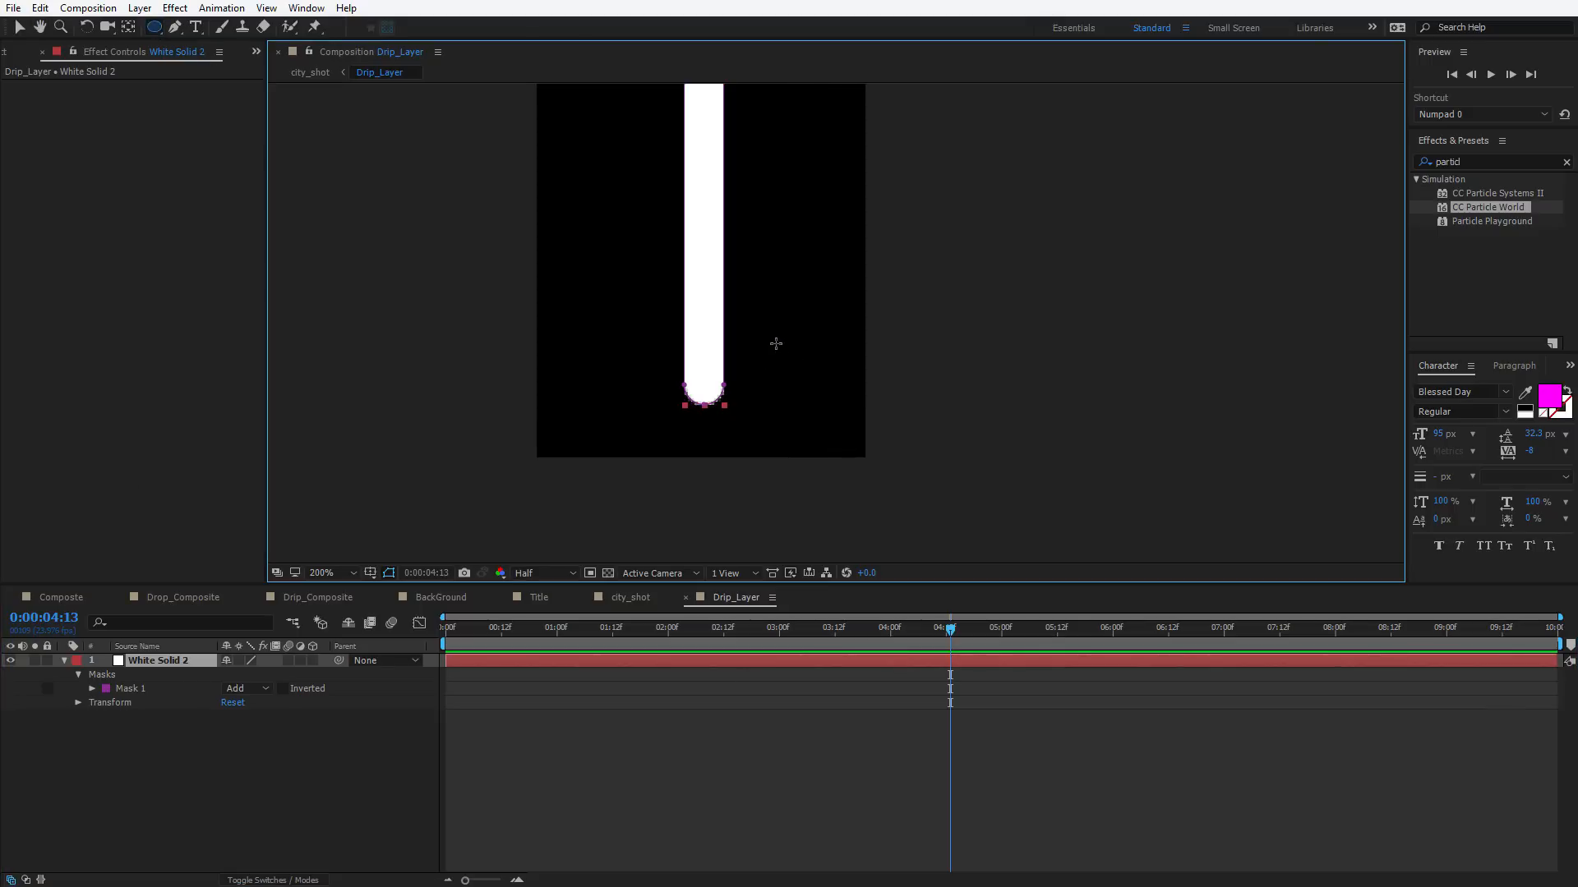
drag(702, 369, 731, 423)
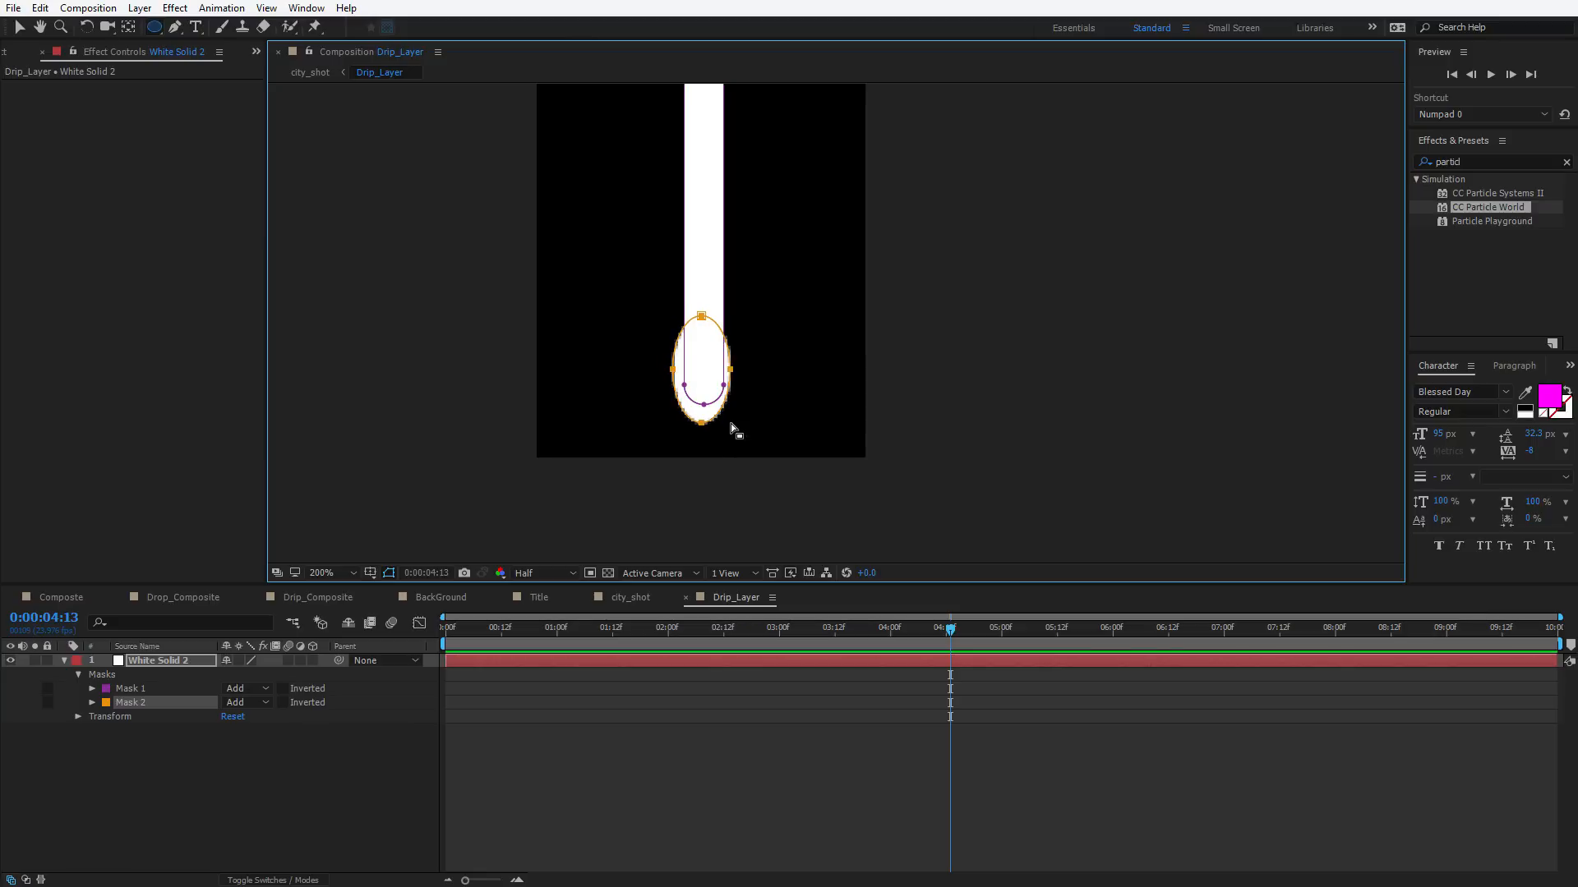
Scale the elliptical mask down slightly around its center
key(v)
double_click(704, 323)
drag(714, 370, 731, 316)
click(880, 805)
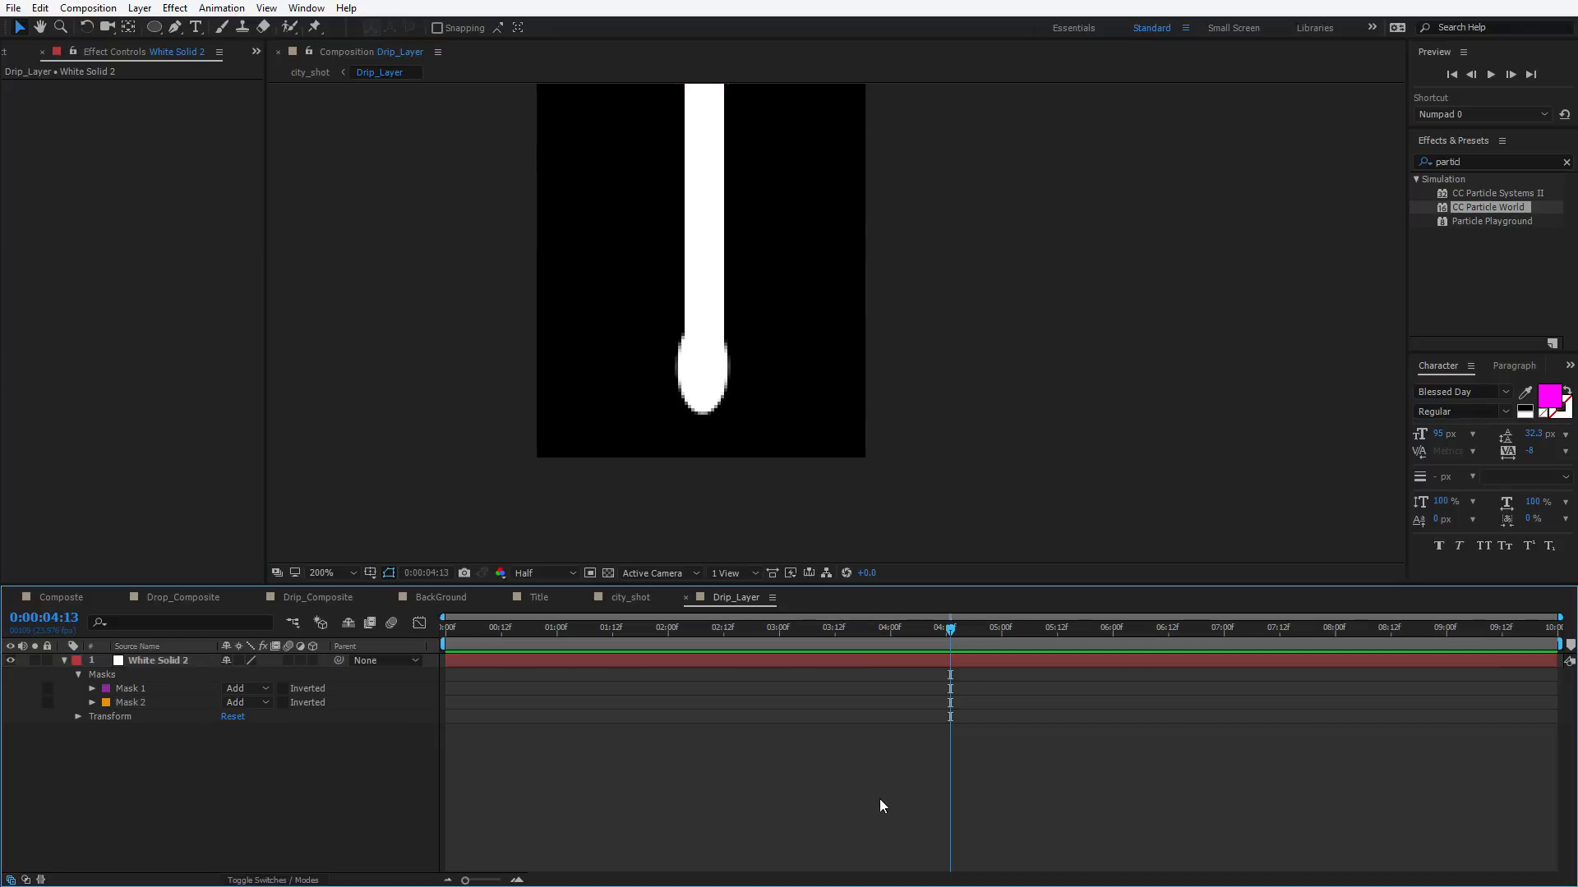
Enlarge the elliptical drip-head mask slightly around its center and nudge it right to center it on the strip
double_click(715, 417)
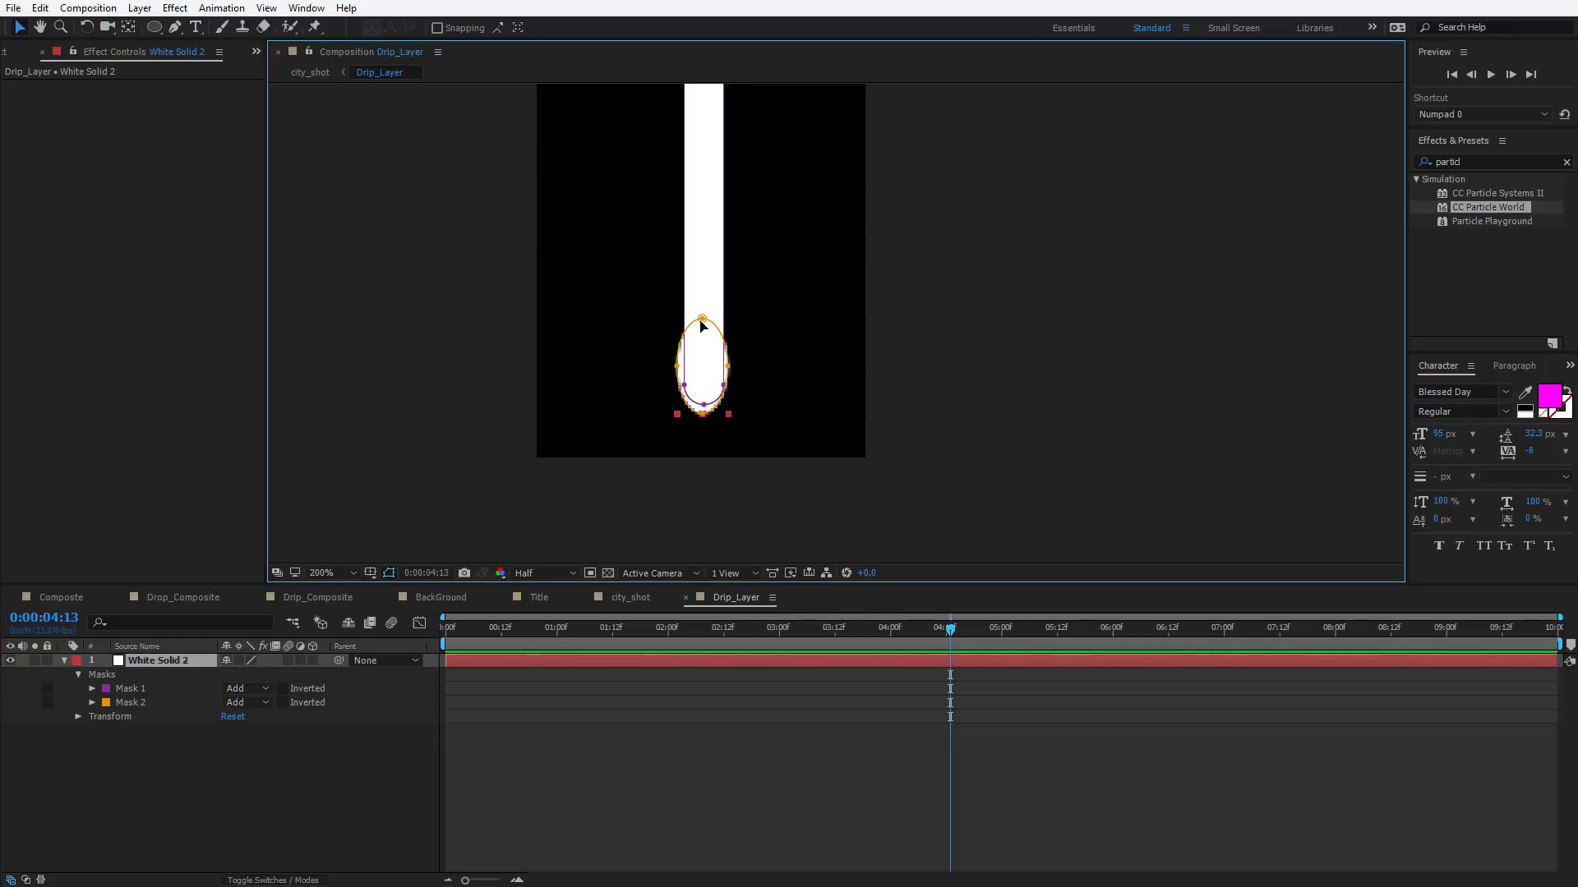
drag(728, 317, 733, 316)
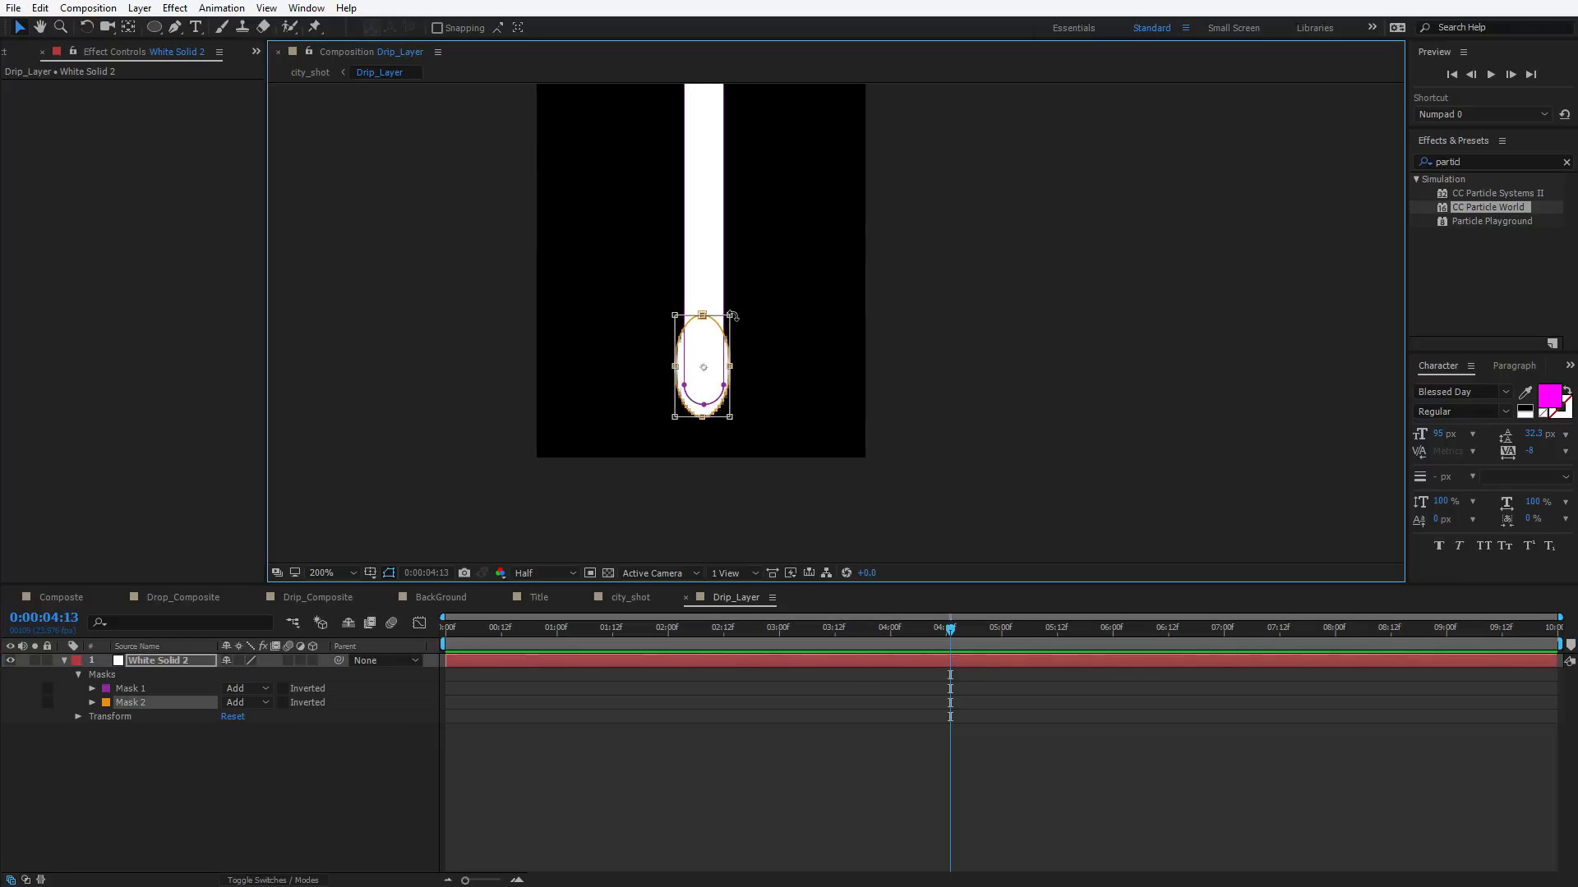
key(Right)
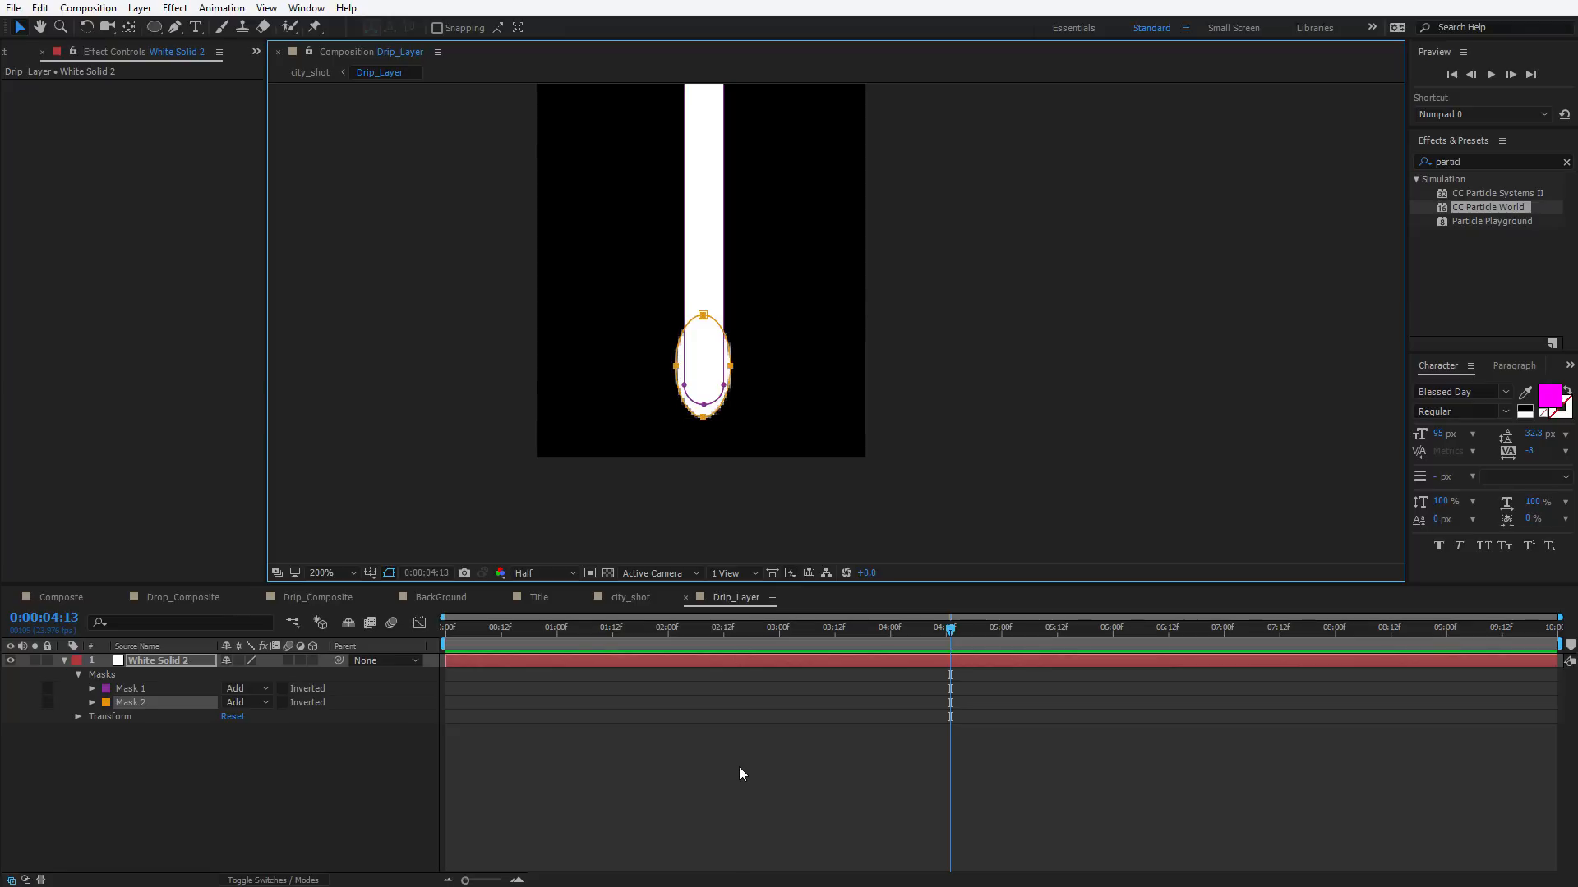
click(737, 767)
click(705, 353)
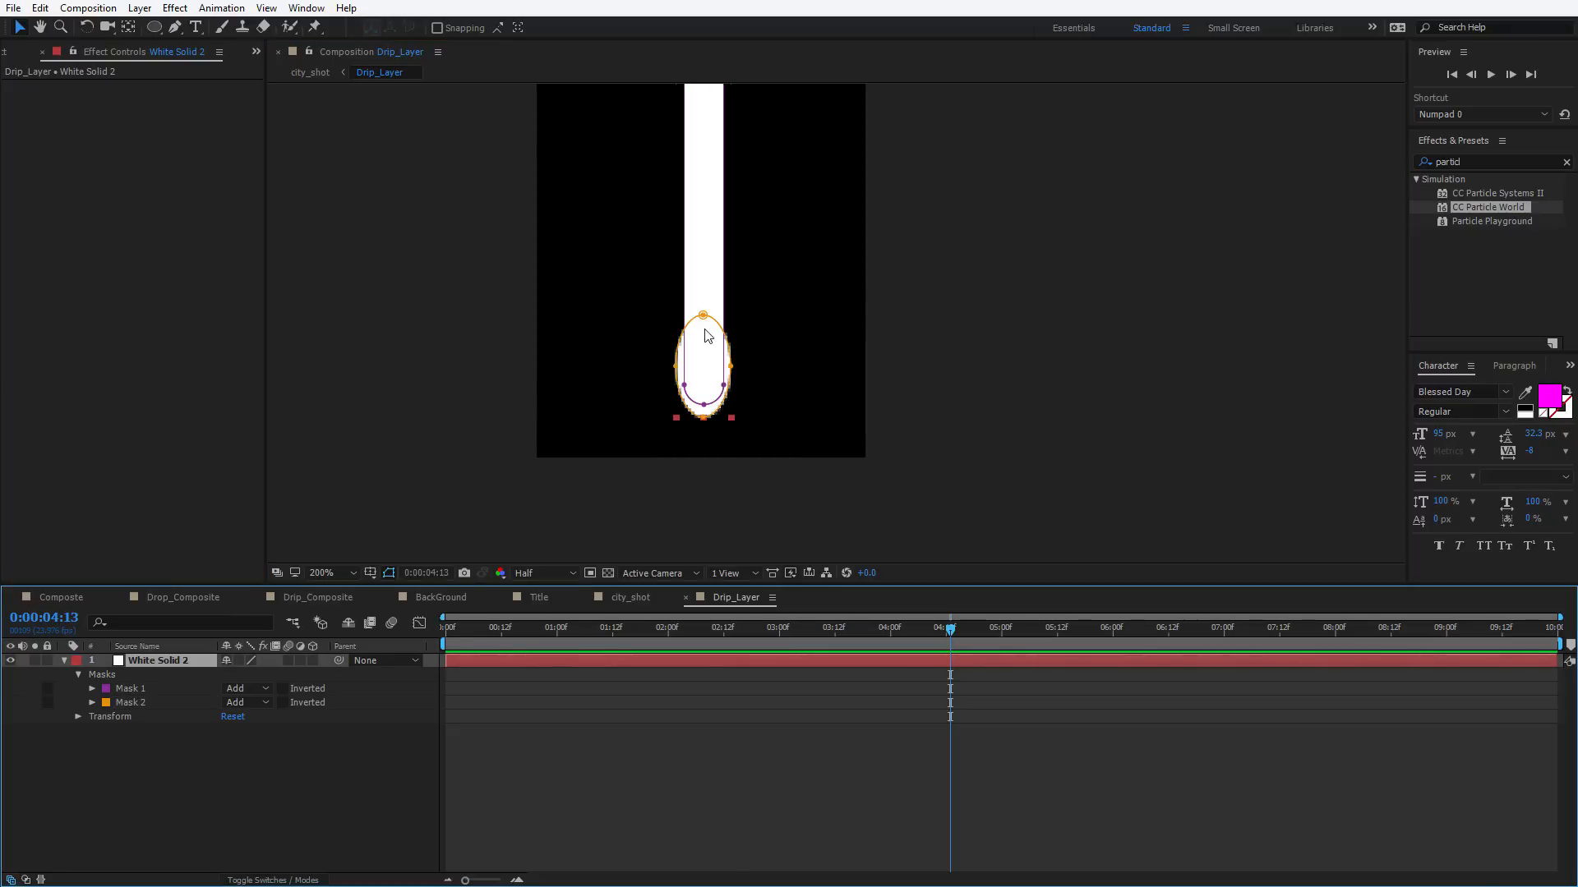
double_click(703, 317)
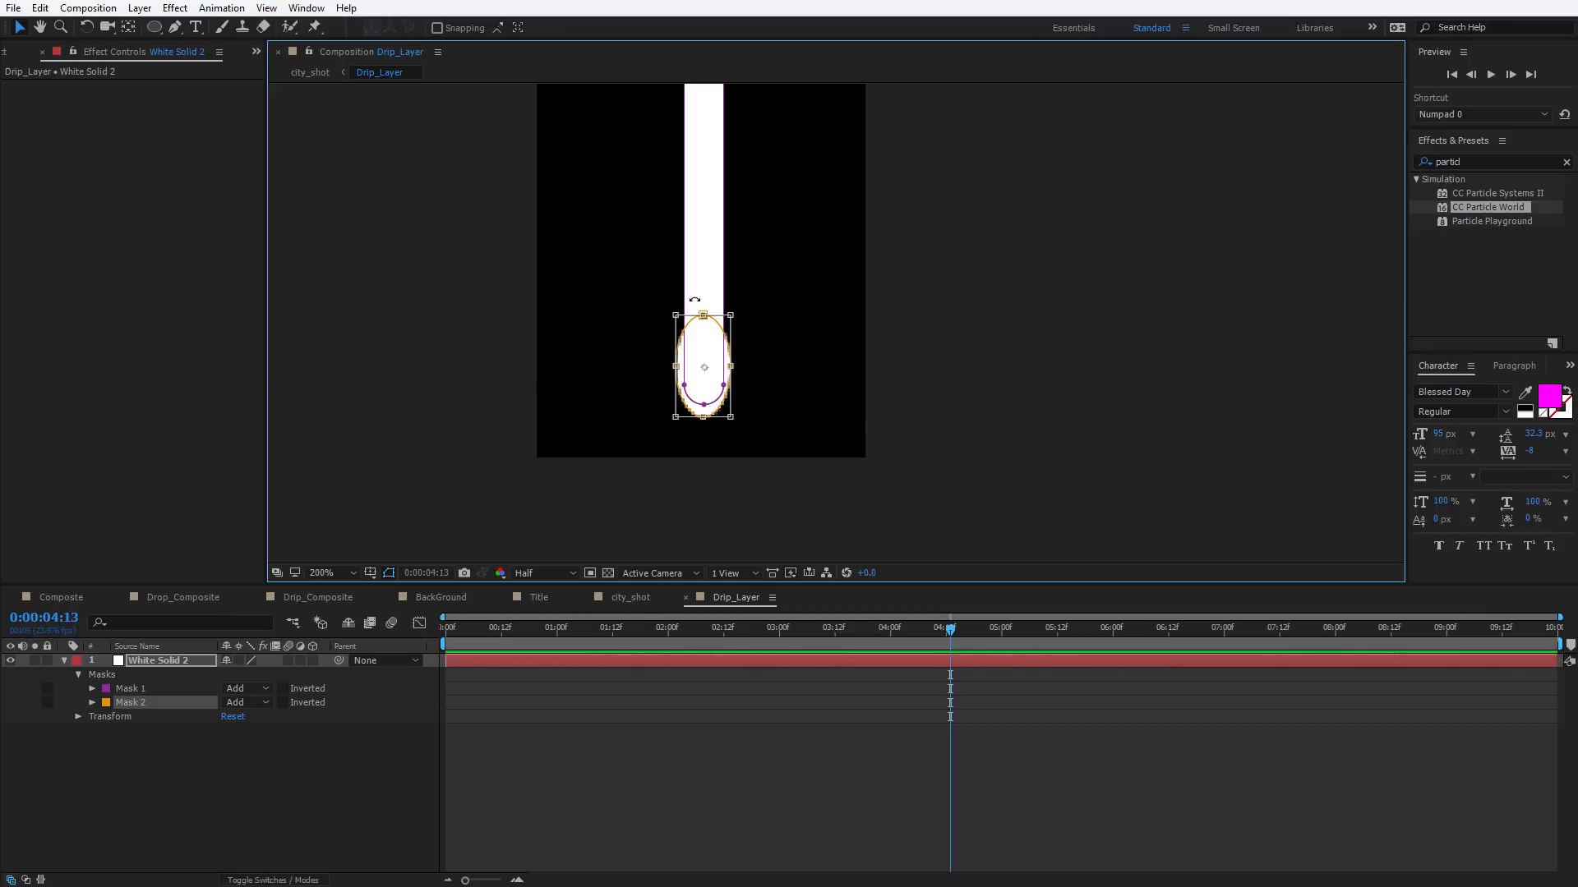
click(720, 672)
click(648, 661)
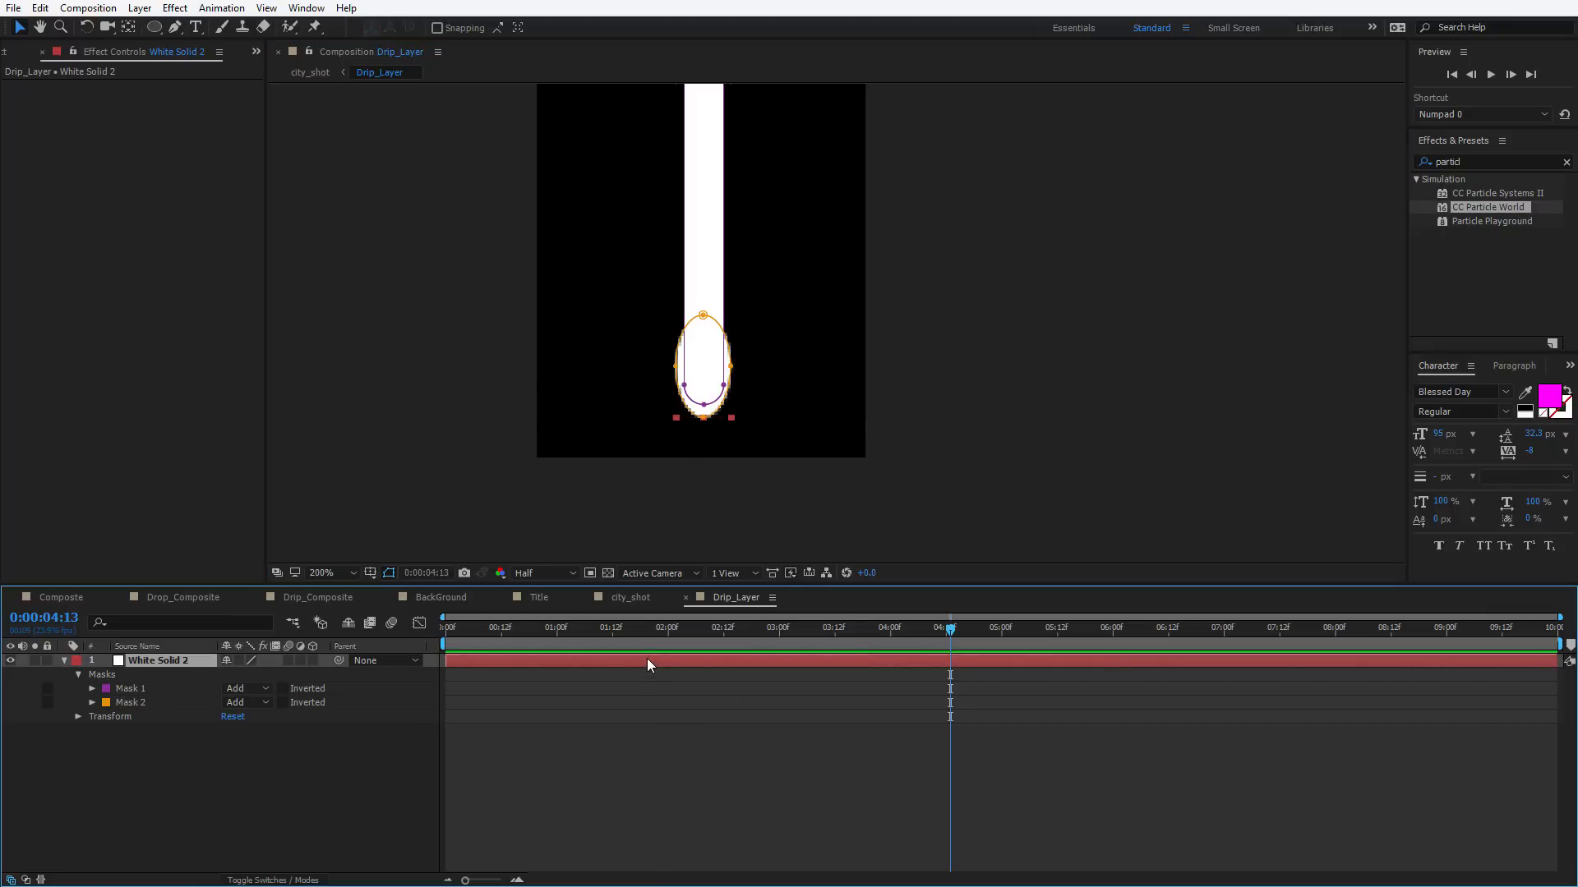
Lower the upper end of the Mask 1 strip to shorten the drip's trail
key(comma)
key(space)
drag(796, 259, 751, 484)
scroll(786, 406, down, 2)
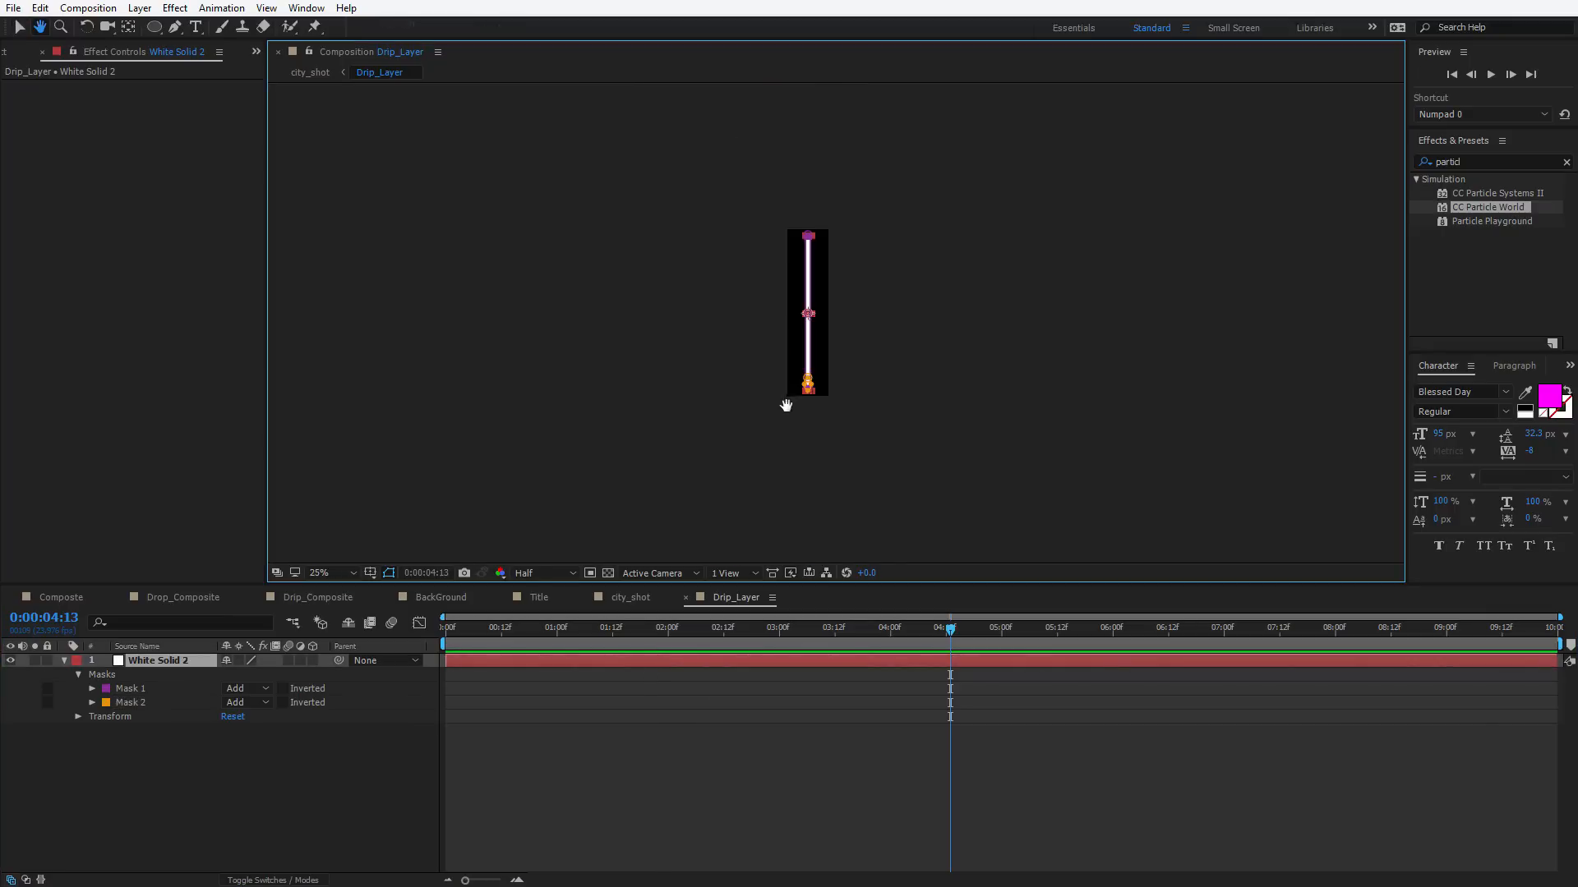
drag(787, 346, 754, 331)
scroll(753, 331, up, 1)
drag(752, 271, 784, 301)
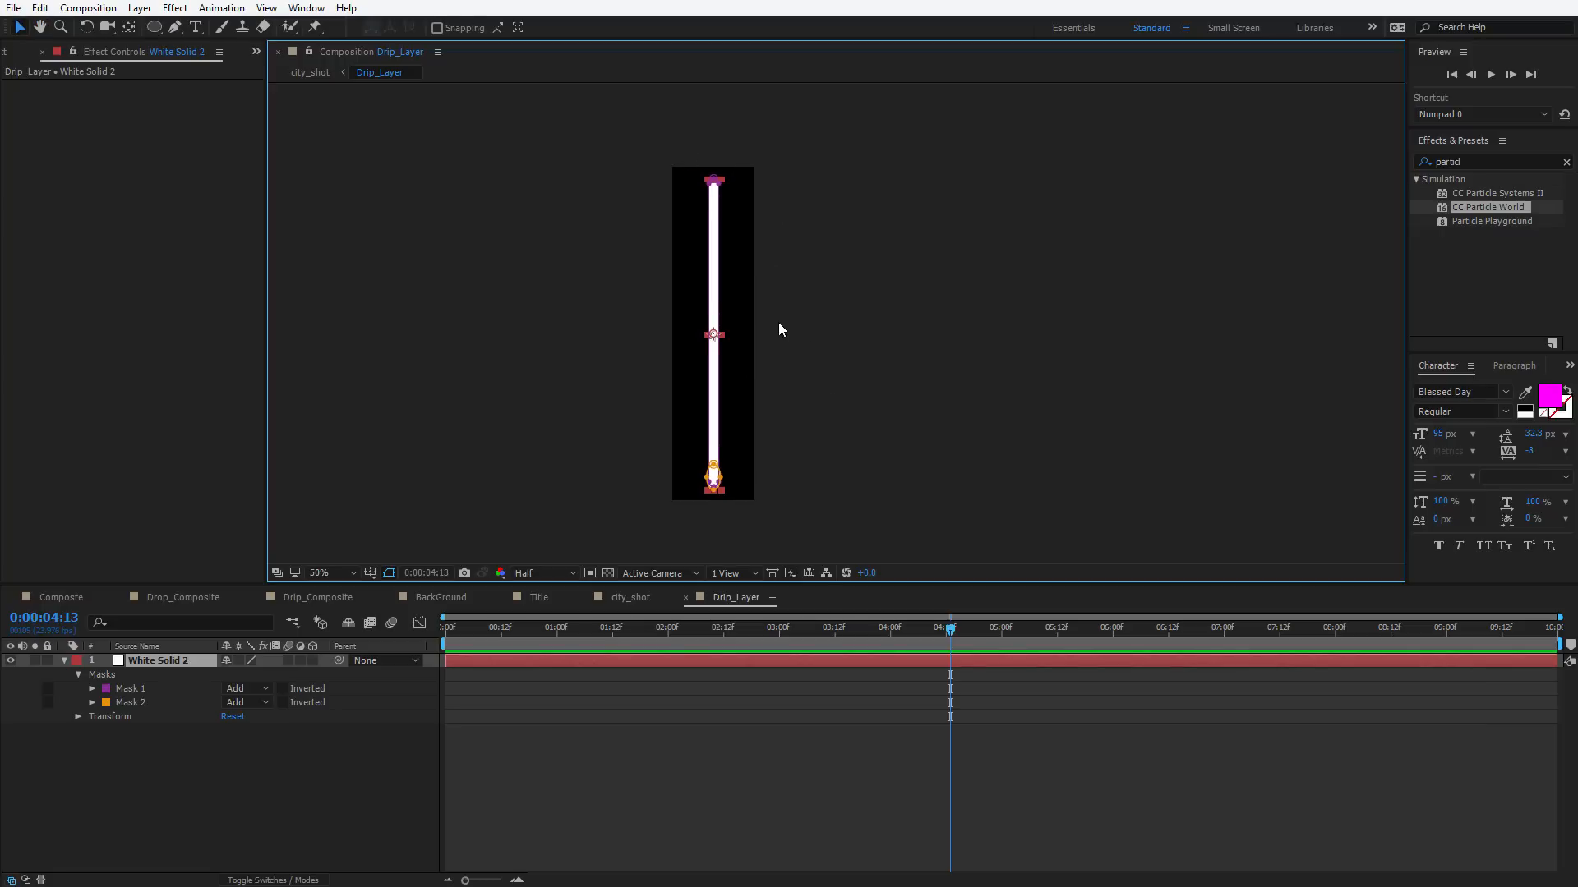
click(723, 195)
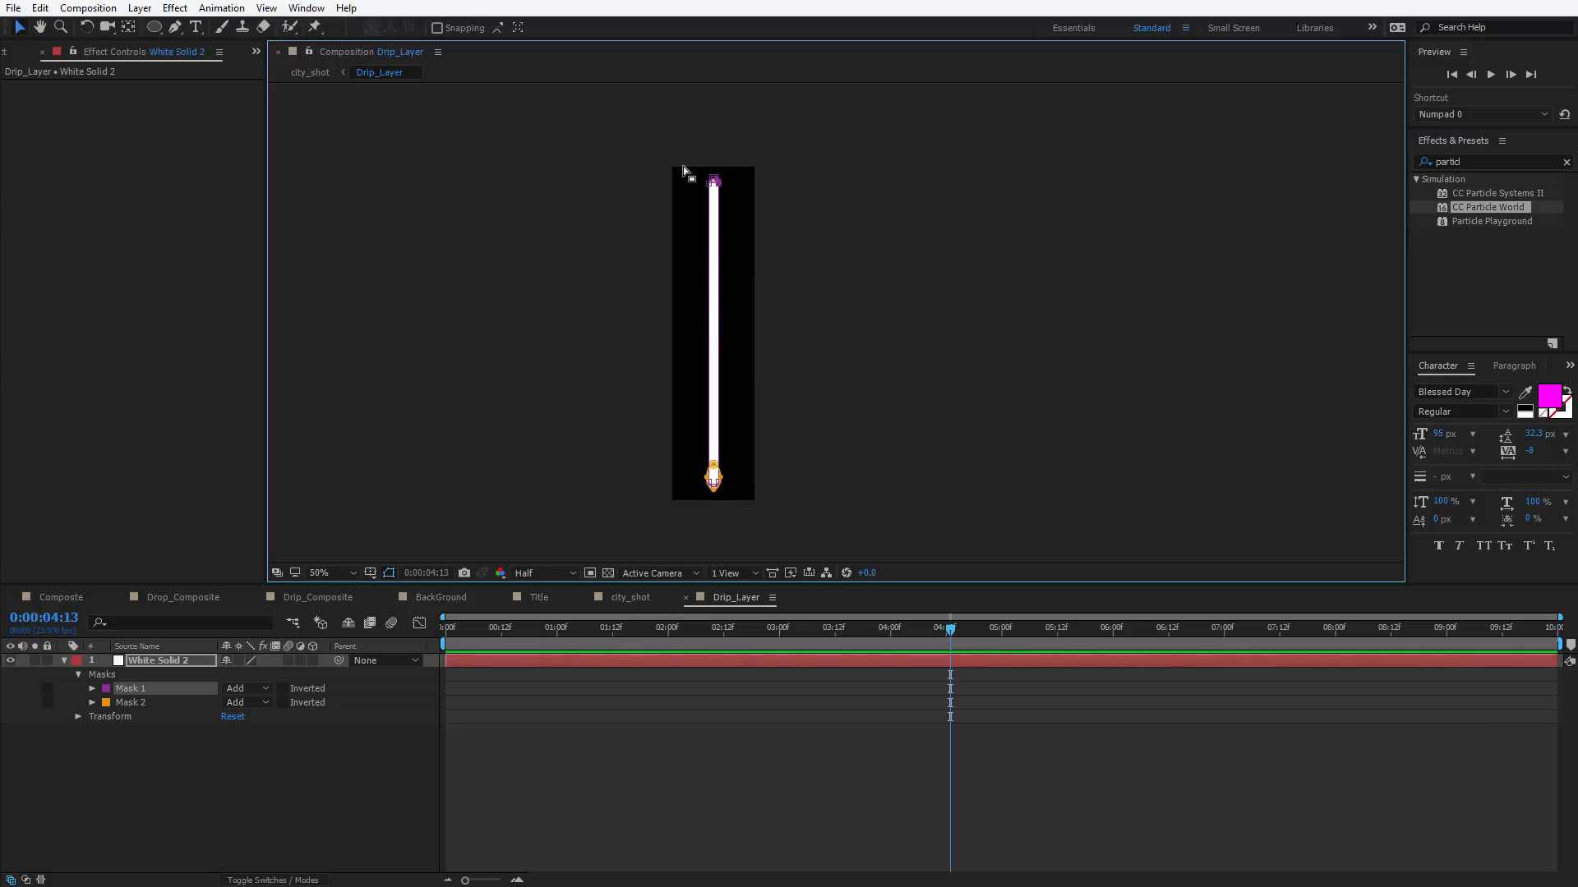
drag(669, 151, 771, 232)
drag(712, 187, 709, 233)
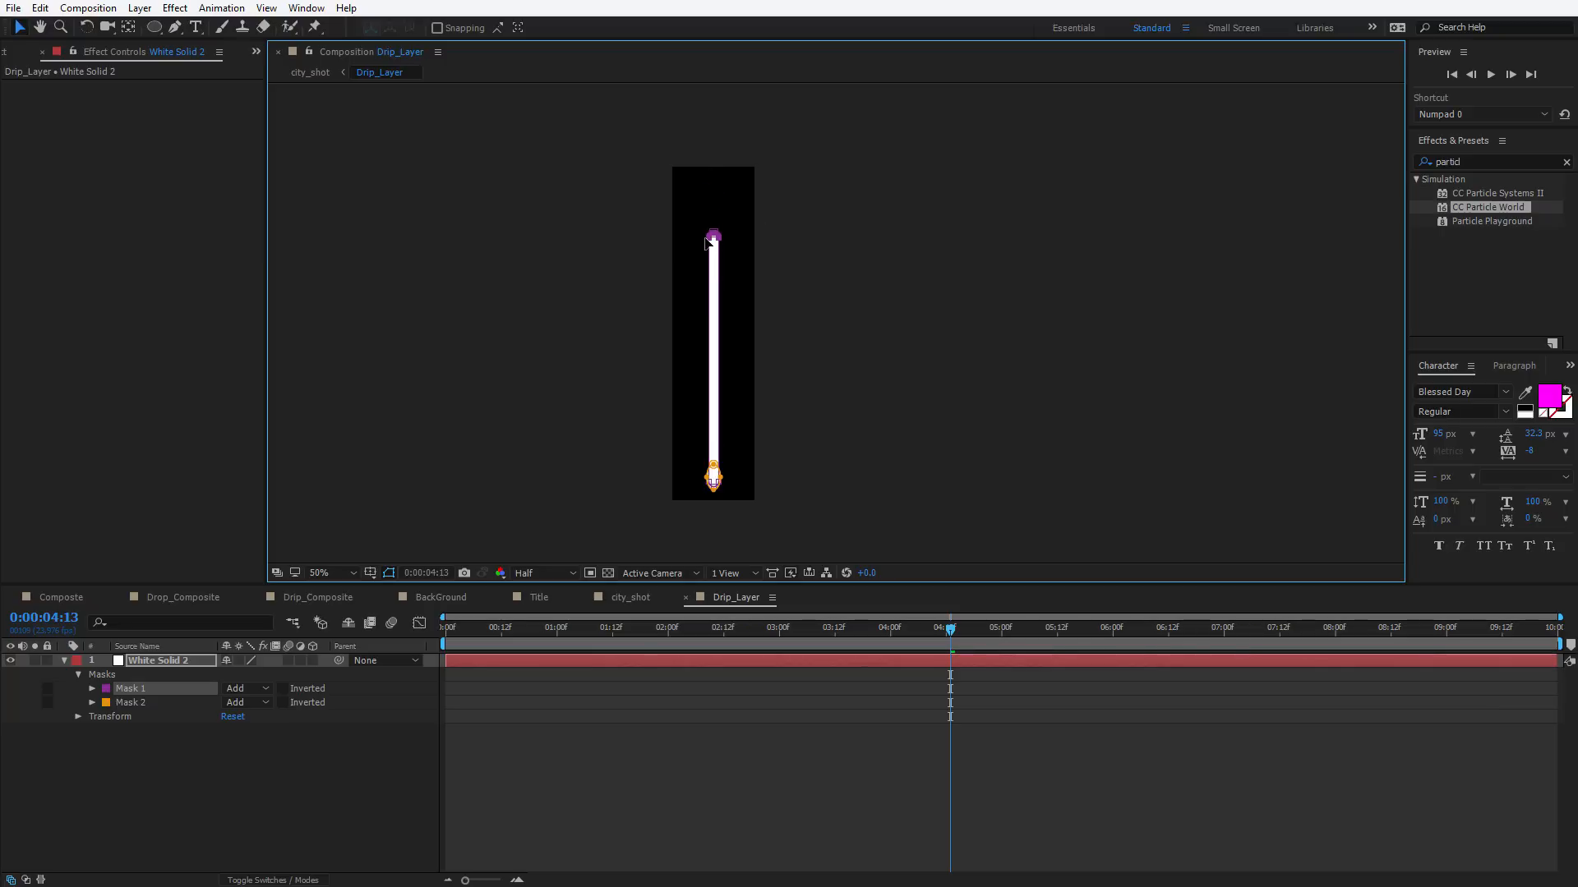
Draw a wide rectangular mask over the upper half of the white solid and set its mode to Subtract
click(153, 29)
click(221, 34)
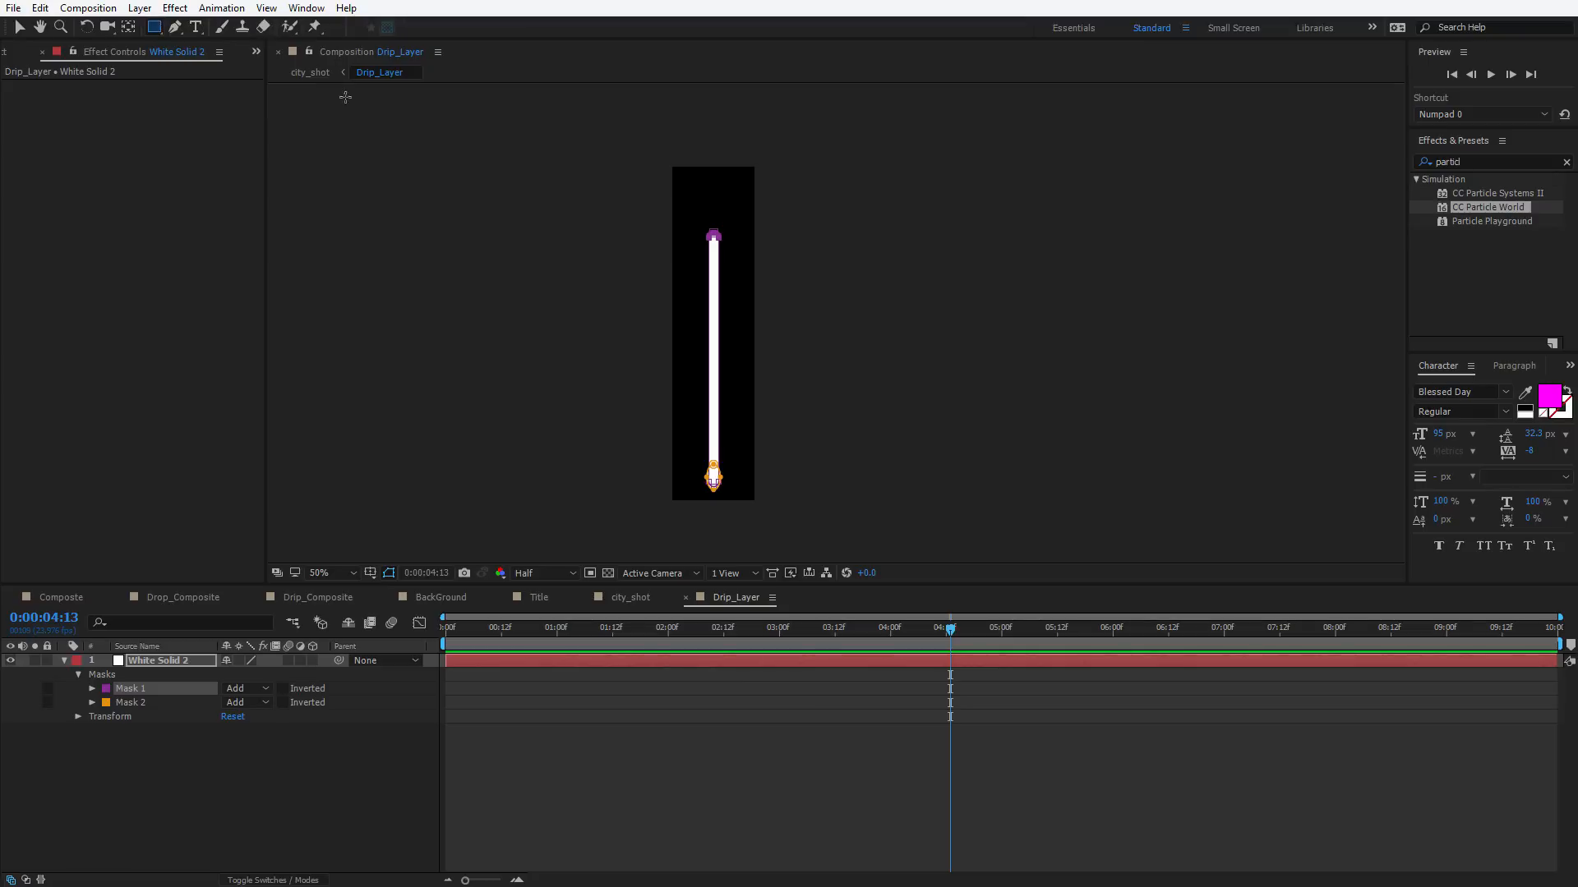
drag(454, 334, 1012, 67)
click(240, 716)
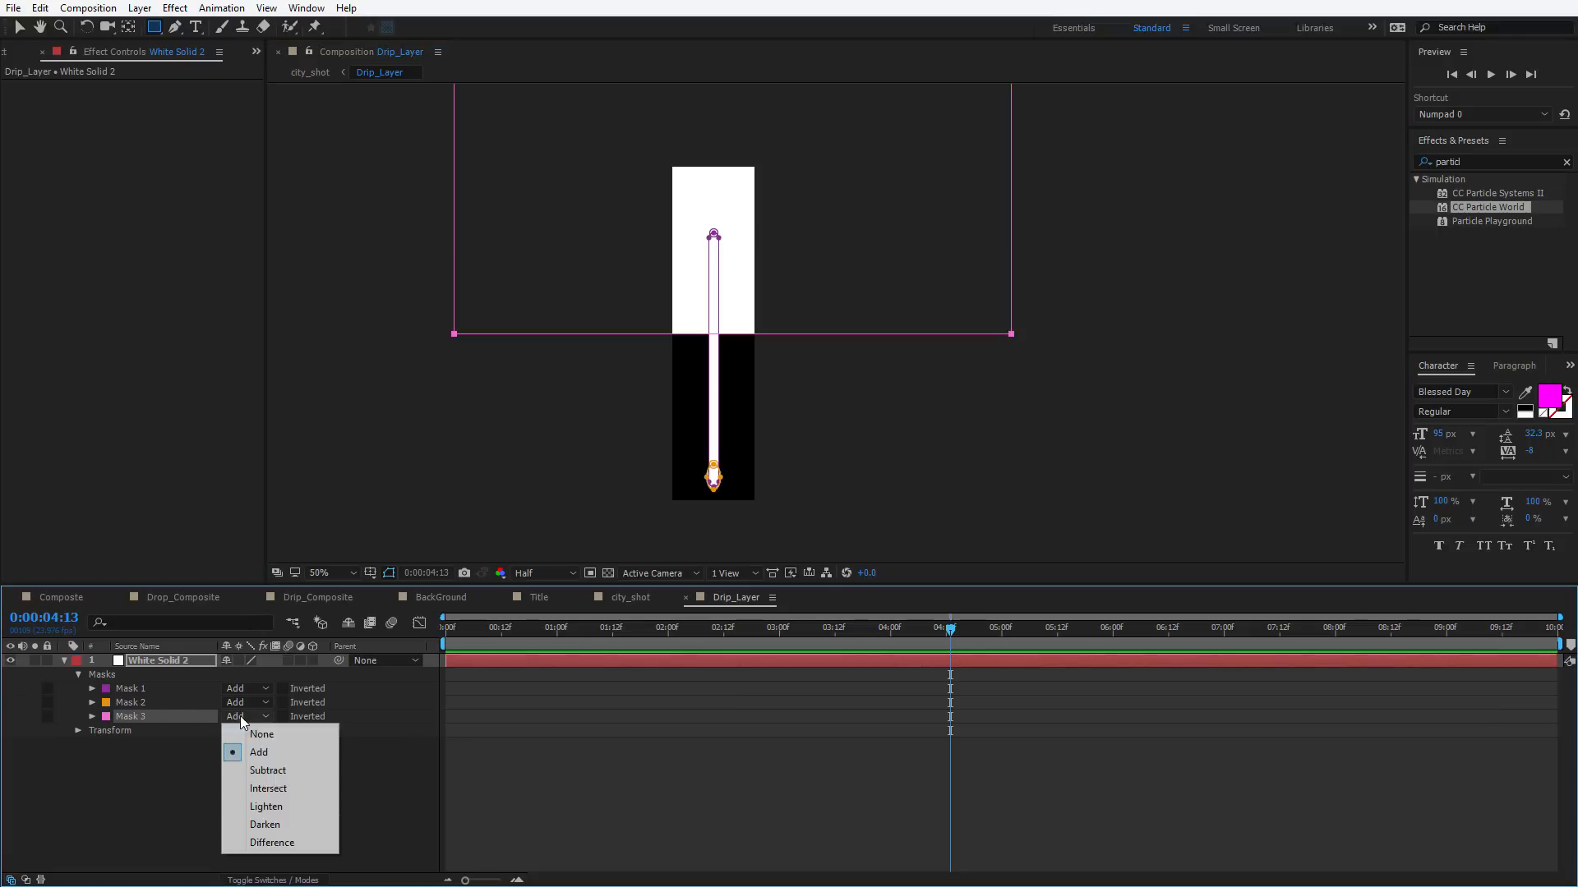
click(283, 770)
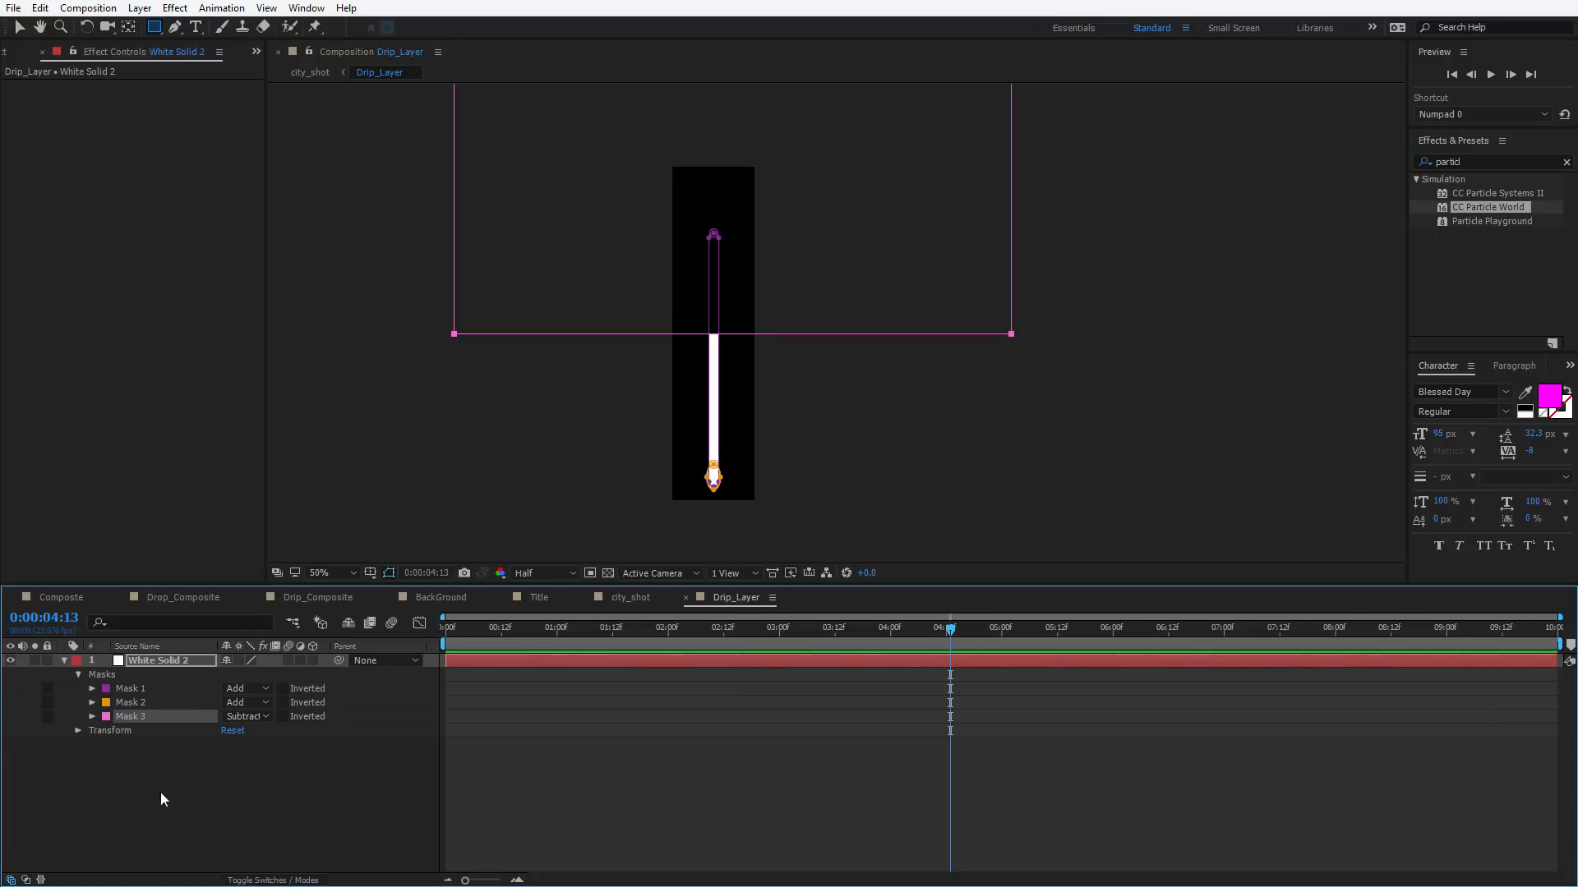
Feather Mask 3 by 774 pixels and move its lower edge down toward the drip head
click(92, 717)
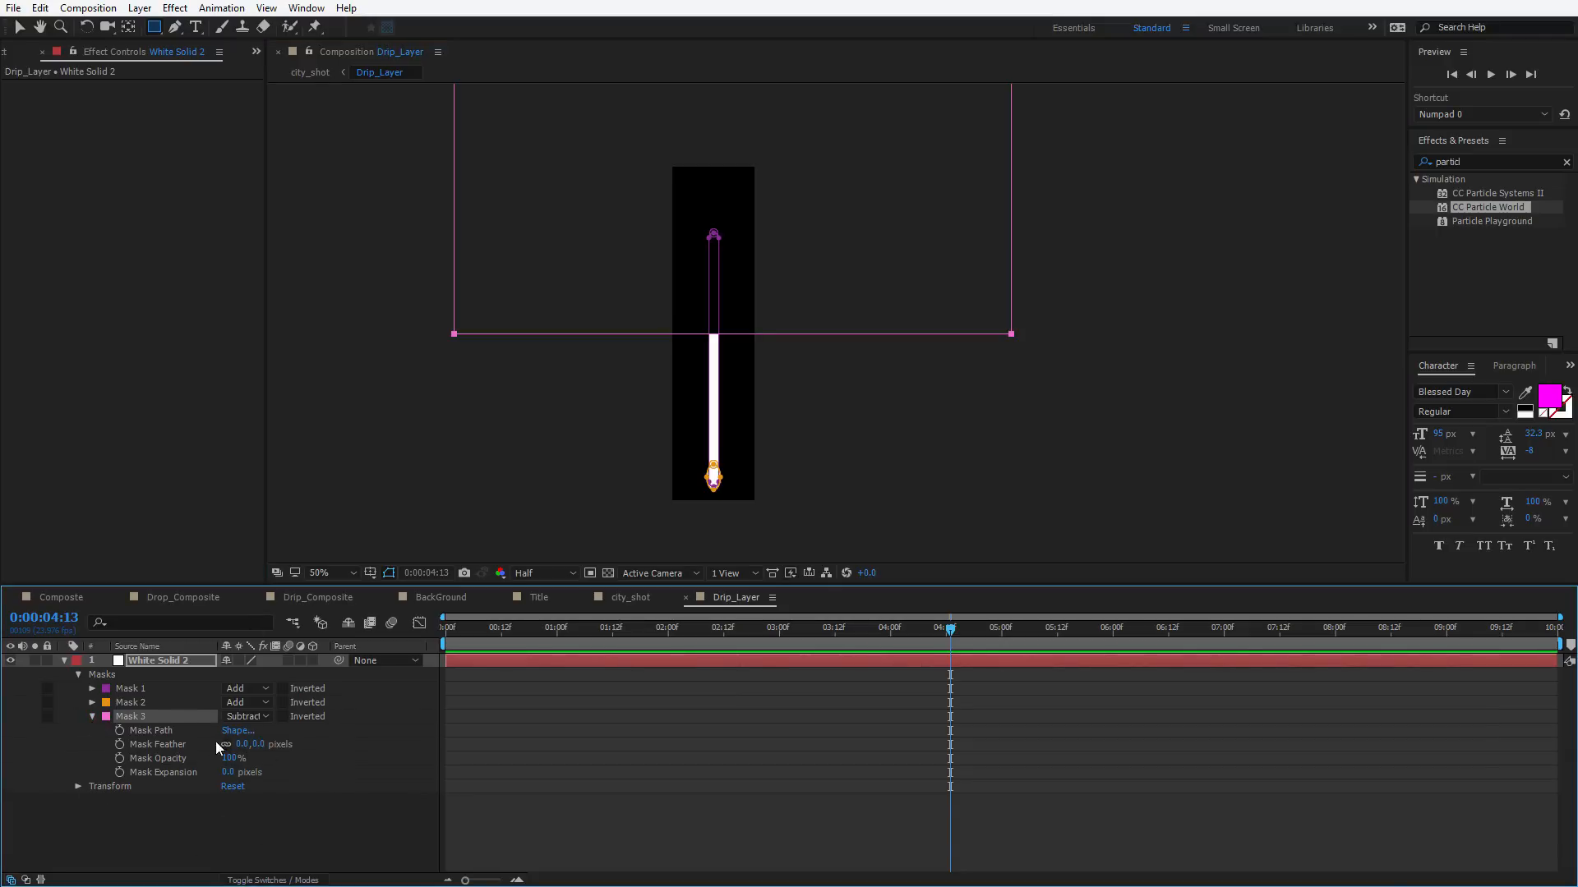
drag(241, 744, 827, 676)
key(v)
drag(752, 335, 746, 431)
click(764, 787)
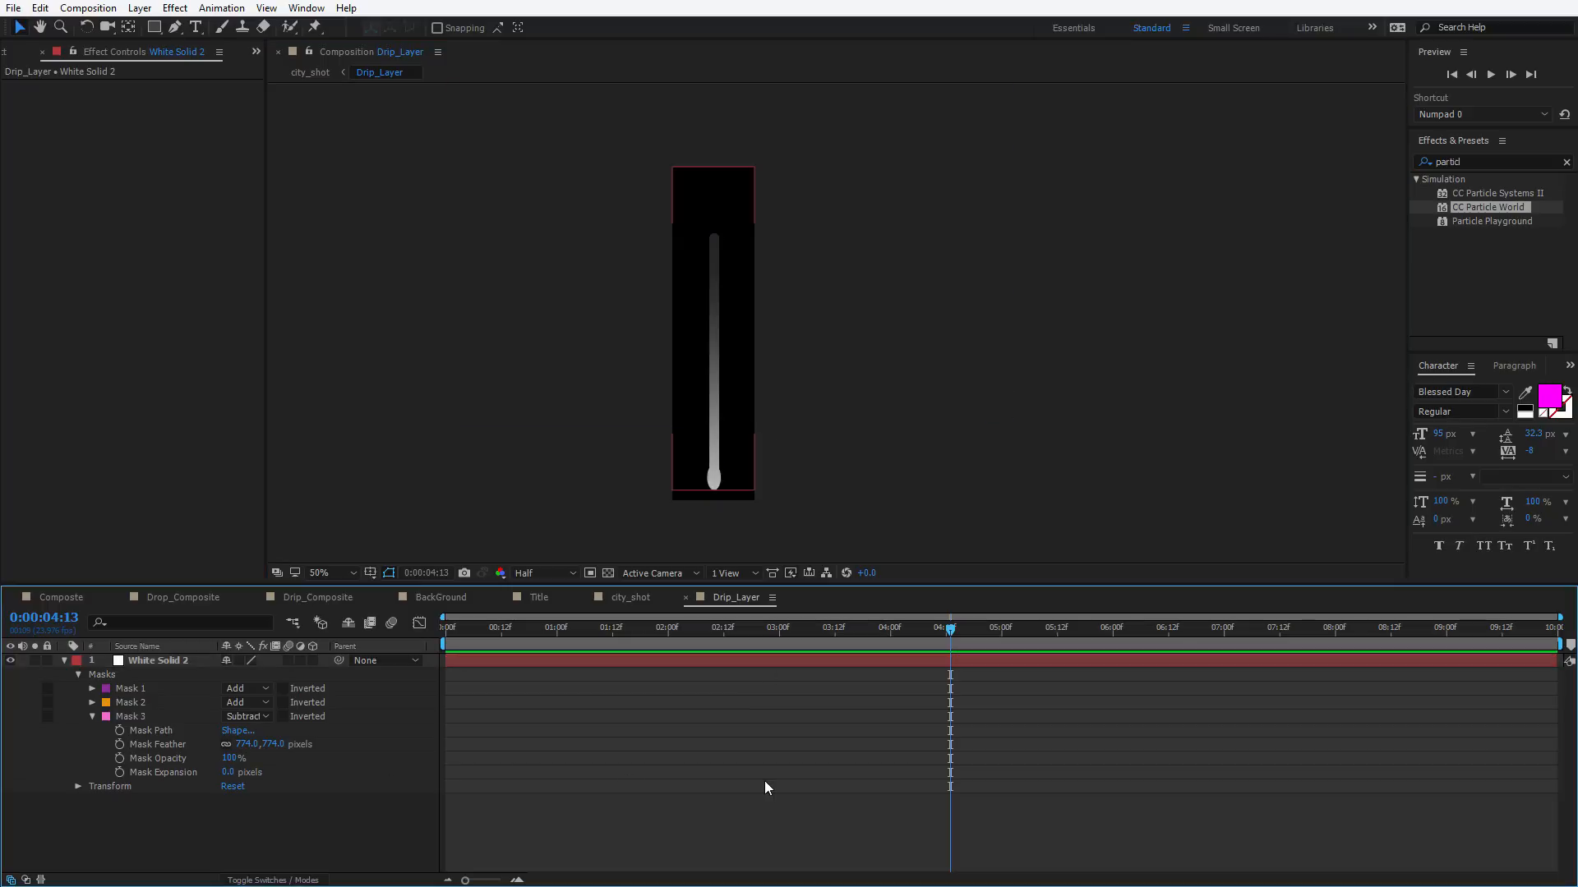
Reorder the masks so the elliptical Mask 2 sits below the subtracting Mask 3
scroll(749, 505, up, 2)
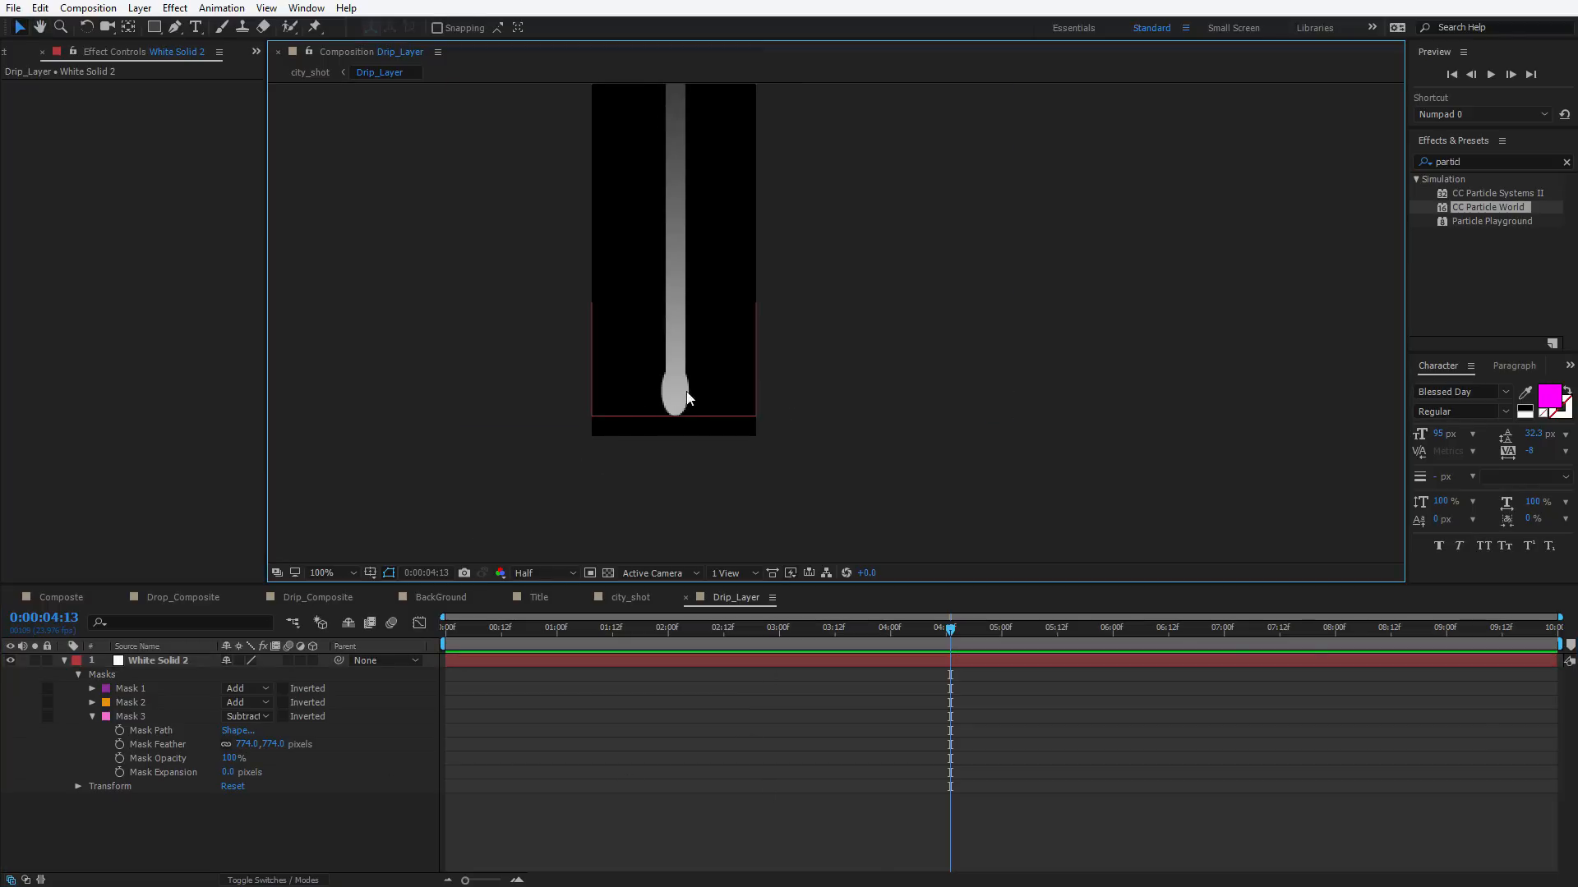
click(130, 716)
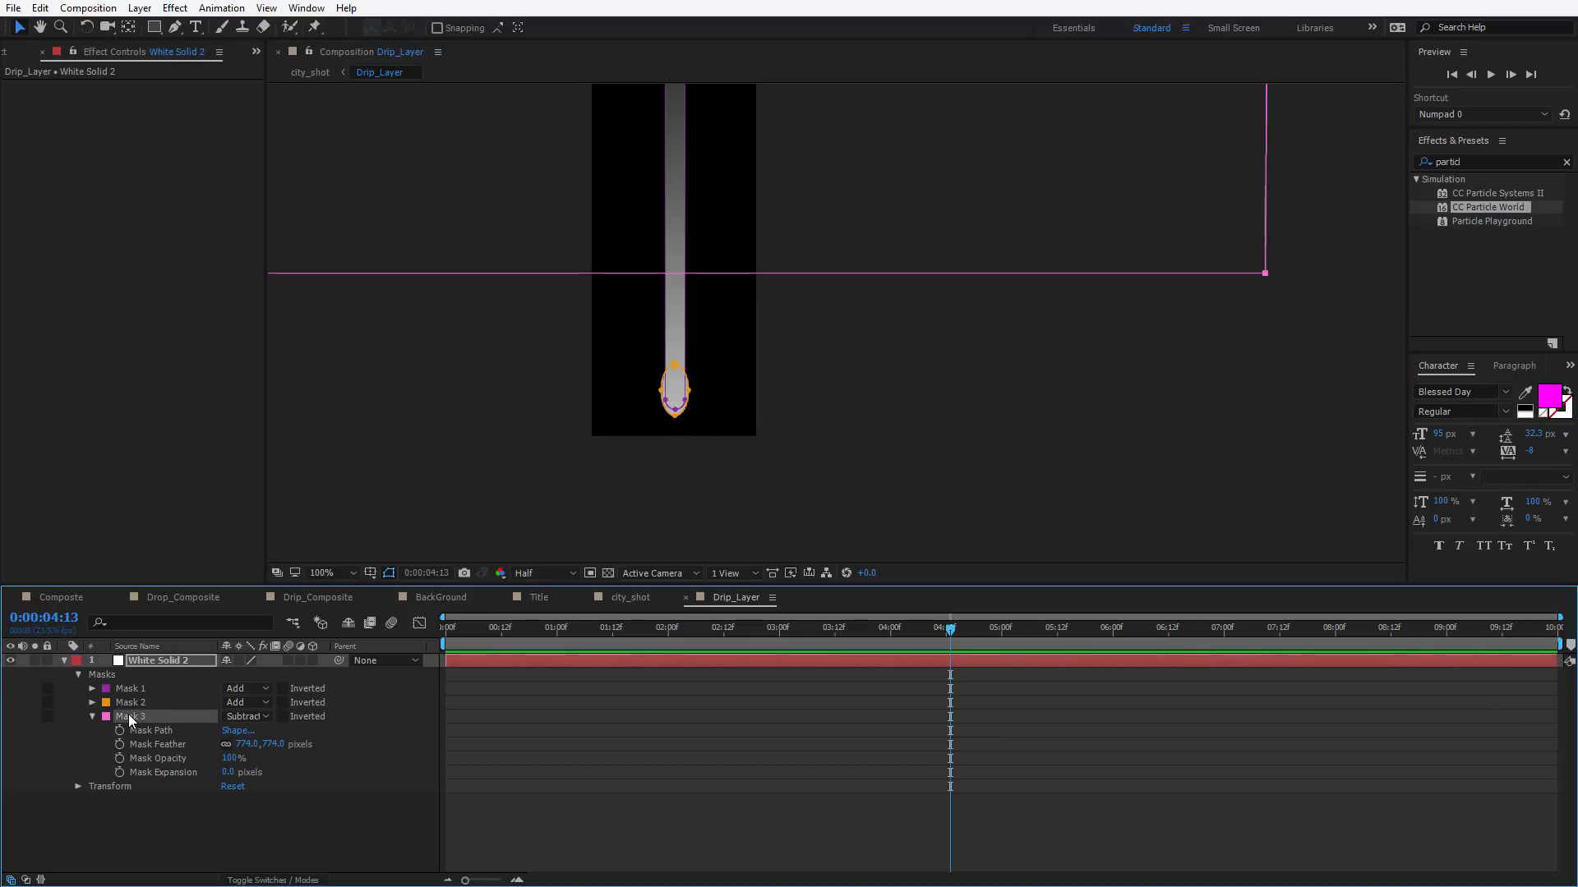
drag(134, 702, 135, 779)
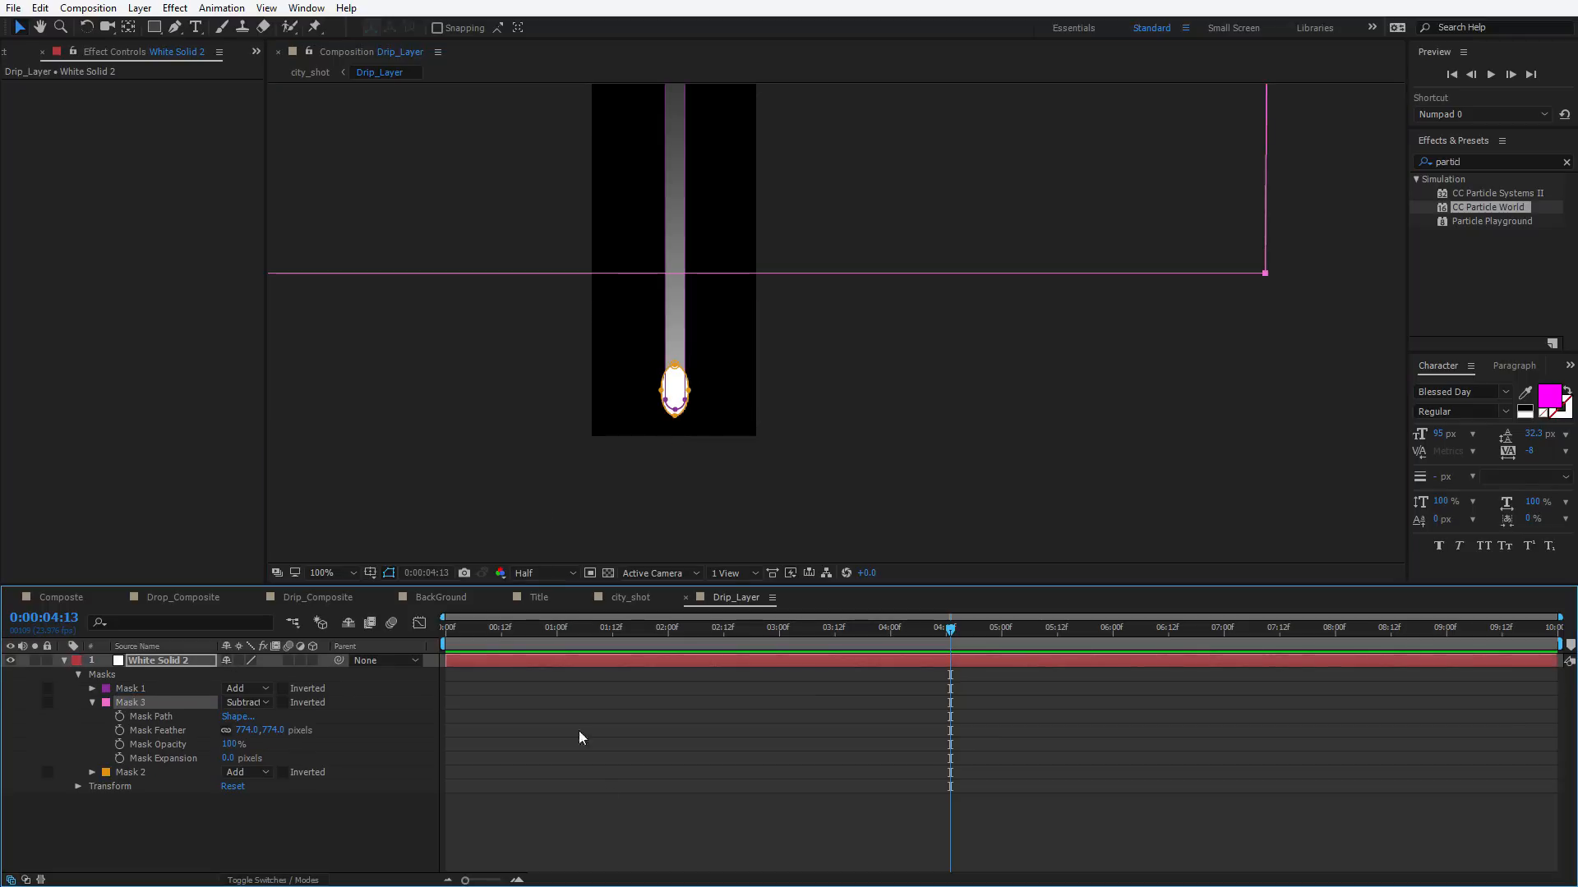
click(633, 766)
key(period)
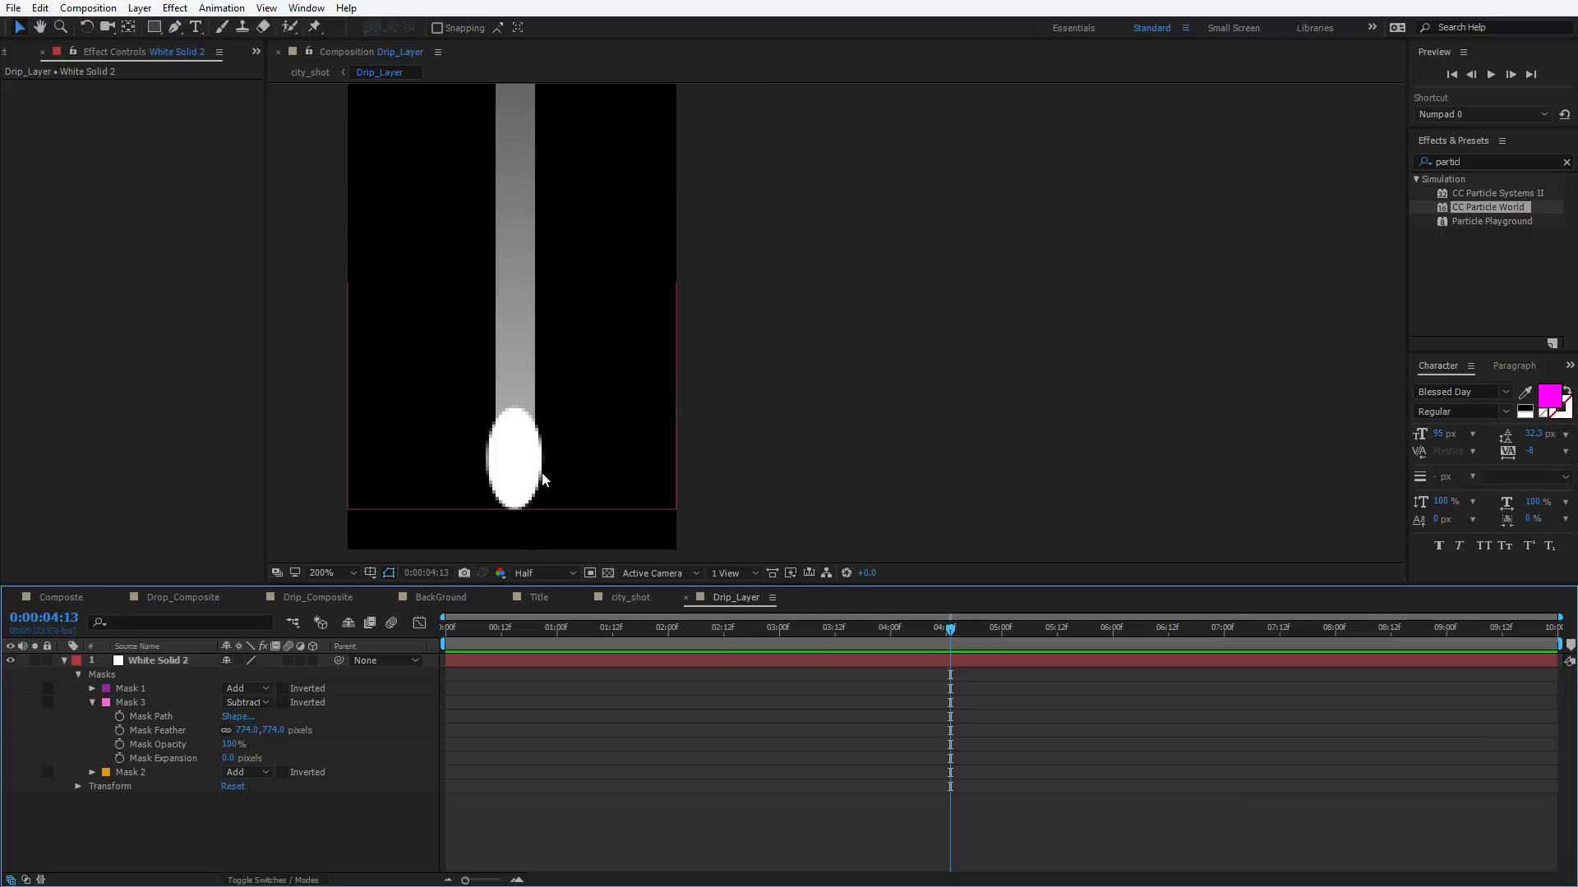
scroll(495, 424, down, 1)
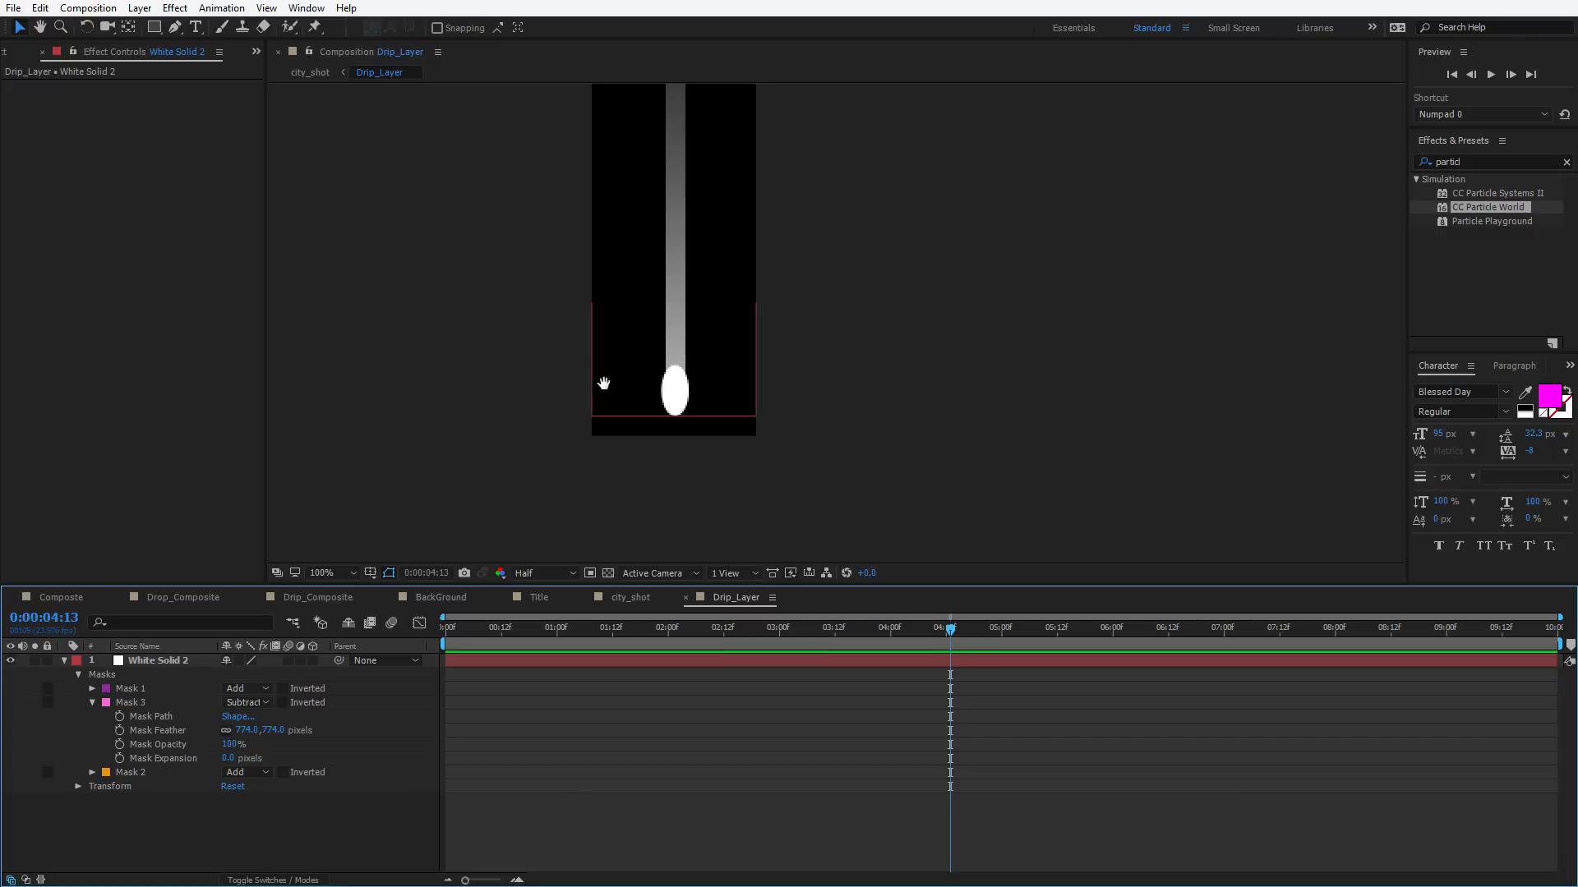
key(h)
drag(825, 197, 855, 387)
scroll(825, 368, down, 1)
key(v)
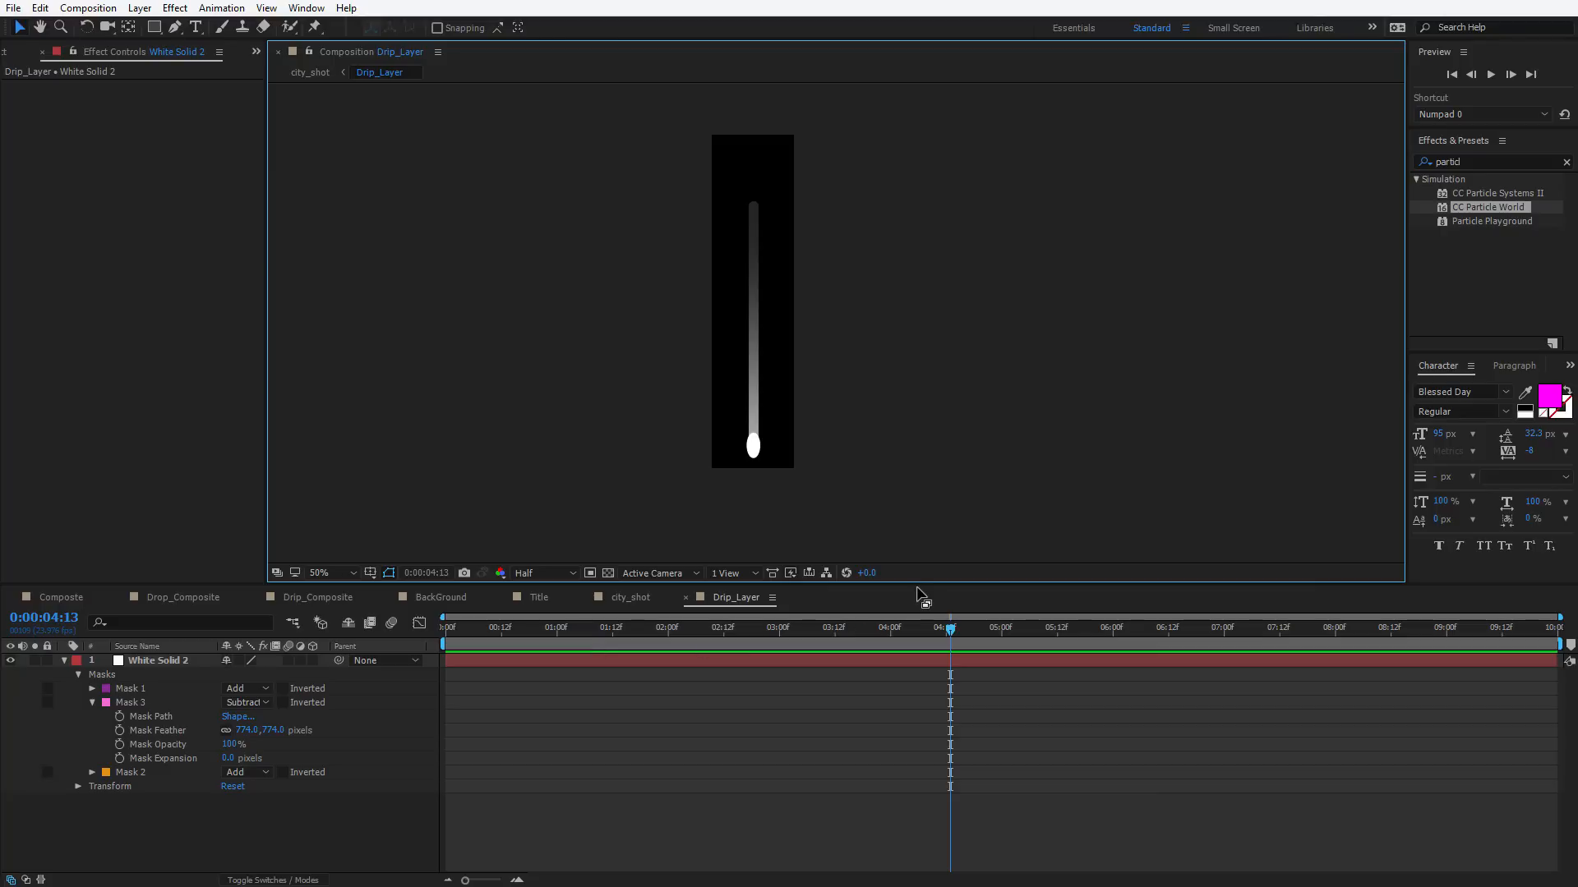
Try switching between Drip_Layer and city_shot with the composition mini-flowchart
click(678, 639)
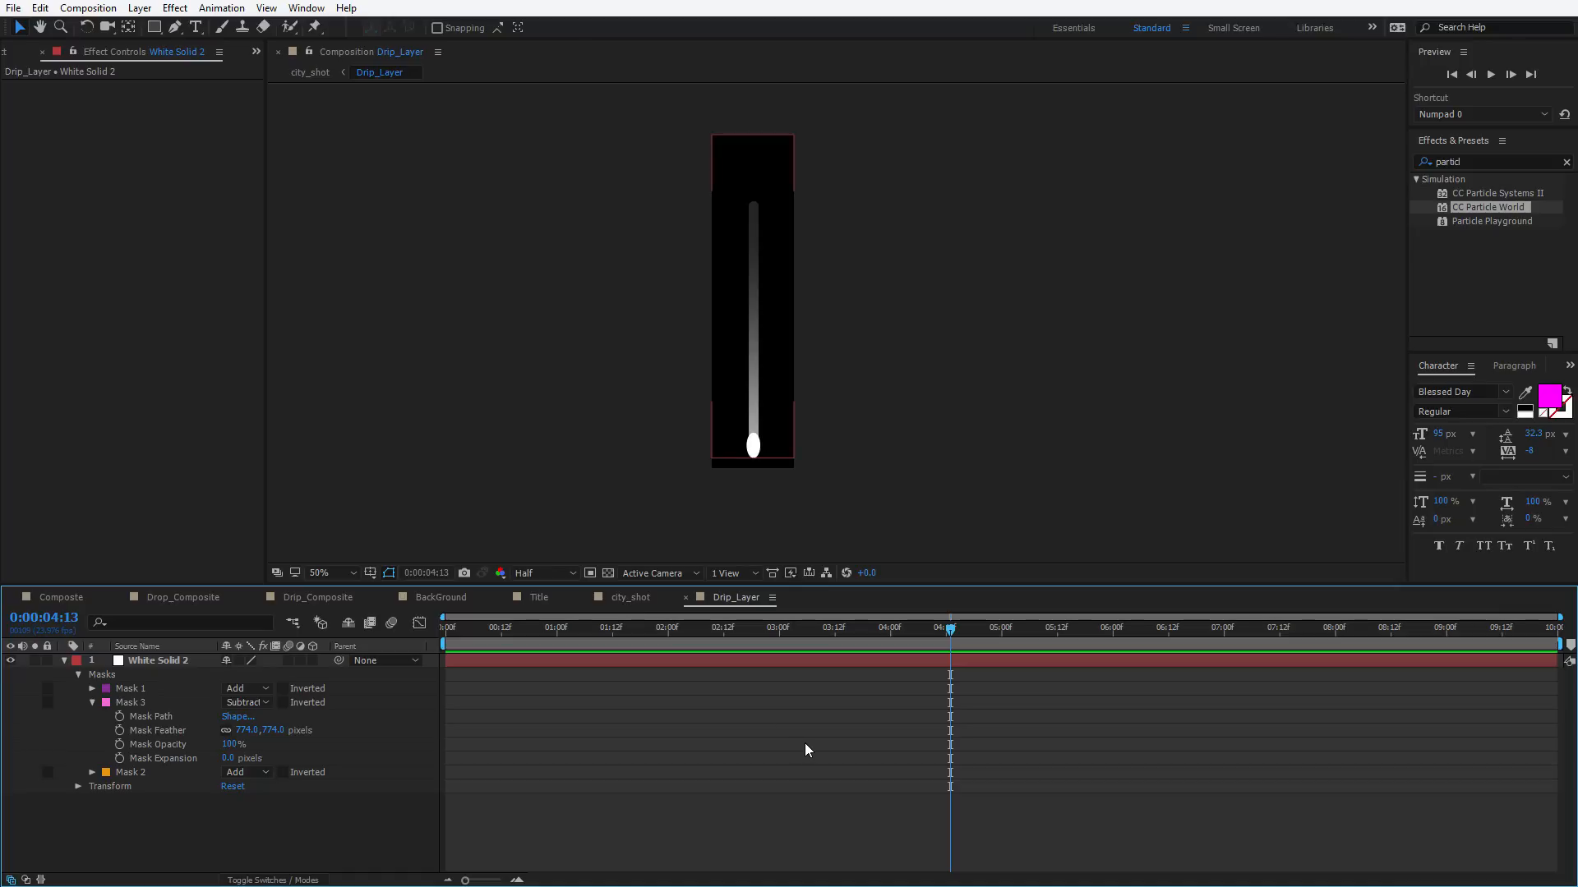
key(Tab)
key(Left)
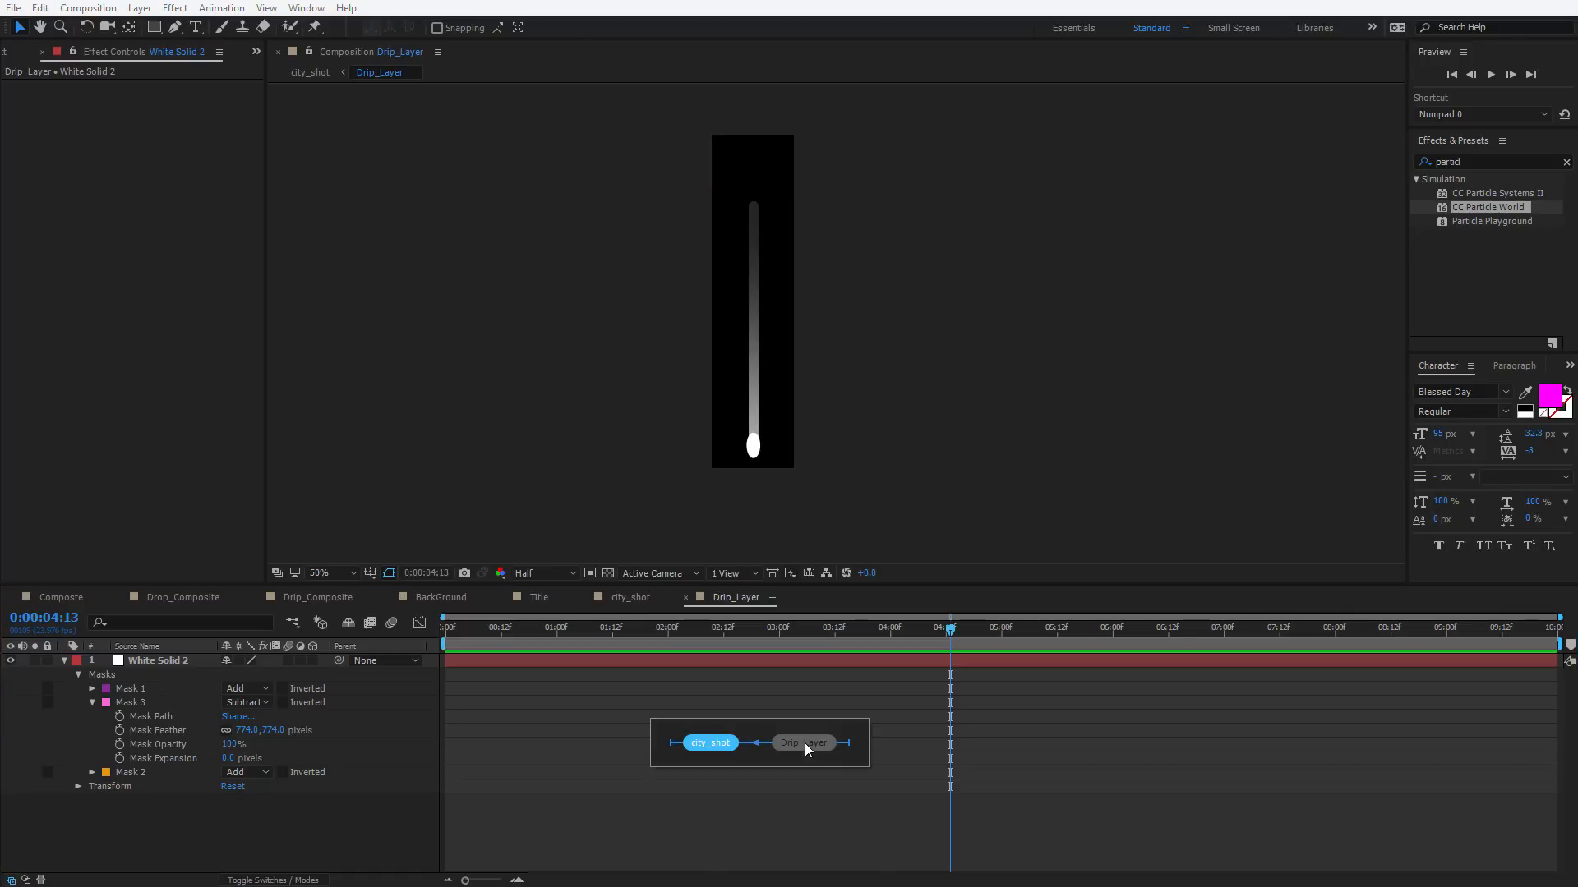
click(805, 743)
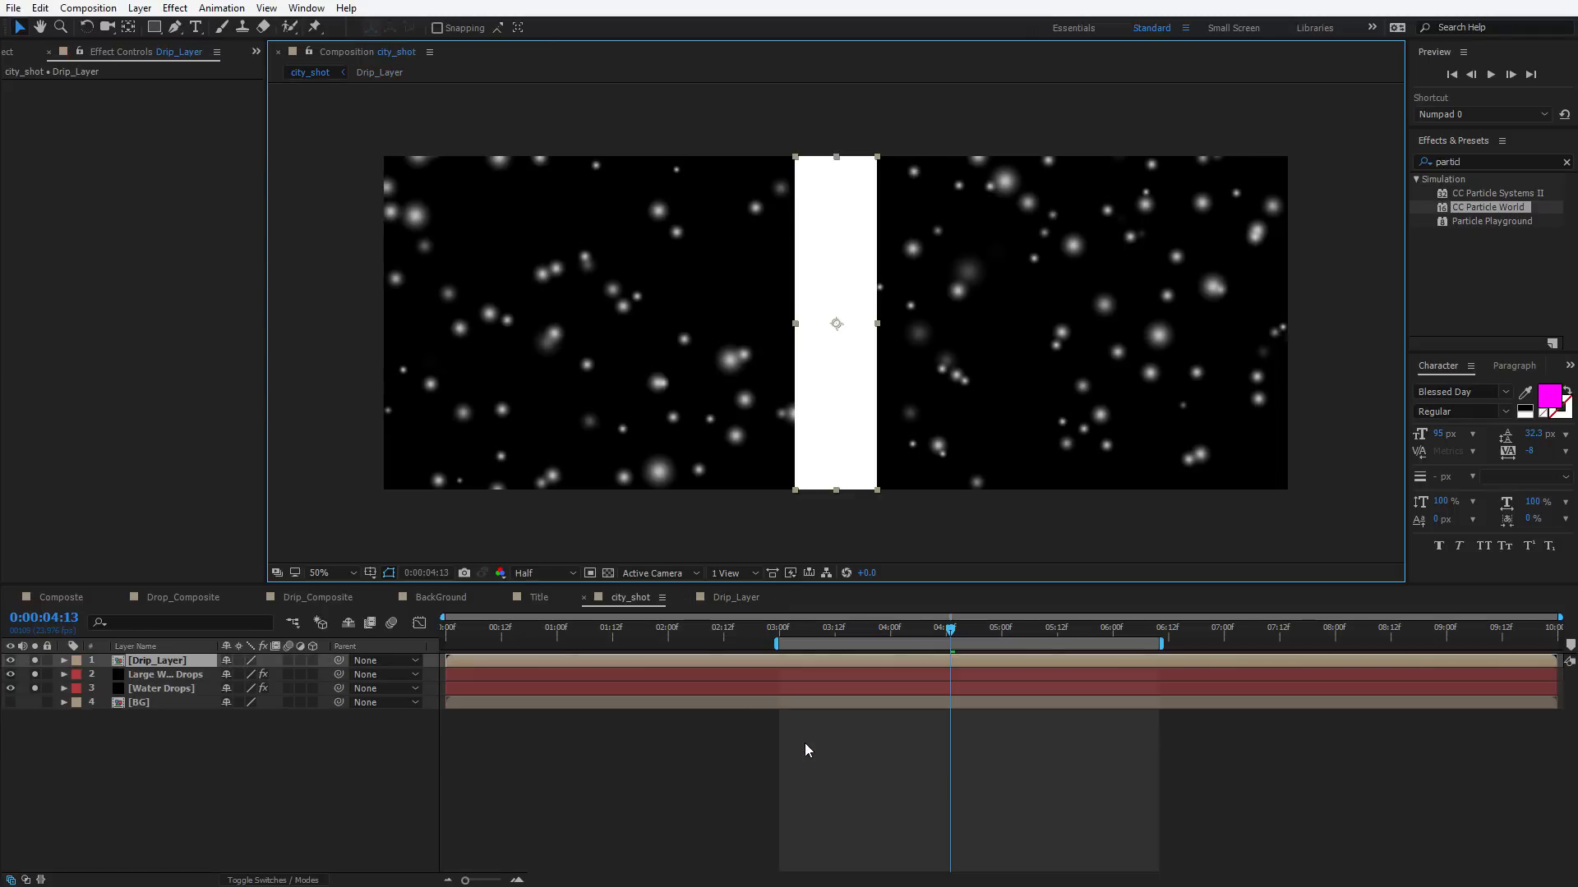
click(719, 598)
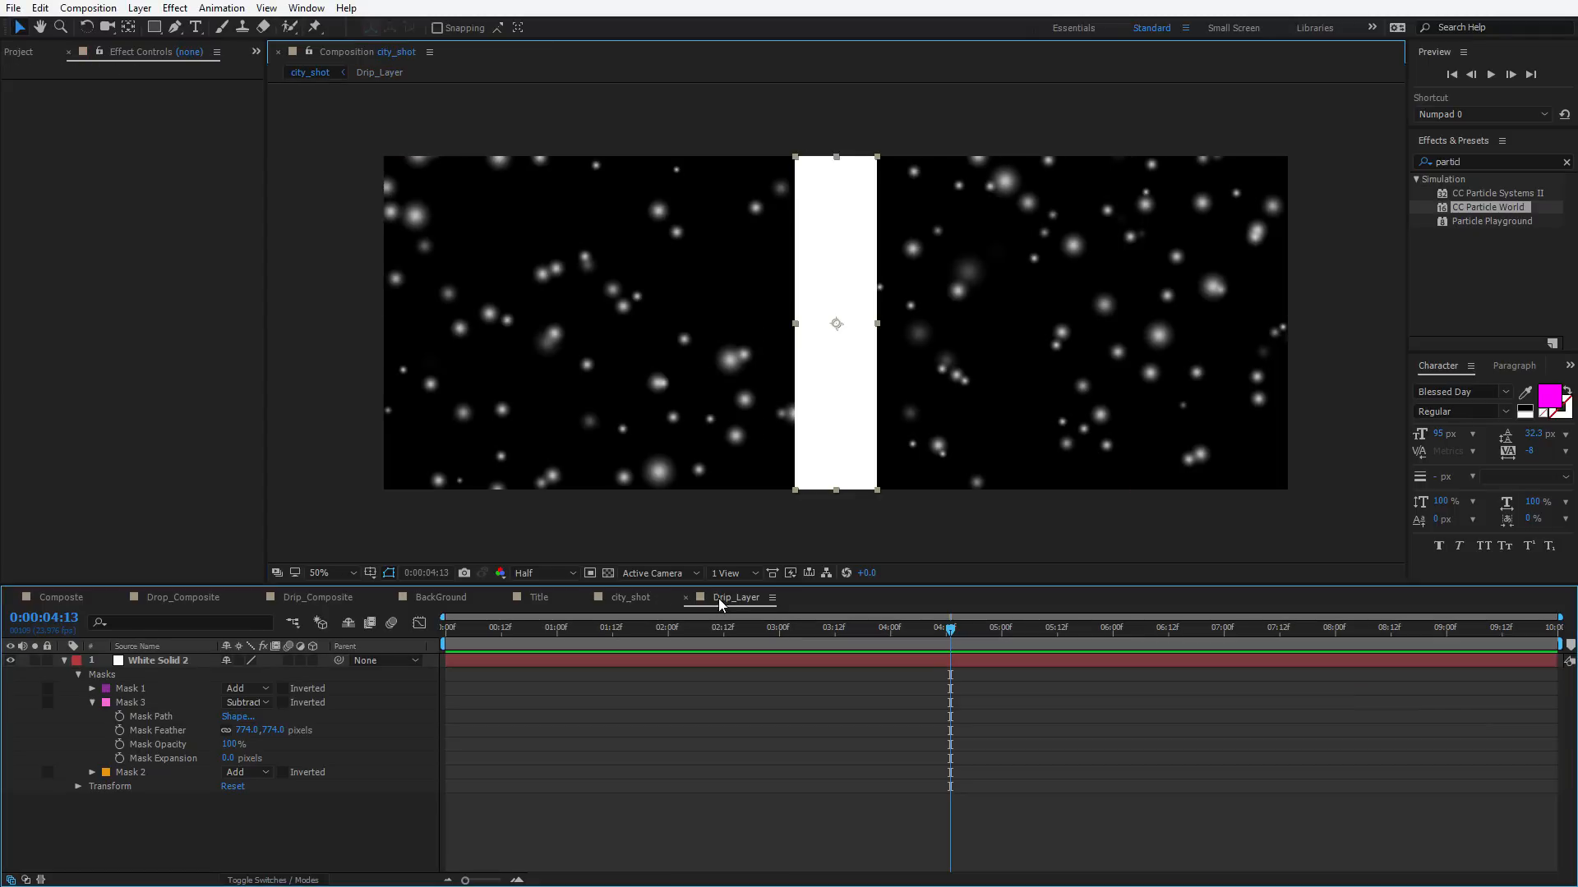
click(636, 596)
click(729, 595)
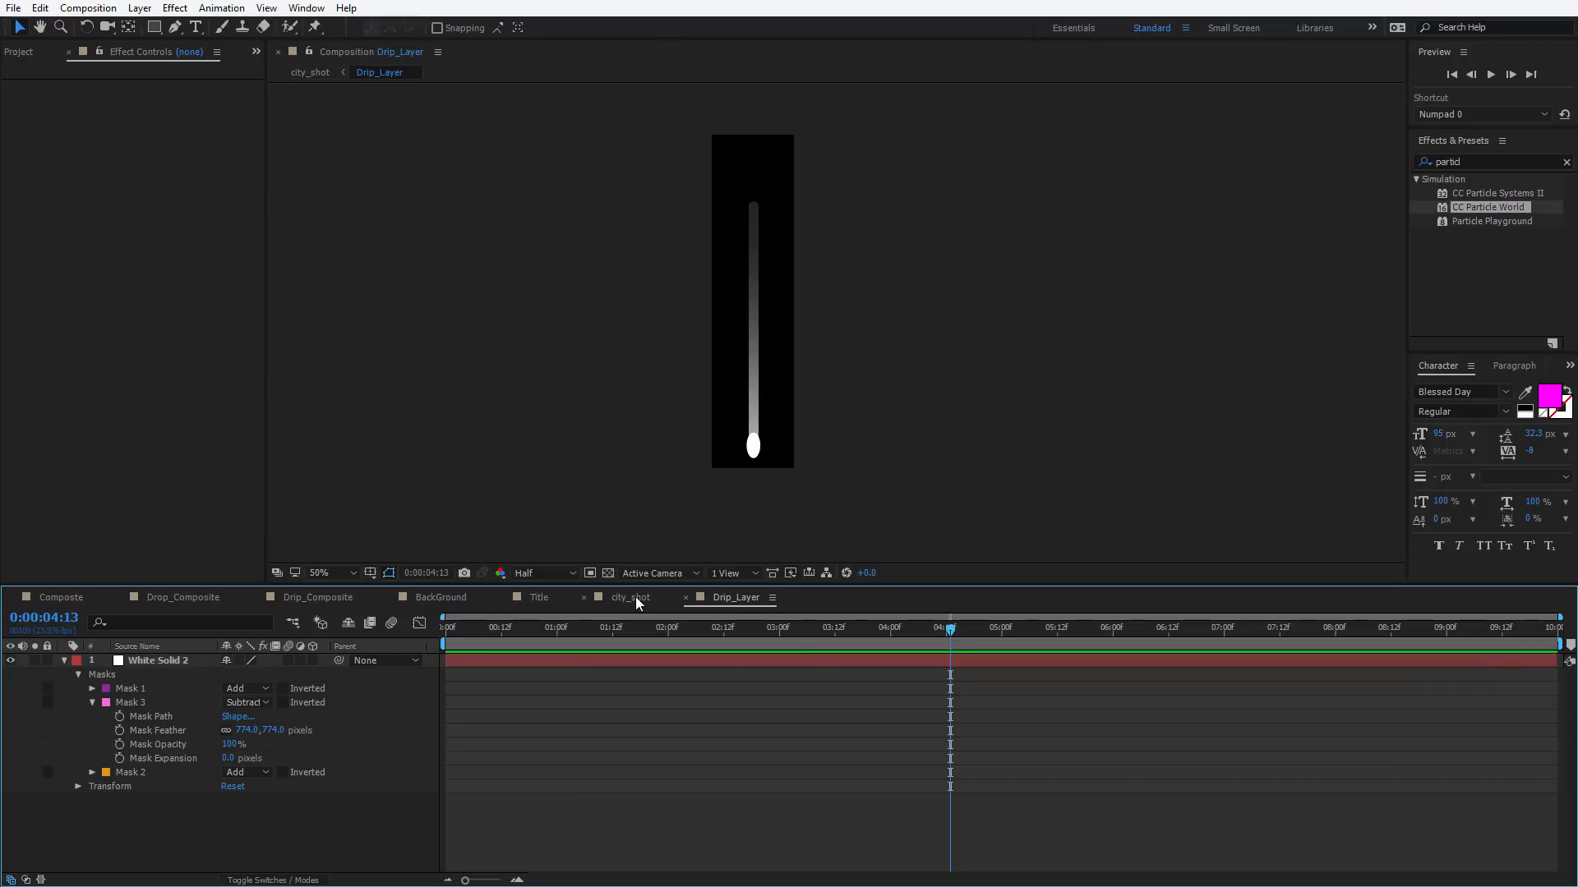
key(Tab)
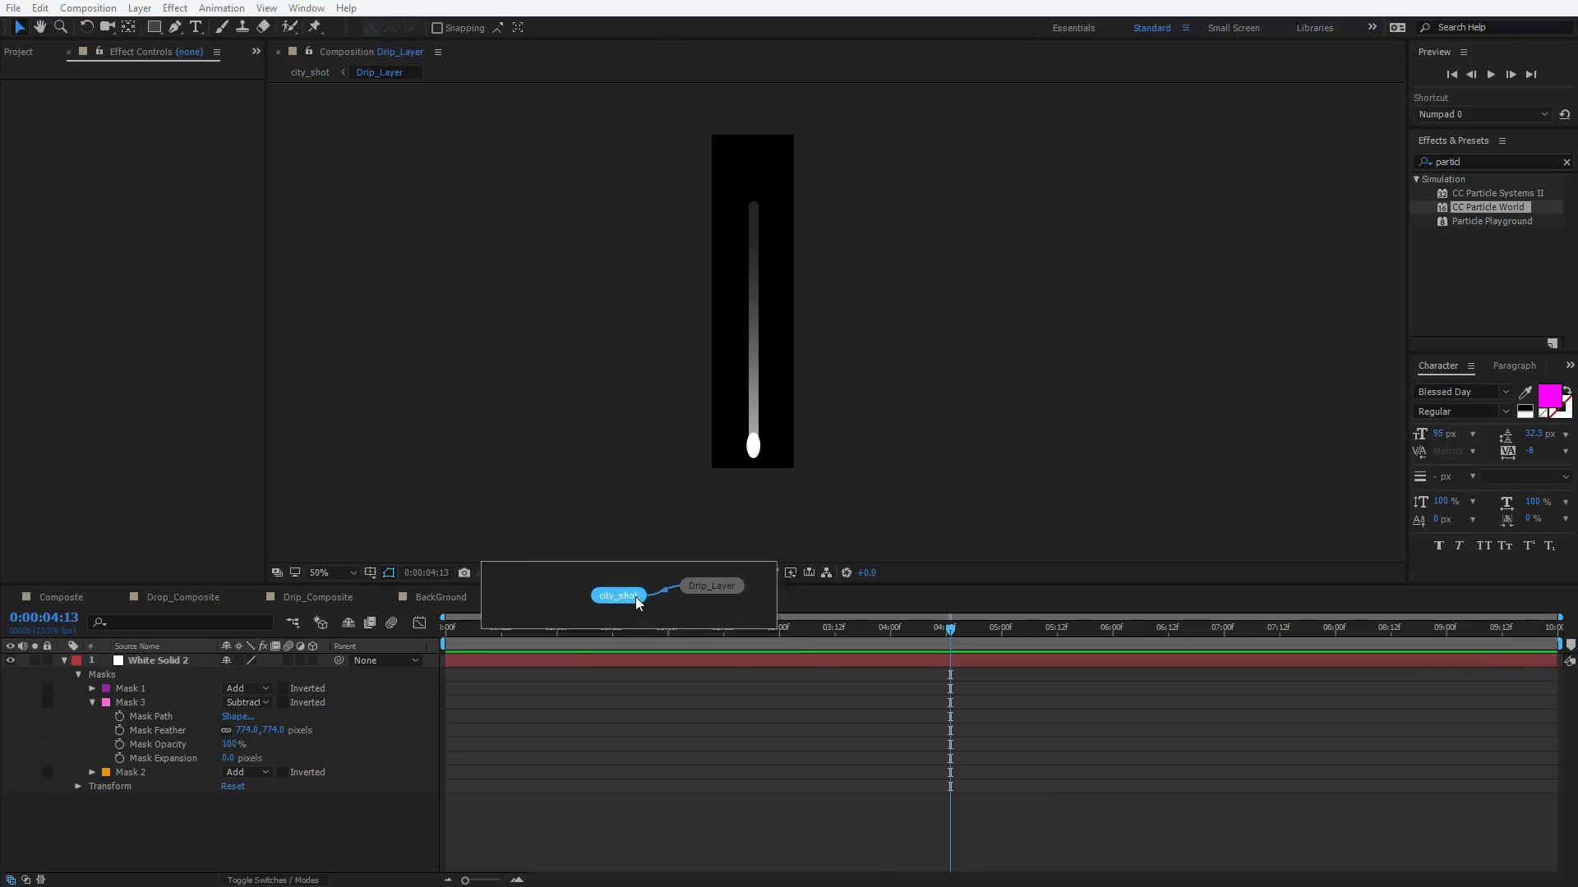
key(Right)
key(Left)
key(Escape)
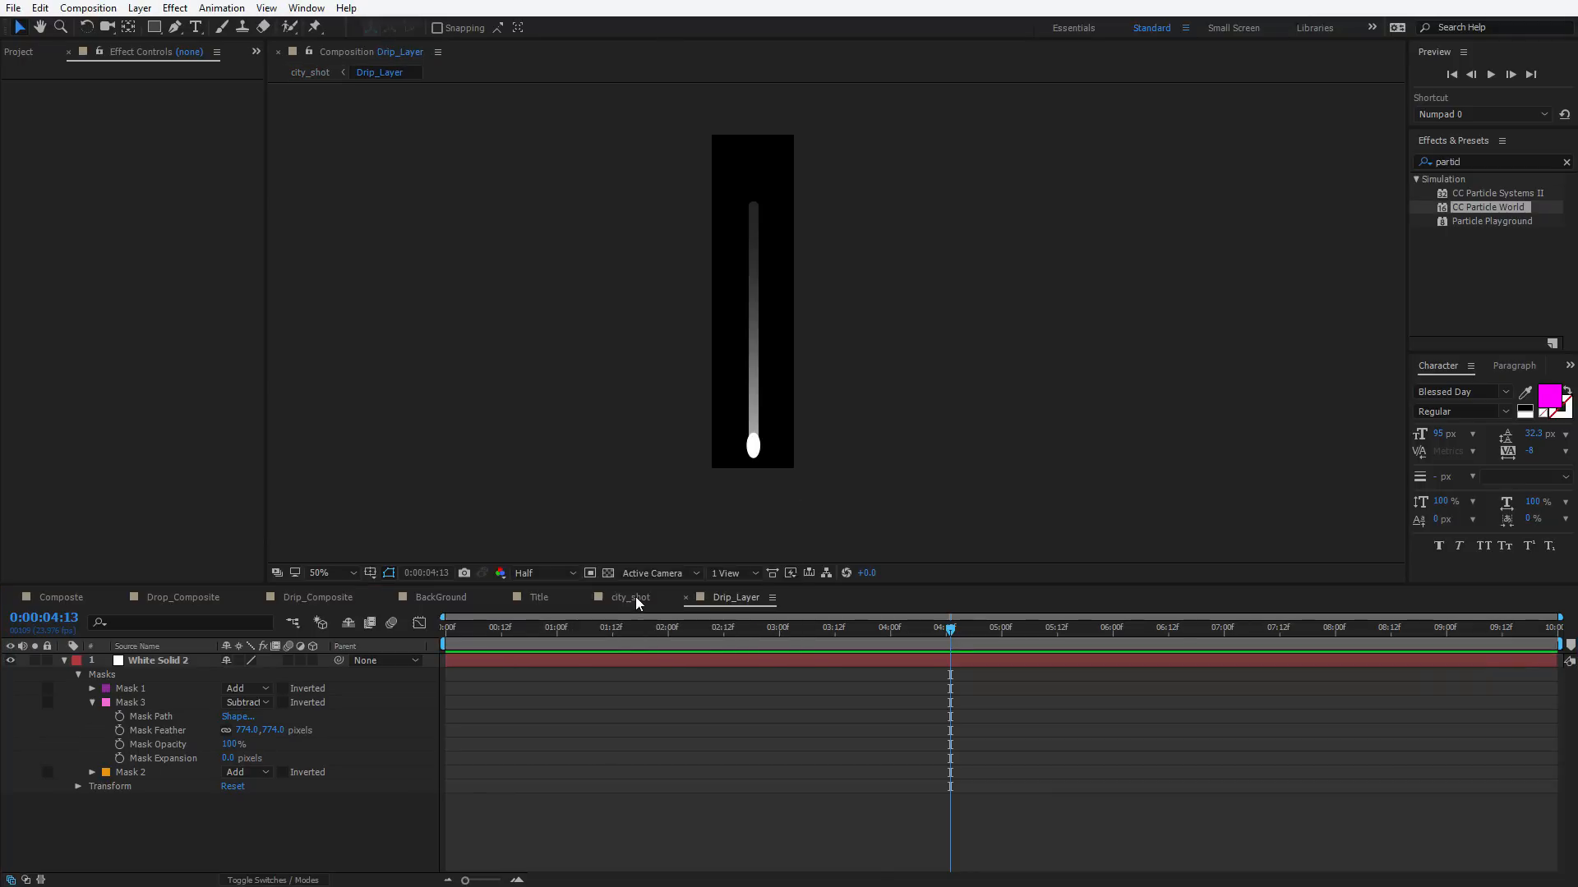
Open city_shot and keyframe Drip_Layer's Position at the first frame, placing it well above the frame at Y -1826
click(636, 598)
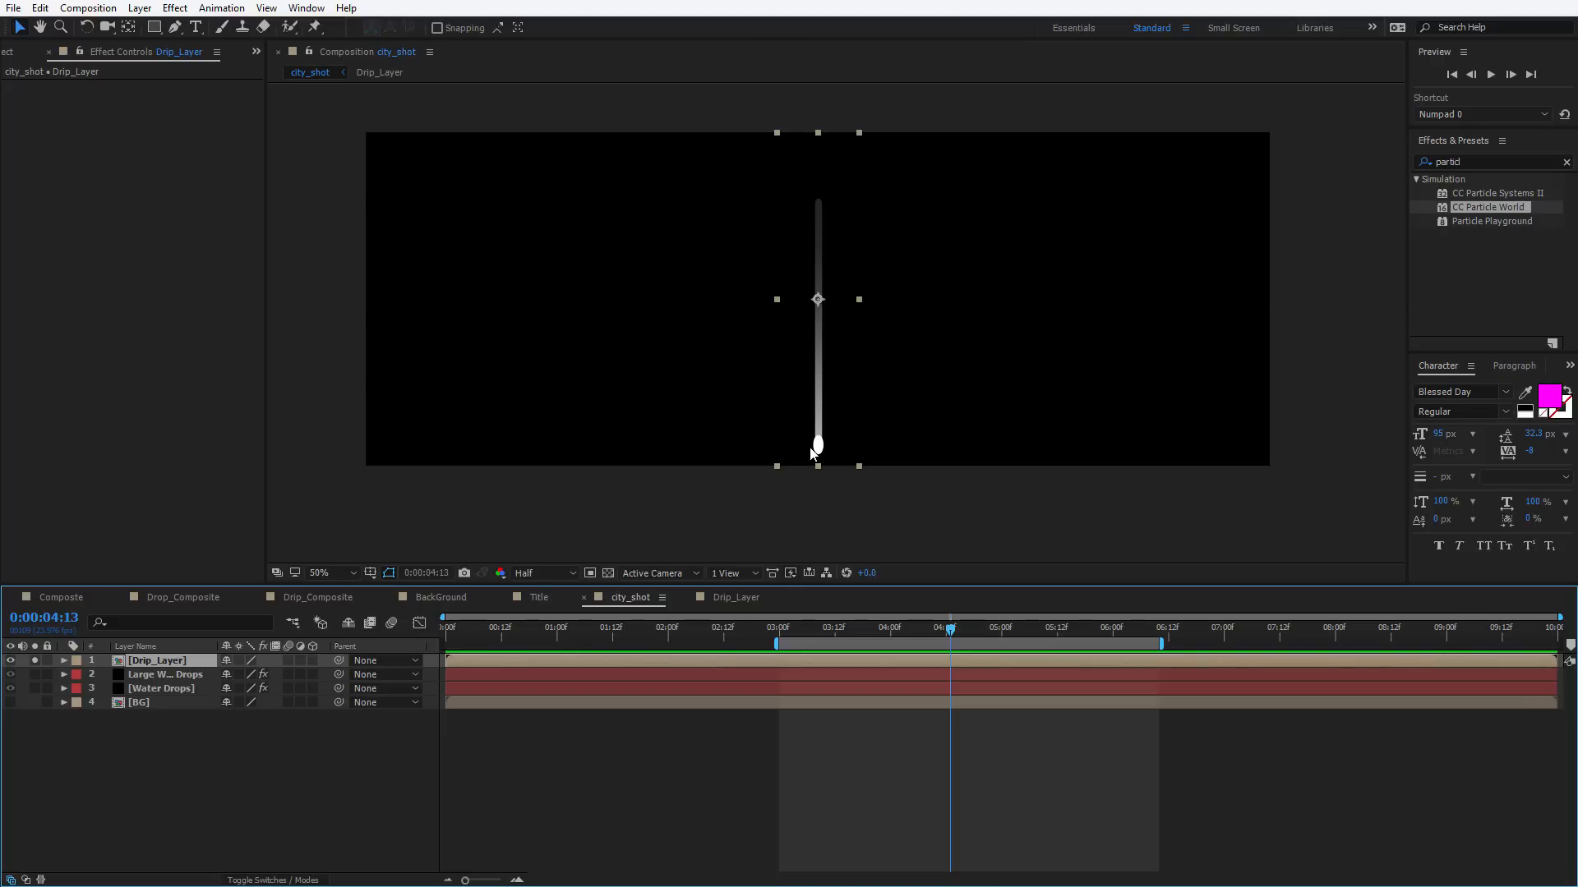
click(823, 409)
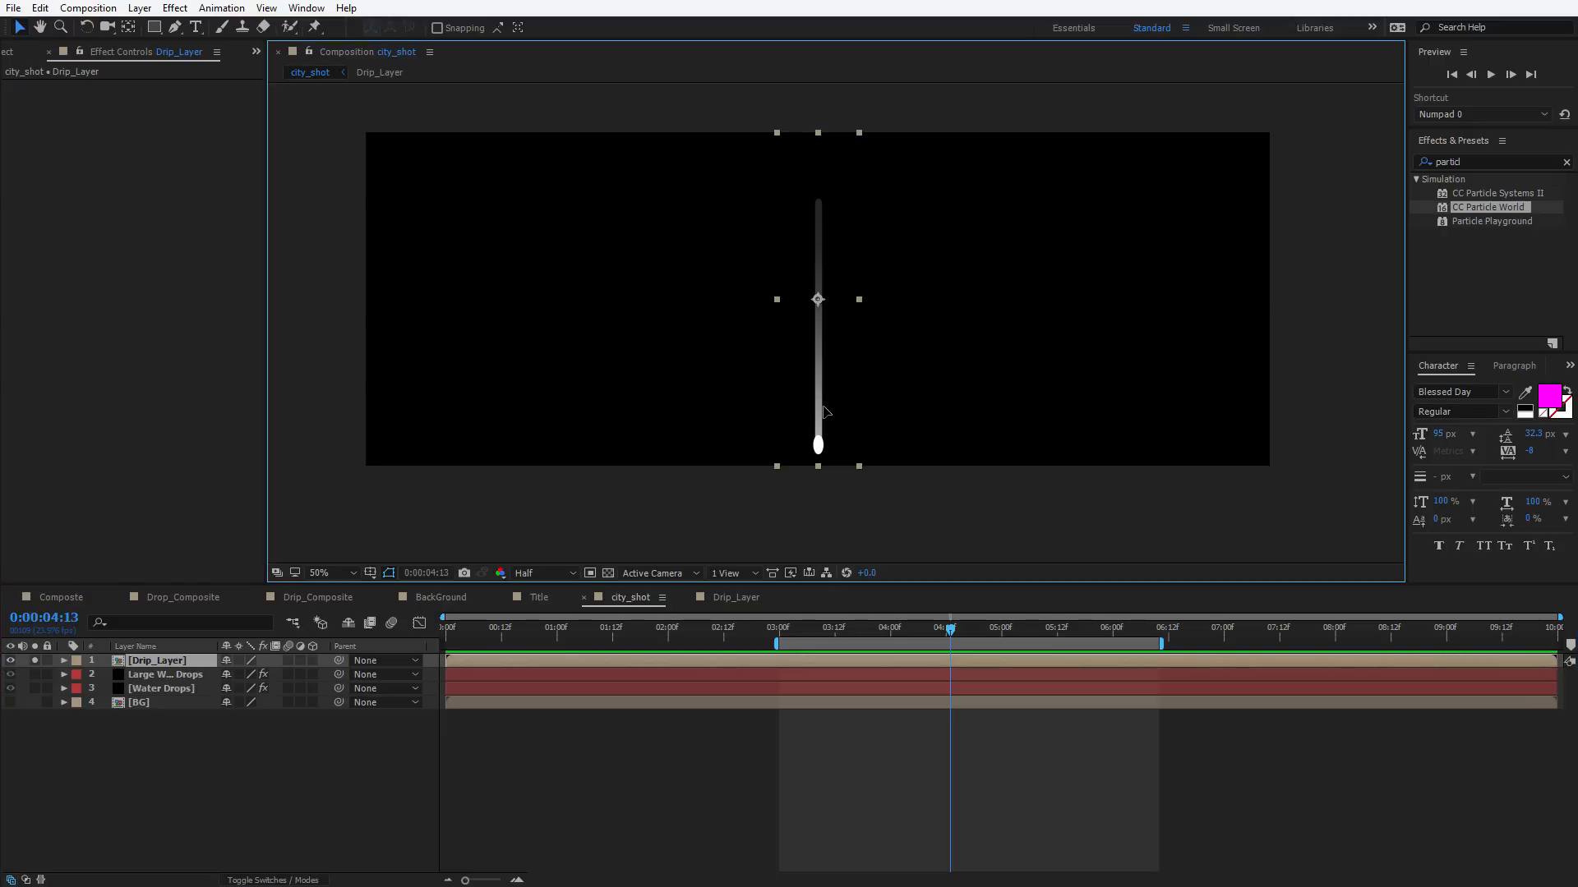
key(p)
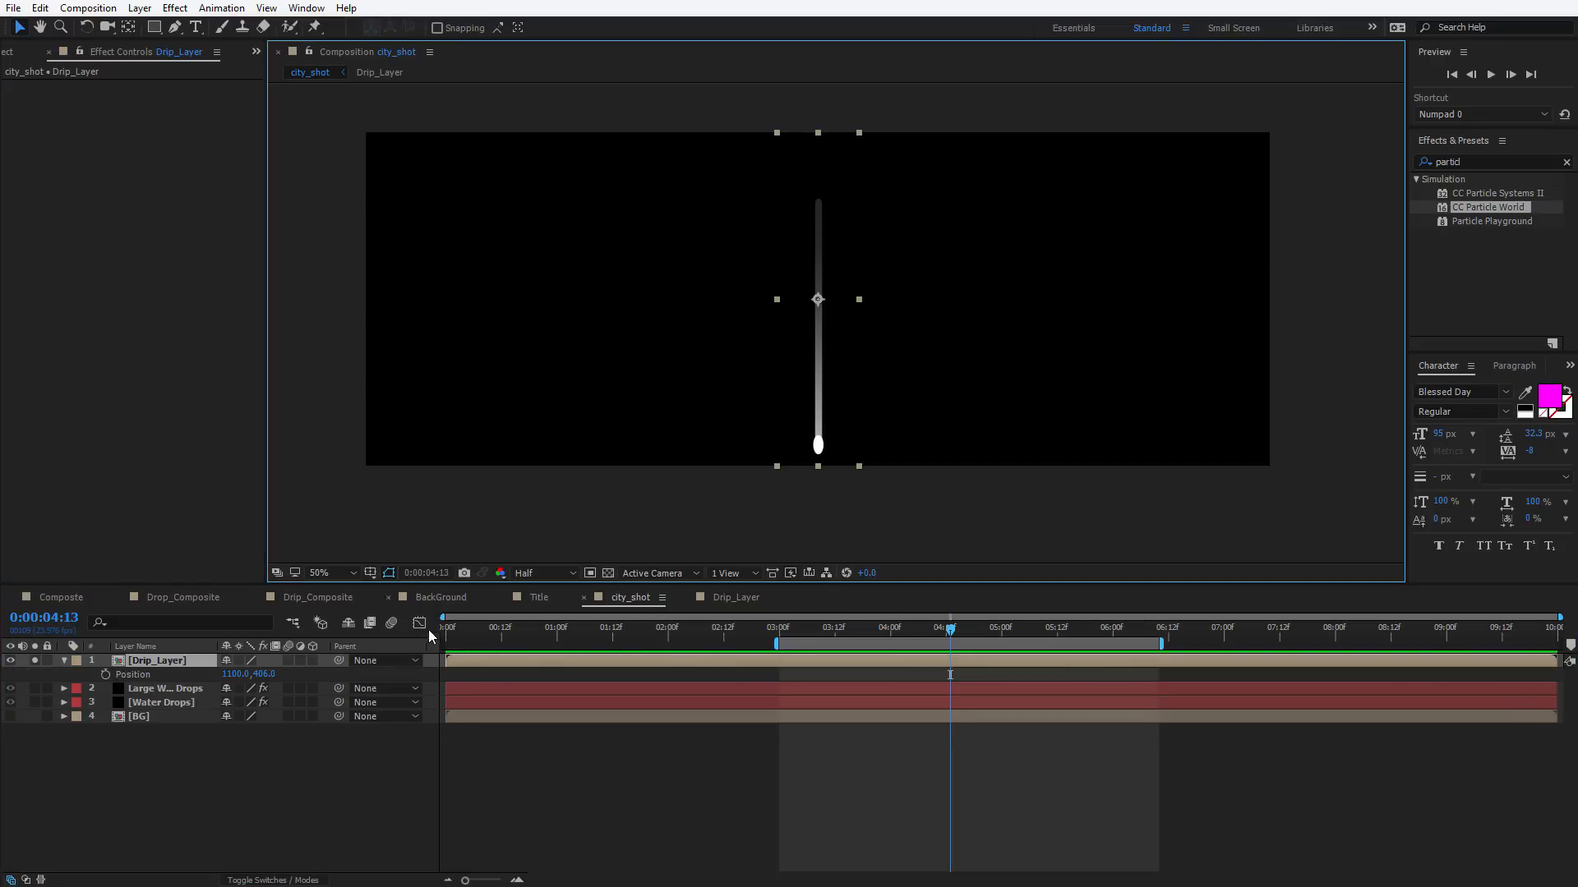
drag(599, 627, 472, 663)
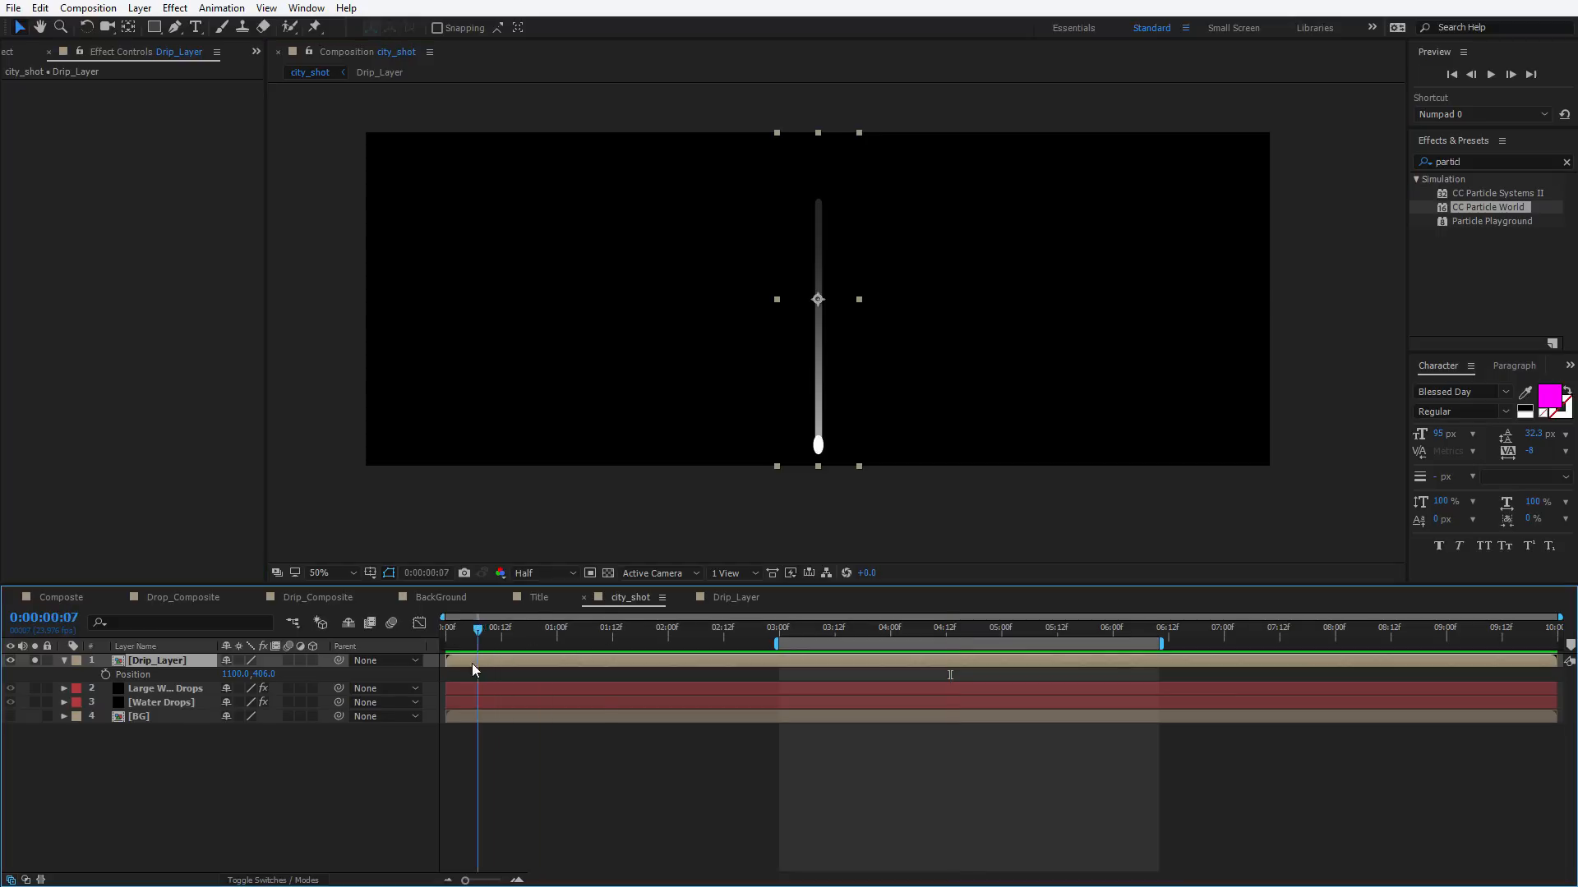
click(106, 674)
key(comma)
drag(833, 356, 826, 126)
key(comma)
drag(830, 226, 843, 109)
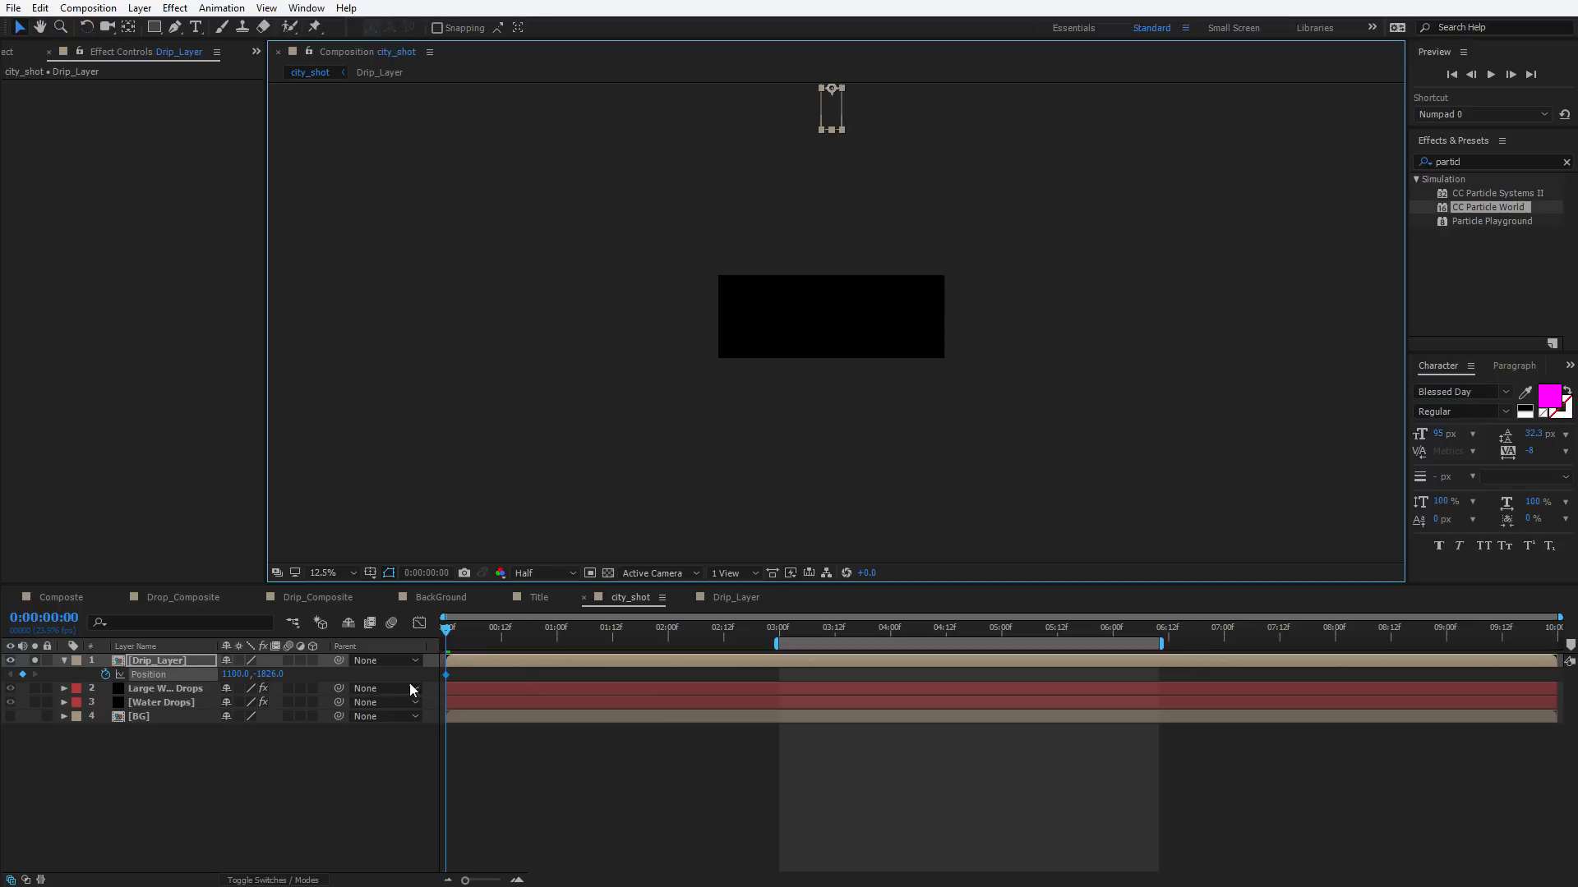
Keyframe Drip_Layer's Position at 0:00:09:23, moving it straight down below the frame to Y 2422
drag(664, 629, 1376, 629)
key(End)
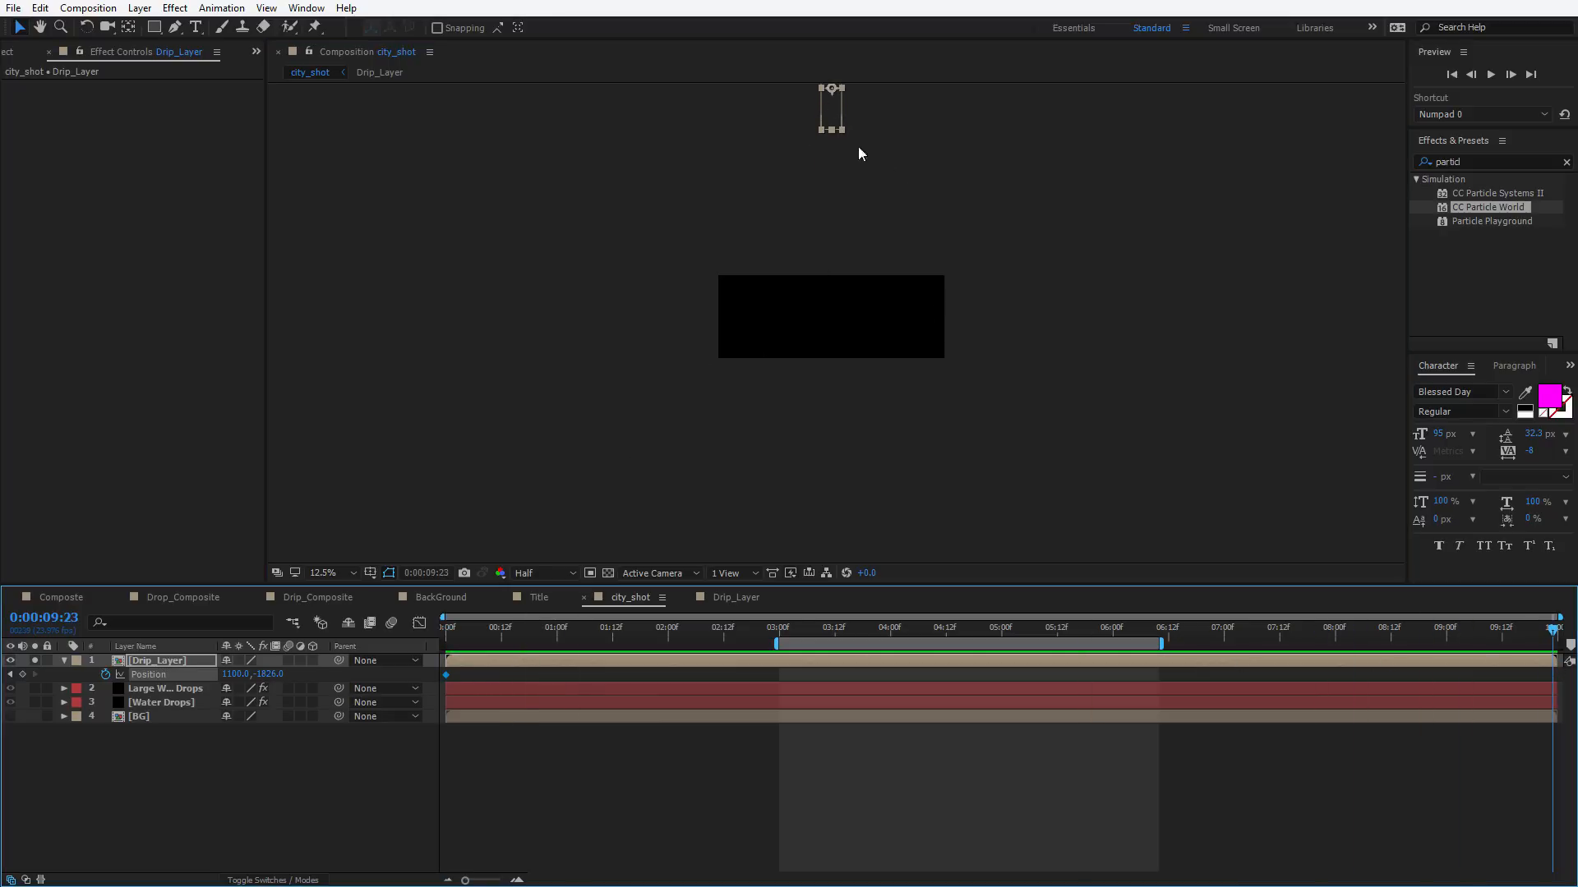
drag(830, 115, 829, 550)
click(775, 782)
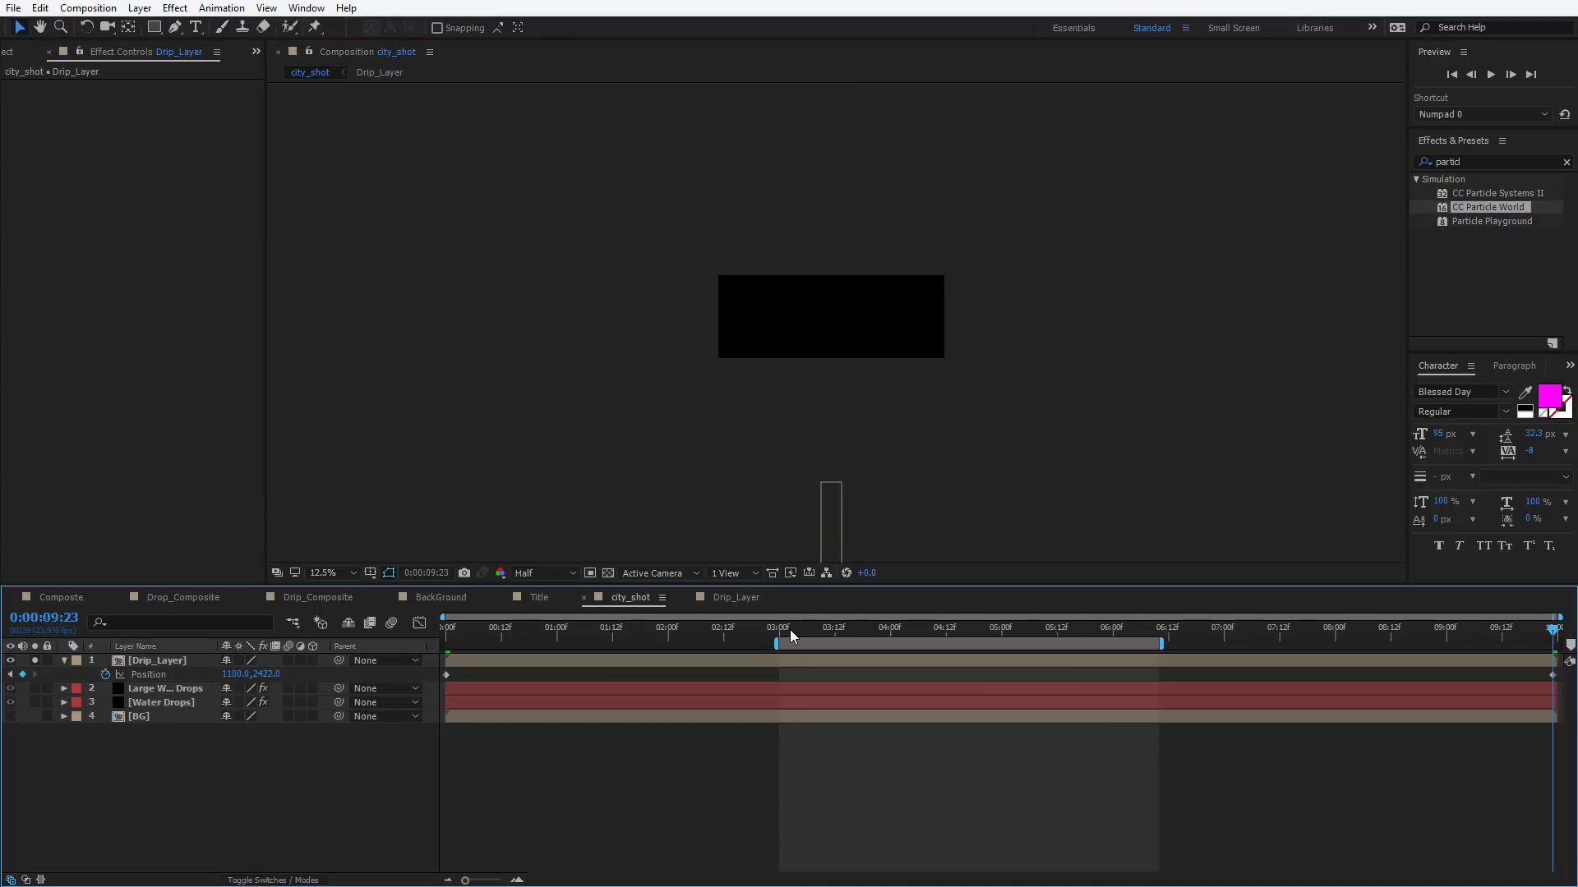
Preview and scrub Drip_Layer's falling motion between about 3 and 5 seconds in city_shot
drag(791, 630, 964, 637)
scroll(855, 376, up, 2)
key(space)
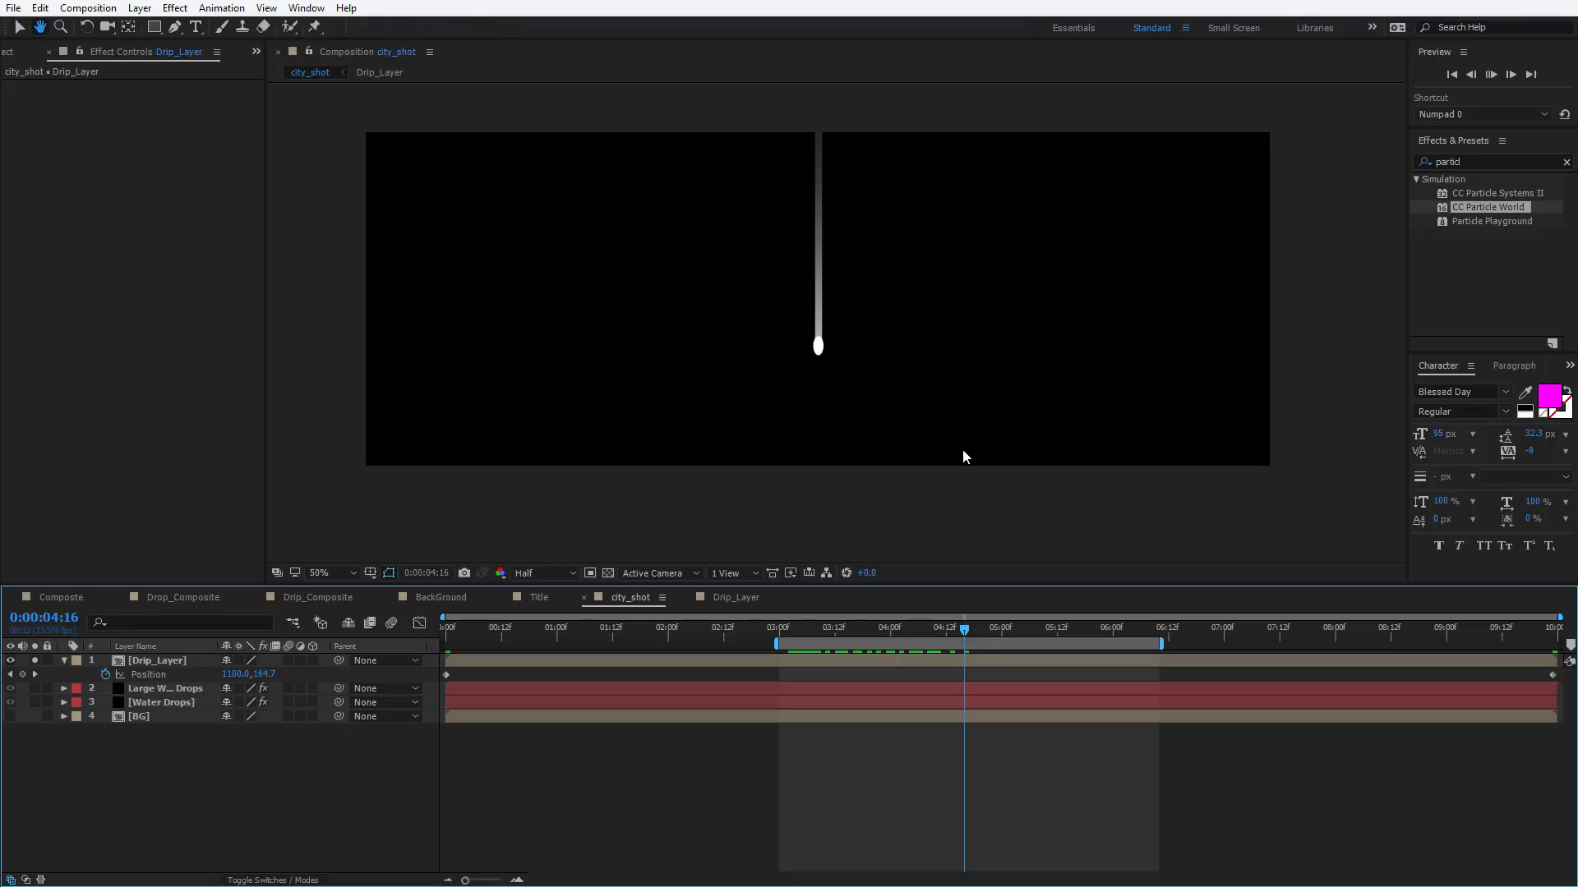
click(793, 629)
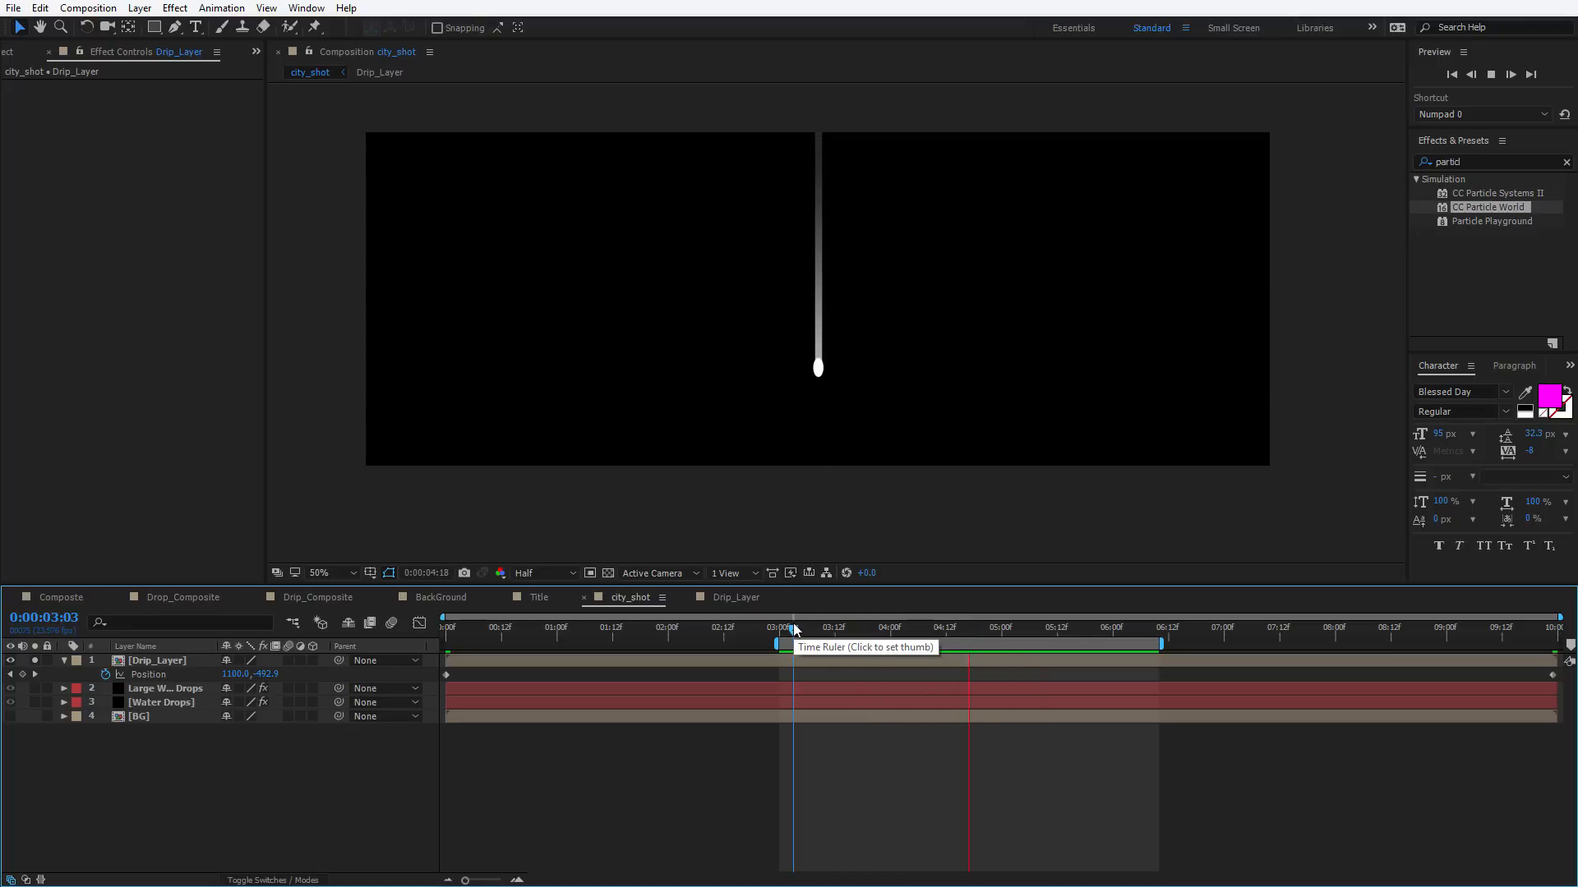
drag(855, 629, 876, 630)
scroll(869, 350, down, 2)
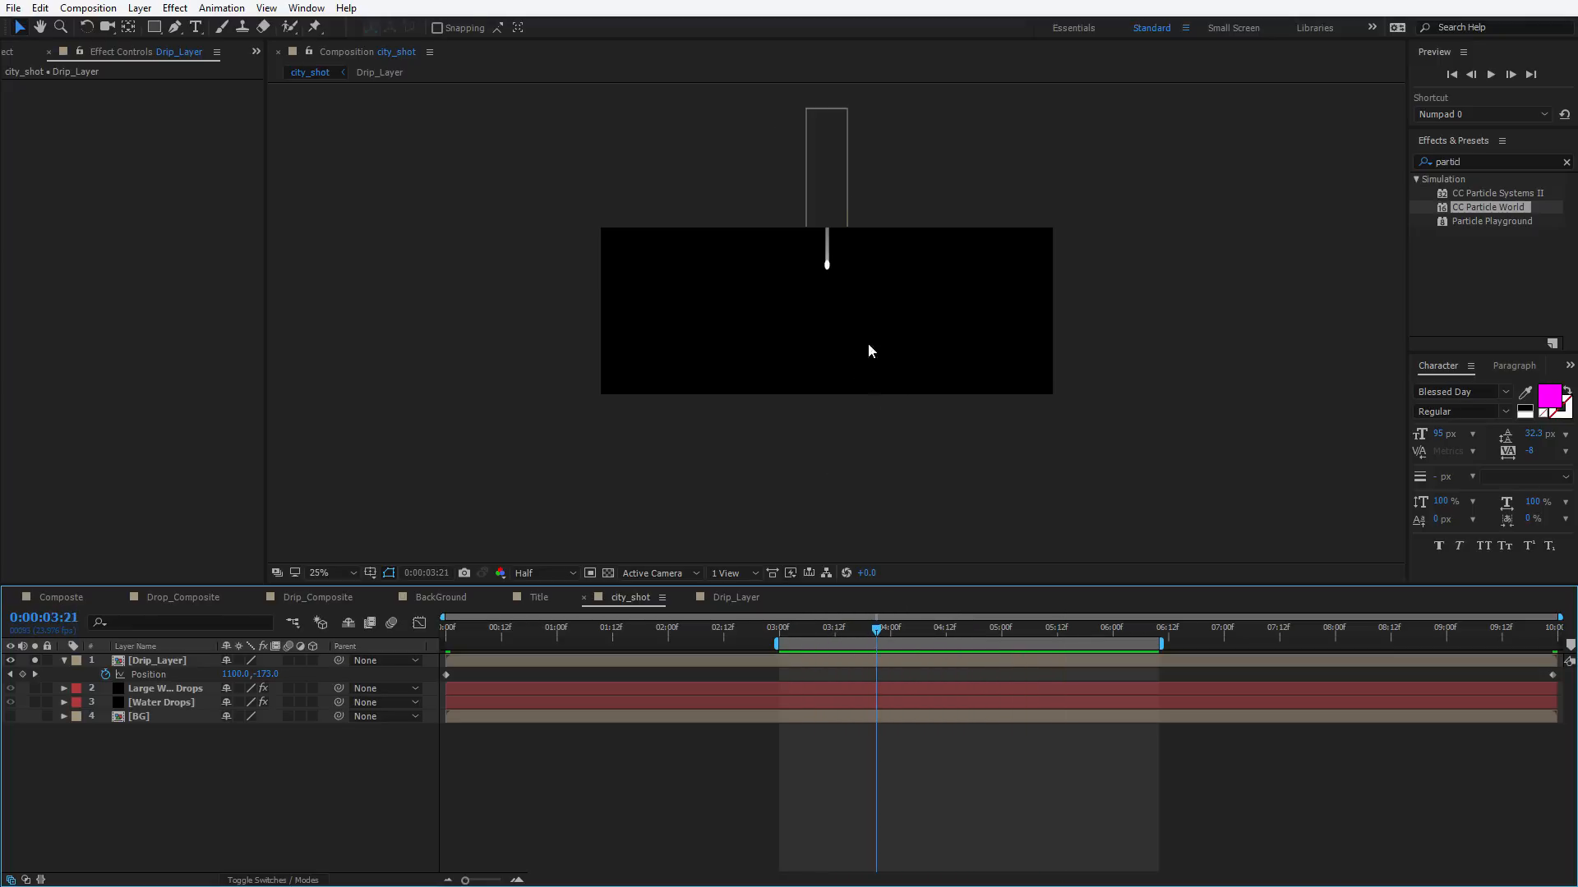
At 0:00:09:23, move Drip_Layer's end position straight up to Y 2102, nearer to the frame
click(837, 142)
drag(1497, 638, 1555, 631)
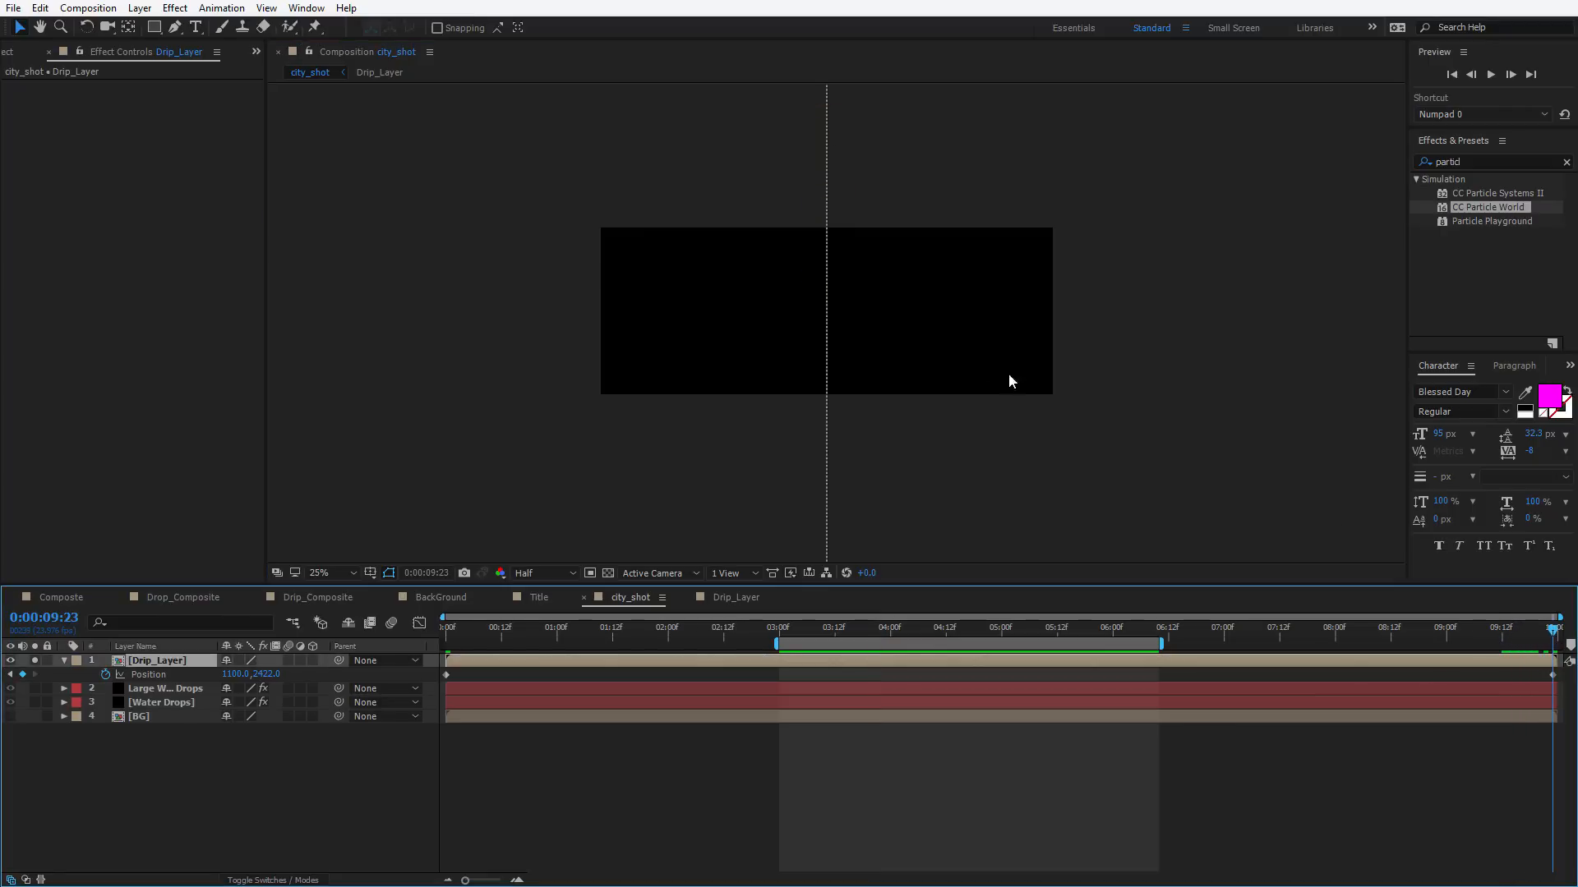
scroll(904, 452, down, 1)
drag(832, 555, 832, 523)
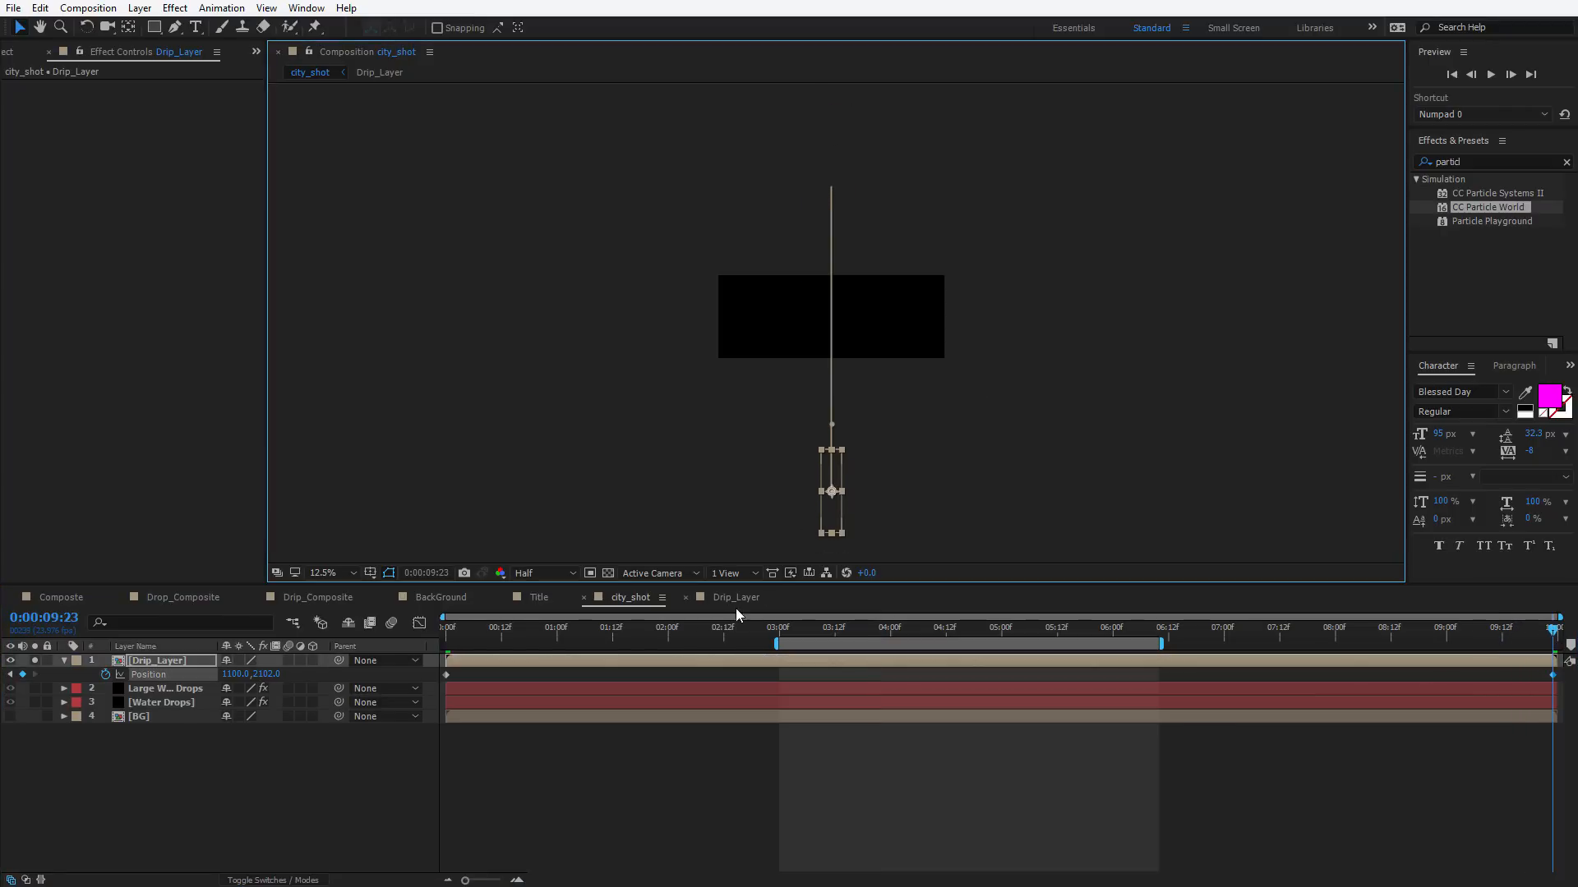
Lower Drip_Layer's starting position at the first frame closer to the frame's upper edge, and preview the slower drip
drag(683, 639, 444, 635)
drag(825, 111, 825, 155)
key(space)
scroll(869, 337, up, 1)
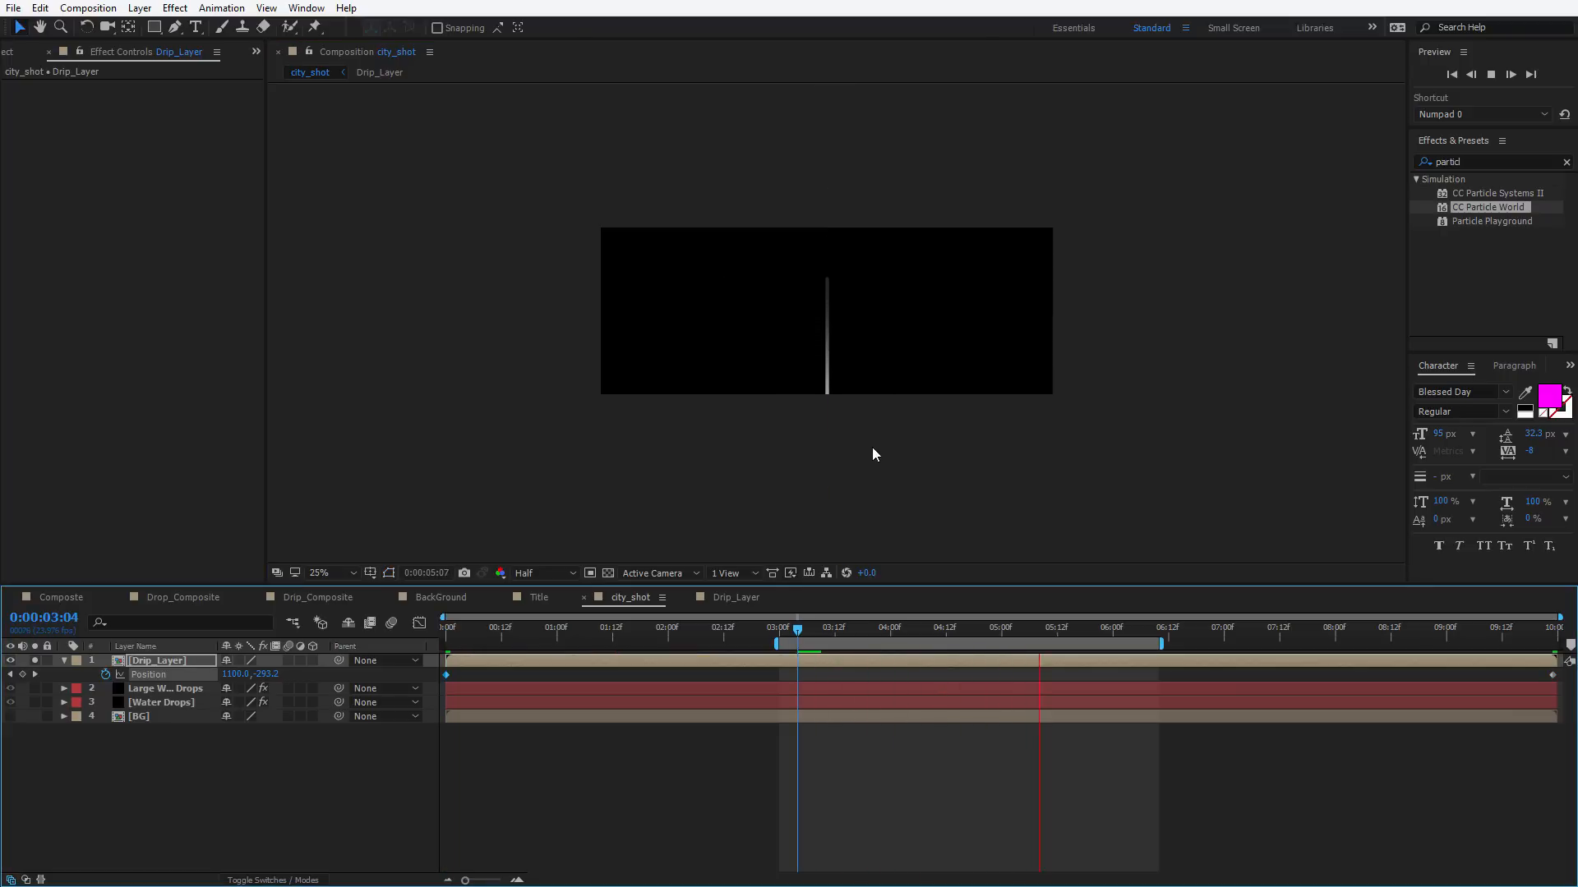
click(827, 631)
drag(829, 633, 928, 635)
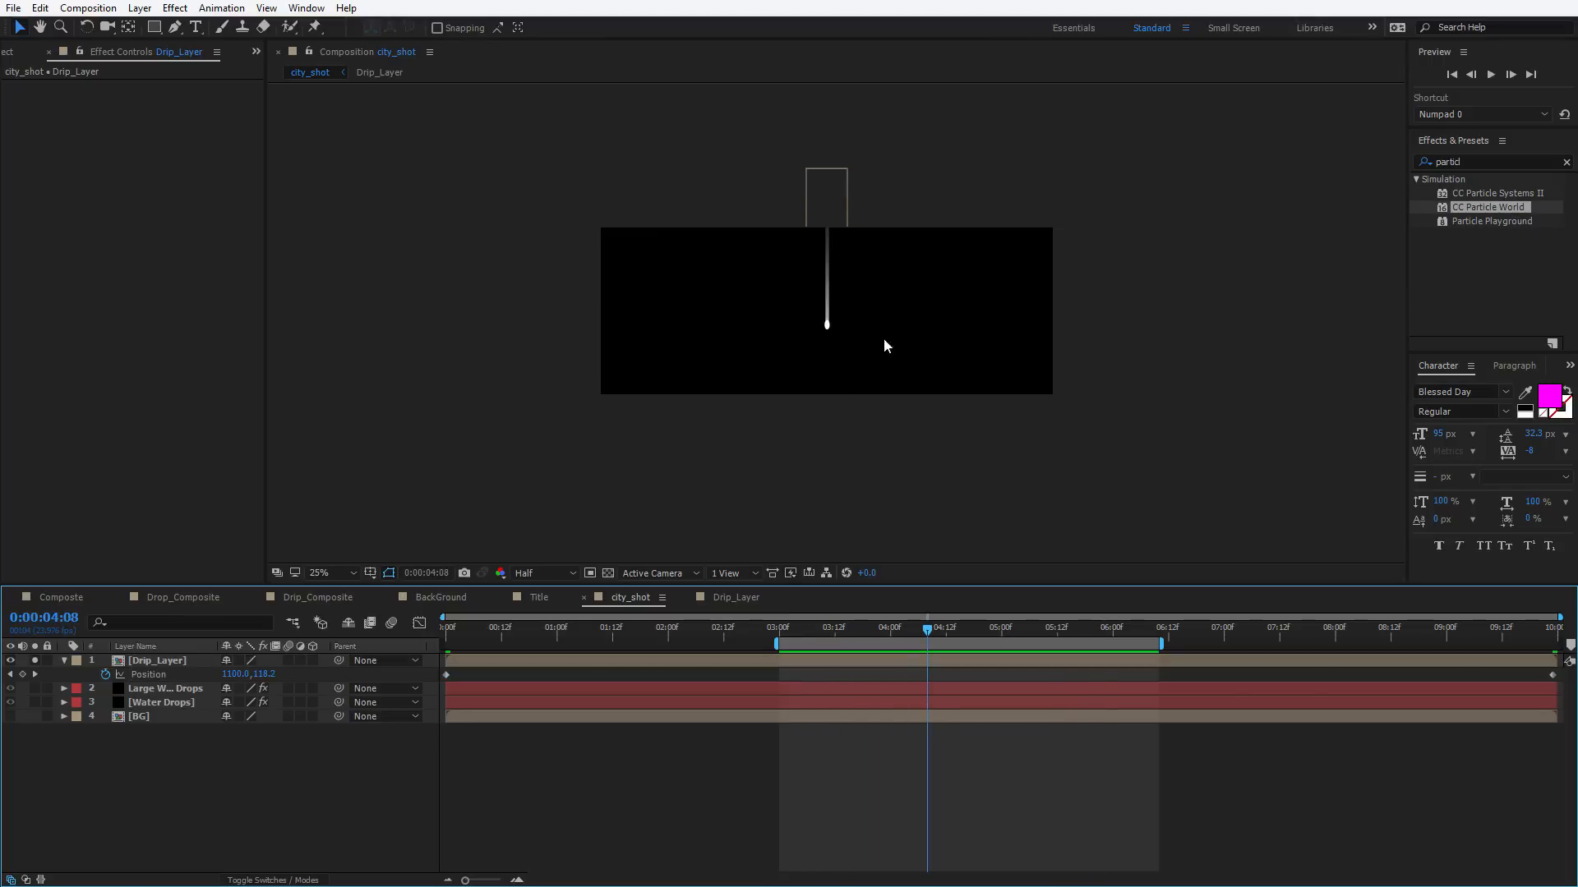
Pre-compose Drip_Layer as Drip_Animated, moving all attributes into the new composition
scroll(836, 323, up, 1)
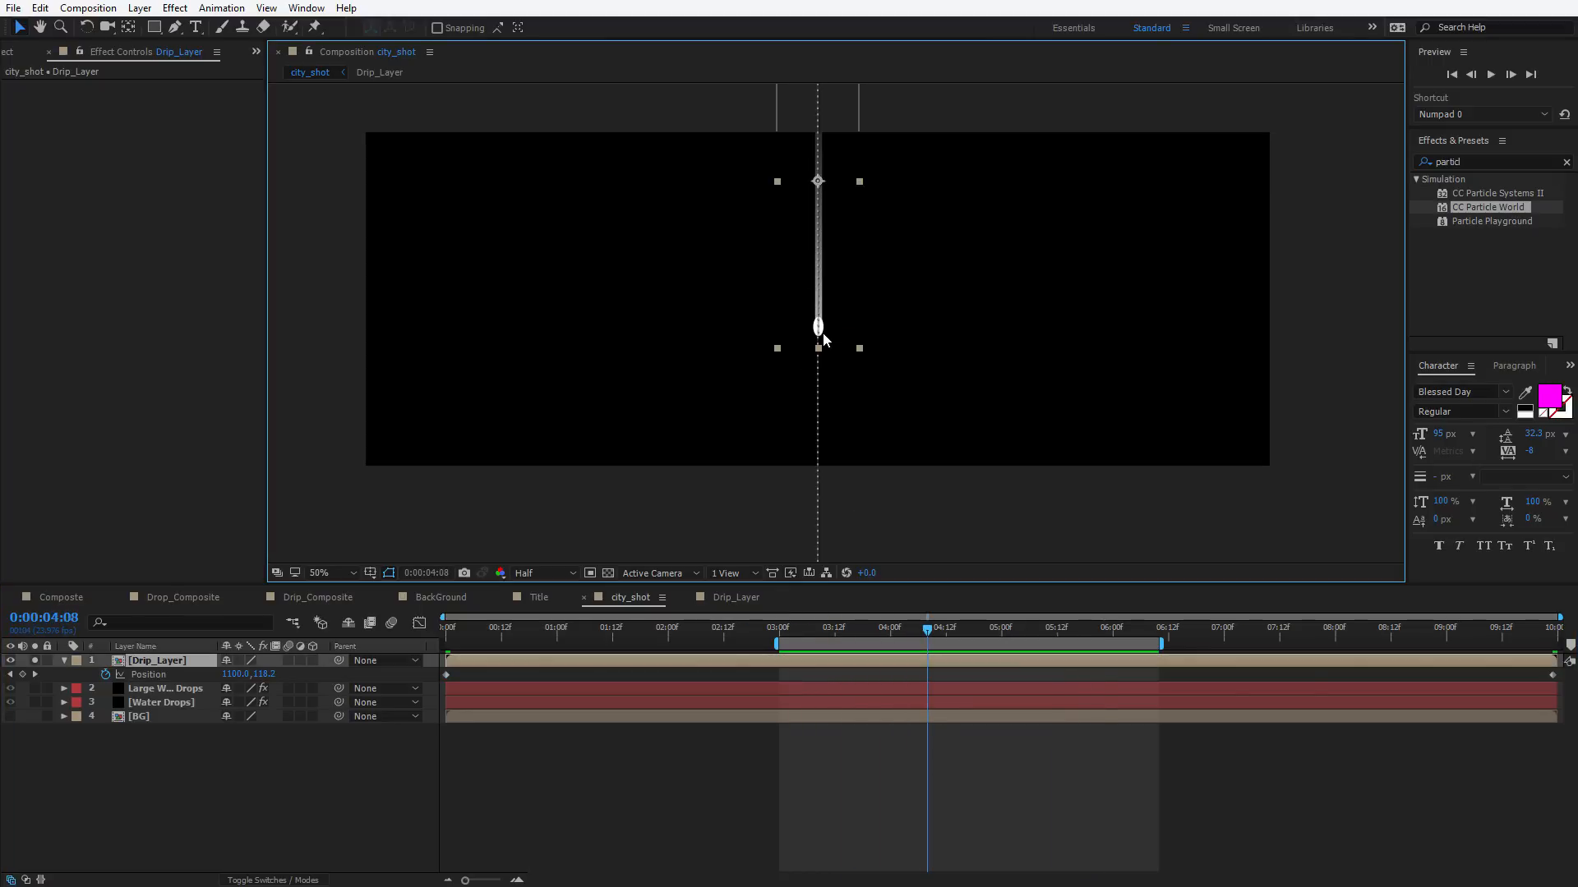
click(139, 7)
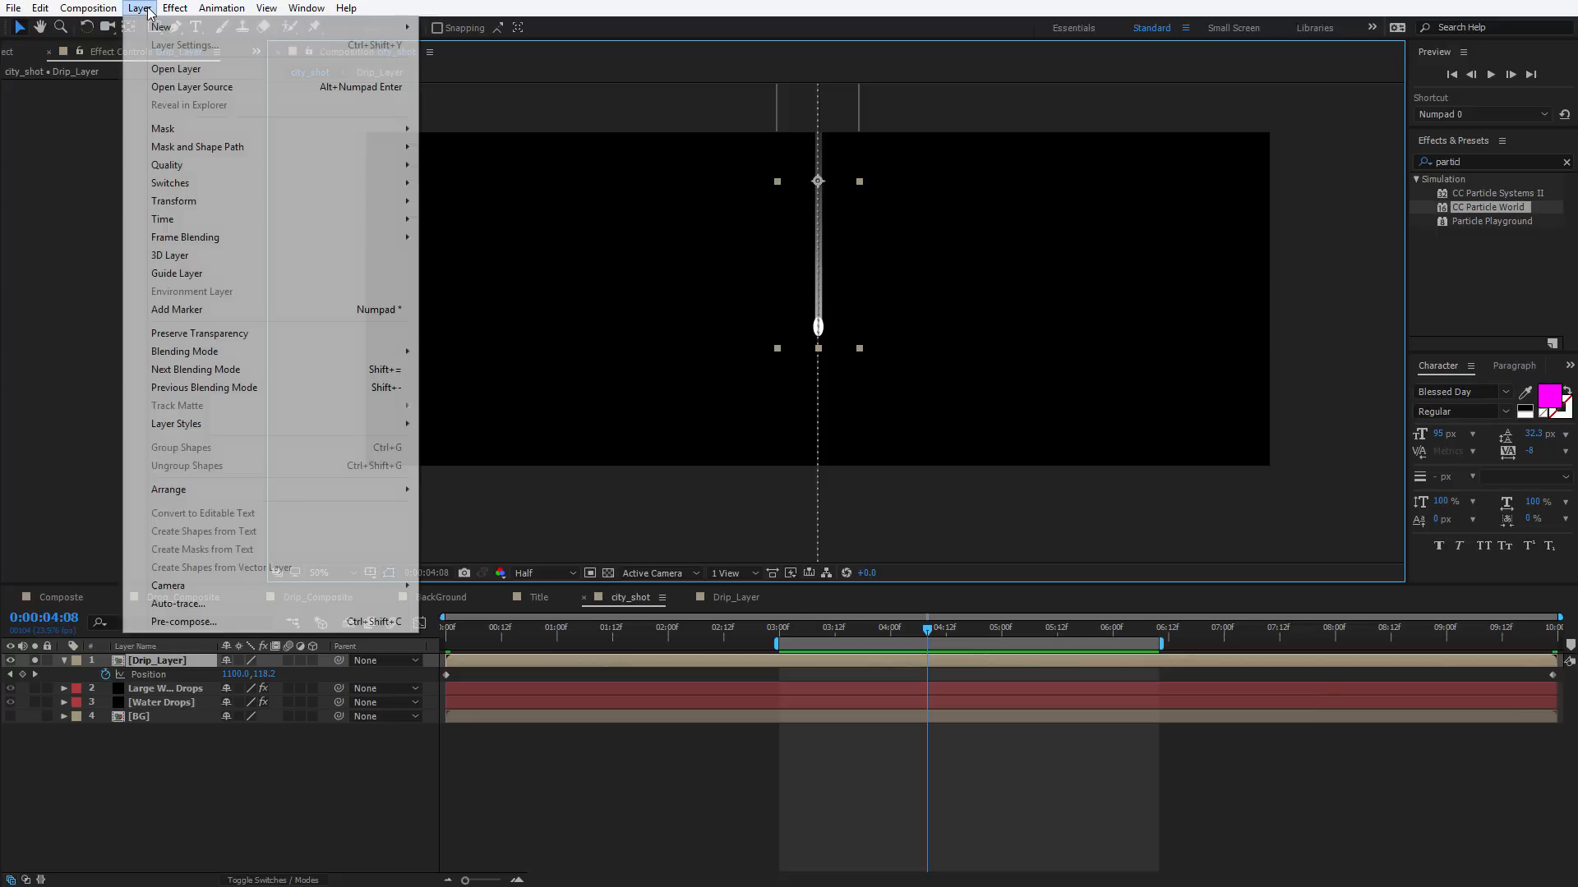
click(201, 623)
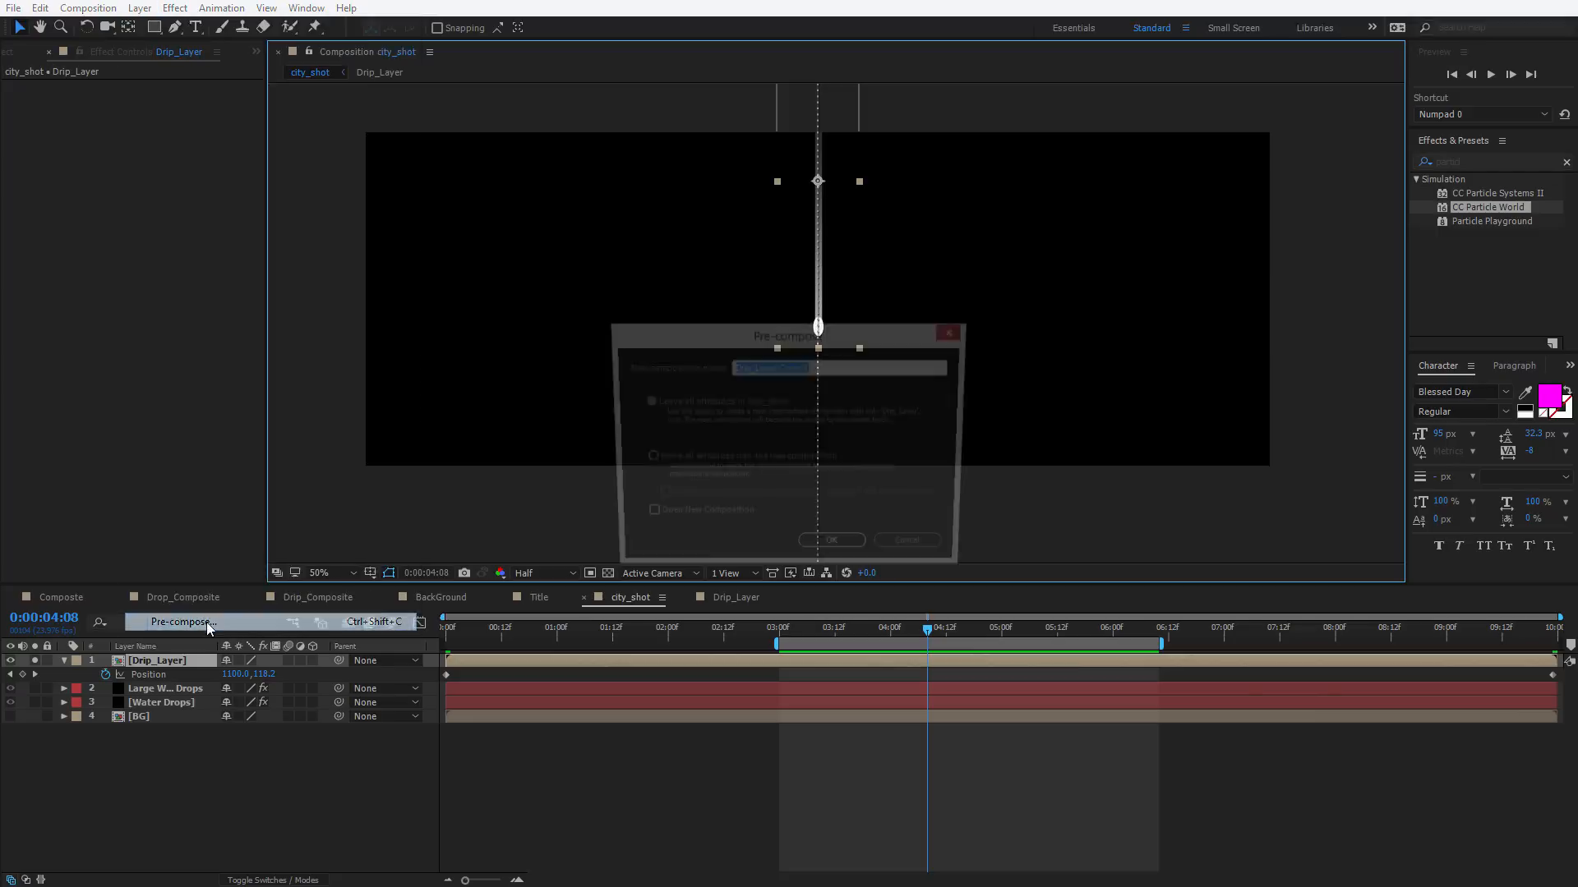
click(654, 462)
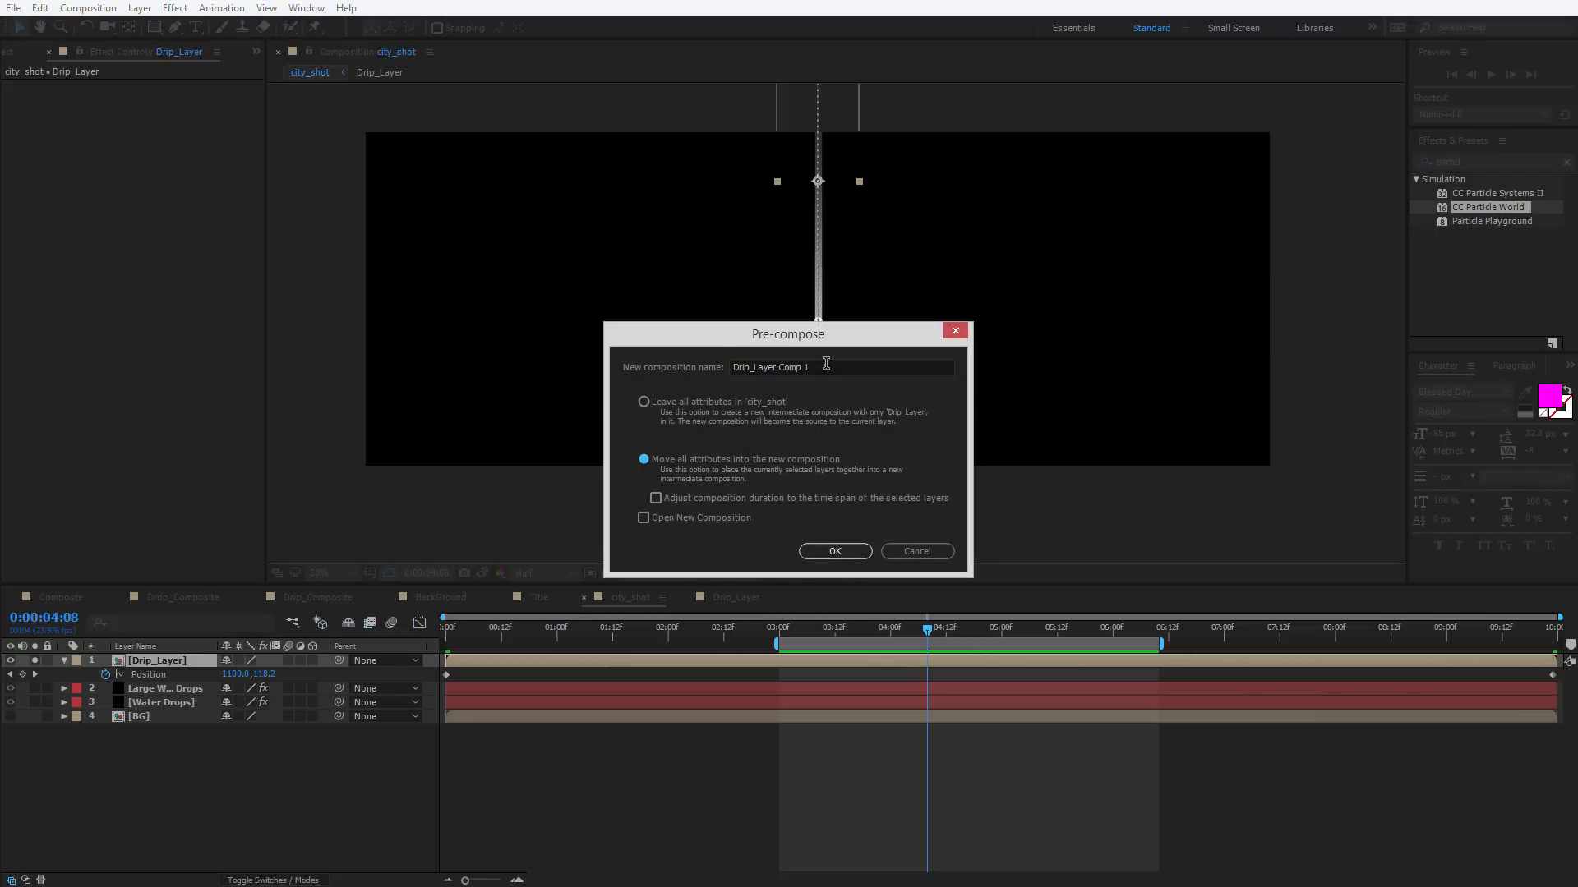
text(Drip_Animated)
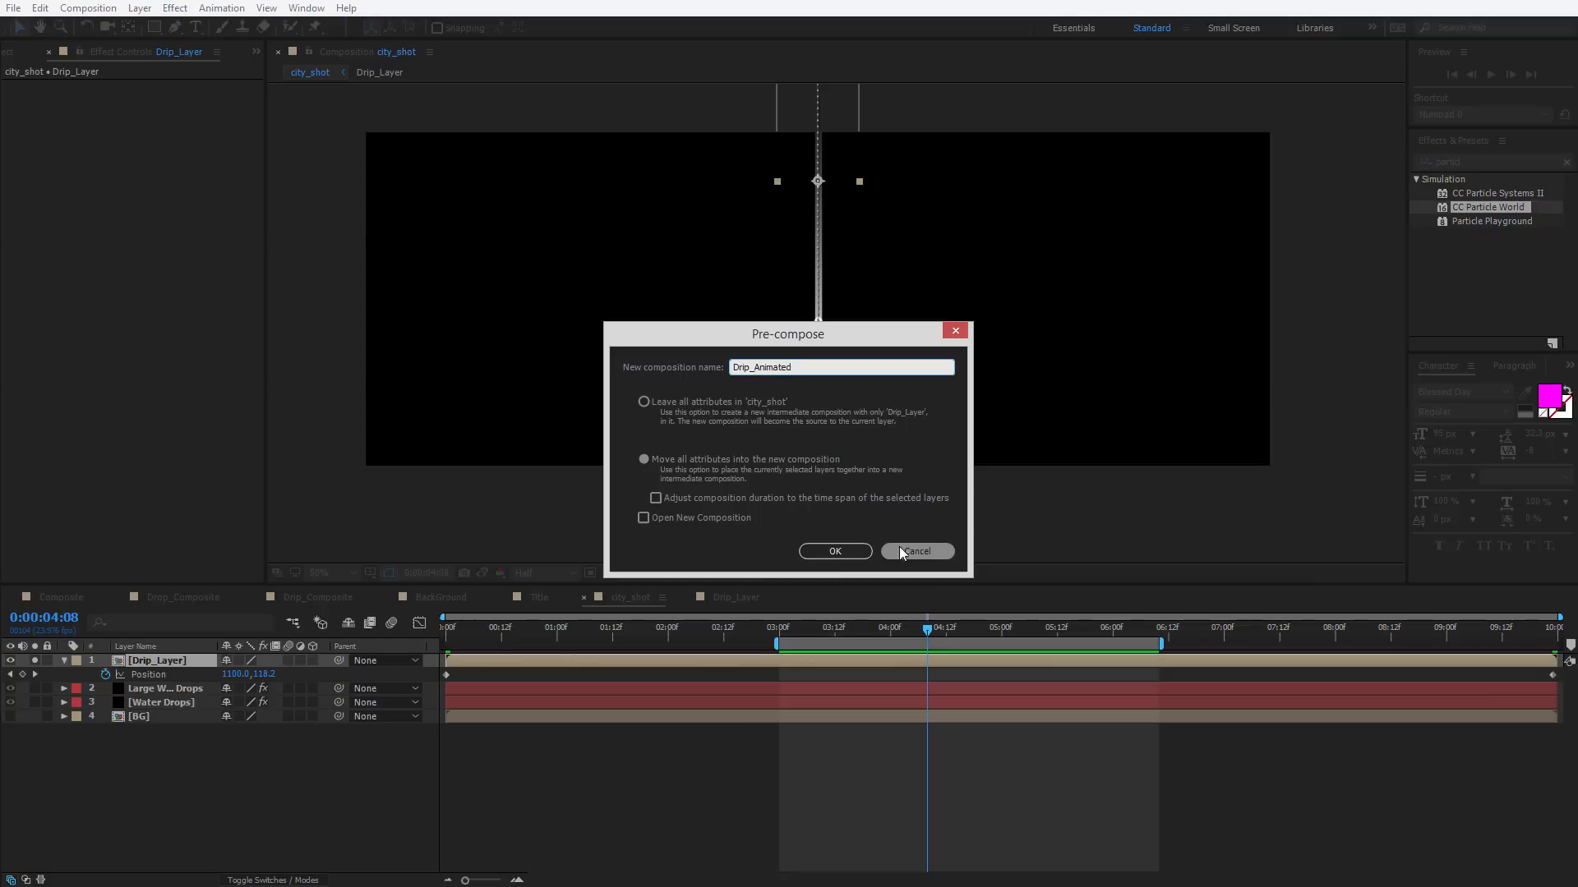
click(837, 550)
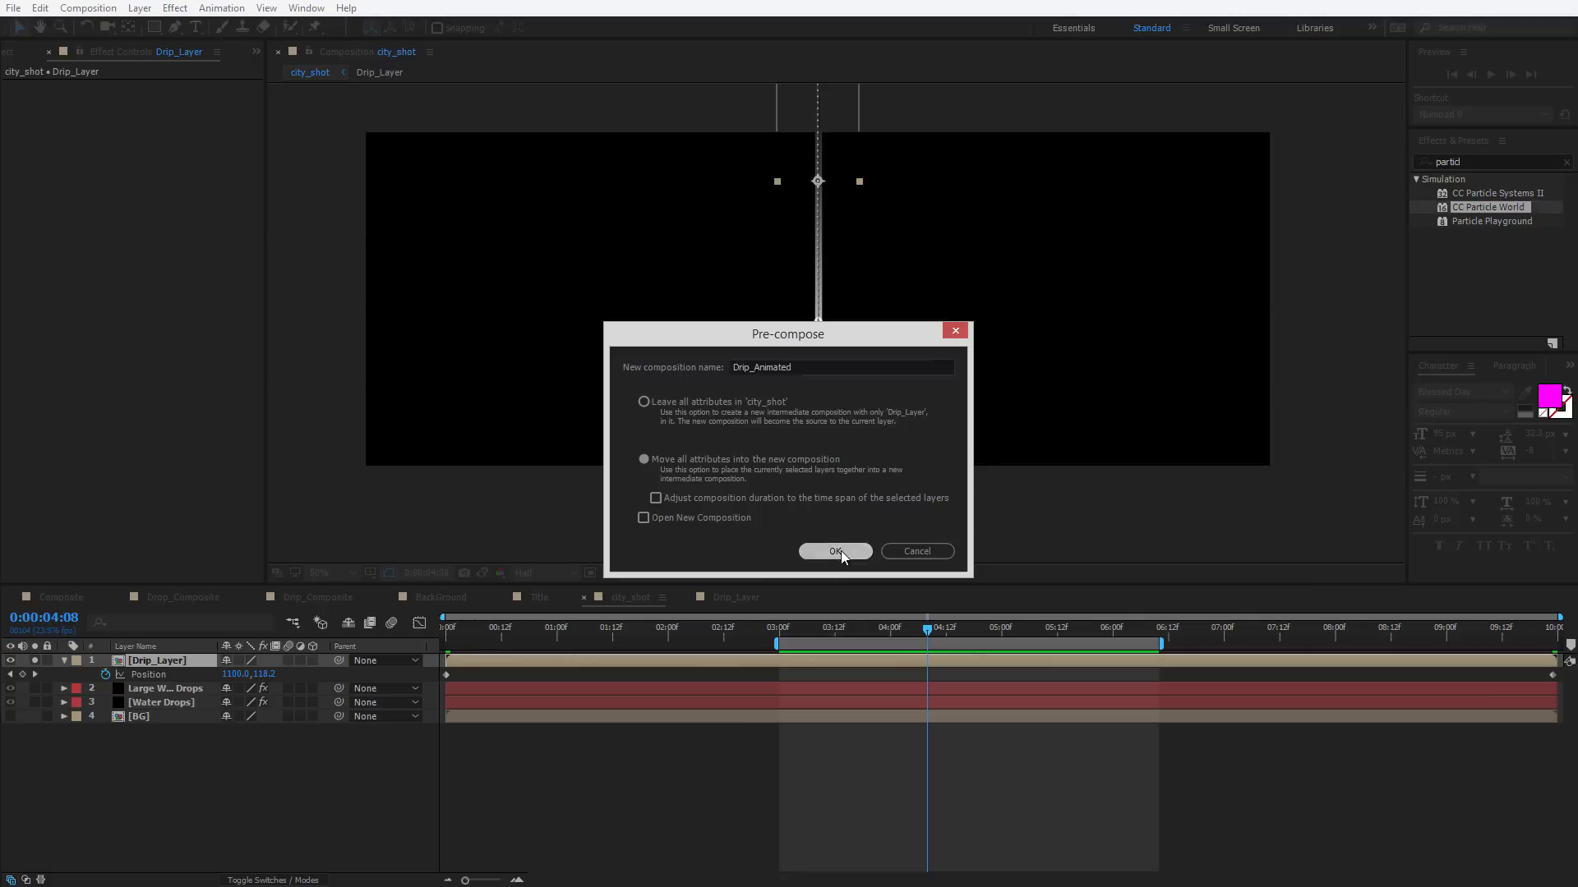
click(733, 665)
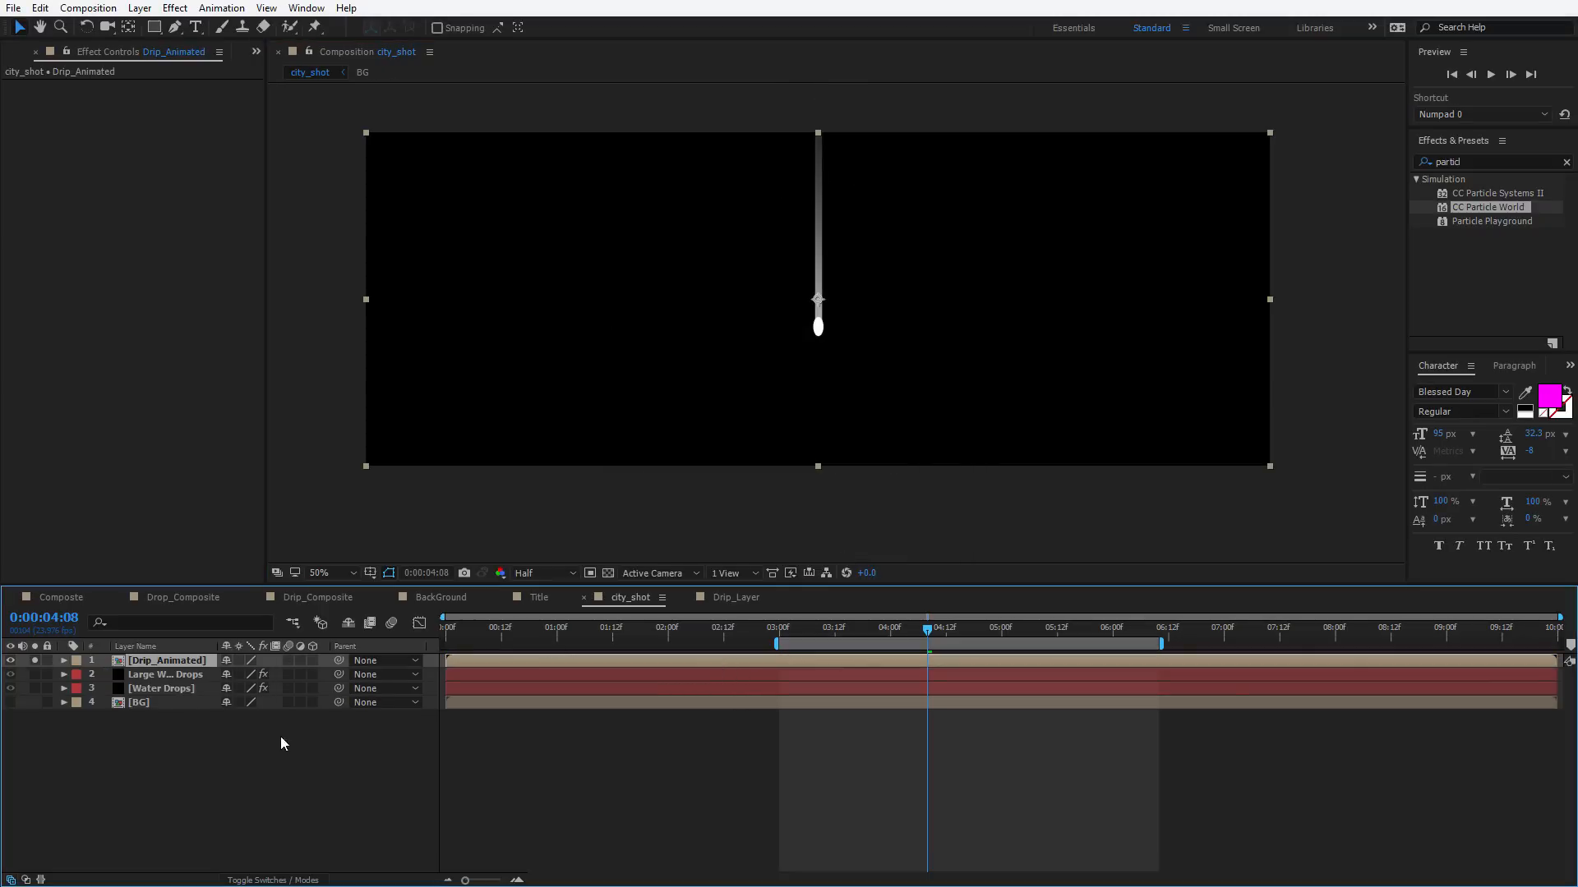
Enable Collapse Transformations on Drip_Animated, and scrub through the drip's motion around 3 to 4 seconds
click(266, 880)
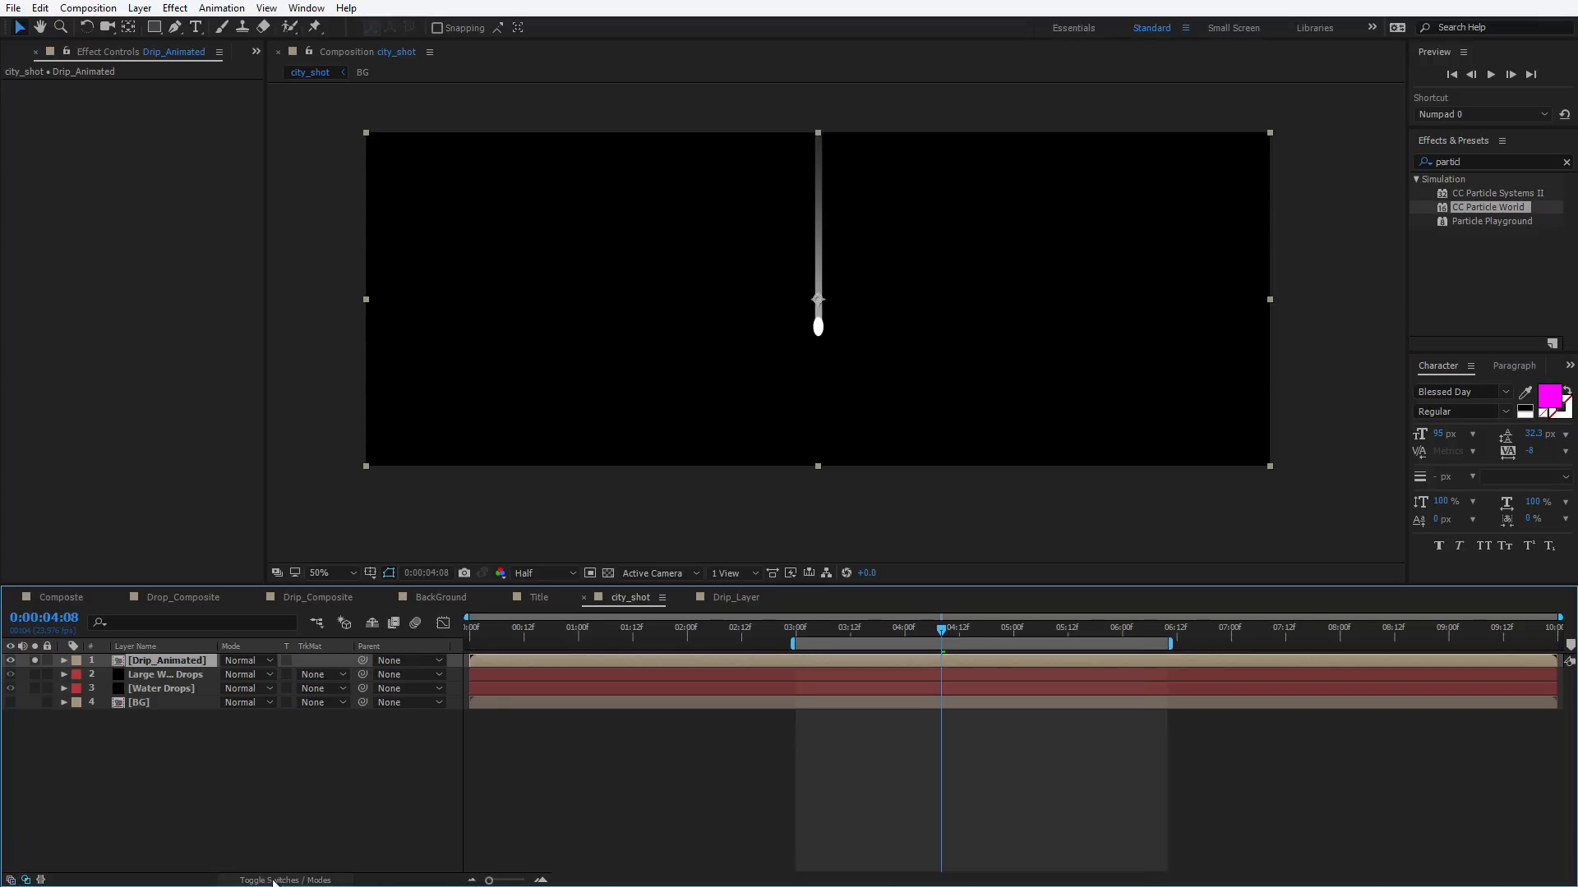
click(274, 880)
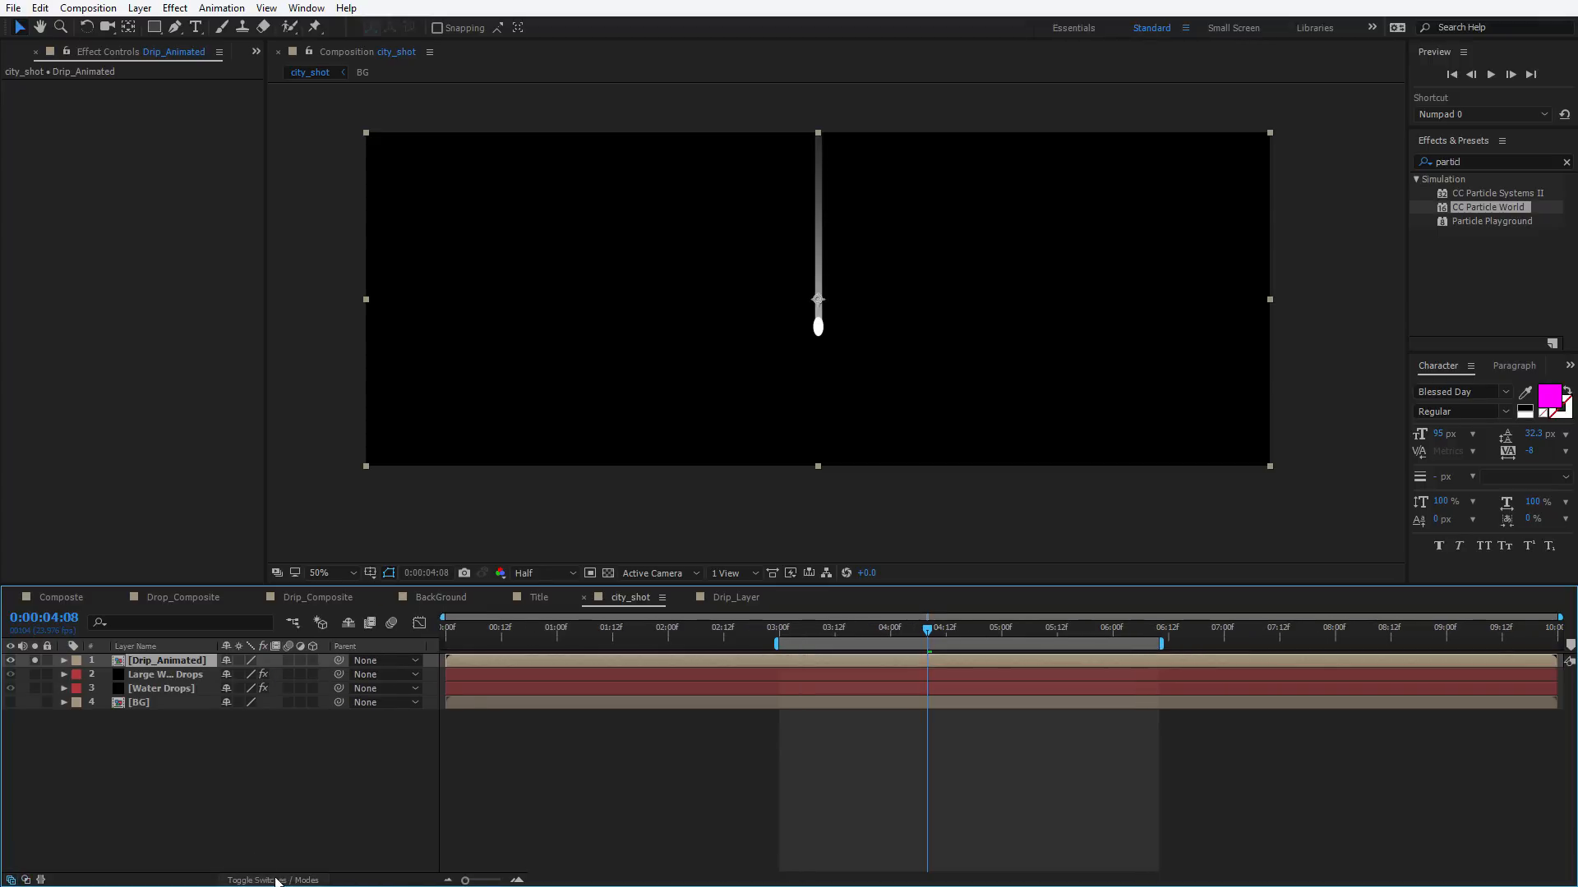
click(240, 659)
click(240, 660)
click(239, 660)
click(239, 660)
click(240, 660)
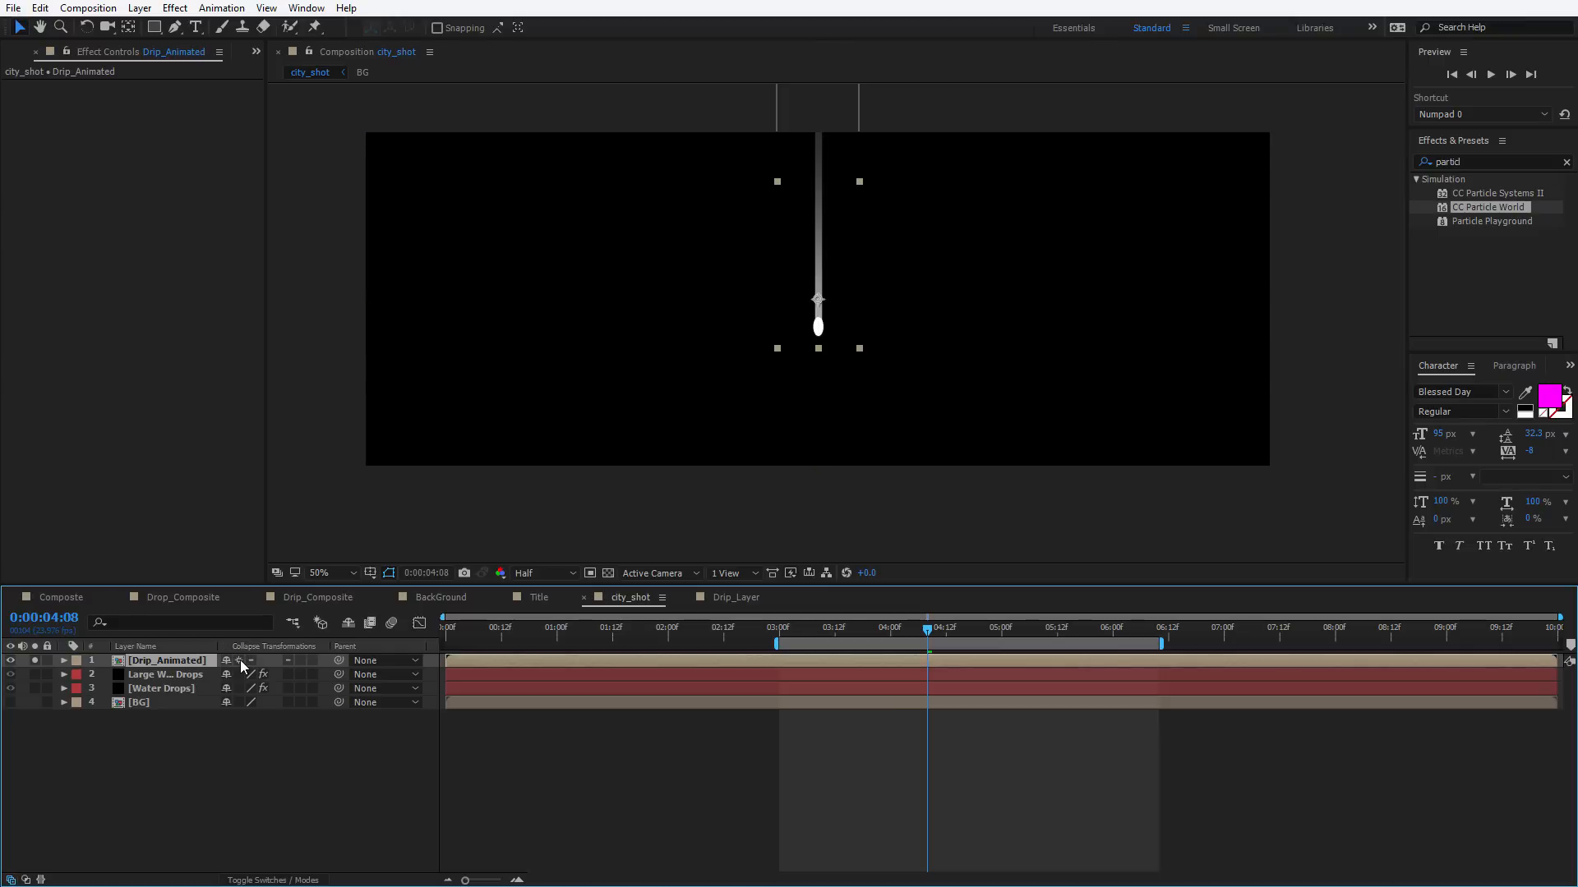
scroll(844, 197, down, 2)
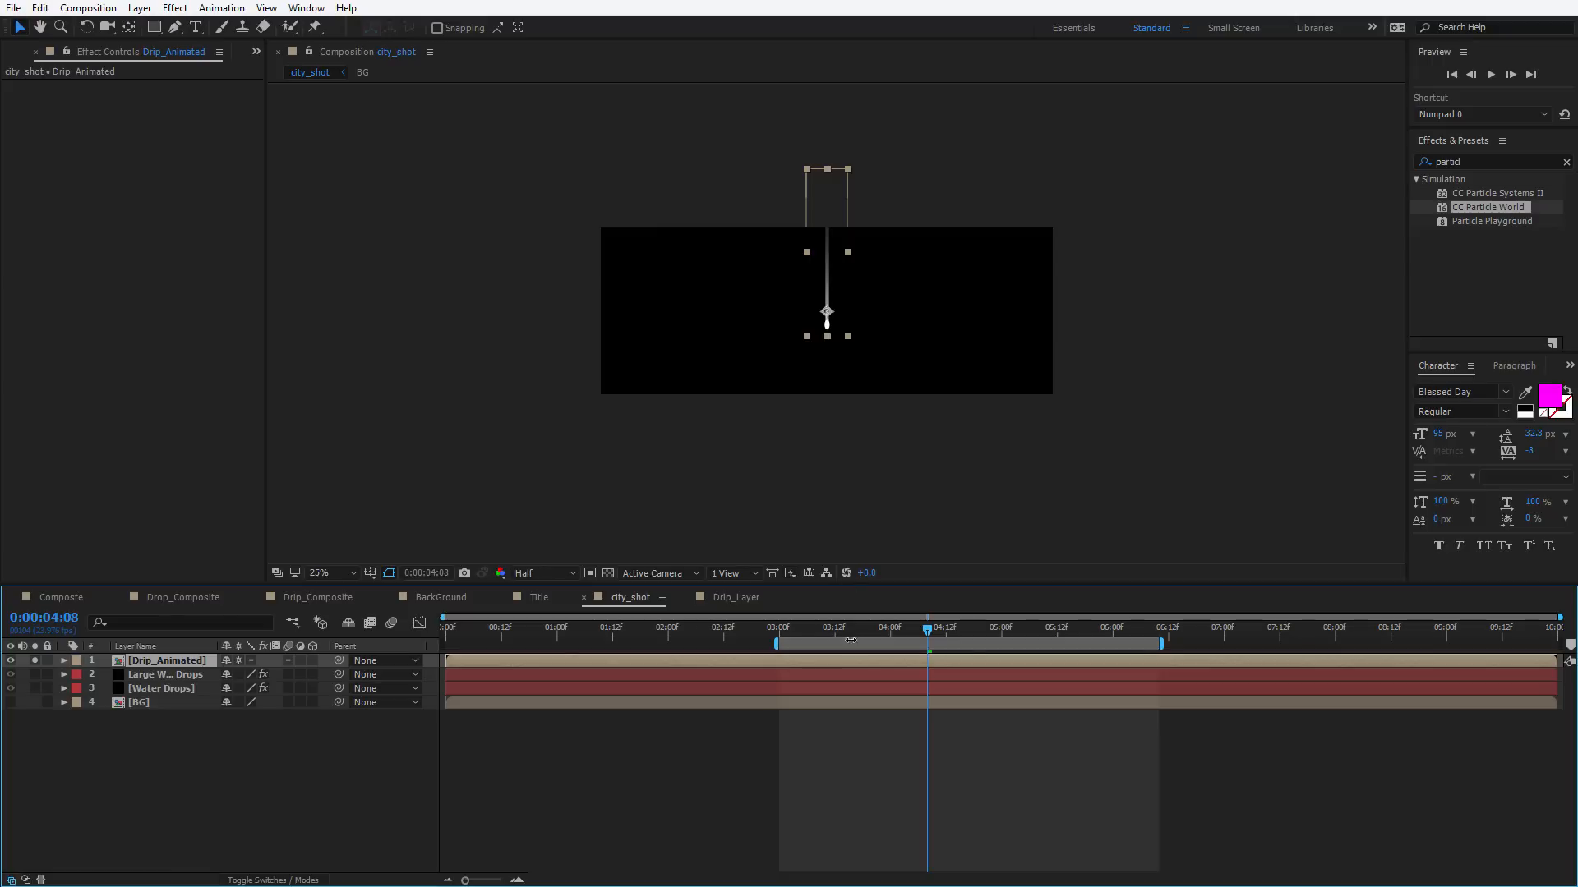
drag(801, 629, 832, 646)
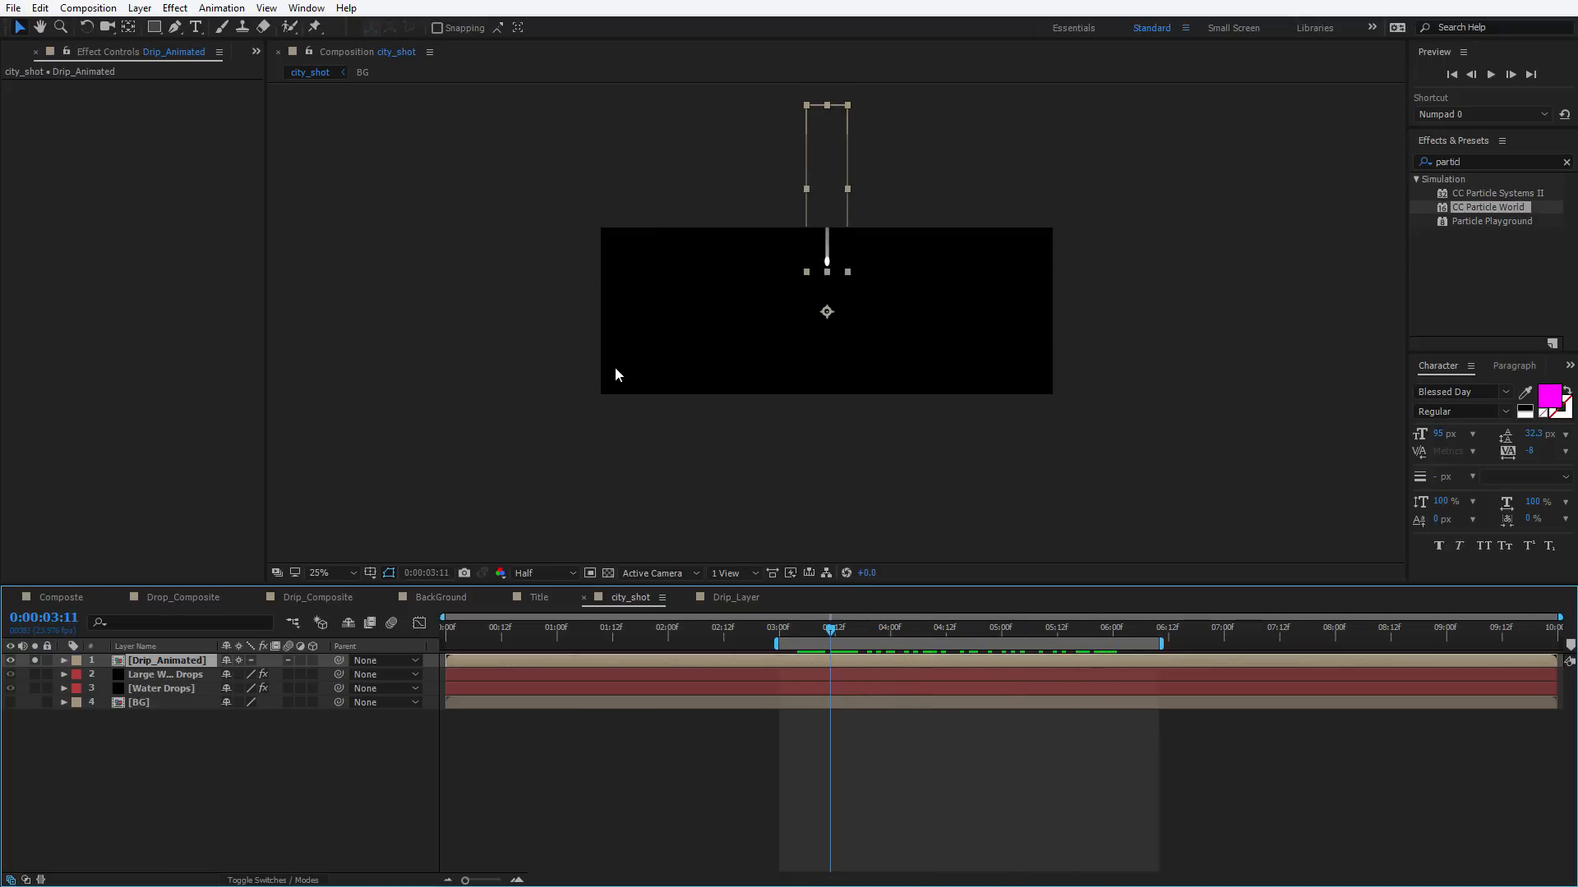
Show Drip_Animated's Position and, at 0:00:04:00, move the layer up and left of the frame's centre to Y 274
key(p)
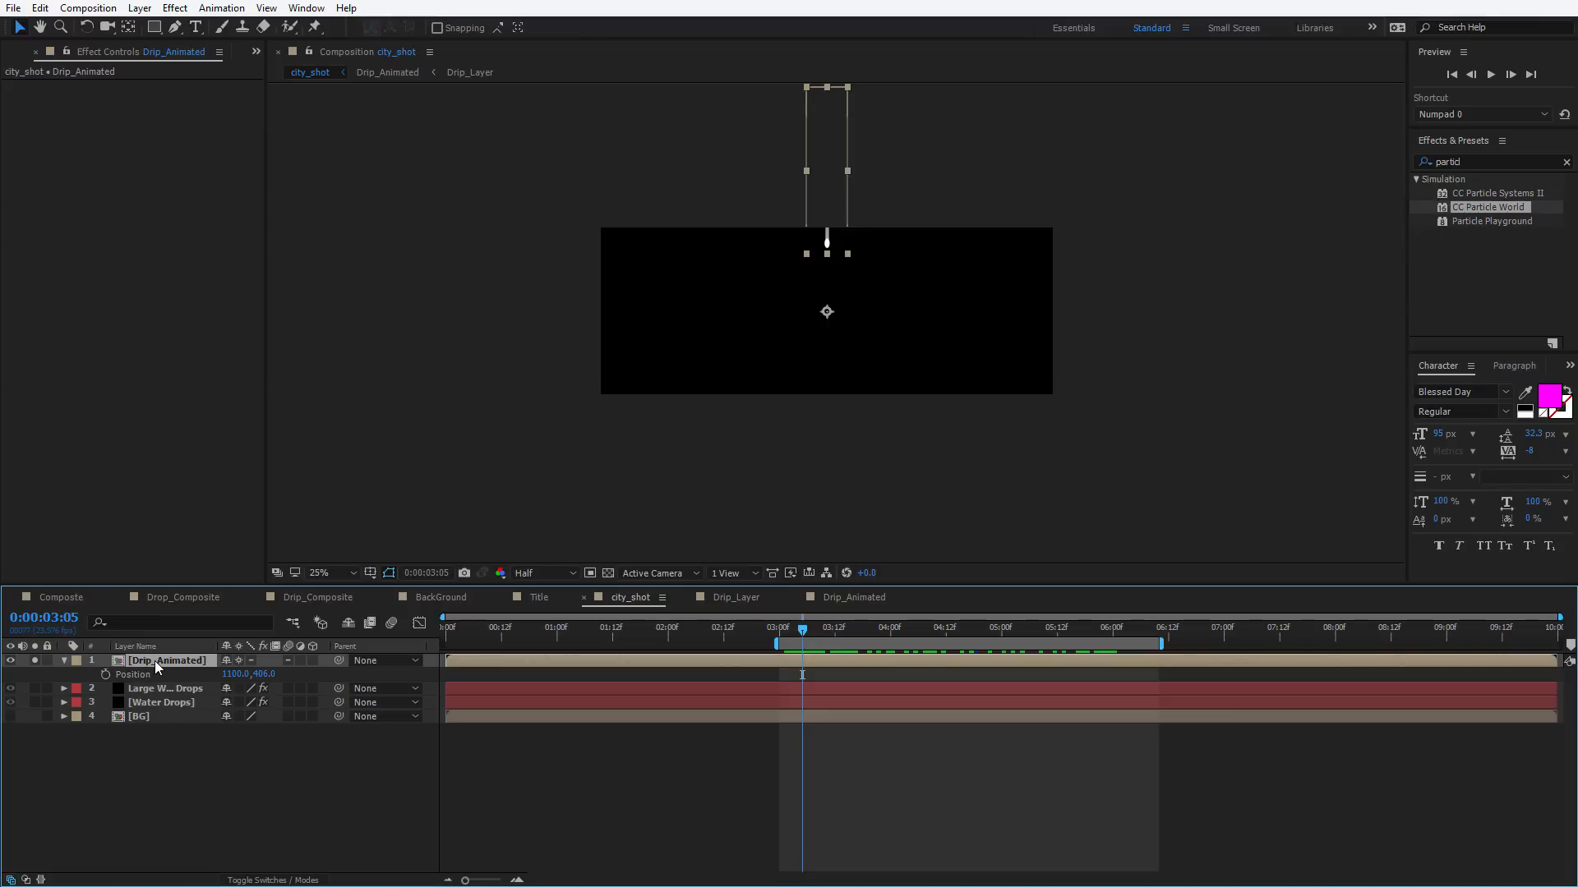
drag(823, 631, 889, 637)
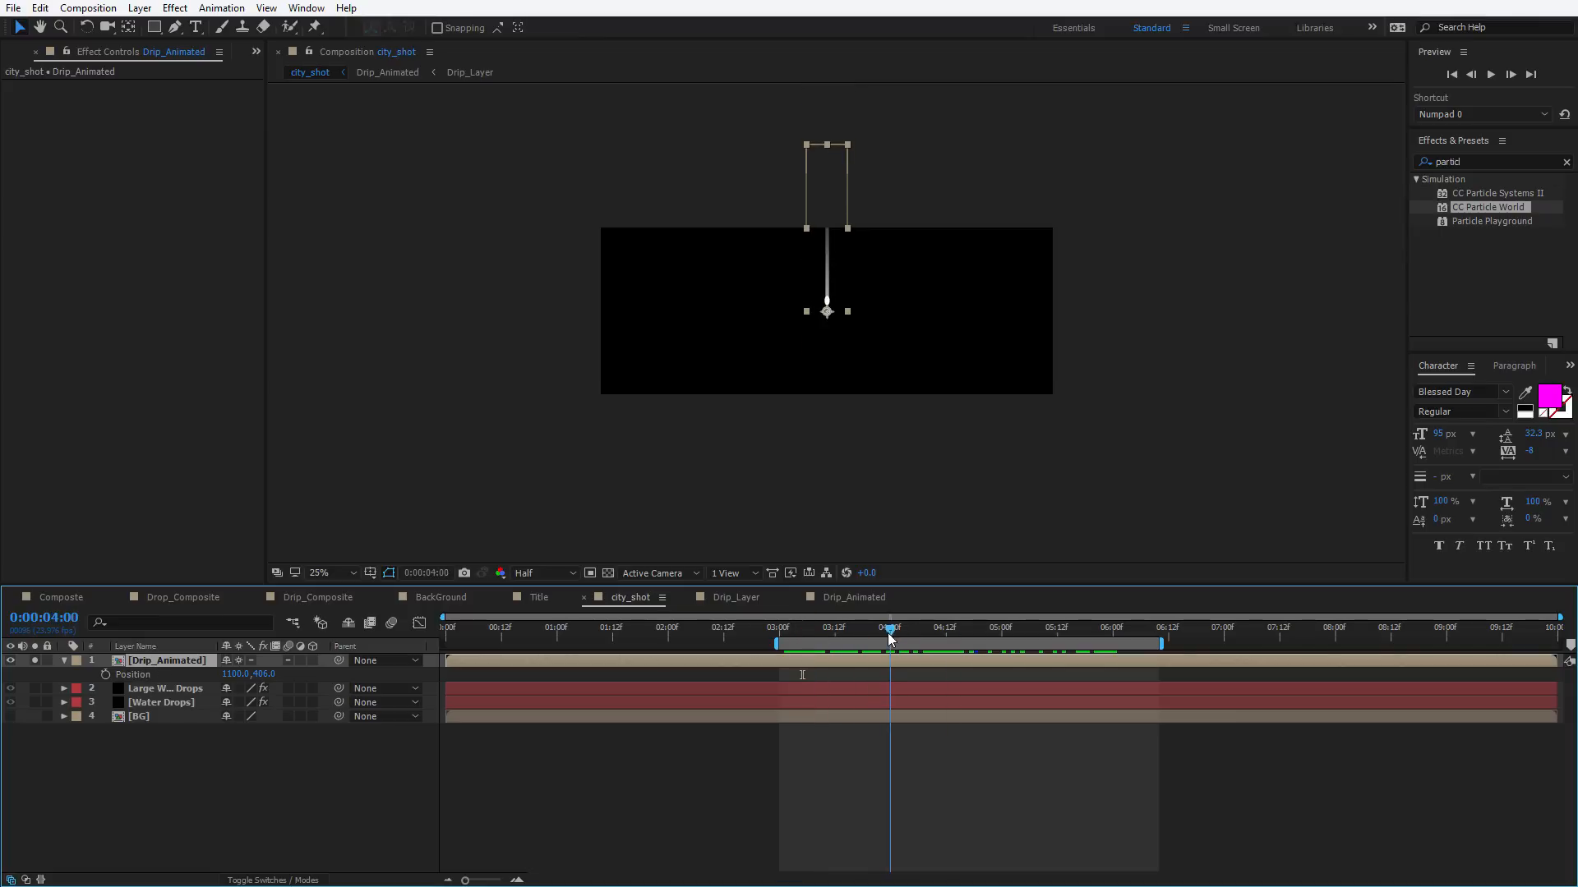
drag(818, 274, 740, 241)
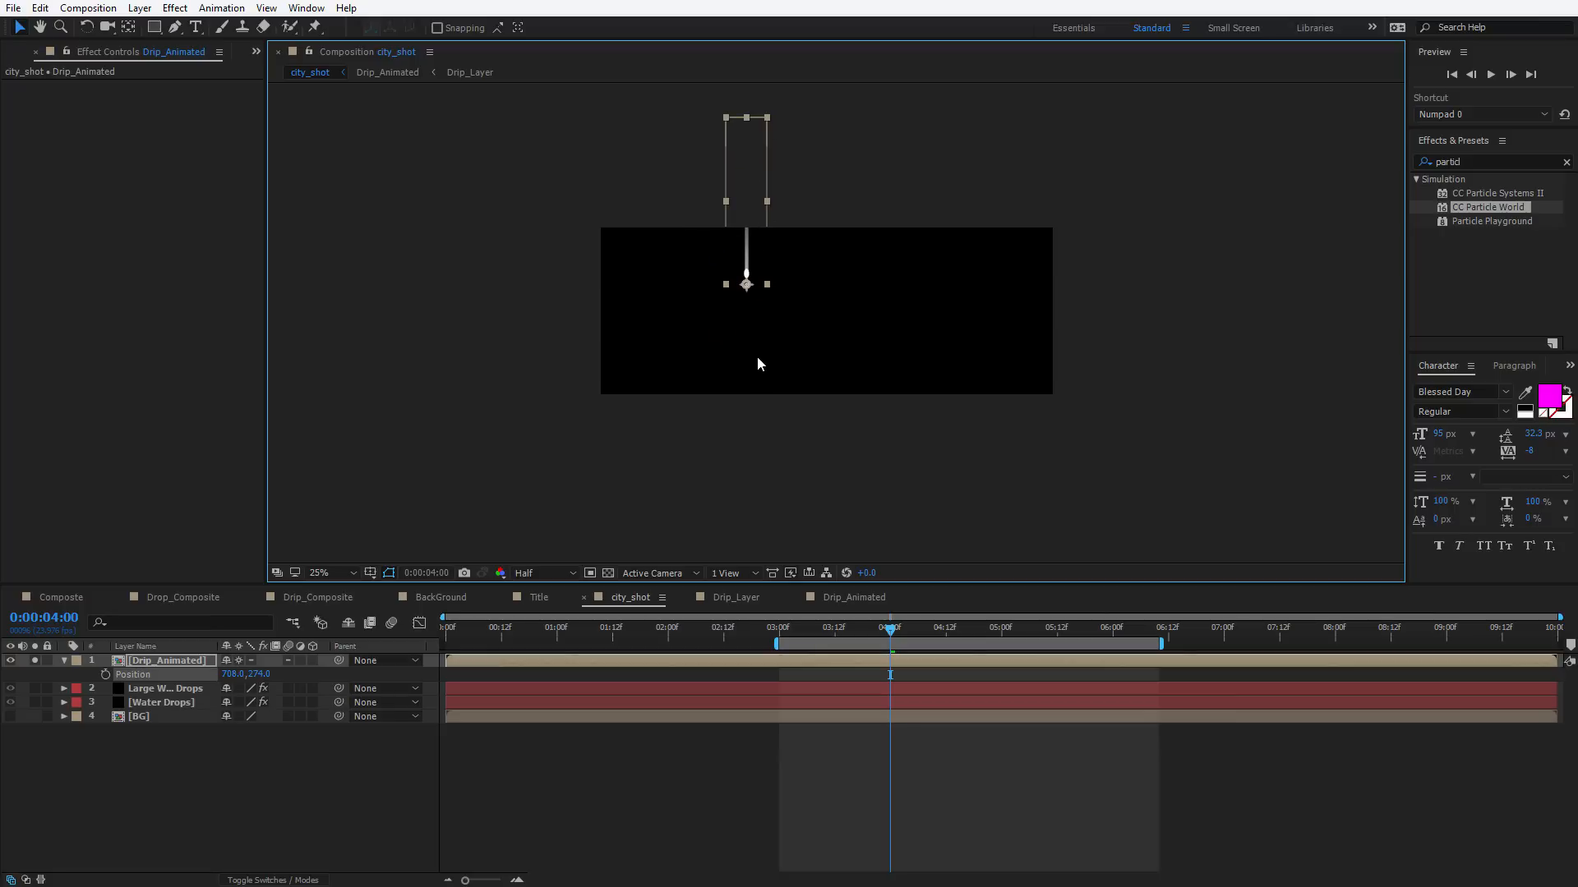
Duplicate Drip_Animated seven times, spreading the copies across the frame at staggered heights
click(39, 8)
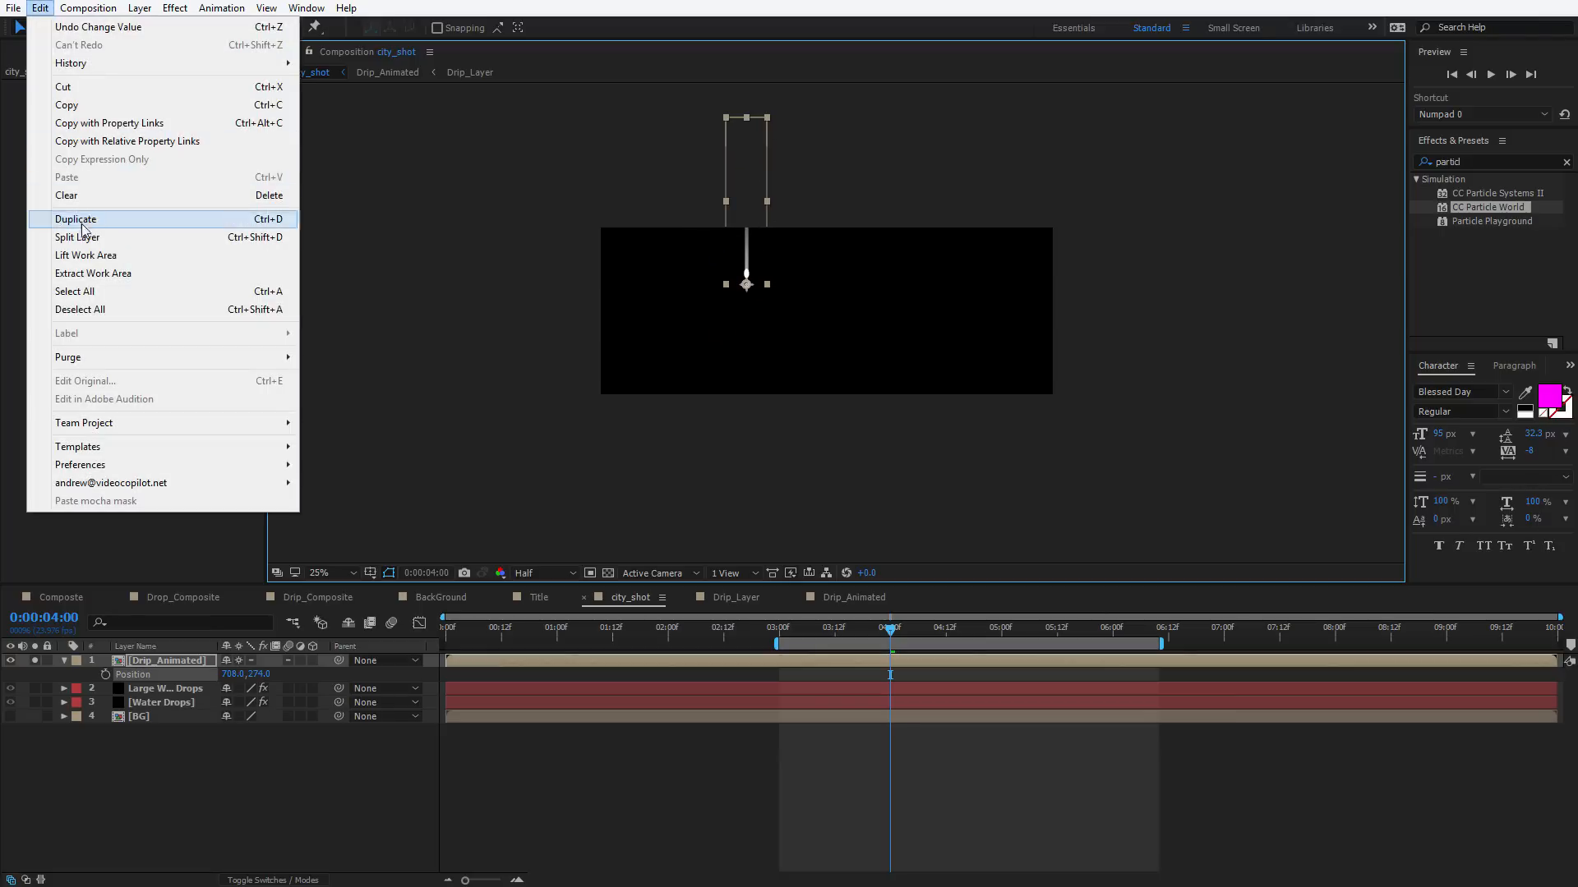
click(82, 219)
drag(761, 255, 951, 21)
key(ctrl+d)
key(ctrl+d)
key(ctrl+d)
key(ctrl+d)
key(ctrl+d)
key(ctrl+d)
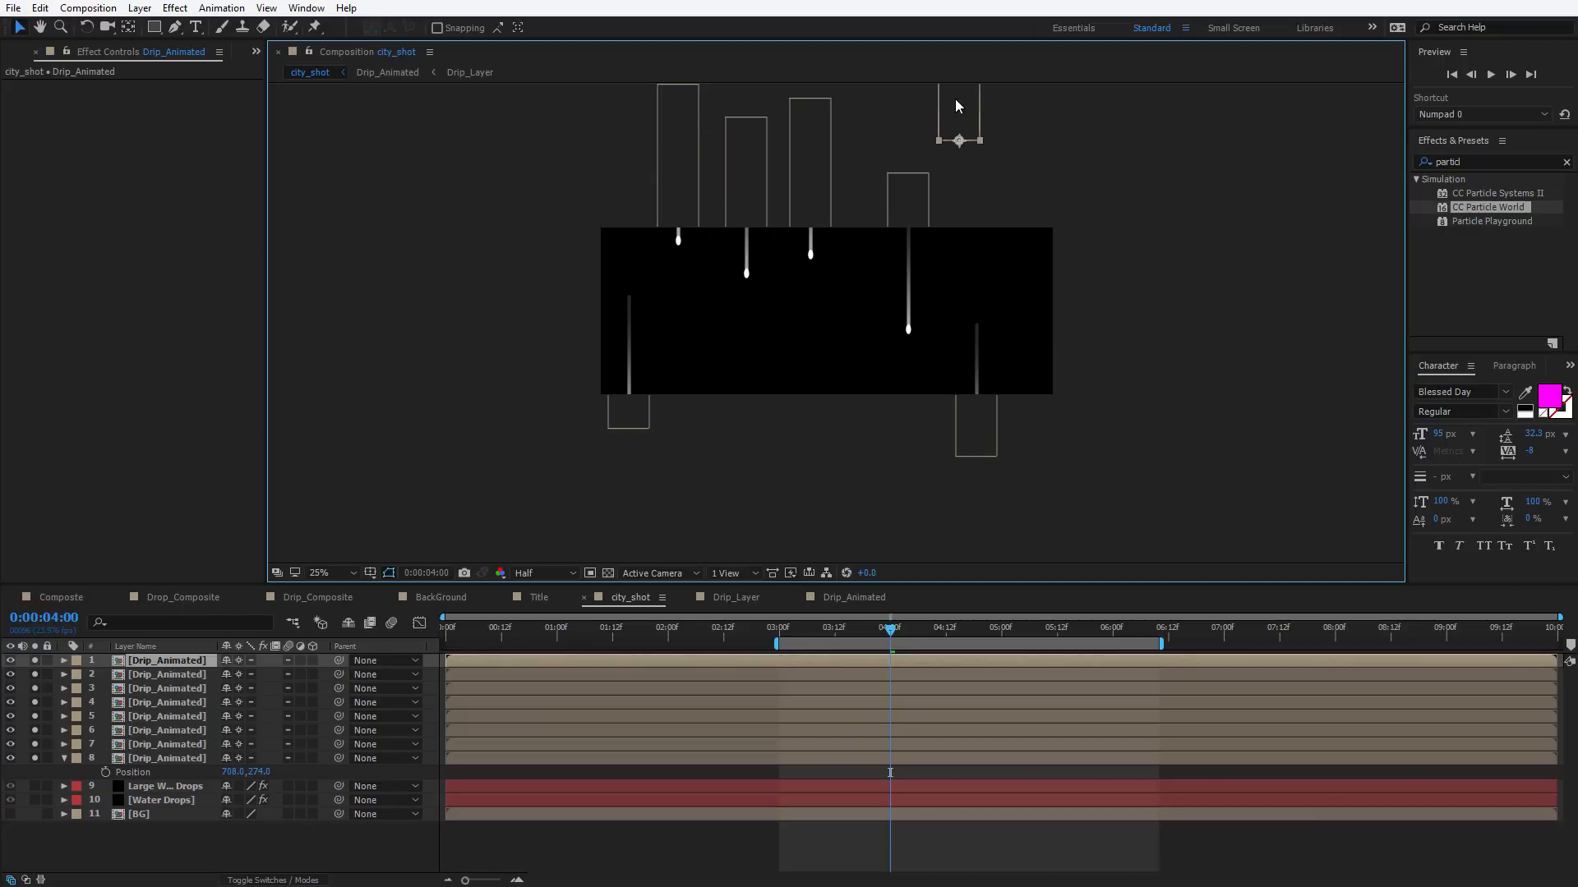
Add two more Drip_Animated duplicates and rearrange the drips at varied heights around the left half of the frame
drag(954, 93, 704, 462)
key(ctrl+d)
key(ctrl+d)
drag(743, 197, 751, 275)
drag(689, 176, 680, 127)
scroll(954, 332, down, 1)
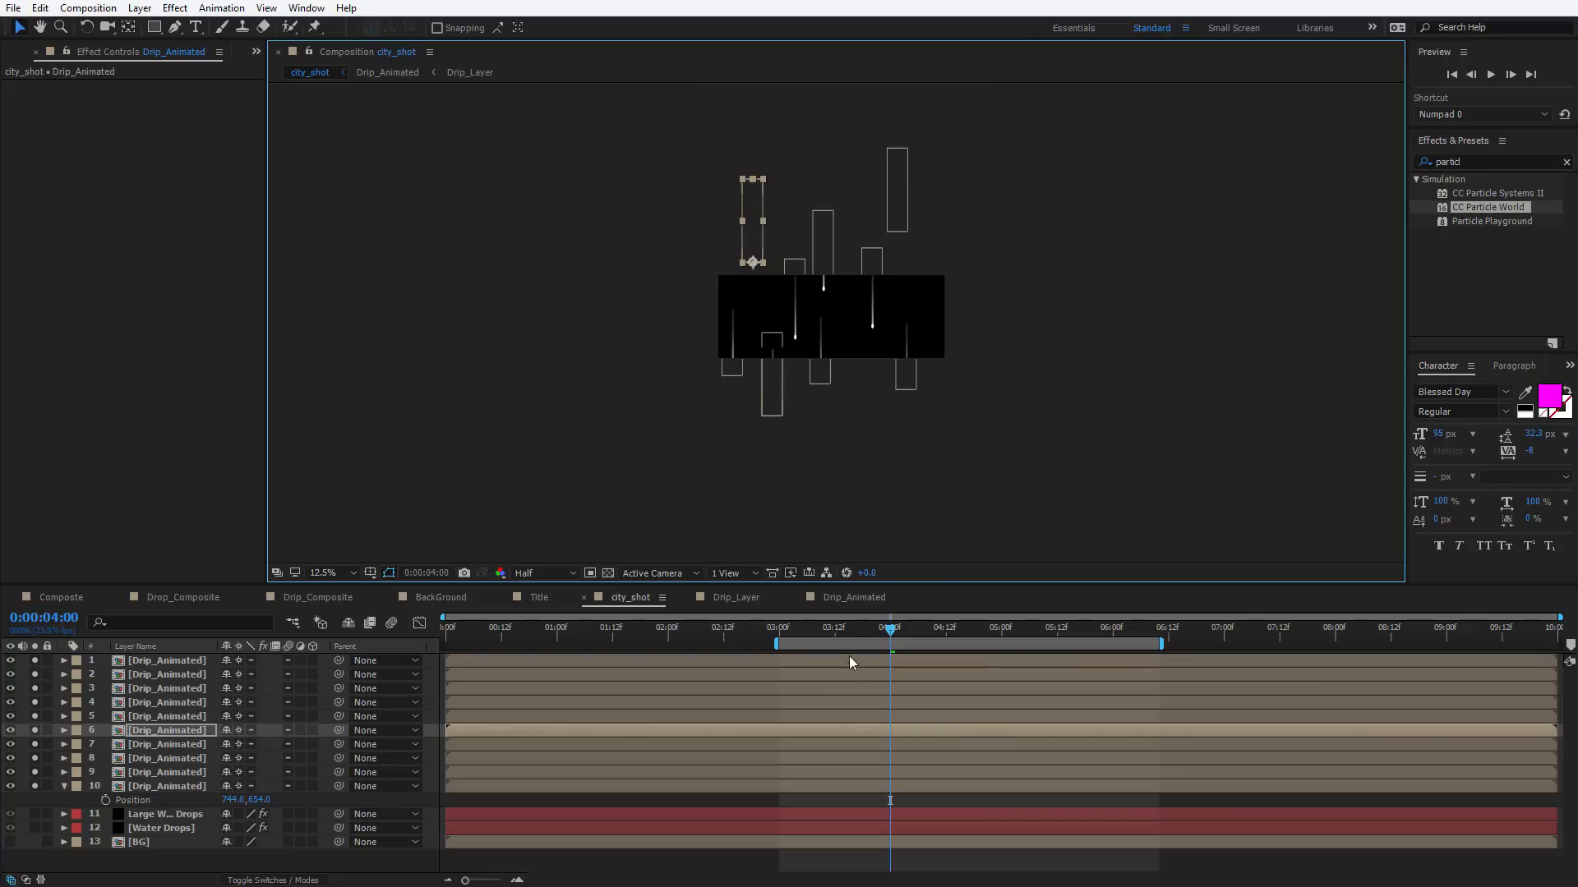
Play back and scrub the staggered drips to check how they fall across the frame
drag(810, 631, 862, 631)
scroll(847, 383, up, 1)
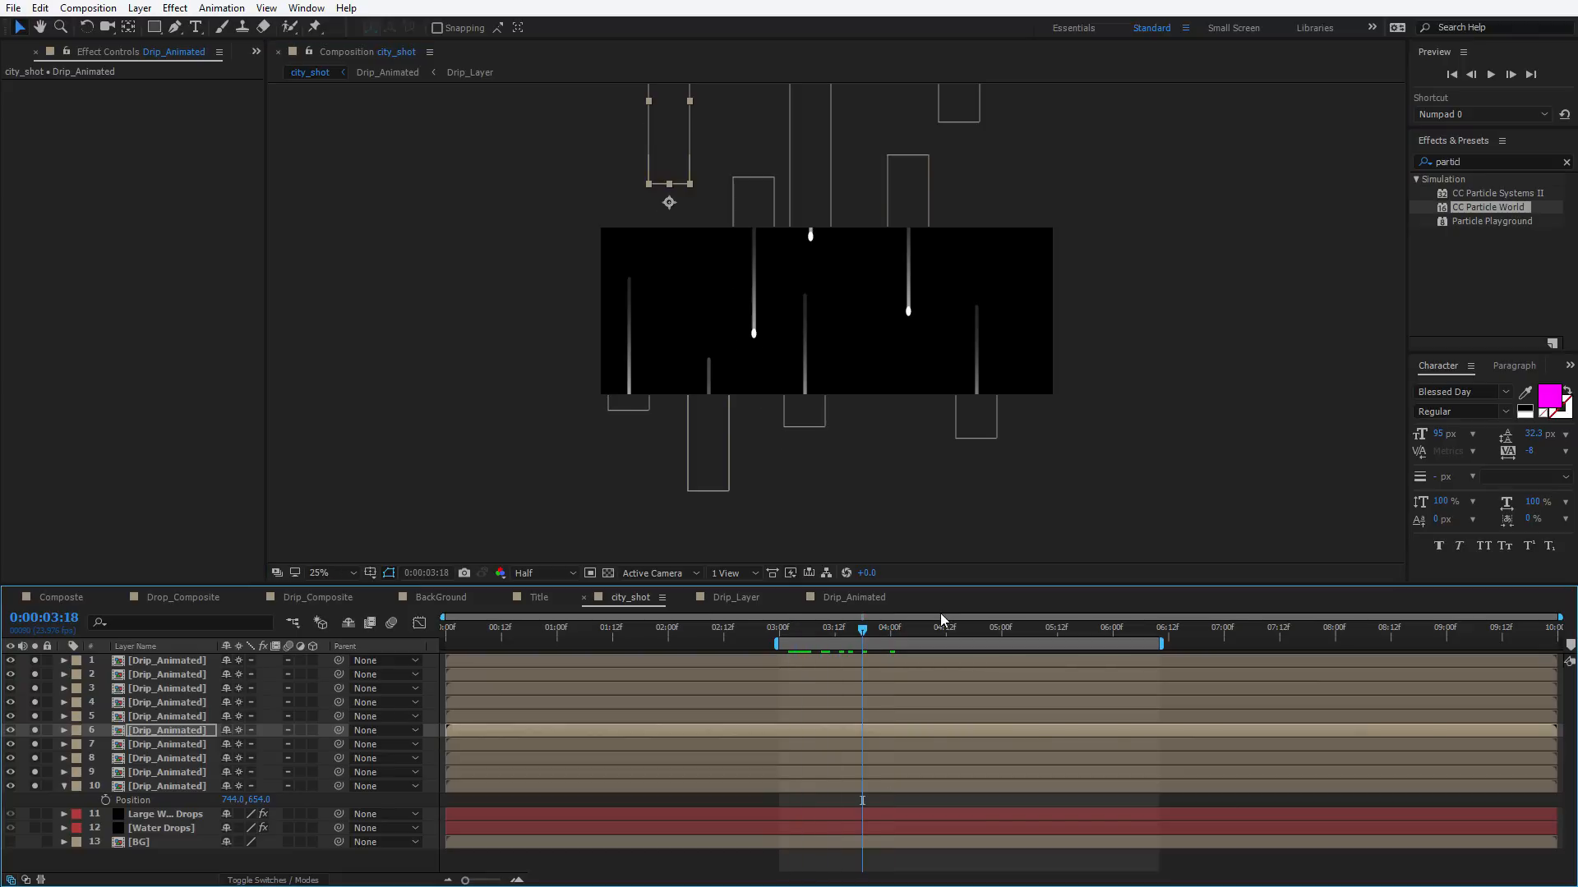
key(space)
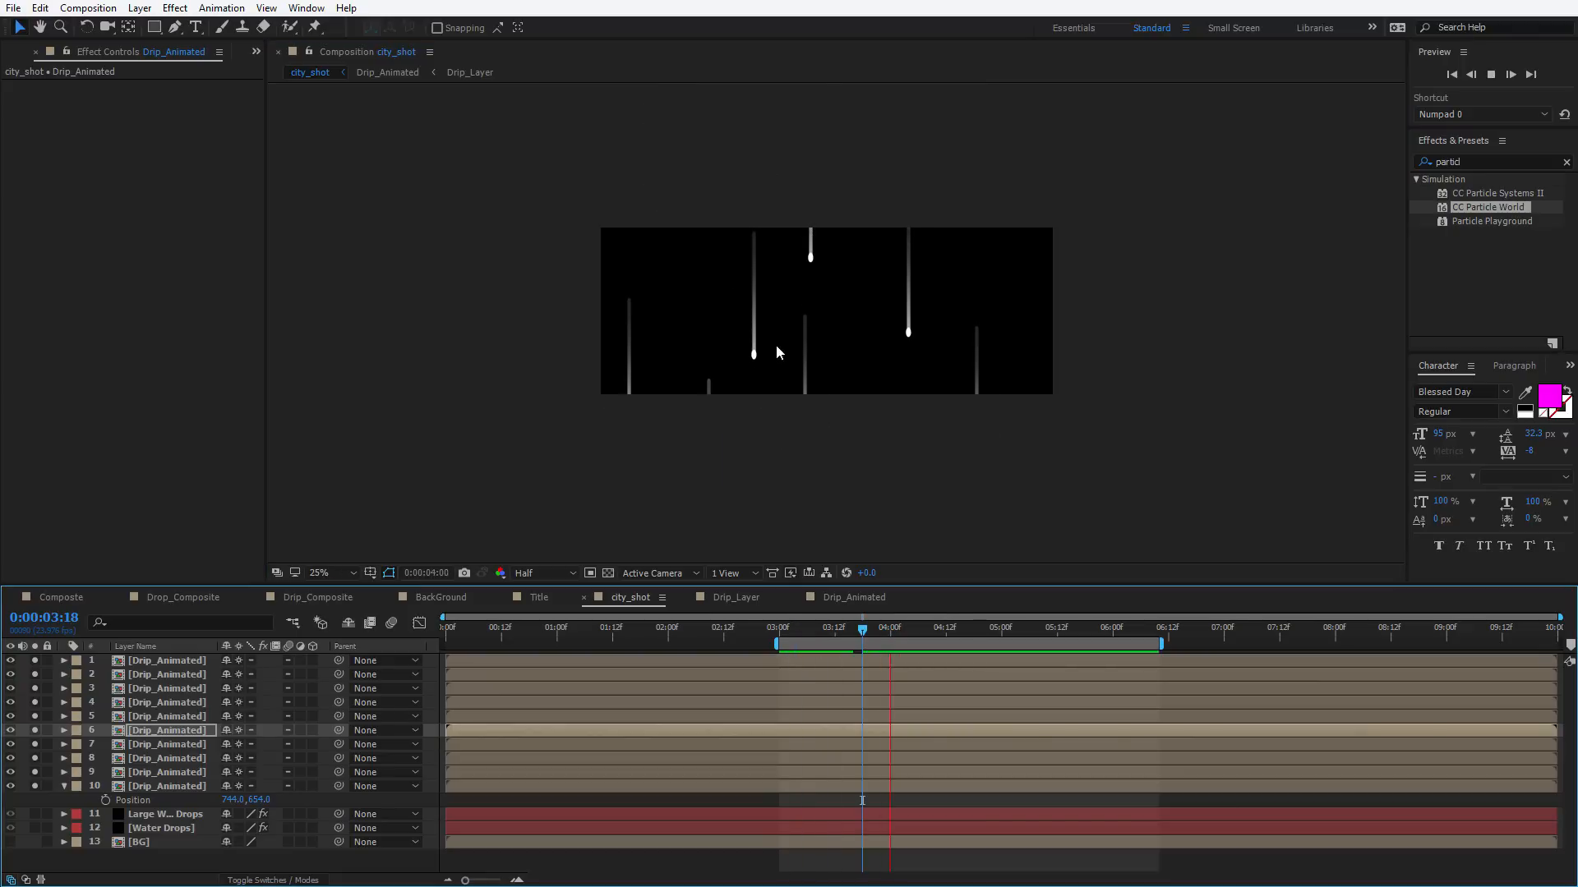
key(space)
drag(863, 630, 825, 631)
Time-stretch the Drip_Animated copies on layers 3, 4 and 6 to a factor of 125%, holding the layer in-point
click(805, 402)
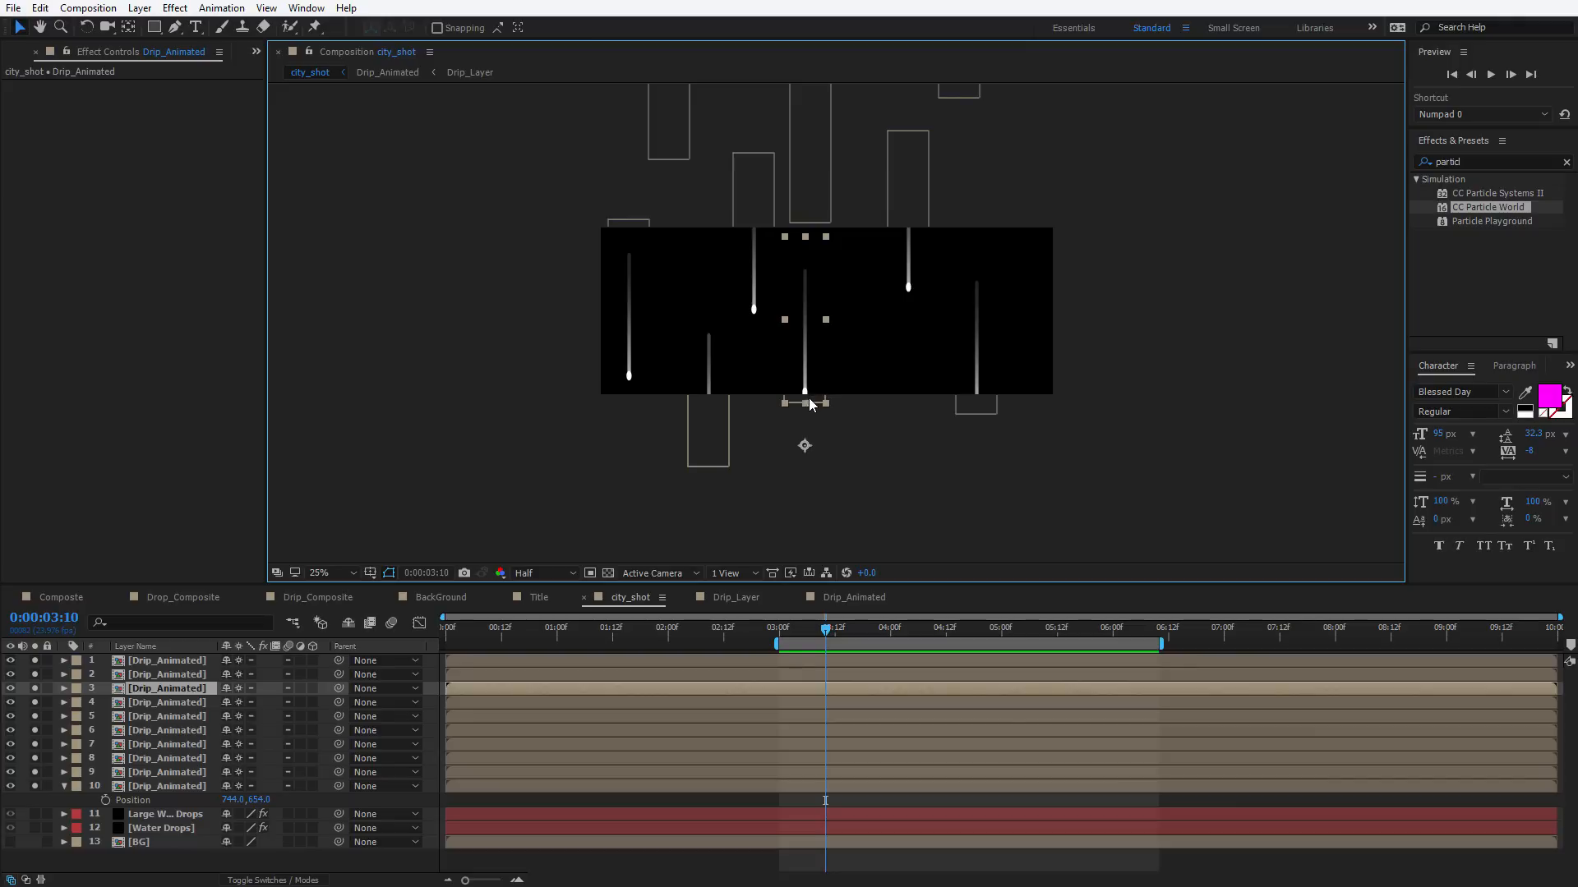
right_click(799, 321)
shift+click(687, 129)
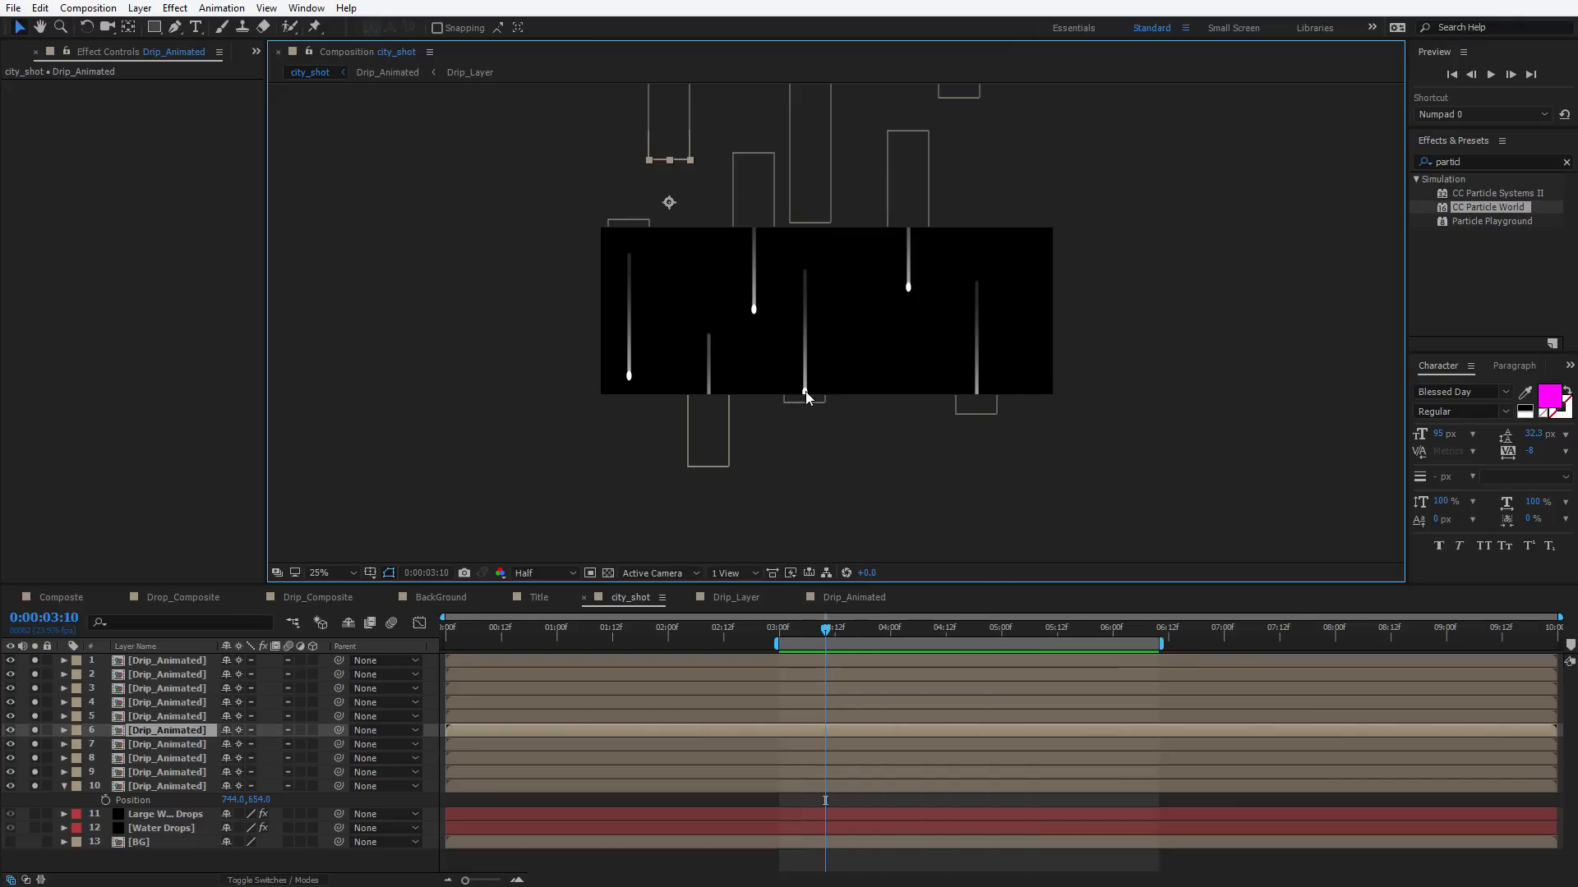
shift+click(948, 99)
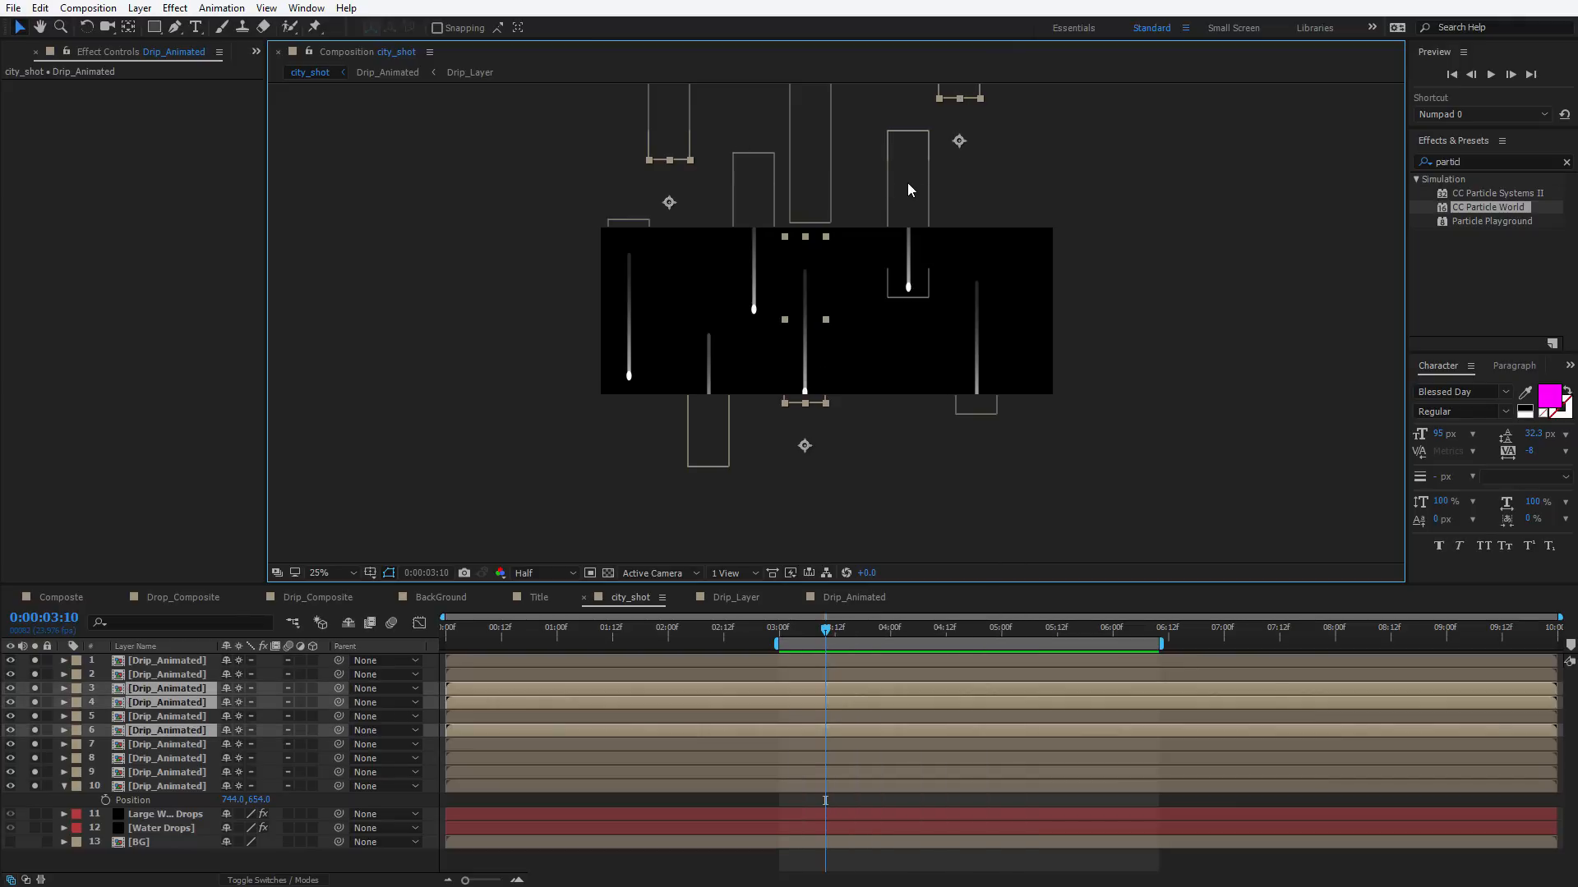
right_click(795, 245)
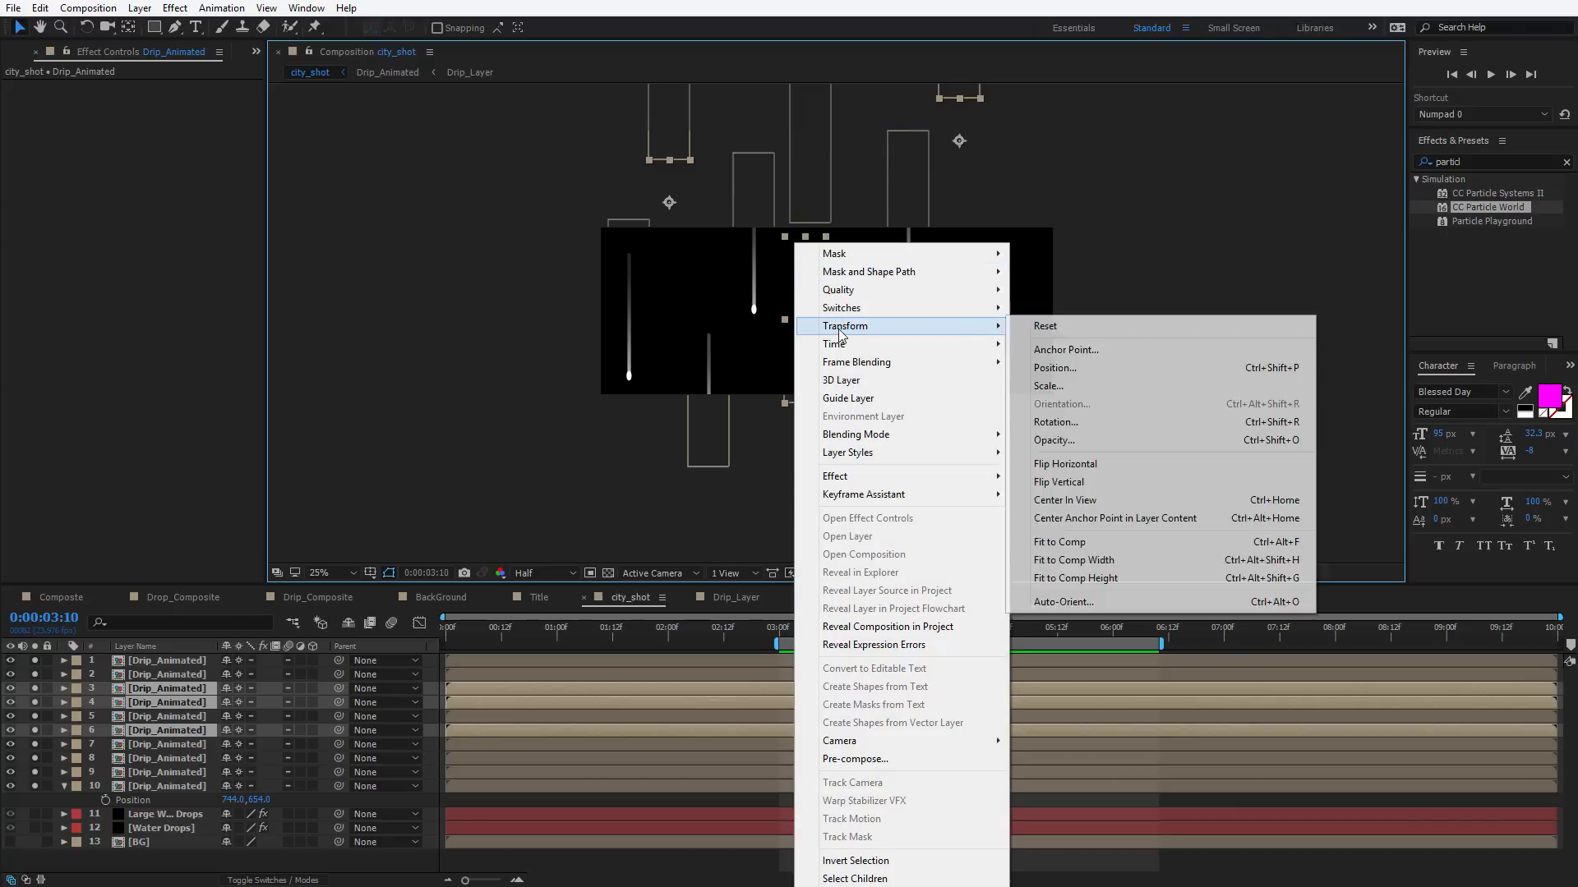
mouse_move(842, 345)
click(1076, 381)
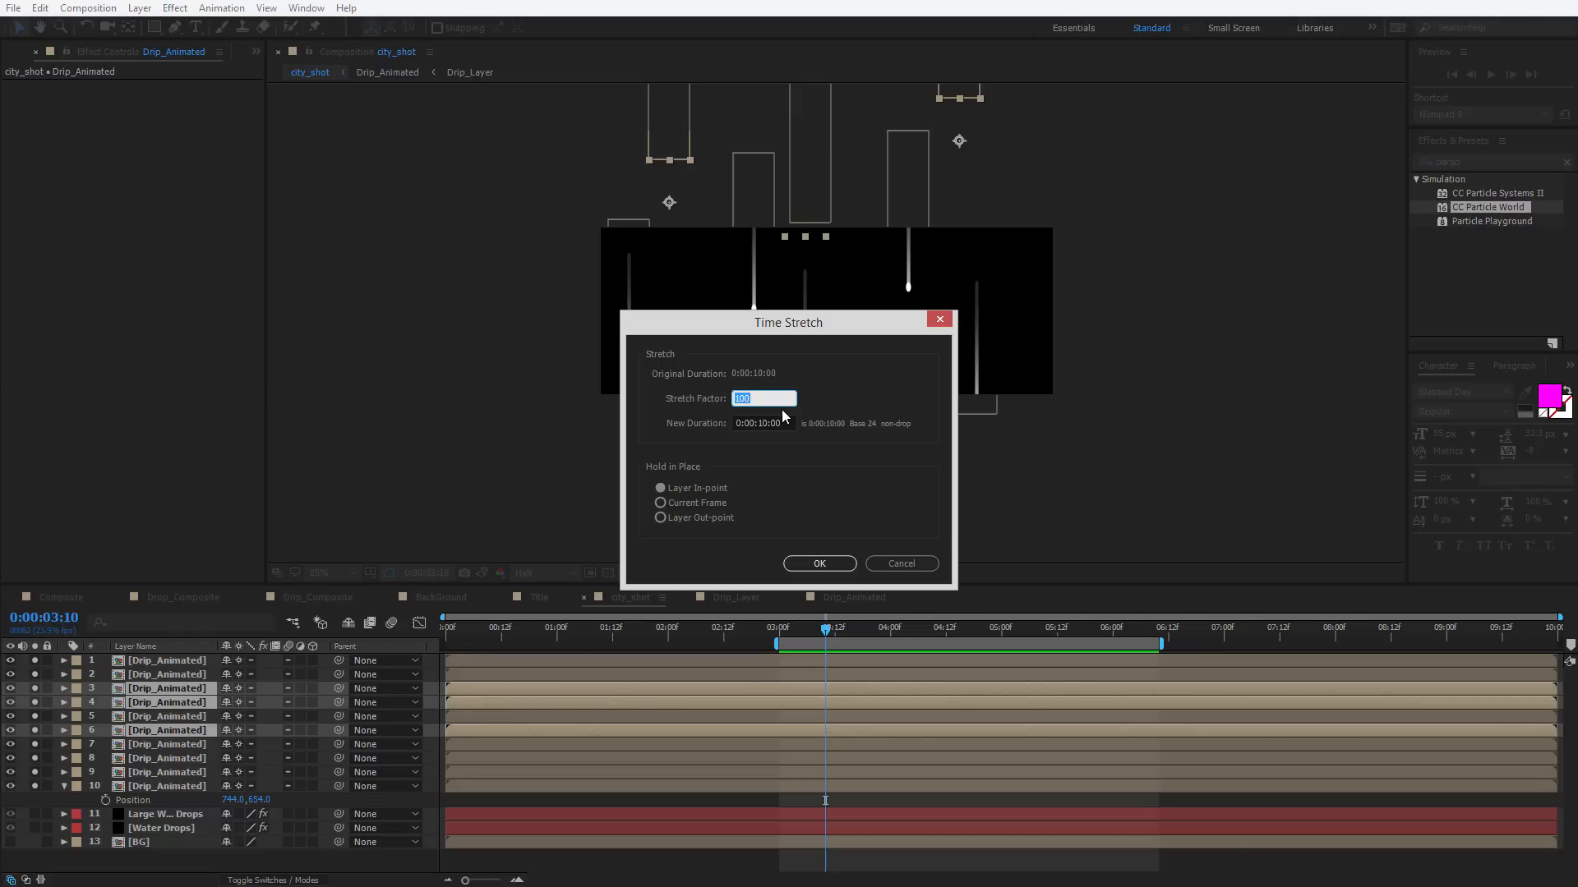
text(125)
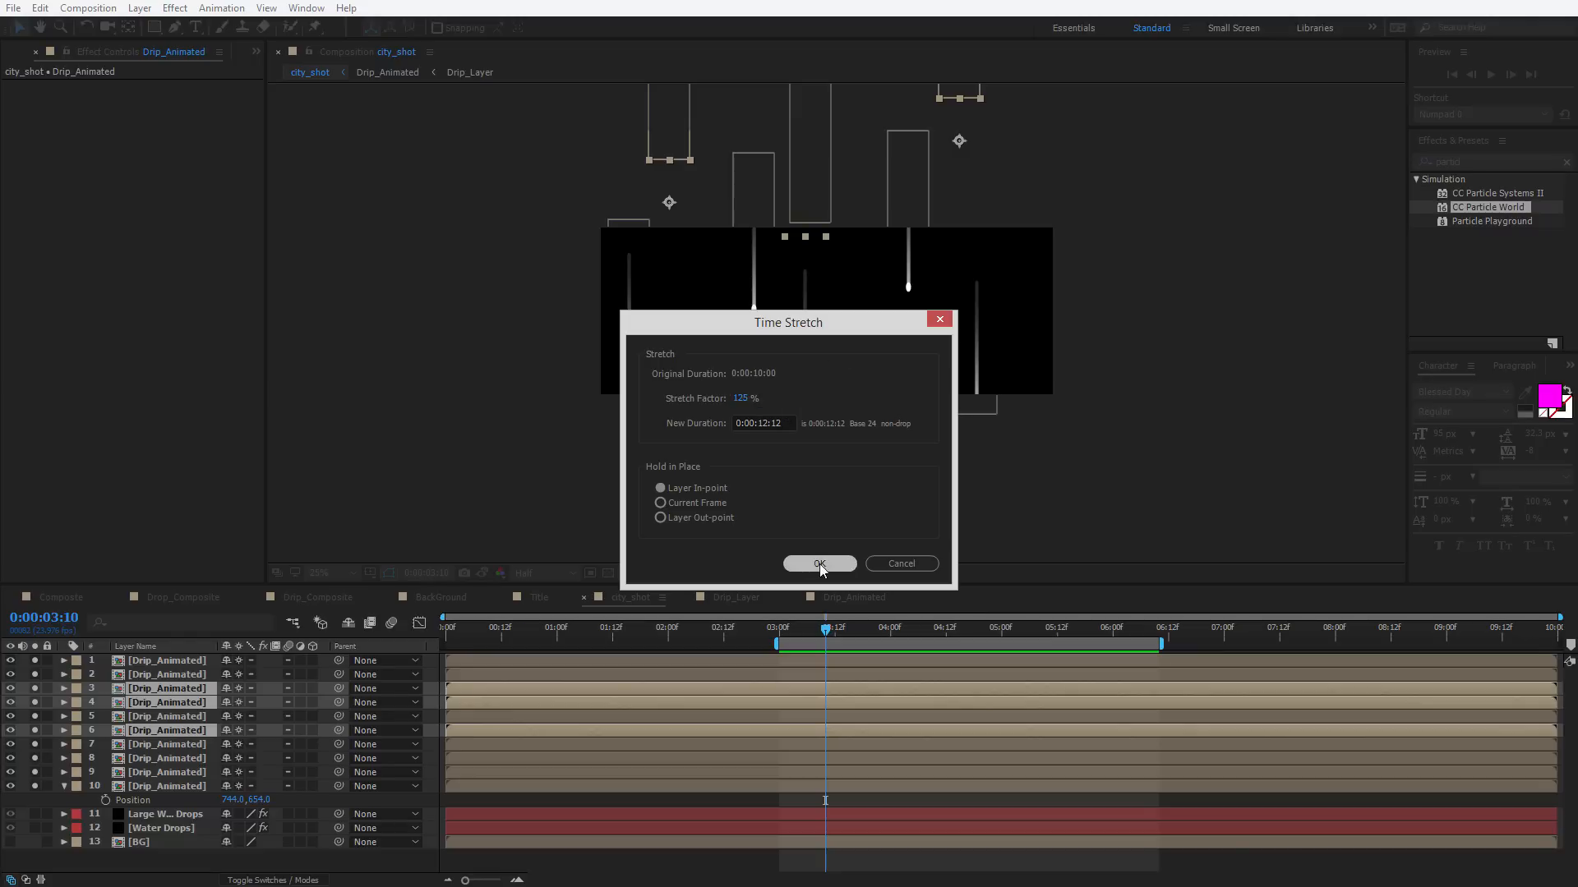
click(820, 563)
Preview the stretched drips, then shift those three right and move the layer 8 drip slightly left to separate them
key(space)
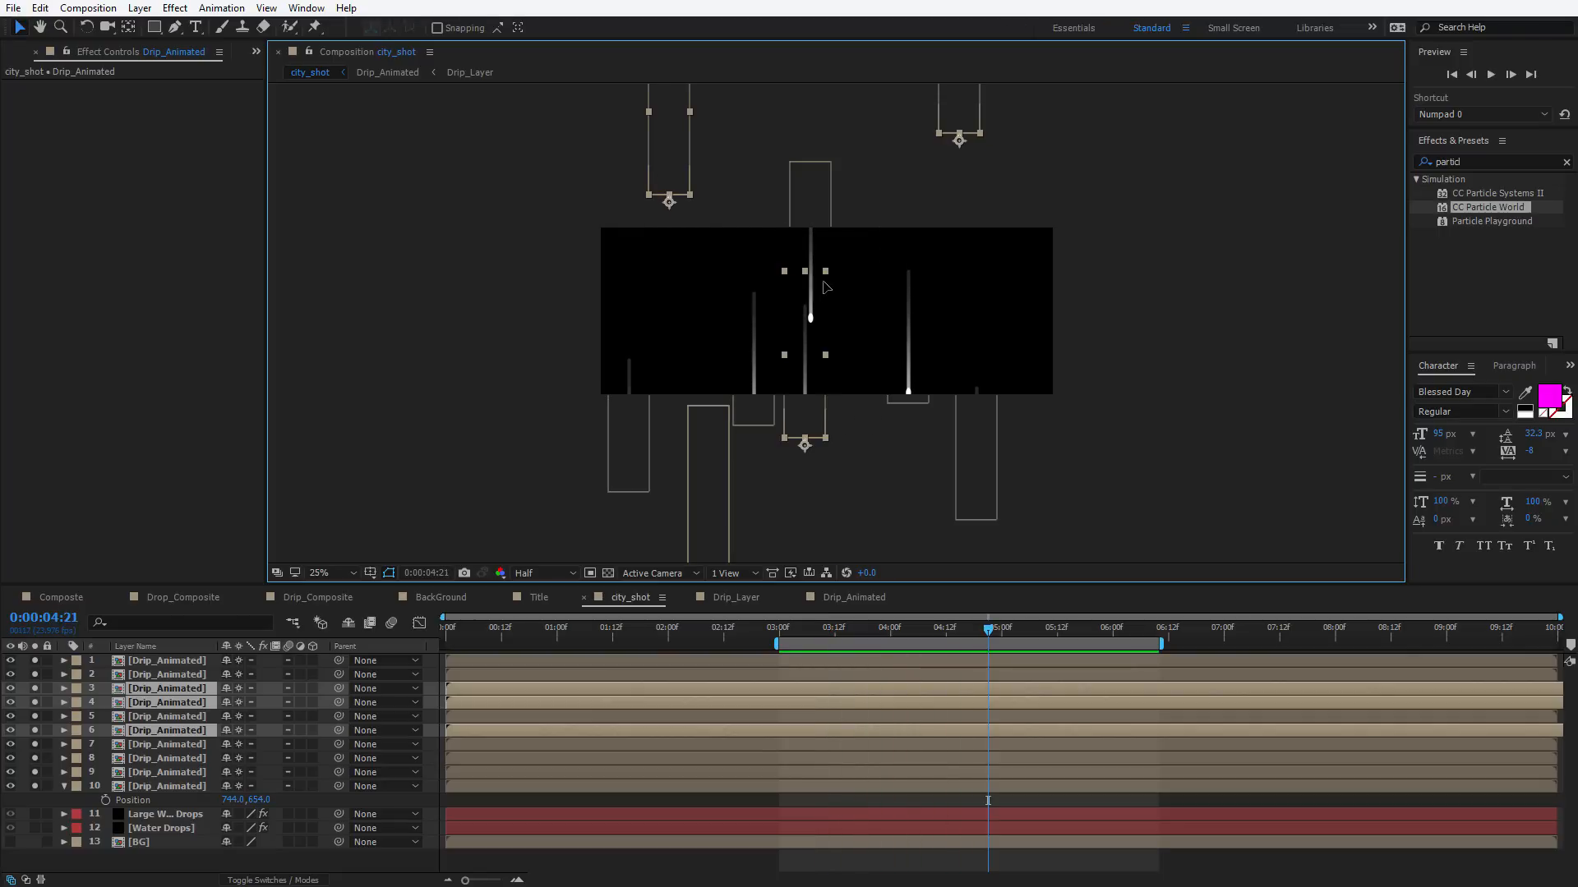
click(815, 197)
drag(814, 194, 793, 201)
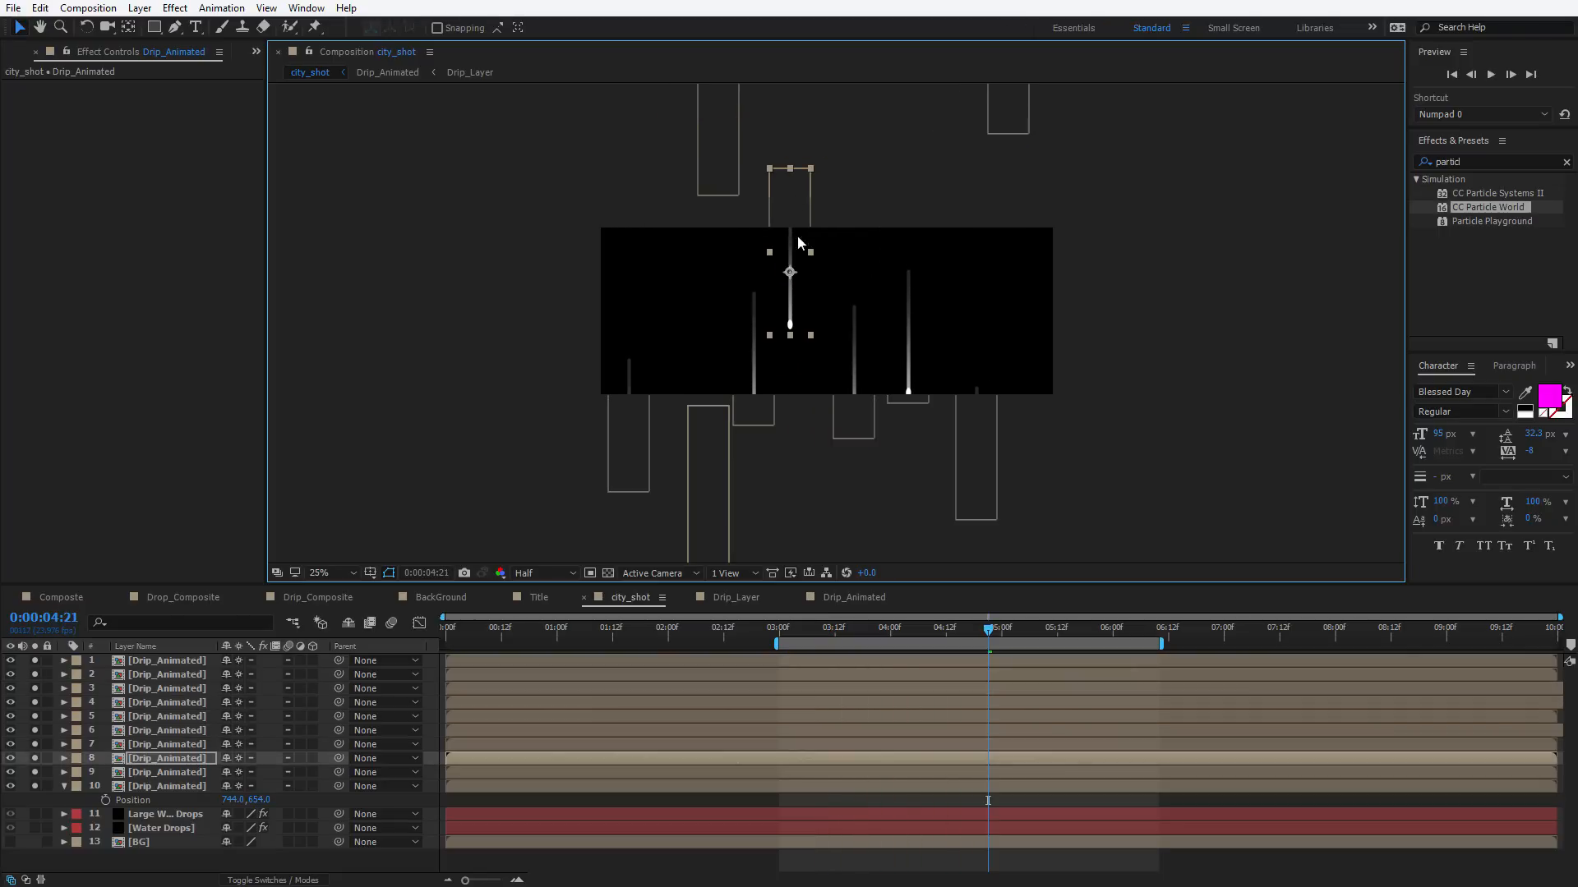
Duplicate all ten Drip_Animated layers, offset the copies up and to the right, and stretch them slightly taller
click(158, 787)
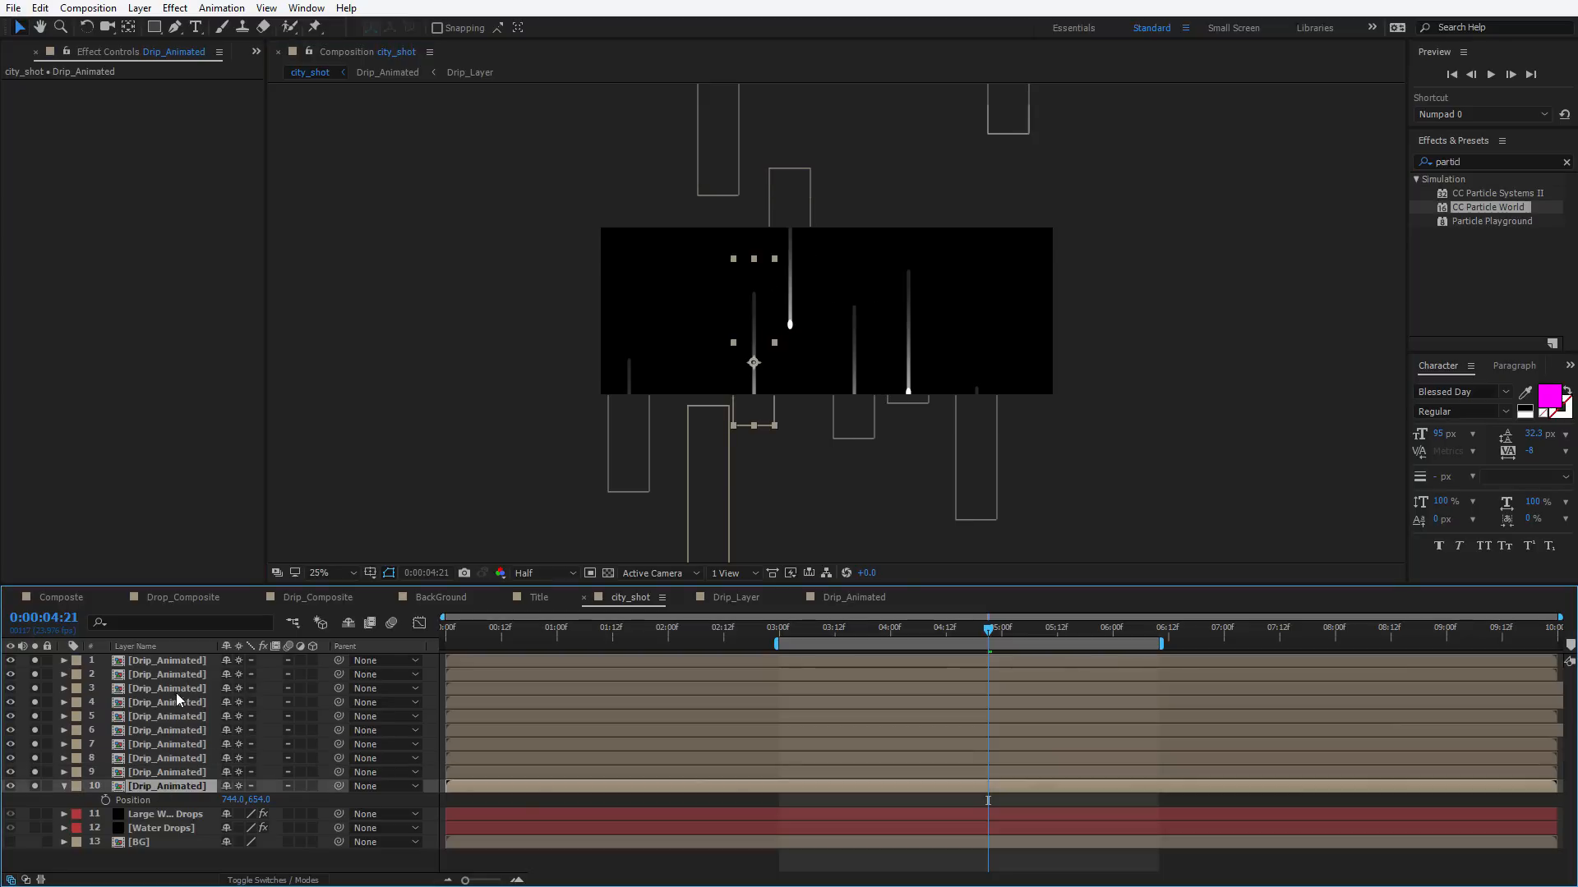
shift+click(179, 663)
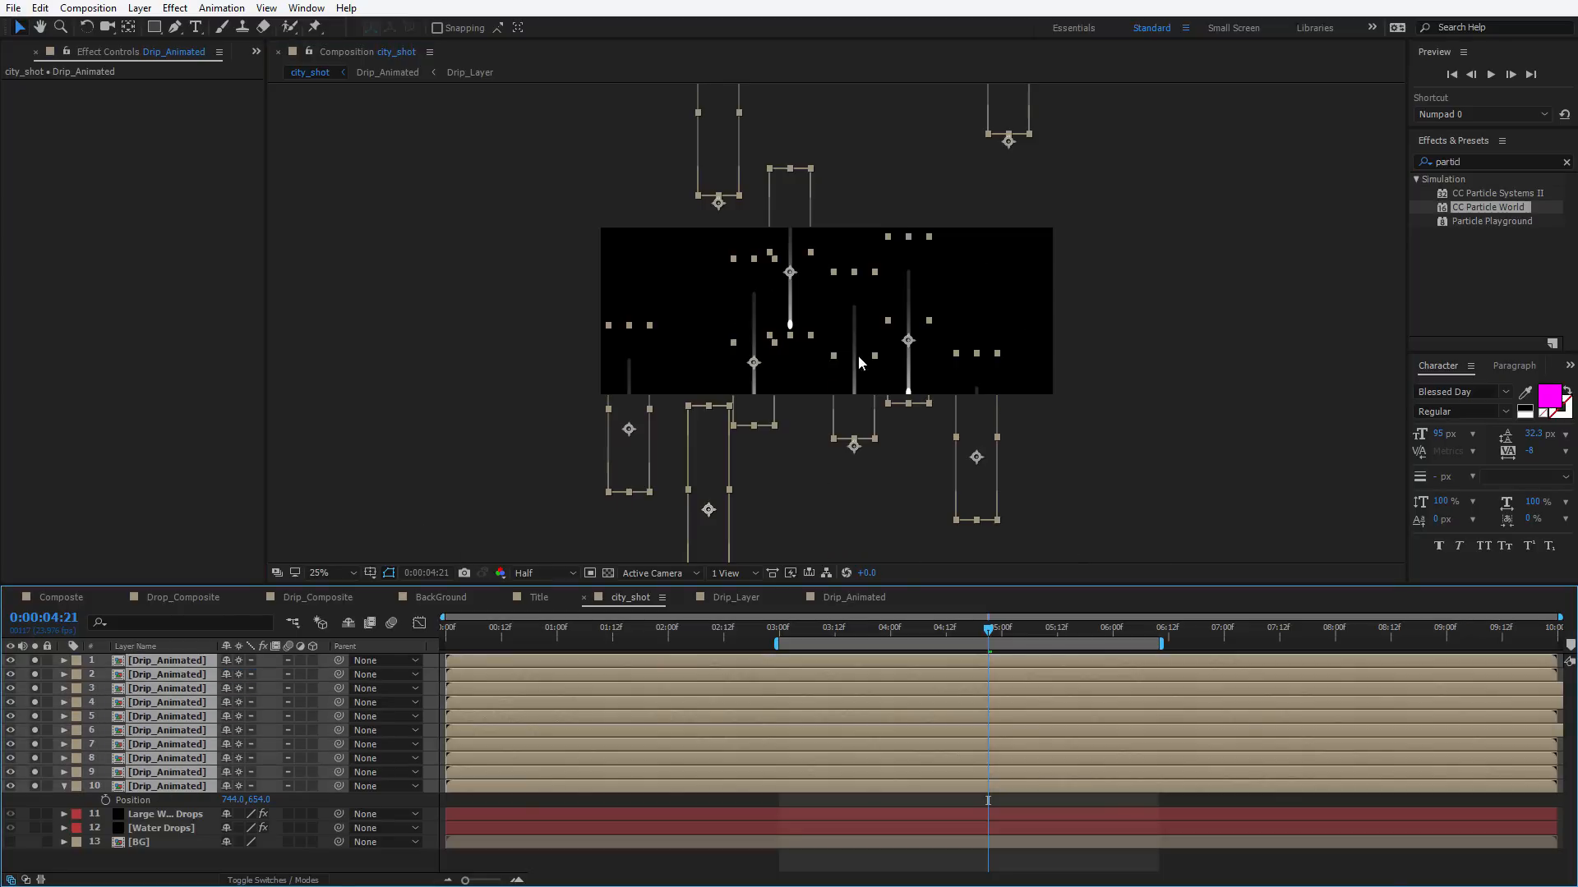
key(ctrl+d)
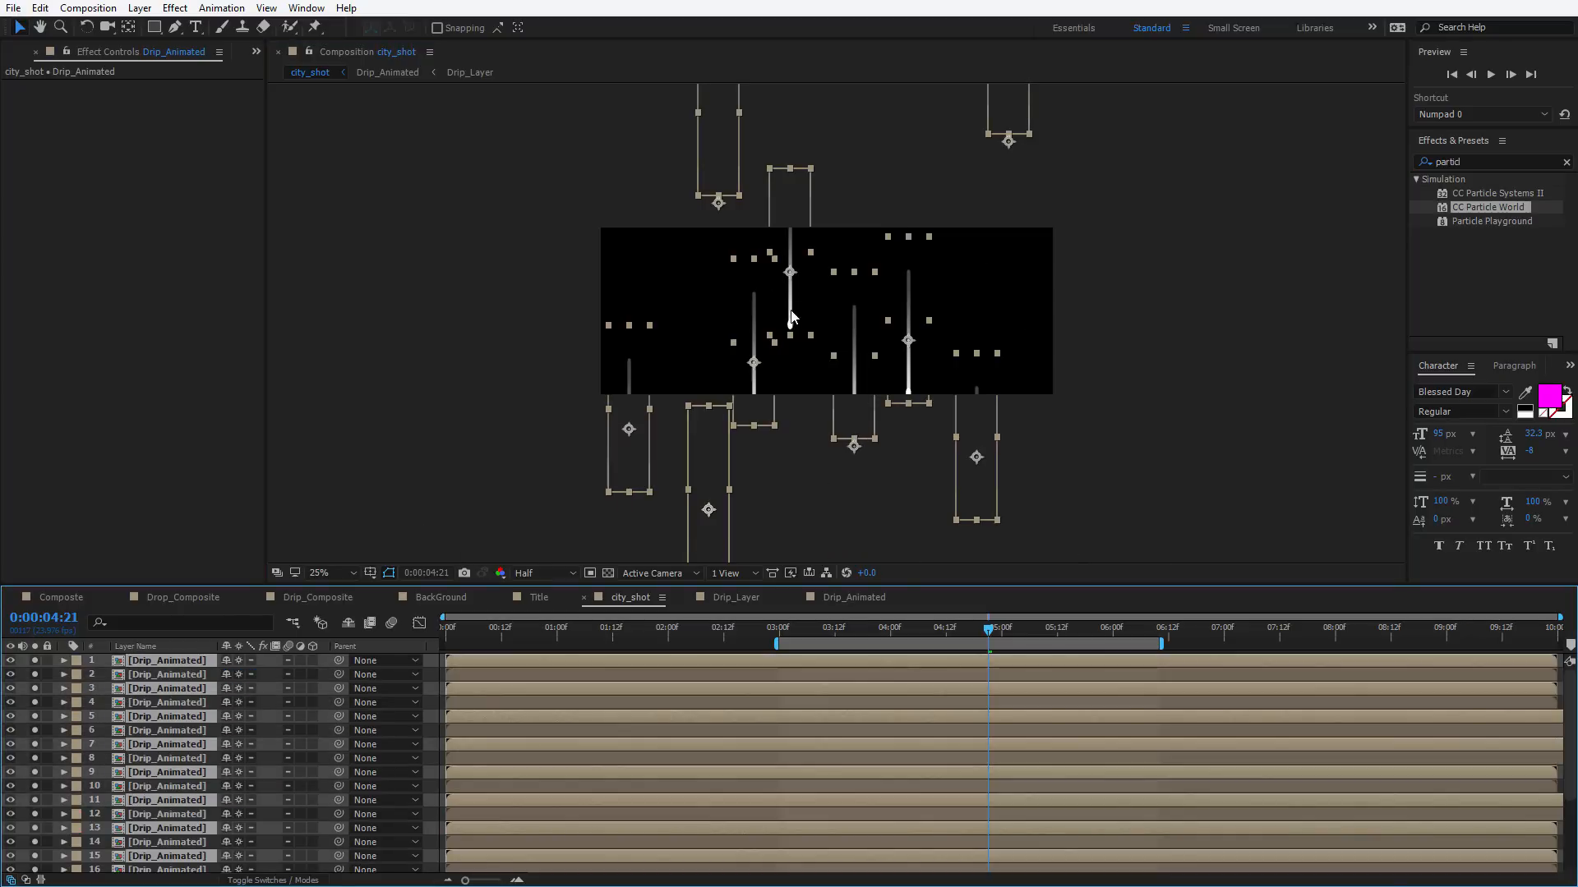
drag(788, 313, 883, 171)
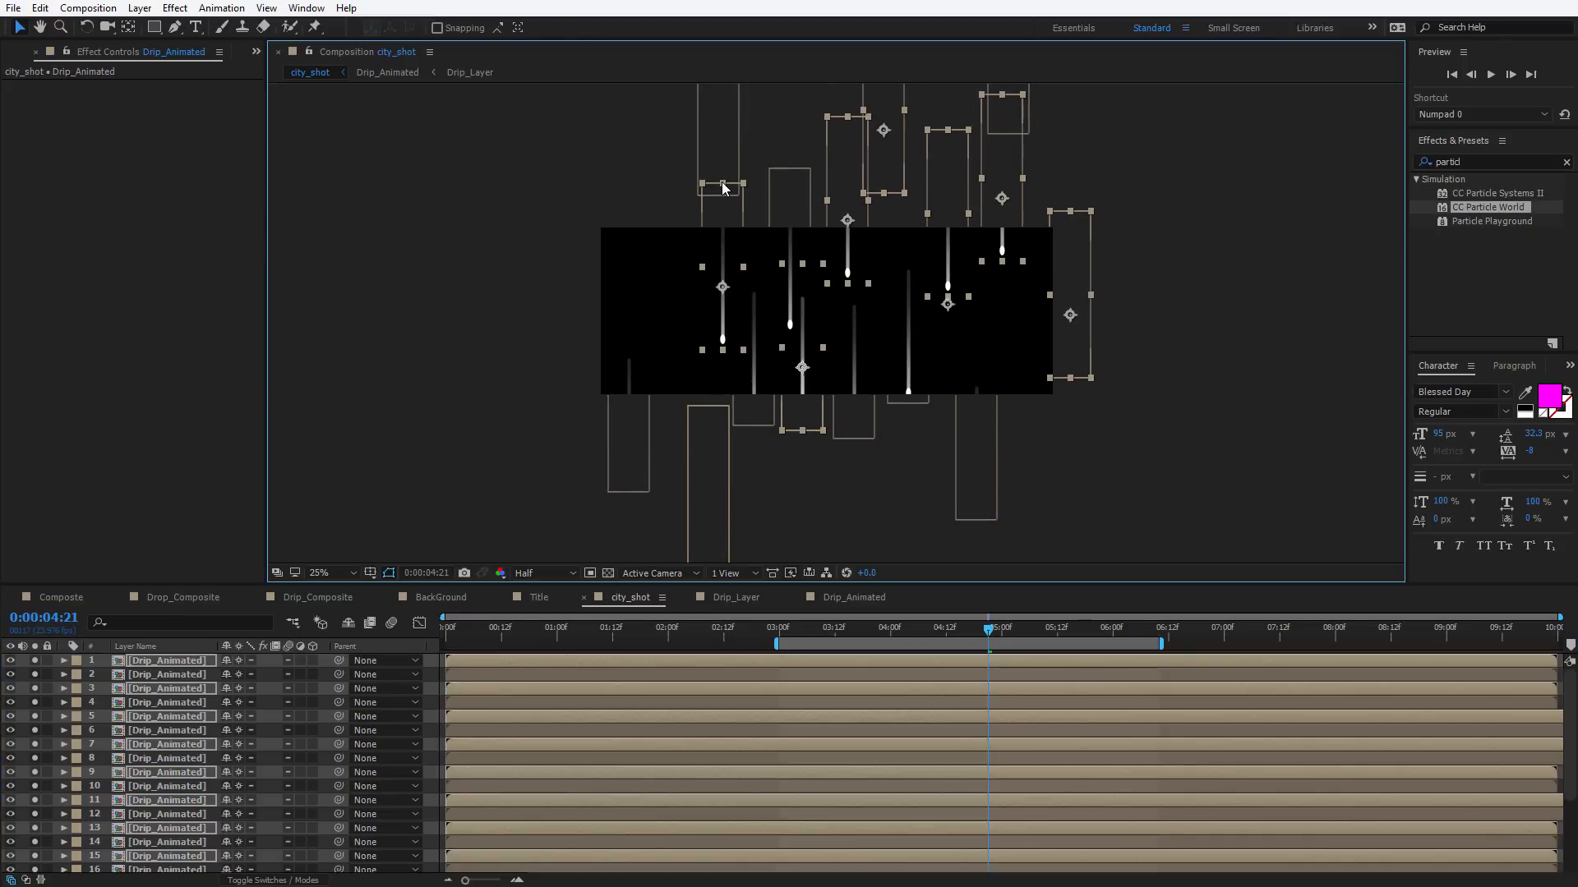
mouse_move(723, 184)
mouse_down()
mouse_move(718, 160)
mouse_move(709, 186)
mouse_move(708, 167)
mouse_up()
click(1138, 275)
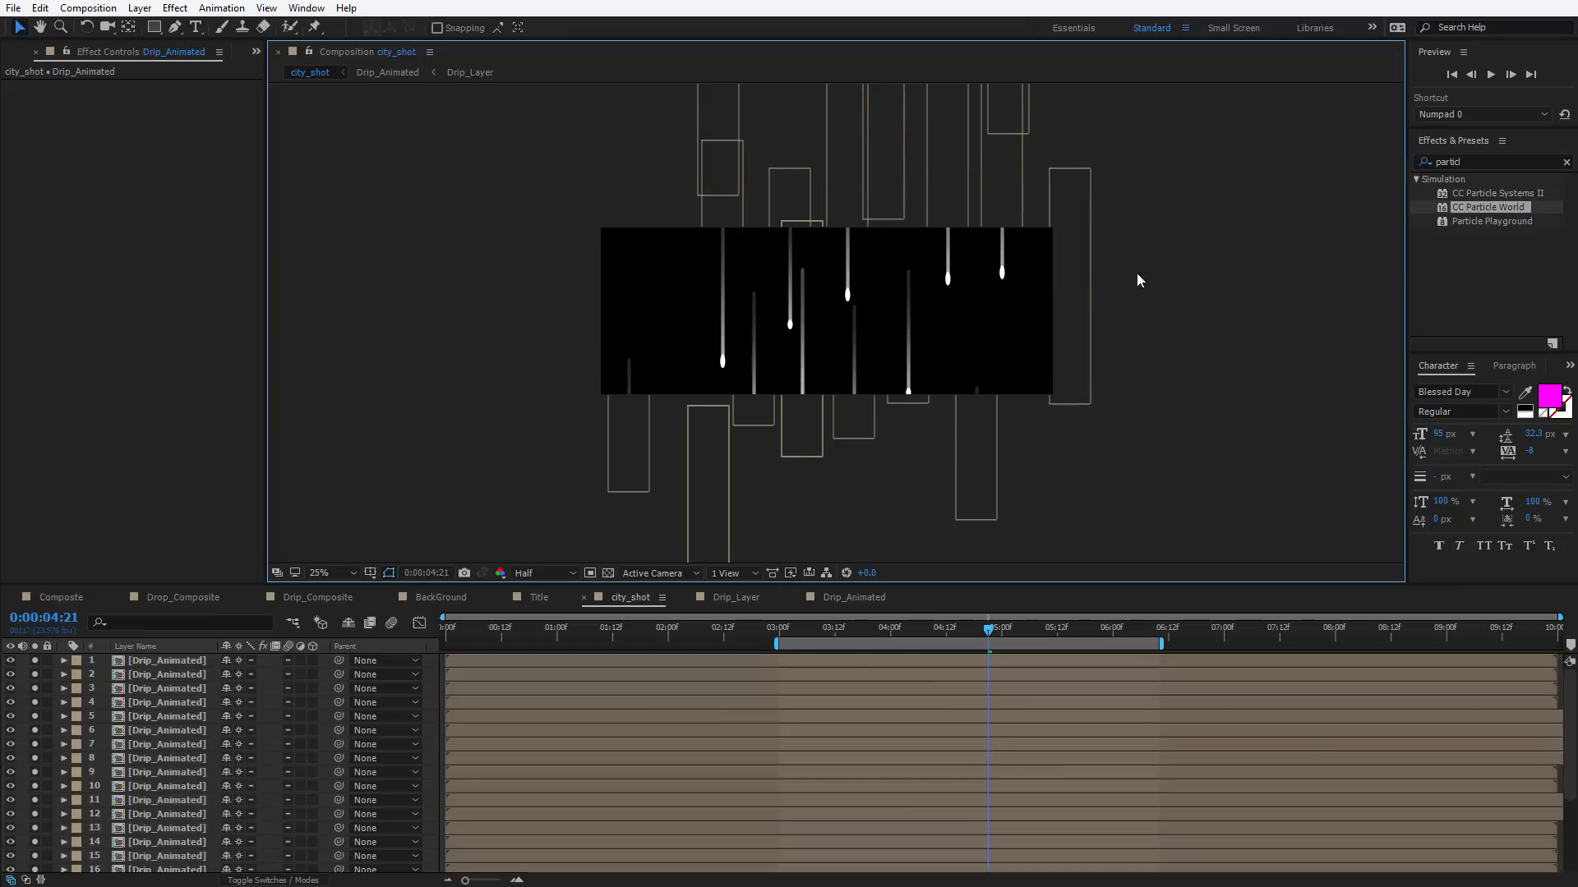
Select four separate drips across the frame together and slightly adjust their height
click(1000, 192)
shift+click(885, 194)
shift+click(800, 417)
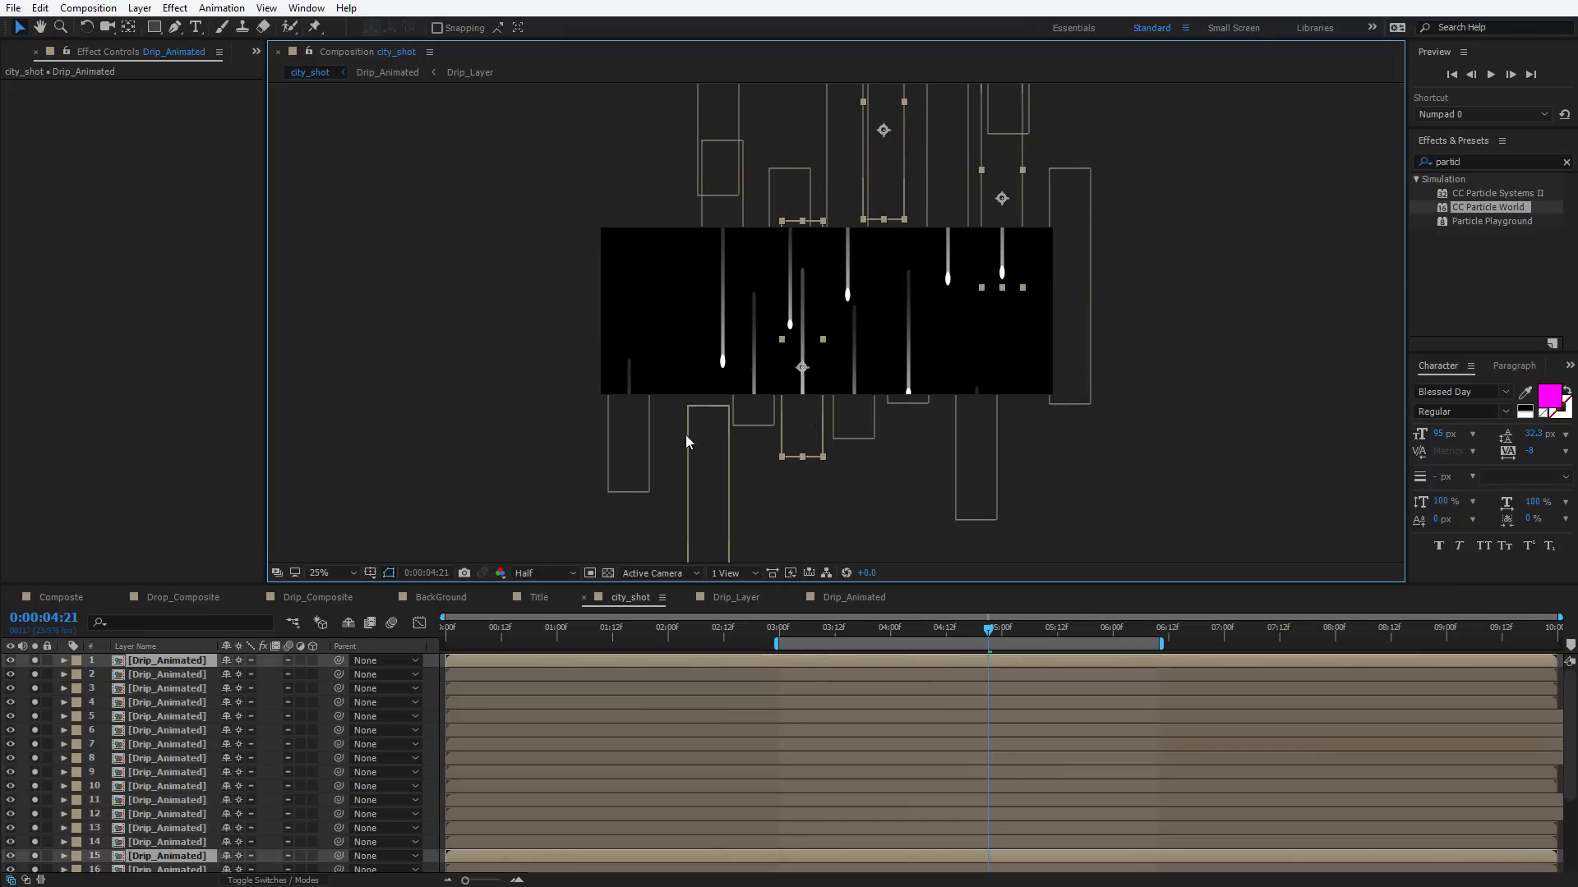
shift+click(633, 427)
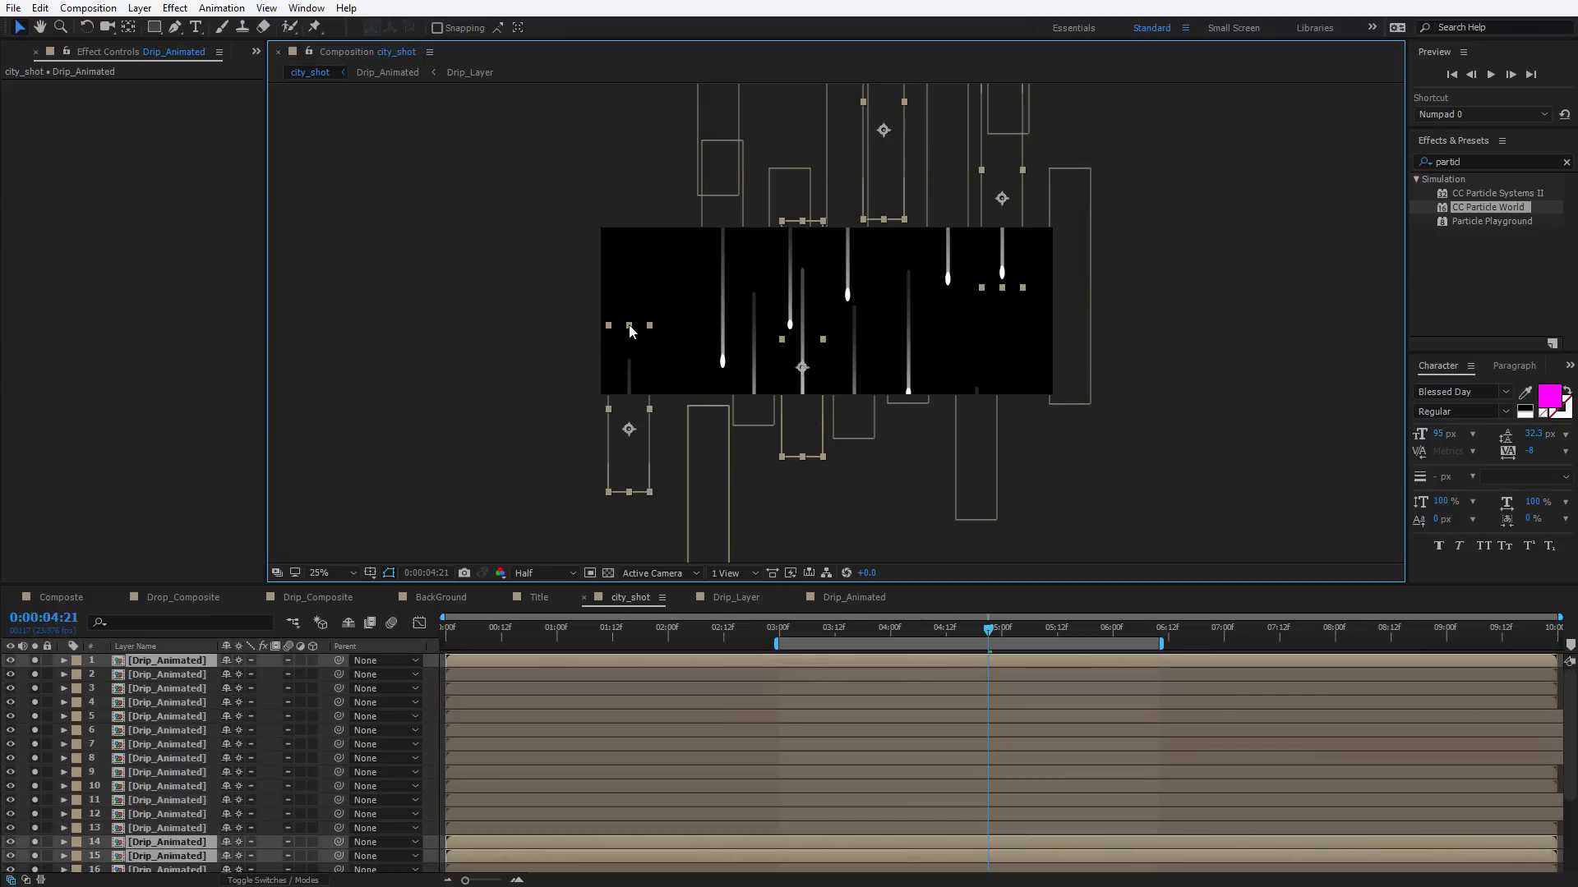
drag(629, 330, 629, 335)
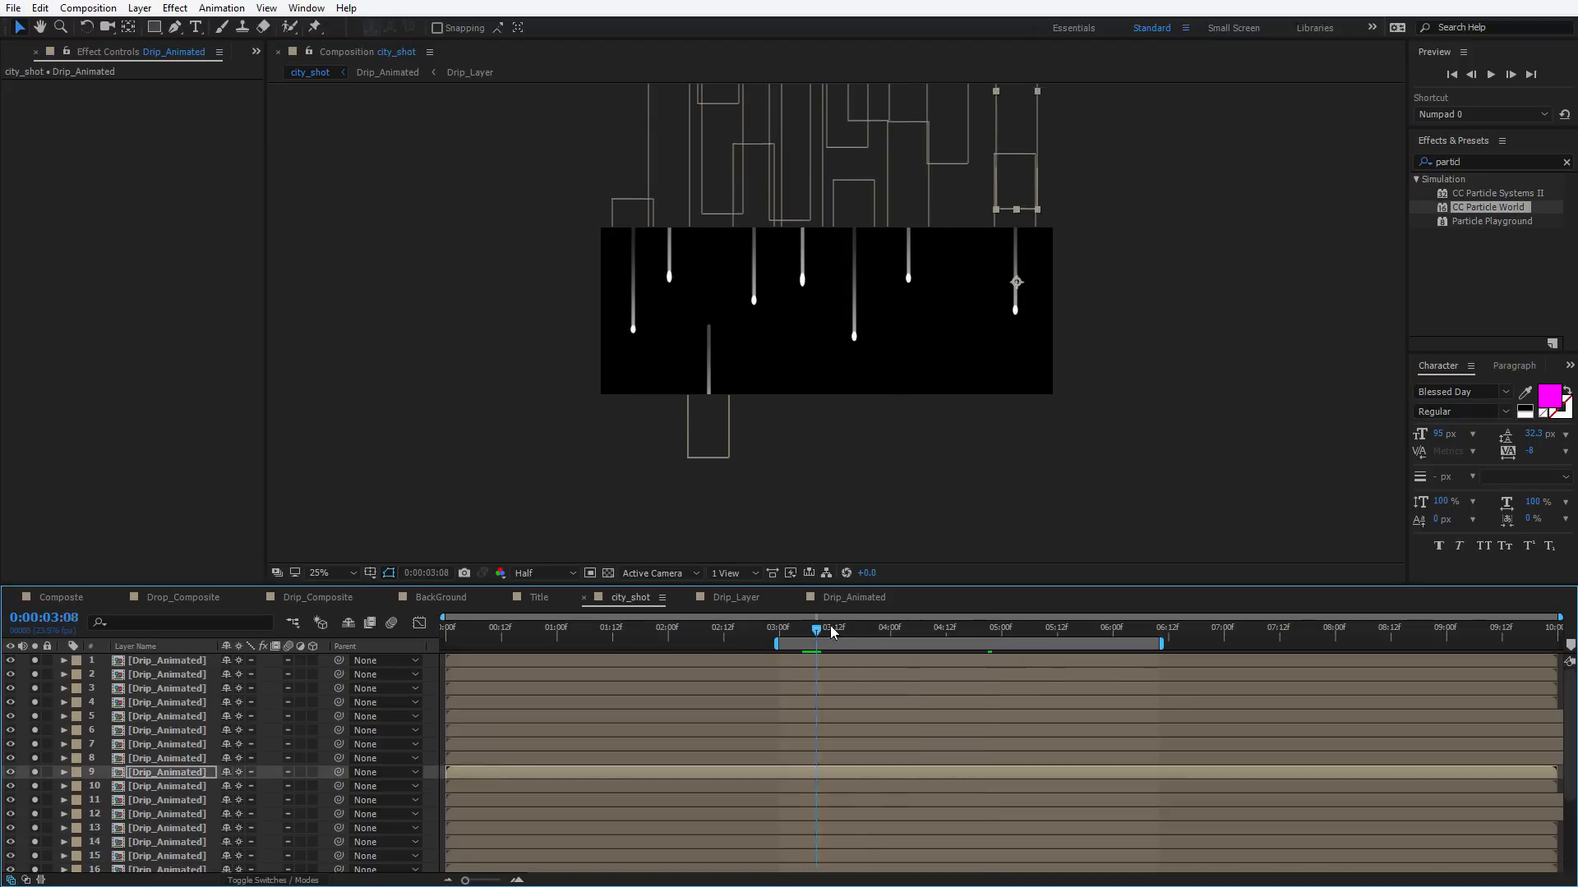
Select the cluster of drips above the frame at 0:00:03:20 and preview how the fuller set of drips falls
drag(831, 633, 872, 634)
key(h)
drag(958, 250, 930, 337)
scroll(931, 357, down, 1)
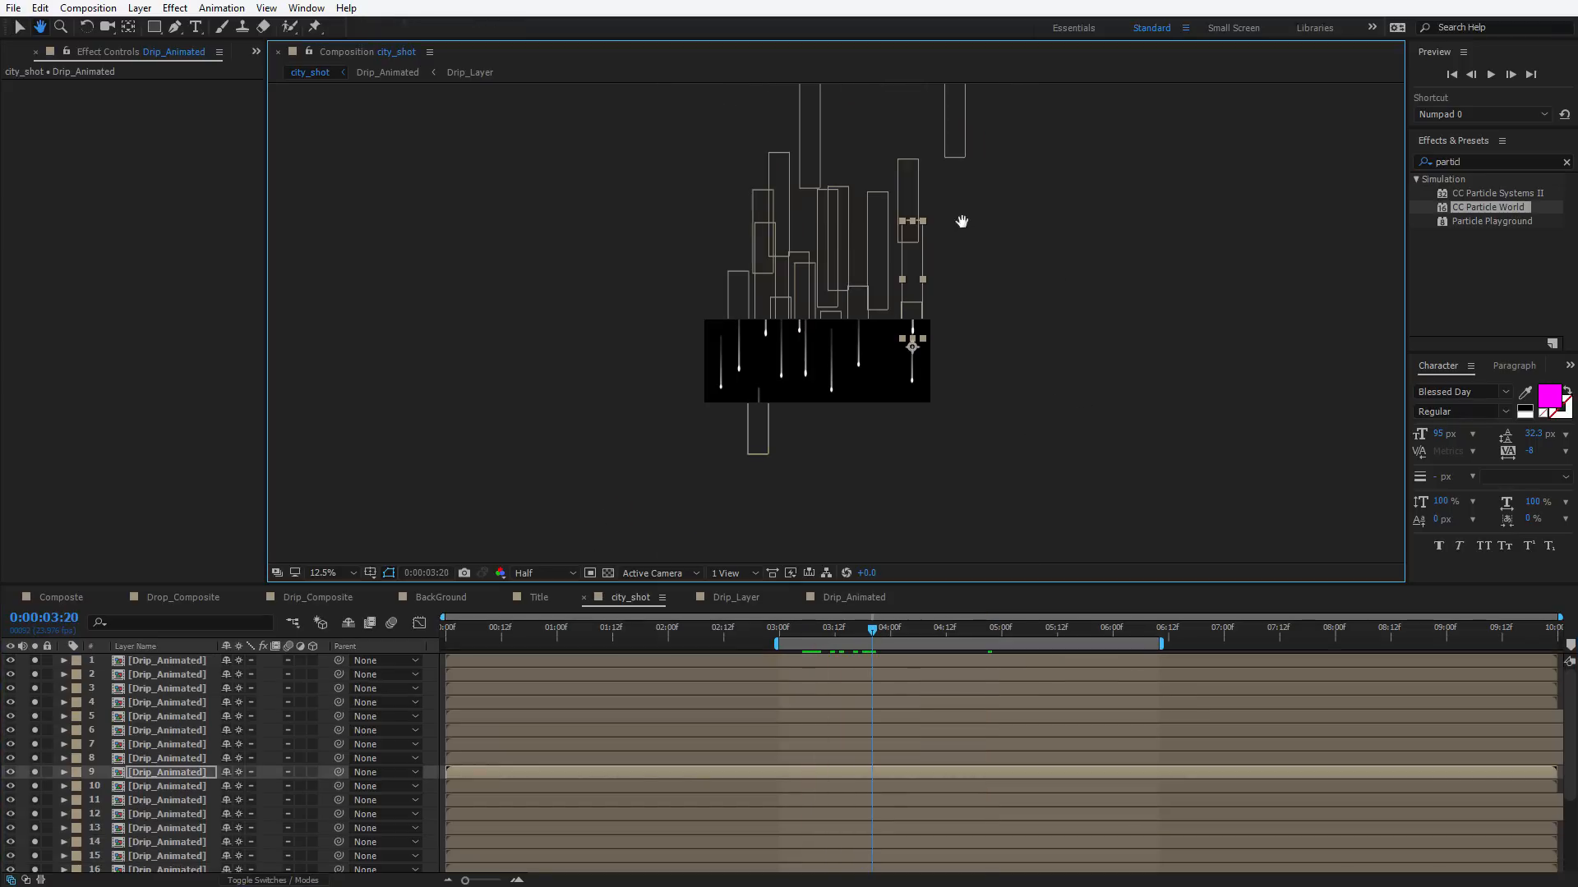
key(v)
drag(959, 190, 746, 230)
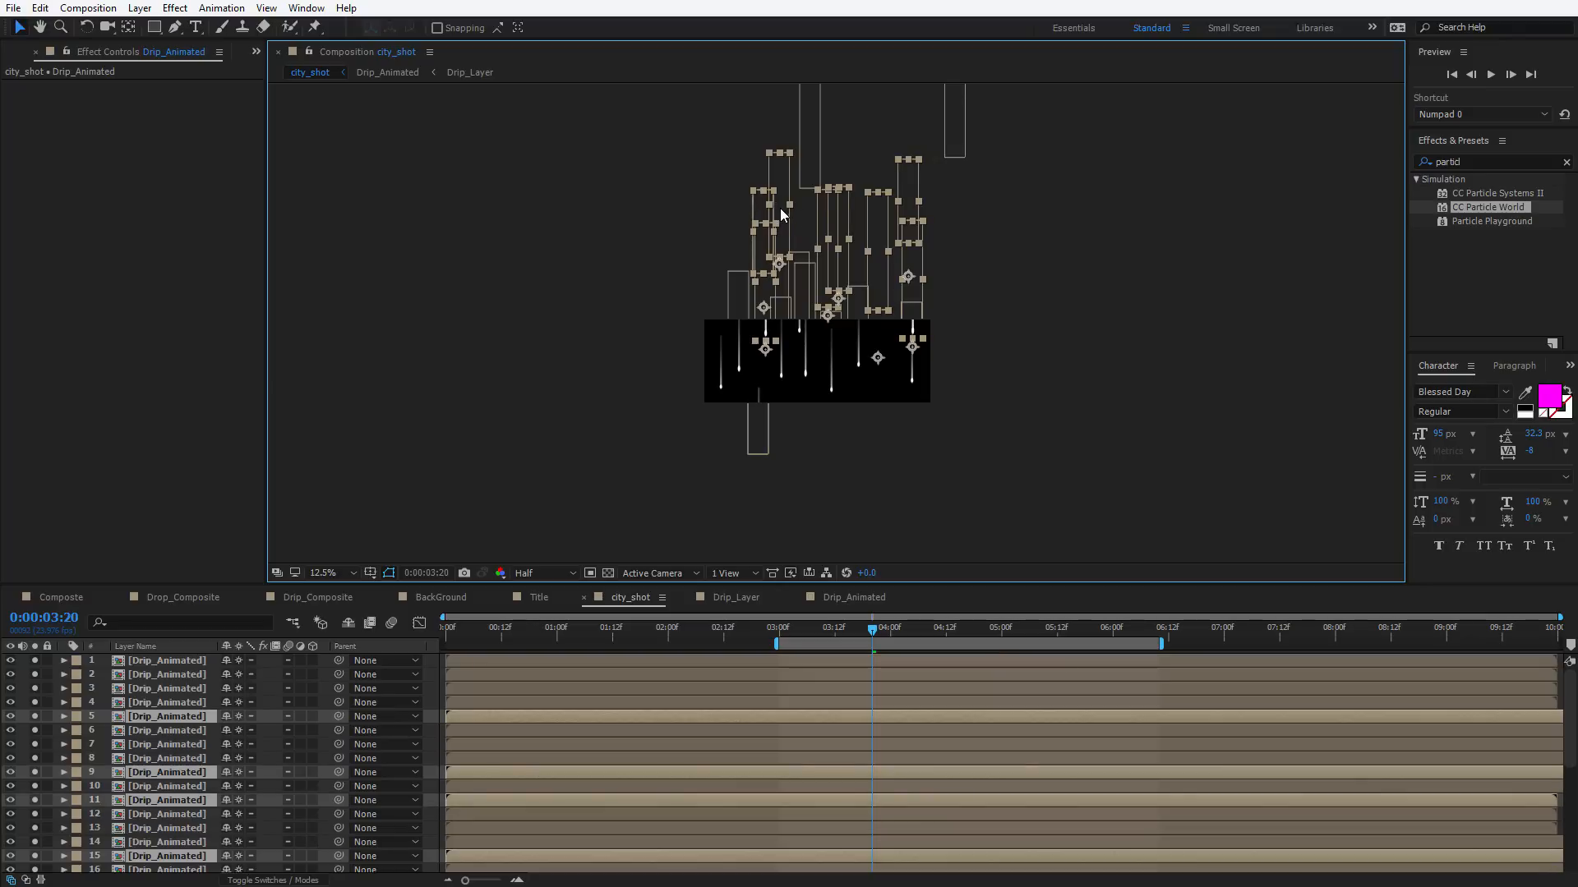
key(space)
key(period)
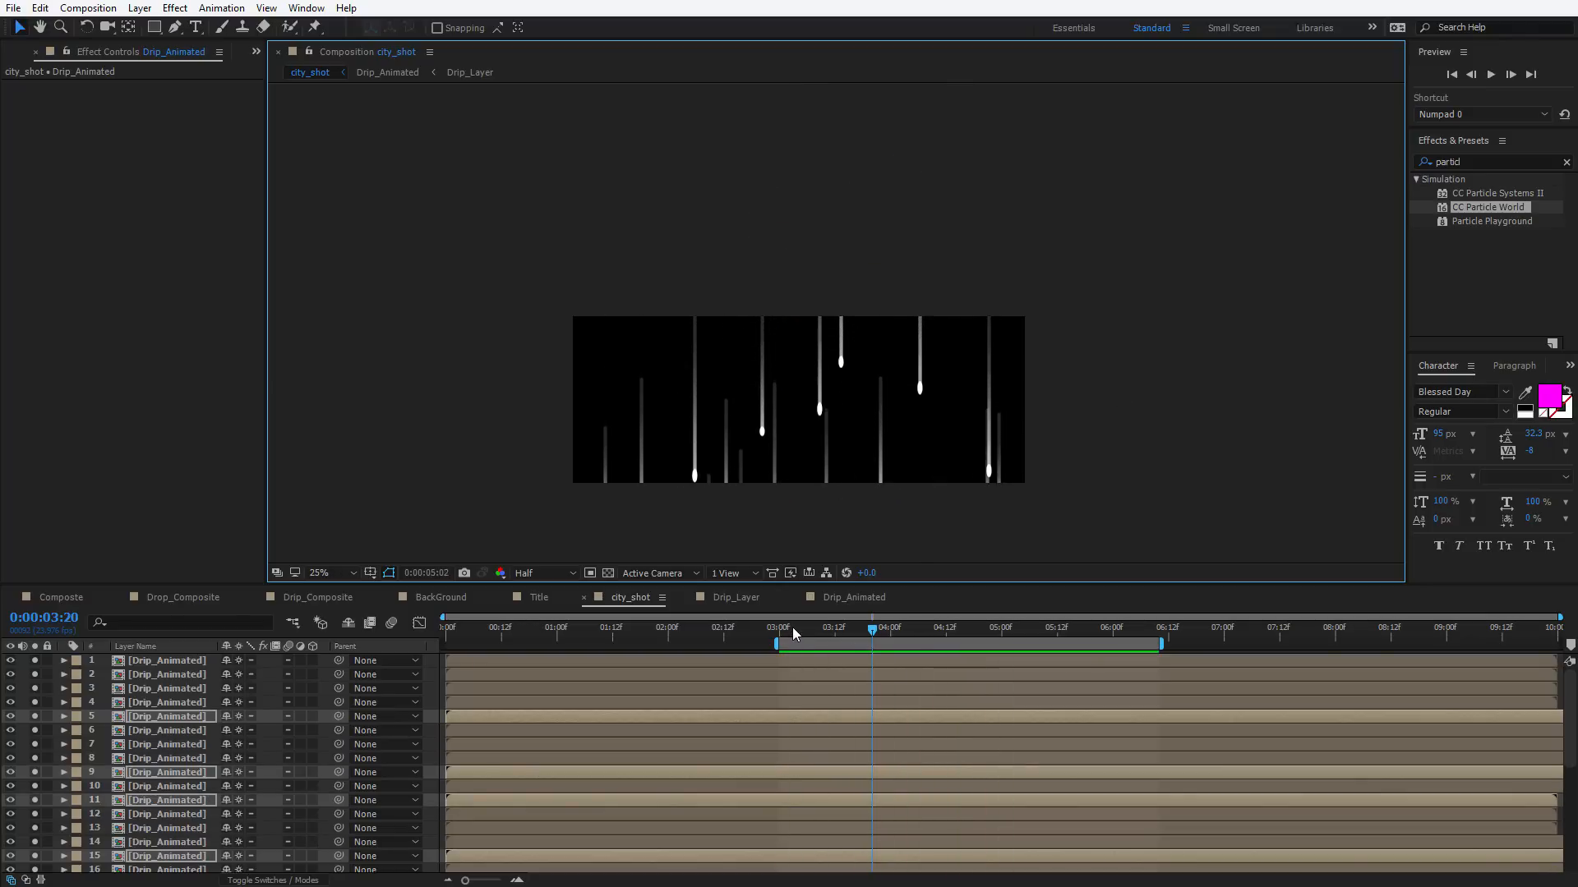
key(period)
Nudge the layer 13 drip upward, move the layer 1 drip up to the frame's left edge, and preview the spacing
click(1118, 384)
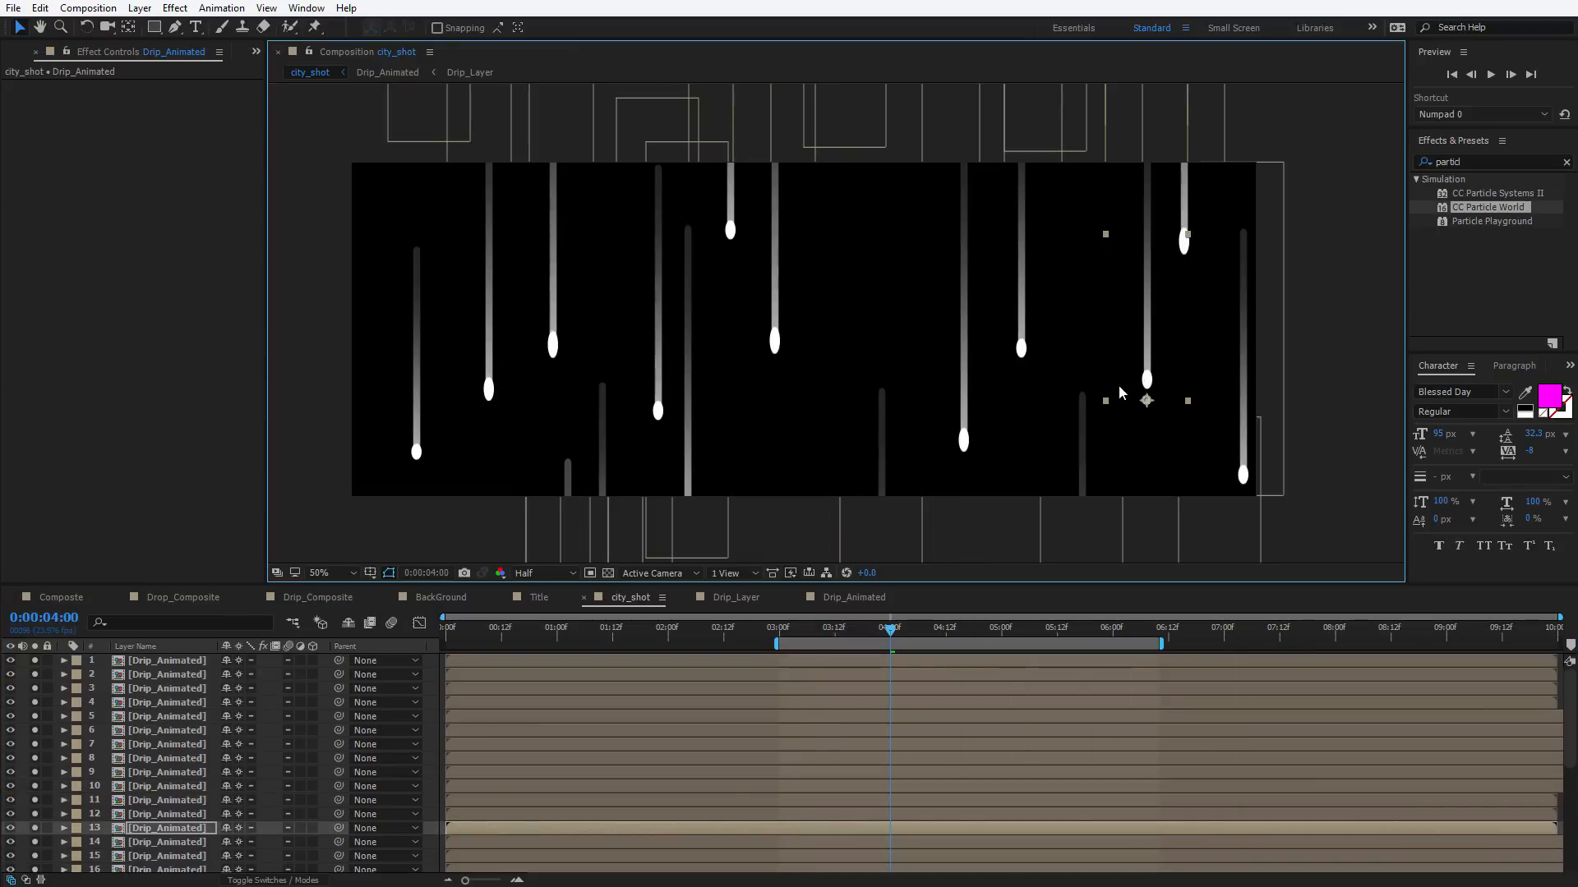
drag(1118, 385, 1108, 335)
click(481, 311)
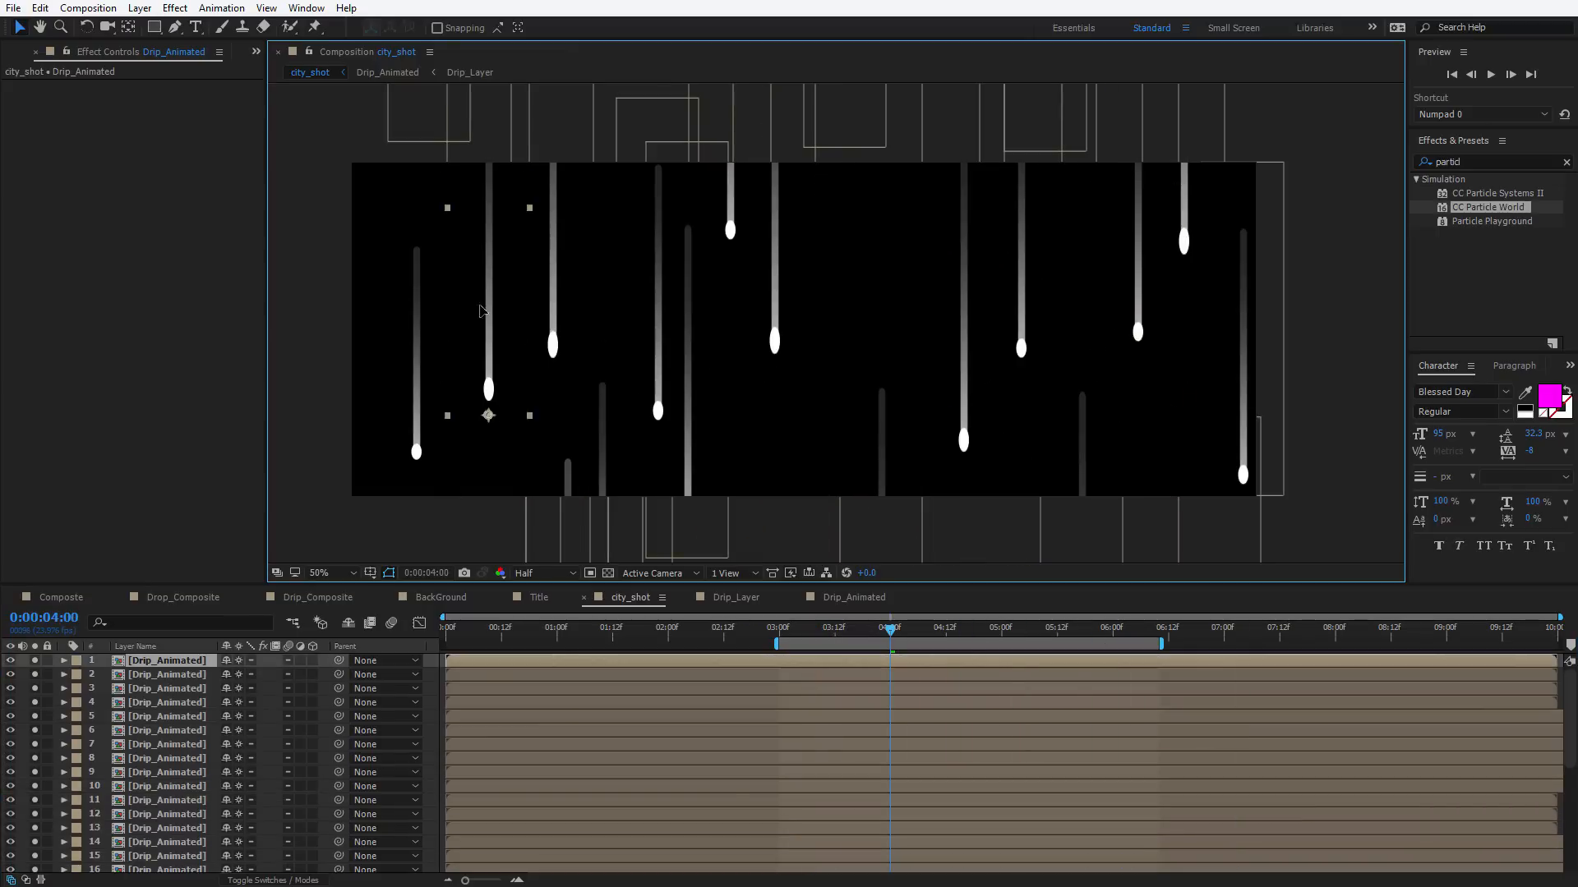
drag(480, 311, 383, 231)
key(space)
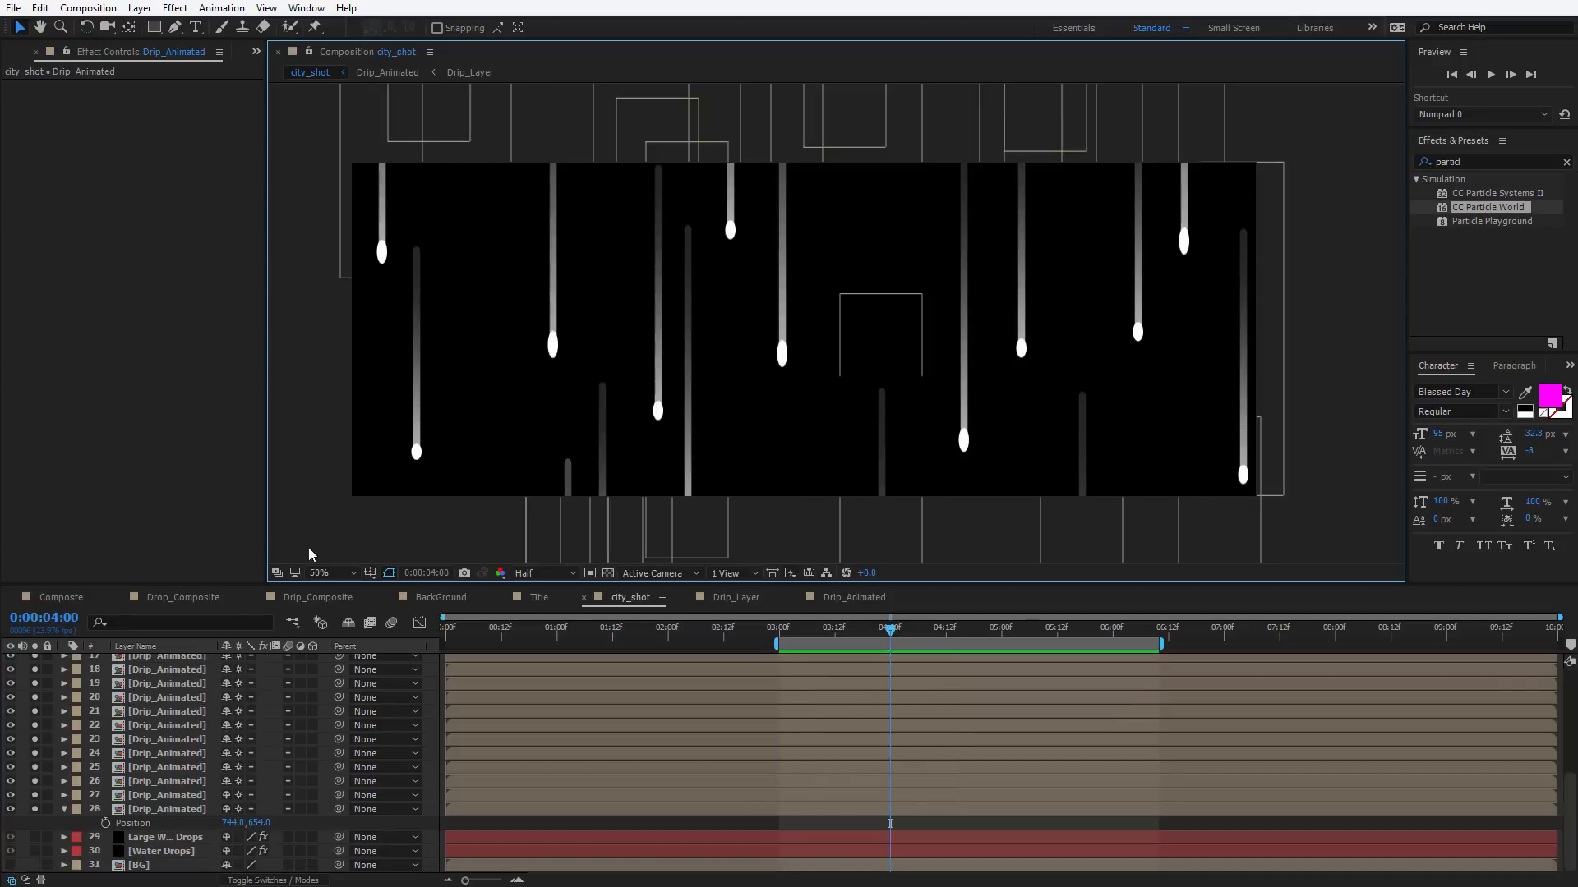
Solo the Large Water Drops and Water Drops layers alongside the drips and preview them together
click(34, 838)
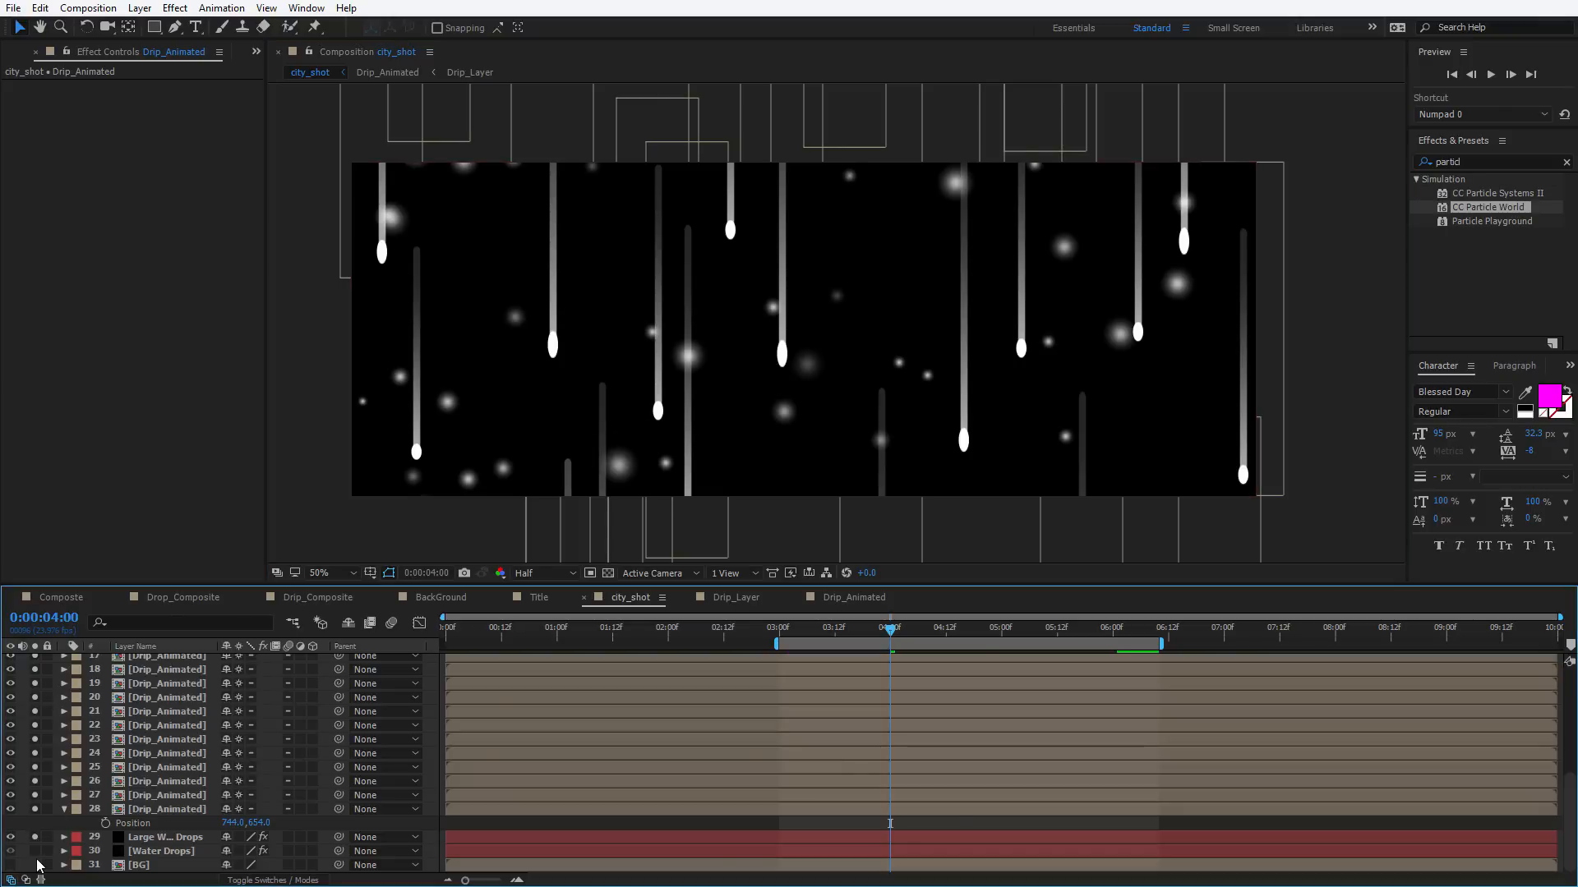
click(924, 361)
key(space)
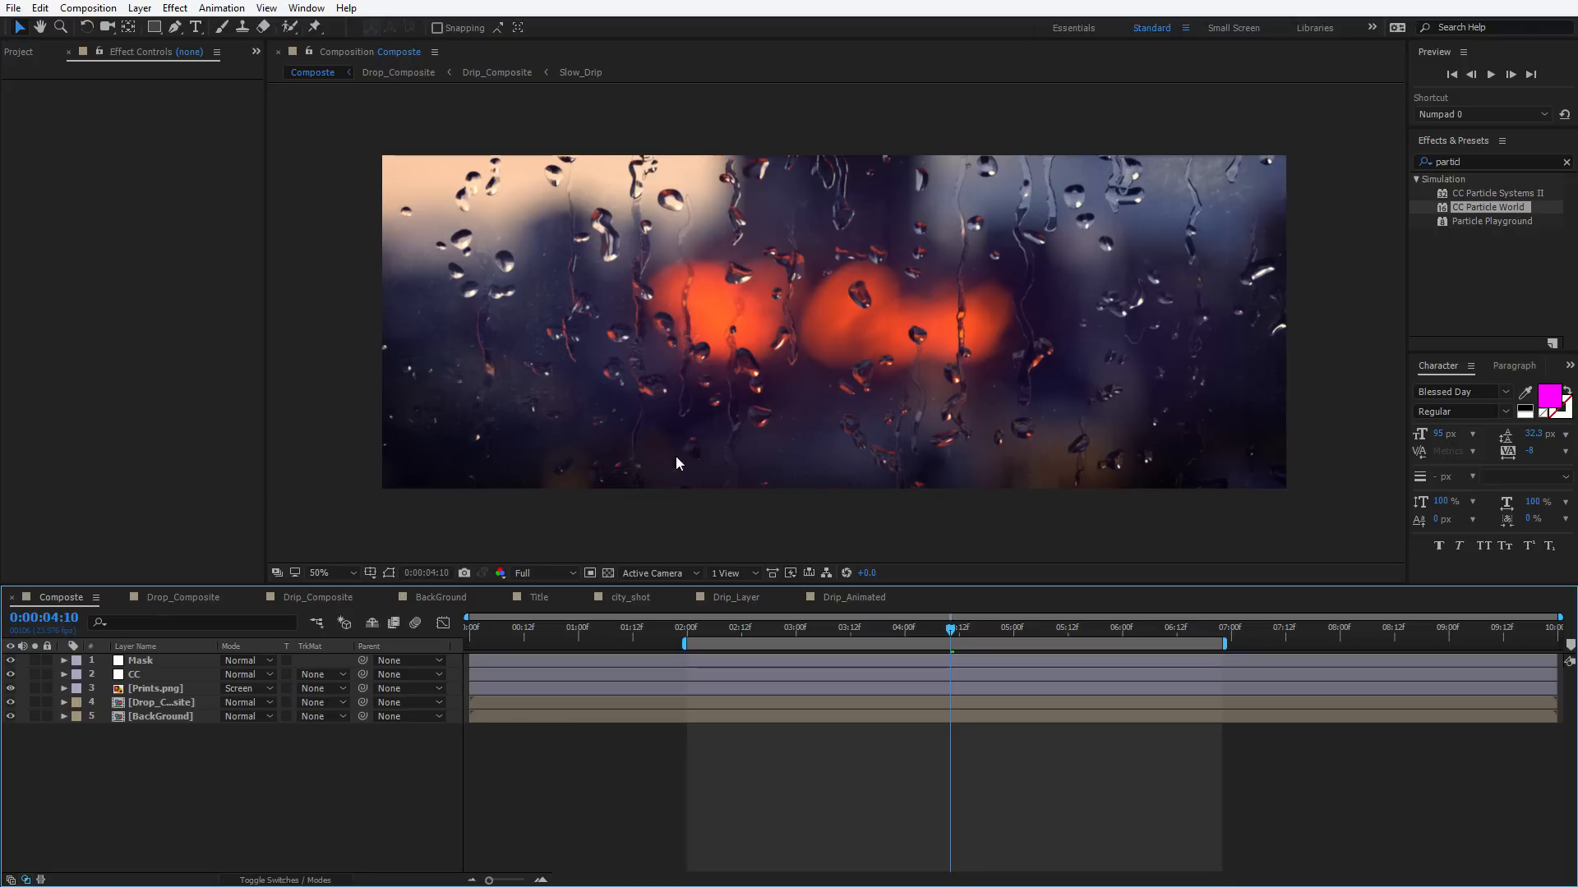
Pre-compose all Drip_Animated layers in city_shot into a composition named Water Drips, moving all attributes into it
click(631, 599)
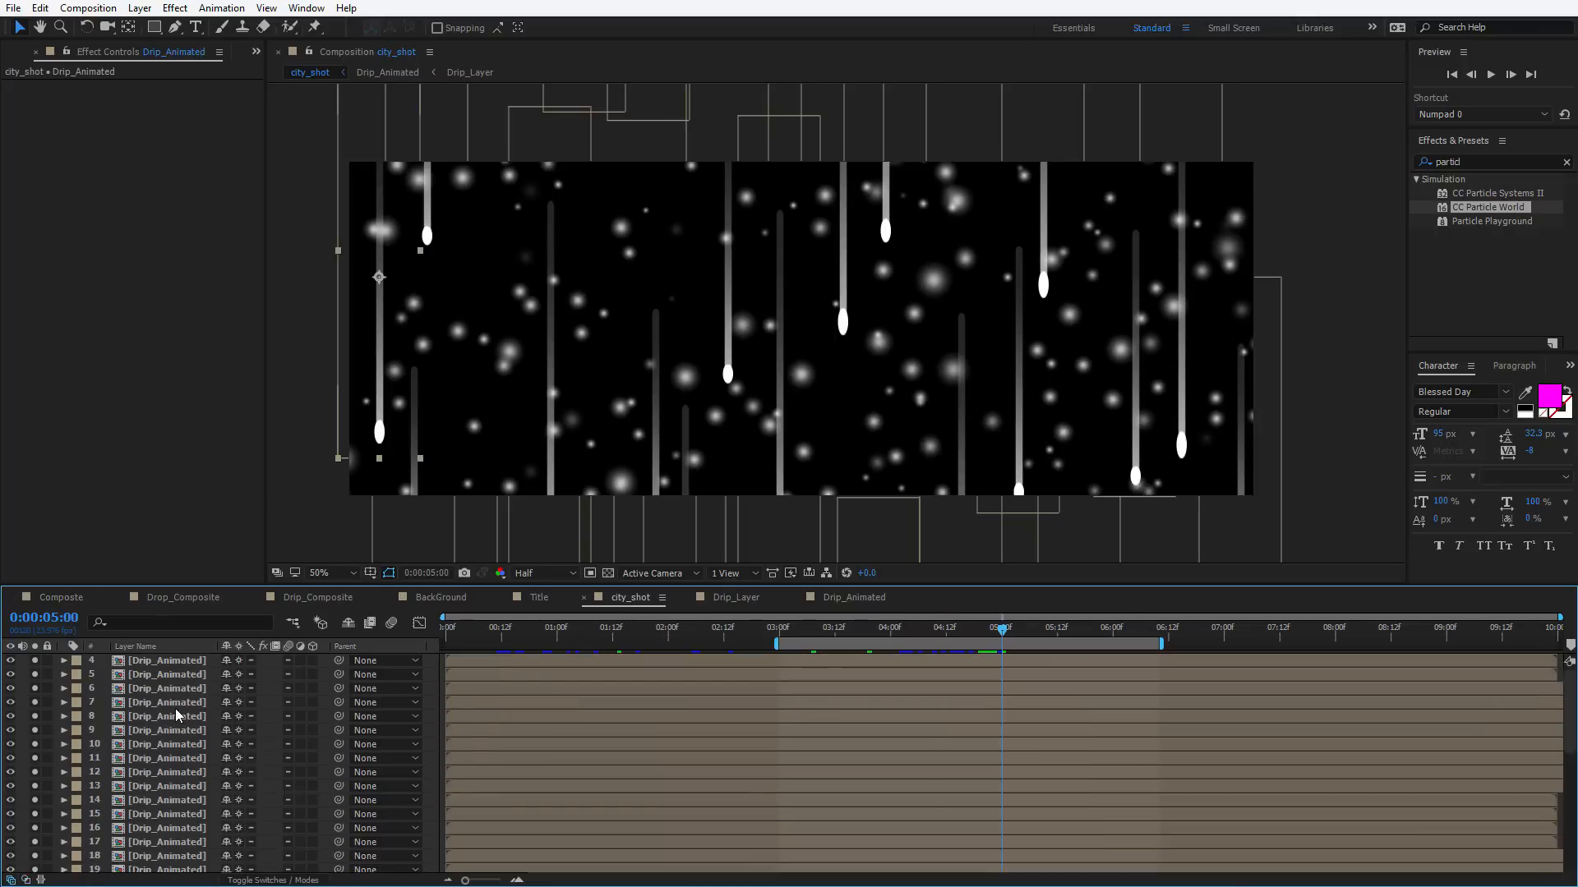
scroll(172, 711, down, 6)
shift+click(146, 810)
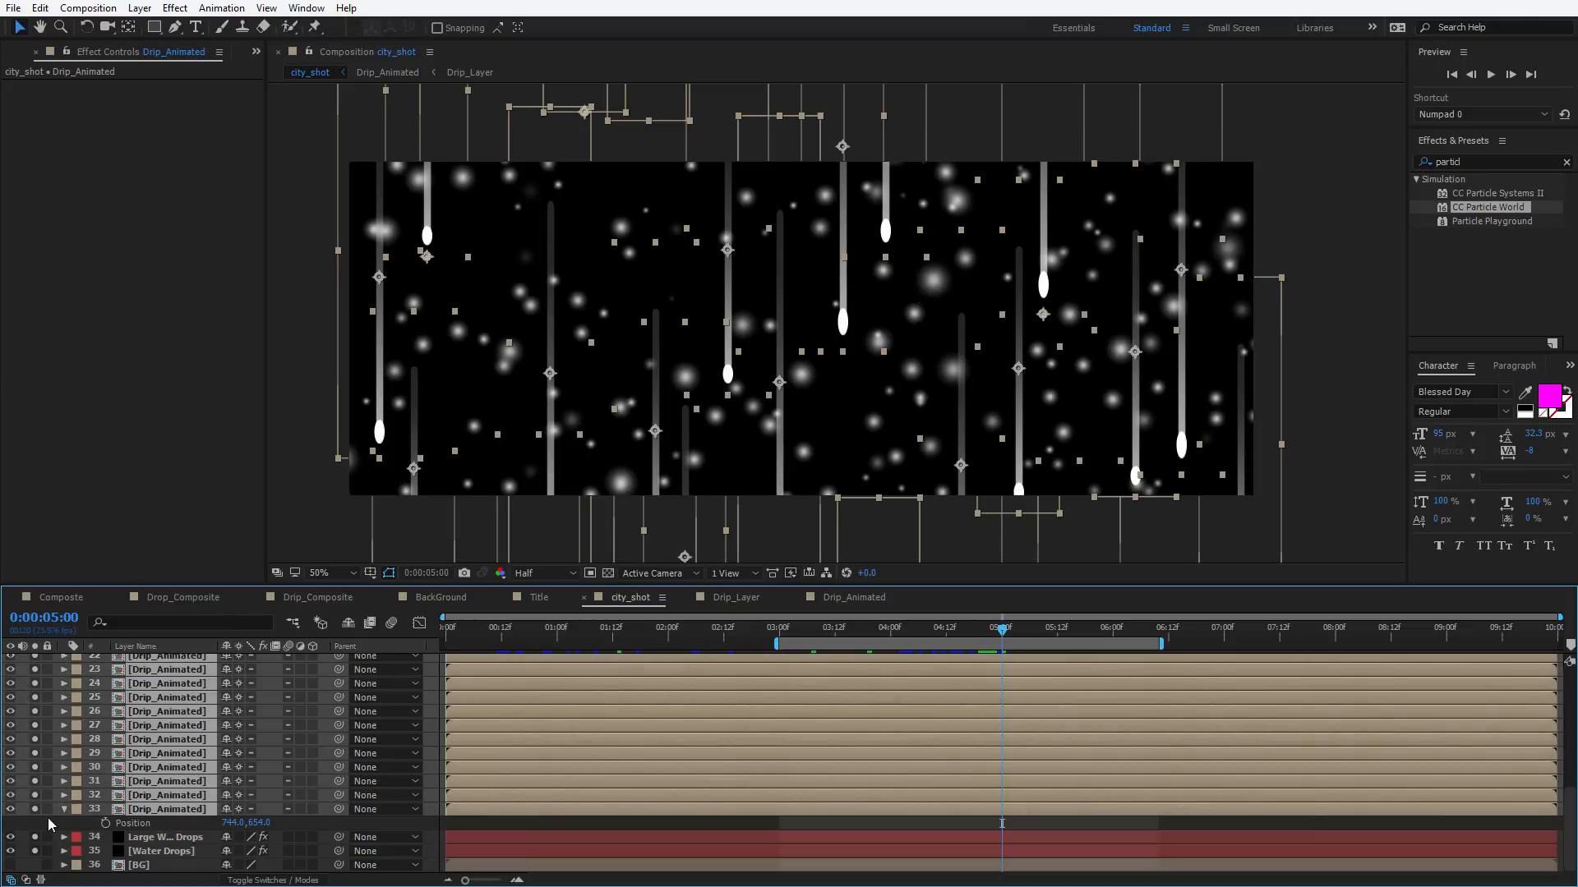
click(140, 8)
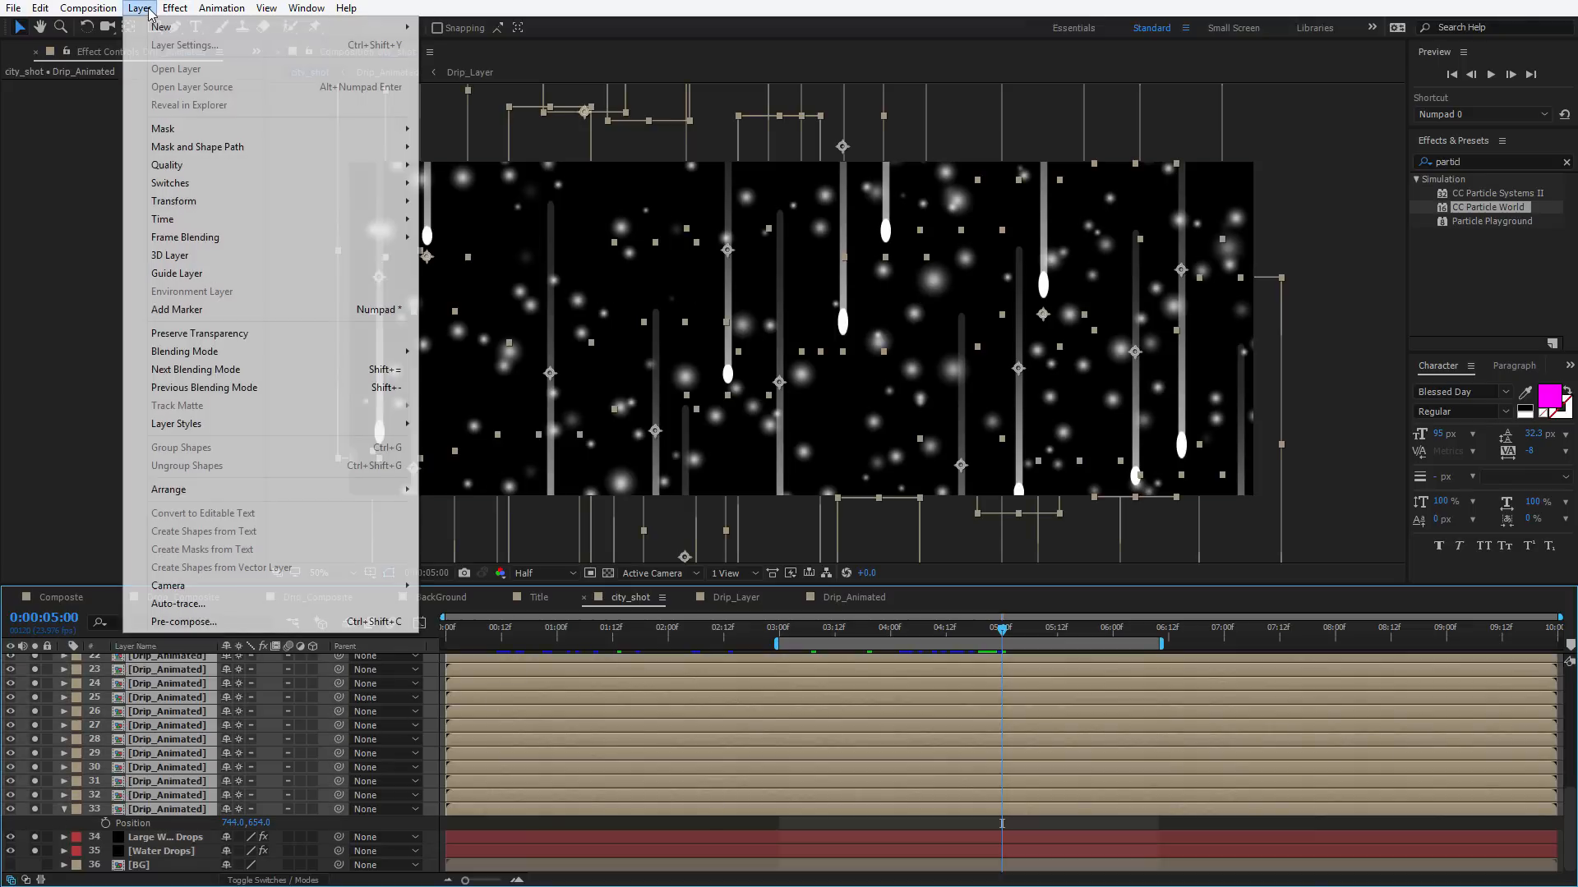
click(184, 622)
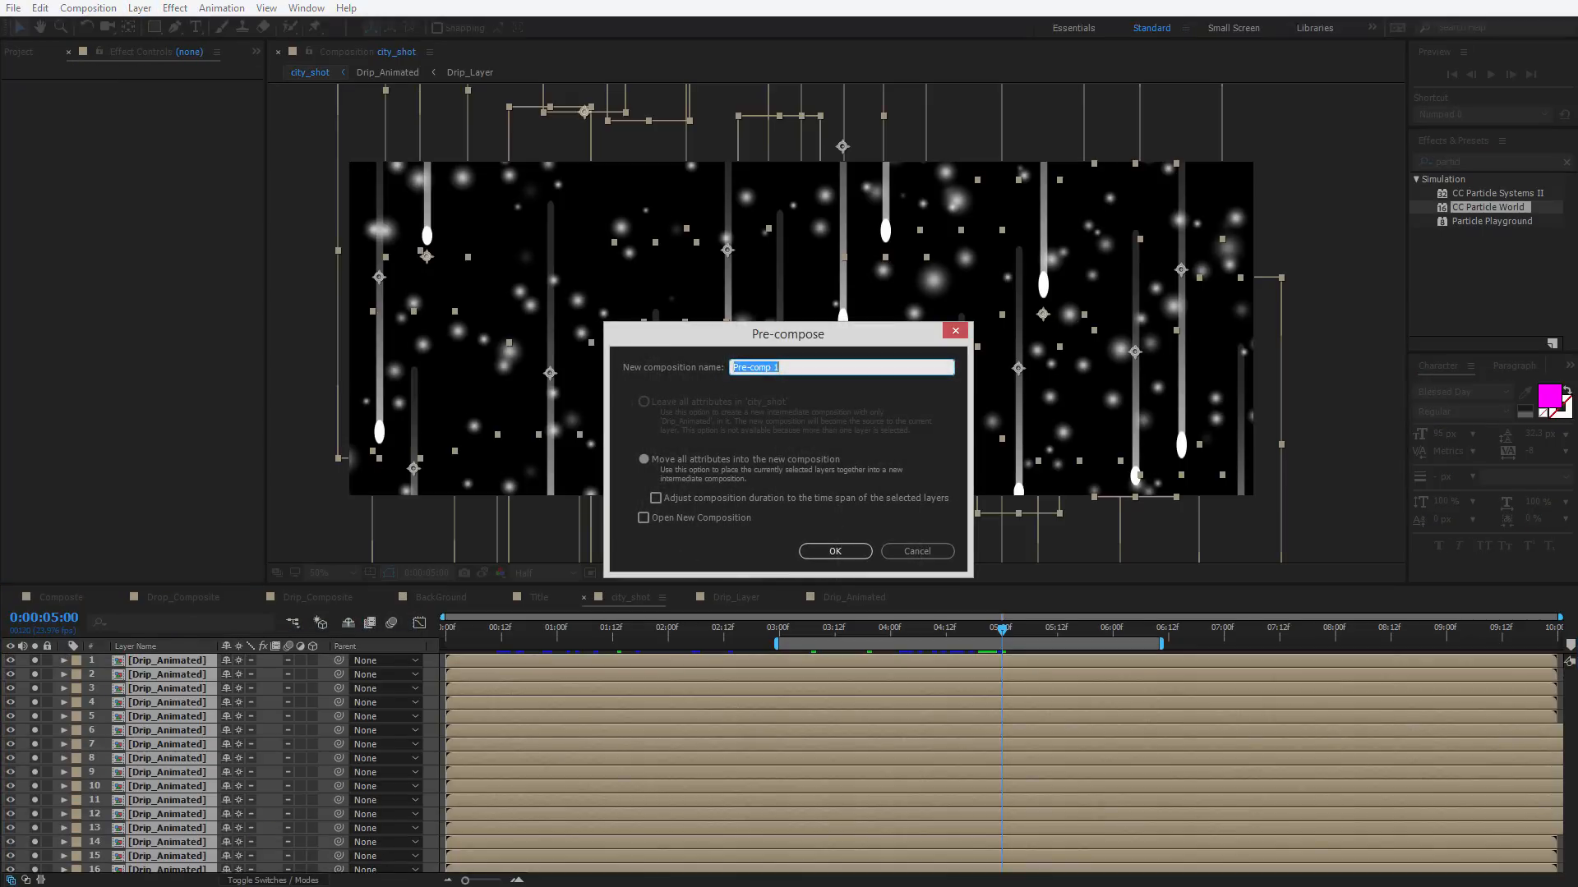
text(Water Drips)
click(838, 551)
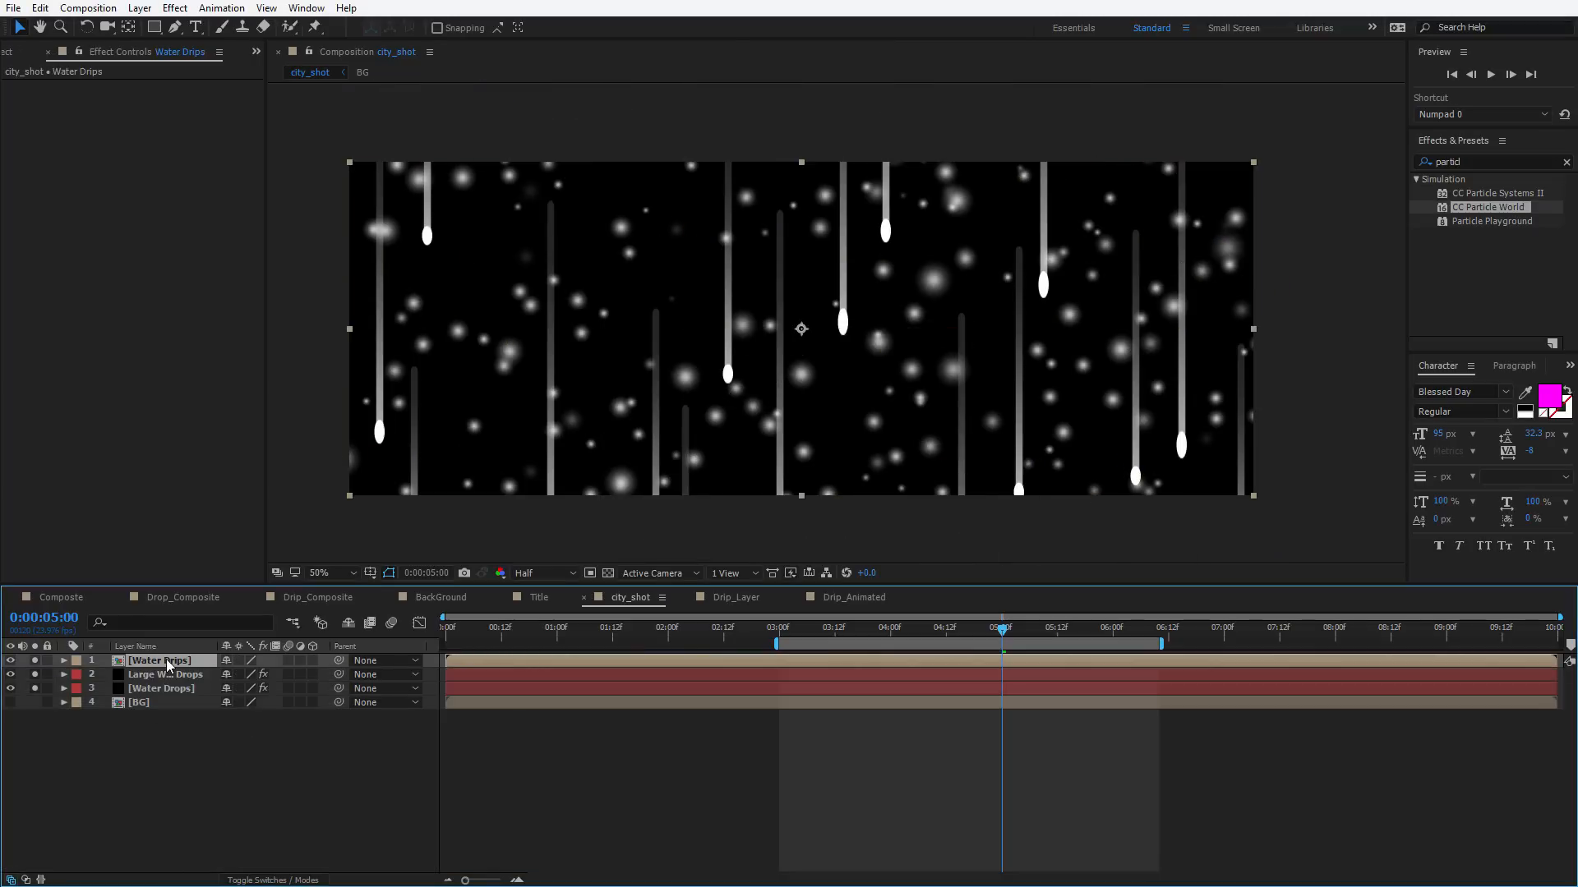
Apply Turbulent Displace to the Water Drips layer and preview the distorted drips
click(1479, 162)
text(turb)
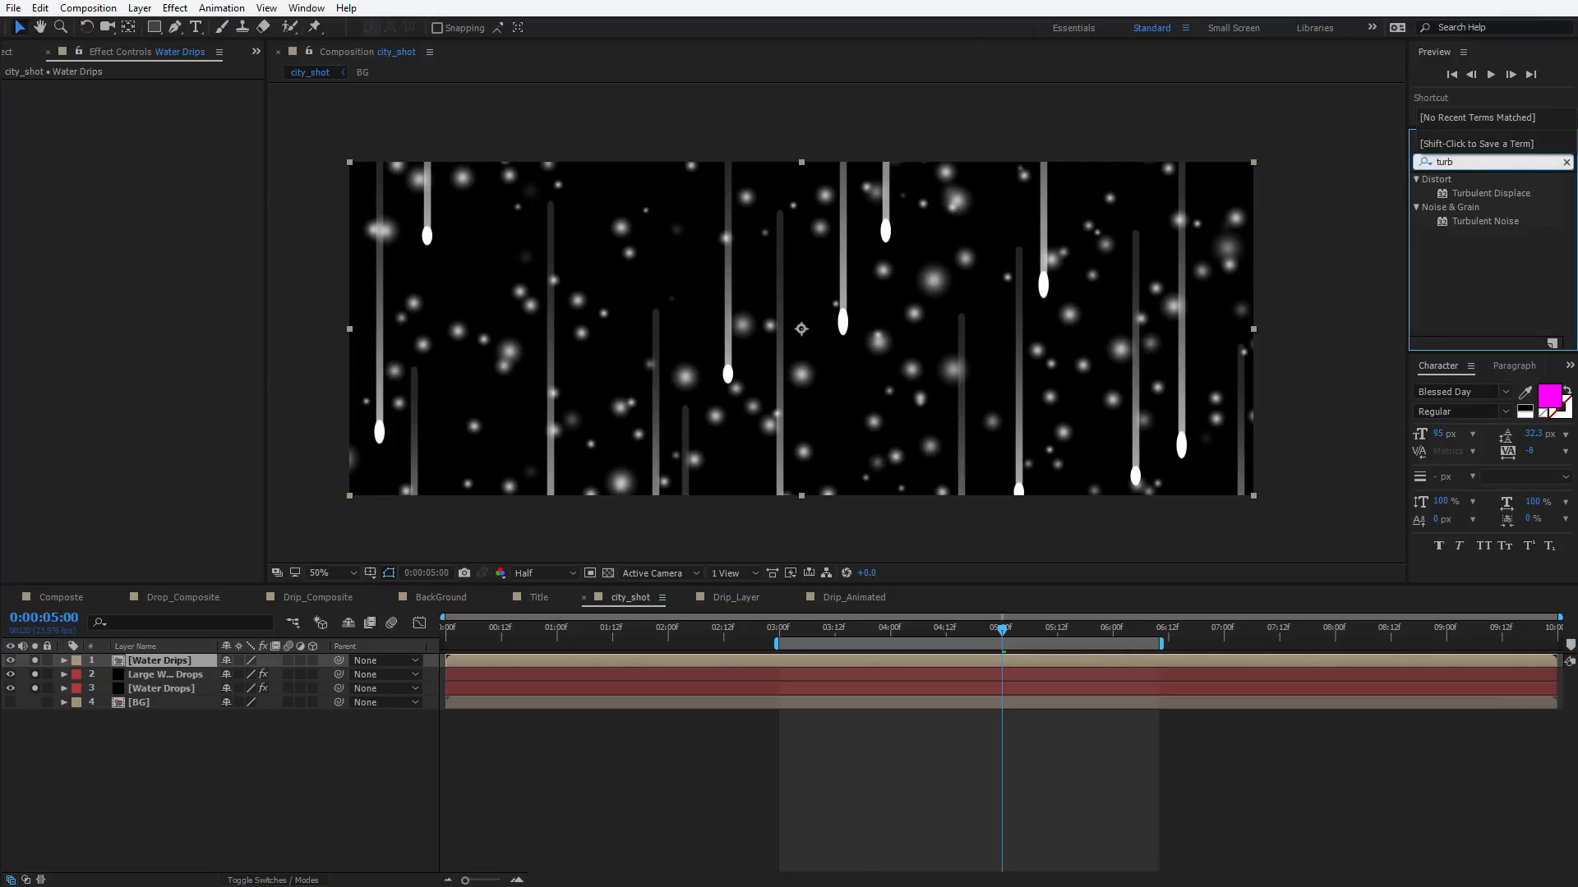
click(1501, 197)
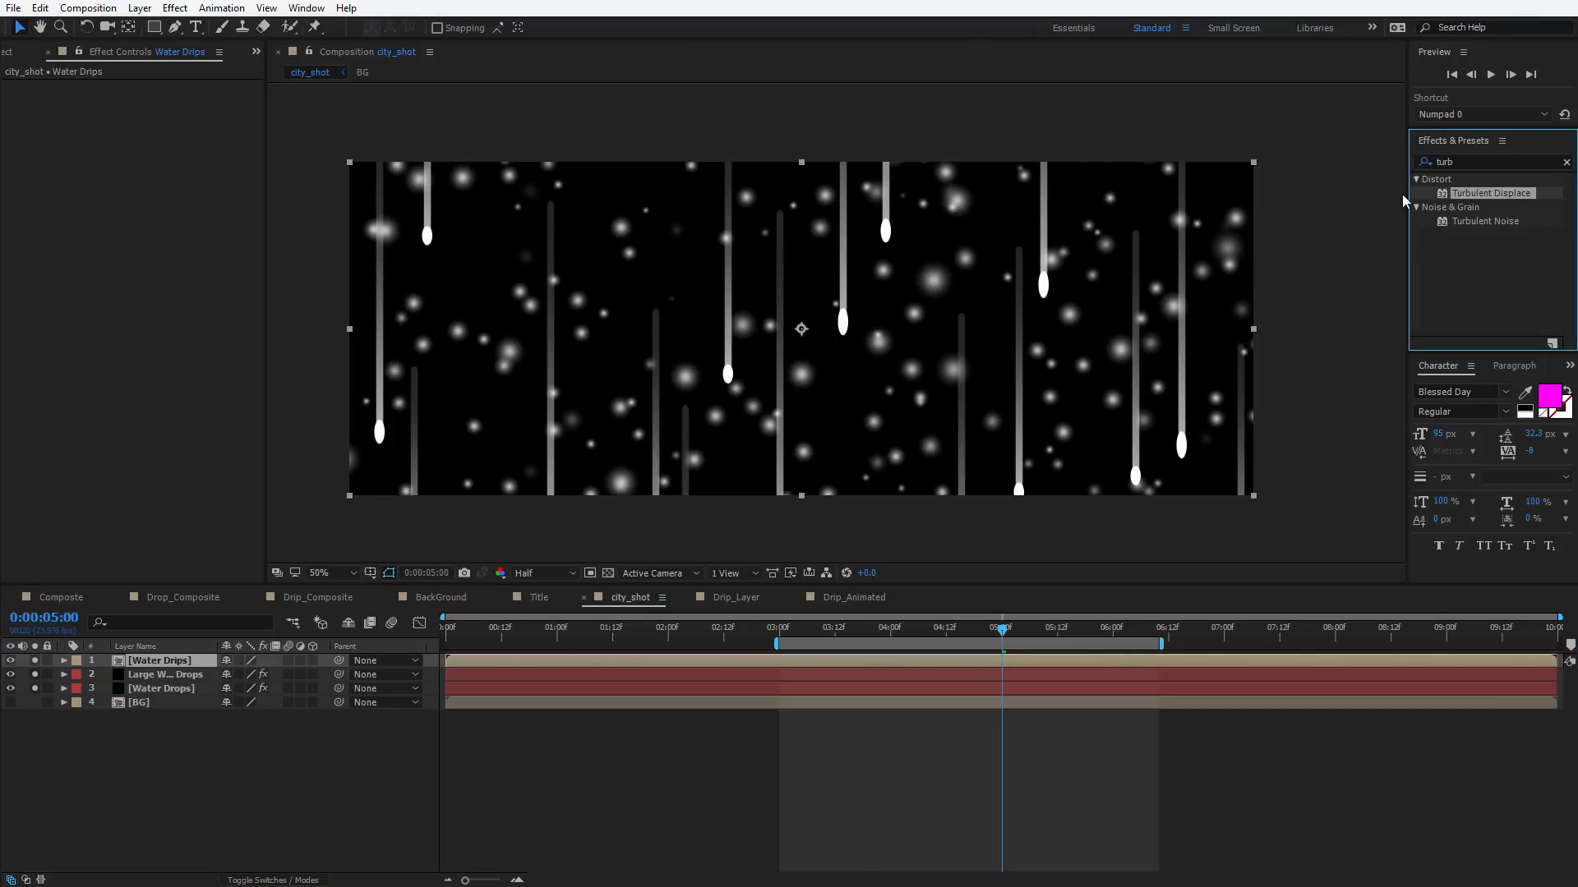
drag(1469, 195, 151, 668)
key(space)
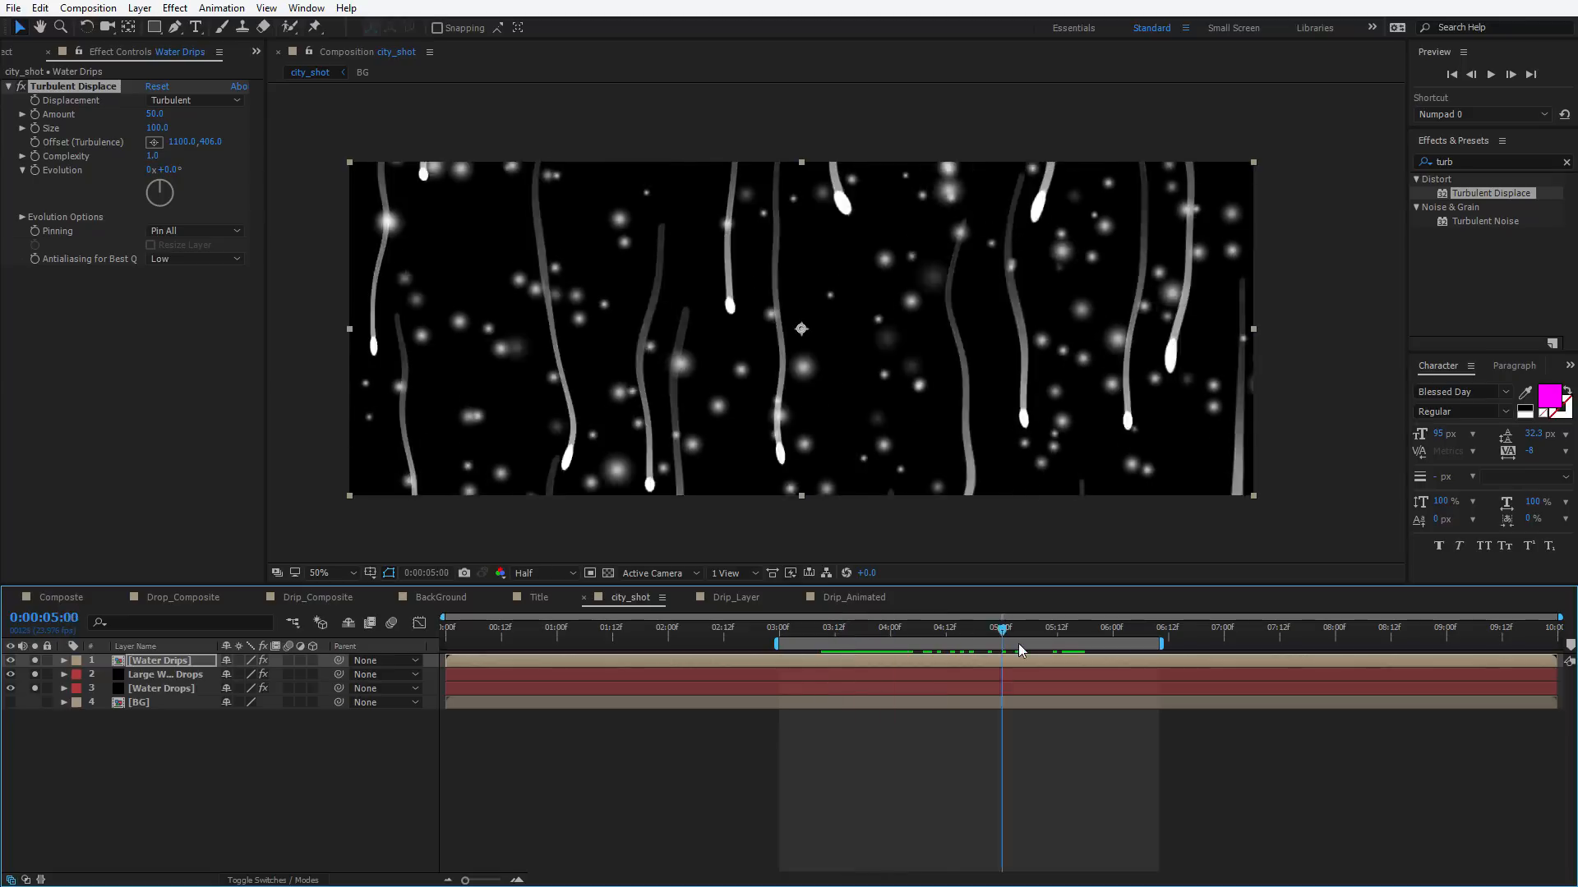
key(space)
Unsolo both drop layers to isolate Water Drips, and set its Turbulent Displace Size to 51 at 0:00:04:14
click(36, 675)
click(36, 687)
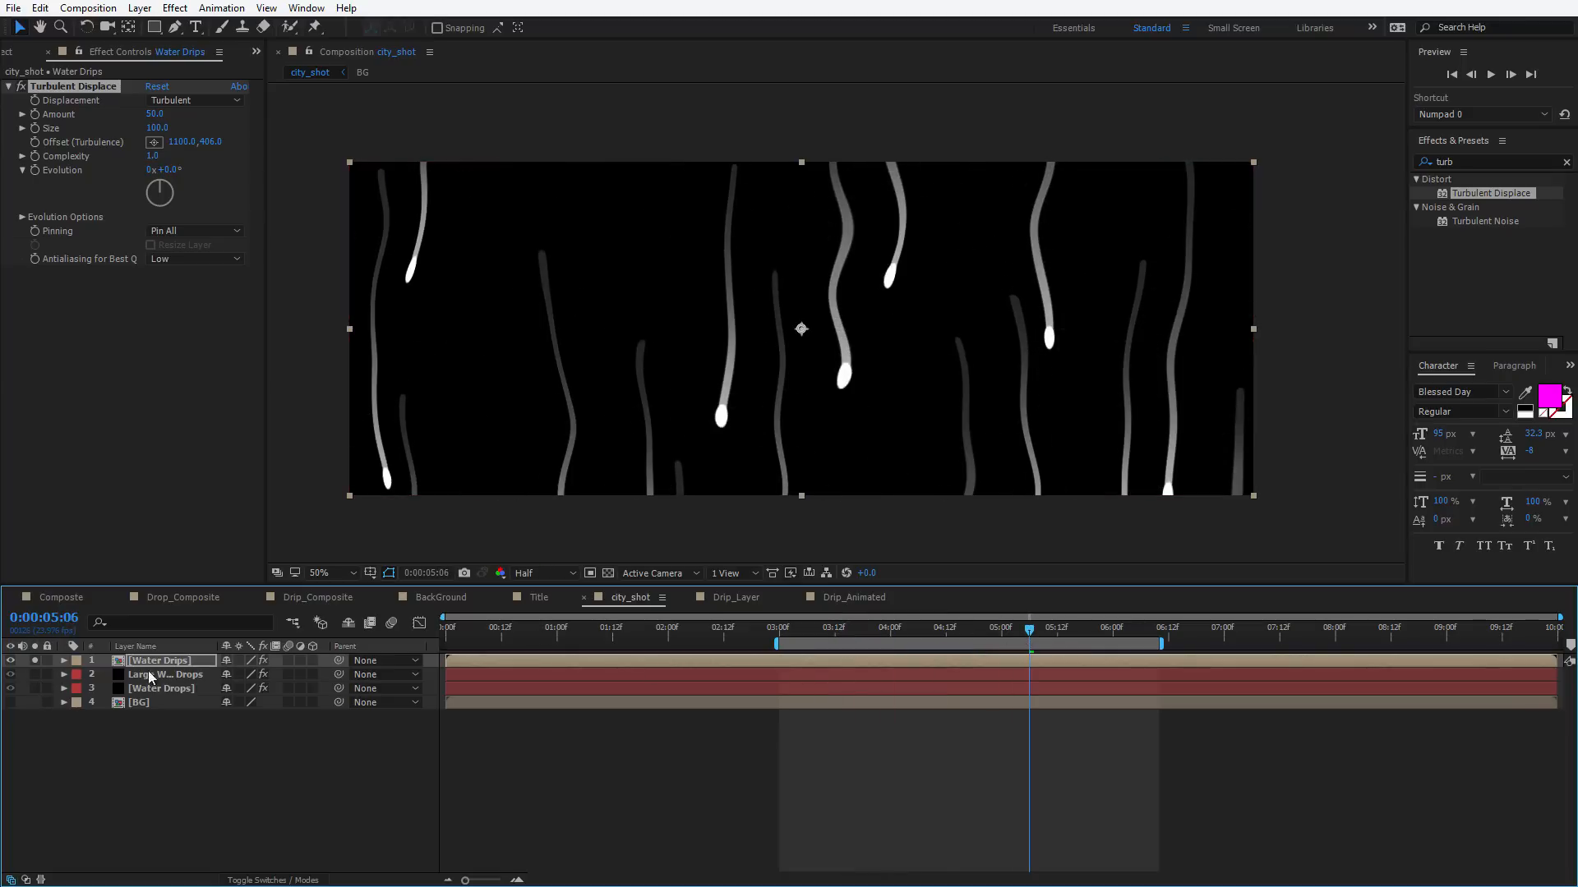
drag(884, 628, 955, 630)
drag(155, 127, 116, 139)
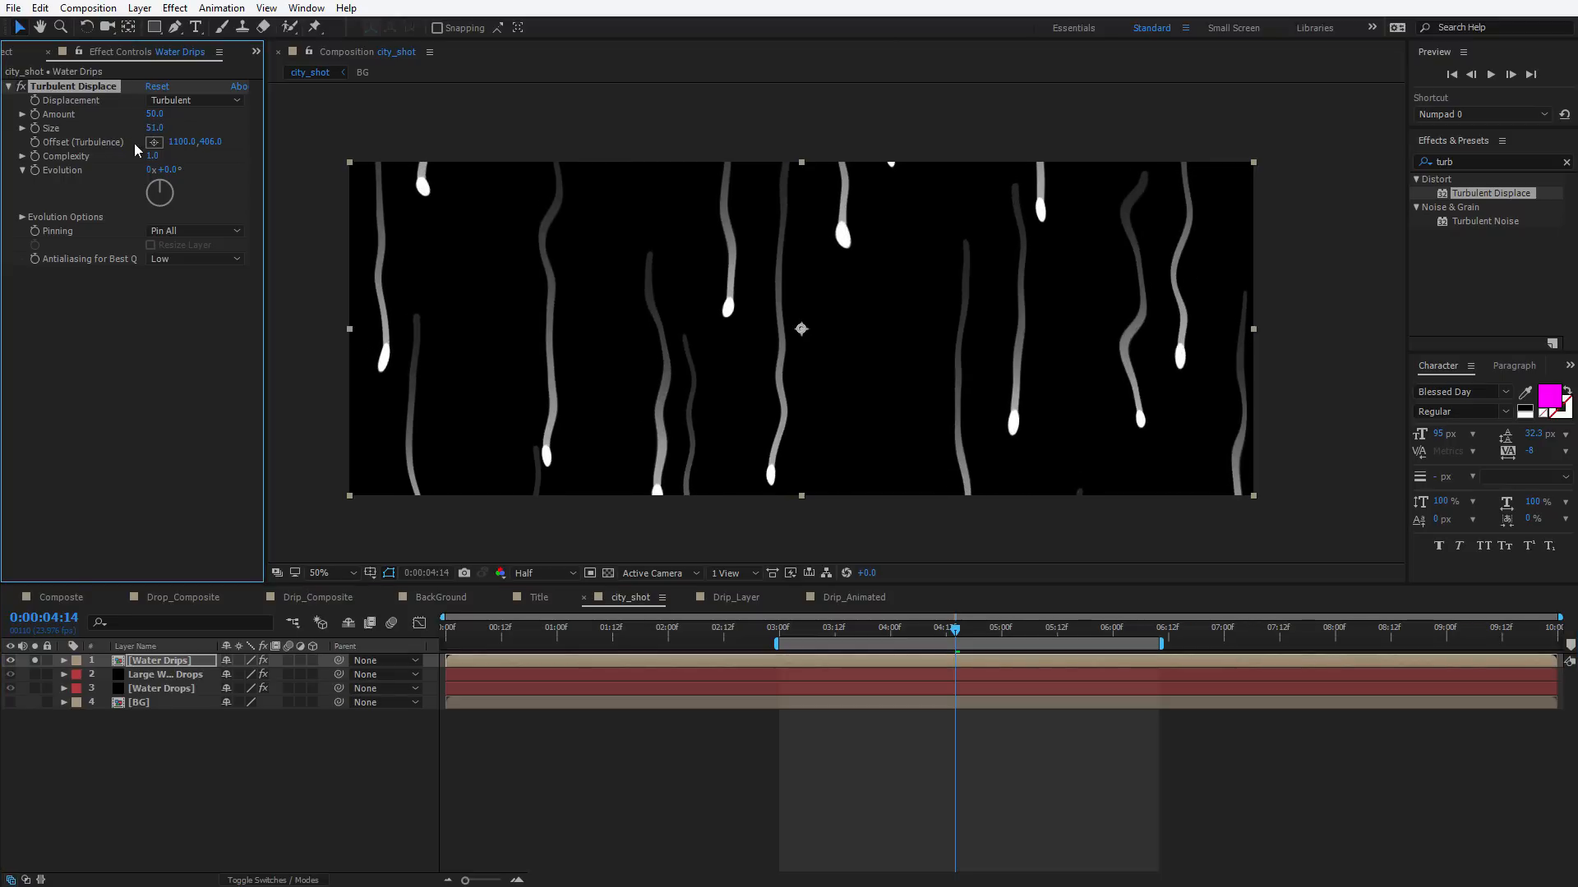
Set the Turbulent Displace displacement type to Twist and reduce its Size to 42.5, previewing how the drips bend
click(195, 100)
click(200, 154)
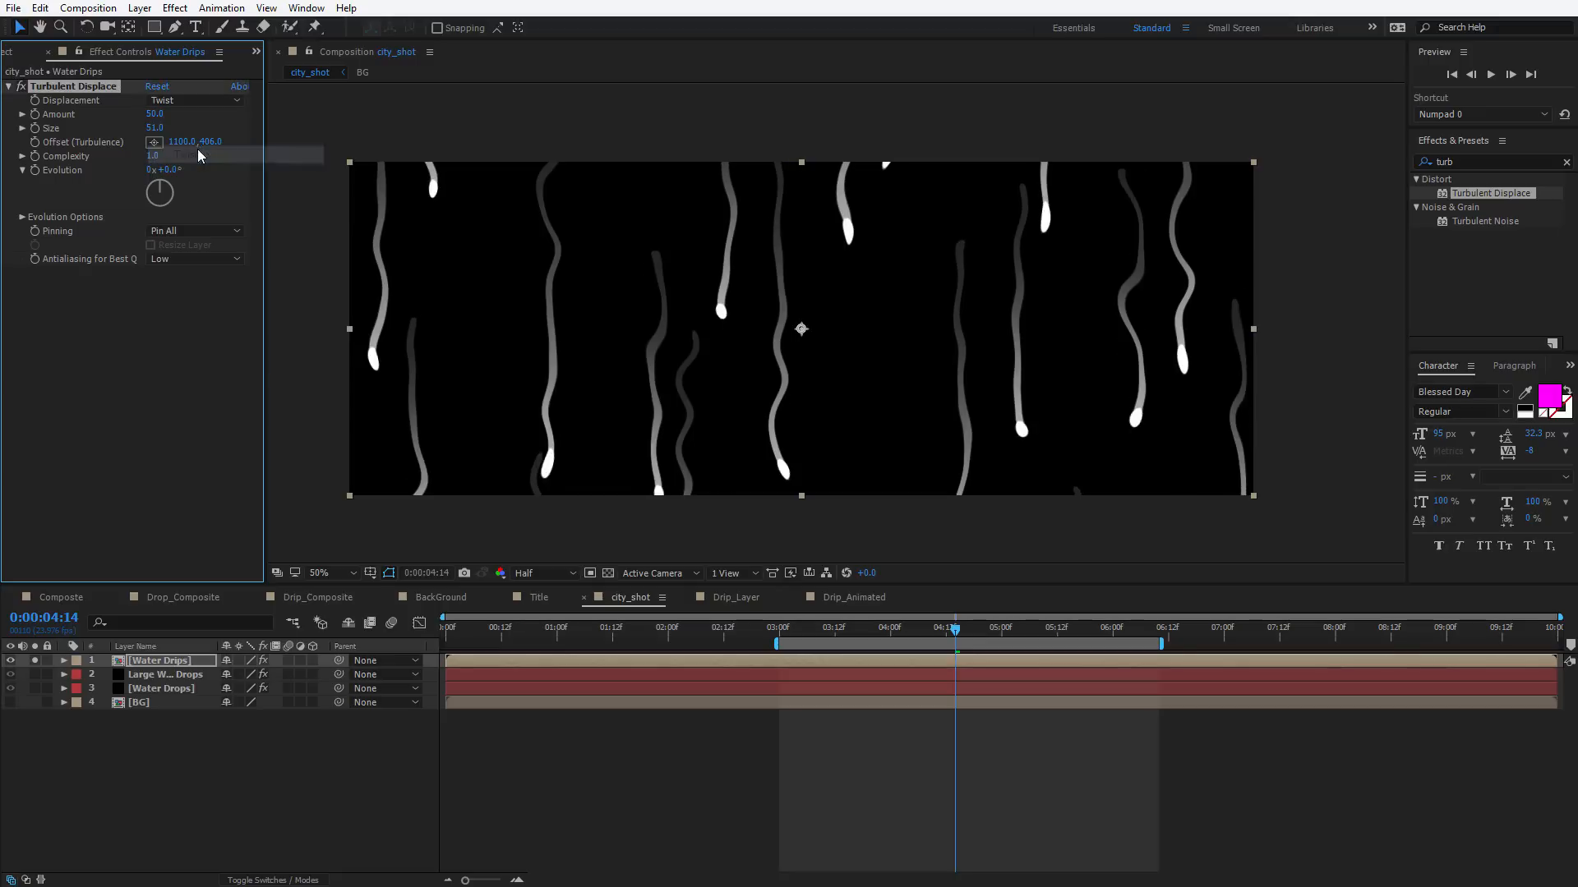
drag(153, 127, 151, 128)
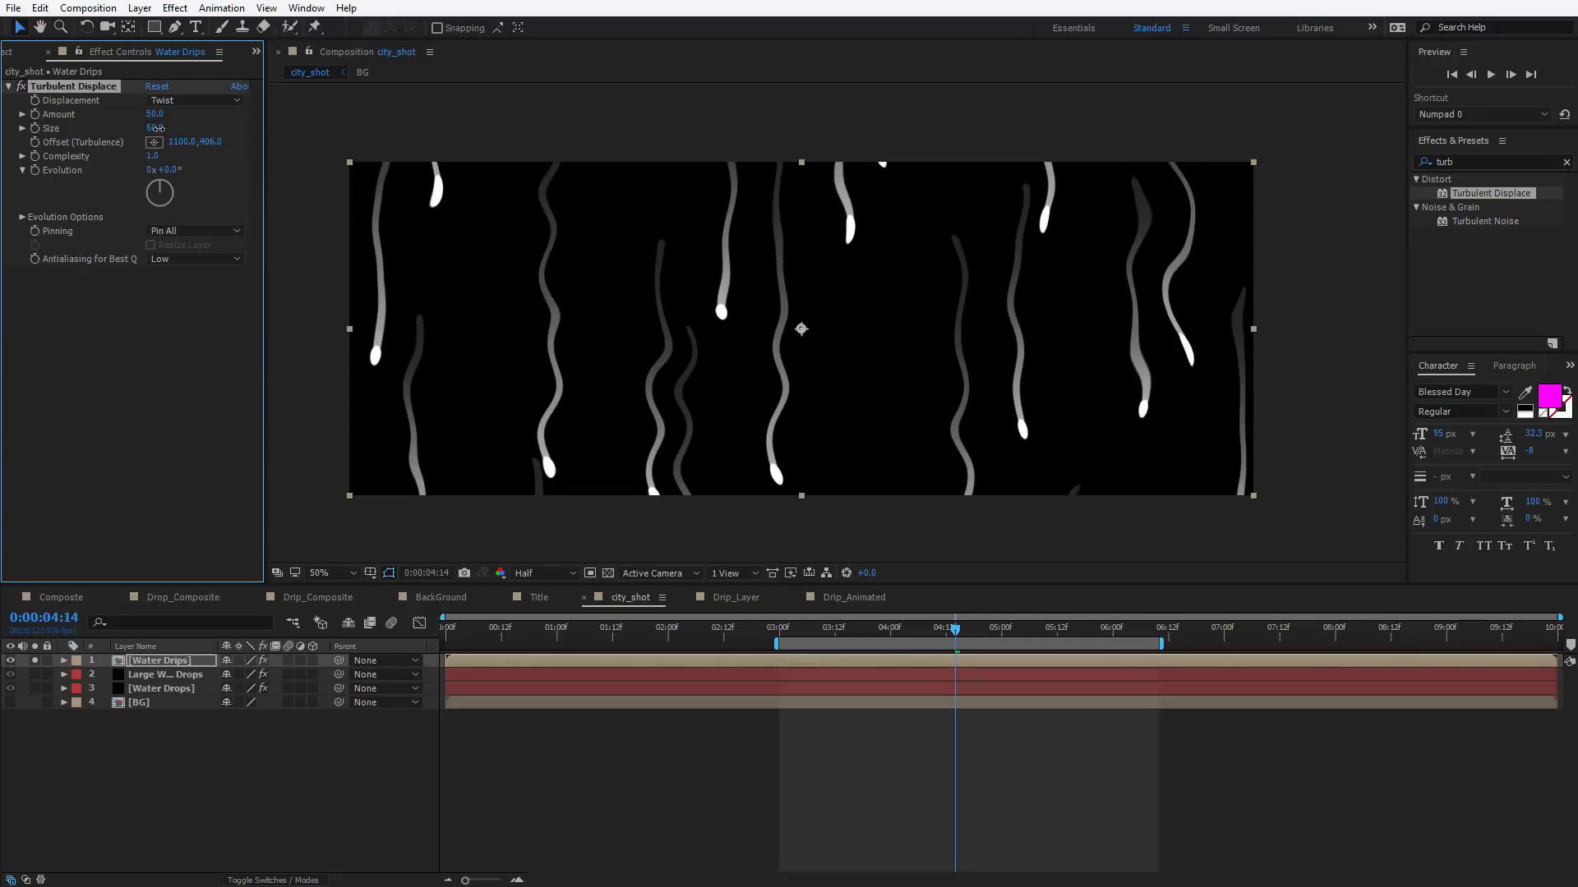
key(space)
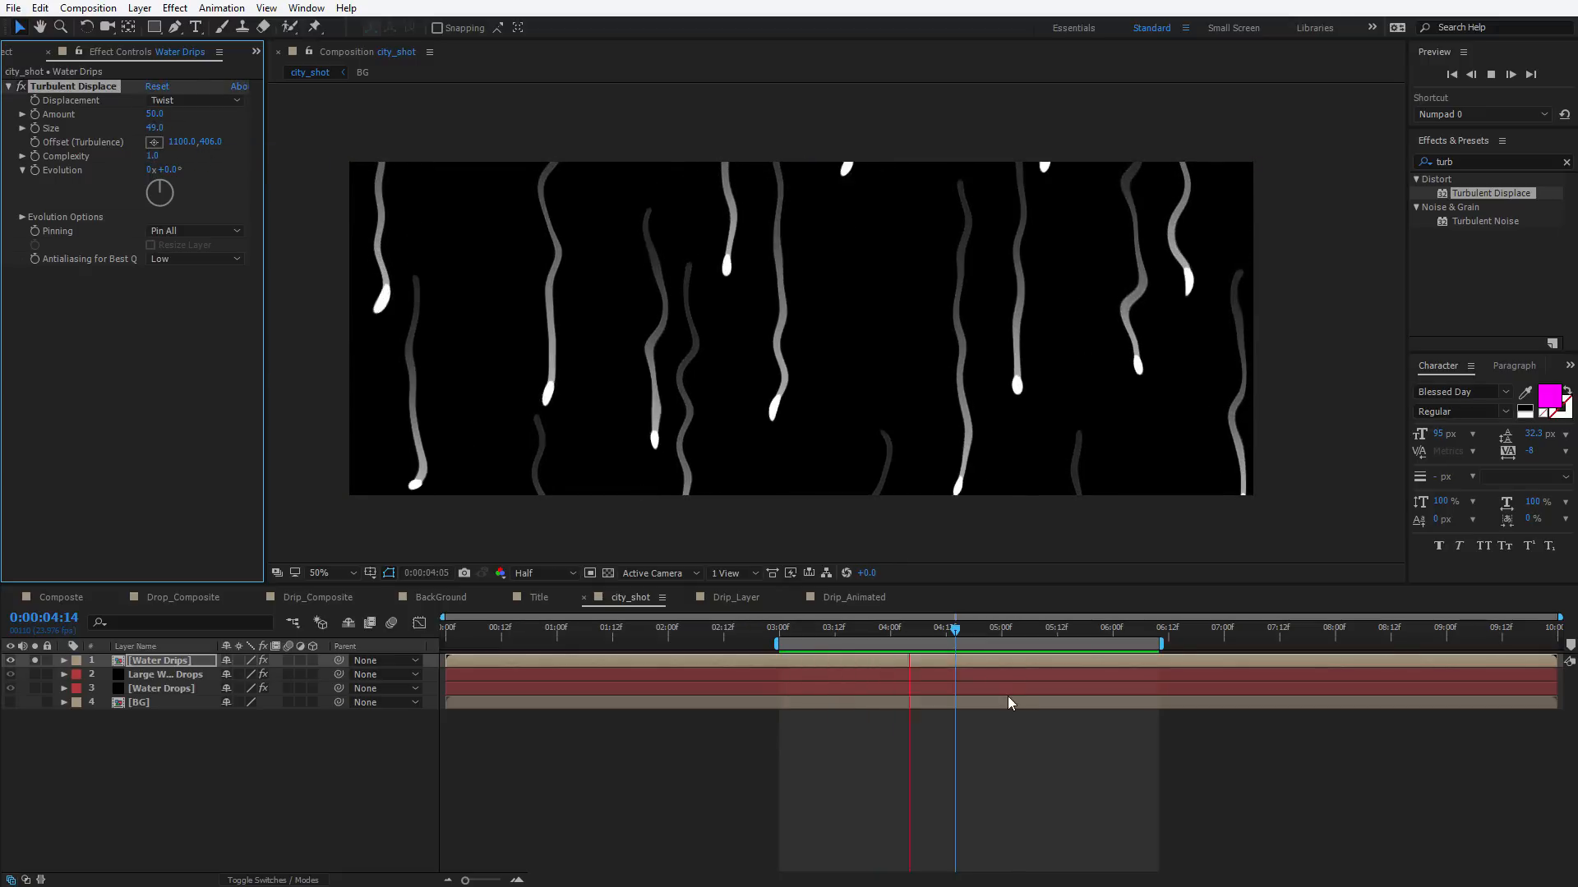
click(835, 630)
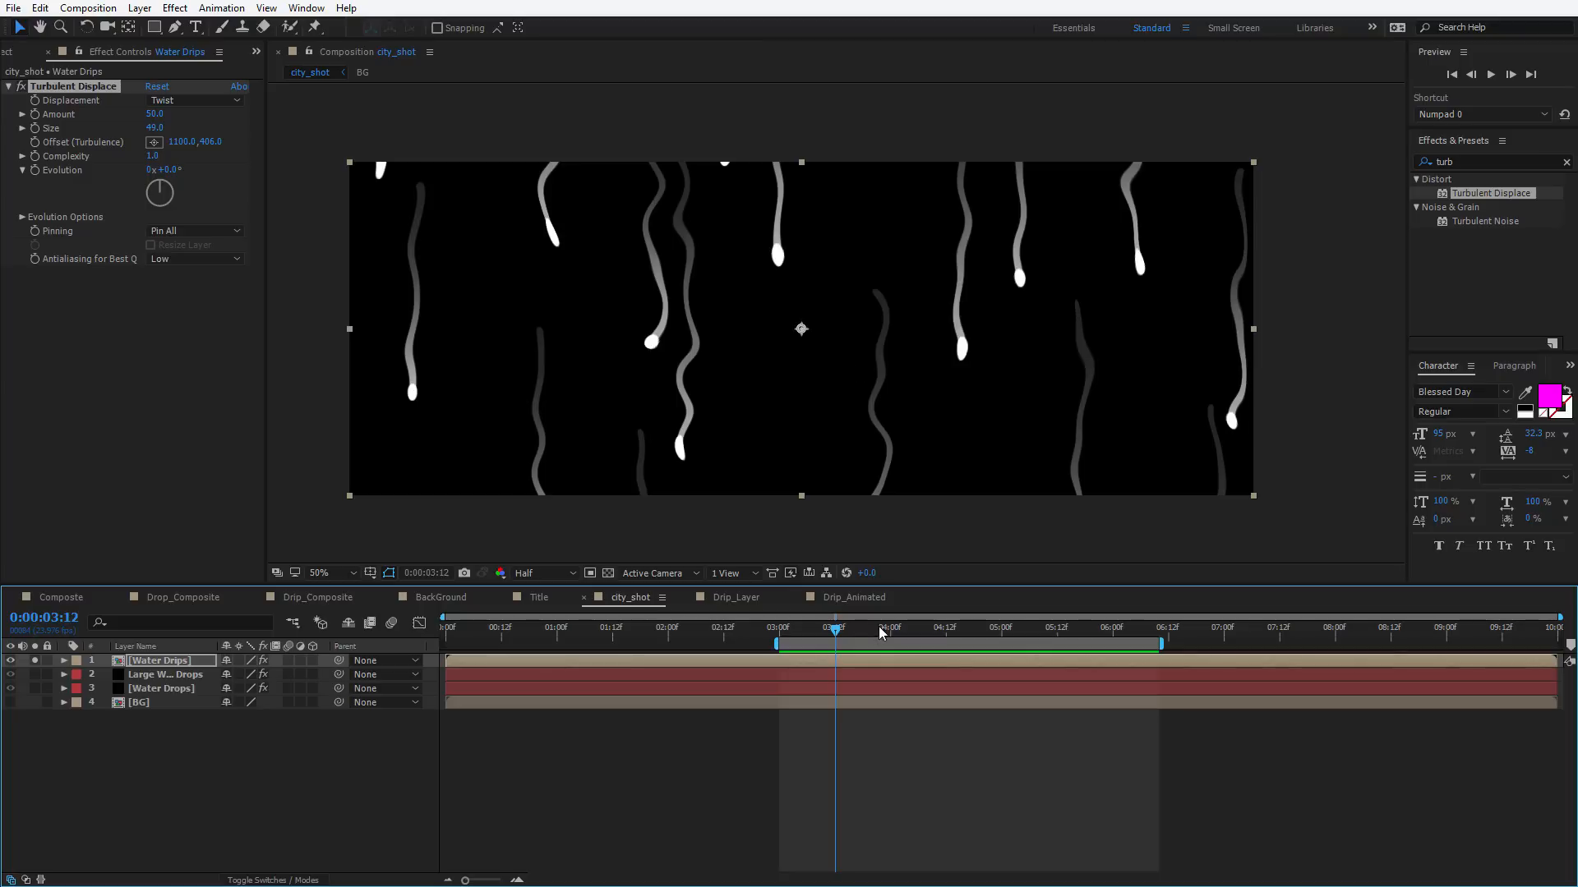
click(913, 630)
click(47, 90)
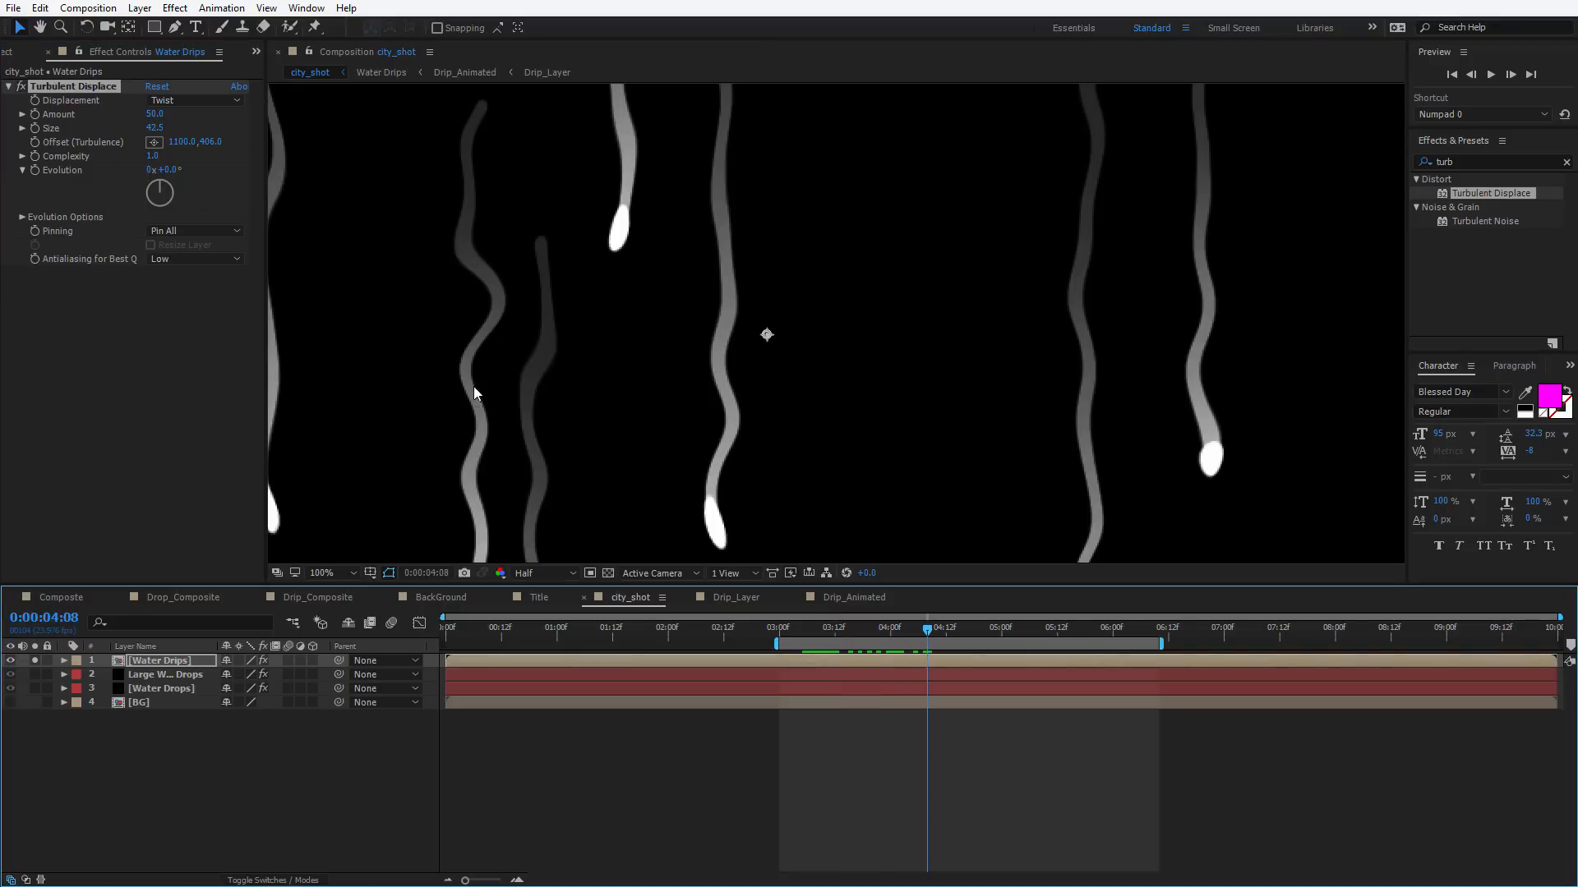
Check the reference drips in the Composte composition, and duplicate Turbulent Displace on the Water Drips layer in city_shot
click(55, 600)
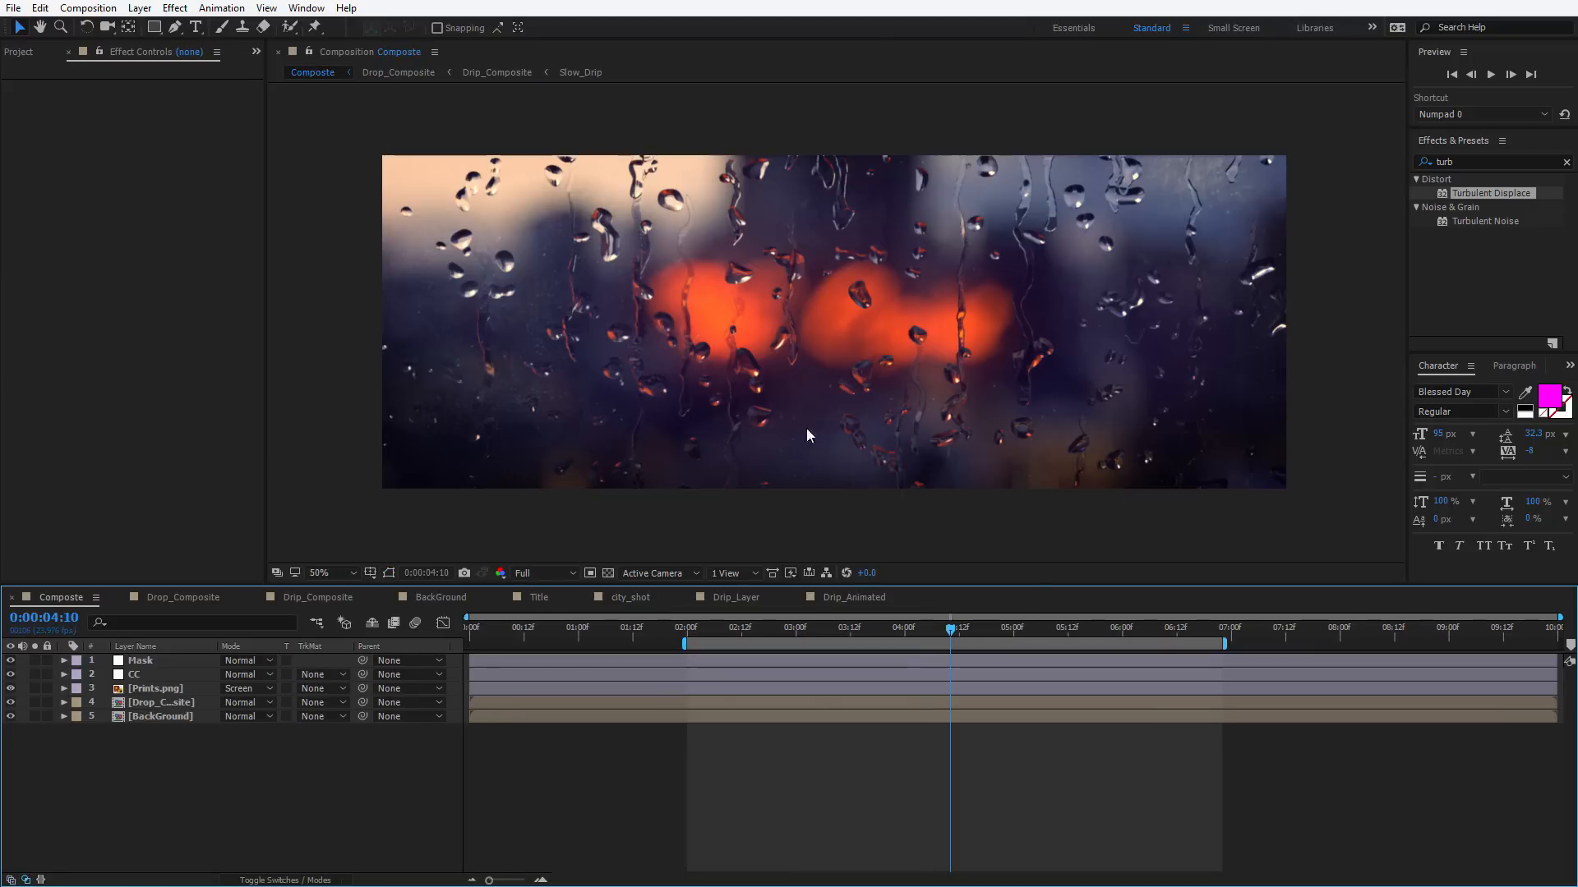
scroll(812, 391, up, 1)
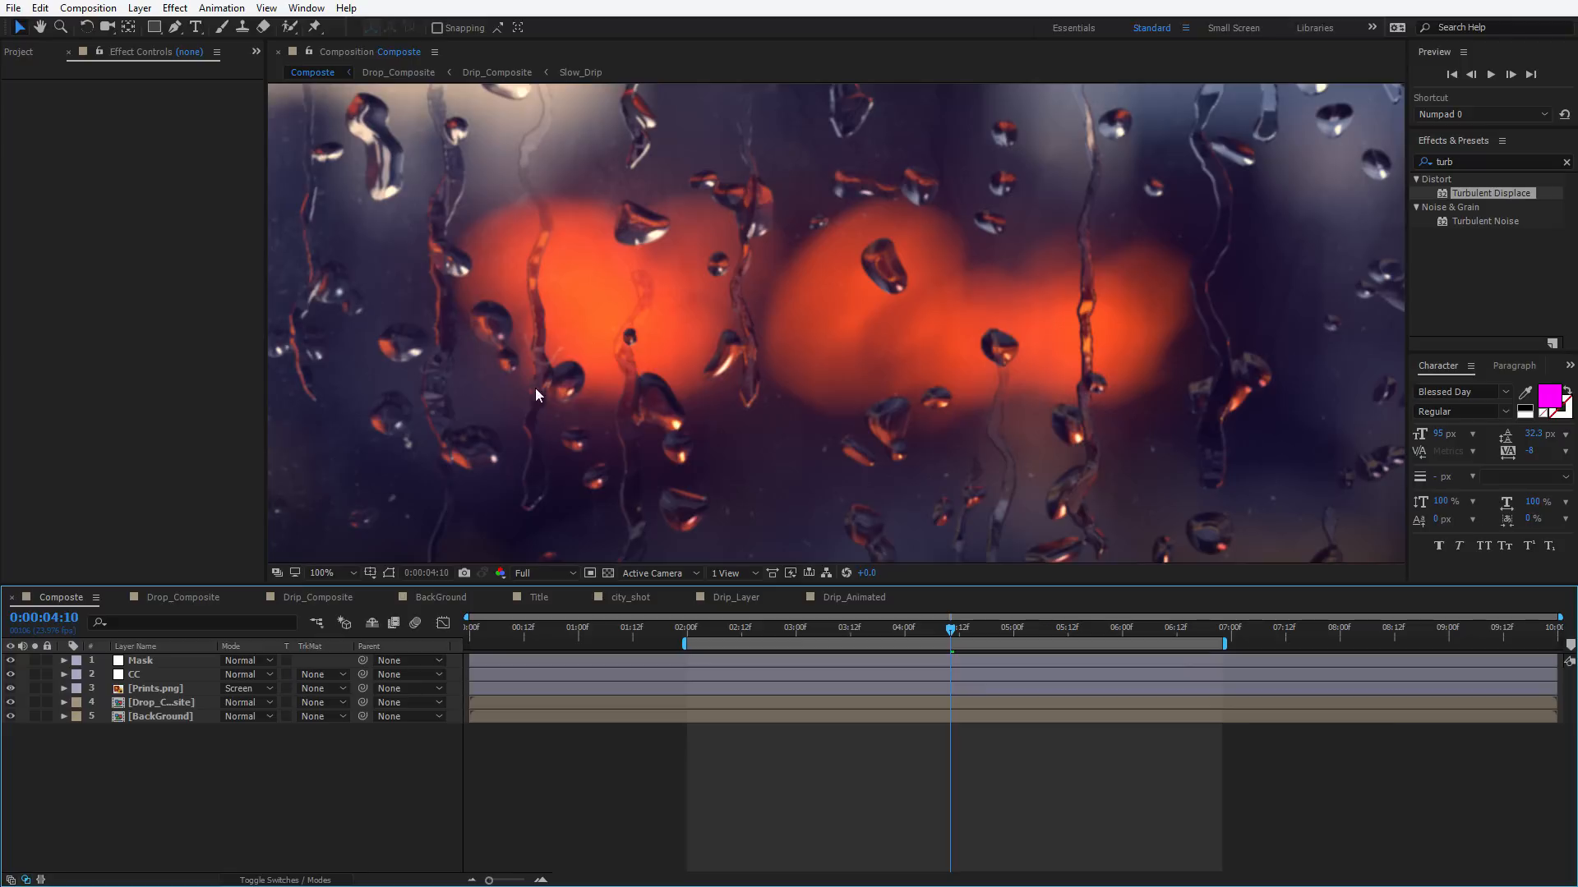
scroll(787, 348, down, 1)
click(608, 597)
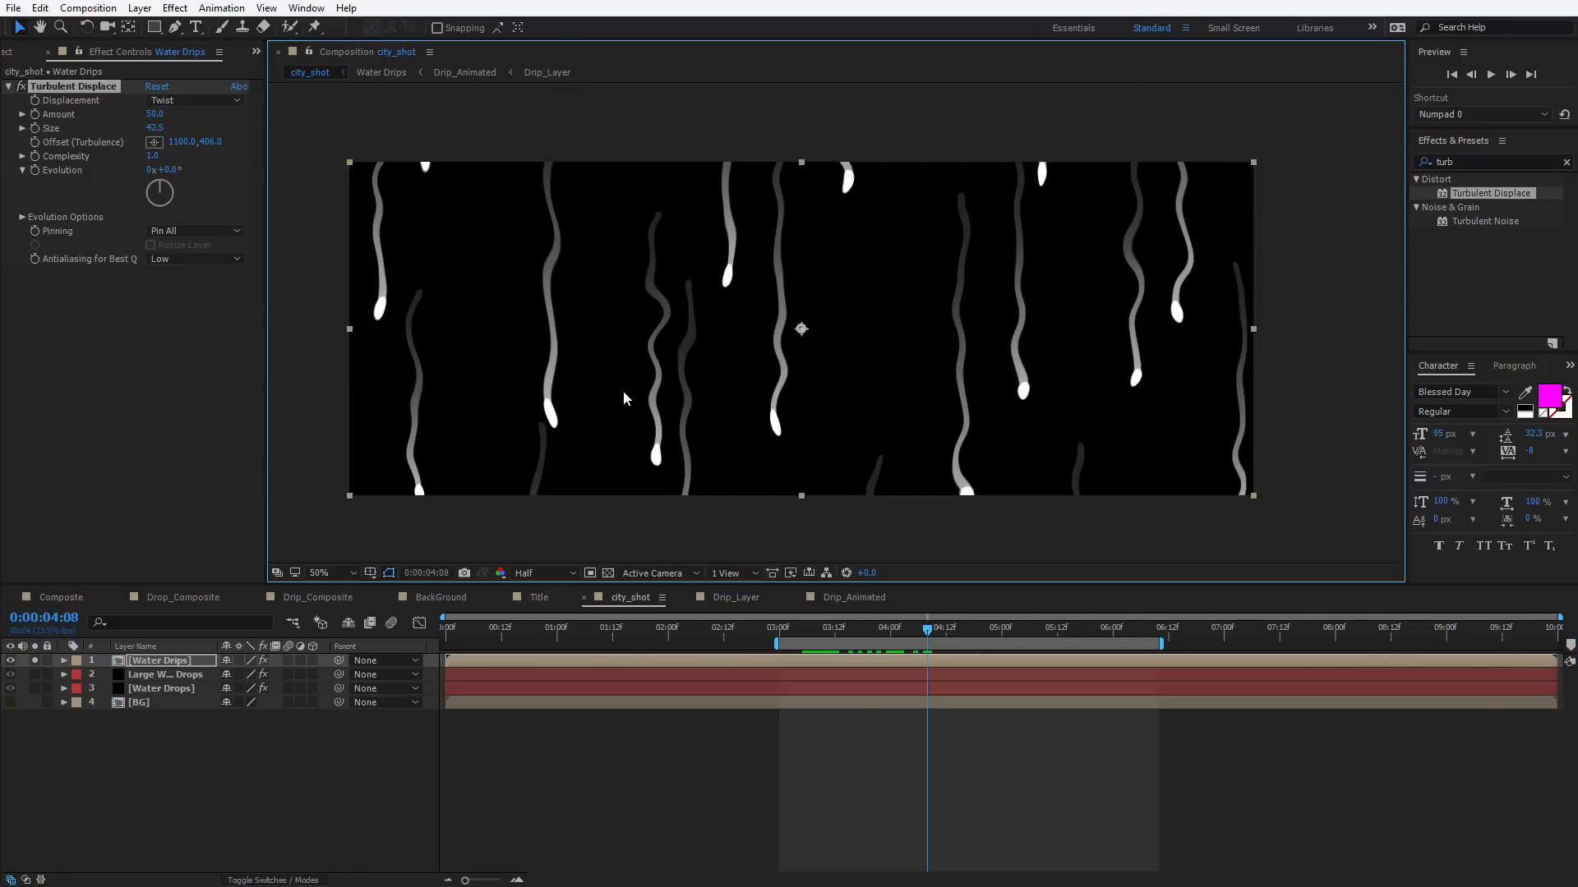
click(72, 85)
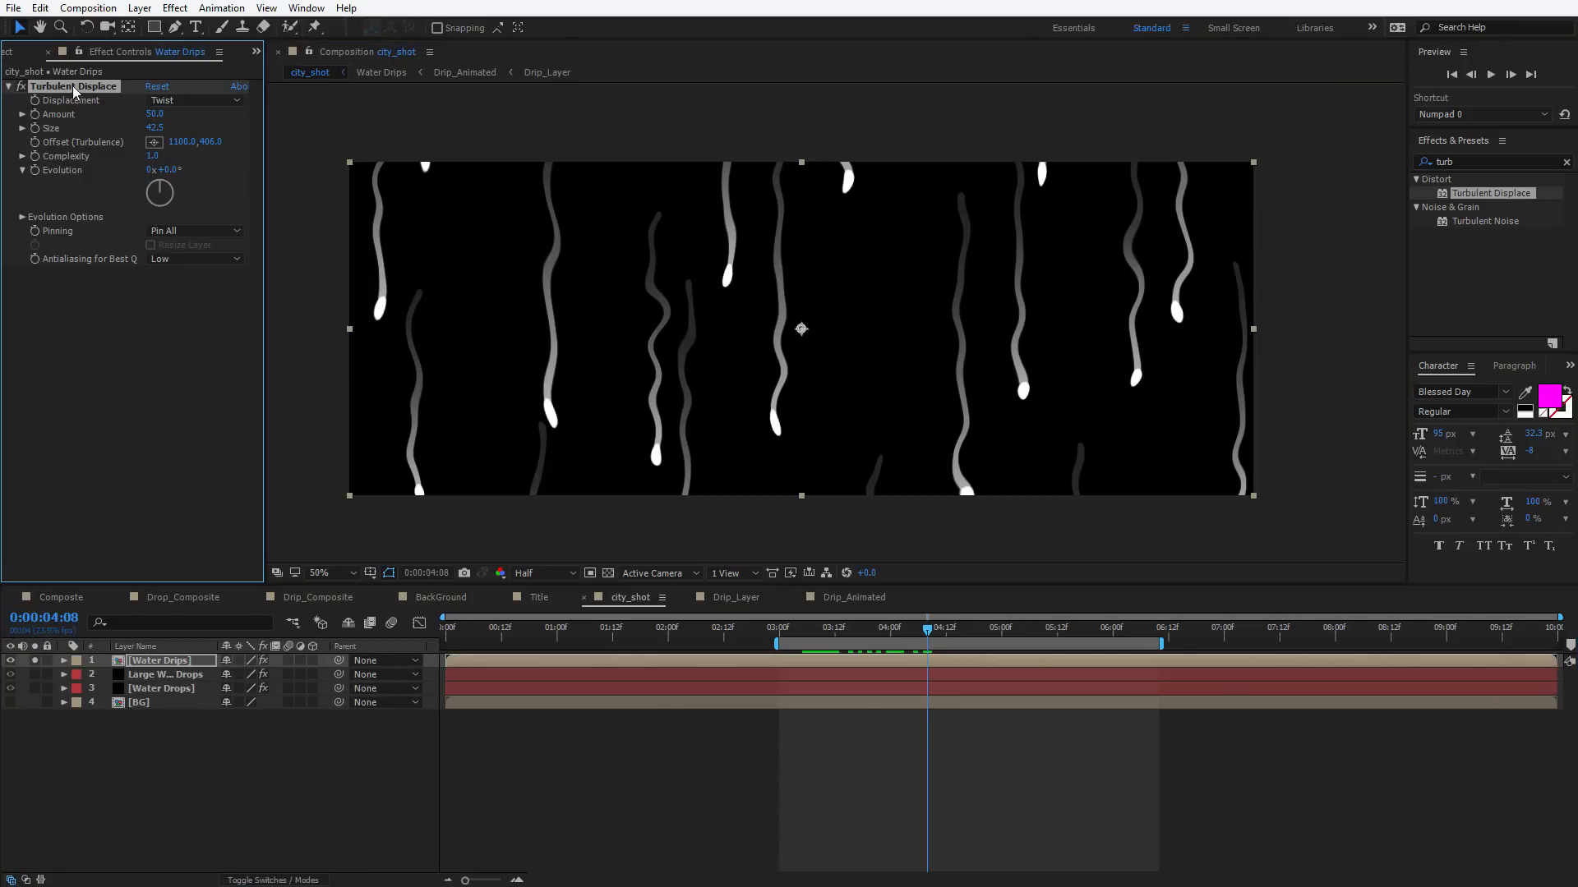
key(ctrl+d)
Reset the first Turbulent Displace on Water Drips, set Amount 23, Size 12.1 and Complexity 2.2, and preview the drips
click(61, 87)
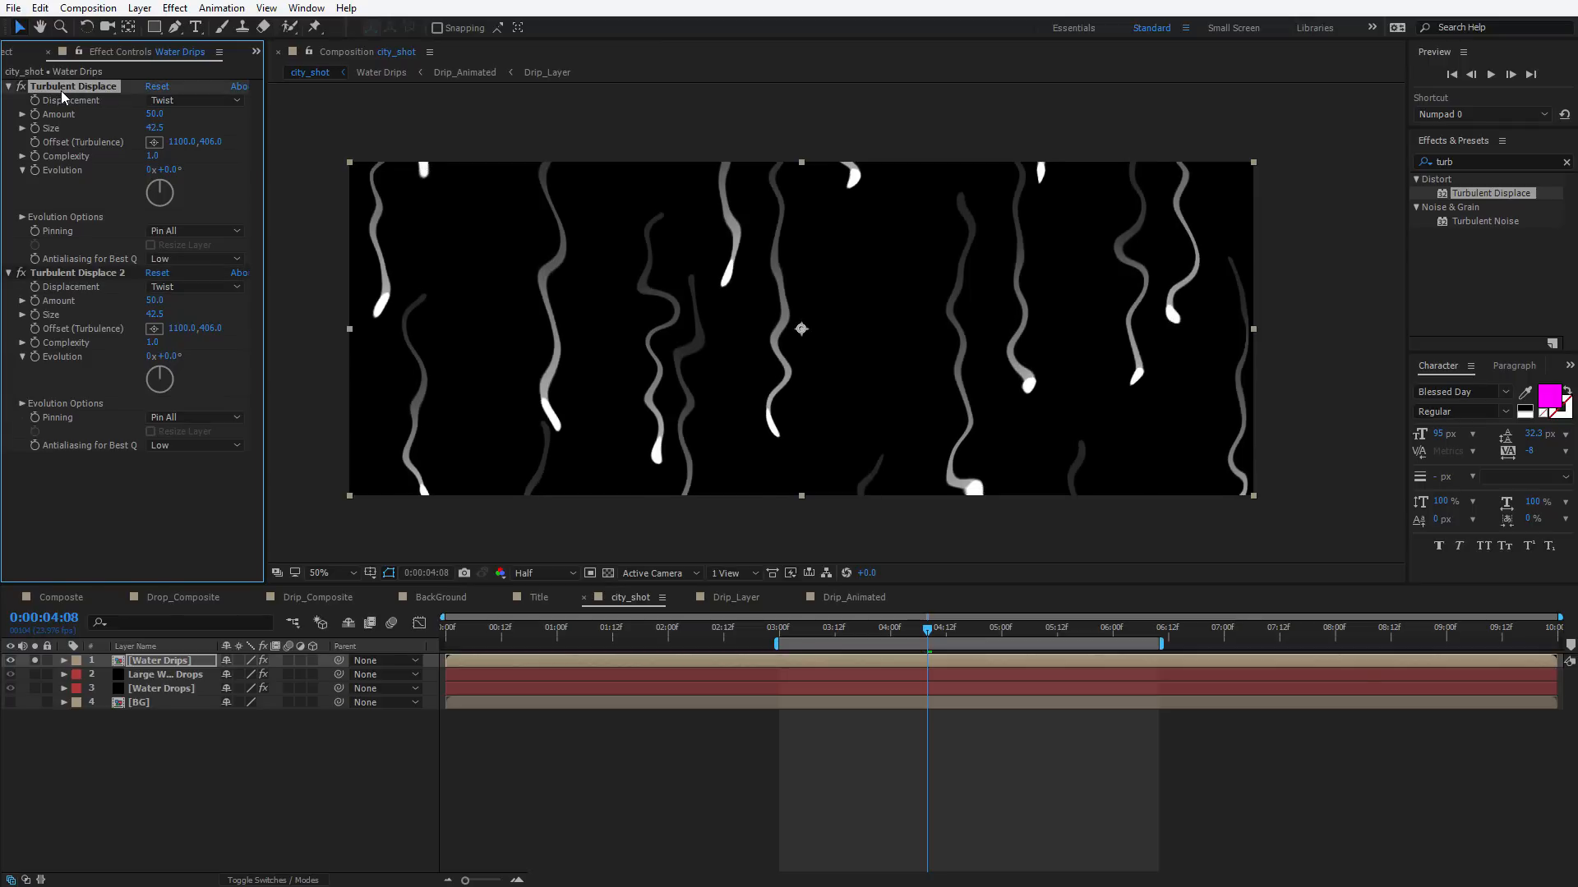
click(158, 87)
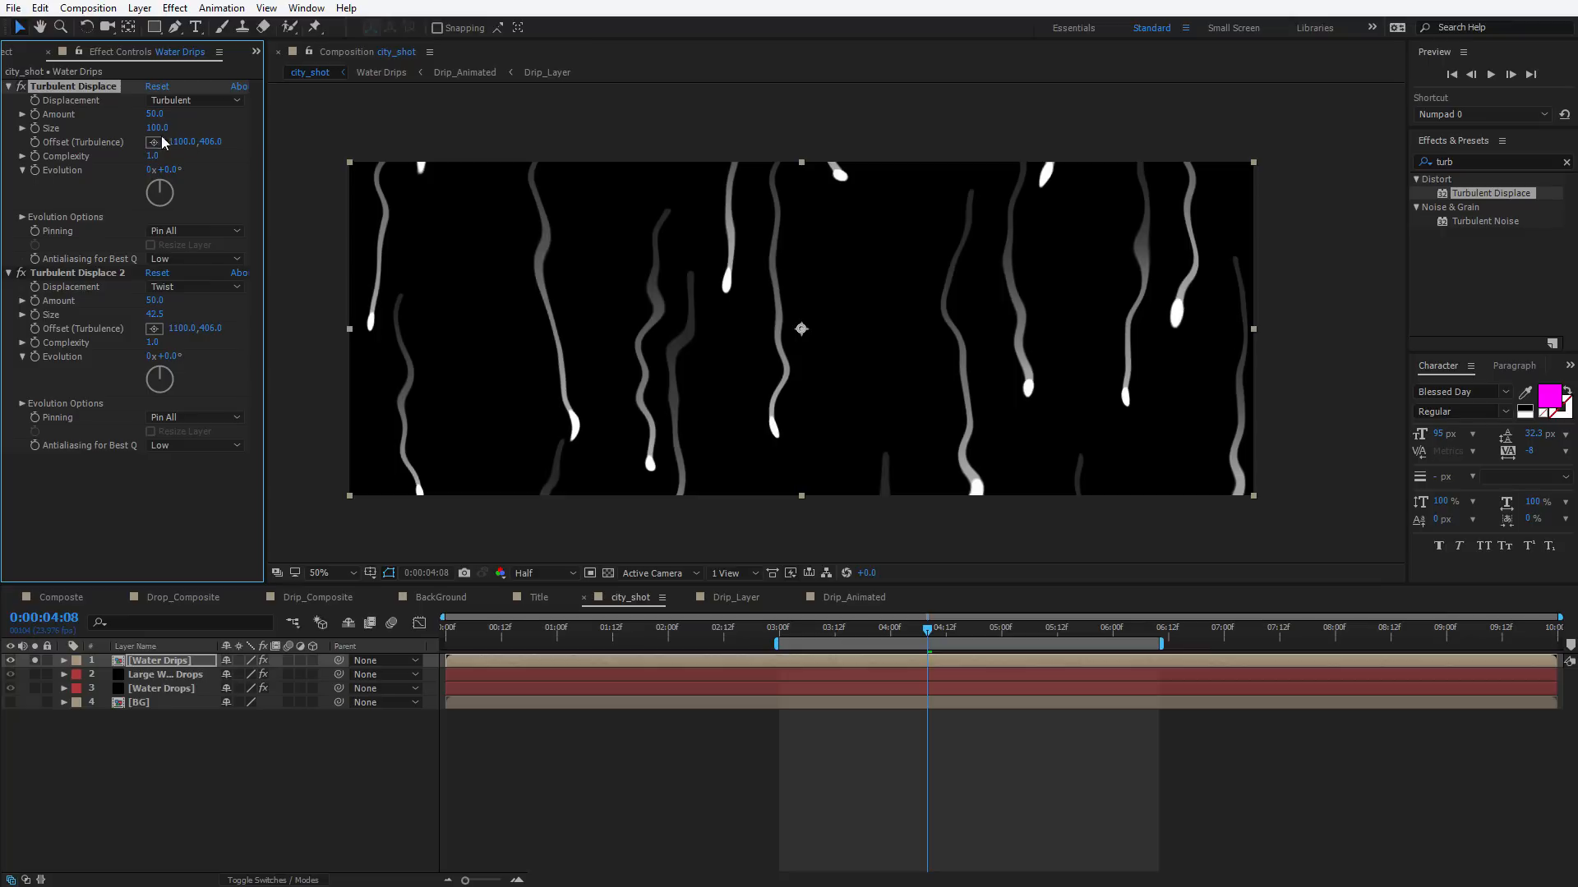
mouse_move(158, 128)
mouse_down()
mouse_move(110, 154)
mouse_move(133, 125)
mouse_up()
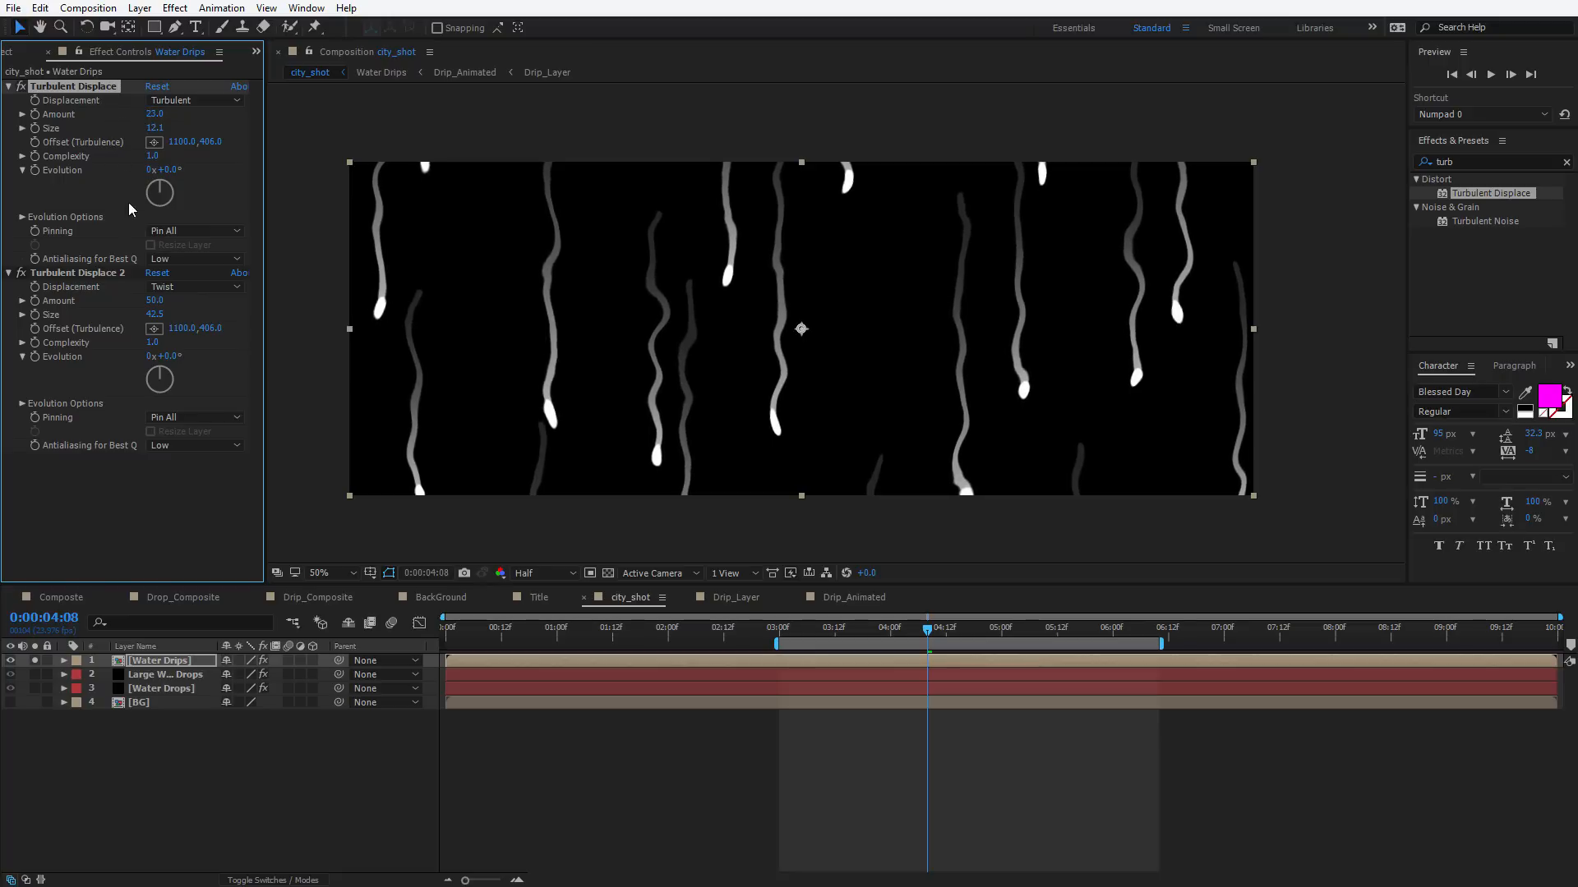
drag(195, 151, 433, 120)
click(57, 277)
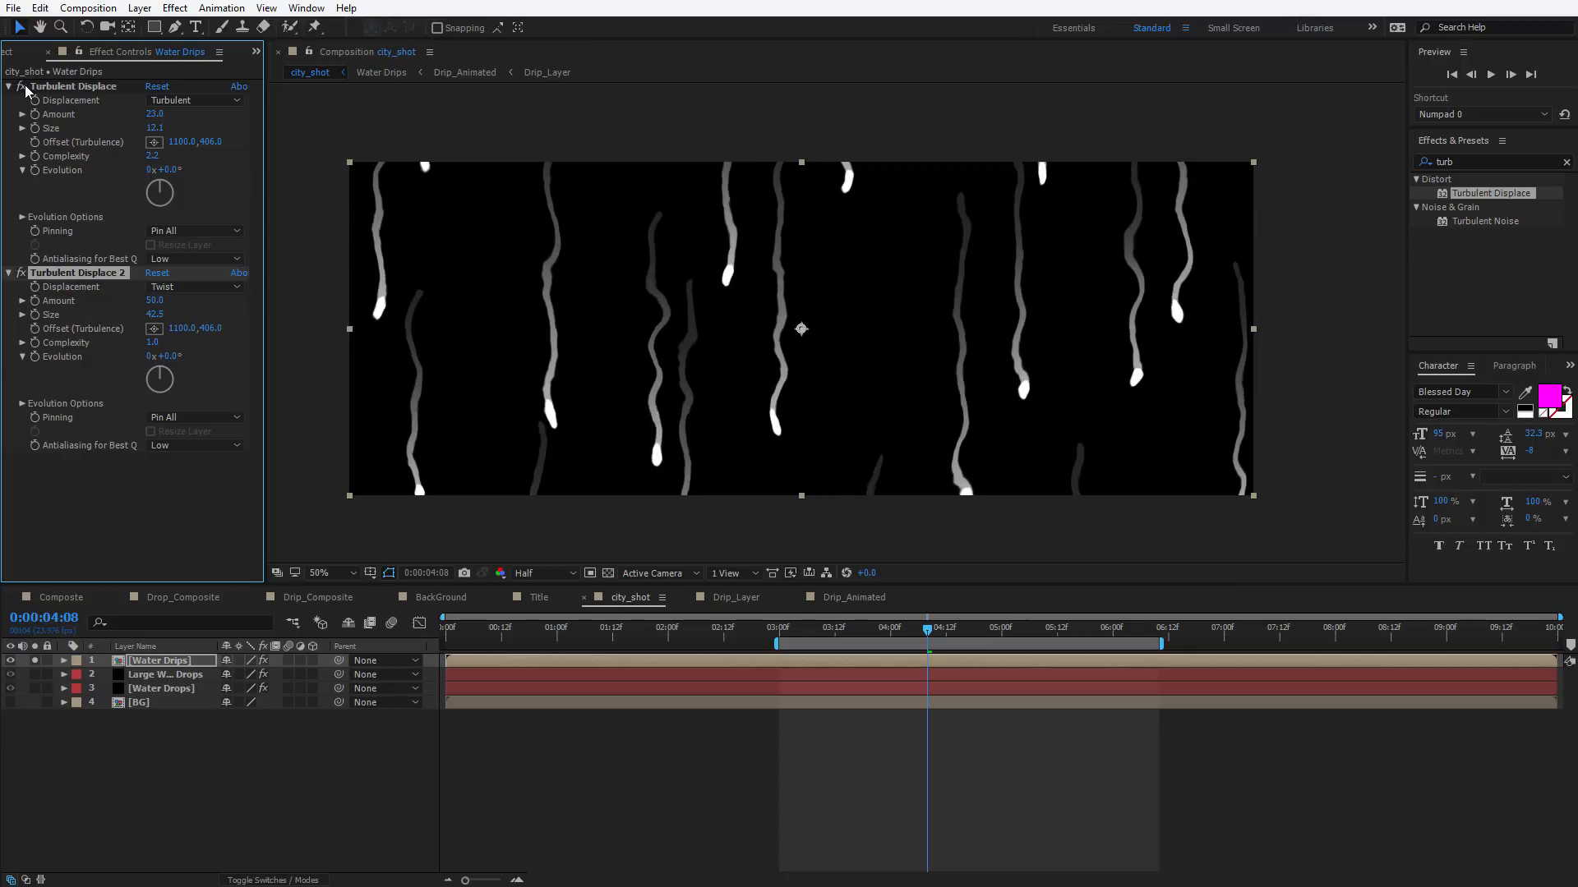
click(804, 525)
key(space)
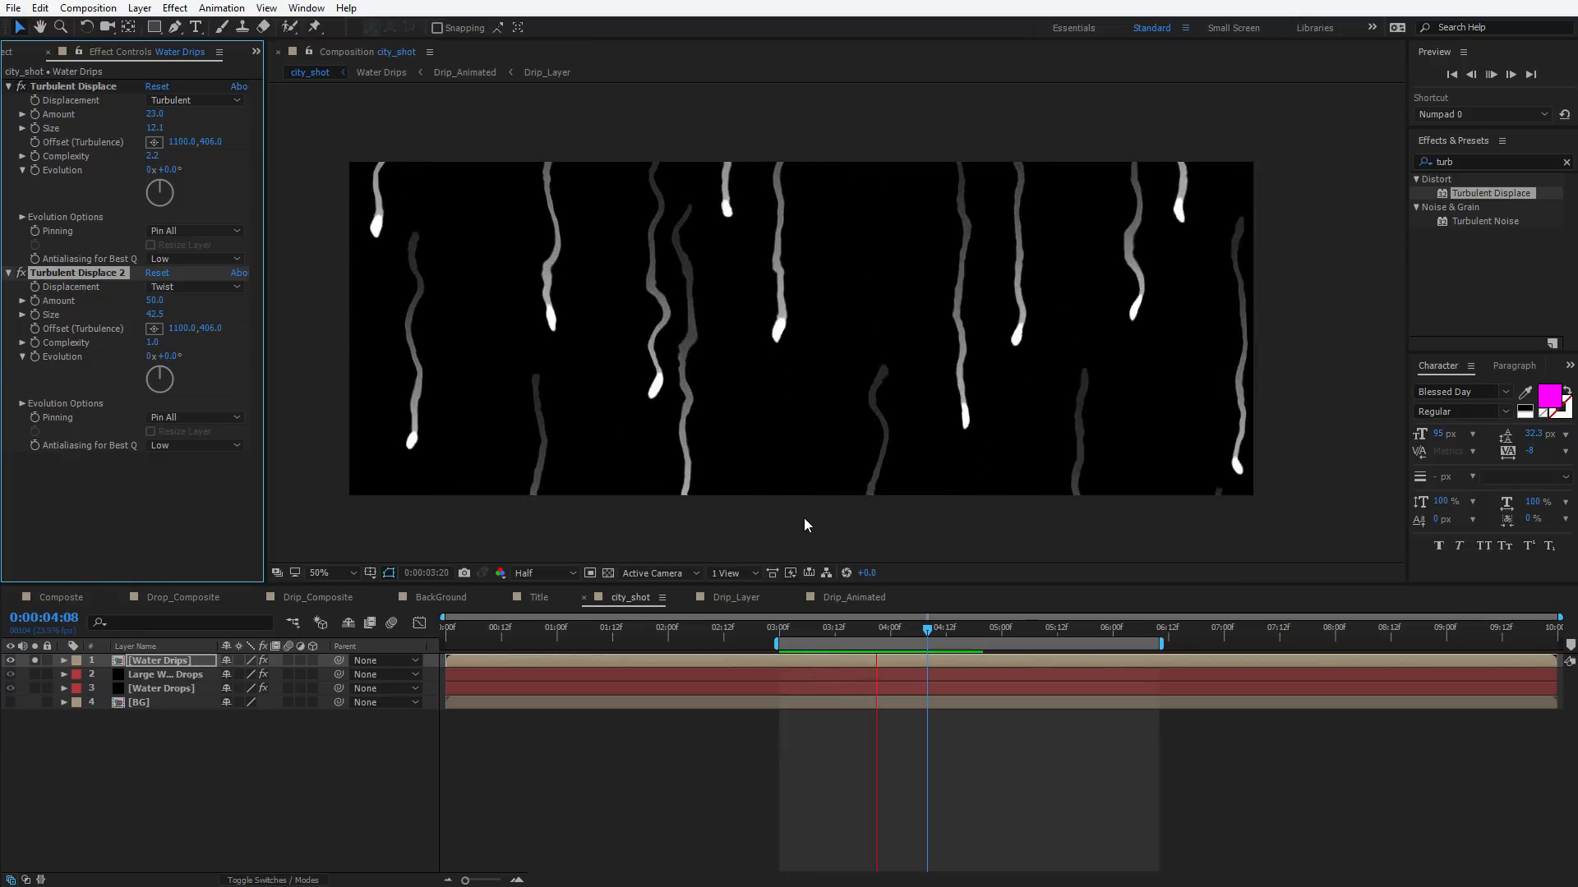
click(788, 457)
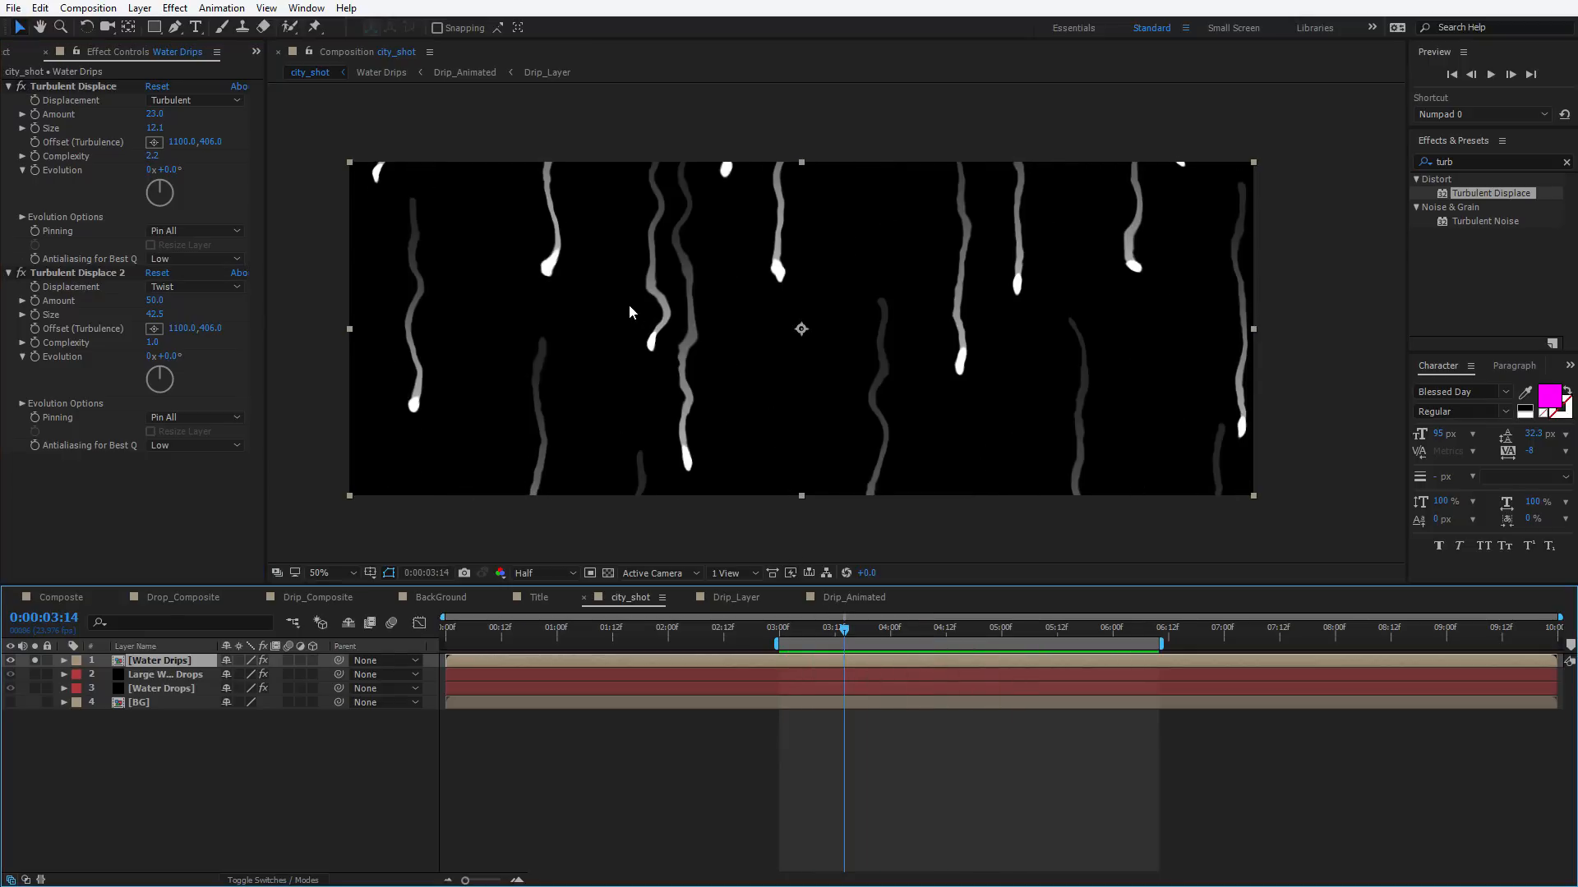
Apply Gaussian Blur to the Water Drips layer and move it above both Turbulent Displace effects
click(175, 8)
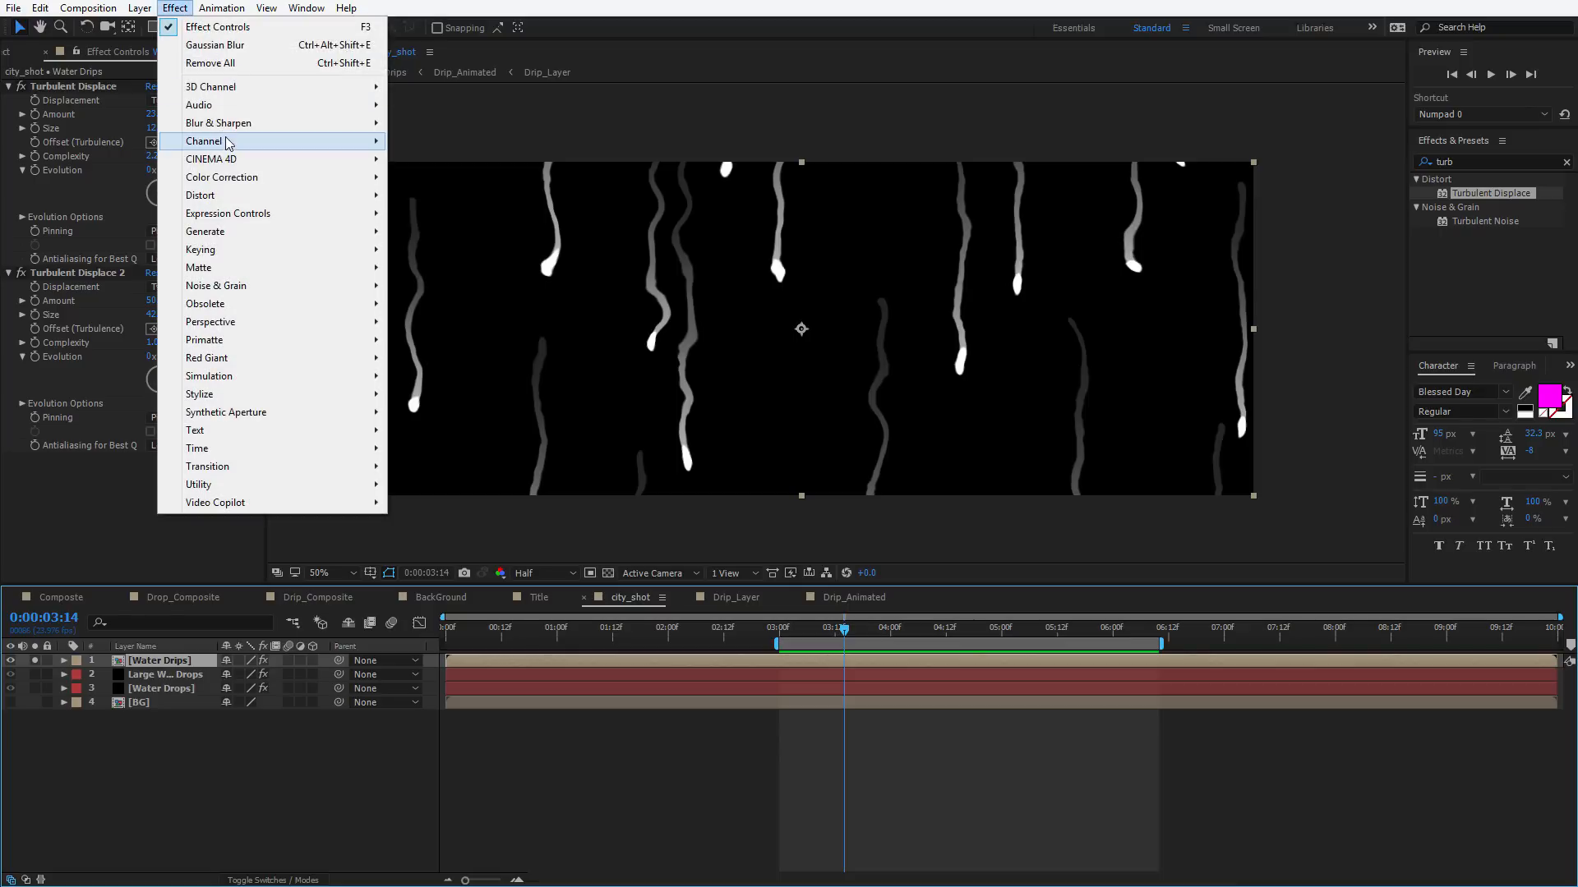
mouse_move(263, 132)
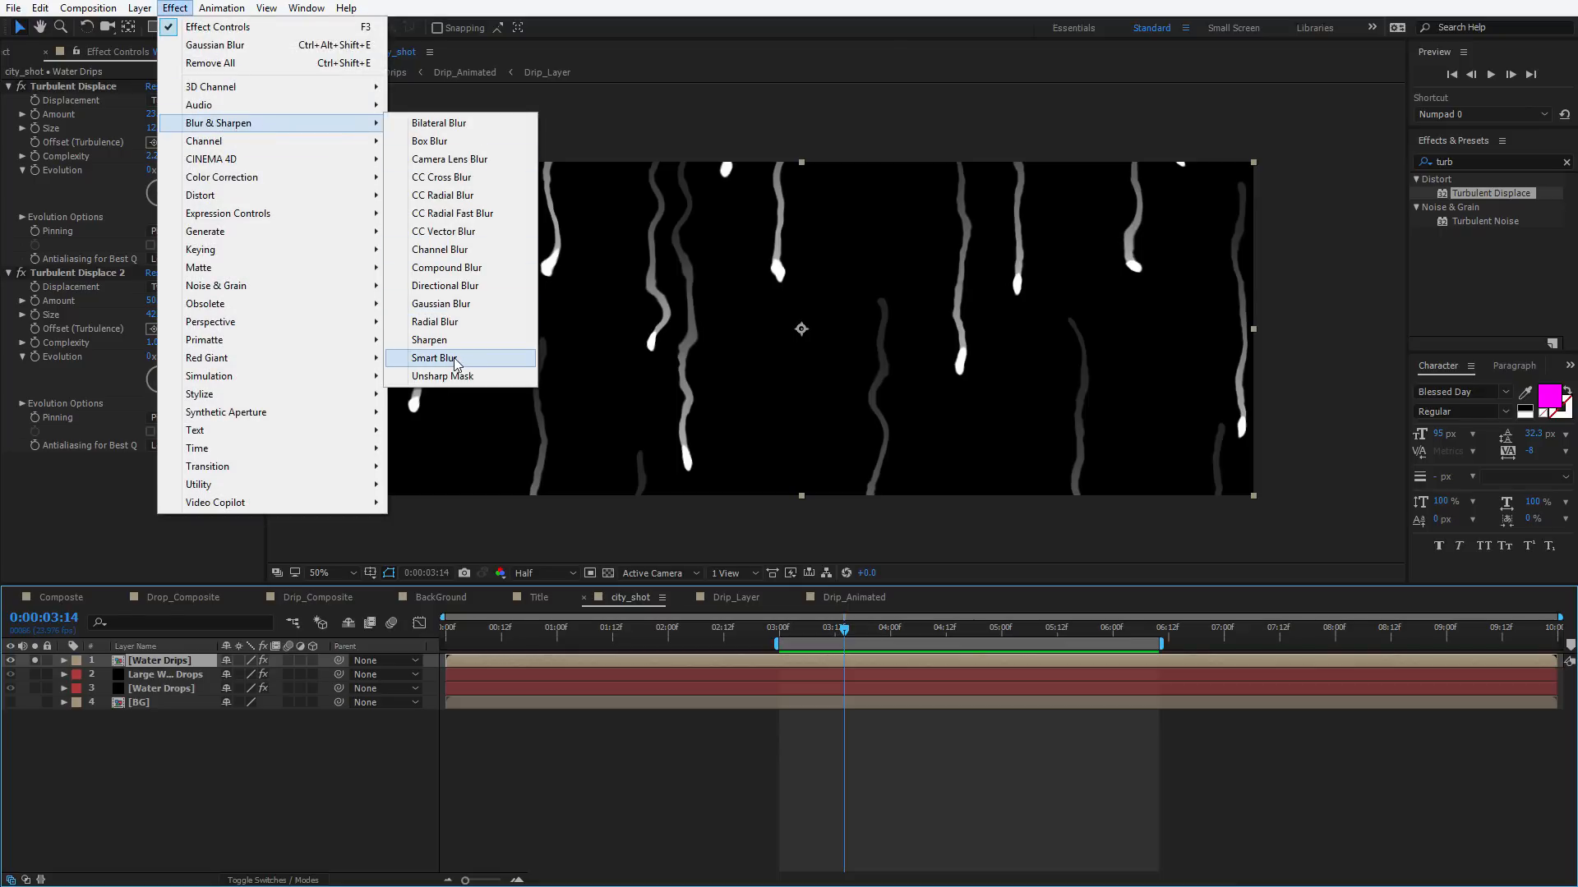
click(448, 306)
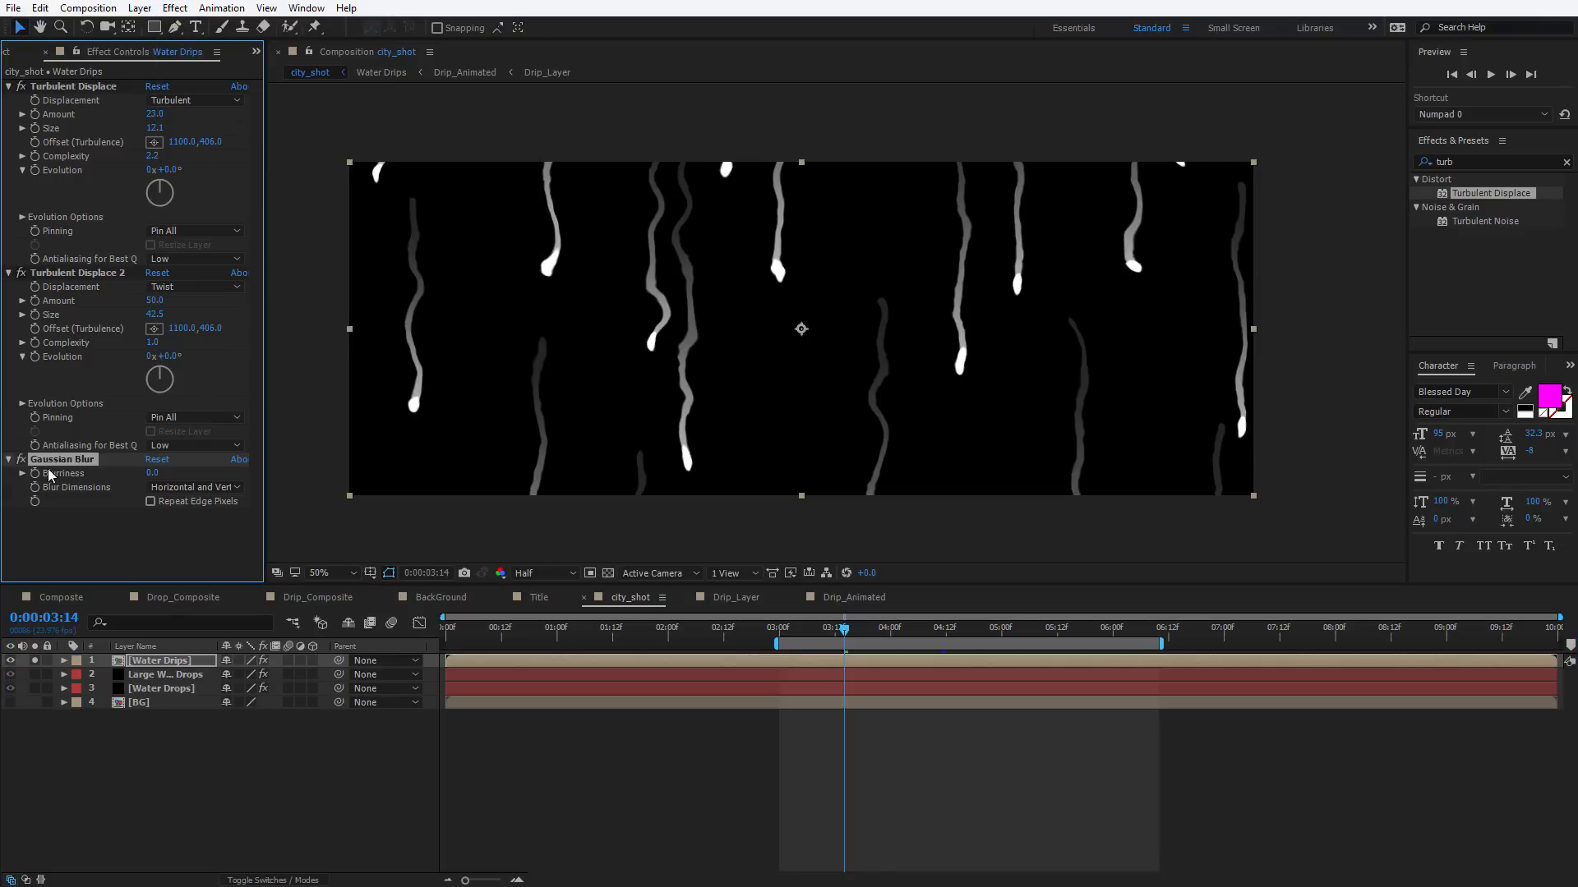
drag(46, 457, 56, 88)
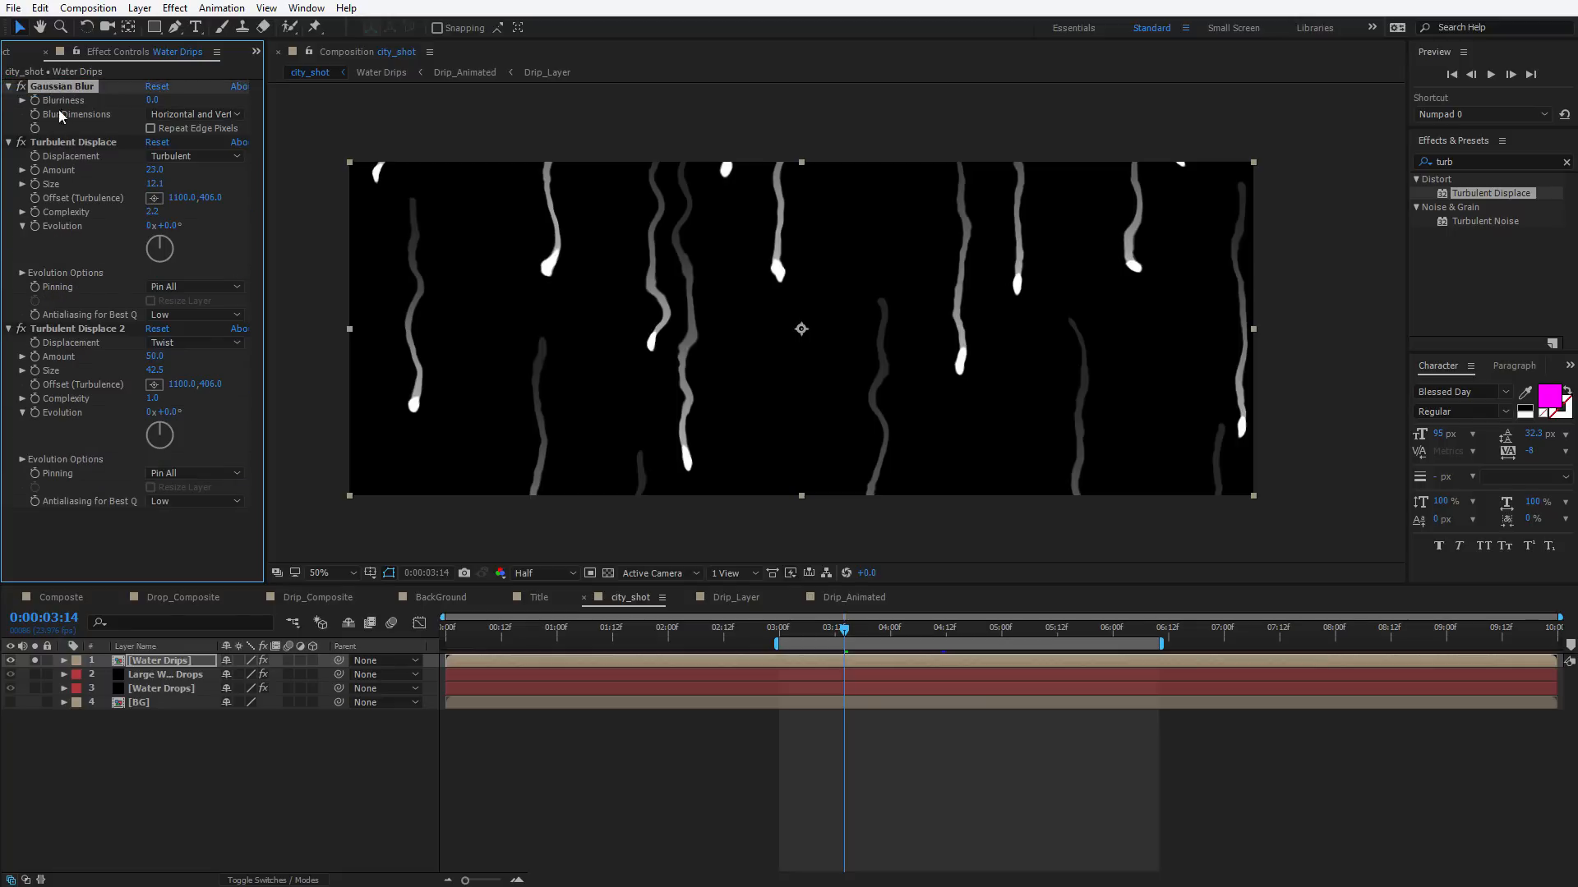
Rename the Gaussian Blur effect on Water Drips to Fast Blur
key(Return)
text(Fast)
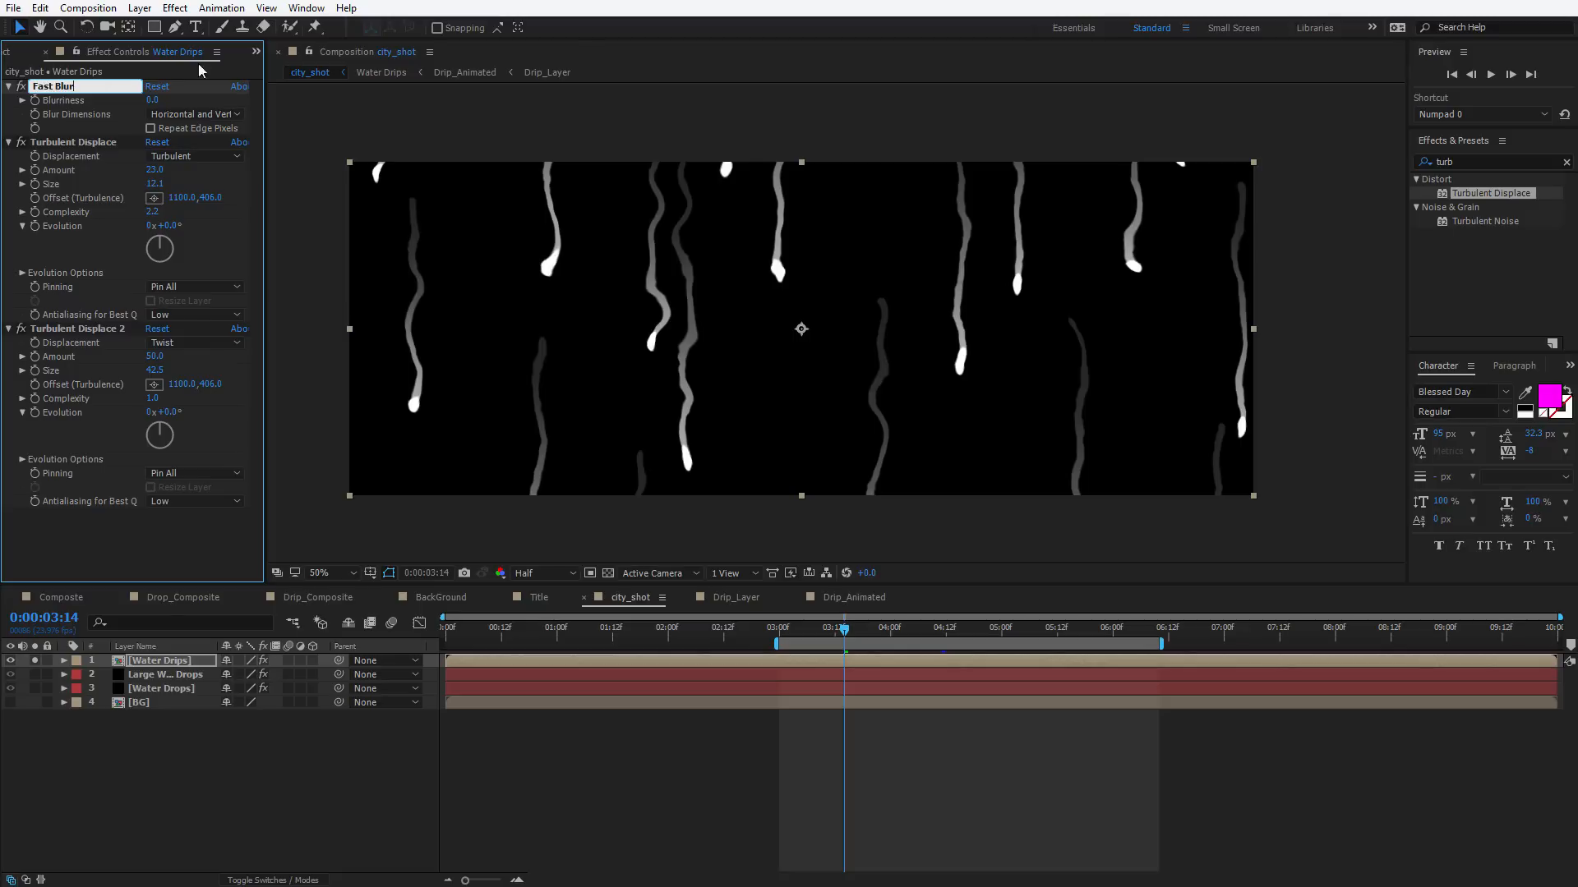
click(74, 142)
click(64, 87)
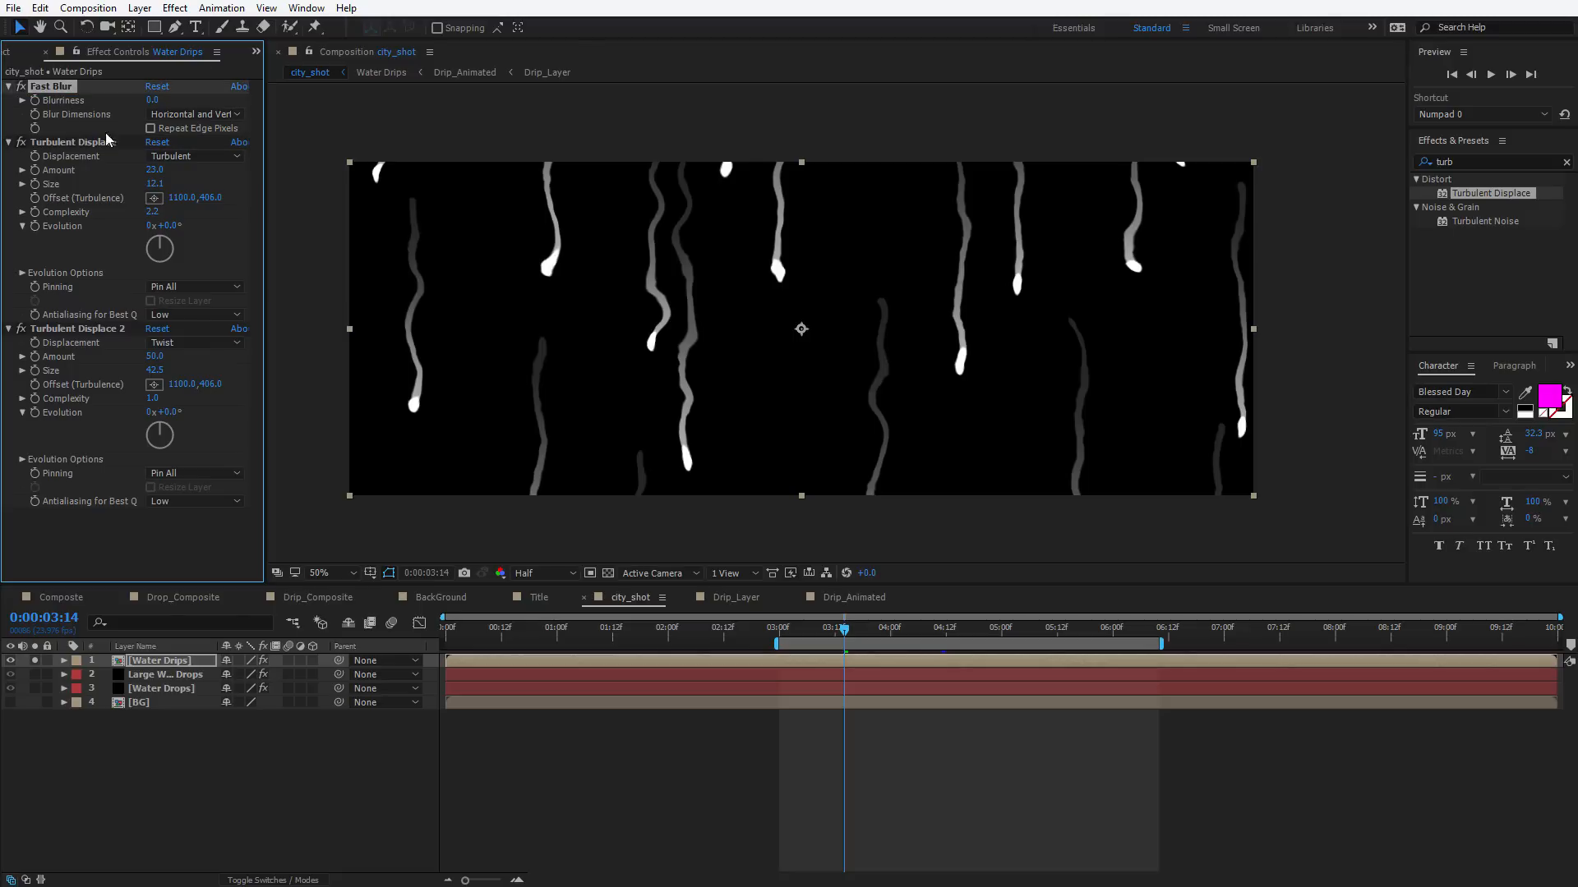
Enable Repeat Edge Pixels on Fast Blur, set its Blurriness to 10, and preview the softened drips
click(150, 128)
drag(171, 99, 284, 118)
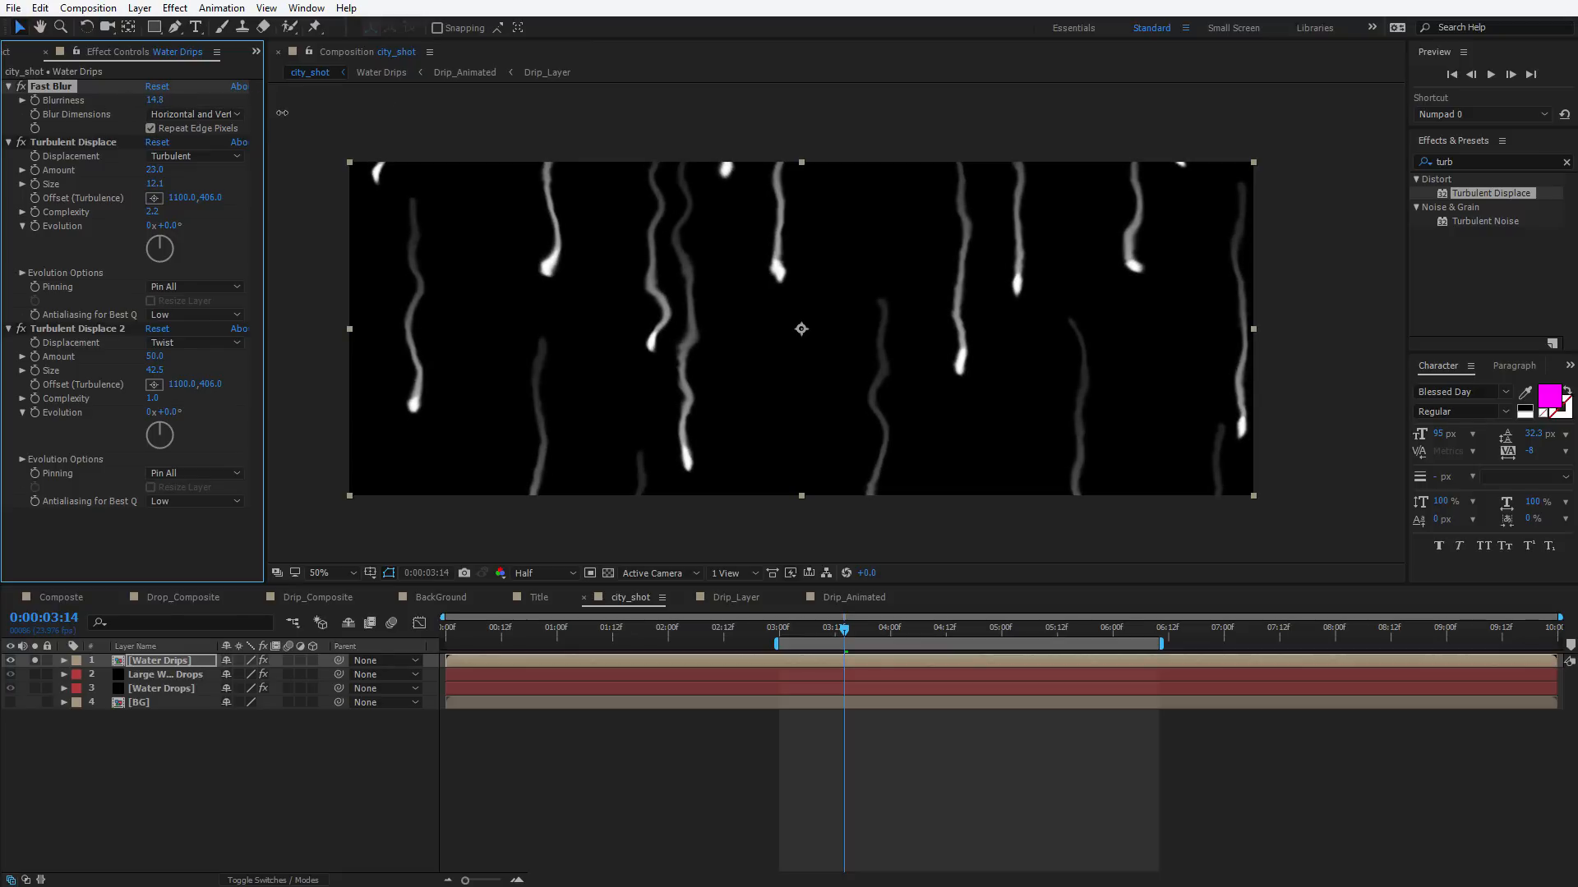
click(154, 100)
text(10)
key(Return)
key(space)
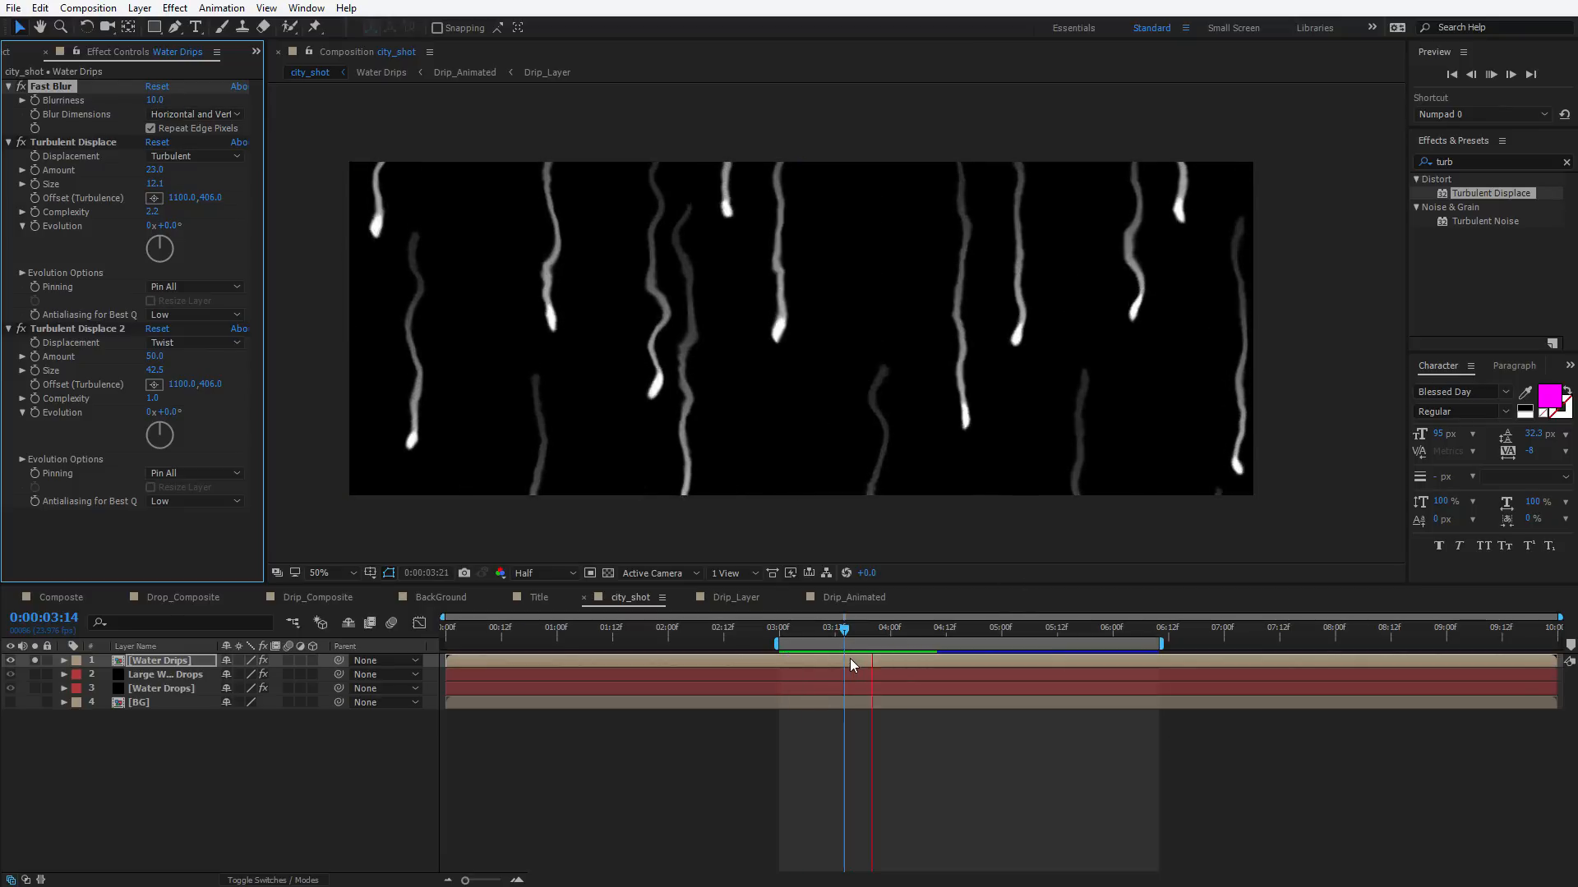
key(space)
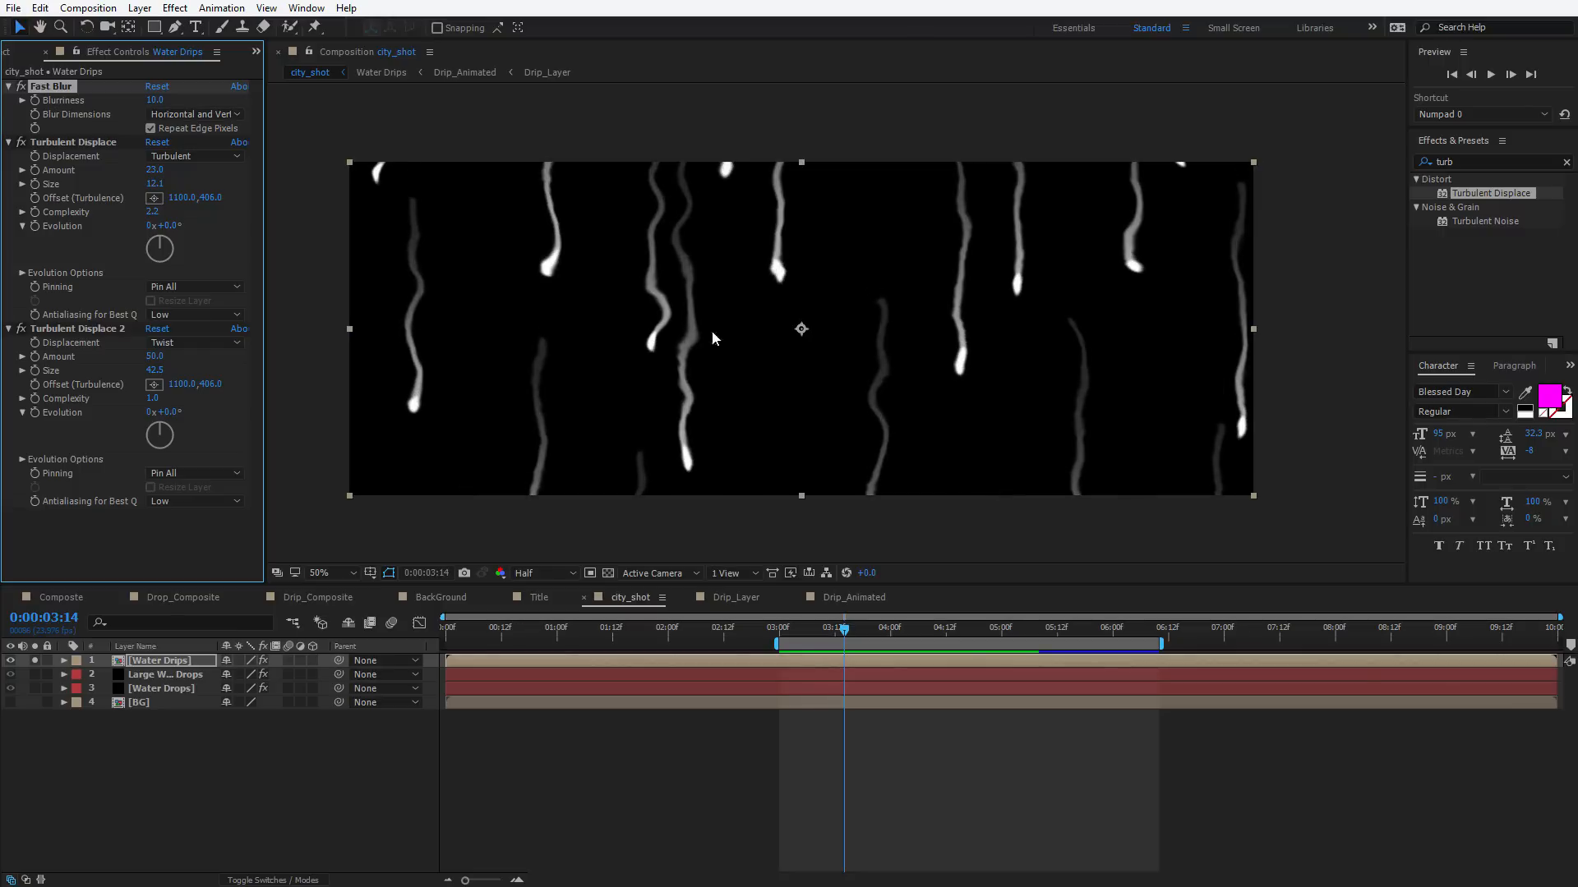
scroll(712, 339, up, 1)
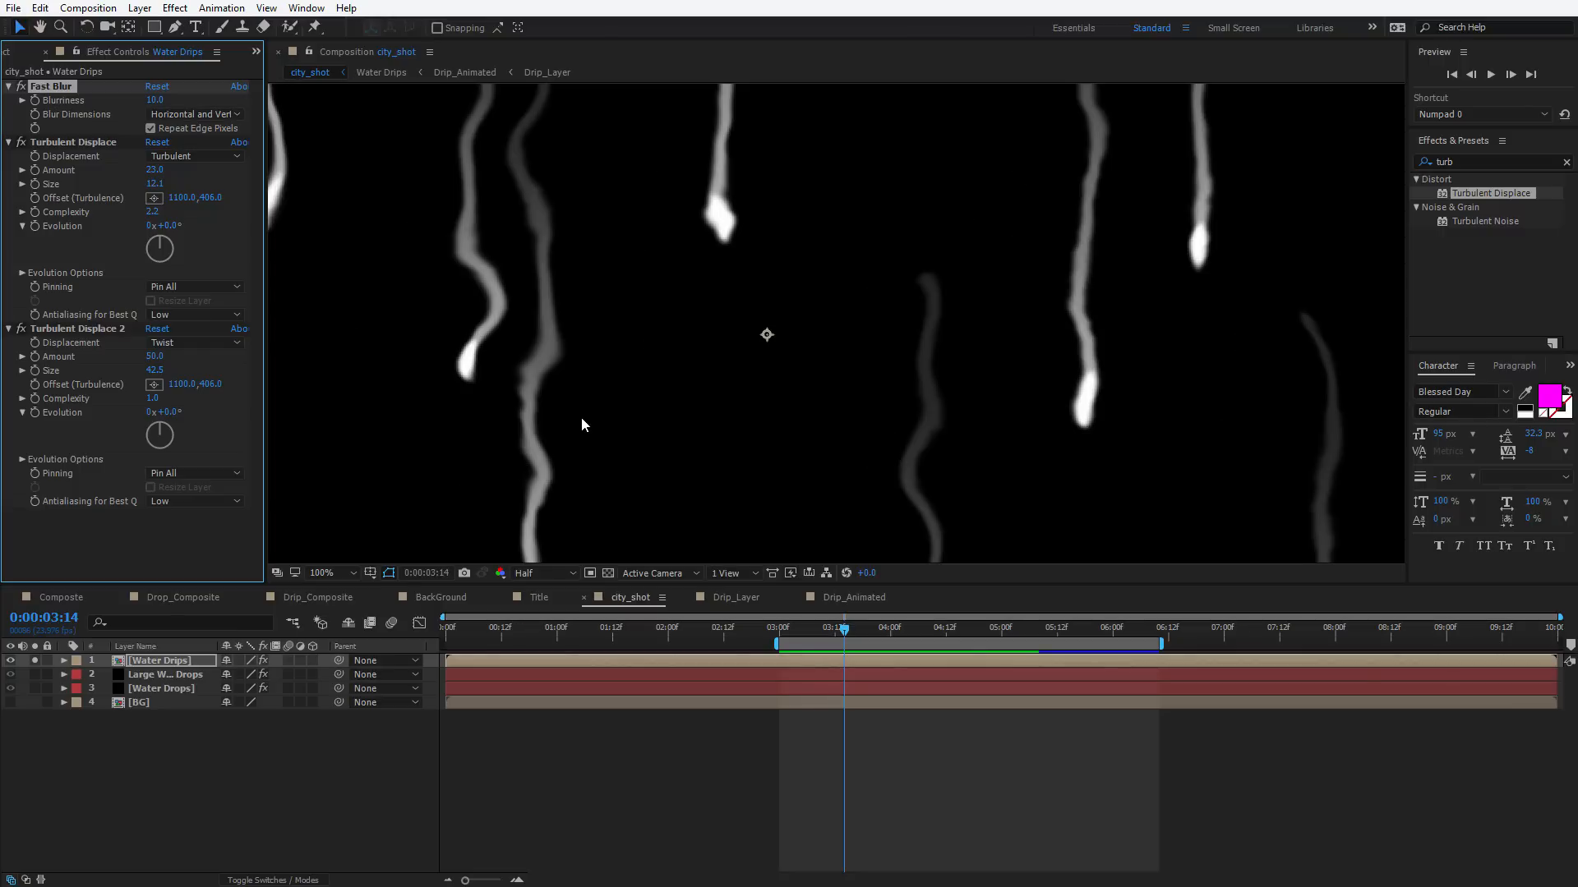
scroll(597, 359, down, 1)
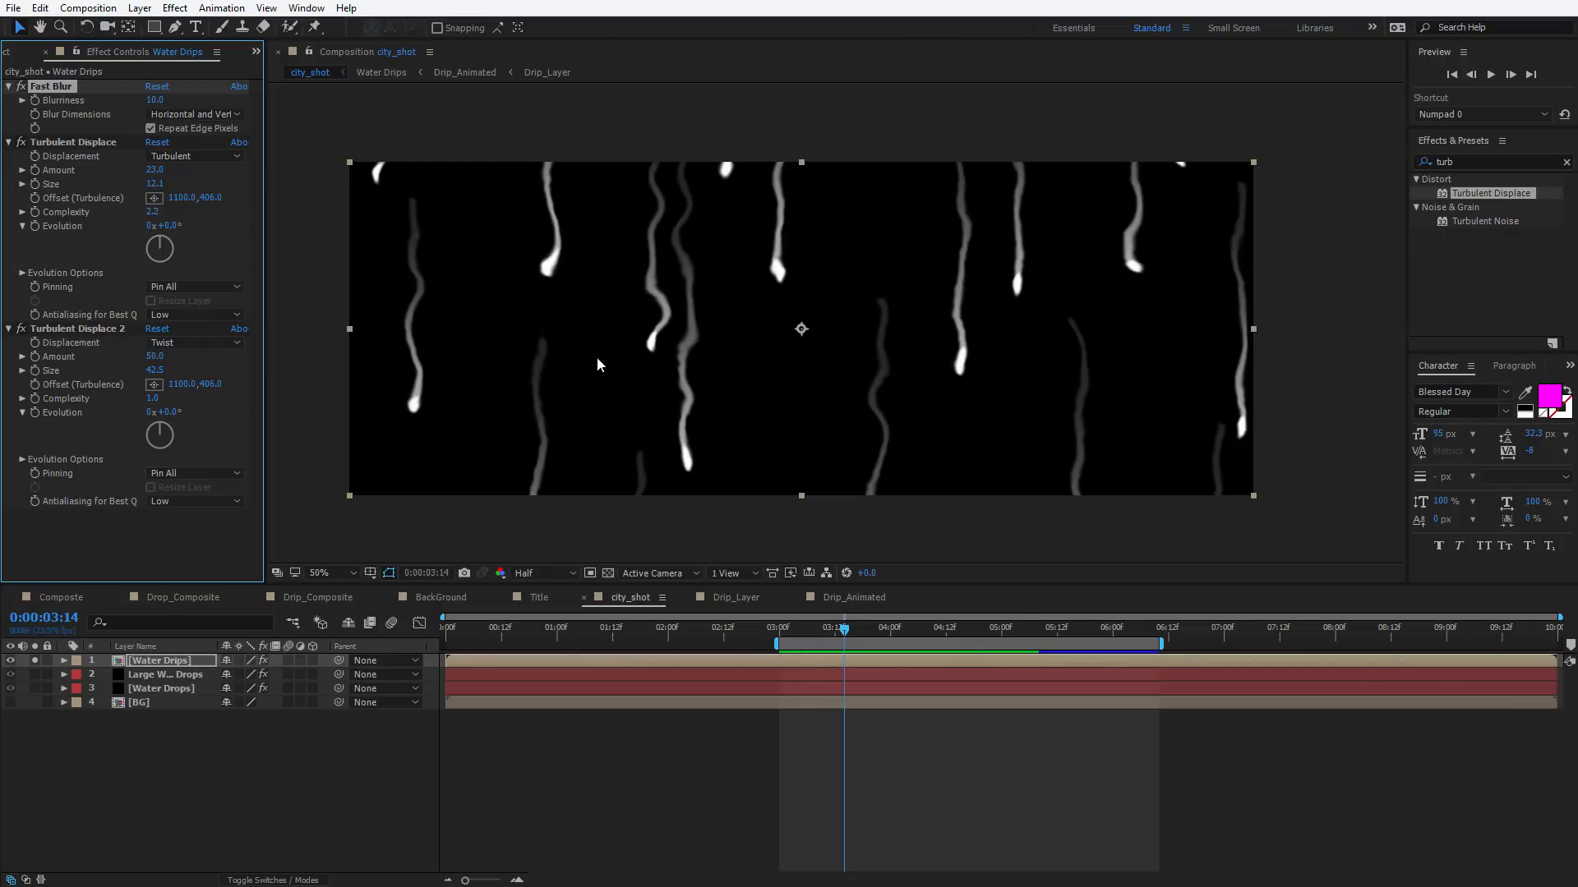
Show both drop layers together with Water Drips, clearing solo from all three layers
click(36, 673)
click(37, 687)
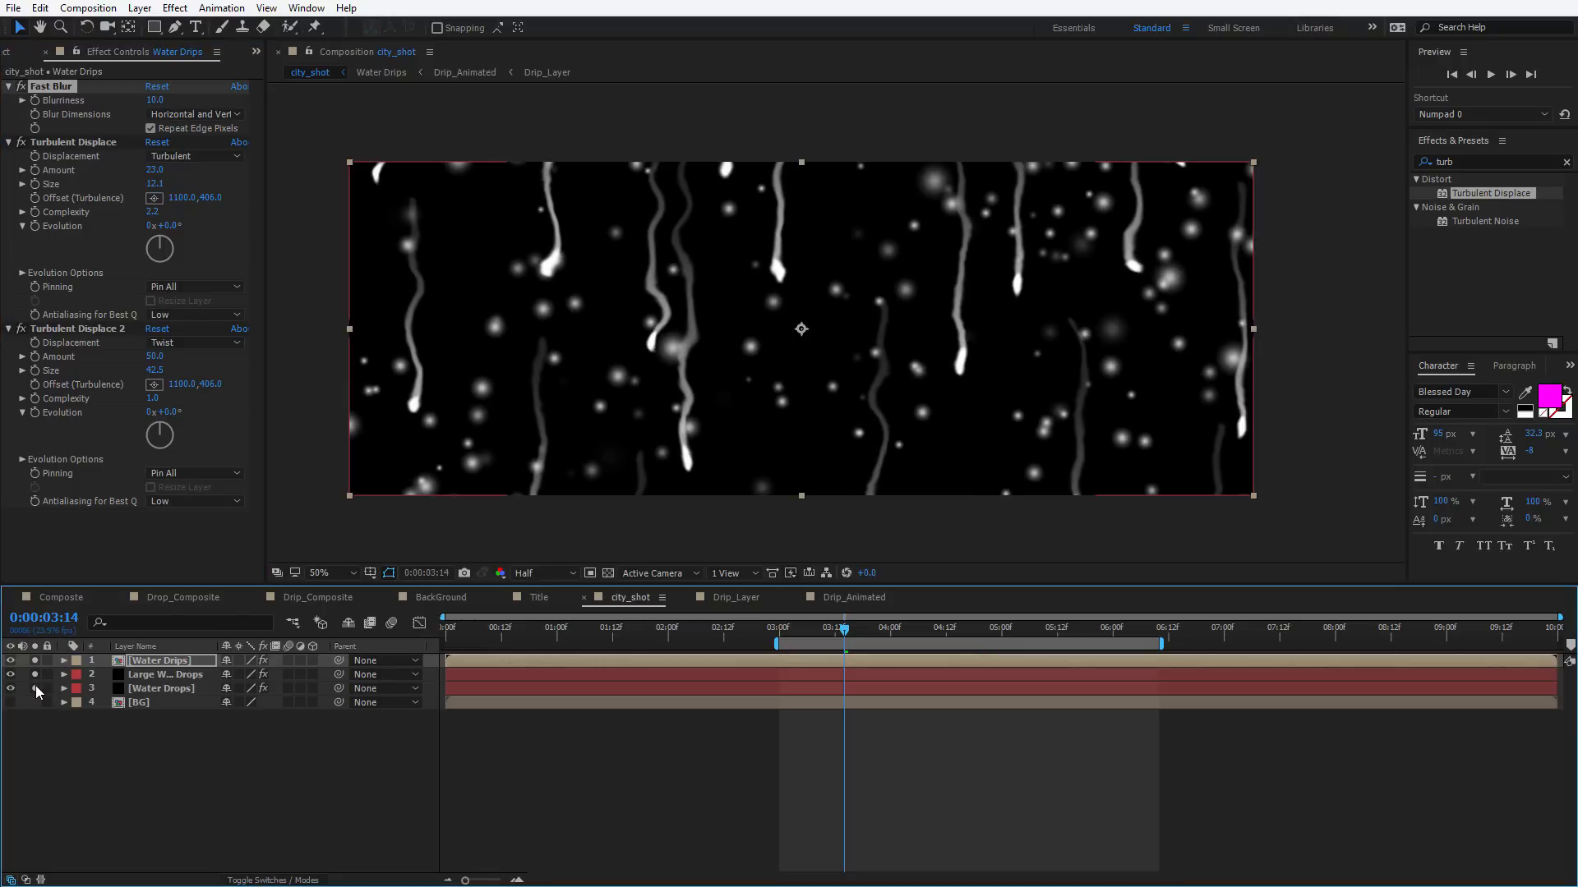
drag(36, 687, 35, 661)
click(214, 738)
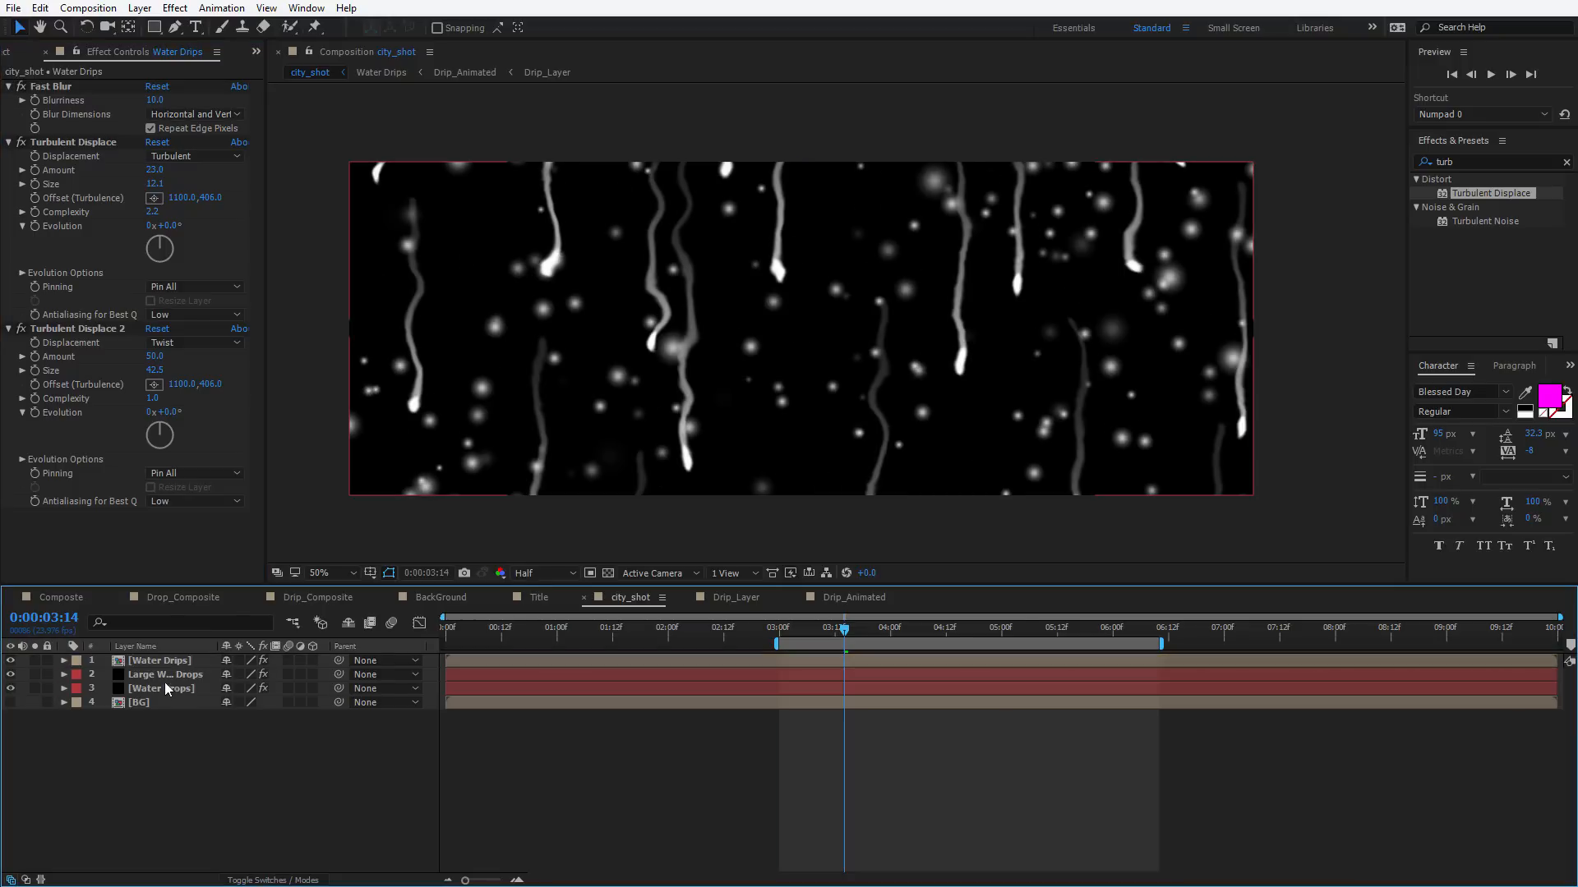
Apply Turbulent Displace to the Water Drops layer with Size 9.8 and Amount 73, and preview the distorted drops
click(157, 689)
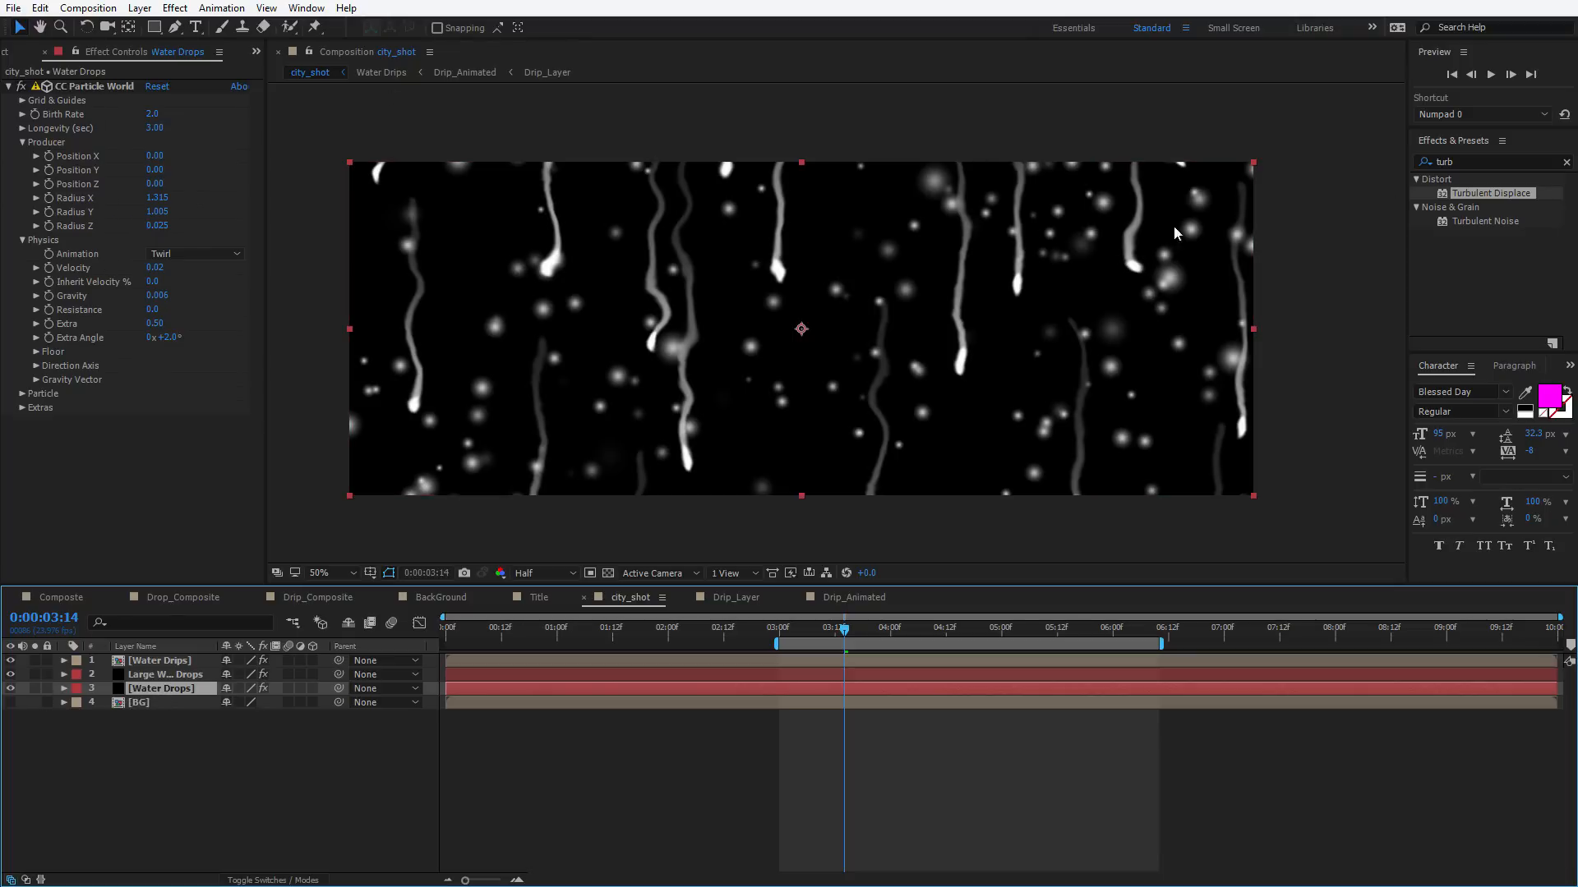
drag(1475, 193, 183, 696)
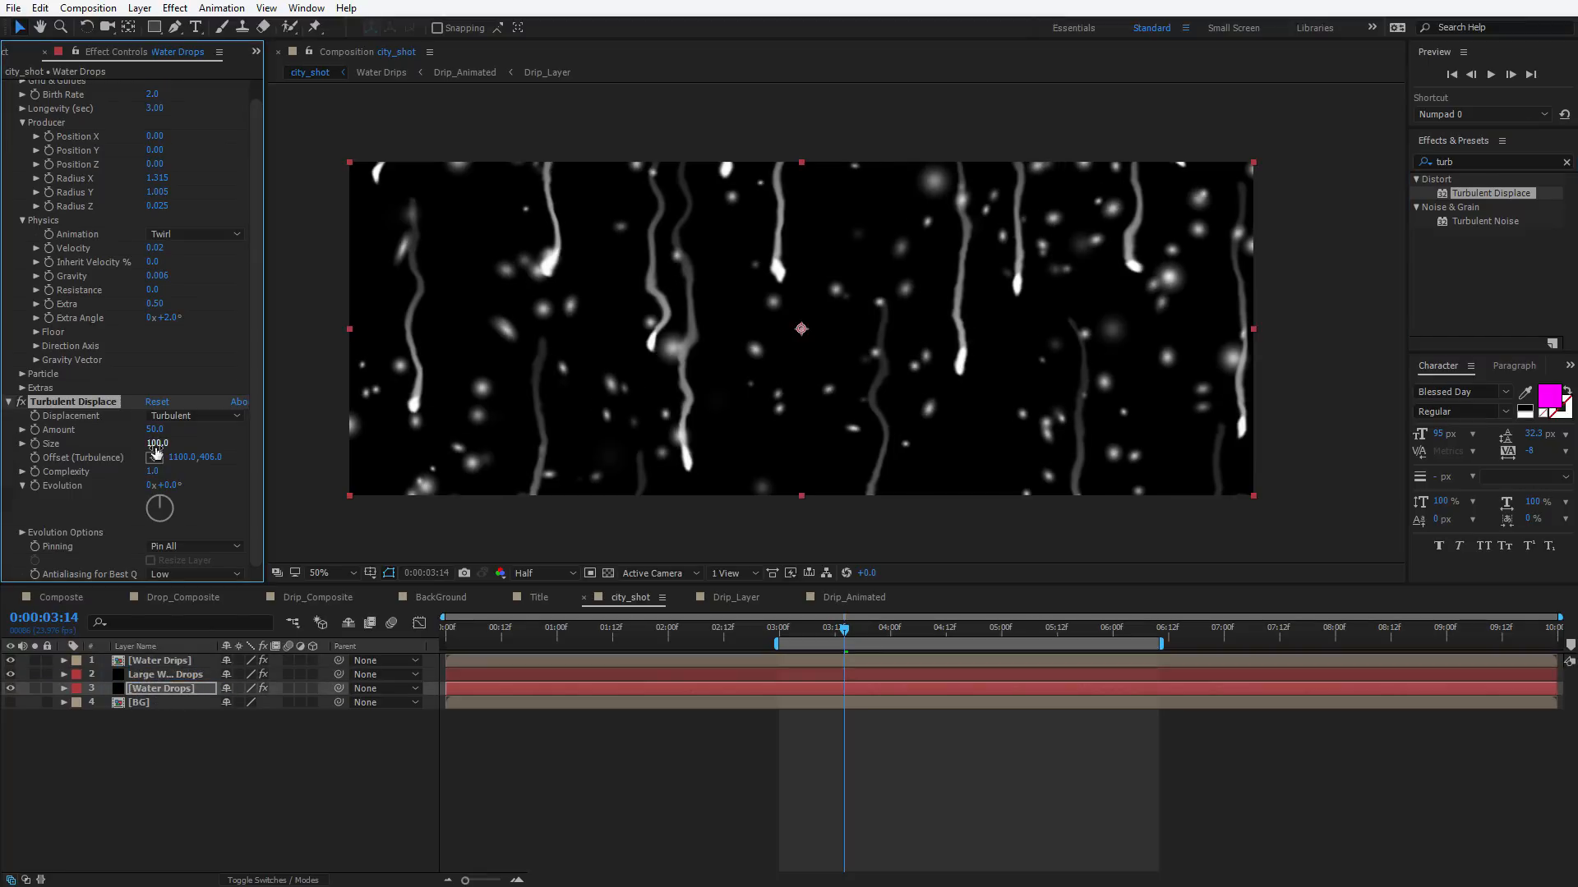
drag(156, 443, 15, 489)
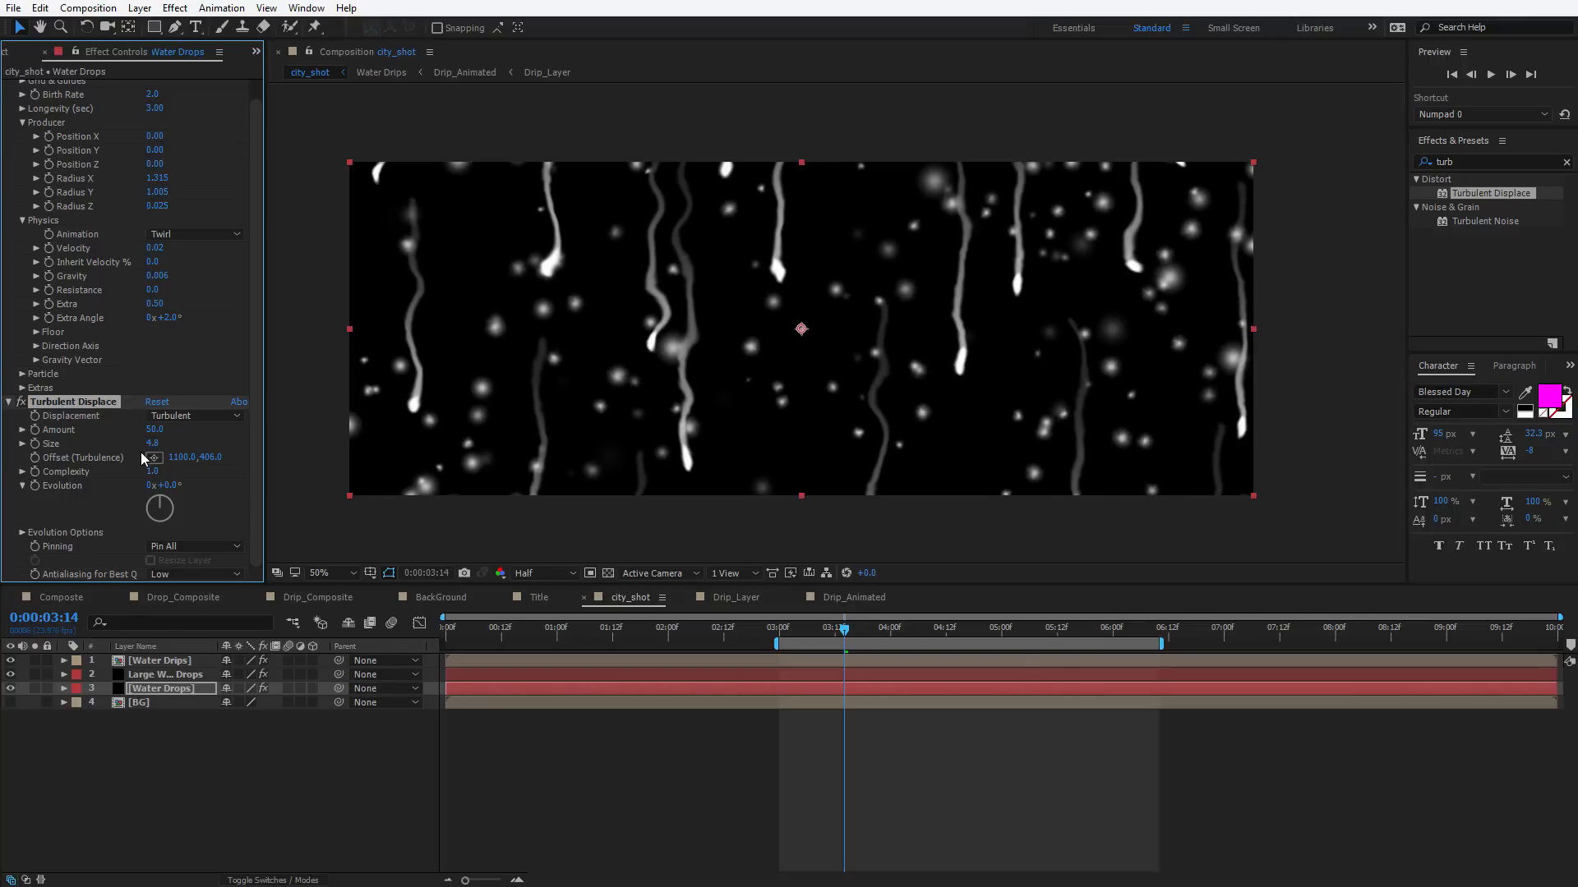
drag(150, 444, 172, 457)
key(period)
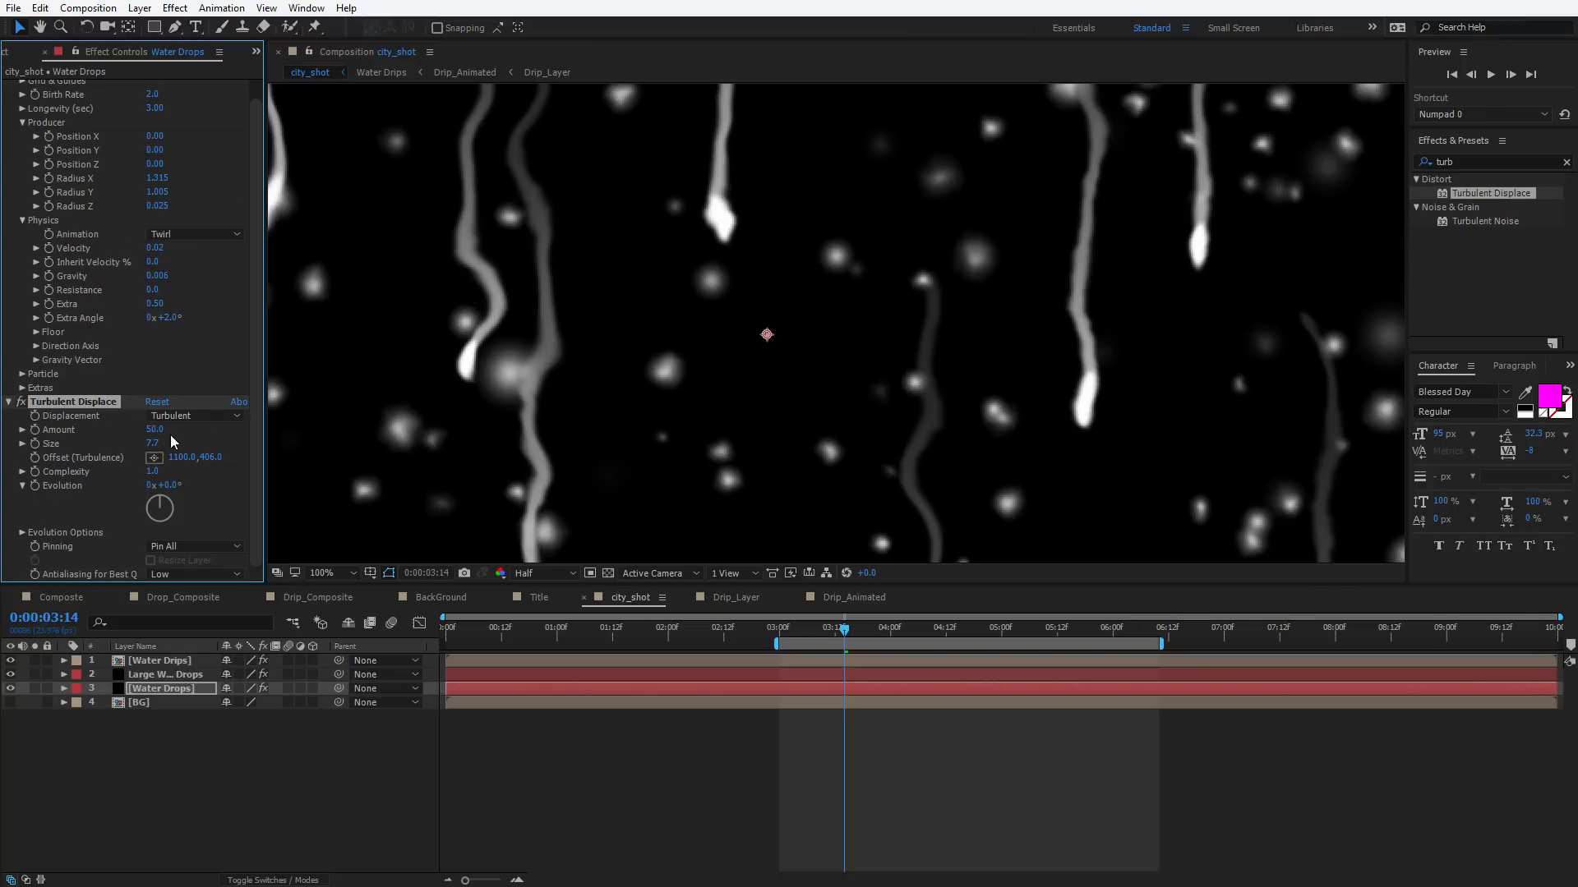
mouse_move(154, 429)
mouse_down()
mouse_move(225, 432)
mouse_move(167, 448)
mouse_move(137, 432)
mouse_up()
key(comma)
key(space)
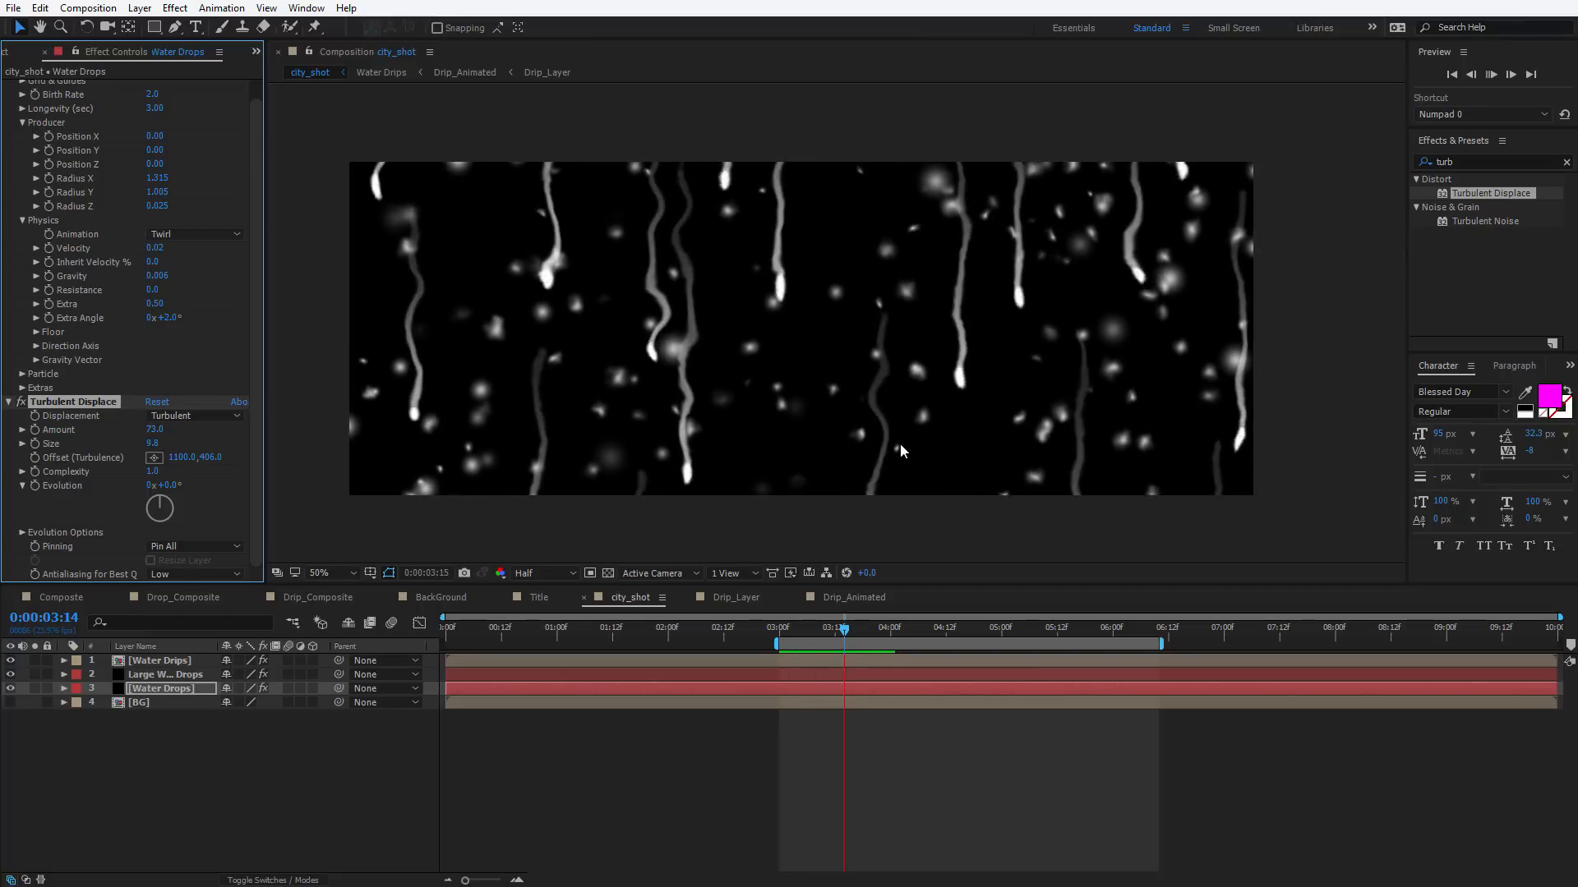
Apply Turbulent Displace to the Large Water Drops layer with Size about 14 and Amount 41, and preview all drops and drips
click(165, 676)
drag(1477, 195, 142, 675)
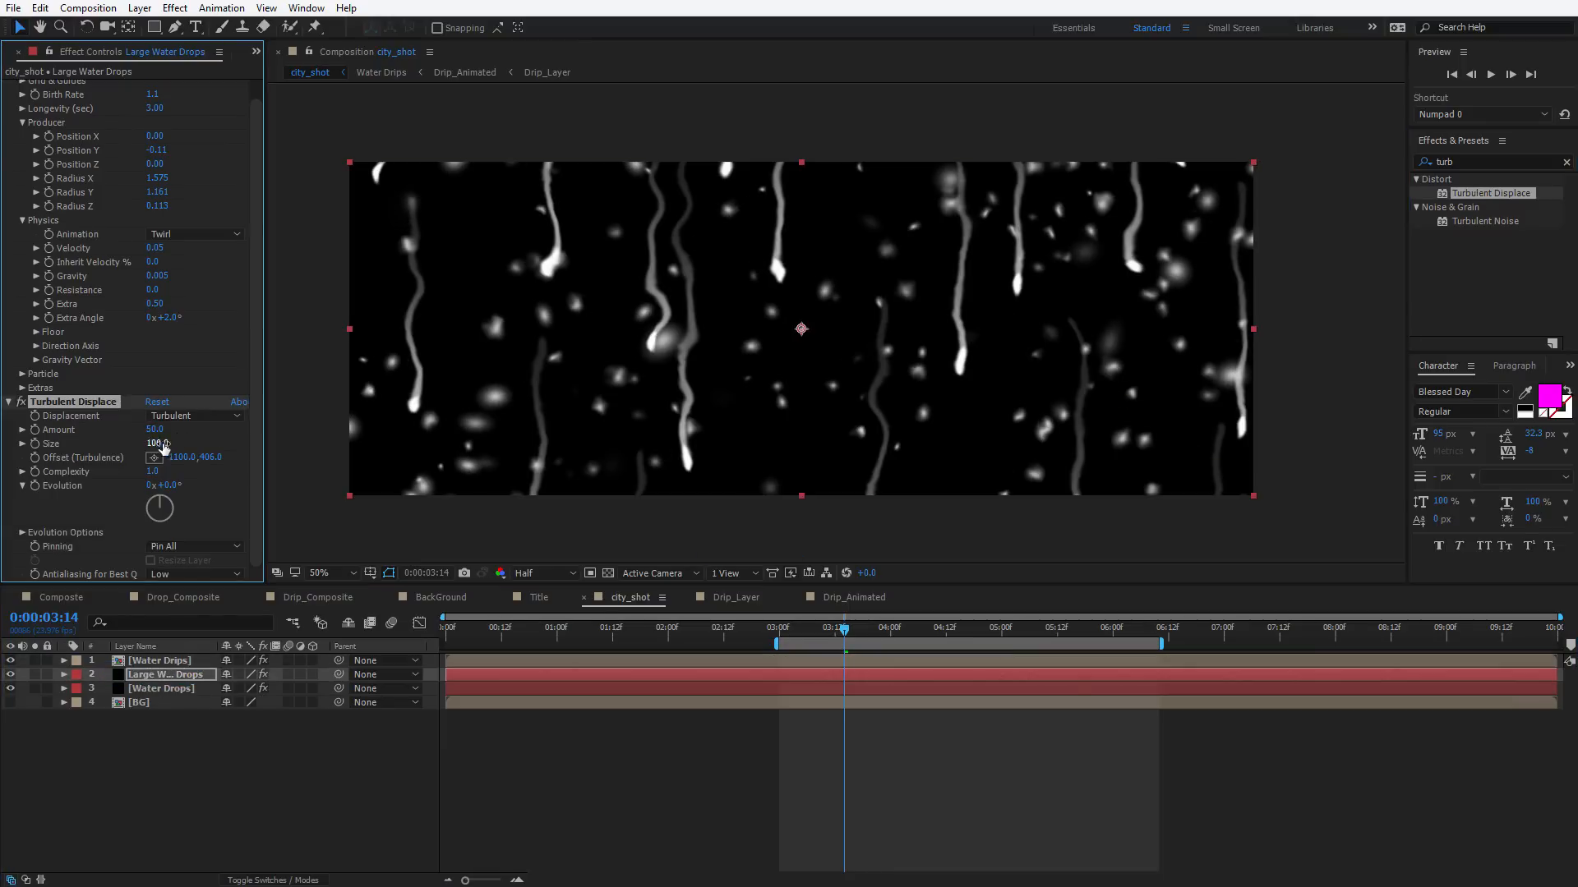
drag(157, 443, 11, 462)
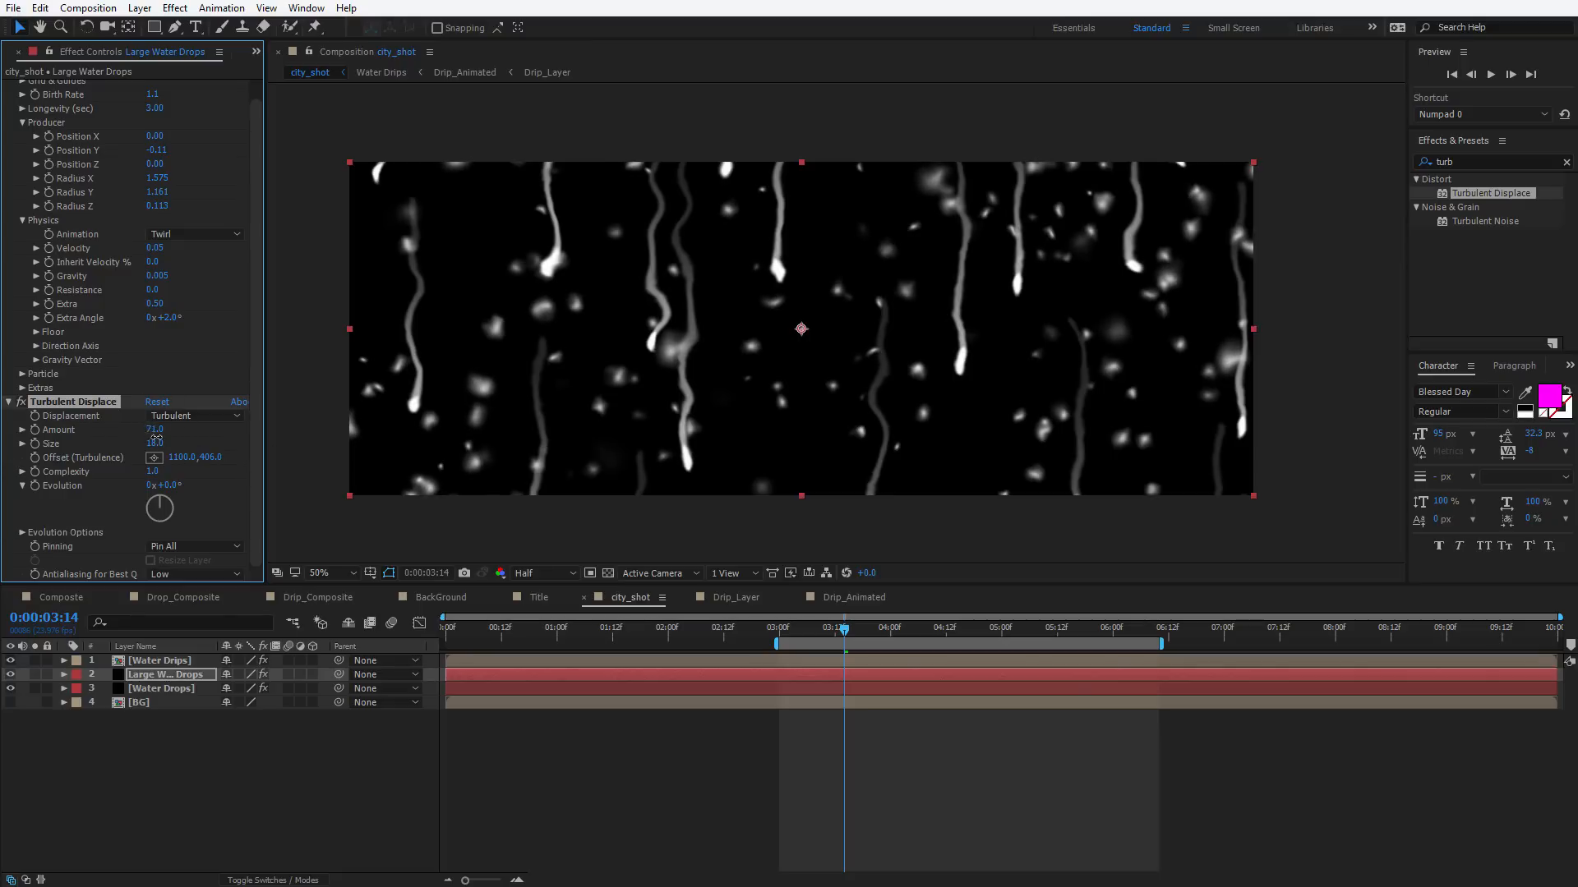
drag(156, 437, 145, 439)
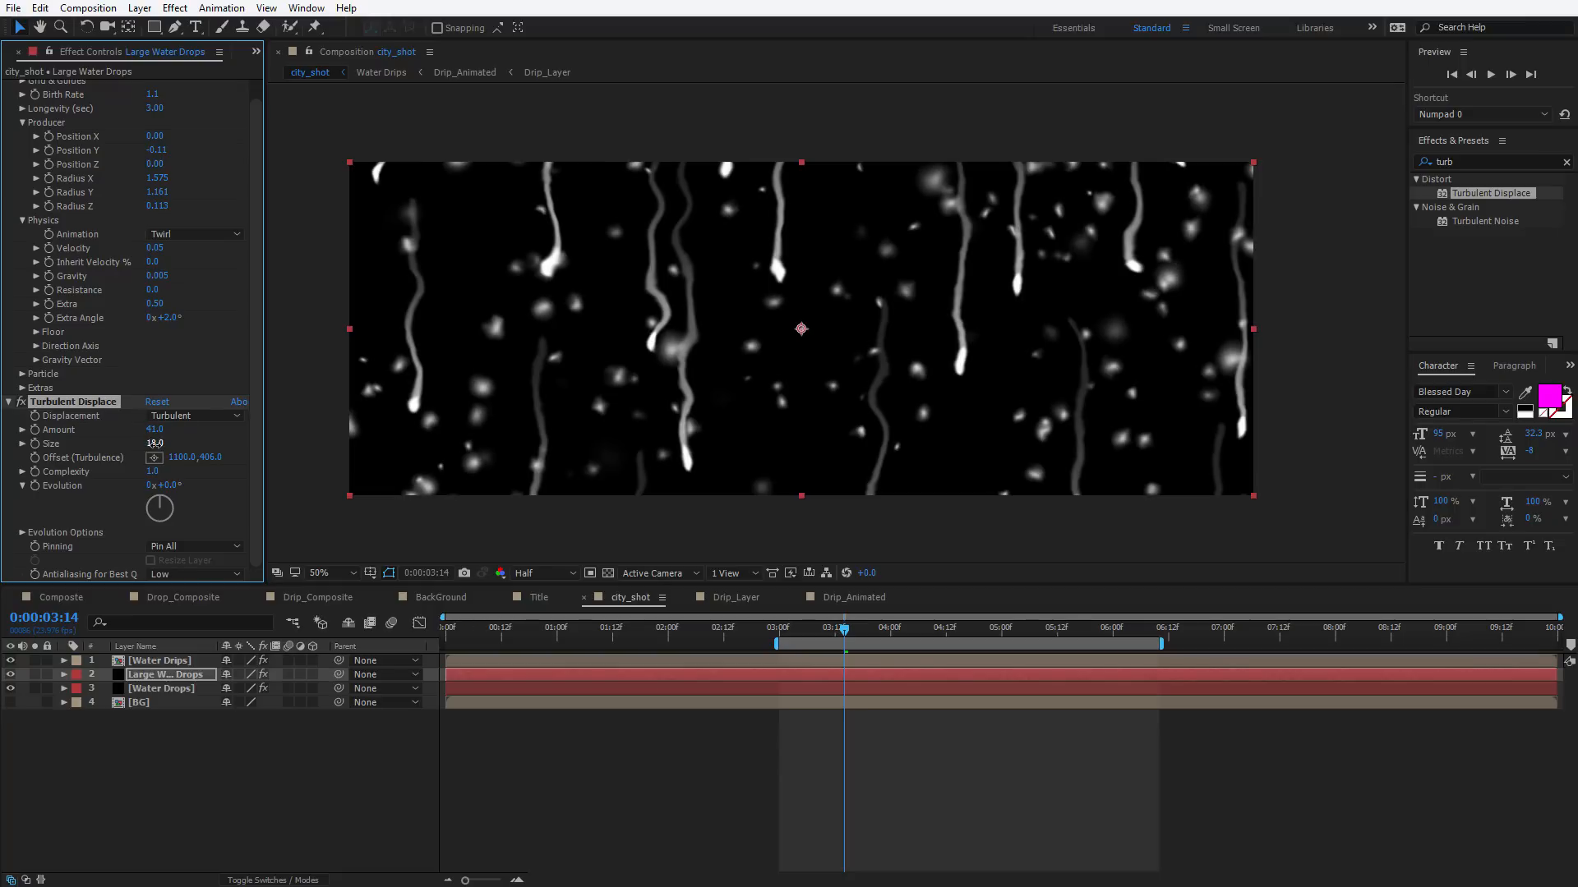
click(907, 752)
key(space)
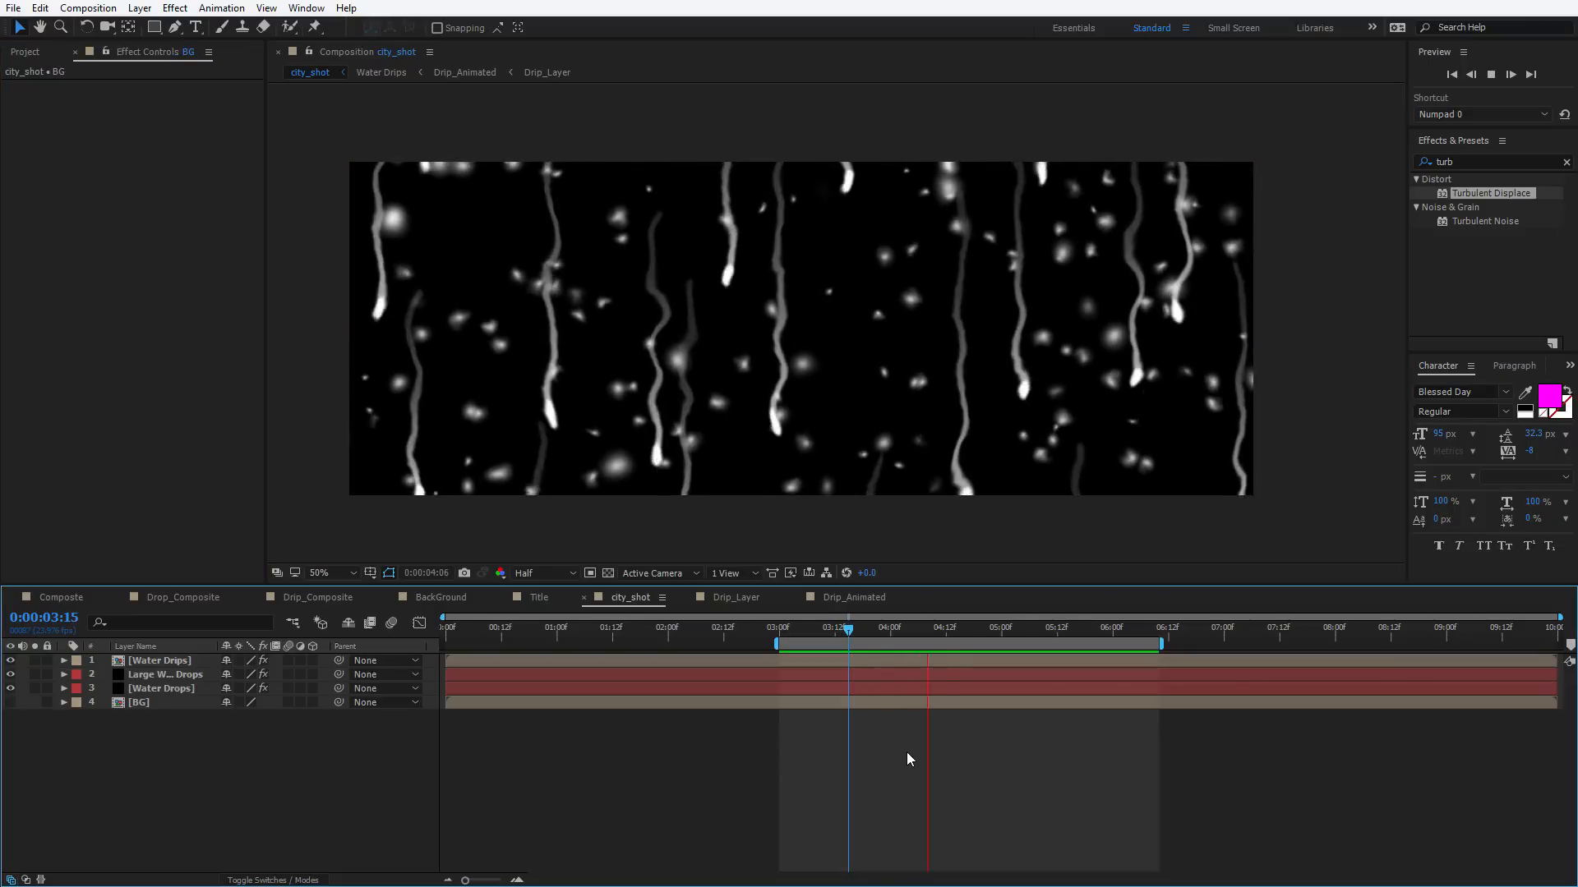
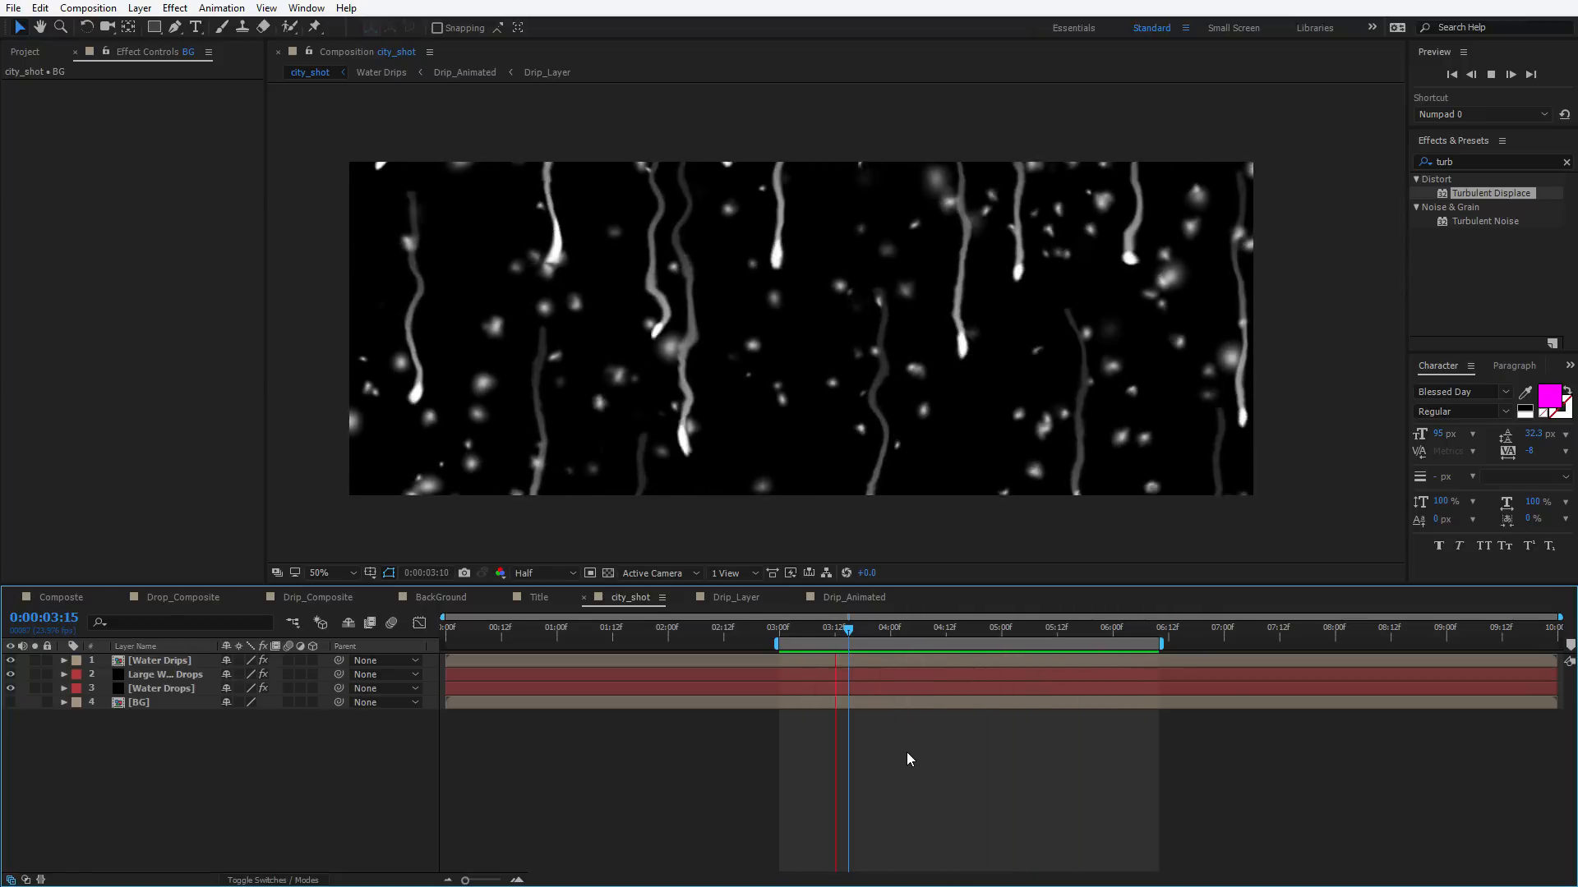
key(space)
Create a black comp-size solid named BG, 2200 x 812 px, and place it directly beneath the Water Drops layer
click(140, 8)
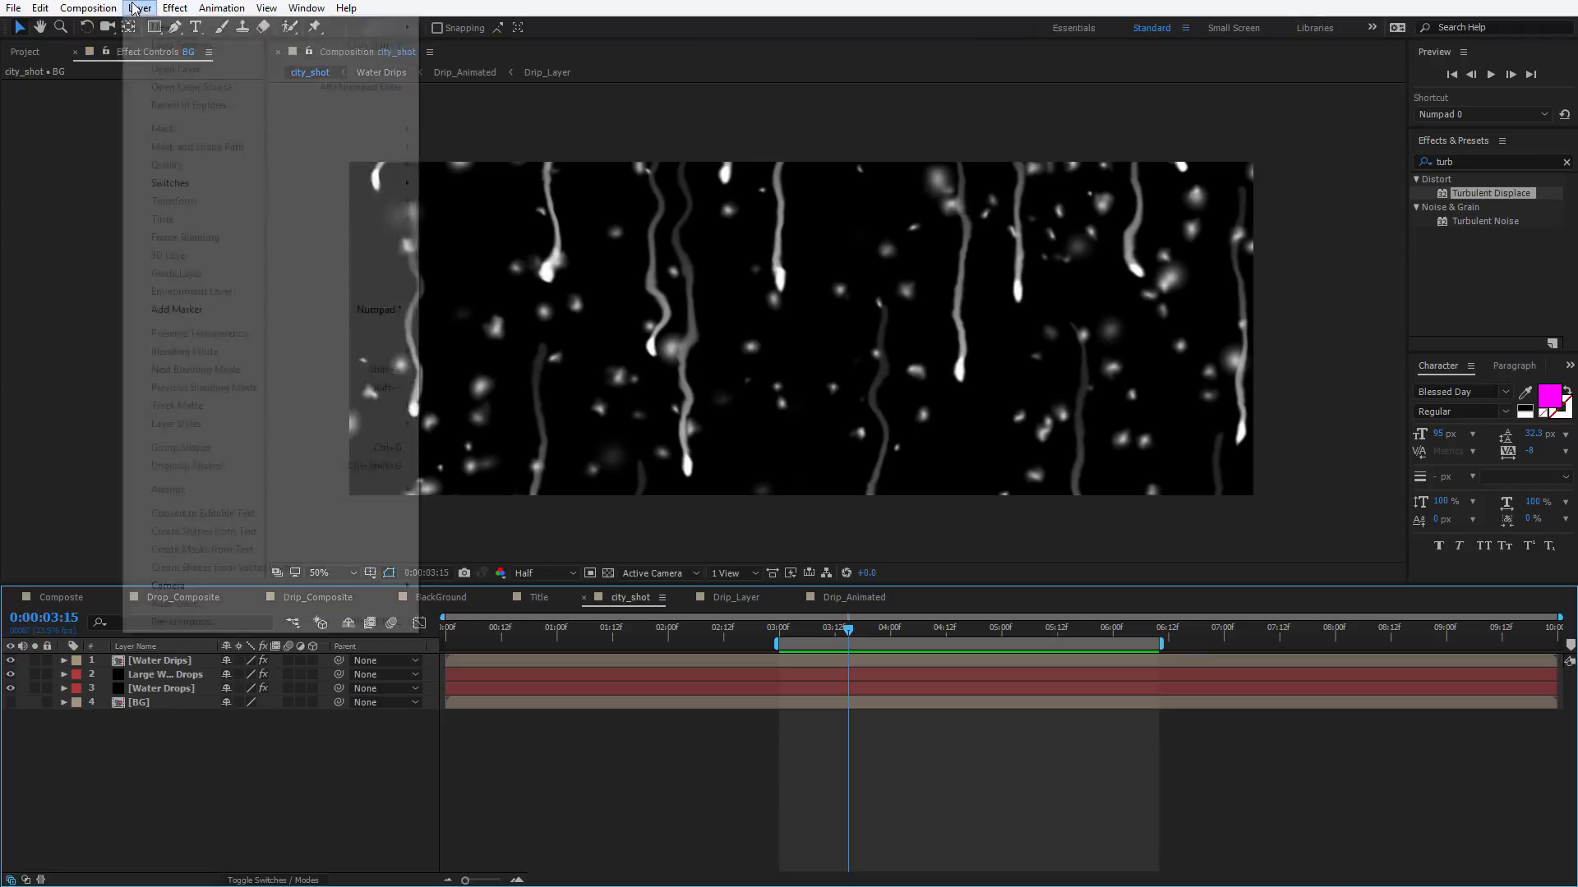
mouse_move(164, 23)
click(460, 44)
click(780, 562)
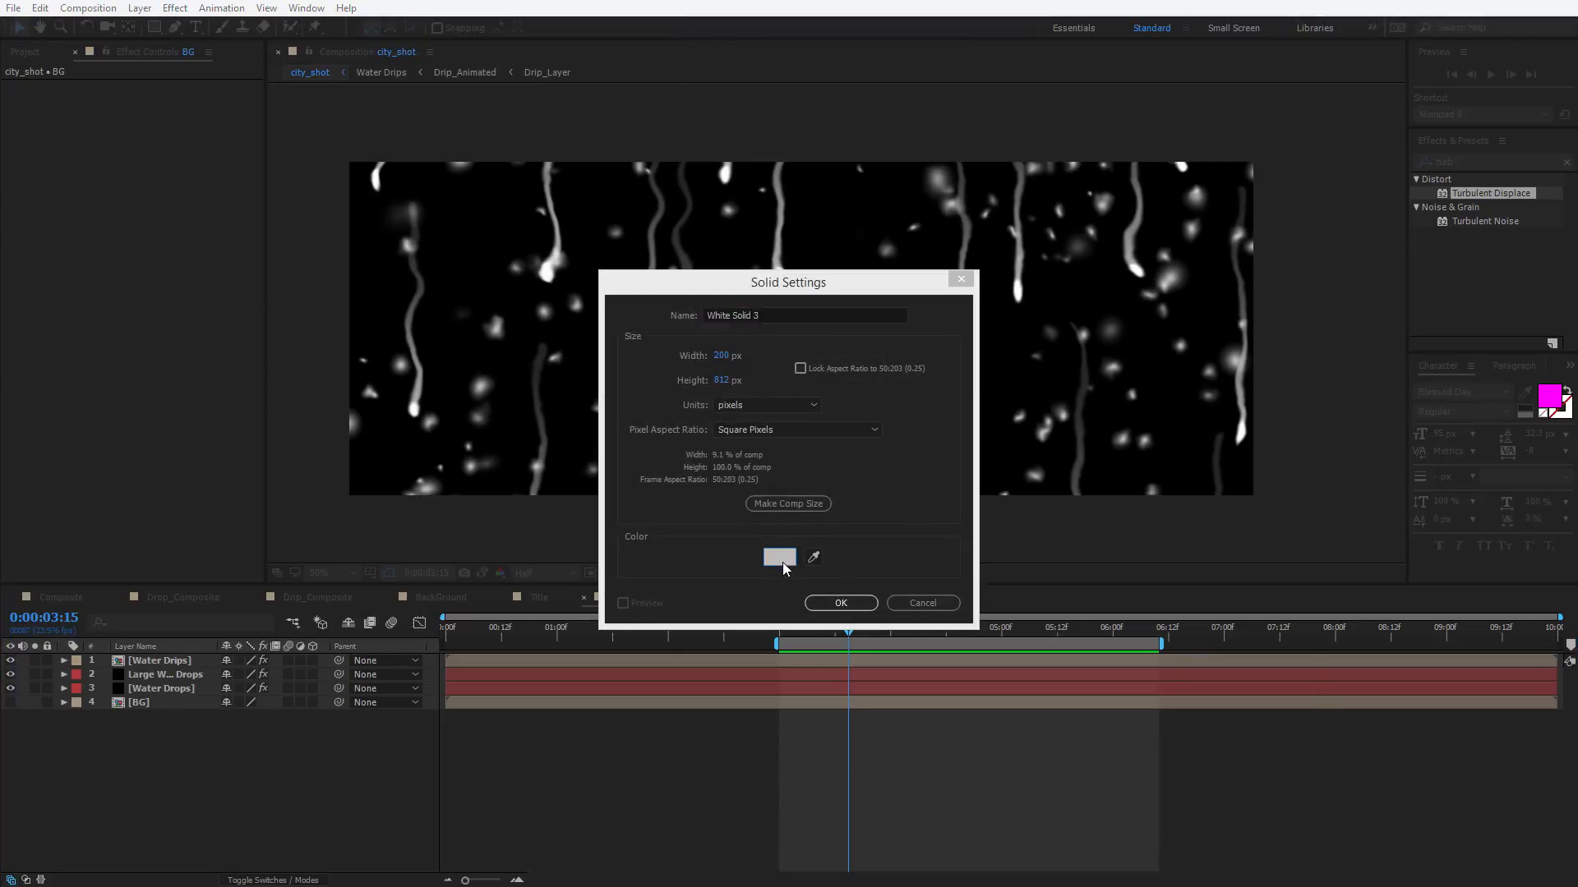
drag(1032, 715, 842, 813)
key(Return)
click(790, 503)
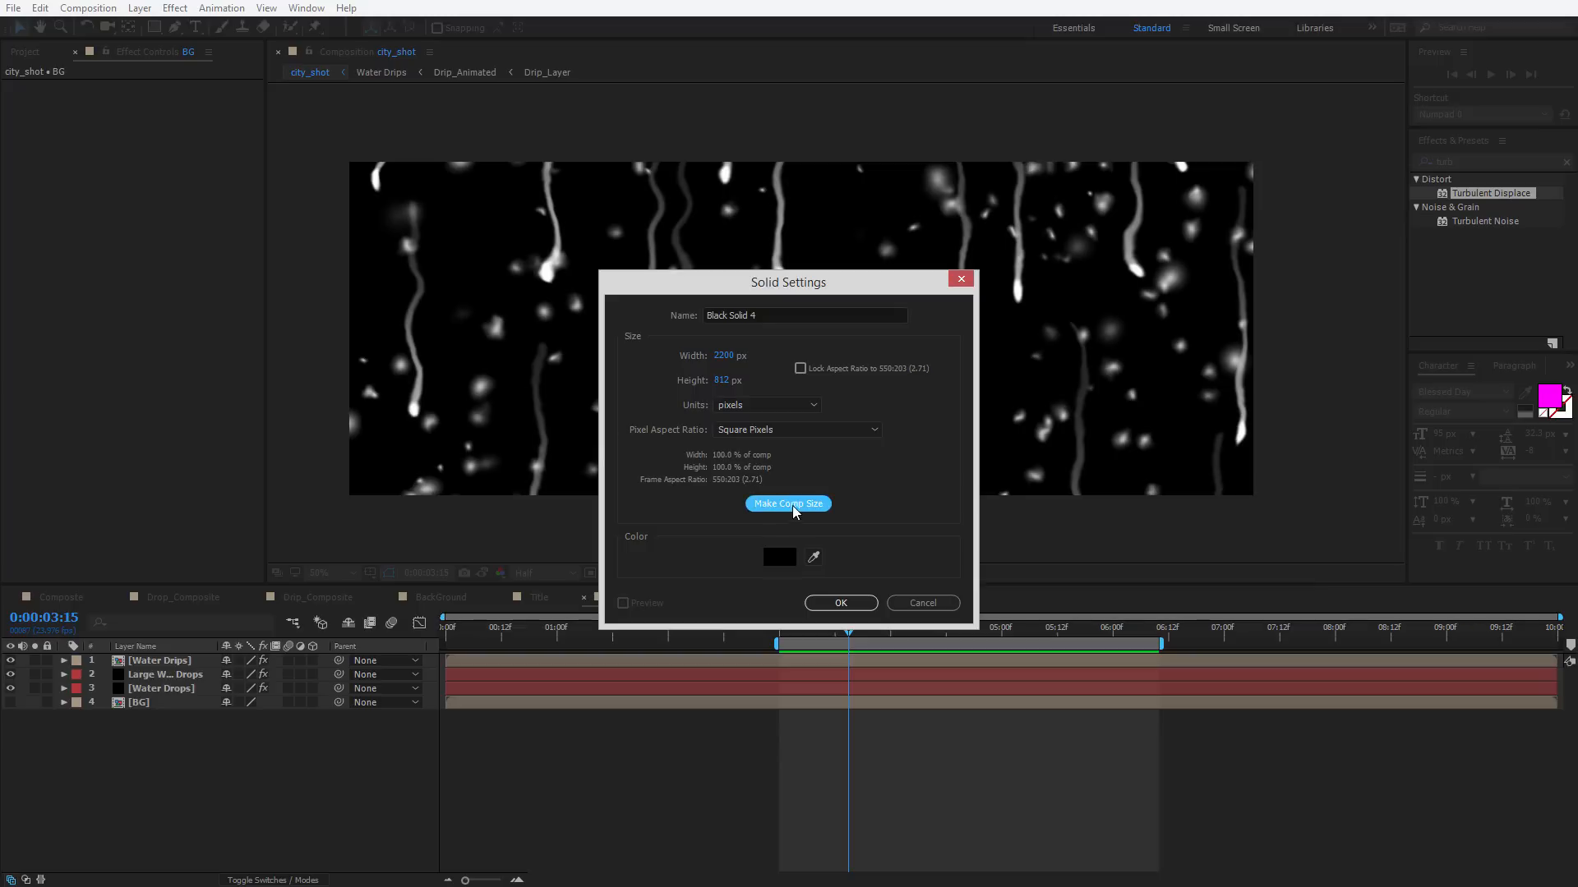
click(802, 314)
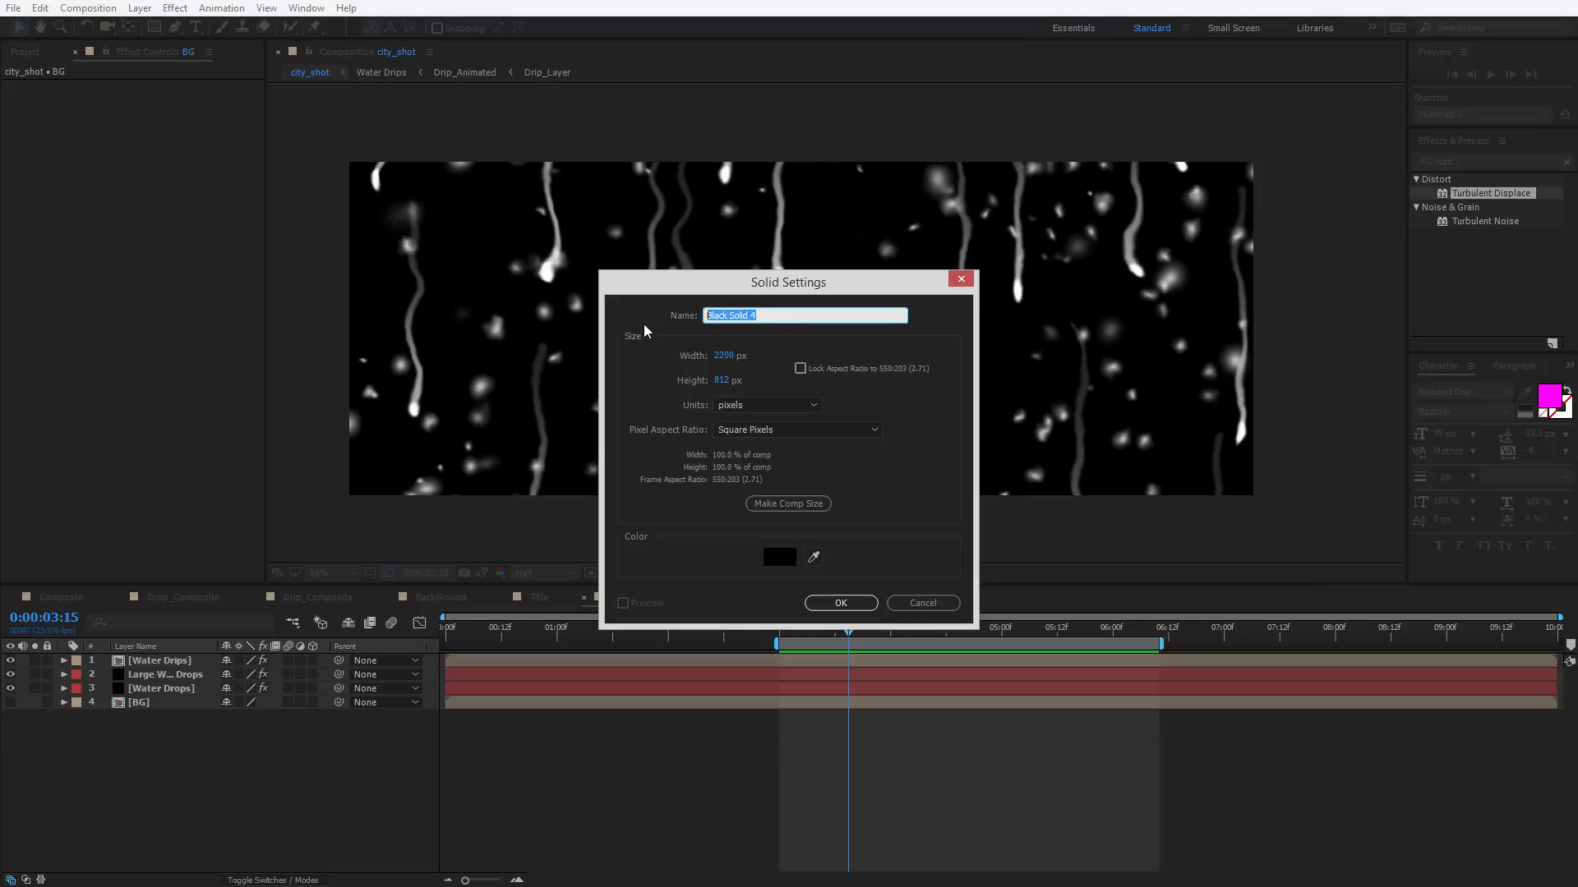
text(BG)
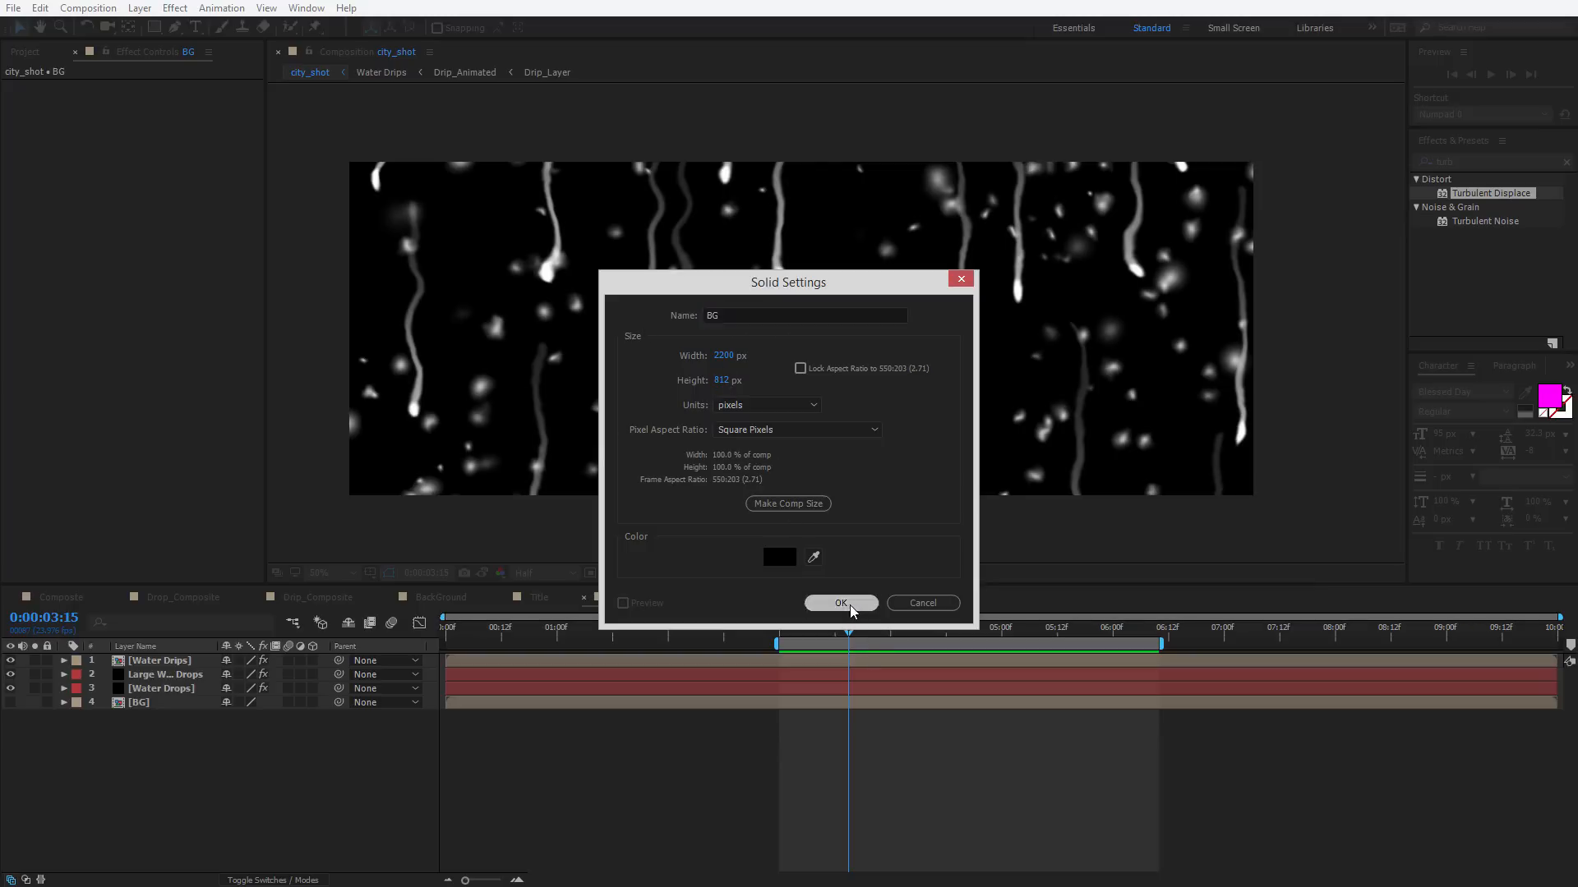
click(841, 603)
drag(132, 665, 154, 703)
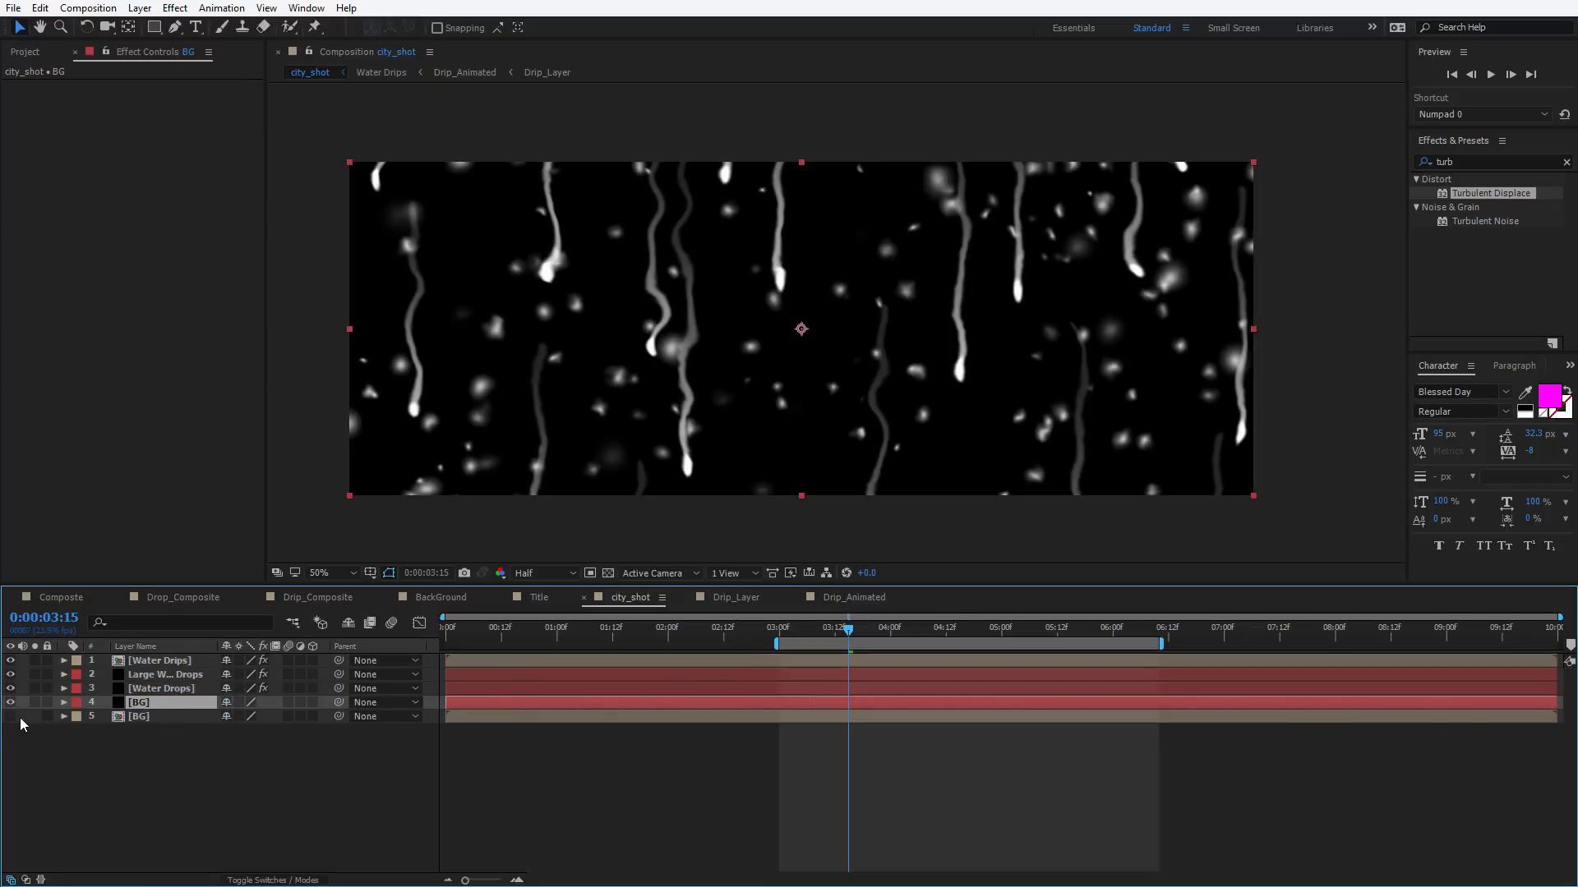
Check the composition's transparency with the black BG solid hidden and shown, using the transparency grid
click(607, 574)
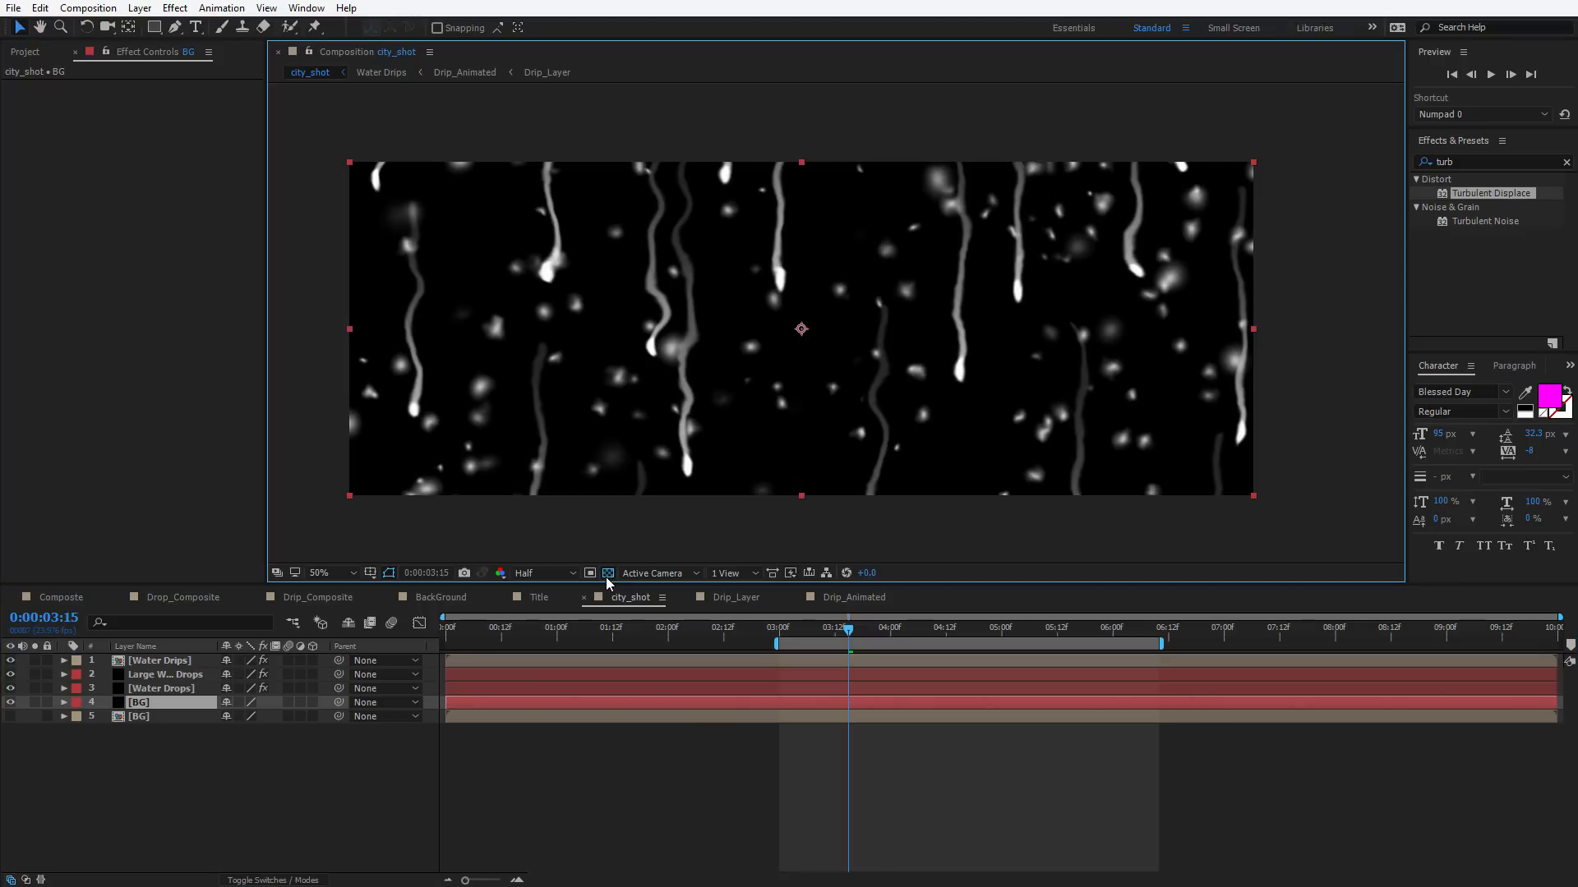
click(11, 703)
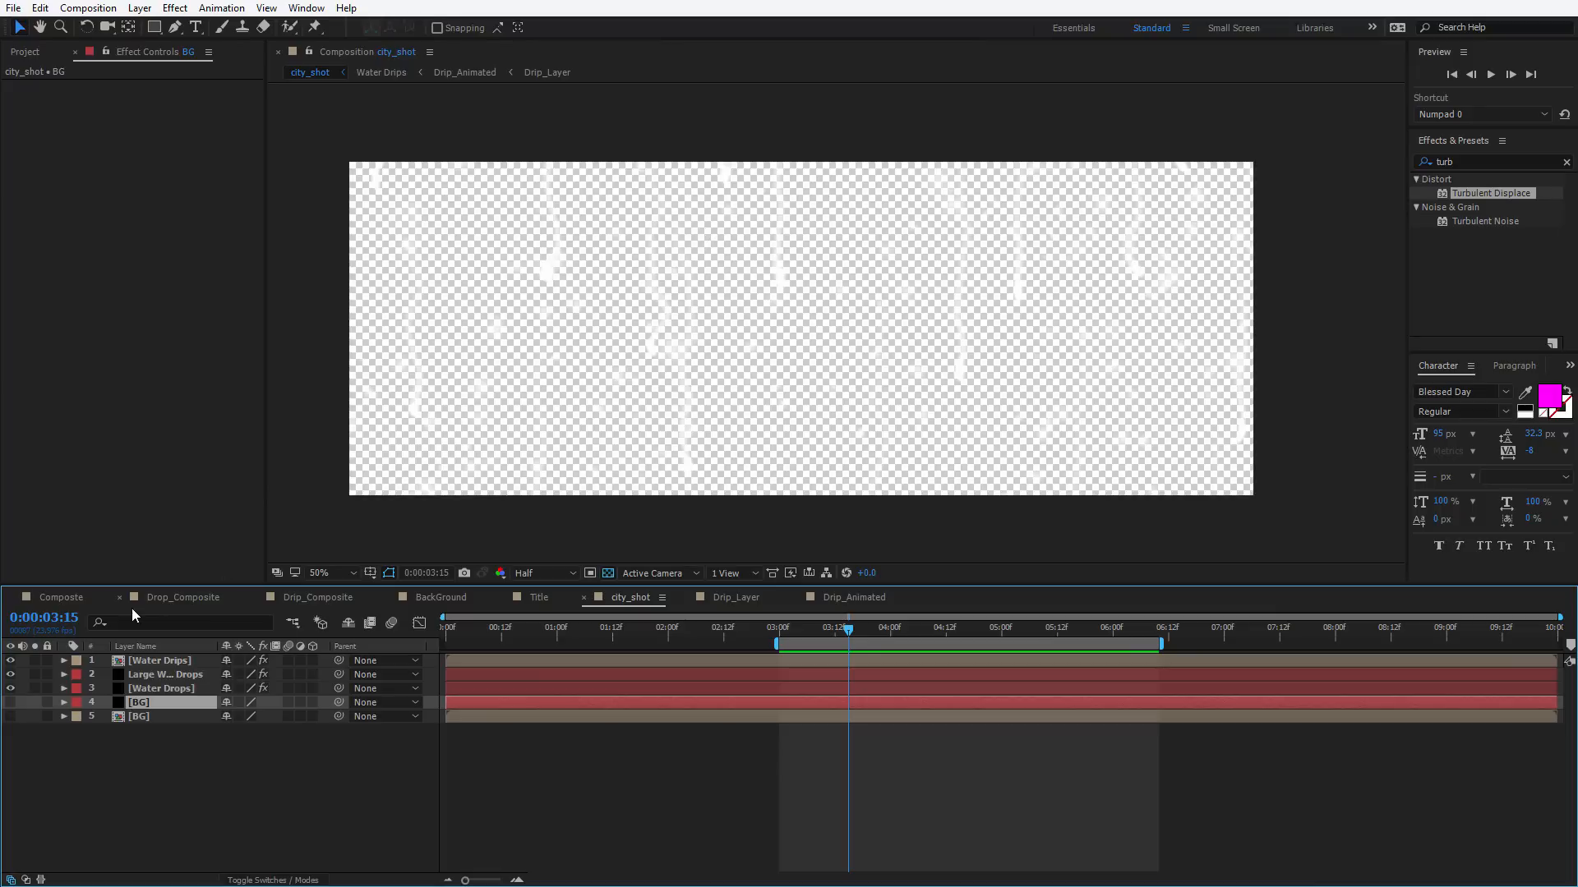
click(608, 573)
click(10, 703)
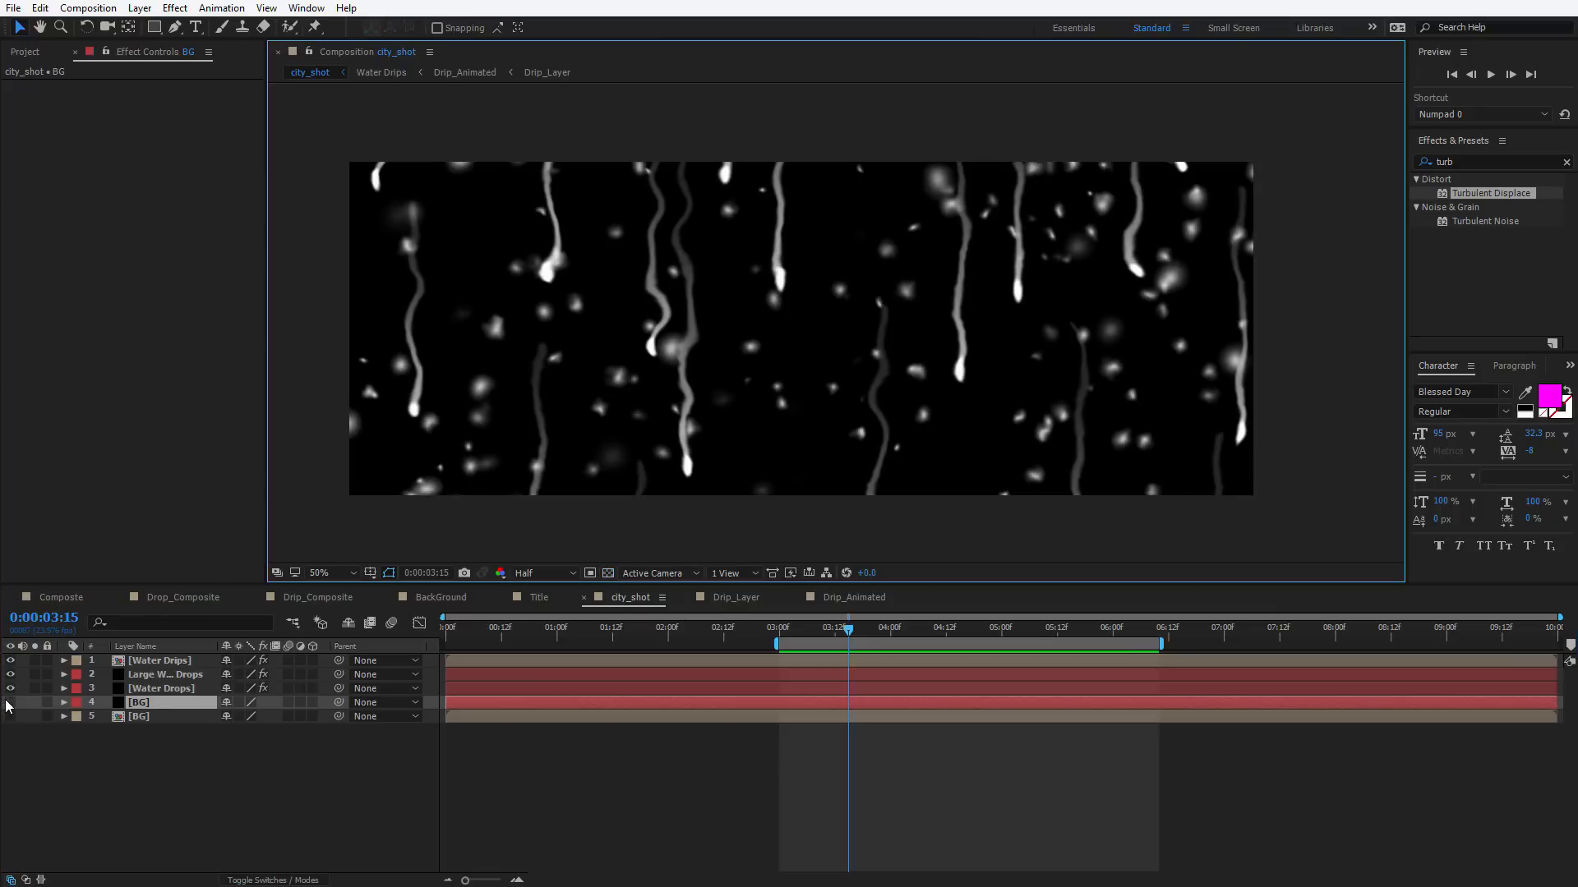
click(609, 574)
click(338, 768)
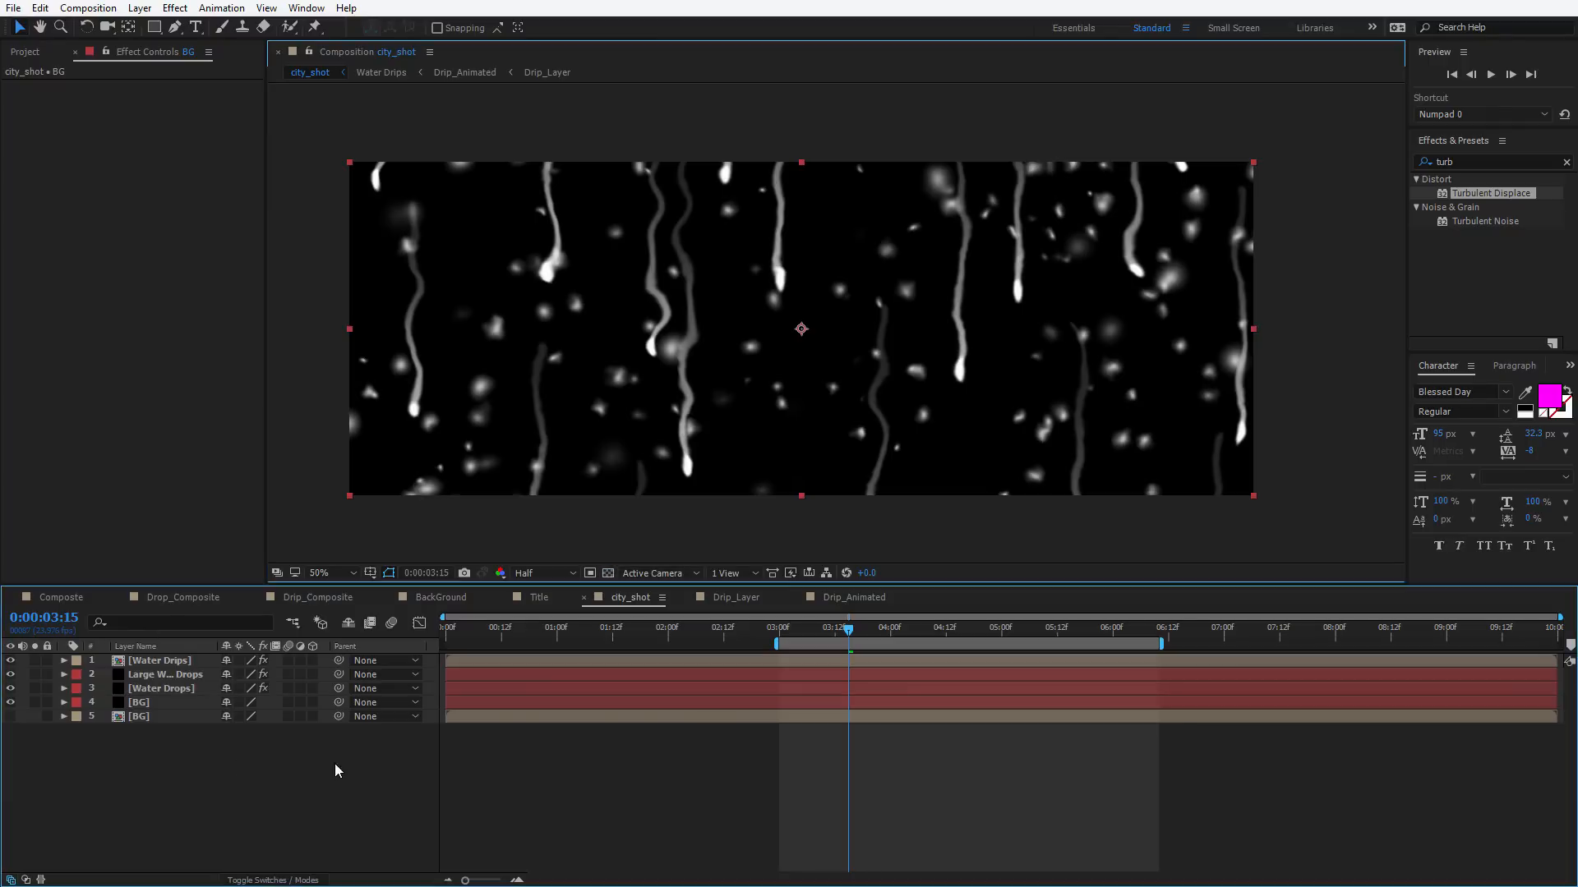
Pre-compose Water Drips, both drop layers and the black BG solid as Water_Texture, moving all attributes into the new composition
click(173, 668)
shift+click(138, 704)
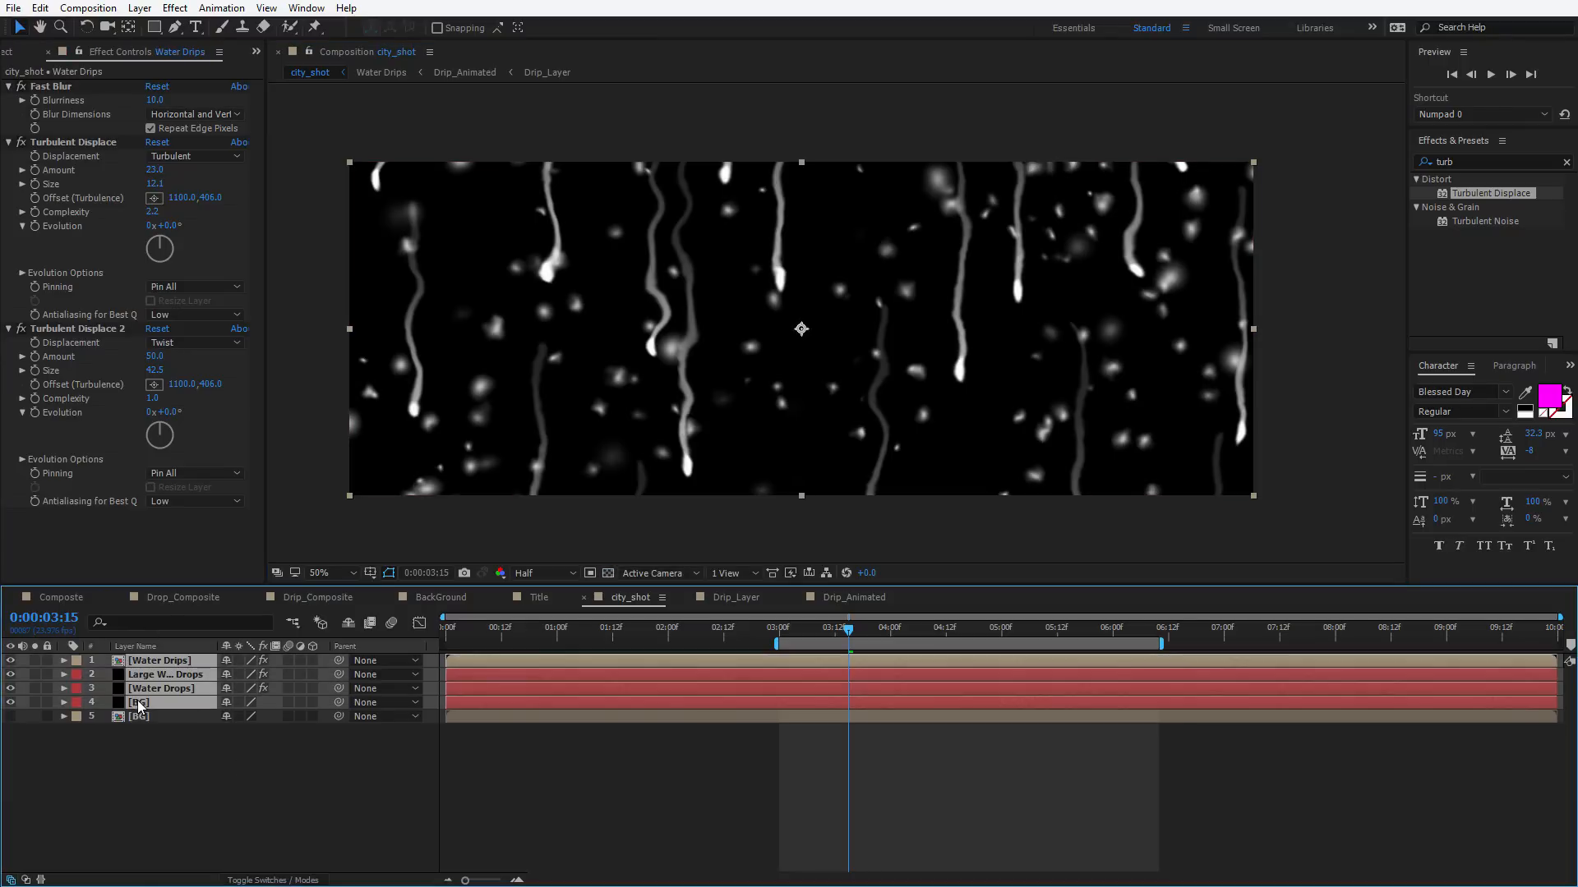
click(140, 7)
click(165, 618)
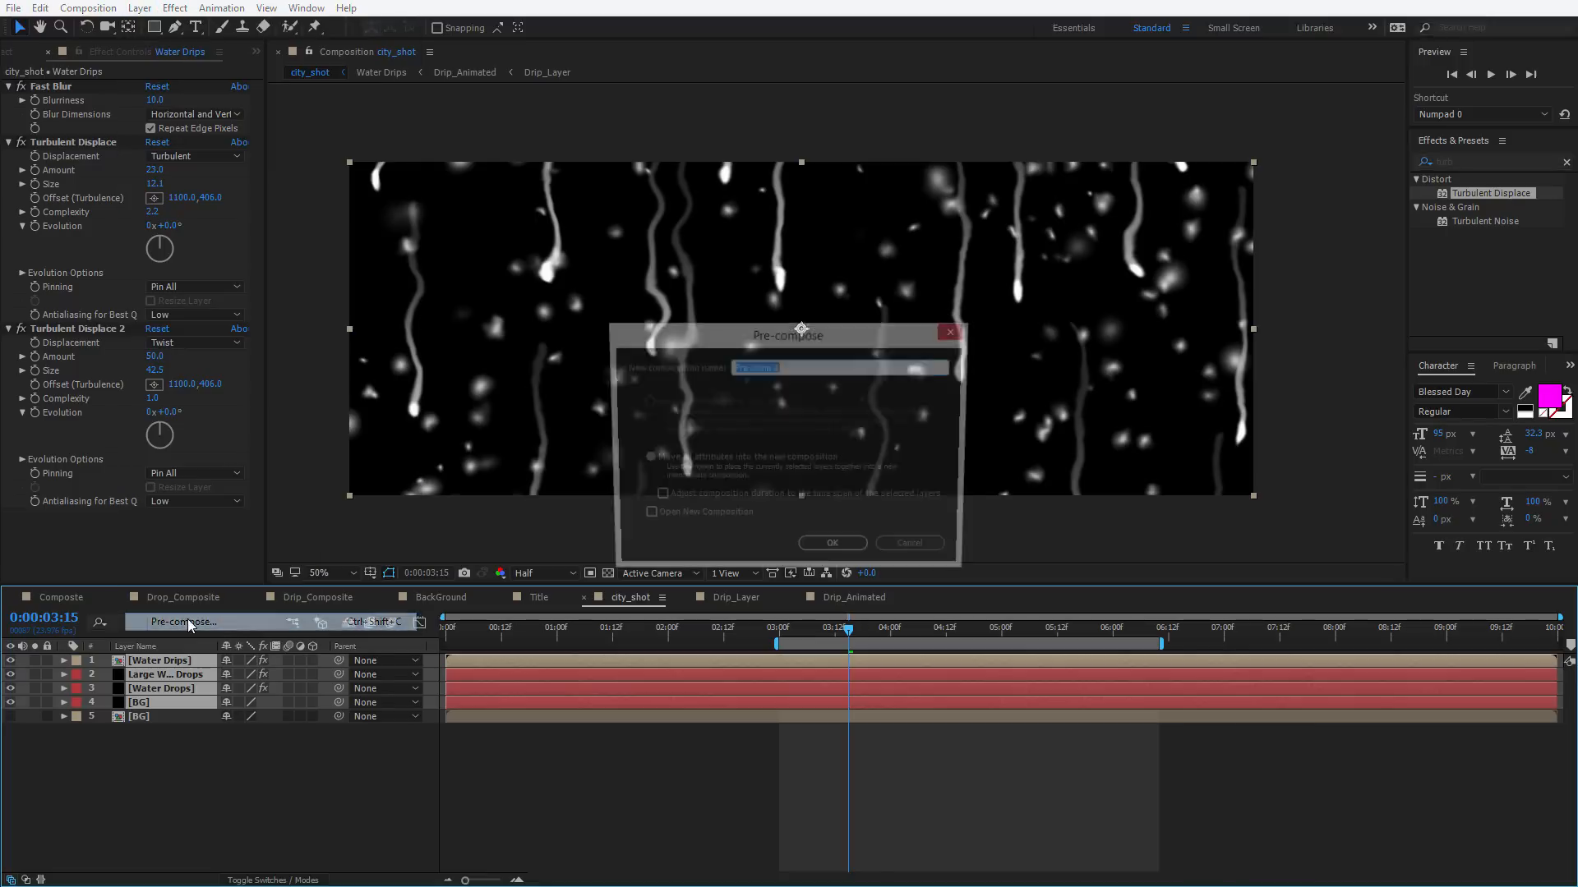
click(665, 459)
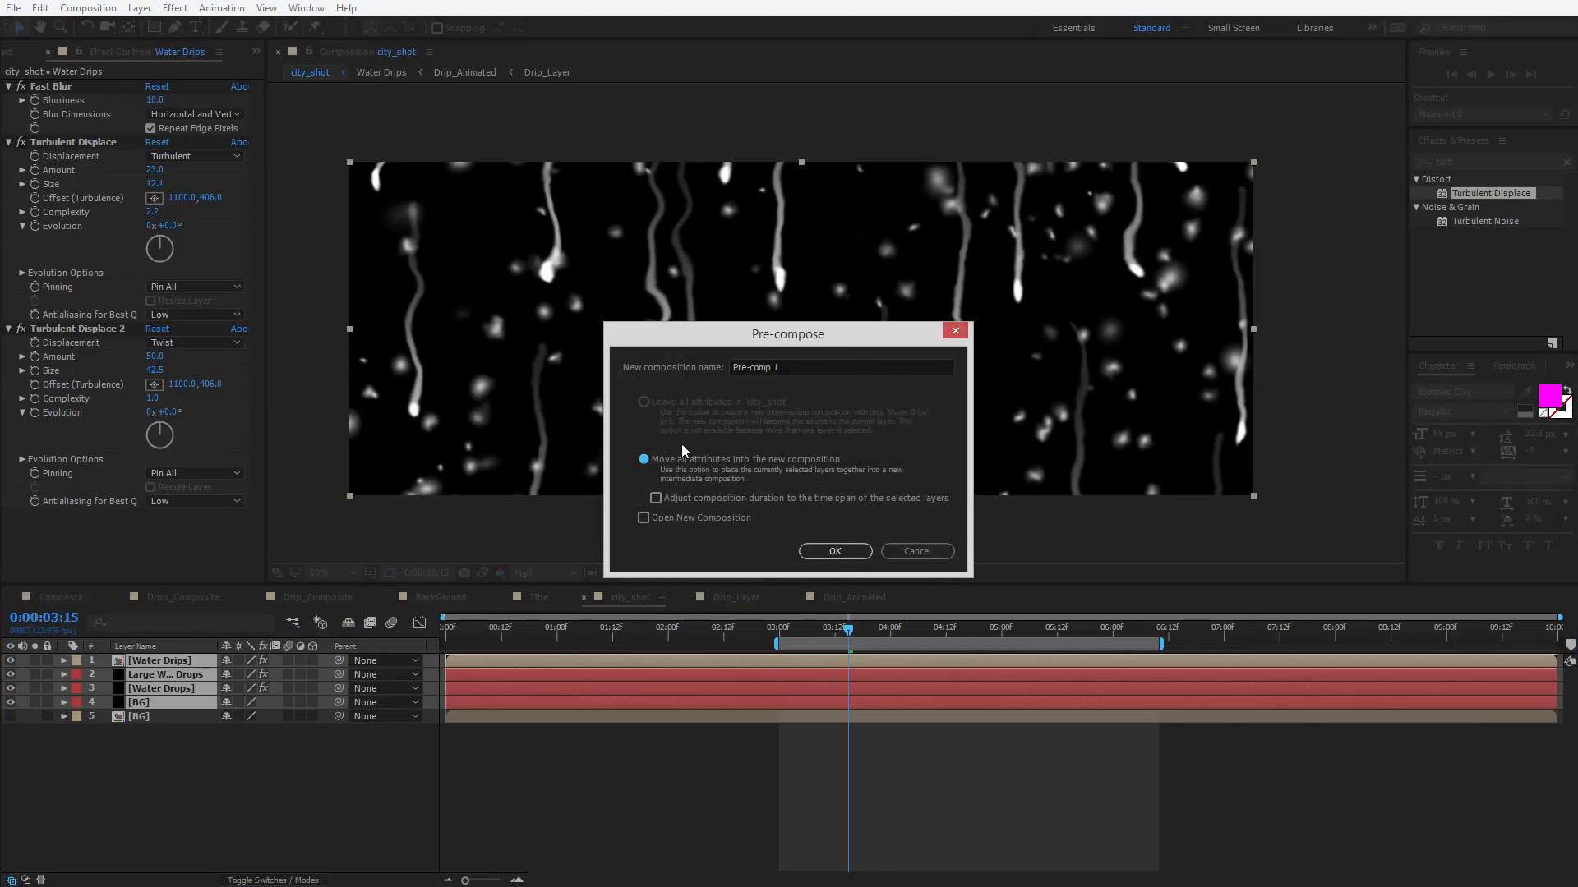
key(shift+Tab)
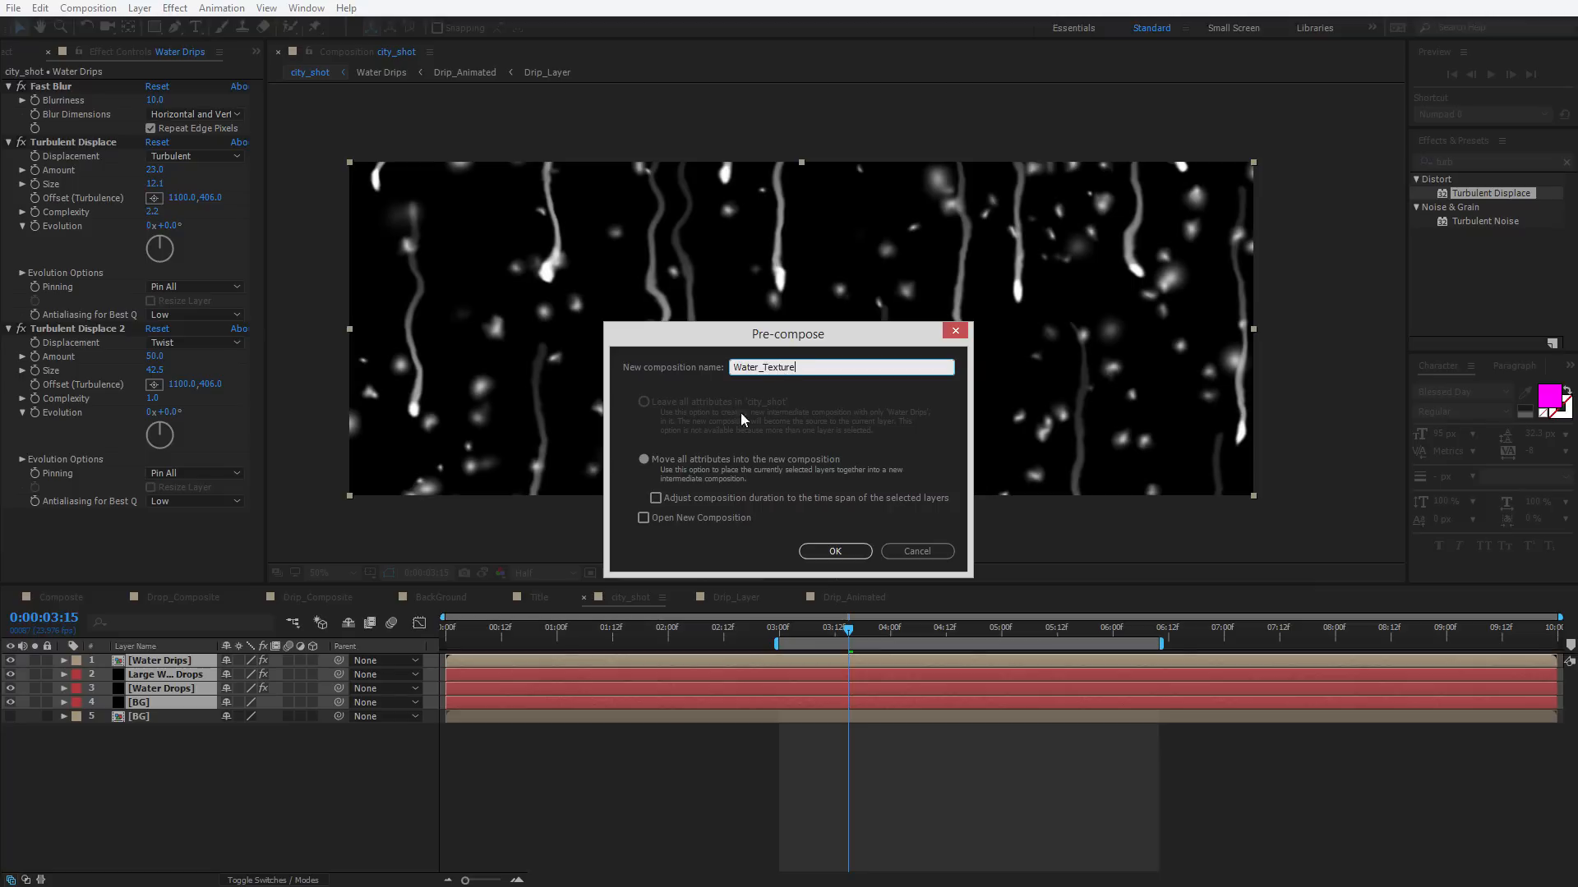
Pre-compose the selected layers as Water_Texture, hide the new layer and make the BG layer visible
click(835, 550)
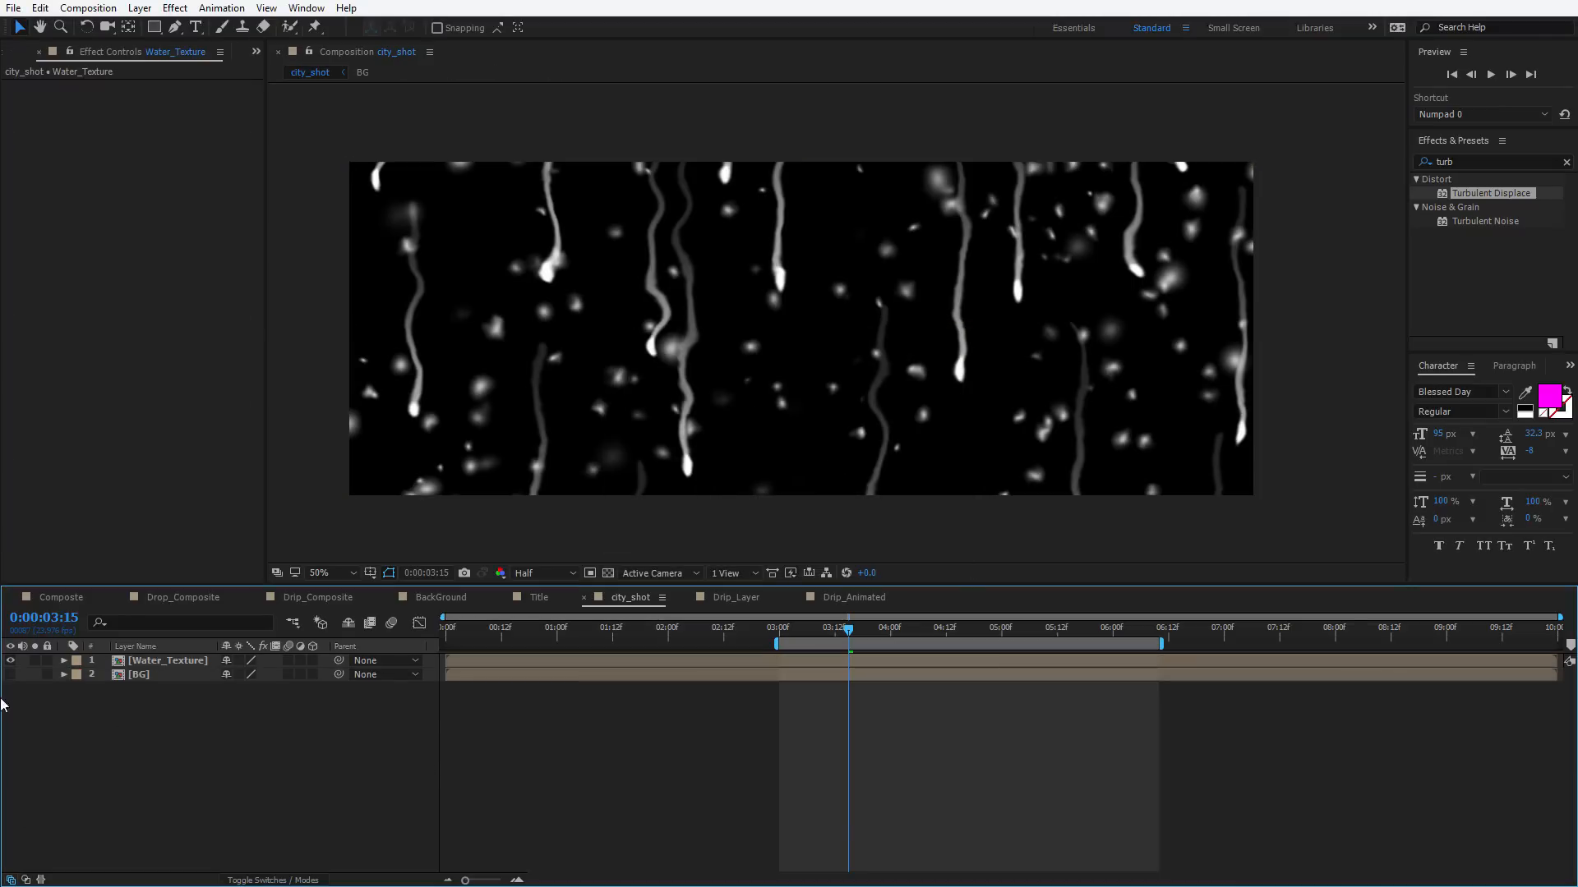
click(10, 662)
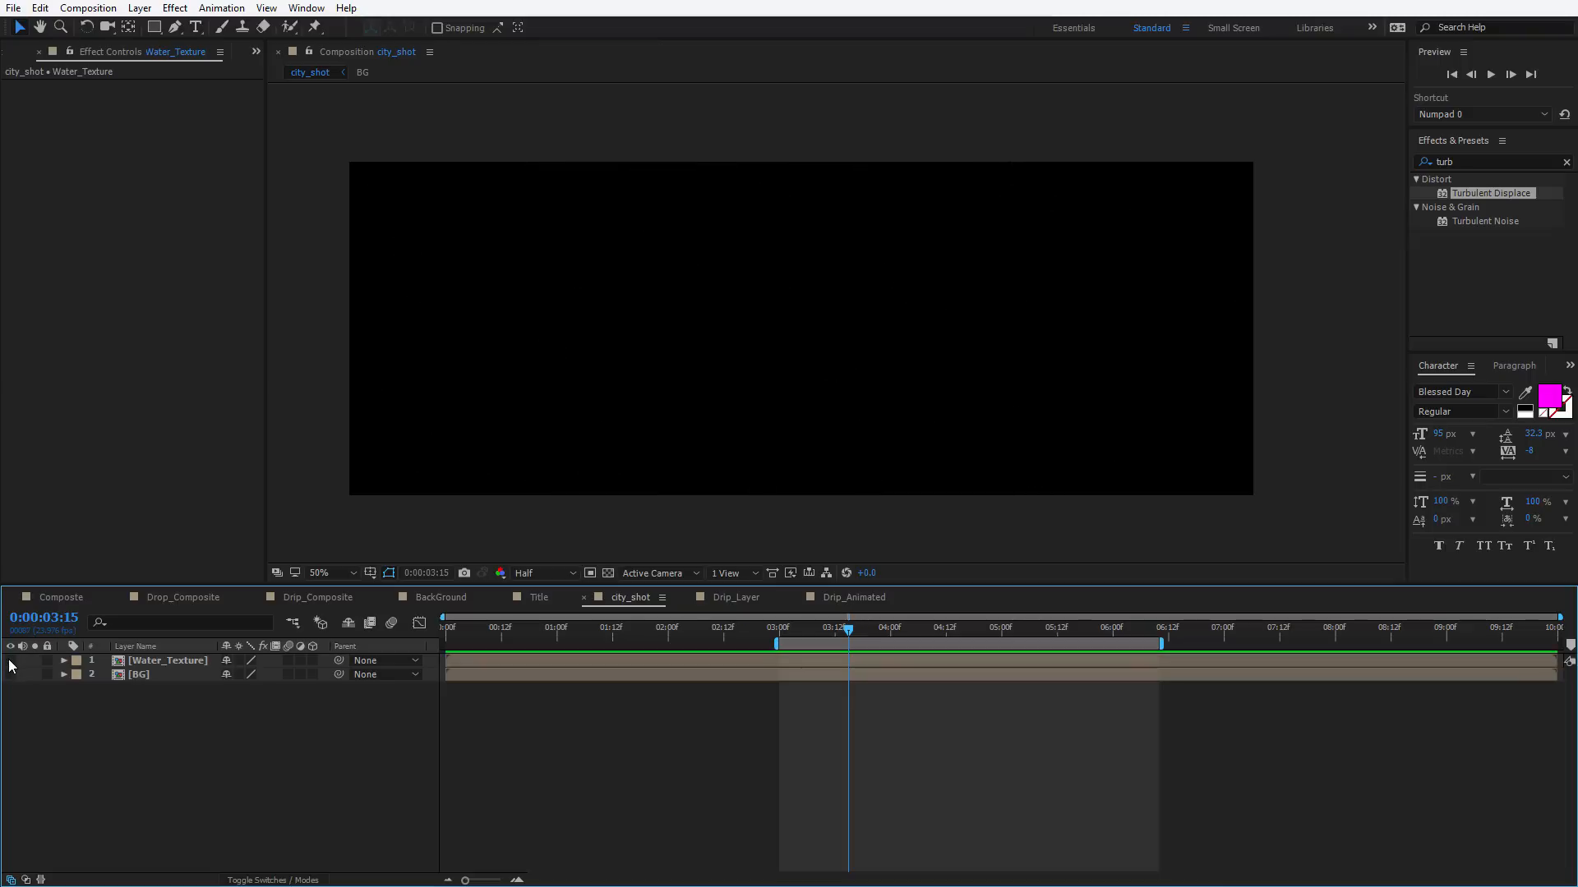
click(138, 675)
click(10, 675)
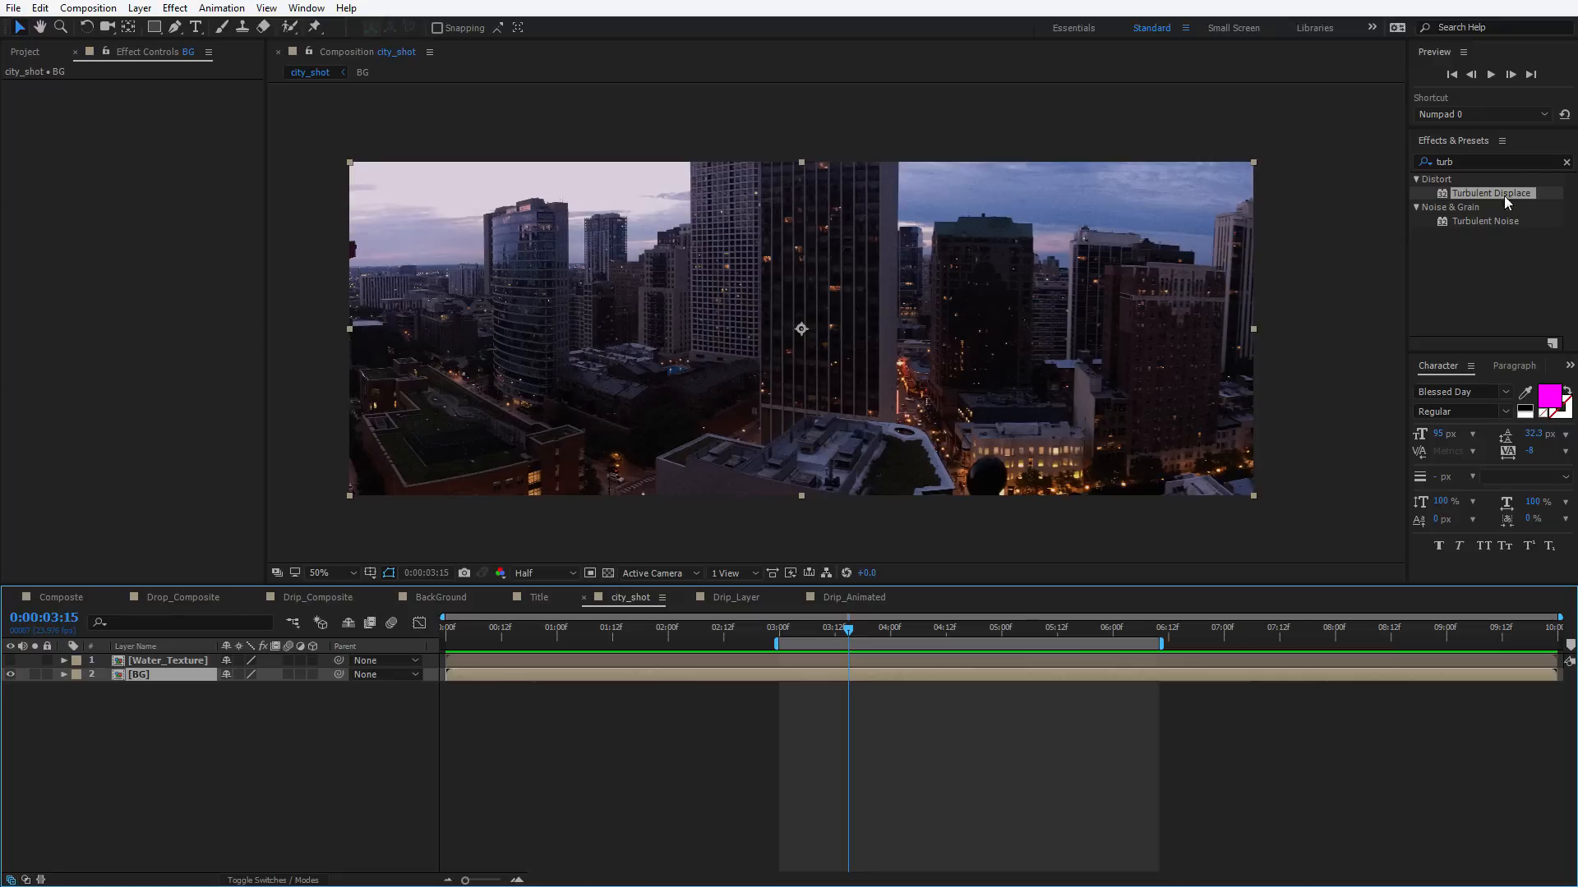
Find the CC Glass effect and apply it to the BG layer
key(ctrl+5)
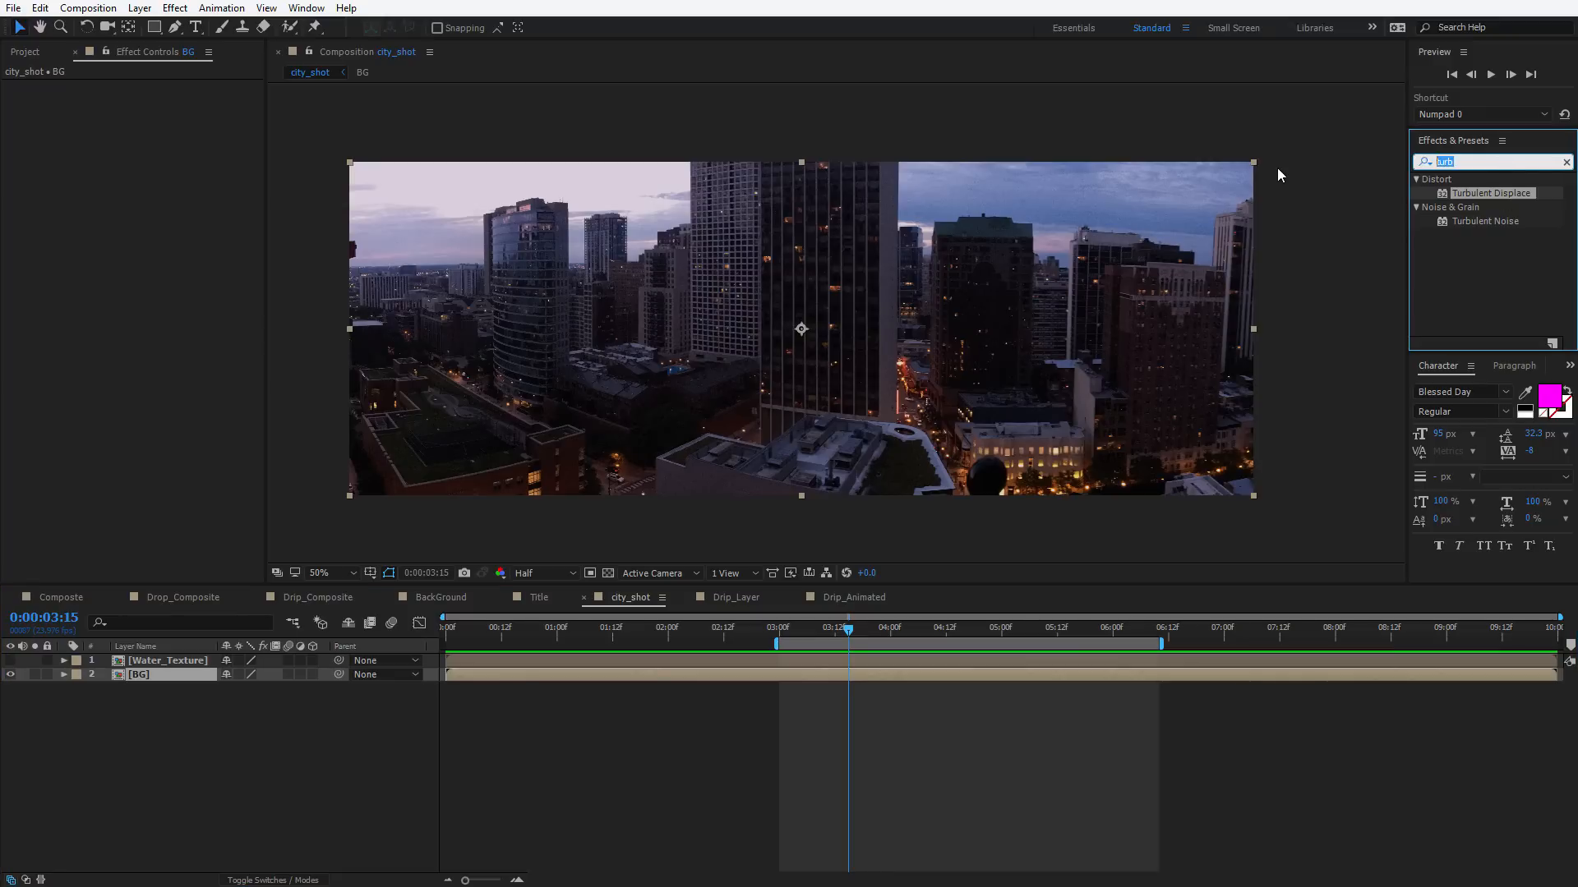
text(cc glass)
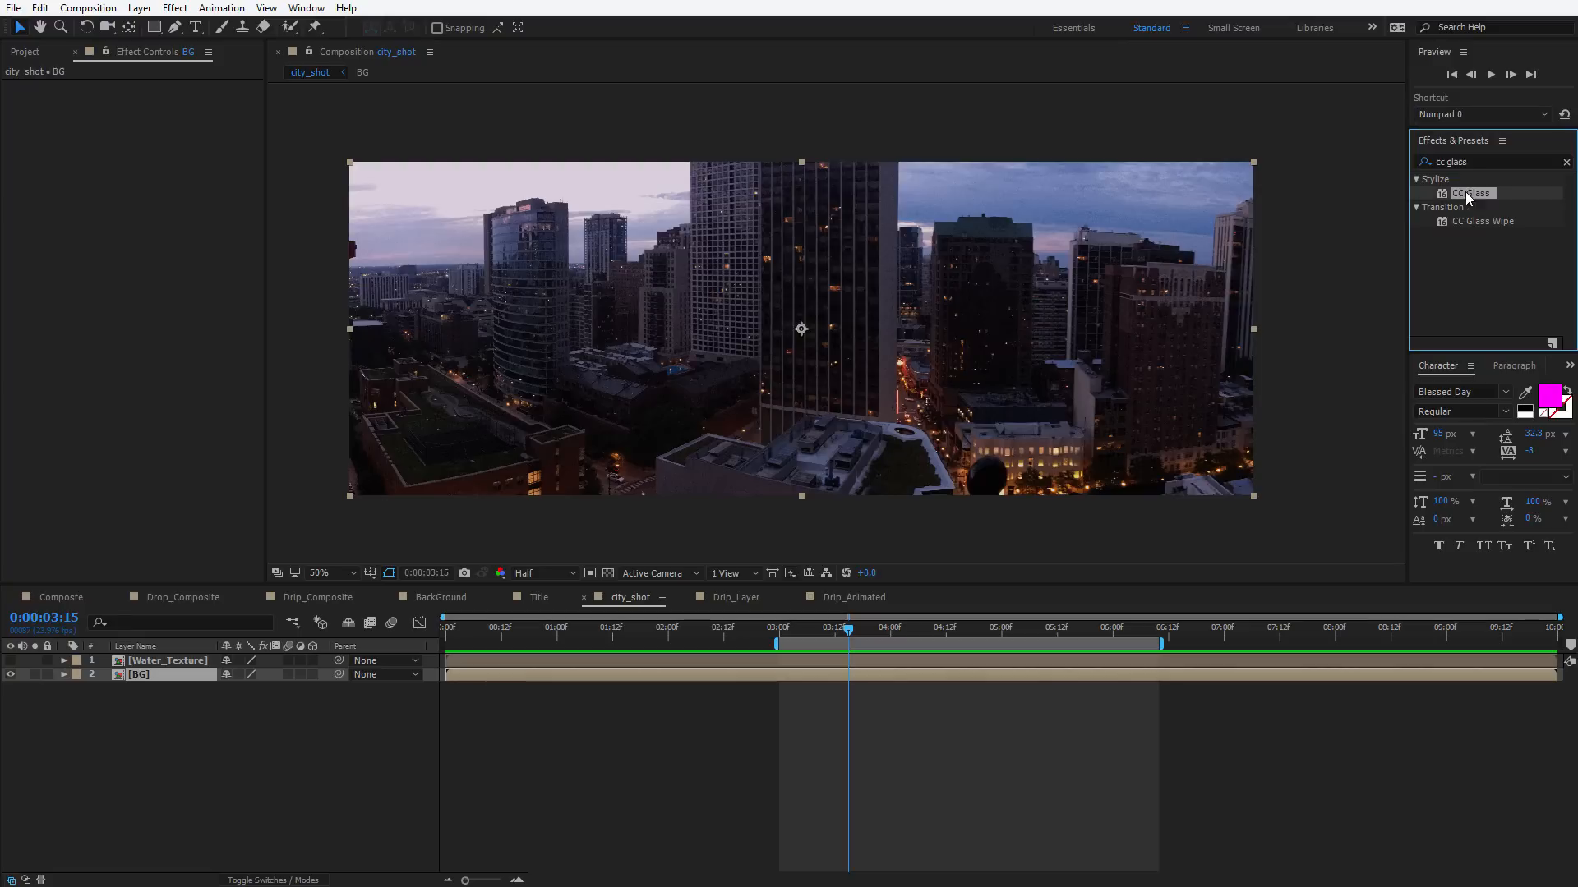
drag(1466, 190, 139, 685)
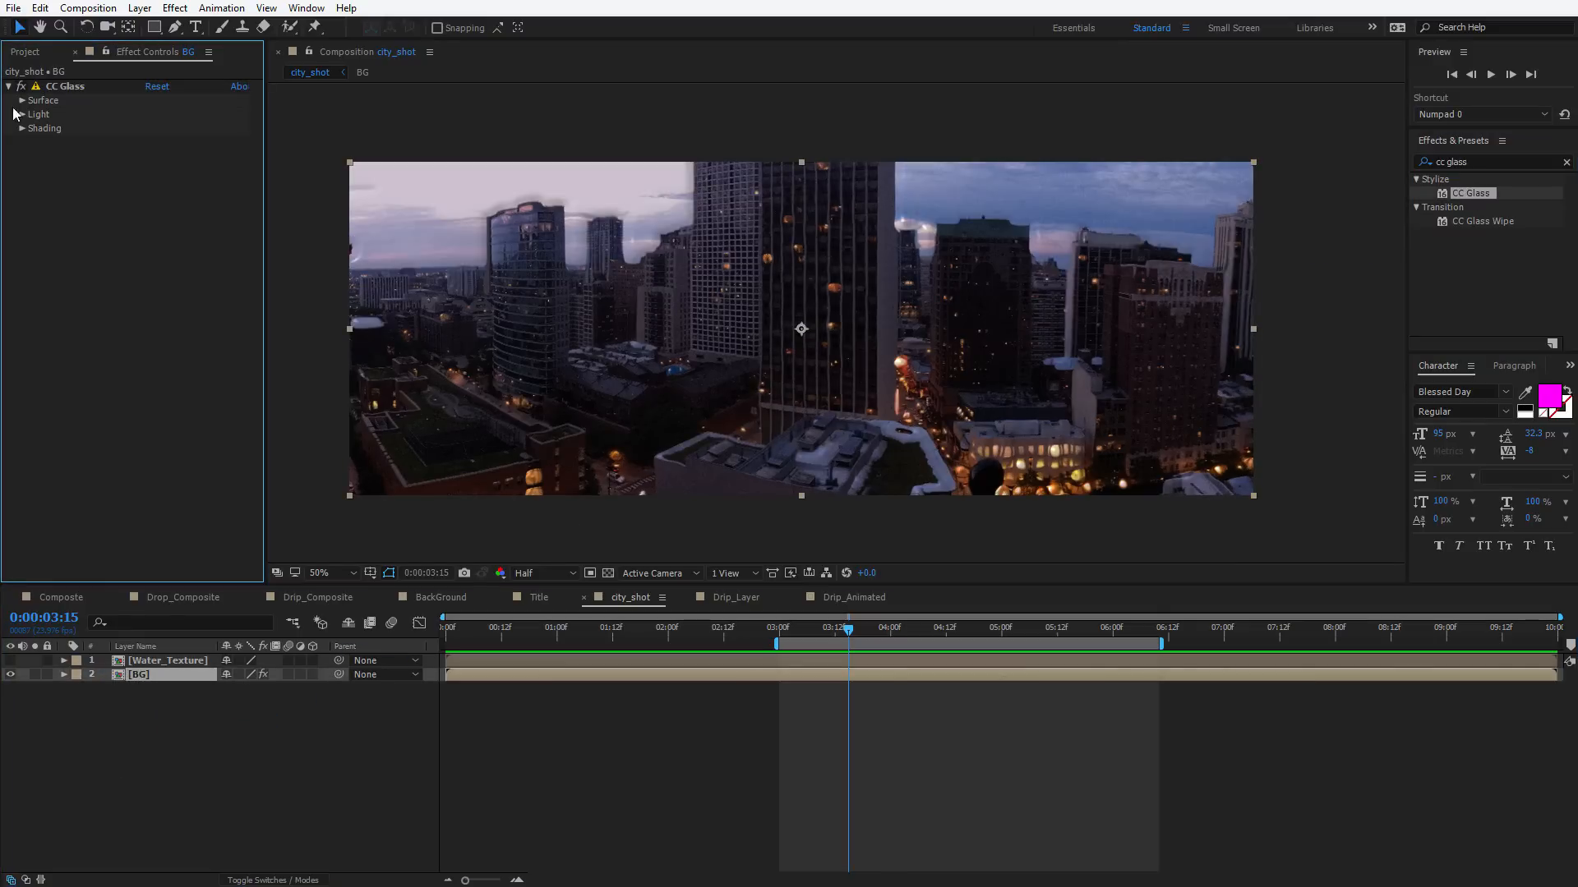
Set the CC Glass surface Bump Map to the Water_Texture layer and preview the distortion along the timeline
click(22, 101)
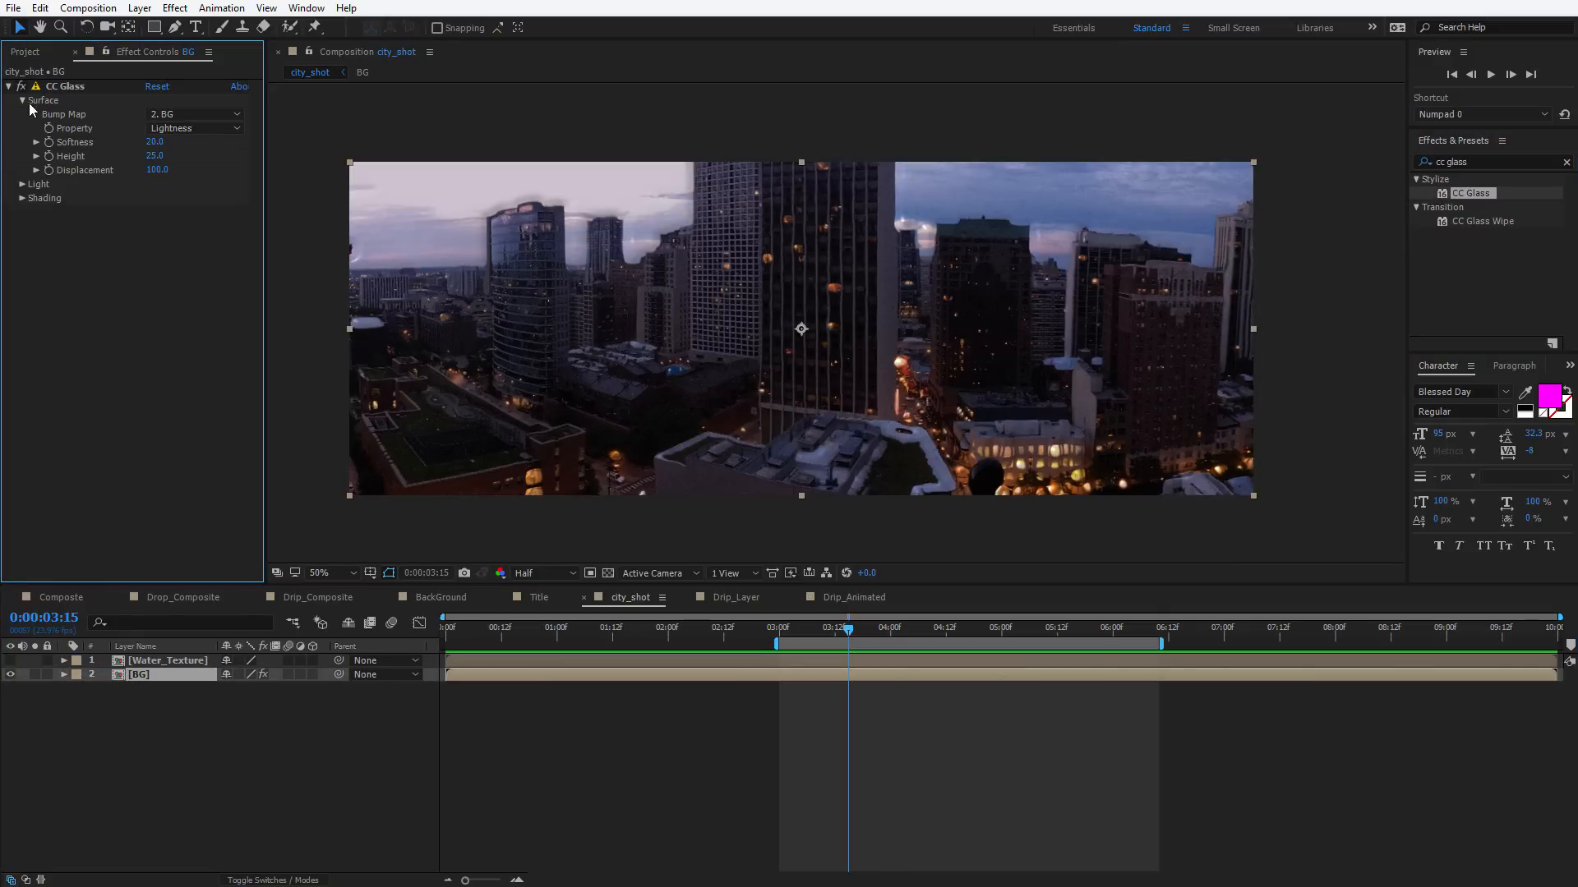
click(201, 117)
click(205, 156)
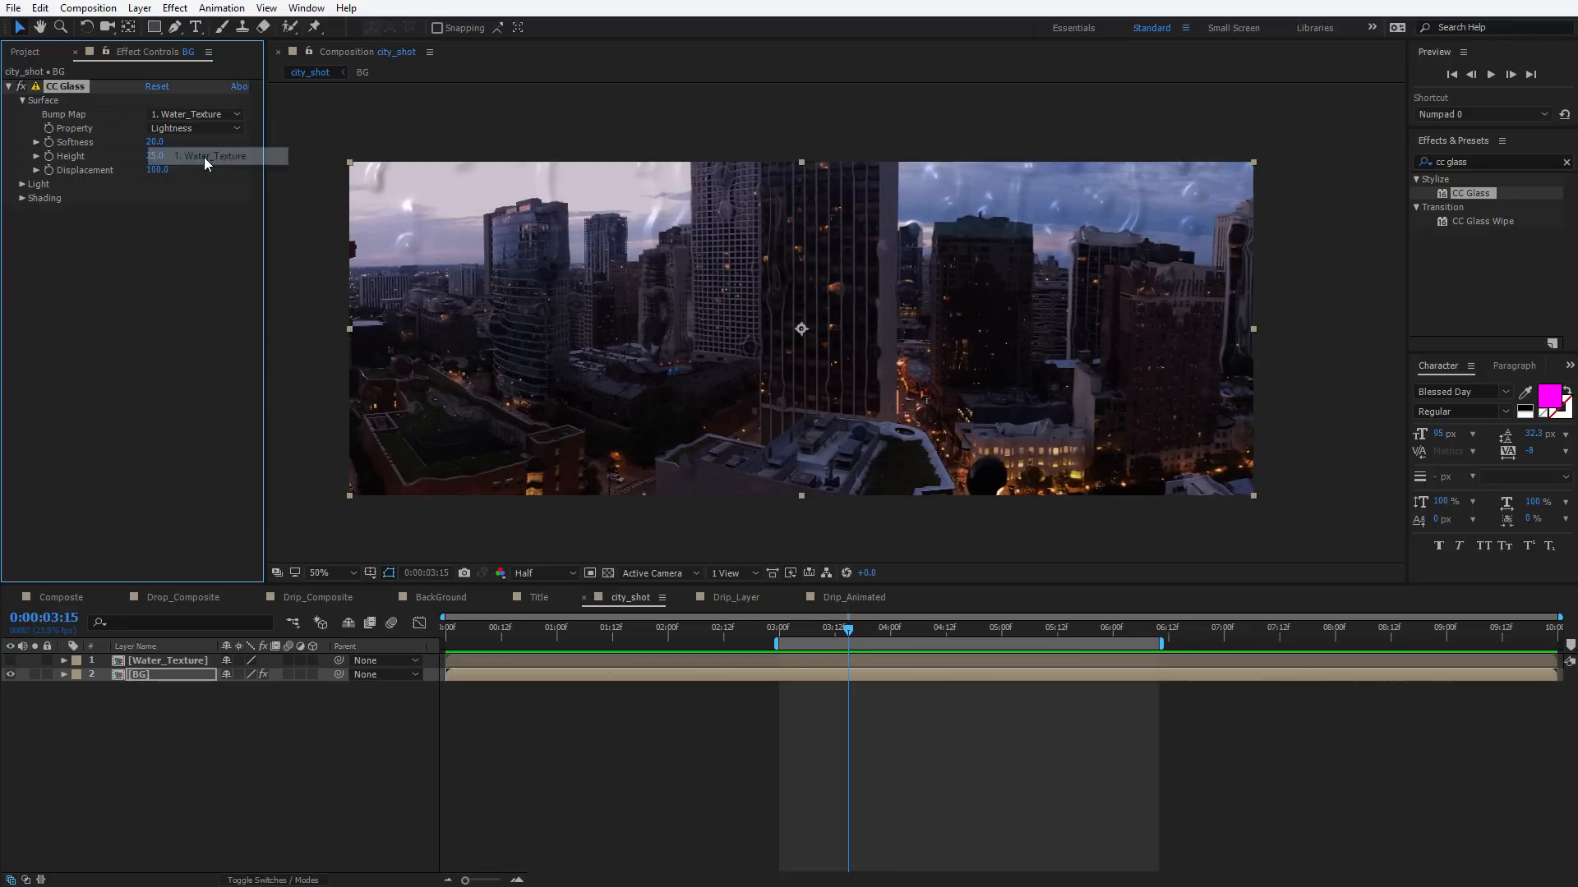
key(space)
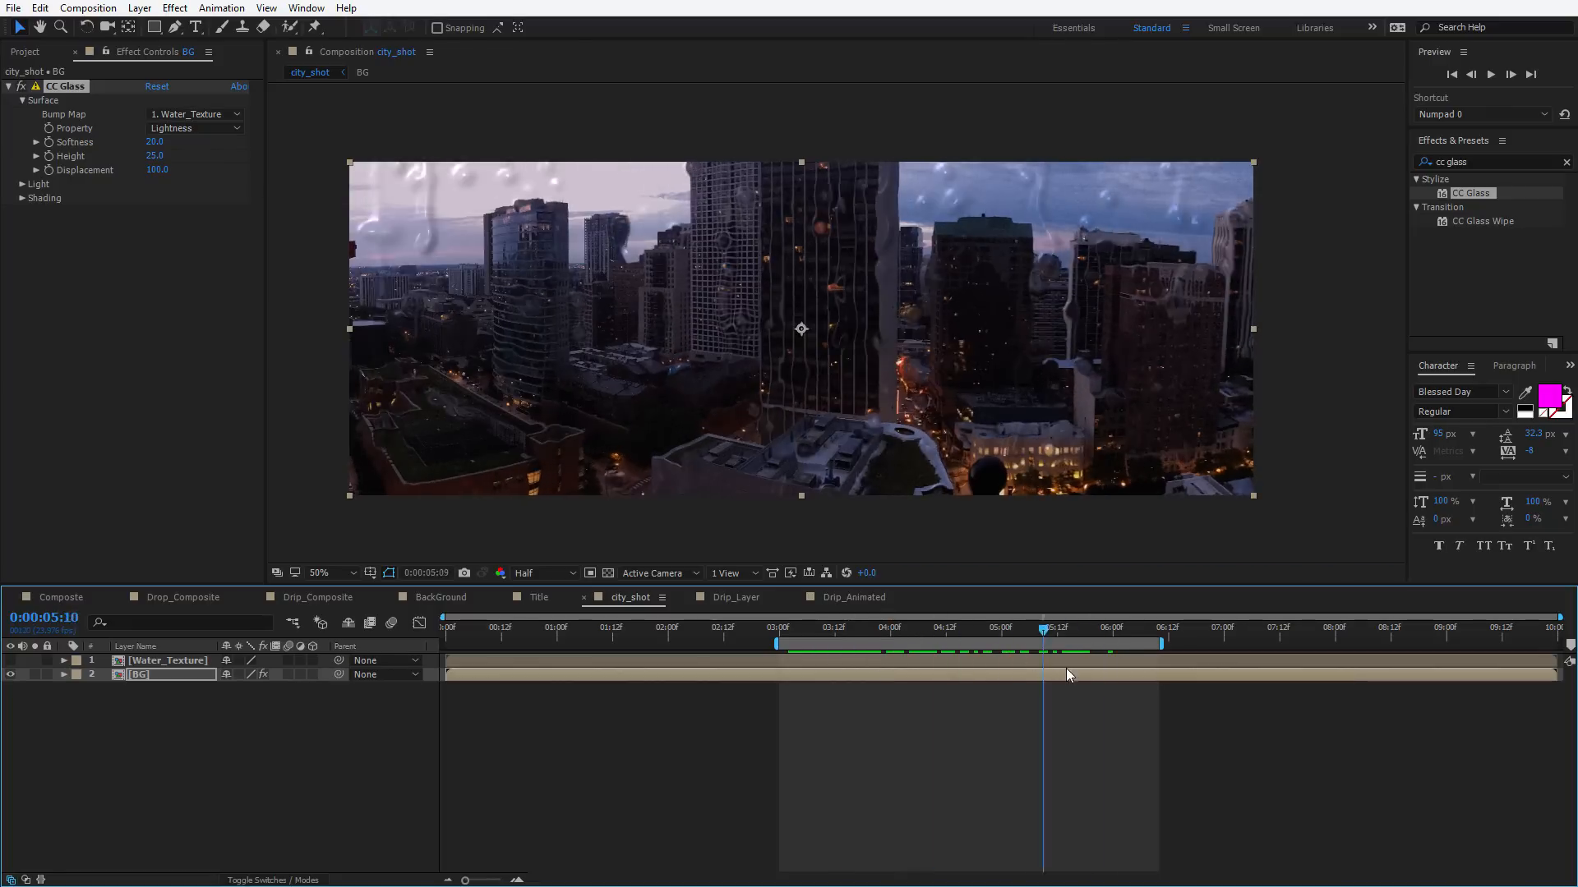
drag(1067, 675, 976, 674)
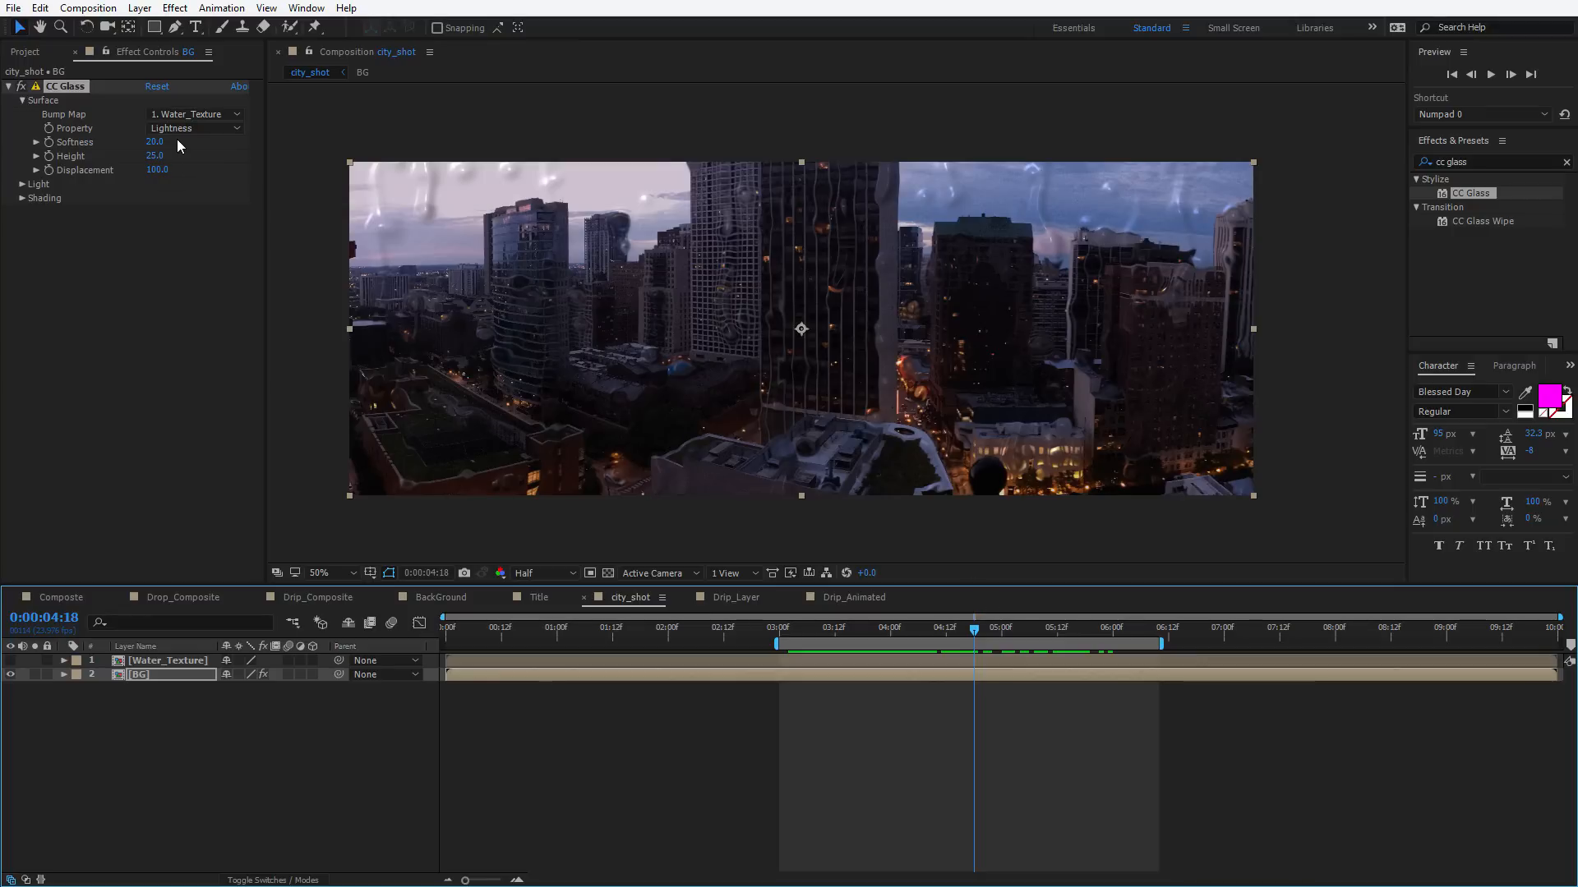
Set the CC Glass Softness to 0 and check the sharper drops at other frames
click(152, 142)
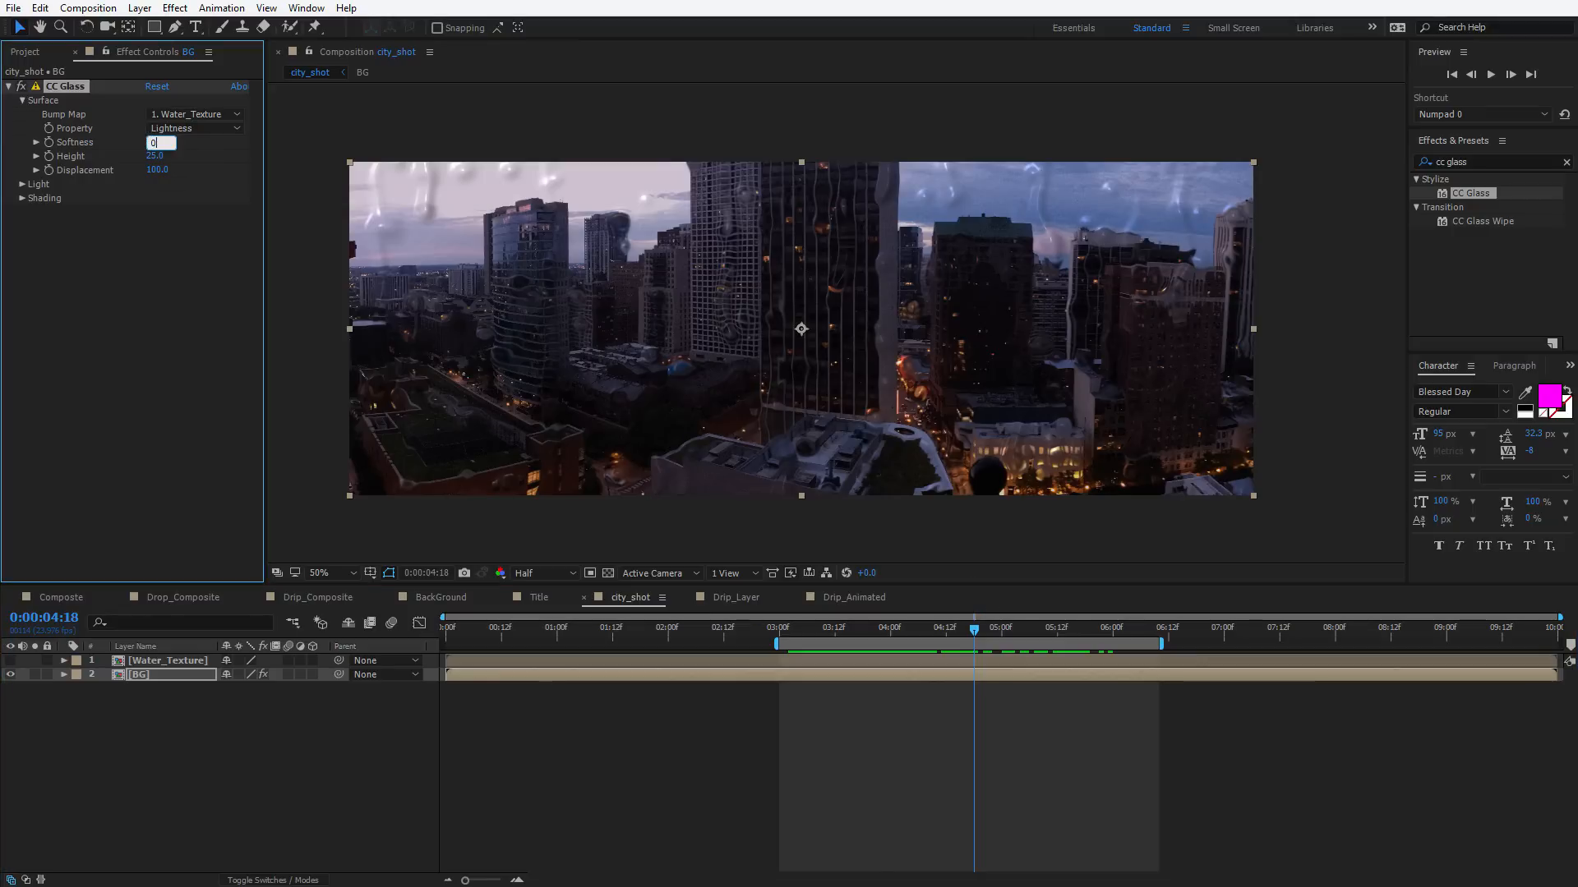
text(0)
click(146, 253)
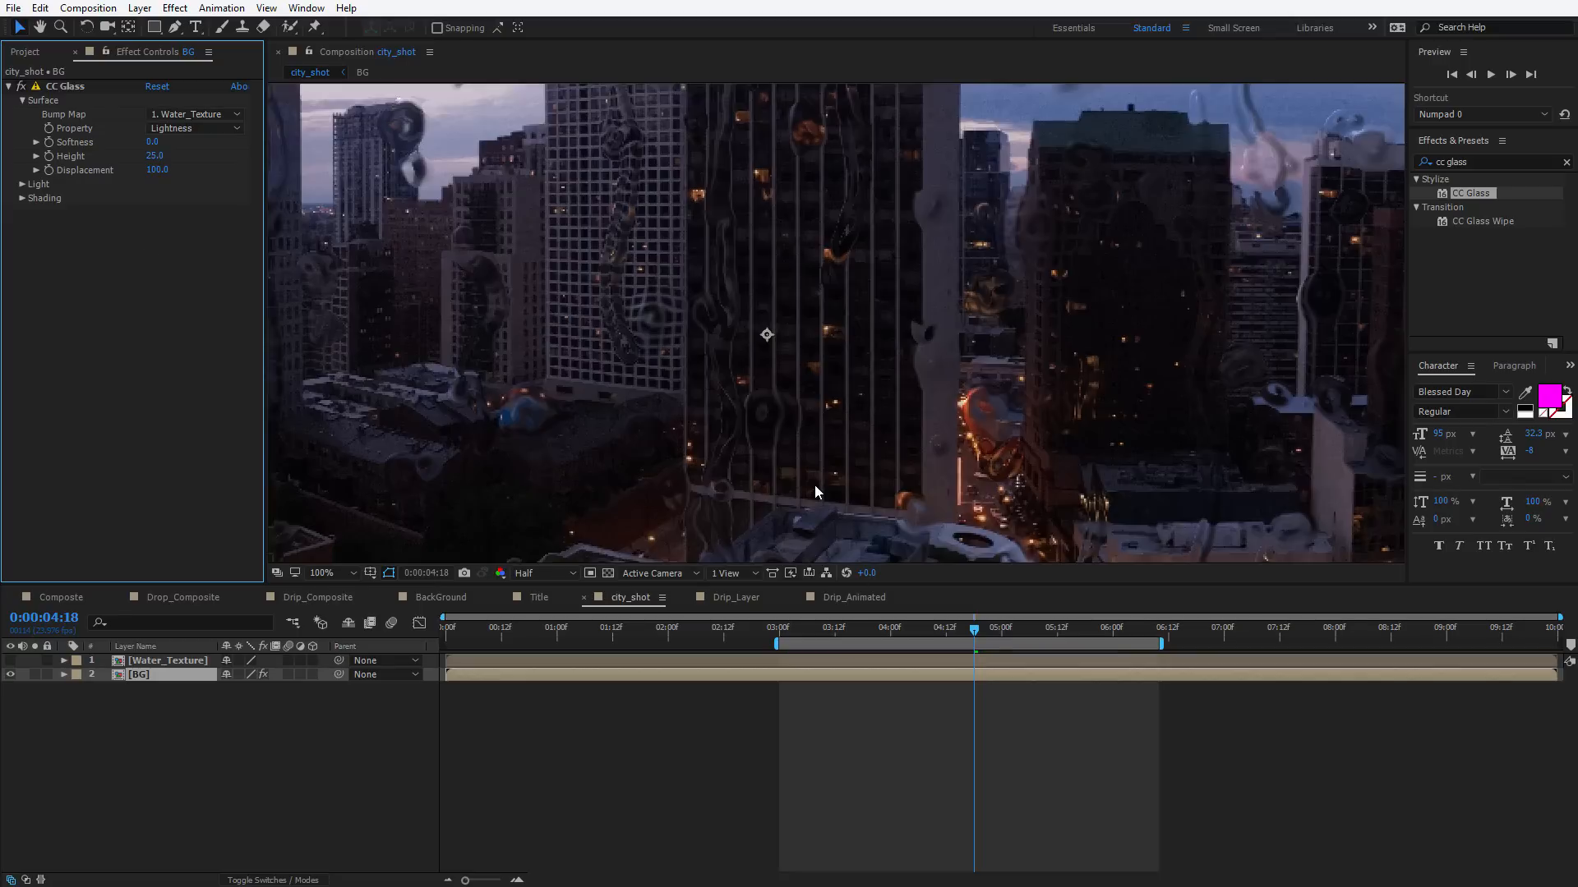
drag(816, 636, 931, 643)
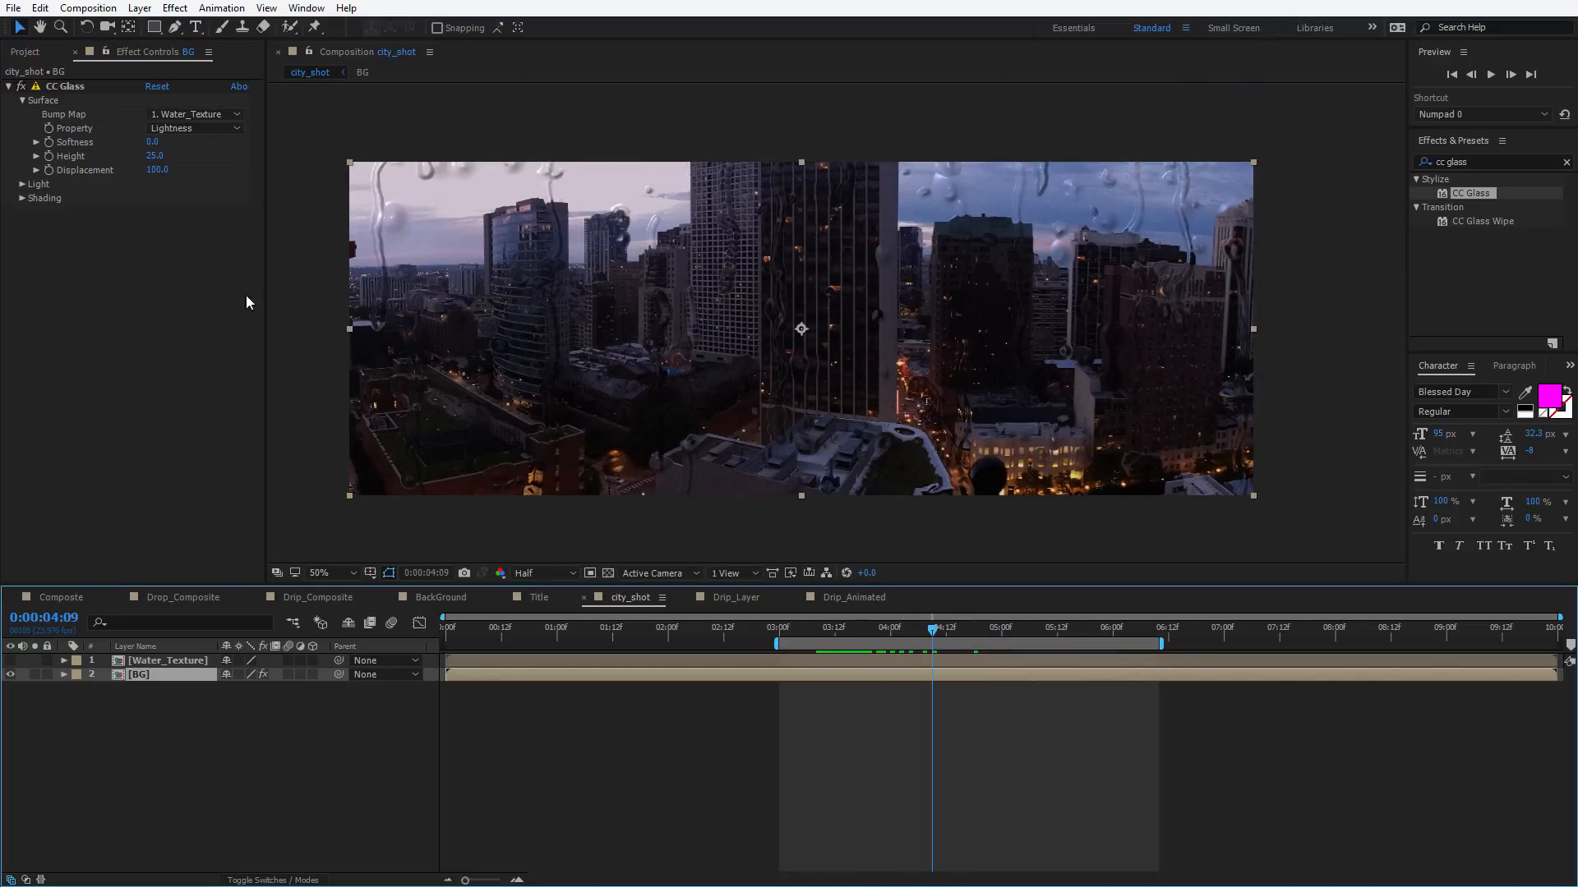
Strengthen the CC Glass refraction on BG by setting Height to 90 and Displacement to 350
drag(156, 169, 710, 539)
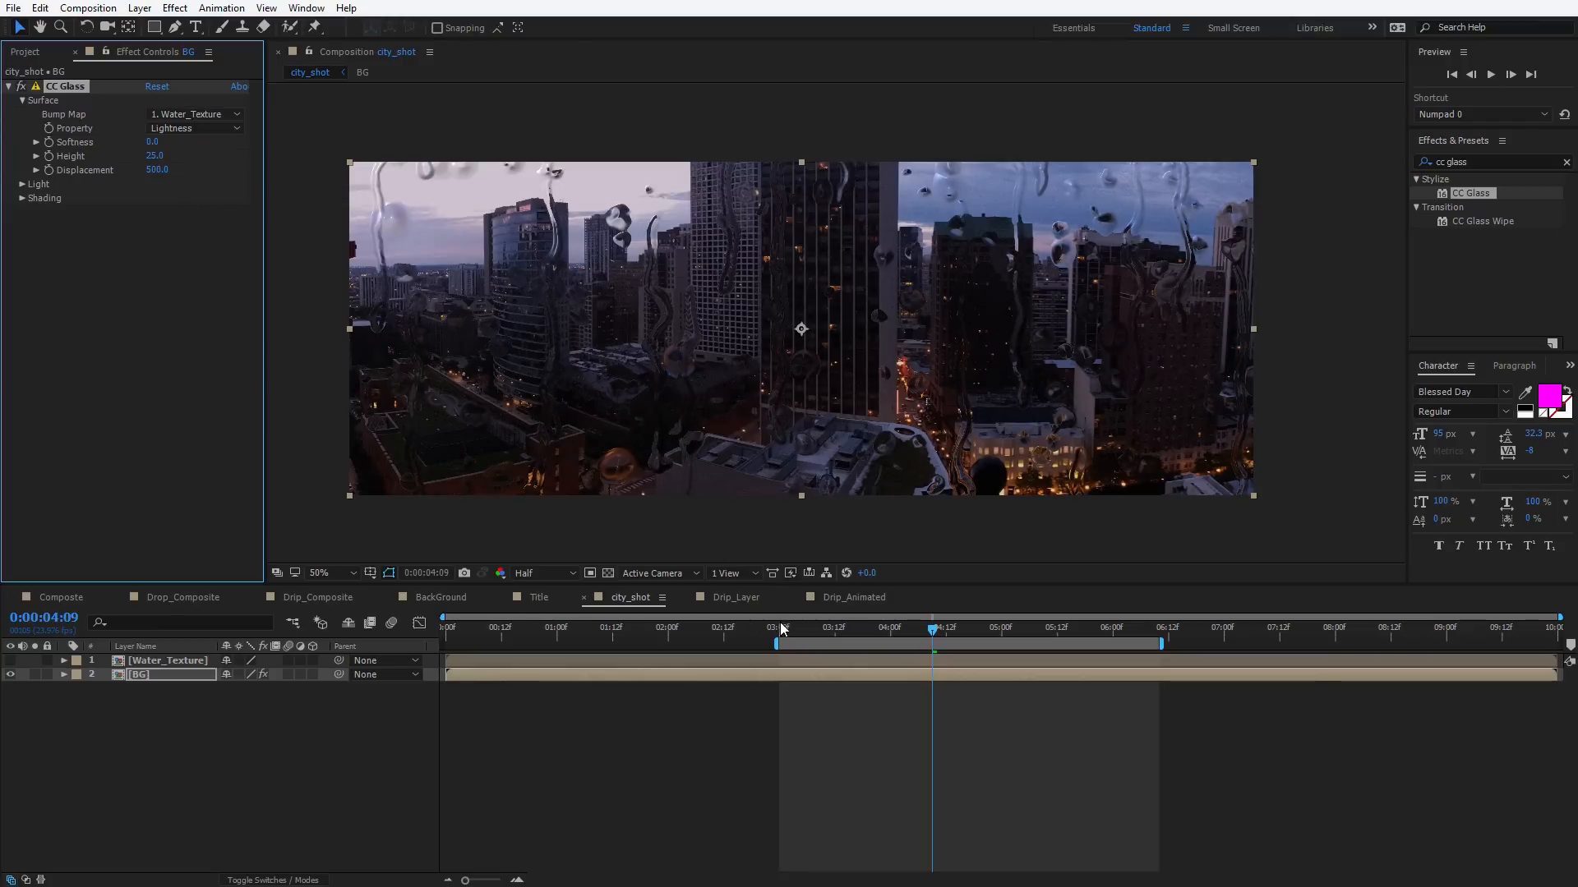
drag(781, 630, 1001, 657)
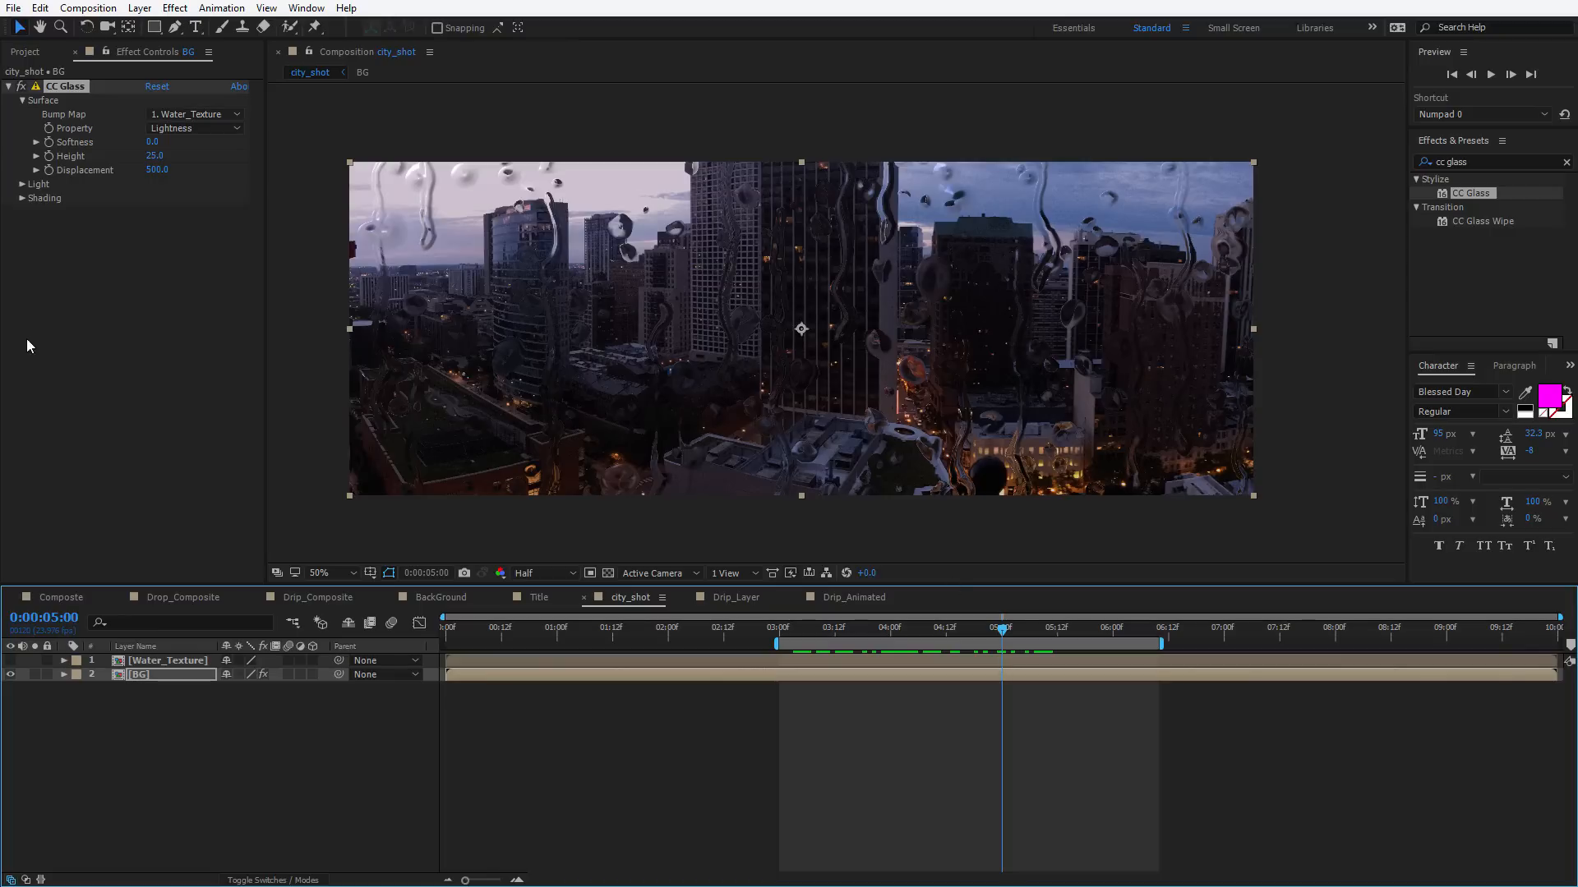
drag(154, 157, 311, 159)
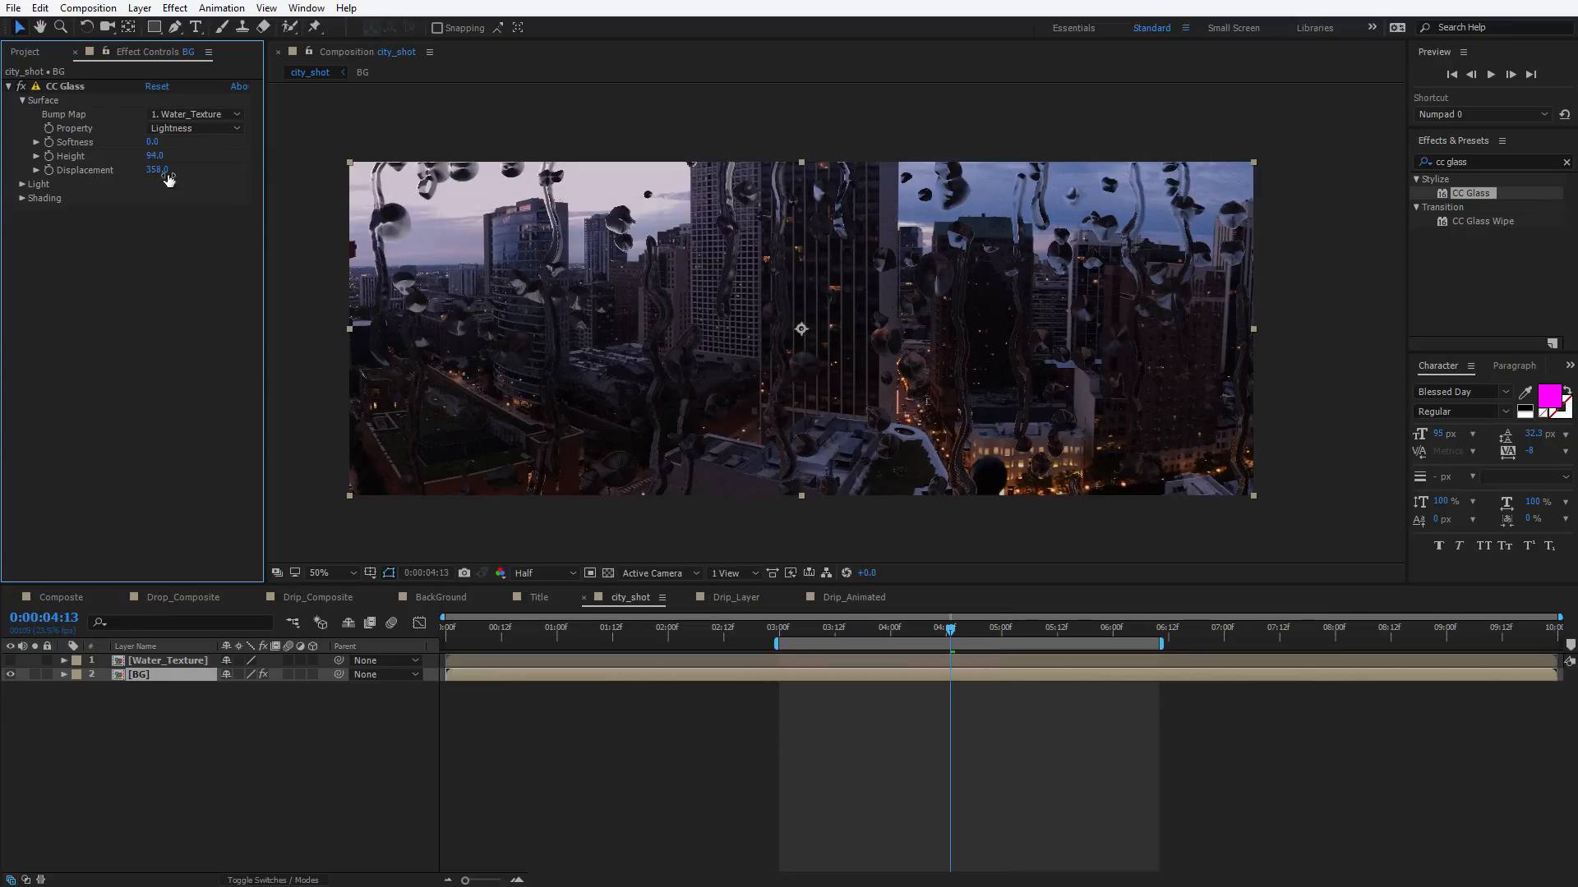
click(155, 156)
text(90)
key(Tab)
click(312, 320)
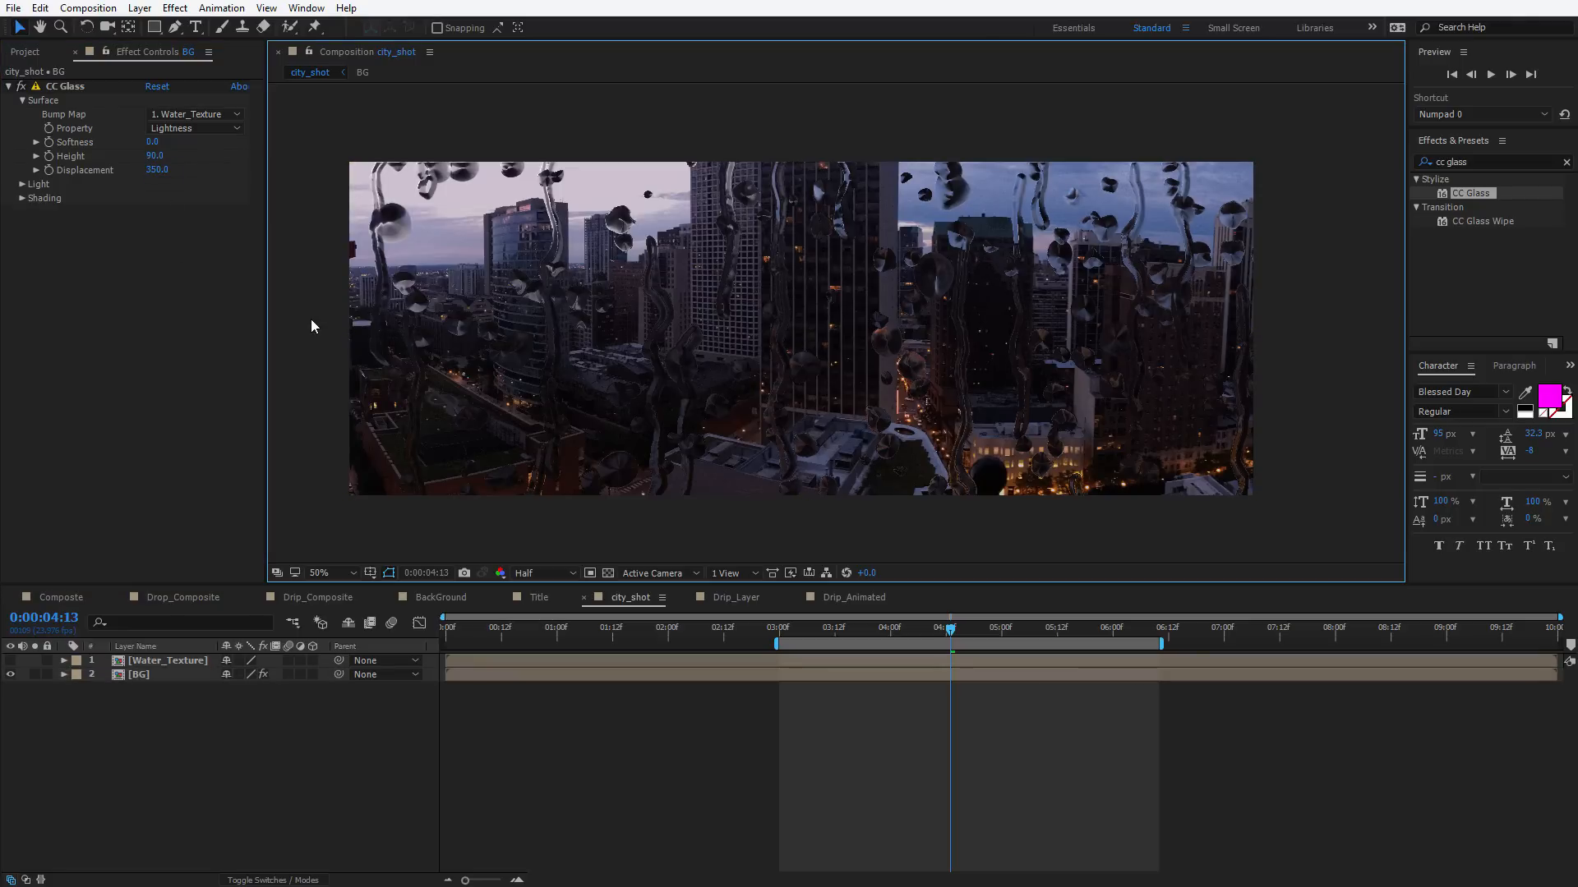
In the CC Glass Shading settings, set Ambient to 100 and Diffuse to 0
click(21, 199)
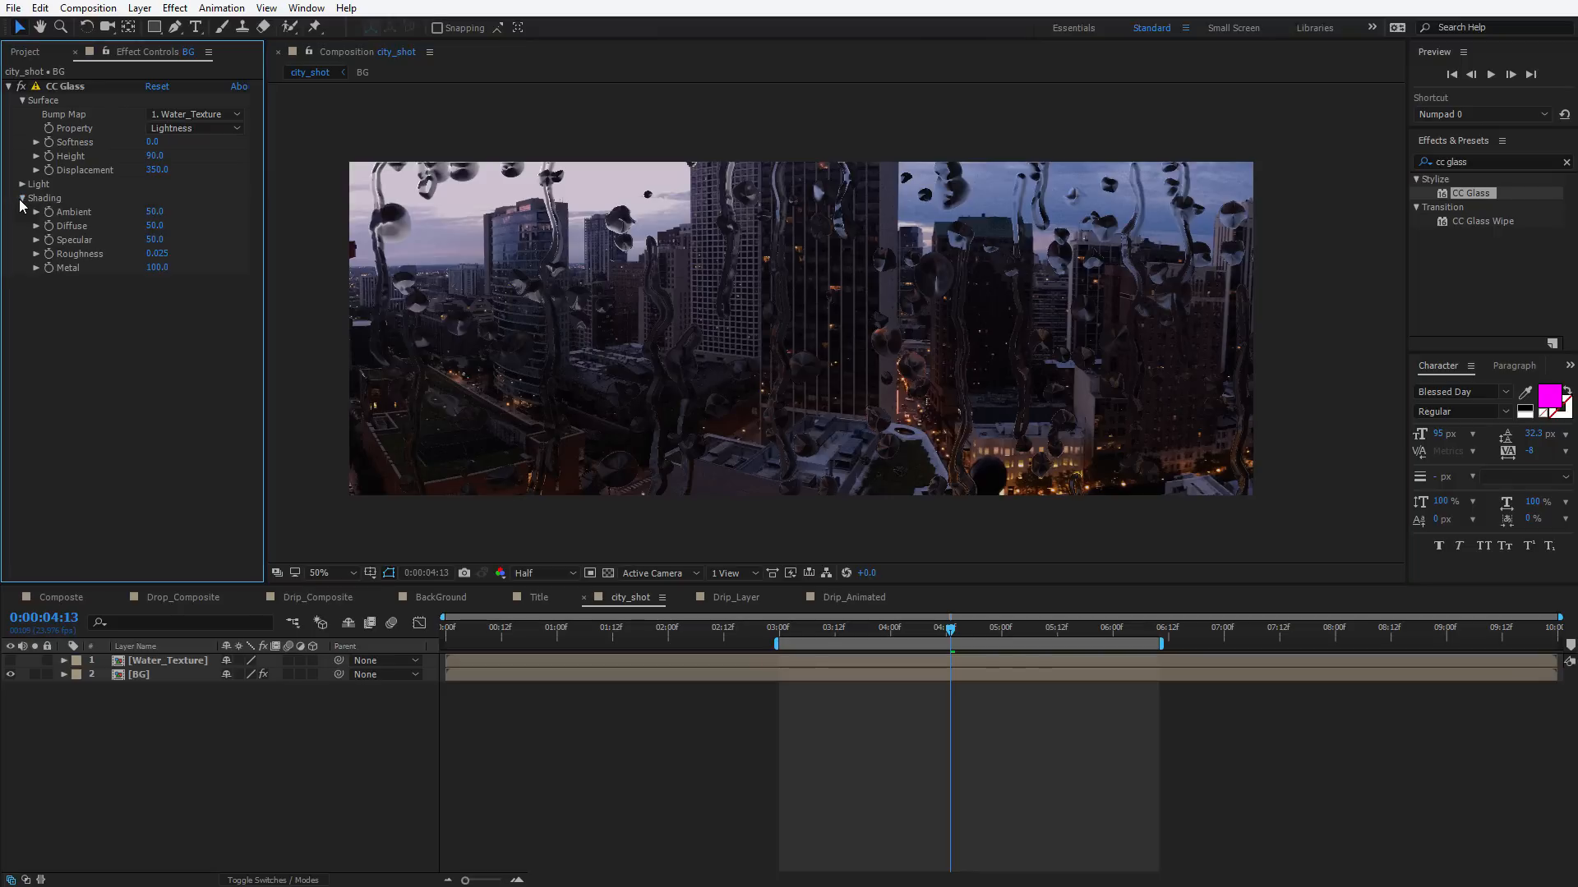
click(154, 211)
text(100)
click(145, 307)
click(154, 225)
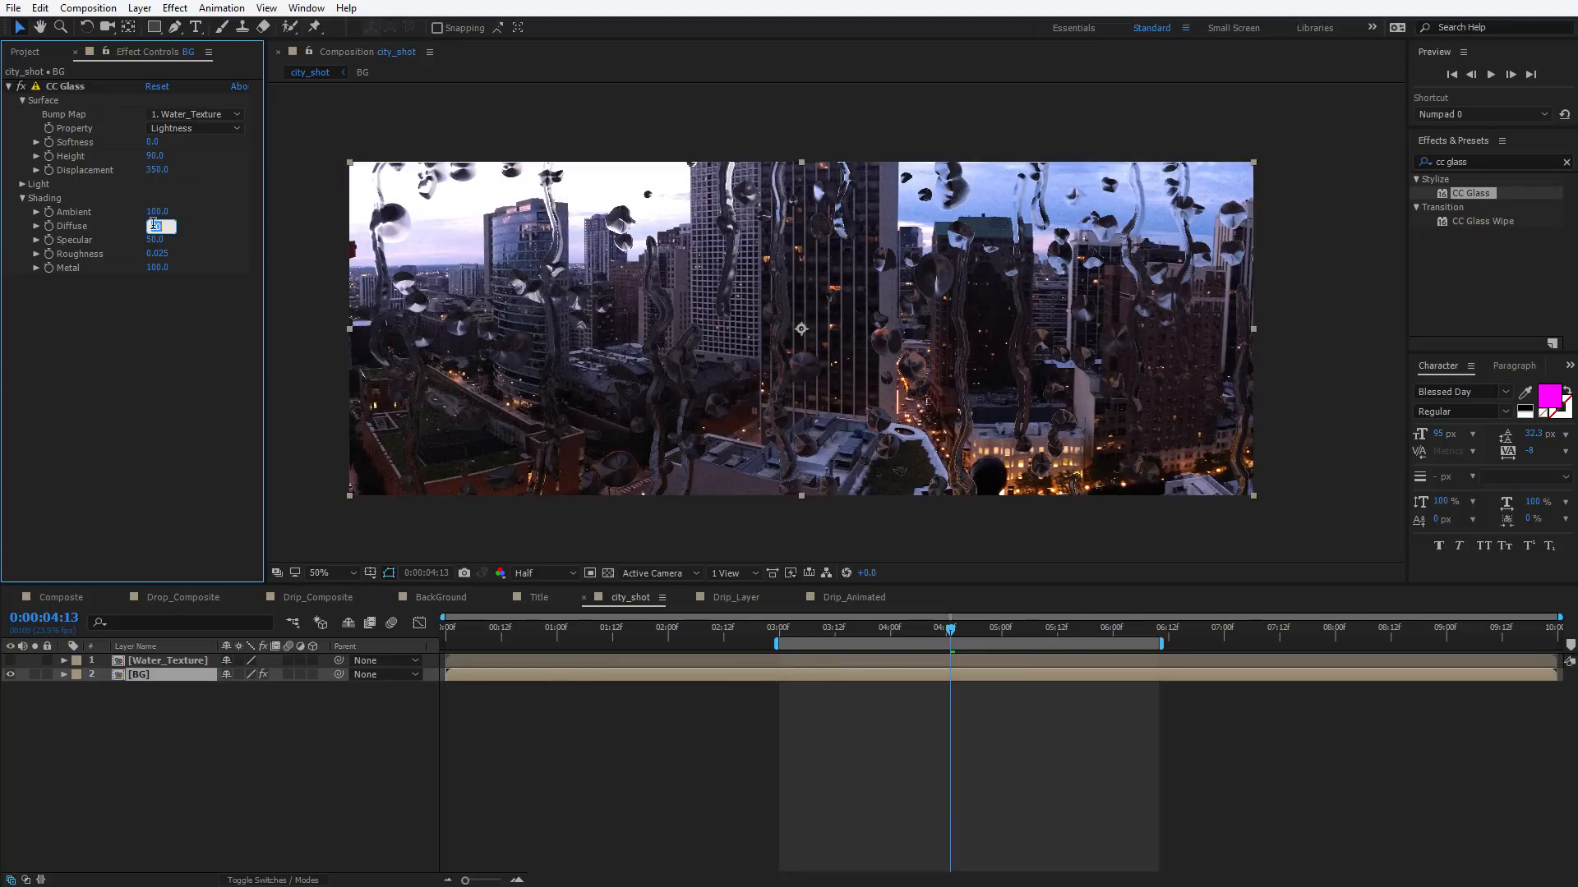
text(0)
key(Tab)
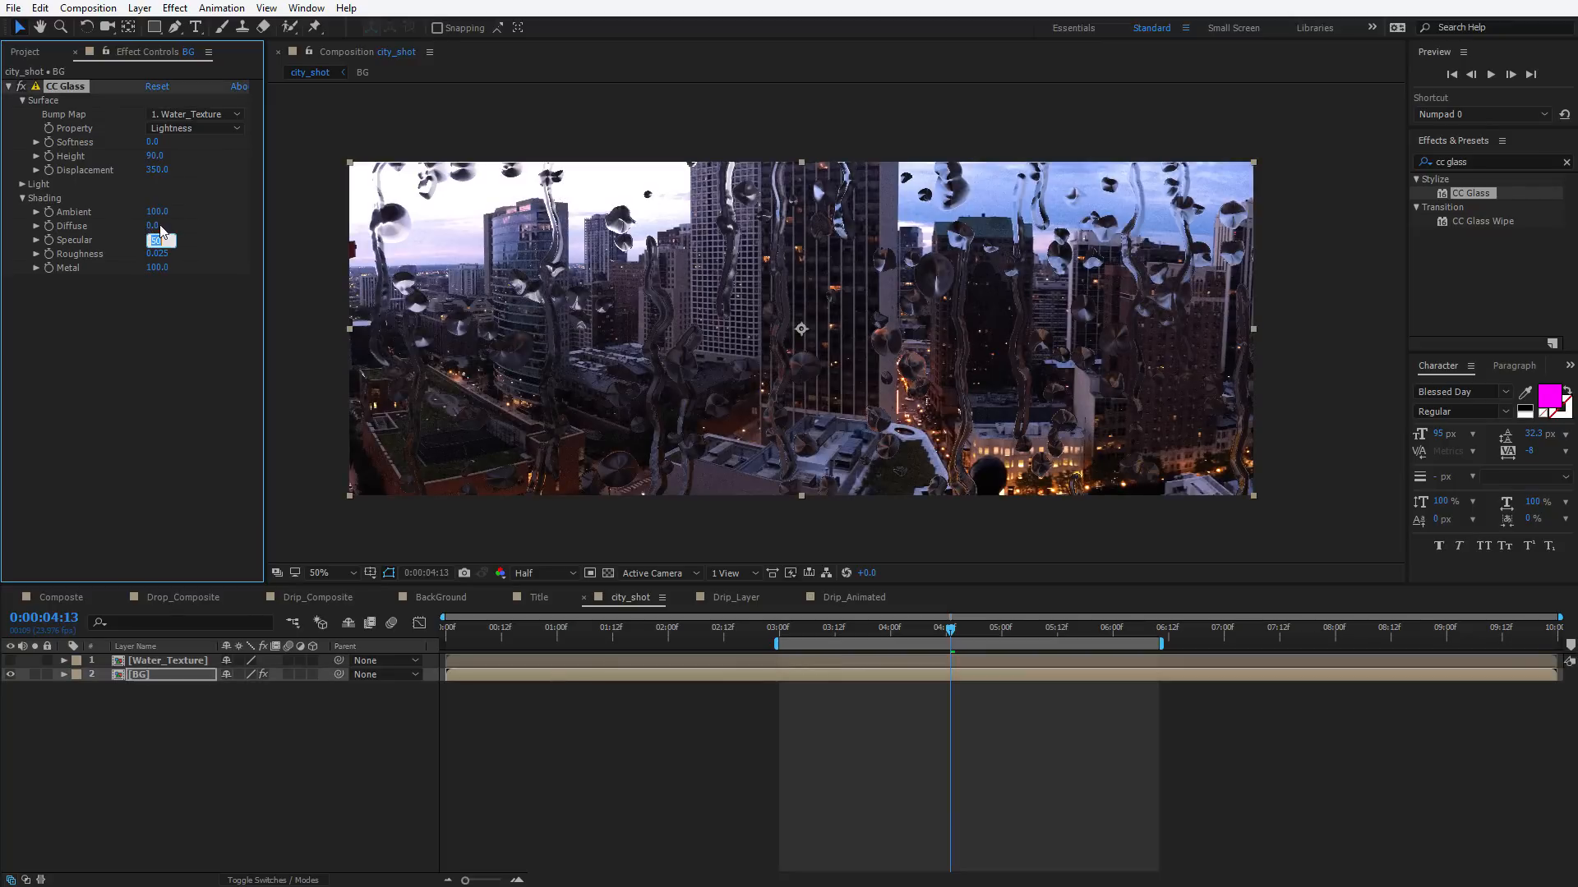
Set the CC Glass Specular and Metal to 0 and Roughness to its minimum of 0.001, and preview the result
text(0)
key(Tab)
text(0)
key(Tab)
text(0)
key(Return)
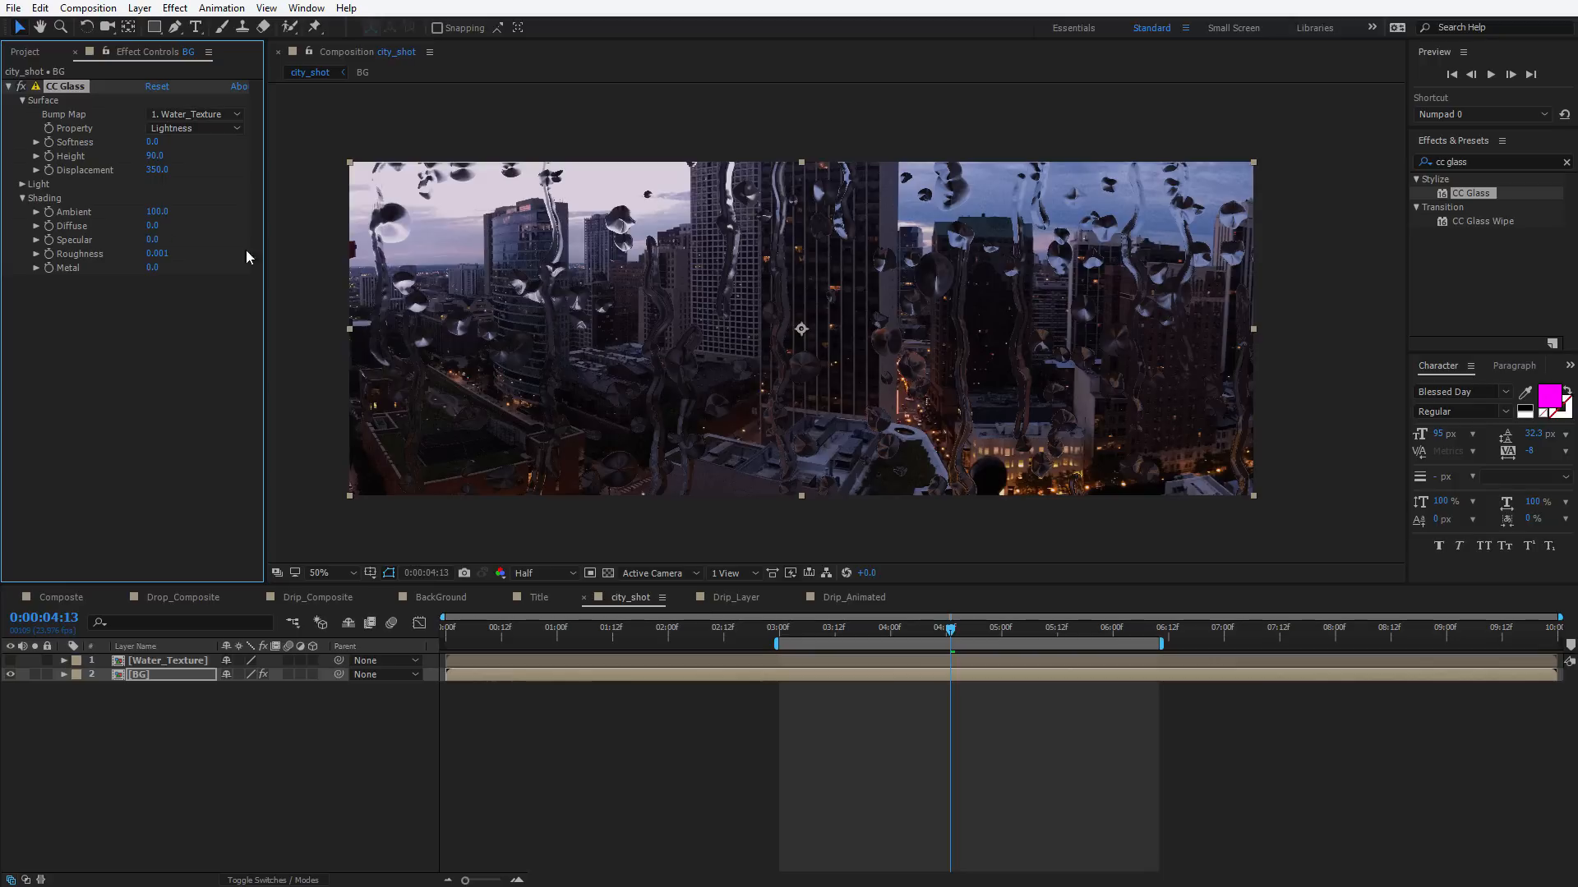
drag(801, 637, 981, 641)
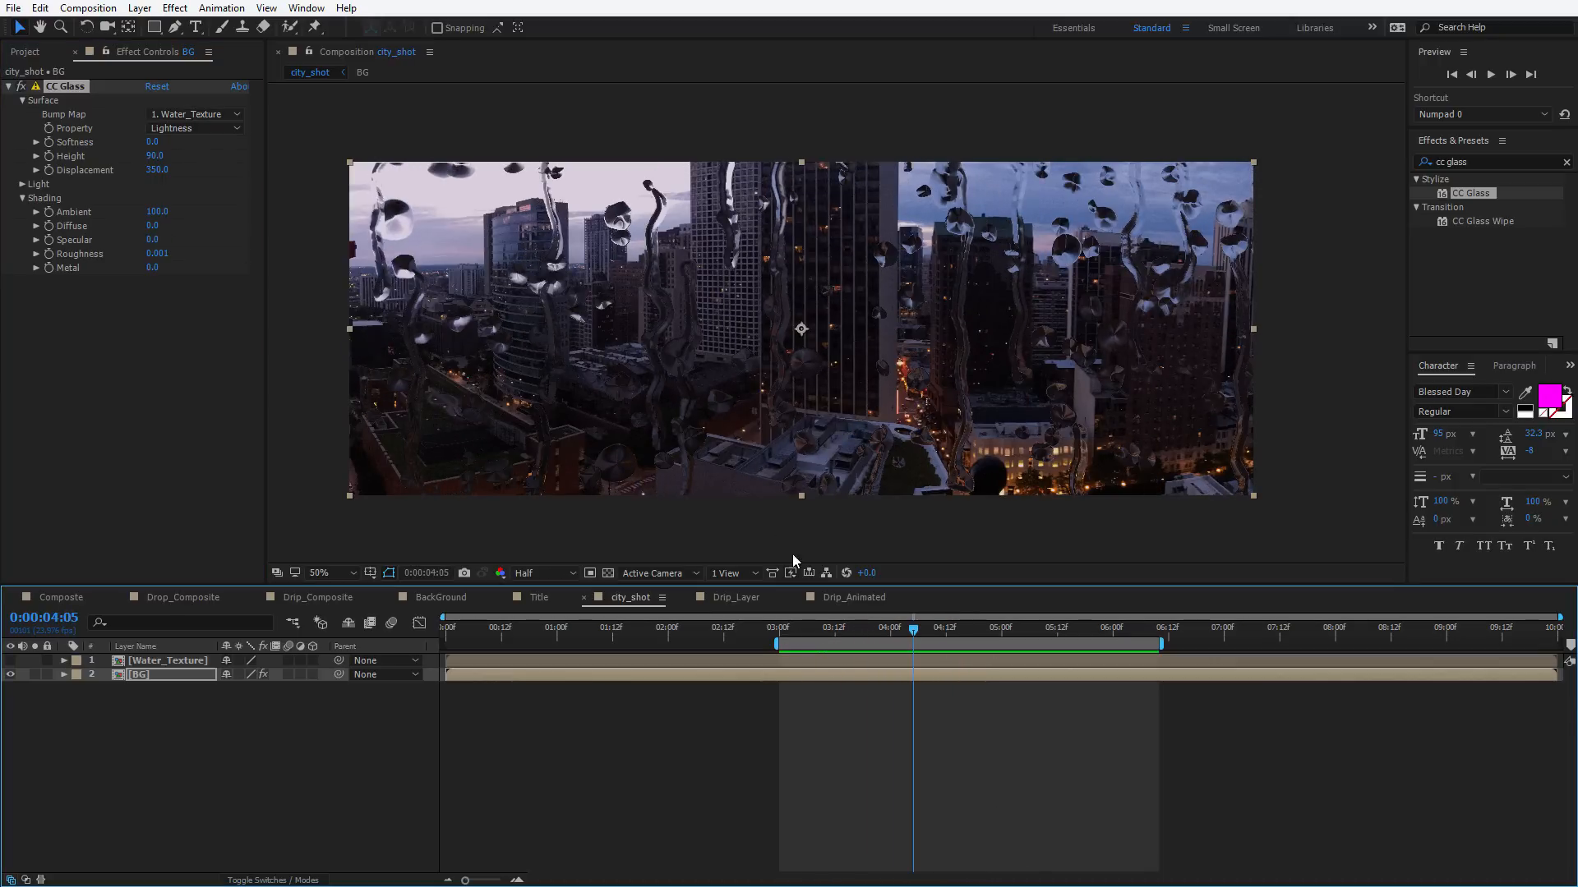
drag(801, 633, 1009, 639)
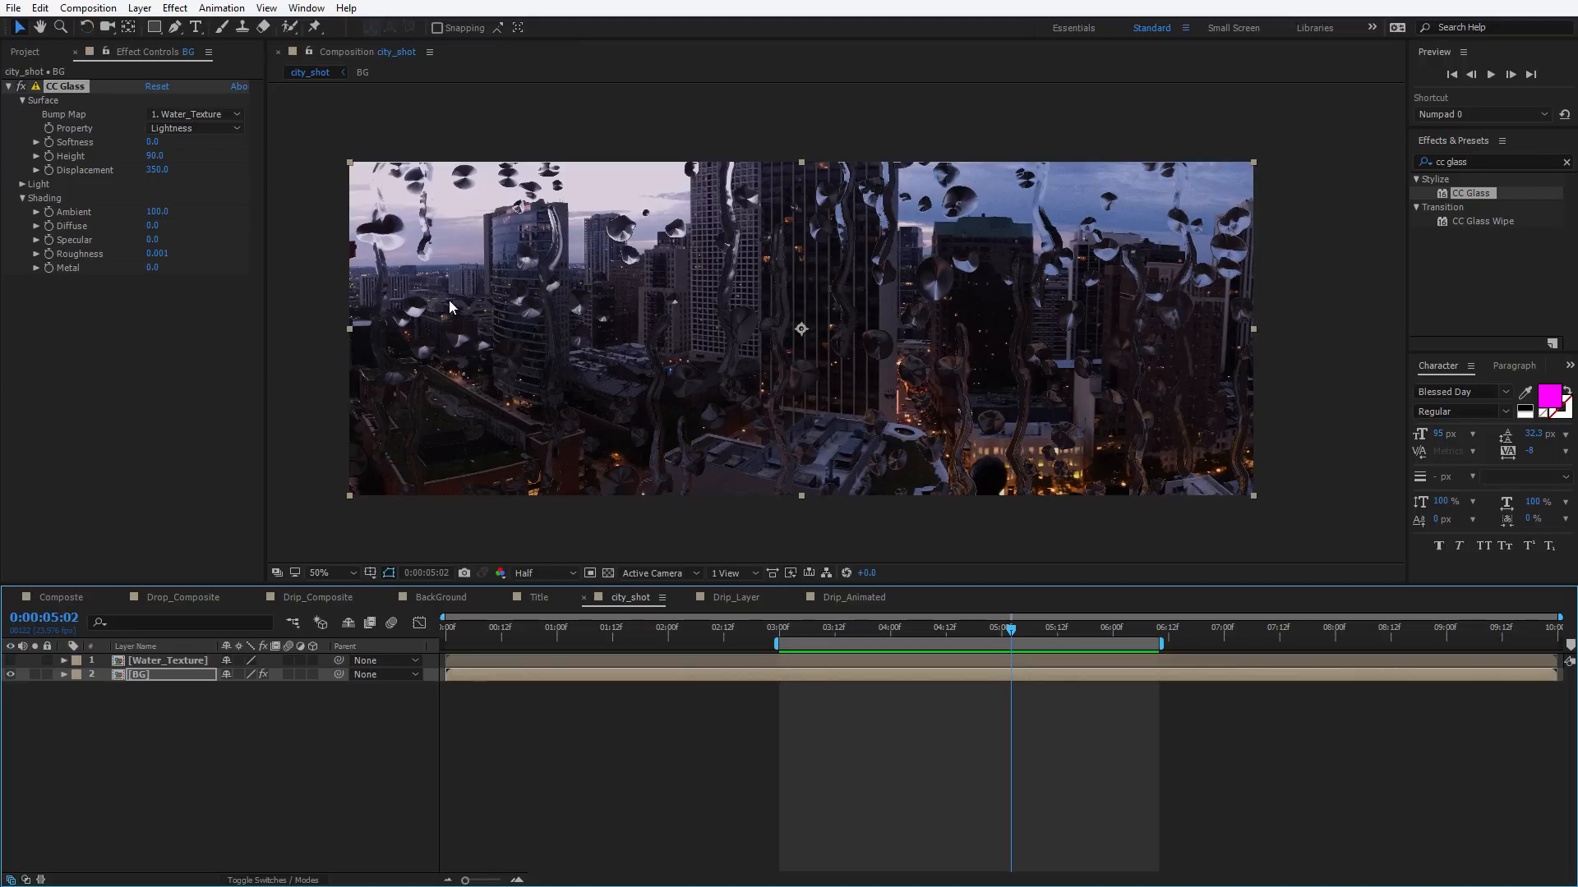
Lock the city_shot composition viewer, open the Water_Texture composition and dock its viewer beside it
click(309, 51)
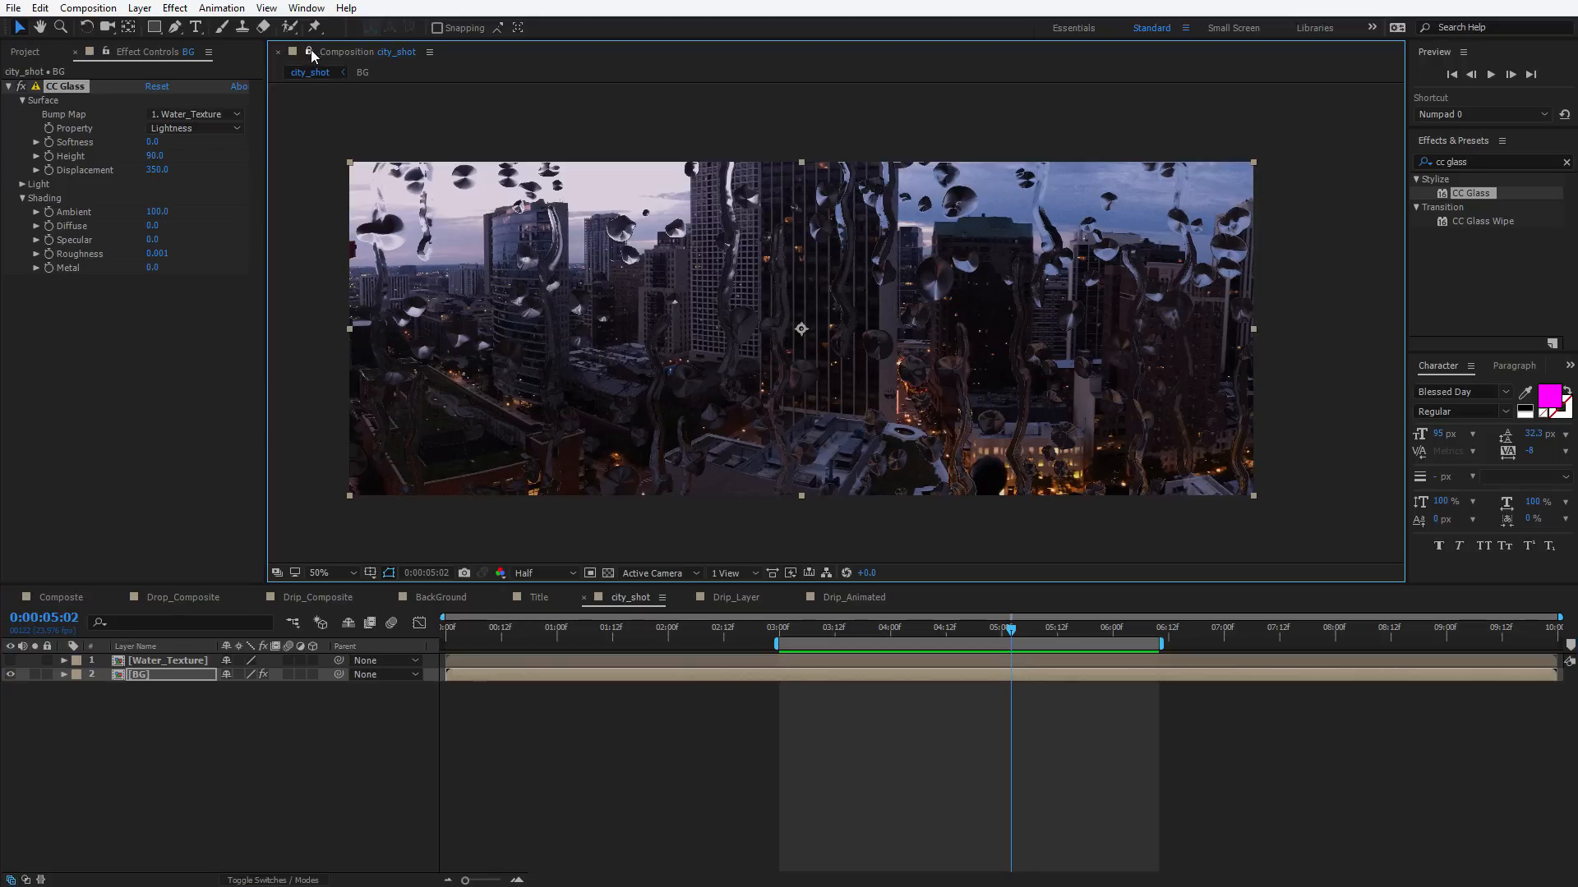
double_click(153, 662)
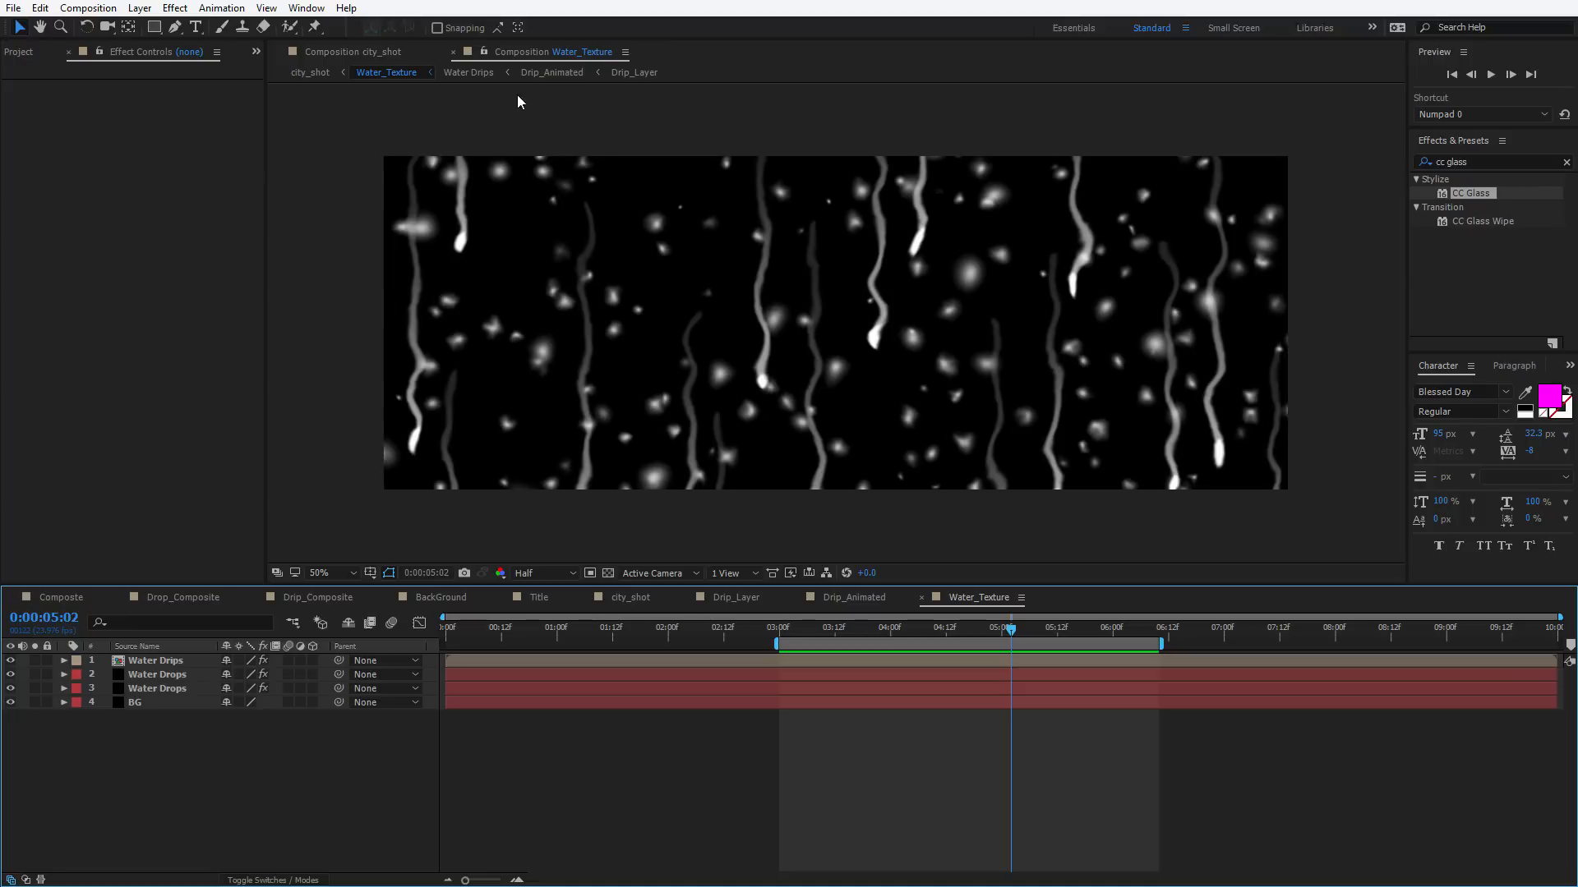
drag(517, 52, 1381, 284)
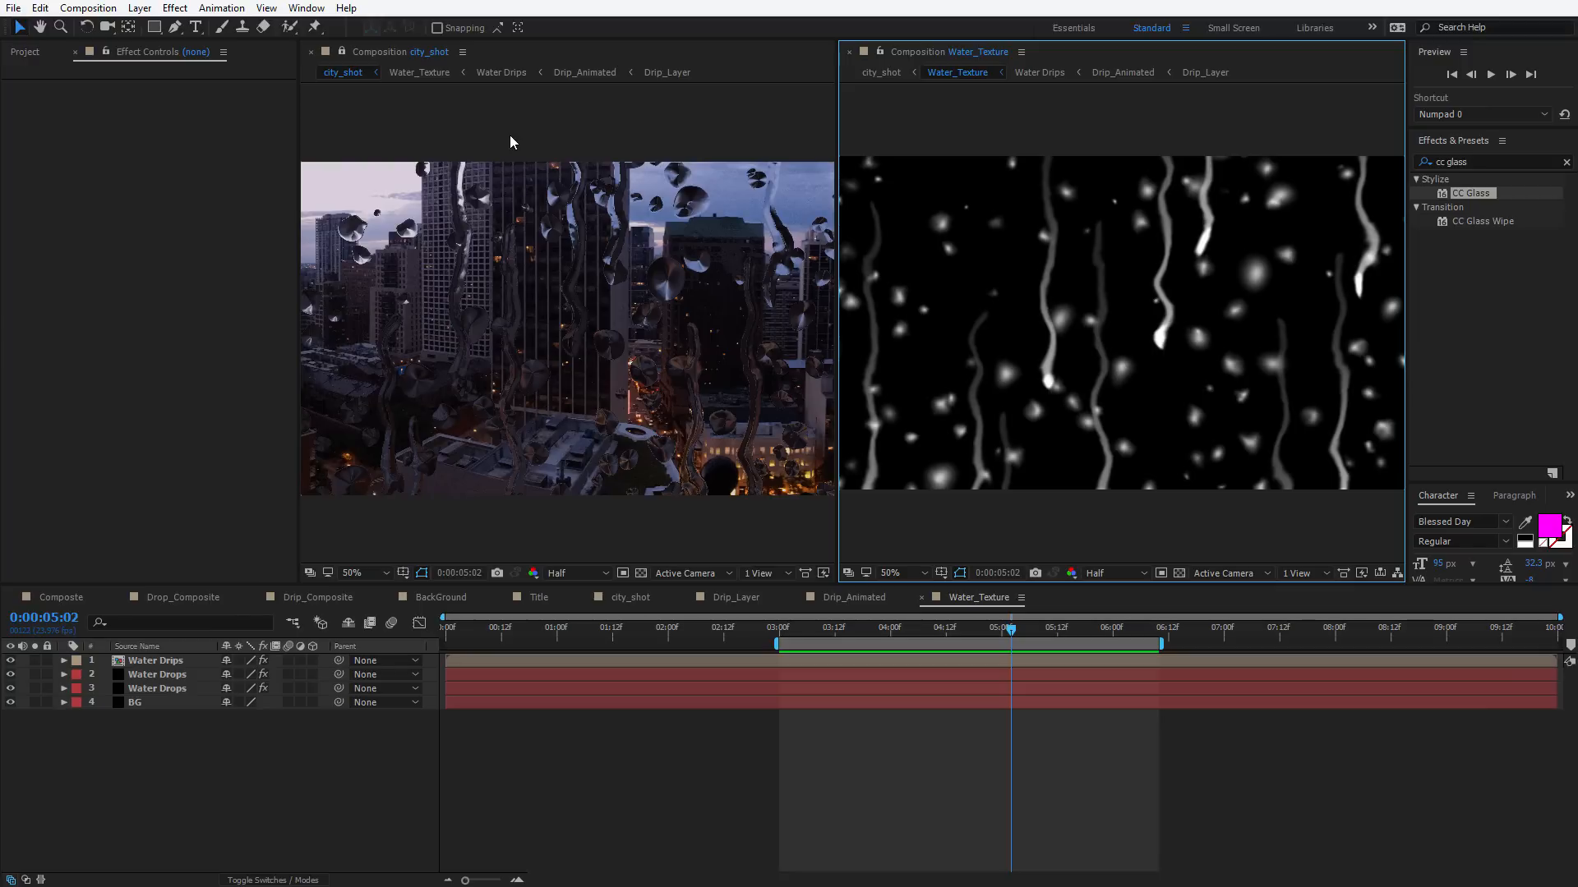
Compare the city_shot and Water_Texture viewers by switching between them and inspecting the water texture at full size
click(691, 274)
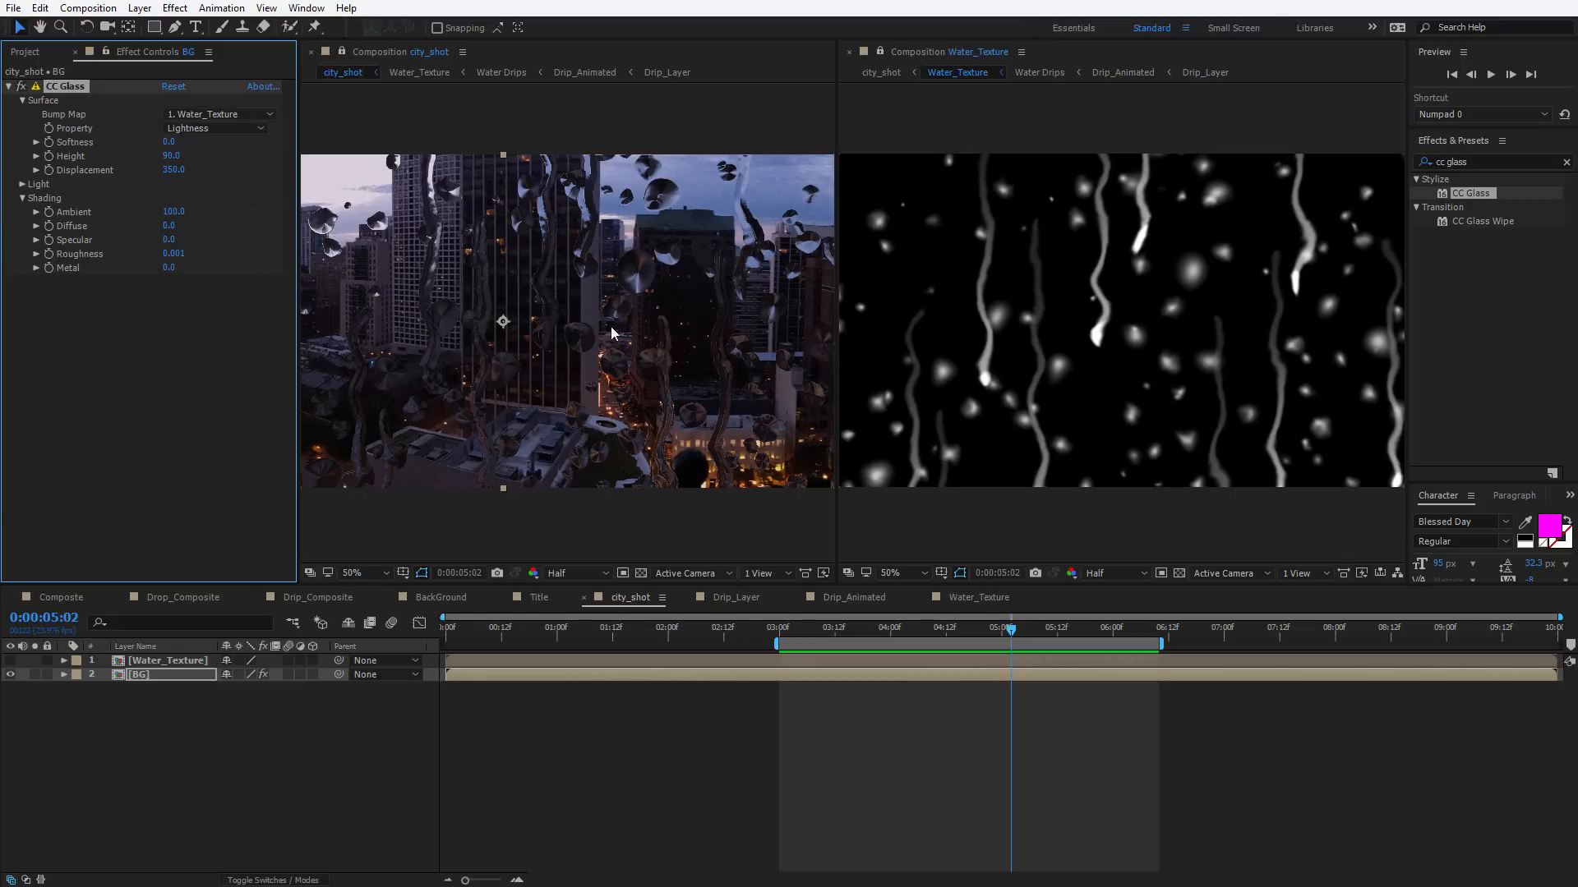
click(1057, 424)
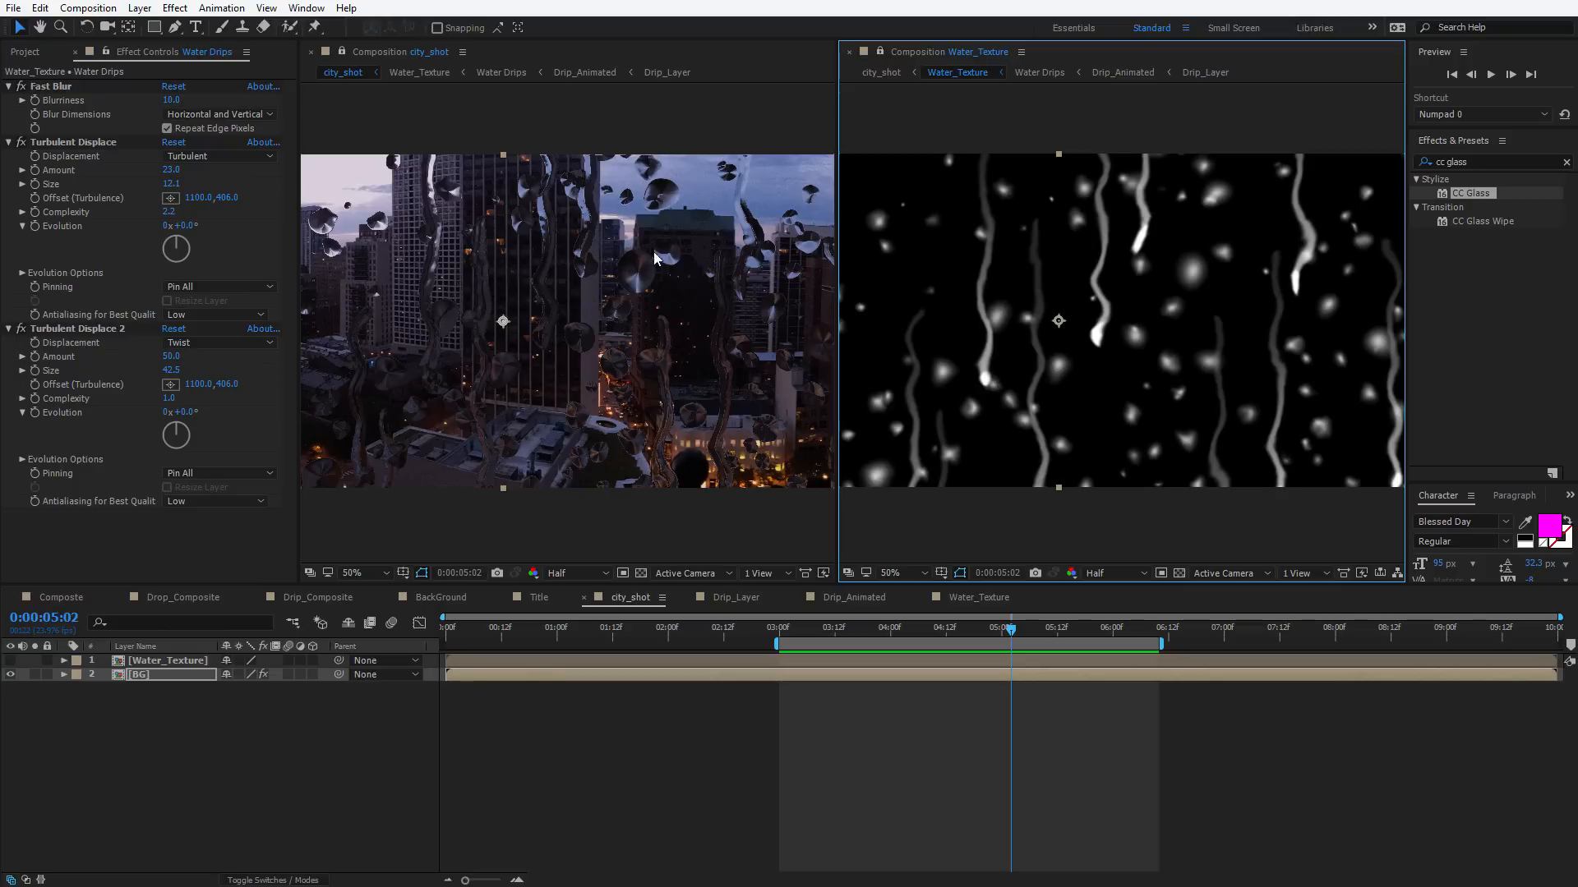
double_click(156, 660)
click(1023, 248)
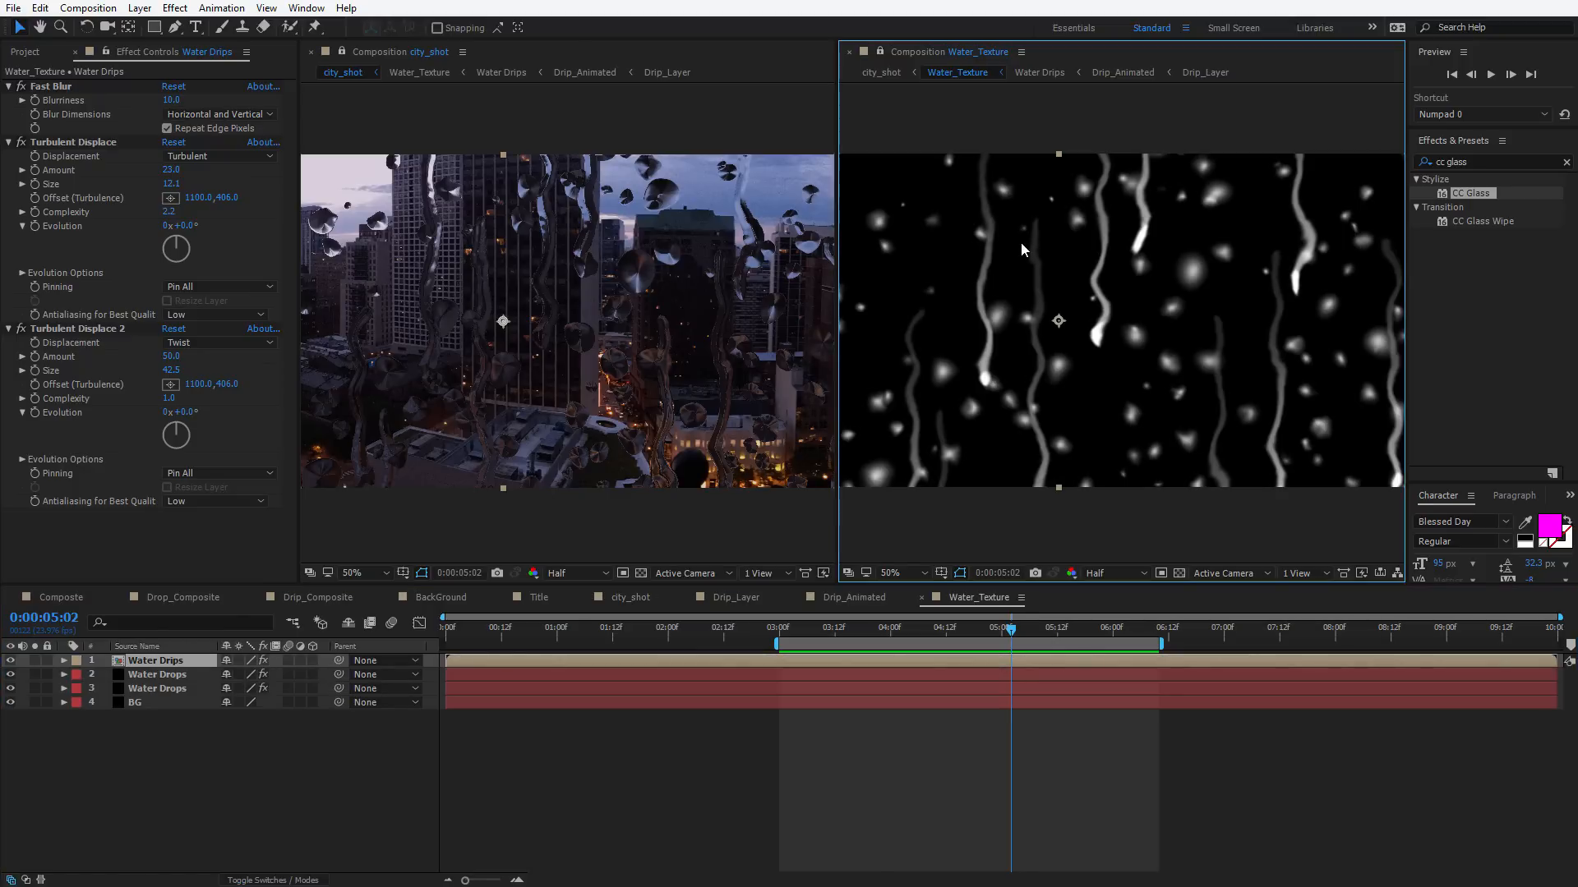
key(backslash)
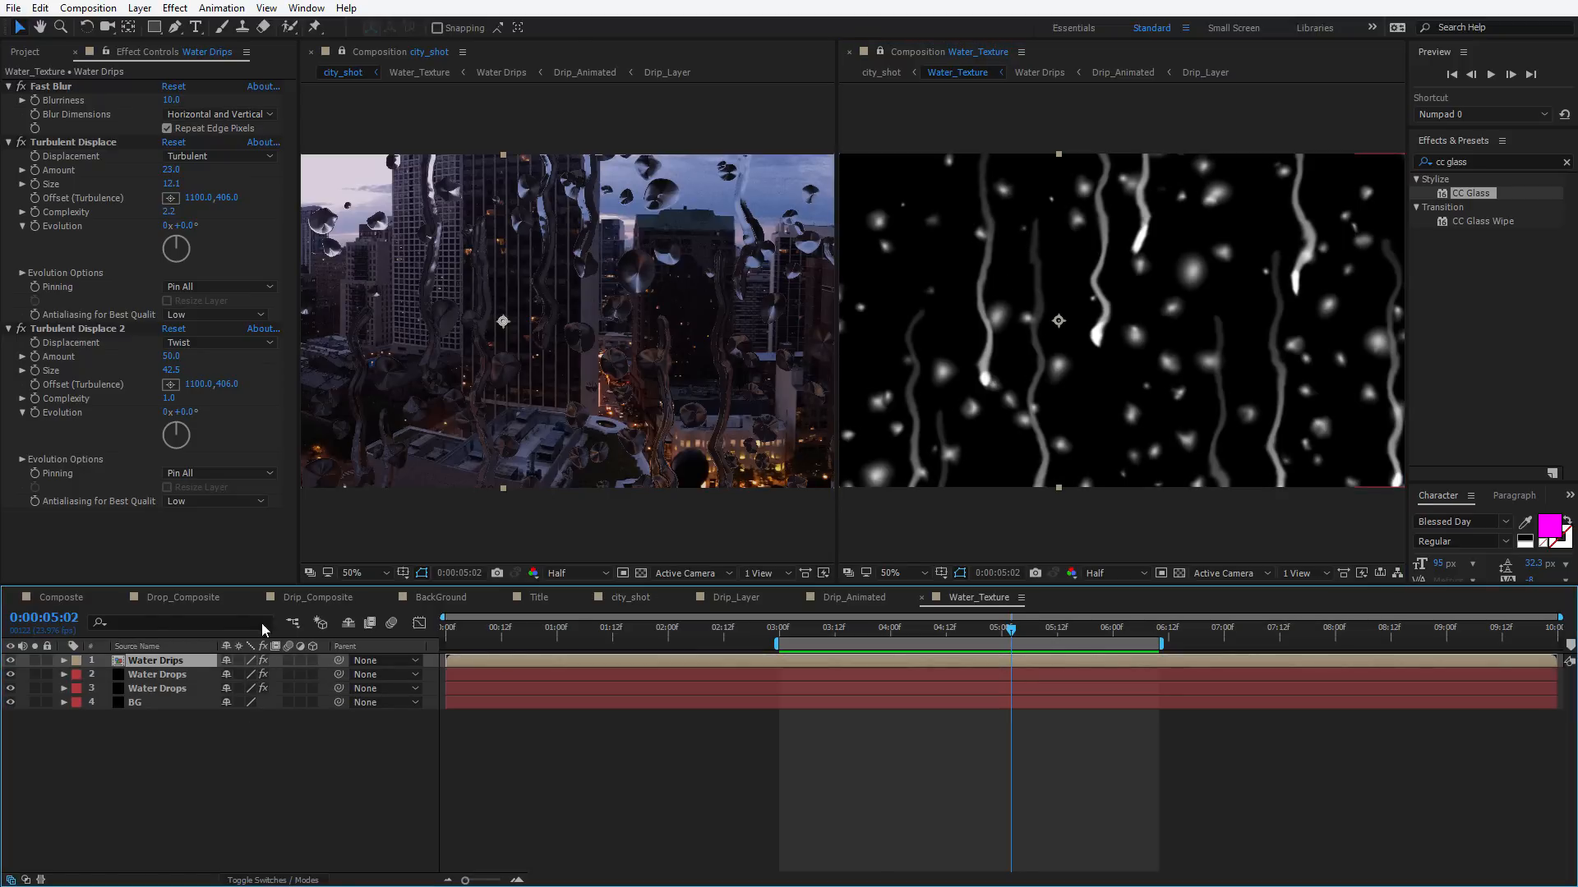
key(shift+Escape)
click(1052, 324)
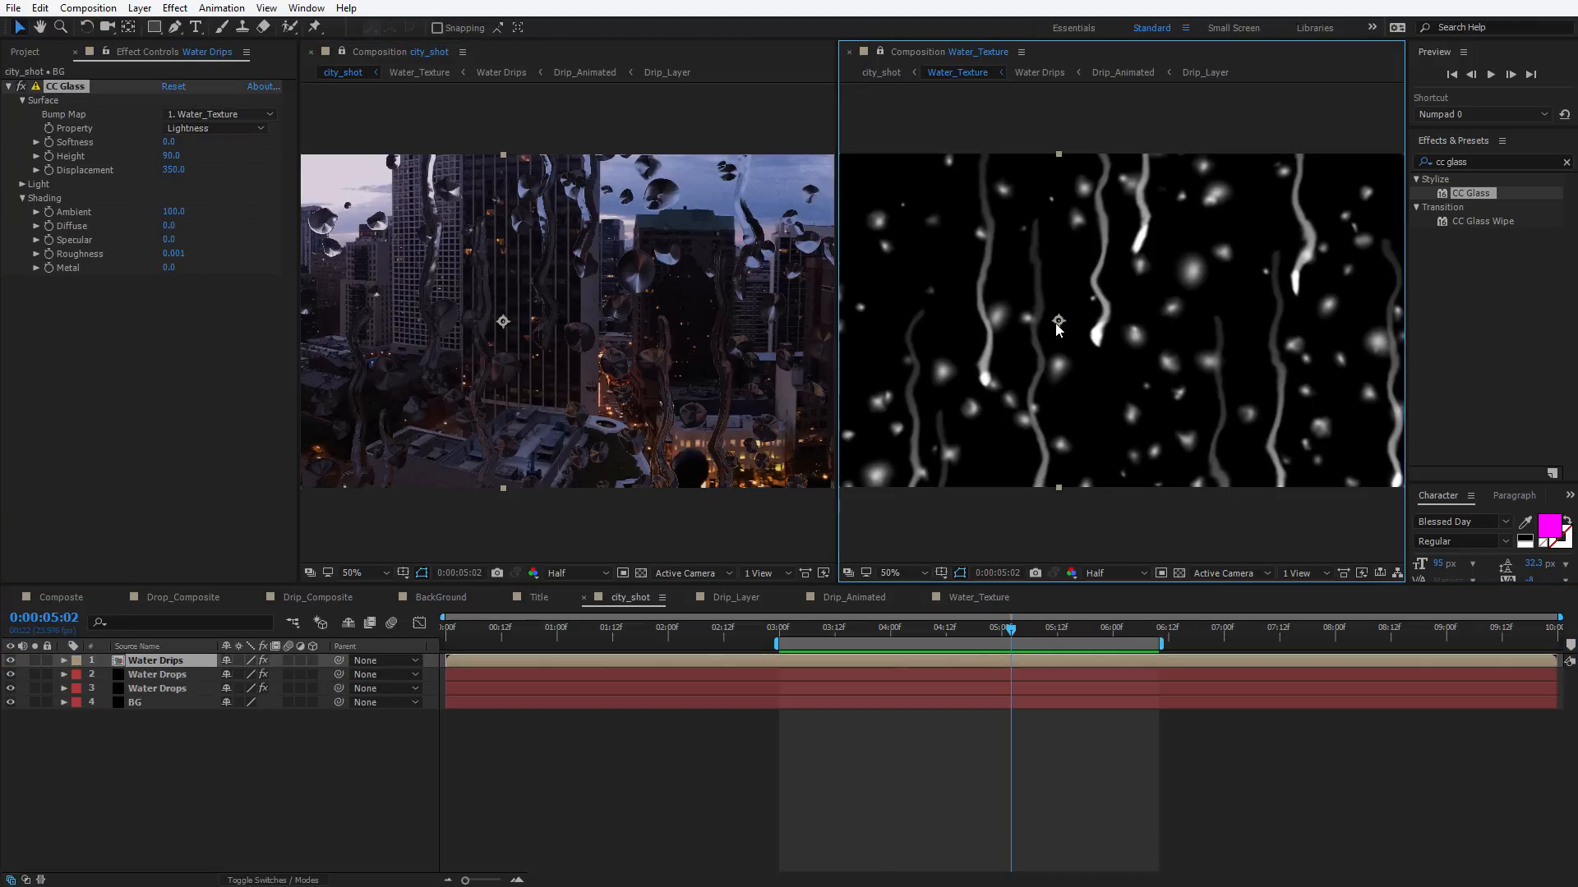
click(727, 212)
click(1038, 227)
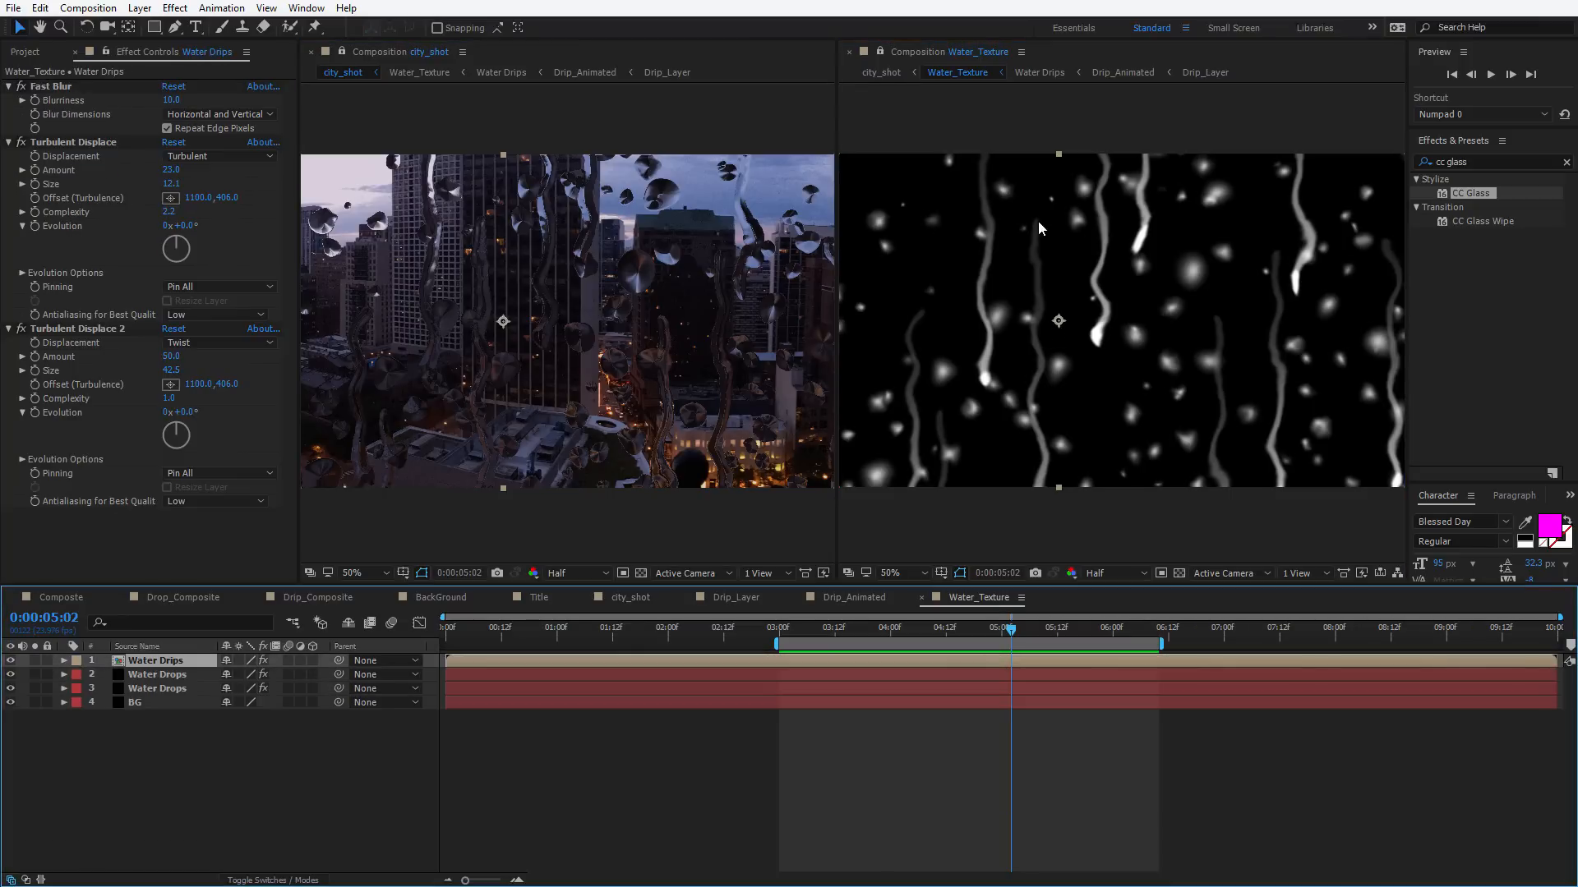
click(634, 600)
click(978, 599)
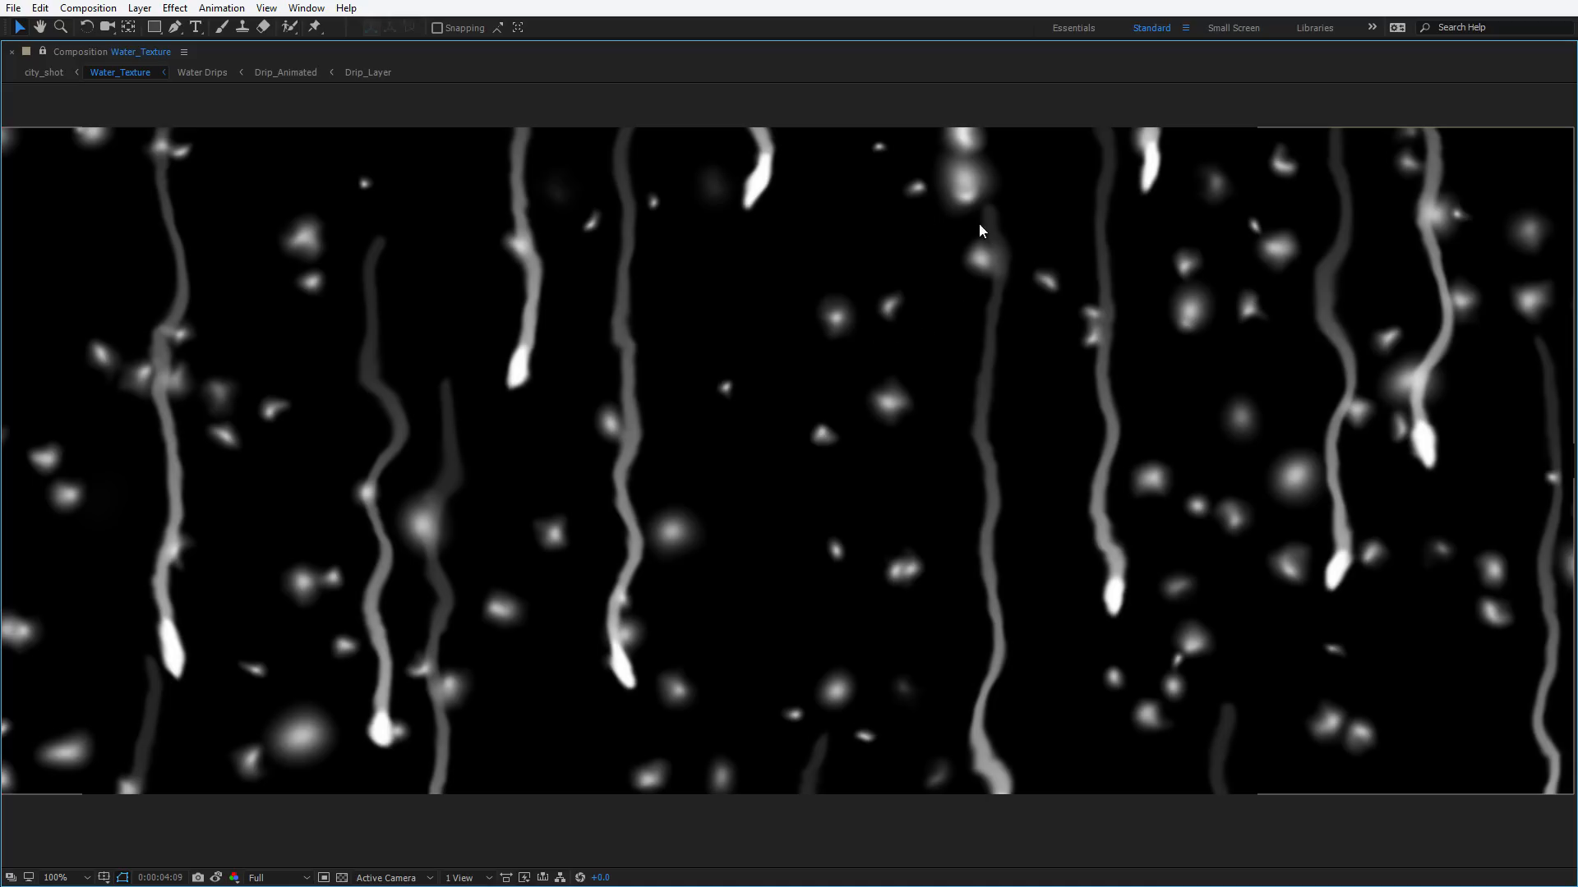
scroll(1003, 321, down, 1)
key(grave)
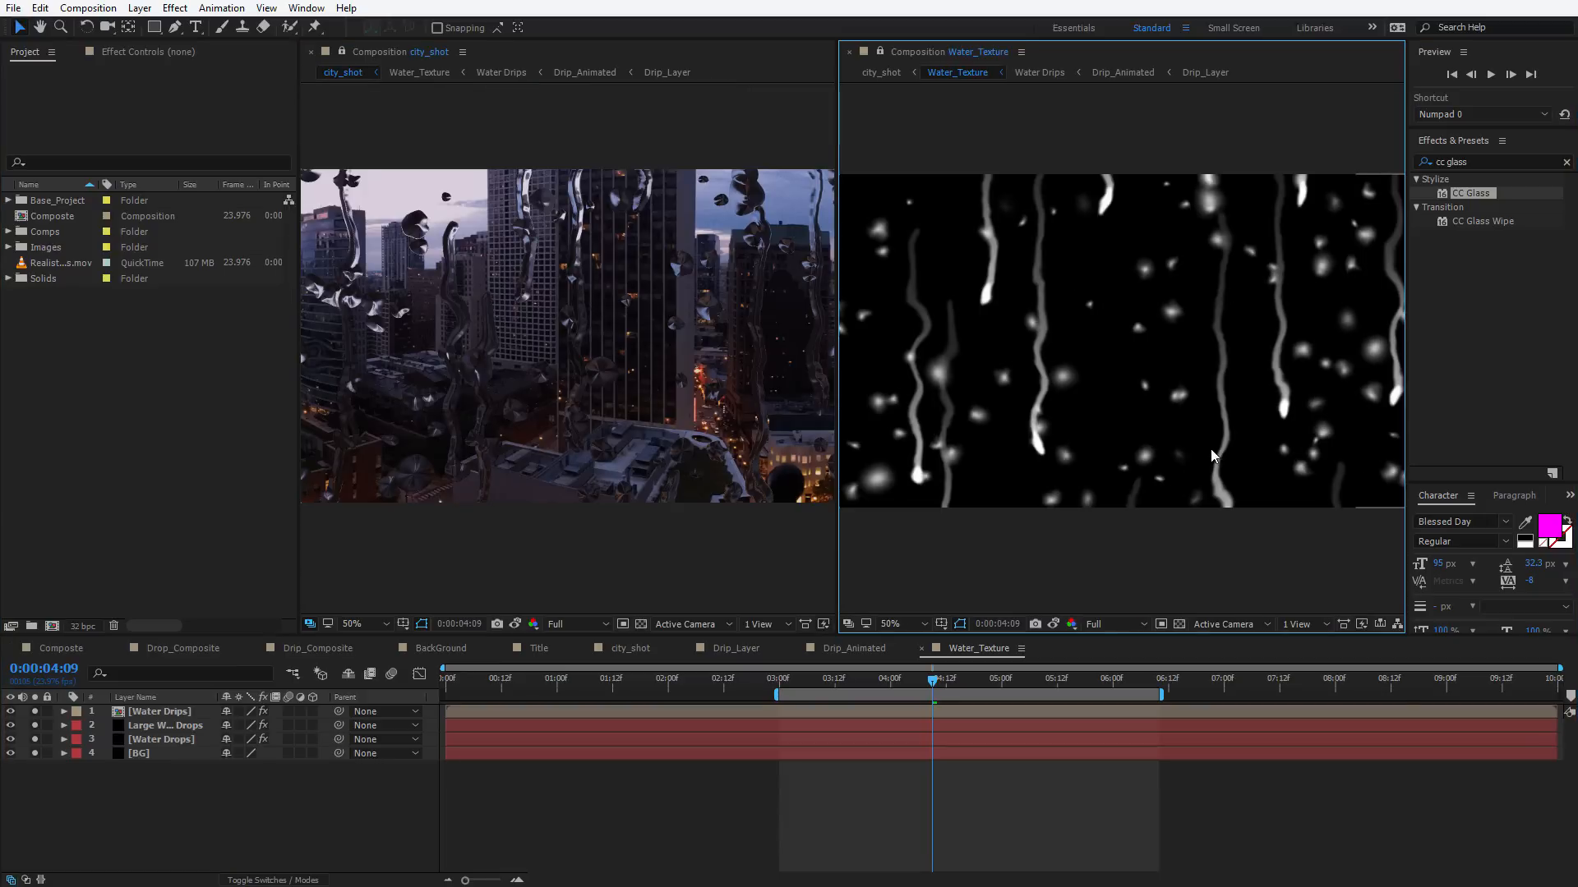
Show the opacity of the Water Drips, Large Water Drops and Water Drops layers and set Water Drops to 39%
click(161, 741)
shift+click(161, 712)
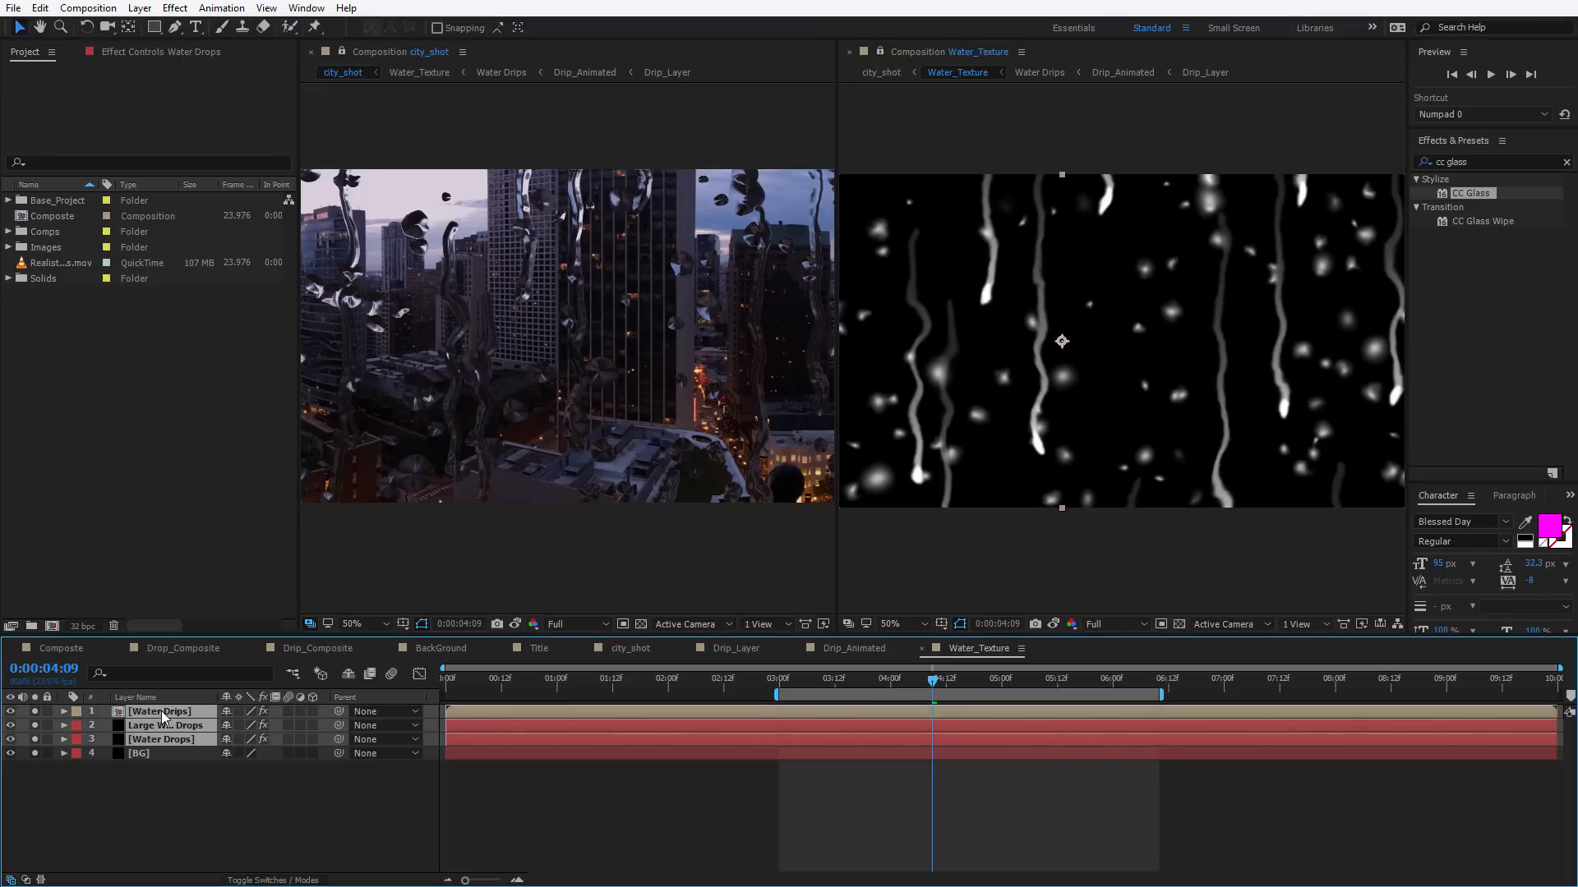
key(t)
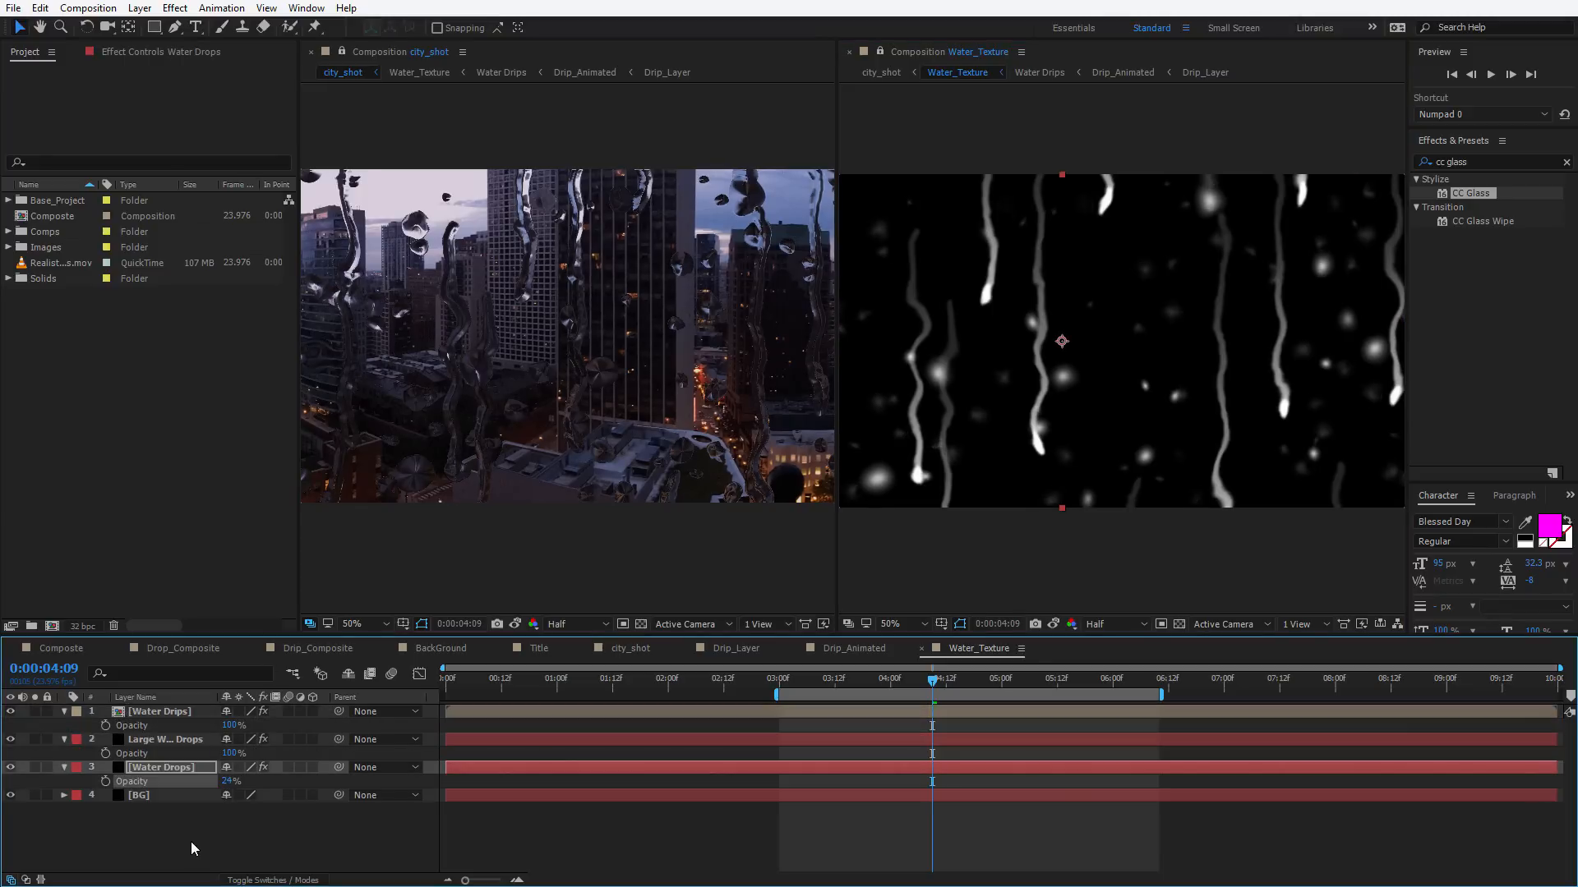
mouse_move(227, 780)
mouse_down()
mouse_move(262, 775)
mouse_move(246, 778)
mouse_up()
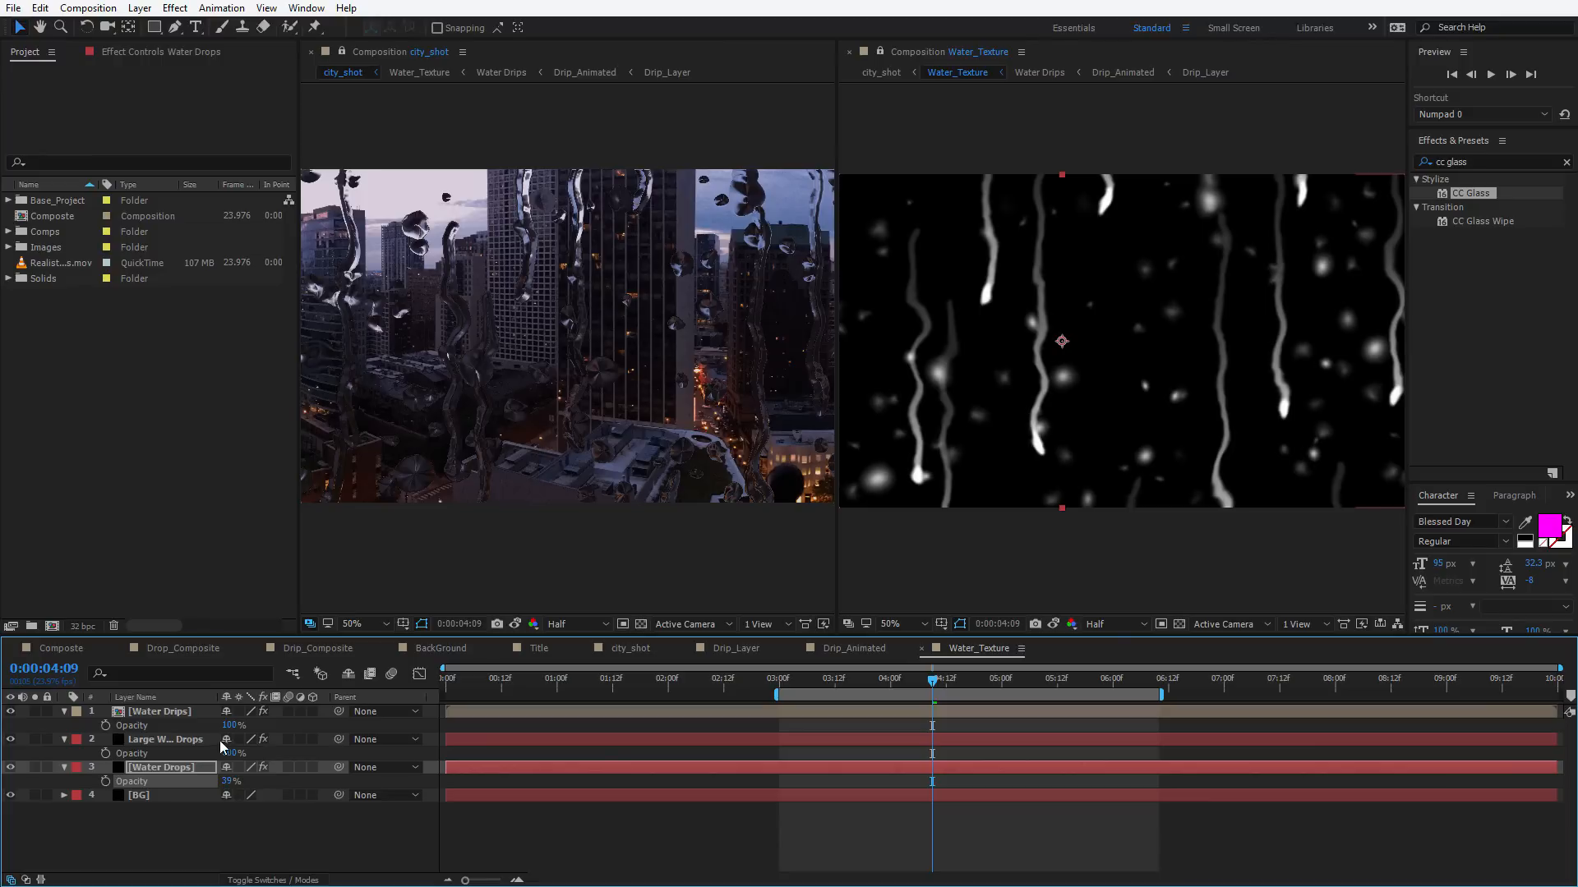
Set the opacity of the Water Drips, Large Water Drops and Water Drops layers to 15% each
click(156, 710)
click(232, 726)
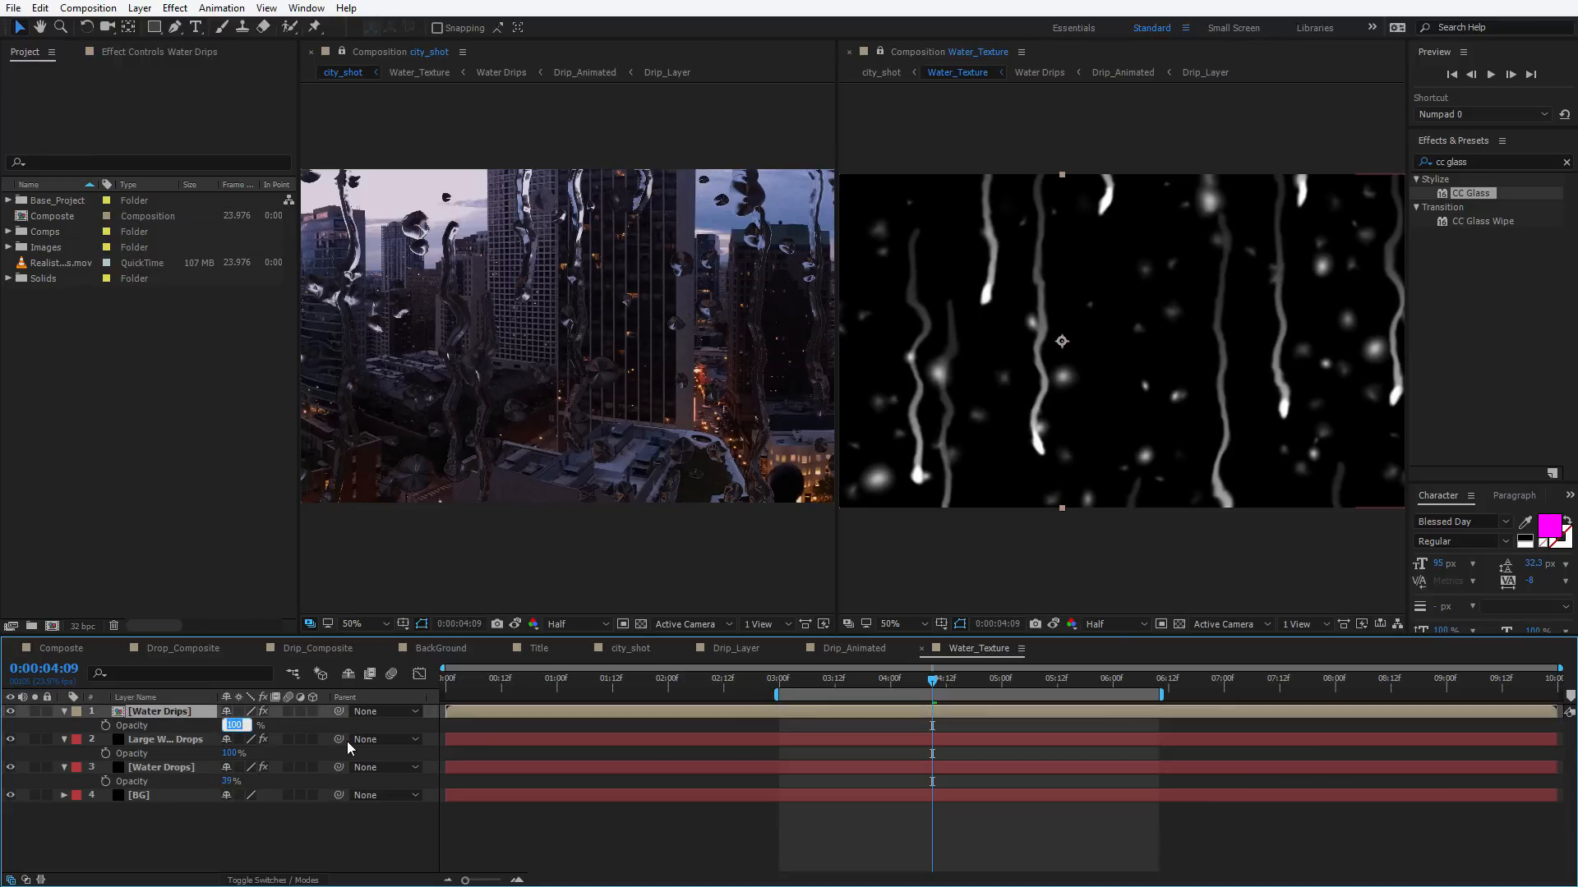
text(15)
click(230, 754)
text(15)
key(Return)
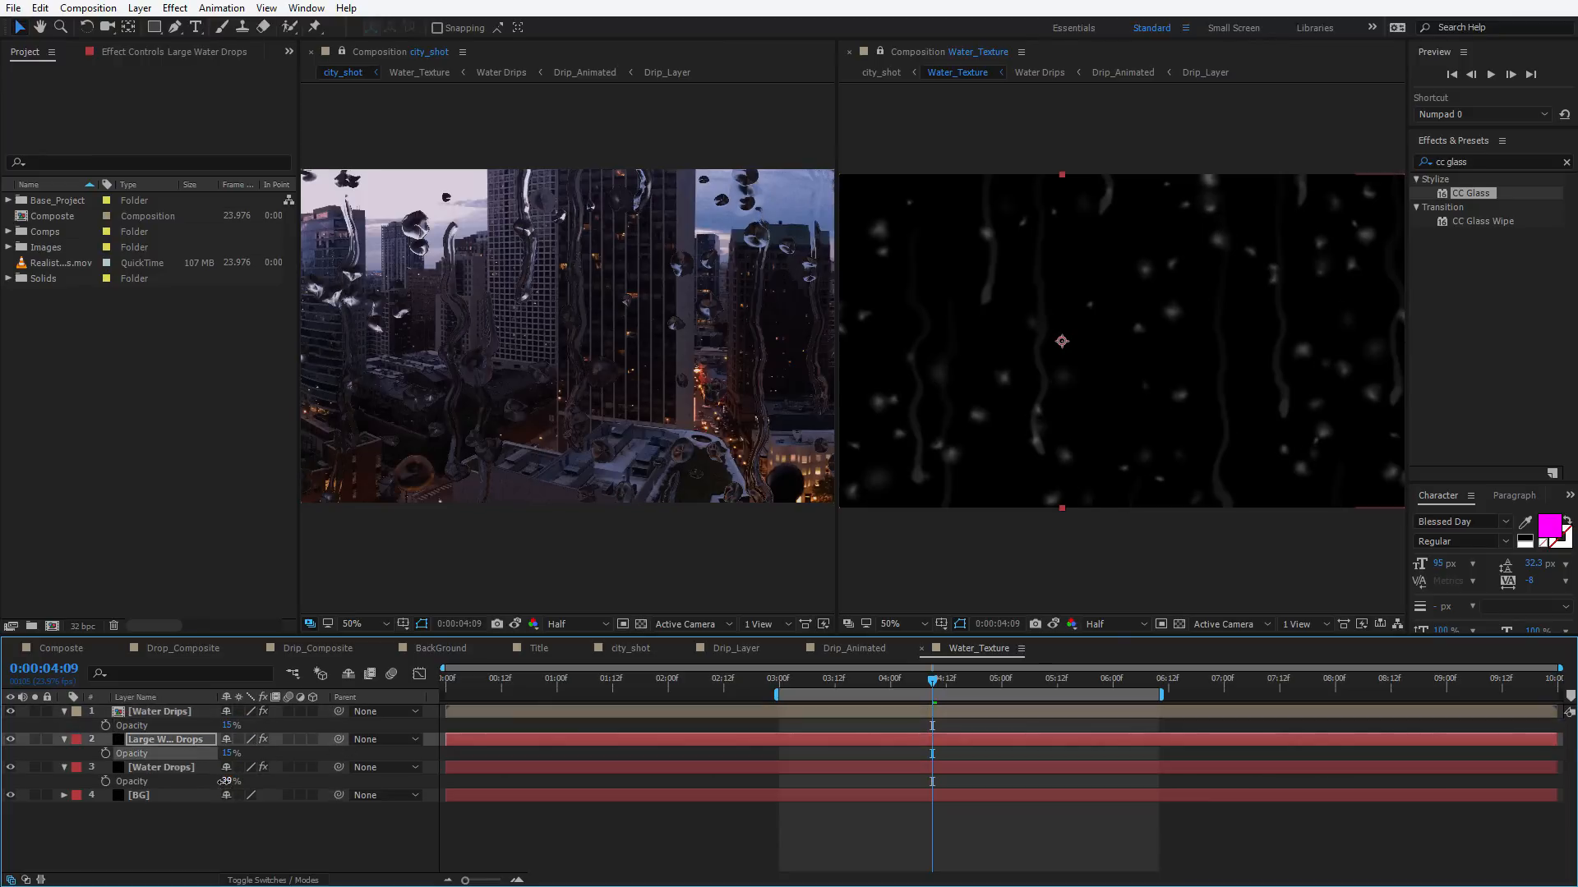
click(229, 782)
text(15)
key(Return)
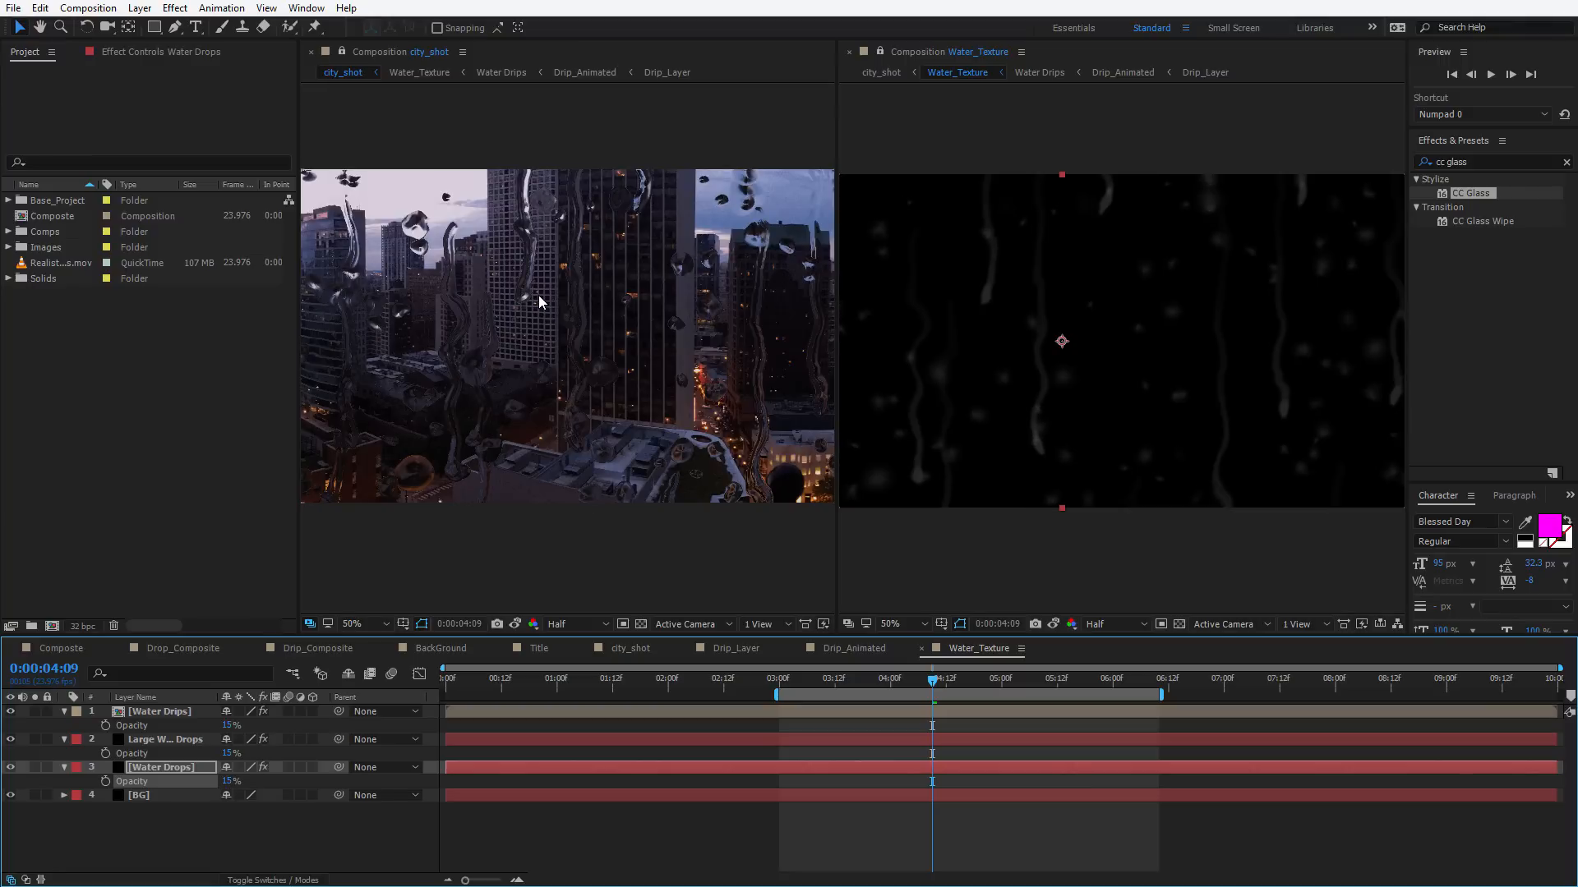
drag(229, 726, 240, 758)
key(ctrl+z)
key(ctrl+z)
Open the city_shot timeline and examine the glass distortion of the drips and drops up close and at 50%
click(433, 460)
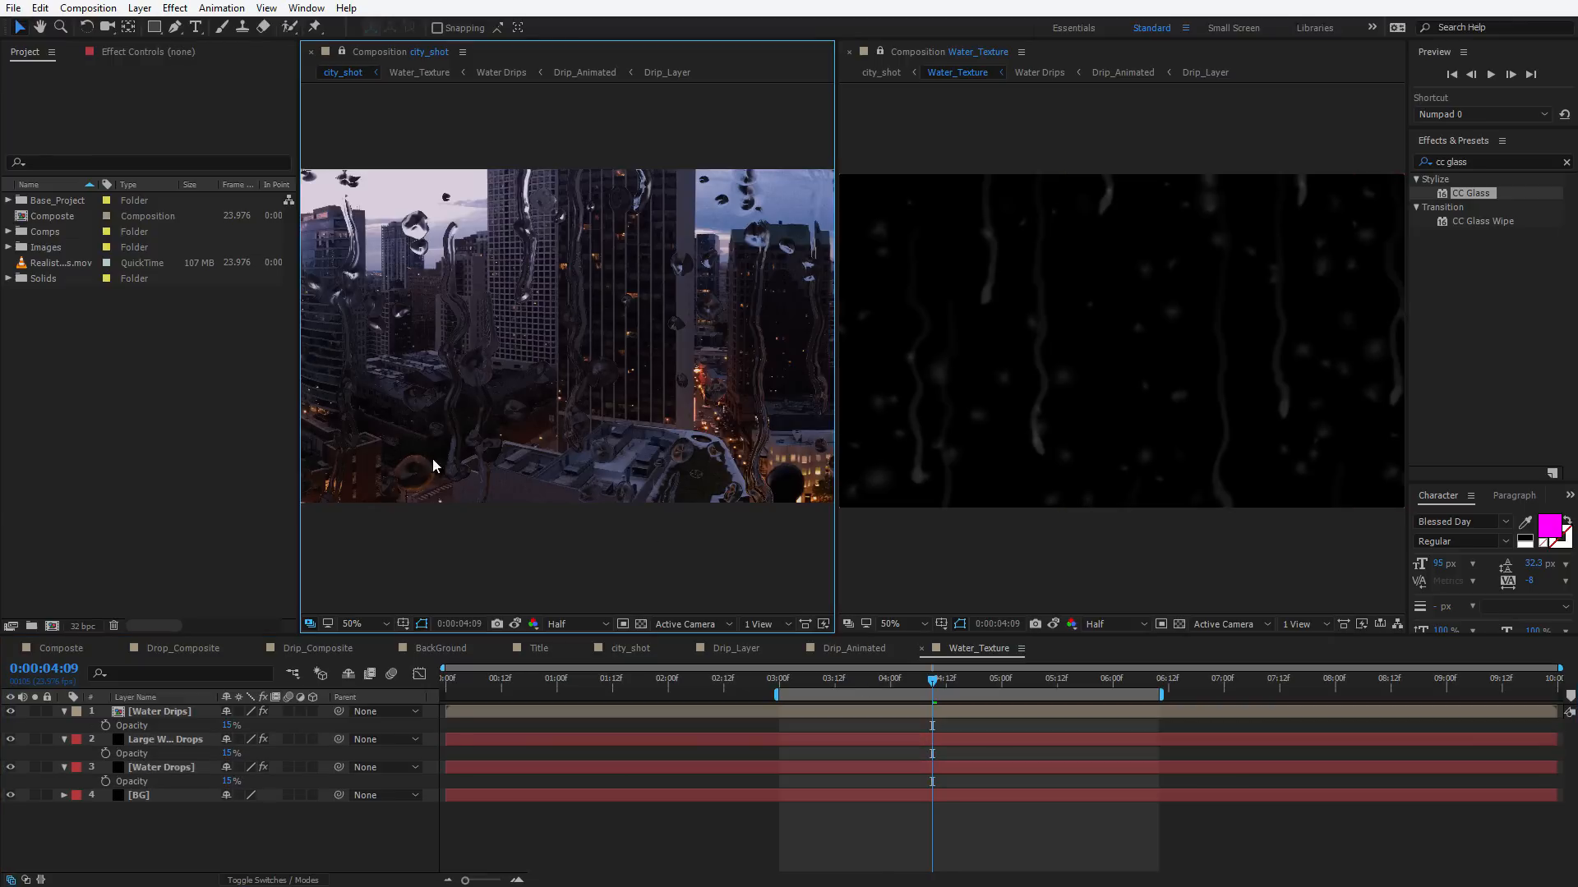
click(630, 648)
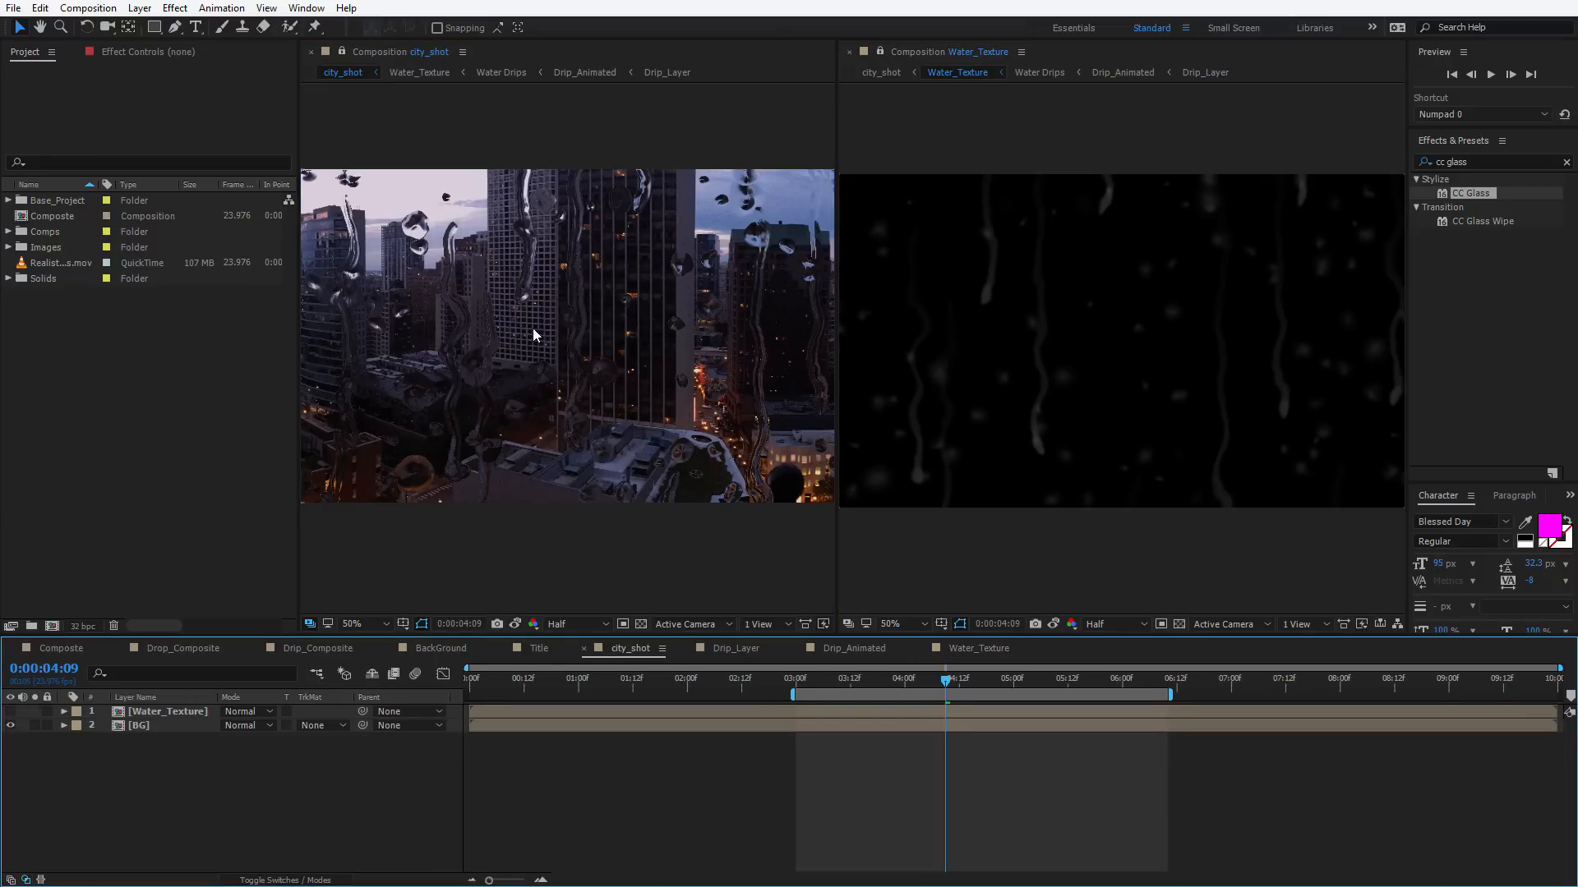
scroll(532, 328, up, 2)
drag(530, 332, 663, 327)
key(v)
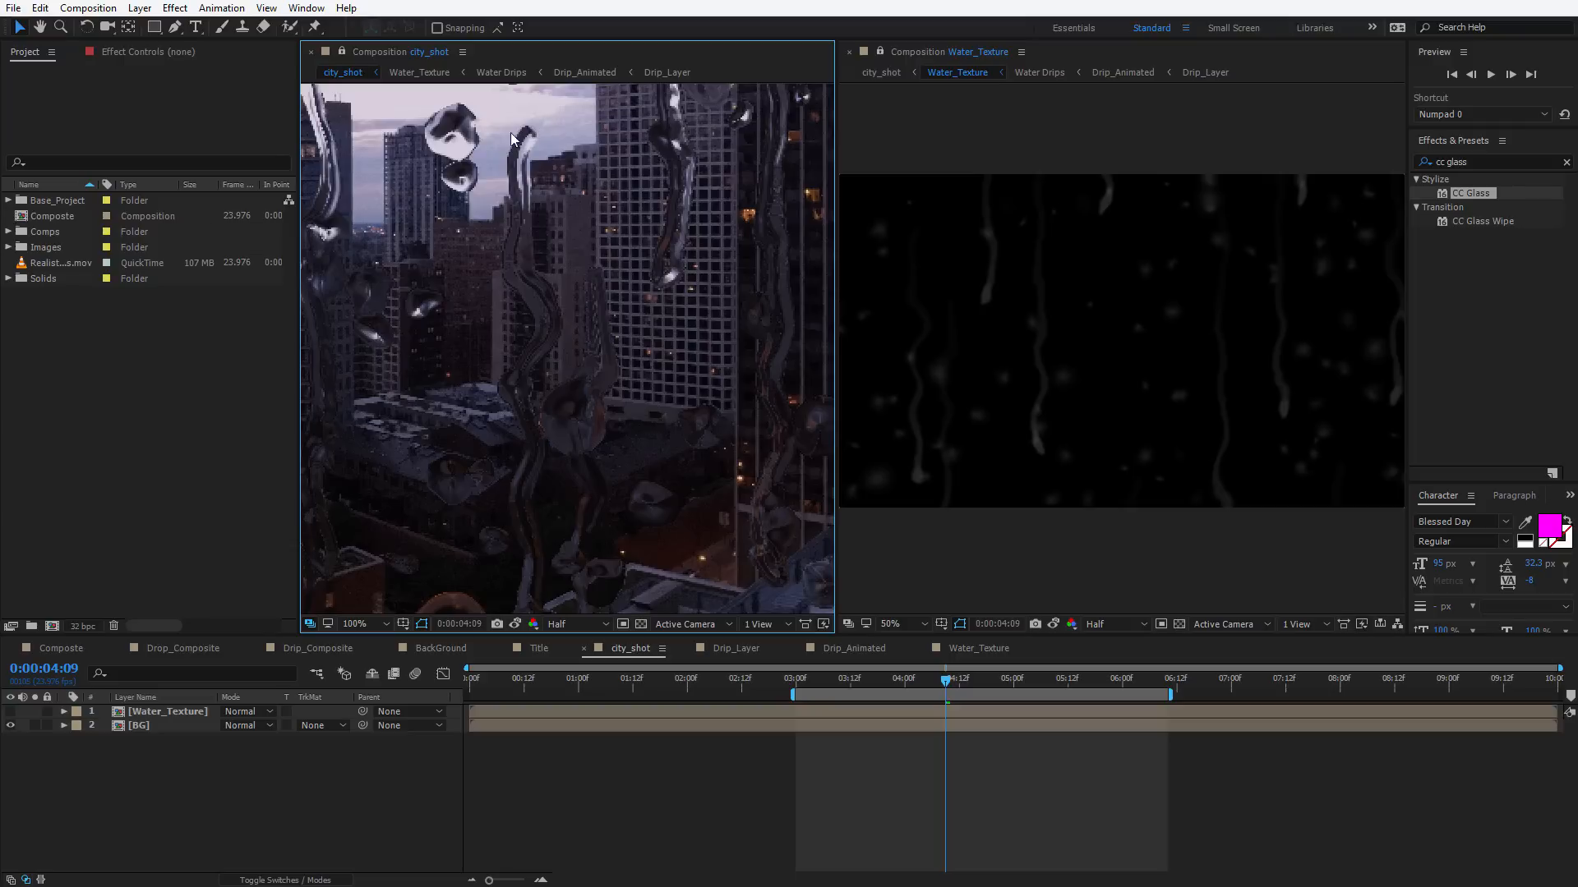
scroll(540, 264, down, 1)
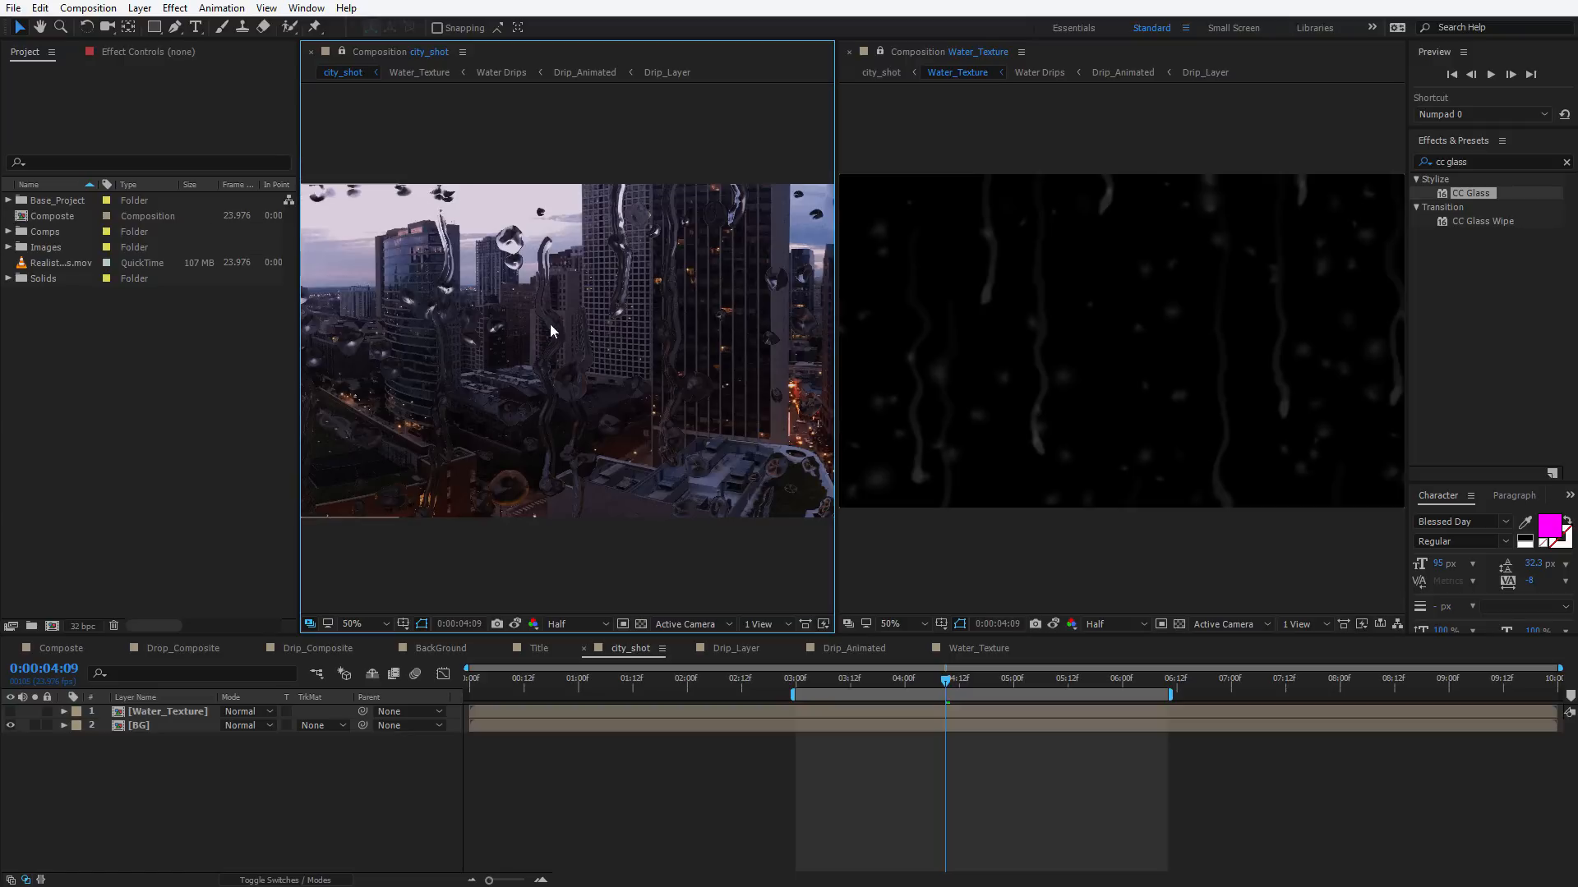
key(h)
drag(661, 424, 637, 416)
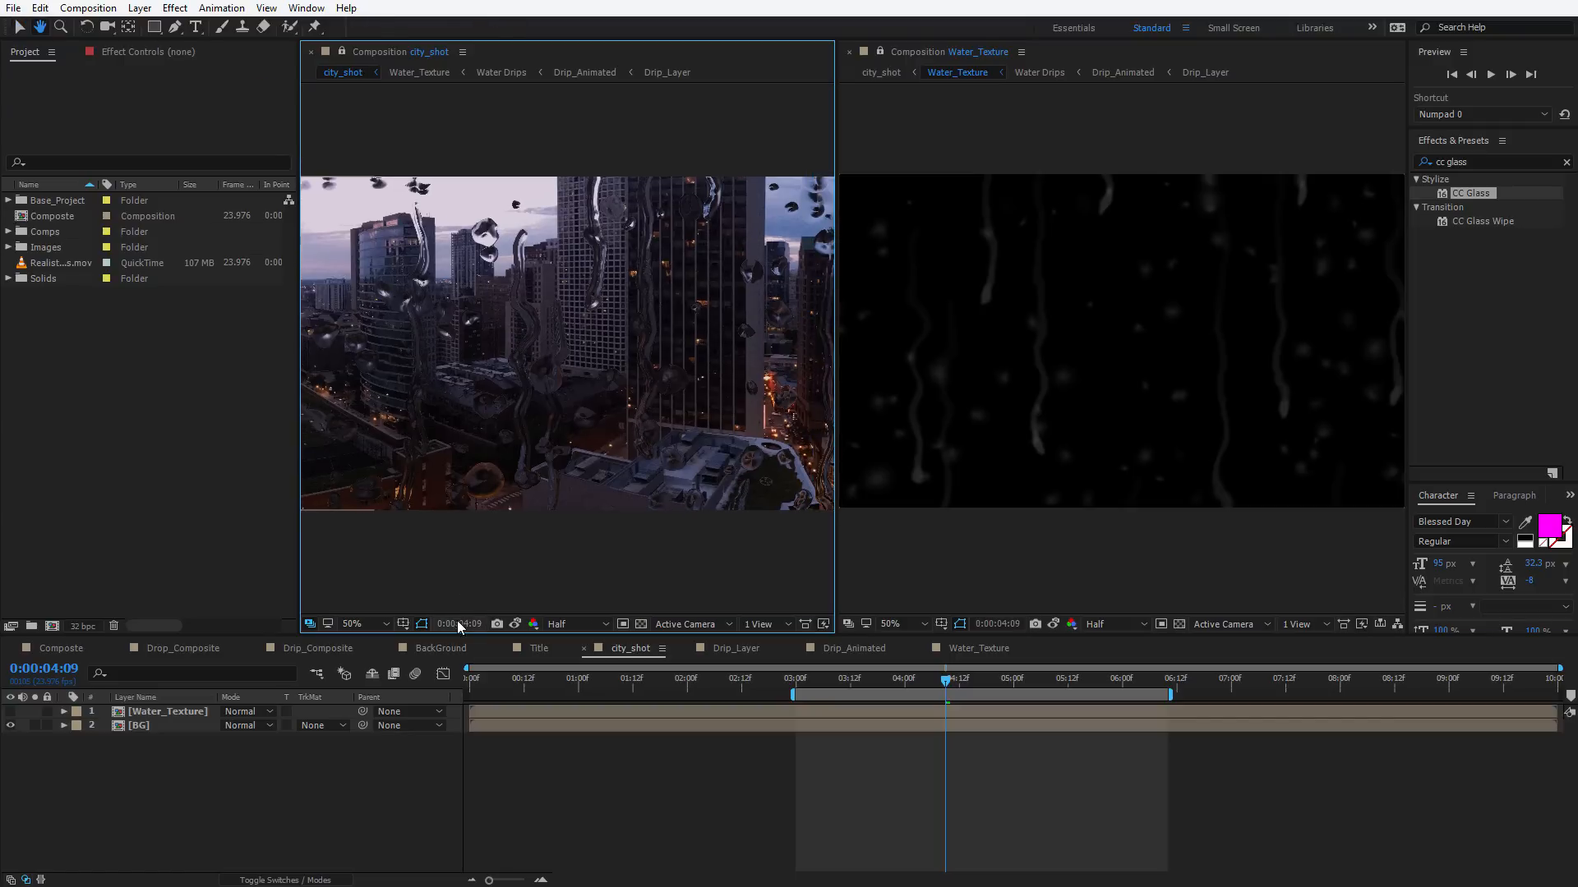
Set the BG layer's track matte to Luma Matte "[Water_Texture]" and check it against the transparency grid
click(140, 726)
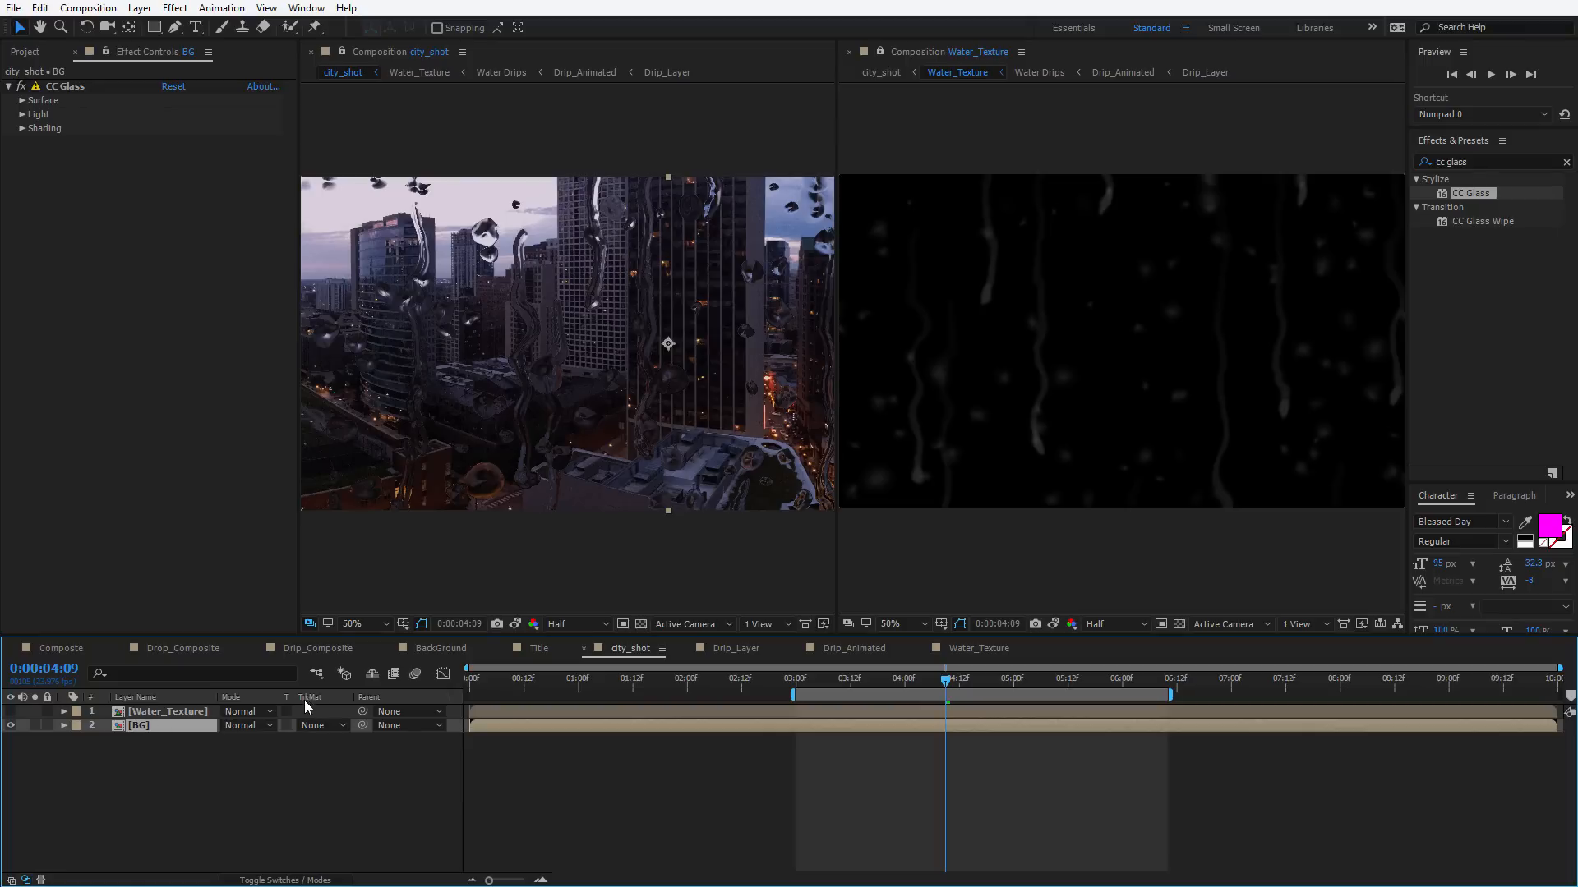
click(317, 725)
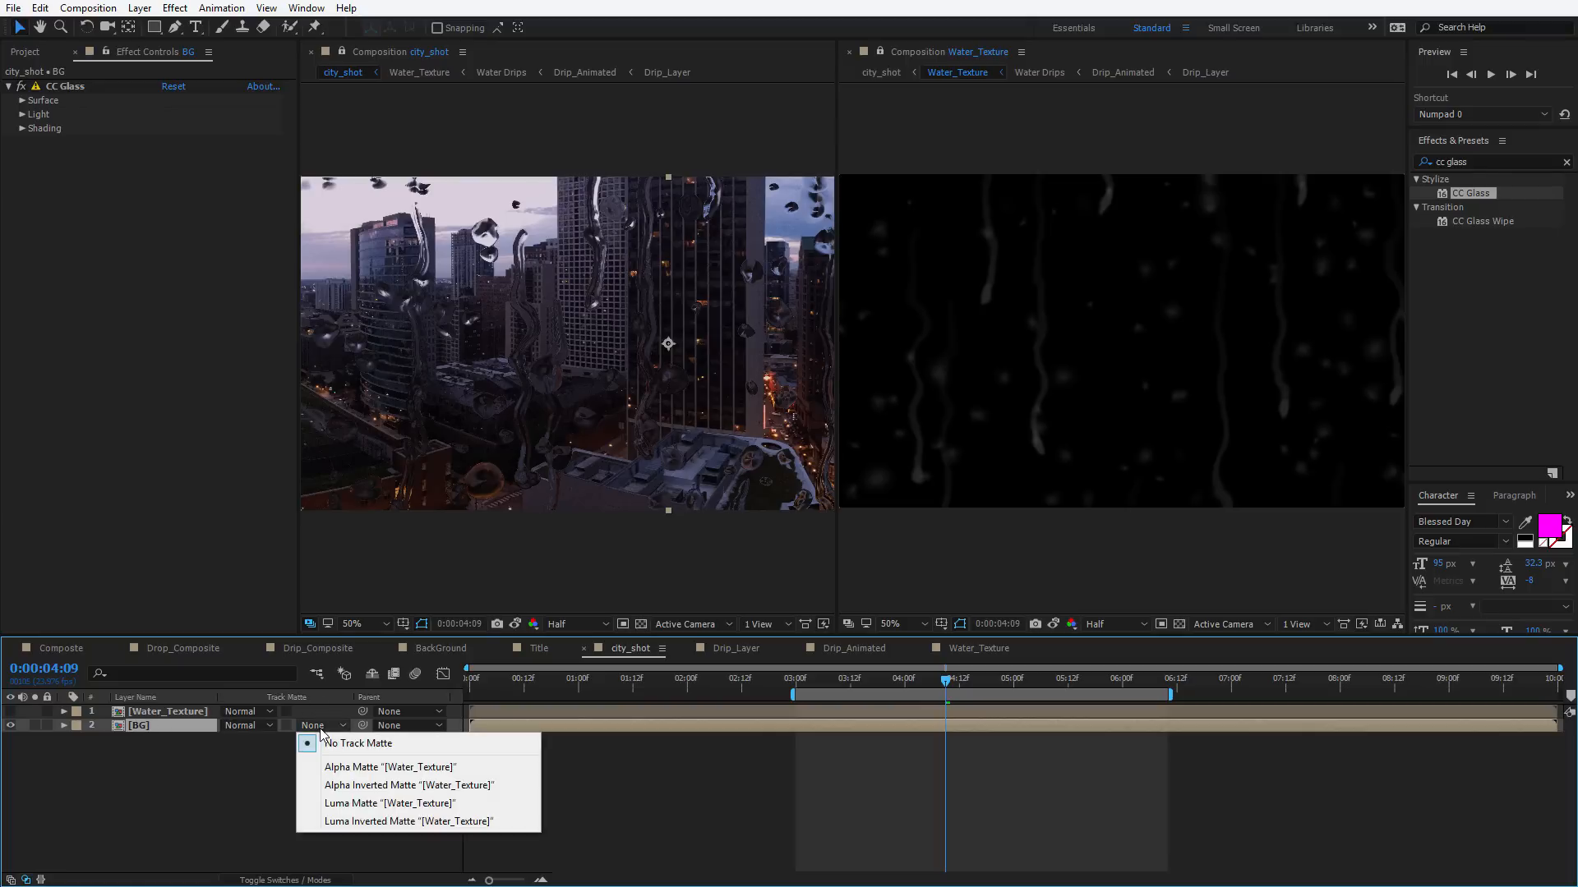
click(359, 803)
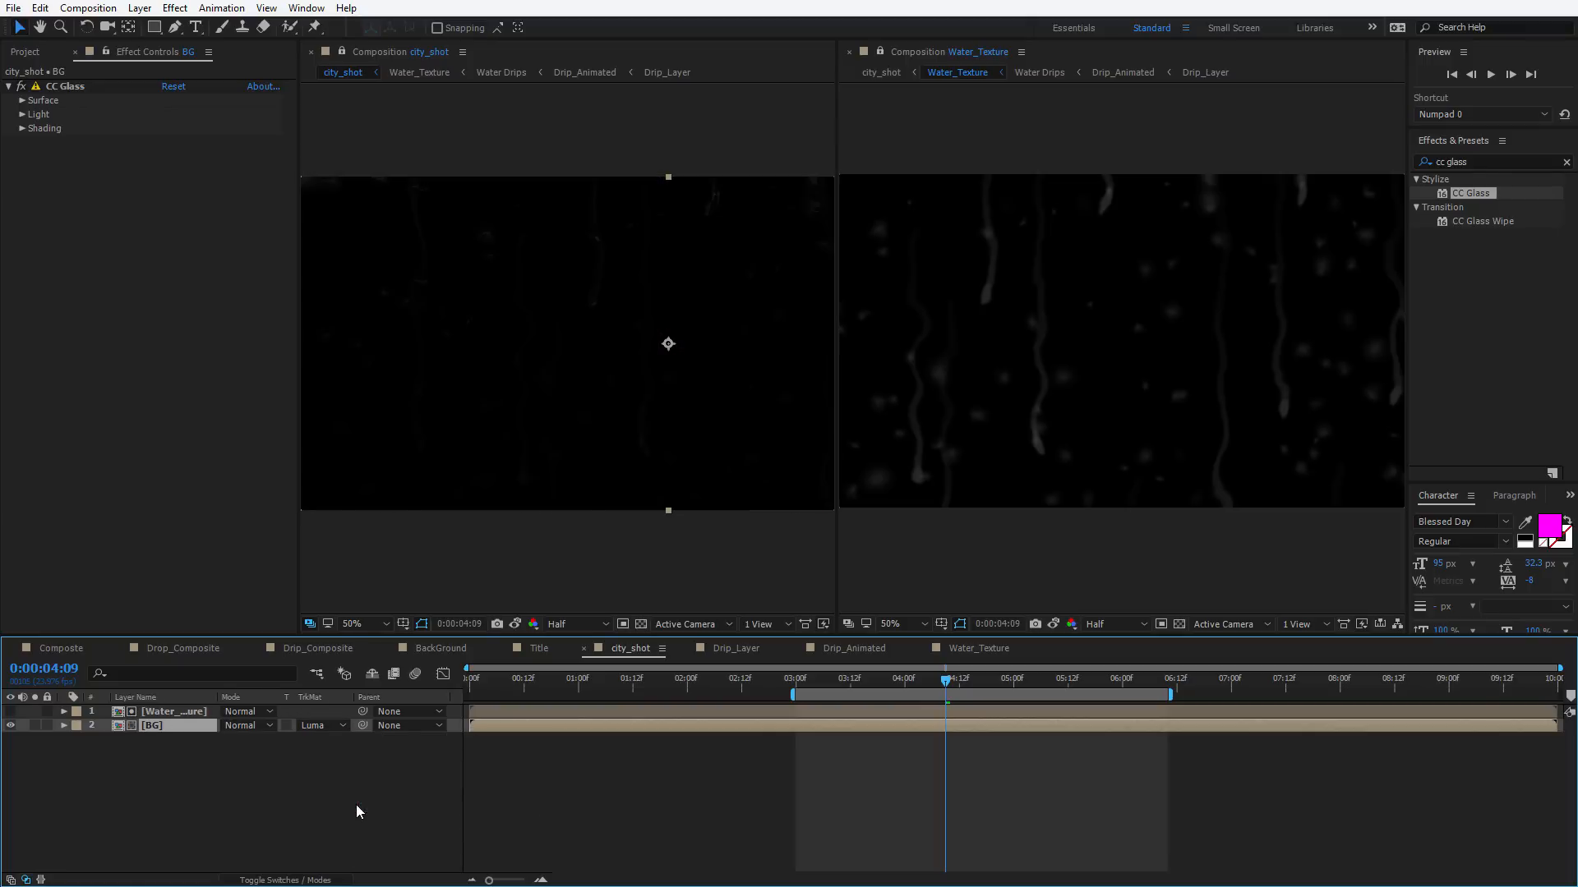
click(643, 622)
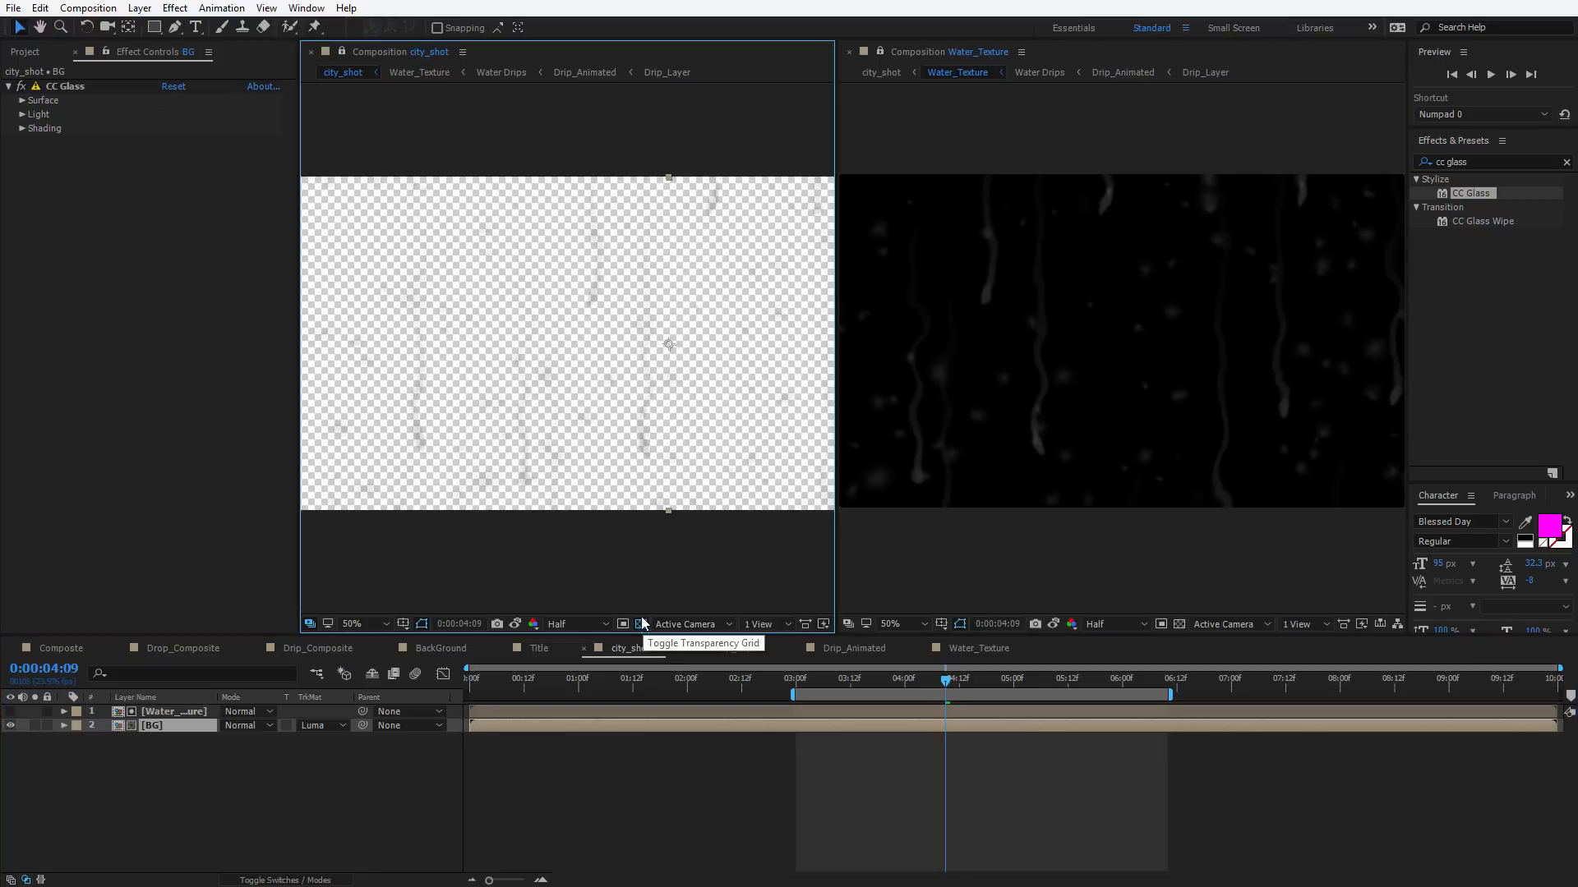
click(640, 624)
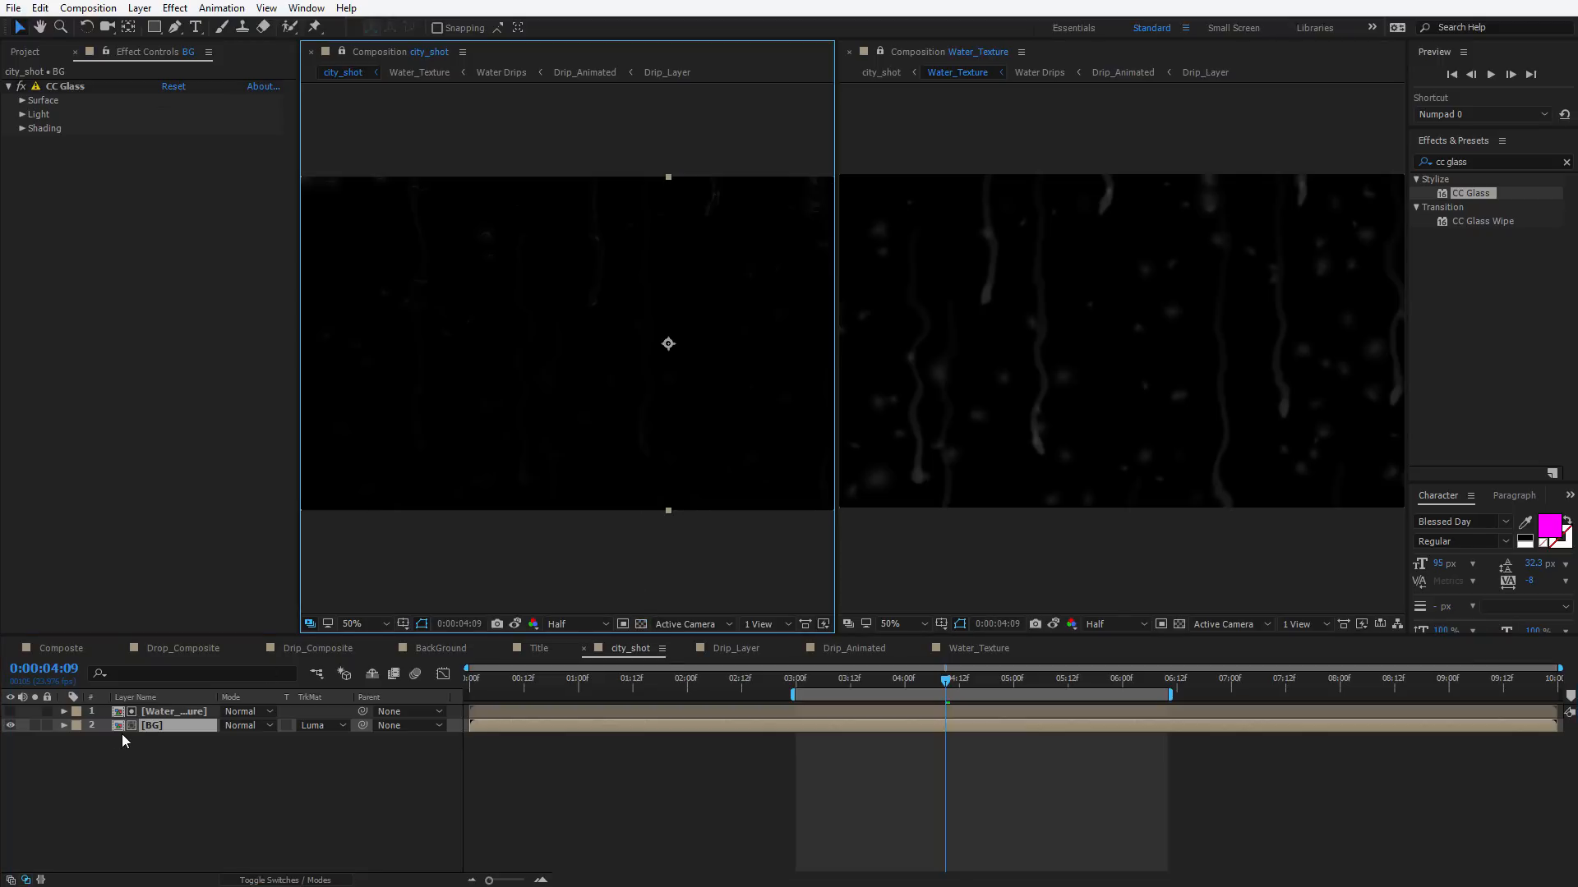
Inspect the Water_Texture matte layer on its own, hide it again and apply the Levels effect to it
click(168, 711)
click(10, 712)
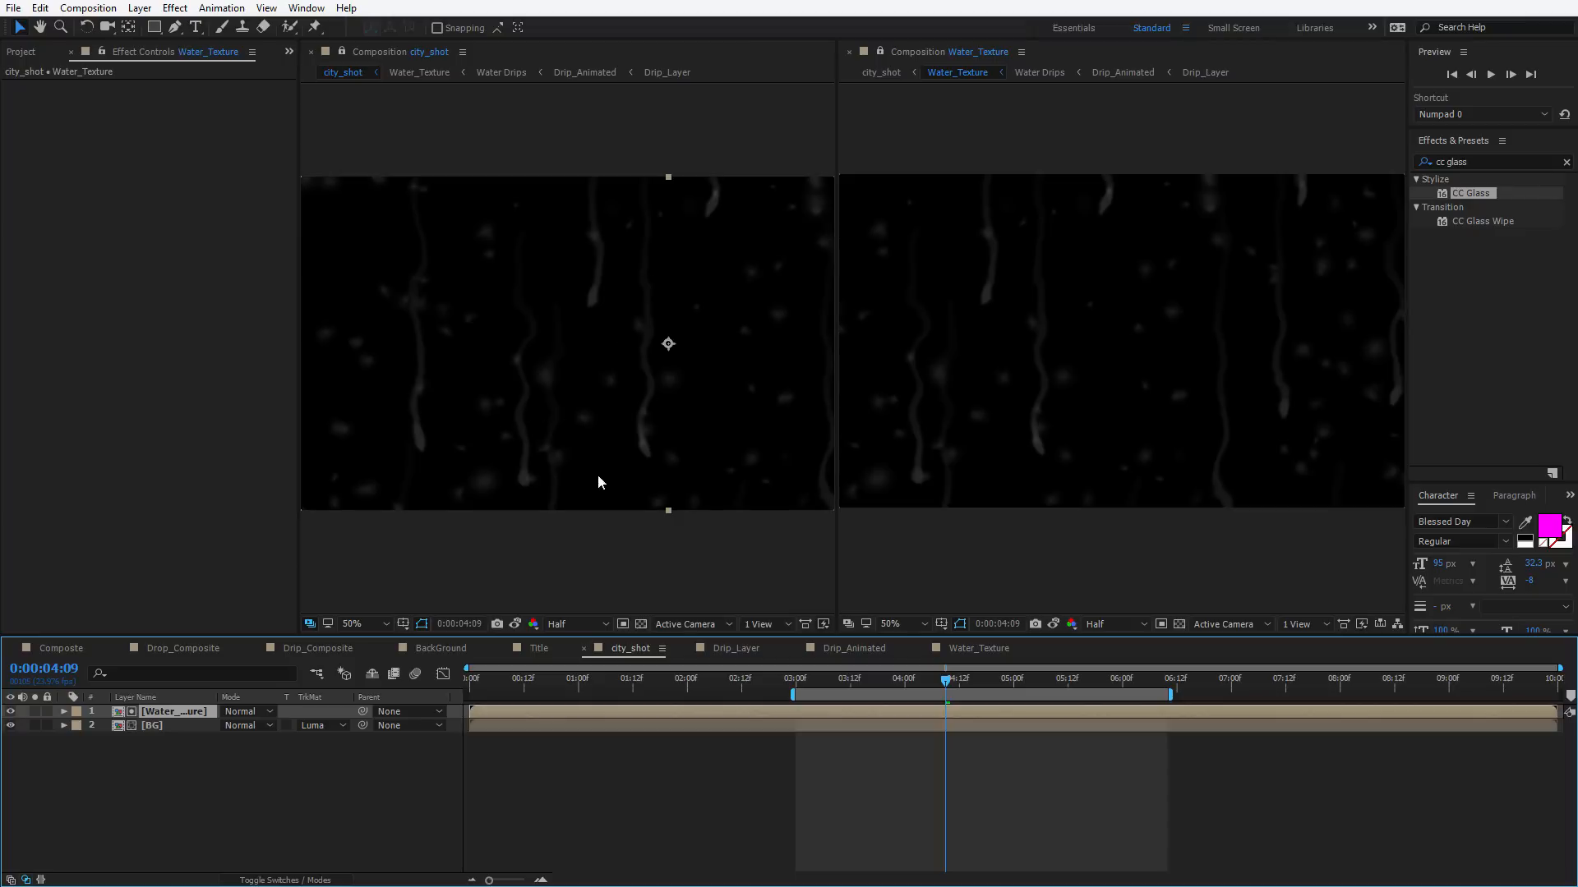
click(10, 712)
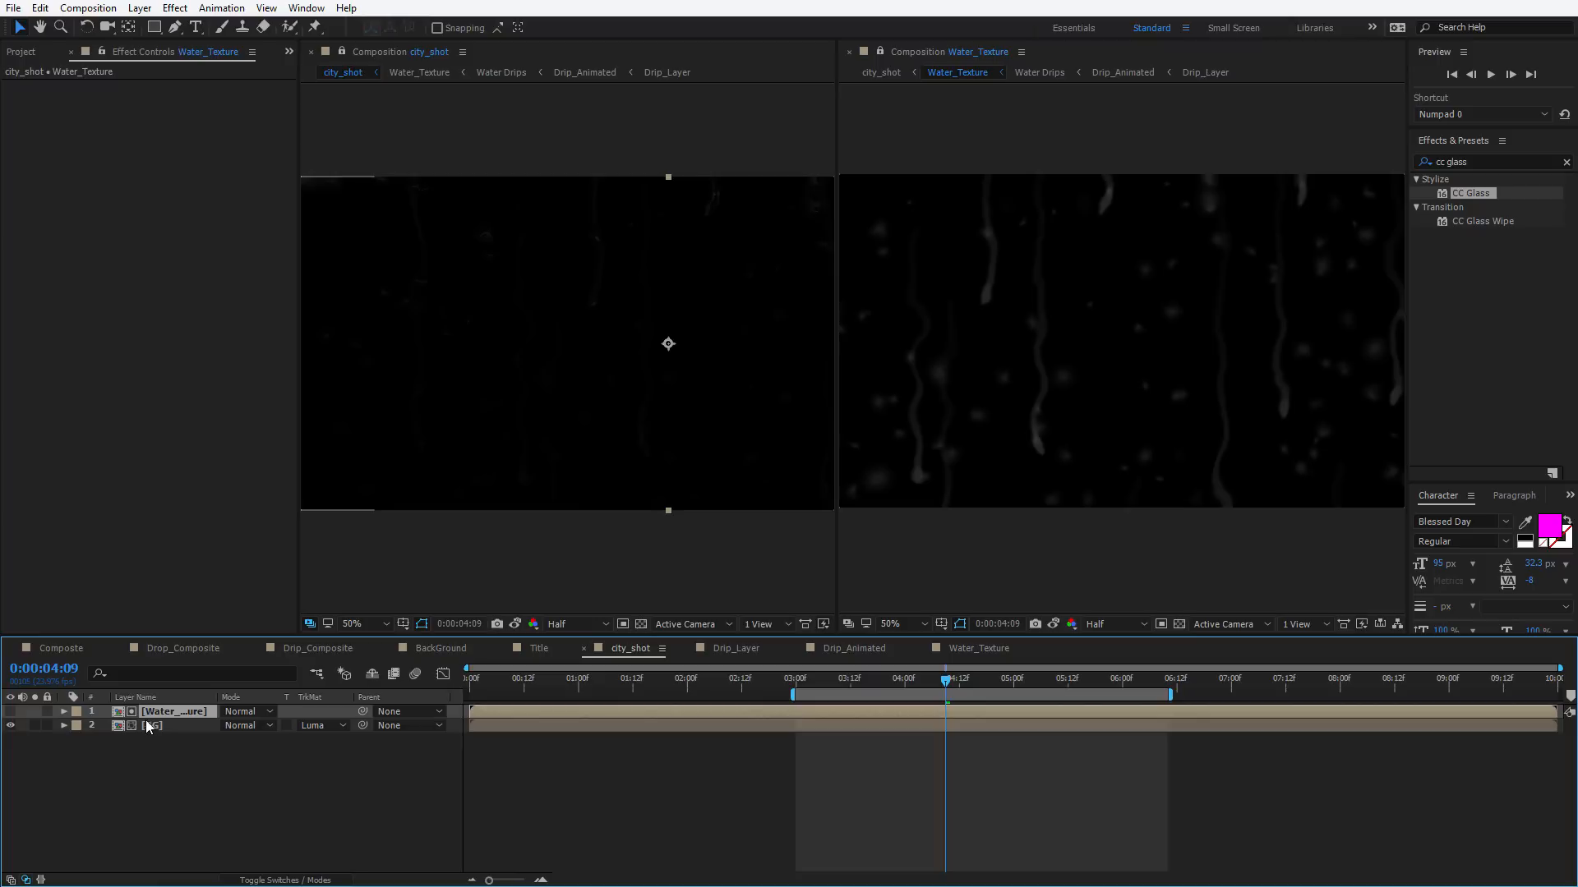
click(1458, 141)
click(1479, 161)
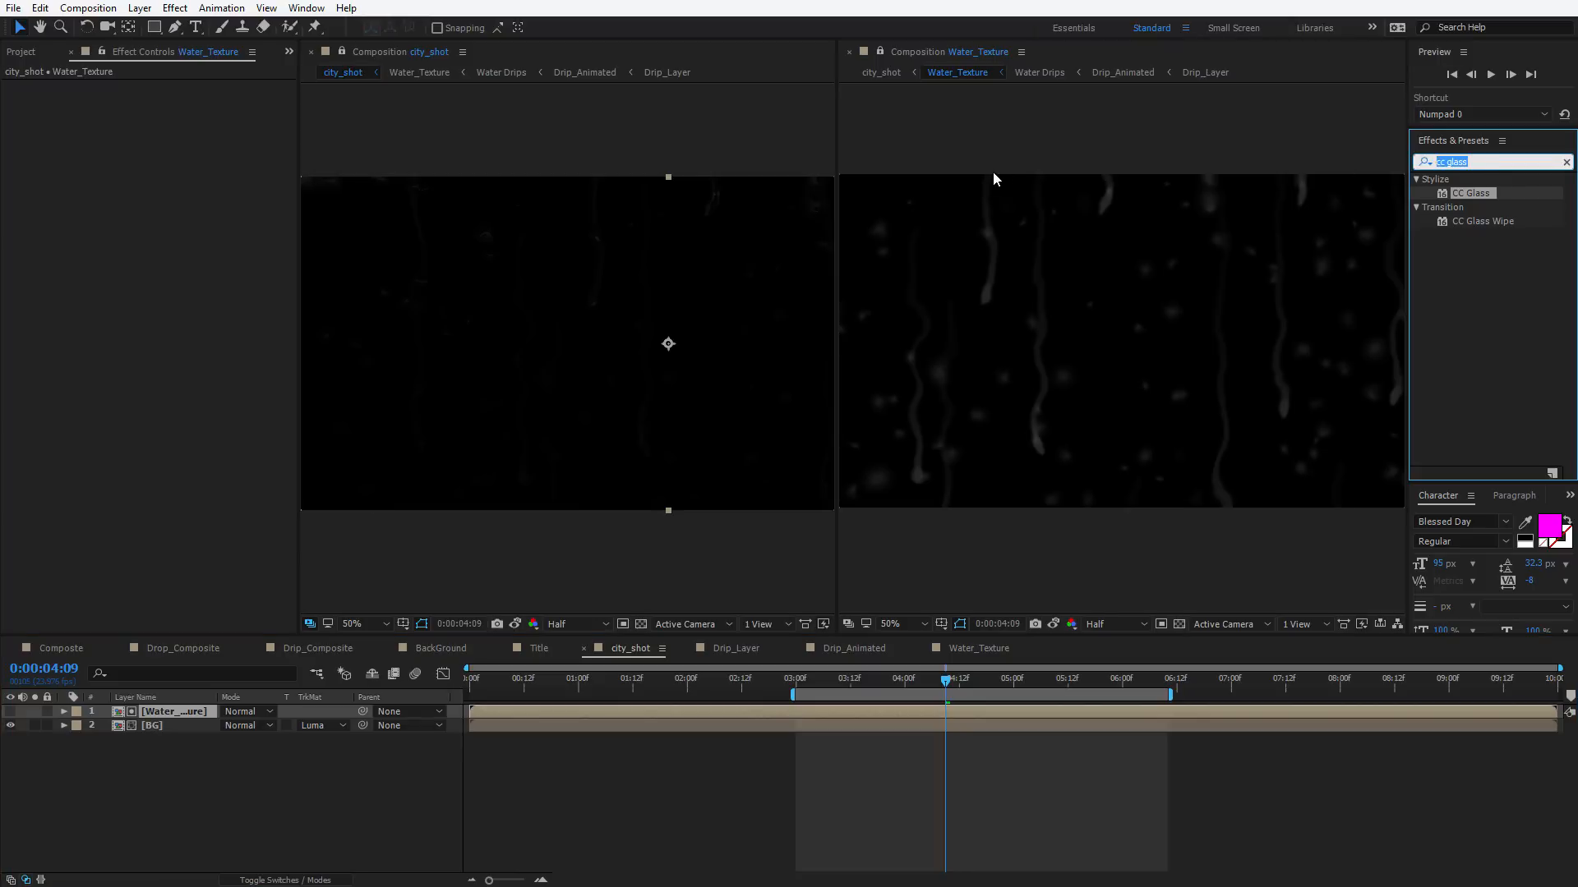
text(leve)
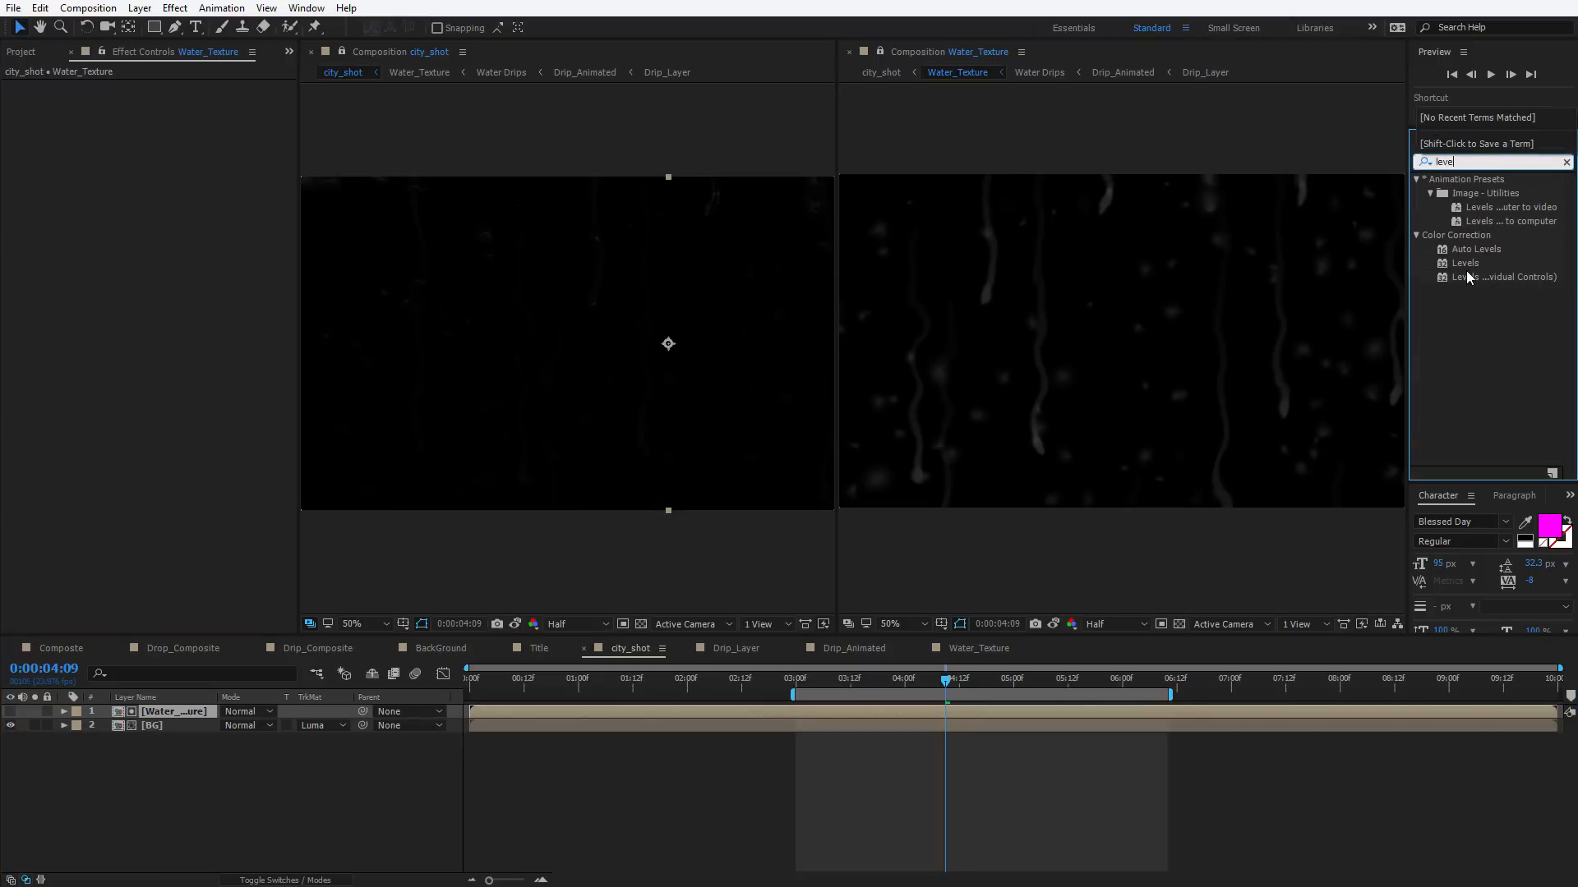
drag(1464, 264, 159, 715)
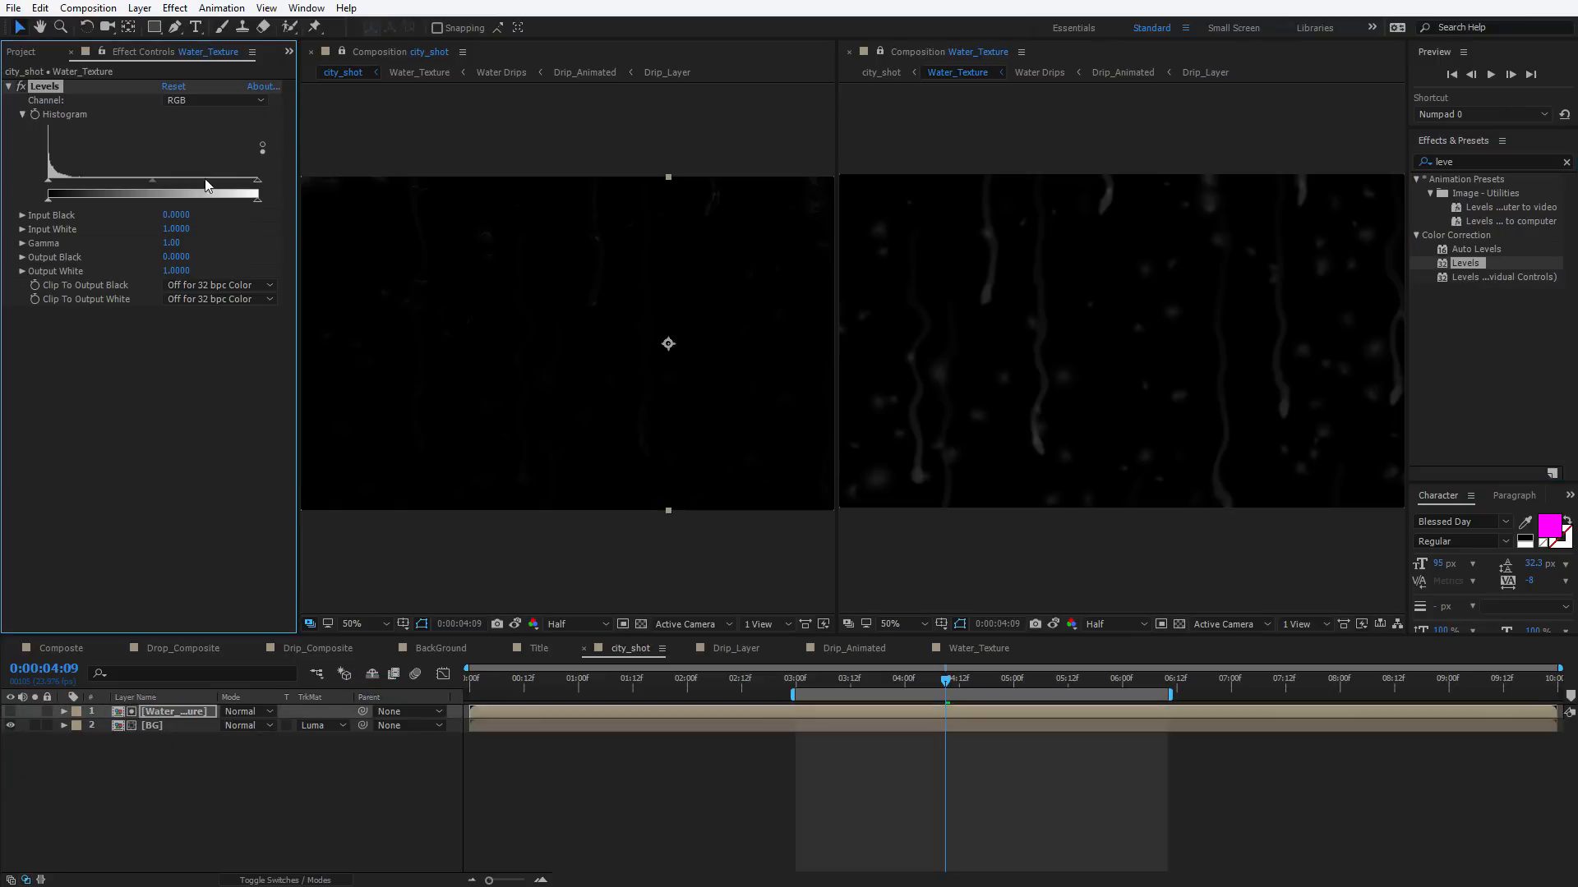
With the Water_Texture layer shown, set its Levels Input White to 0.0627 and Input Black to 0.0157, and hide the layer again
drag(257, 188, 100, 189)
click(10, 723)
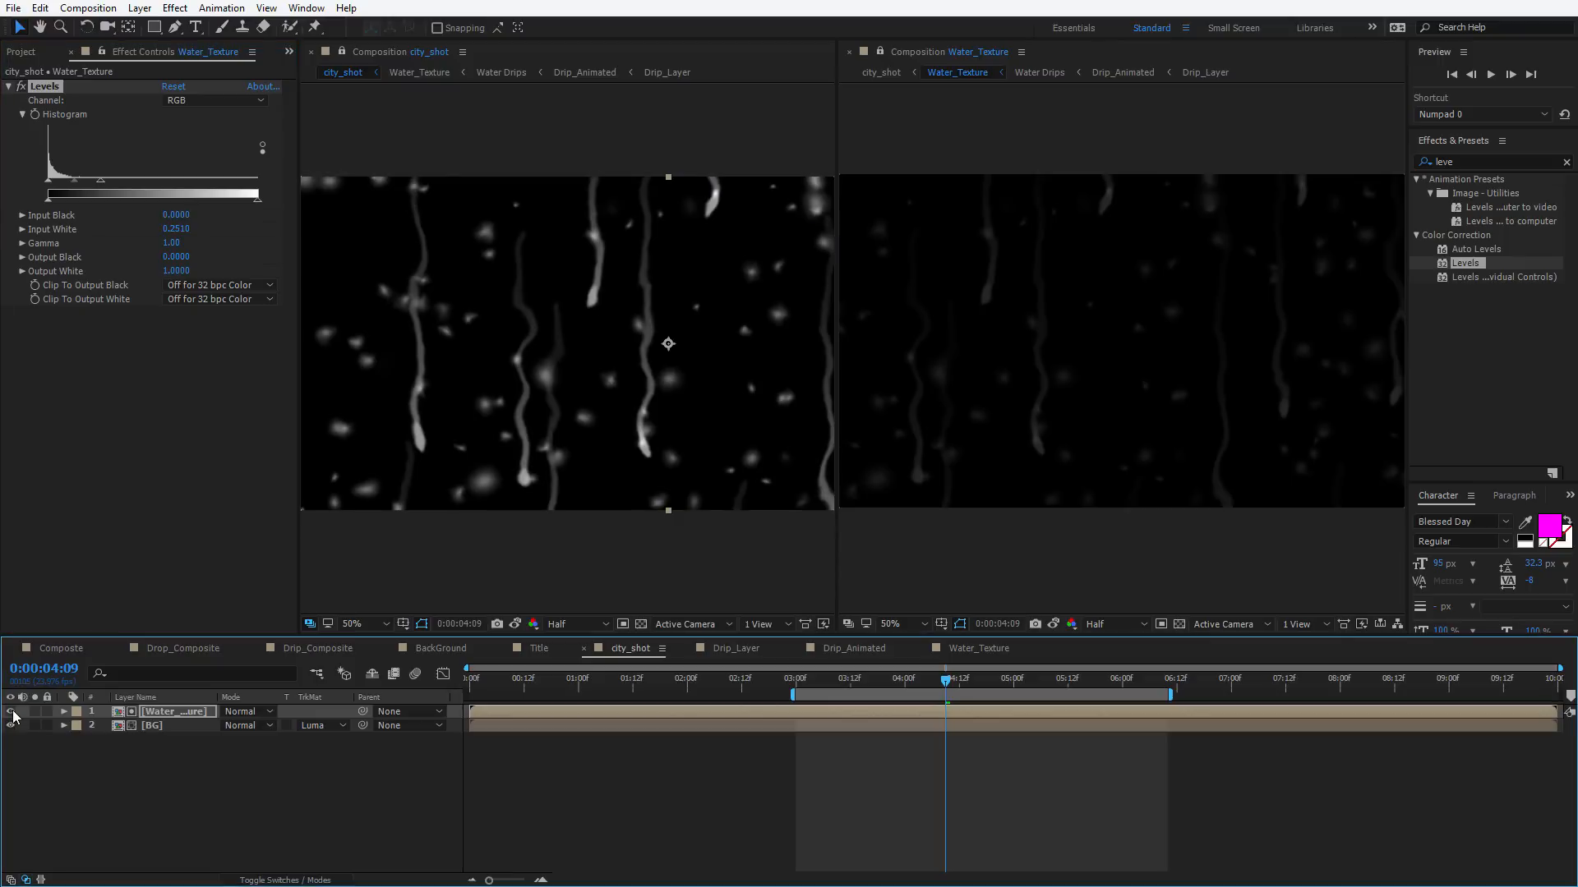
drag(102, 188, 60, 191)
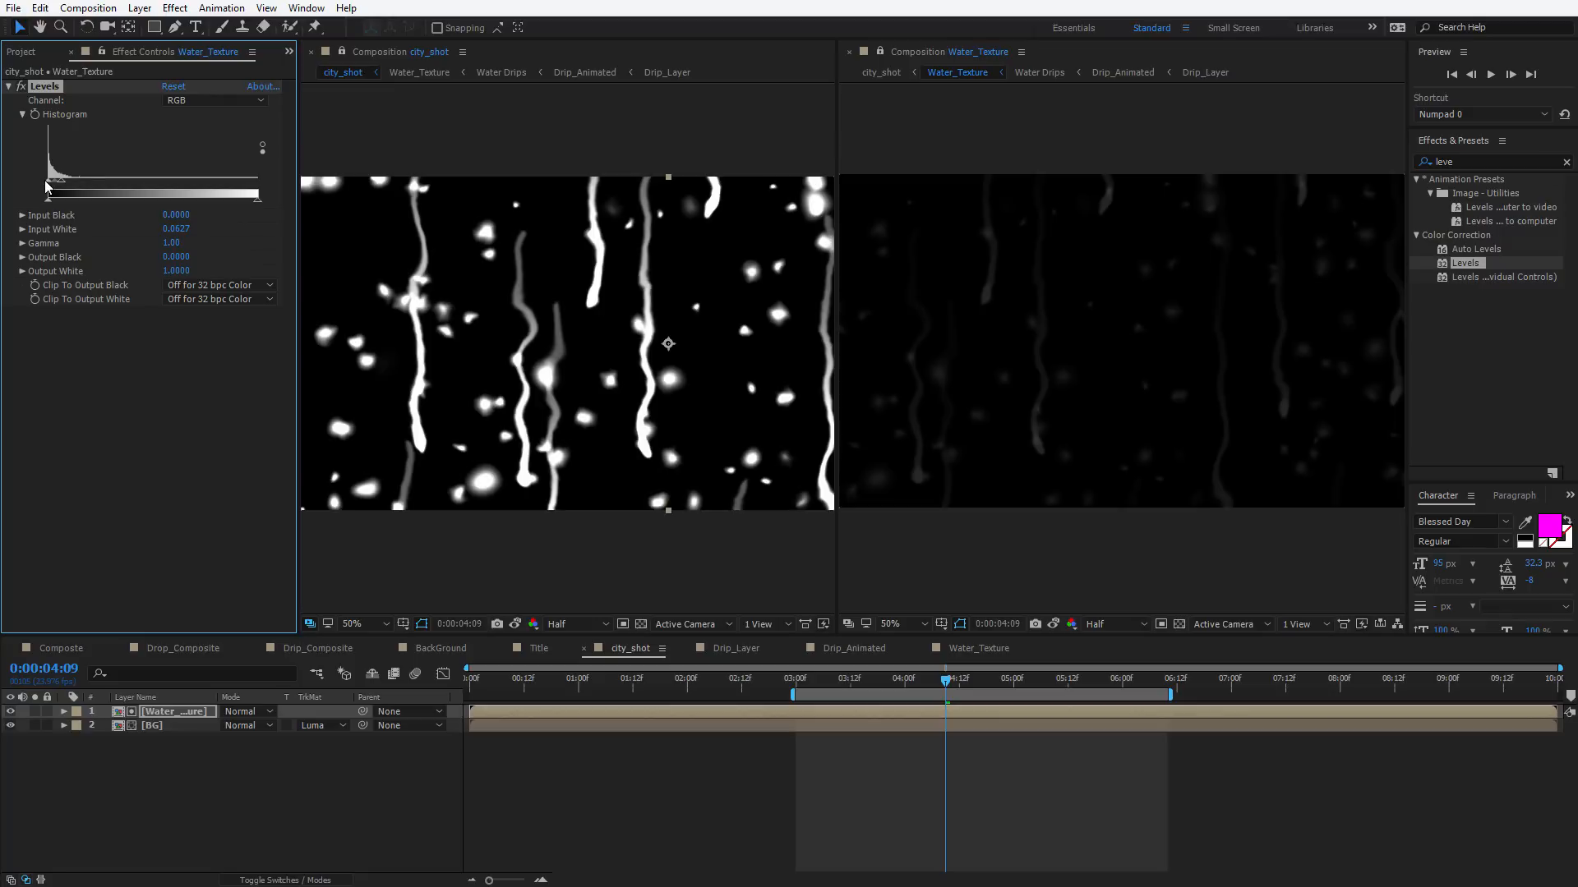
drag(48, 188, 54, 192)
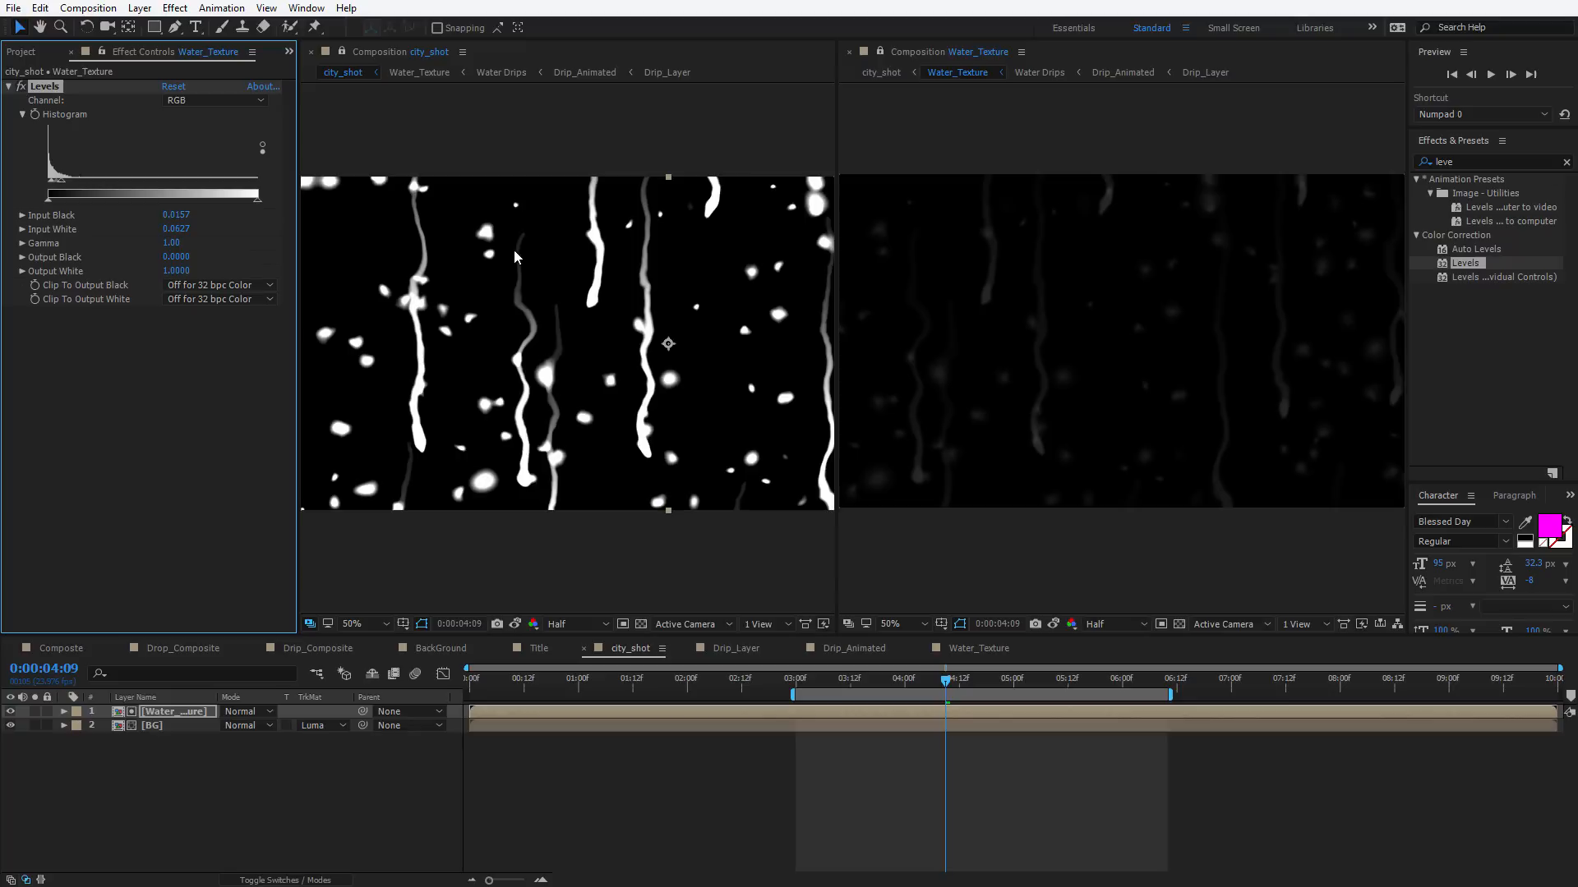
click(9, 713)
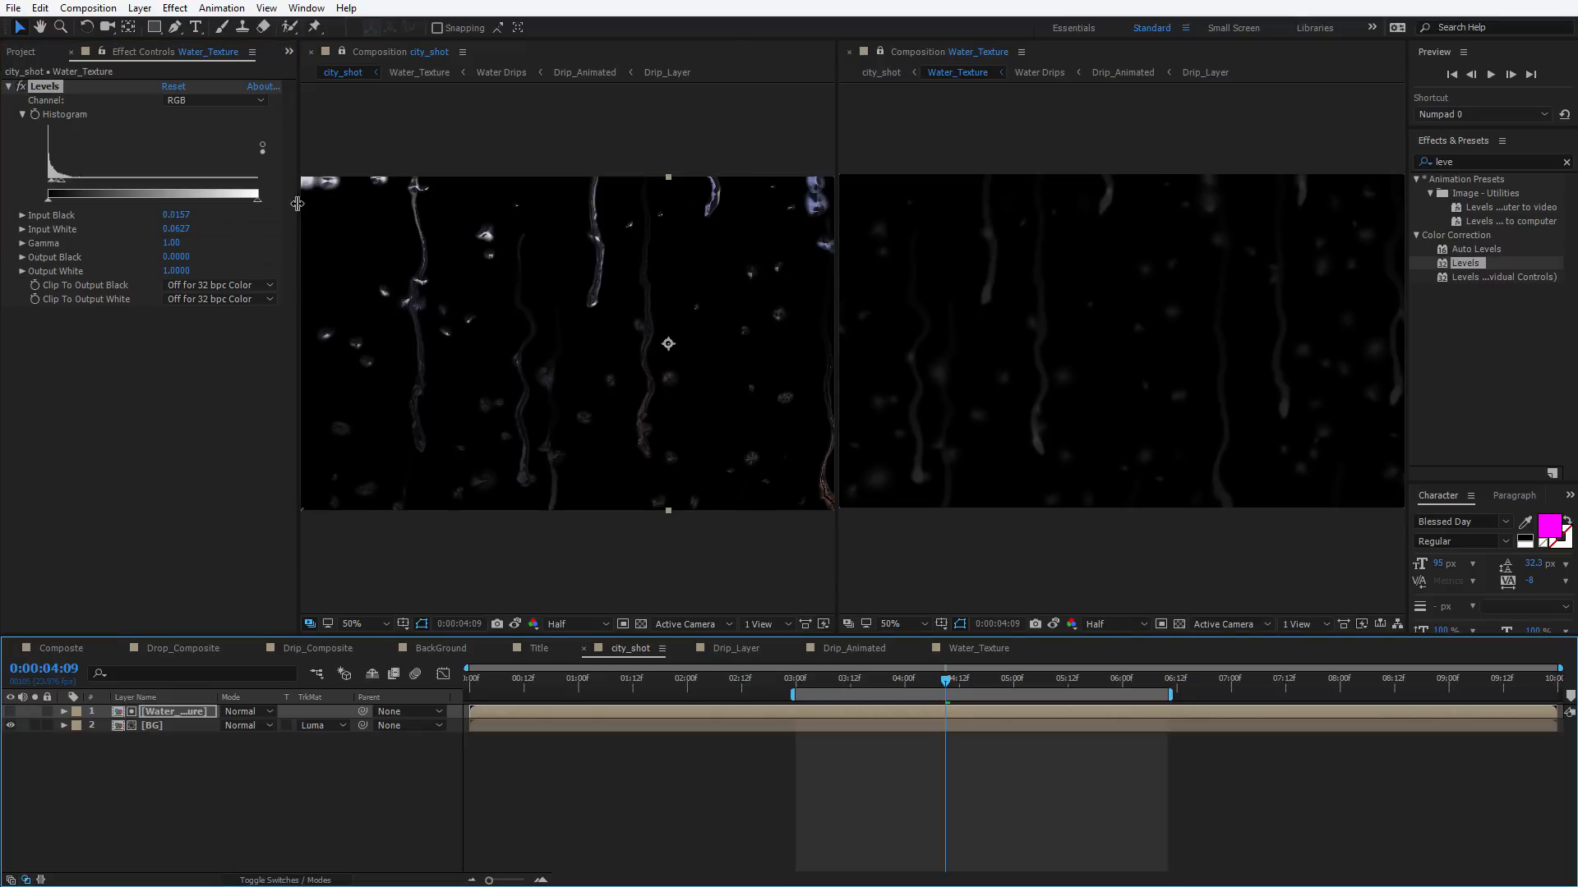
Raise the Water_Texture Levels Input Black to 0.0196 and check the matted drops at 0:00:03:18
drag(301, 203, 336, 203)
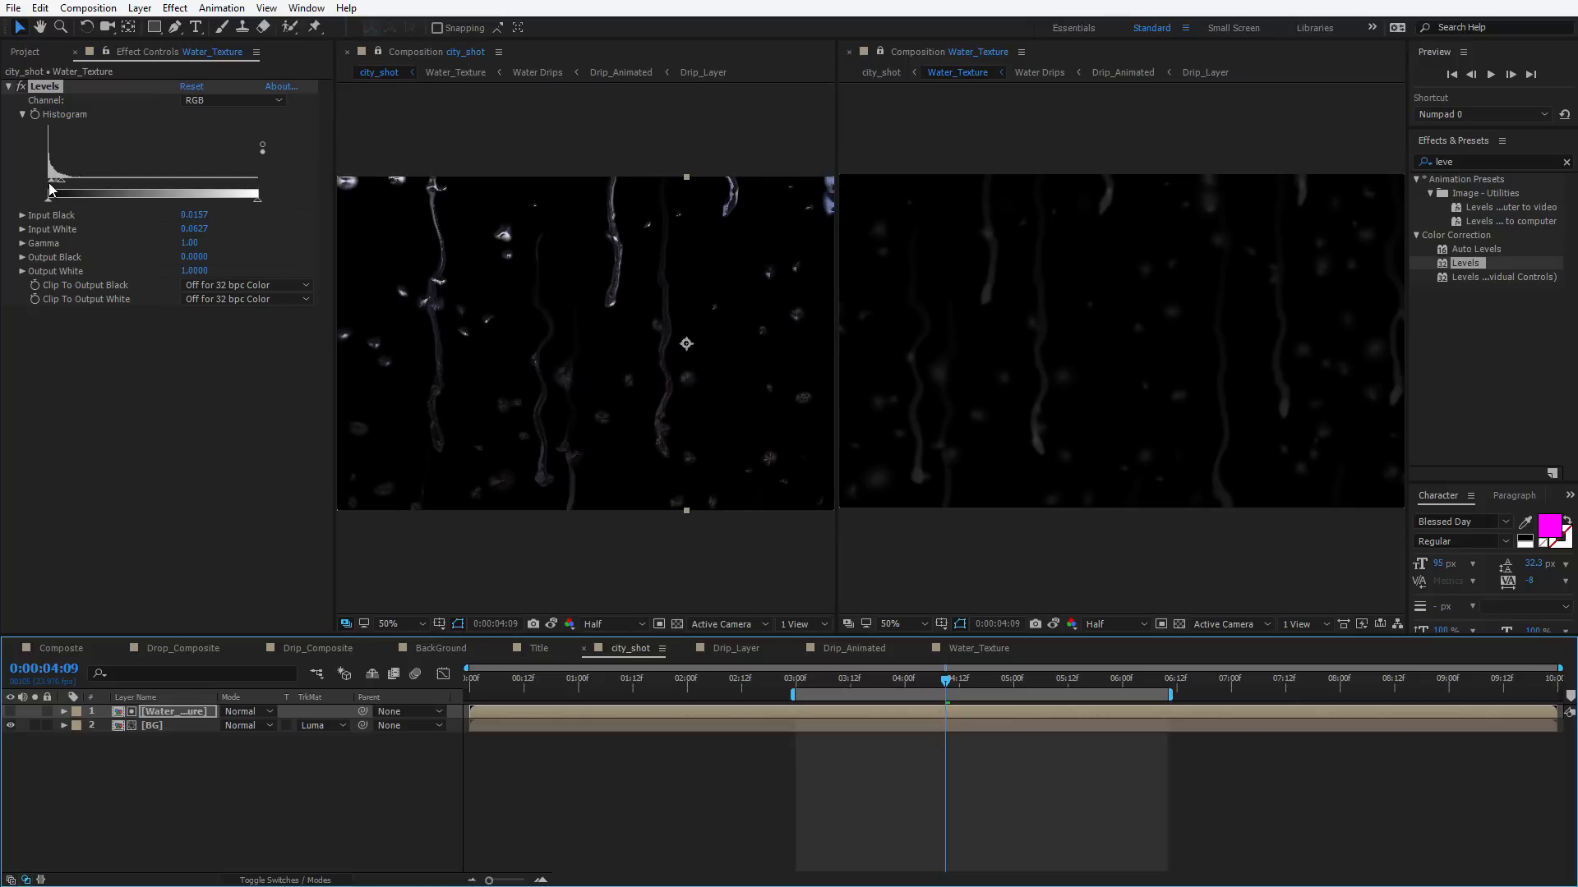
drag(50, 189, 55, 188)
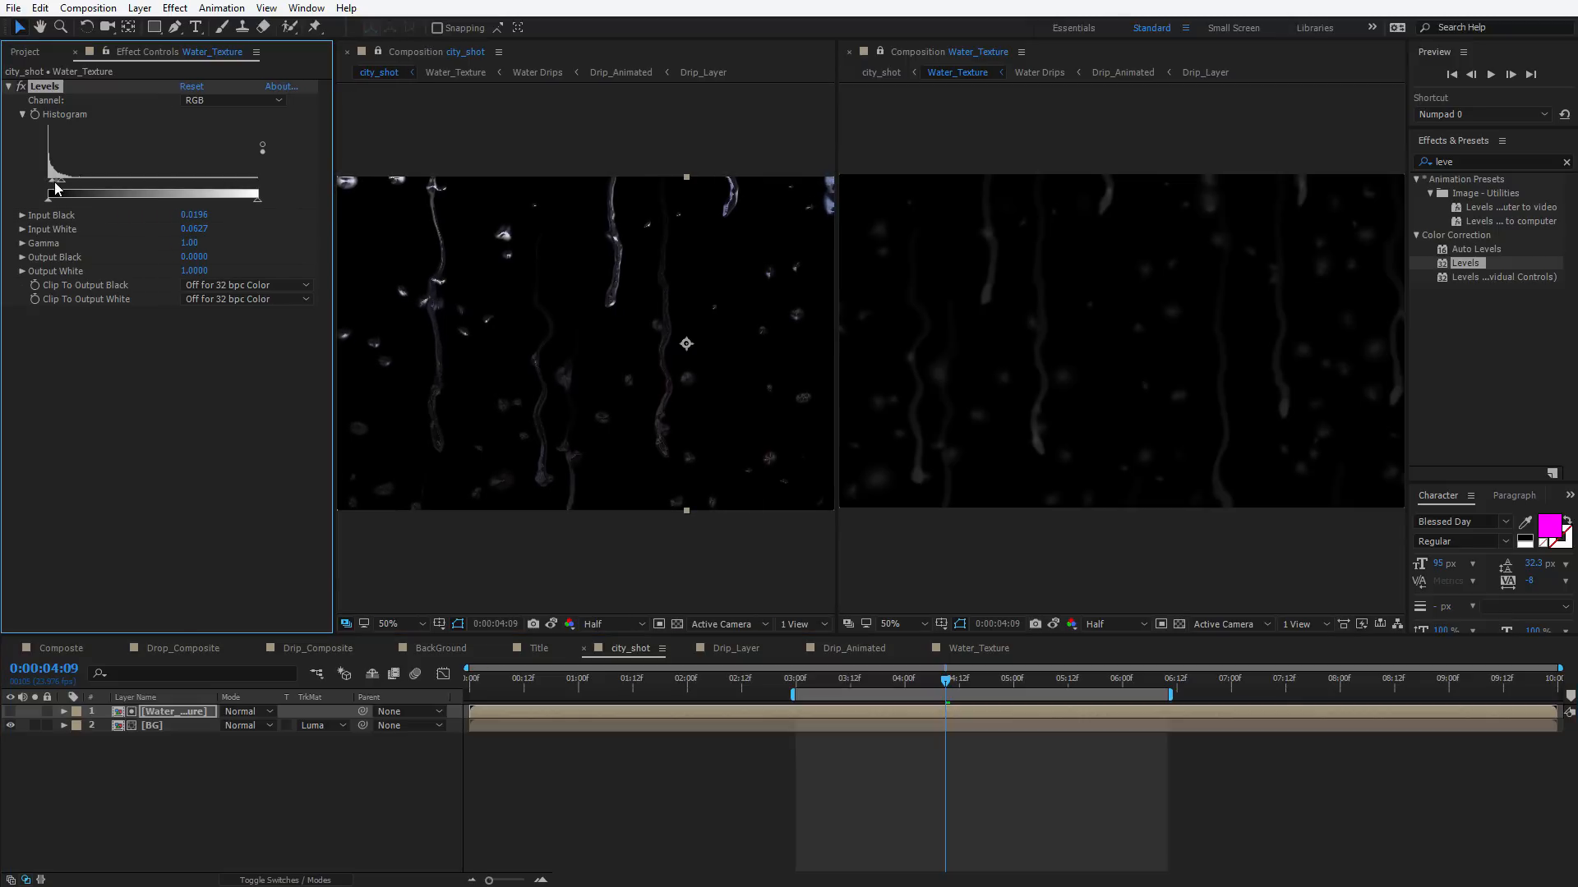
drag(818, 682, 878, 684)
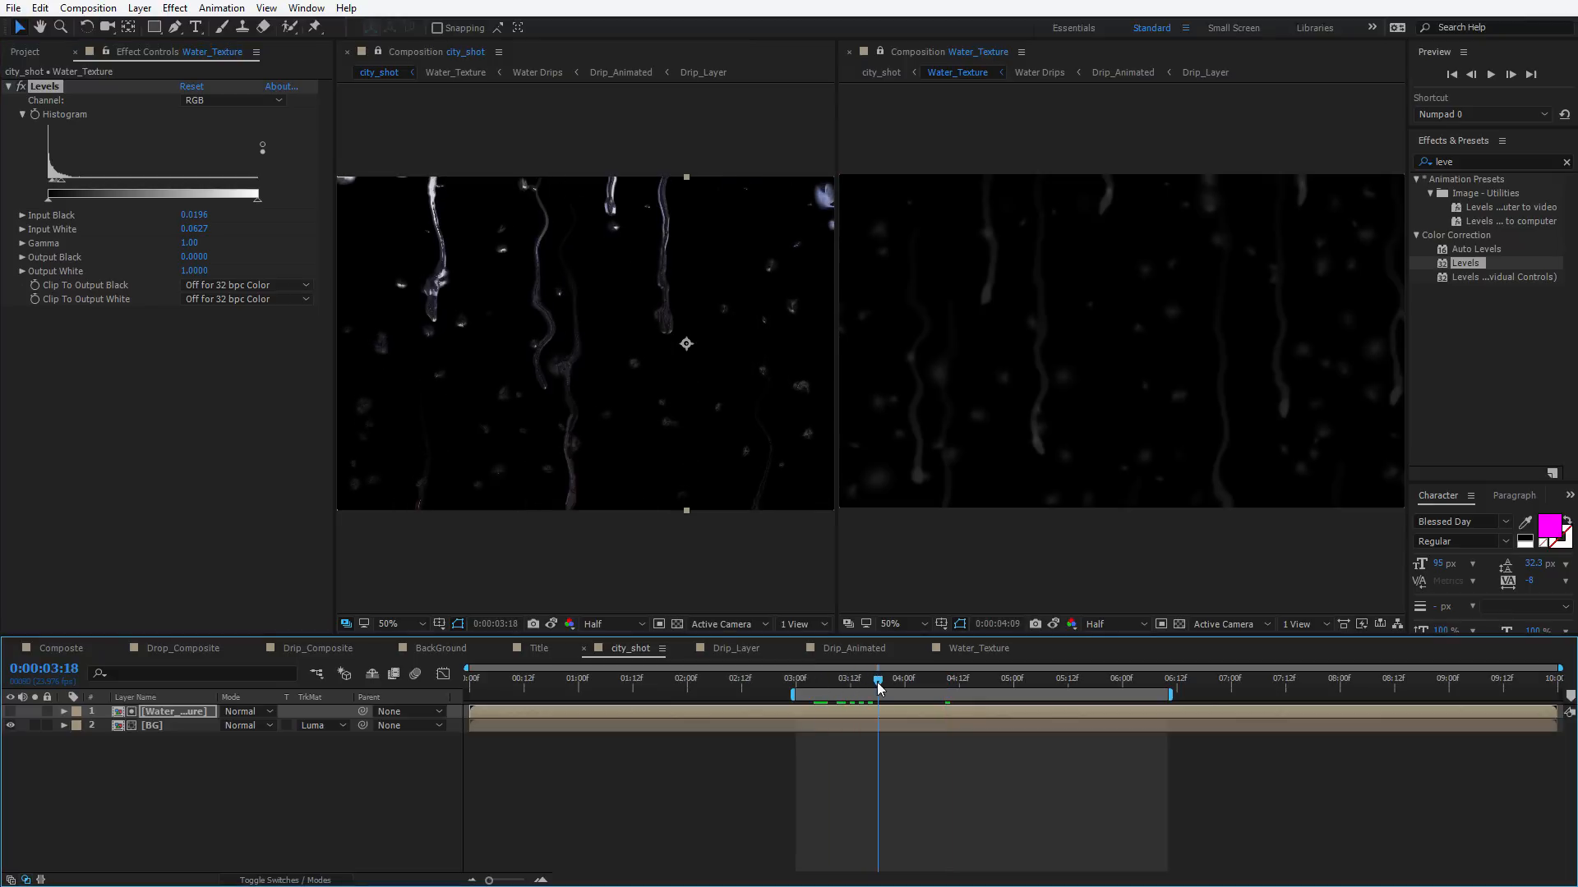
click(254, 771)
Duplicate the BG layer in the city_shot composition
click(159, 726)
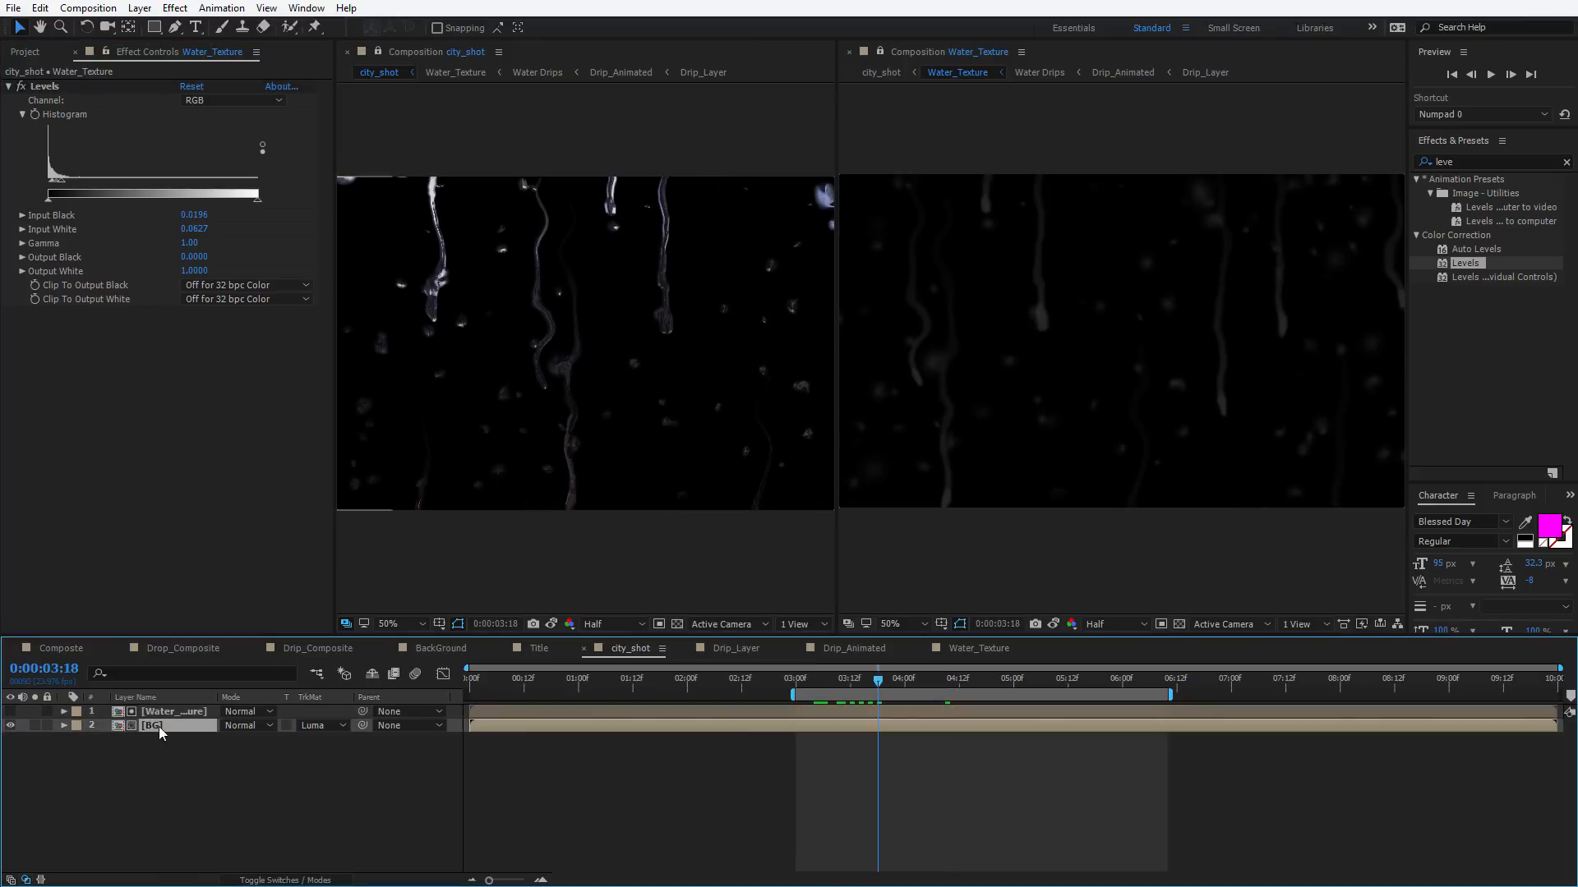
click(138, 746)
click(147, 725)
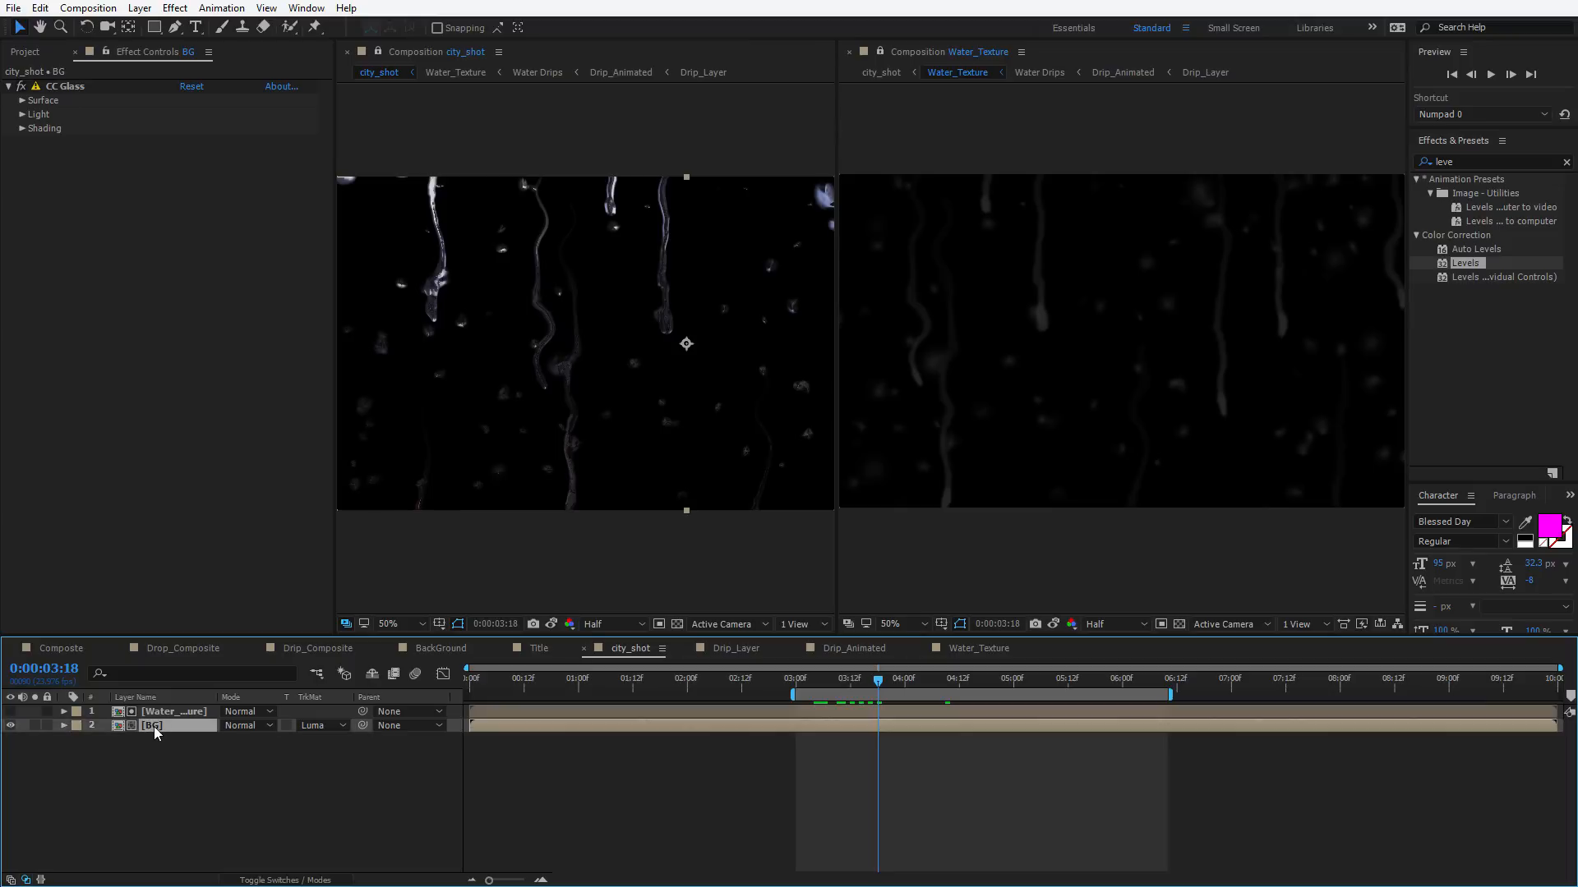
click(40, 7)
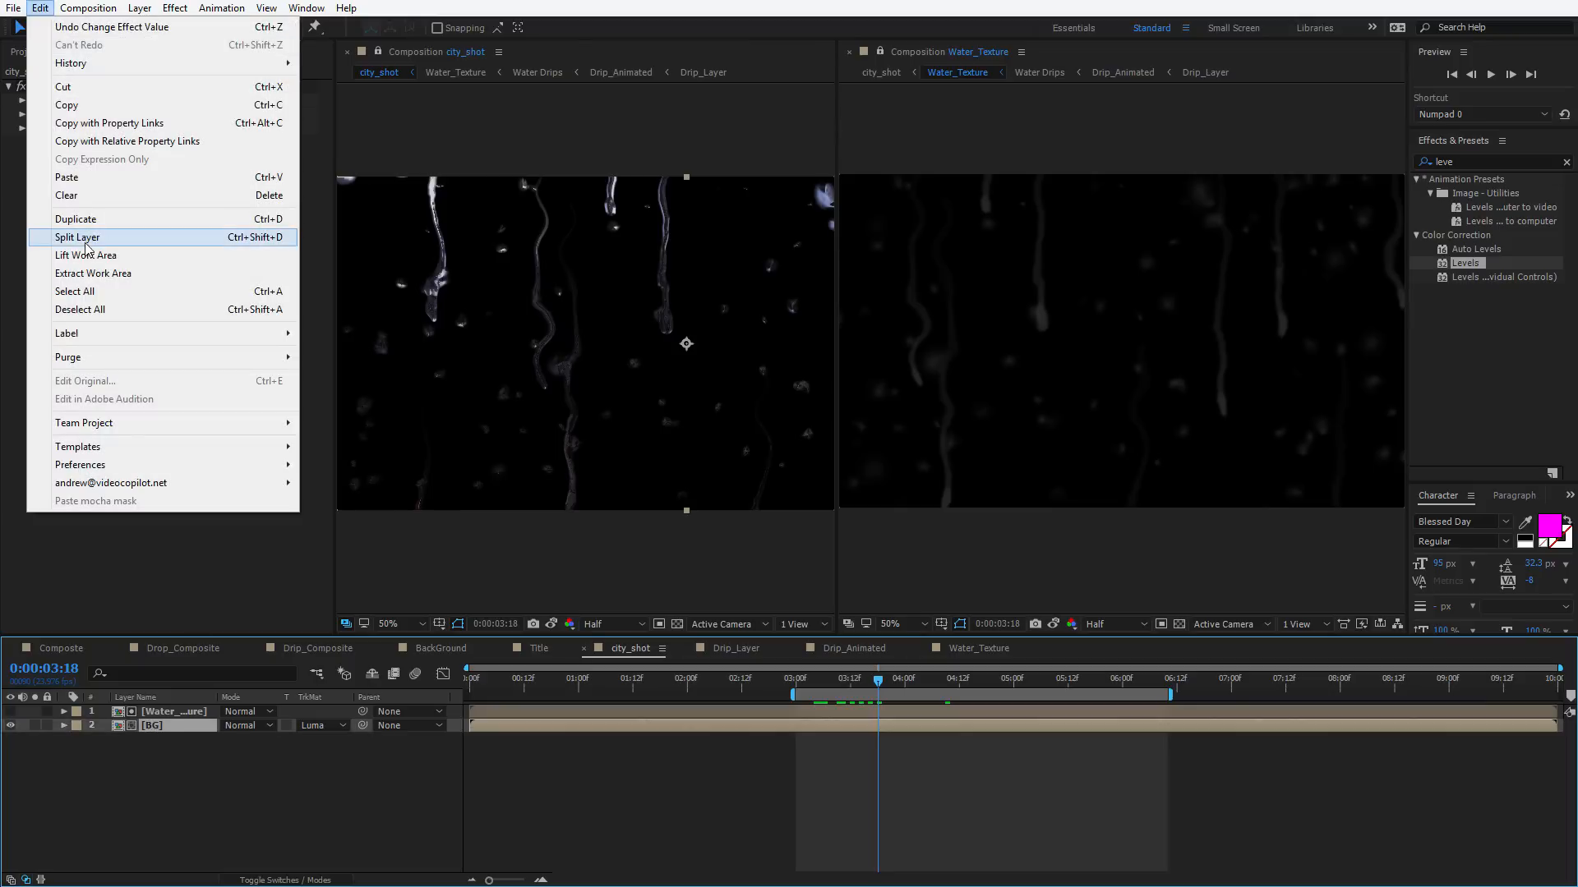
click(66, 217)
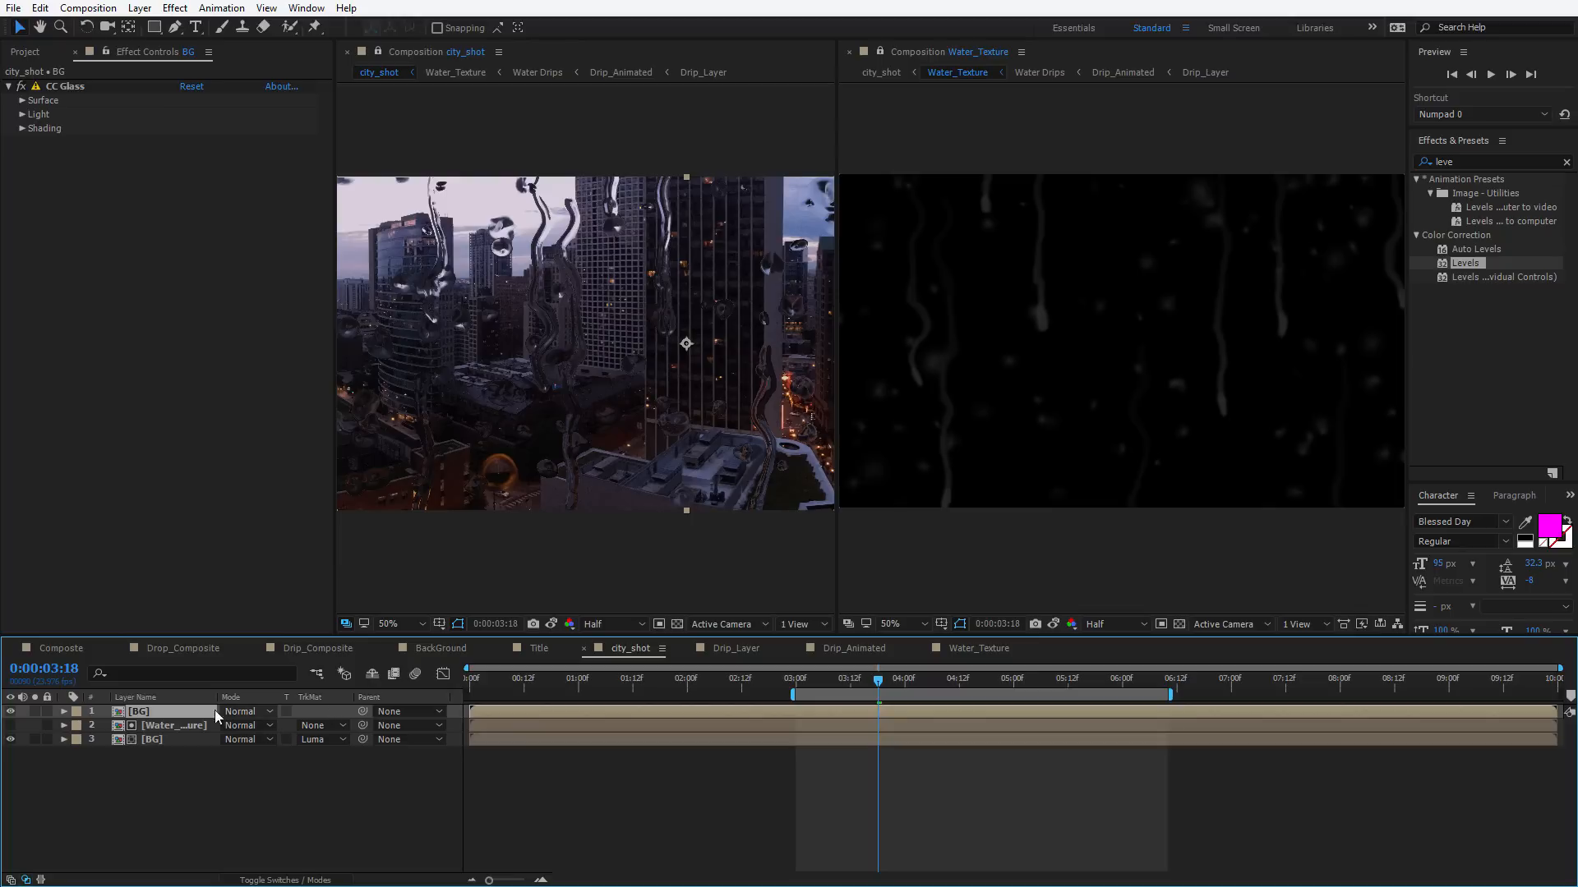
Move the duplicated BG layer to the bottom of the layer stack and set it to No Track Matte
drag(131, 712, 140, 786)
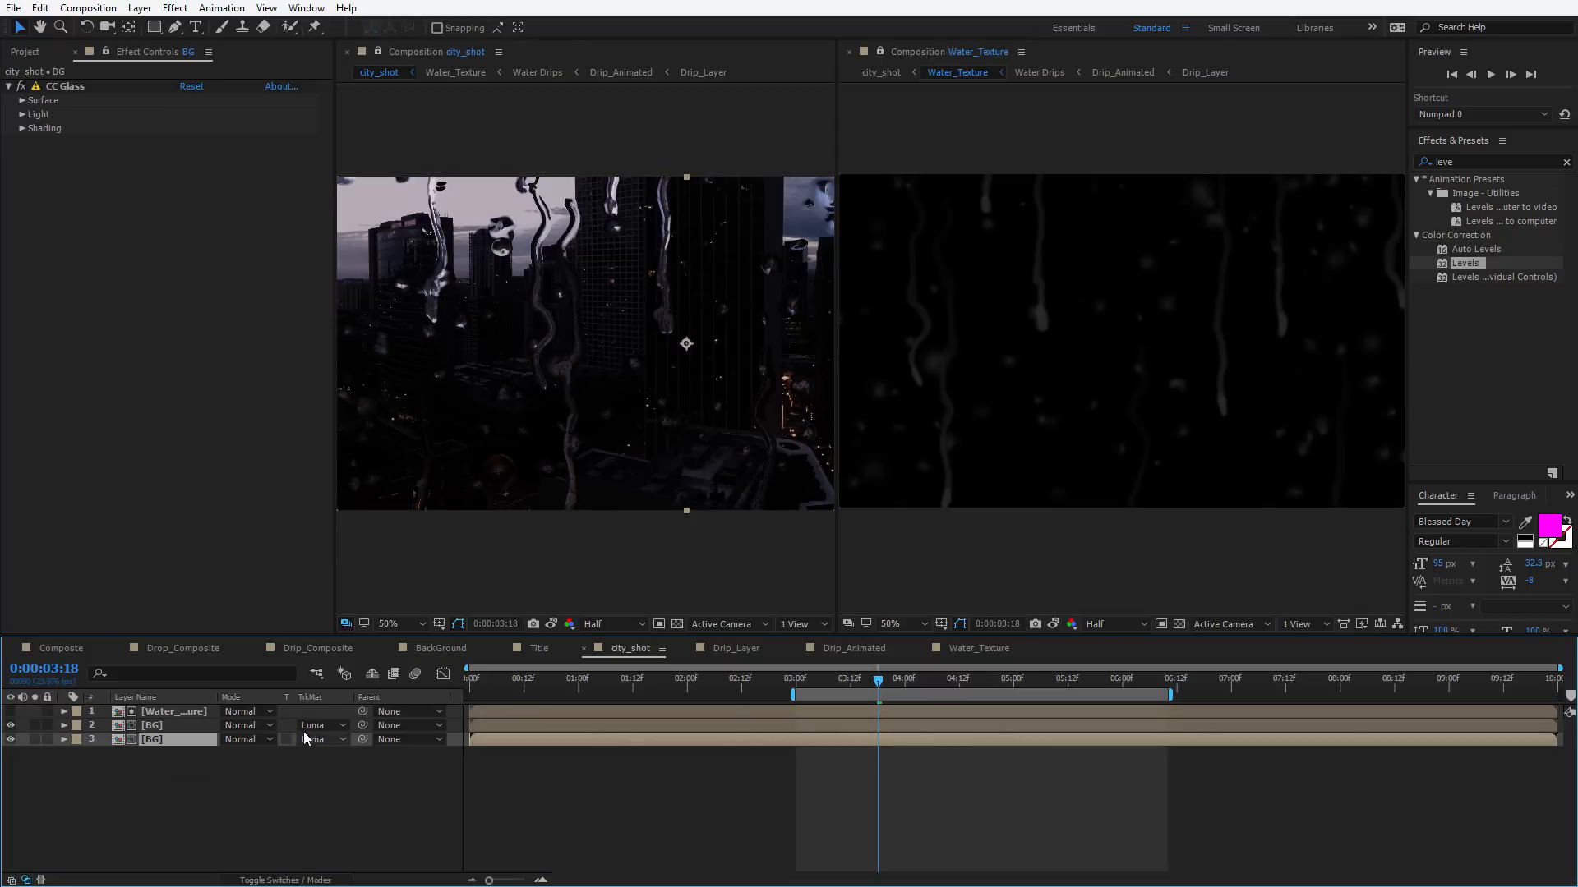
click(324, 740)
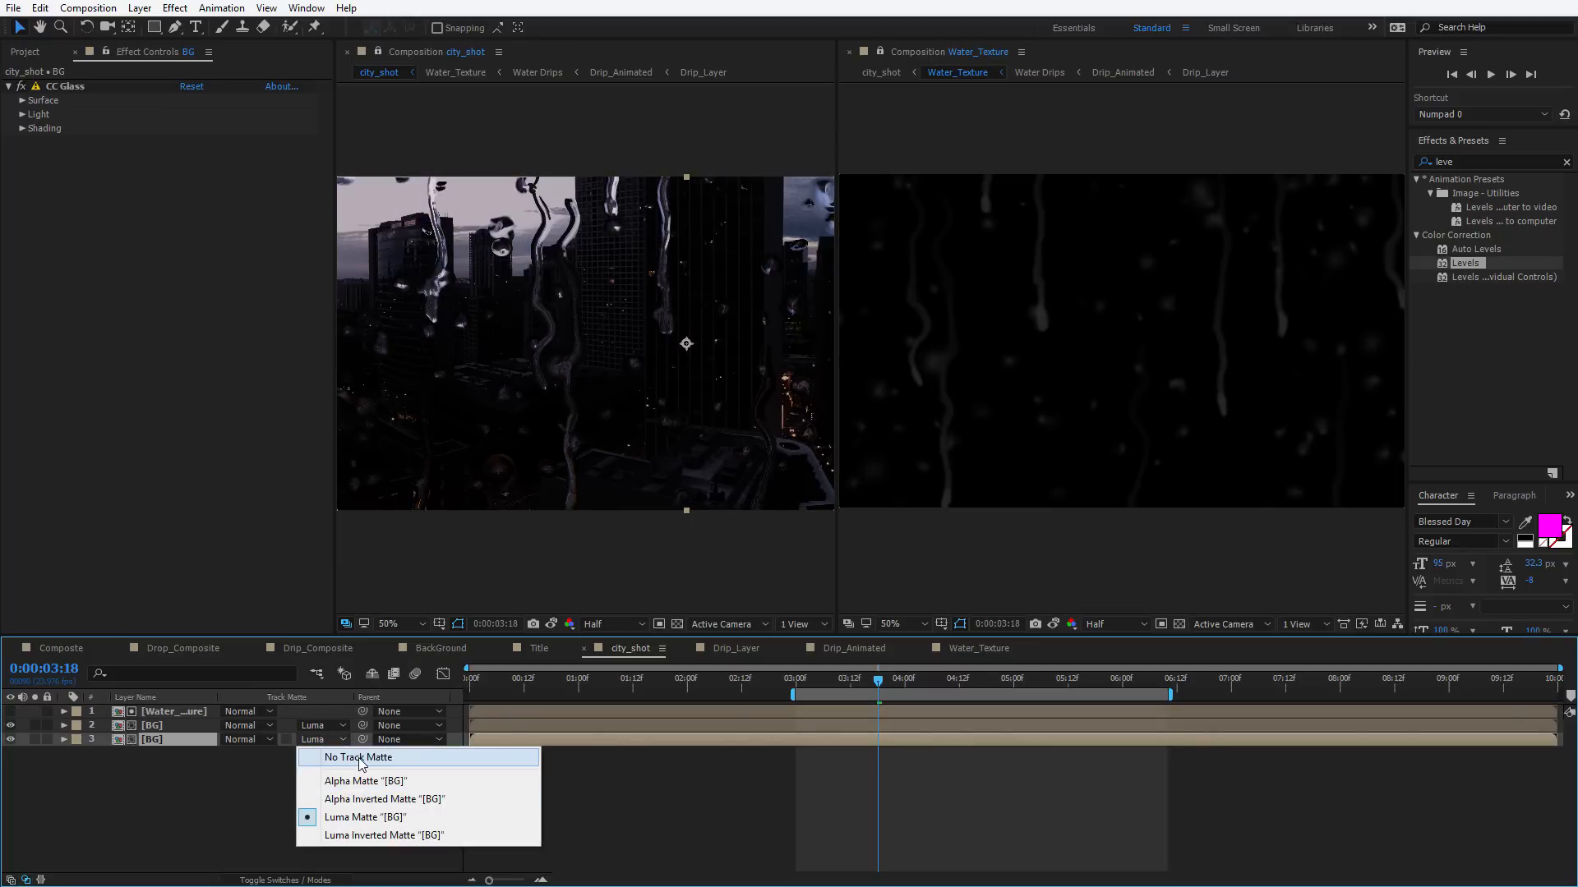
click(357, 758)
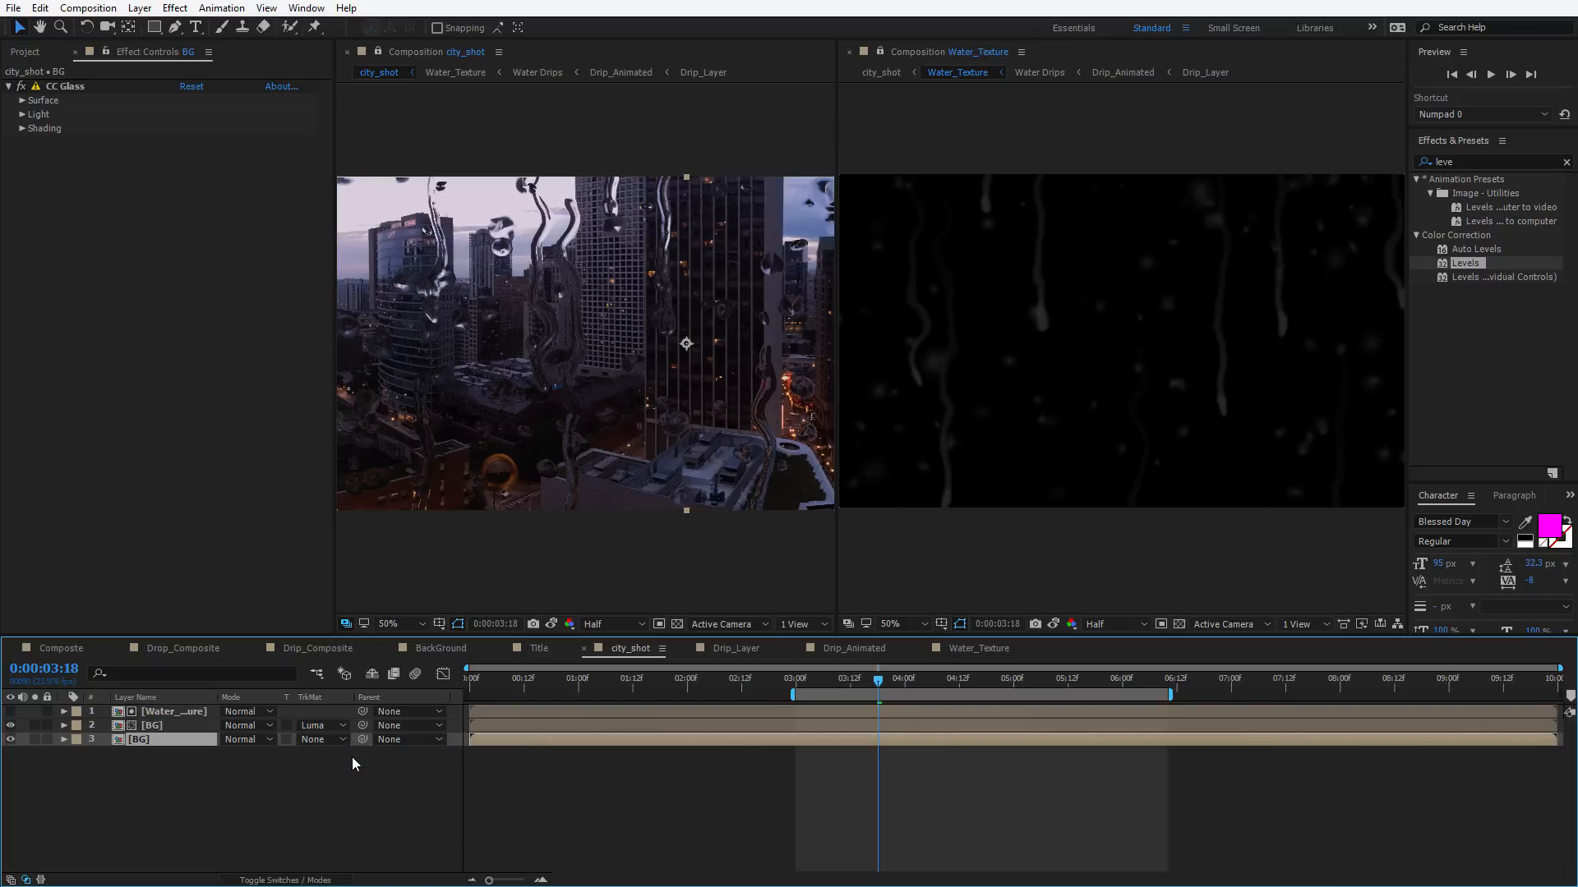
Remove the CC Glass effect from the bottom BG layer
click(71, 88)
key(Delete)
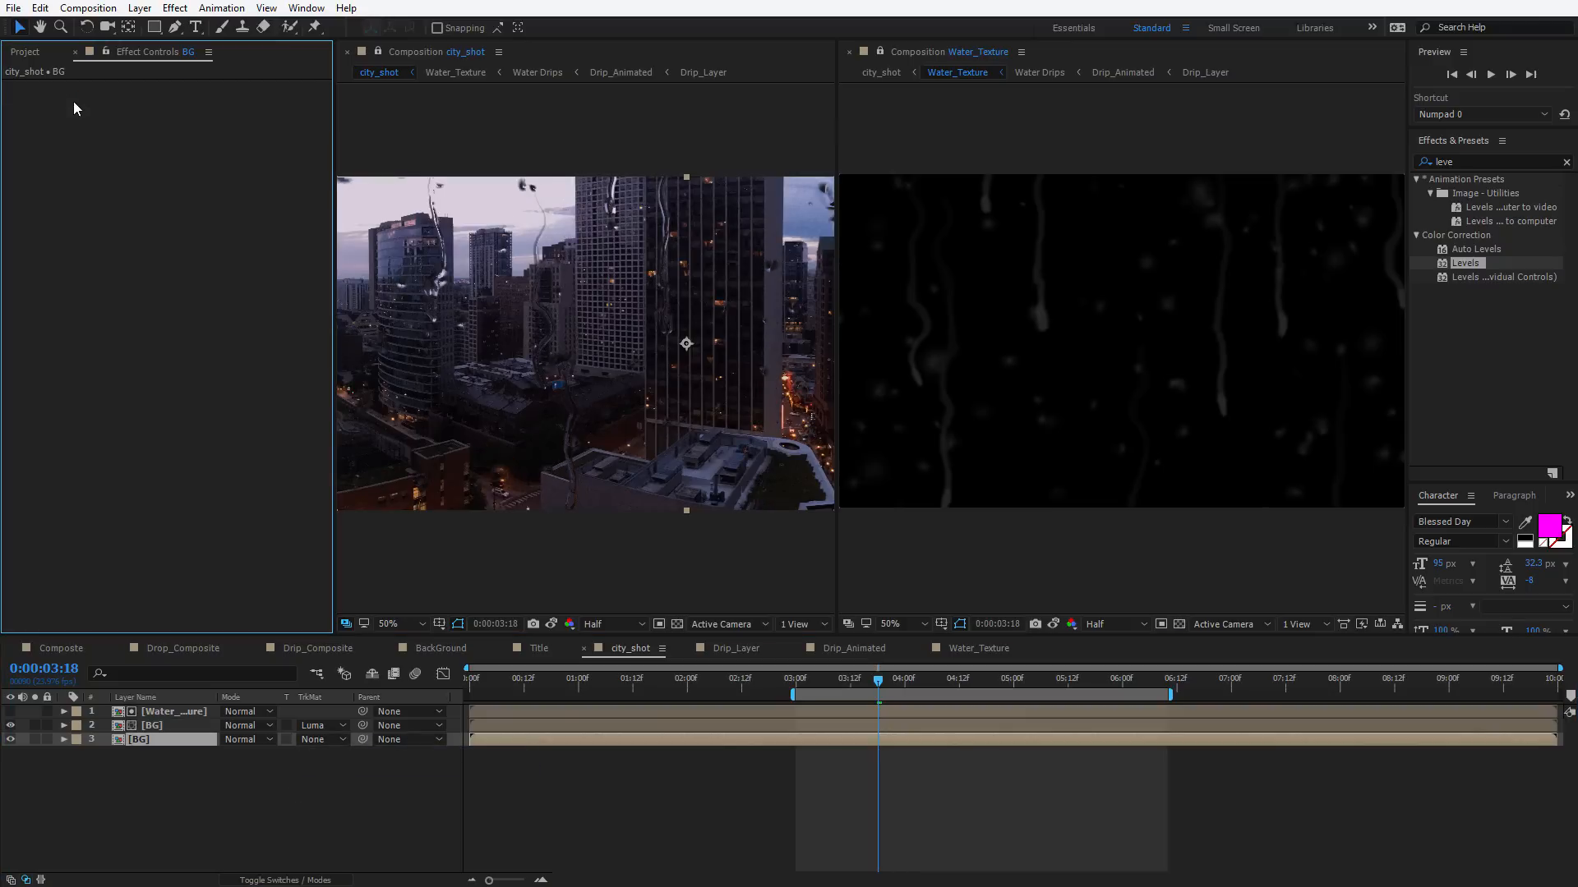
click(153, 791)
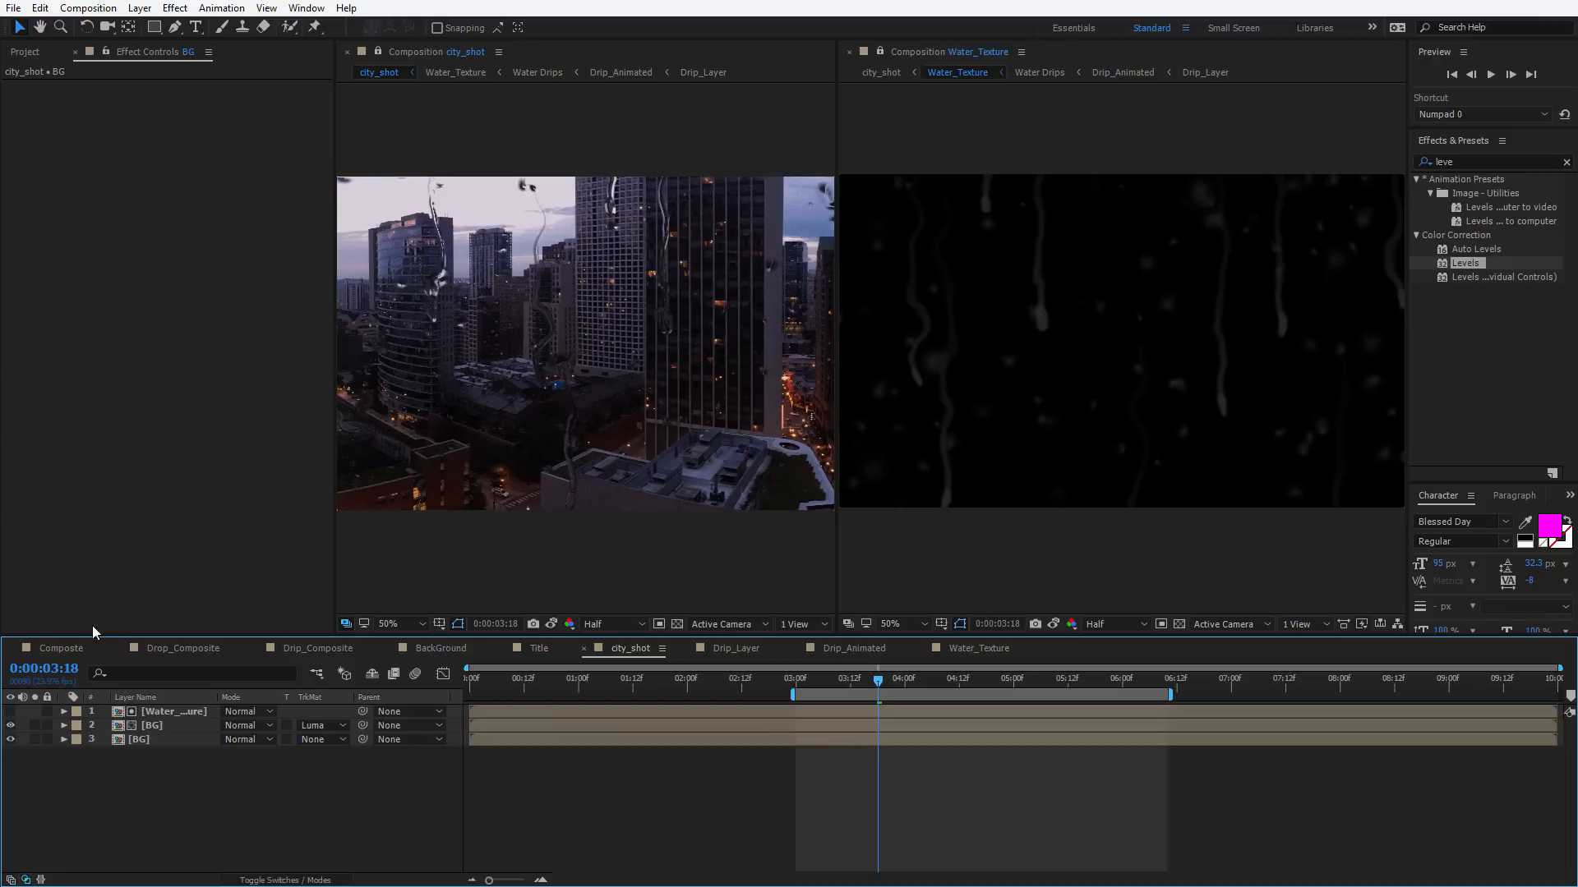
Solo the bottom BG layer, then examine the matted BG layer alone against the transparency grid before restoring the full composite
click(34, 740)
click(125, 736)
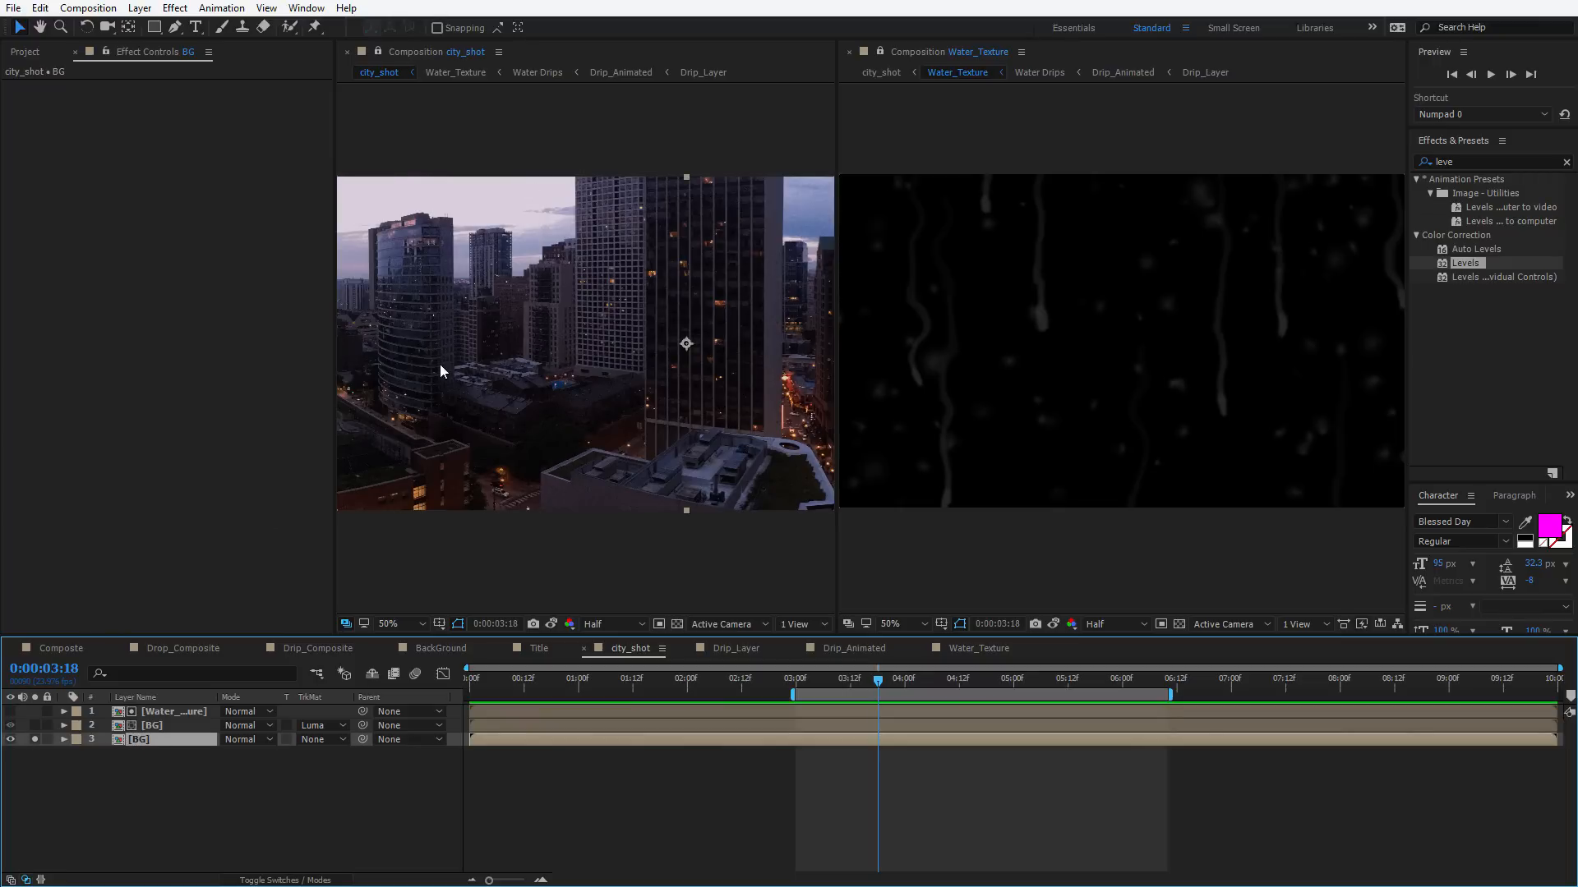
key(ctrl+z)
key(ctrl+z)
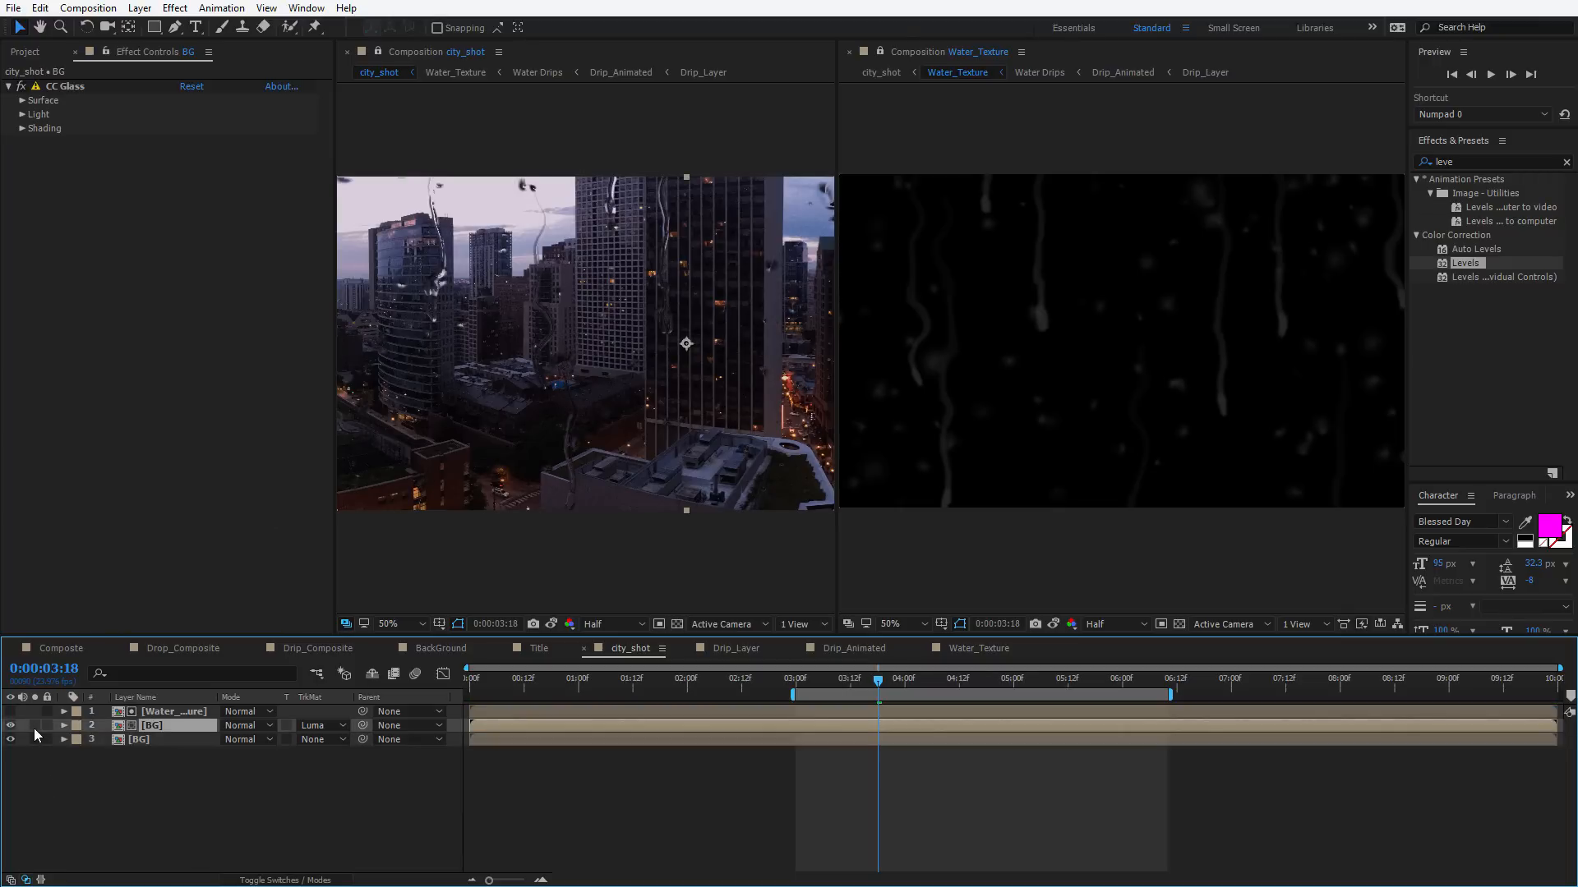
click(35, 726)
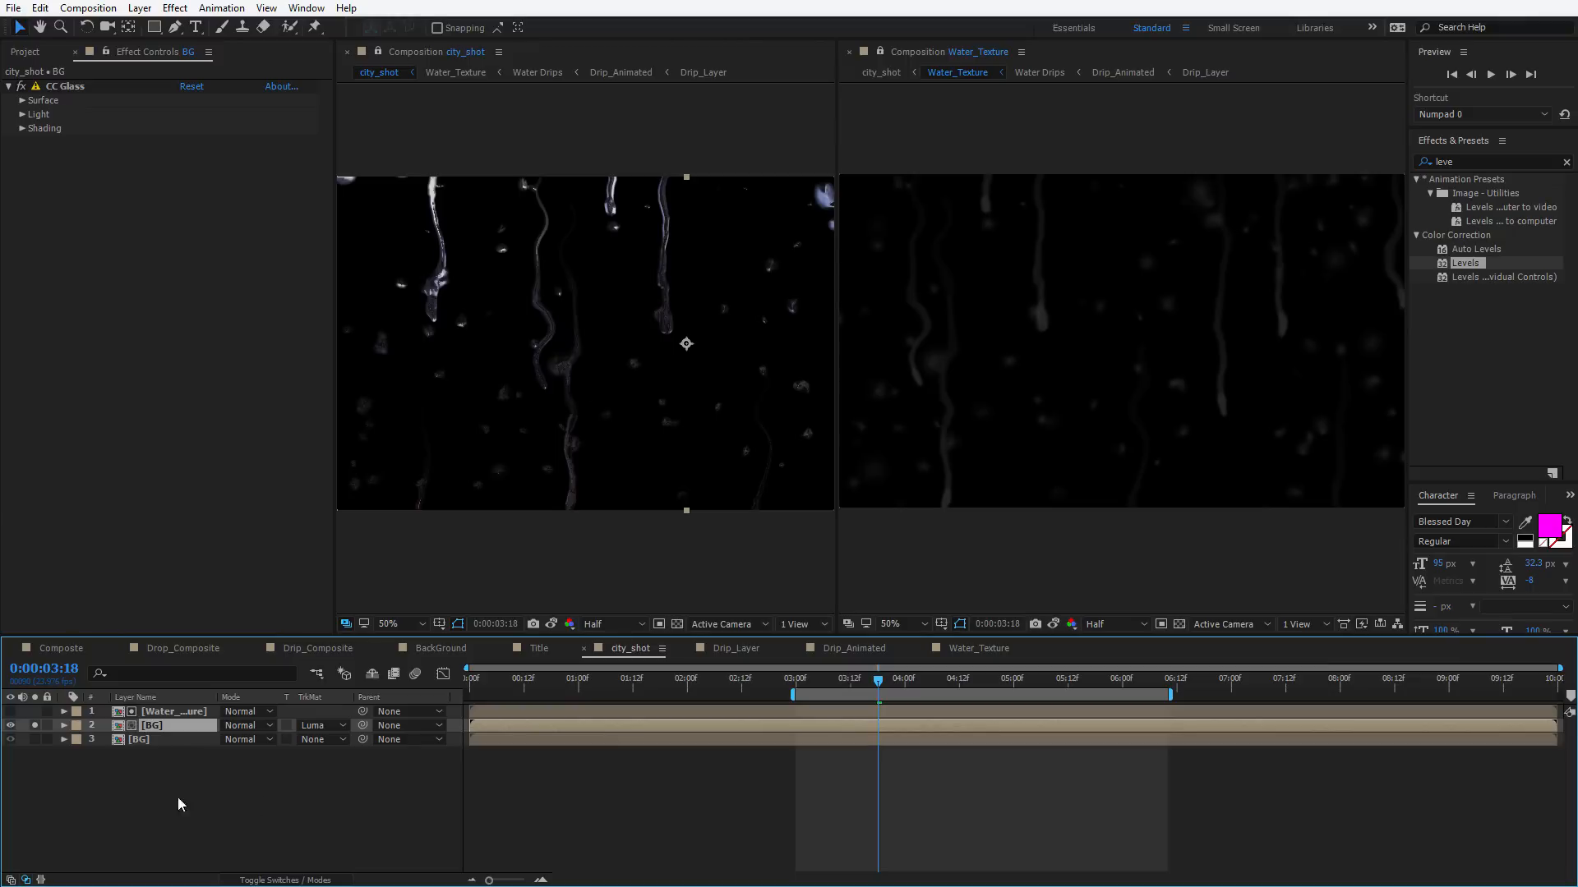
click(678, 624)
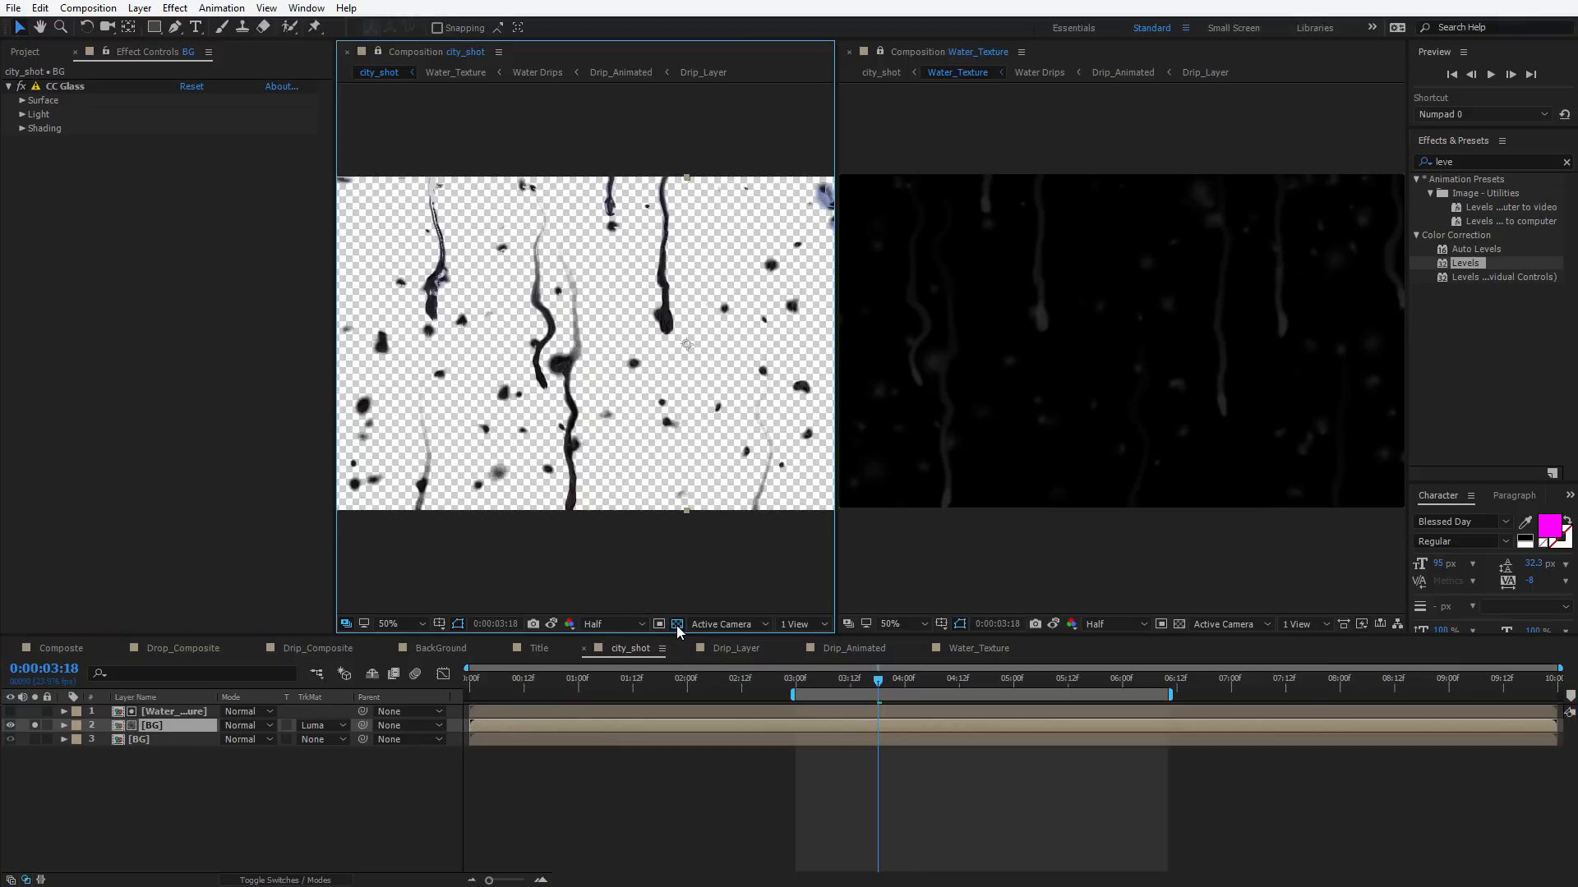
click(677, 624)
click(35, 725)
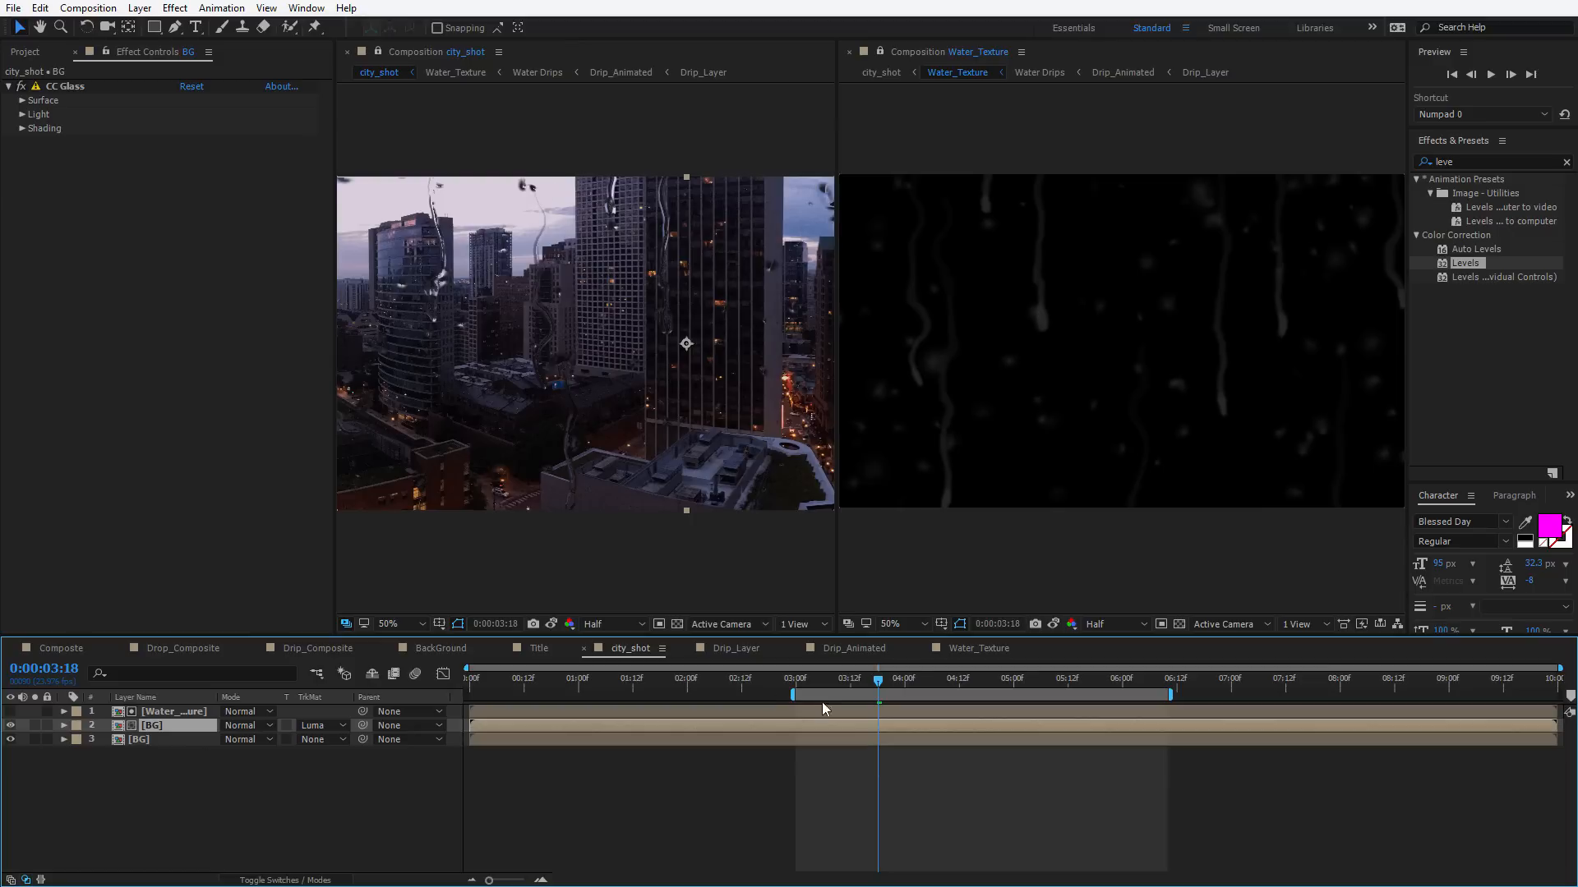
Preview city_shot in a wider viewer and examine the drops around 0:00:04:03 at 100% magnification and full resolution
drag(835, 677, 918, 678)
click(551, 555)
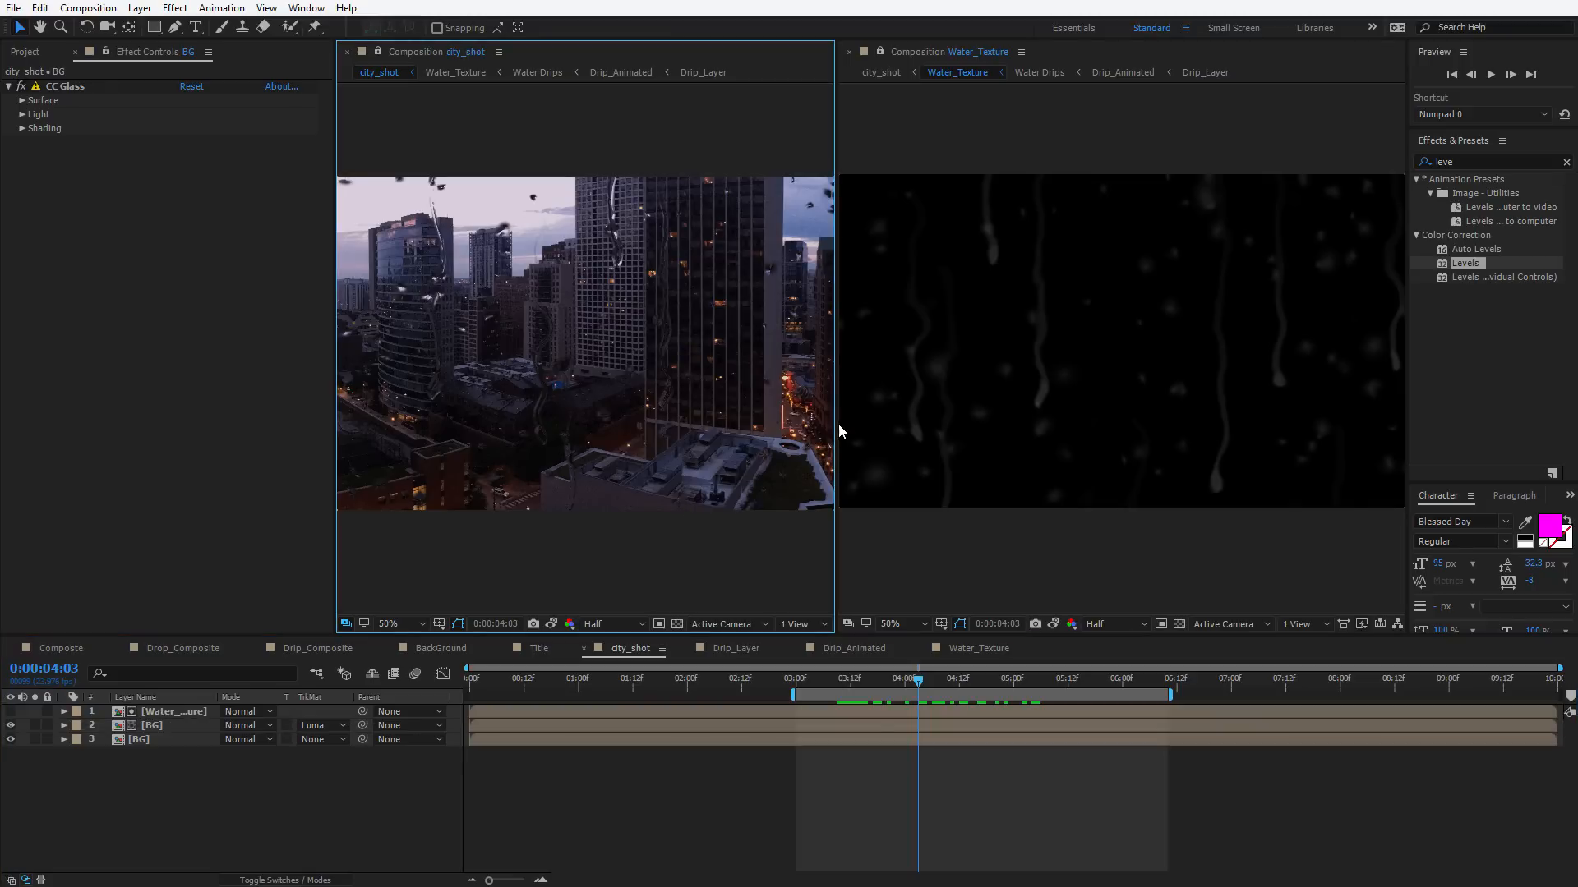
drag(837, 429, 963, 429)
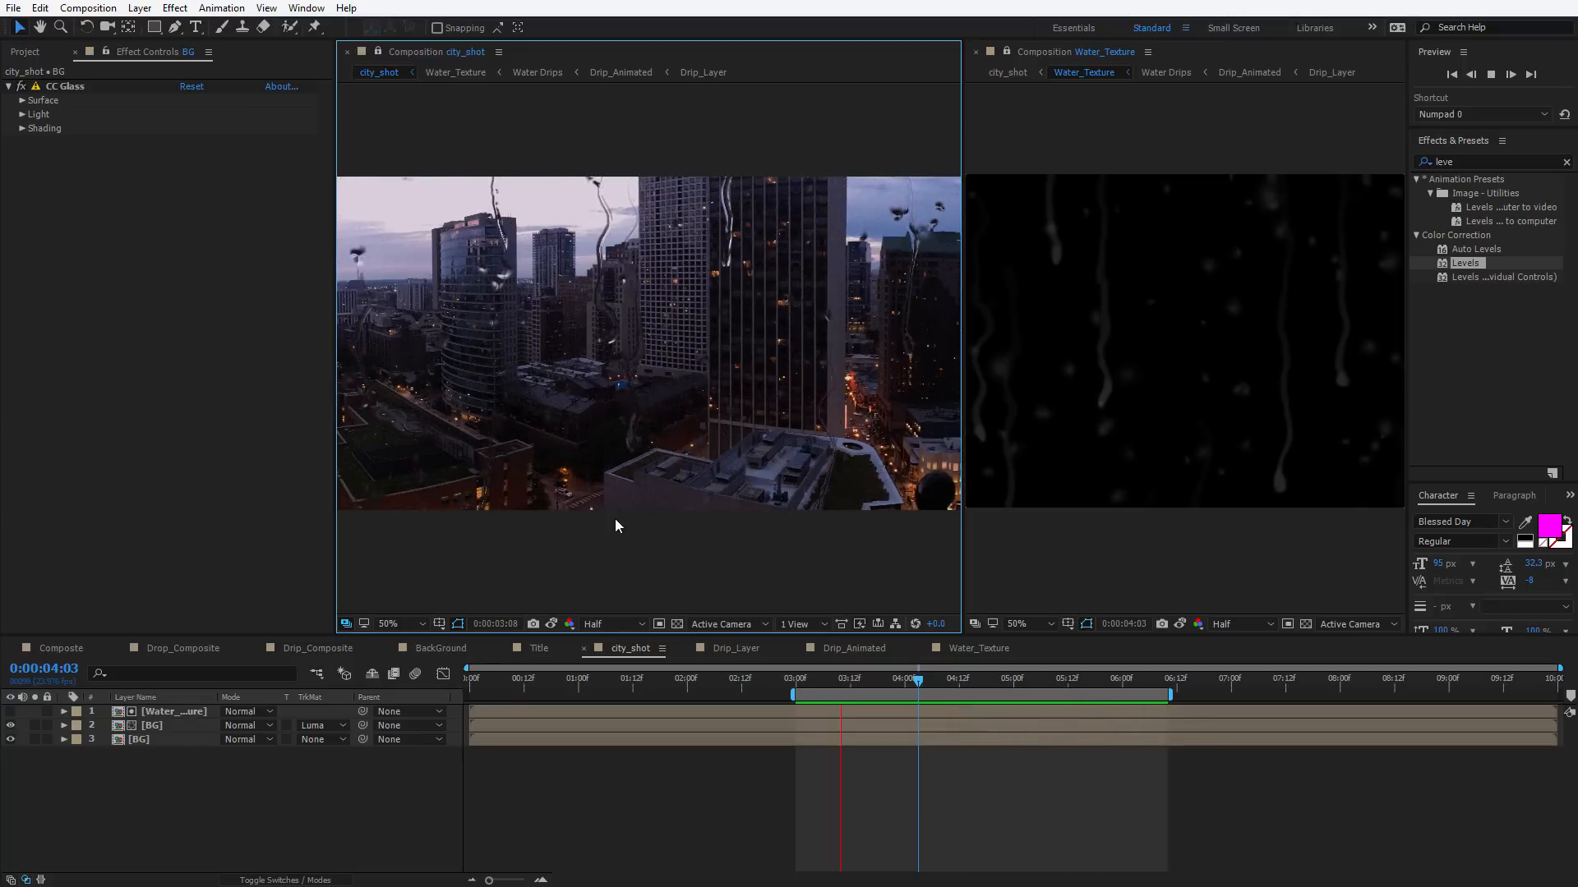
key(space)
scroll(540, 320, up, 1)
key(space)
drag(604, 199, 595, 232)
drag(465, 127, 584, 172)
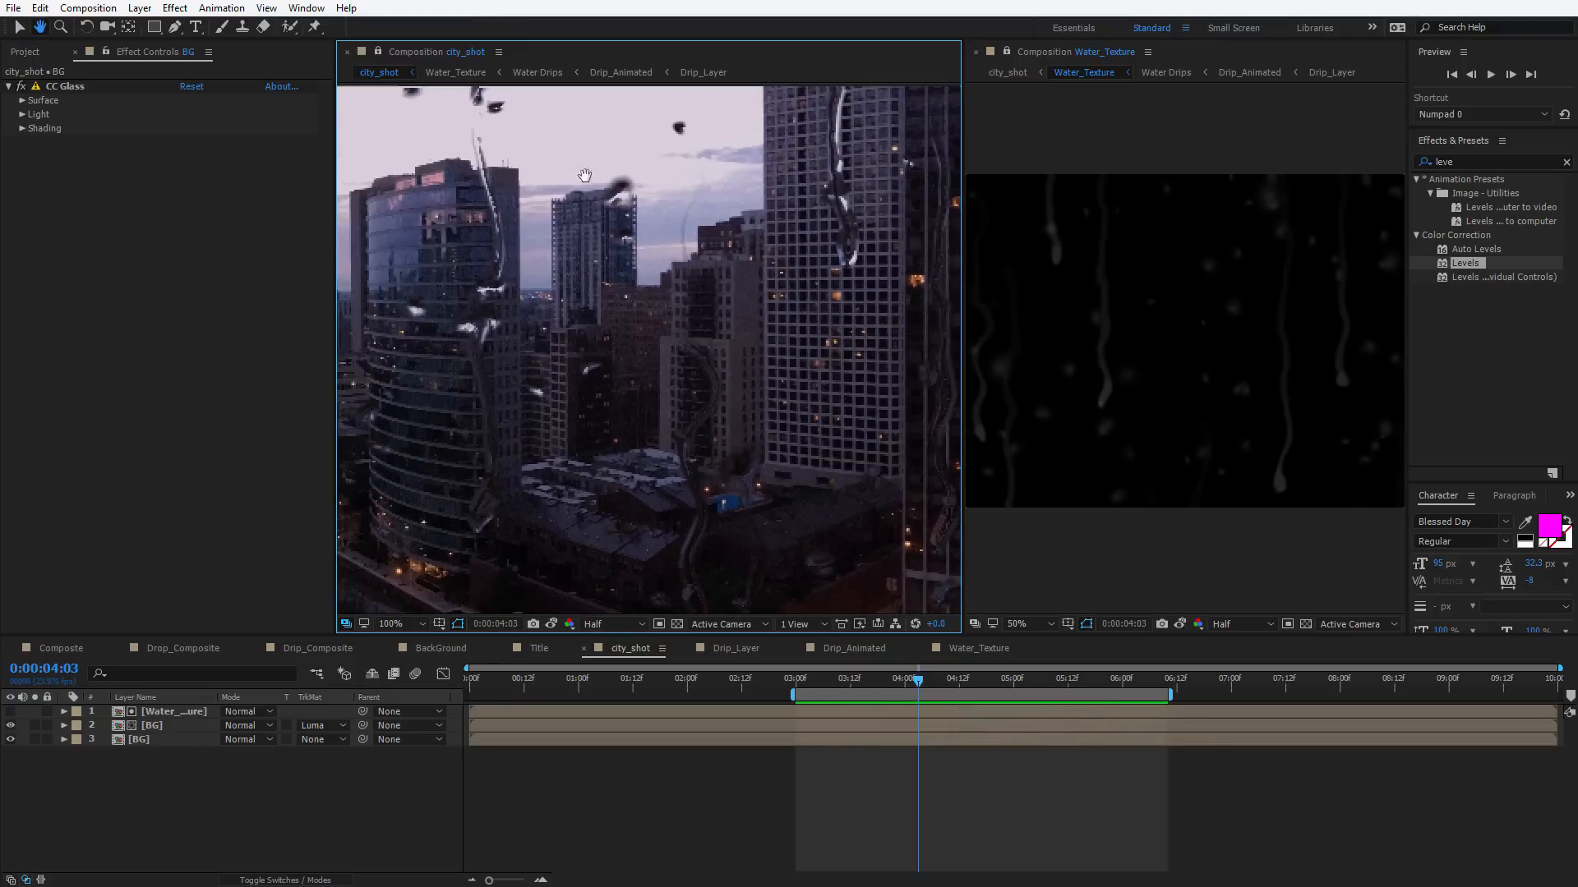
drag(419, 316, 547, 262)
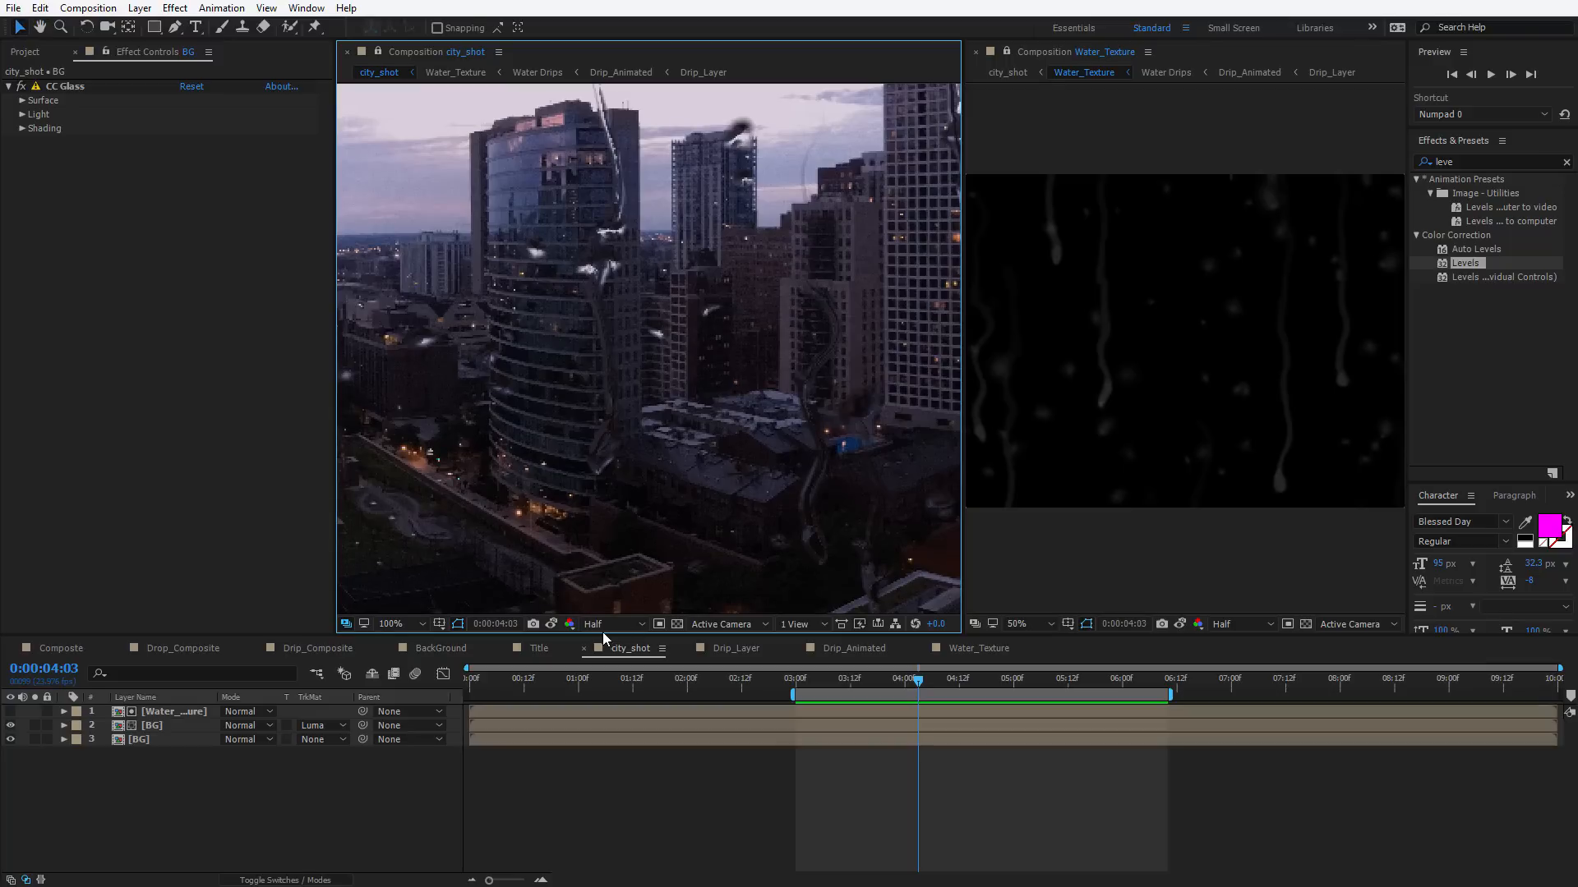
key(ctrl+j)
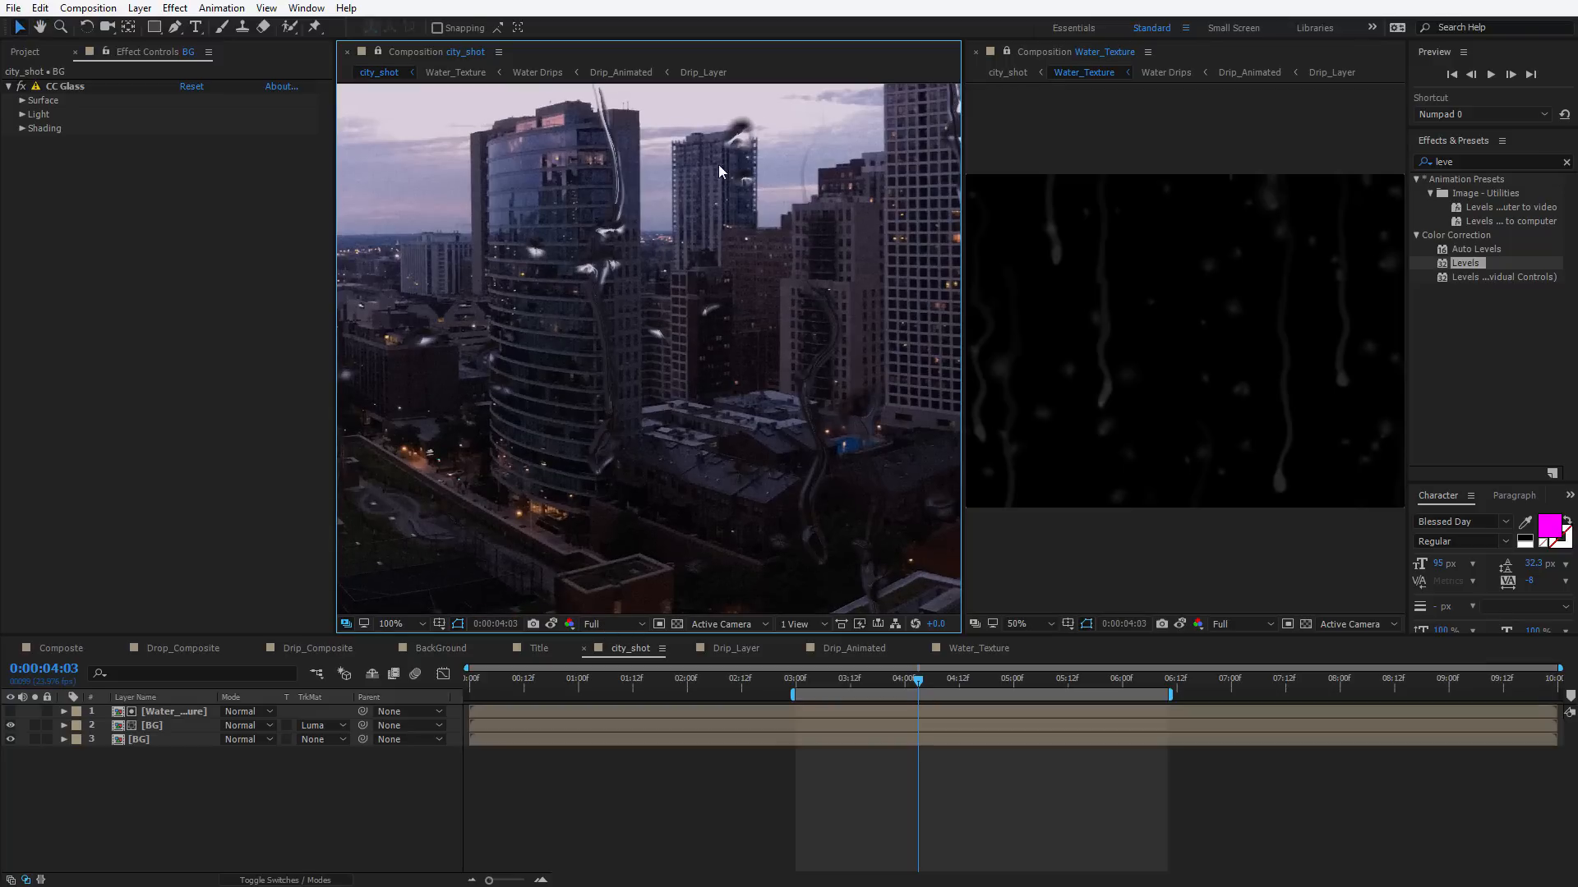
Set the Water_Texture layer's Levels to Input Black 0.0235 and Input White 0.0353, and preview the sharper drops full-frame
click(166, 711)
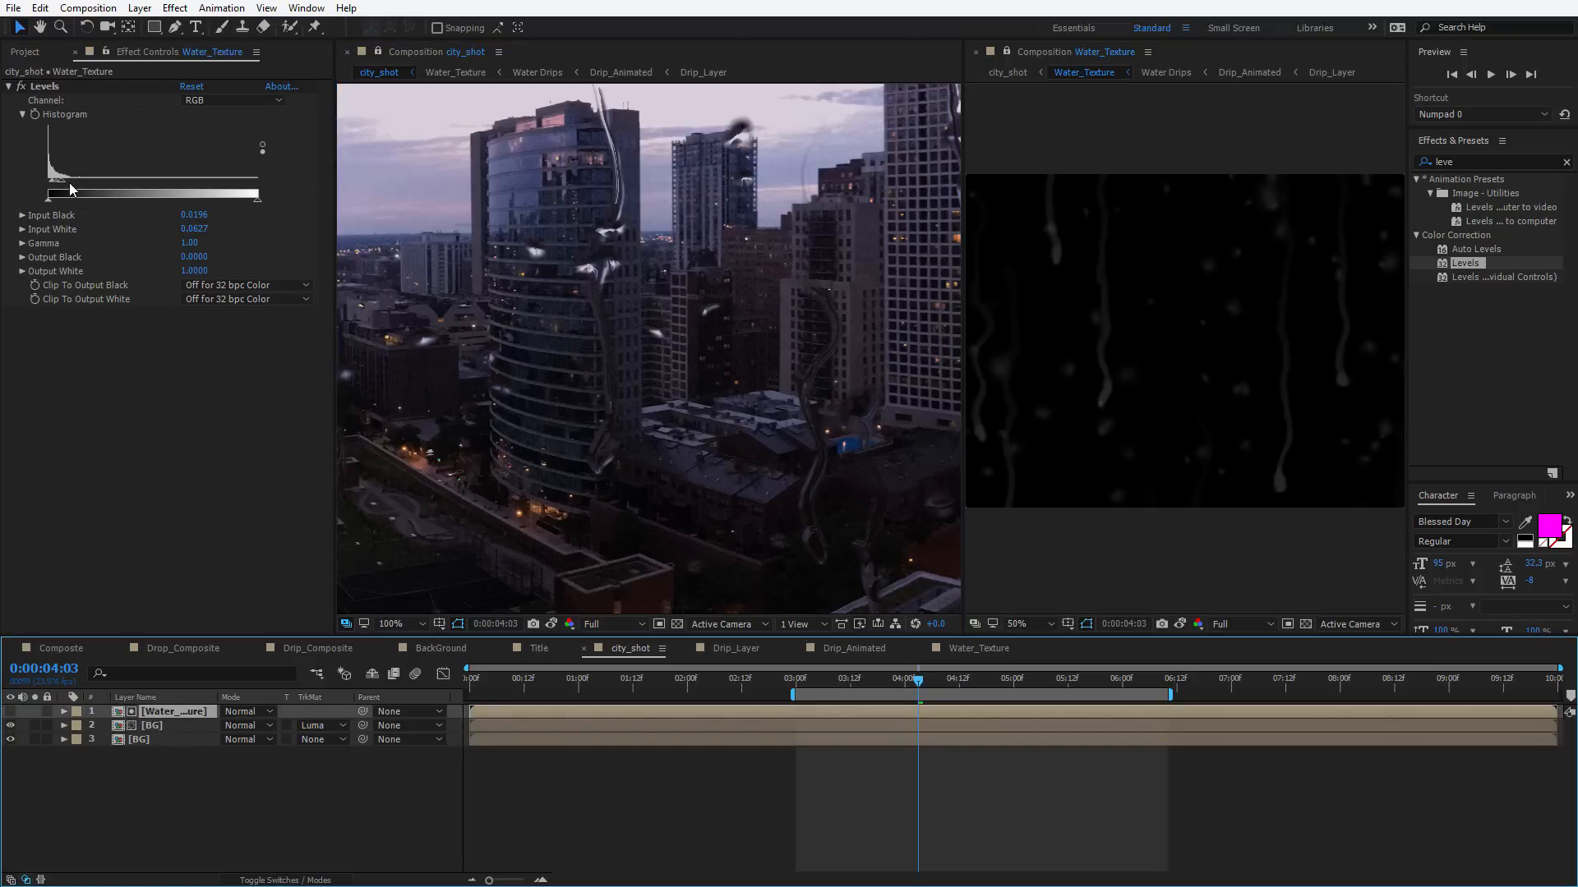
drag(63, 186, 53, 181)
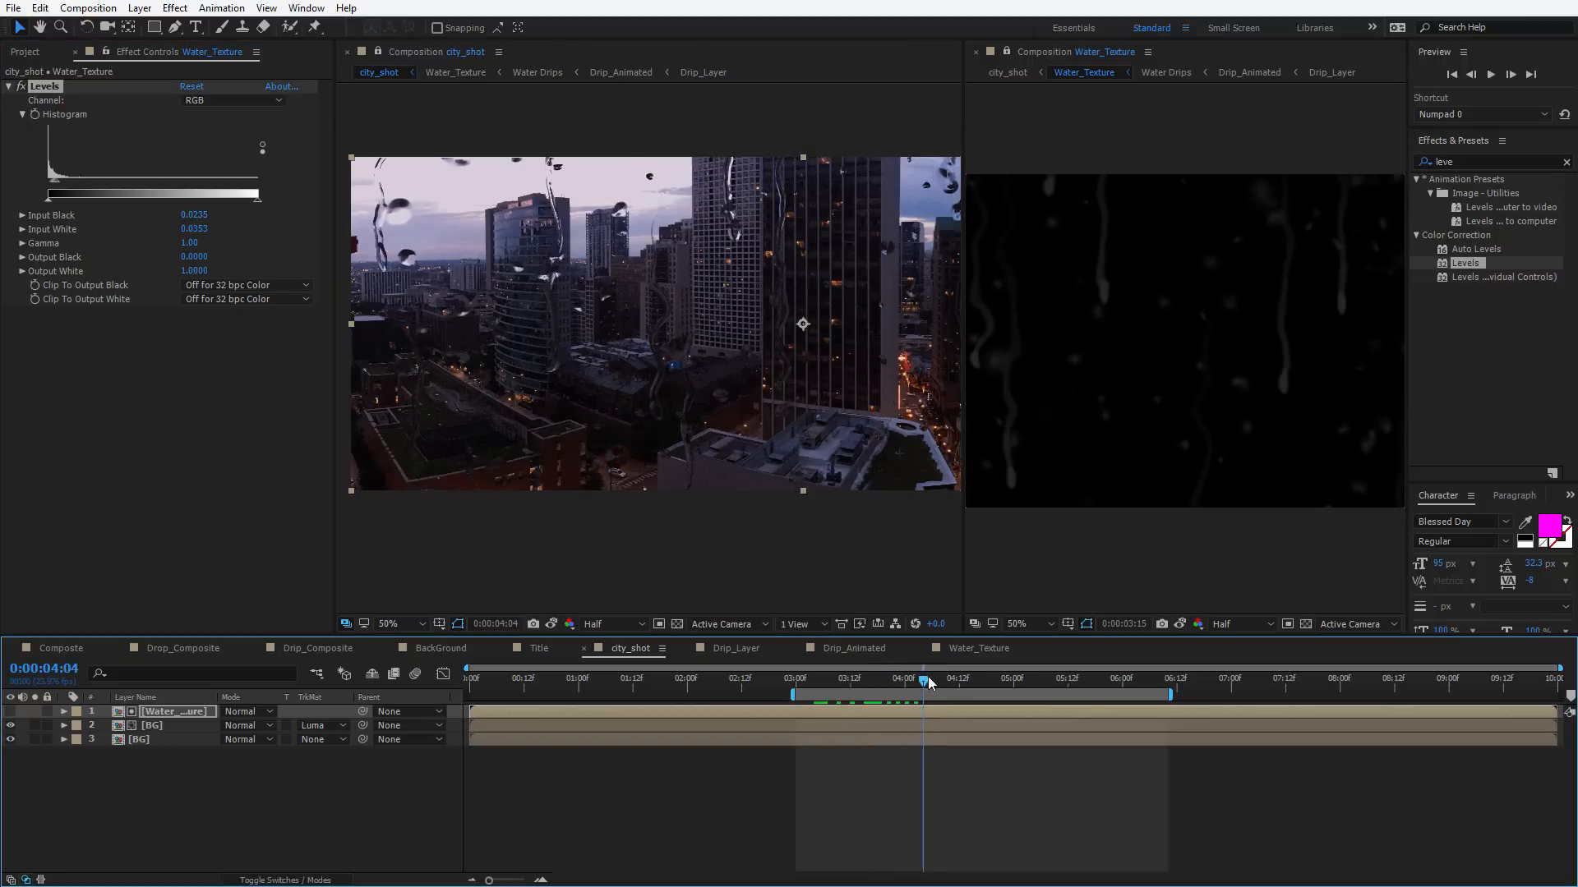
drag(926, 680, 1054, 661)
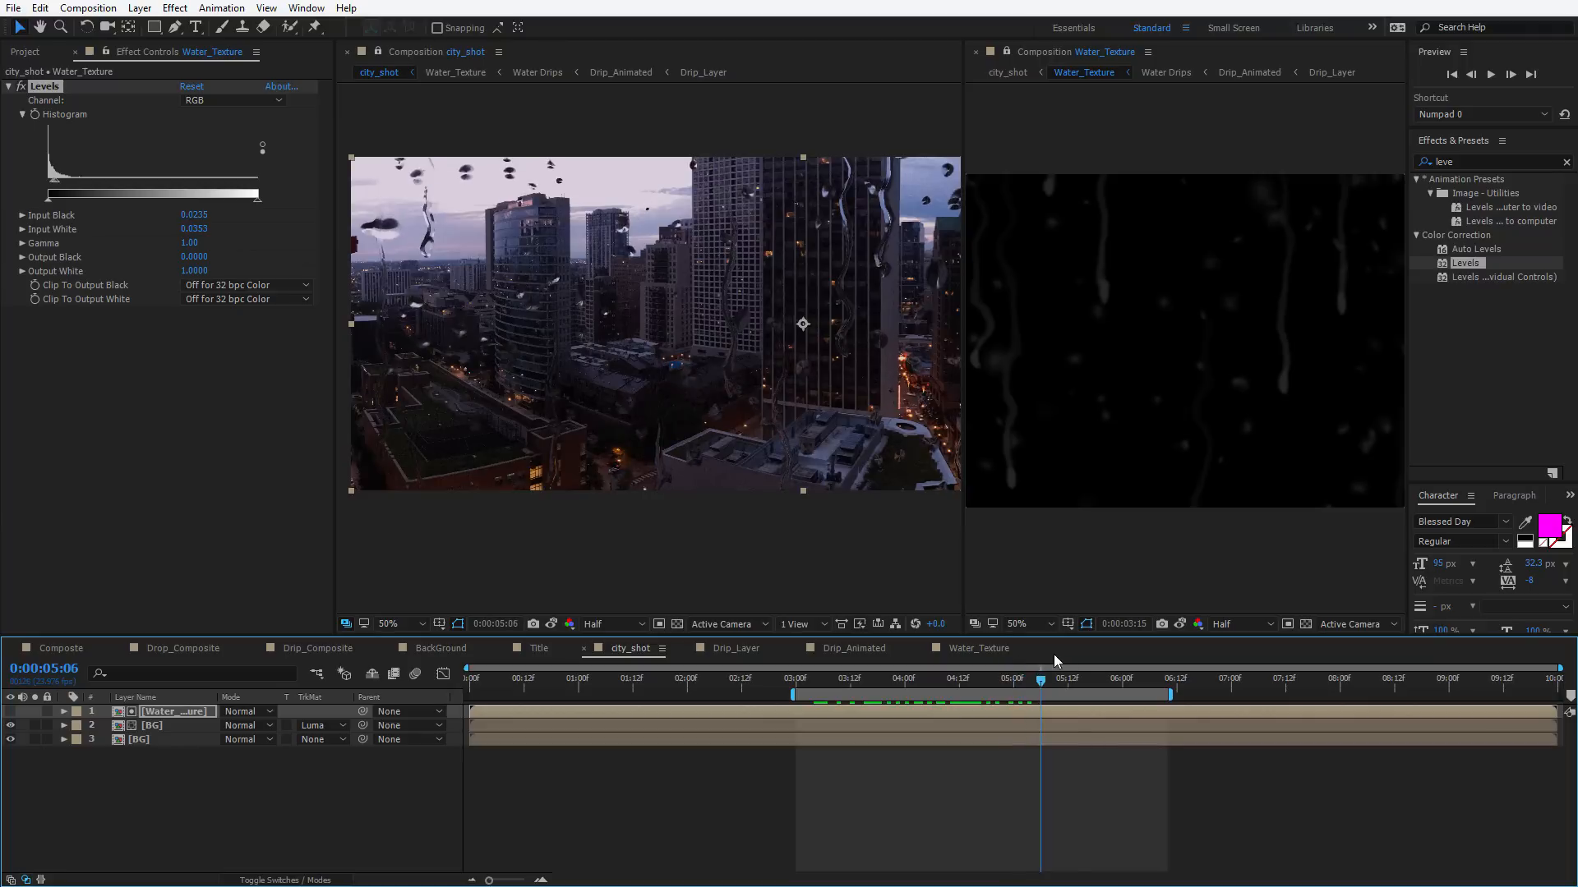
key(space)
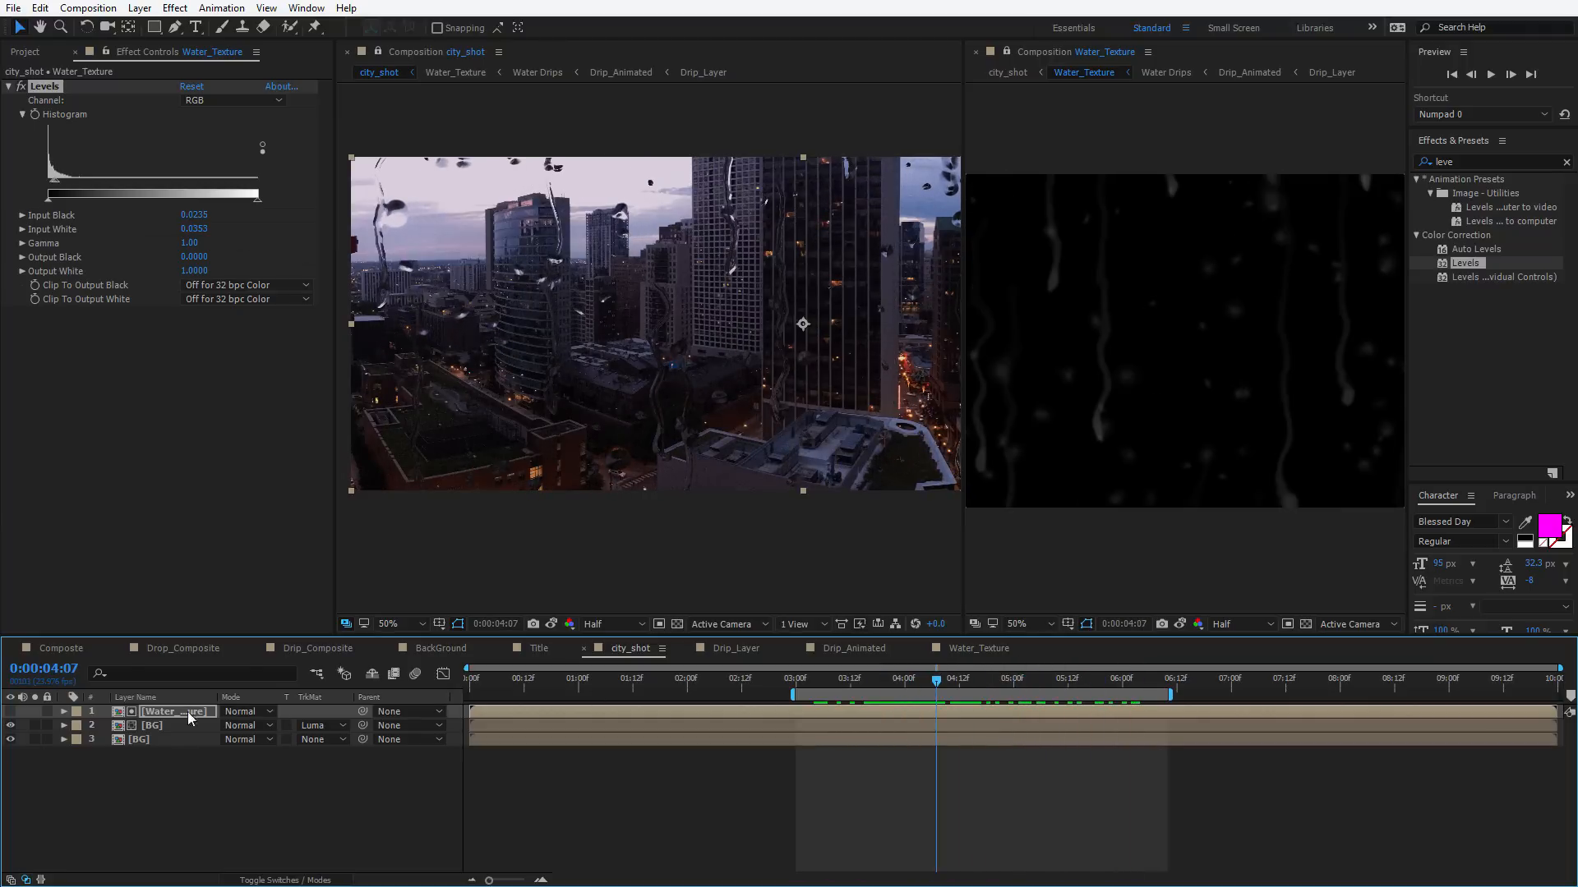
key(grave)
key(space)
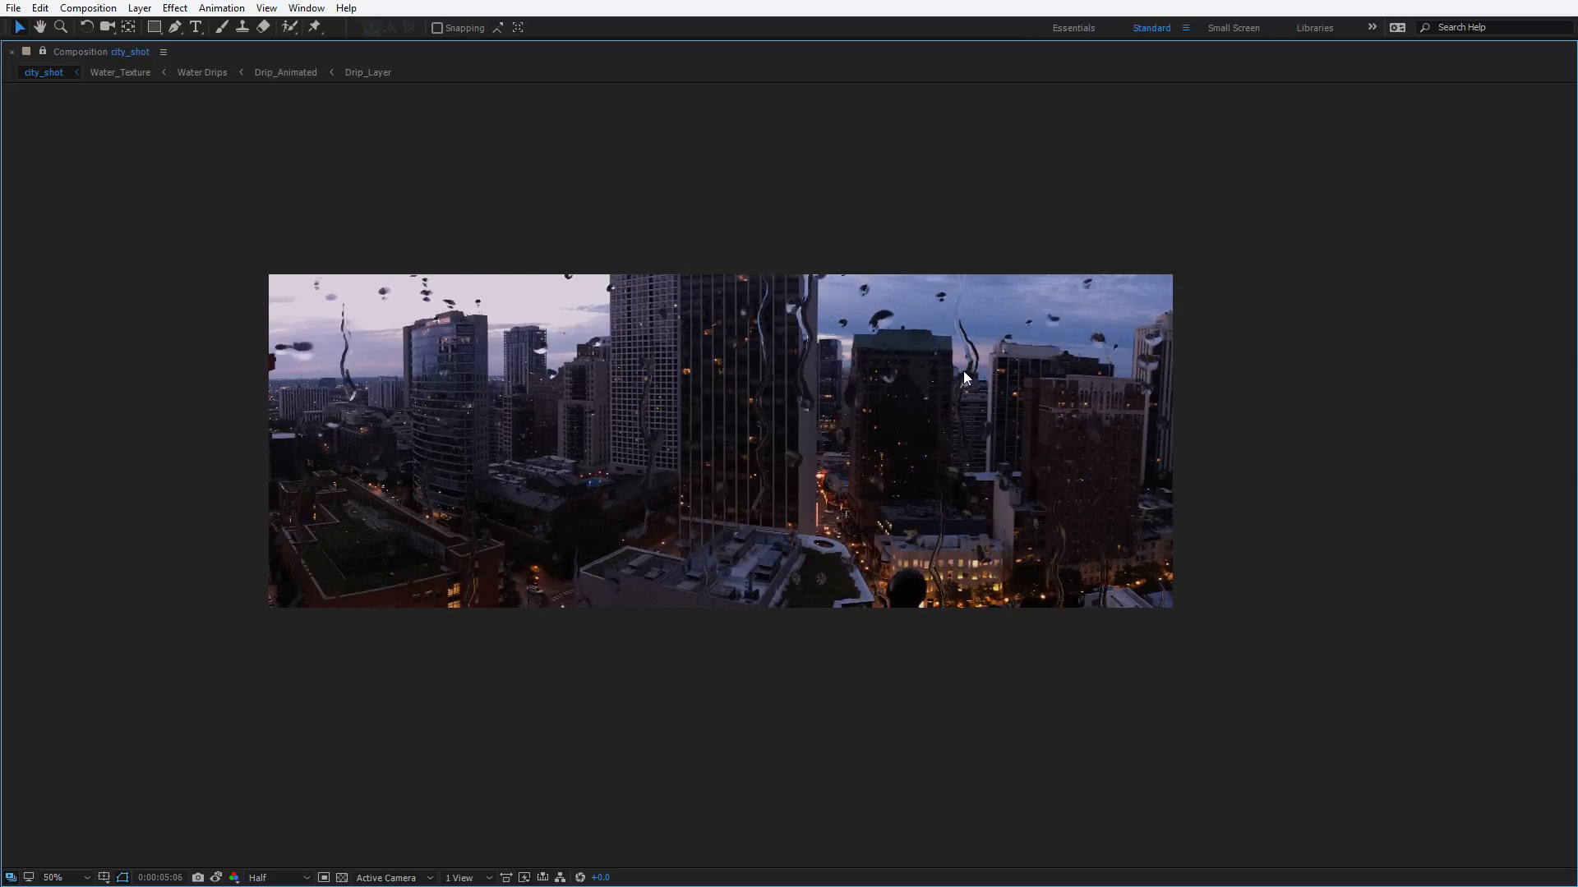
key(space)
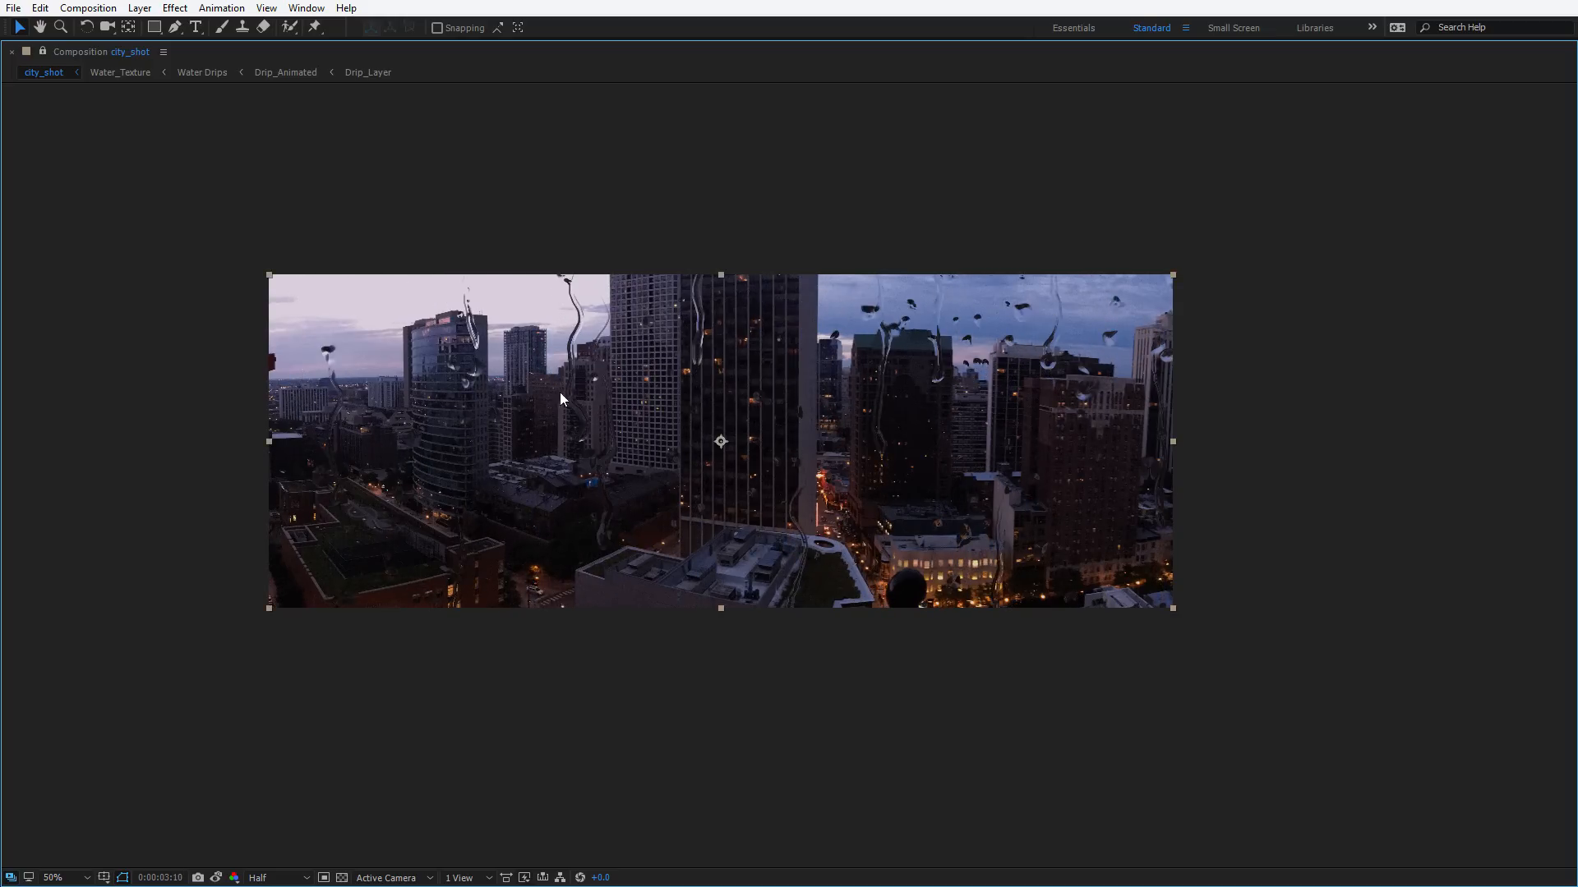
key(grave)
Add a Camera Lens Blur to the bottom BG layer with Repeat Edge Pixels enabled
click(141, 739)
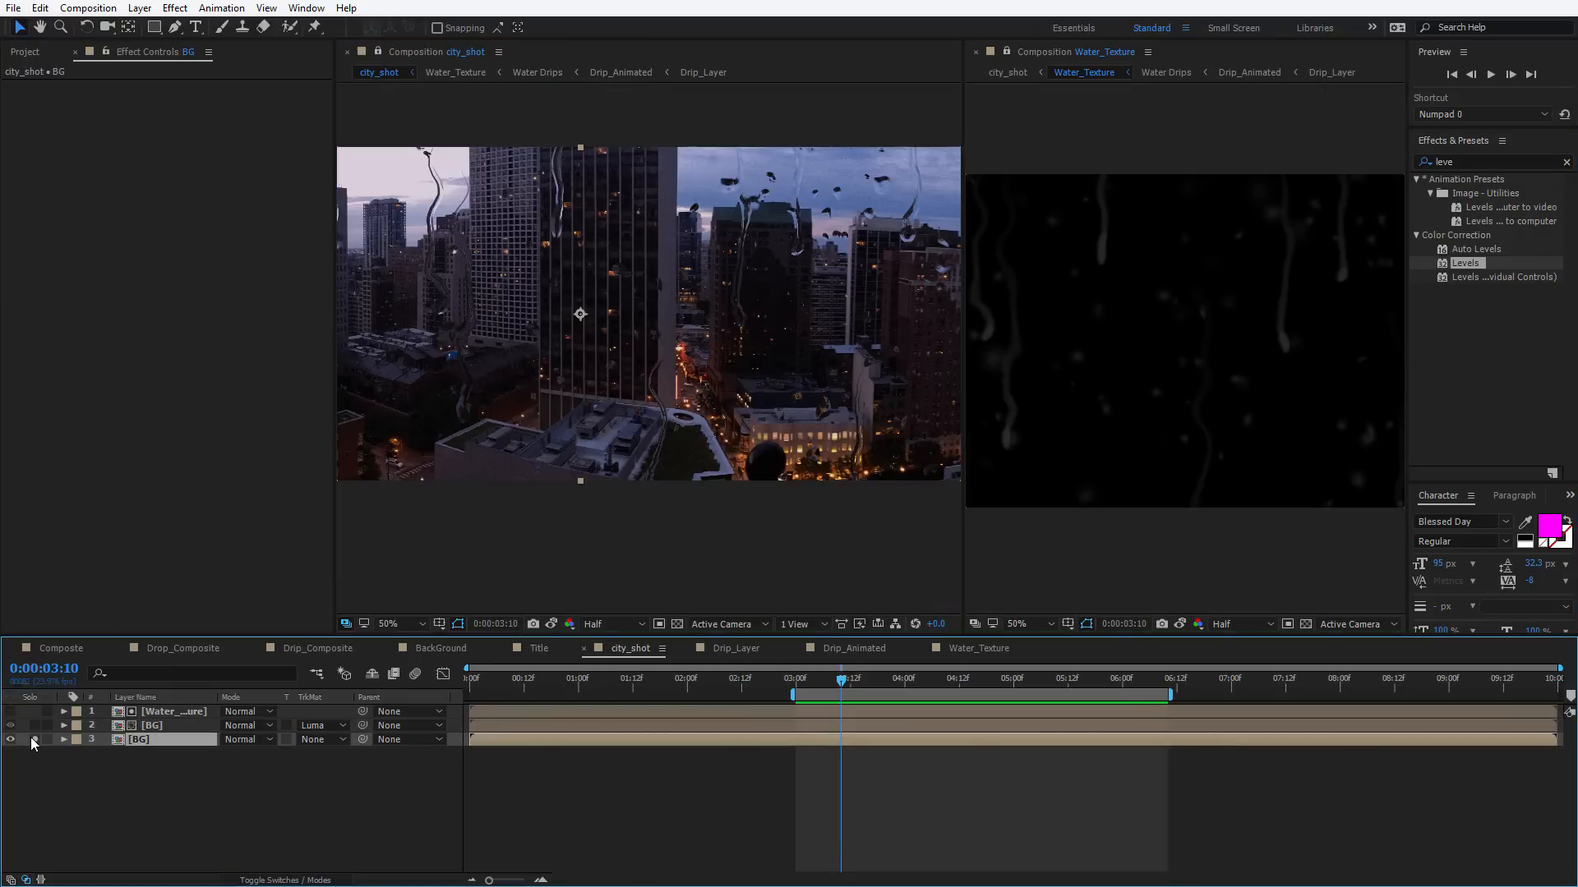
click(33, 740)
click(33, 739)
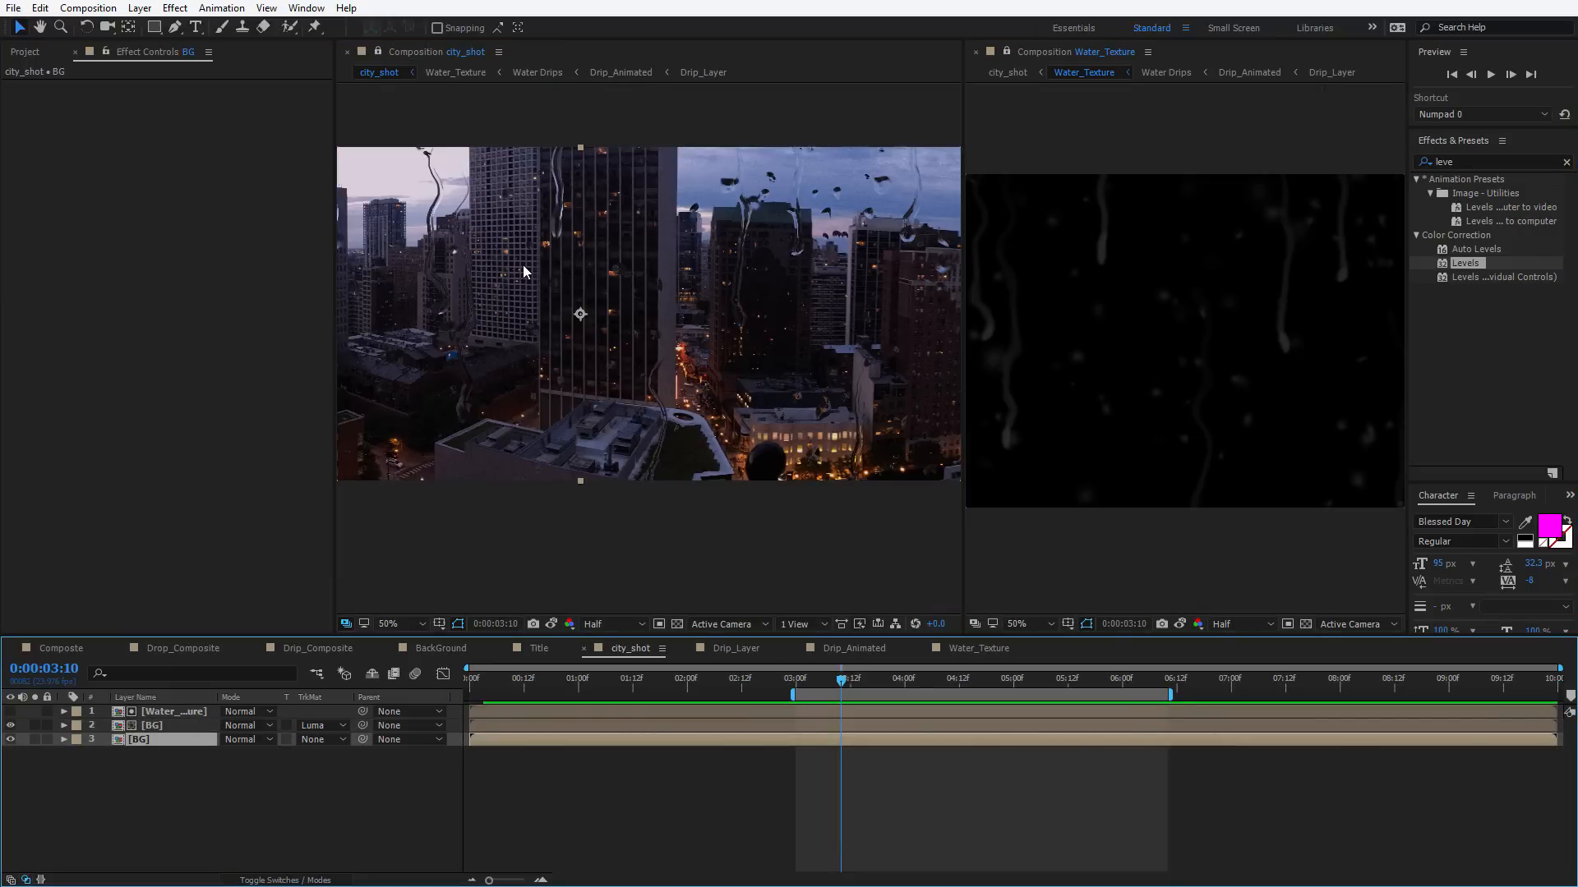
click(174, 7)
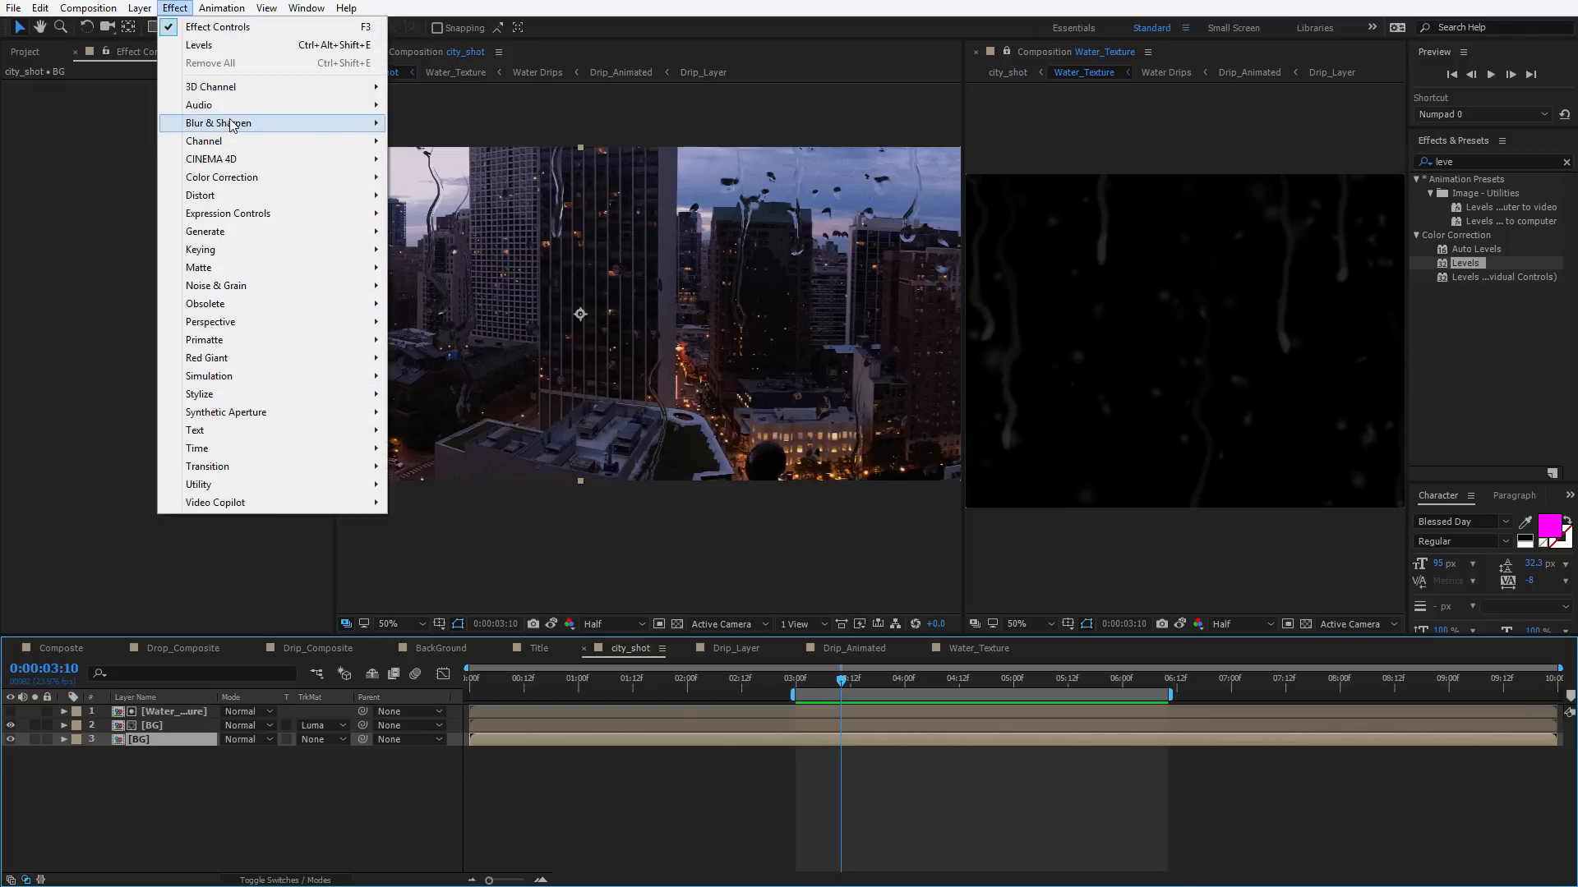
mouse_move(361, 123)
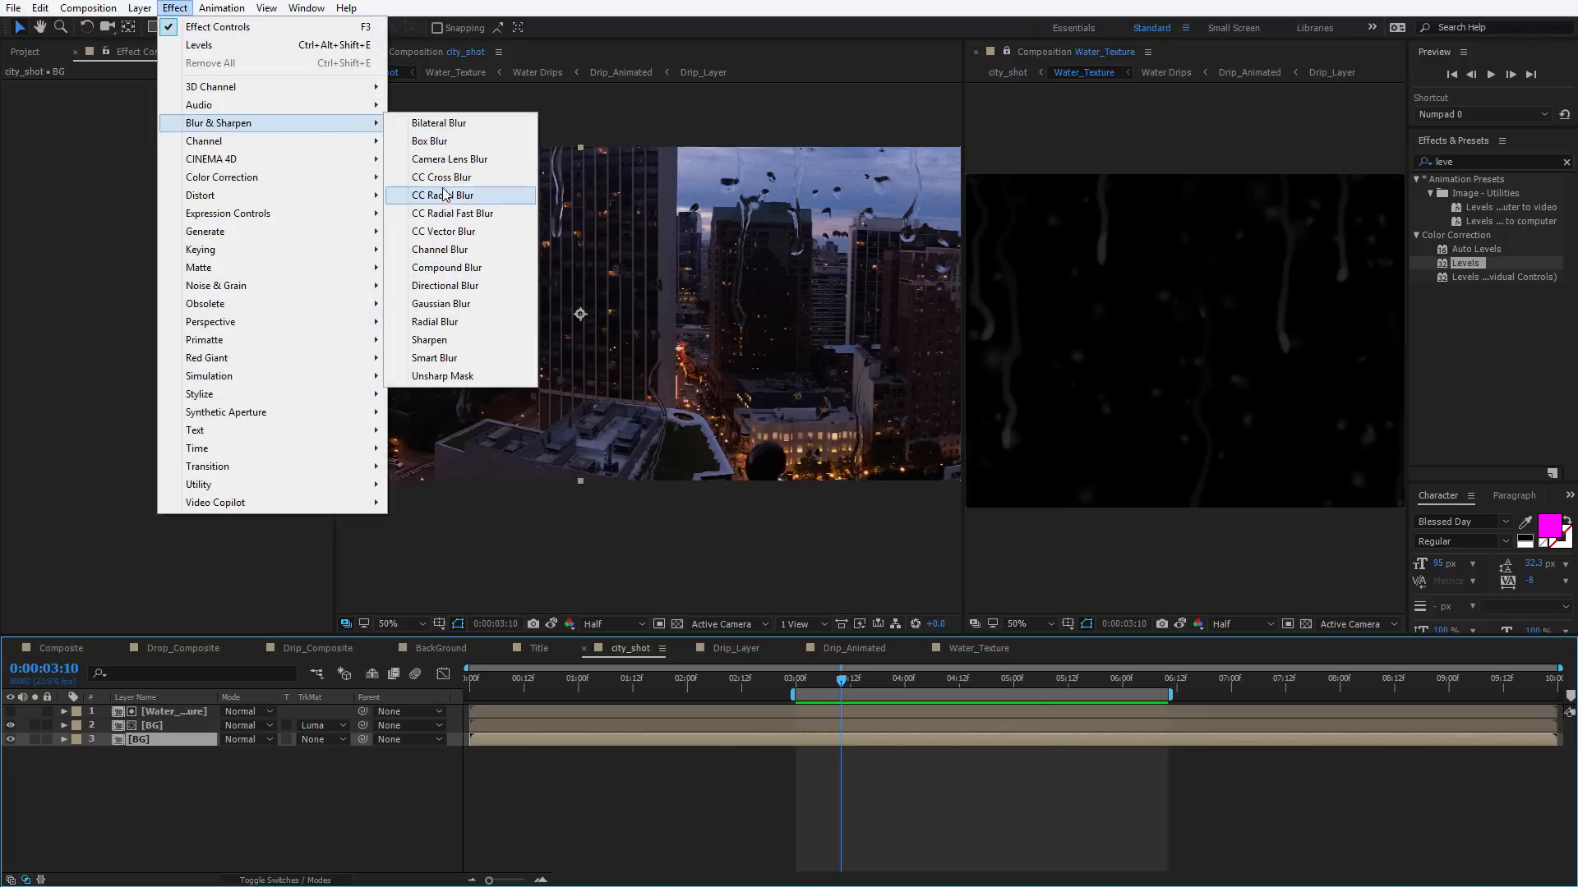
click(474, 163)
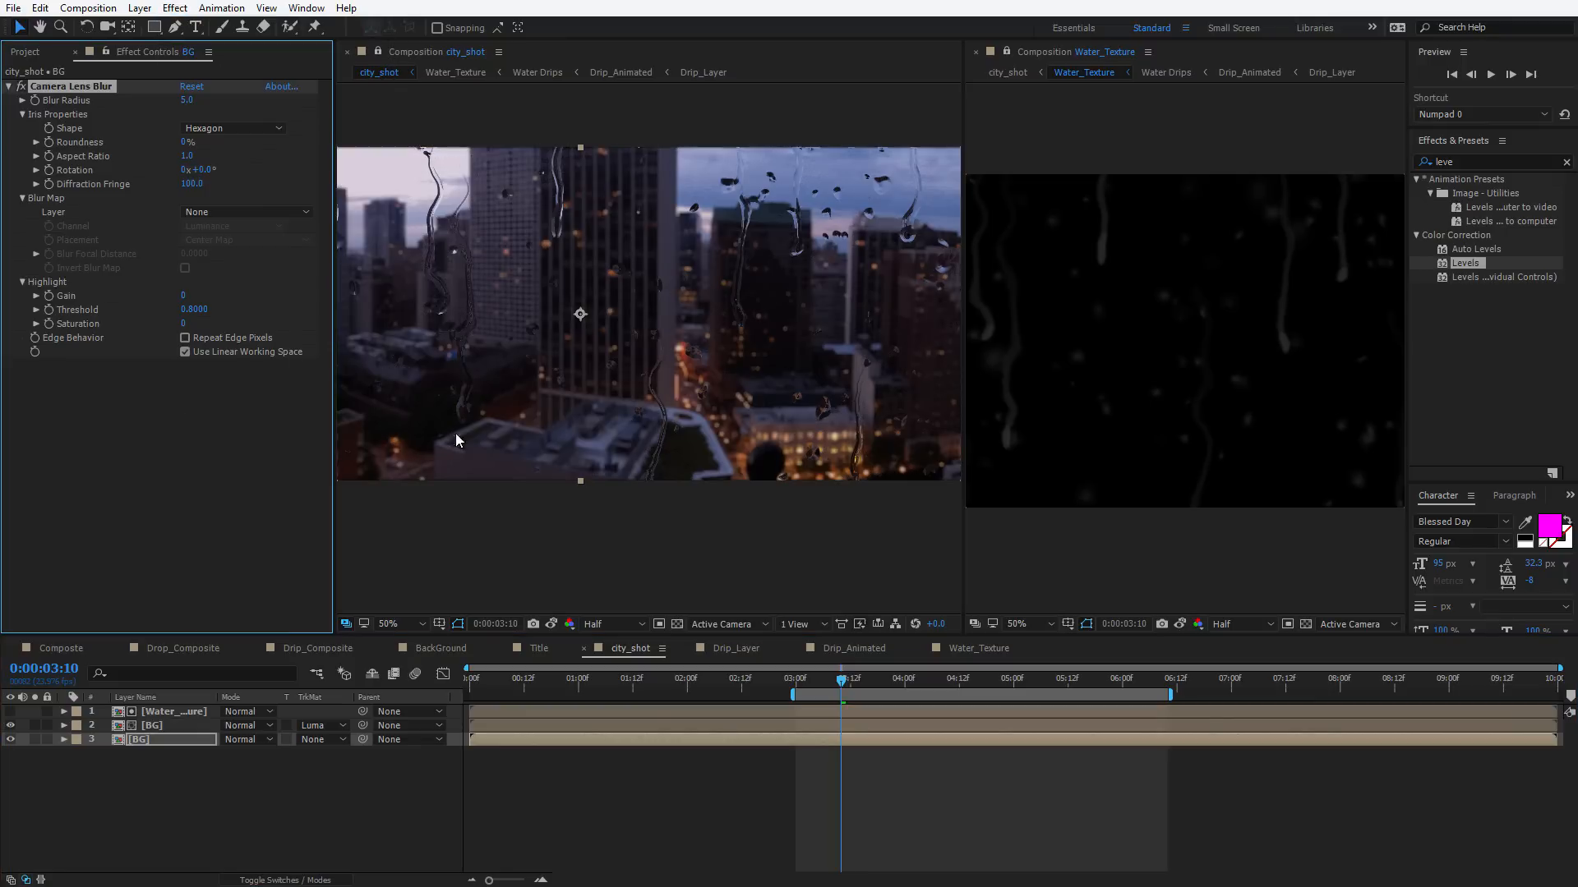
click(185, 337)
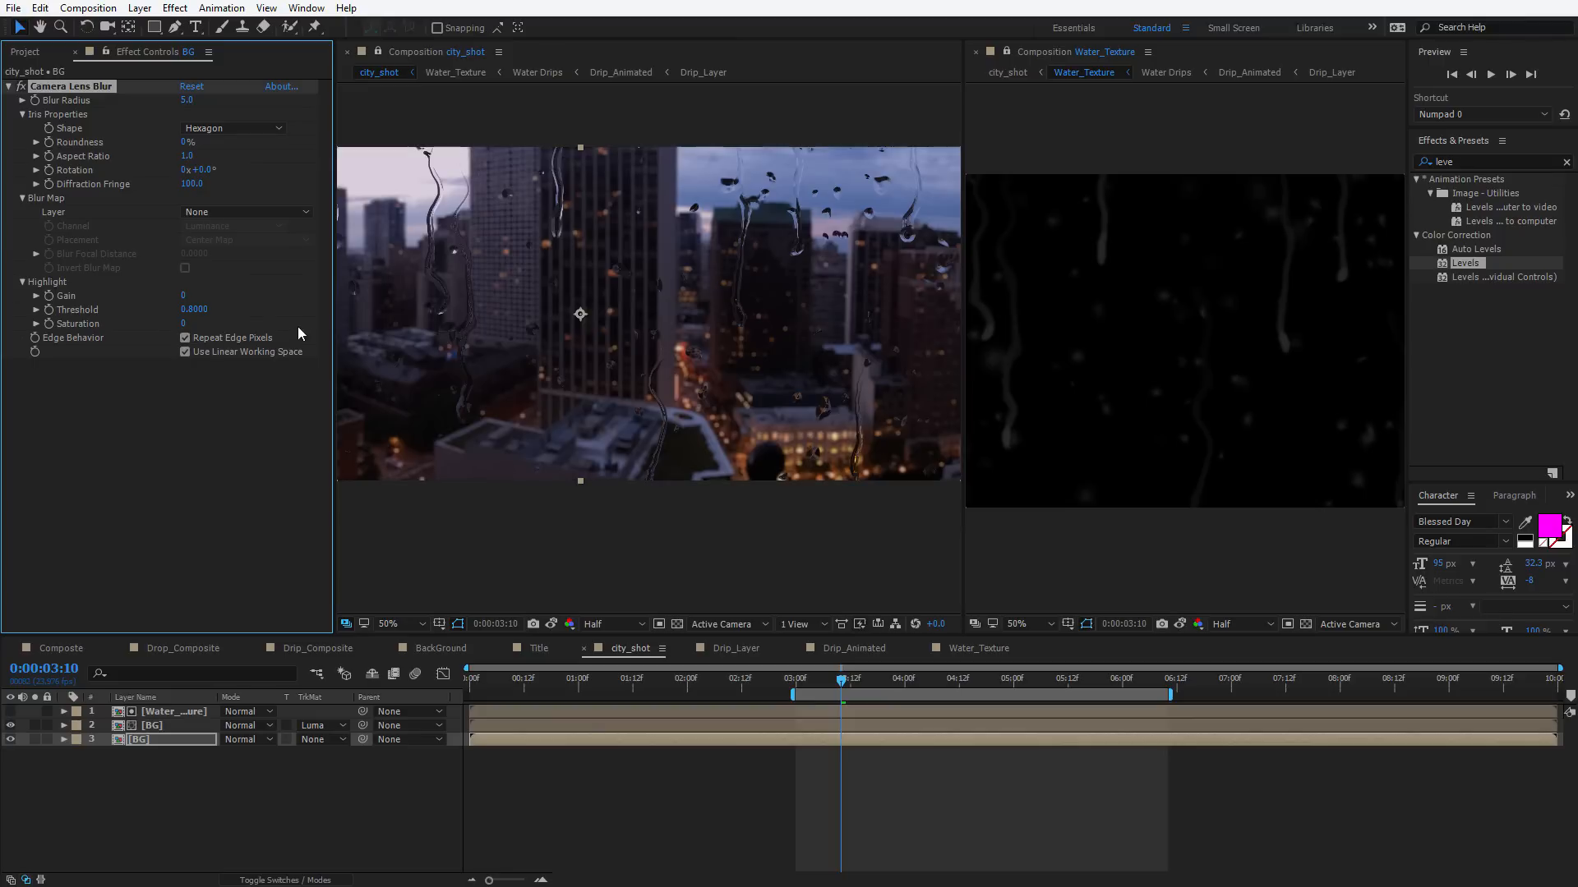
Set the Camera Lens Blur radius to 79 and play back the blurred city behind the drops
drag(186, 98, 250, 102)
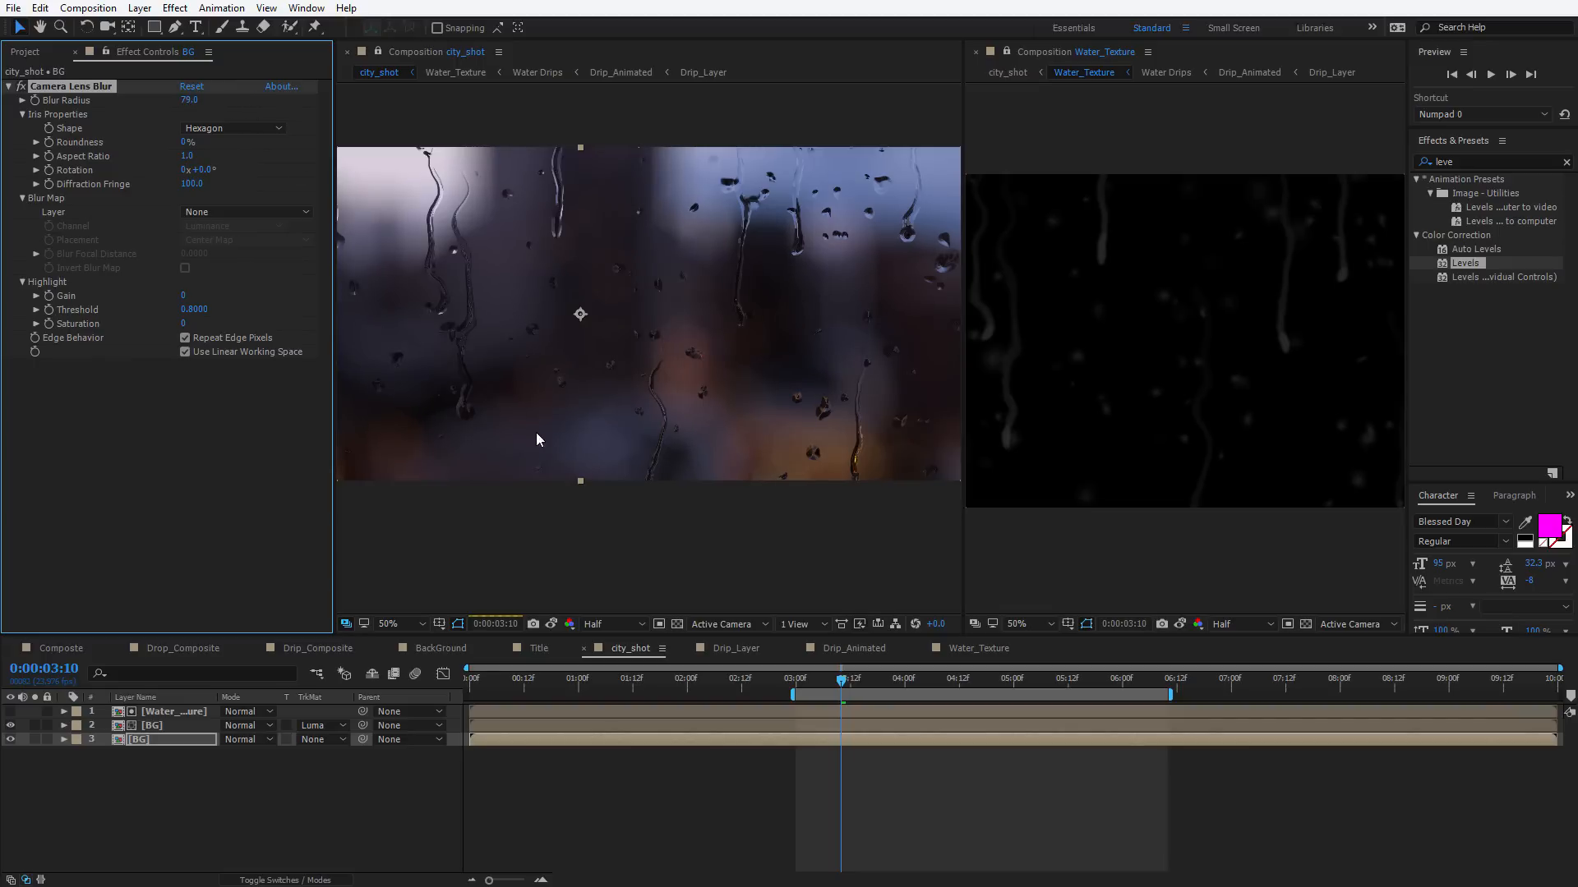
key(space)
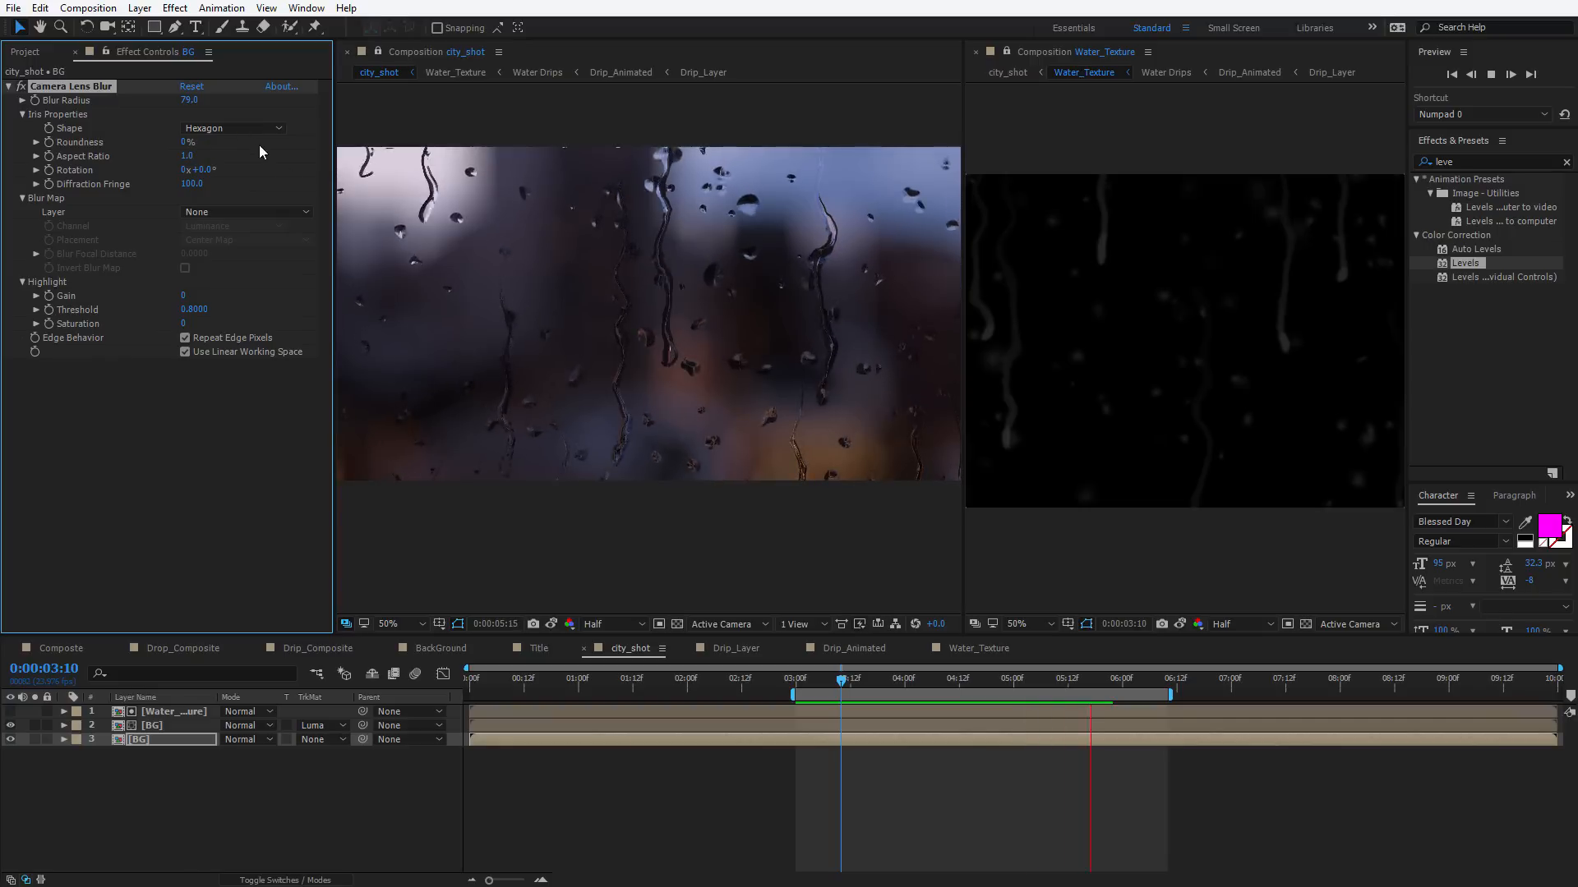
click(746, 767)
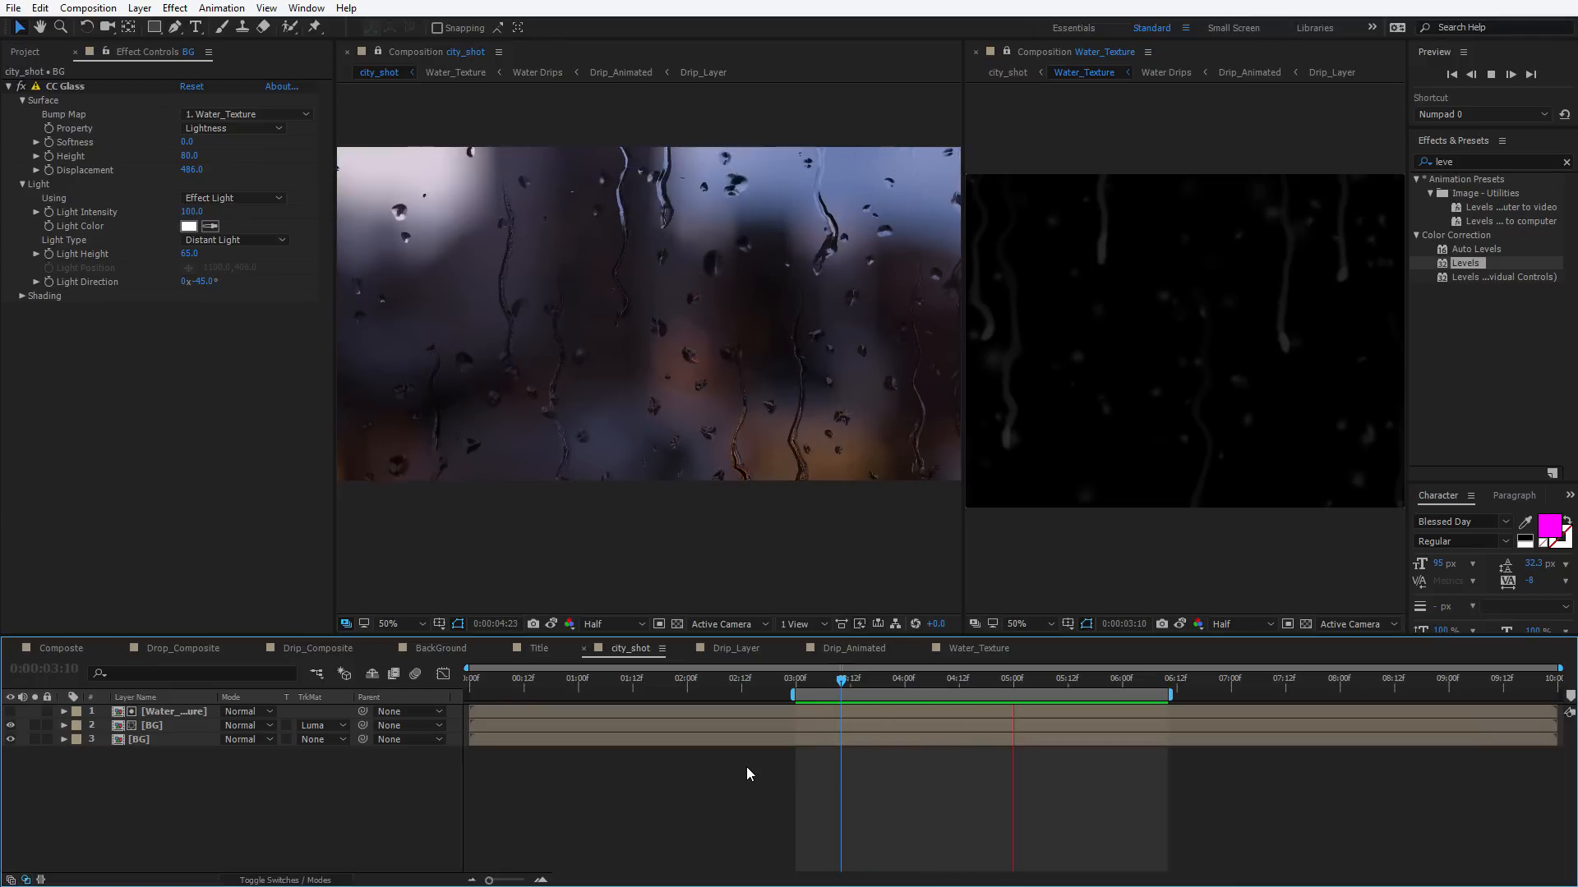
Rename the luma-matted BG layer as Water
click(158, 728)
key(Return)
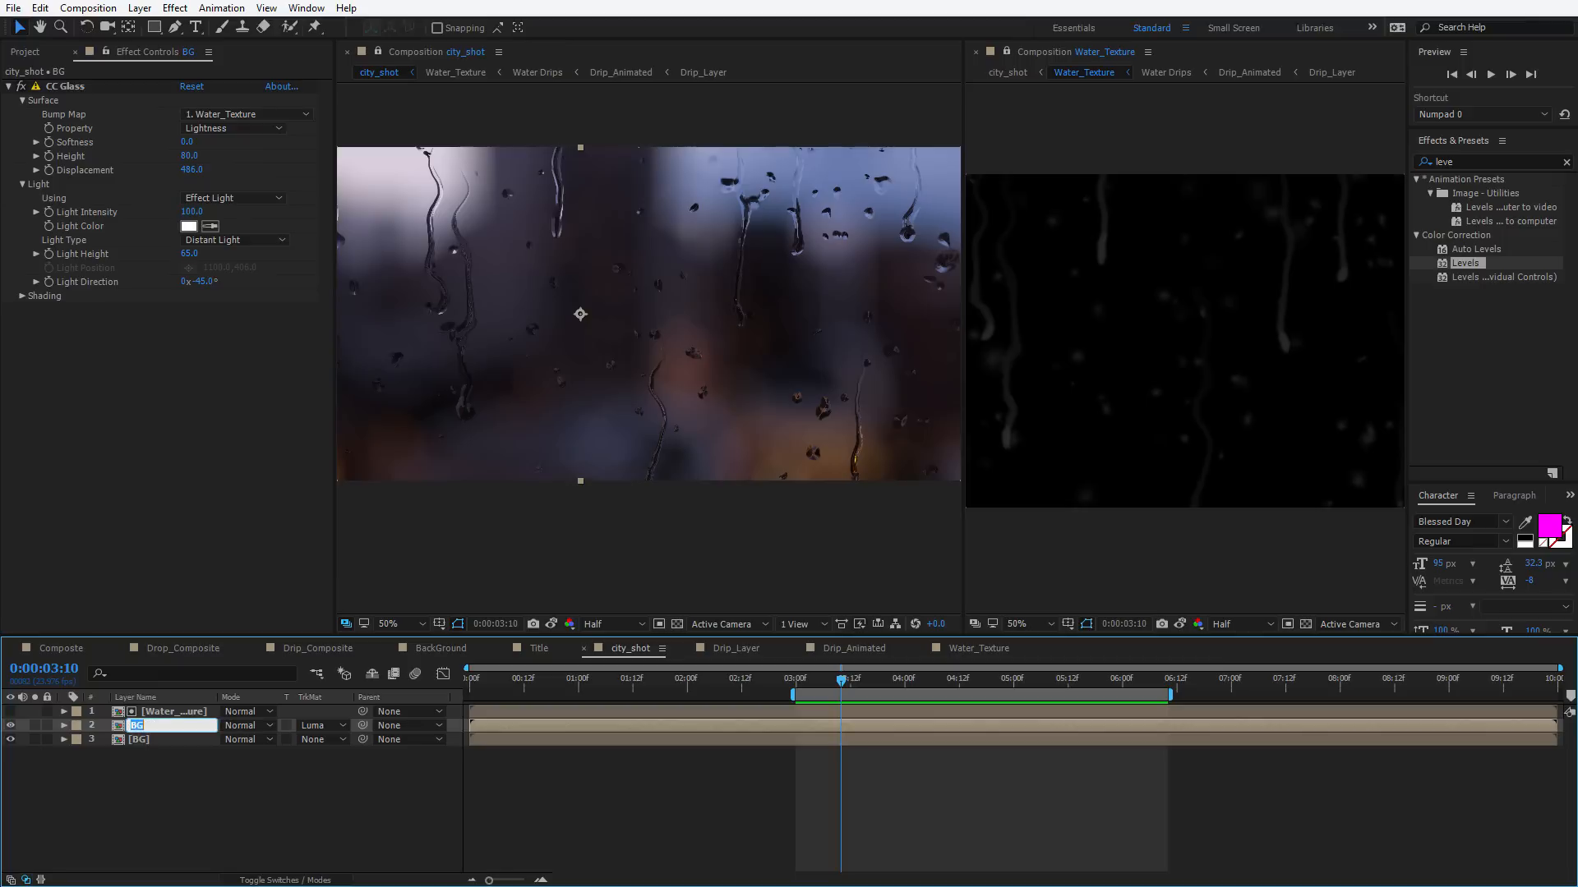
key(Return)
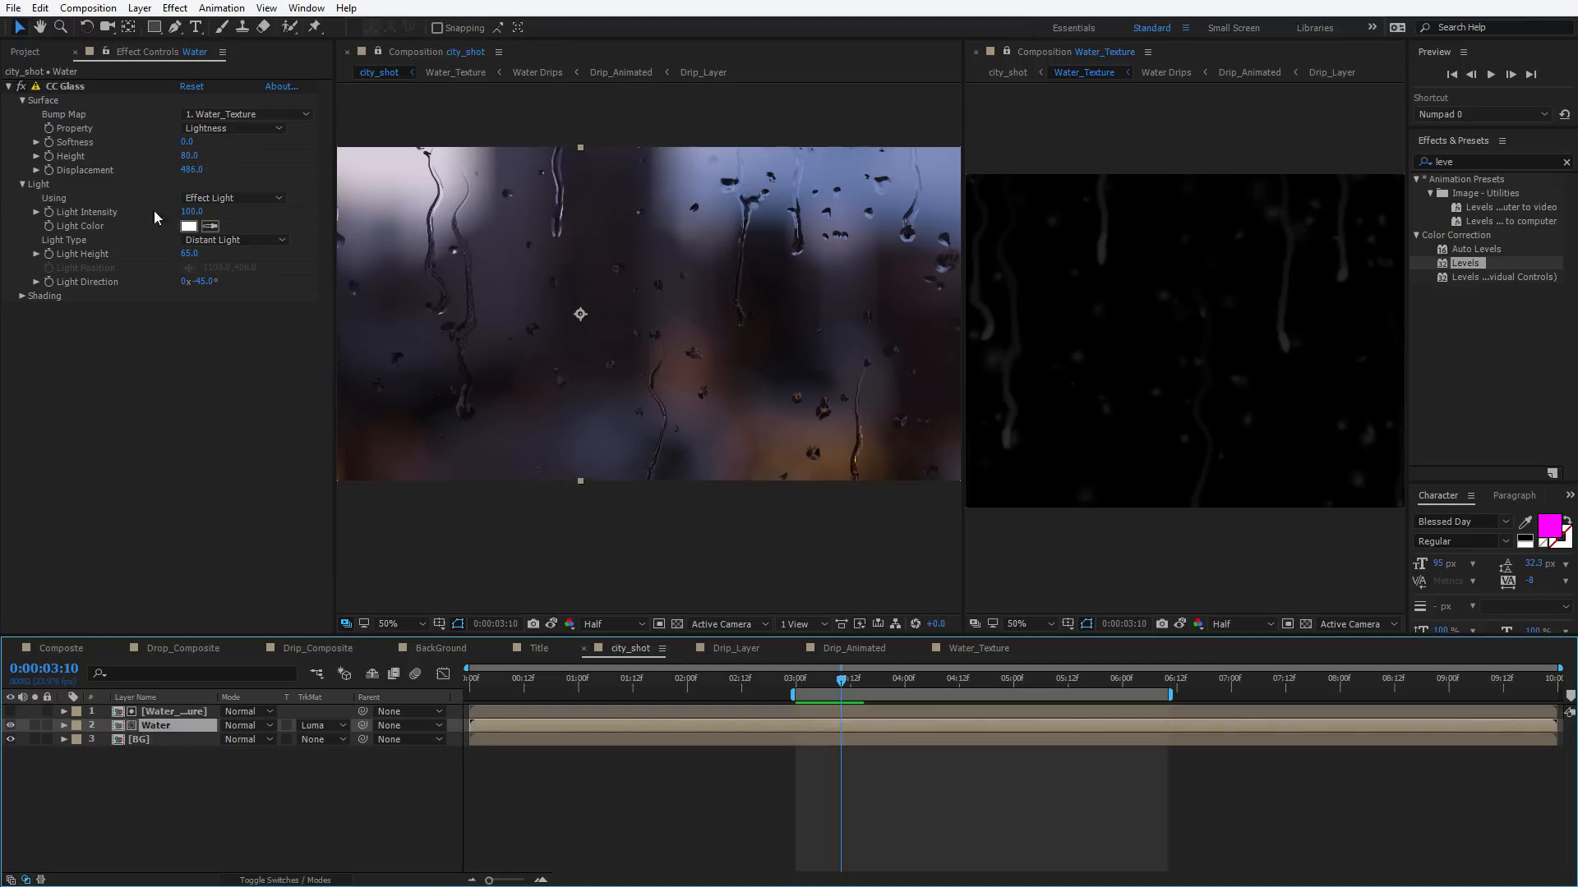
click(52, 88)
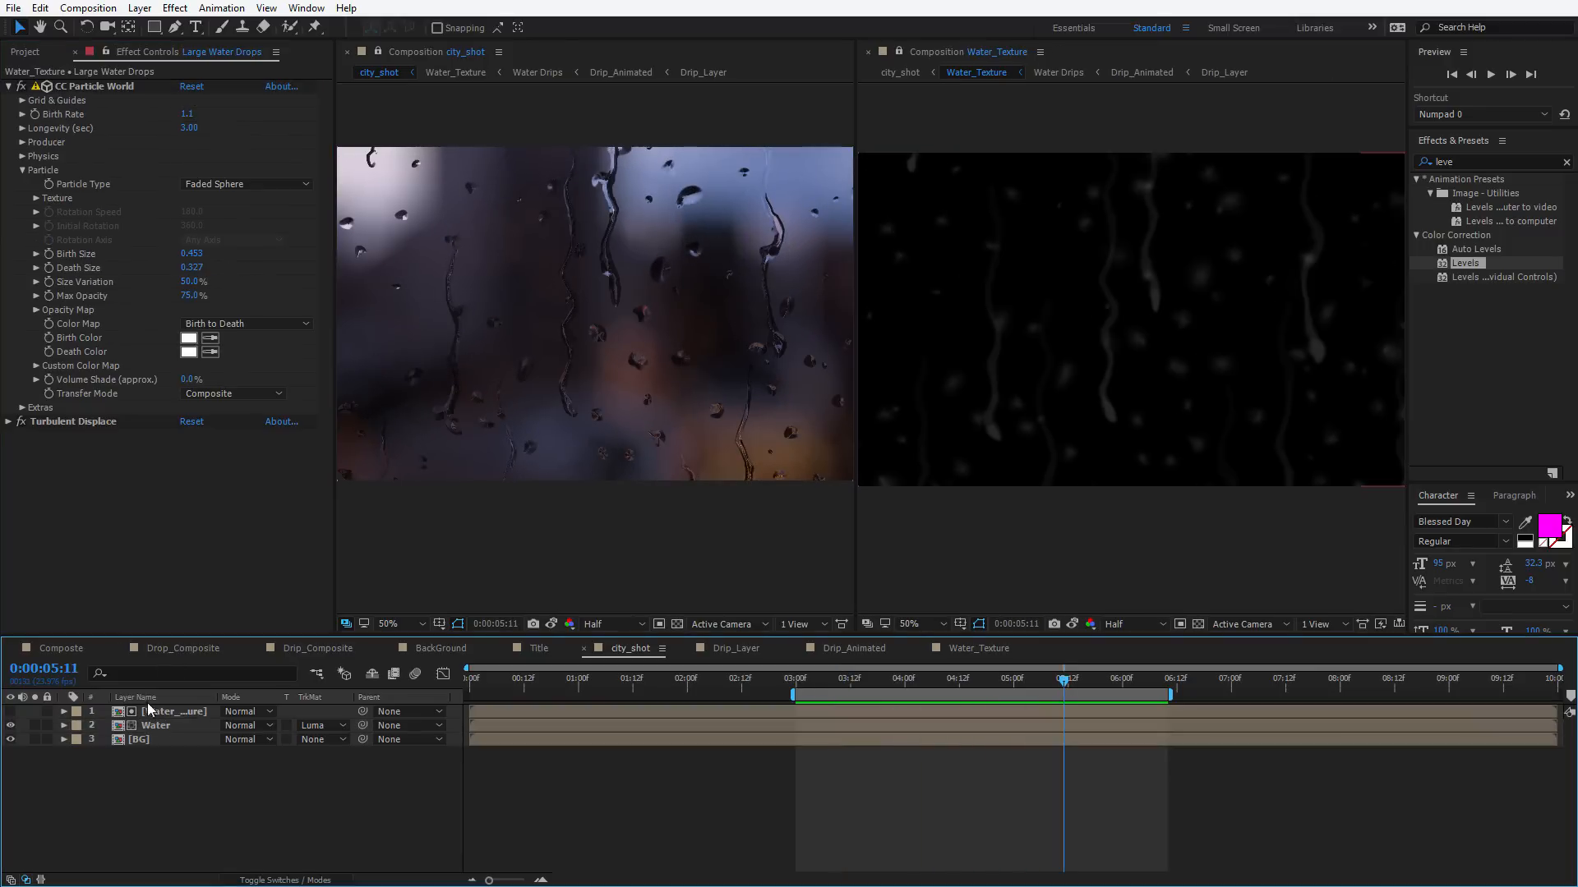
In the Water_Texture composition, set the CC Particle World Birth Rate to 1.7 on Large Water Drops and 4.1 on Water Drops
click(950, 458)
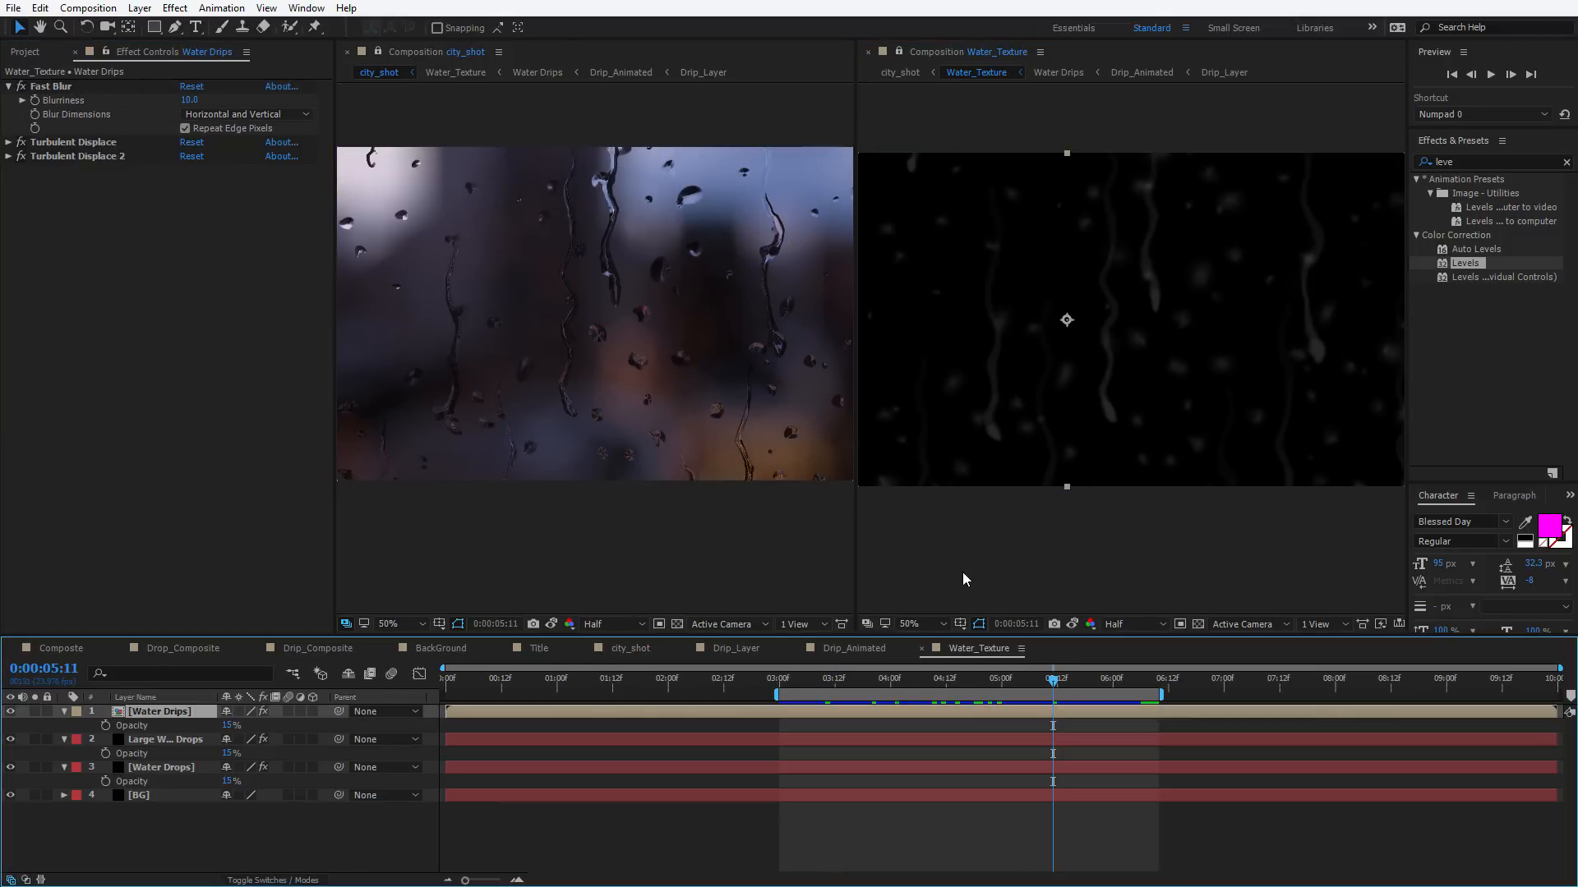
click(1106, 564)
click(1067, 320)
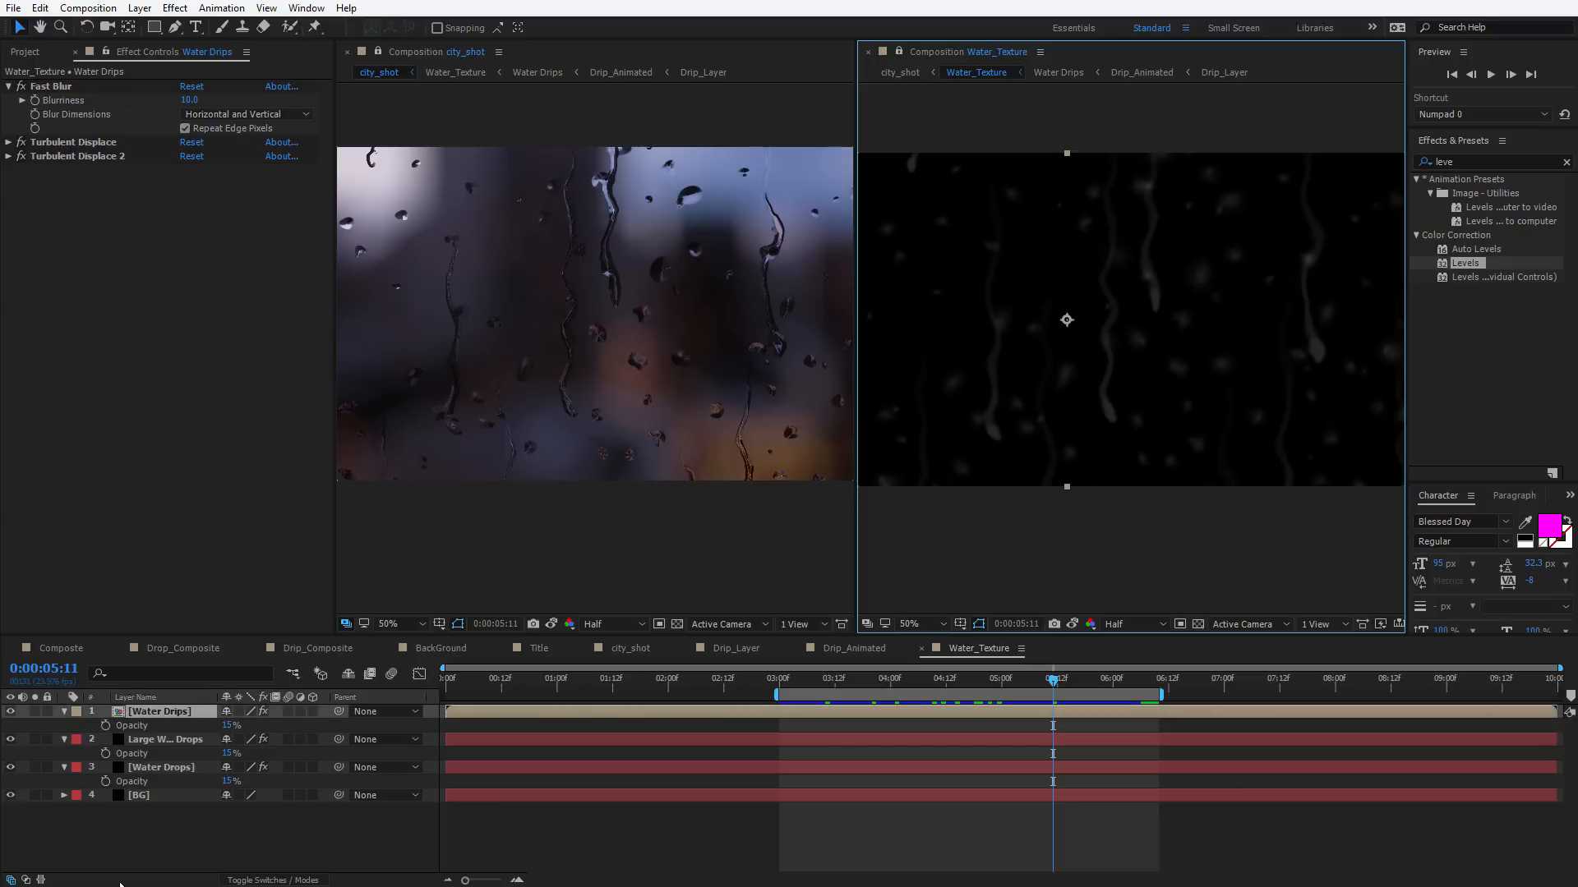
click(188, 840)
click(152, 739)
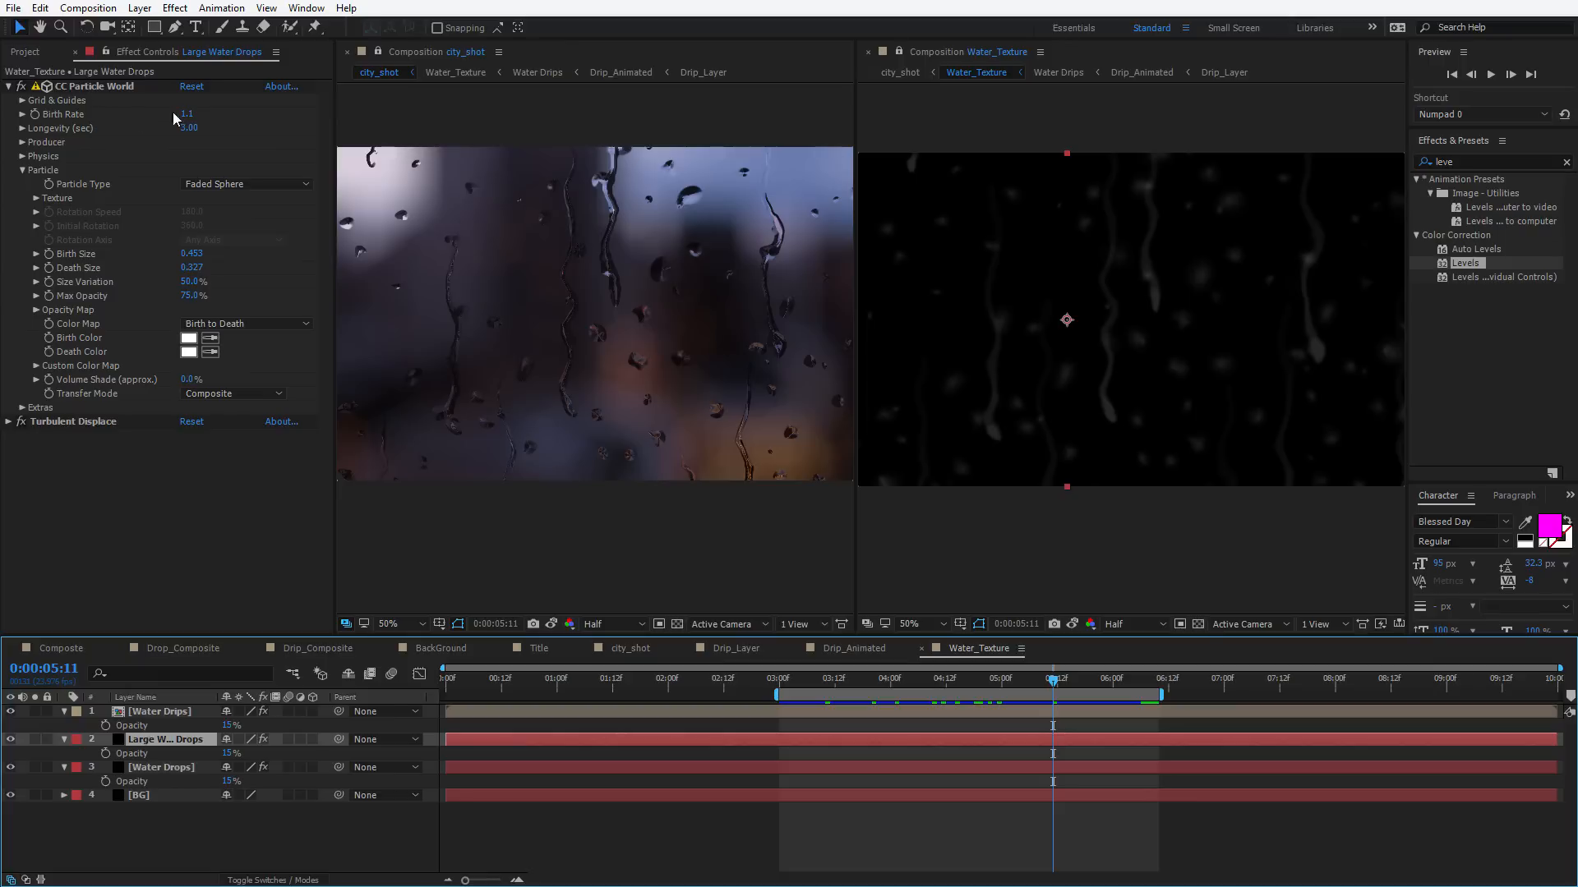
drag(187, 114, 195, 115)
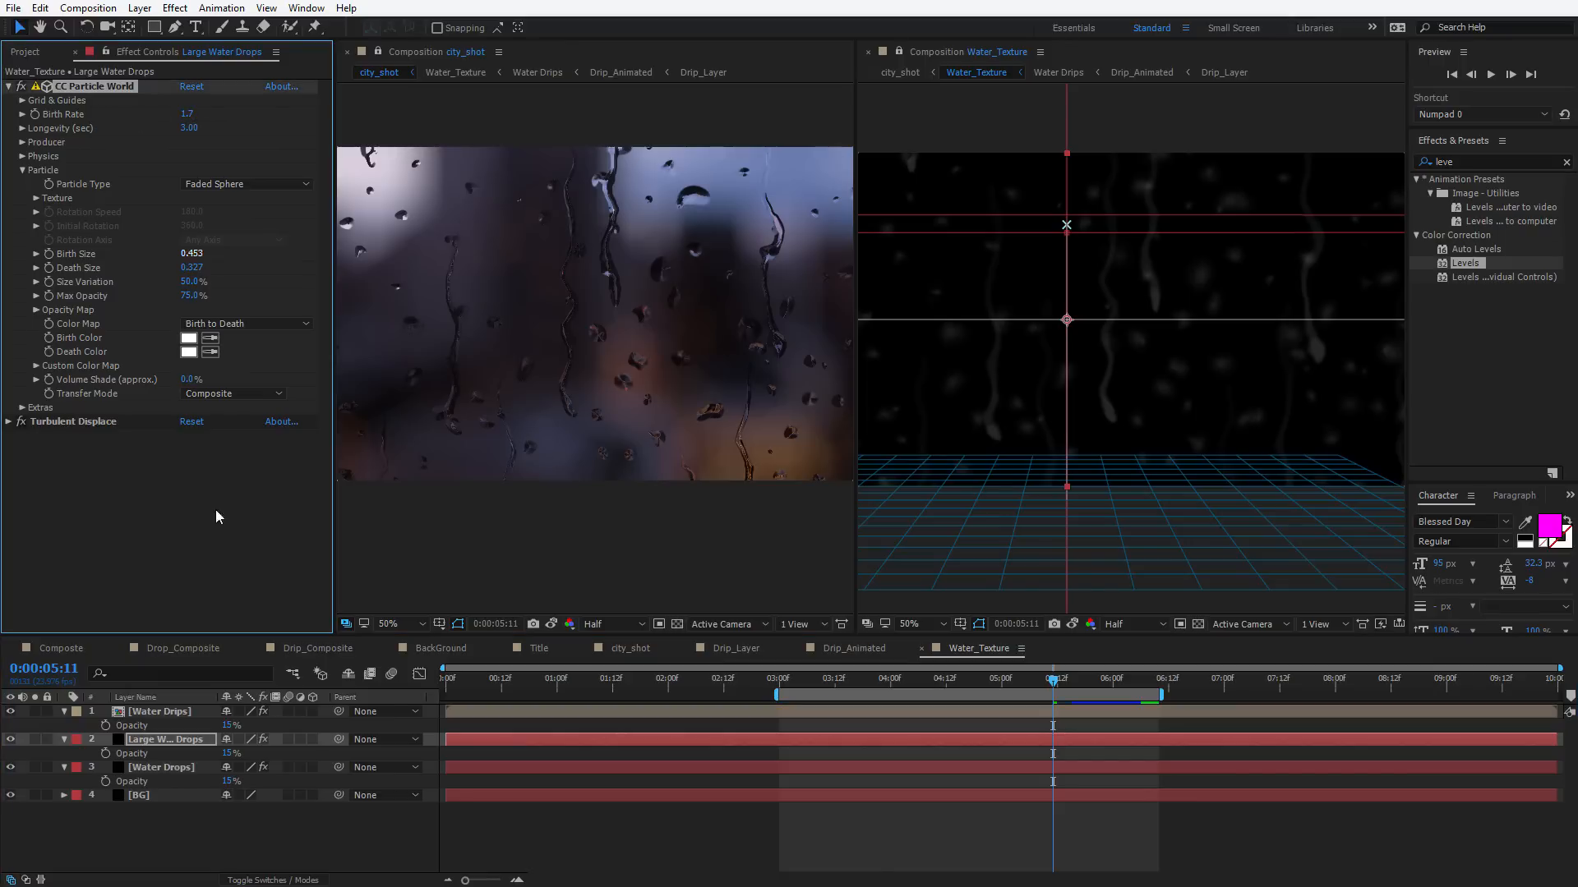
key(ctrl+Down)
mouse_move(197, 116)
mouse_down()
mouse_move(209, 108)
mouse_move(195, 116)
mouse_up()
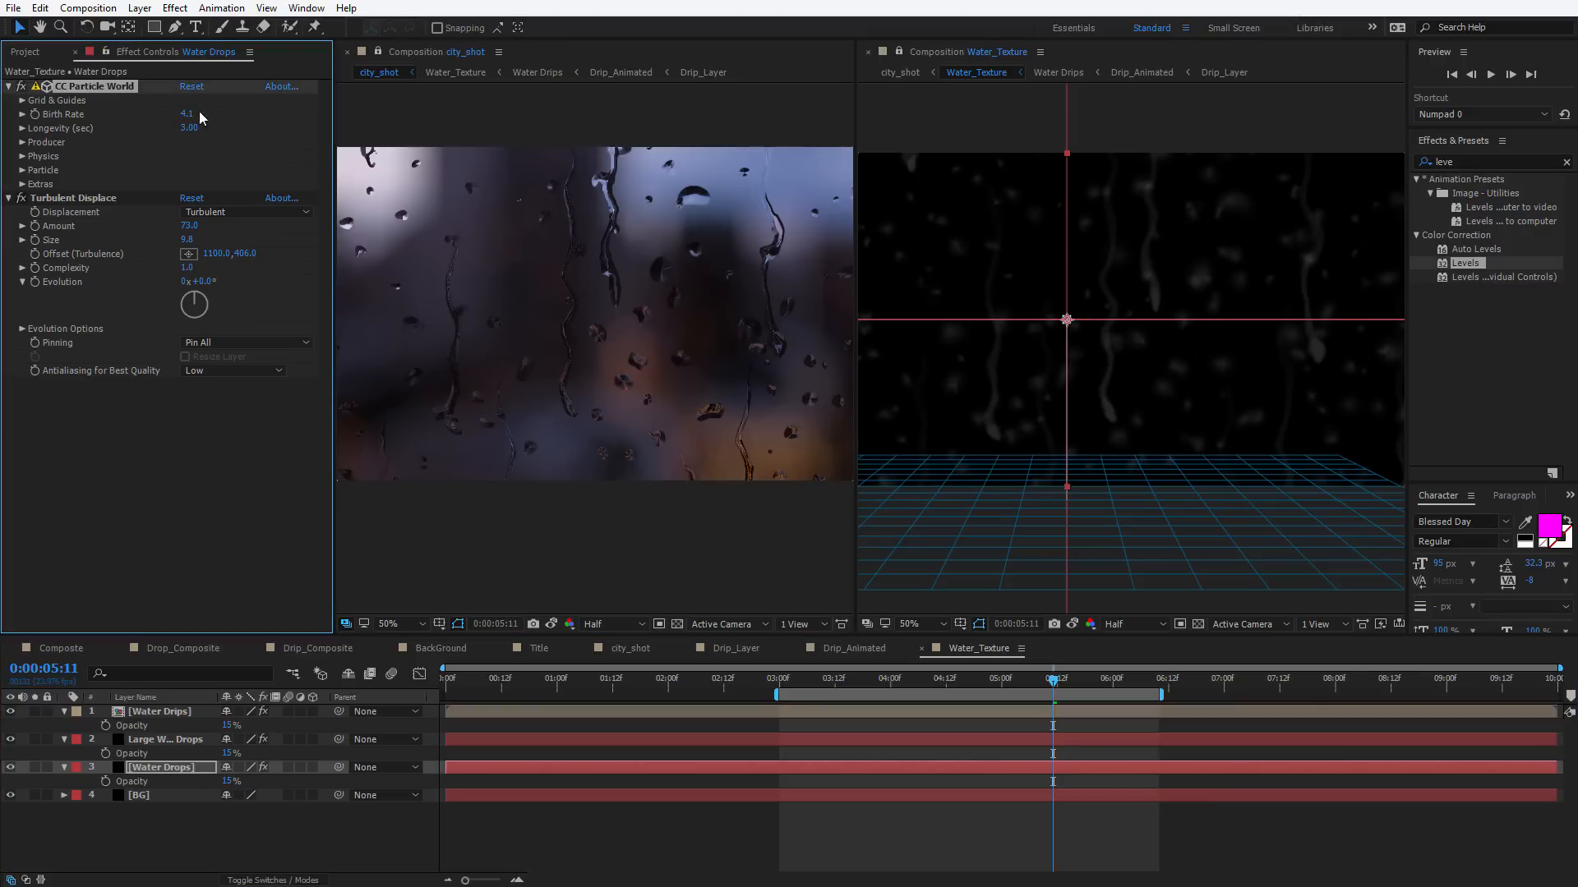
Inspect the city_shot composition maximized, and add an Exposure effect to its Water layer
click(625, 535)
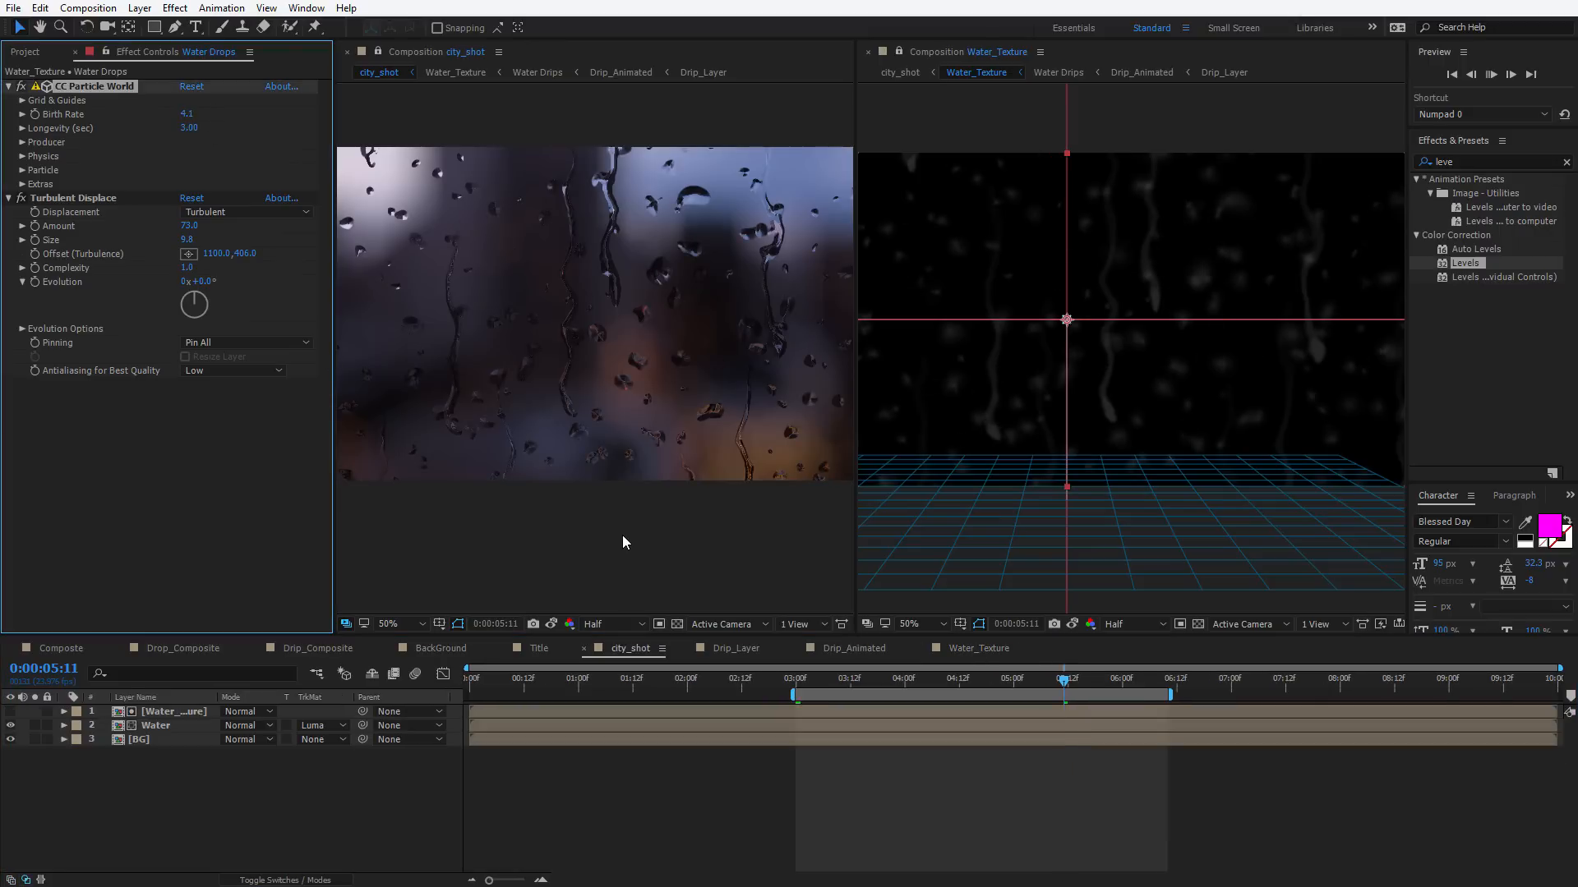
key(grave)
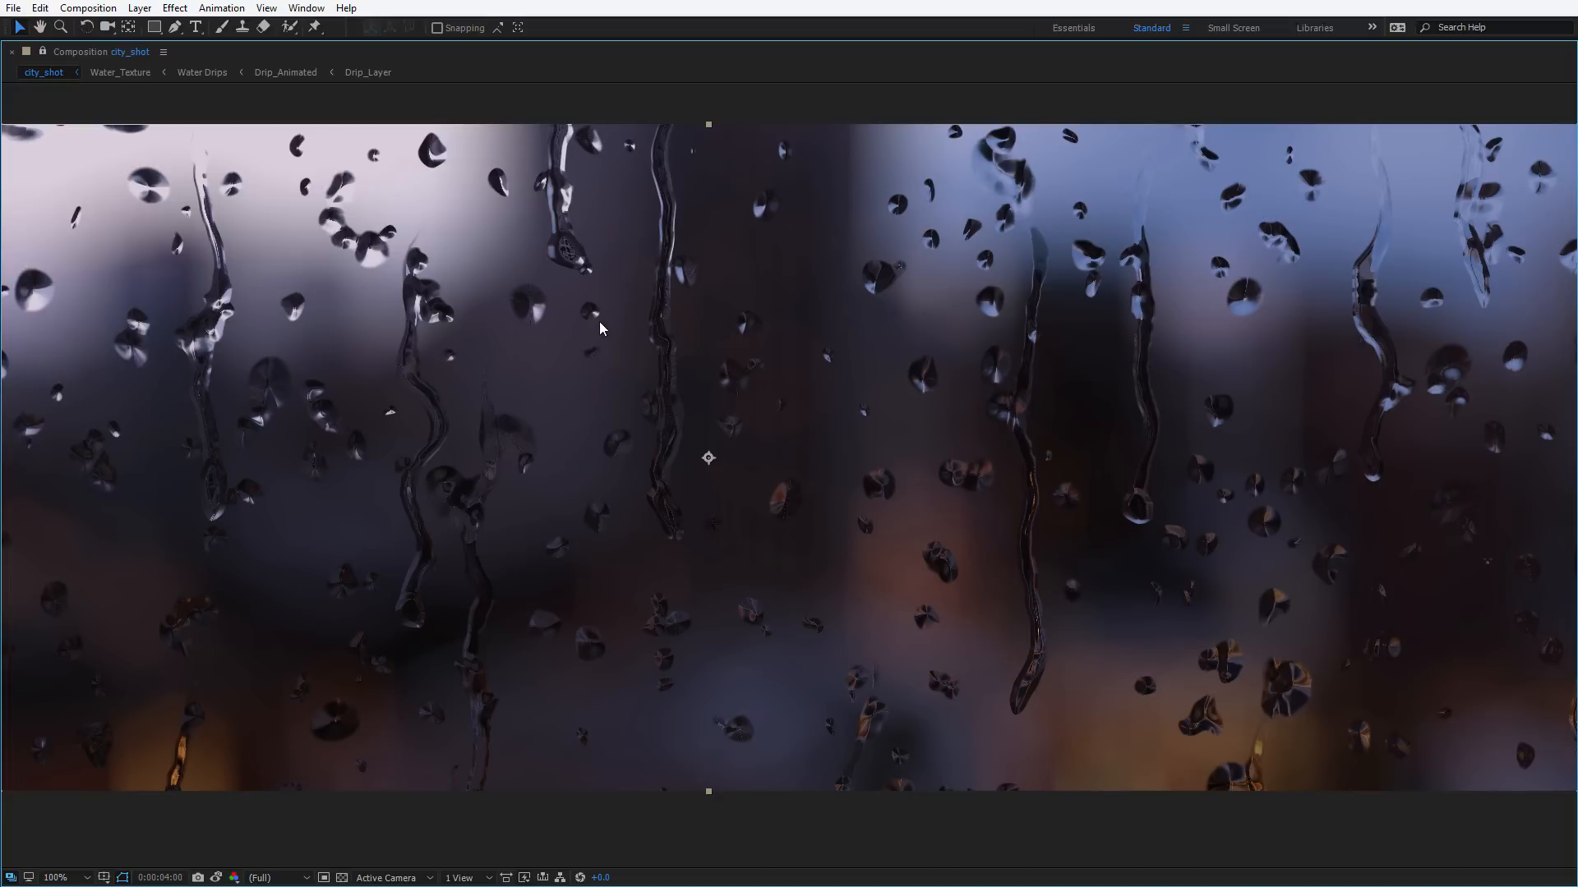
scroll(576, 296, down, 2)
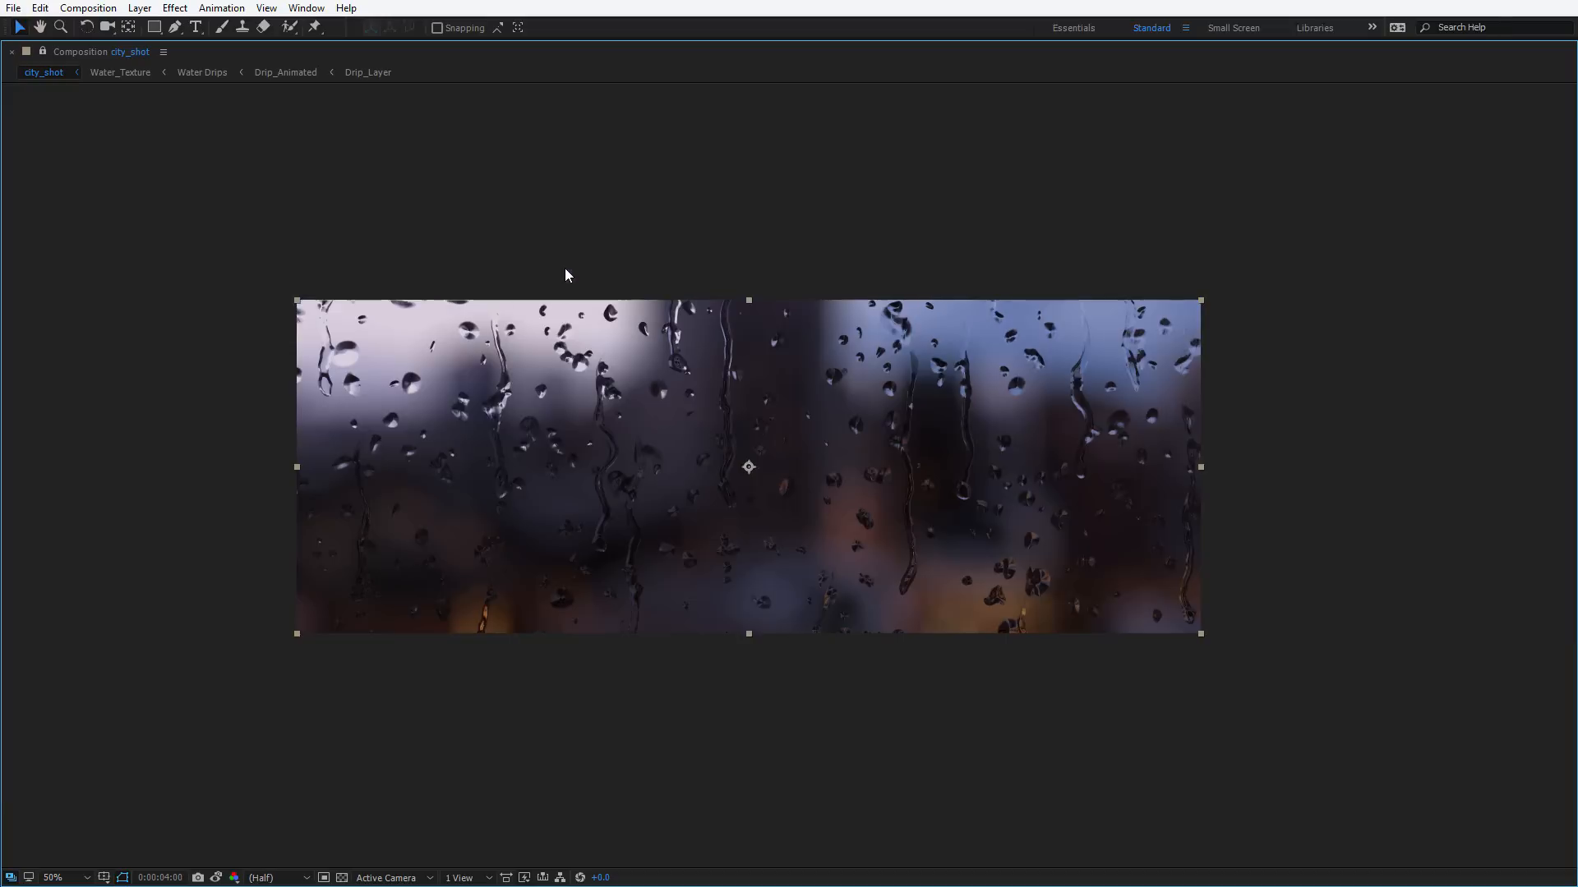
key(grave)
click(153, 727)
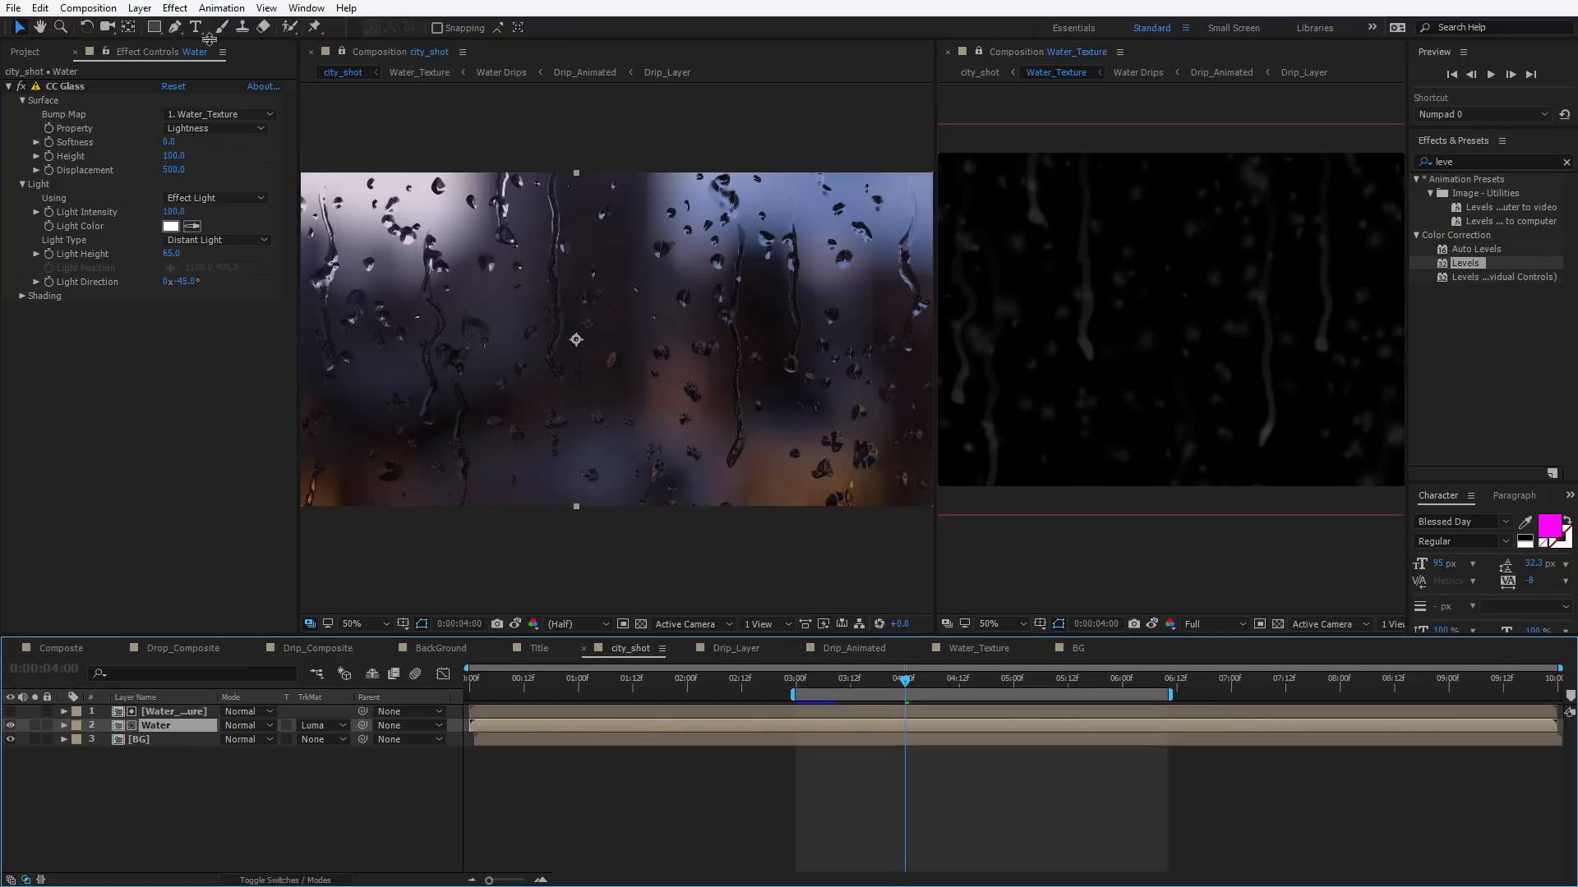
click(175, 8)
mouse_move(241, 186)
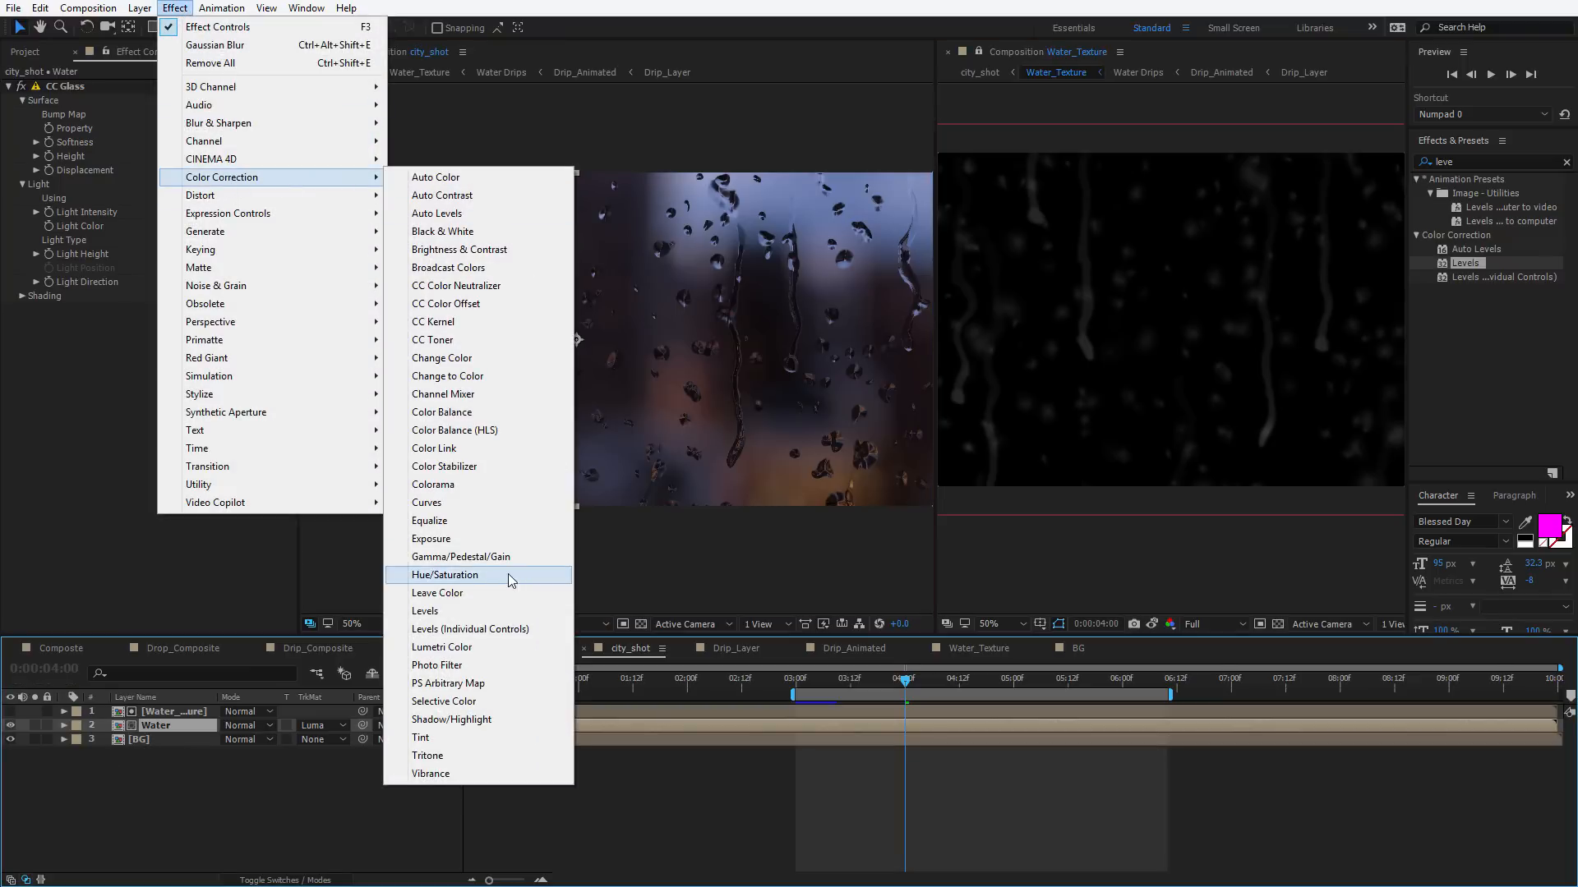
click(431, 539)
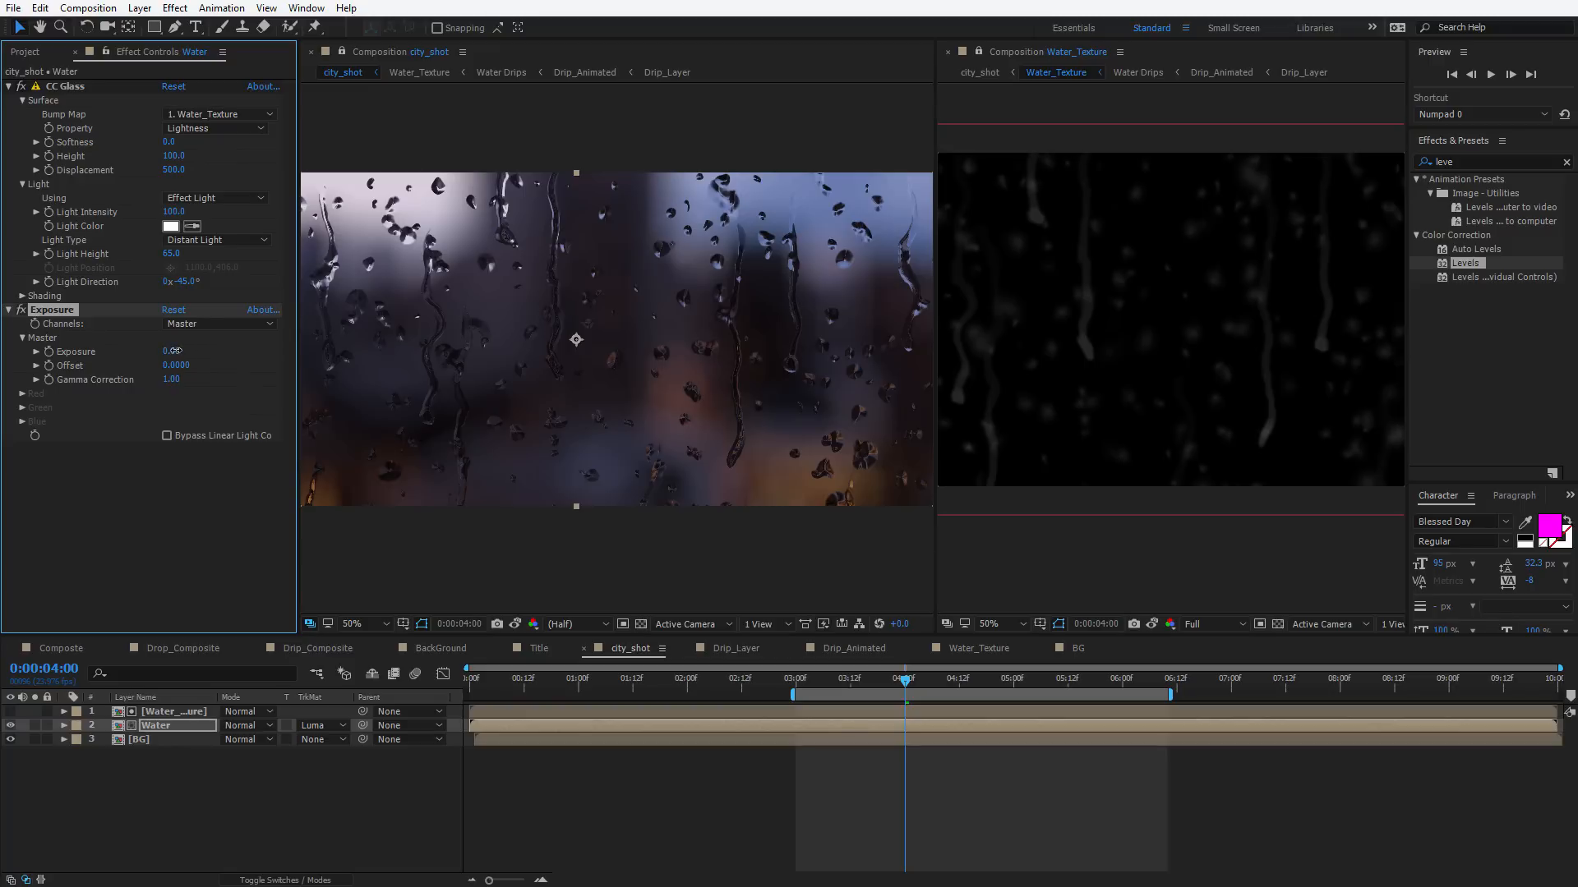
Set the Water layer's Exposure value to about 0.9, checking the drops' brightness at 0:00:03:23
drag(193, 347, 244, 349)
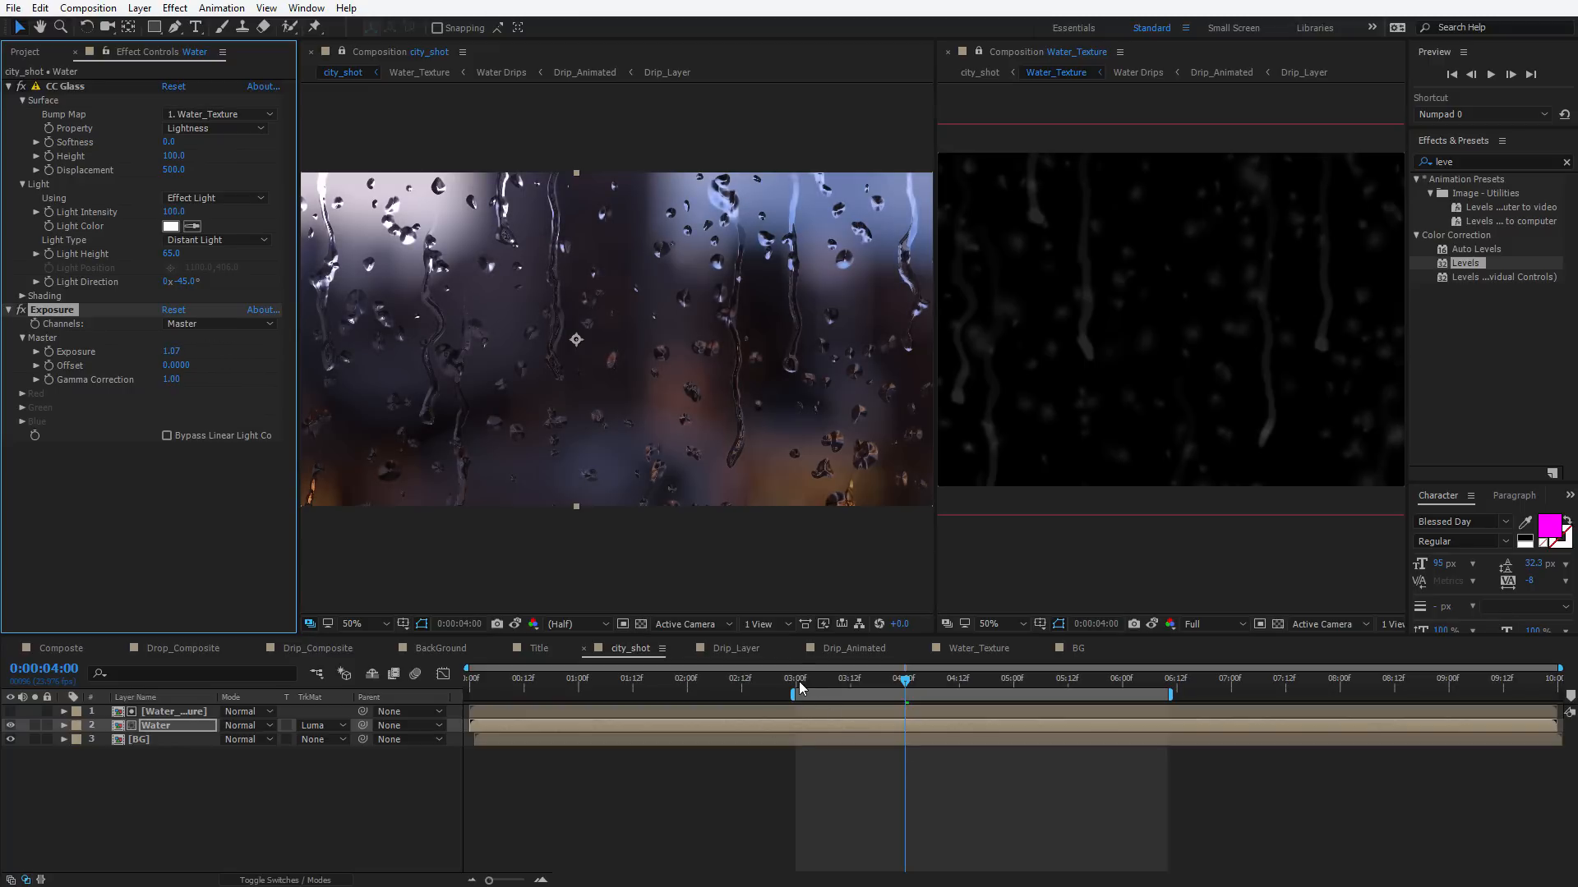
drag(800, 682, 900, 679)
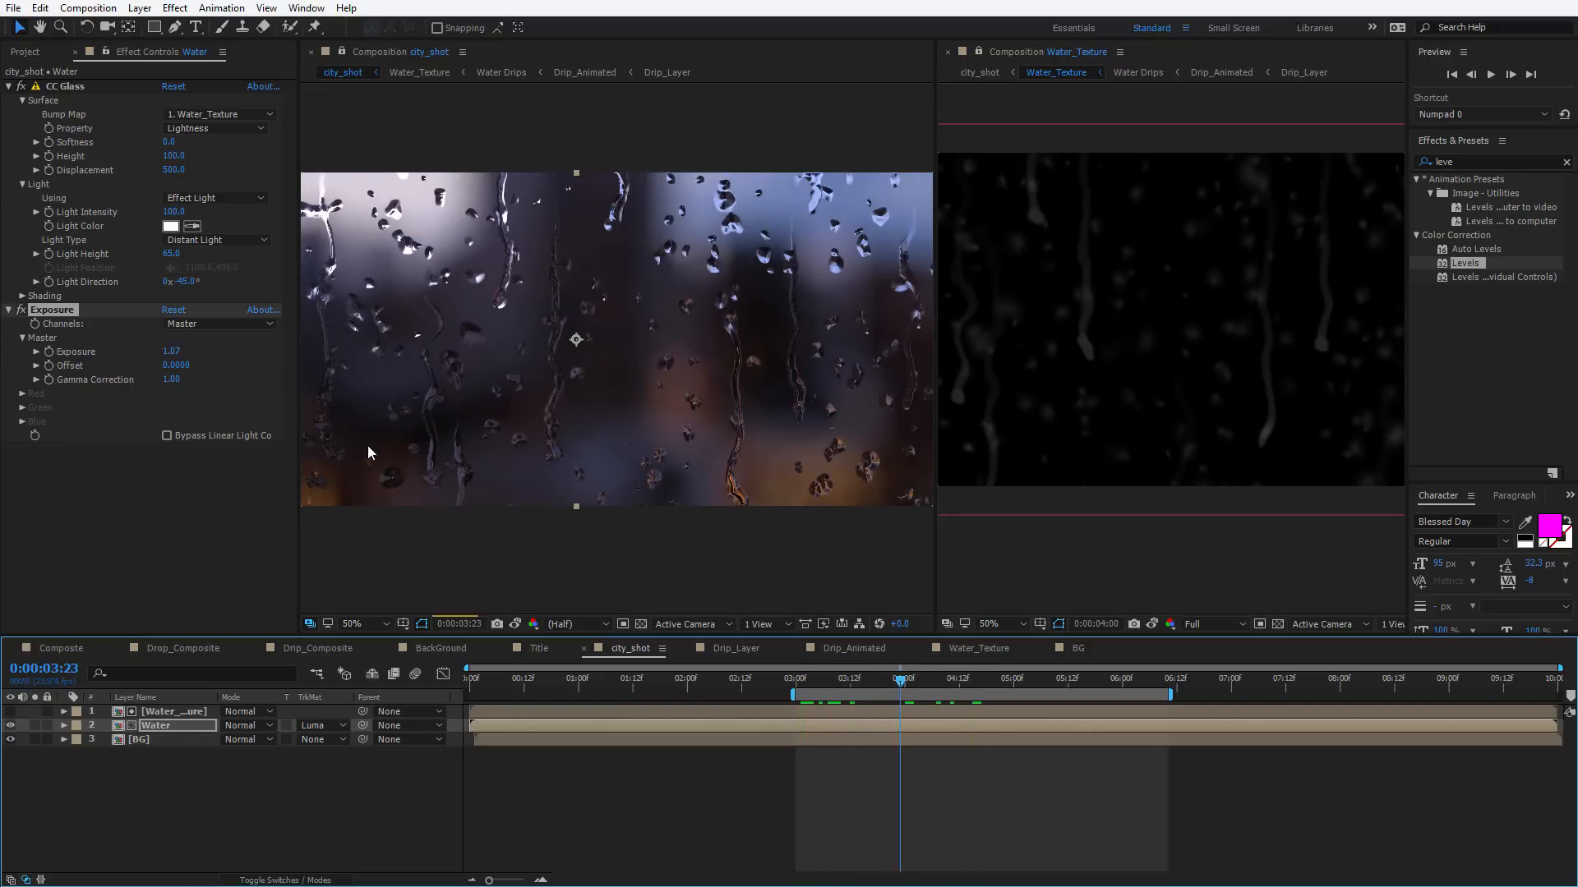
drag(170, 351, 168, 351)
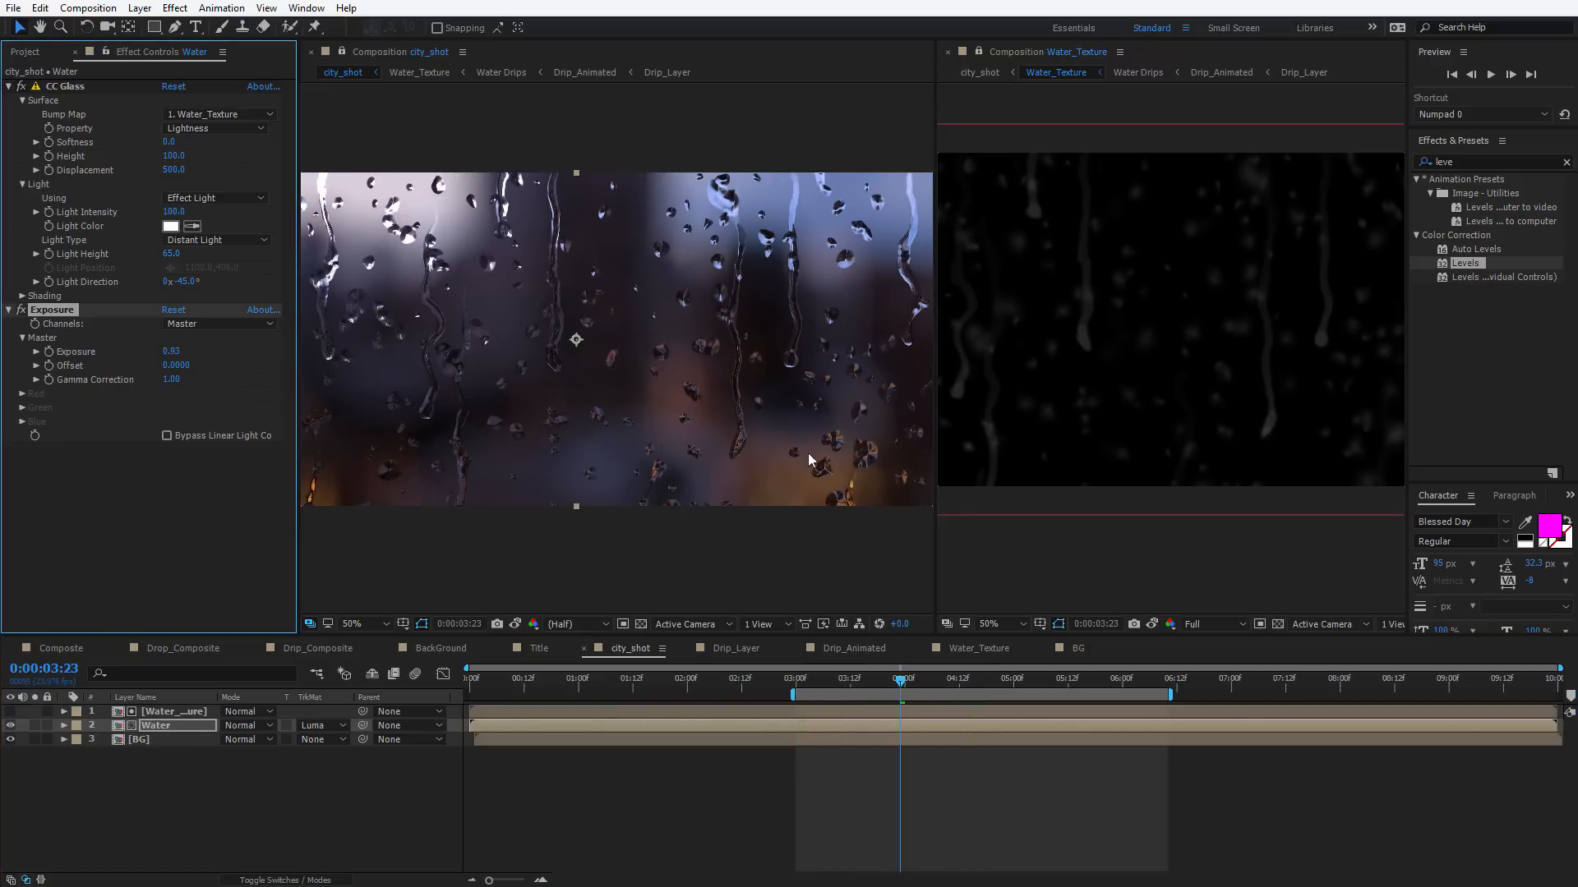
Create an adjustment layer in the Water_Texture composition and place it directly beneath the Water Drips layer
click(1114, 302)
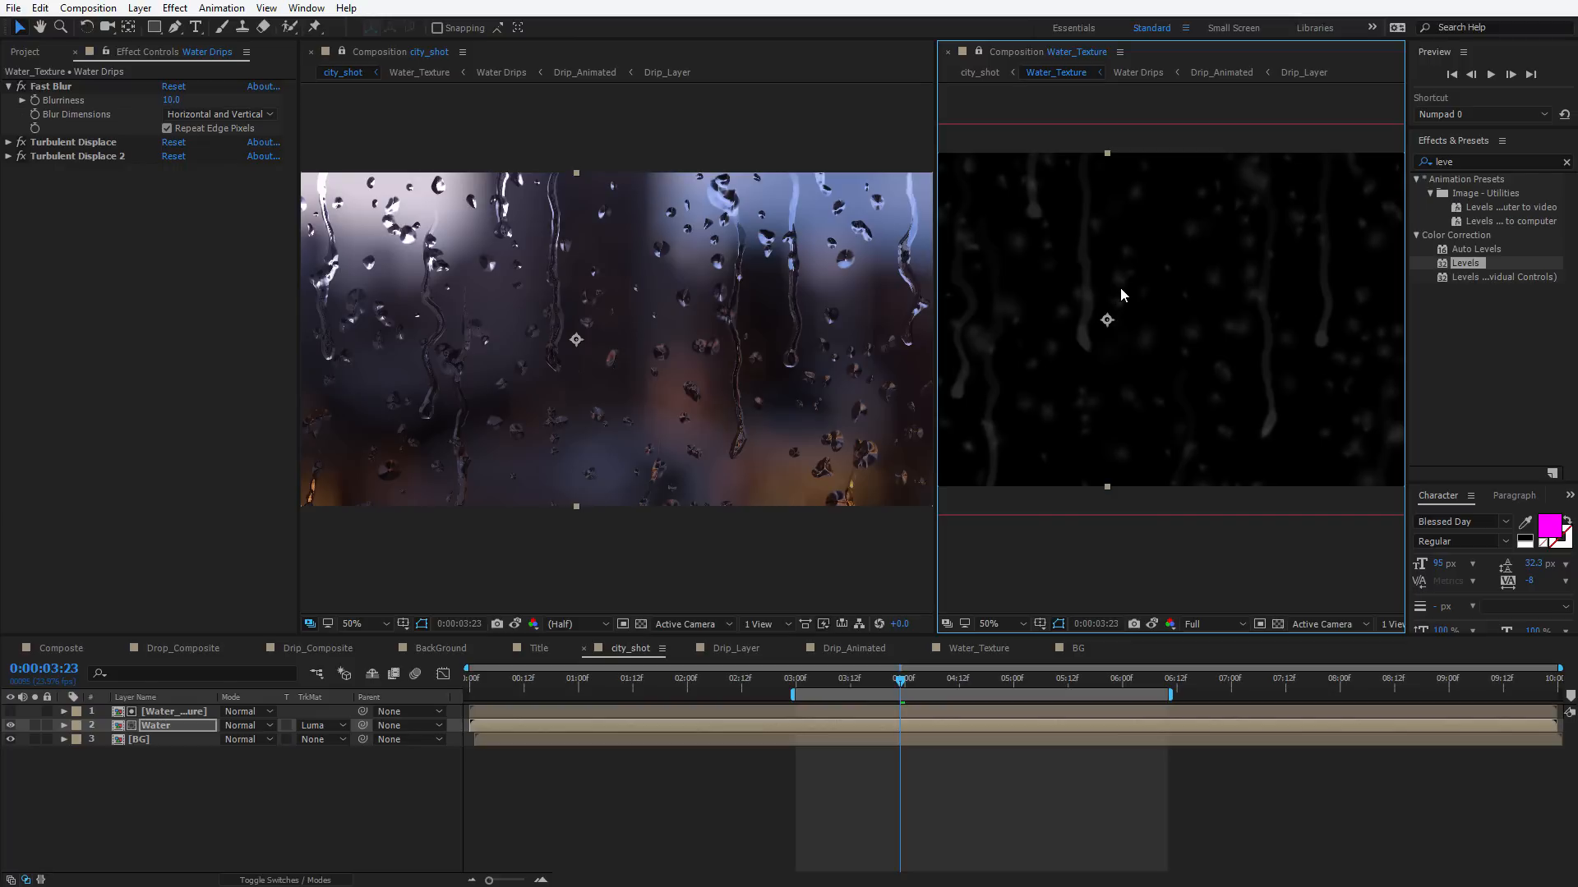
key(backslash)
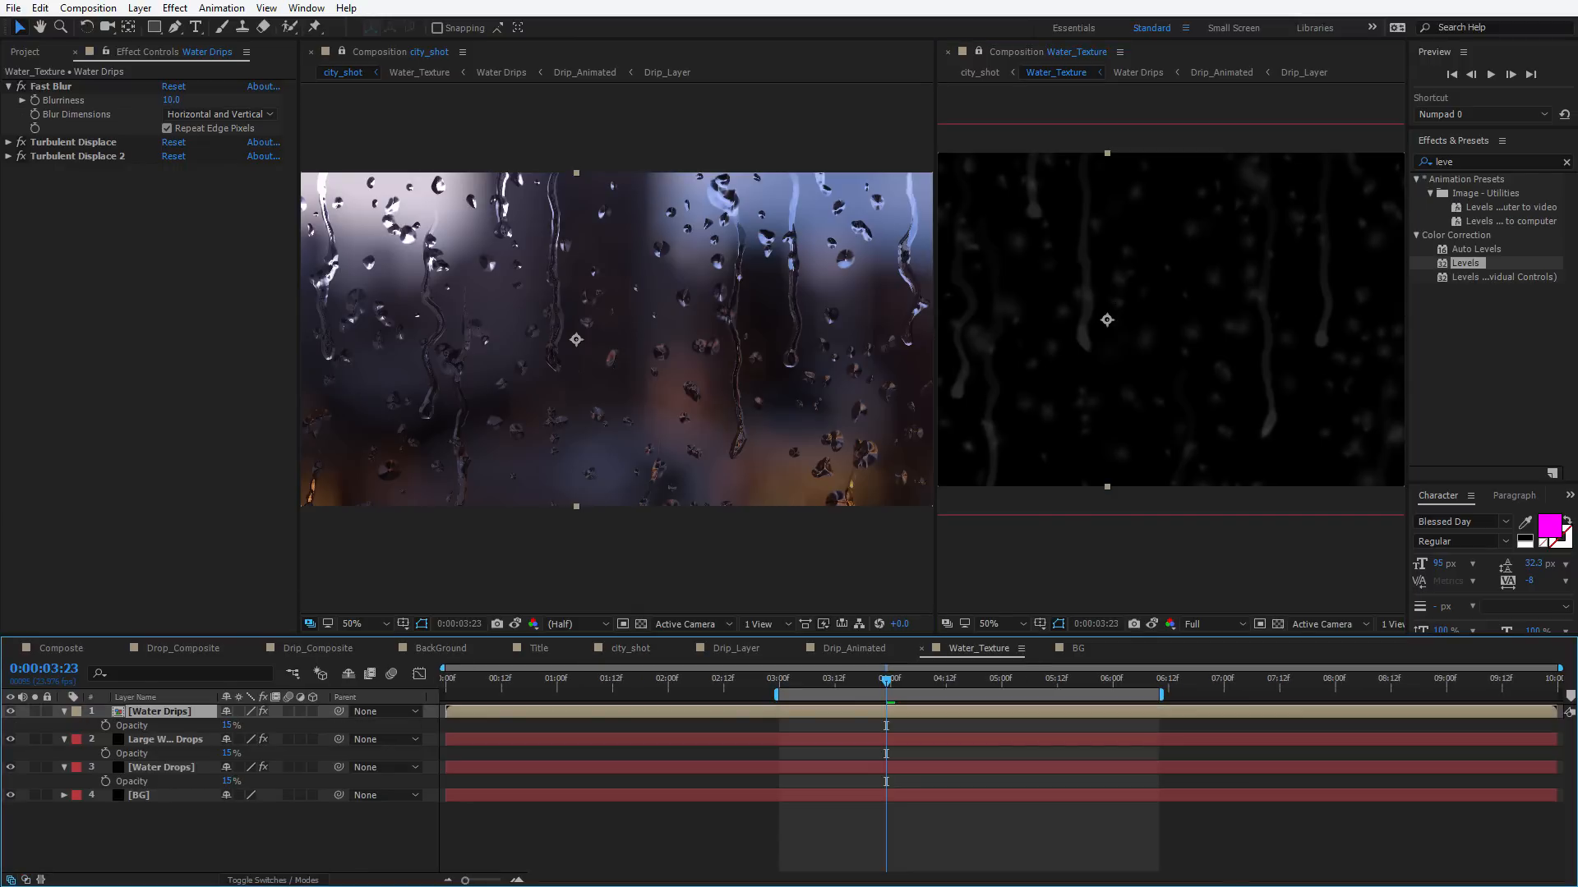
click(140, 8)
mouse_move(158, 27)
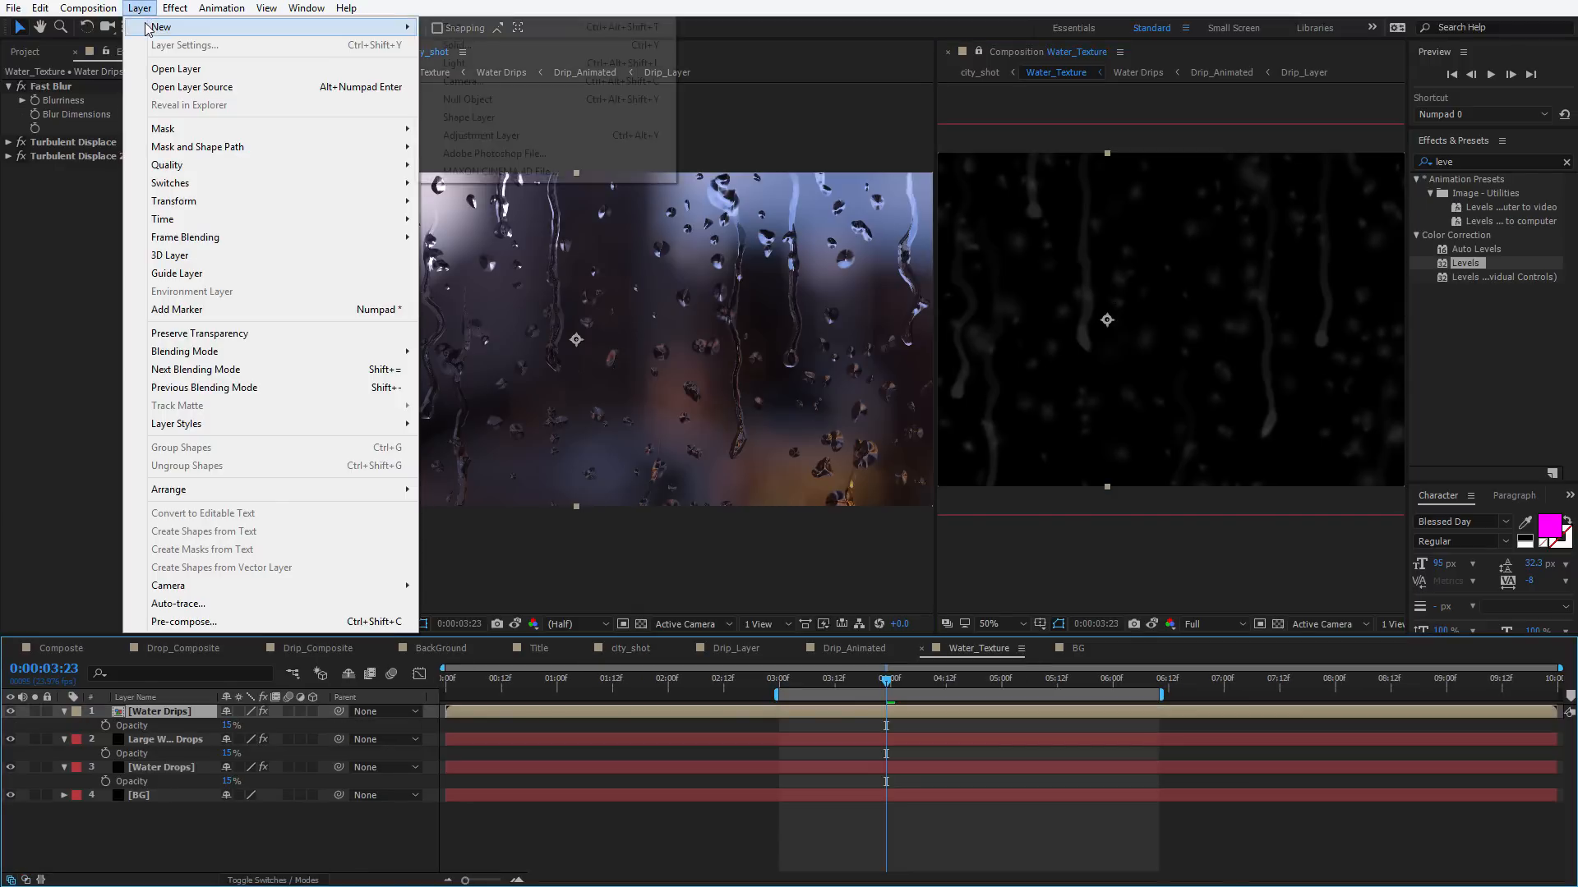
click(546, 138)
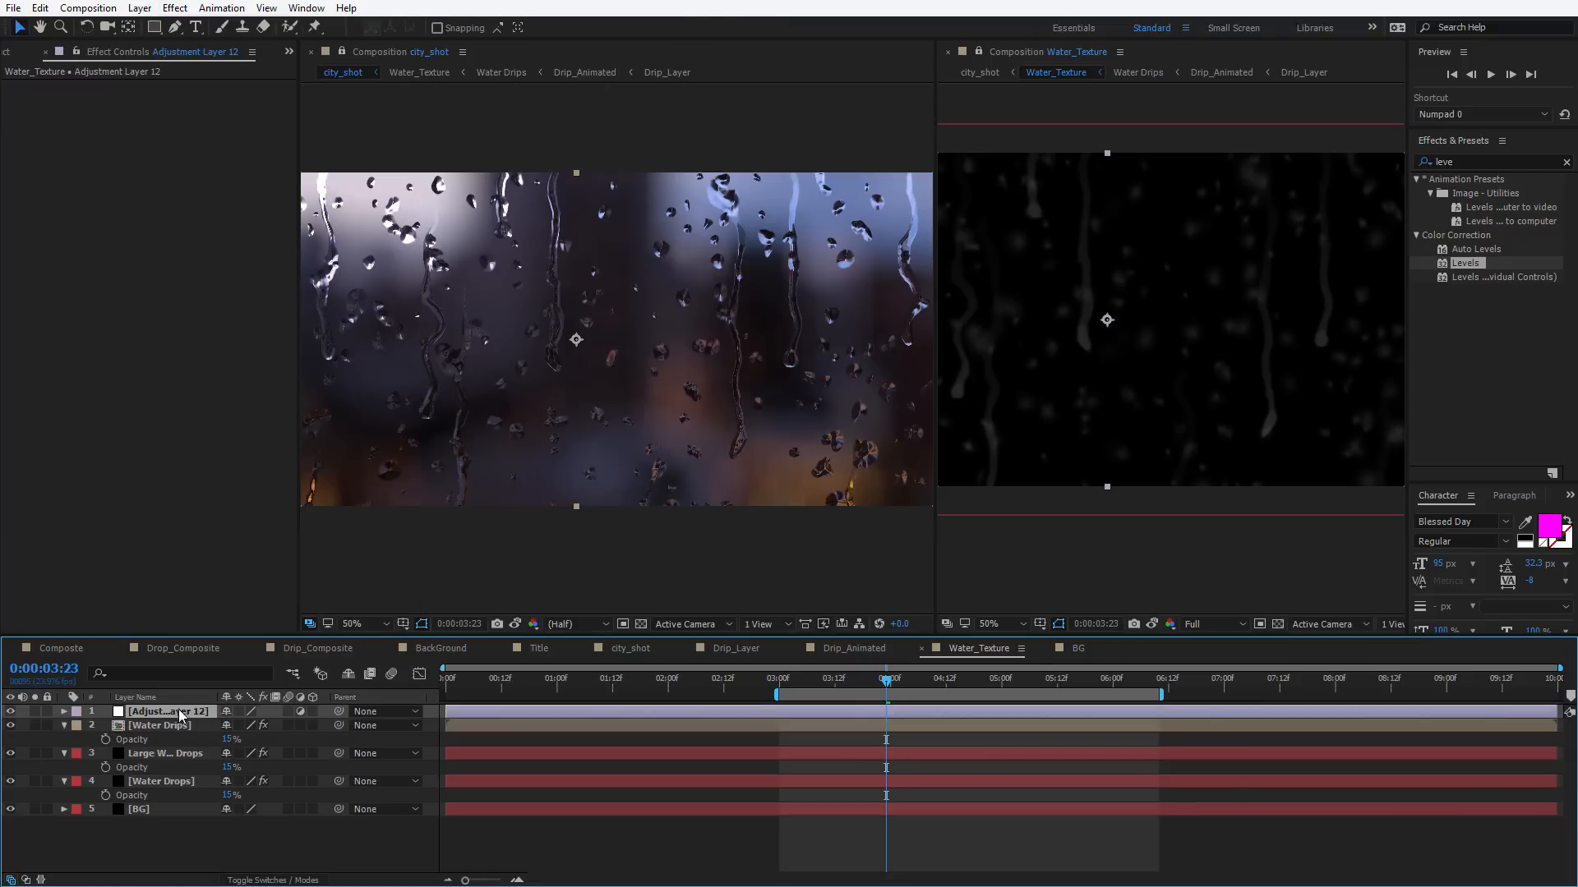
drag(175, 718, 157, 743)
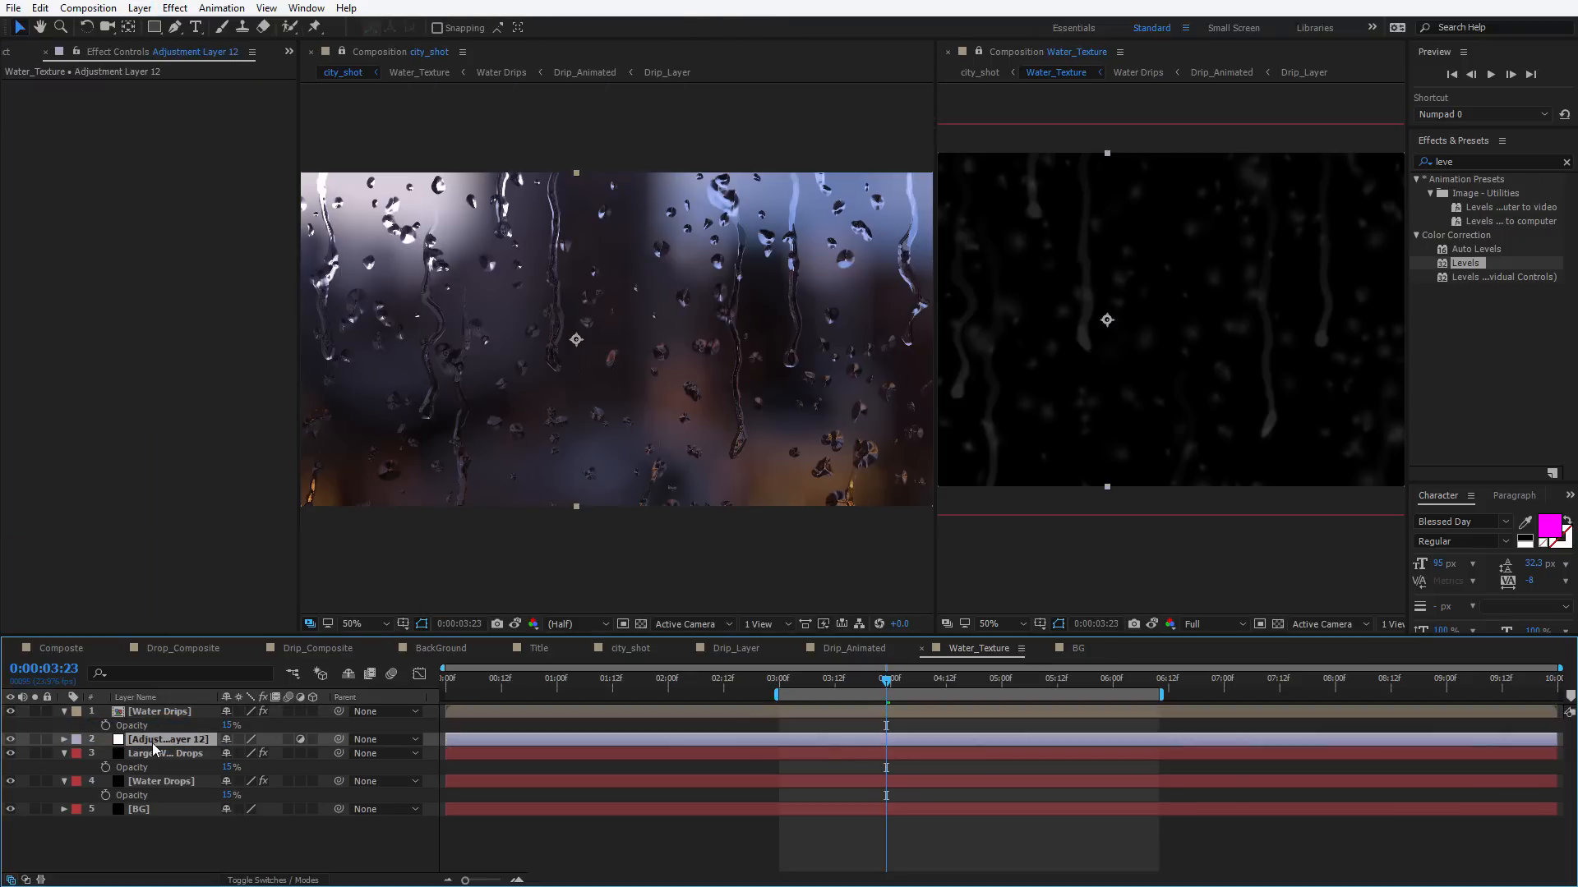
Apply Curves to the new adjustment layer and shape the RGB curve to lift the darkest tones and lower the midtones
click(175, 8)
mouse_move(226, 177)
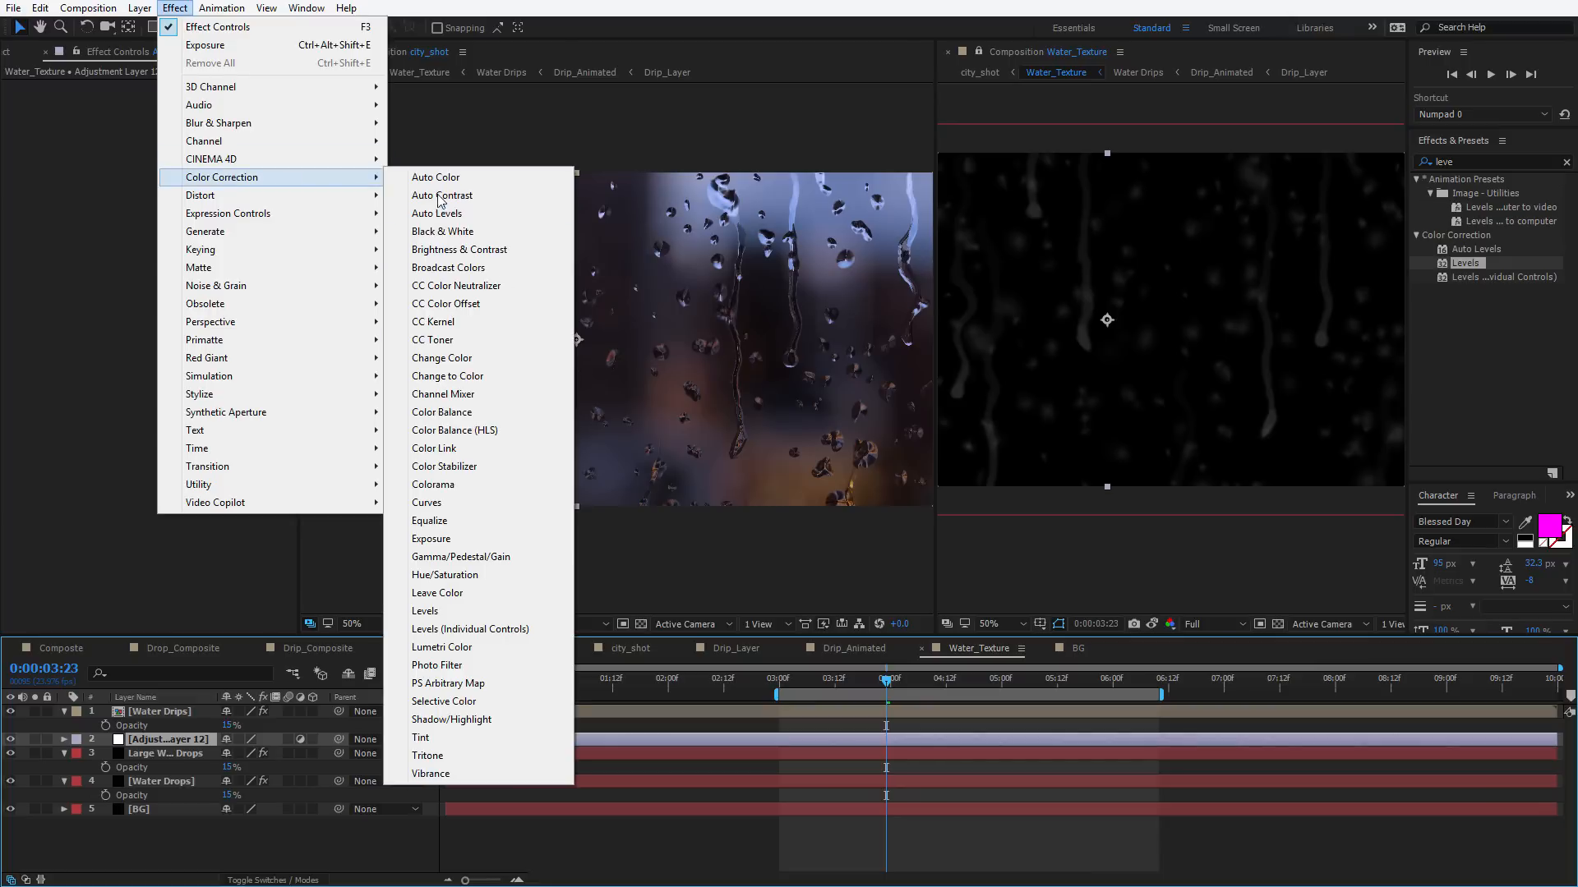
click(438, 503)
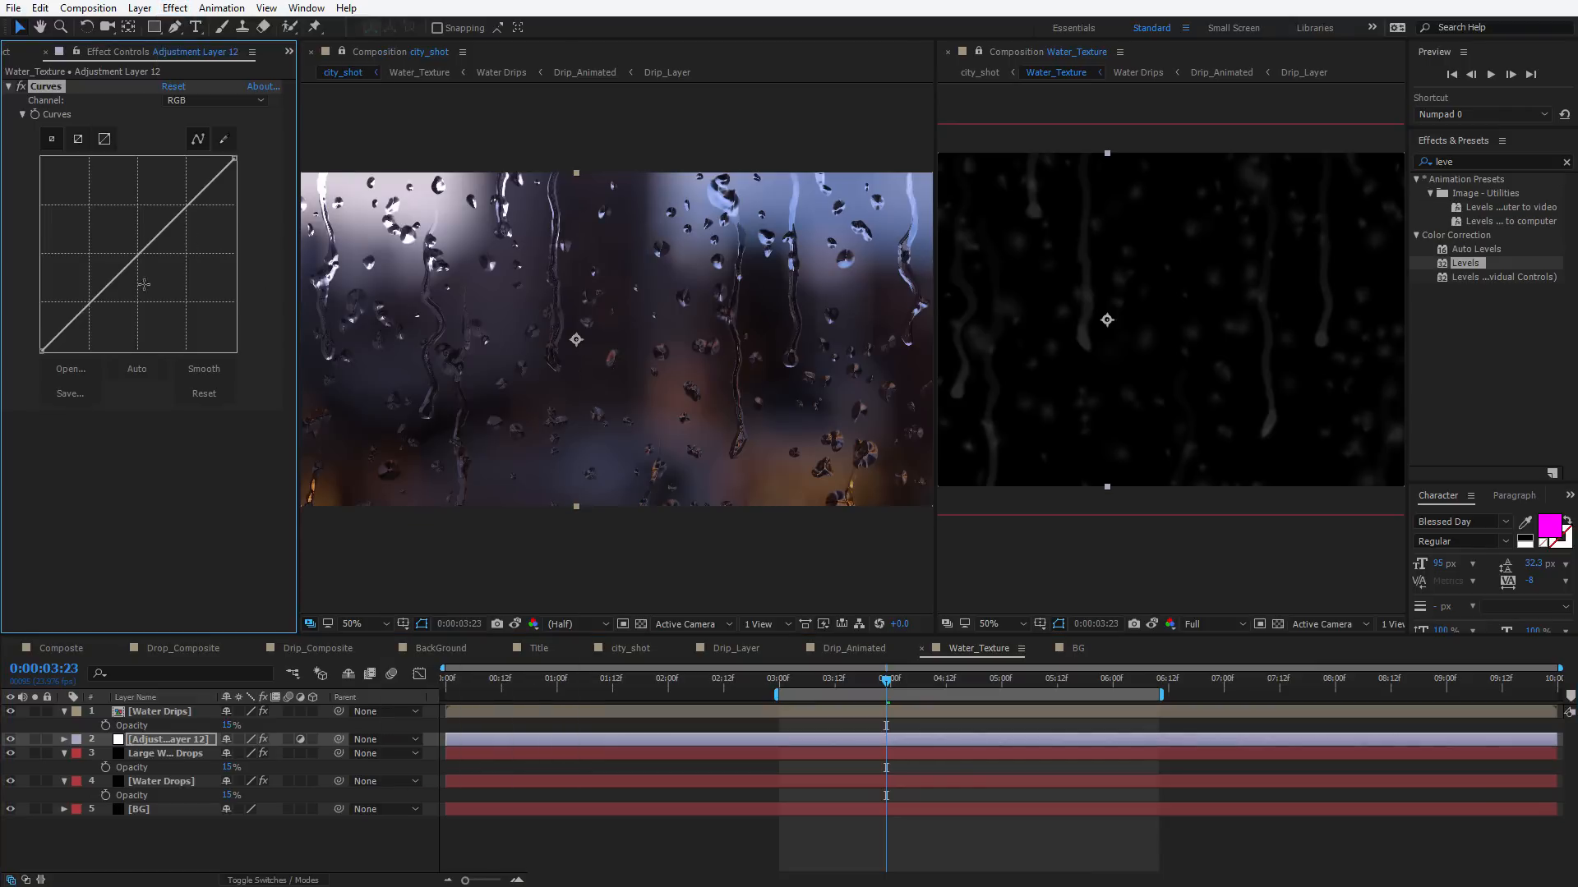
mouse_move(111, 294)
mouse_down()
mouse_move(136, 316)
mouse_move(101, 280)
mouse_up()
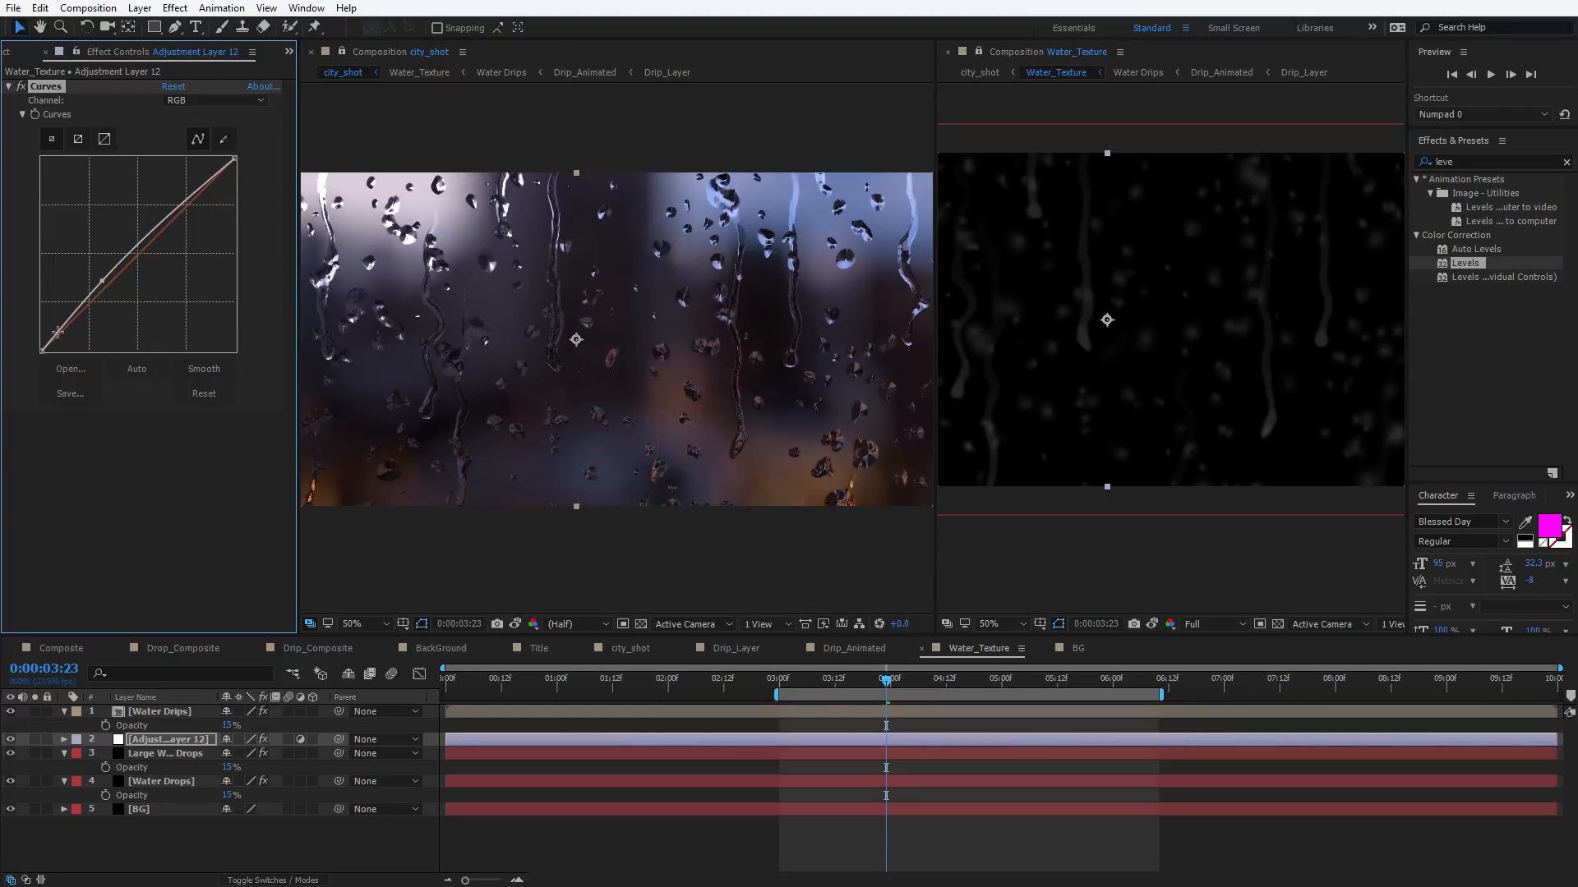
drag(57, 333, 53, 328)
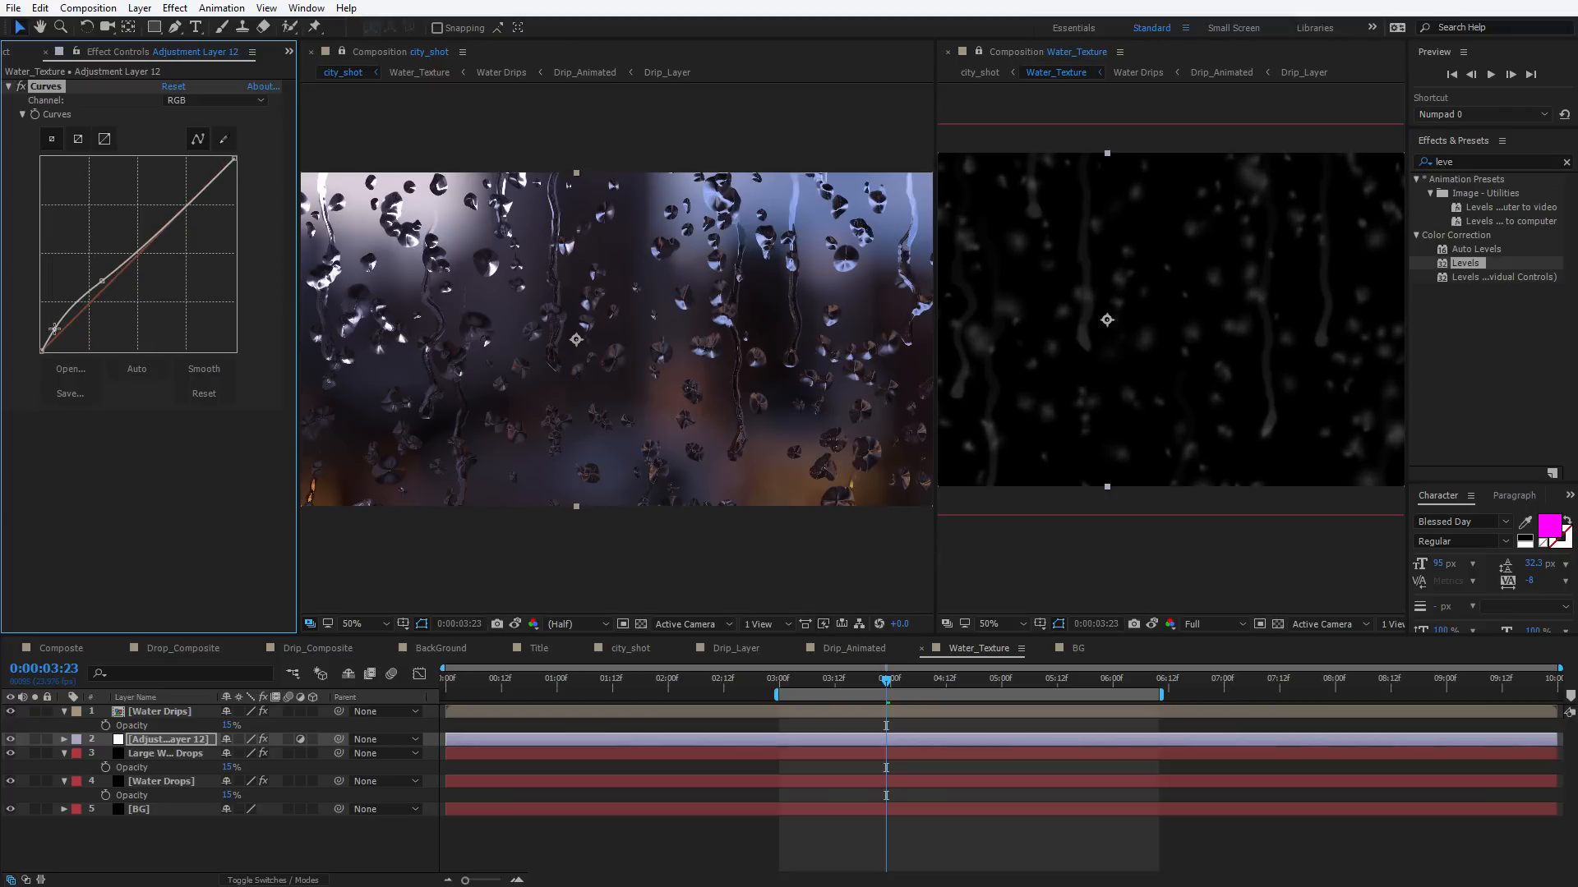
click(71, 315)
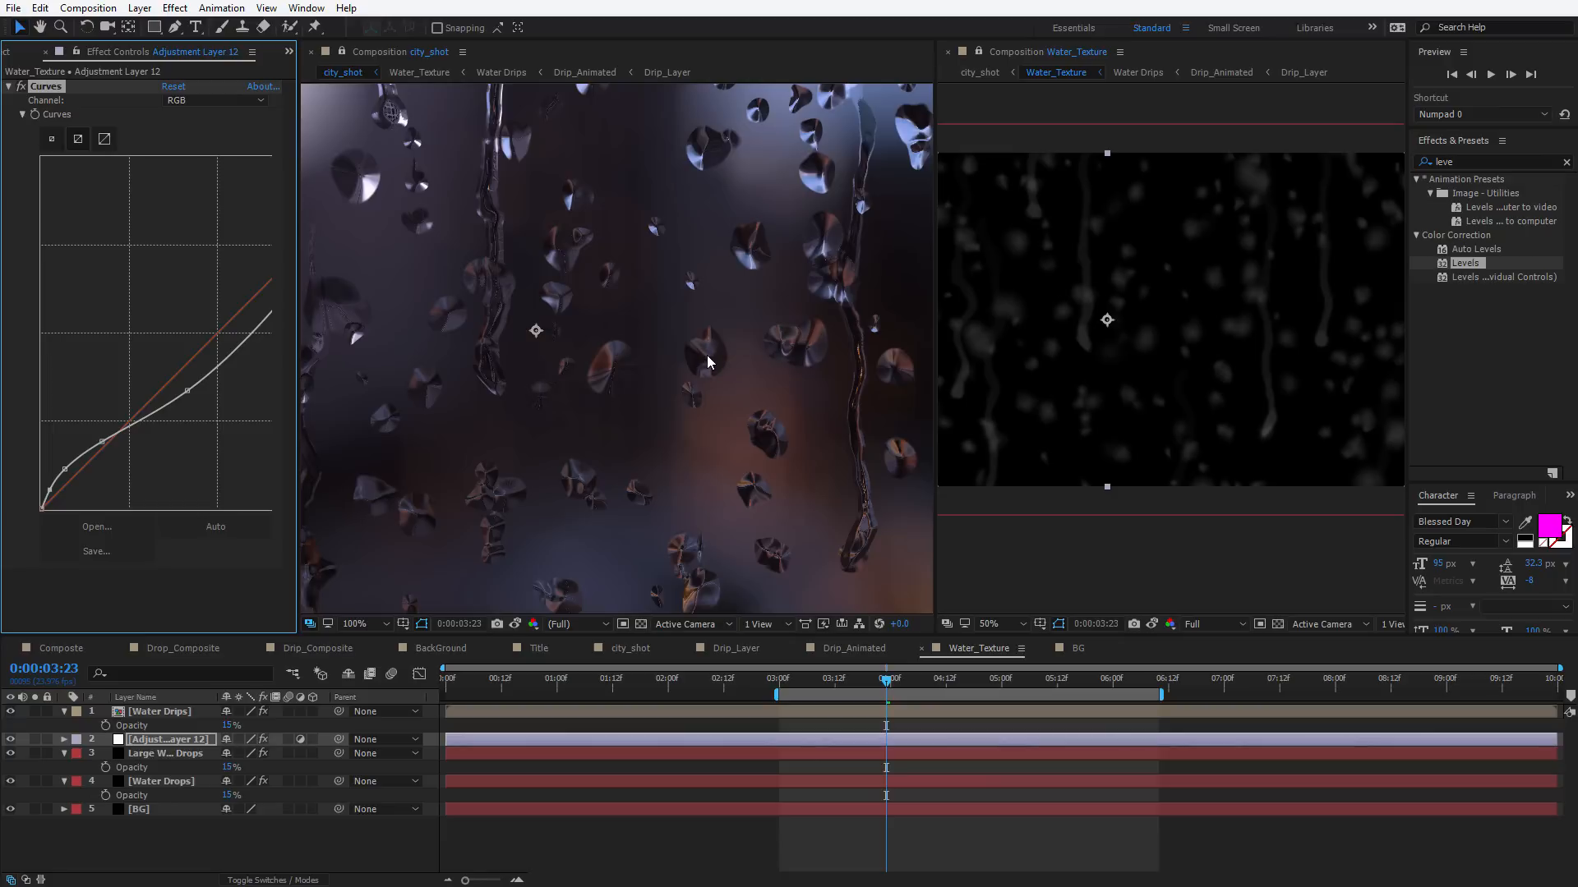
drag(70, 477, 118, 447)
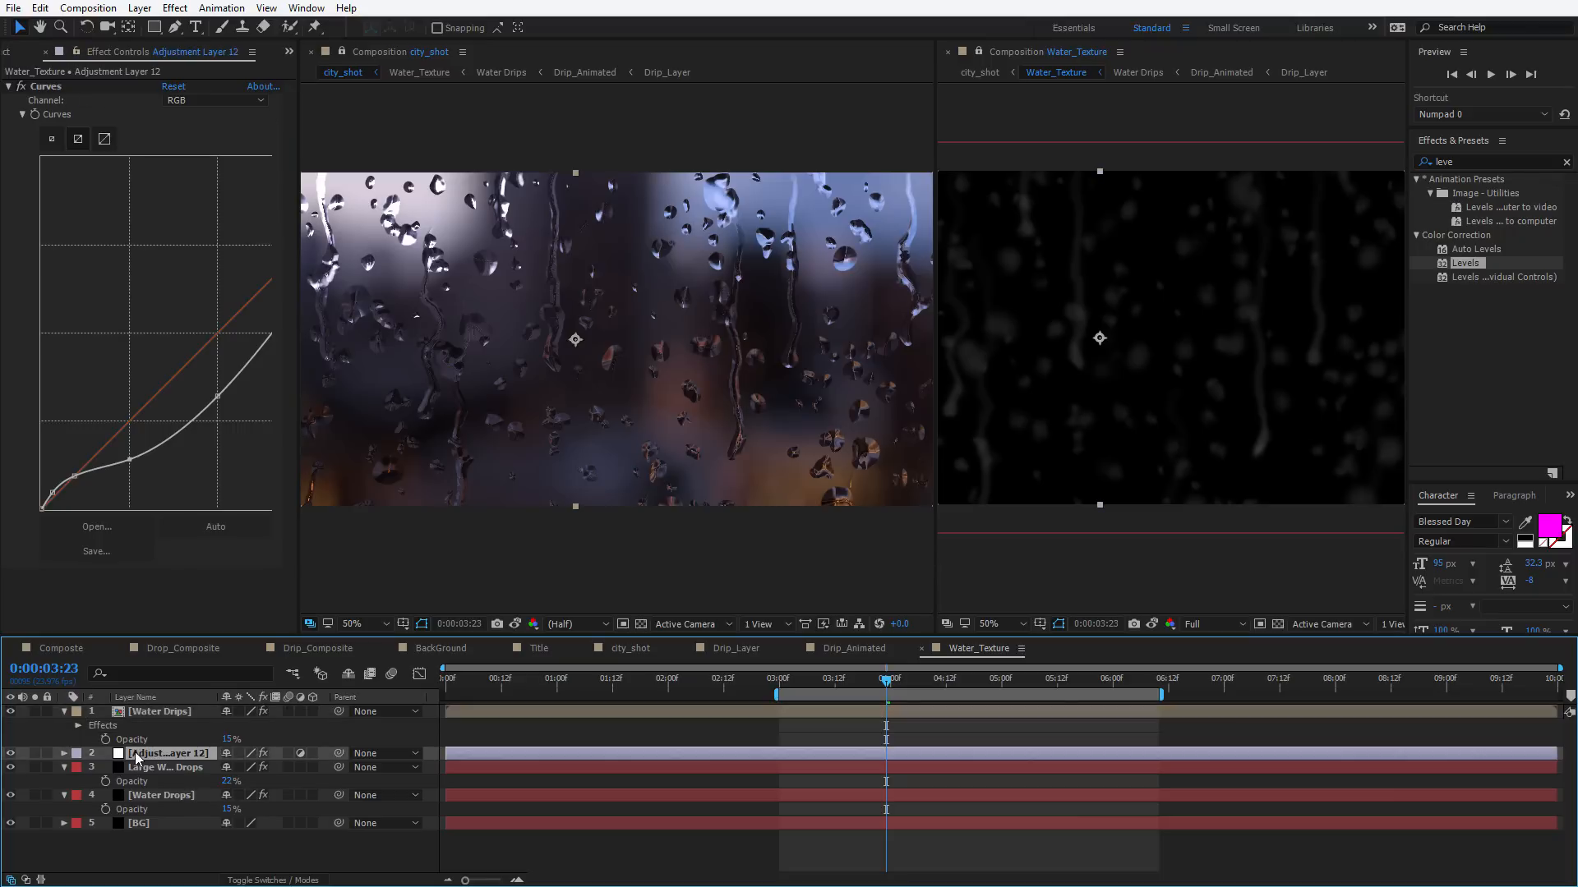
Set the Turbulent Displace Amount to 105 on the Water Drops layer and 68 on the Large Water Drops layer
click(148, 796)
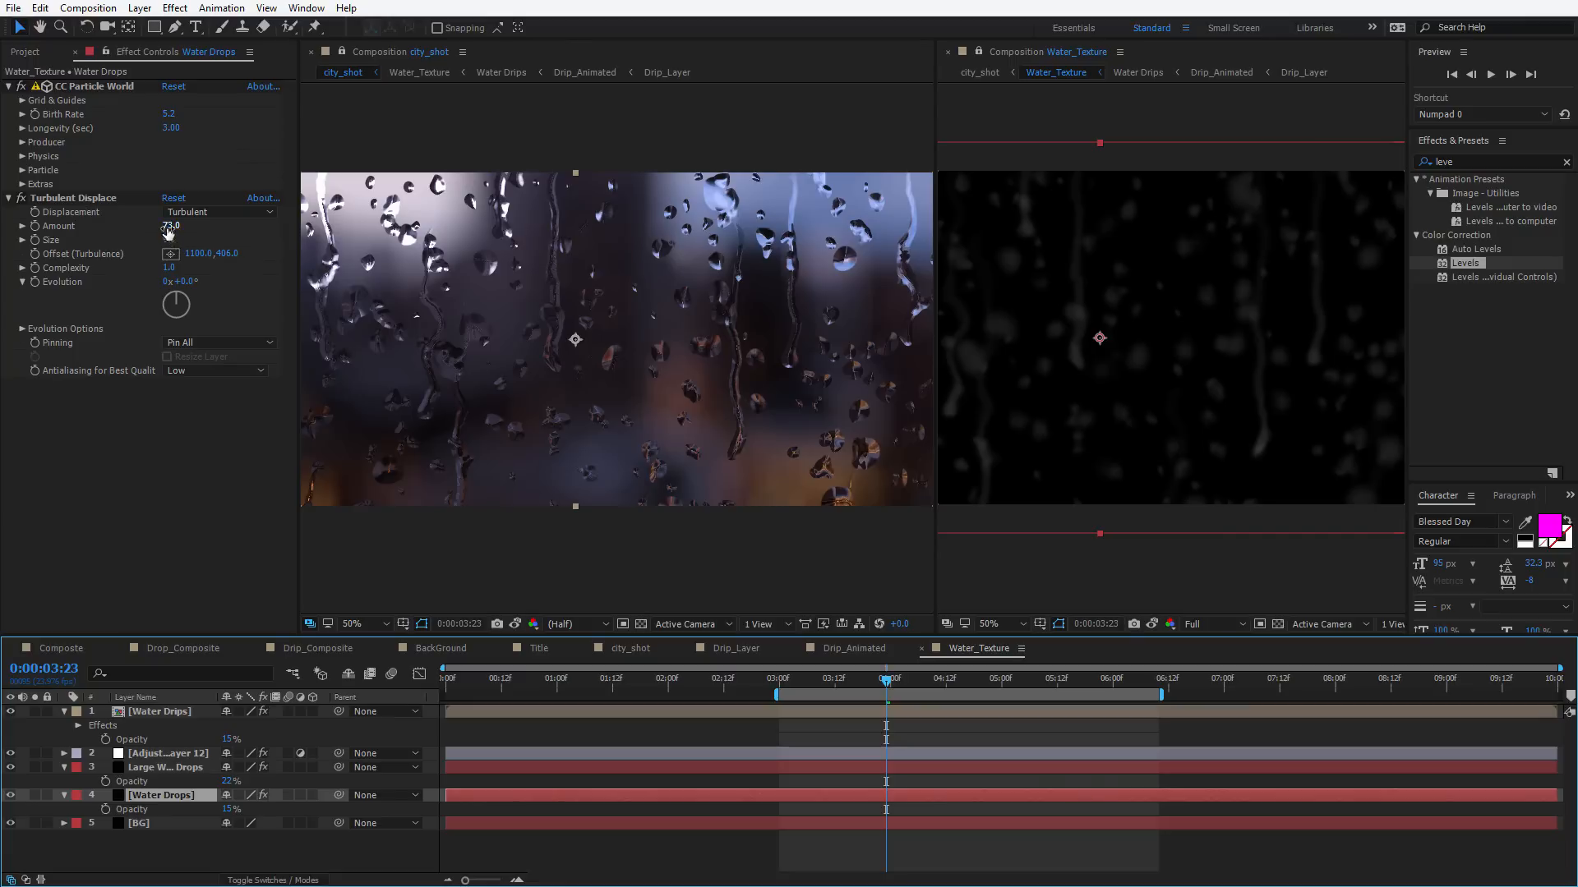
drag(169, 225, 198, 225)
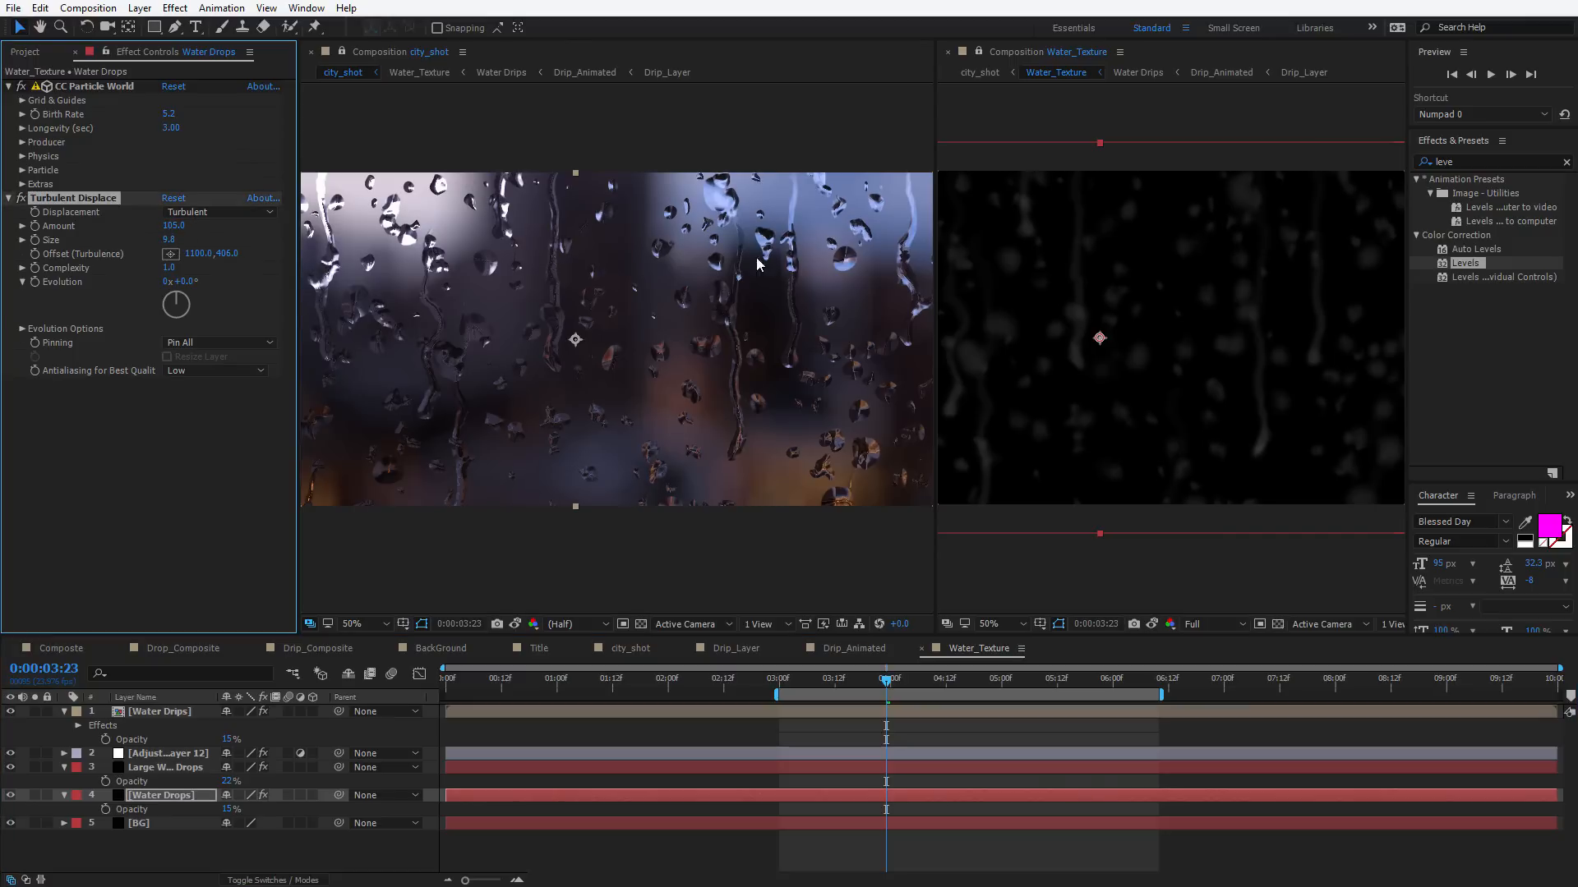
click(176, 768)
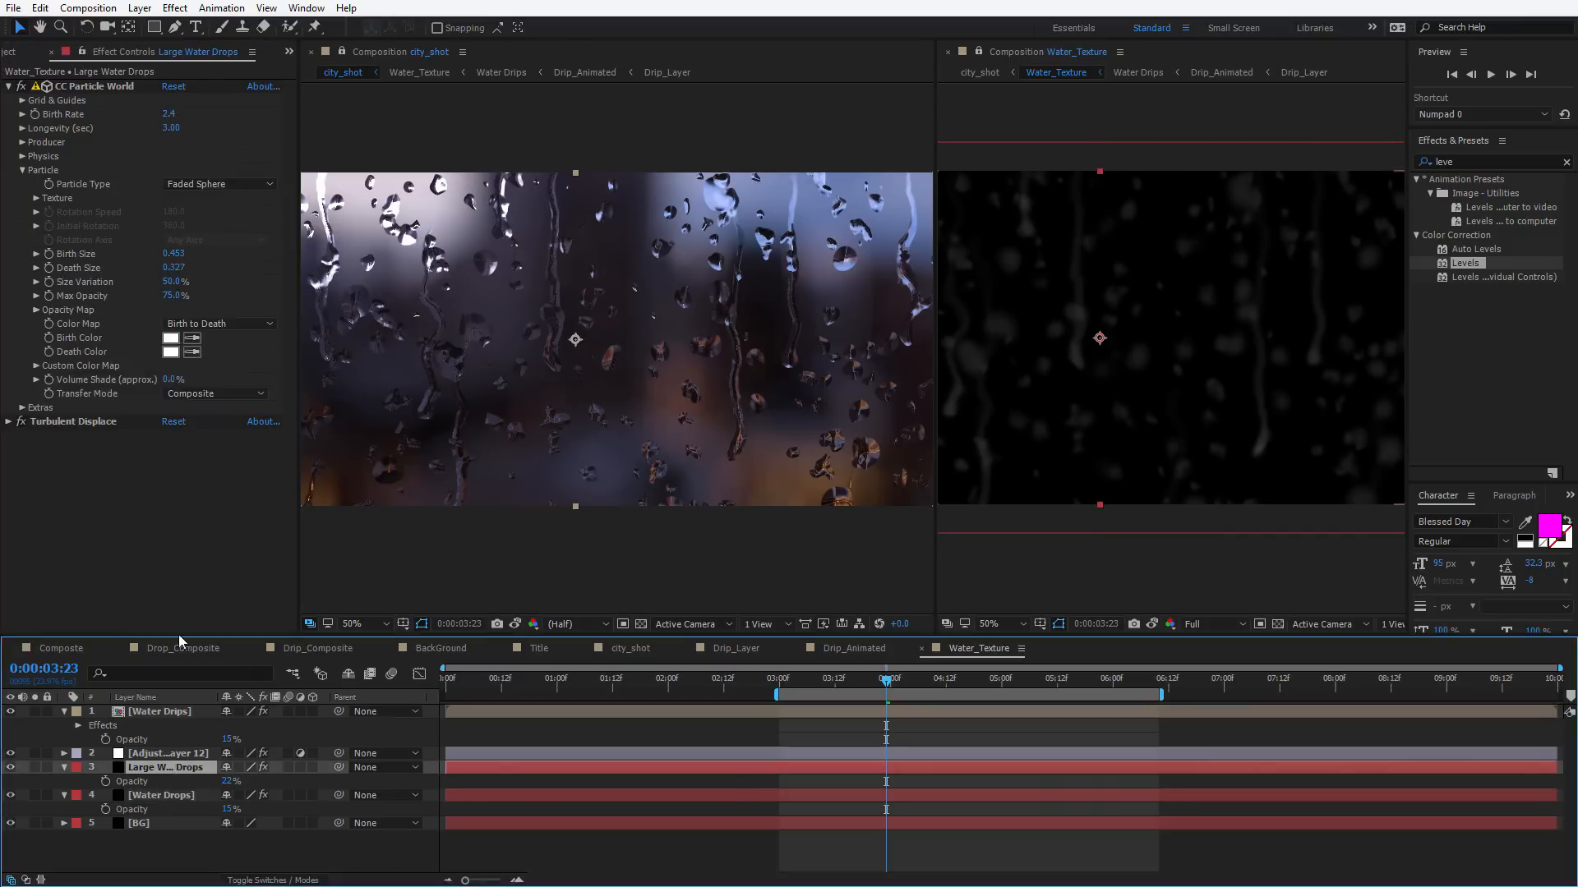
click(8, 422)
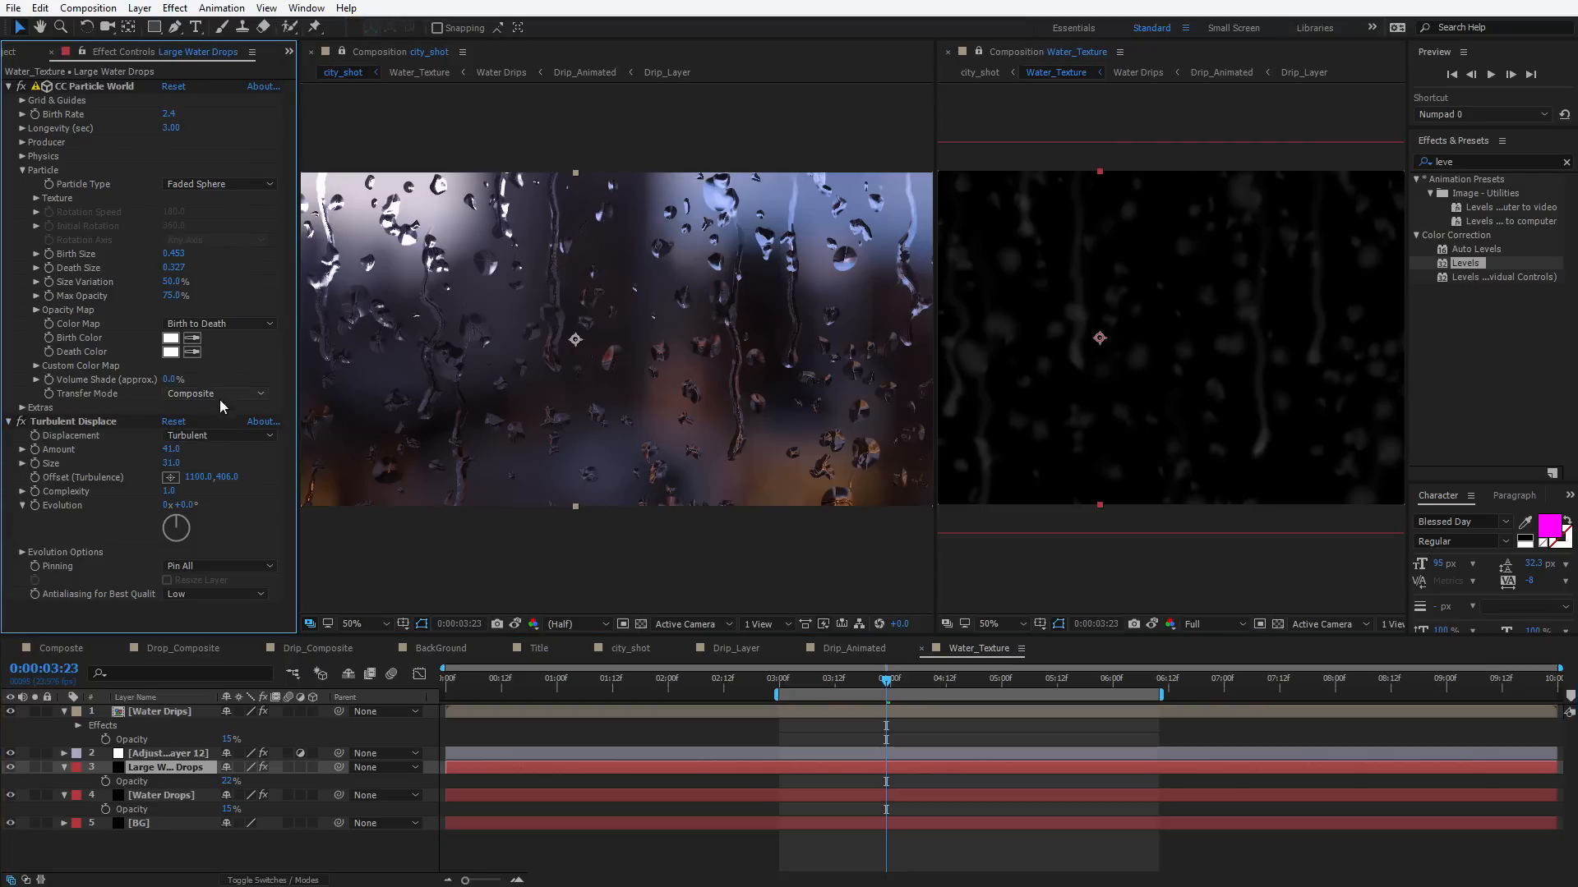
click(189, 422)
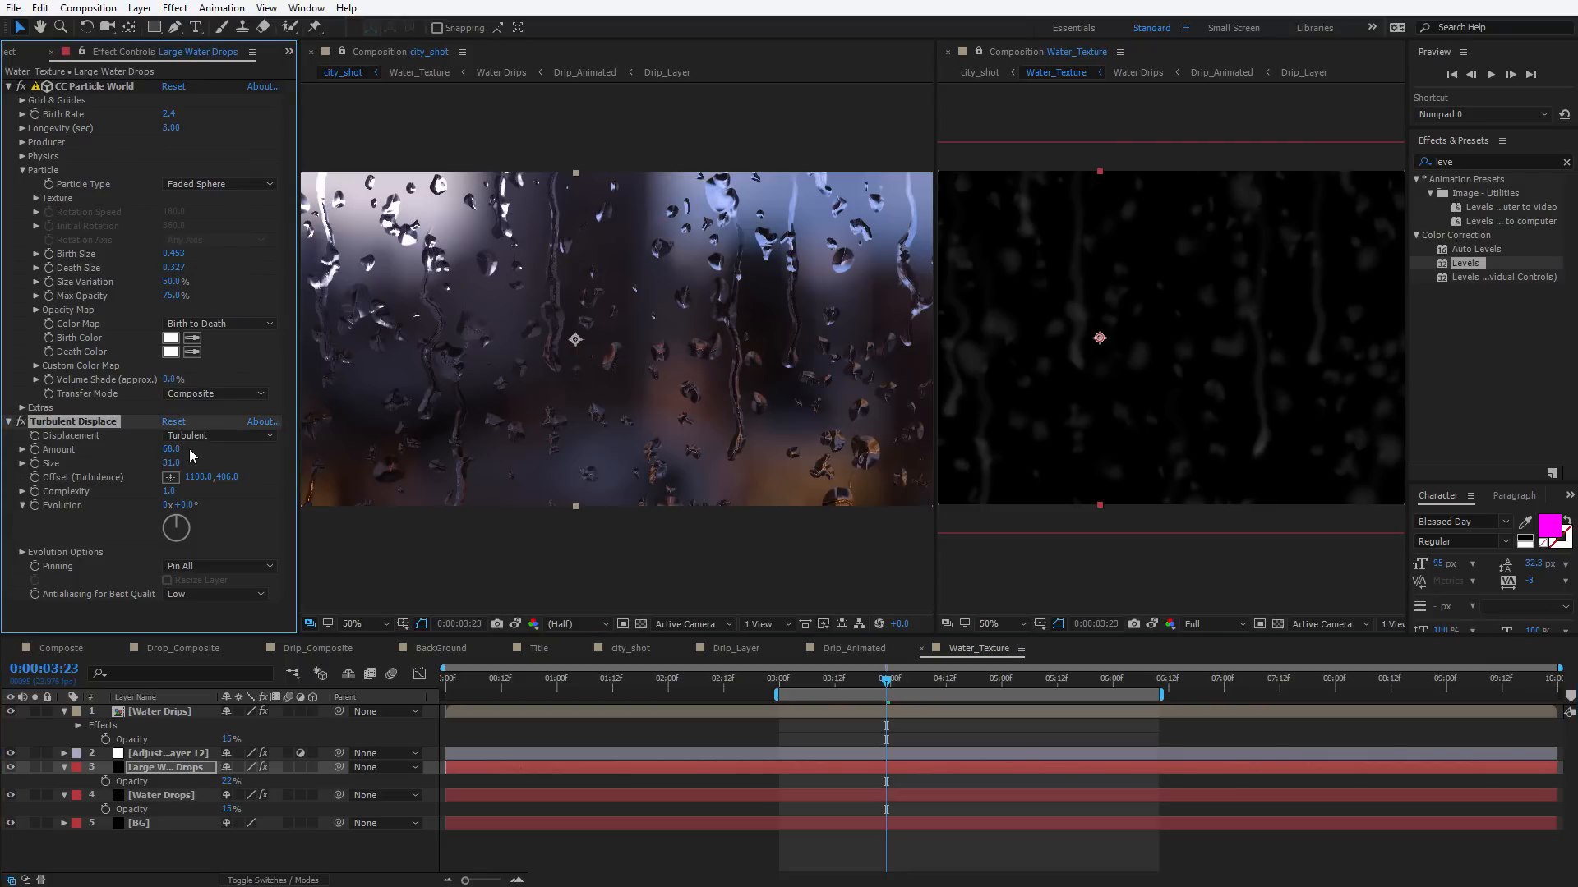
Set Turbulent Displace 2 on the Water Drips layer to Amount 96 and Size 54.4, and play back city_shot
click(151, 712)
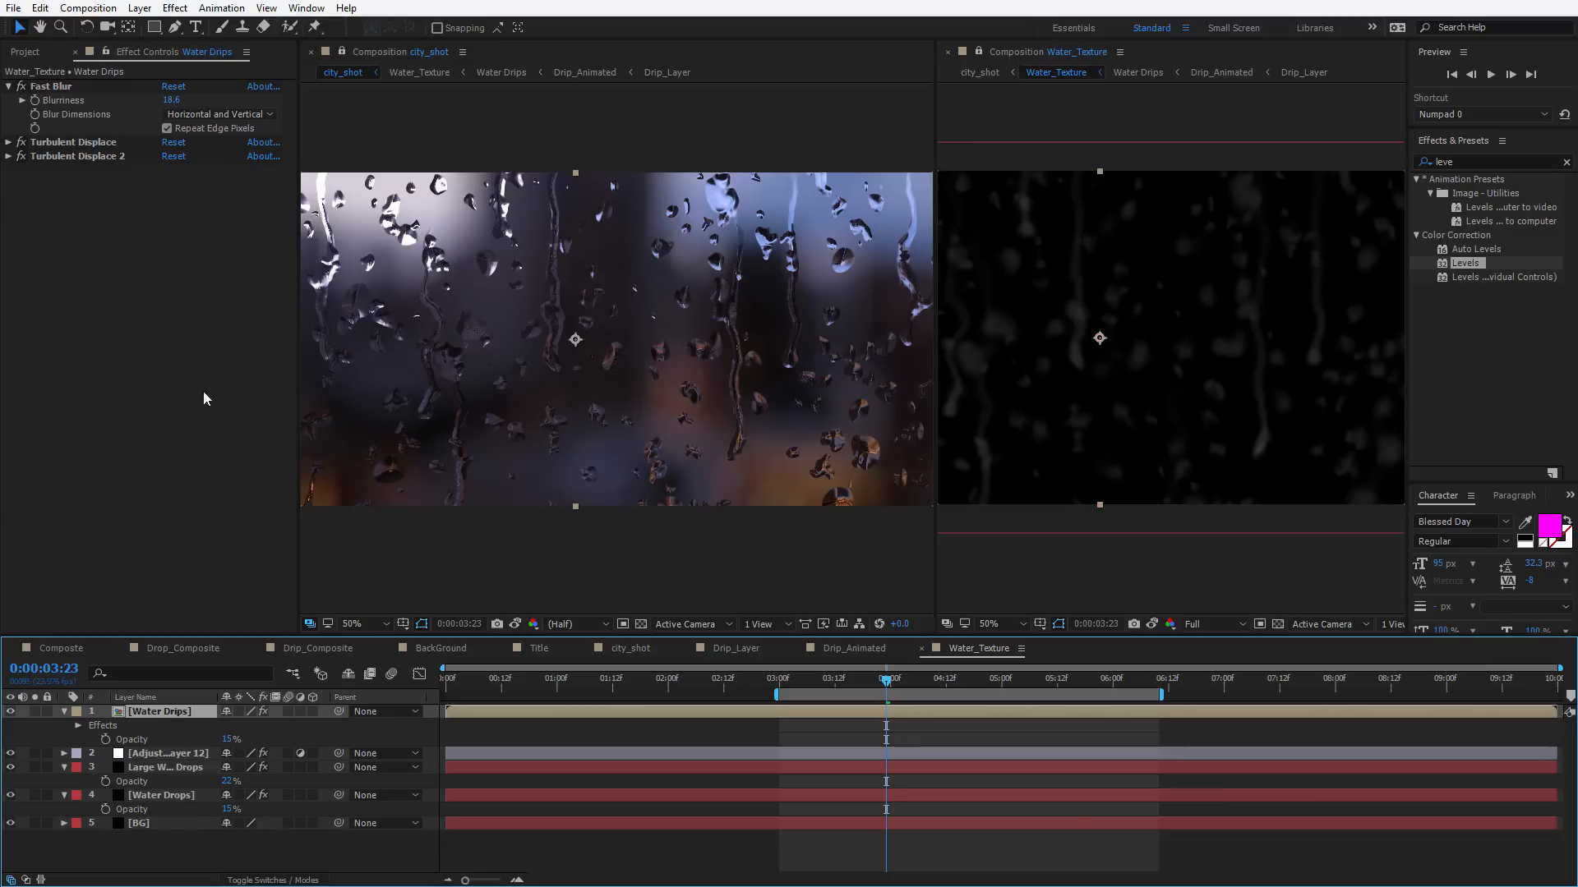
click(8, 156)
click(83, 158)
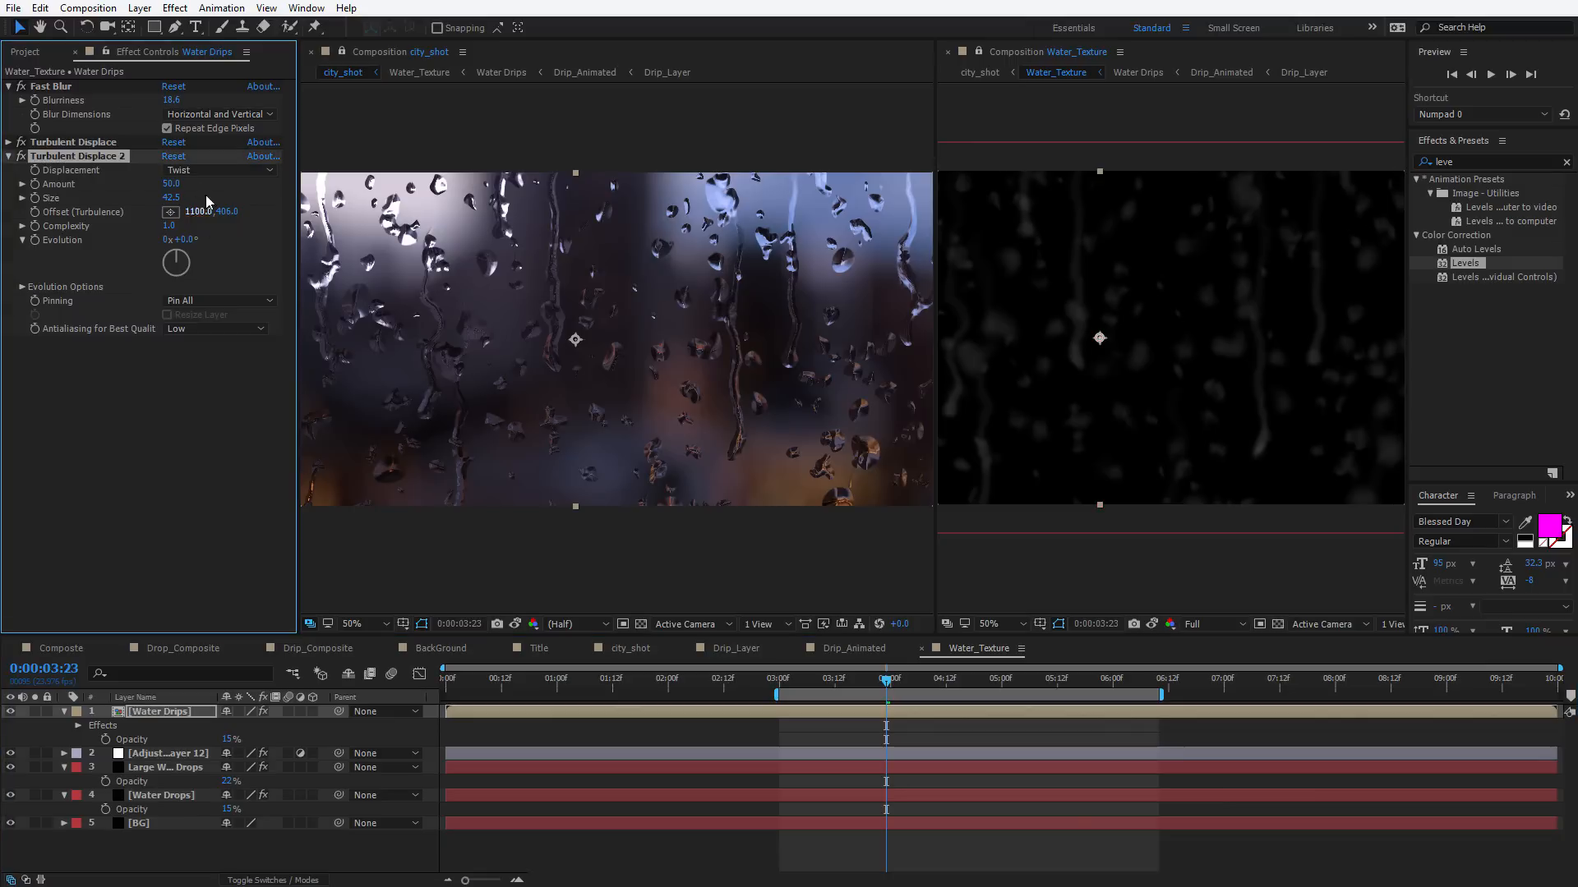
mouse_move(175, 187)
mouse_down()
mouse_move(192, 179)
mouse_move(185, 195)
mouse_up()
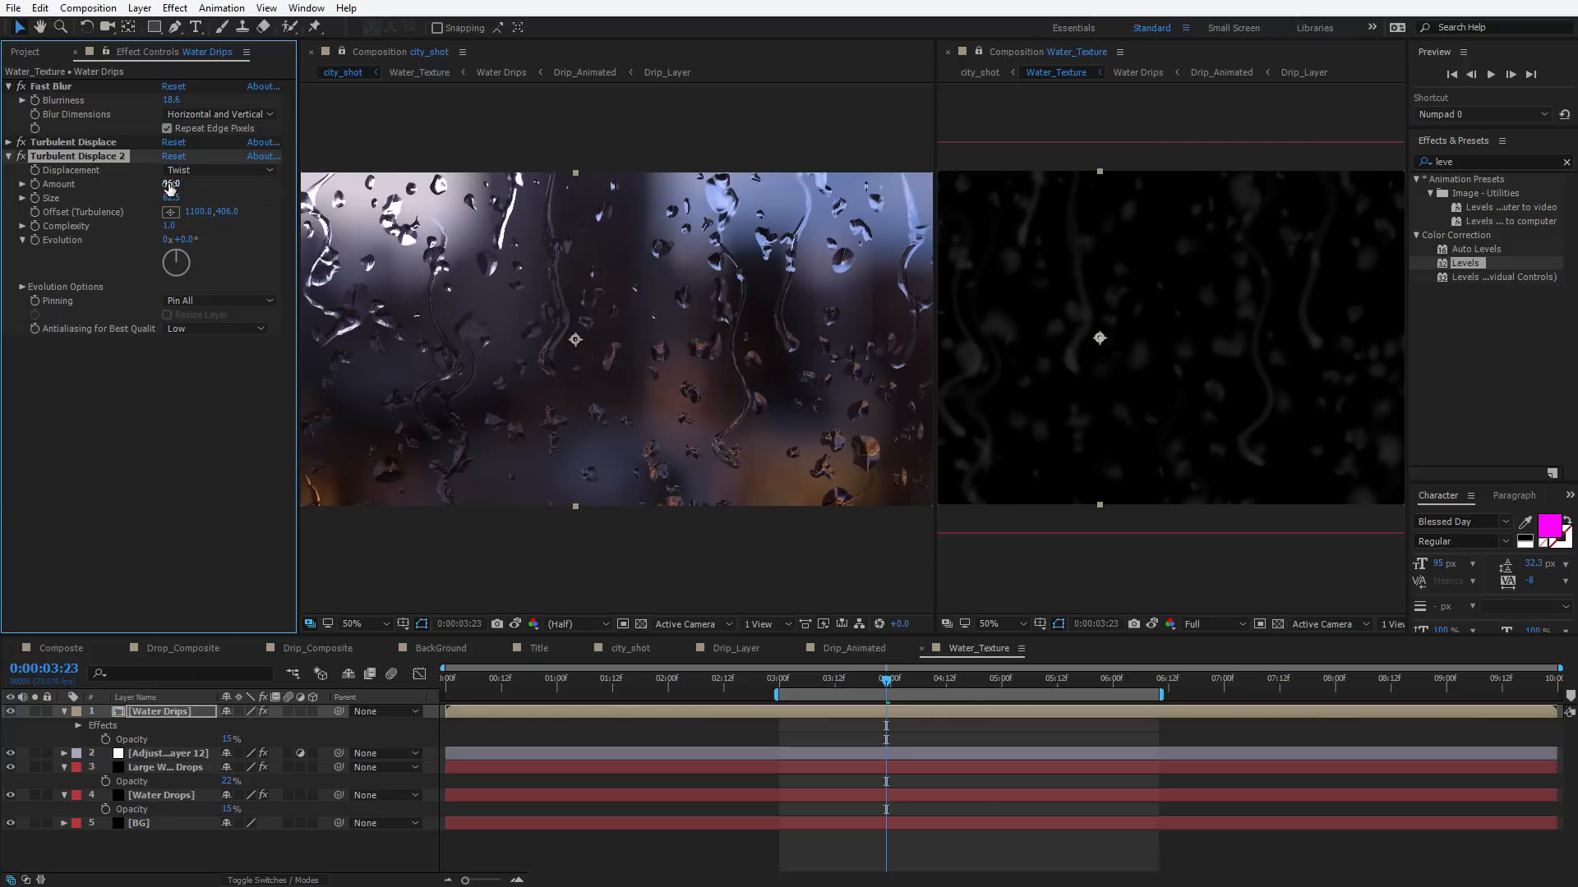
key(ctrl+z)
drag(171, 184, 263, 189)
key(ctrl+z)
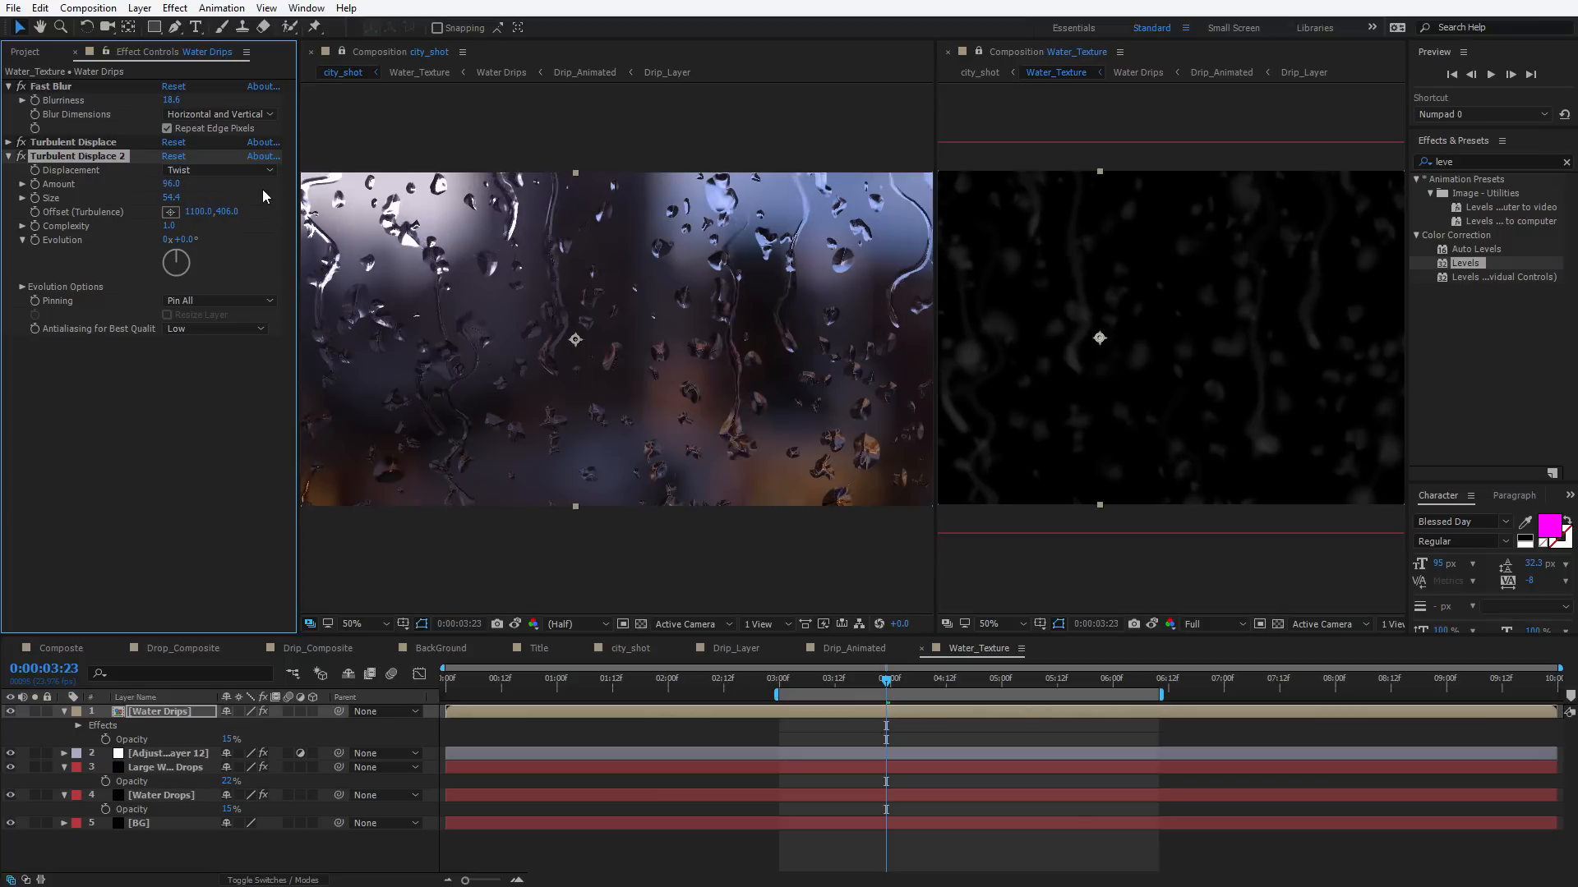
click(673, 510)
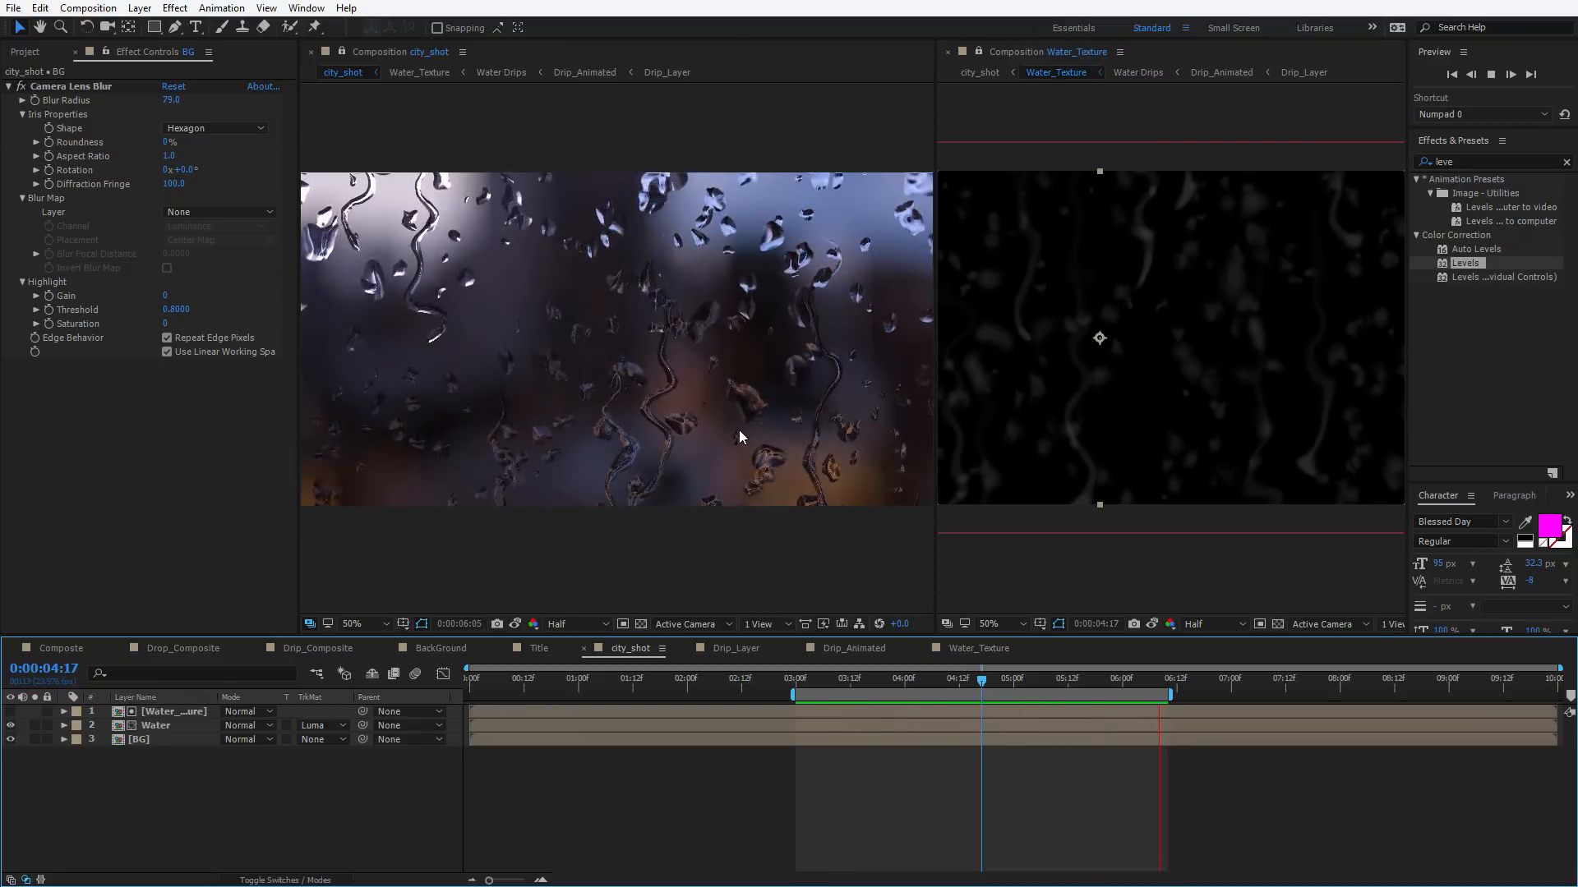
key(space)
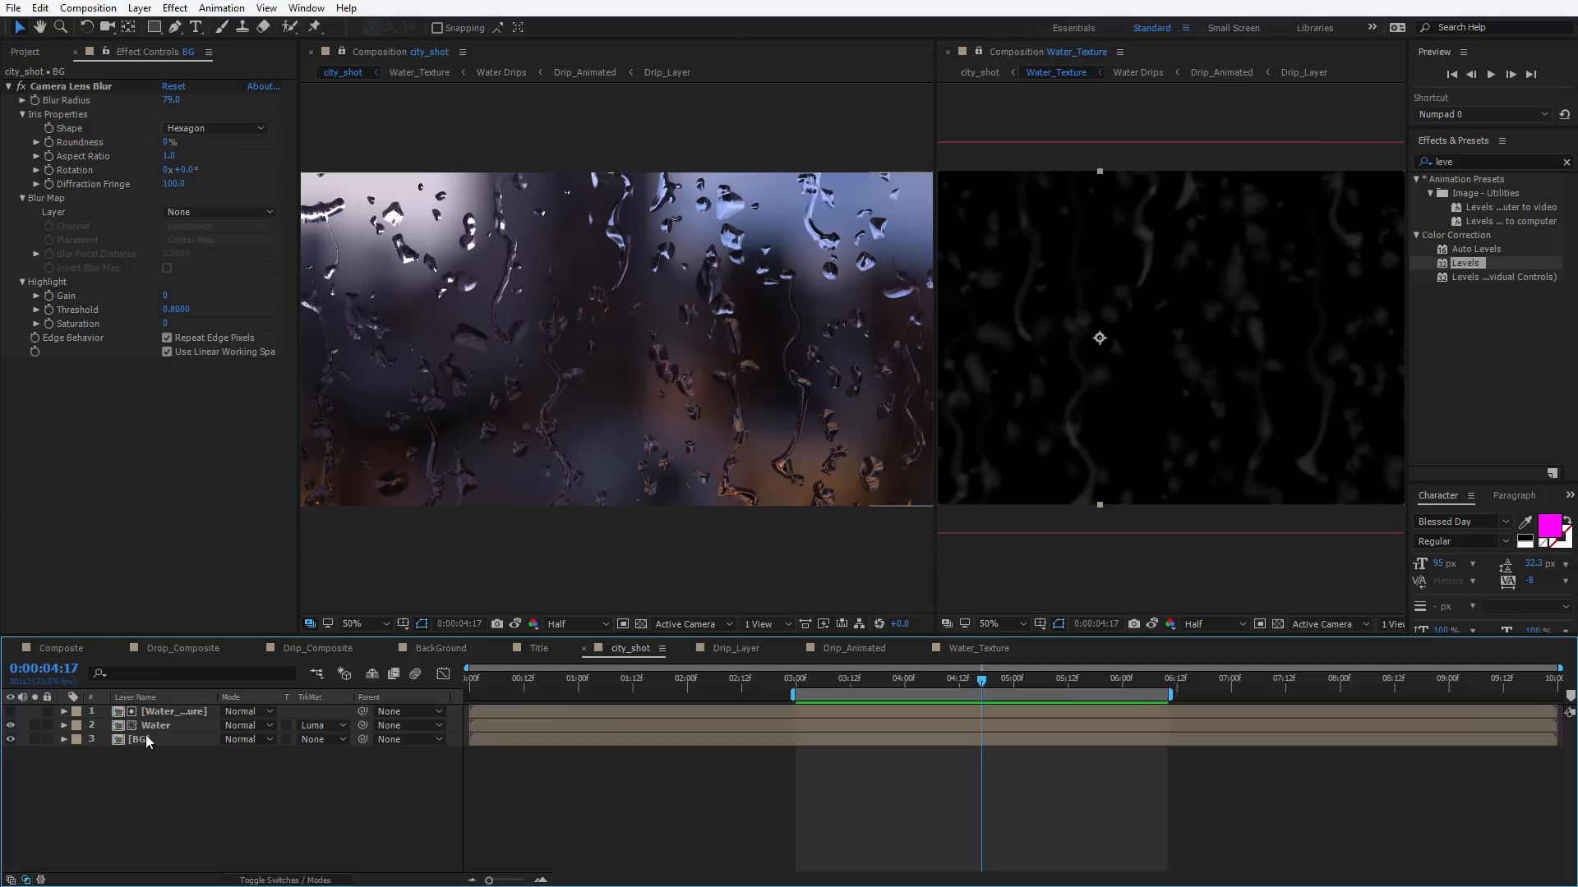
Open the BG precomposition from city_shot, select its city_shot.jpg layer, and merge the two composition viewers into one panel
click(978, 72)
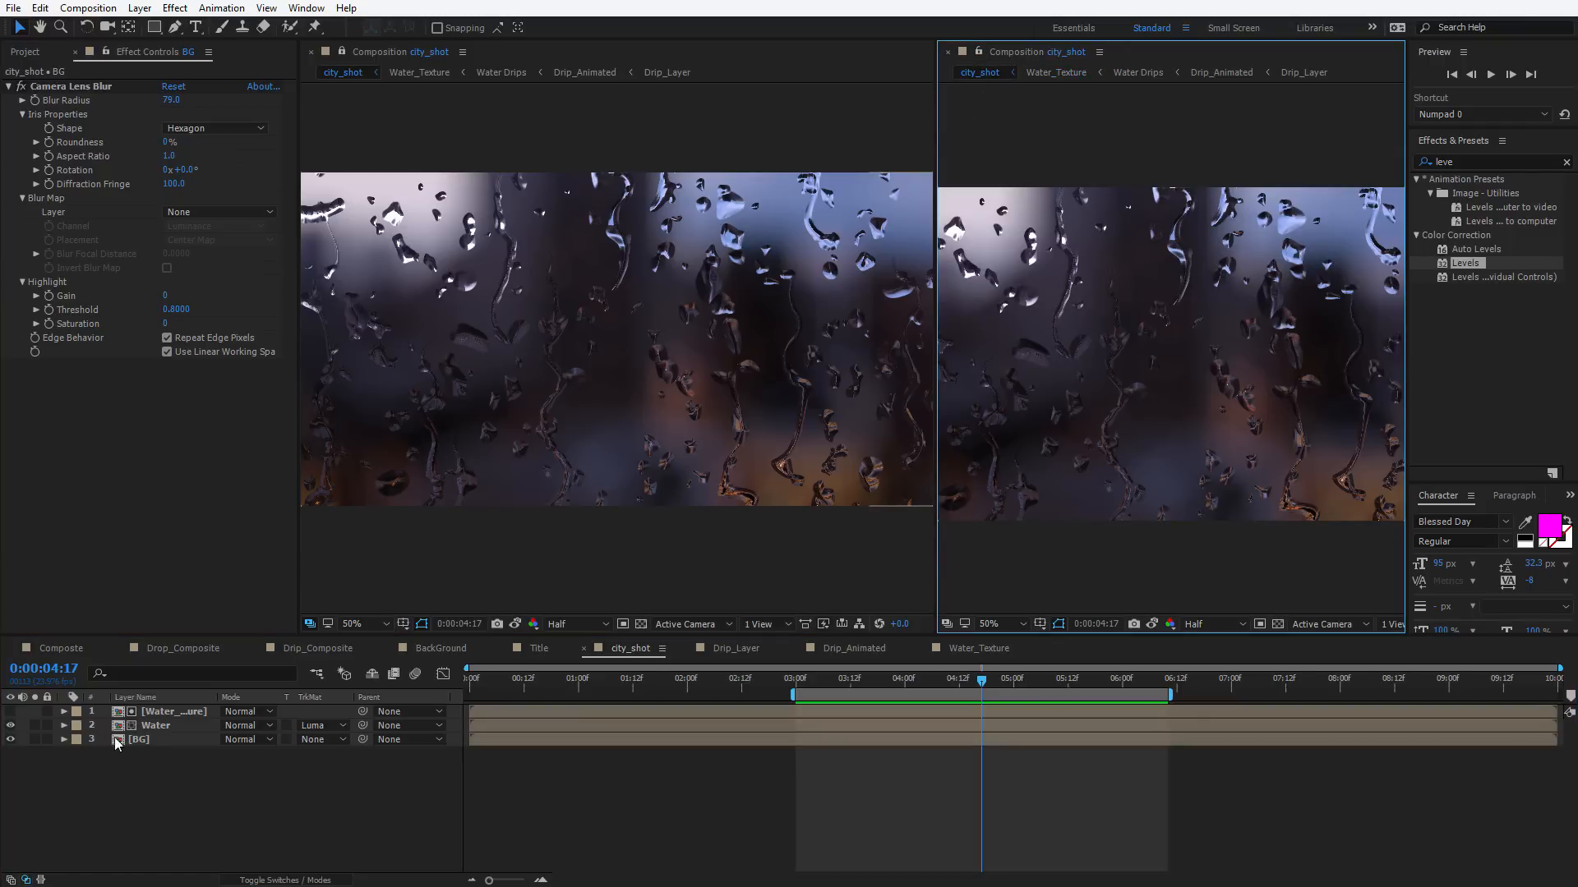
double_click(139, 739)
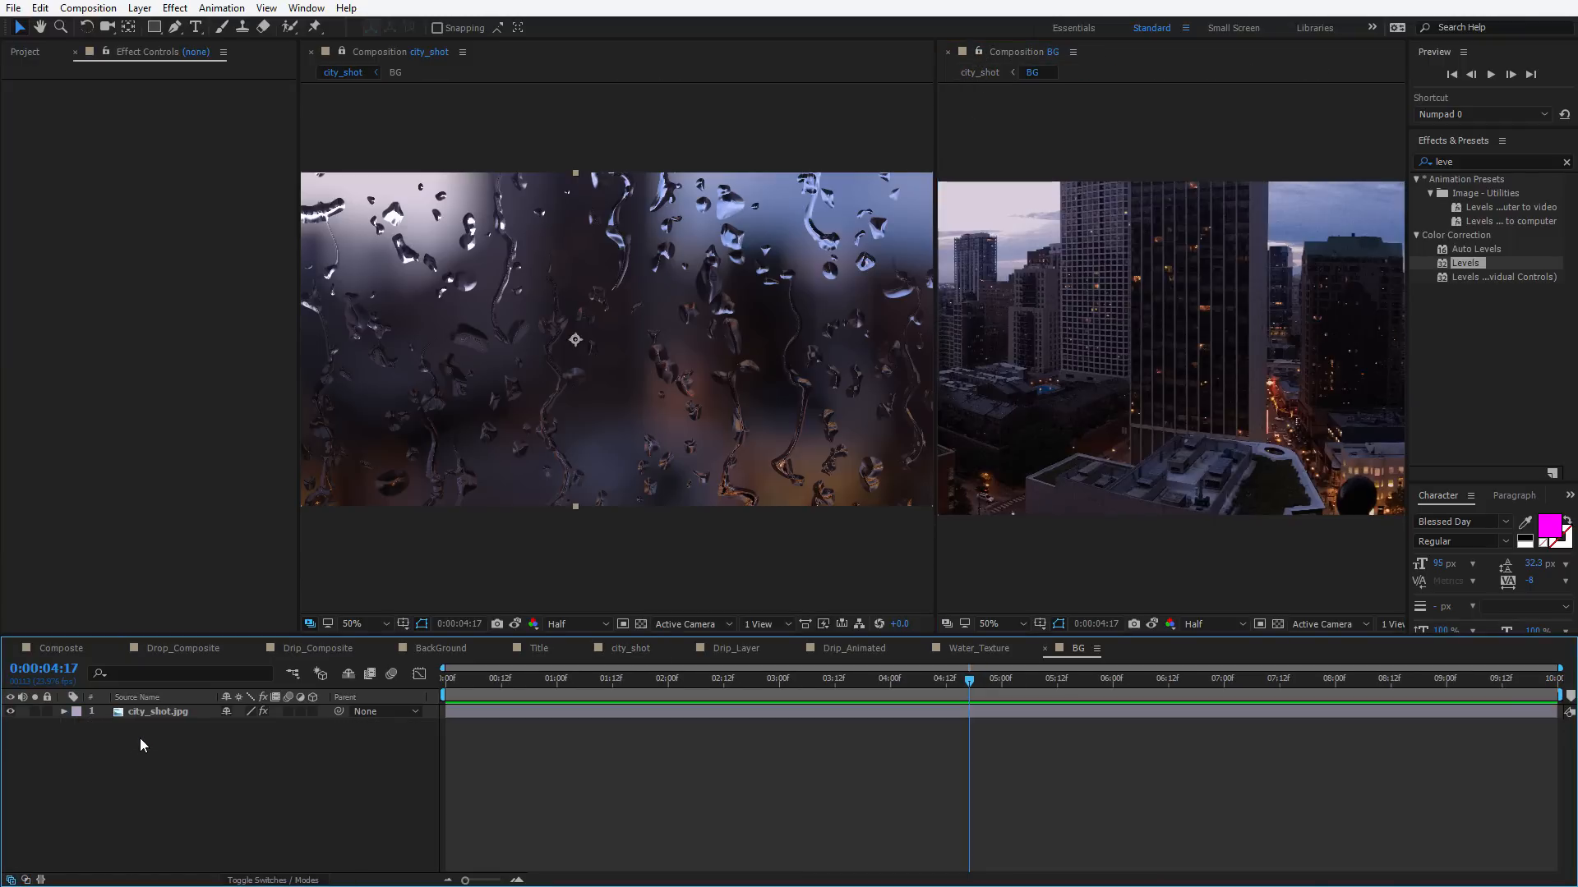
click(142, 714)
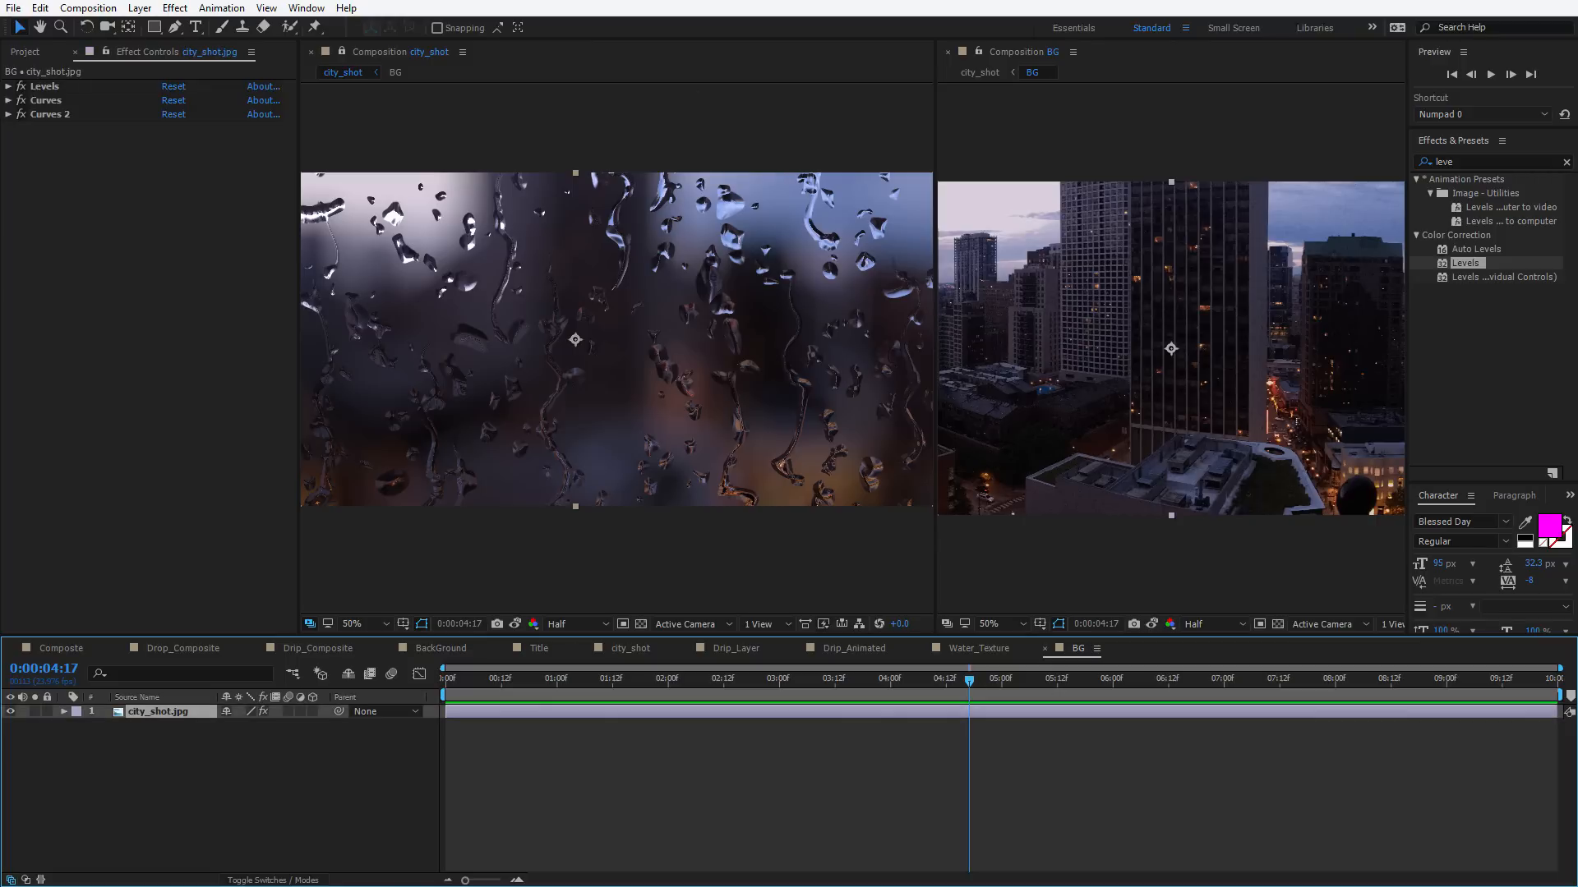
drag(1002, 56, 655, 241)
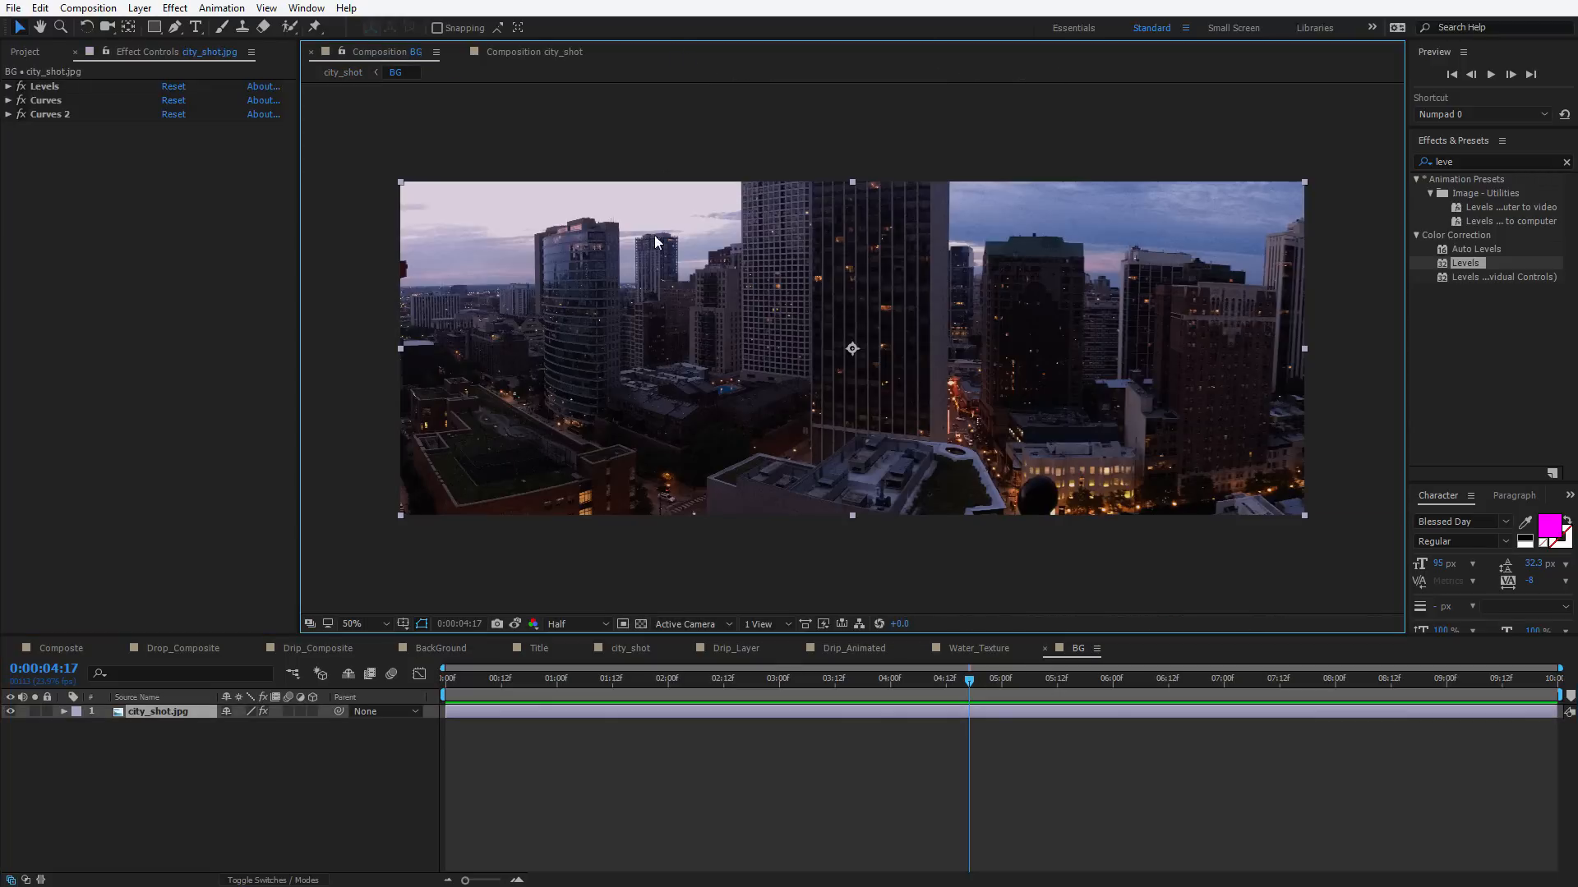
Add a text layer reading "Video Copilot" over the city image in the BG composition
click(195, 27)
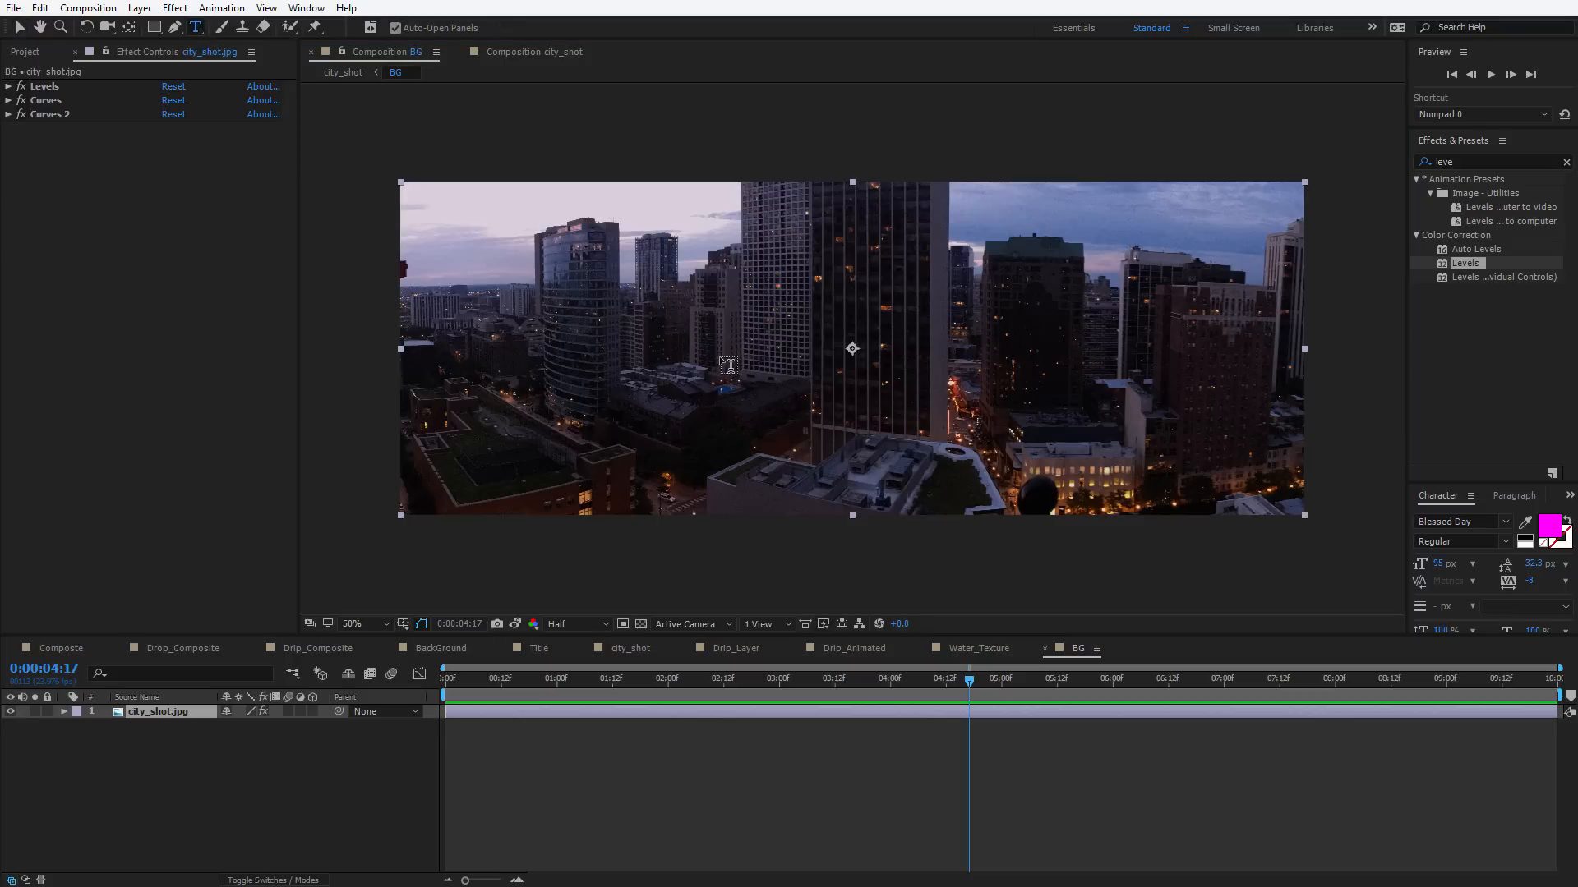
click(1332, 347)
text(V)
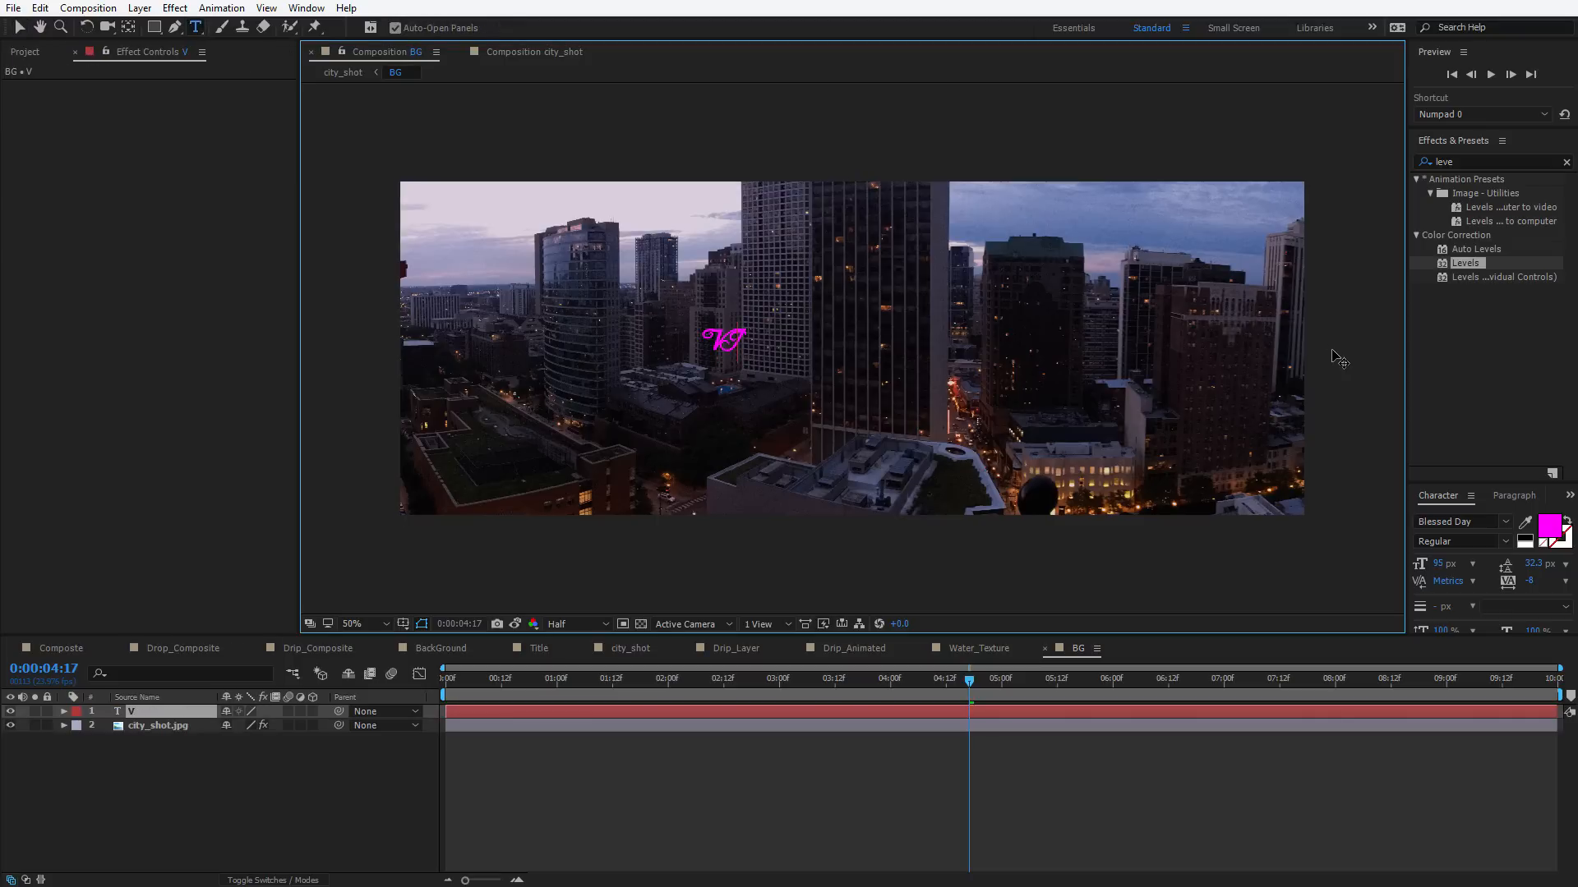
text(ideo Copilot)
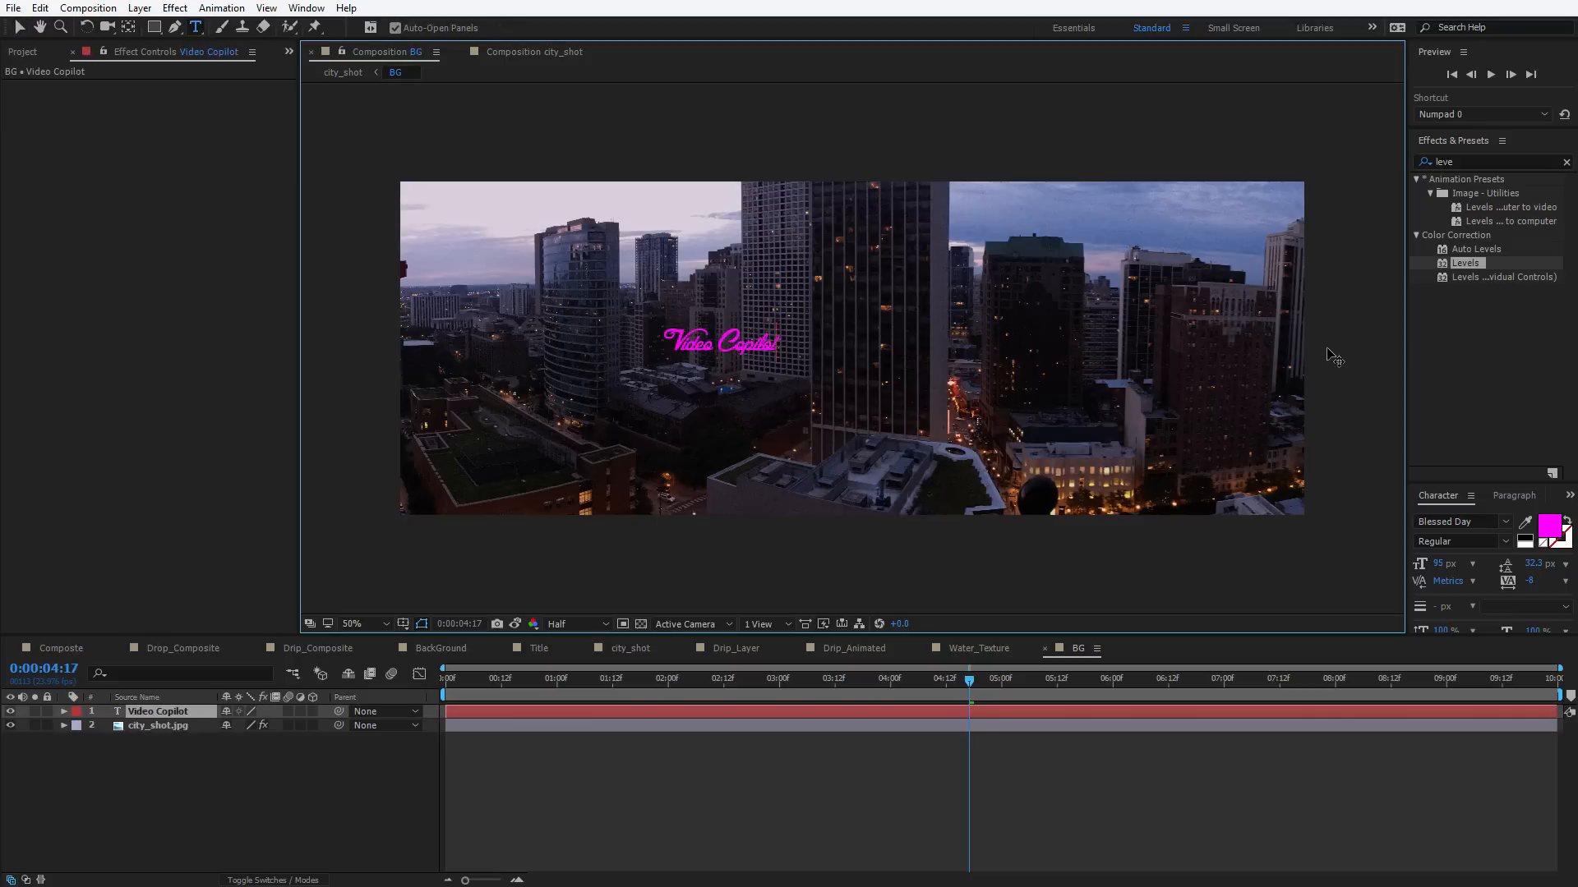
click(20, 27)
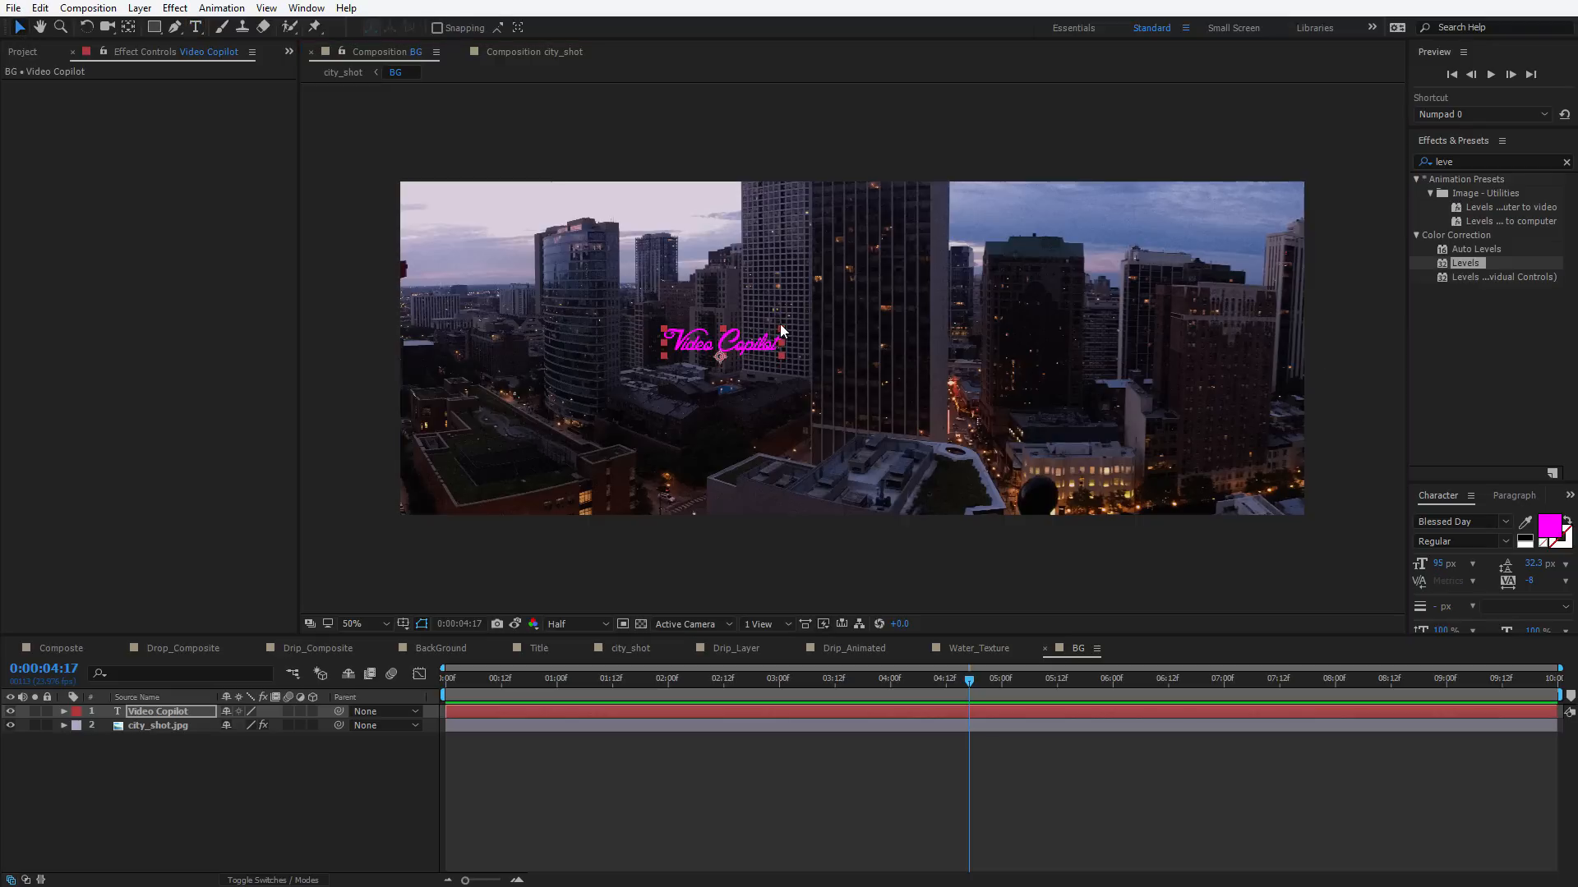
Enlarge the Video Copilot text and centre it over the skyline, checking its placement against the title-safe guides
drag(781, 327, 998, 306)
key(apostrophe)
drag(958, 332, 904, 345)
key(apostrophe)
key(apostrophe)
key(apostrophe)
Change the Video Copilot text's fill colour to orange-red FF3600
click(1550, 530)
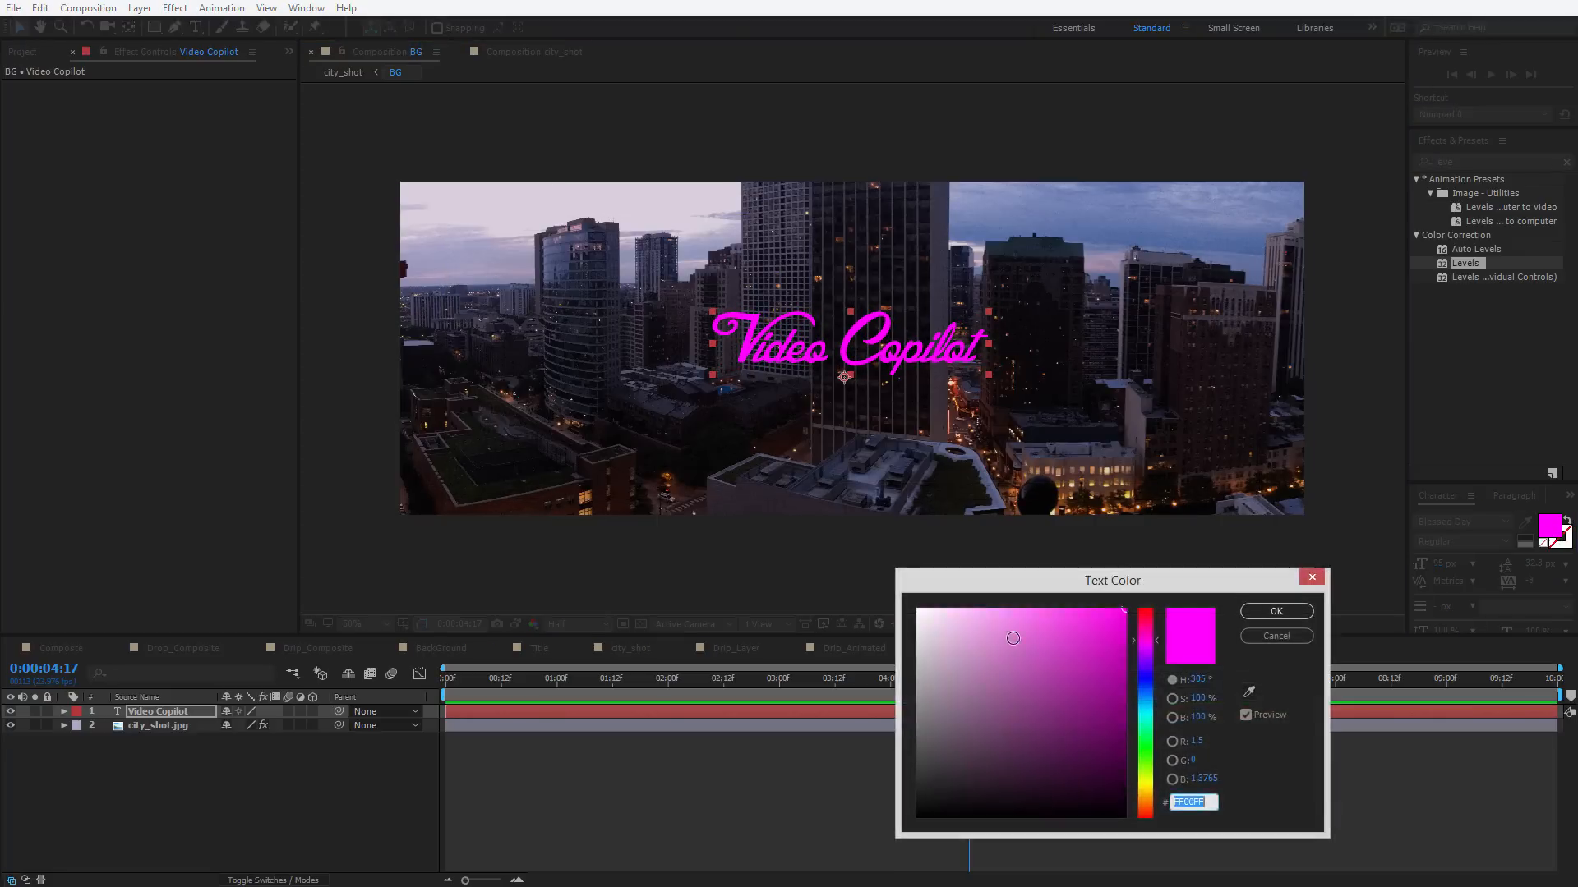
drag(1146, 797, 1143, 819)
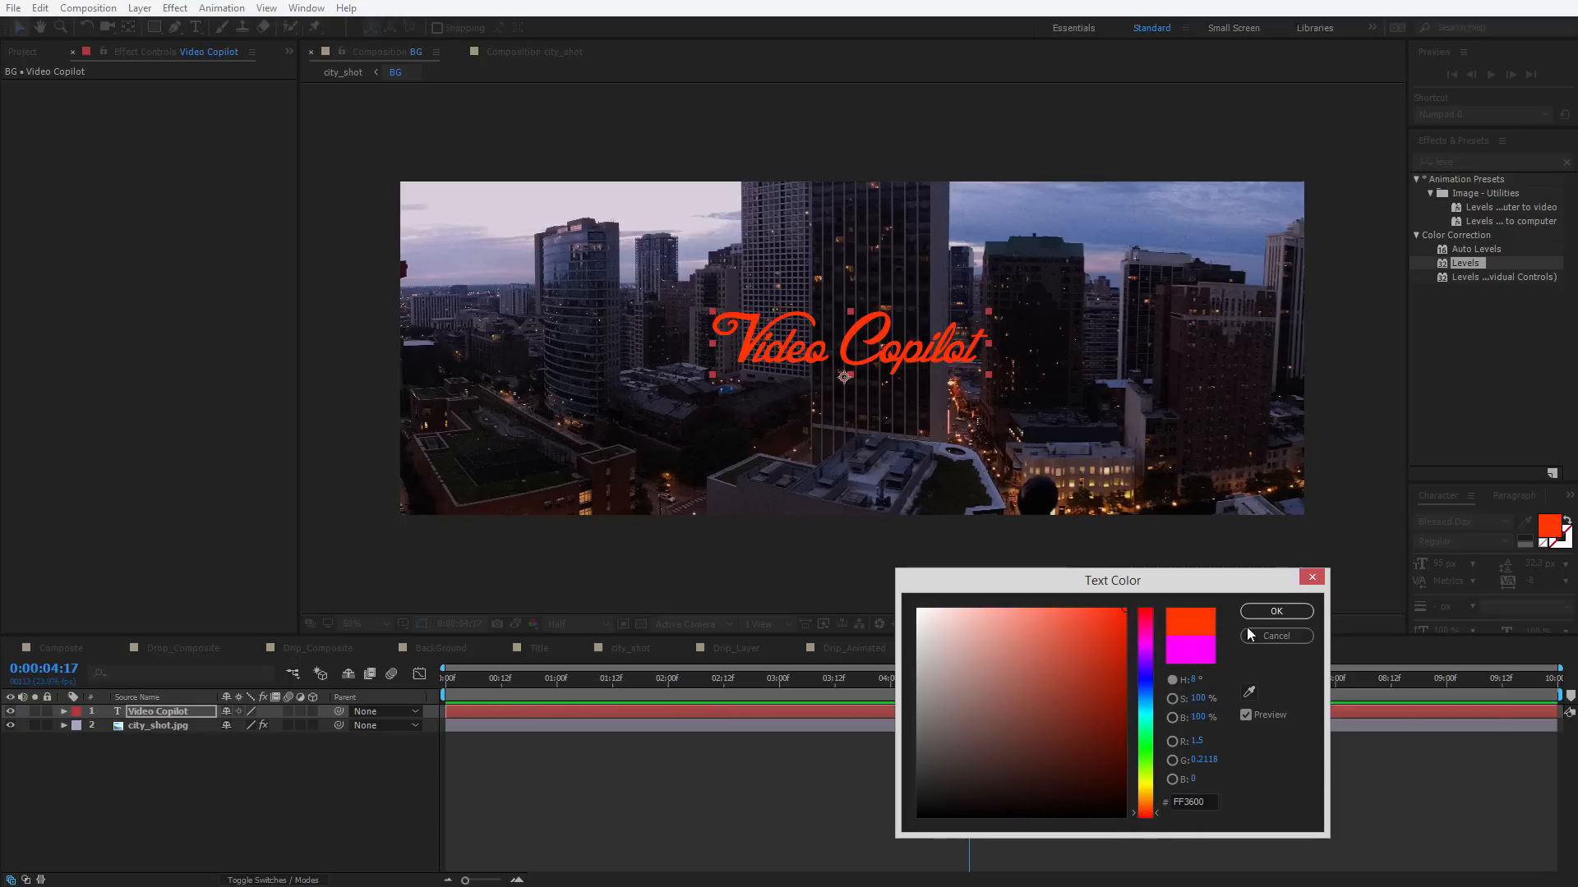
click(1277, 612)
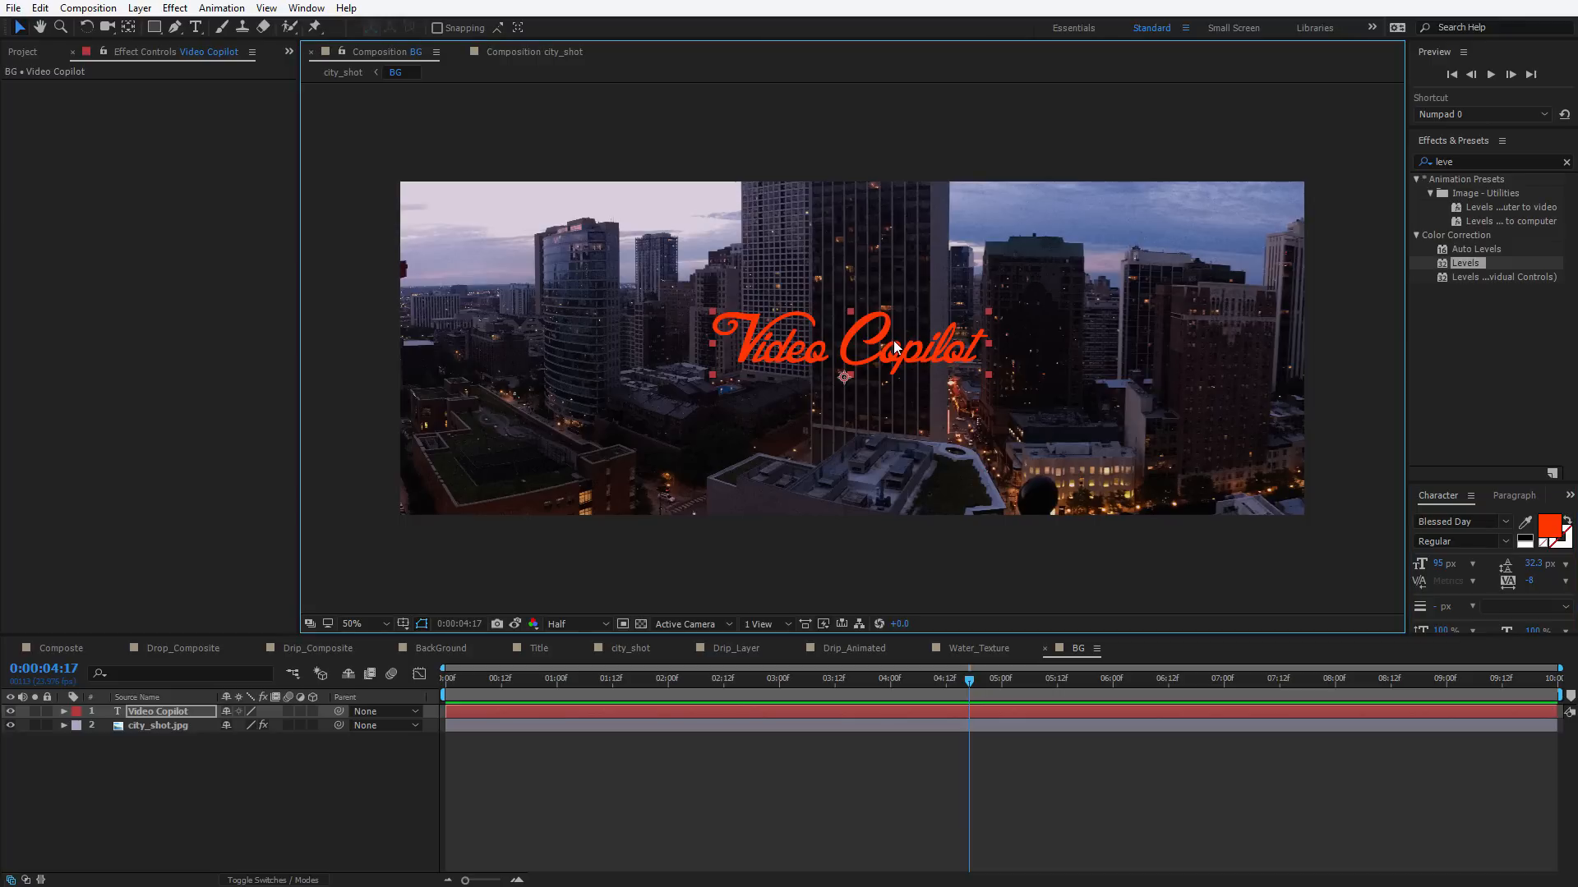
Apply the Stylize Glow effect to the Video Copilot layer with Glow Radius 123 and Glow Intensity 0.2
double_click(1510, 158)
text(glow)
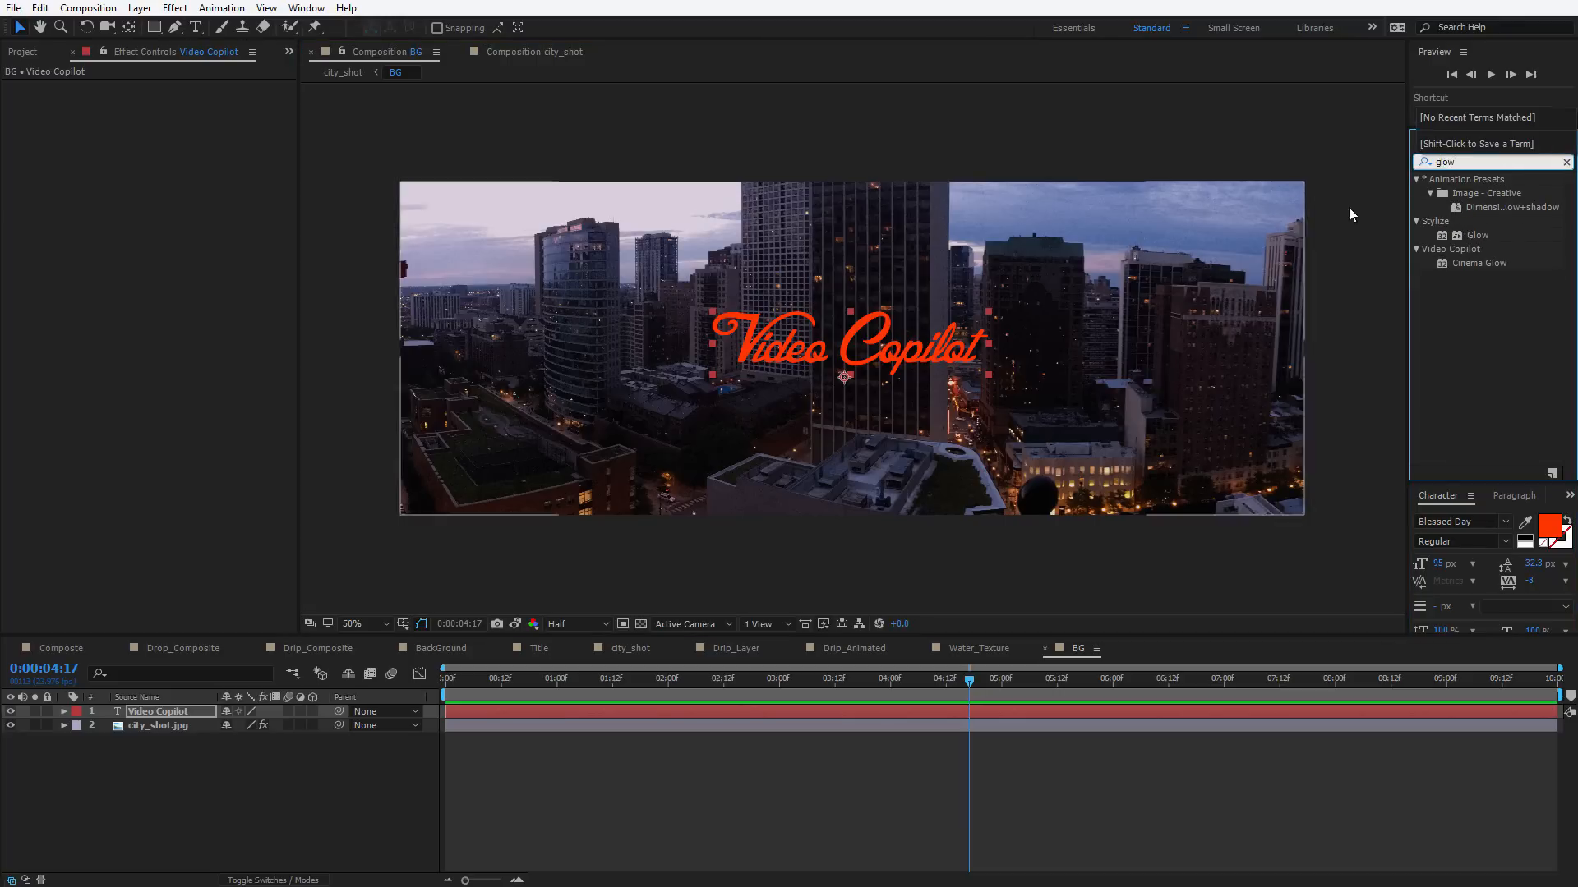
double_click(1478, 235)
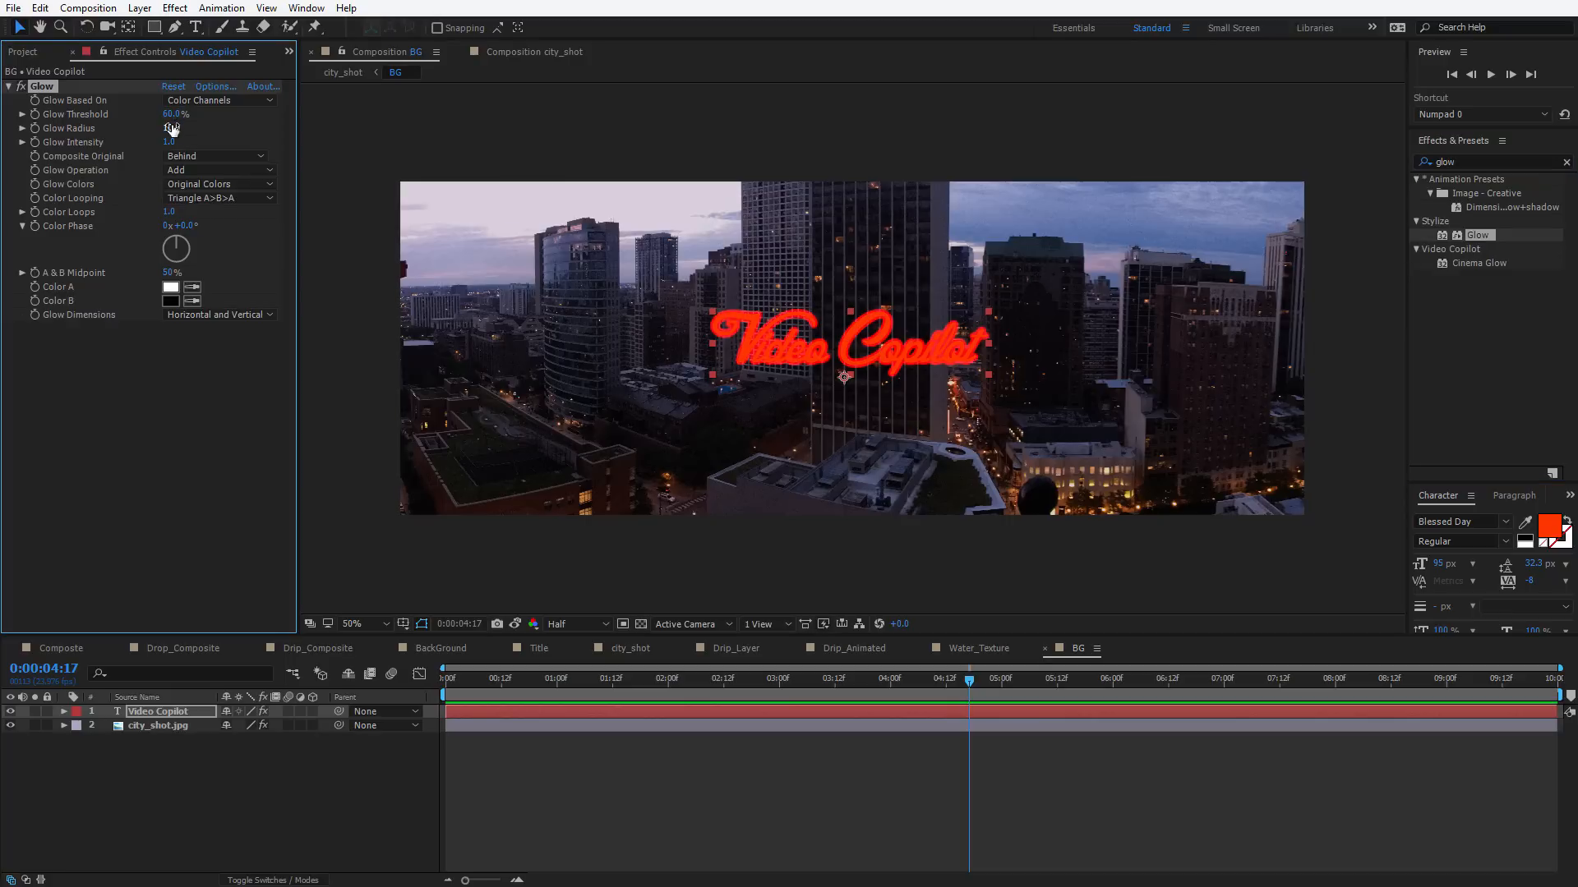
drag(172, 129, 265, 130)
drag(168, 142, 105, 152)
click(106, 435)
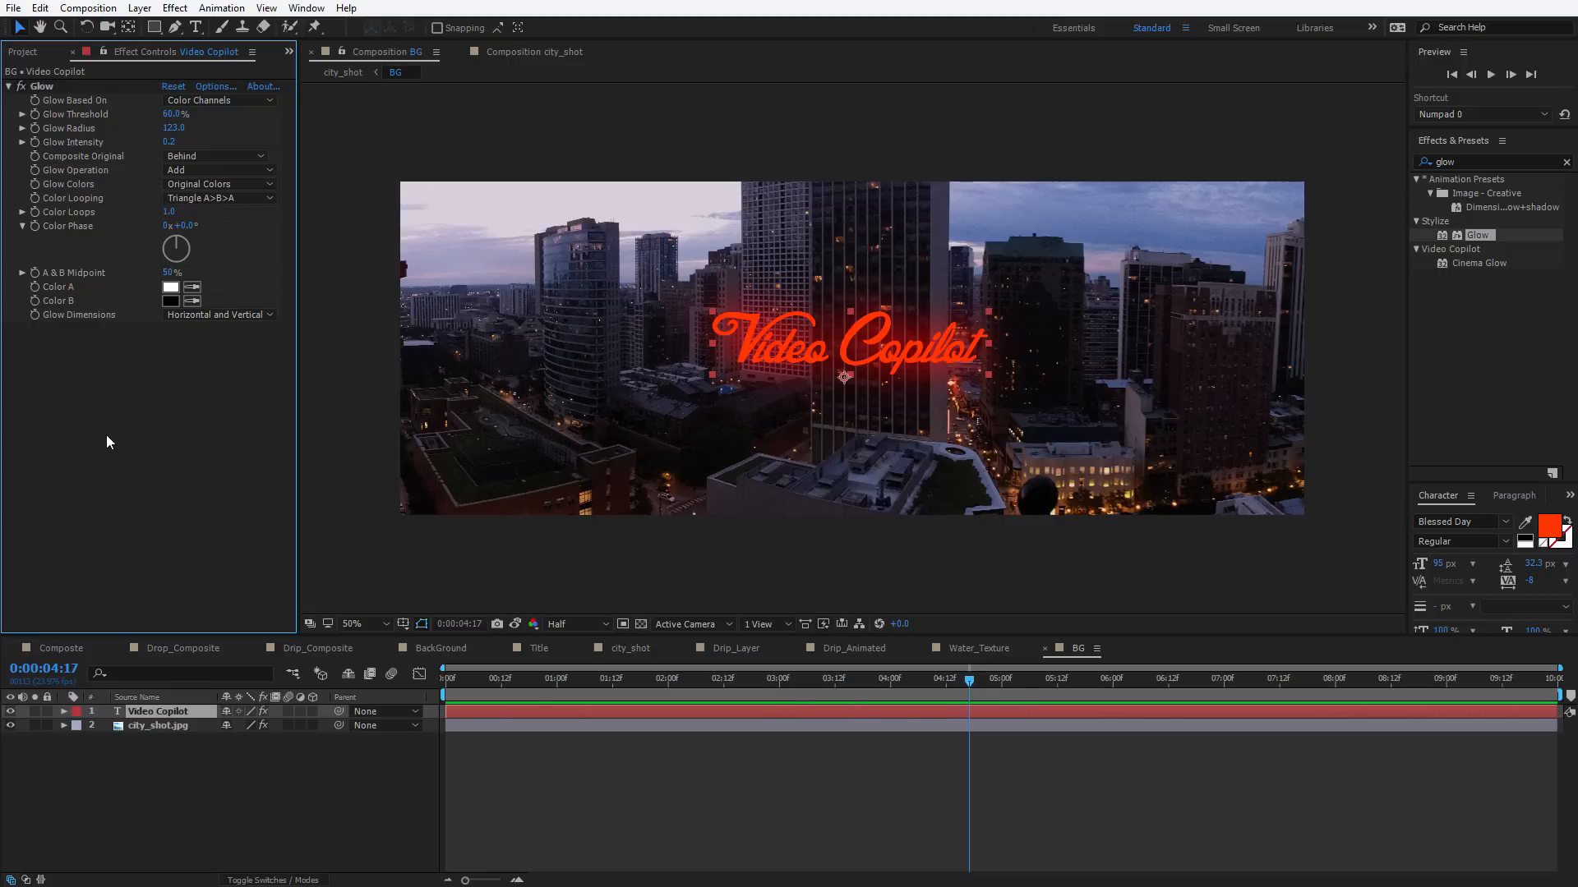
Add an Exposure effect to the Video Copilot layer and set its Exposure to 0.28
key(ctrl+space)
text(exp)
key(Return)
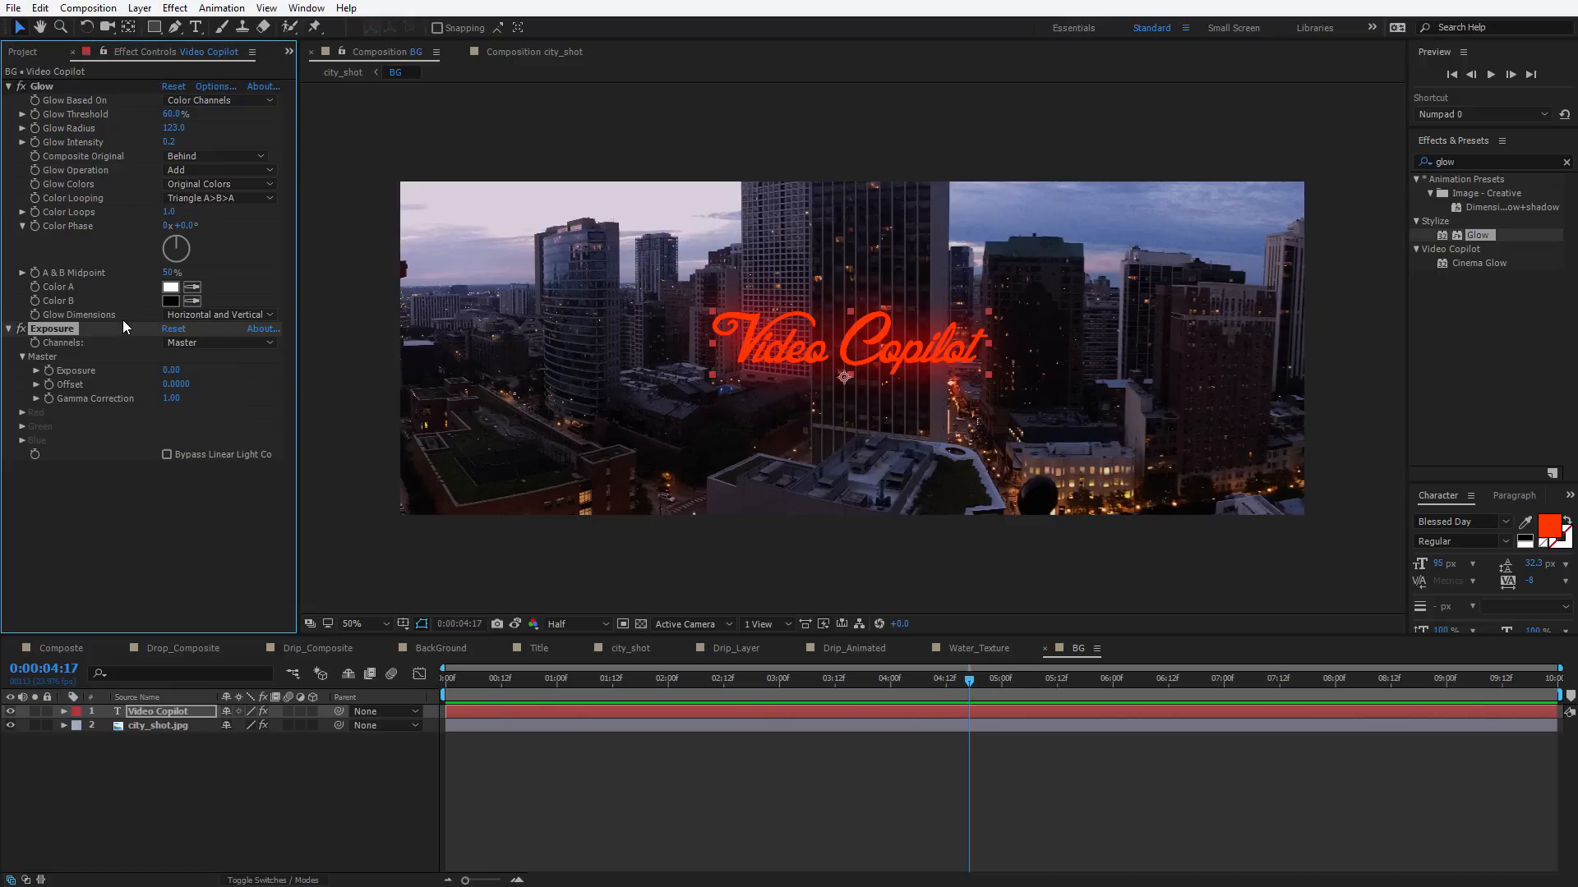
drag(175, 370, 201, 367)
click(161, 524)
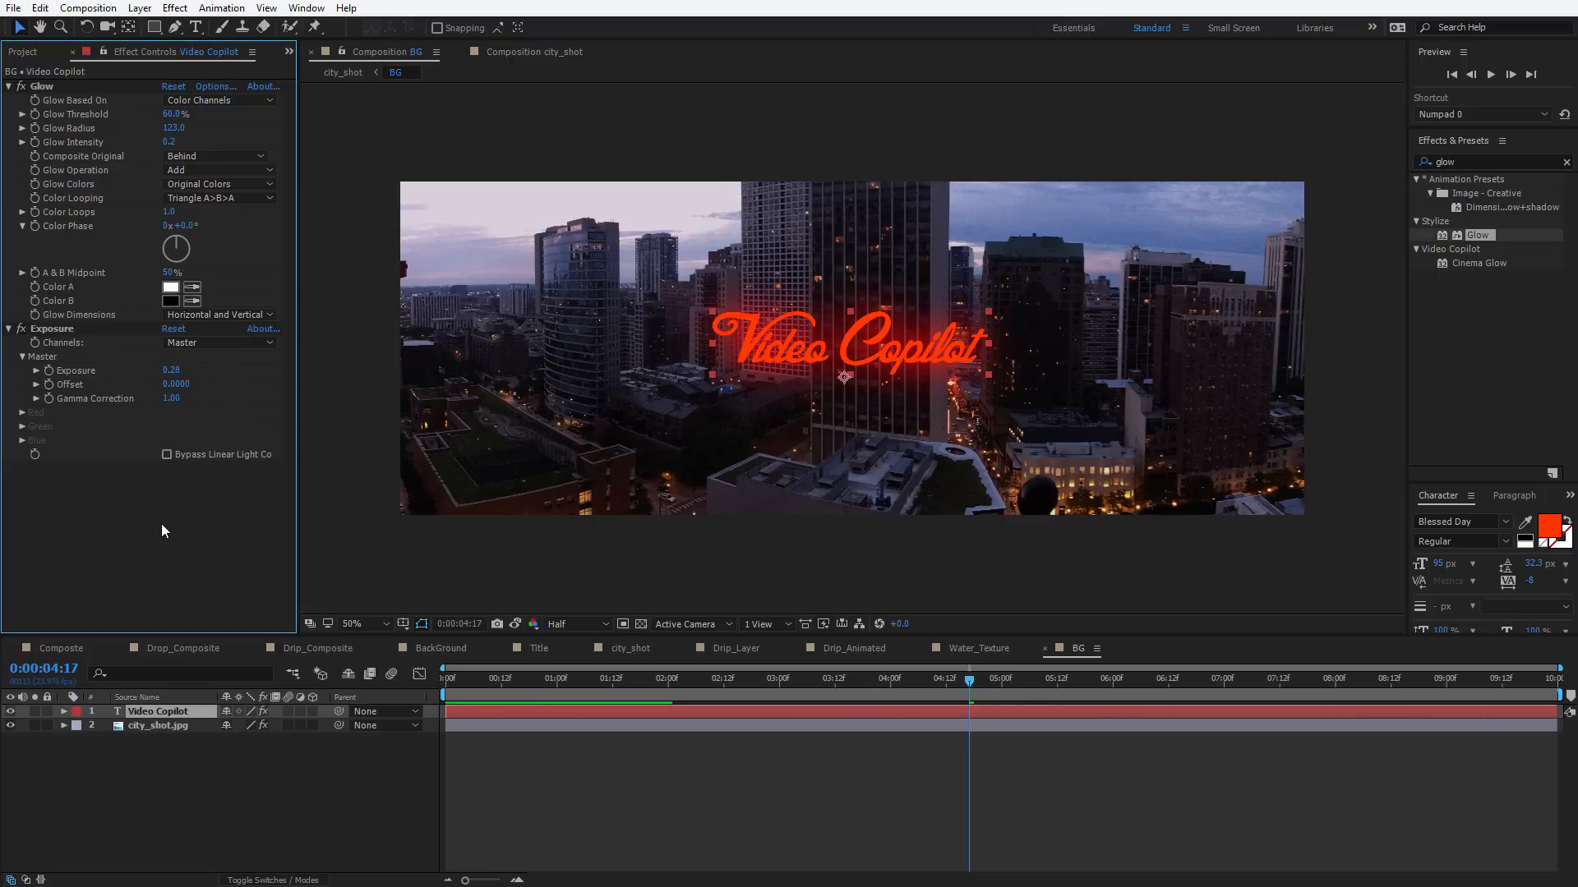
Add Hue/Saturation to the Video Copilot layer and set Master Saturation to -6
key(ctrl+space)
key(Escape)
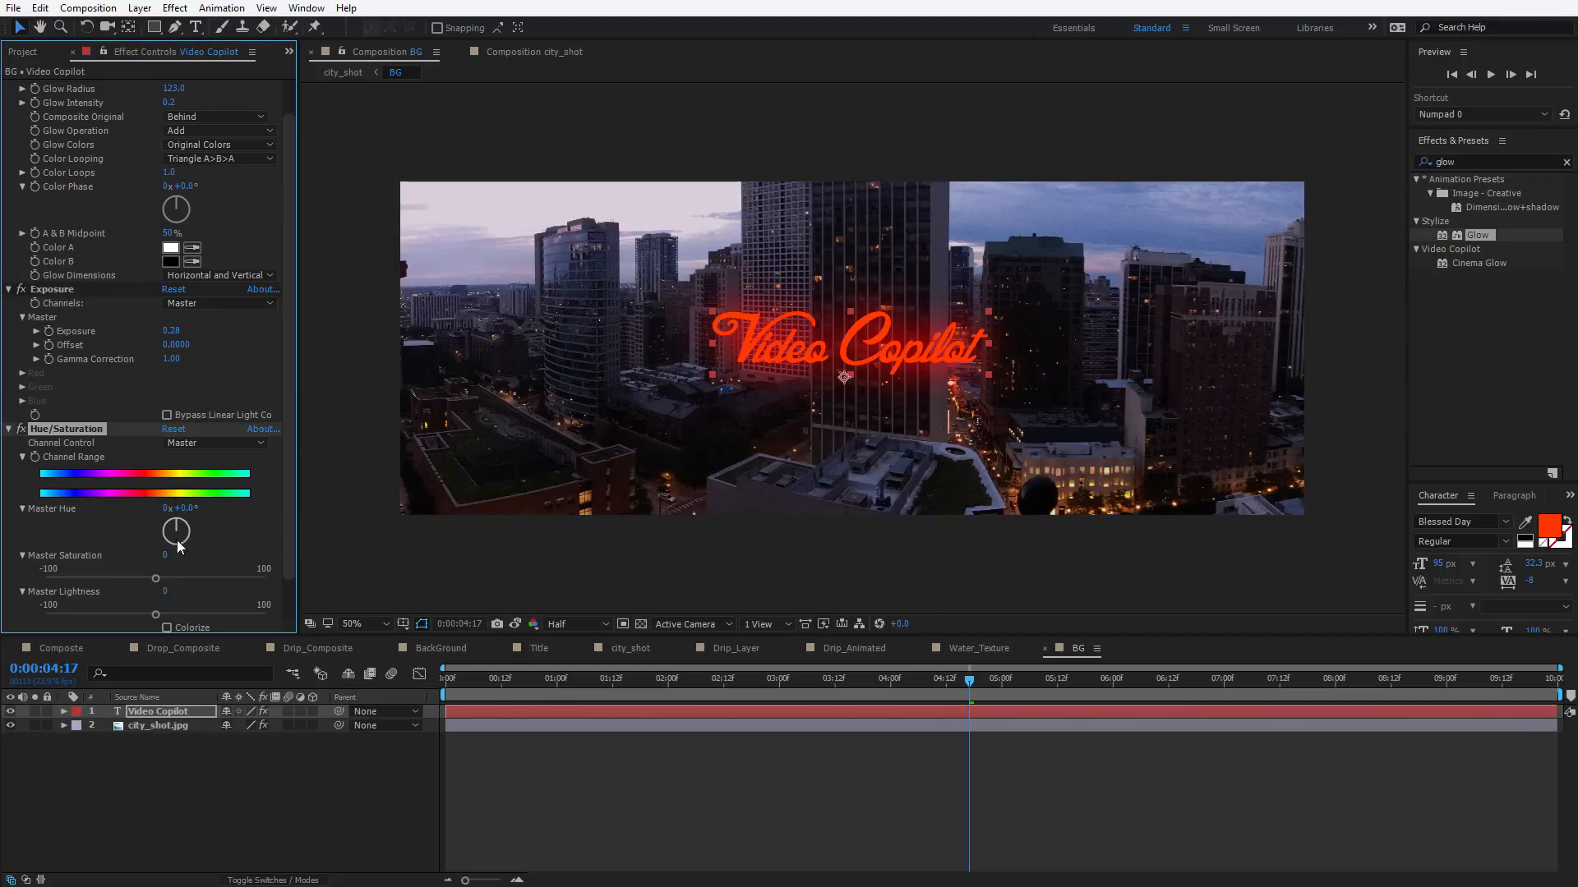
click(152, 578)
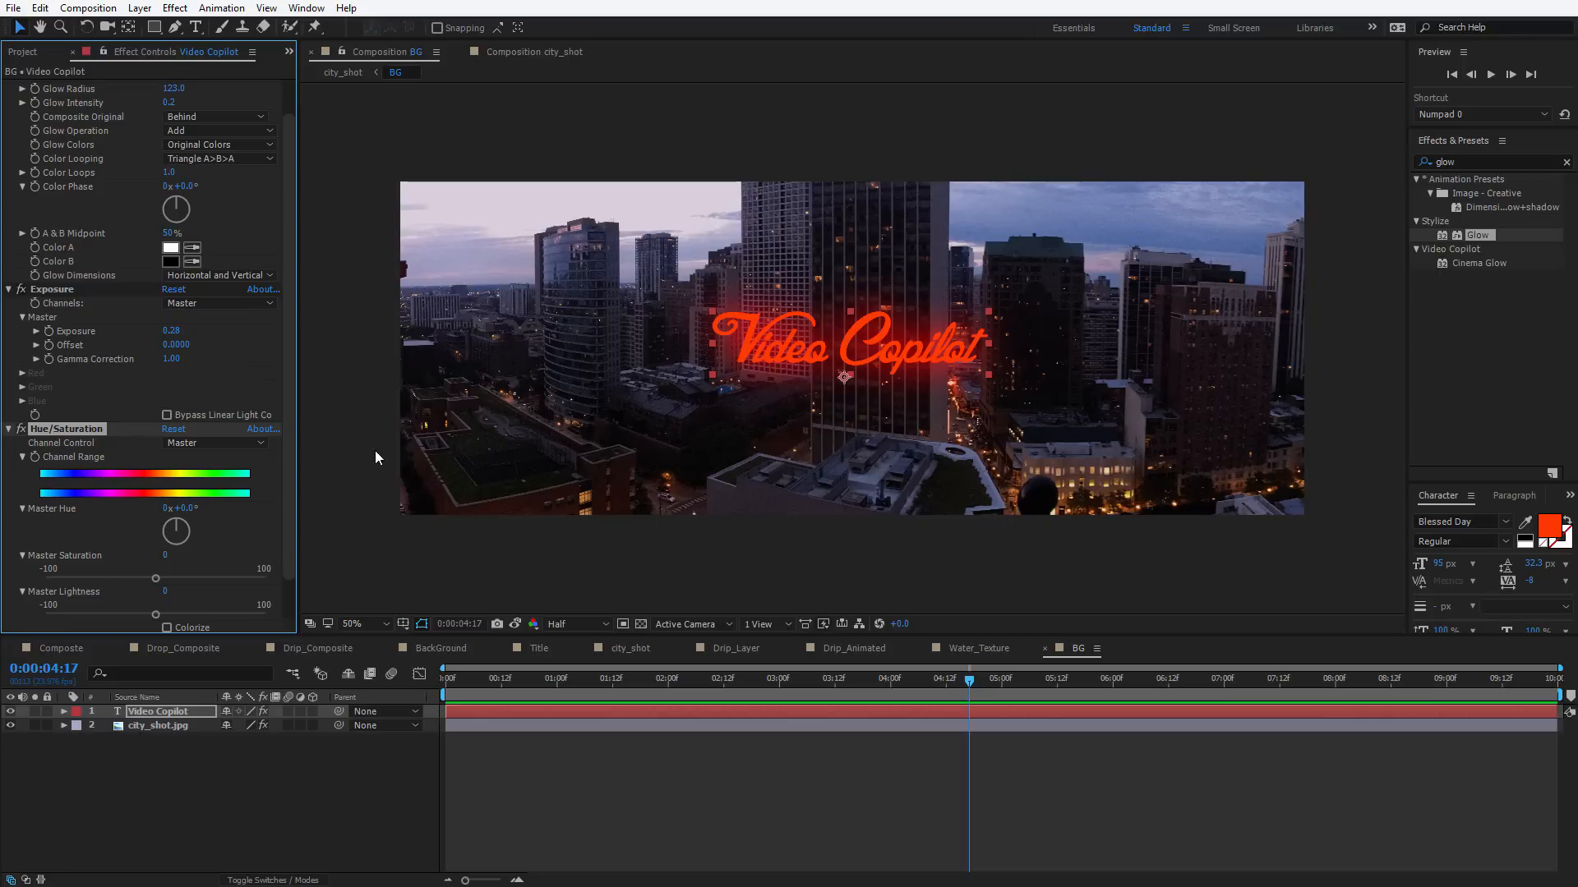
click(156, 579)
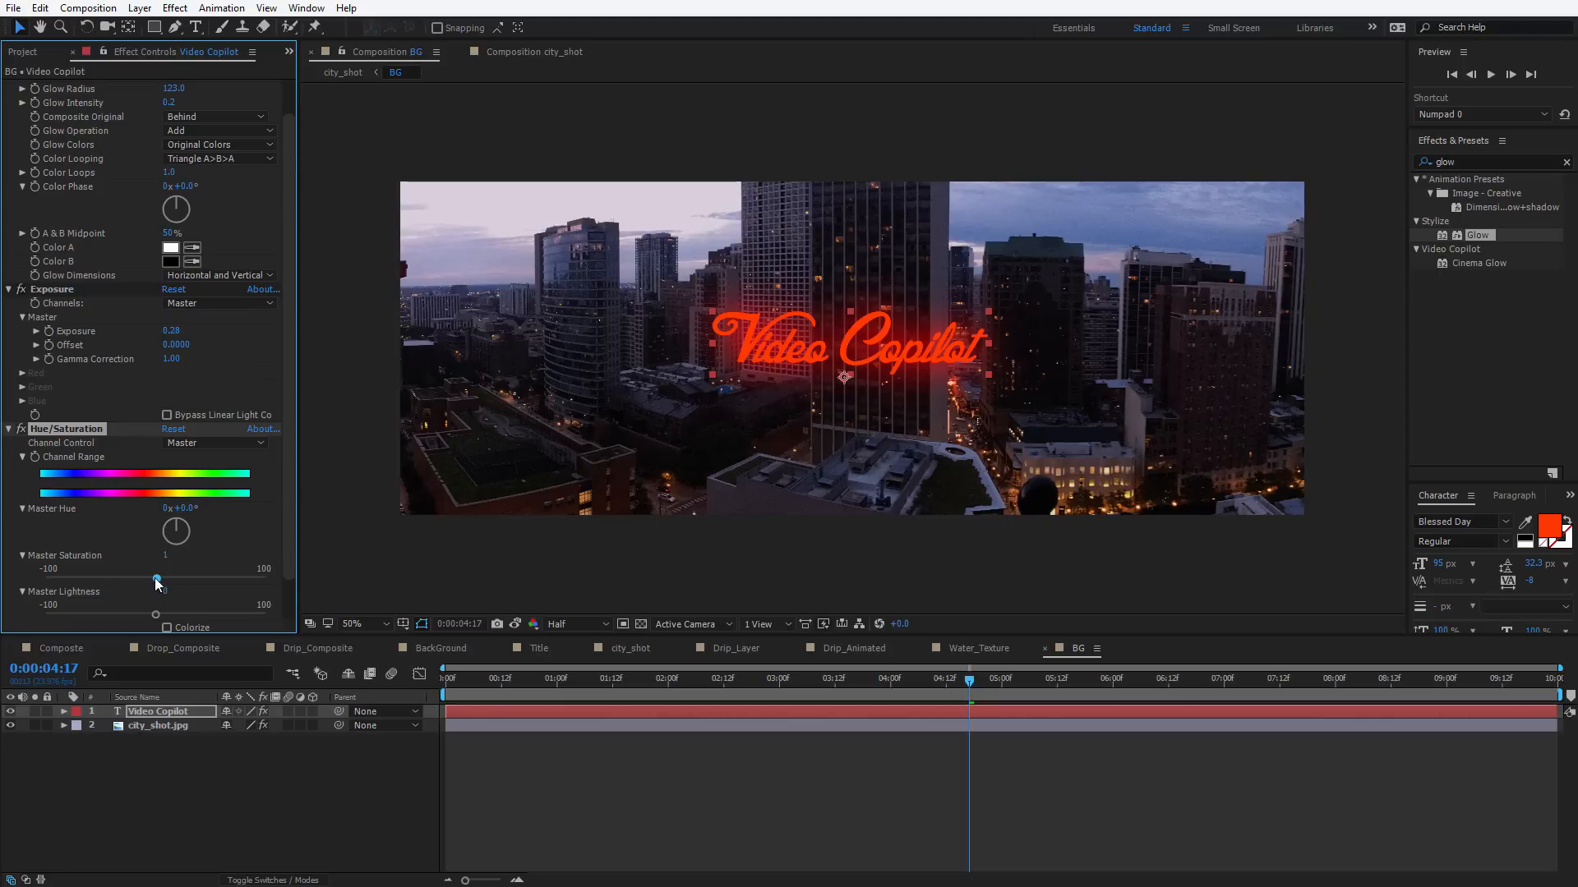
drag(156, 579, 150, 580)
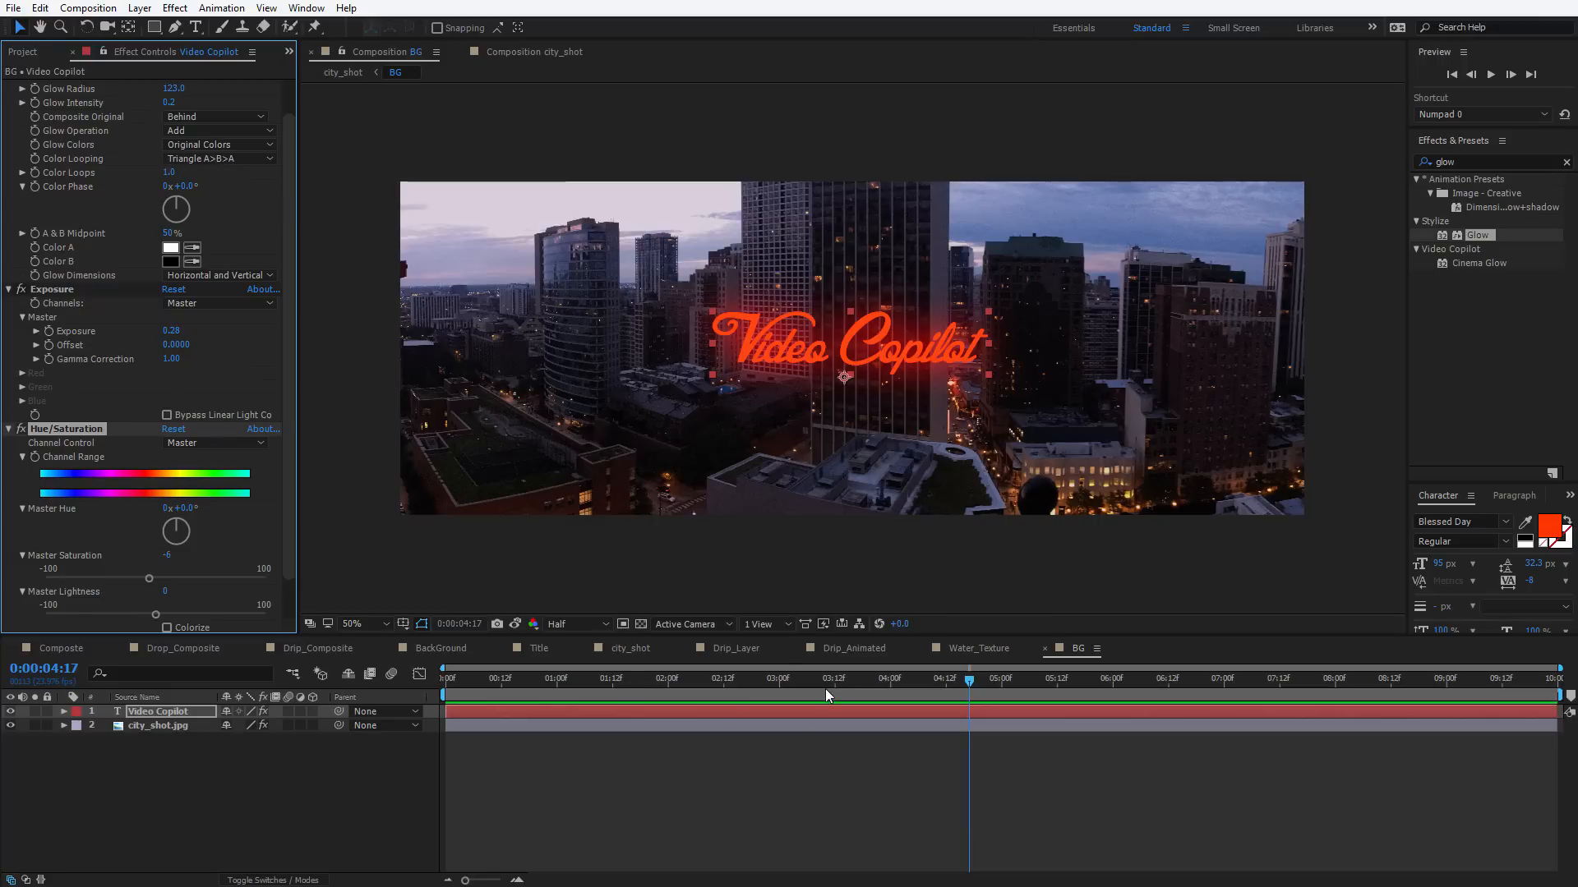
Go to 0:00:03:08 and add an Opacity text animator to the Video Copilot layer
drag(825, 689, 816, 687)
click(62, 712)
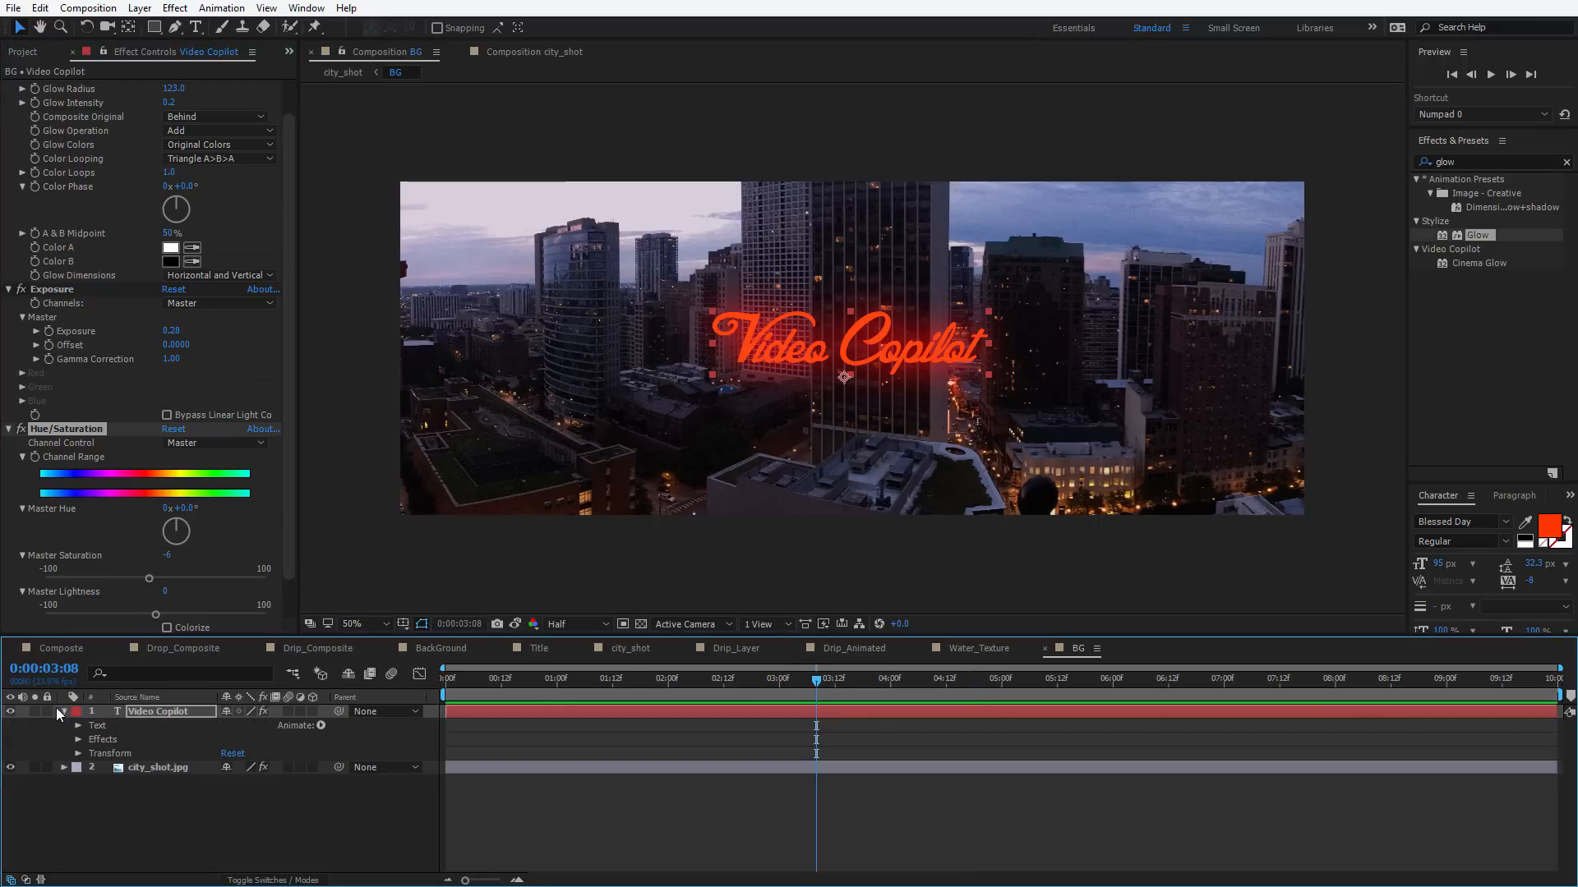
click(76, 726)
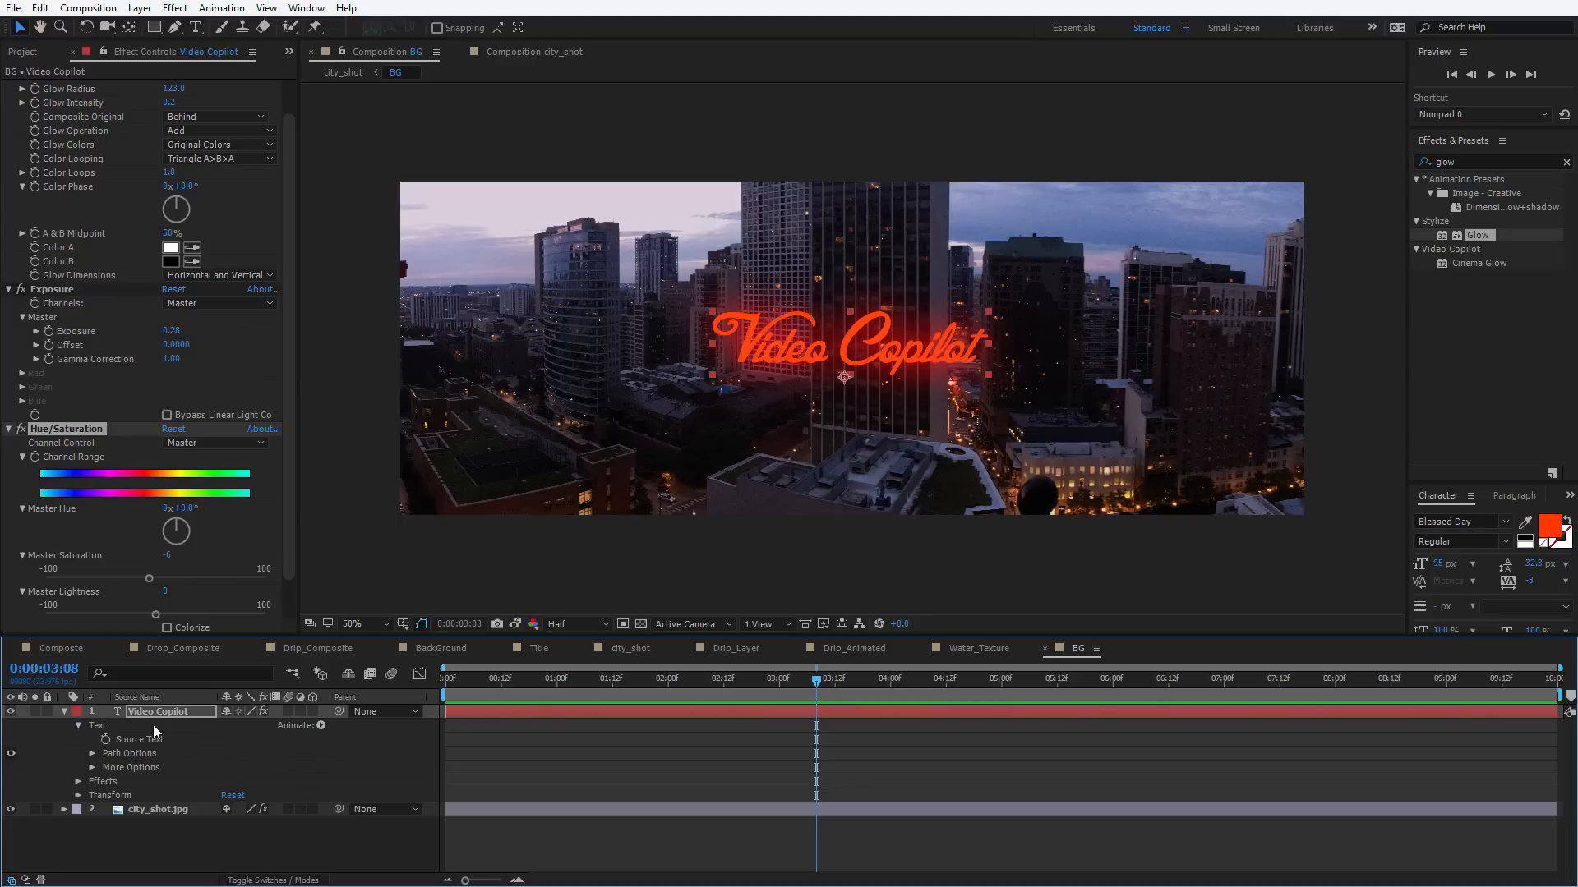
click(321, 725)
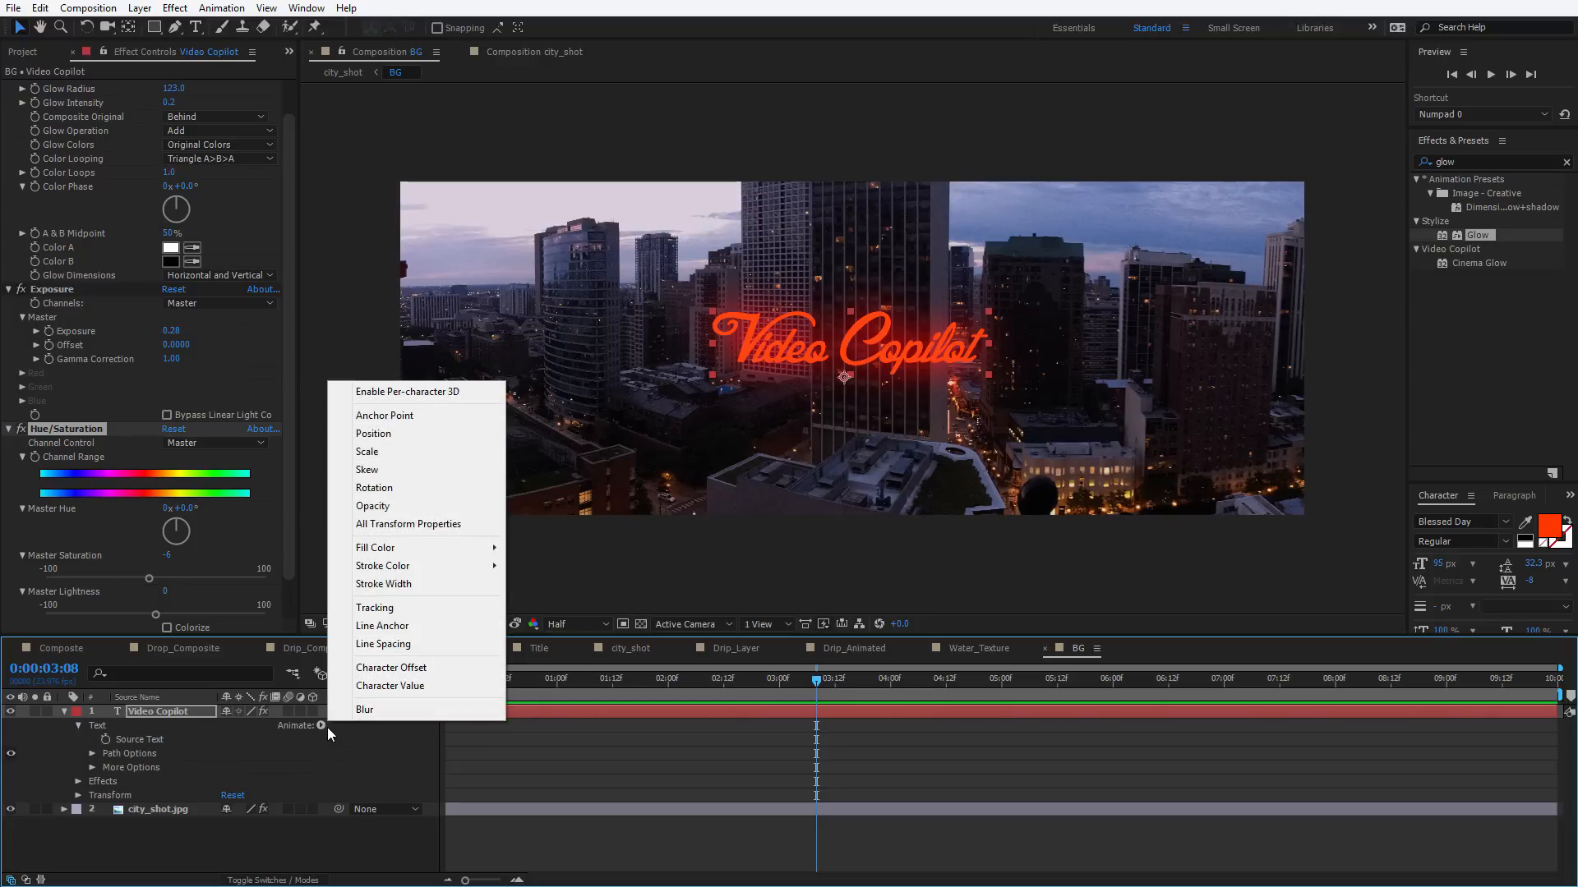
click(383, 507)
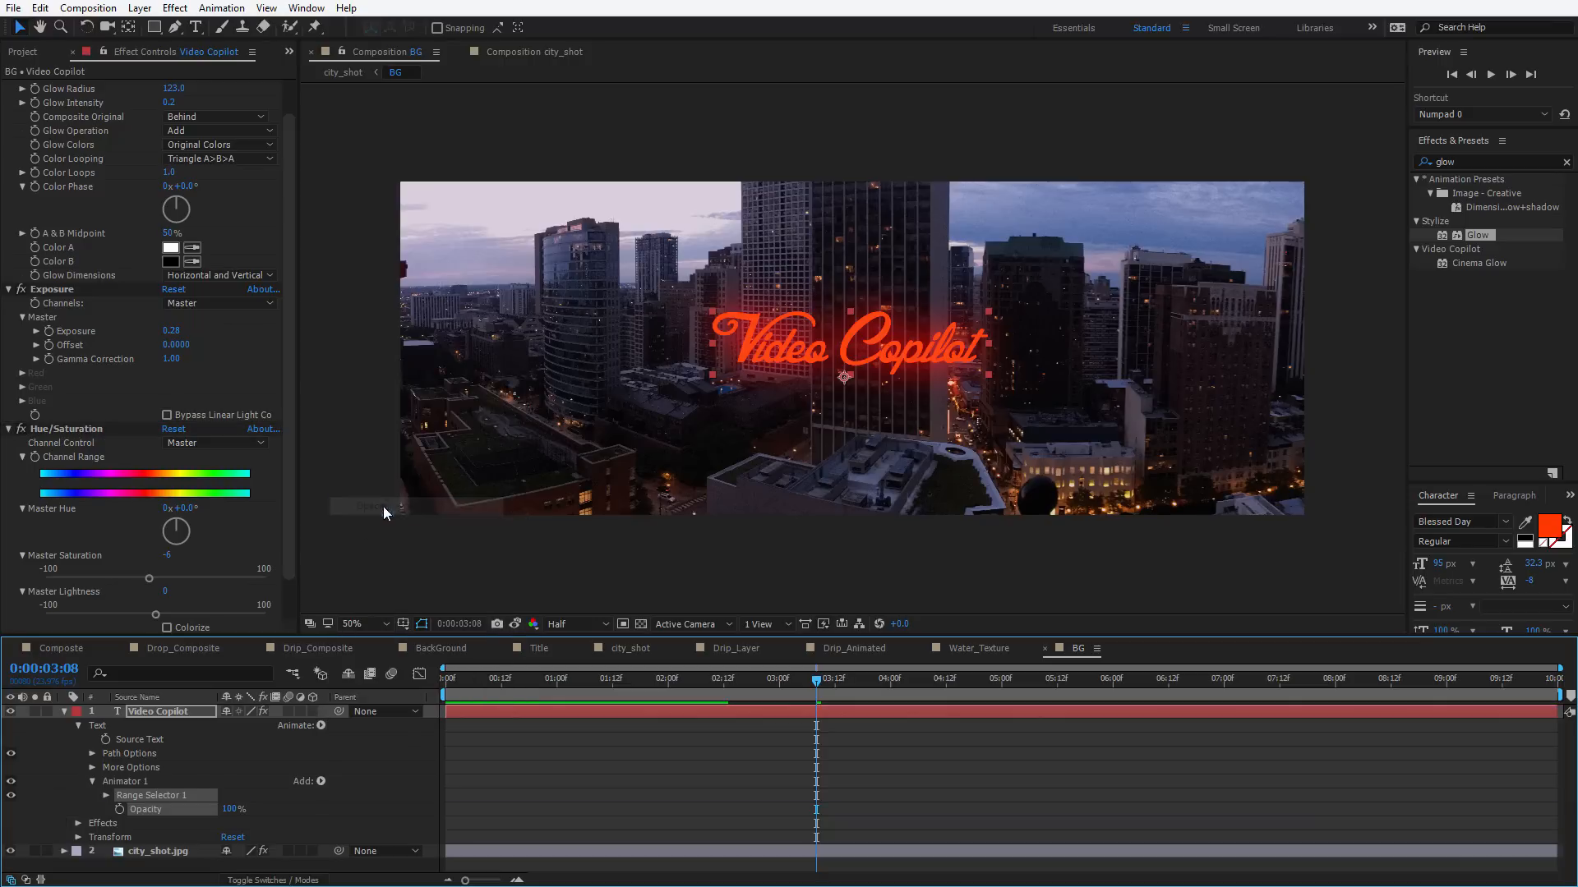
Turn on Randomize Order in the Advanced options of Range Selector 1 and widen the layer columns slightly
scroll(231, 803, down, 2)
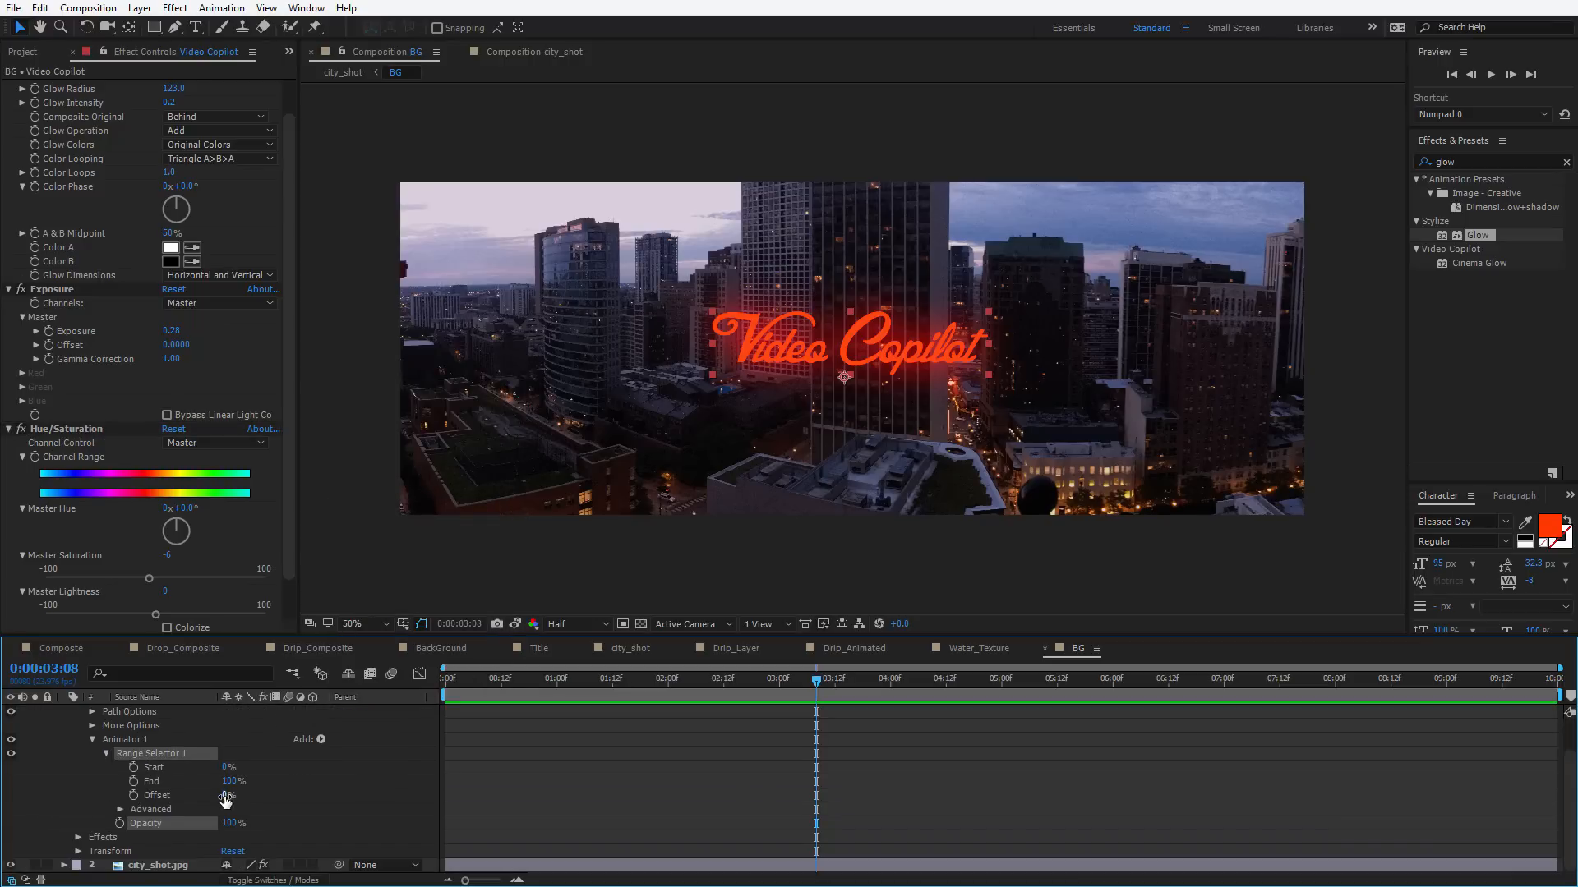
click(120, 809)
click(155, 743)
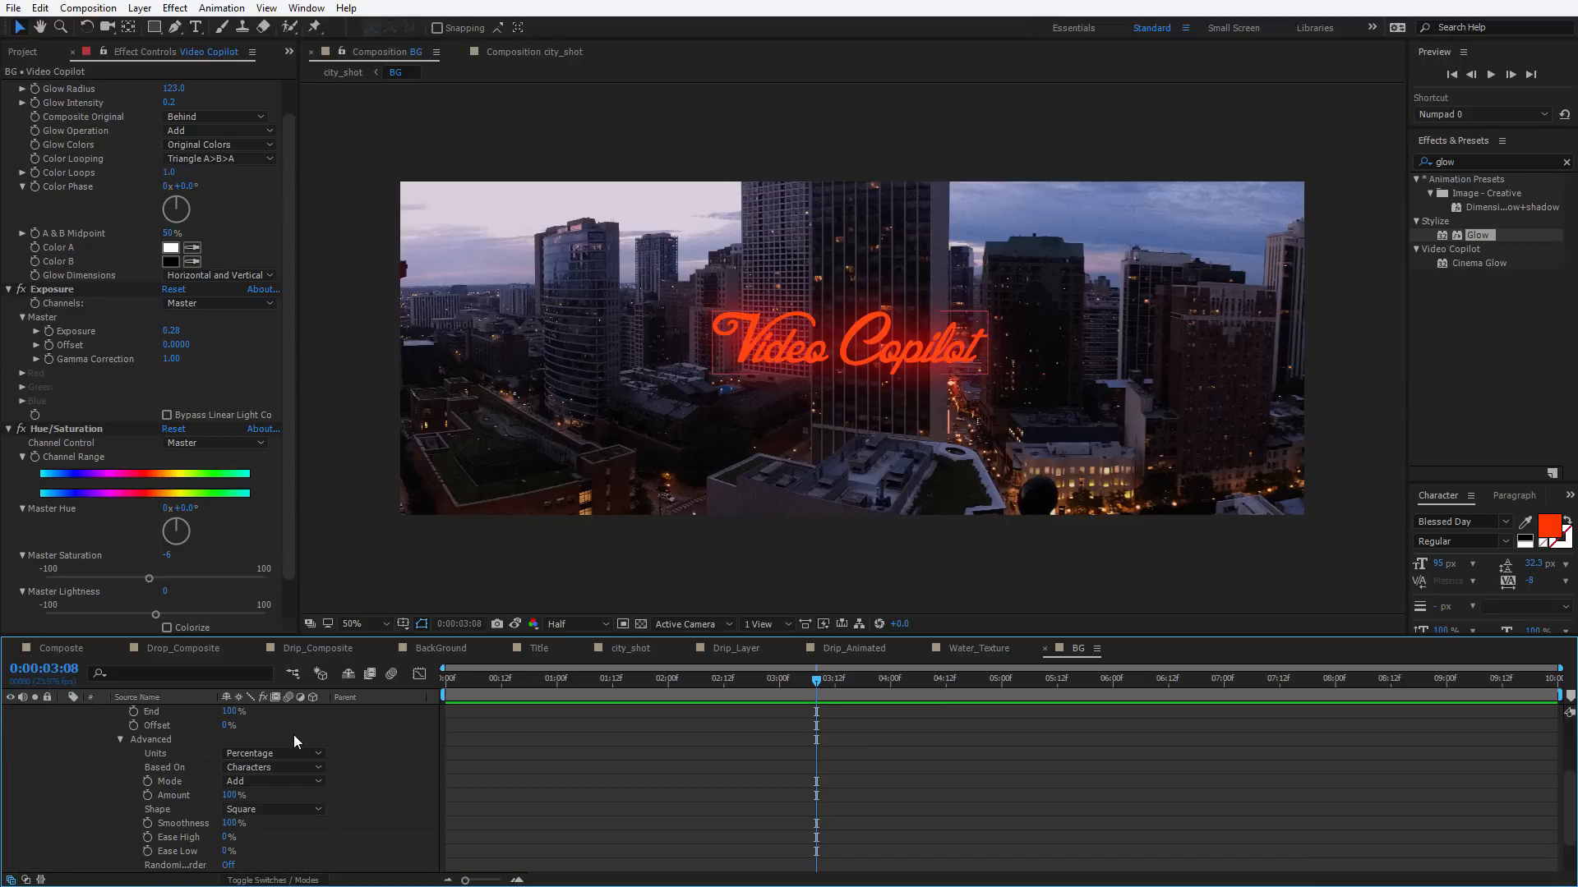
scroll(293, 735, down, 2)
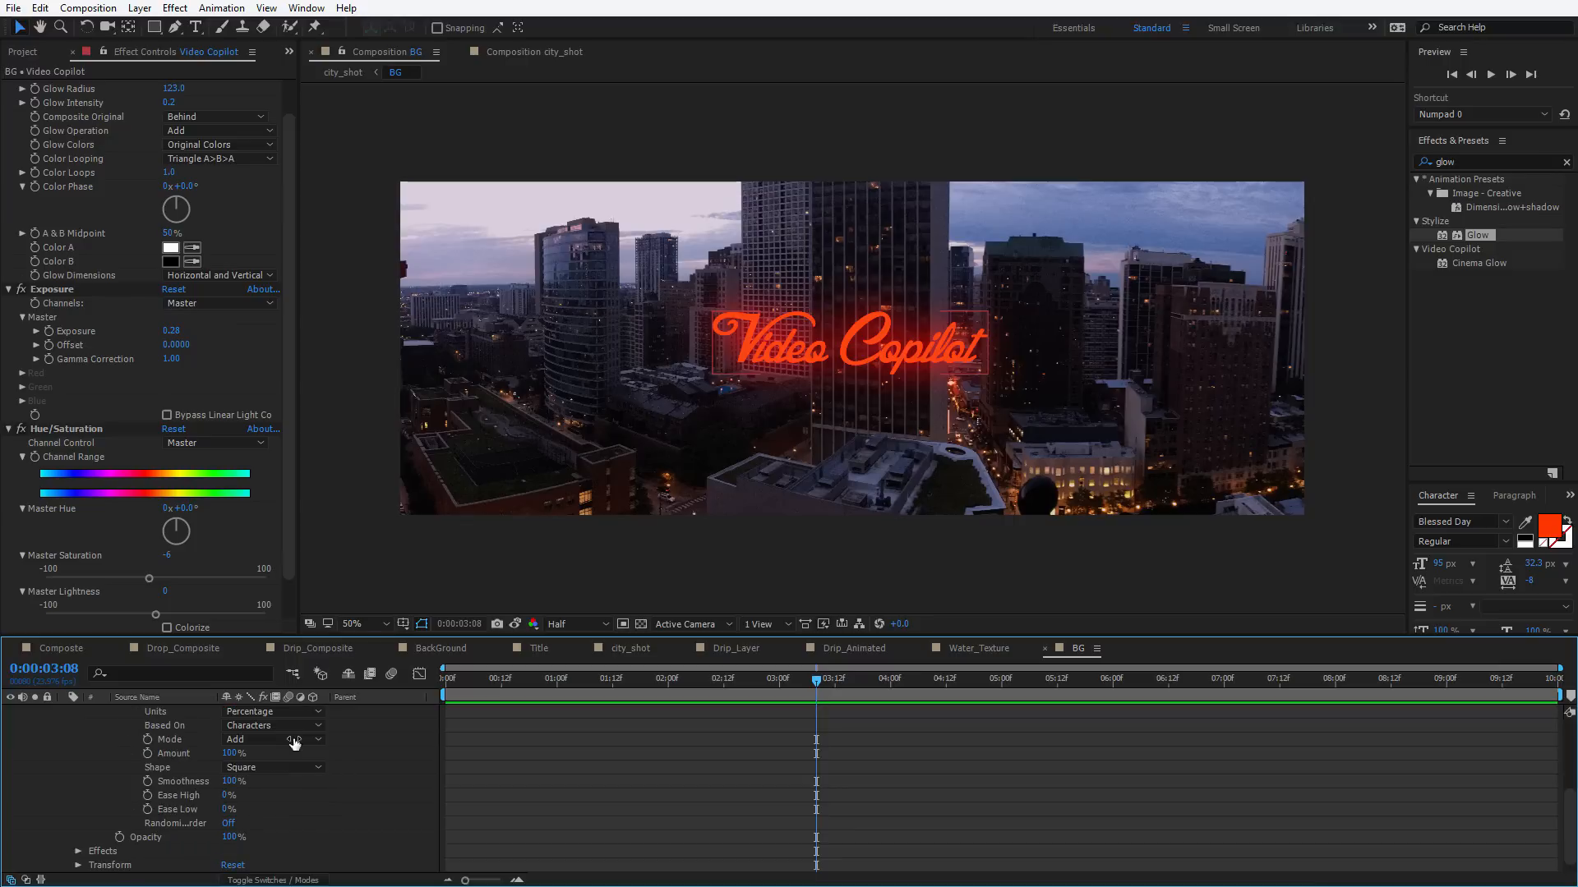
click(227, 824)
drag(216, 697, 241, 697)
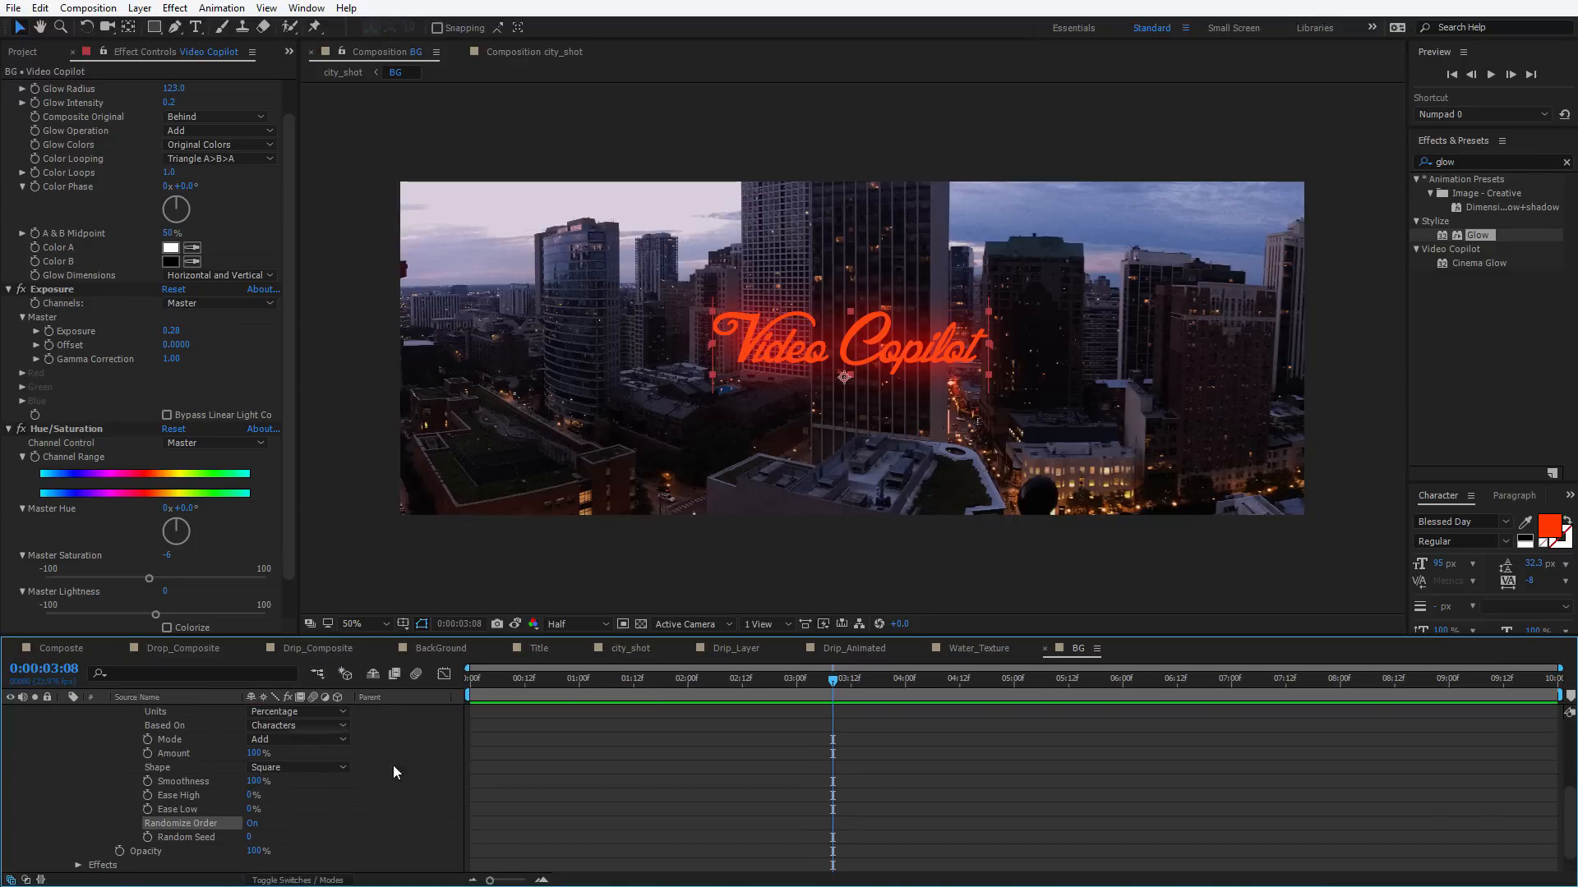
Set the text animator's Opacity to 0% and its range selector Shape to Ramp Up
click(149, 852)
click(254, 851)
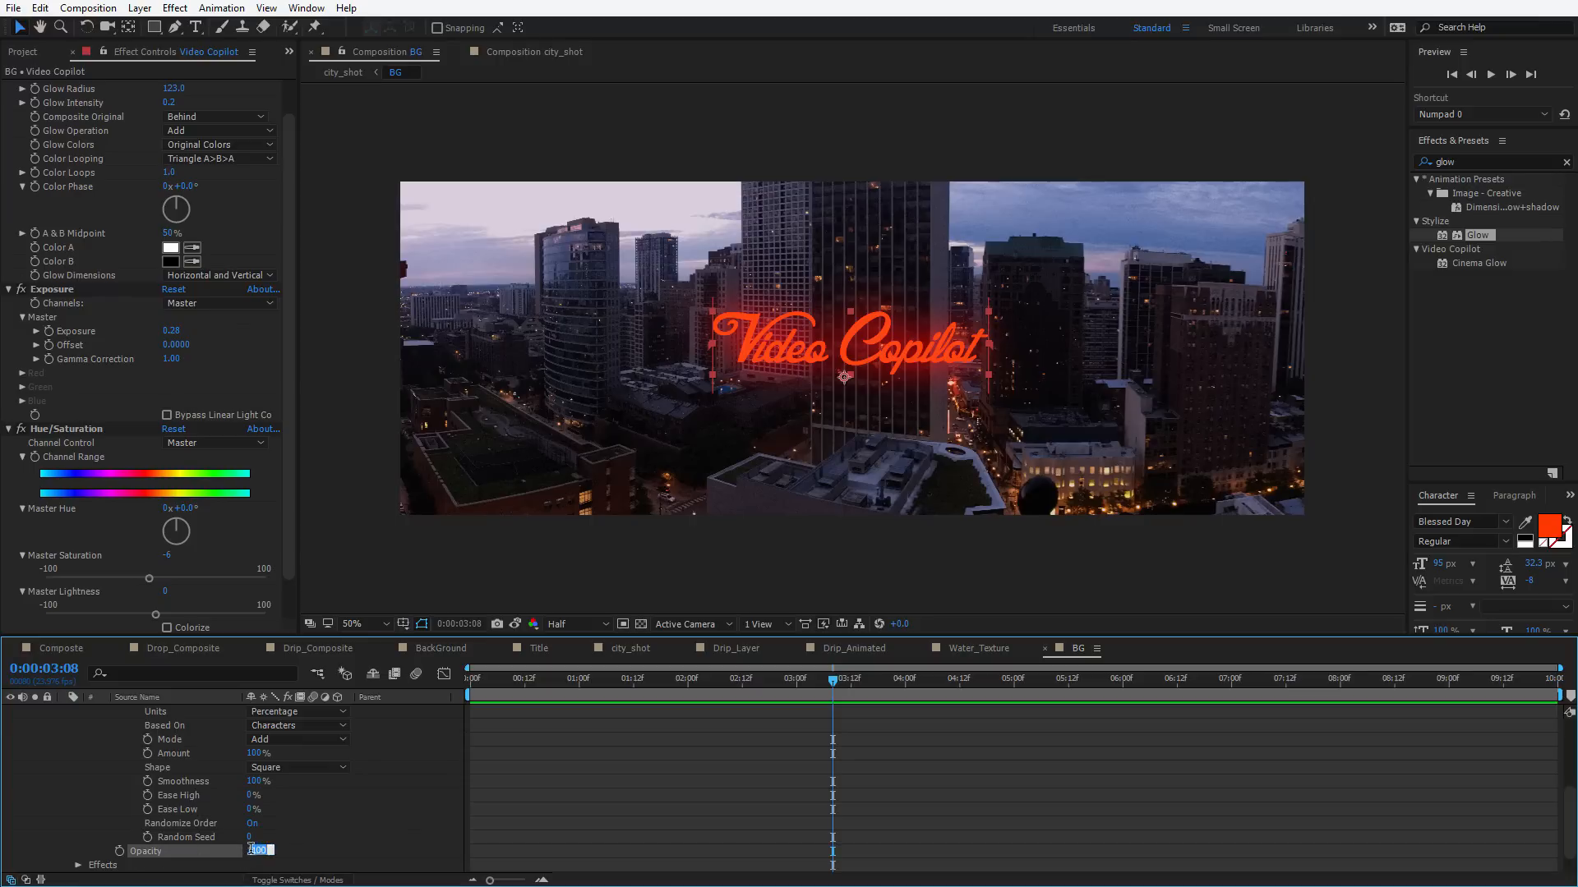
text(0)
key(Return)
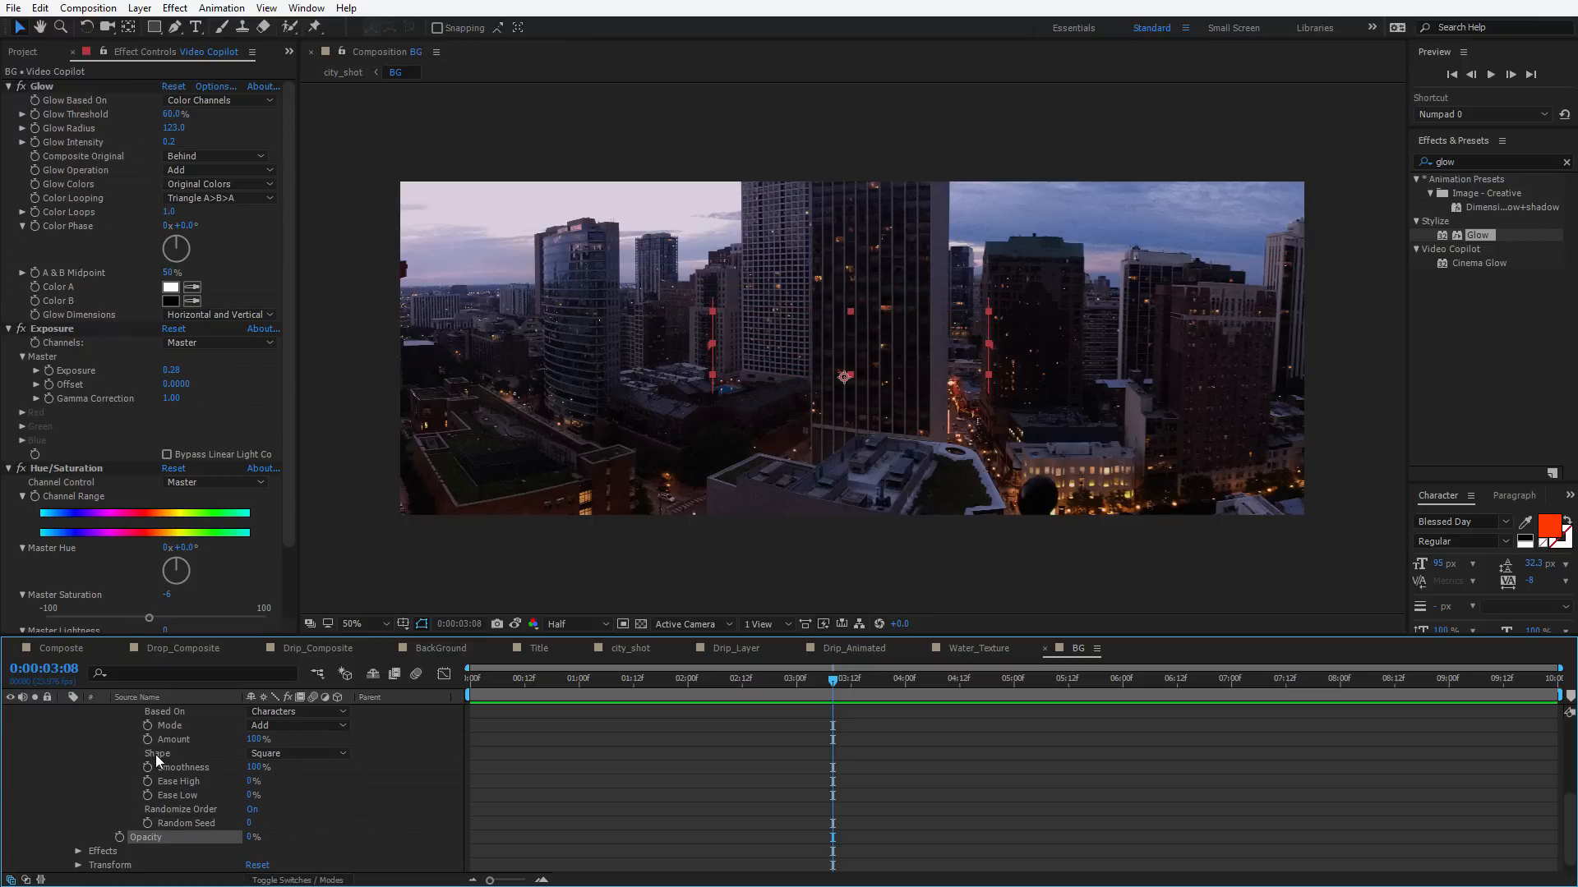
click(282, 756)
click(343, 787)
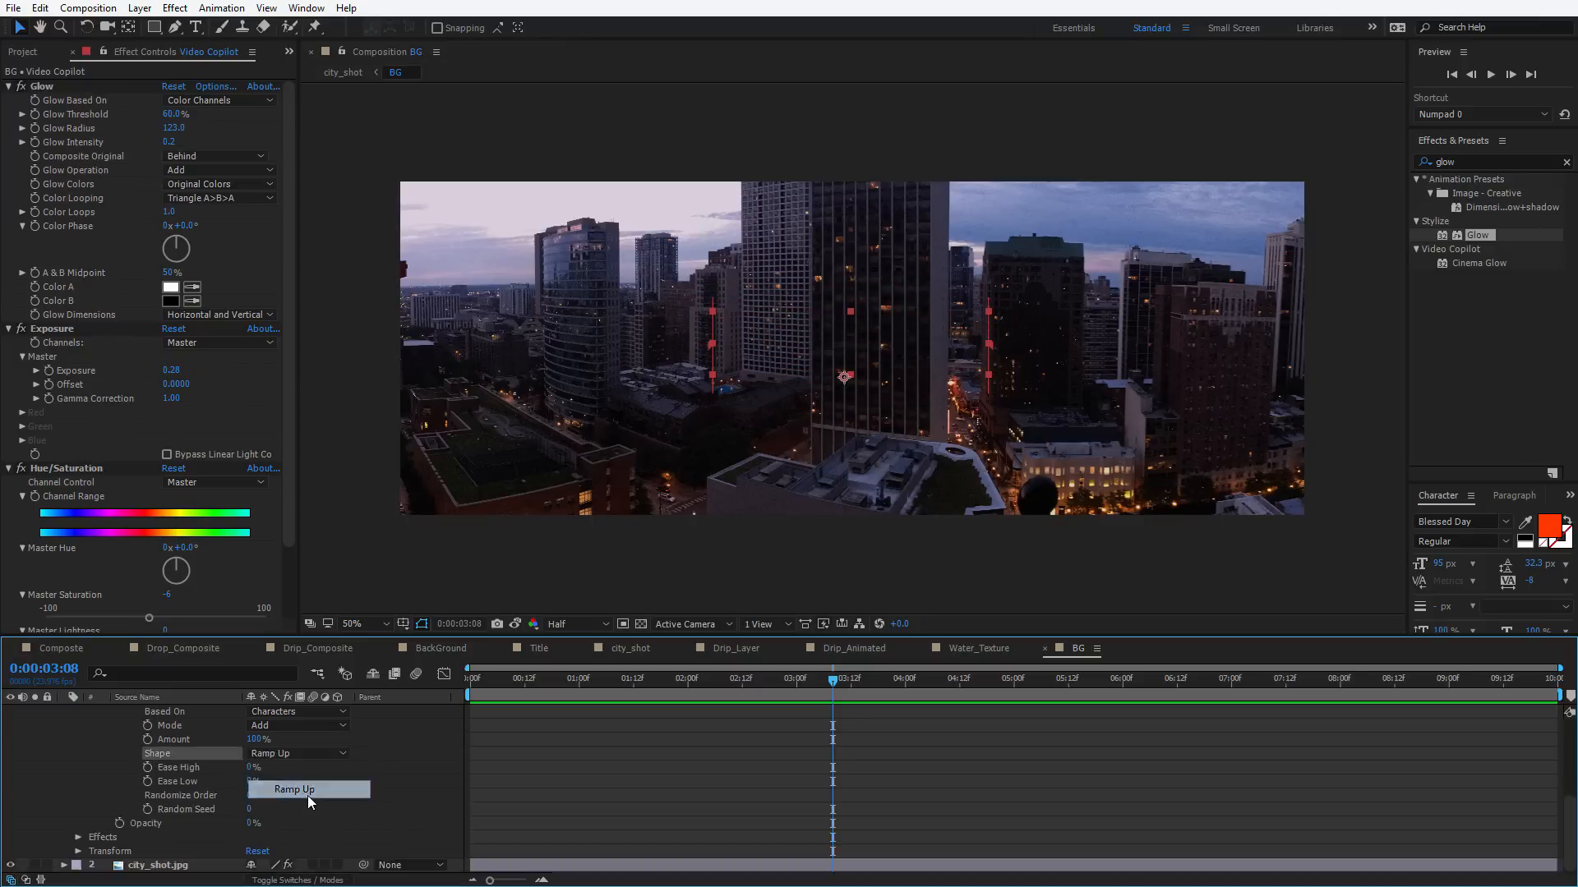
Keyframe the Range Selector 1 Offset at -100% at 0:00:03:08 and 97% at 0:00:05:13
scroll(391, 797, up, 3)
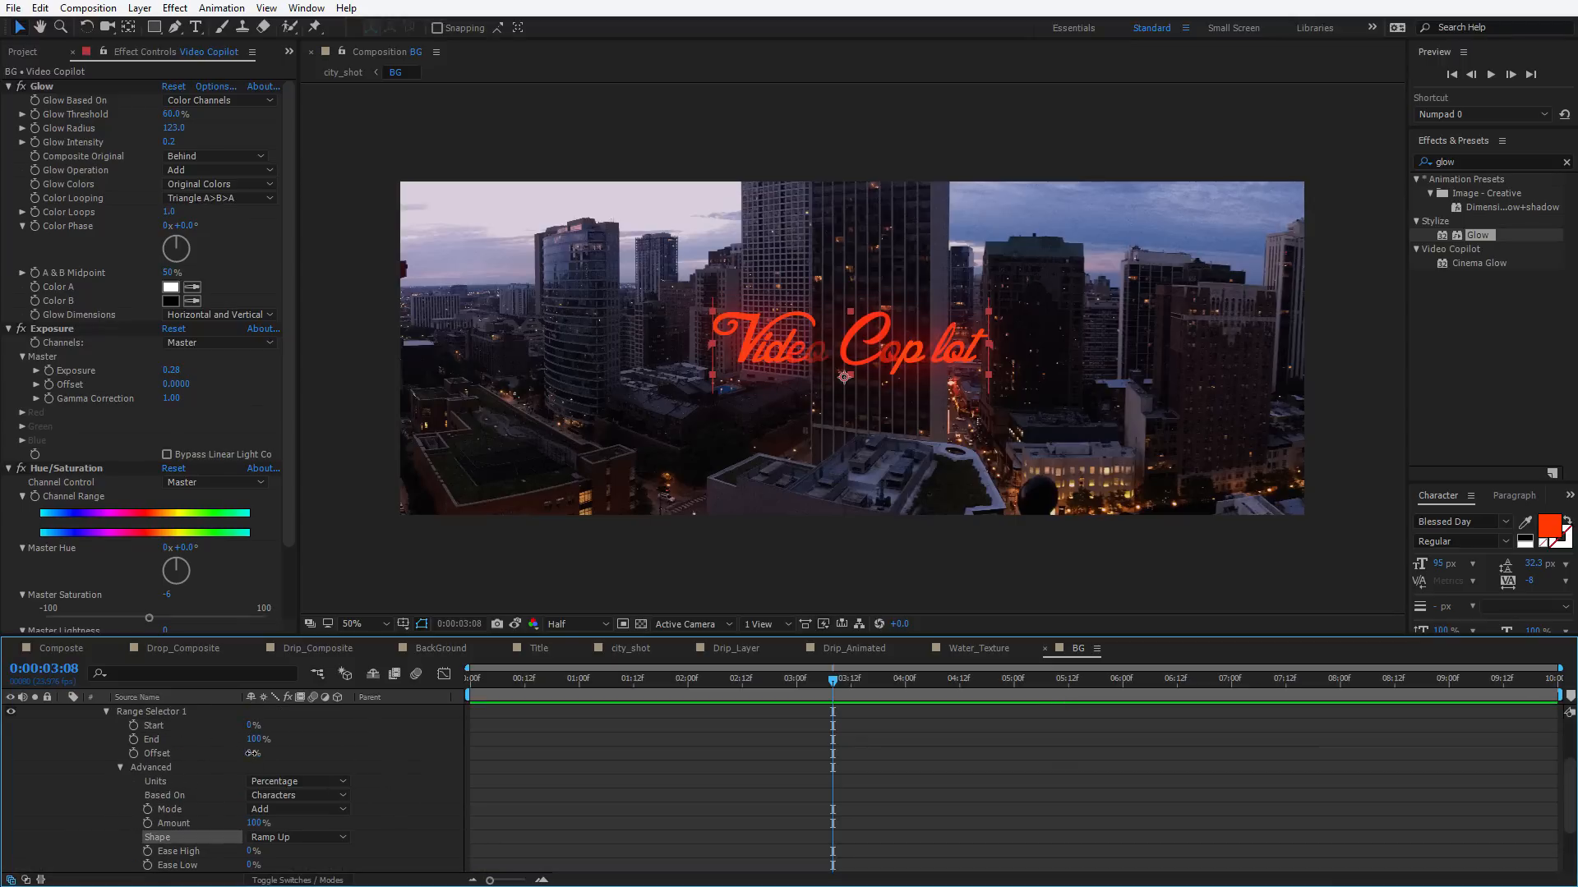
drag(255, 754, 132, 765)
key(space)
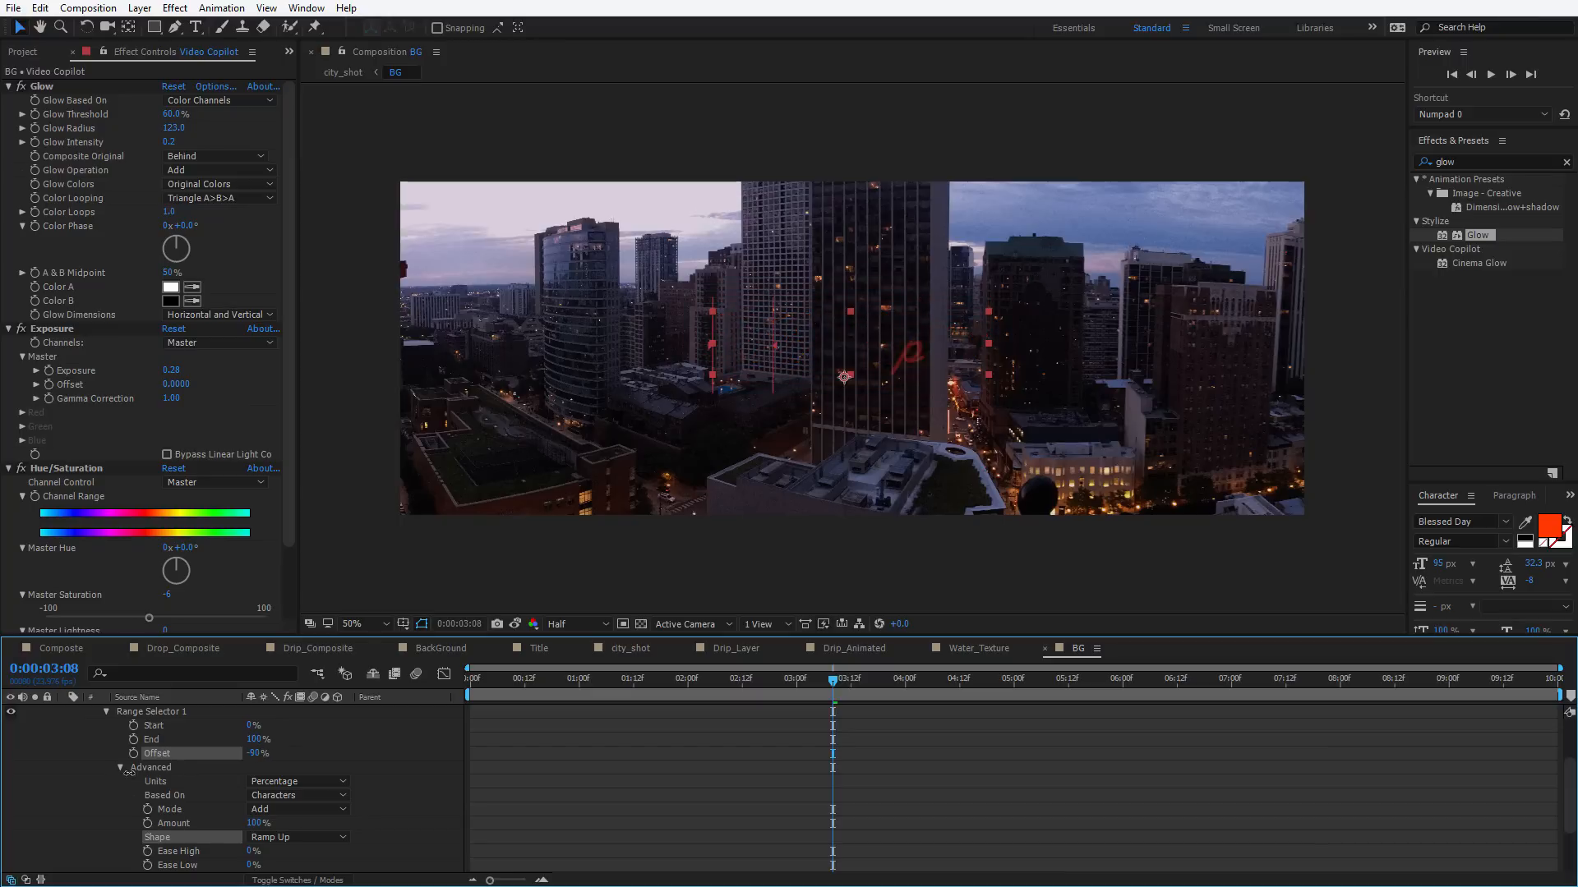
click(133, 754)
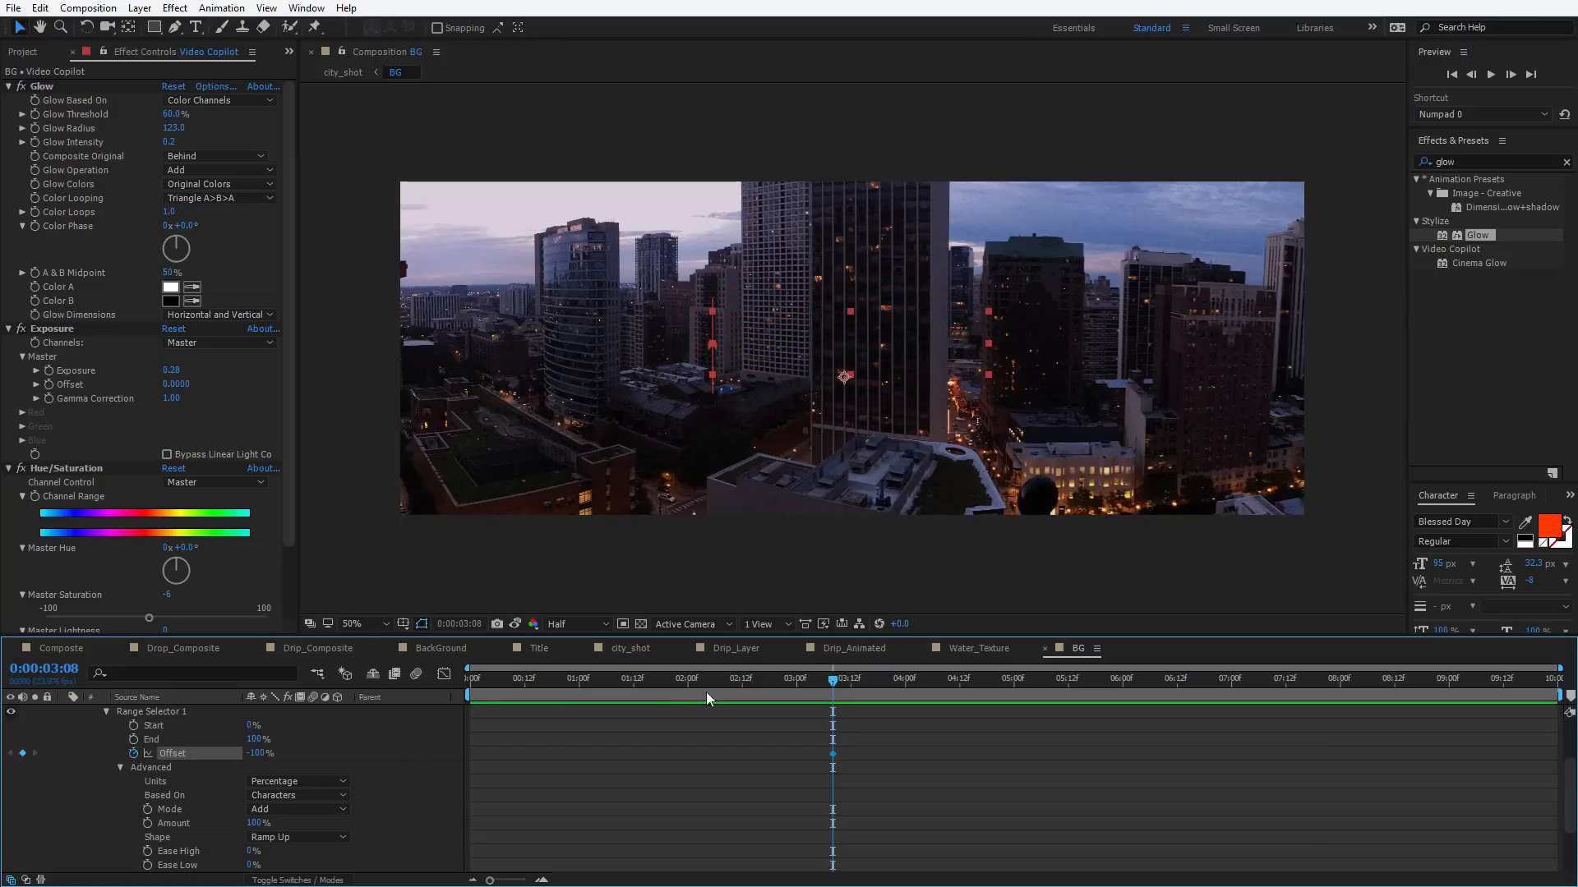
drag(845, 677, 1073, 678)
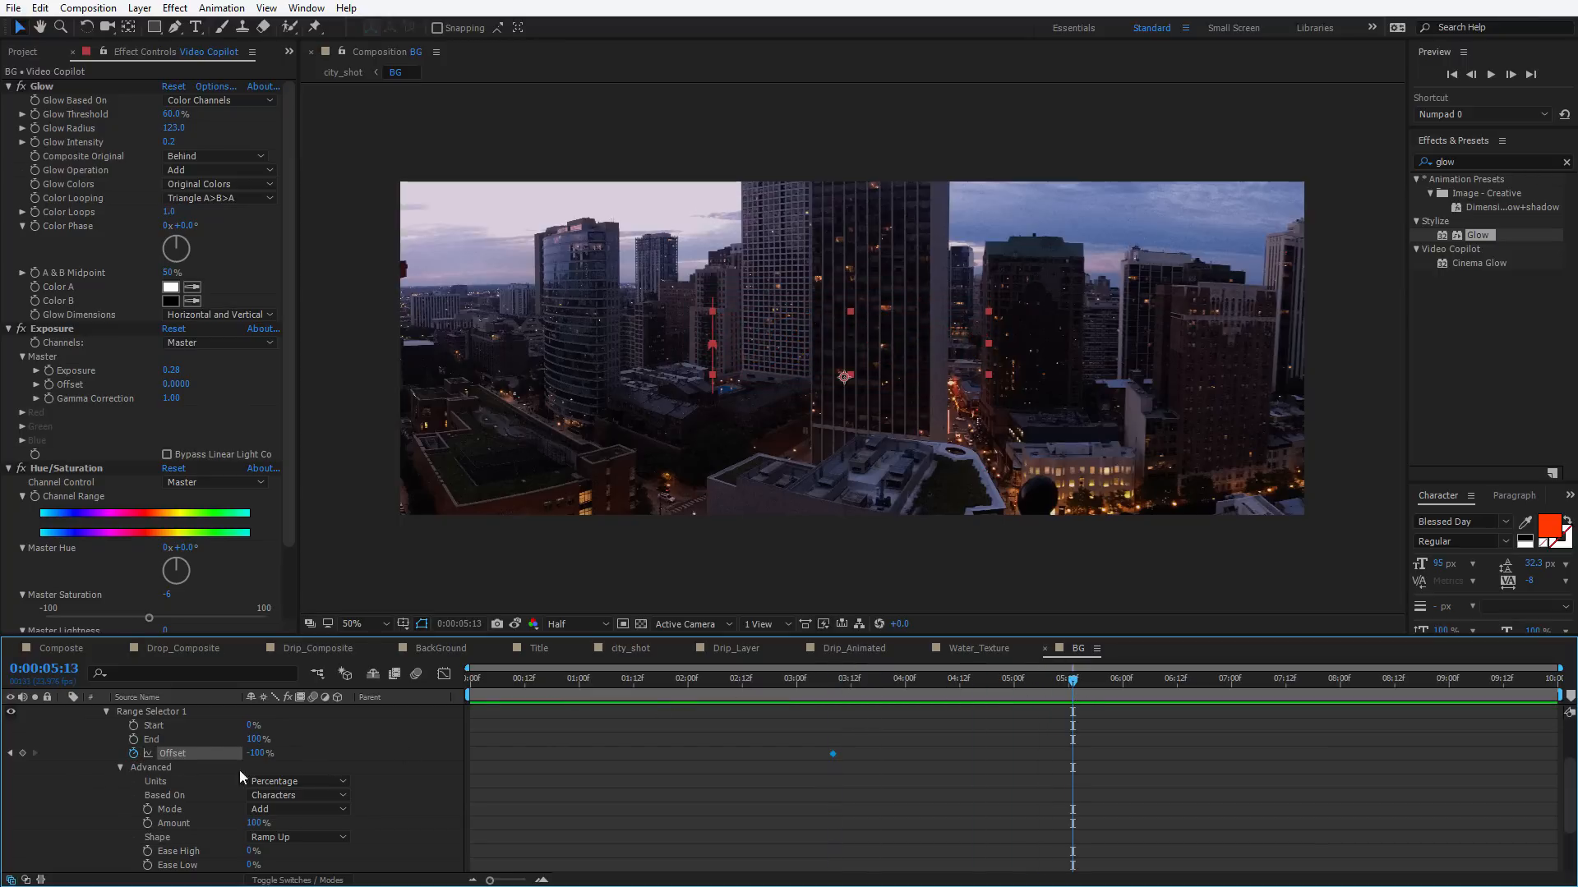
drag(261, 753, 834, 750)
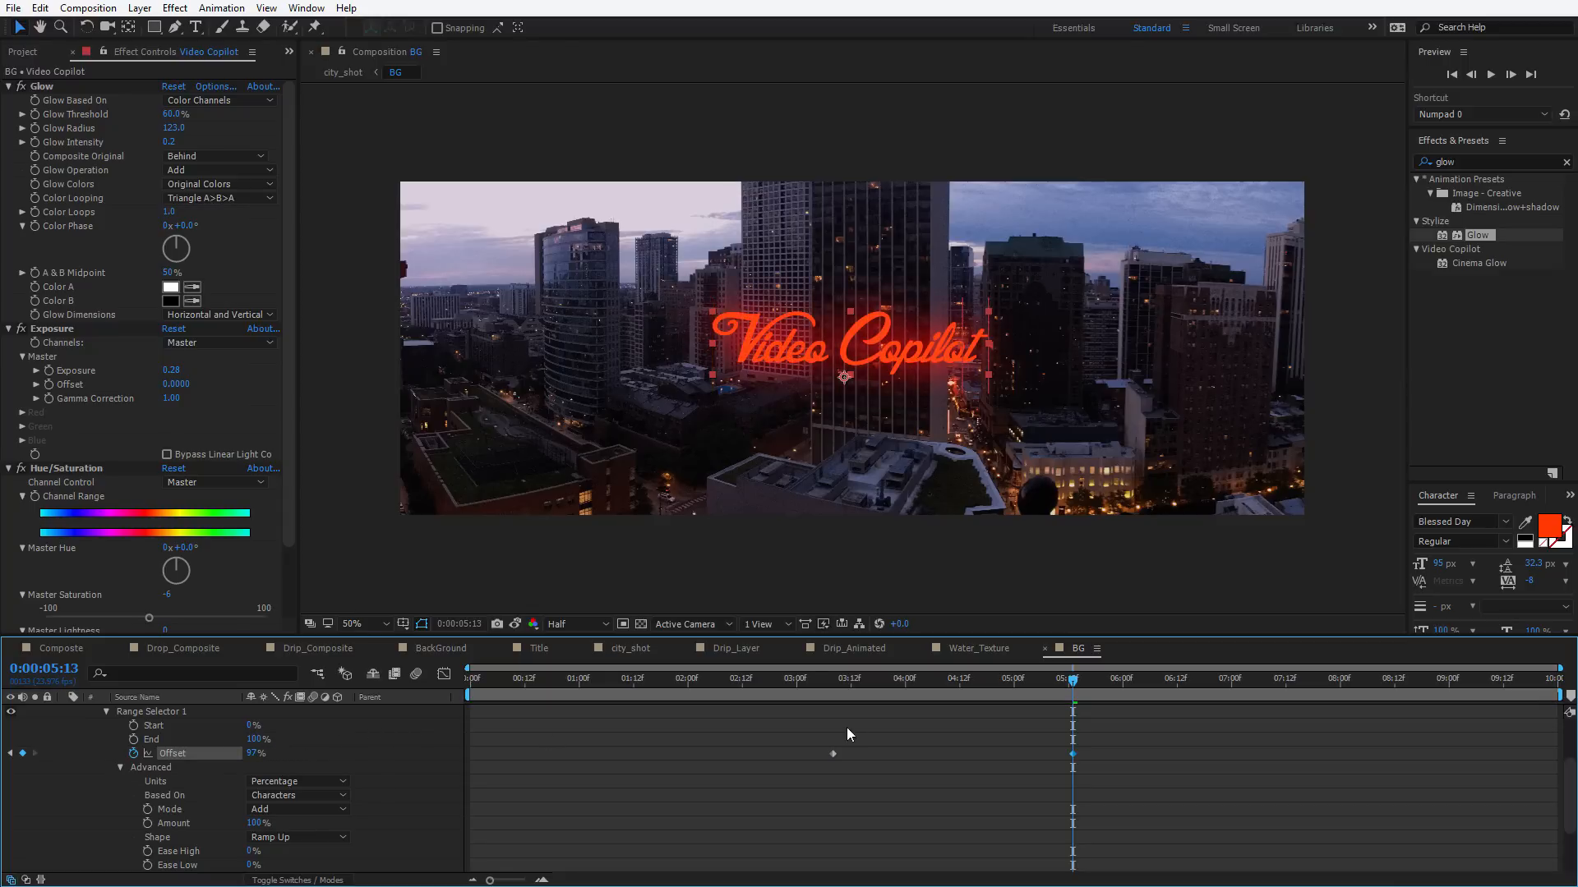
Preview the Video Copilot text reveal in BG and through the rain drops in the city_shot composition
drag(845, 689, 927, 692)
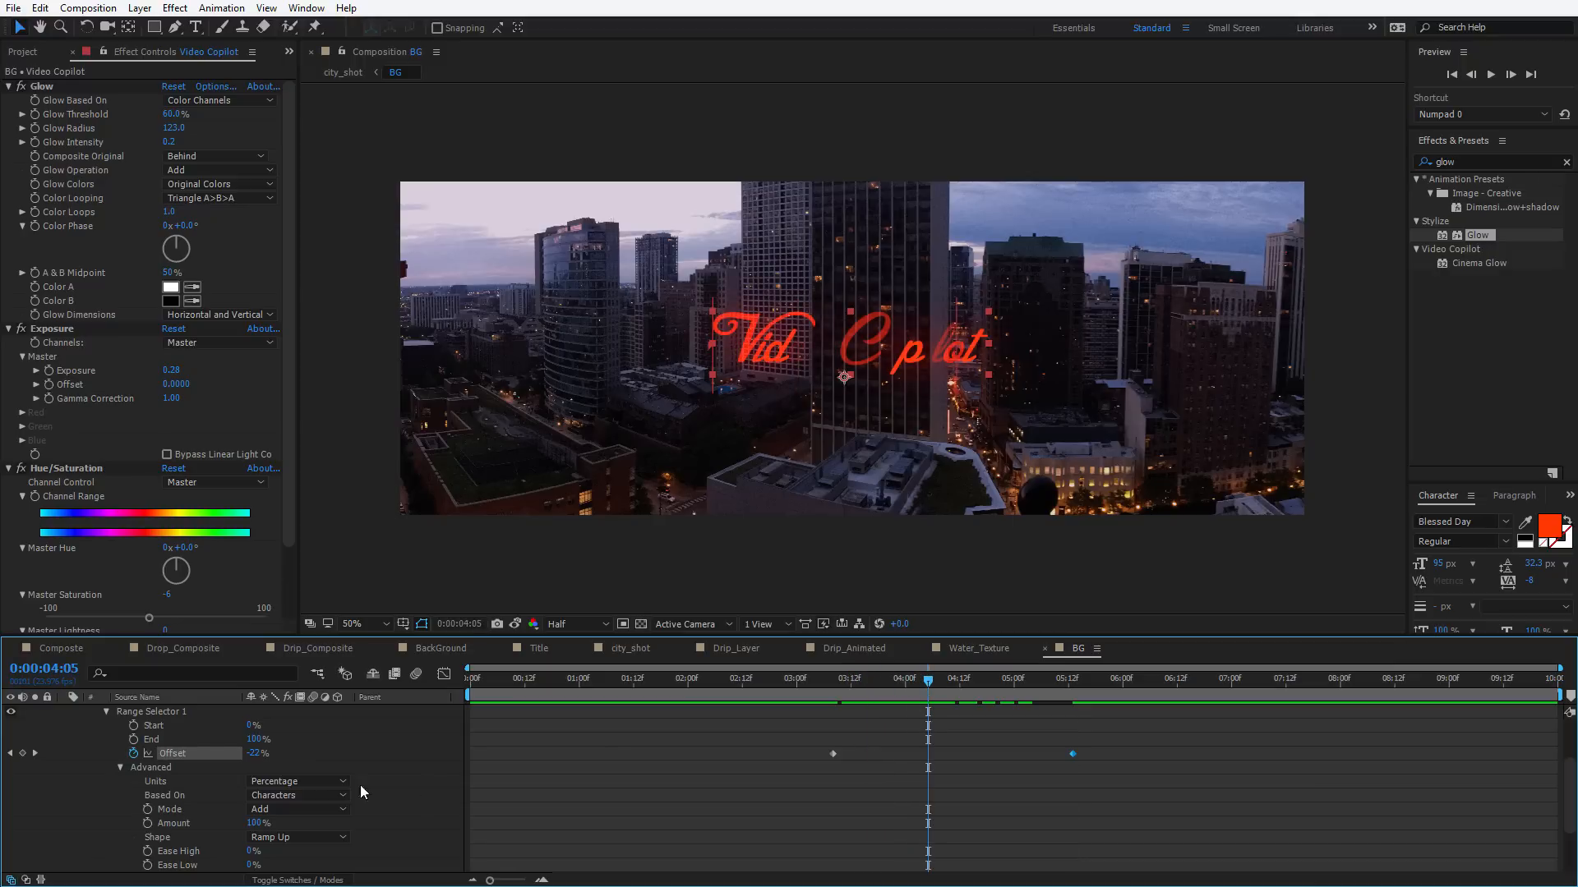
scroll(222, 795, down, 3)
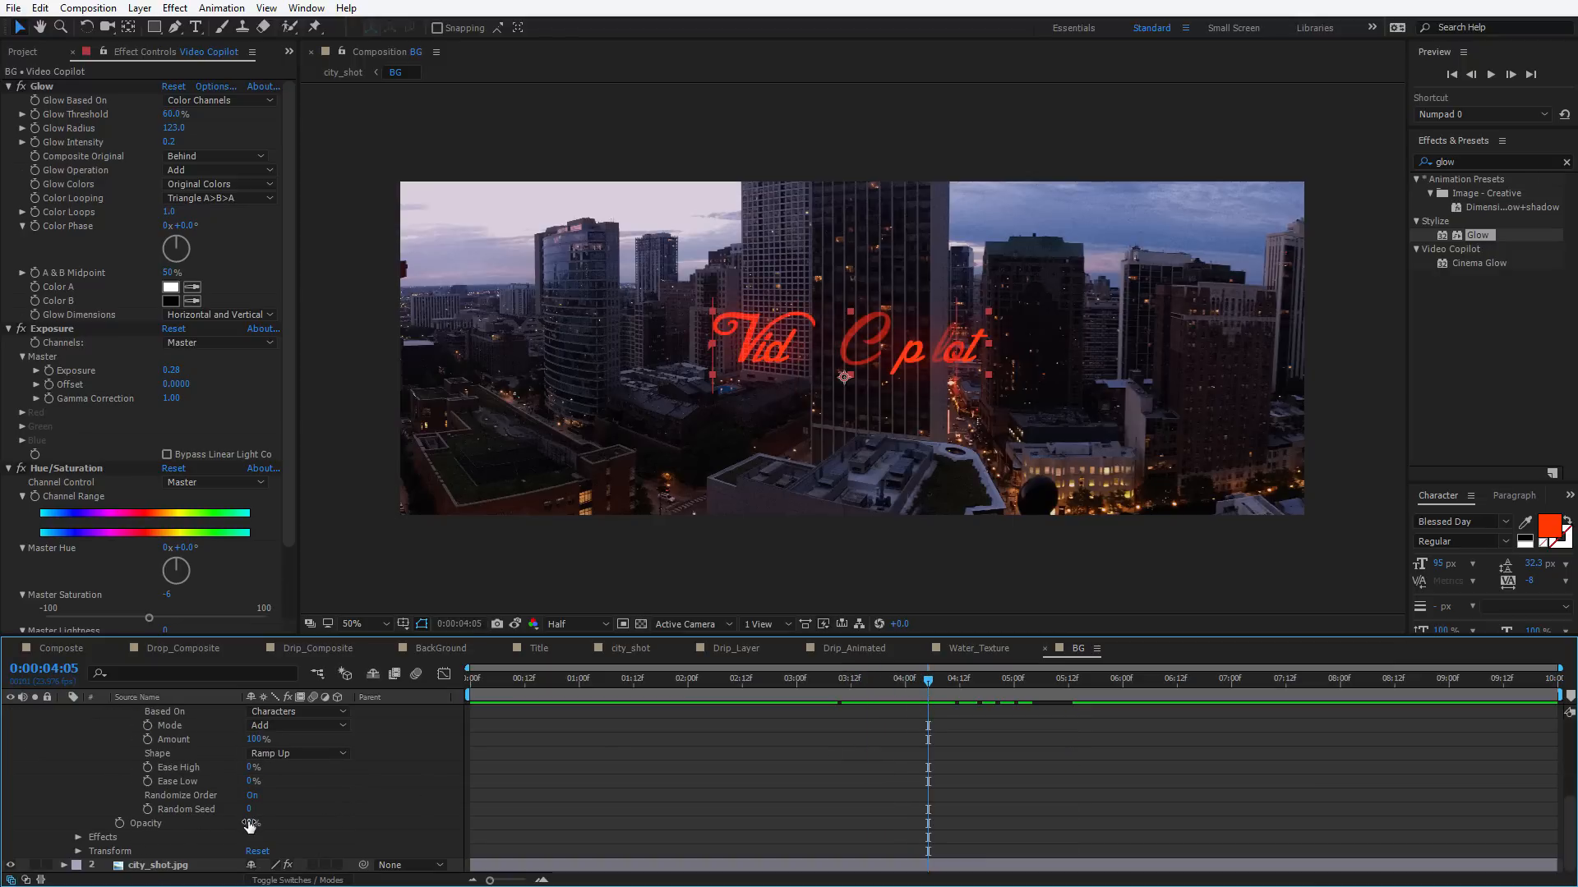
mouse_move(250, 826)
mouse_down()
mouse_move(172, 816)
mouse_move(268, 802)
mouse_up()
mouse_move(846, 679)
mouse_down()
mouse_move(965, 682)
mouse_move(871, 680)
mouse_up()
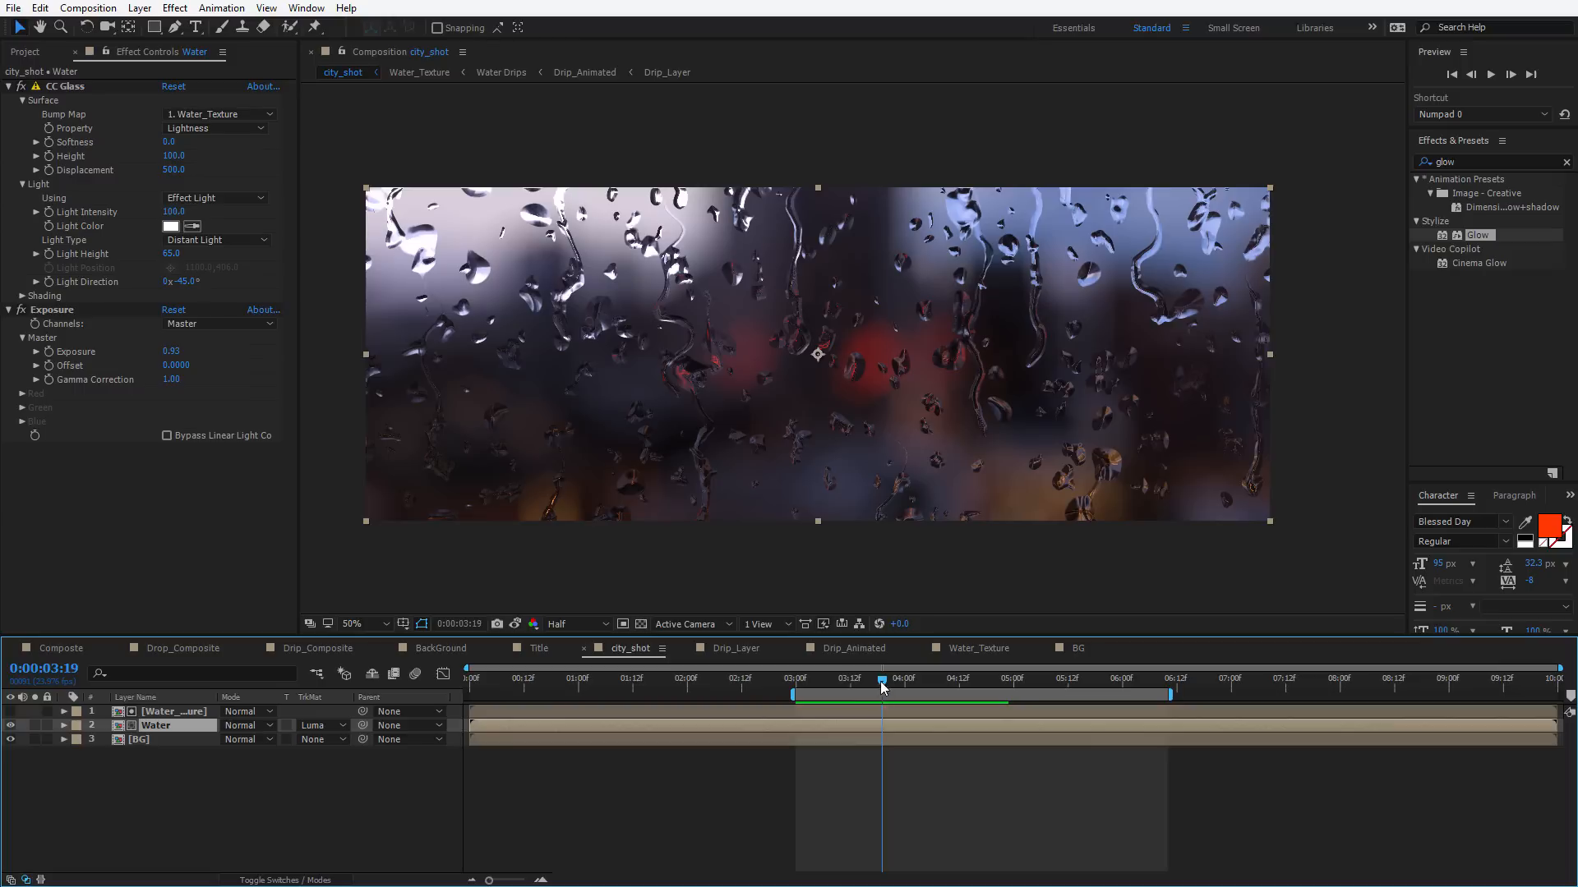
Pre-compose the Water_Texture and Water layers of city_shot into a new composition named Water
drag(880, 682, 931, 694)
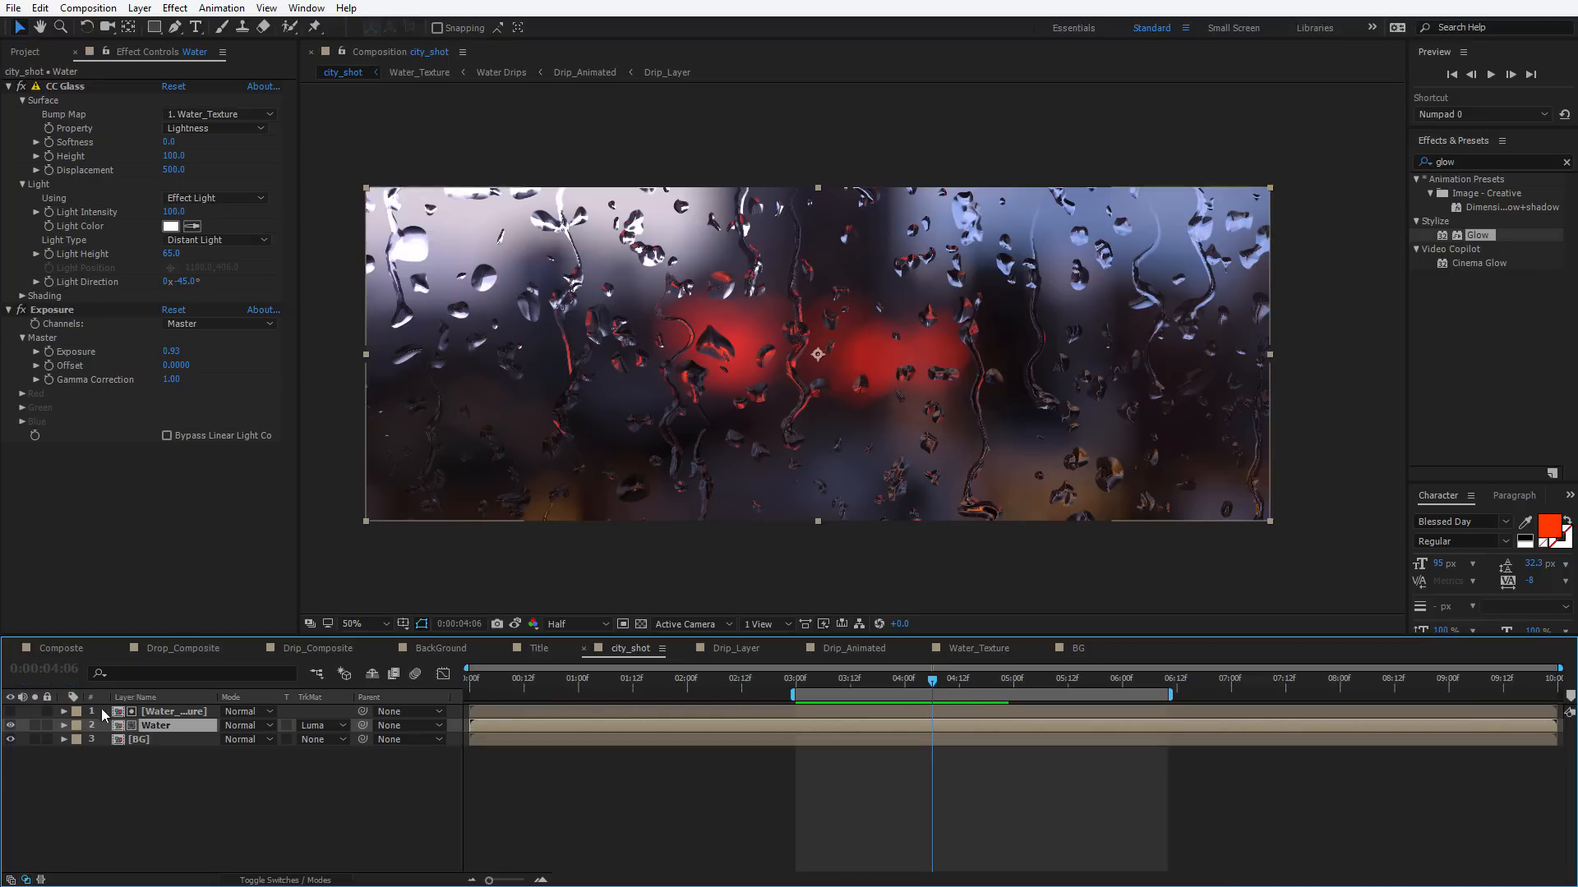
click(155, 713)
click(156, 725)
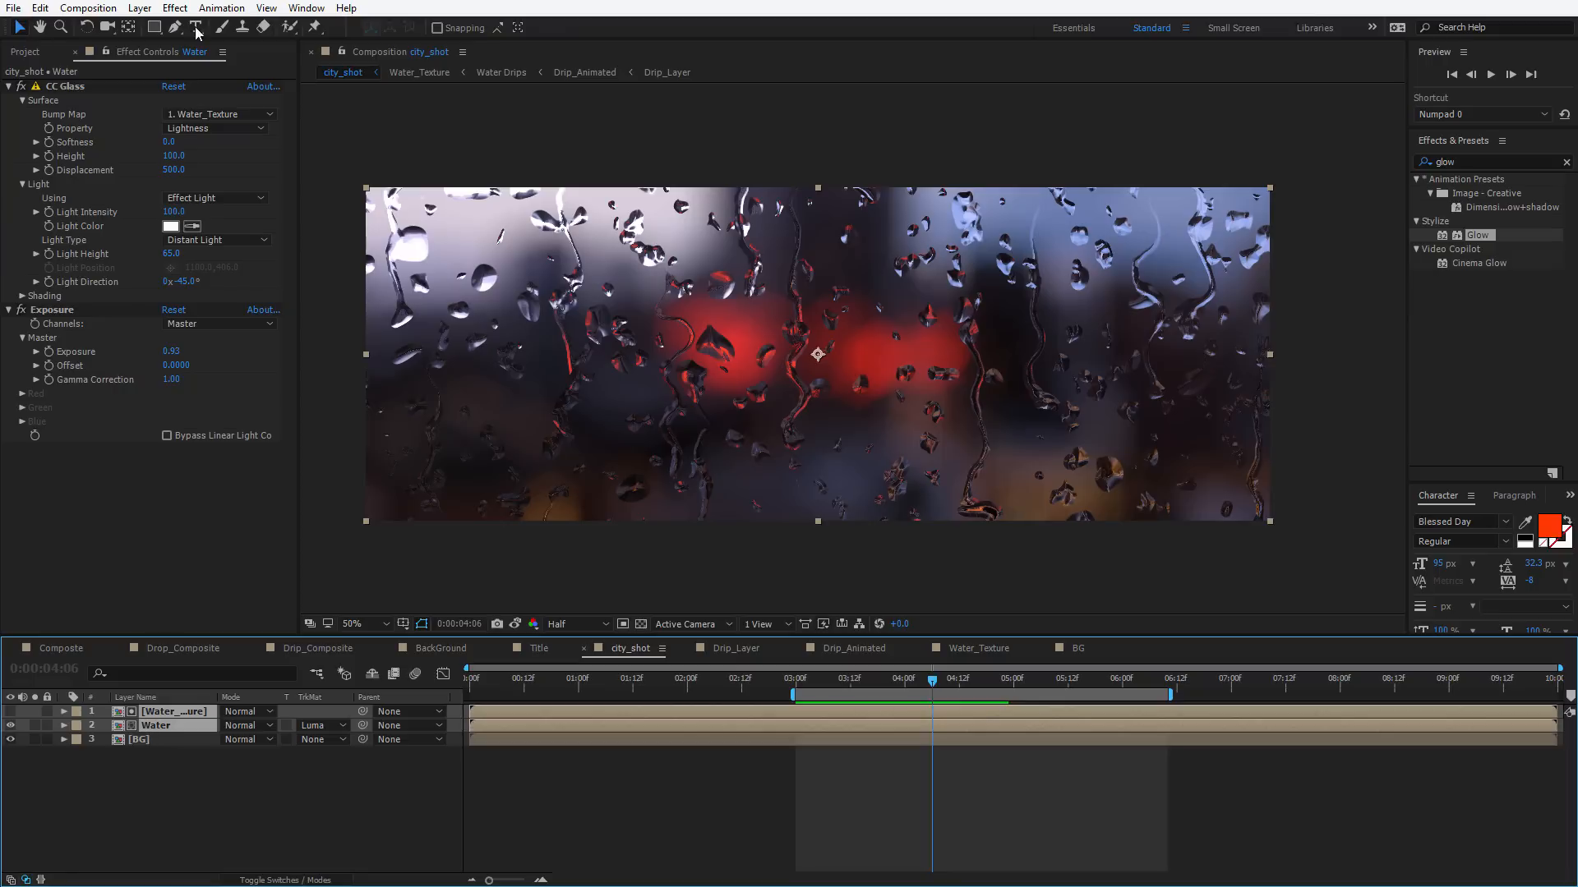
click(139, 7)
click(173, 612)
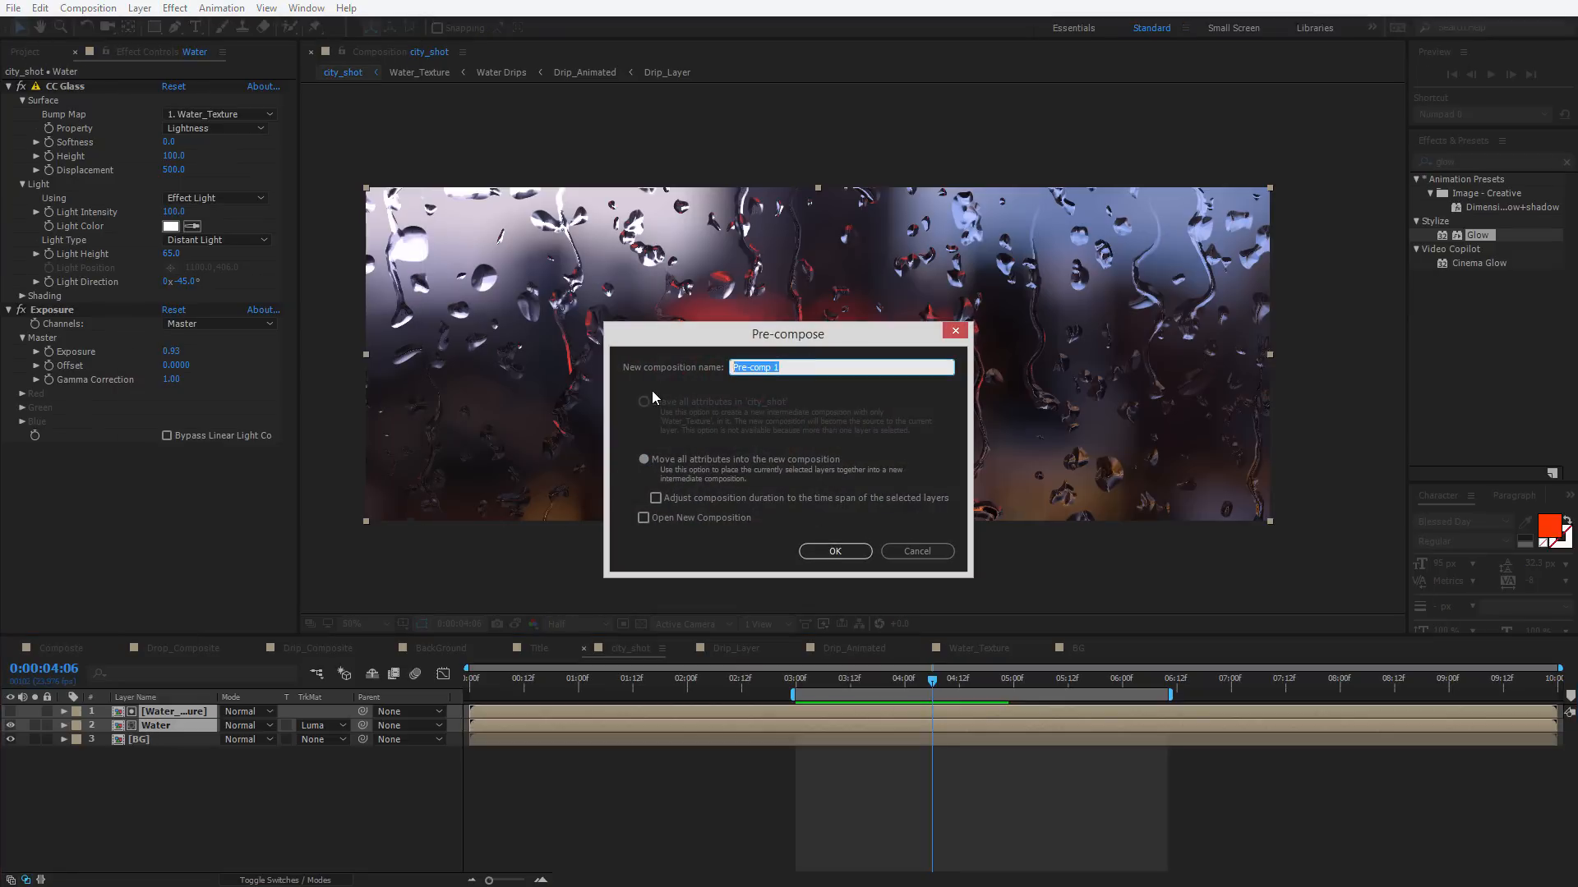
text(Water)
key(Return)
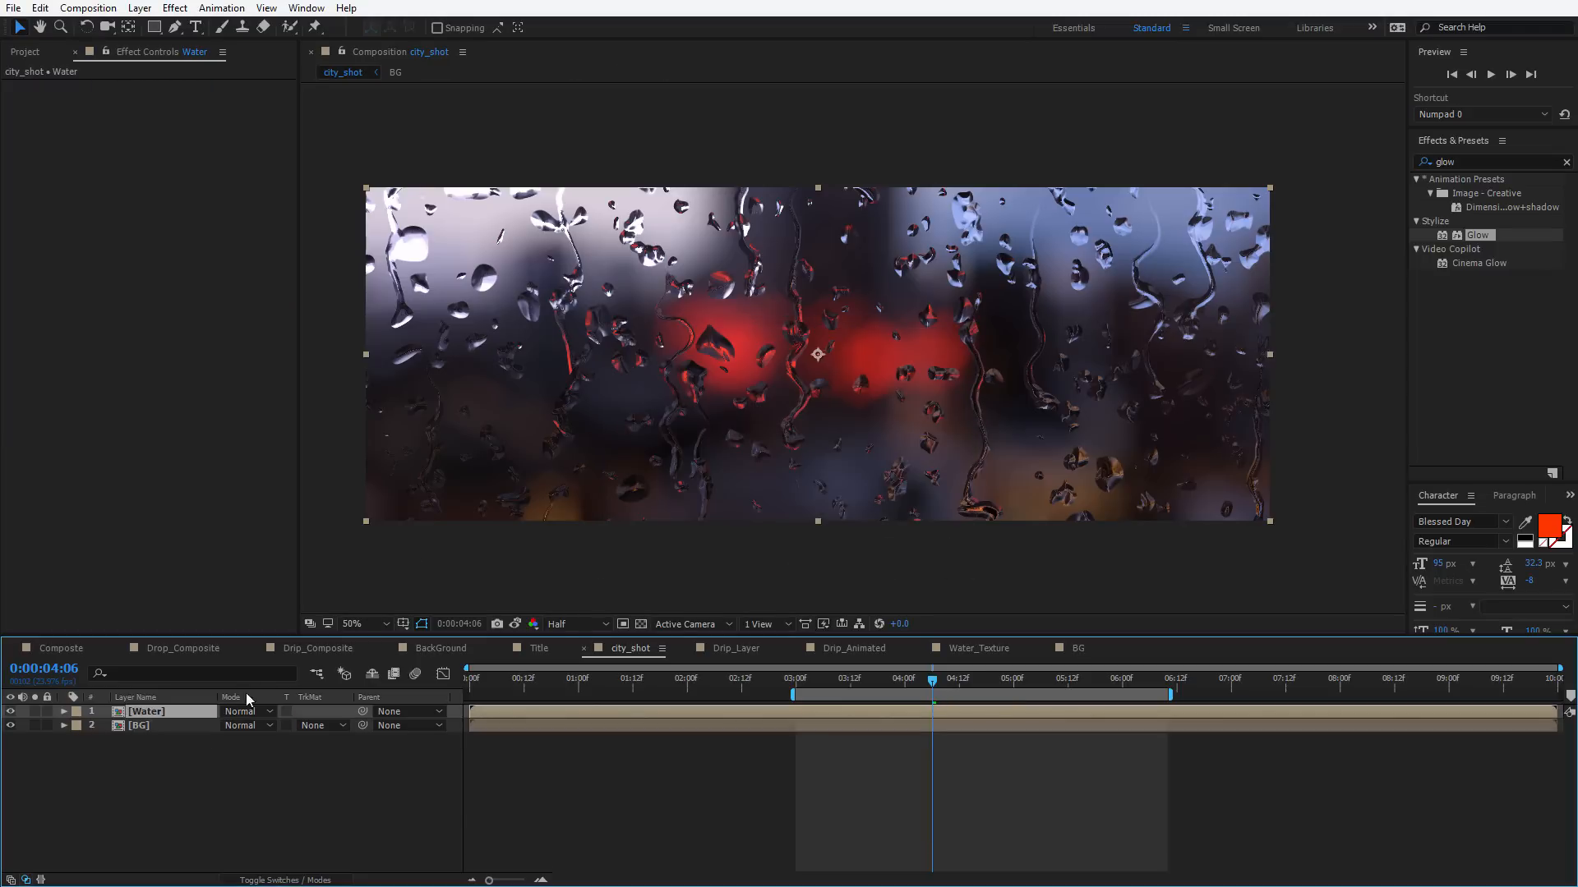
Apply Camera Lens Blur to the Water precomp and keyframe its Blur Radius at 0 at 0:00:04:04 and 10.9 at 0:00:06:00
click(175, 8)
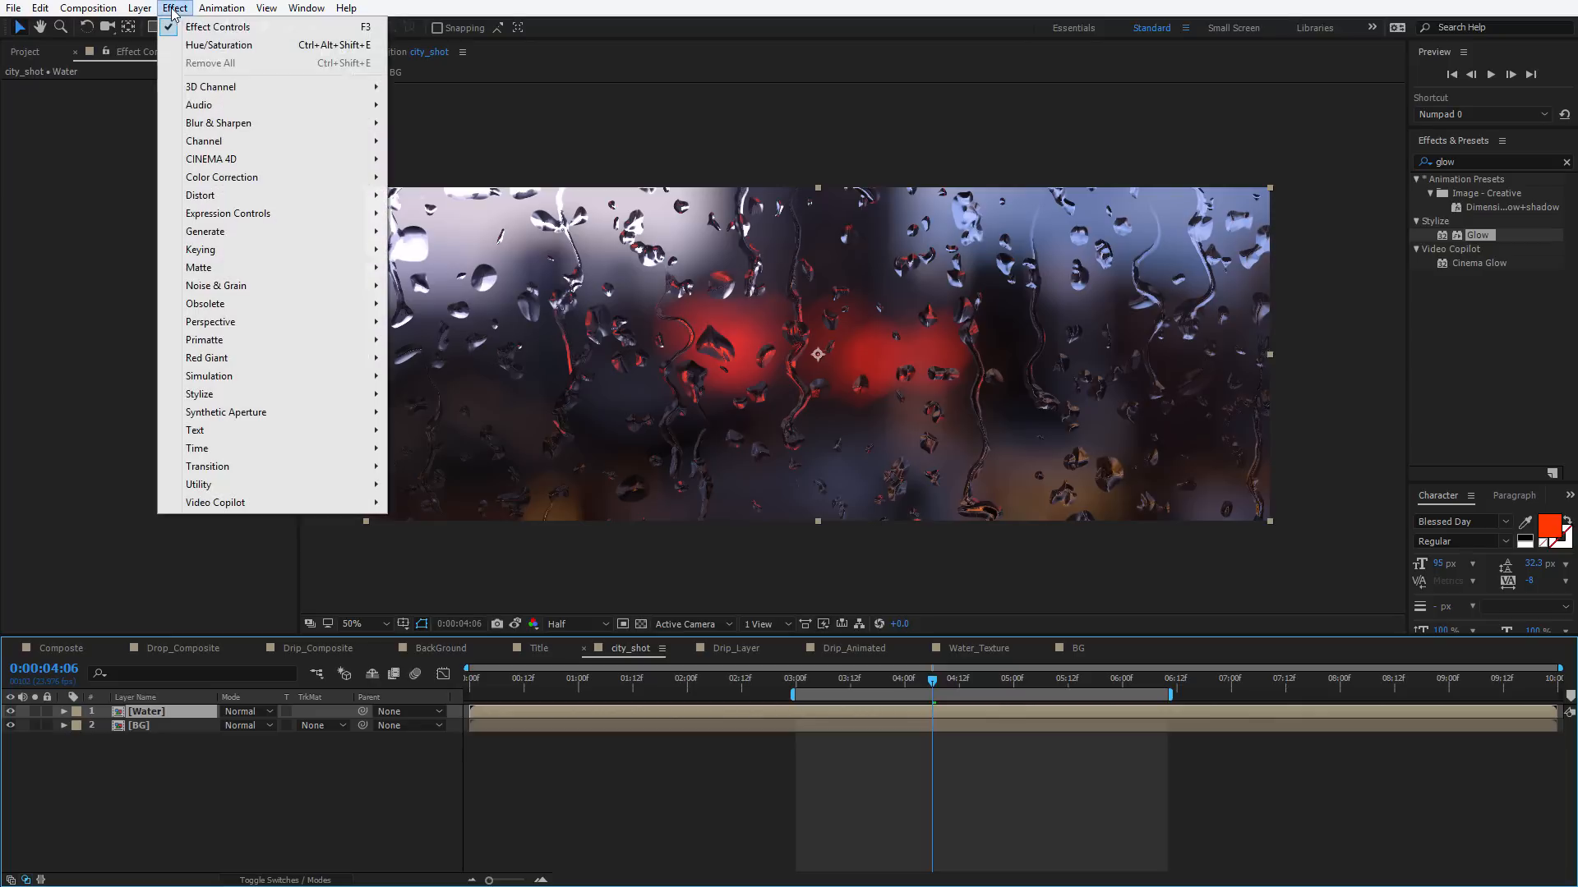
mouse_move(230, 123)
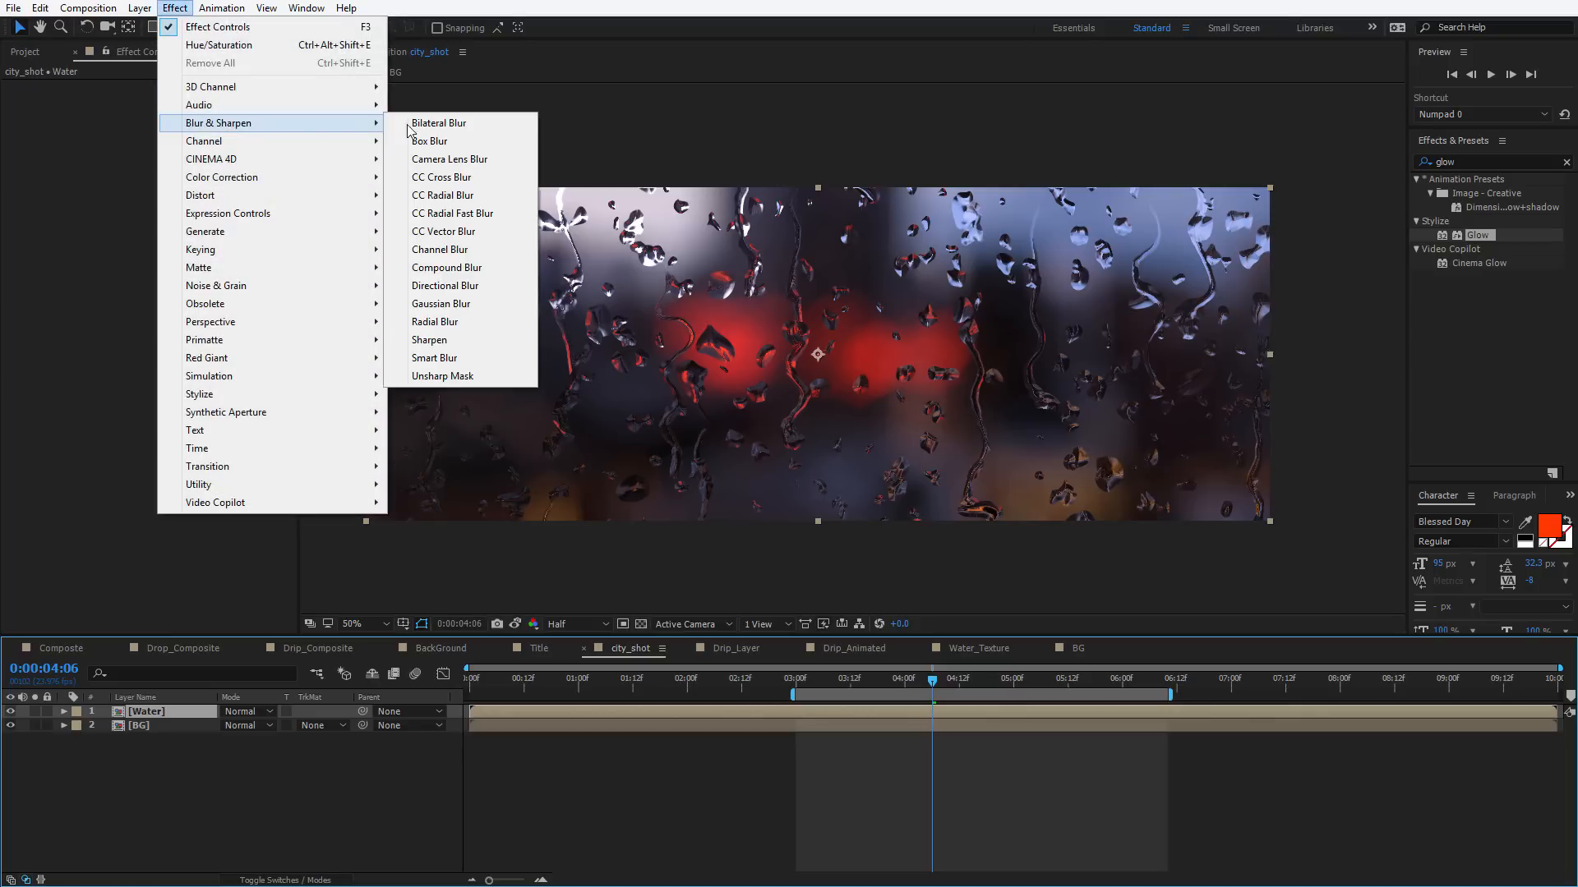
click(485, 161)
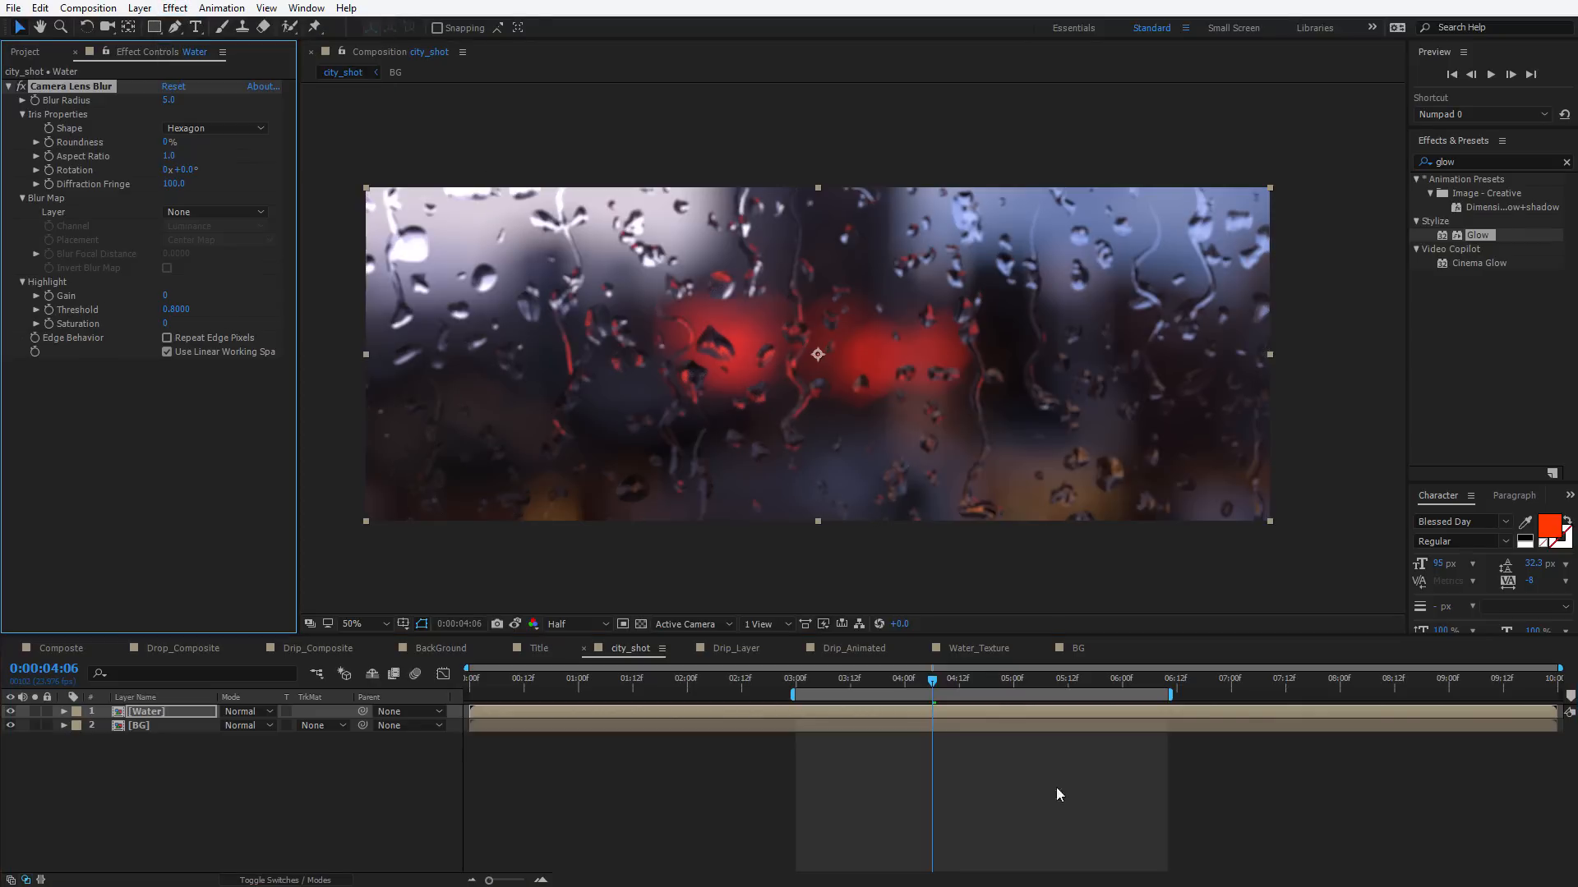
mouse_move(932, 680)
mouse_down()
mouse_move(848, 680)
mouse_move(944, 681)
mouse_move(923, 681)
mouse_up()
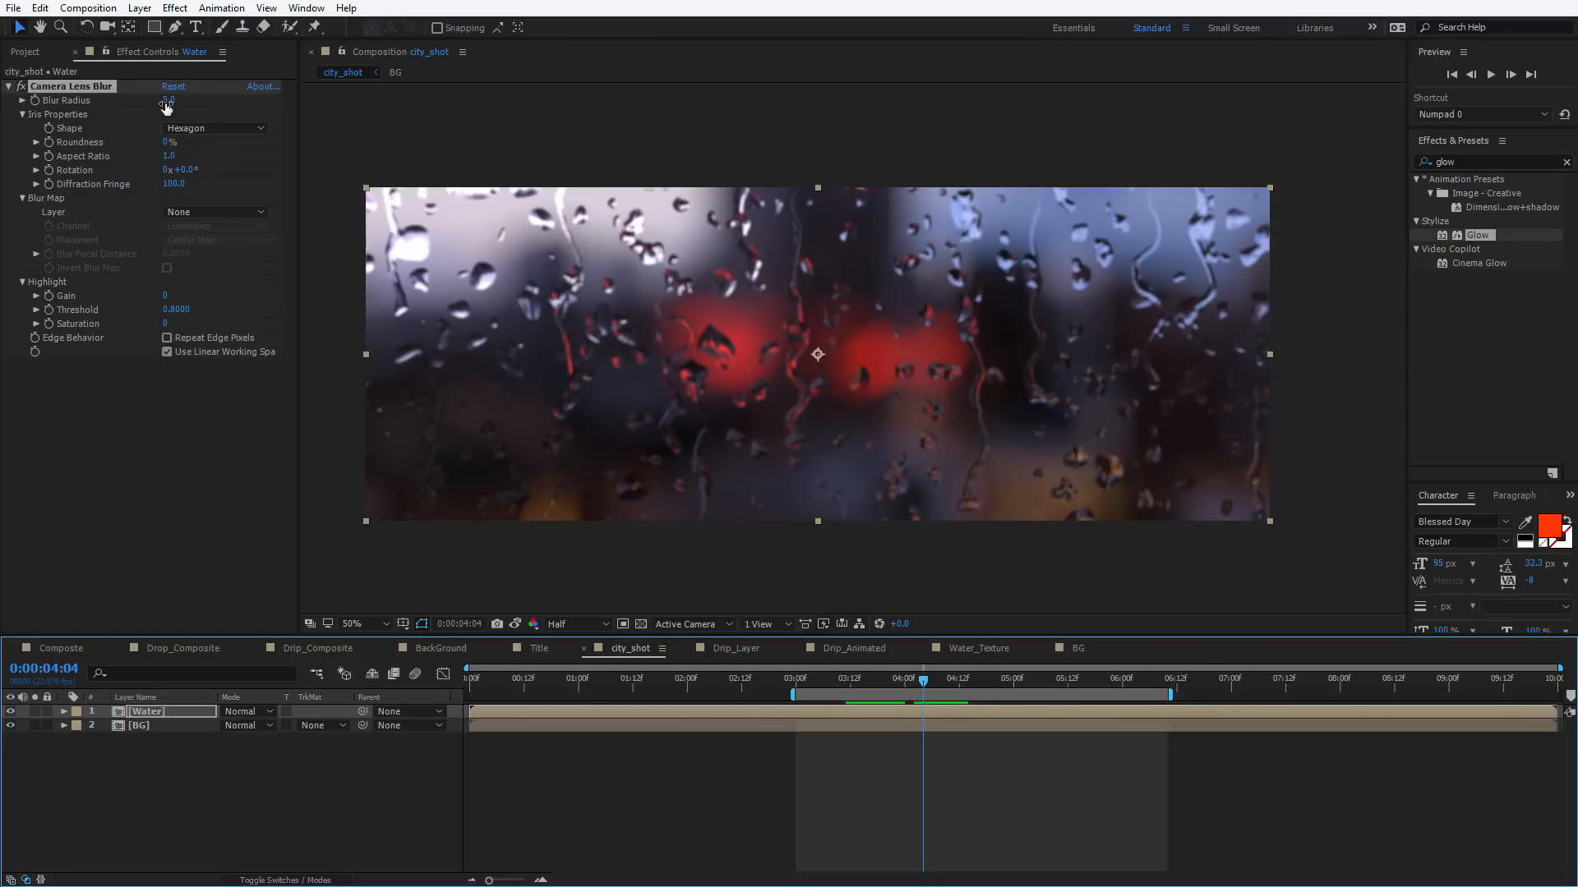
drag(168, 100, 33, 107)
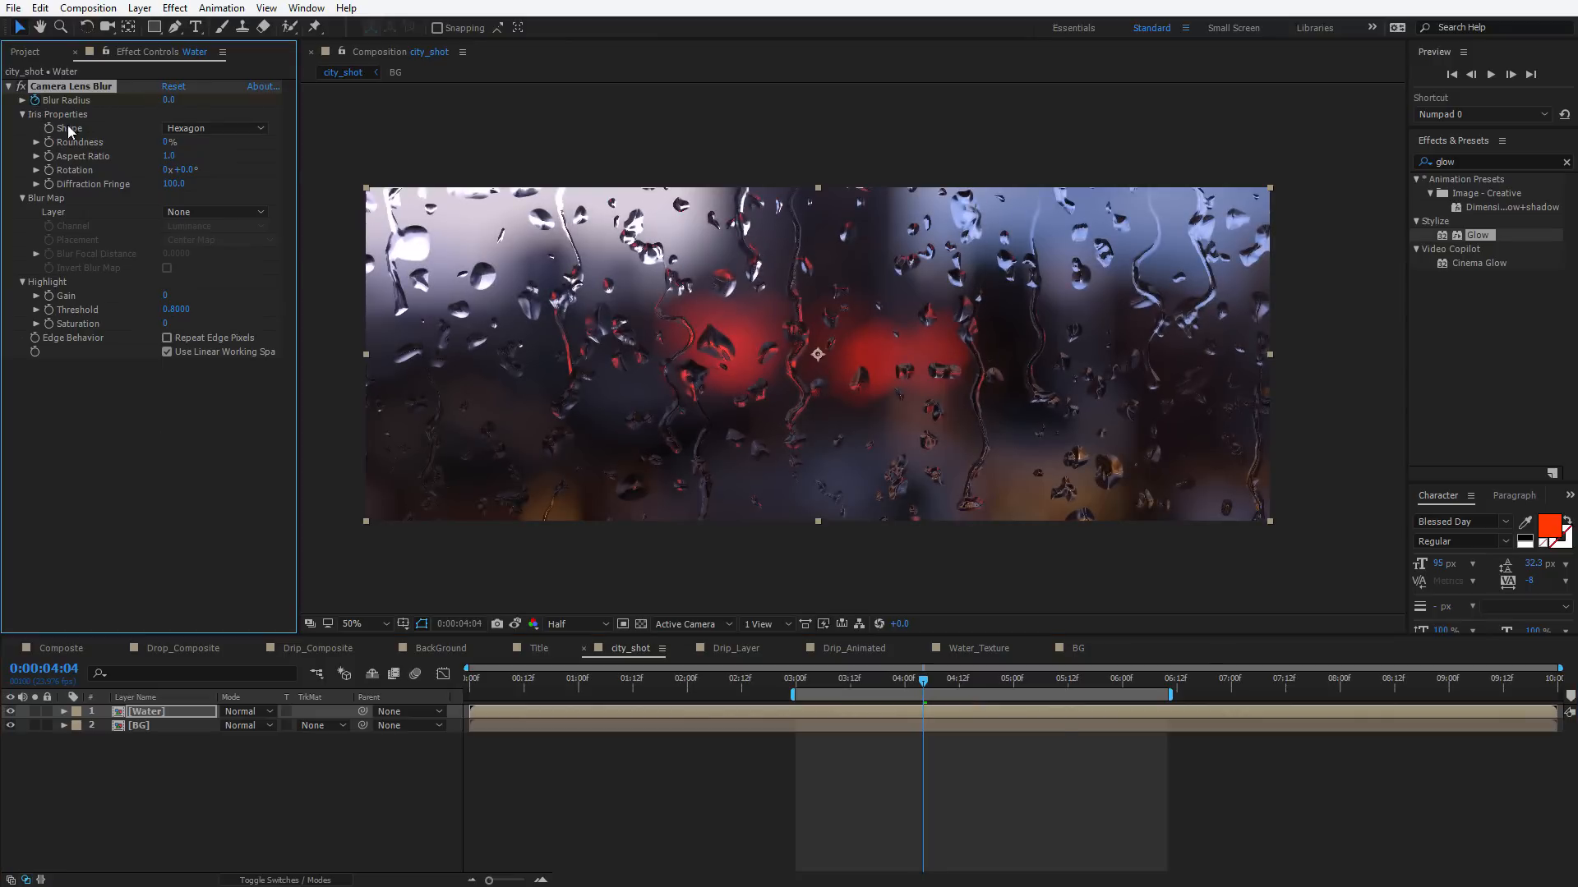
drag(989, 676, 1123, 694)
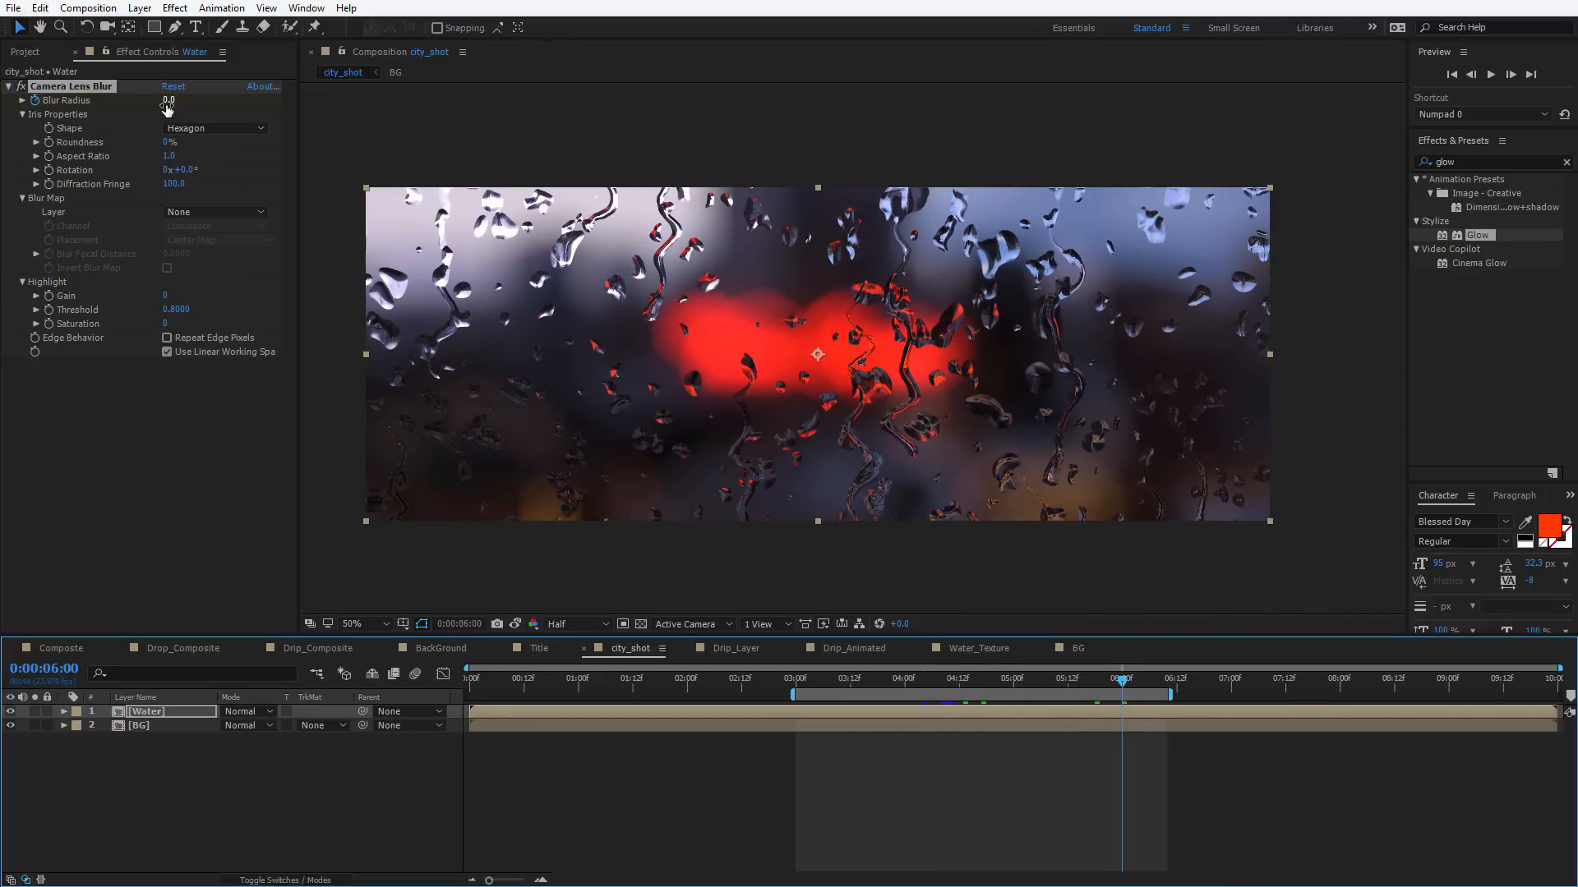
drag(166, 102, 259, 114)
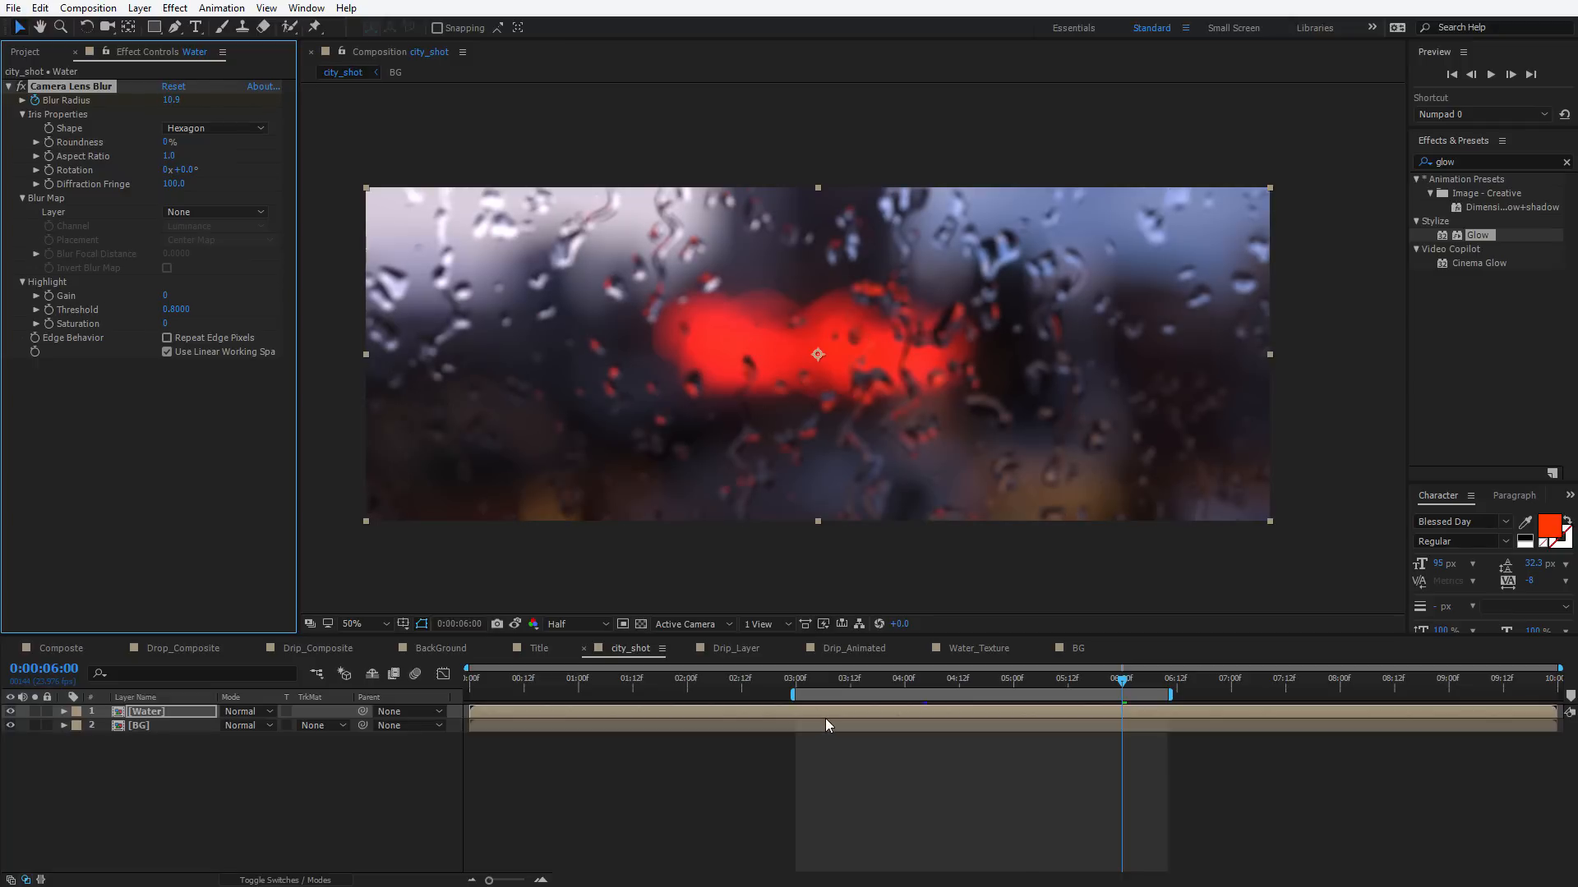
Apply Easy Ease to both Blur Radius keyframes on the Water layer
key(u)
drag(987, 751, 1145, 761)
right_click(924, 741)
mouse_move(1067, 736)
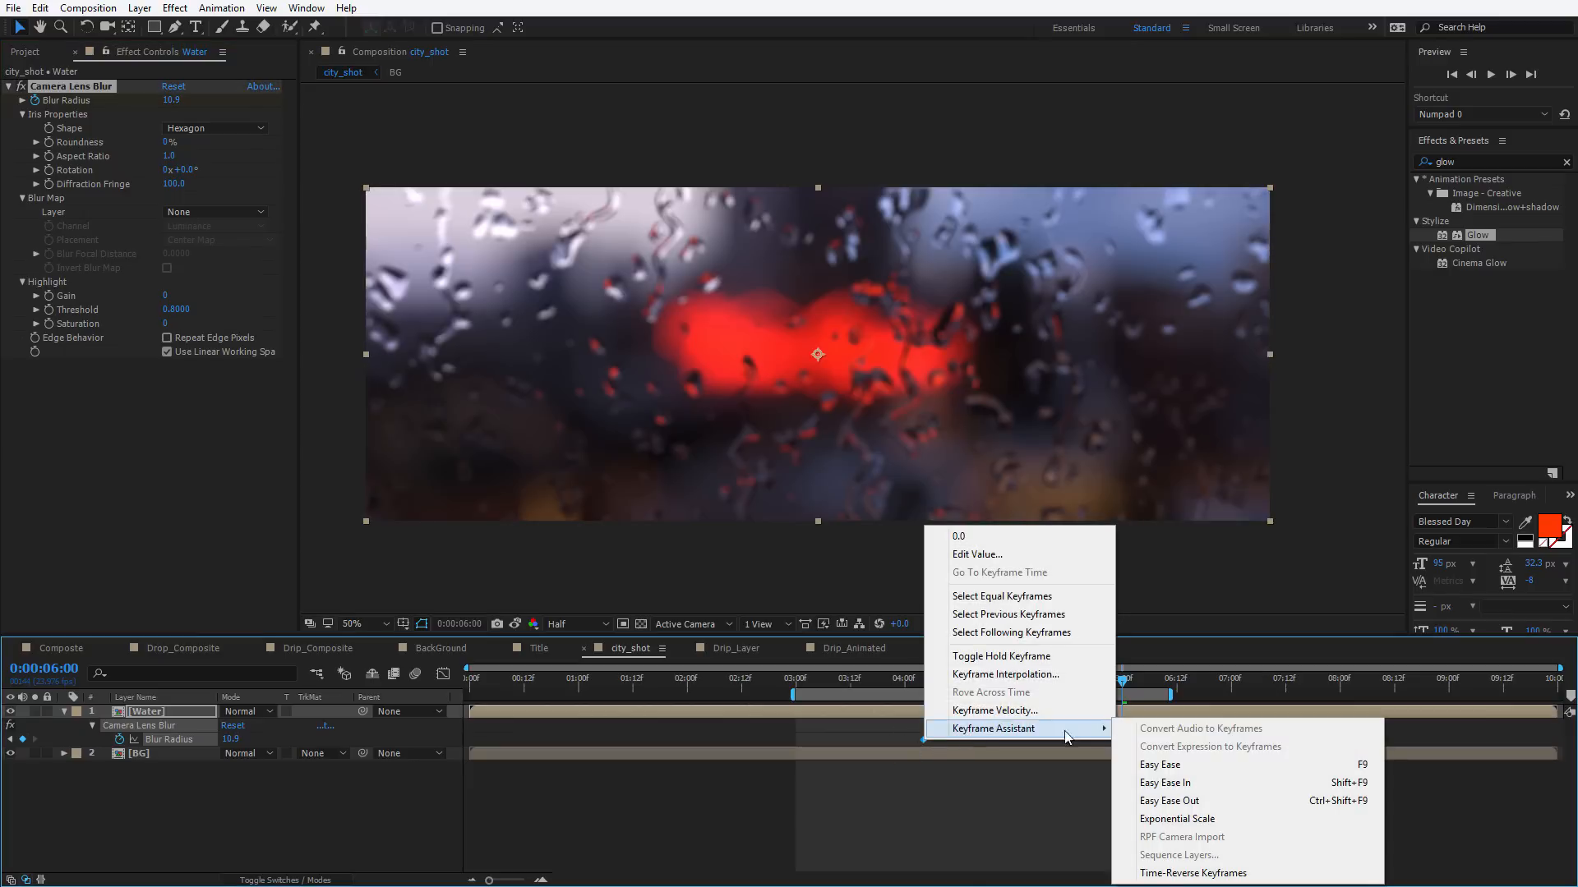
click(1186, 767)
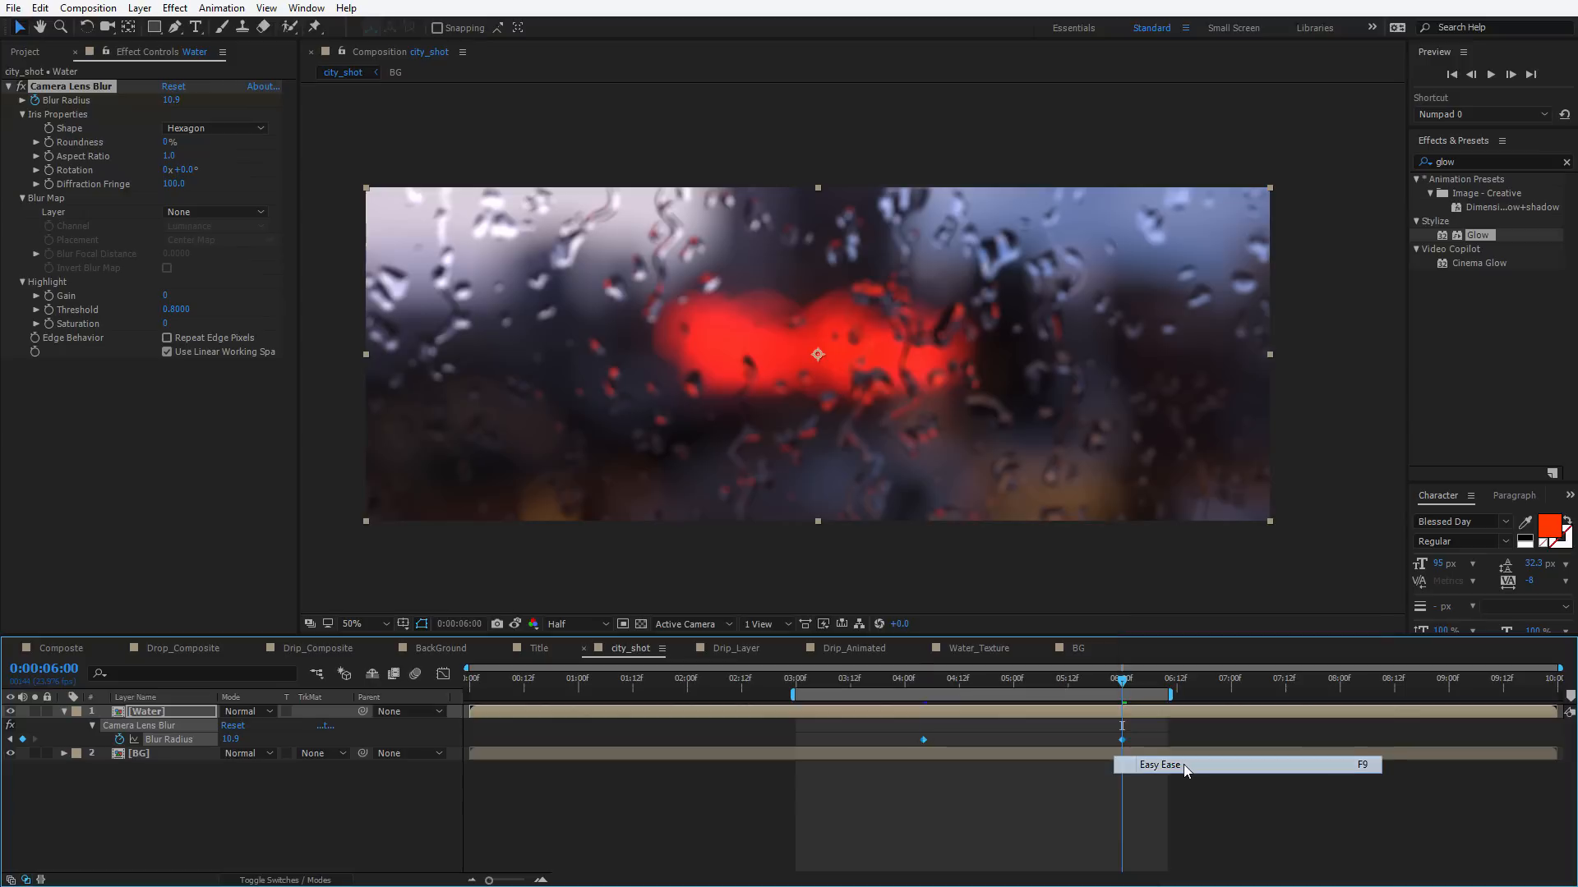
click(899, 799)
Keyframe the BG layer's Camera Lens Blur Radius at 79 at 0:00:04:04 and 0 at 0:00:06:00
click(1059, 760)
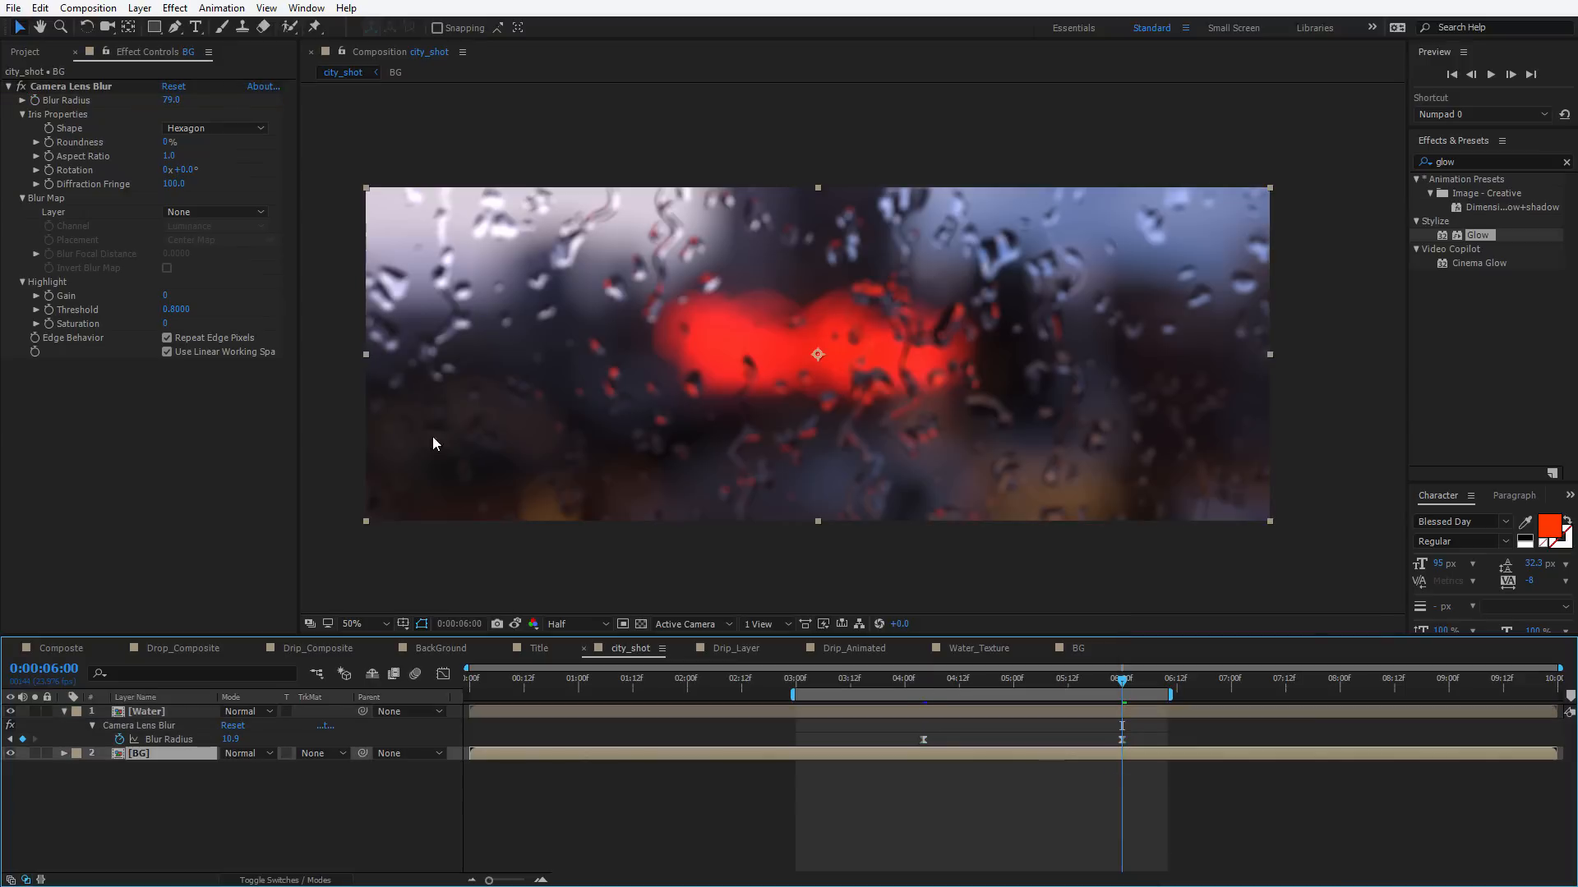
click(75, 88)
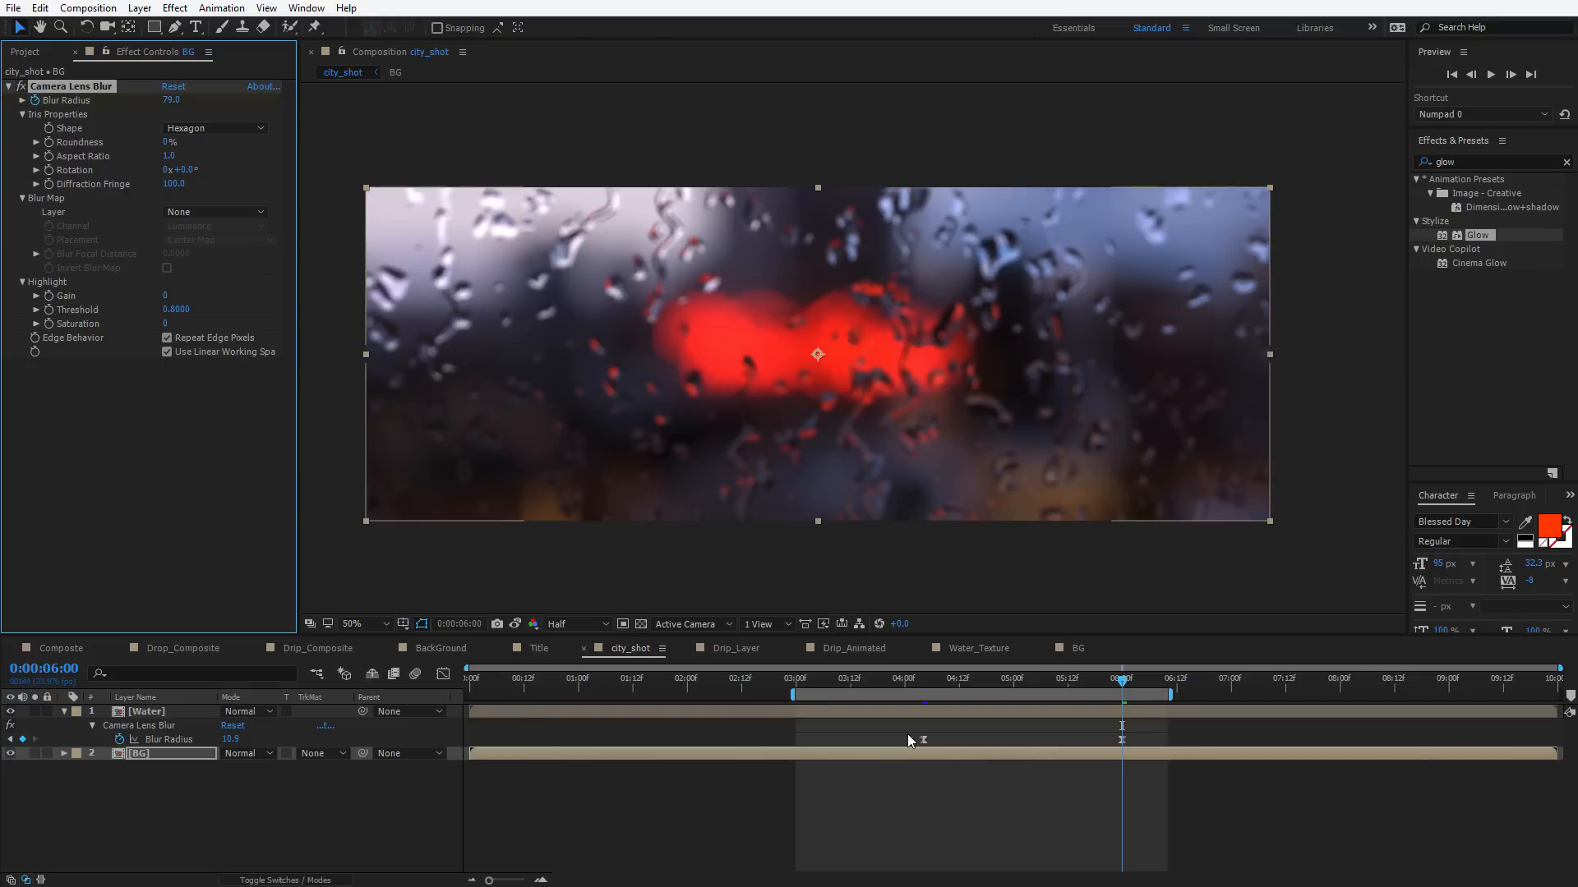
click(924, 682)
key(u)
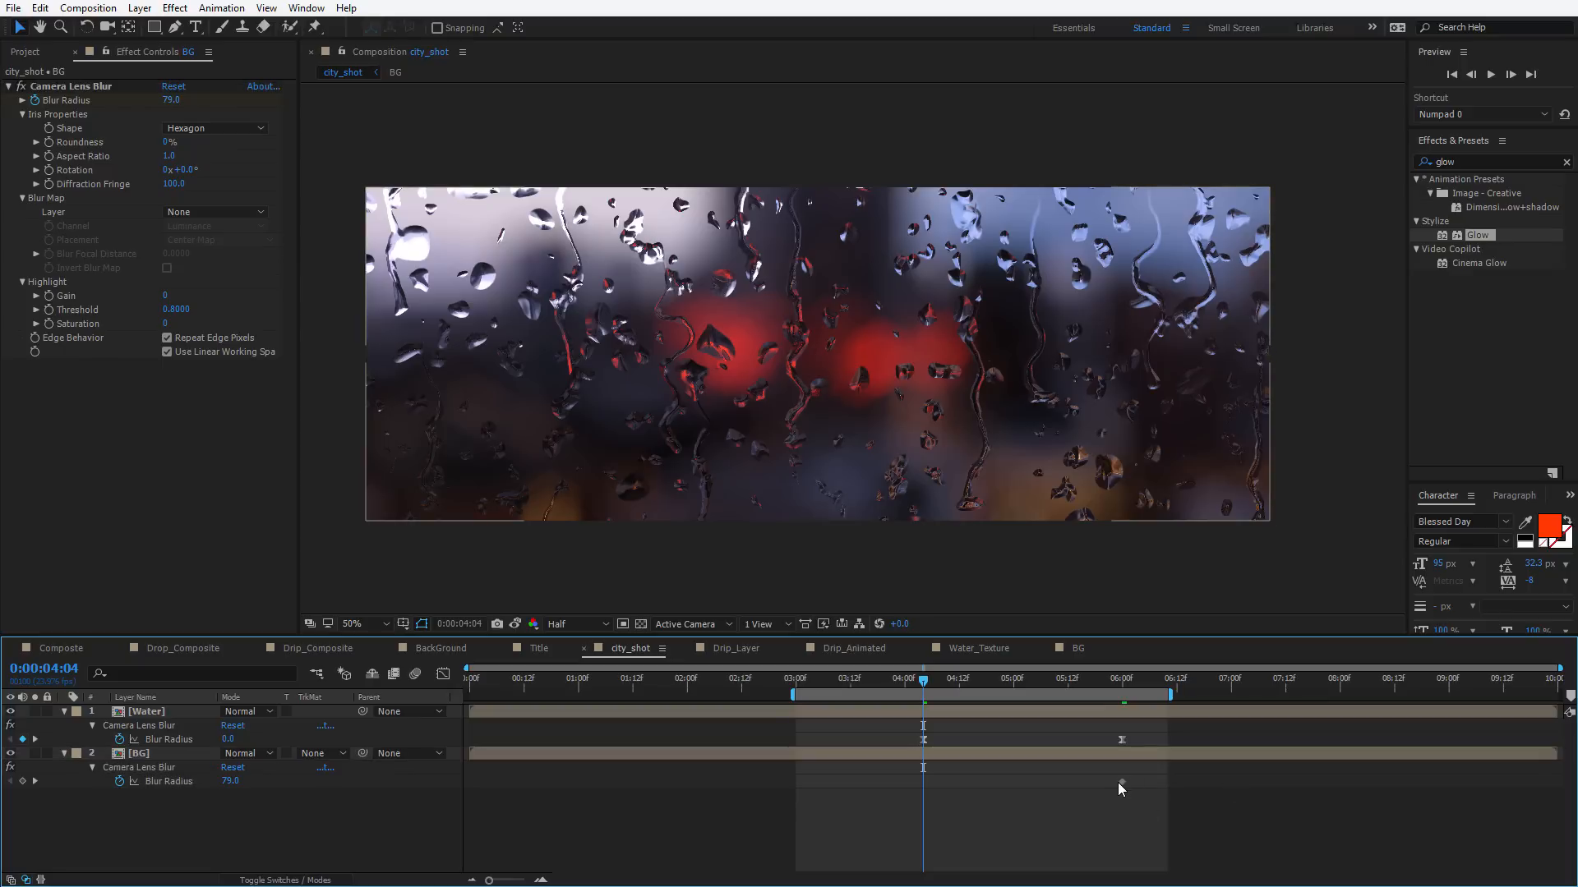
drag(1122, 782, 925, 784)
drag(929, 679, 1119, 705)
click(229, 782)
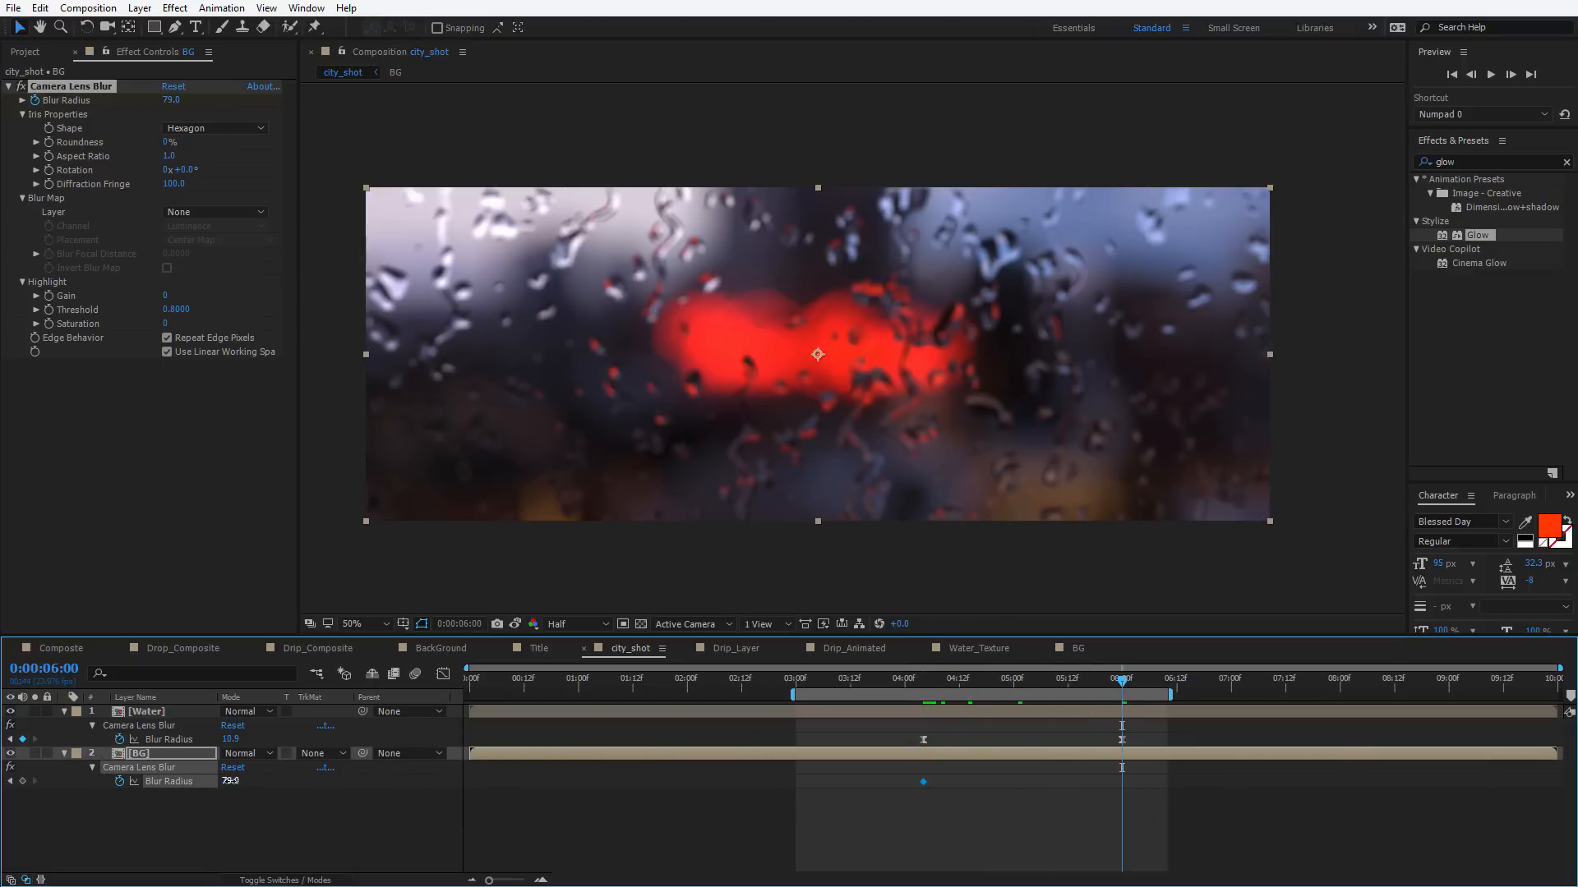
text(0)
key(Return)
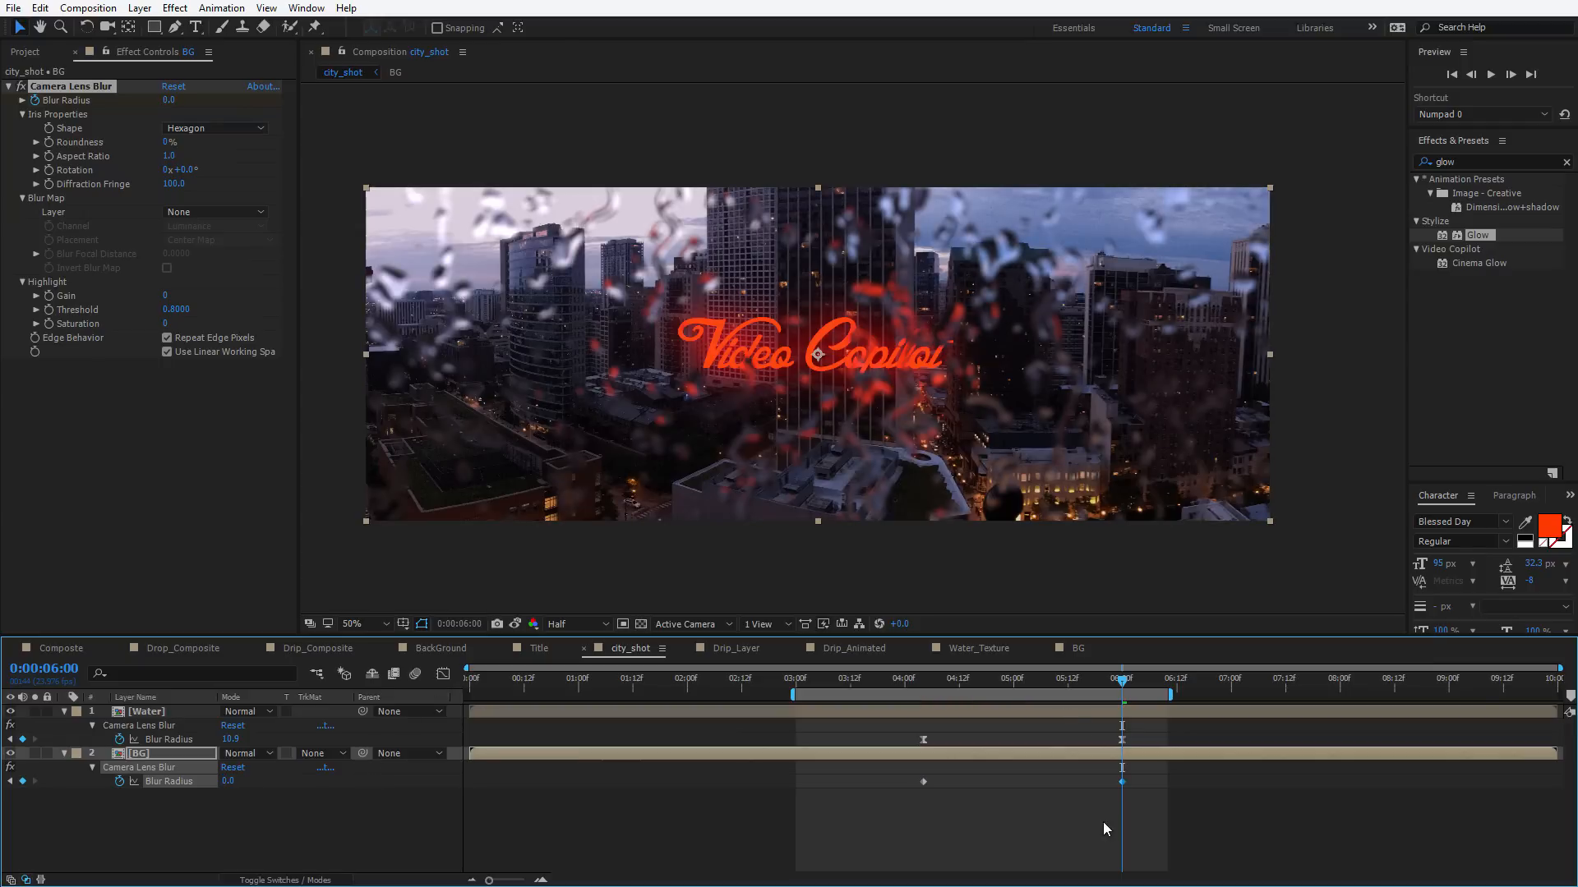
Apply Easy Ease to both Blur Radius keyframes on the BG layer
drag(1140, 779, 924, 787)
right_click(923, 782)
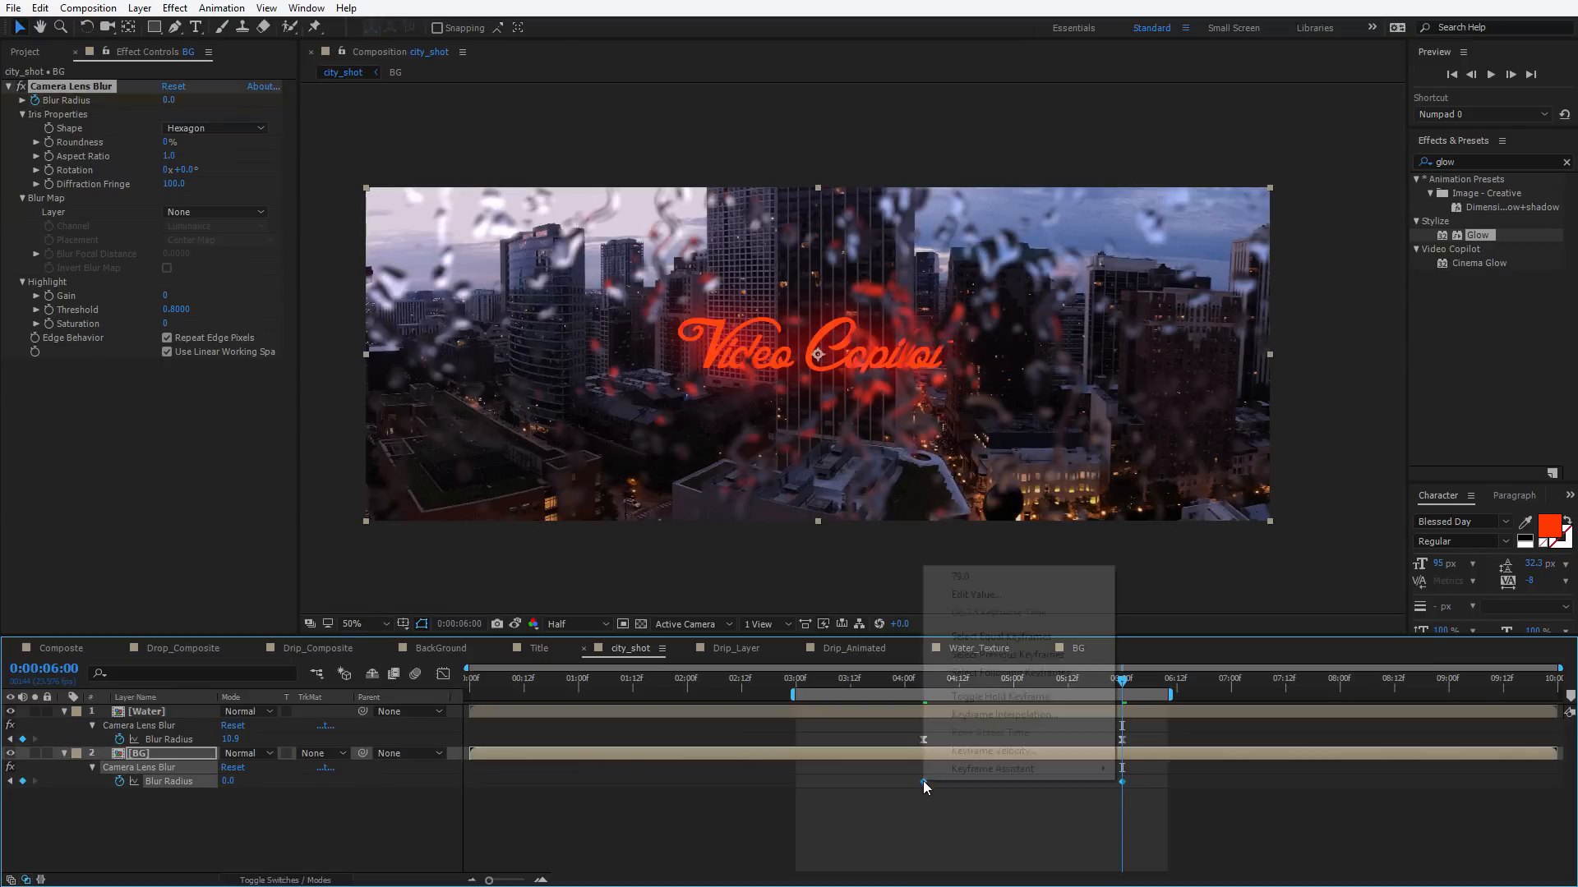
mouse_move(974, 774)
click(1158, 805)
click(1070, 824)
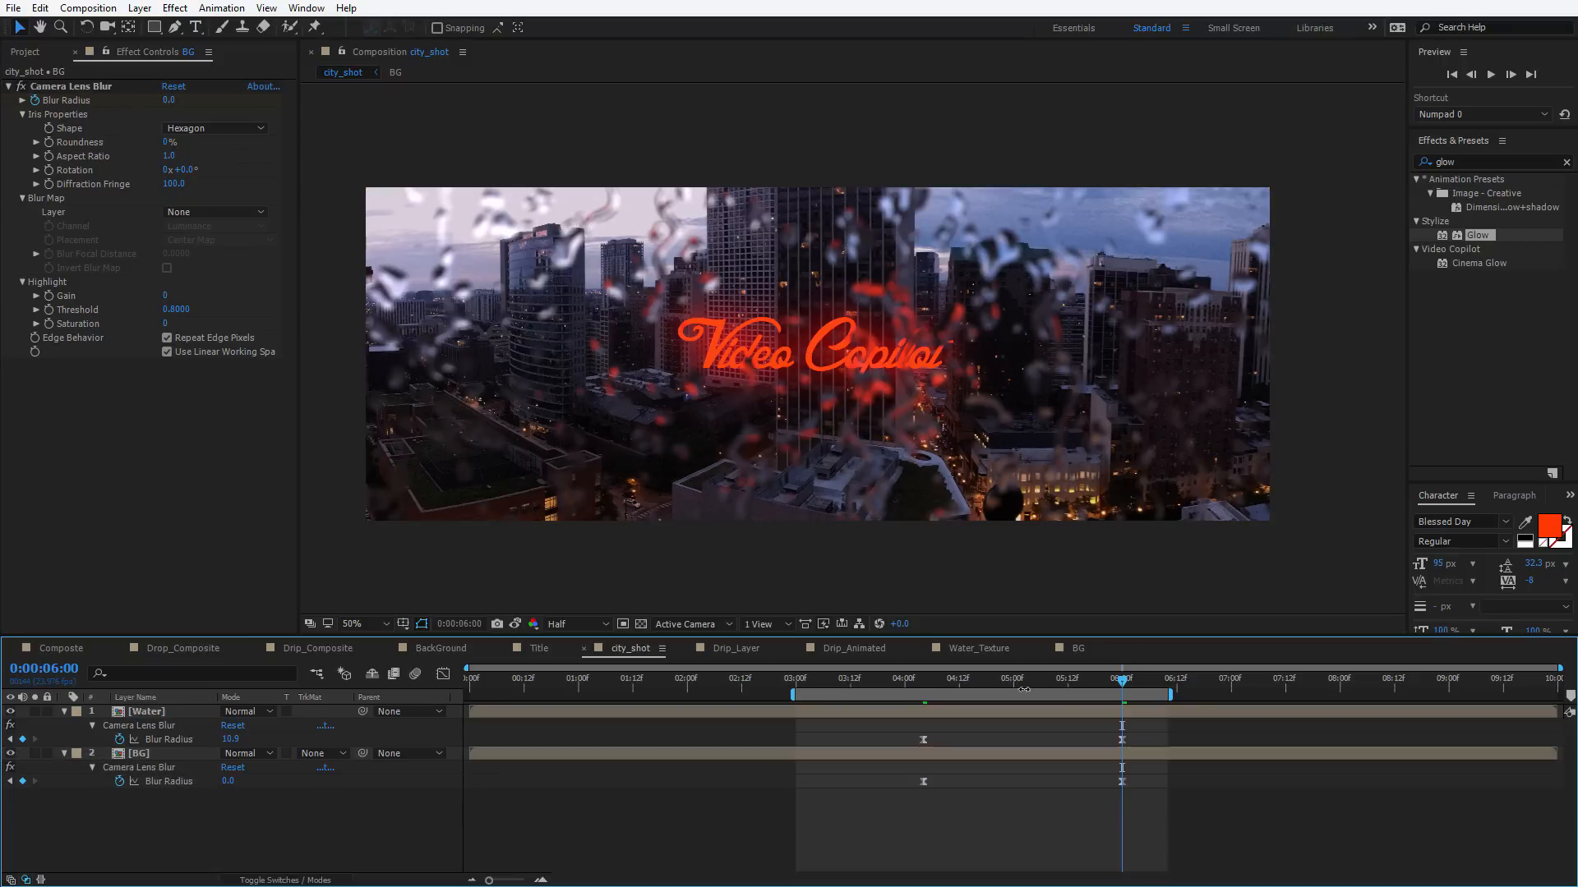
Preview the focus shift from the water drops to the city and title in city_shot
drag(915, 684, 895, 687)
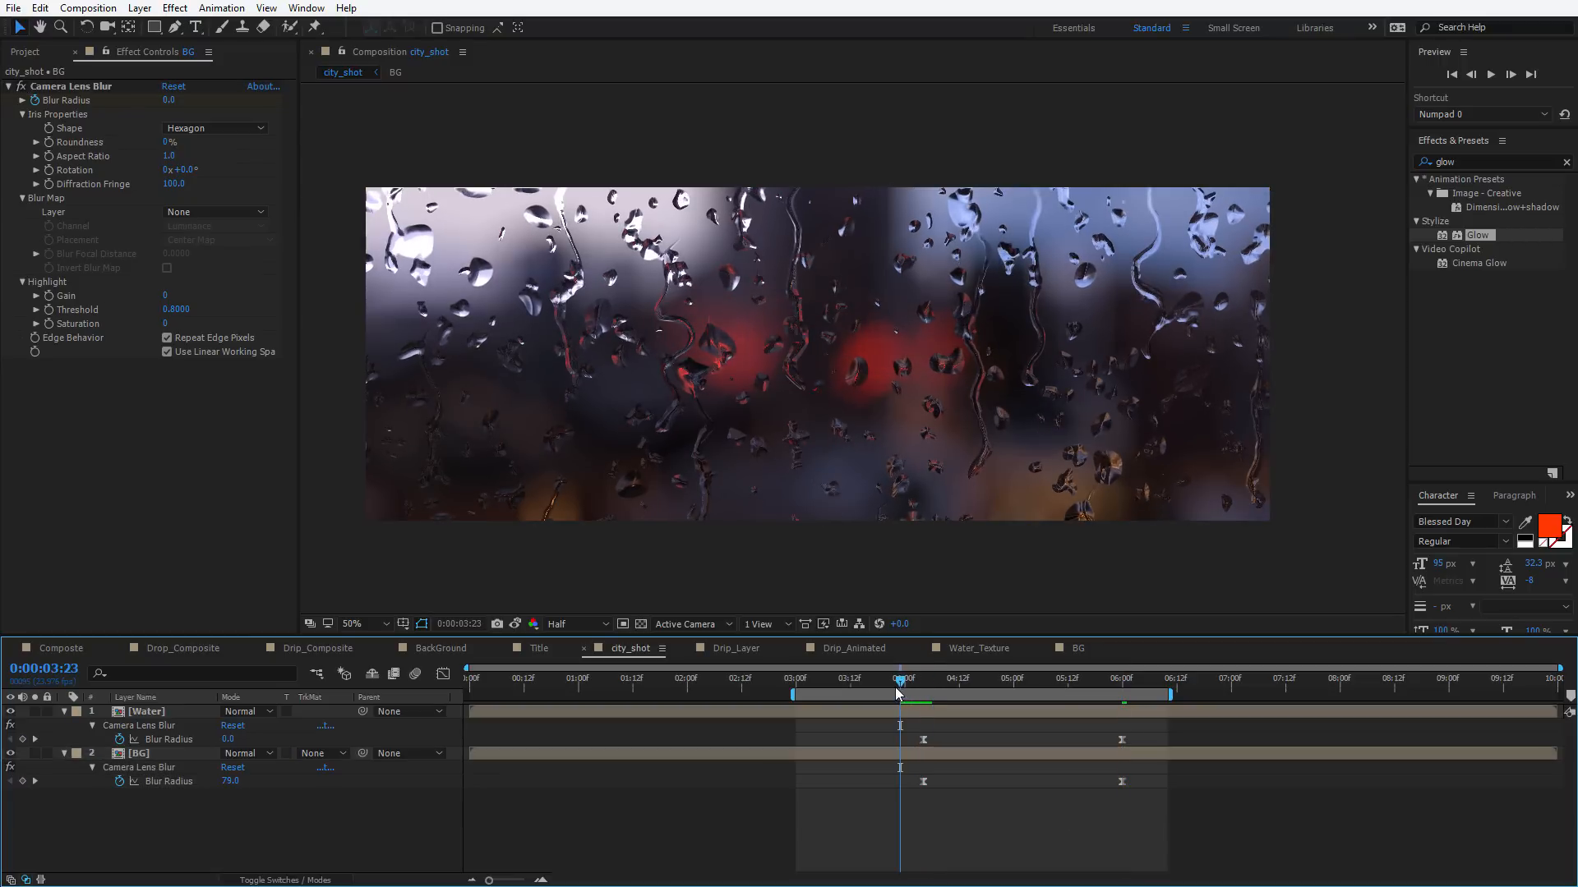
key(space)
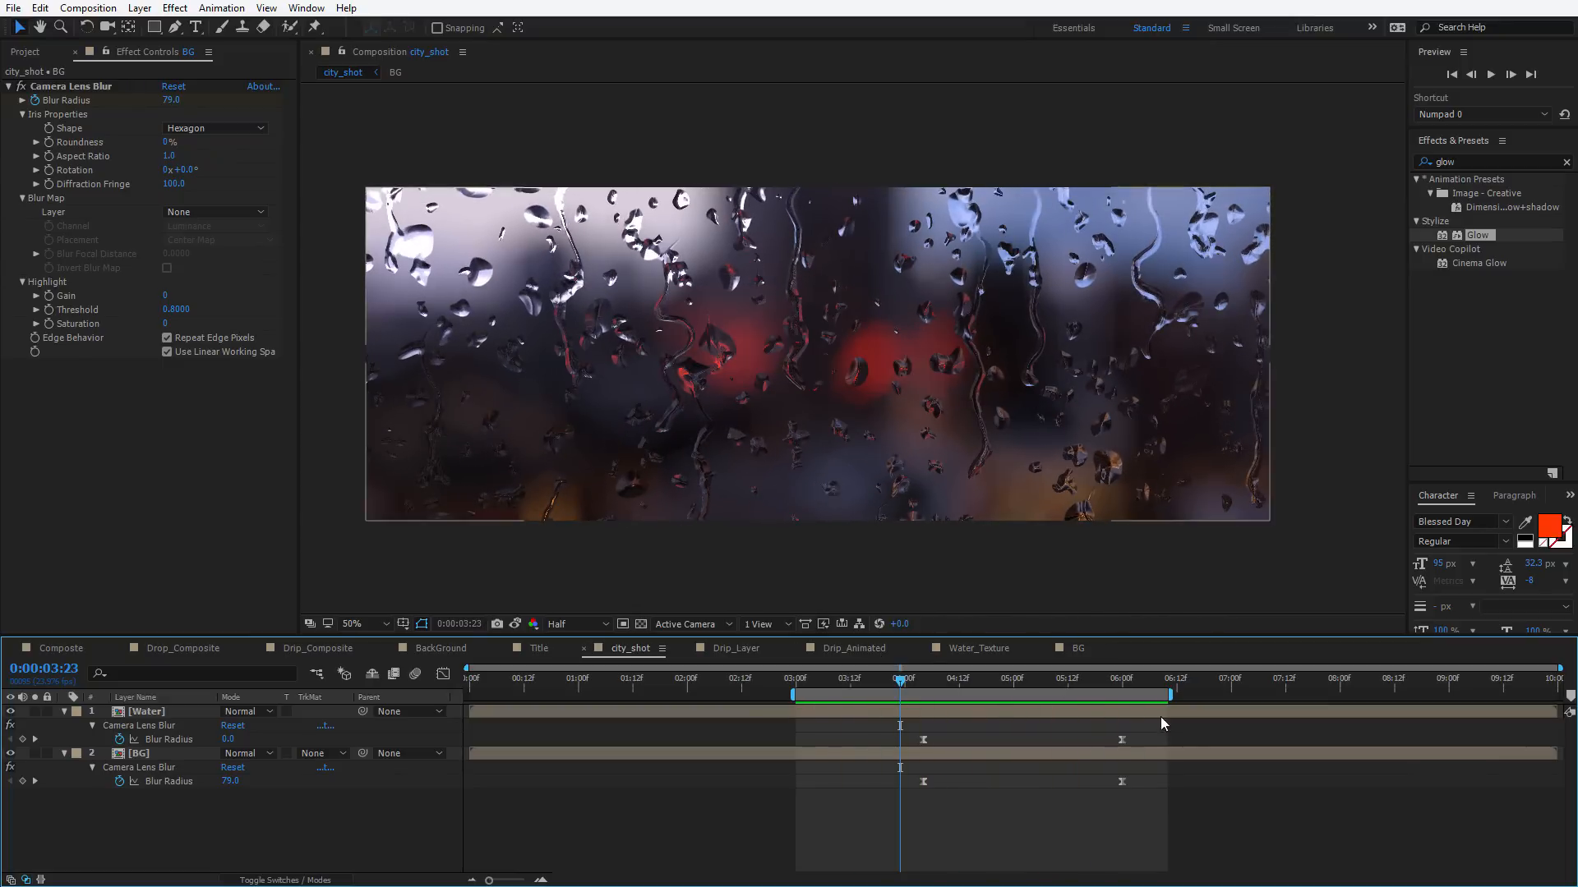
drag(981, 682, 1147, 718)
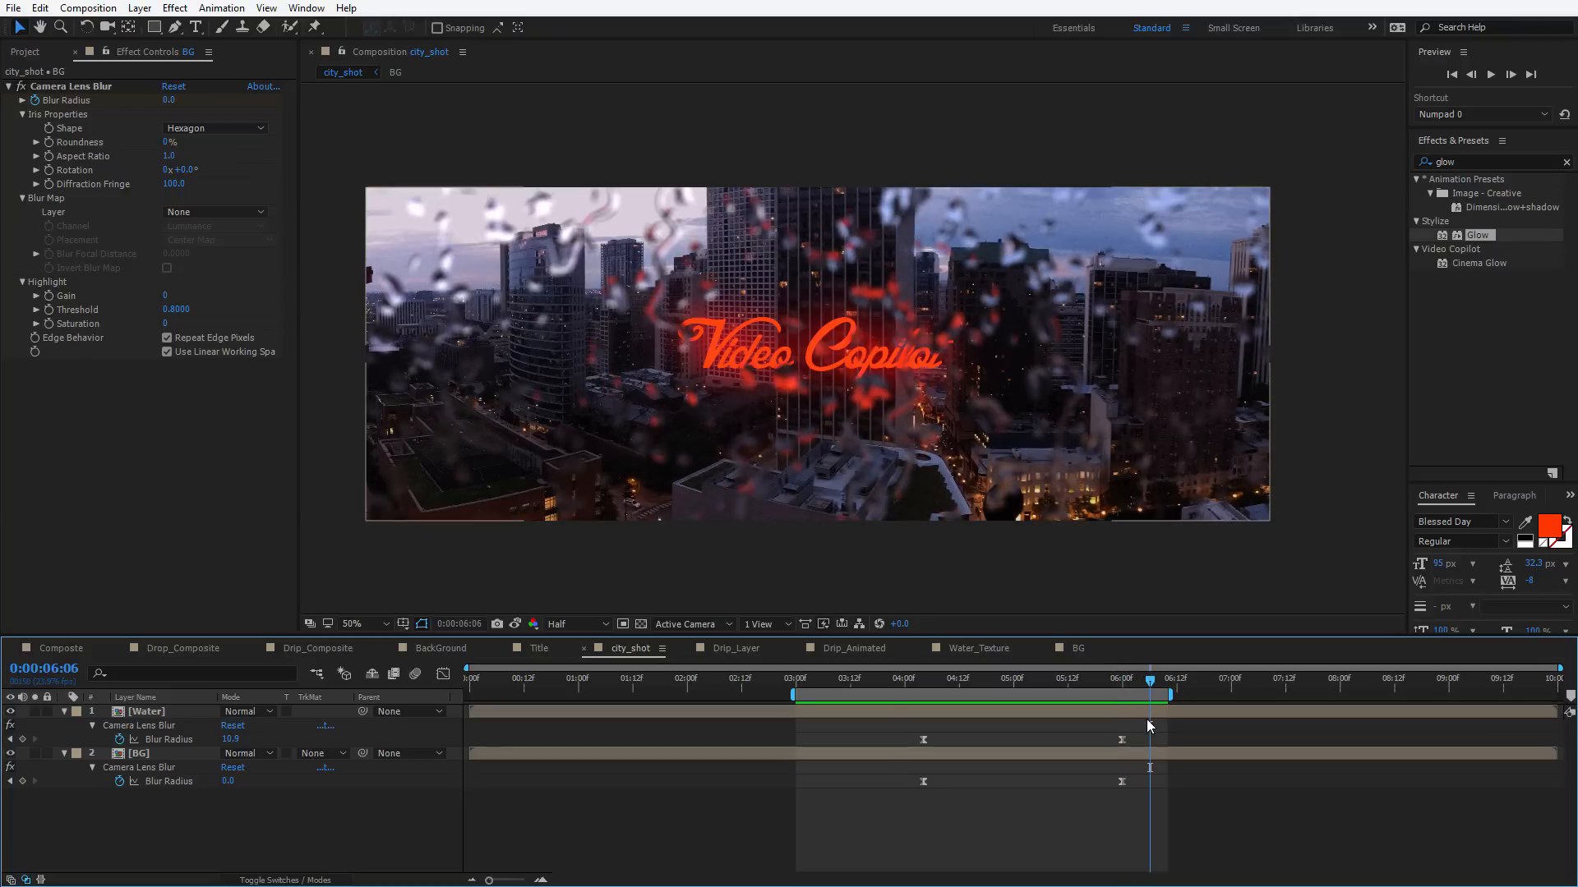
Add Prints.png from the Images folder as the top layer of city_shot and position it near the frame's center
click(25, 52)
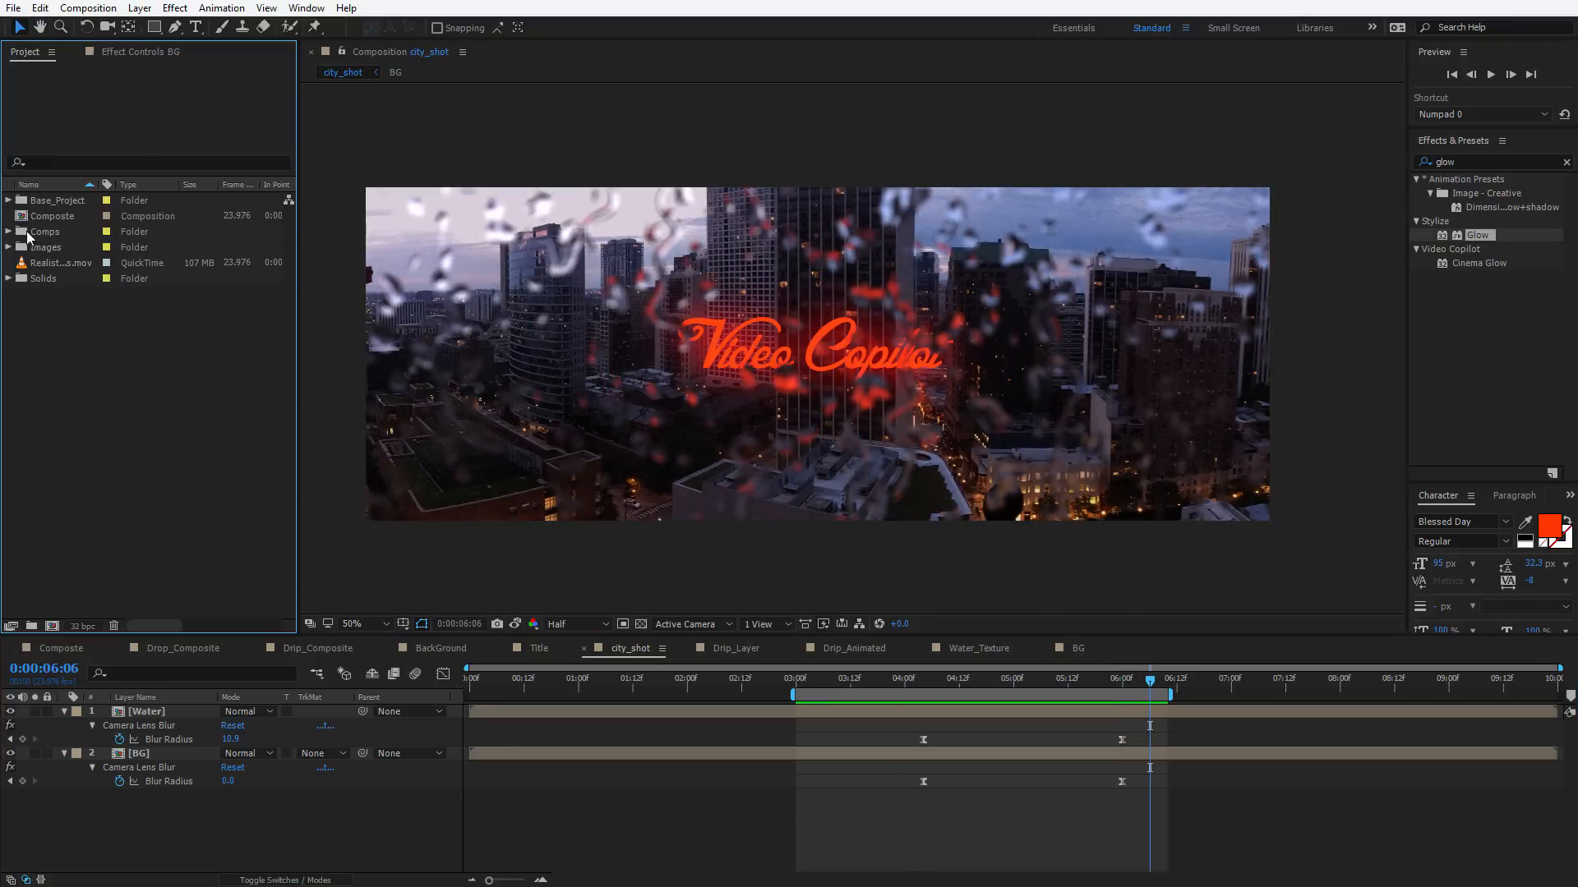
click(10, 247)
click(69, 341)
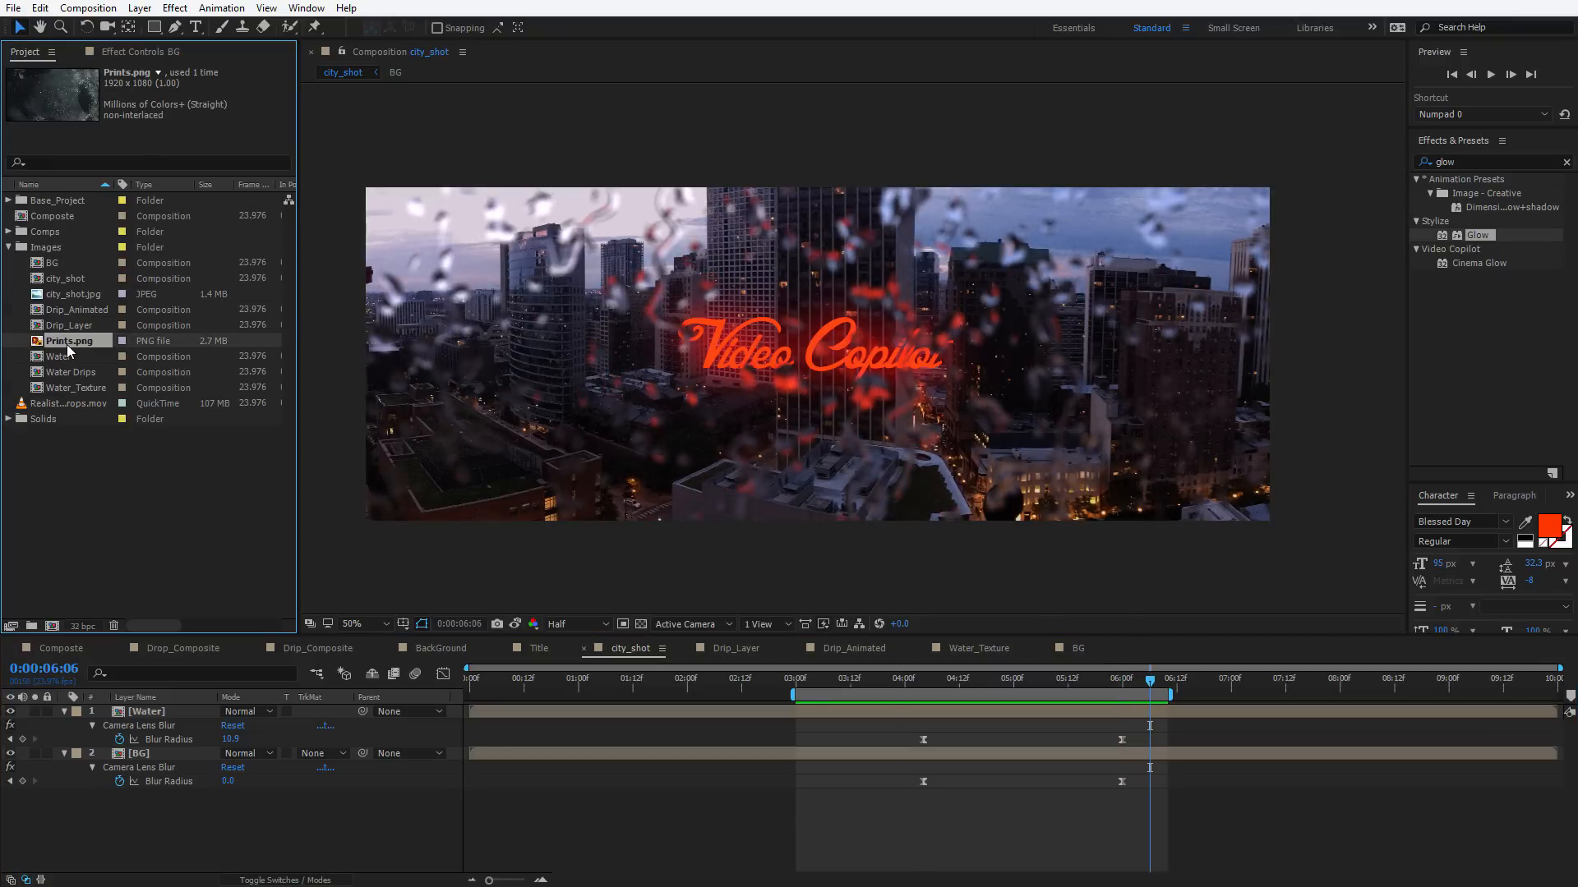
drag(66, 341, 902, 380)
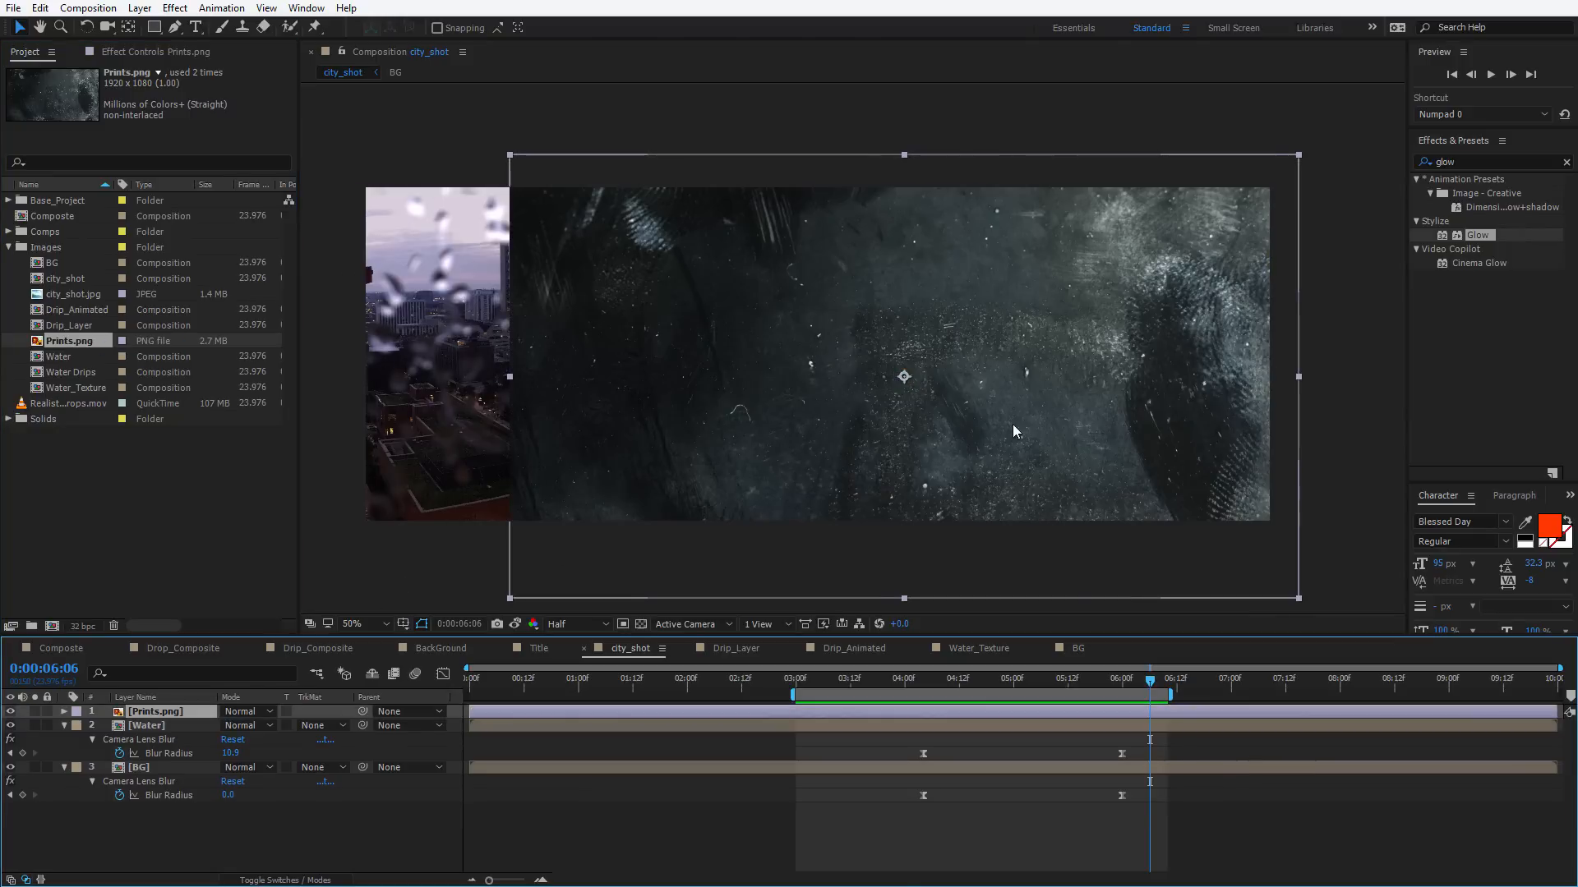
drag(1015, 430, 947, 404)
Set the Prints.png layer's blending mode to Screen and scale it up to cover the whole frame
click(243, 711)
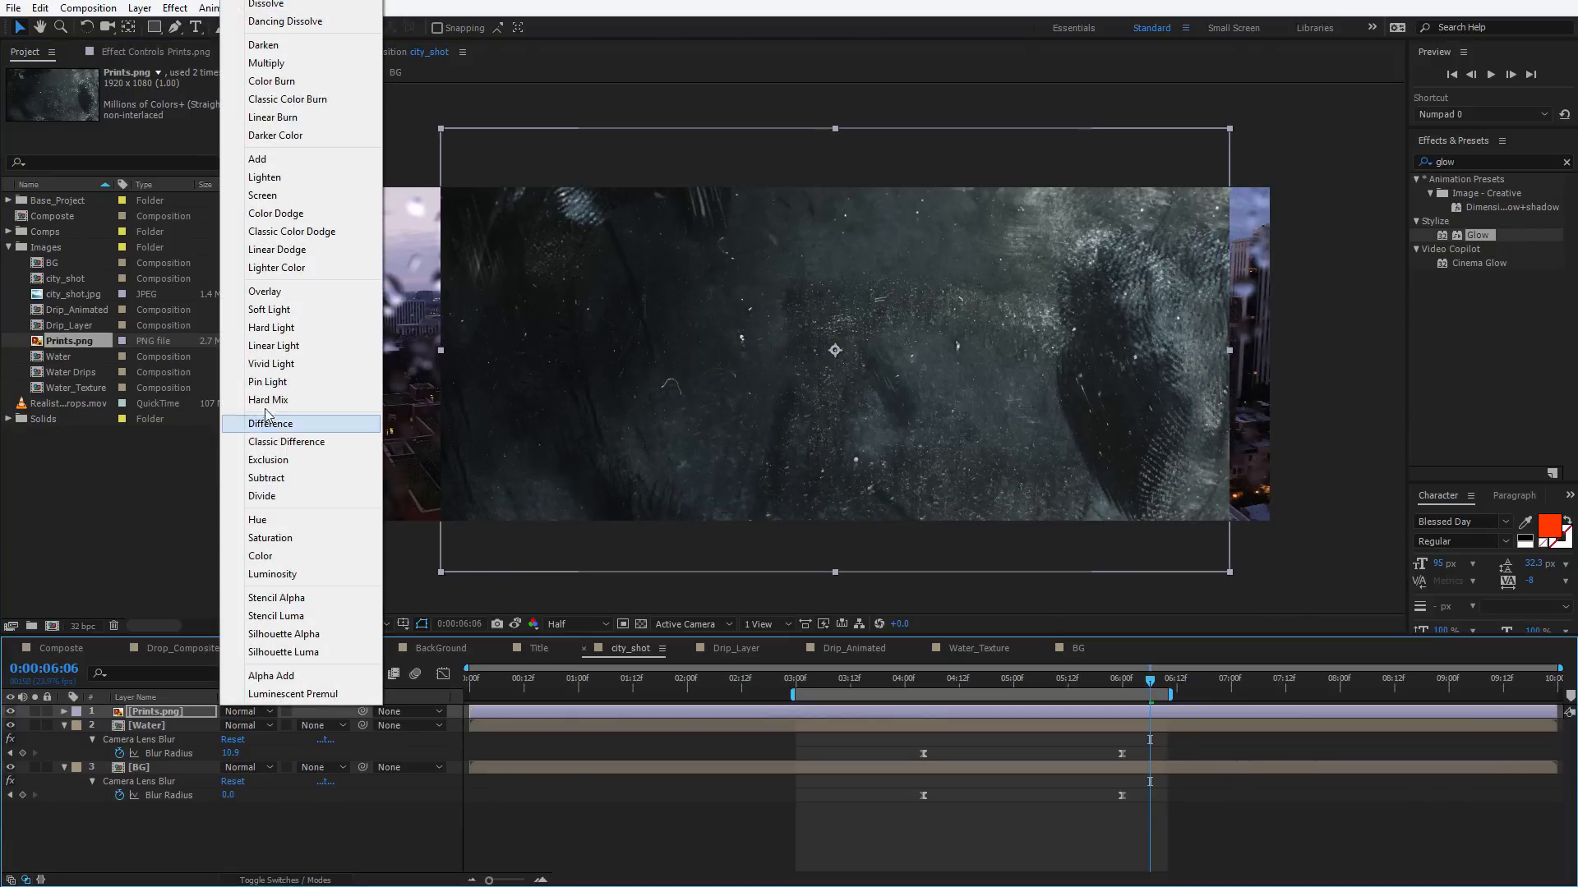
click(276, 195)
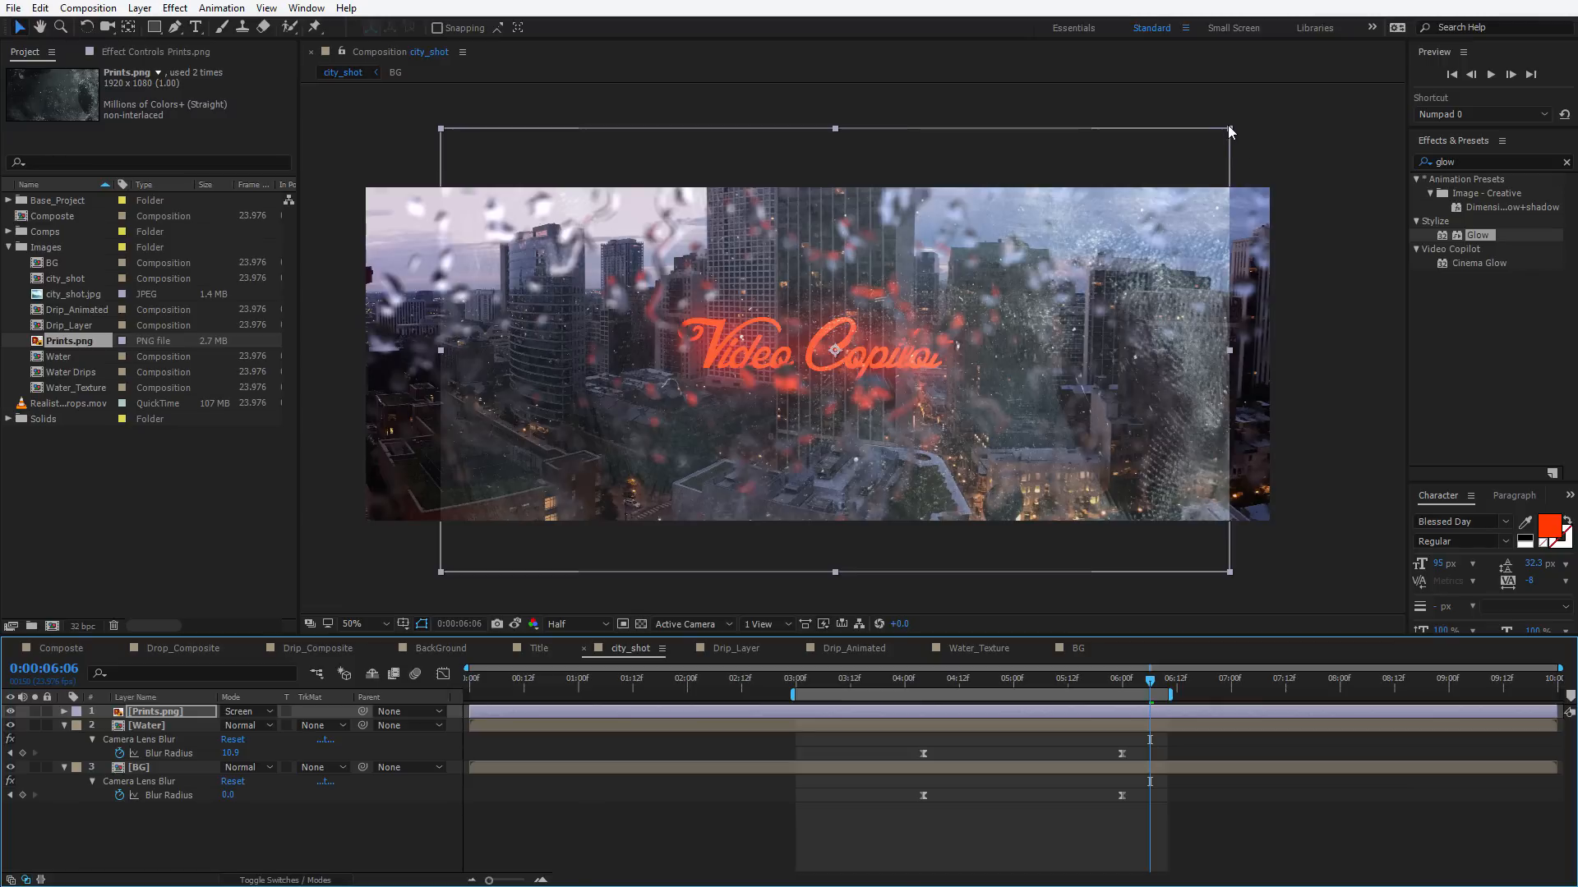
drag(1229, 131, 1390, 38)
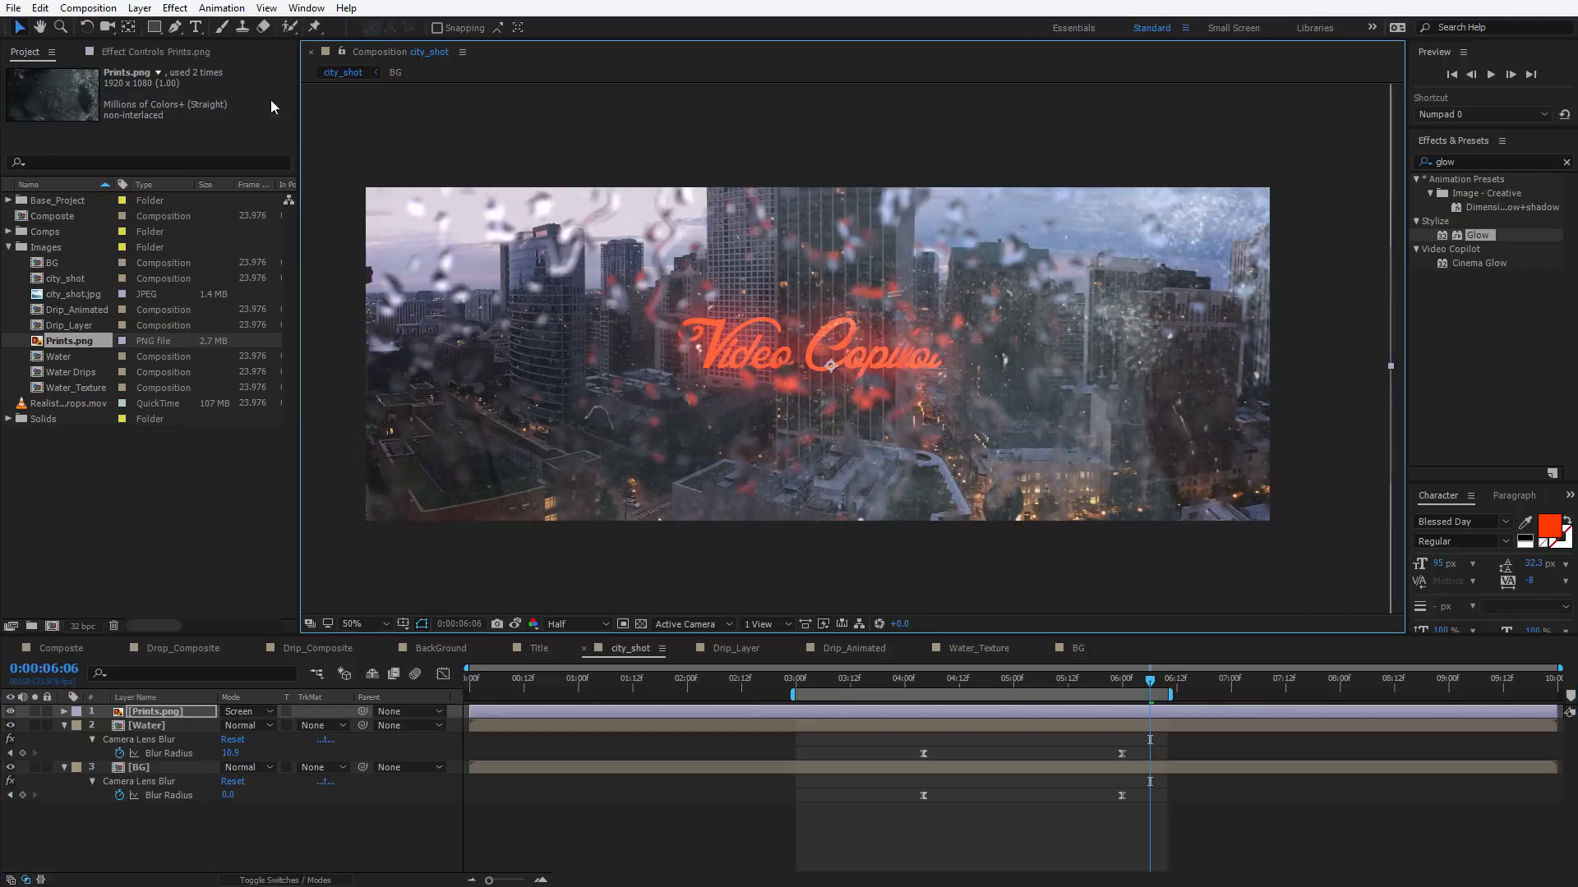
Apply Curves to the Prints.png layer, pull its midtones down, and add a Tint effect
click(174, 7)
mouse_move(239, 180)
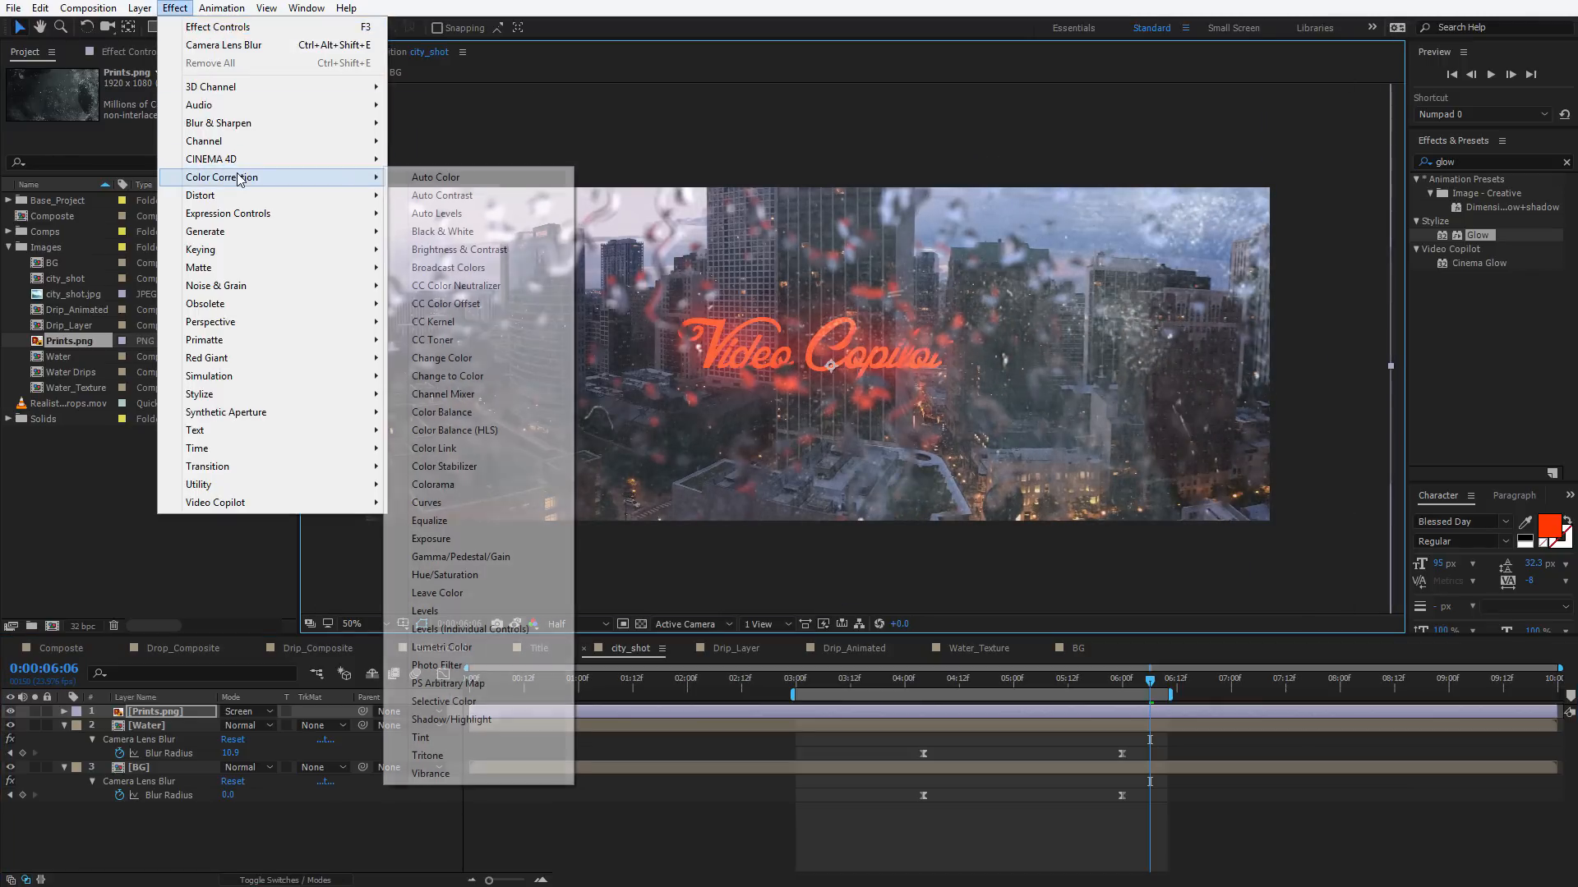
click(436, 503)
drag(138, 255, 148, 291)
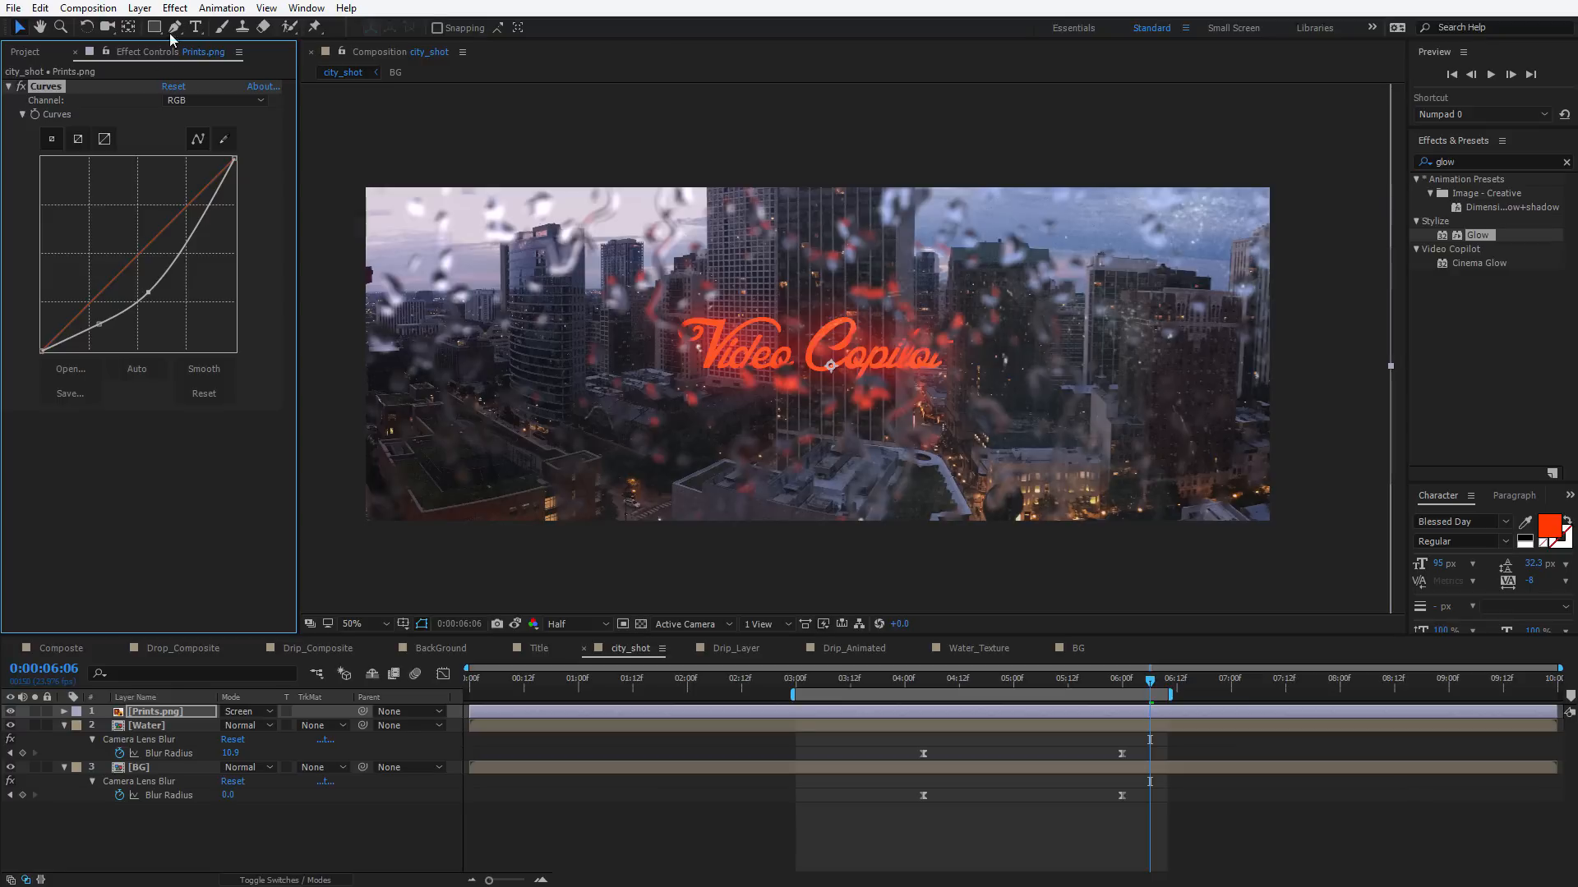
click(175, 8)
mouse_move(245, 179)
click(419, 737)
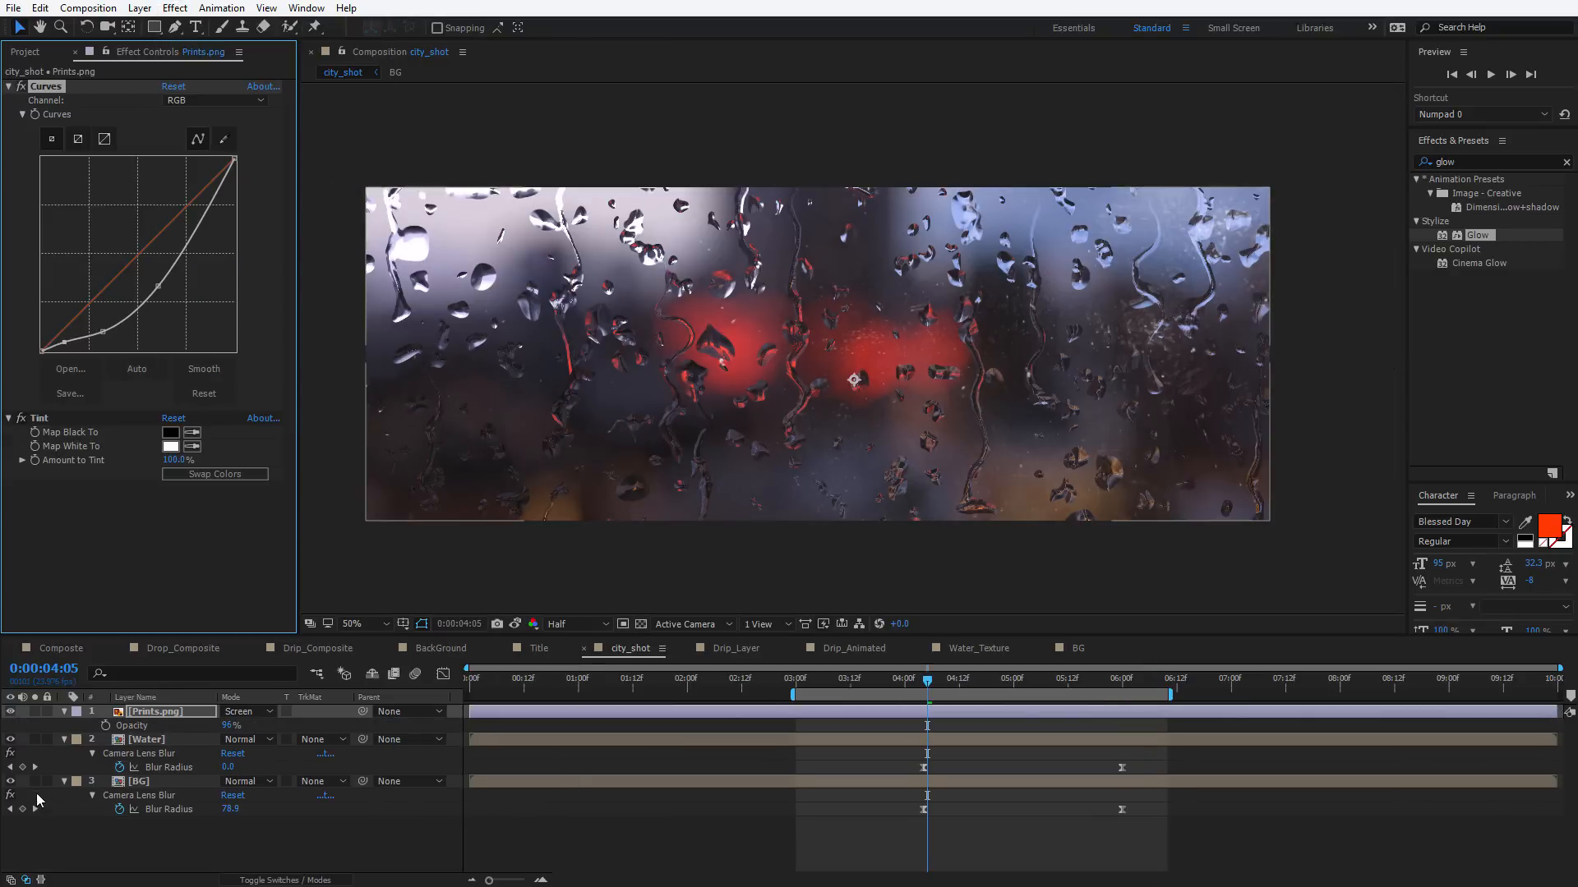
Compare the shot with the Prints.png layer hidden and shown, and darken the midtones of its Curves further
click(11, 712)
click(10, 711)
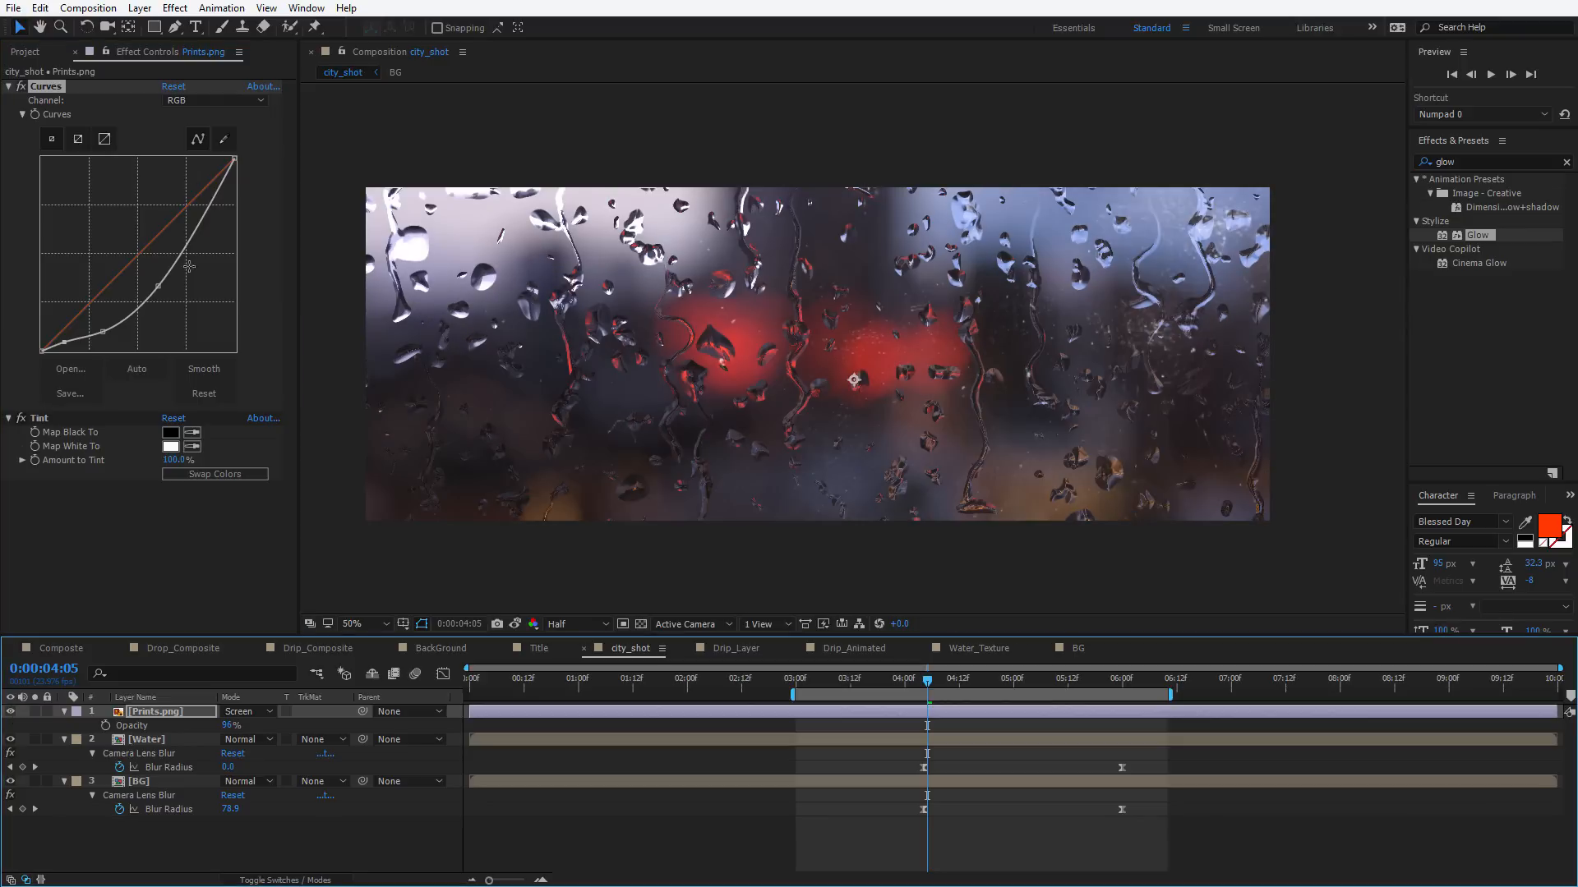
drag(160, 286, 171, 286)
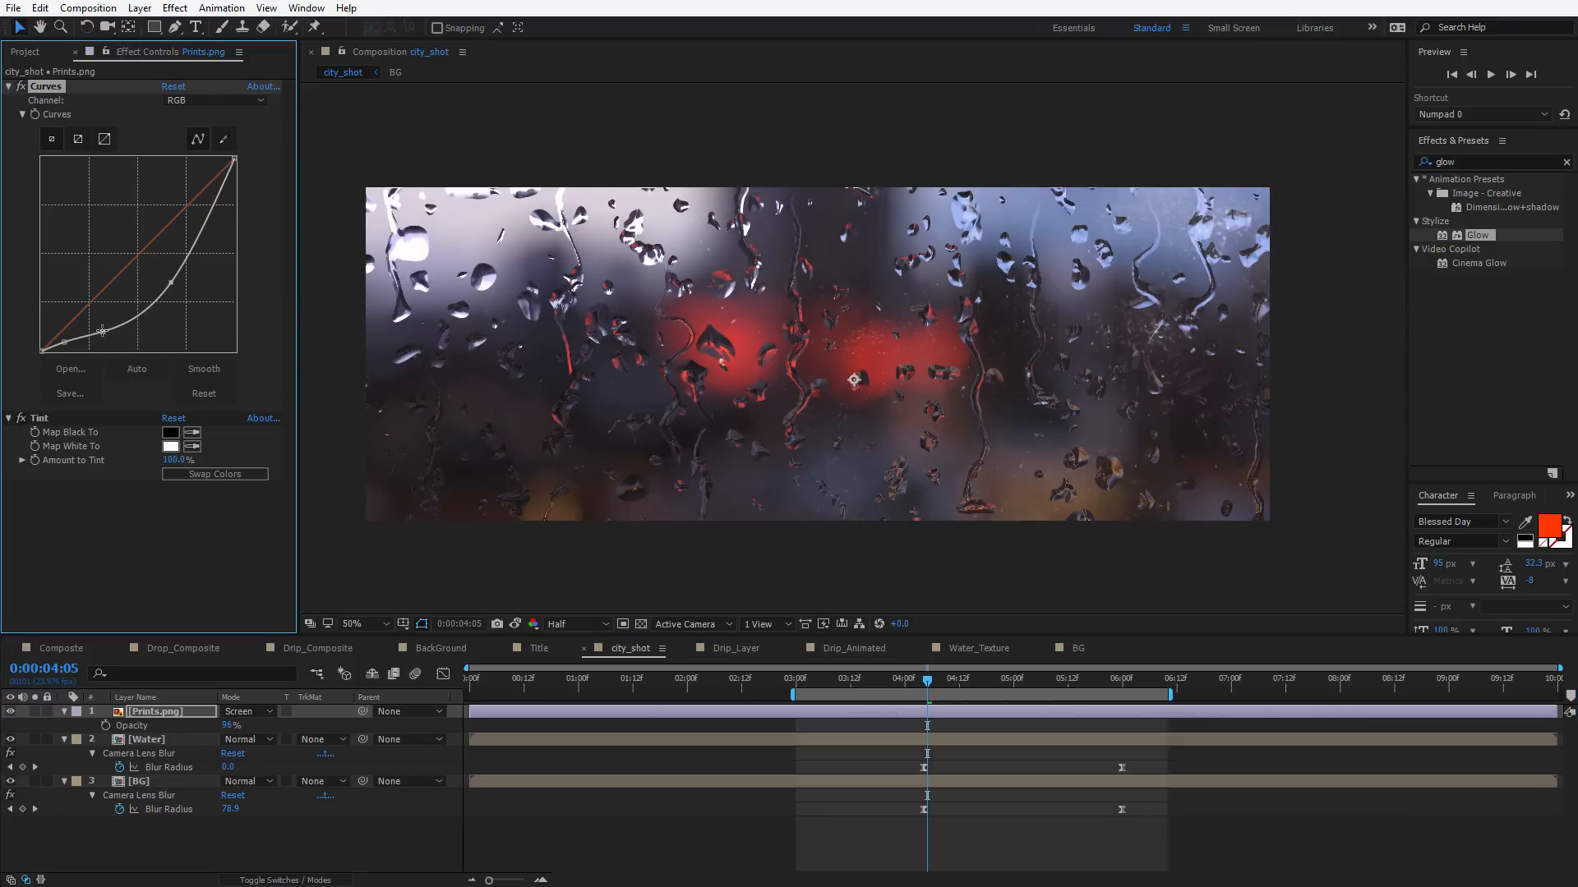
drag(928, 682, 921, 690)
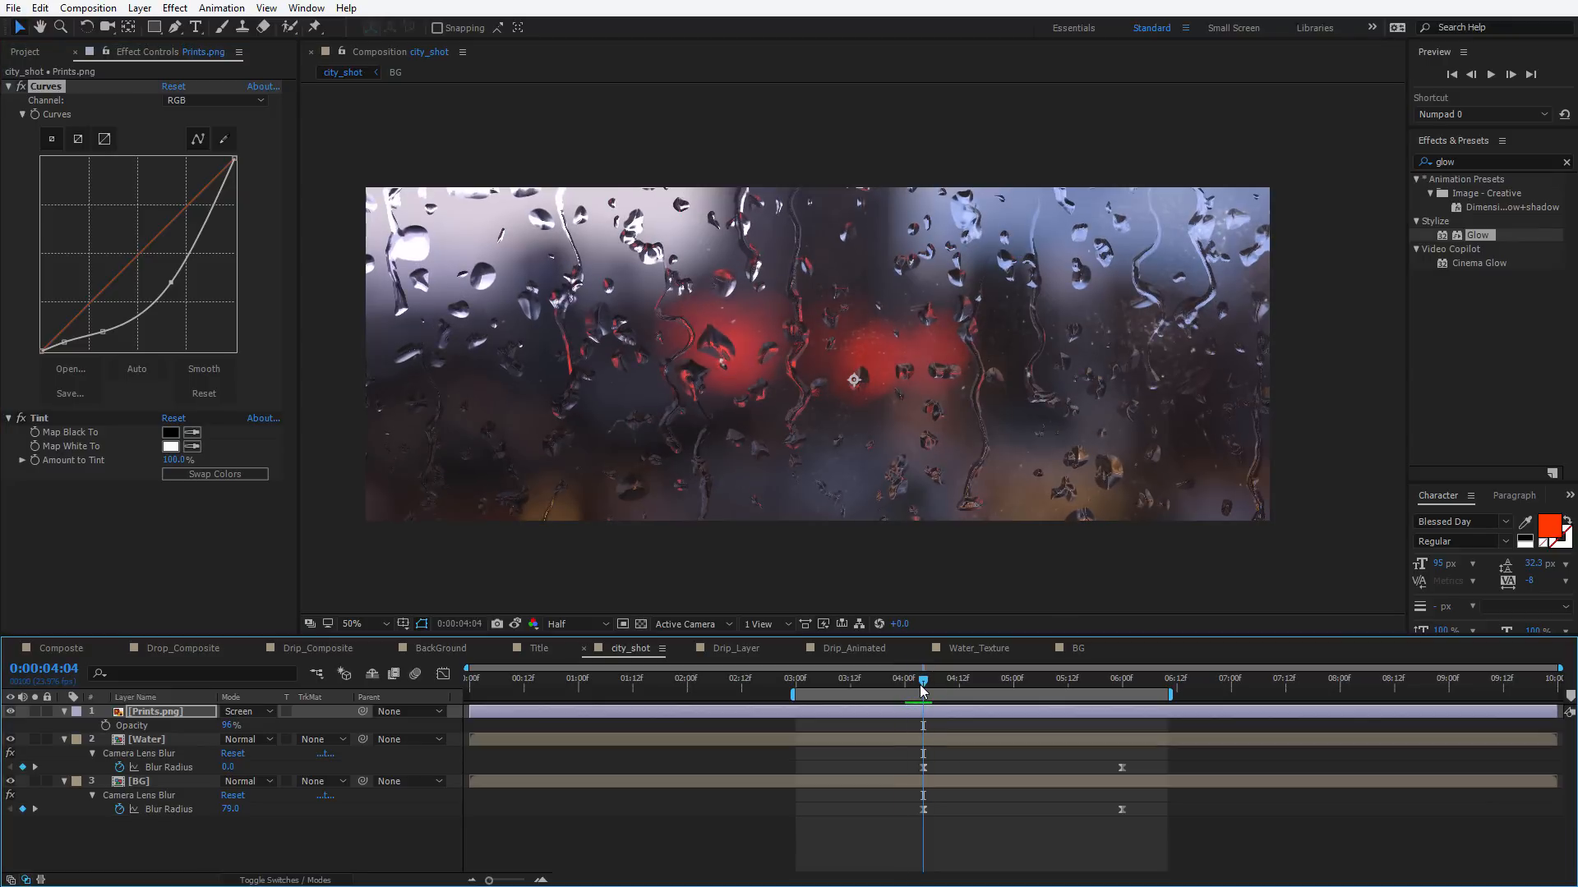
Add Box Blur to the Prints.png layer and keyframe its Blur Radius from 0 at 0:00:04:04 to 5 at 0:00:06:00
click(175, 7)
mouse_move(233, 128)
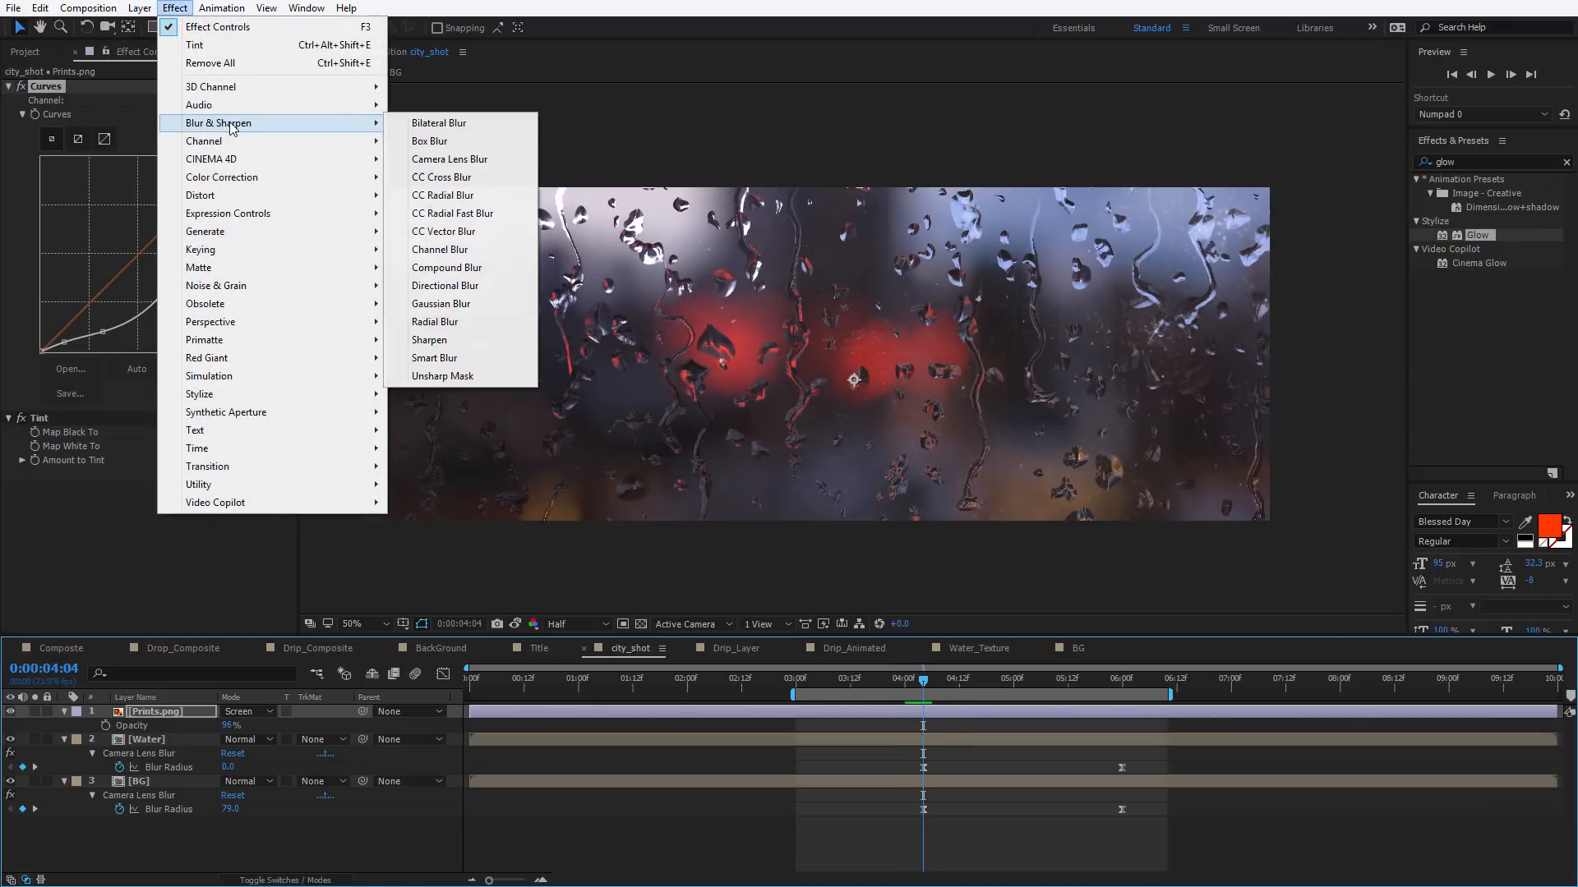
click(429, 141)
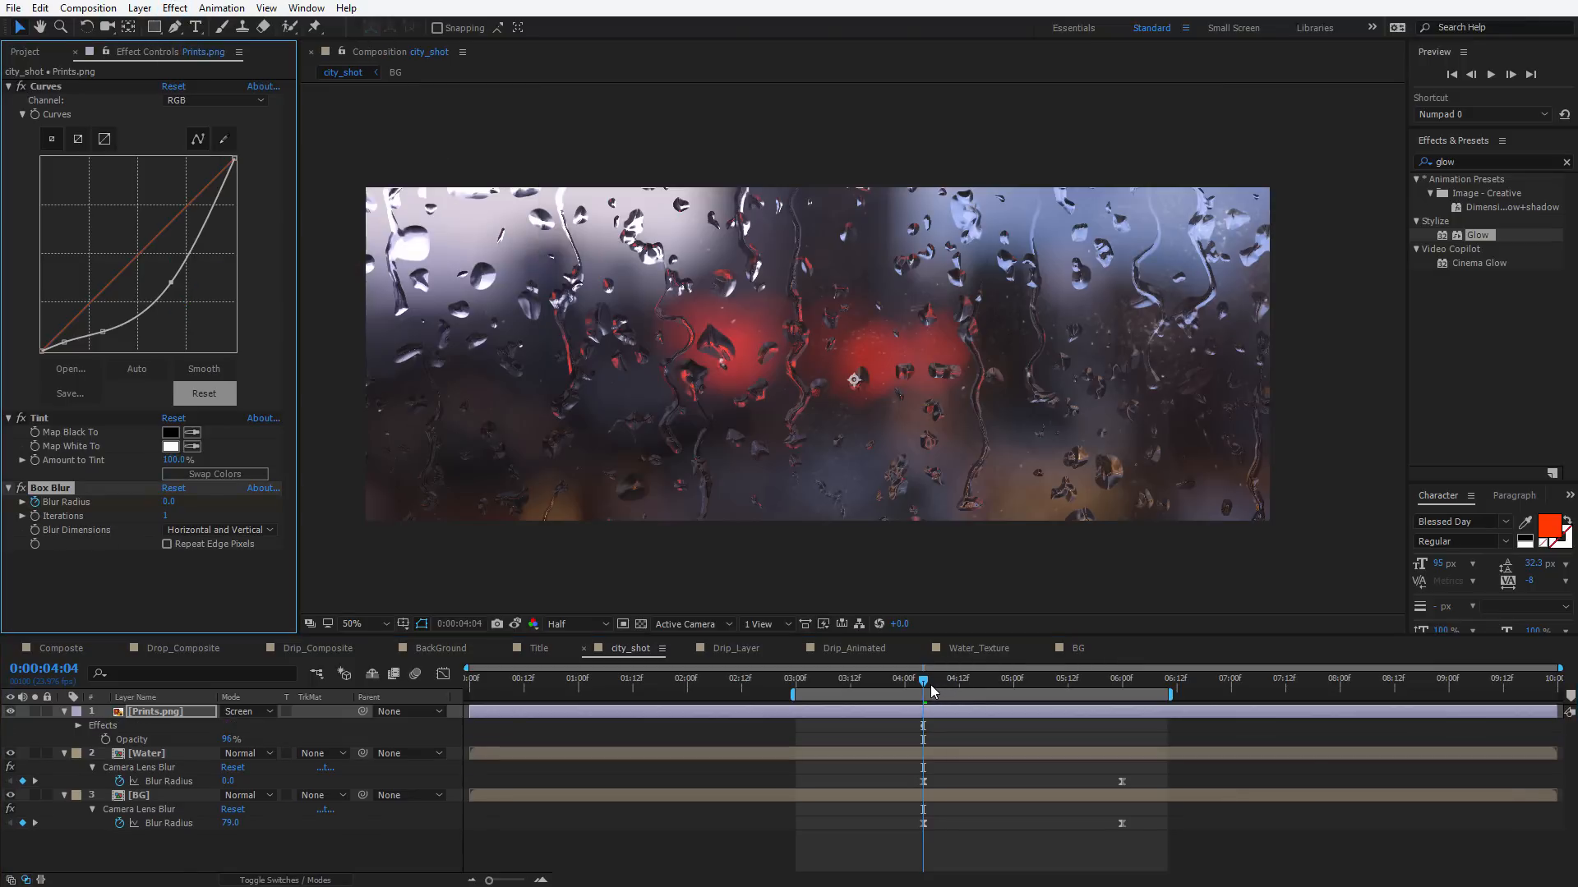
drag(932, 690, 1125, 707)
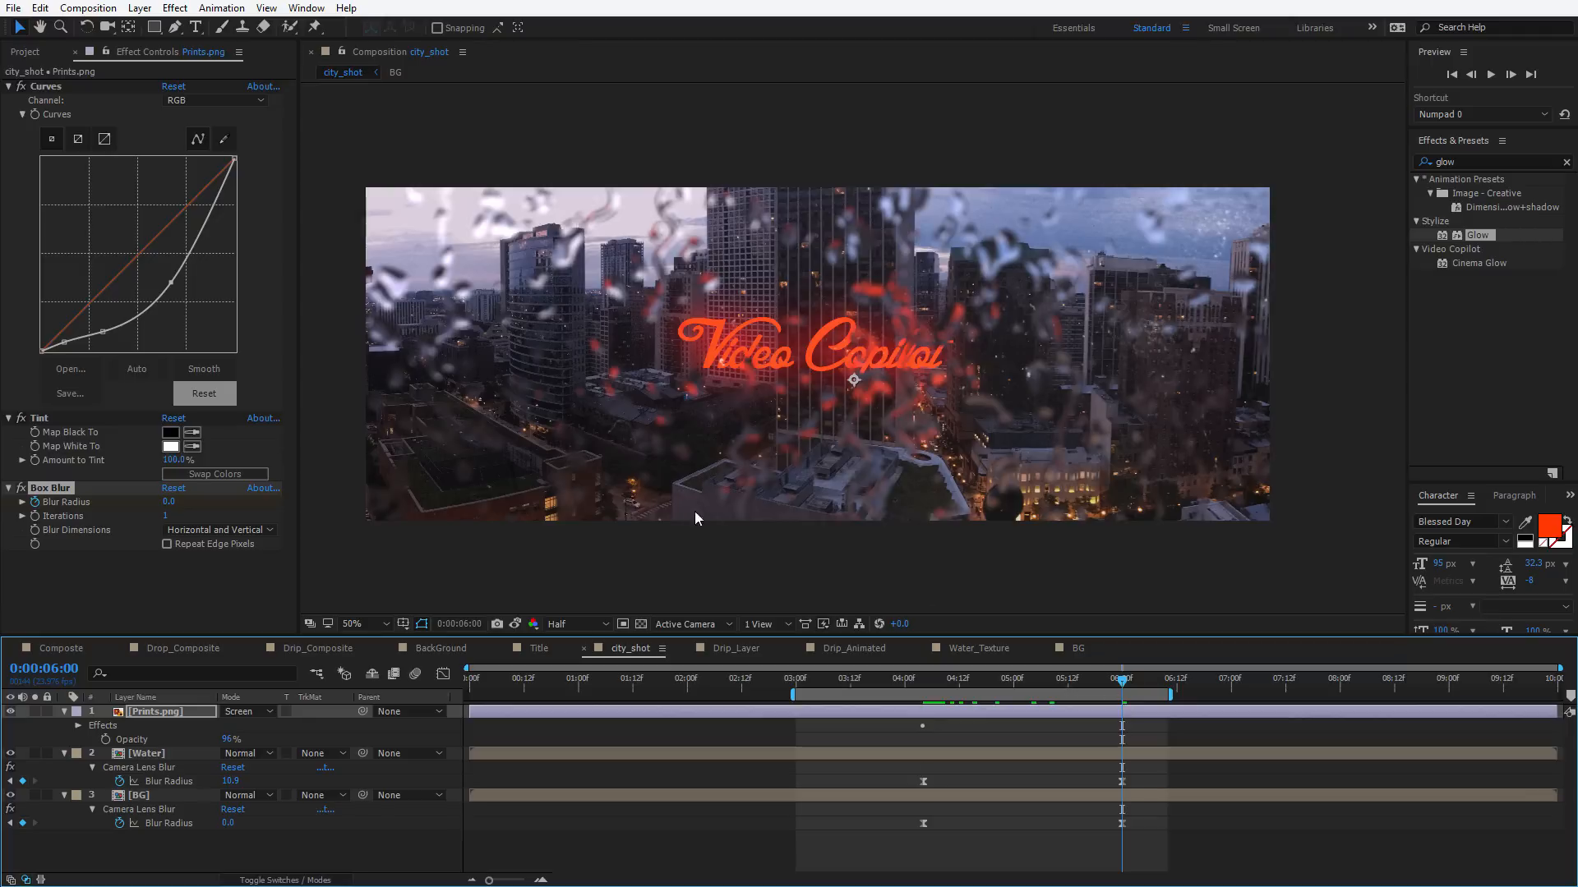
click(166, 501)
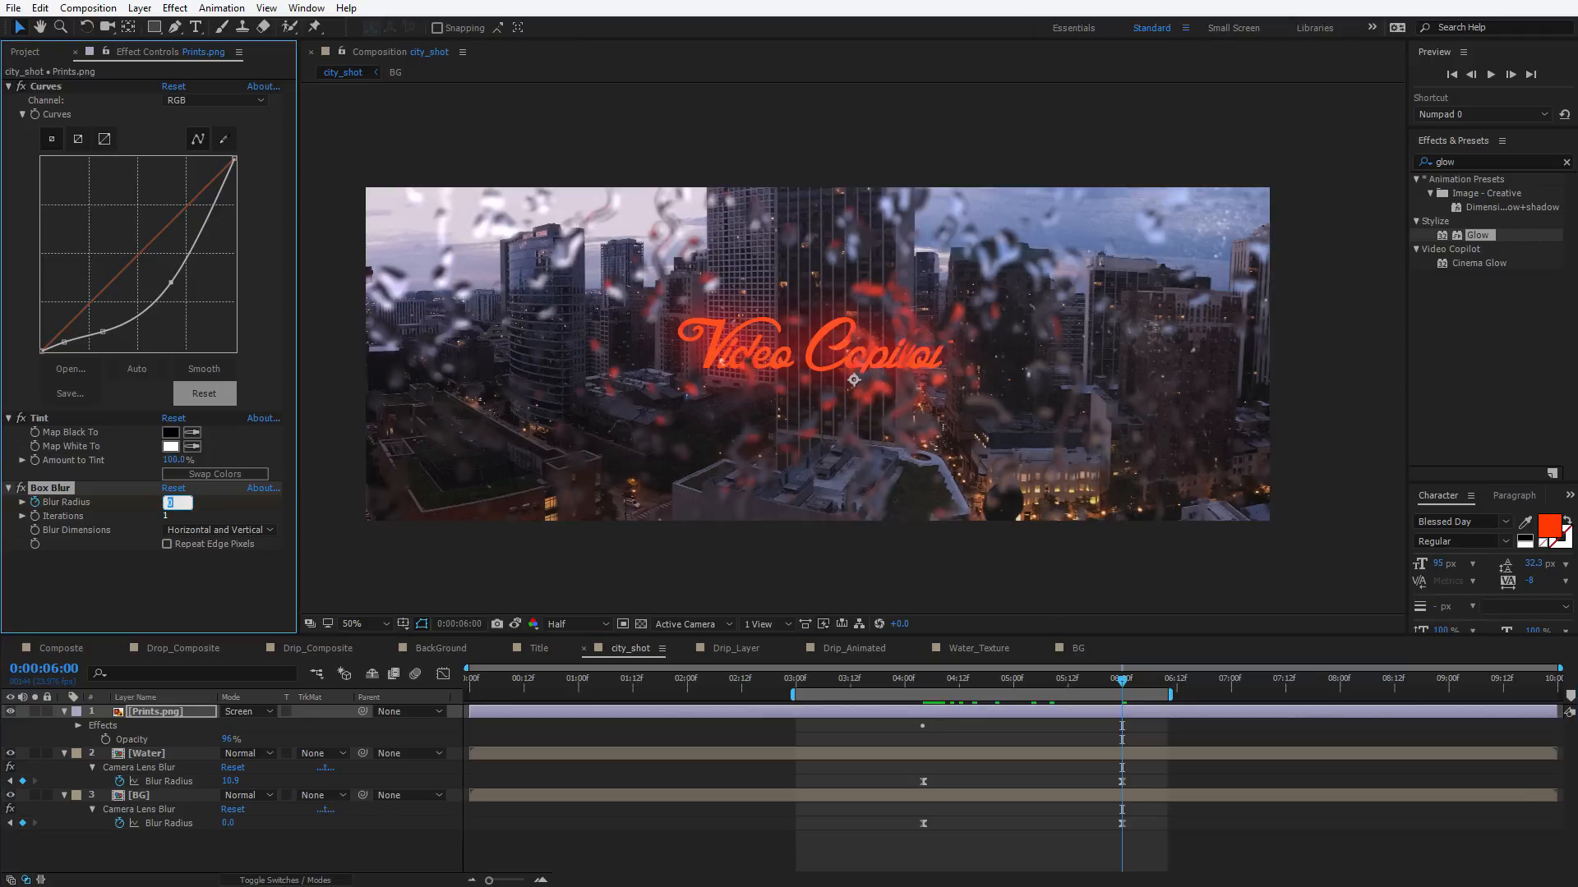
text(5)
key(Return)
key(space)
key(space)
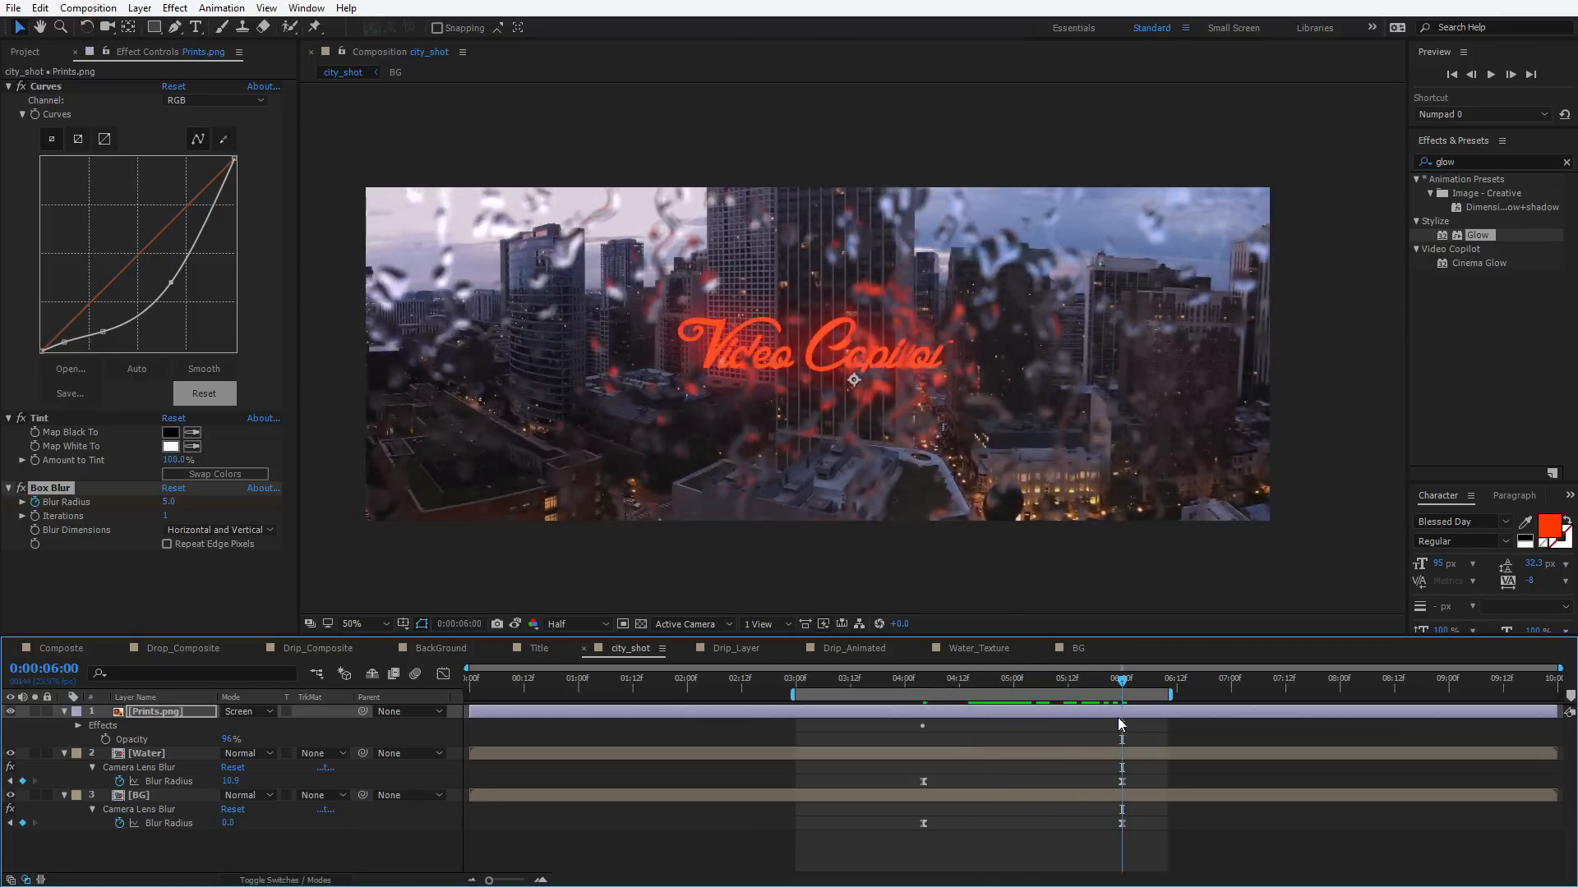
mouse_move(1118, 718)
mouse_down()
mouse_move(923, 718)
mouse_move(1121, 708)
mouse_up()
Add an adjustment layer on top of city_shot, apply Curves to it, and pull the midtones down slightly
click(696, 143)
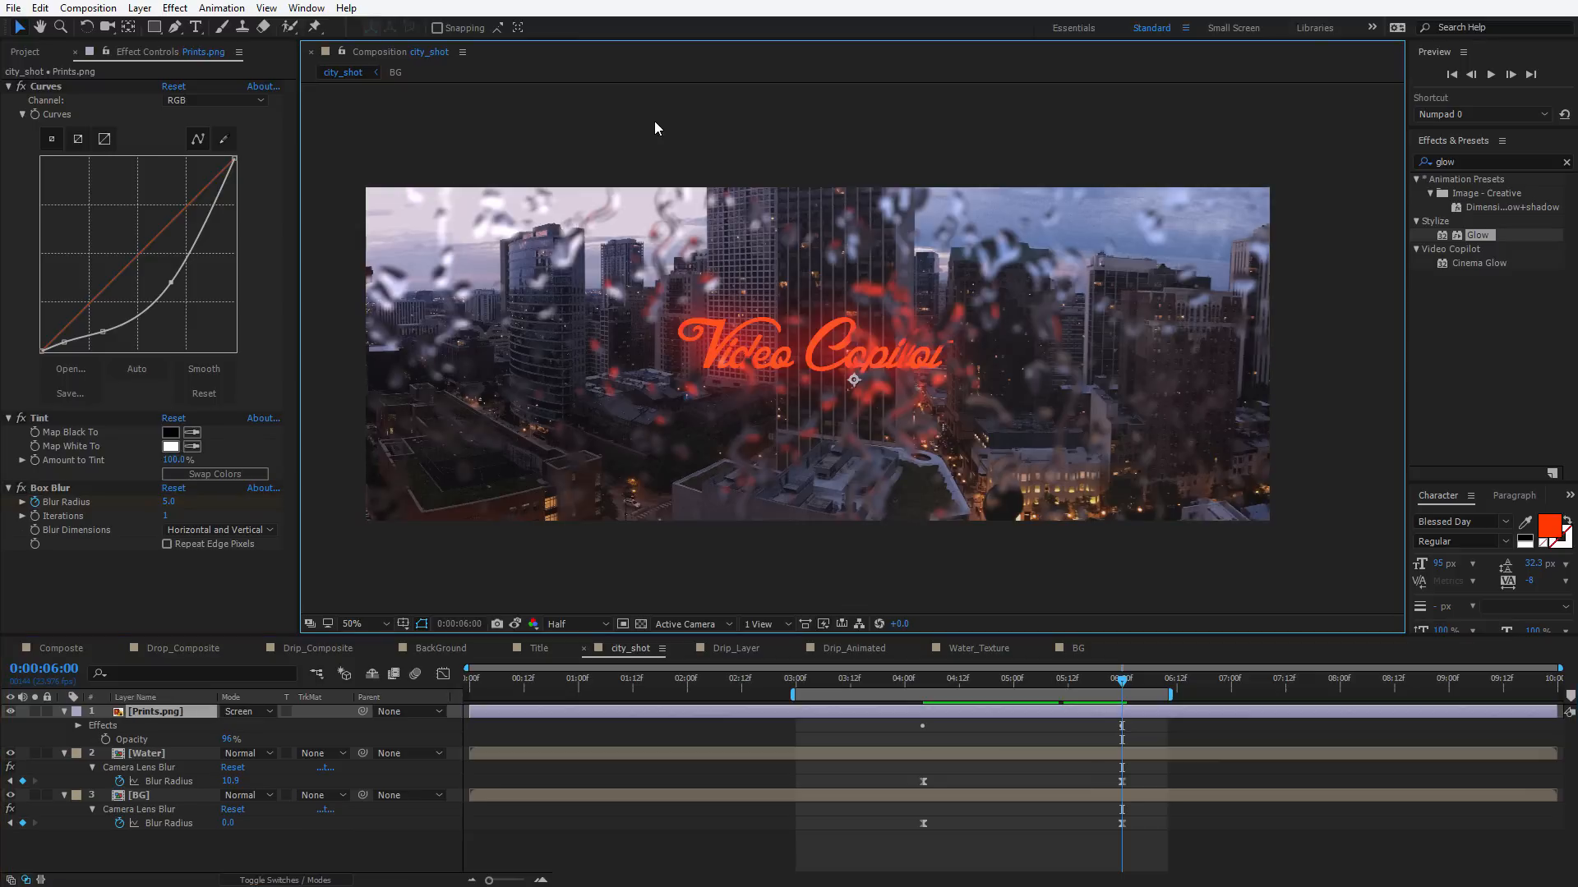
click(140, 7)
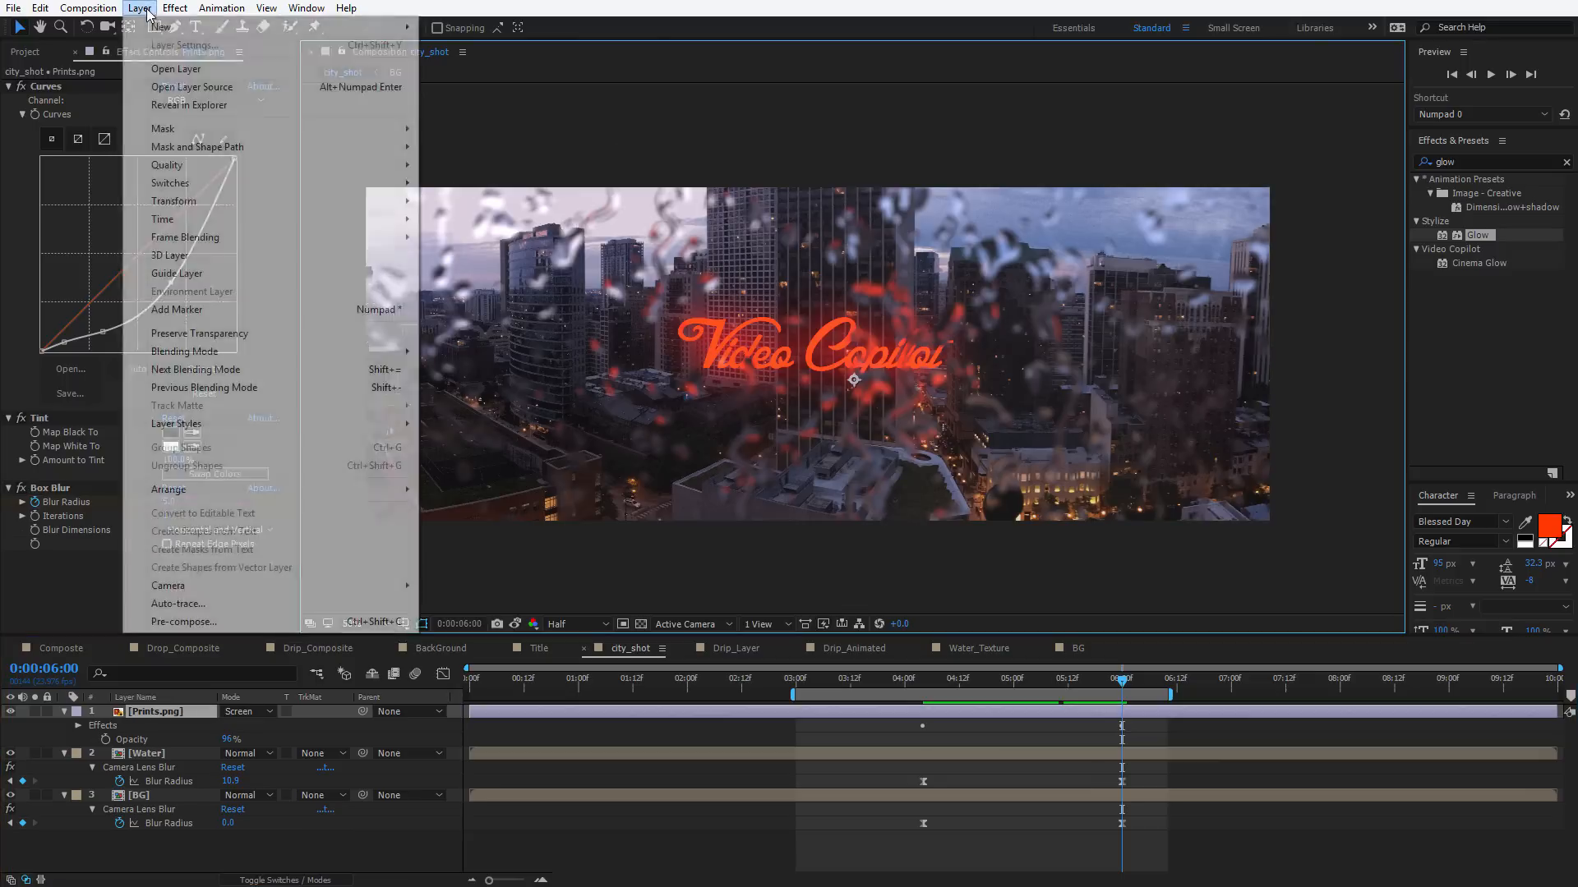
mouse_move(165, 27)
click(481, 136)
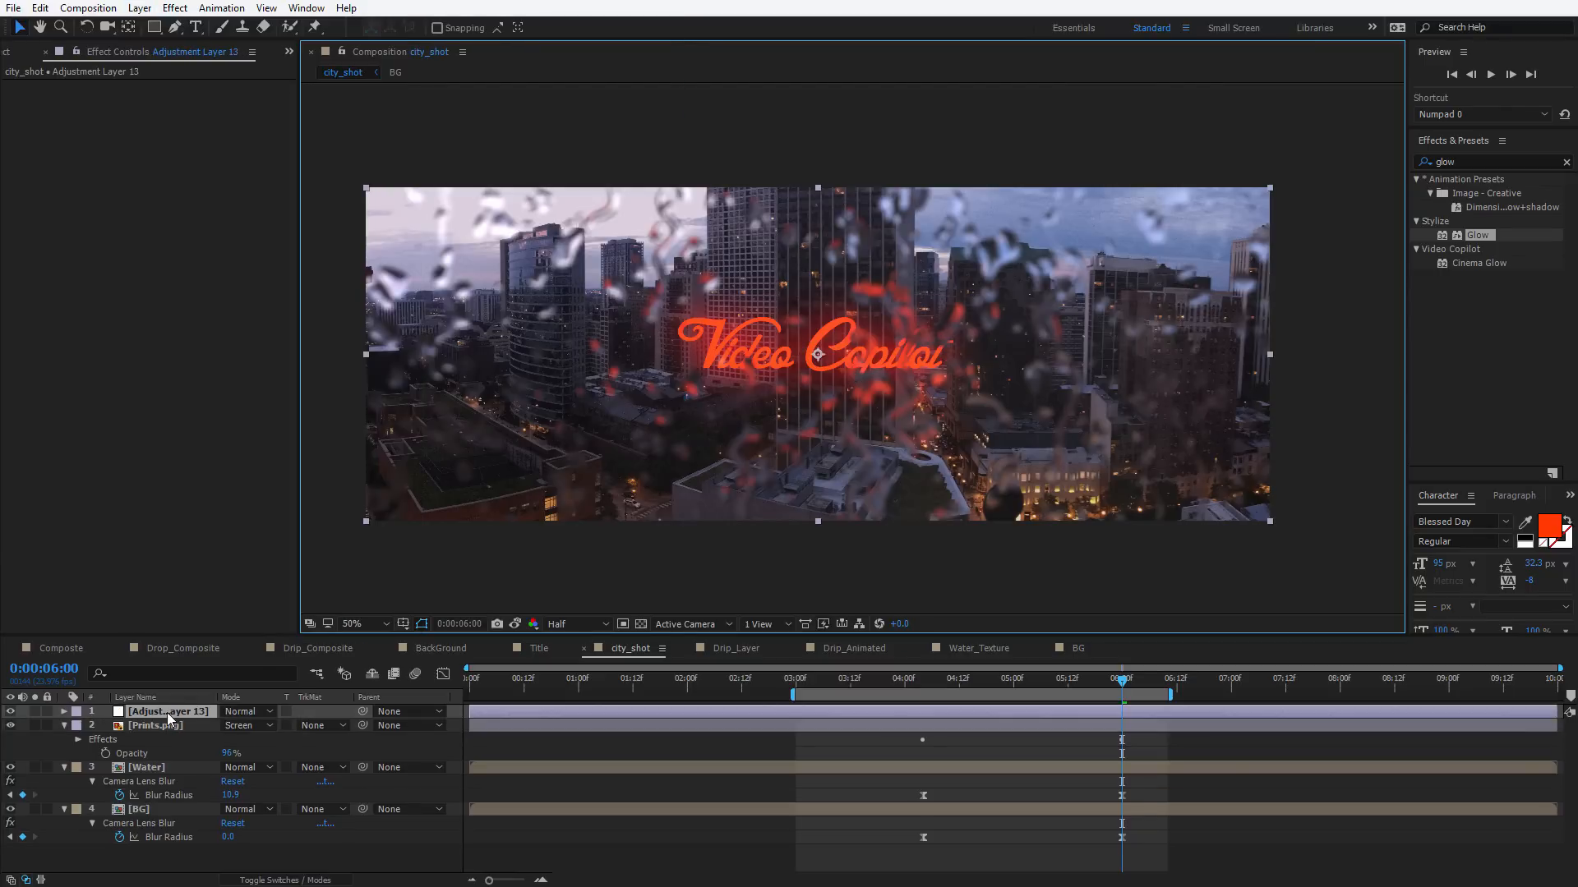
click(175, 8)
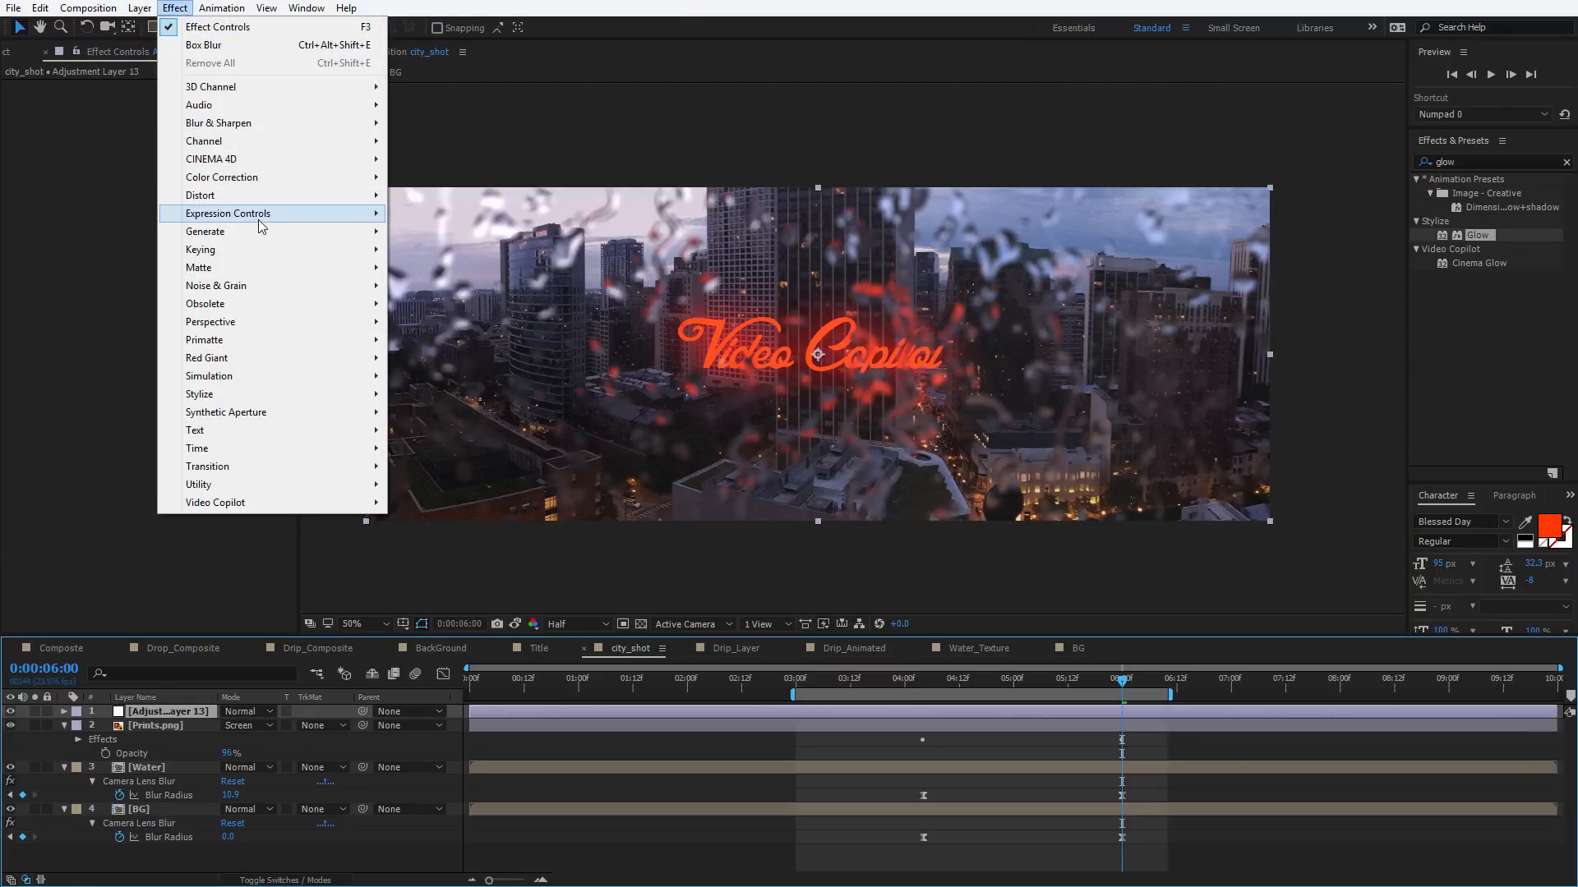
mouse_move(263, 182)
click(431, 502)
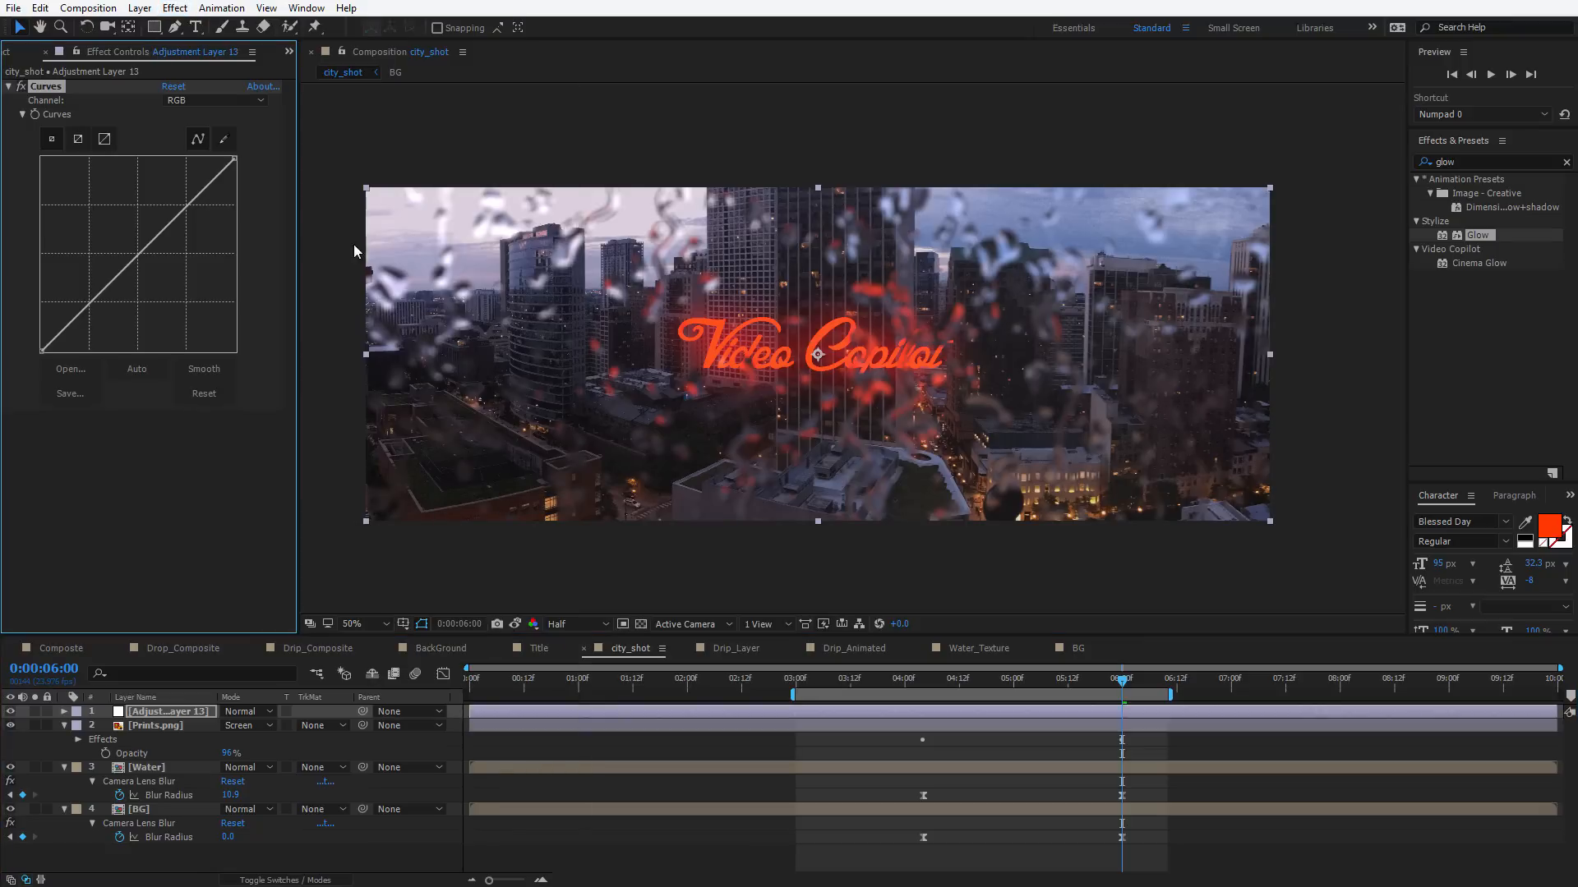
mouse_move(105, 292)
mouse_down()
mouse_move(134, 302)
mouse_move(120, 286)
mouse_up()
click(73, 326)
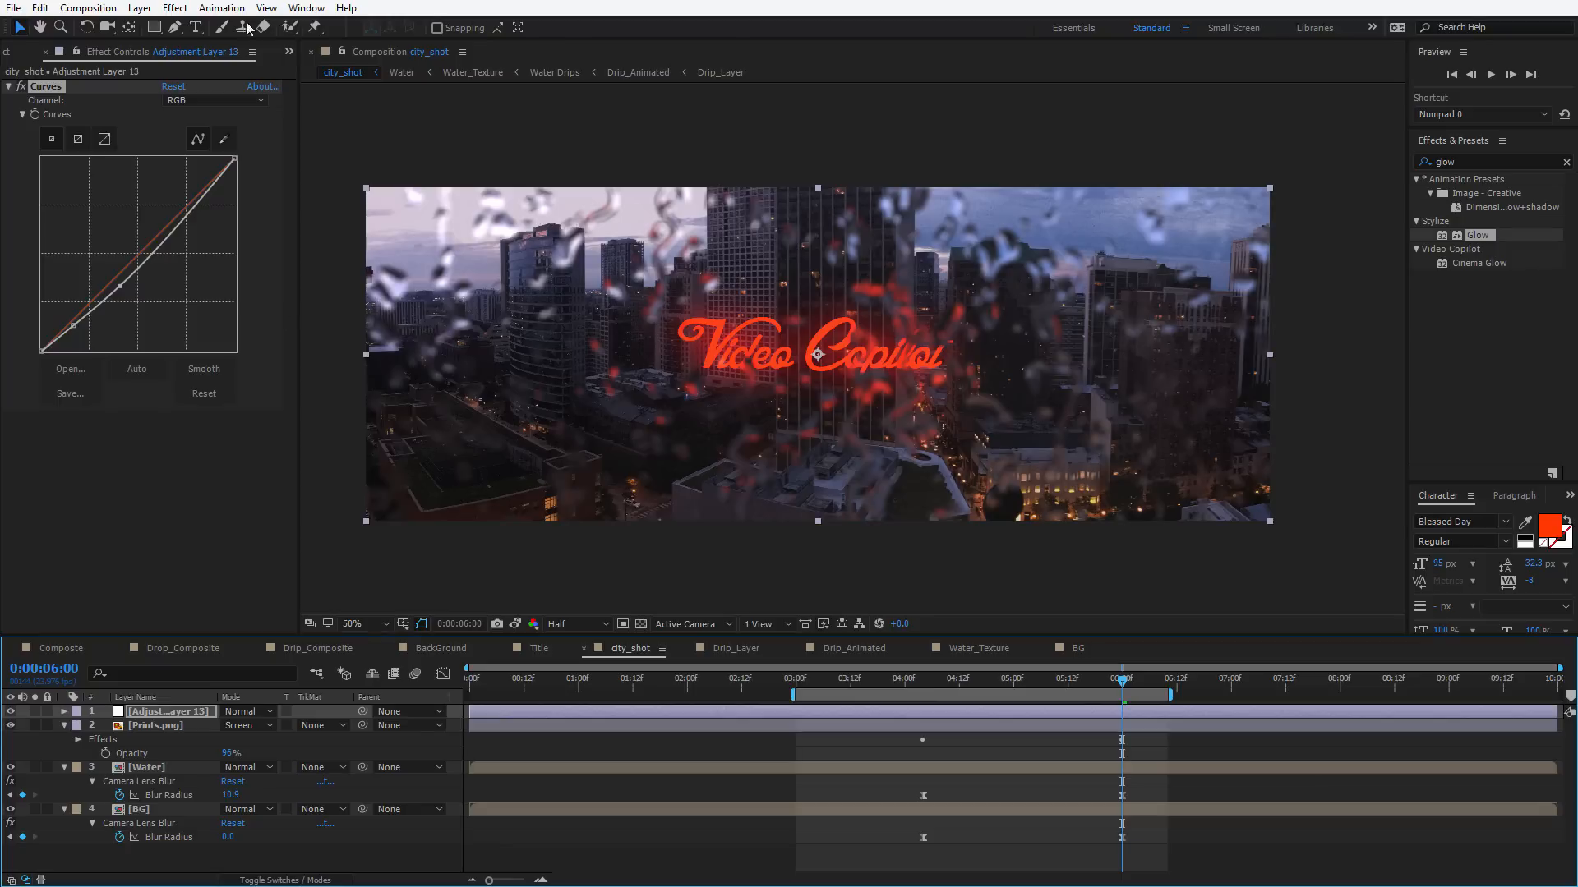
Add a Tint effect to the adjustment layer and map black to a dark purple
click(174, 7)
mouse_move(240, 178)
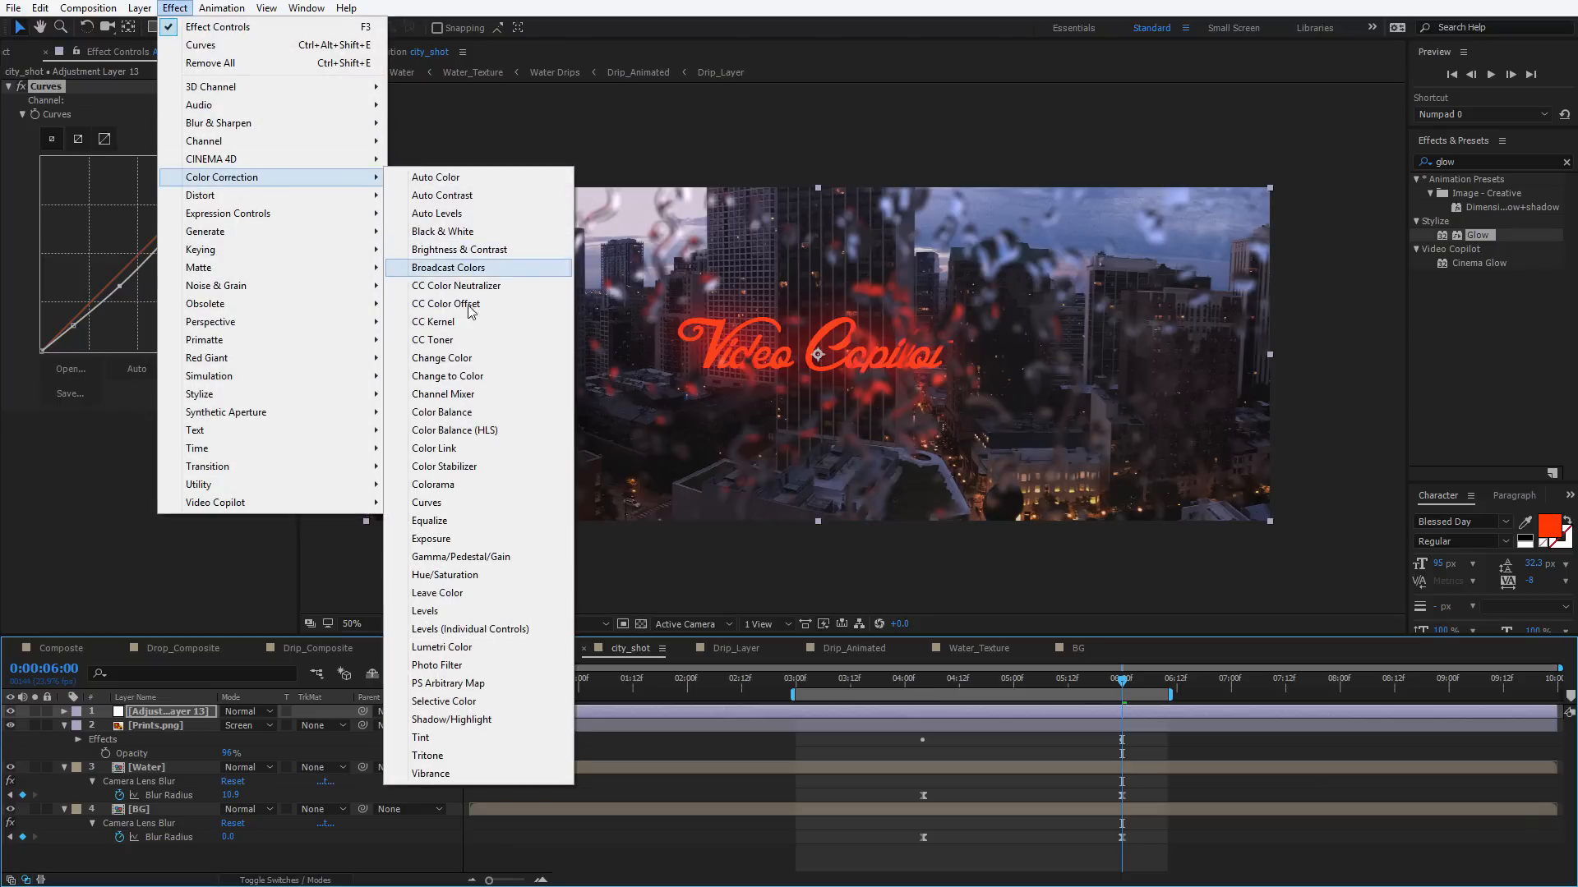
click(421, 738)
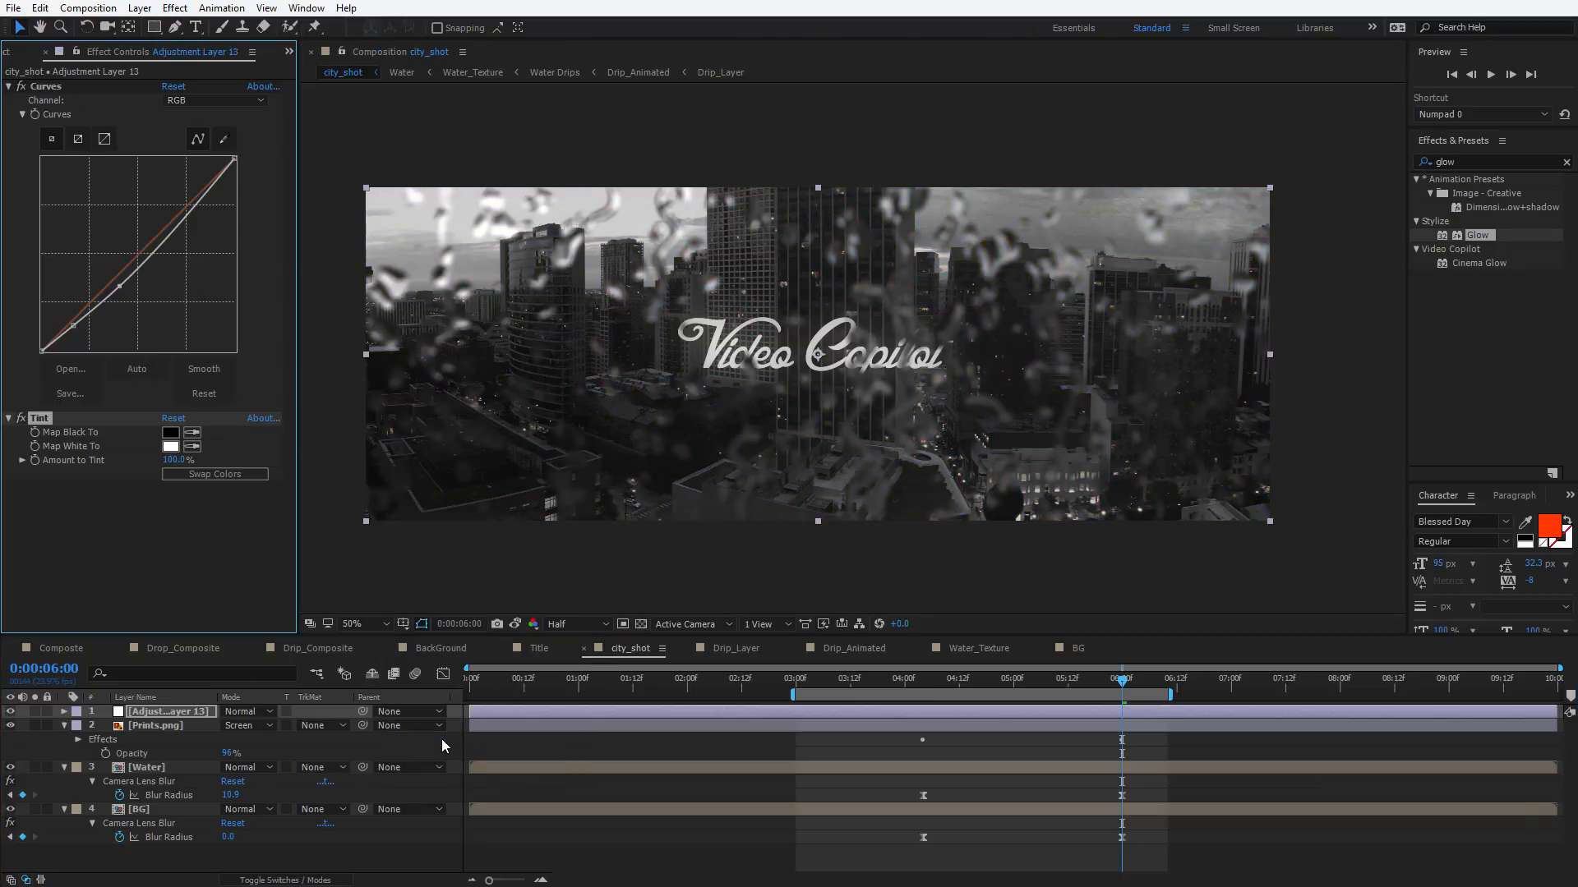
click(170, 432)
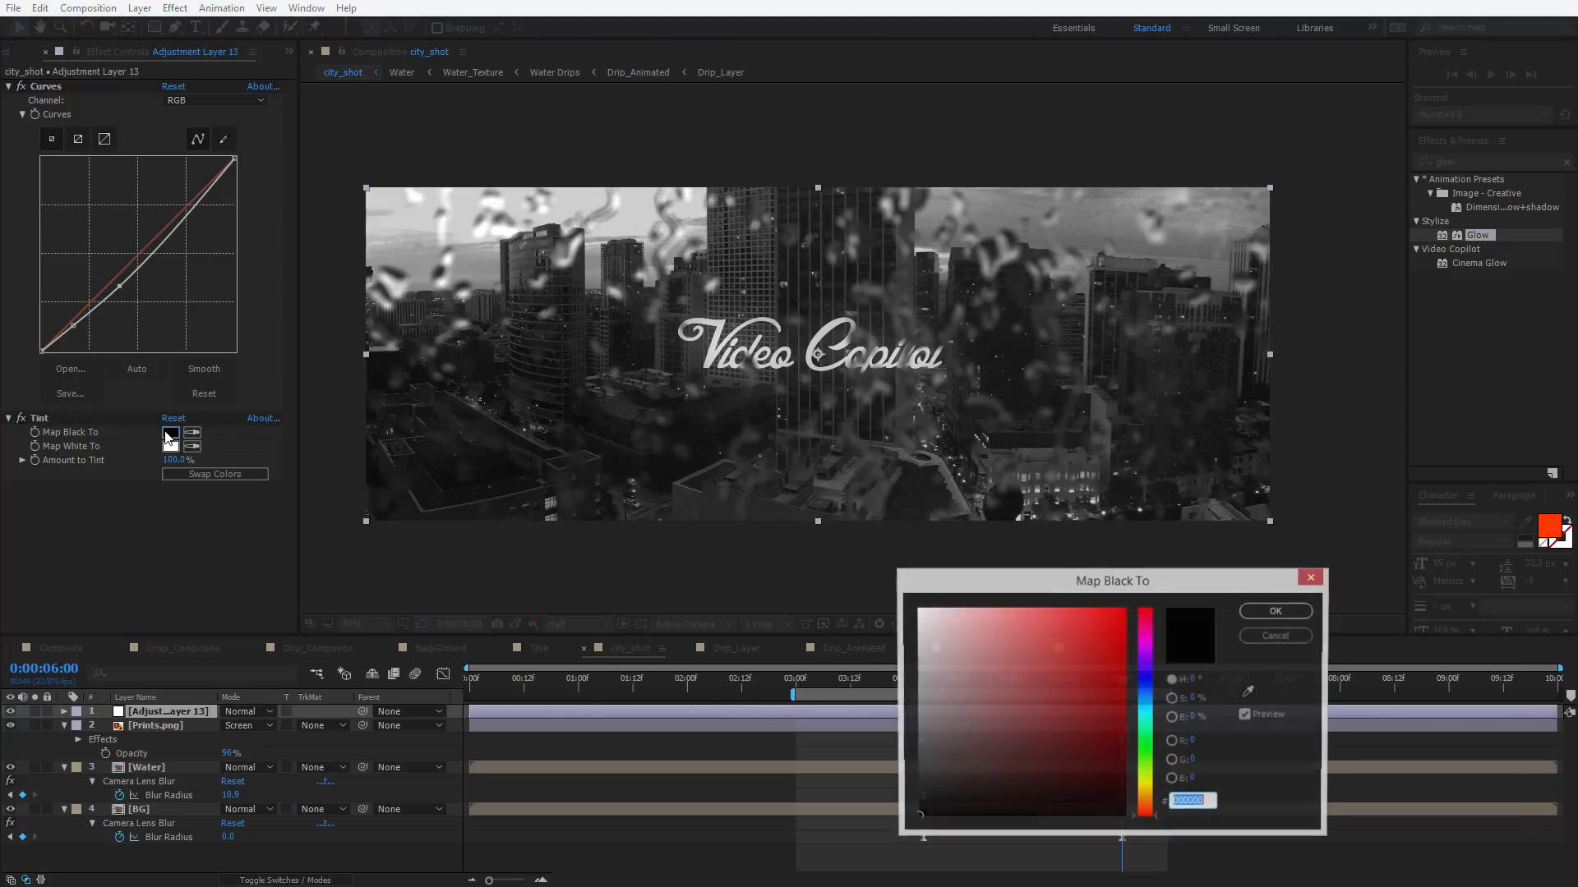
drag(1062, 575, 562, 466)
click(636, 539)
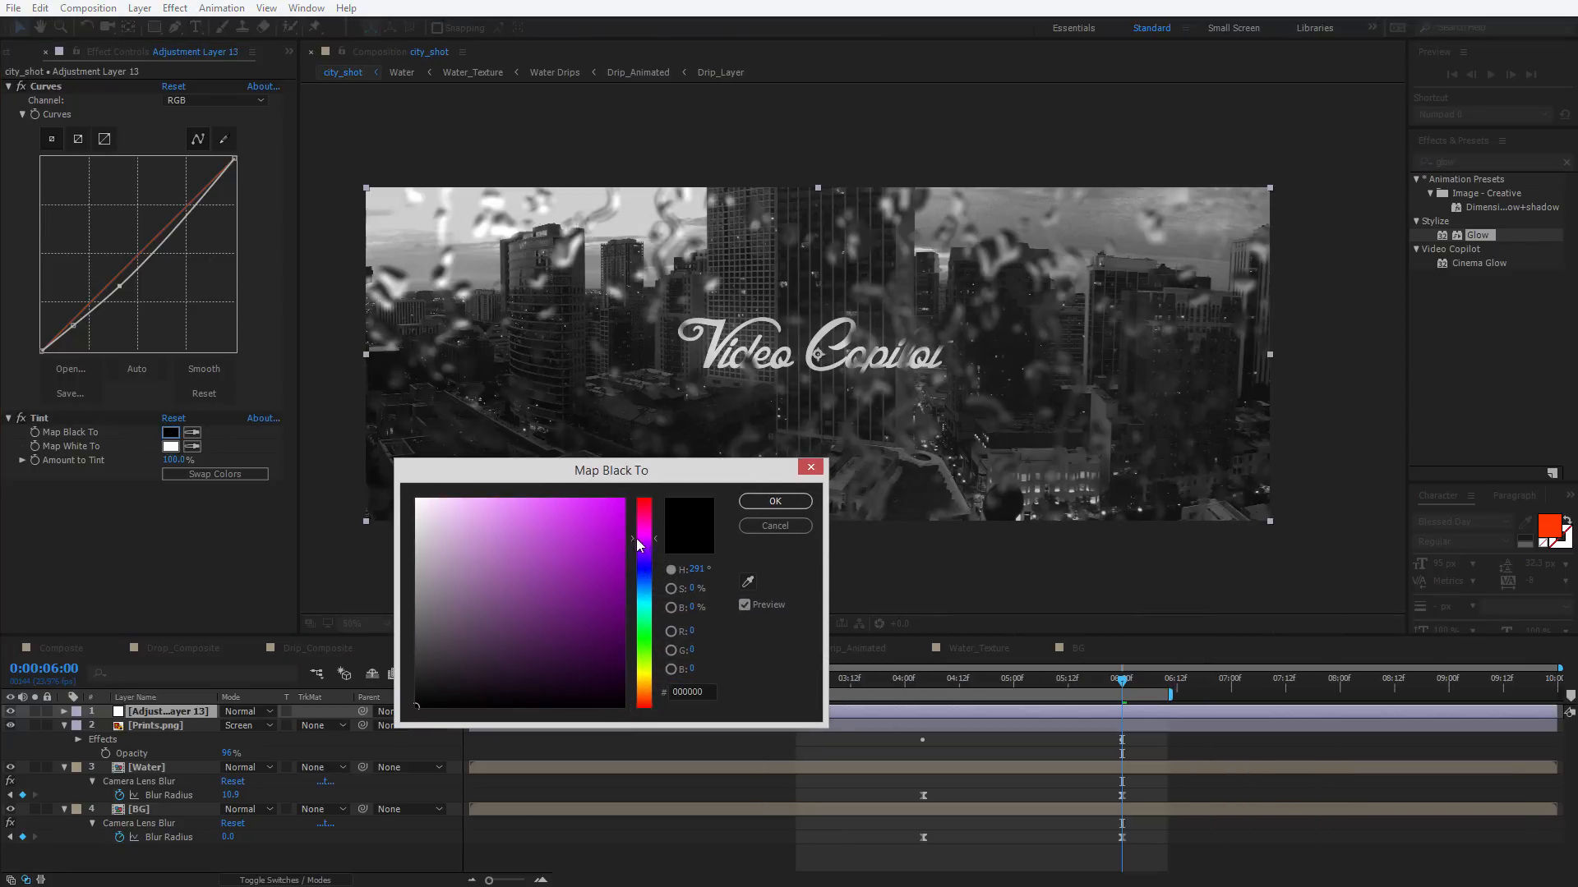
mouse_move(543, 659)
mouse_down()
mouse_move(581, 673)
mouse_move(642, 637)
mouse_move(647, 678)
mouse_up()
click(775, 501)
Map white to the orange-yellow CF8D00 in the adjustment layer's Tint effect
click(170, 446)
click(648, 682)
drag(599, 556, 625, 537)
click(645, 685)
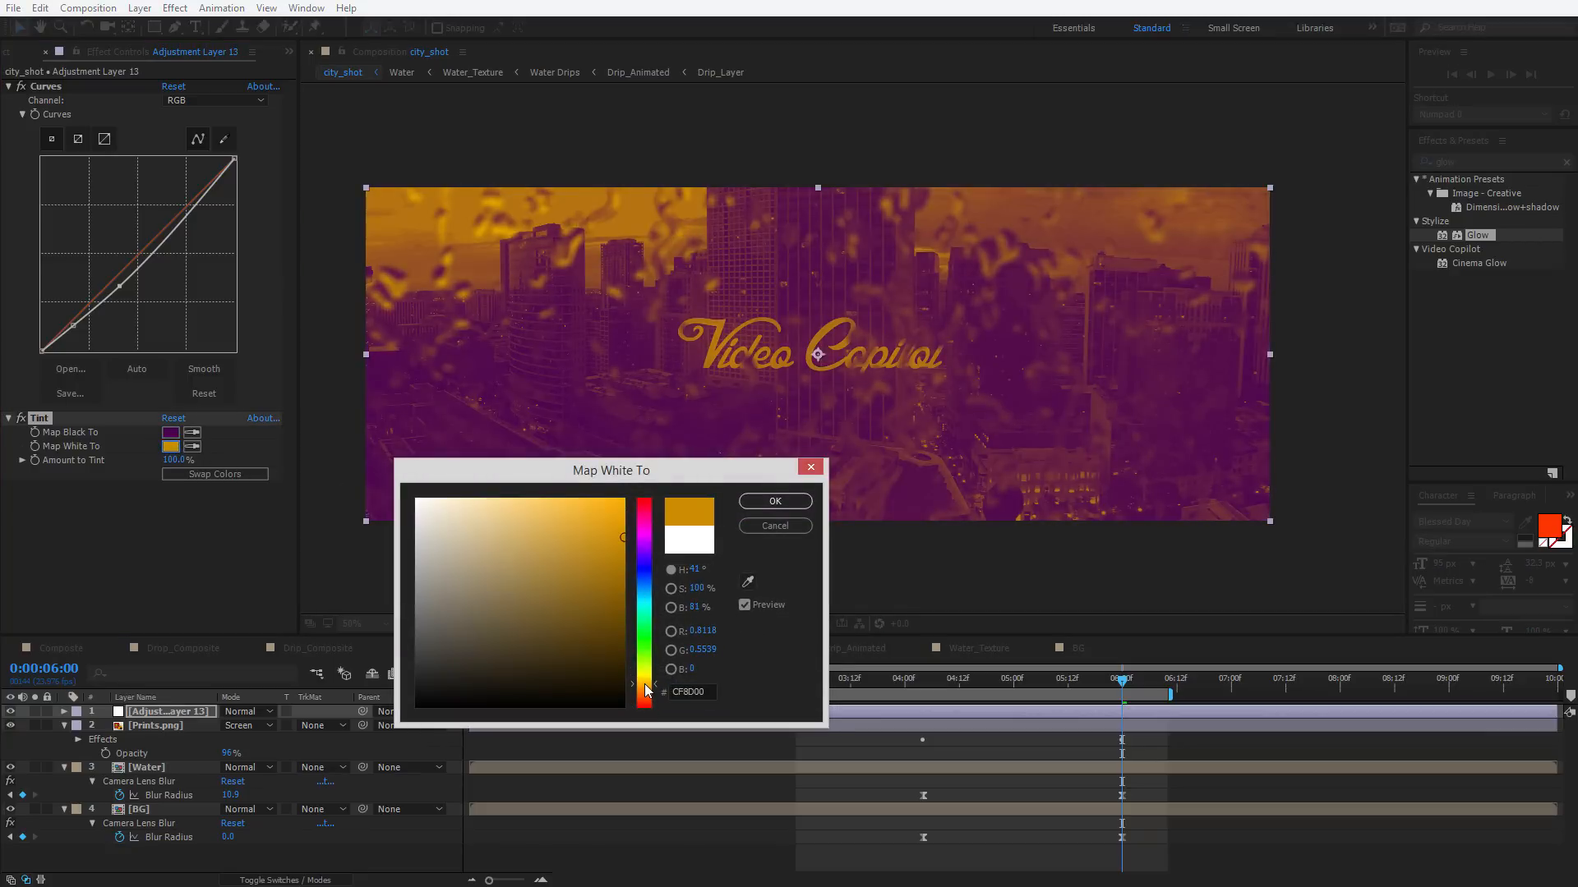
key(Return)
Shift the Tint's Map Black To color to a bluer dark violet and lower Amount to Tint to about 26%
click(170, 433)
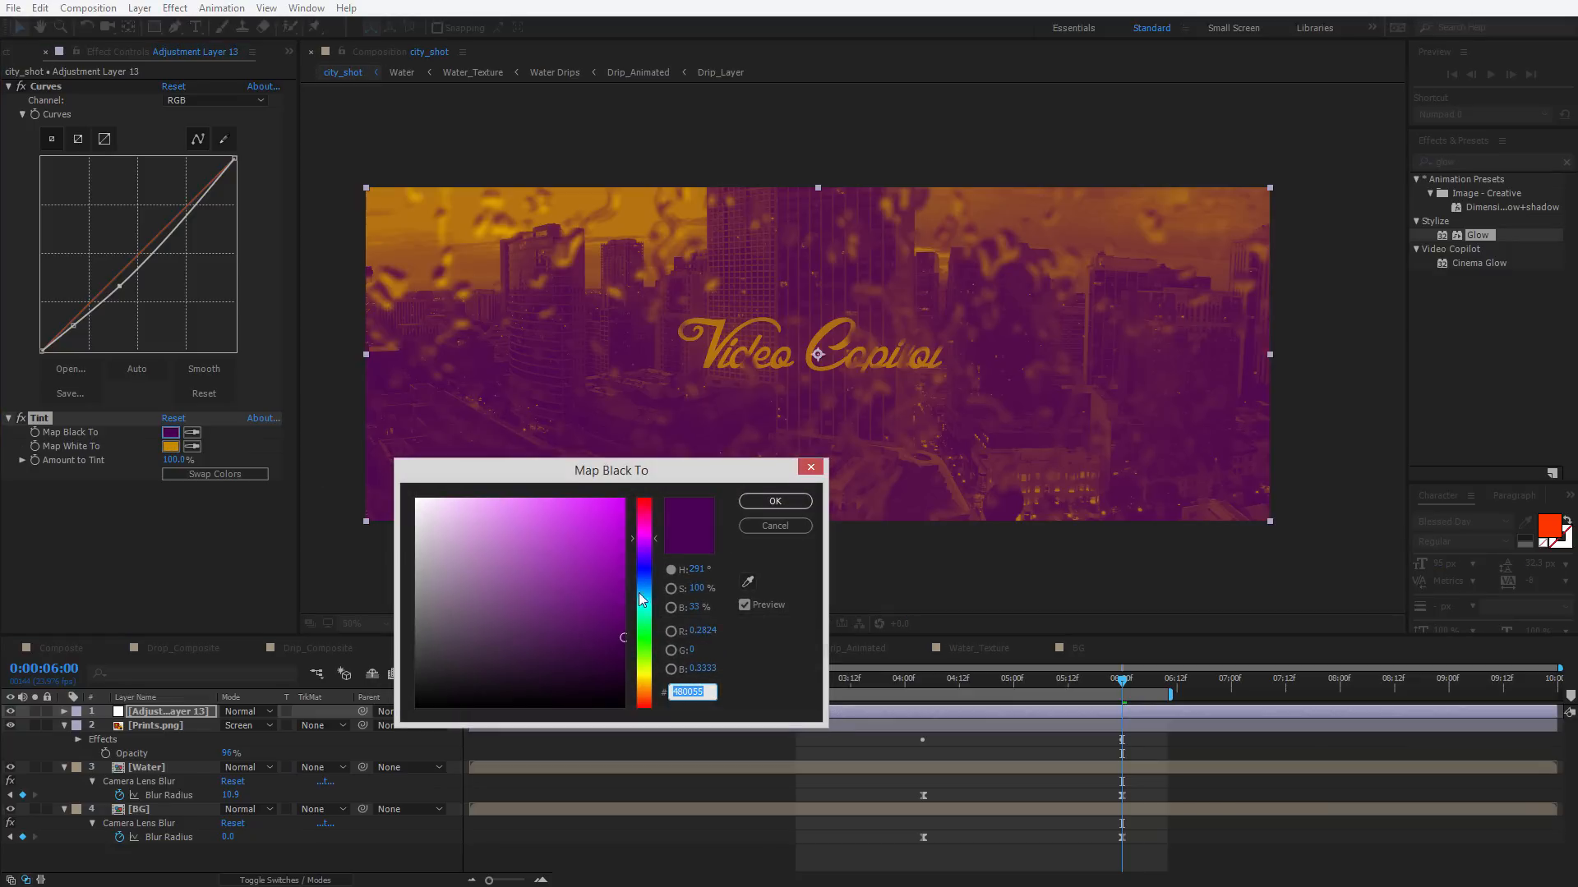
click(642, 546)
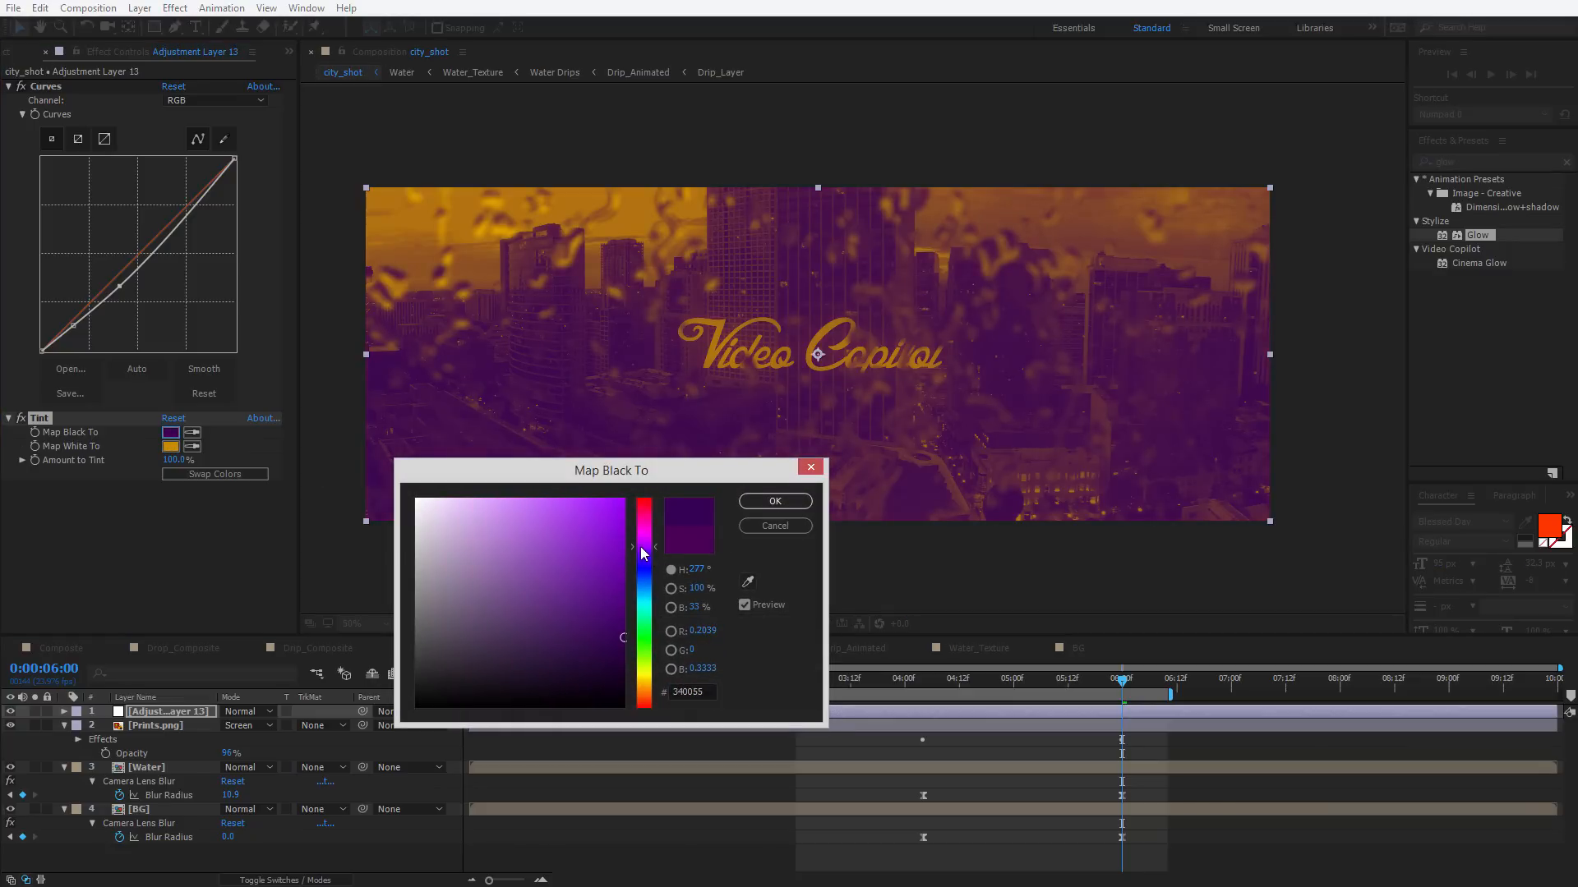
drag(614, 624, 641, 648)
key(Return)
drag(174, 460, 24, 504)
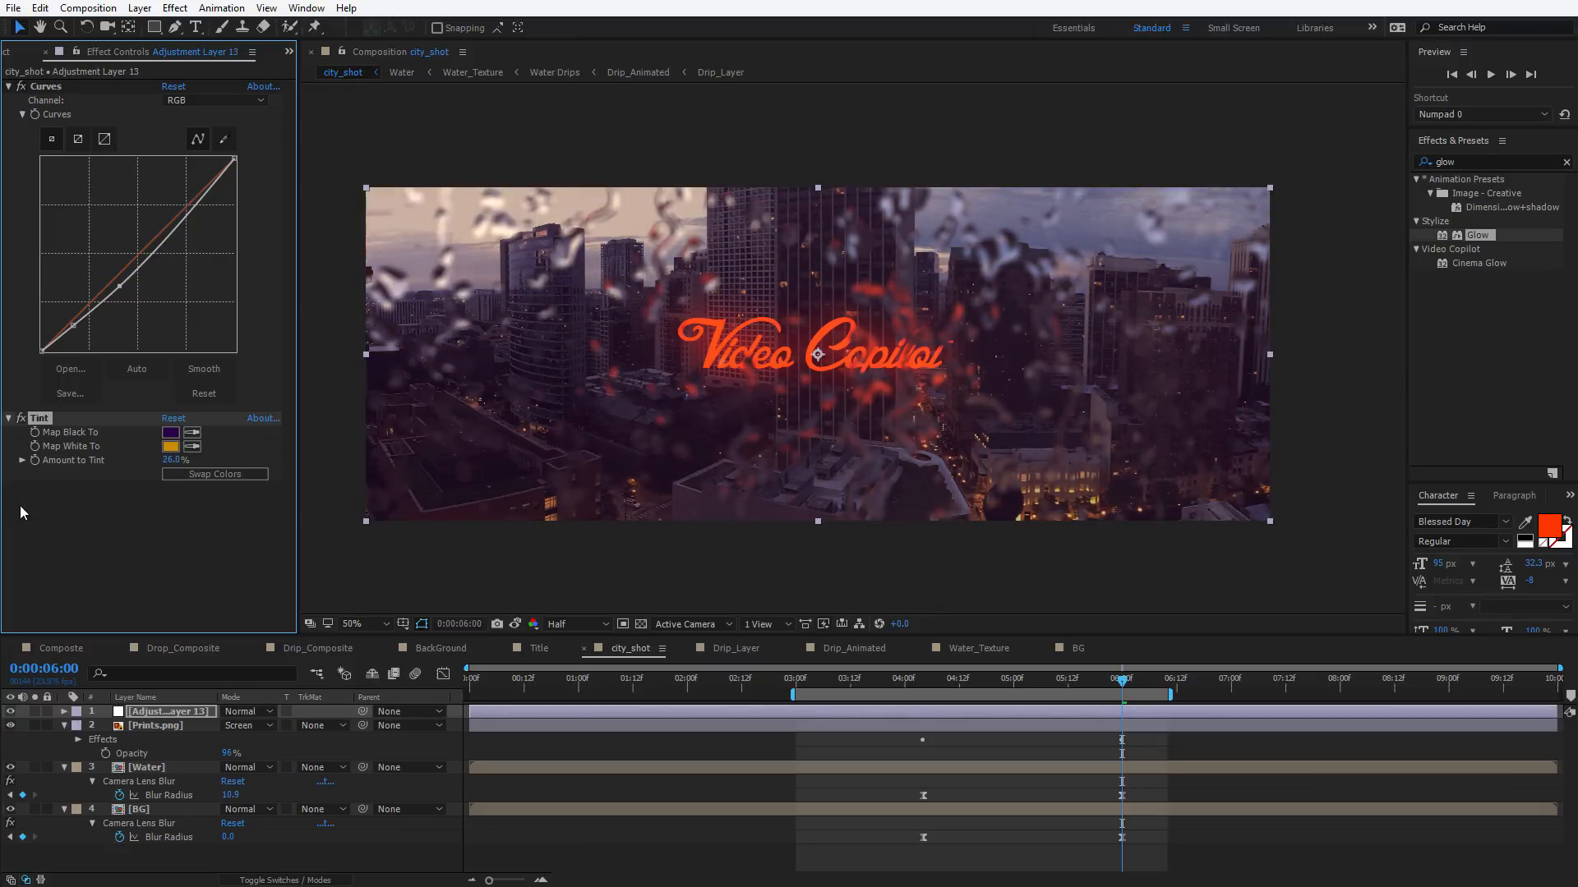
Move Curves below Tint on the adjustment layer and shape the curve into a gentle S with brighter highlights
drag(46, 87, 123, 489)
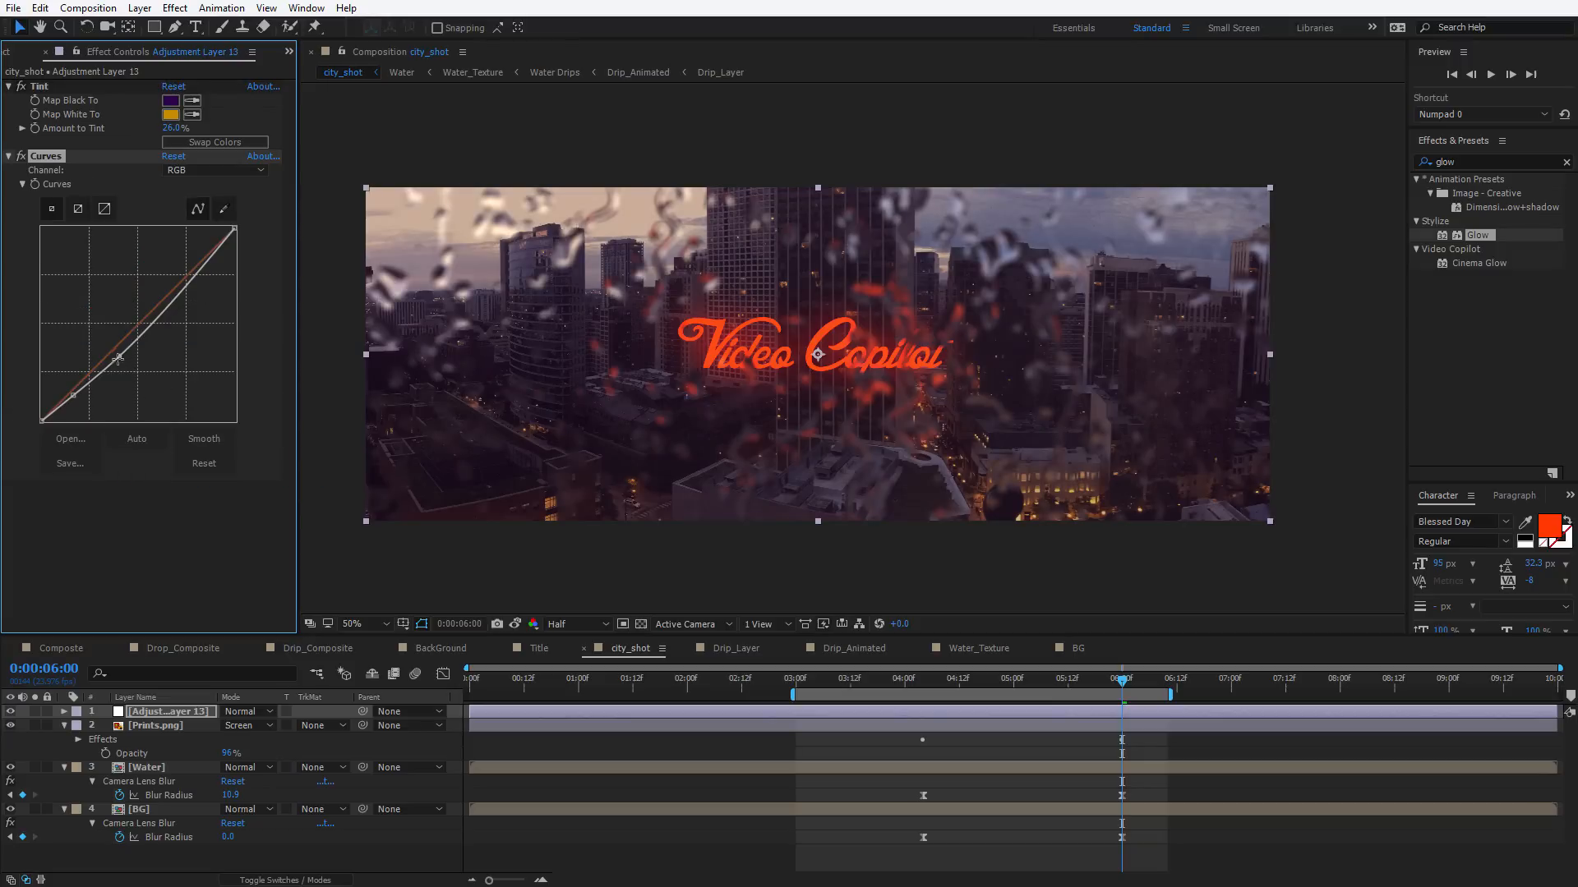
drag(118, 360, 121, 355)
drag(170, 305, 164, 288)
drag(120, 355, 115, 352)
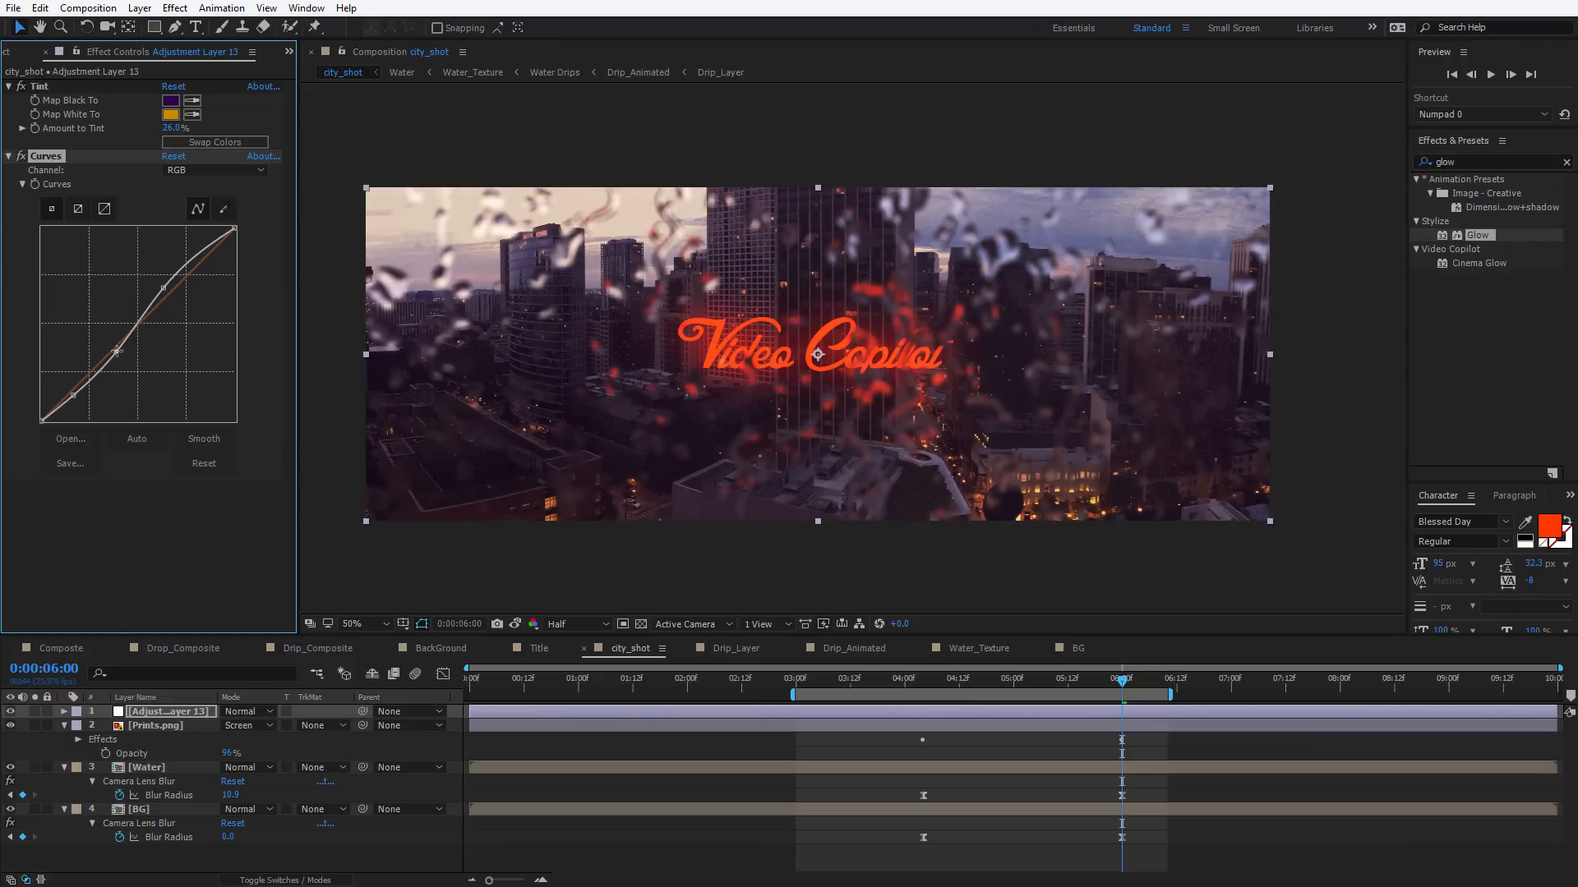
drag(164, 287, 171, 281)
Preview the graded shot, darken the deepest shadows with an extra Curves point, and check the sharp and blurred title frames
key(KP_0)
key(space)
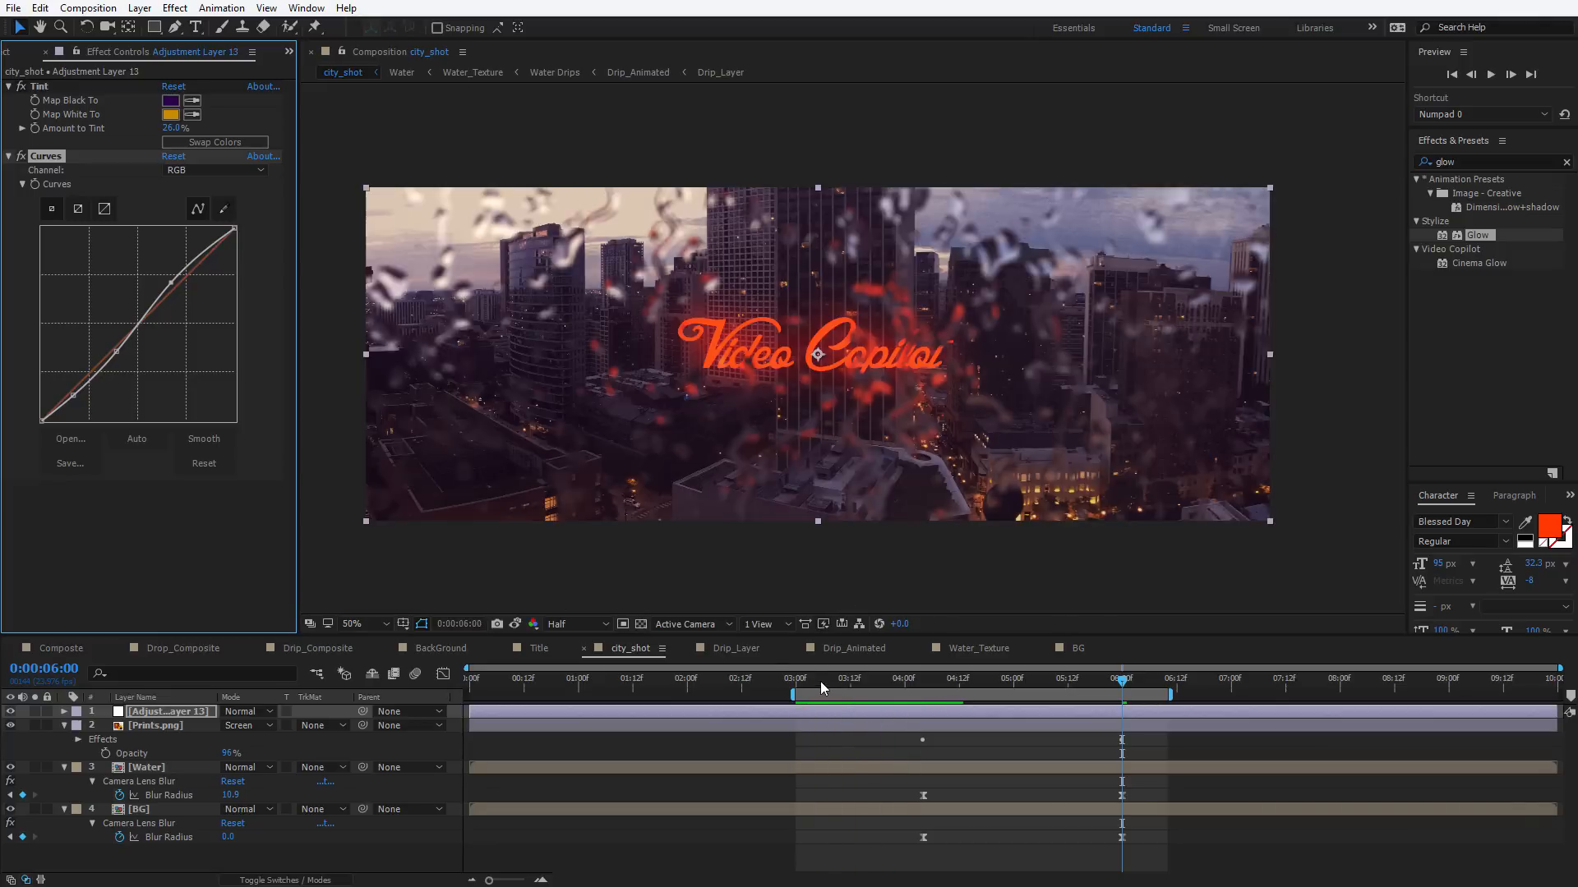
click(823, 682)
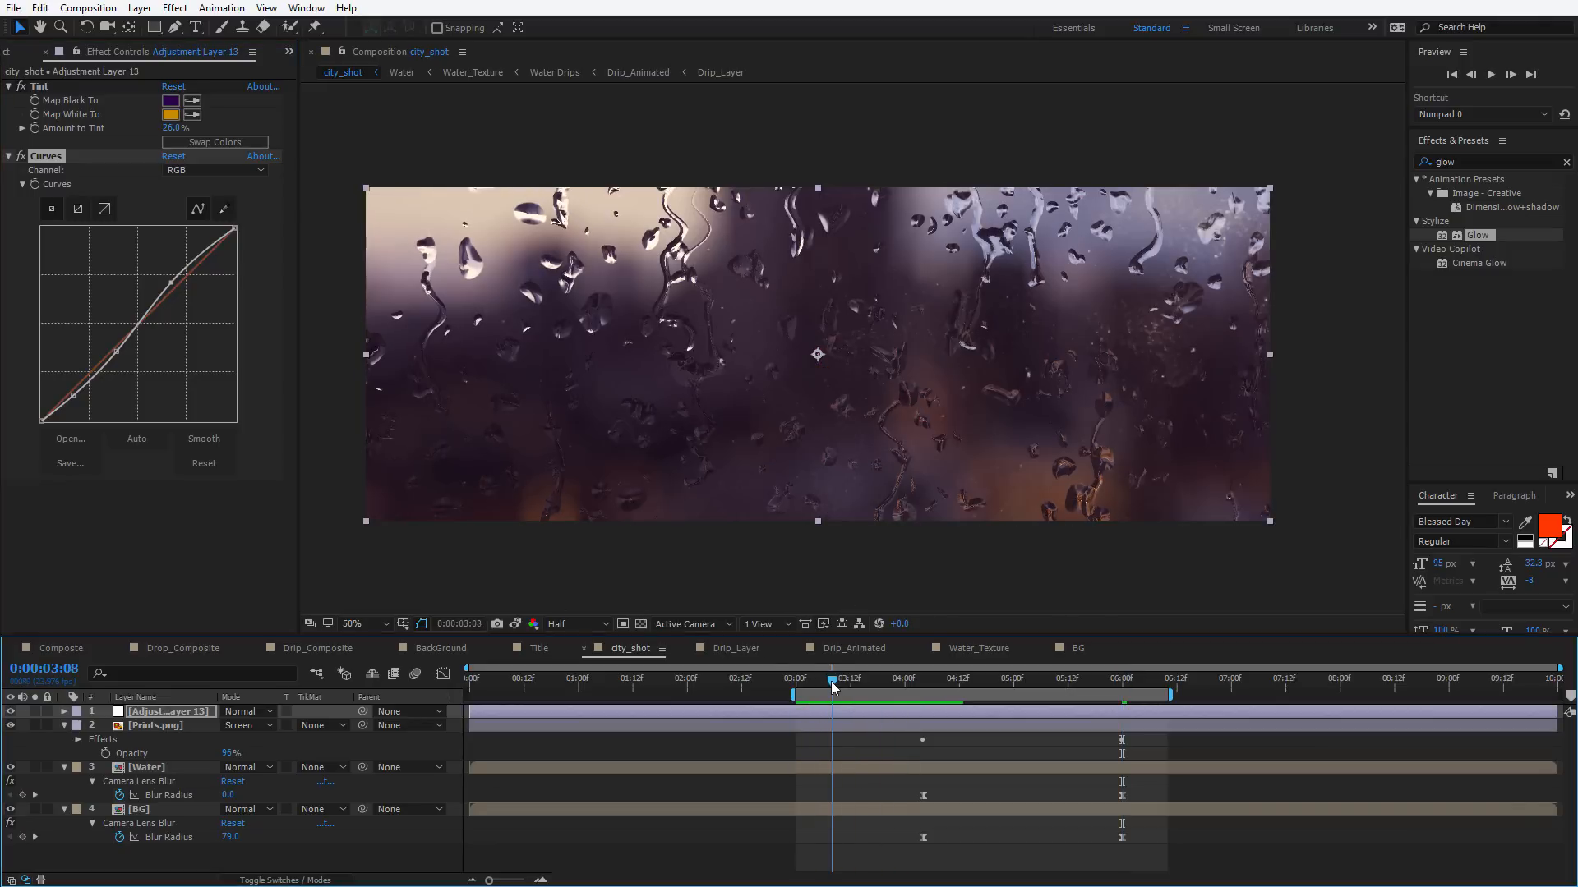
click(62, 417)
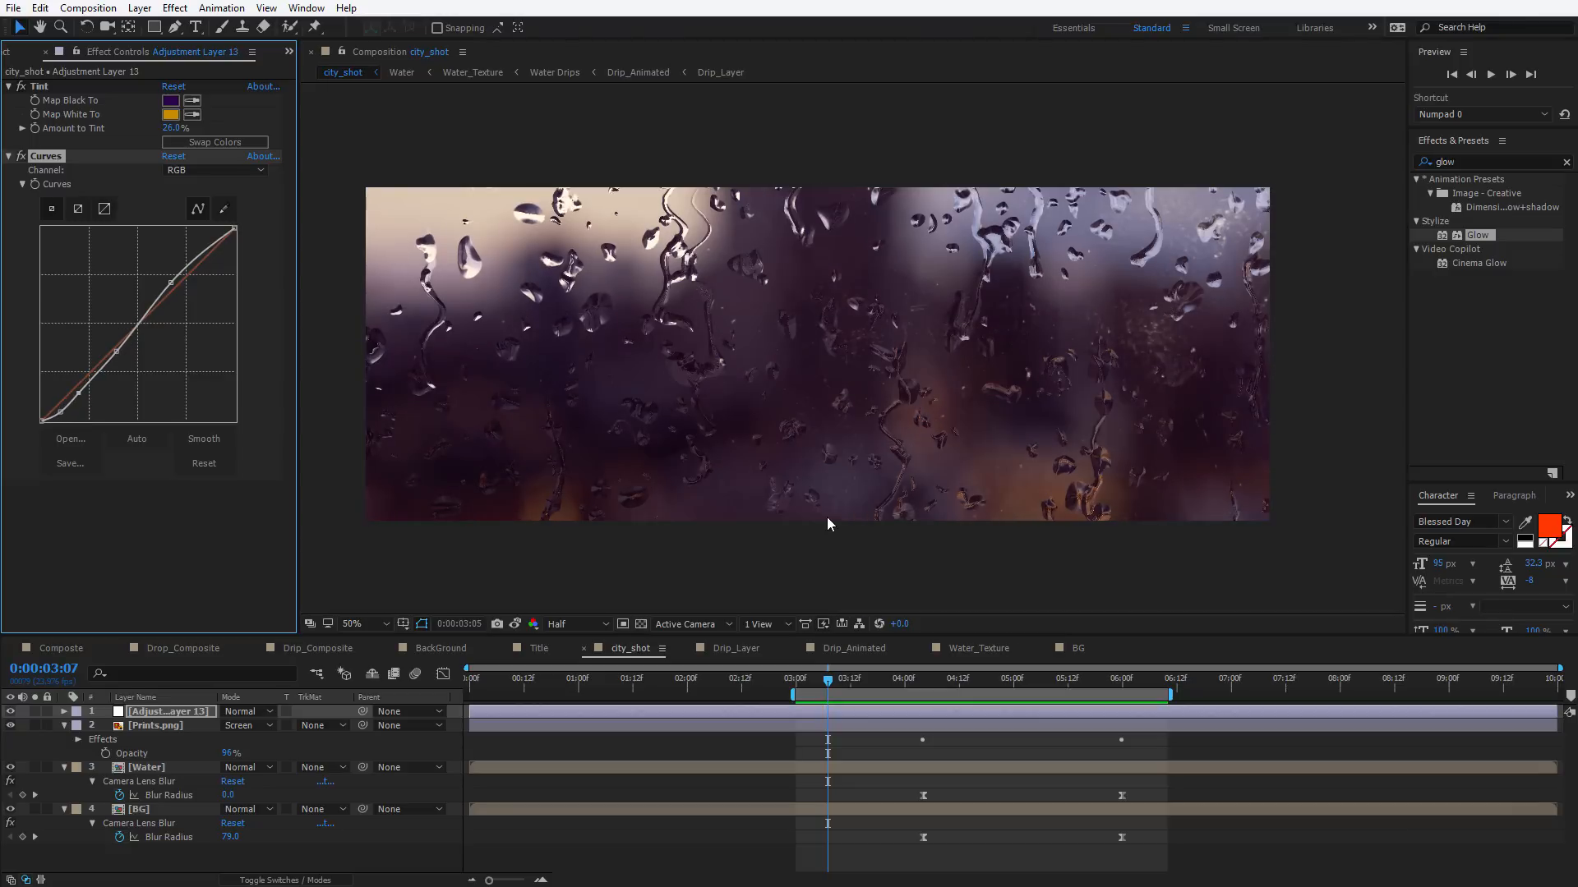
click(1126, 681)
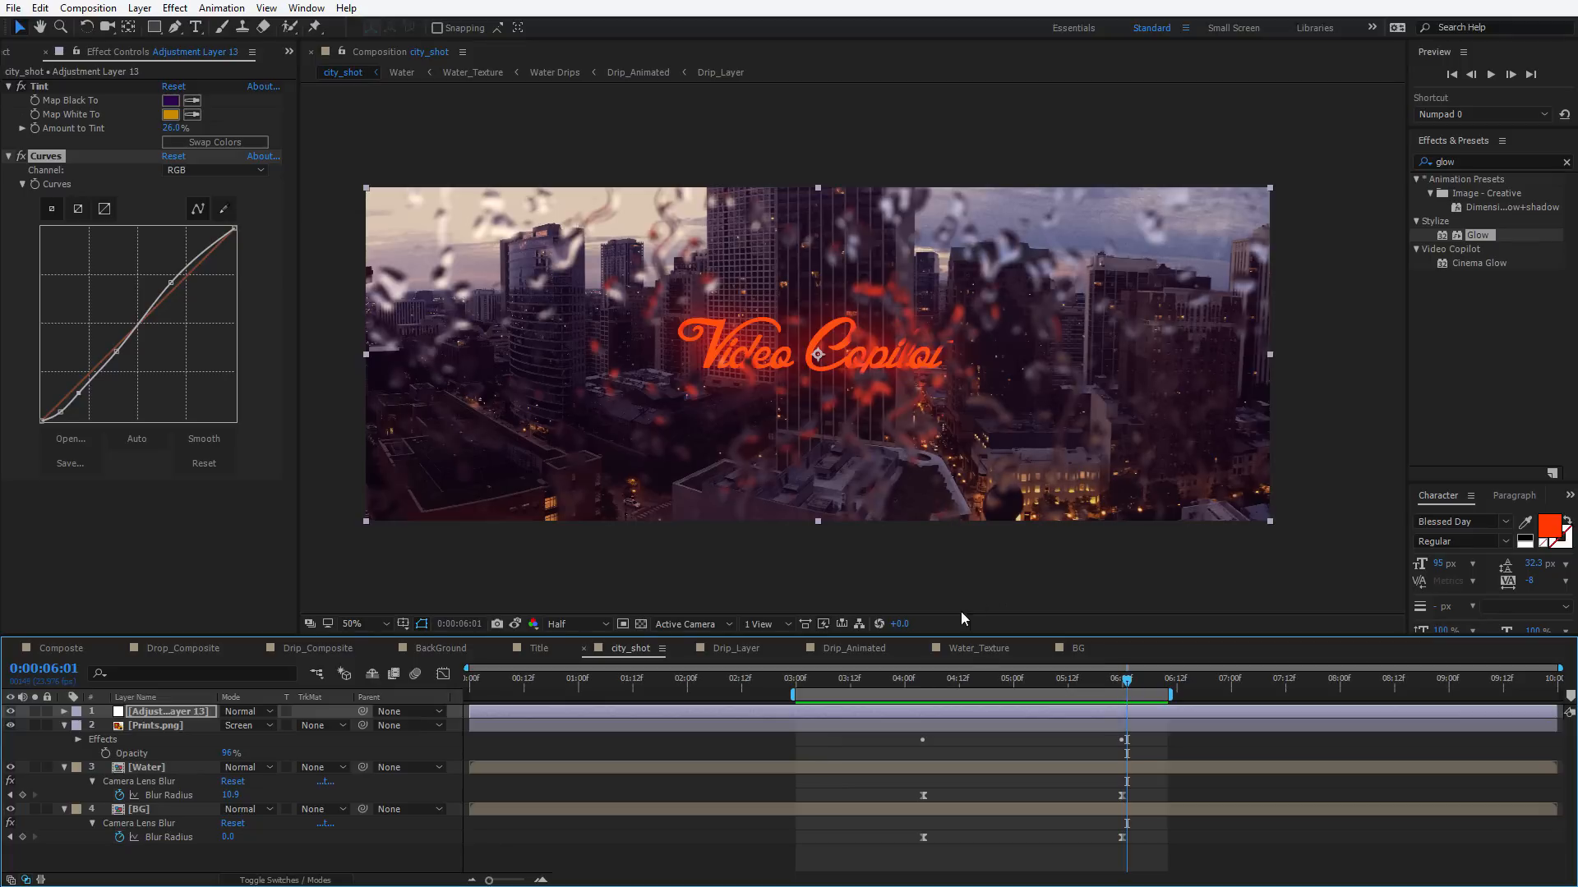
click(922, 689)
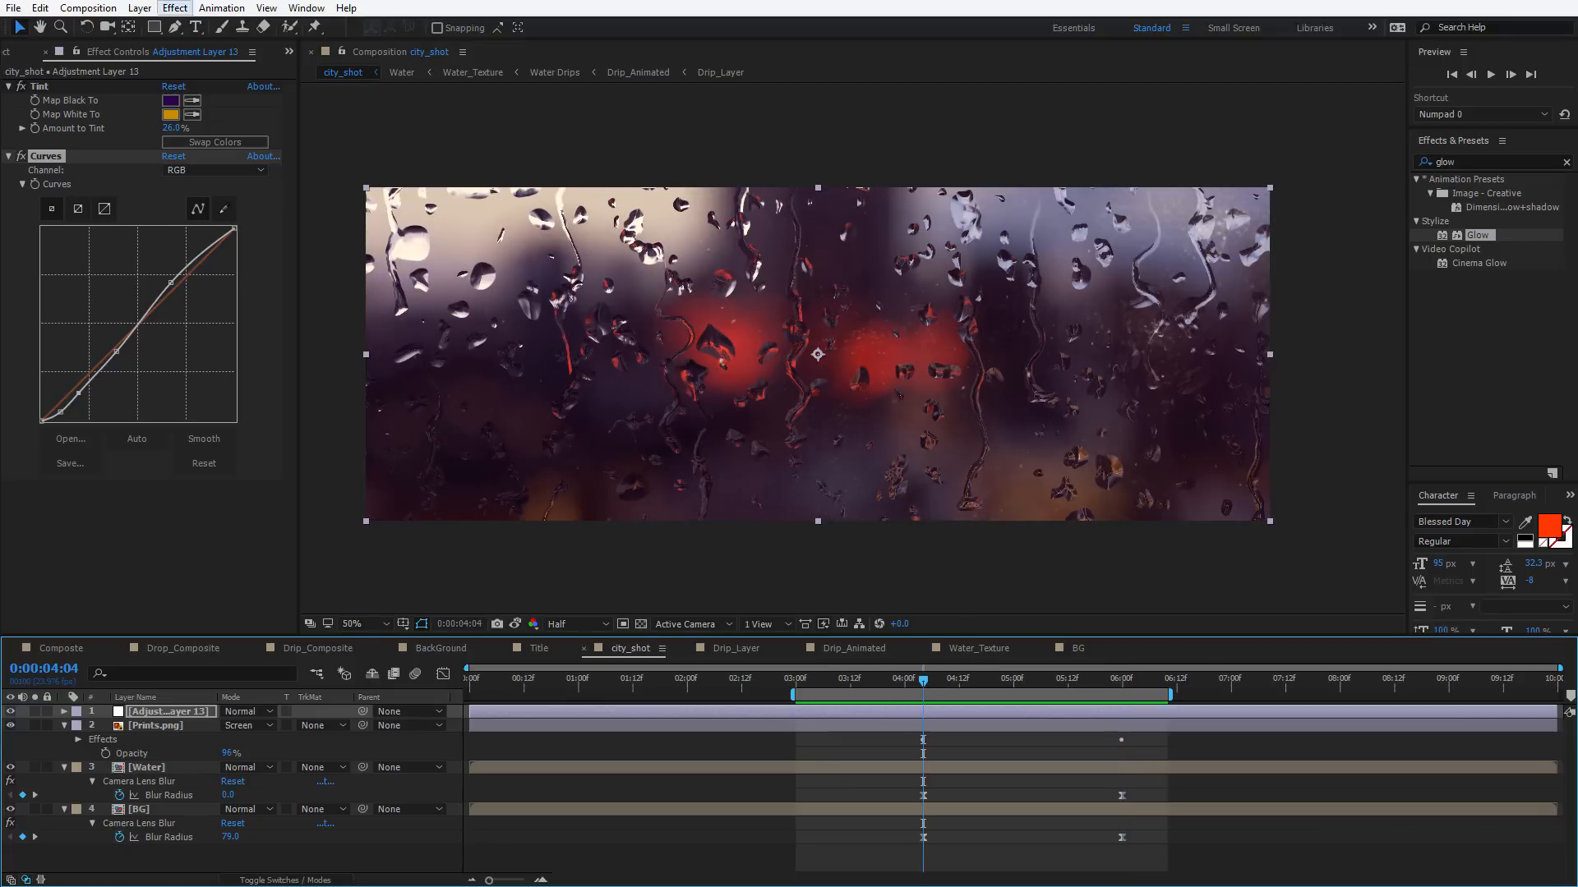
Apply Gaussian Blur to the adjustment layer with Blurriness 0.5 and Repeat Edge Pixels enabled
click(175, 7)
mouse_move(238, 123)
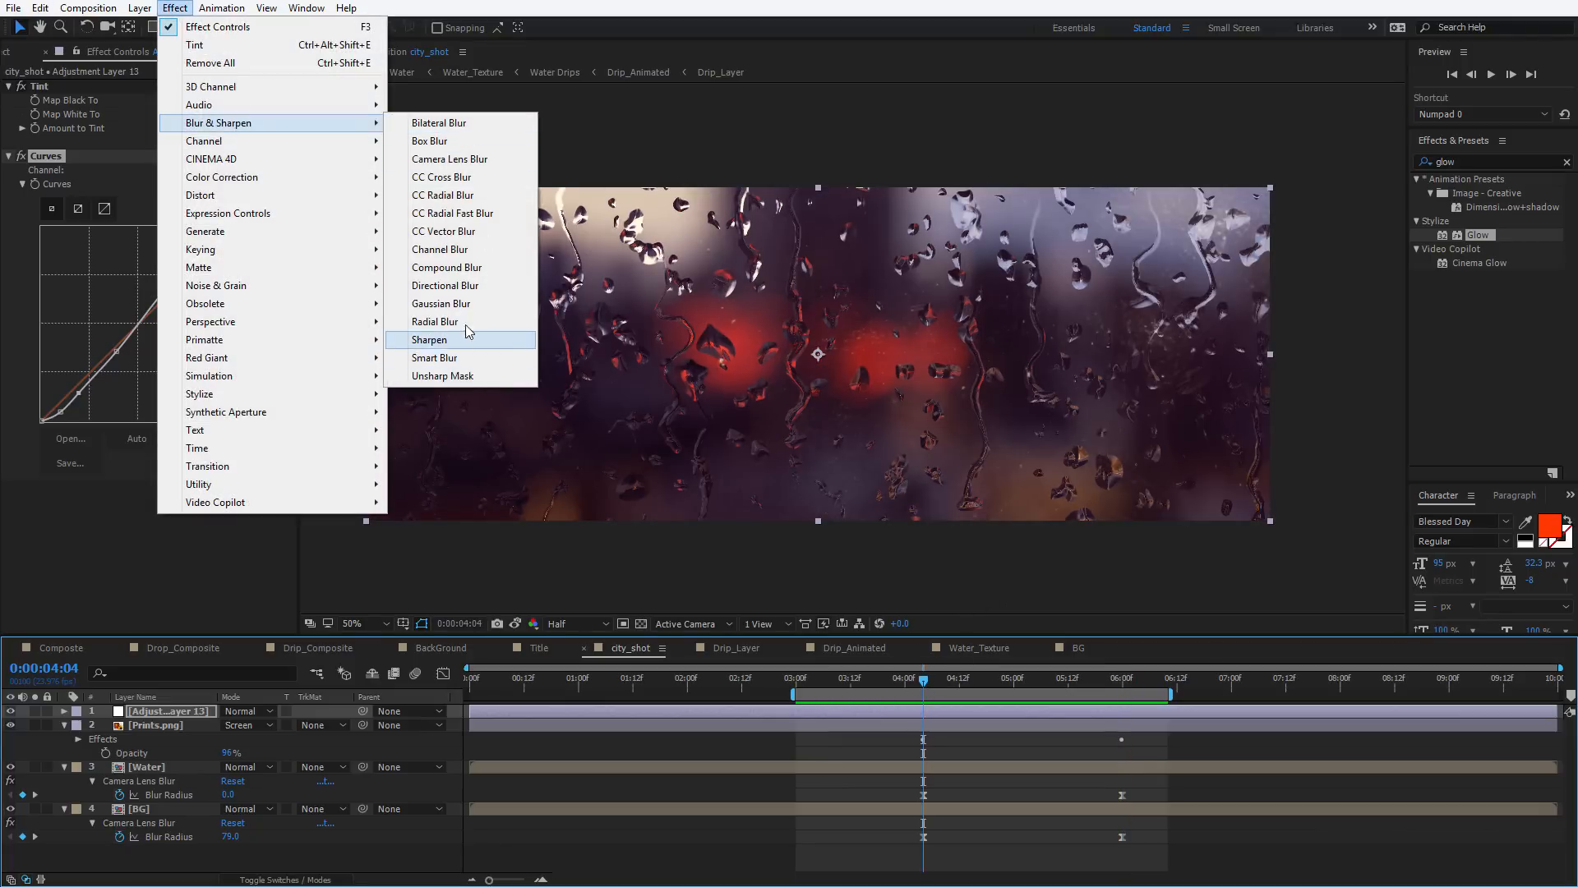
click(452, 304)
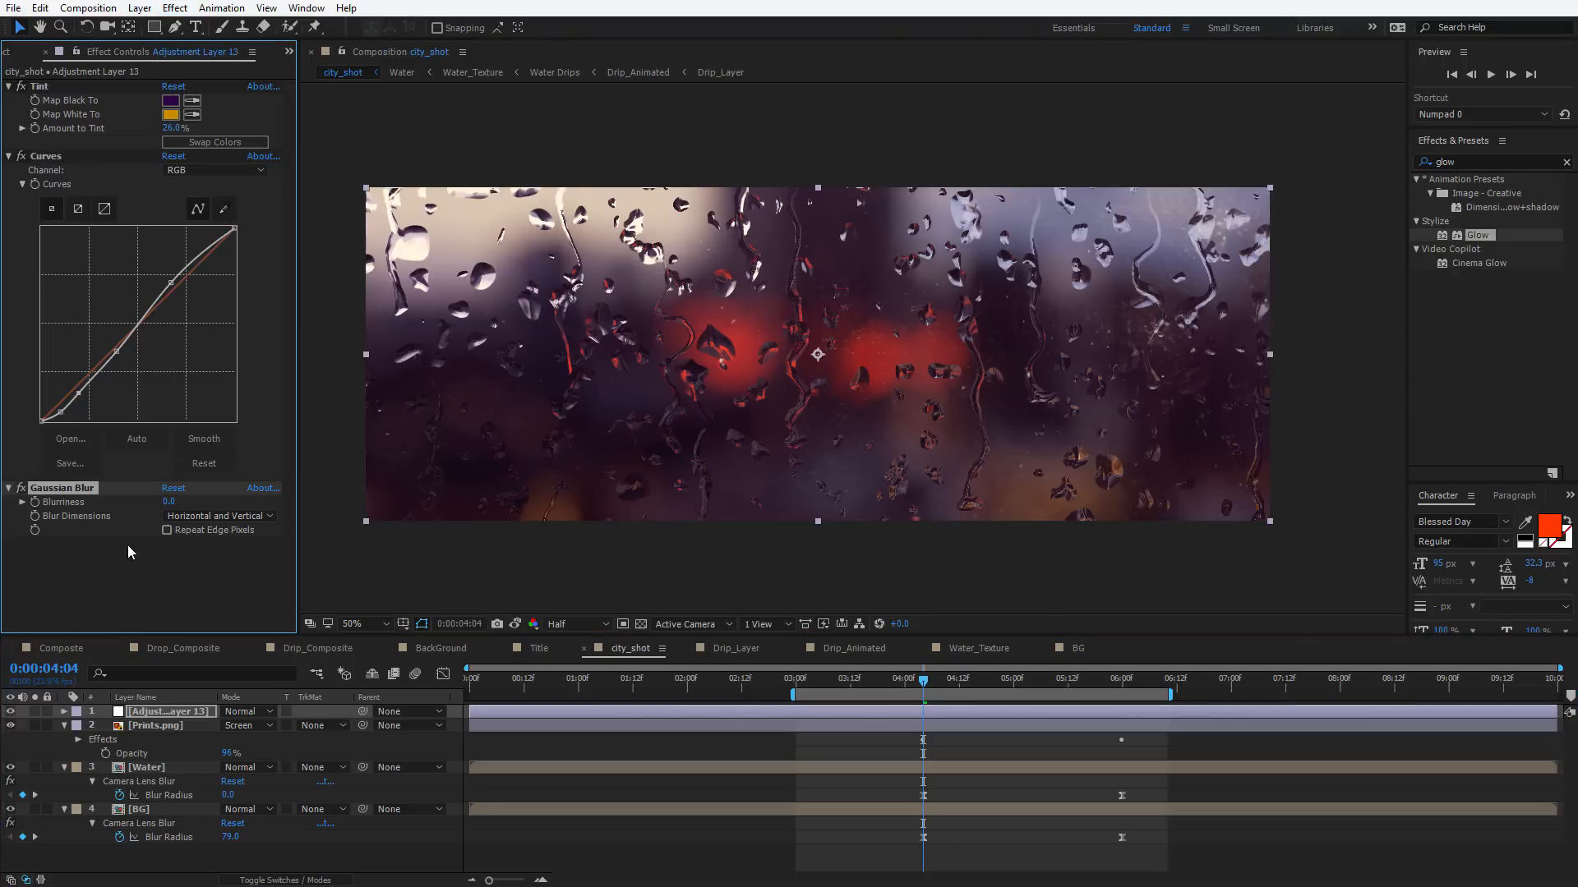
click(170, 503)
Find the Noise effect, apply it below Gaussian Blur on the adjustment layer, and set Amount of Noise to 4%
click(1475, 162)
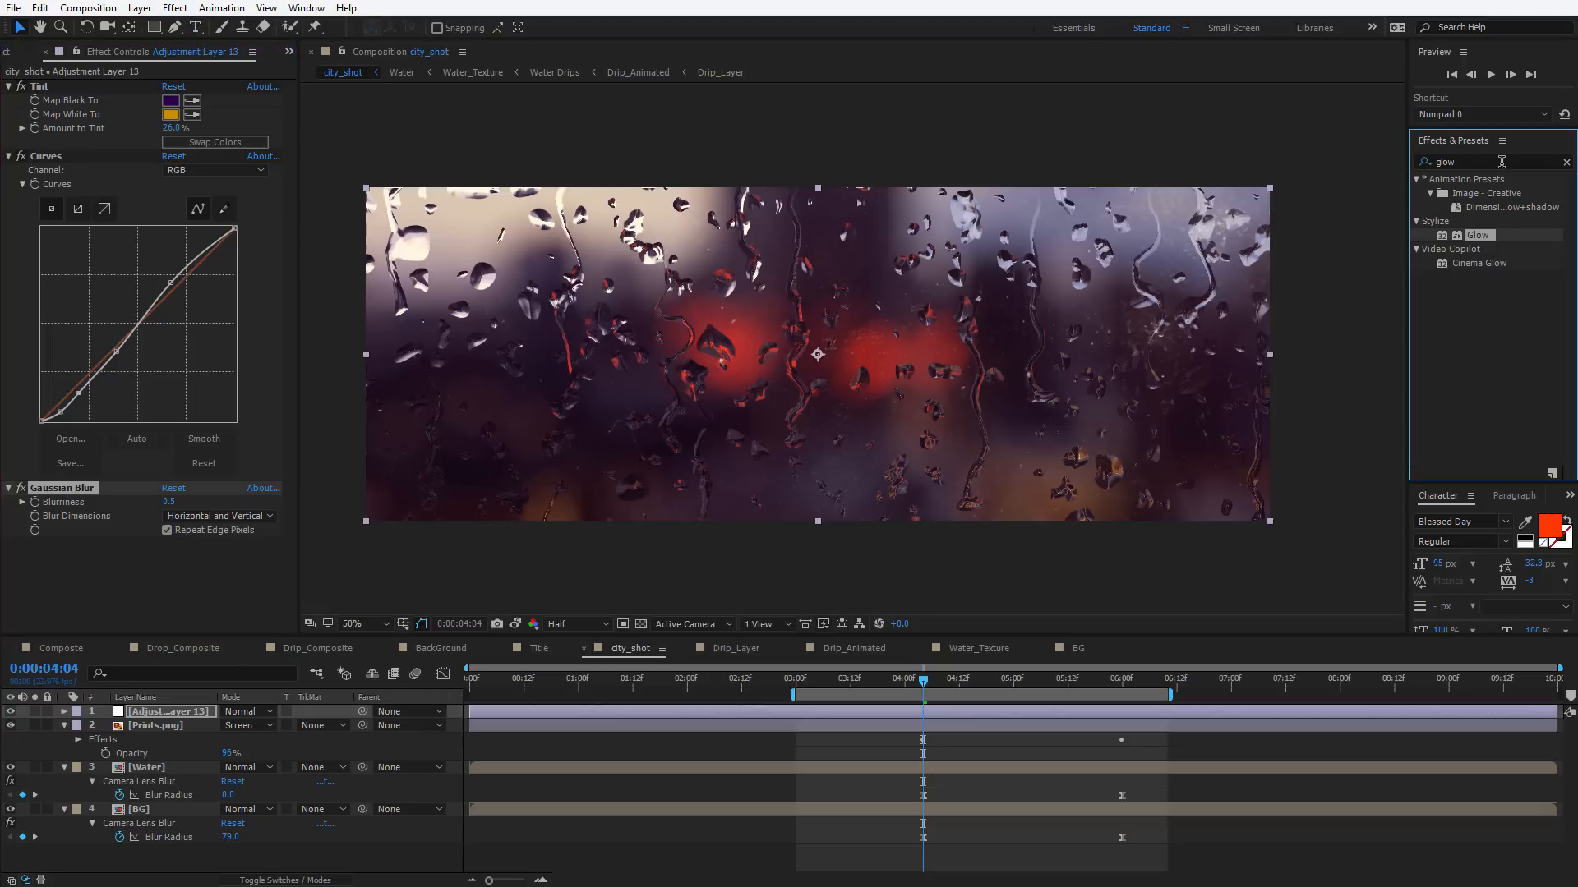
text(noise)
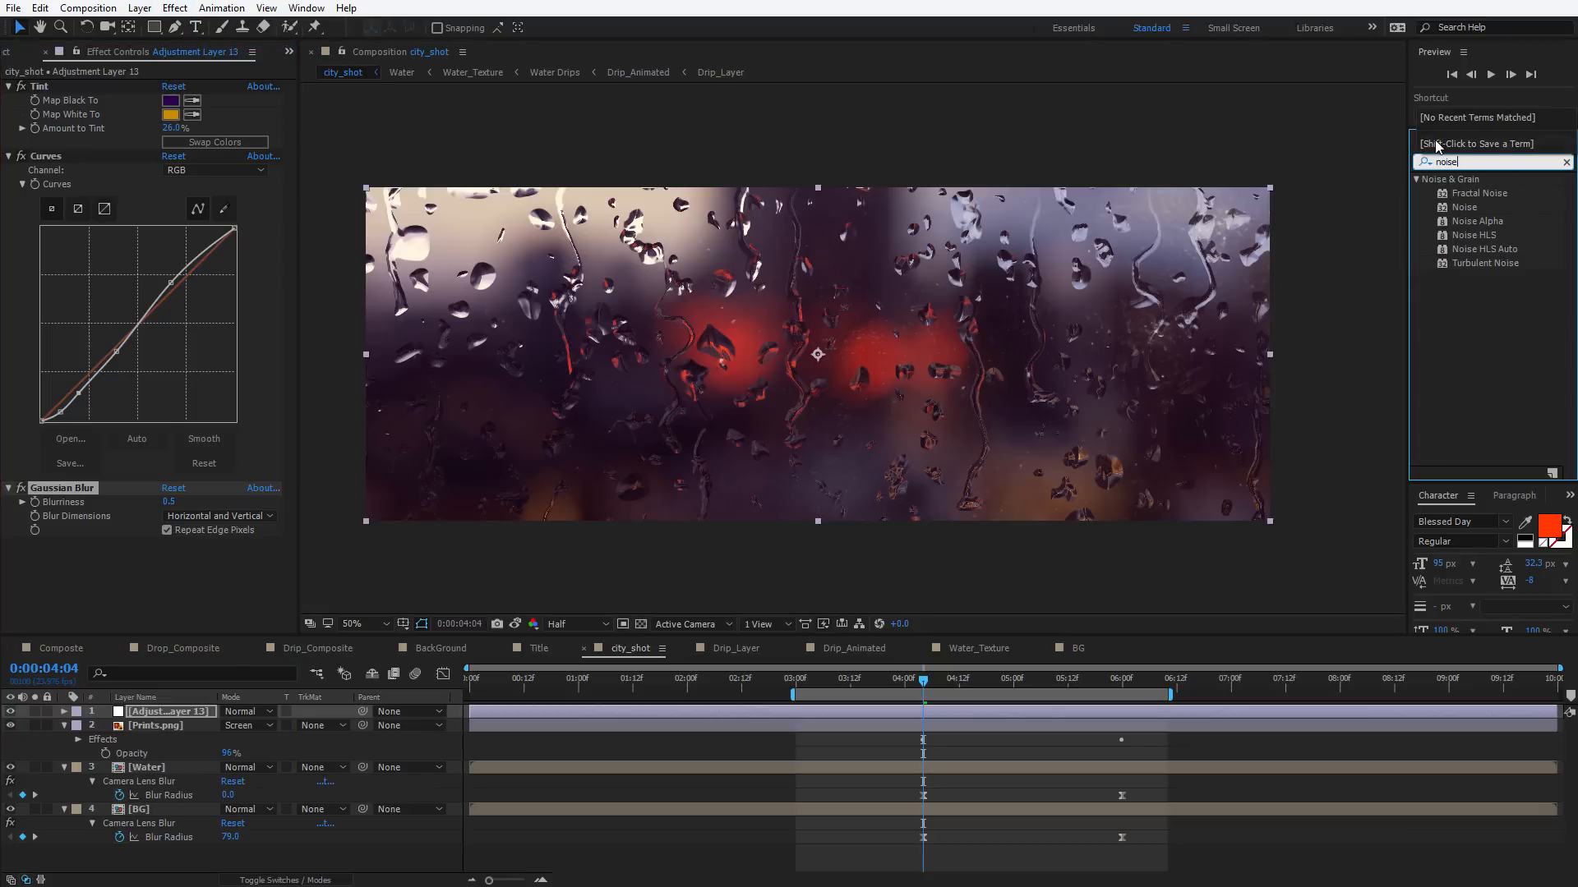
drag(1461, 207, 161, 559)
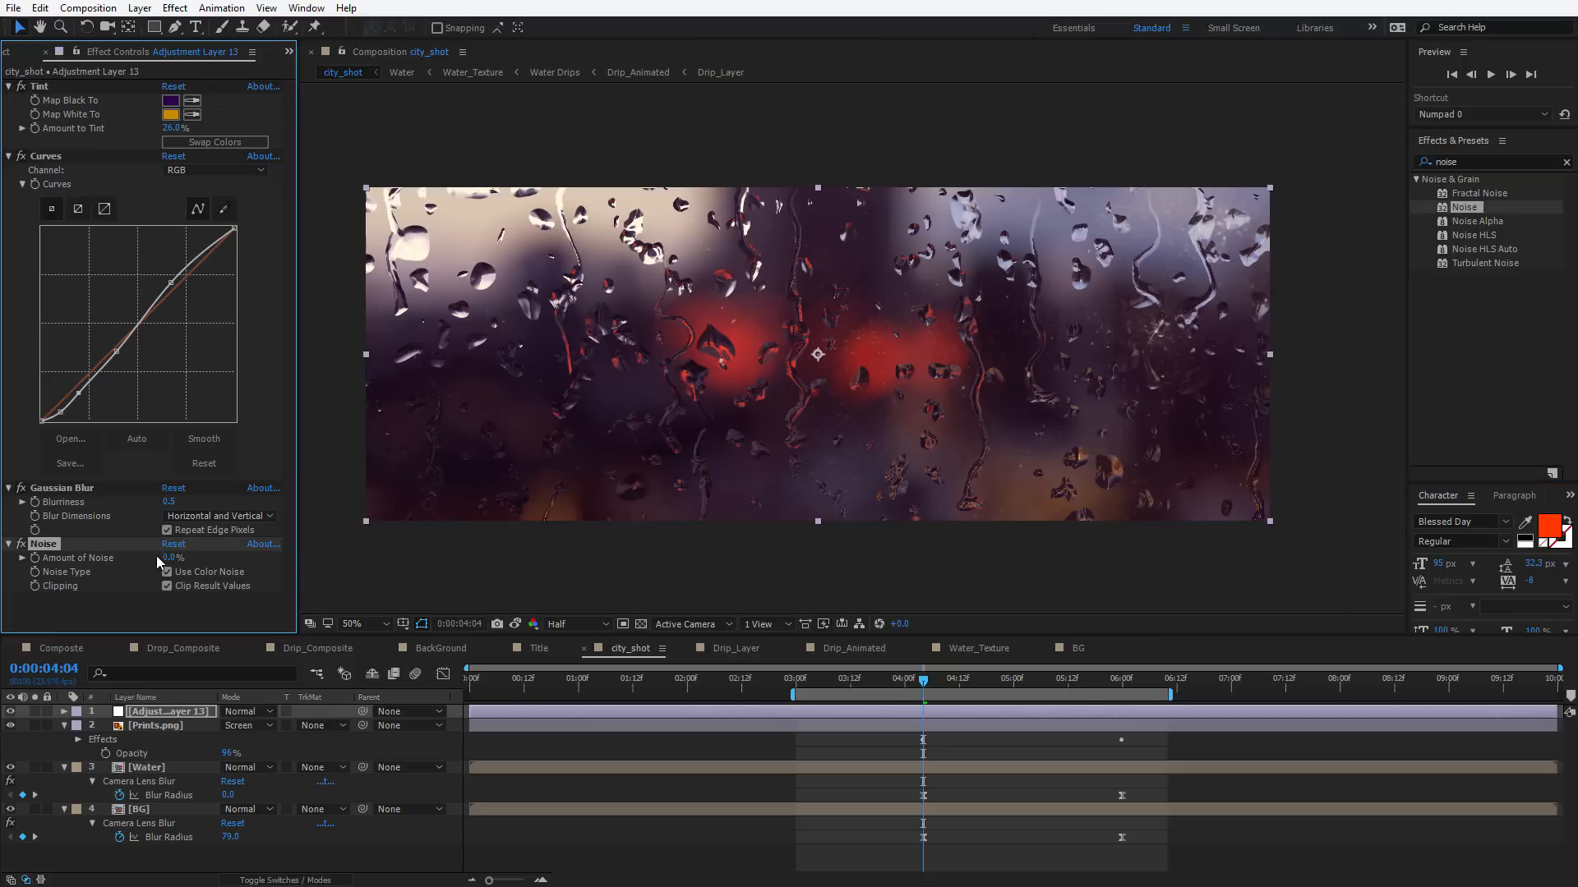
click(168, 562)
text(4)
key(Return)
Examine the noise on the glass at 100% magnification and play back the rack focus in city_shot
key(period)
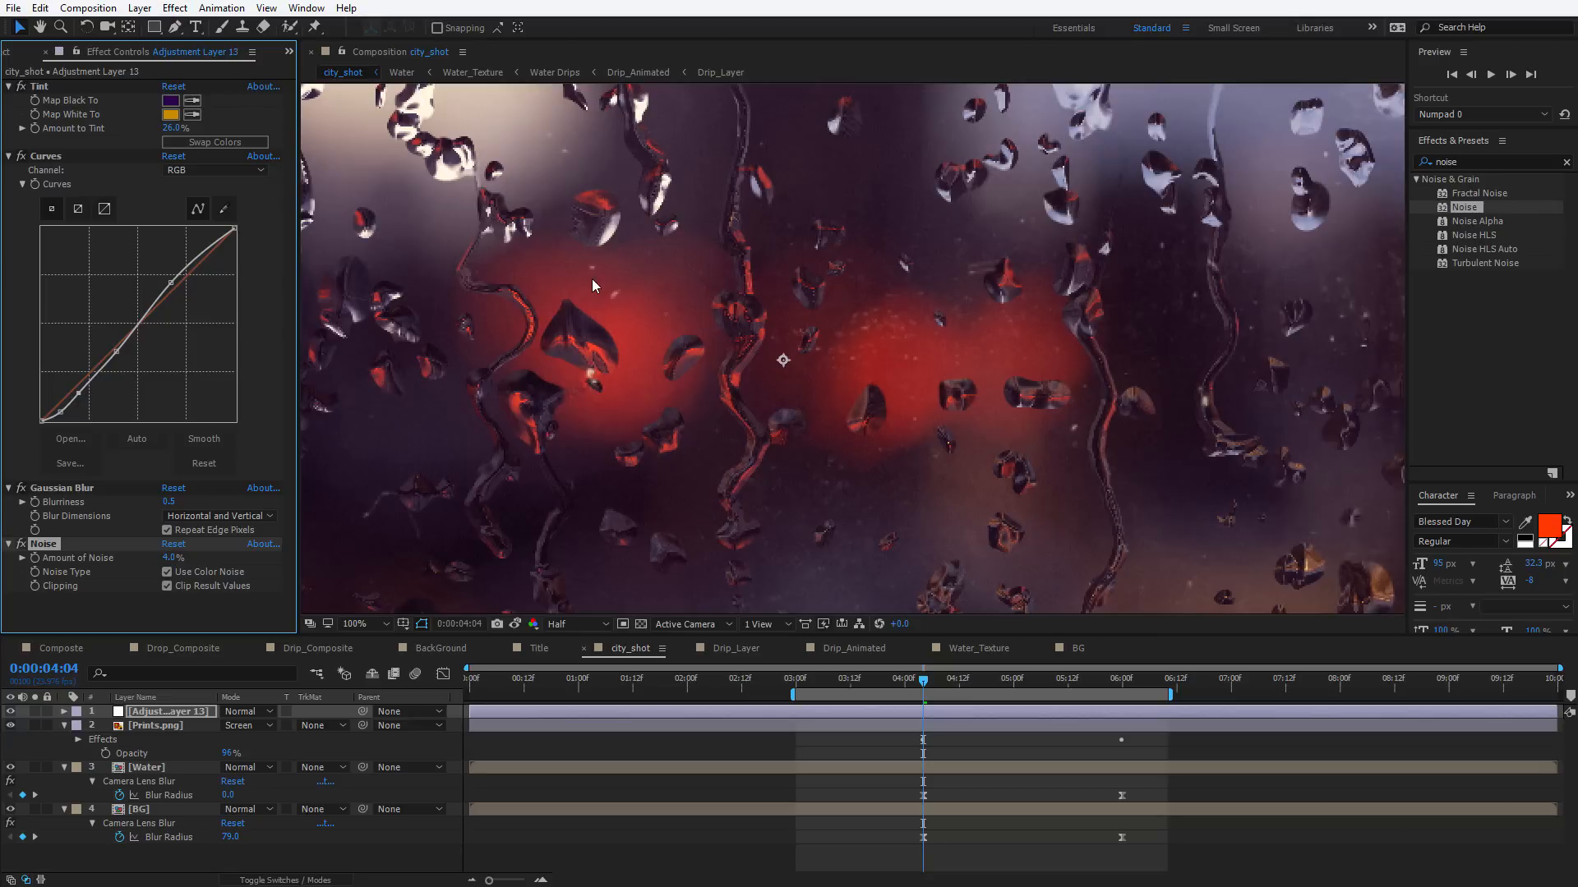
key(comma)
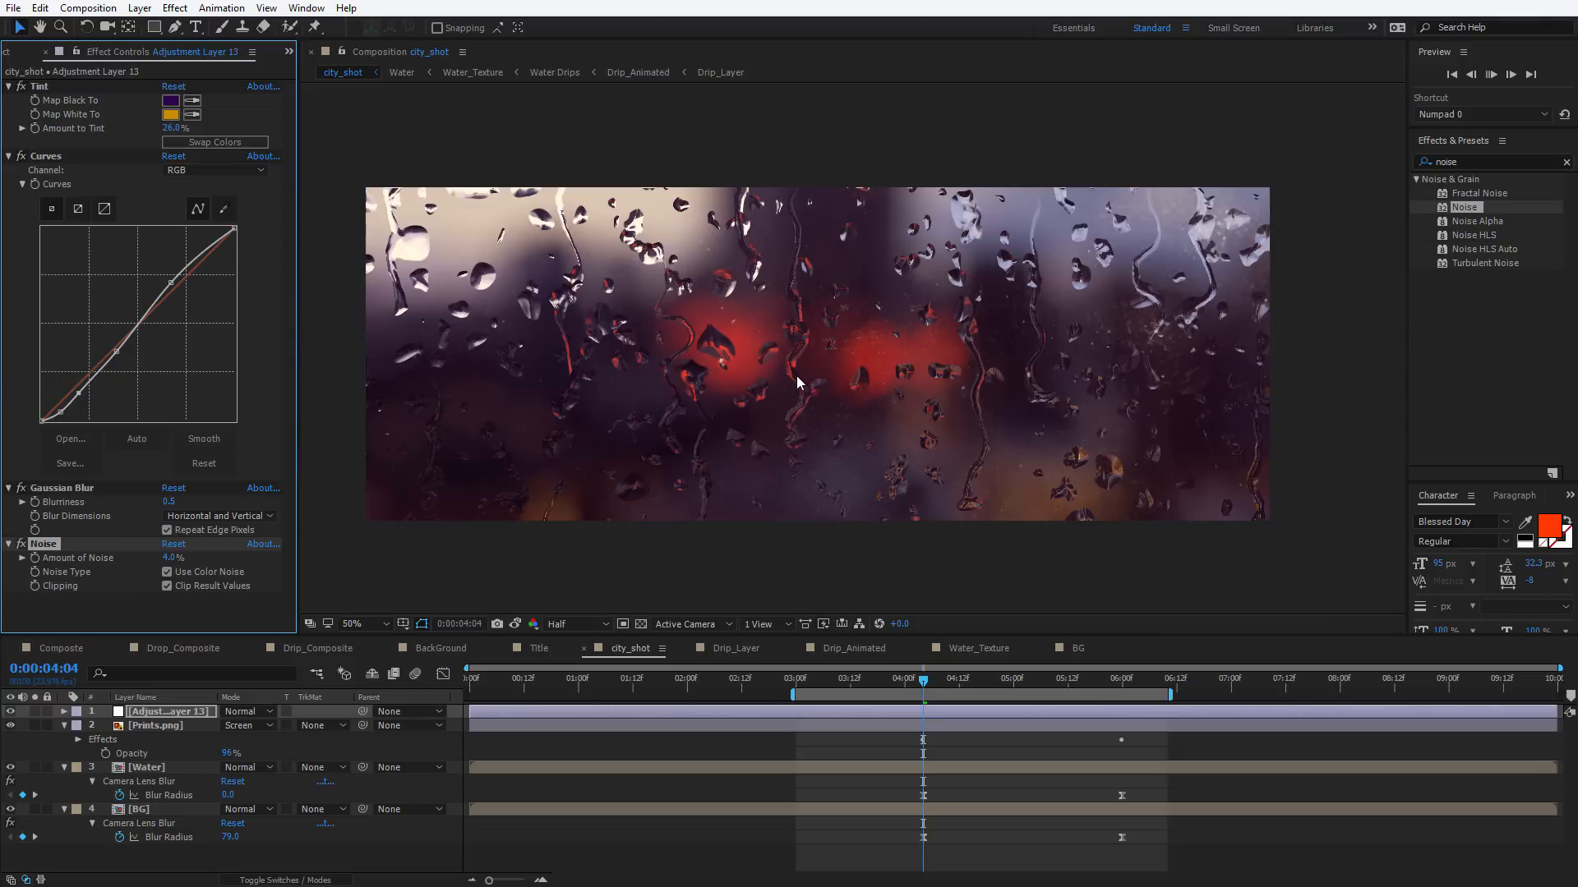
key(space)
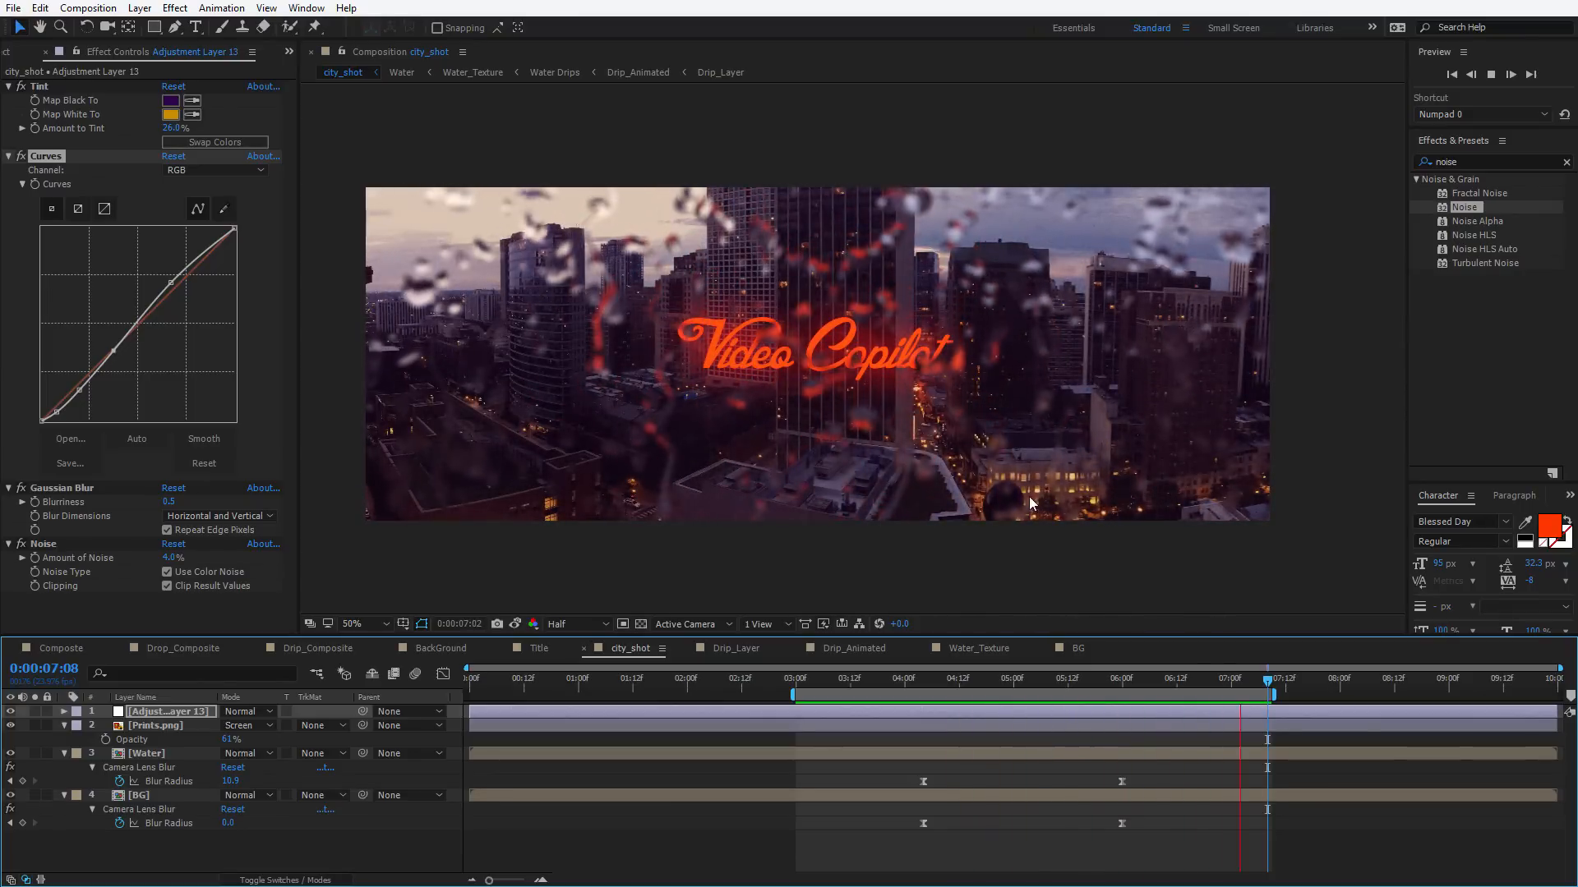
click(1036, 582)
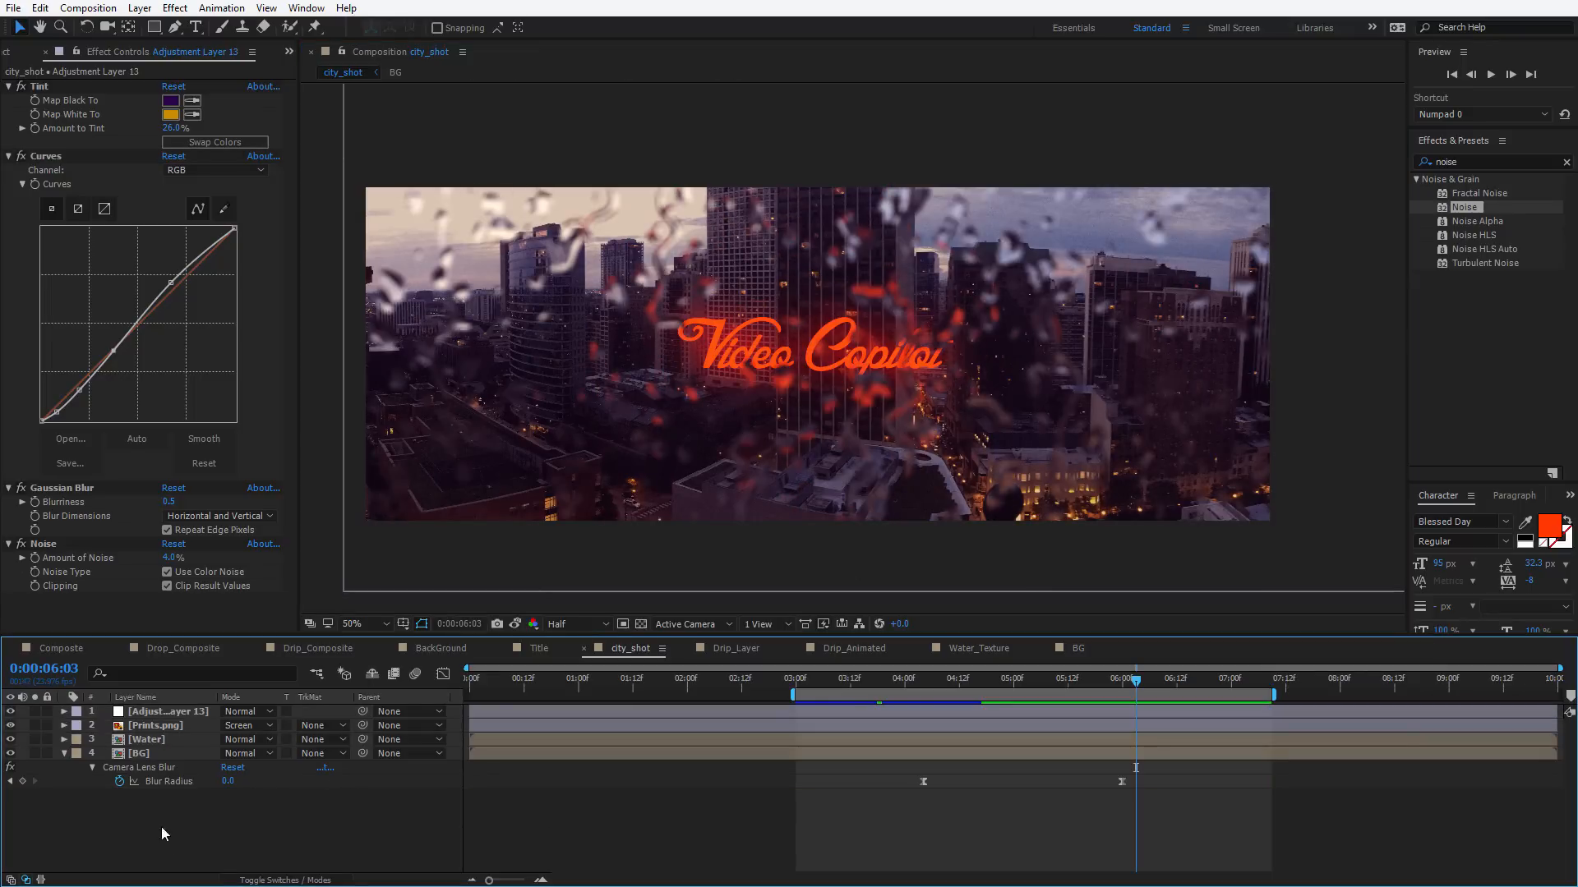
Change the Tint effect's Map Black To color on the adjustment layer to dark blue-violet 15004A
click(170, 715)
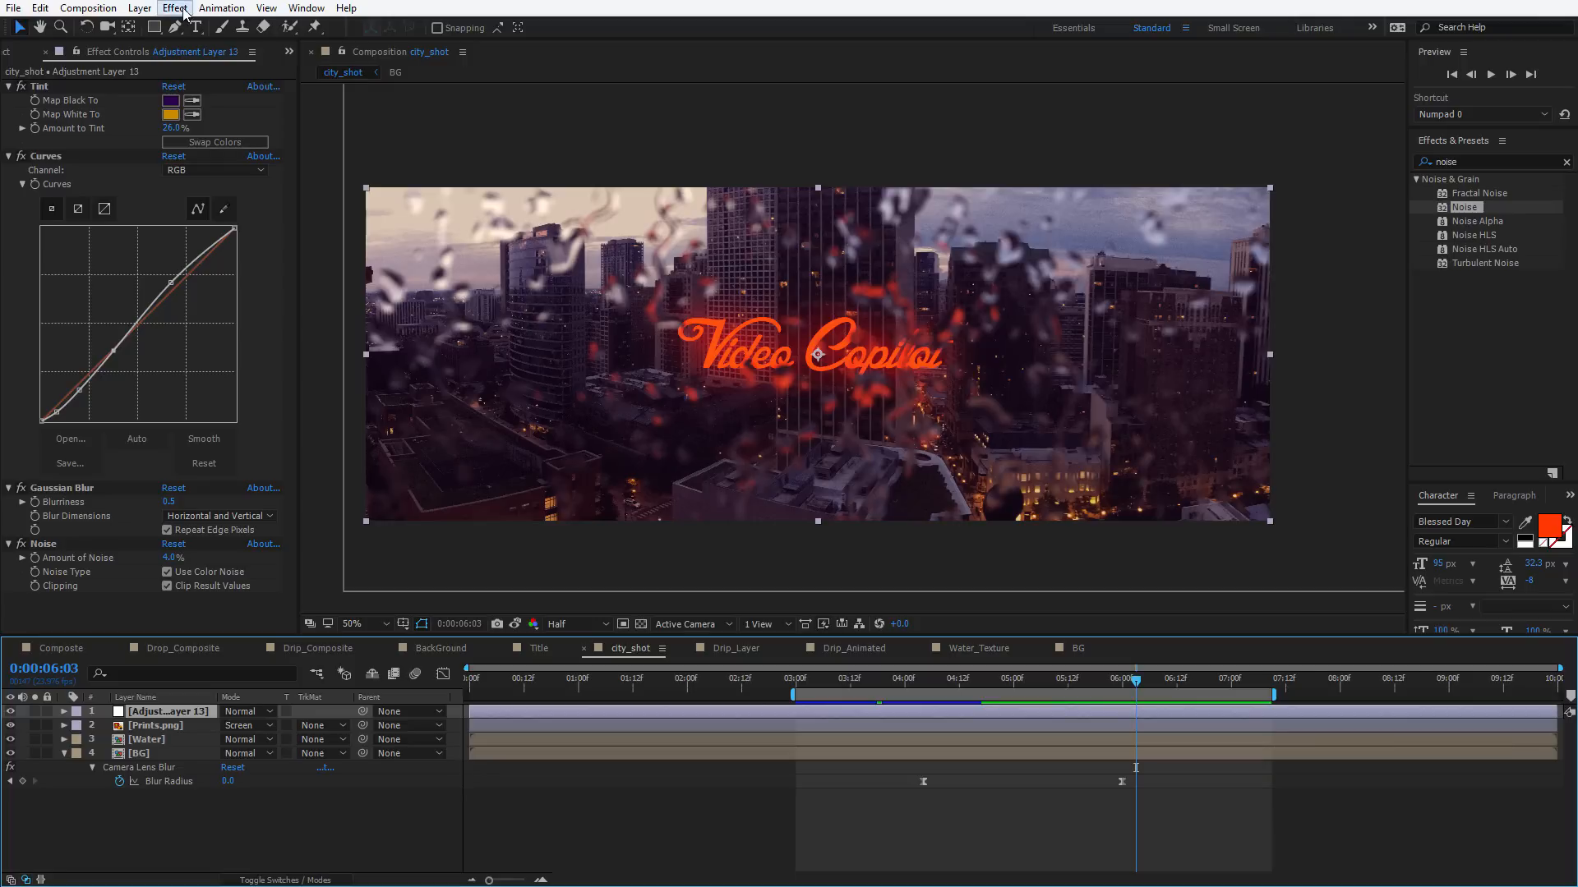
click(170, 101)
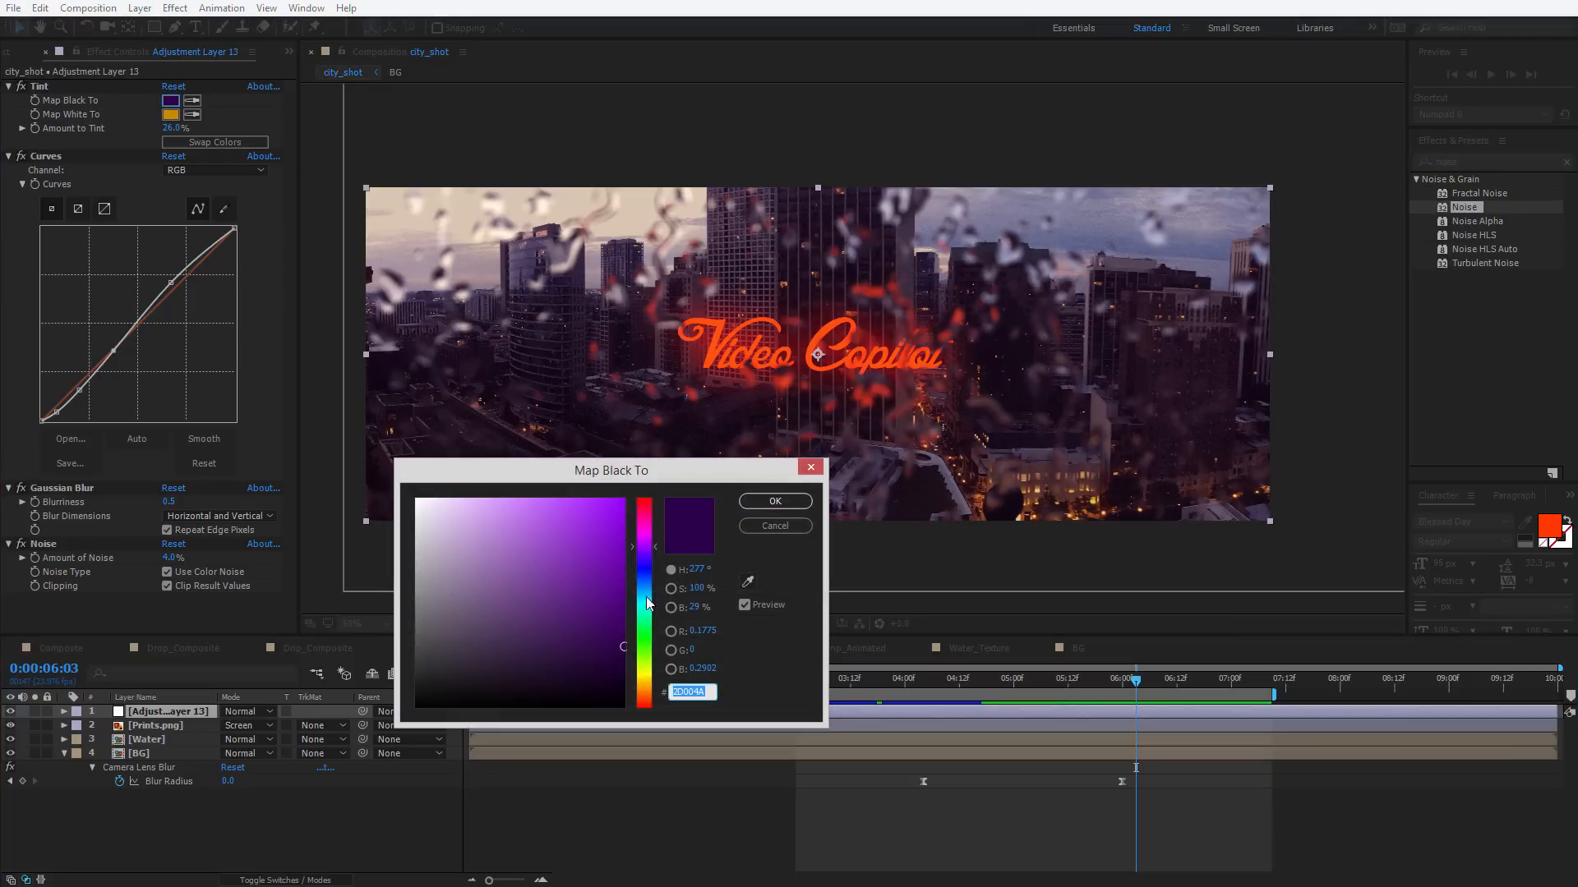
click(643, 554)
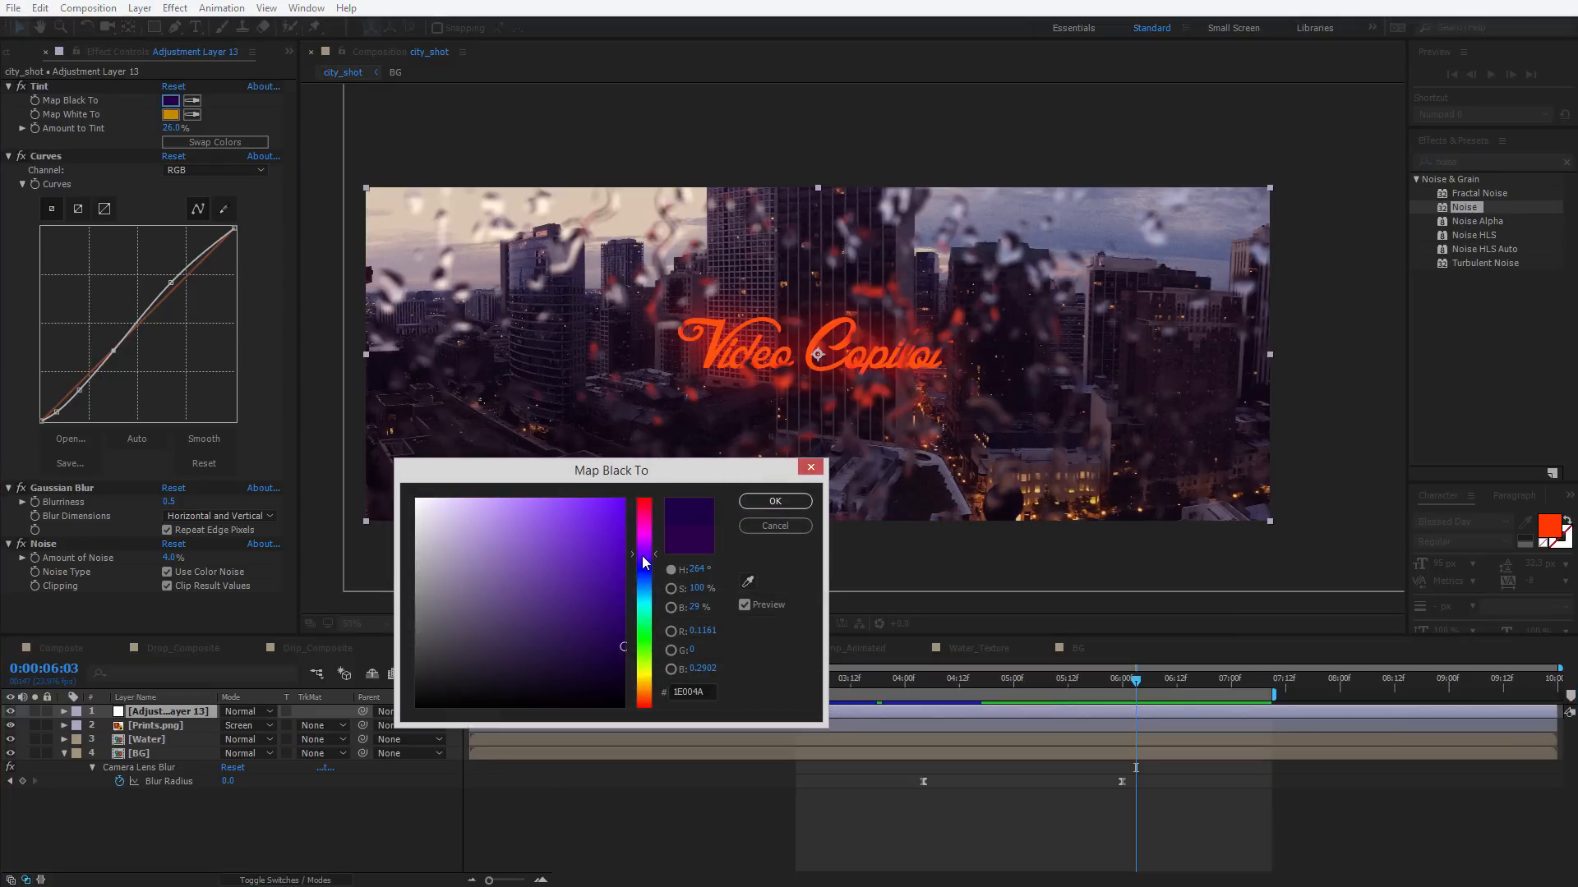
drag(643, 555, 640, 560)
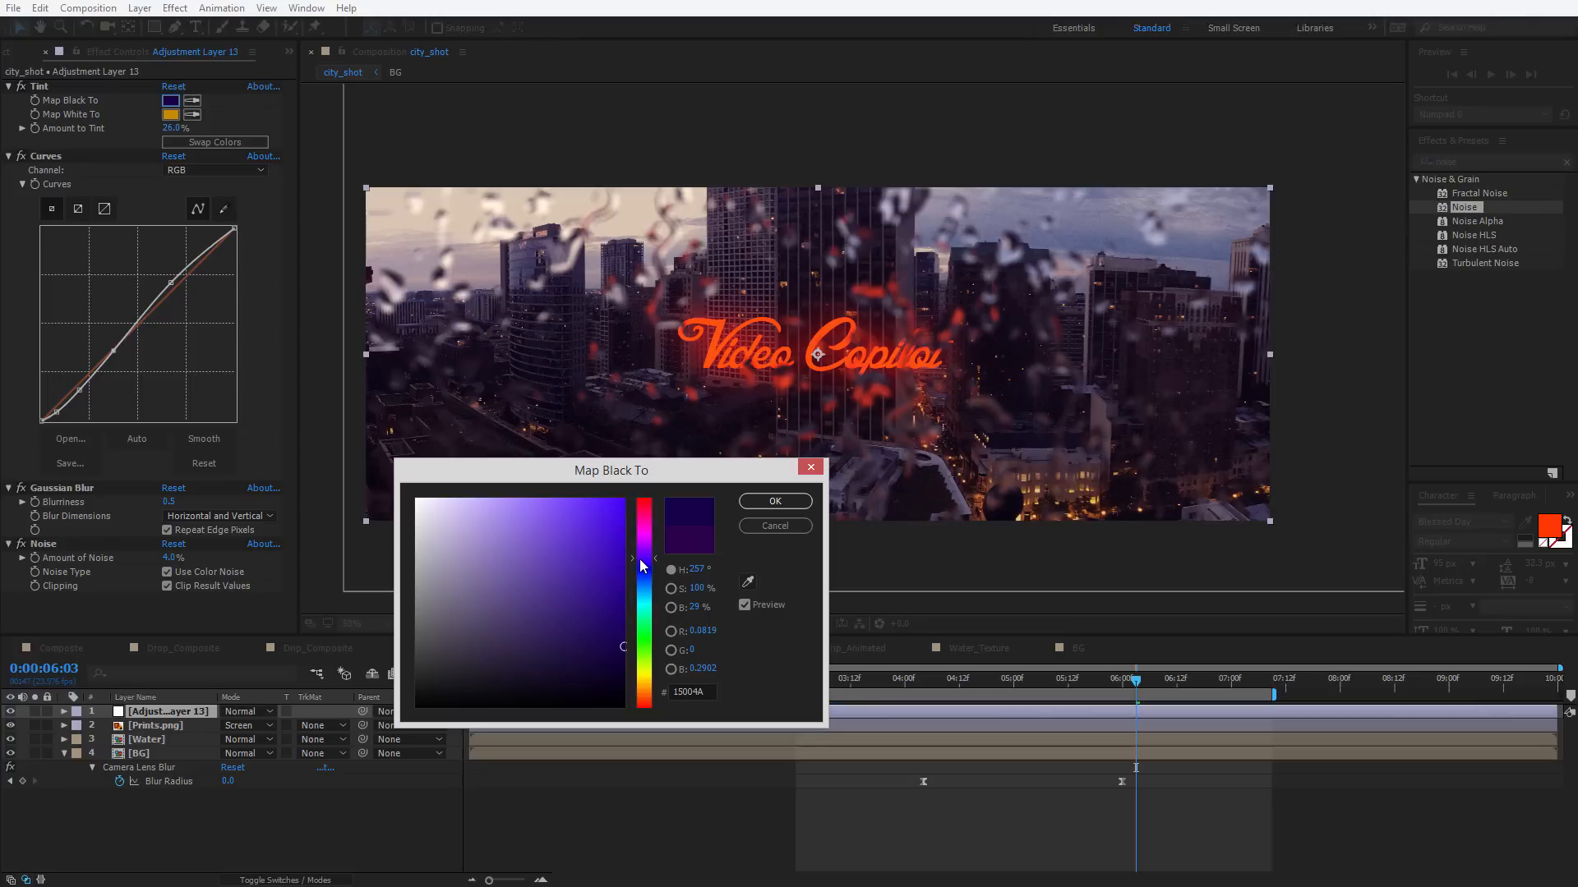
click(773, 503)
Apply Hue/Saturation to the adjustment layer and, for the Reds channel, shift Red Hue to about +6°
click(175, 7)
mouse_move(294, 185)
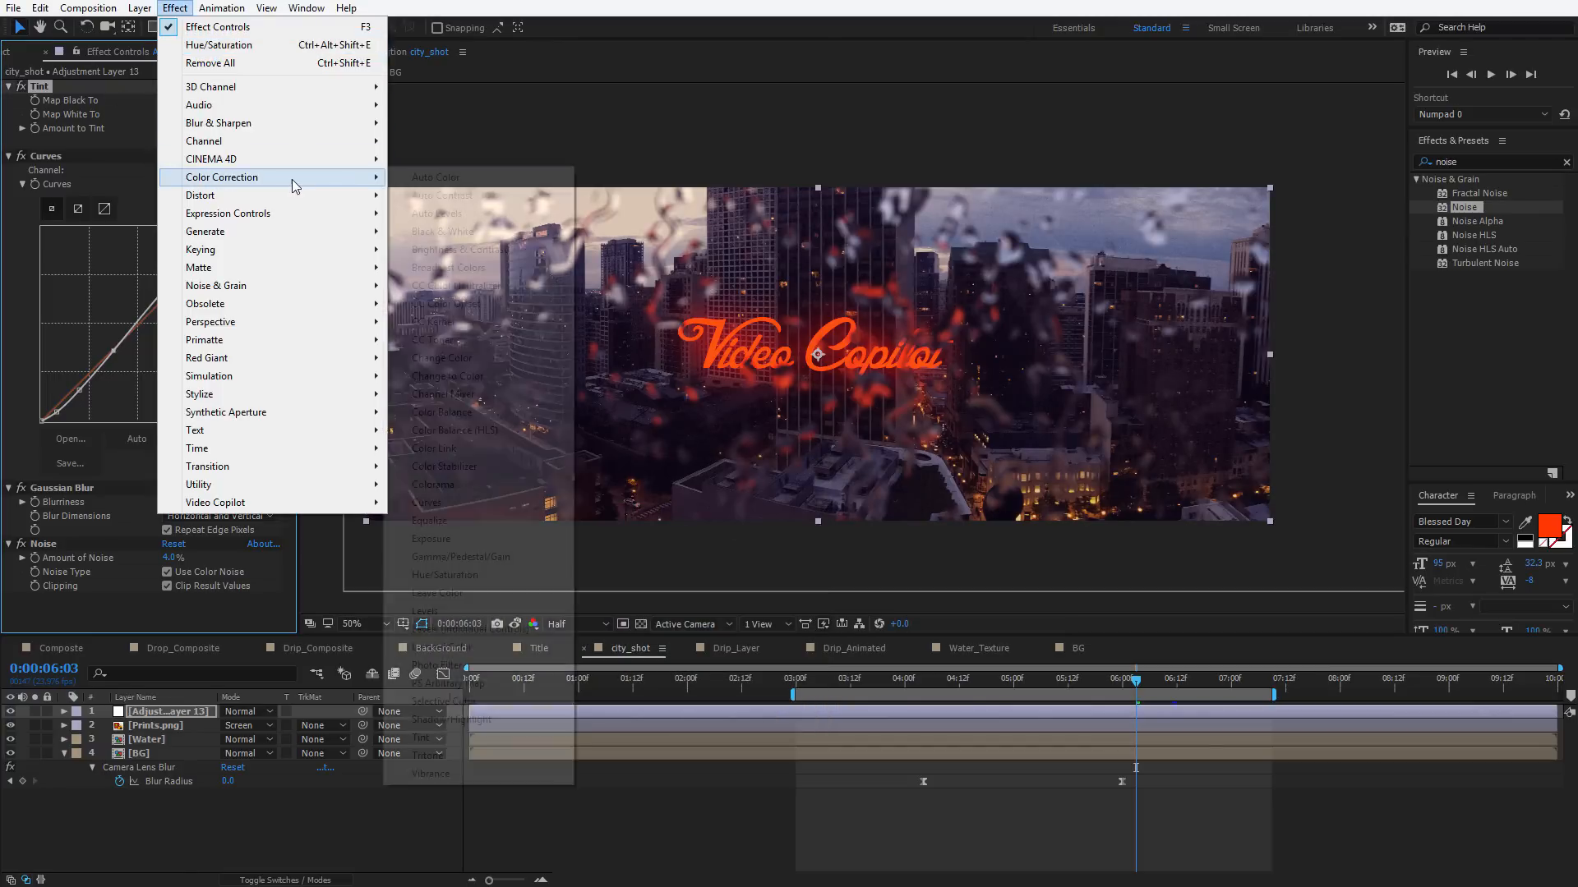
click(443, 576)
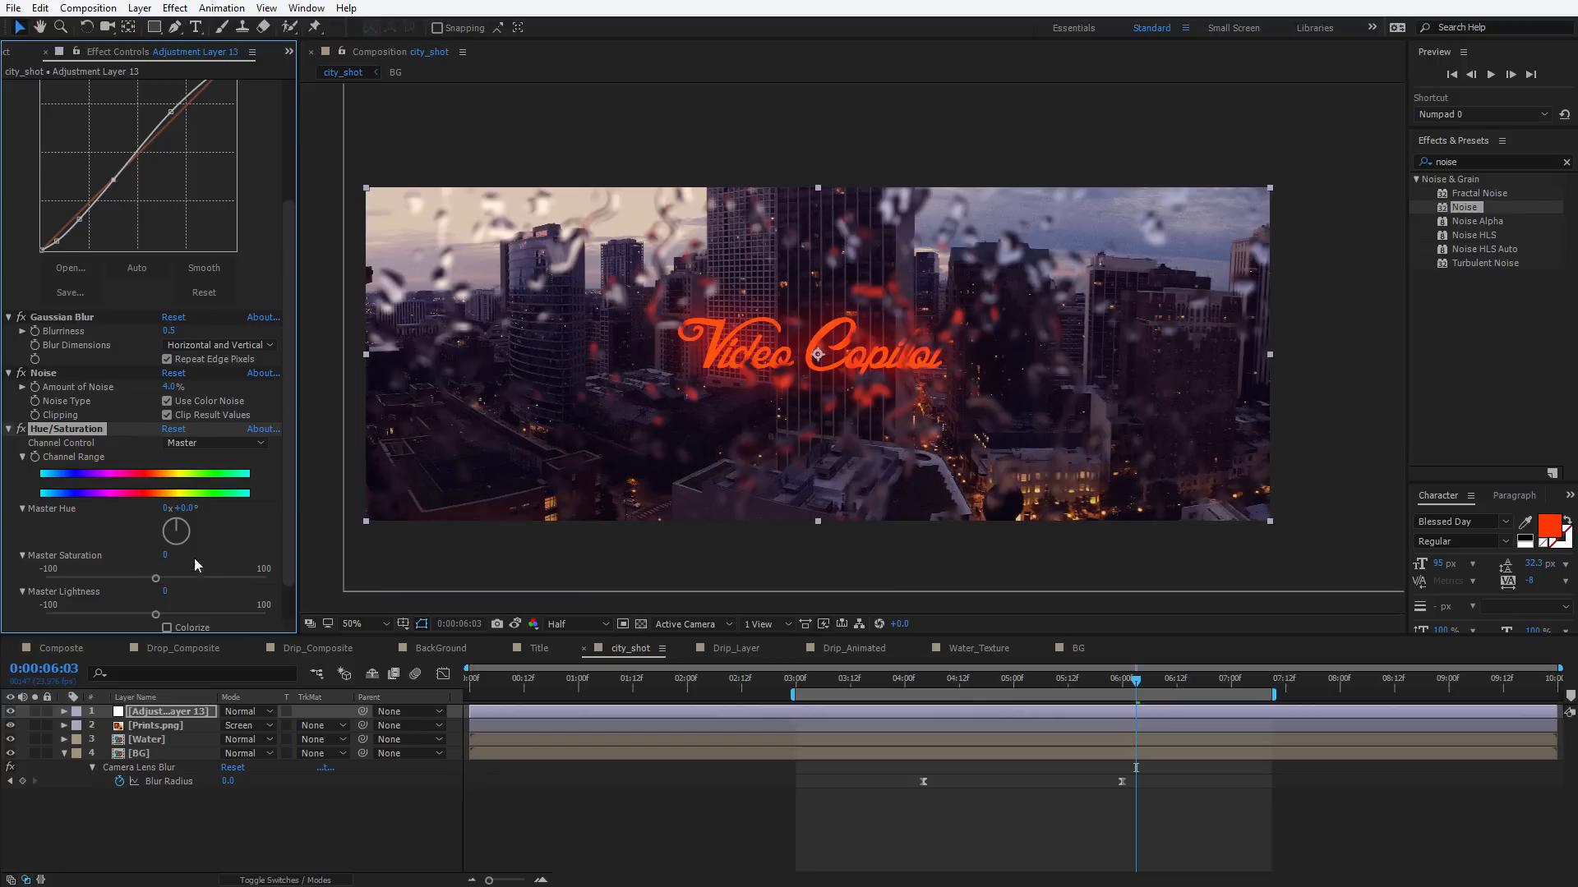
click(211, 445)
click(205, 481)
mouse_move(189, 510)
mouse_down()
mouse_move(227, 506)
mouse_move(197, 509)
mouse_up()
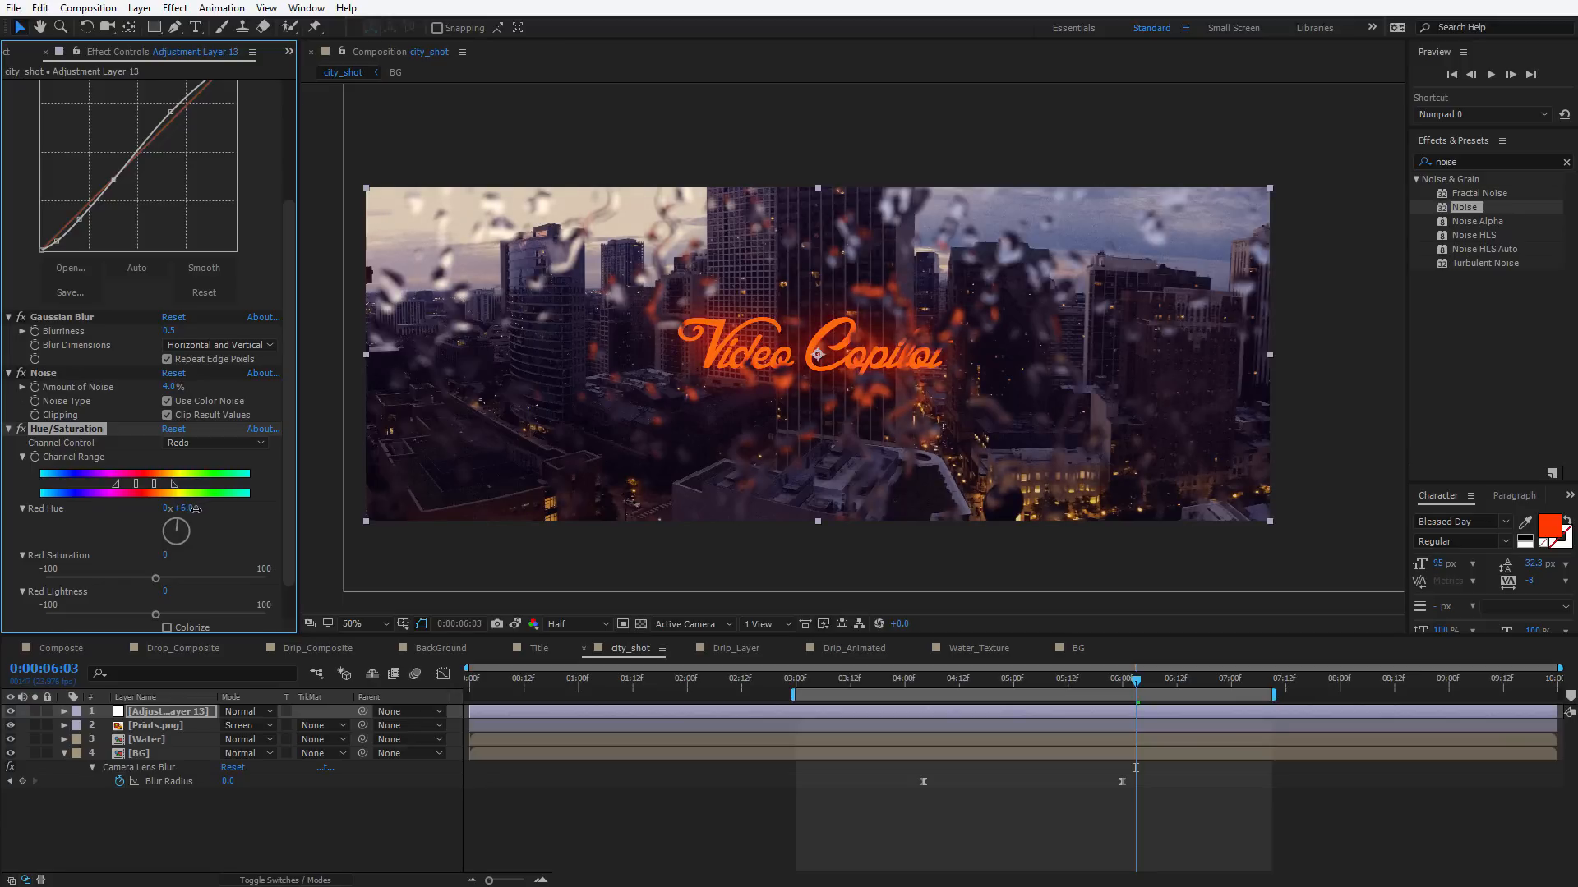
Set the Tint effect's Map Black To color to a brighter blue, about 040972
scroll(204, 155, up, 5)
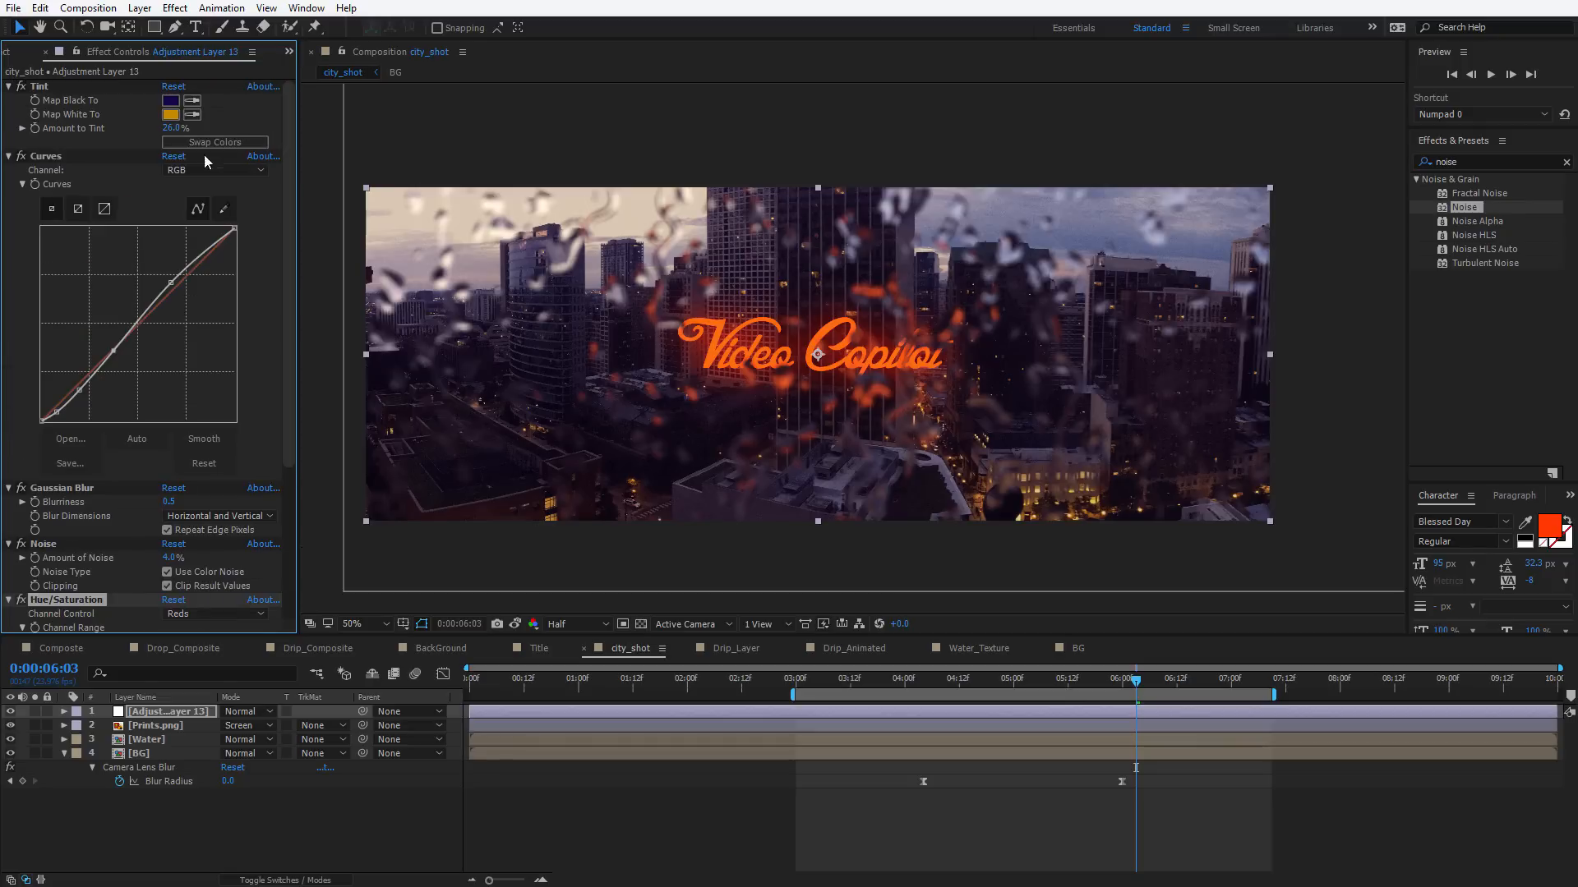
click(171, 103)
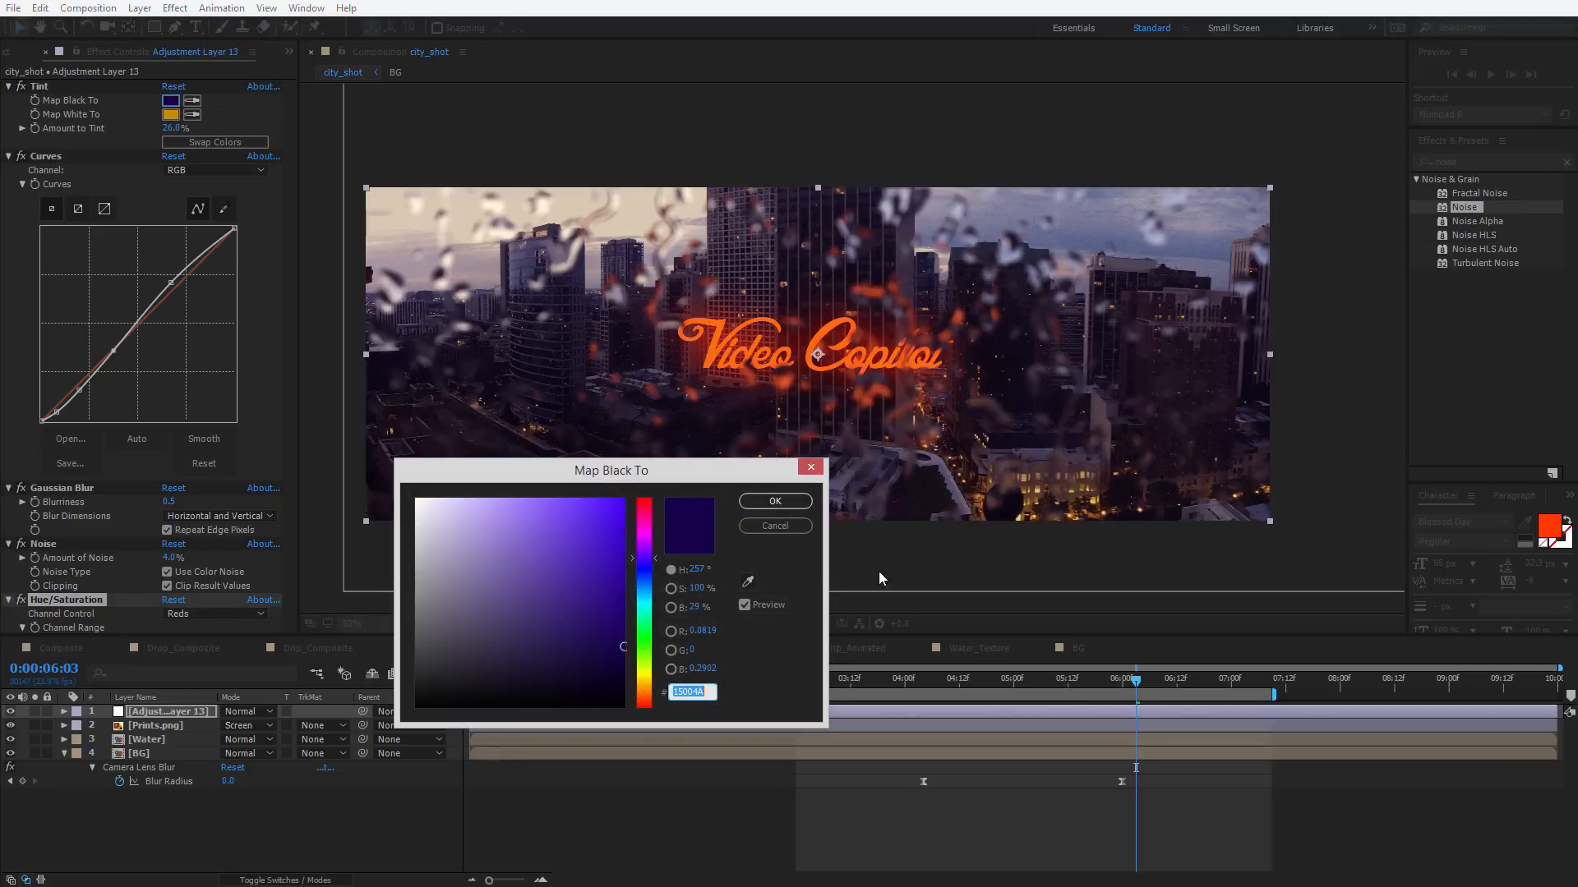
click(645, 567)
click(621, 634)
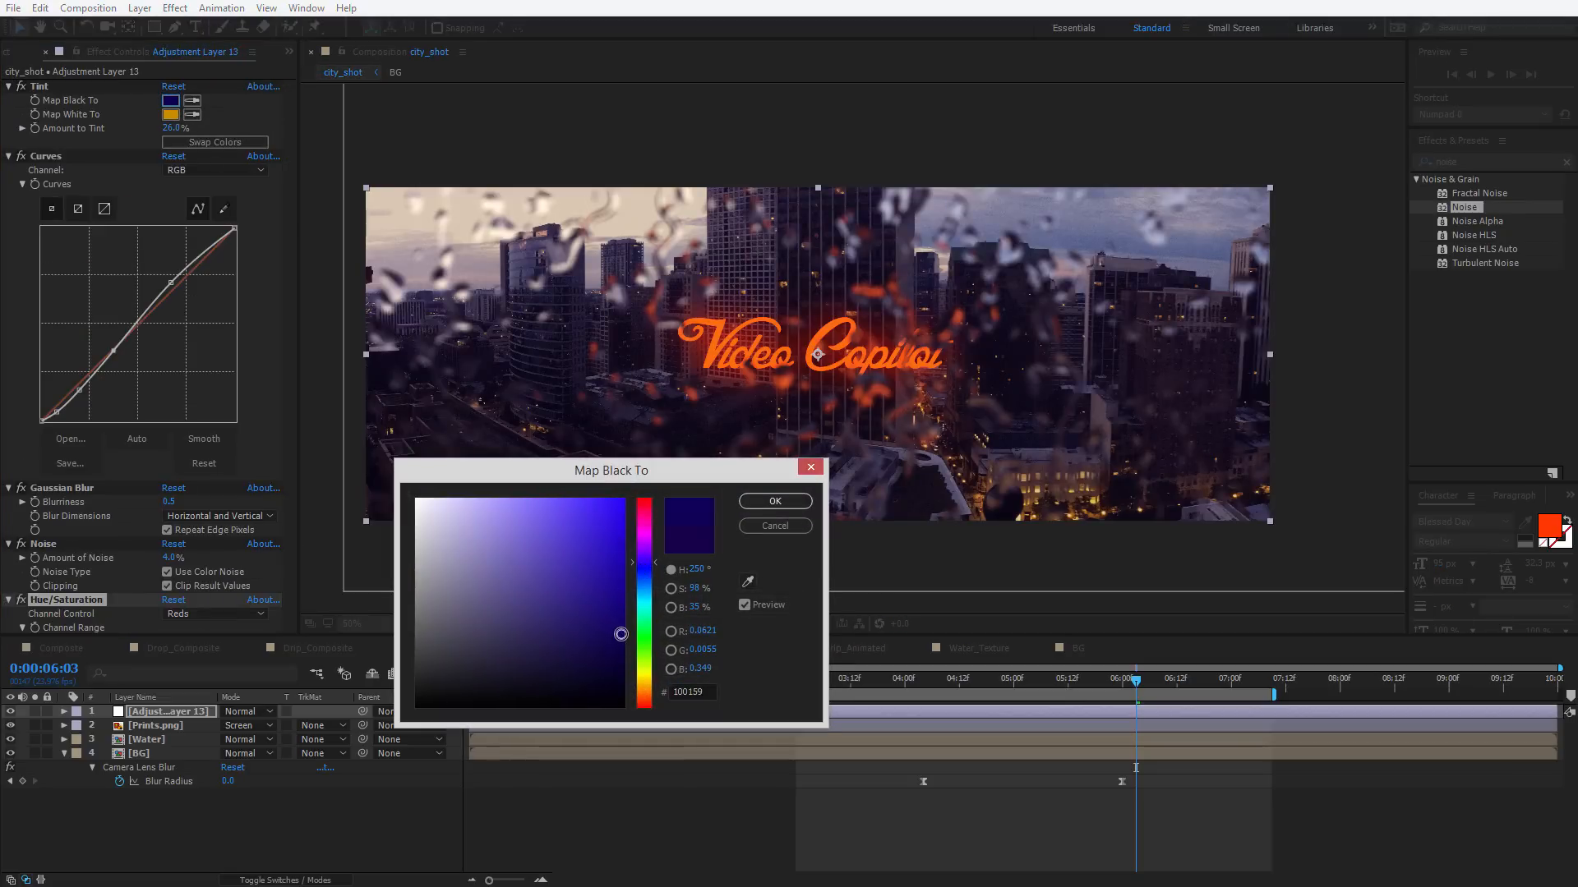
mouse_move(621, 634)
mouse_down()
mouse_move(618, 608)
mouse_move(646, 576)
mouse_up()
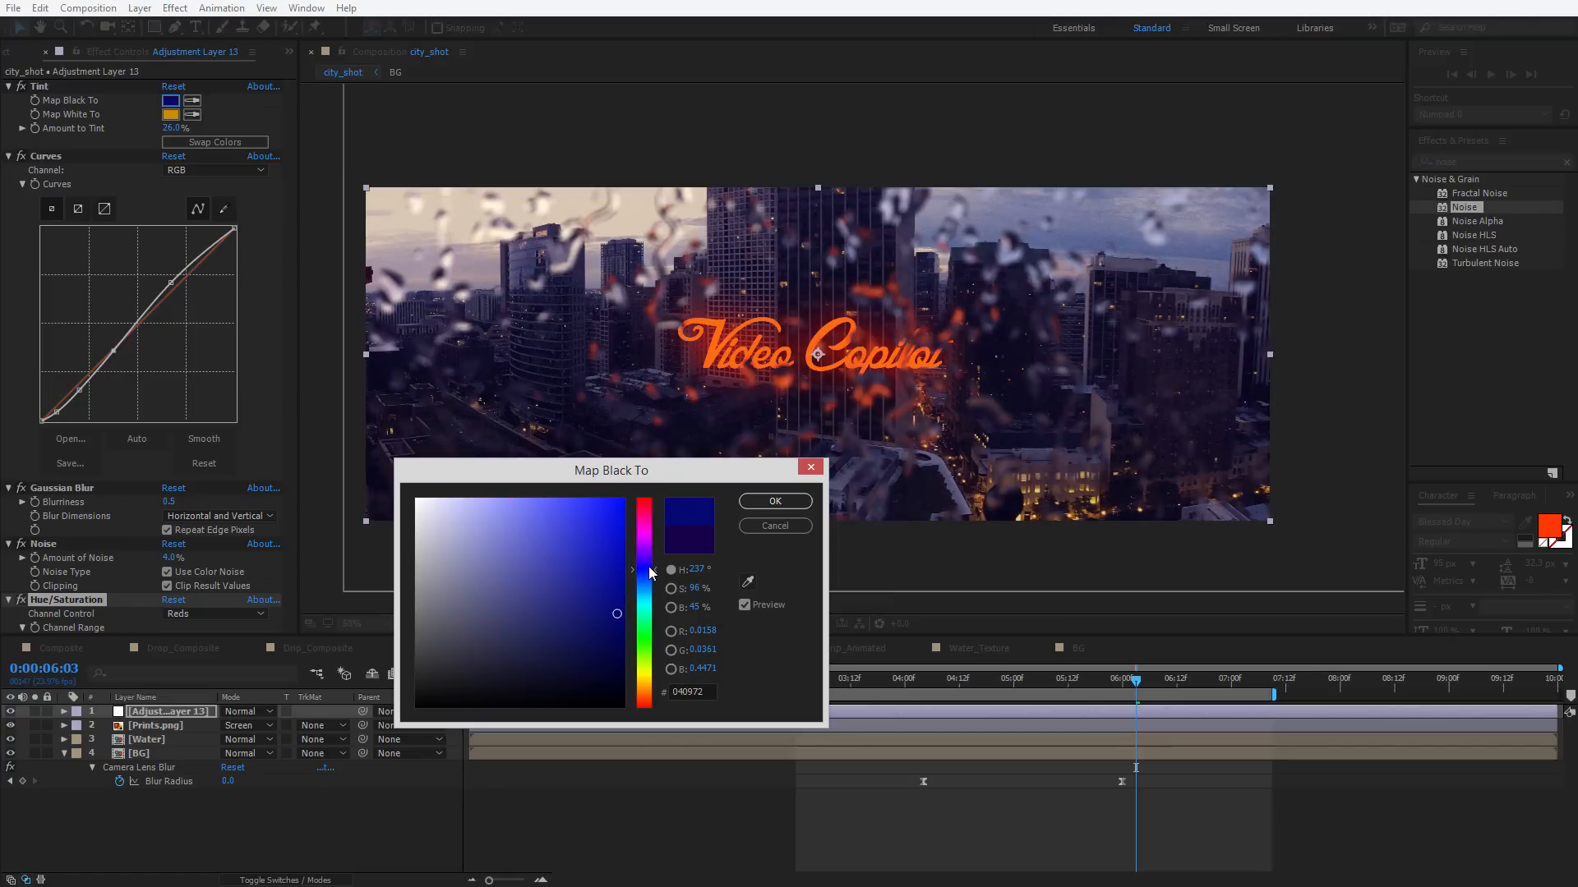
click(756, 500)
Preview the regraded city_shot and inspect the frame at 0:00:07:01 without layer handles
key(KP_0)
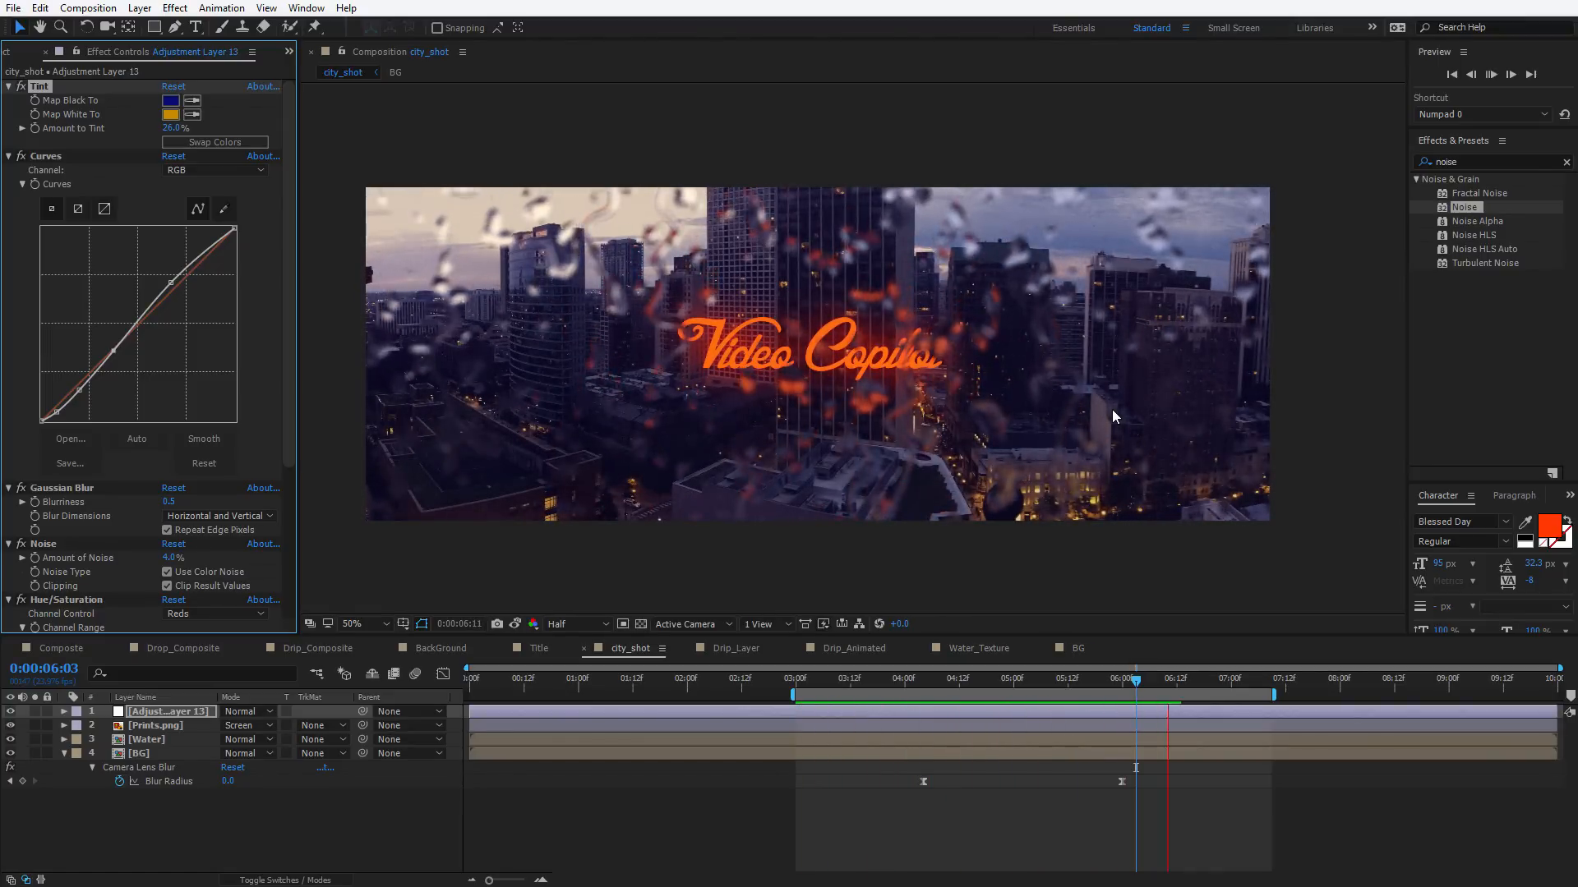
click(1237, 689)
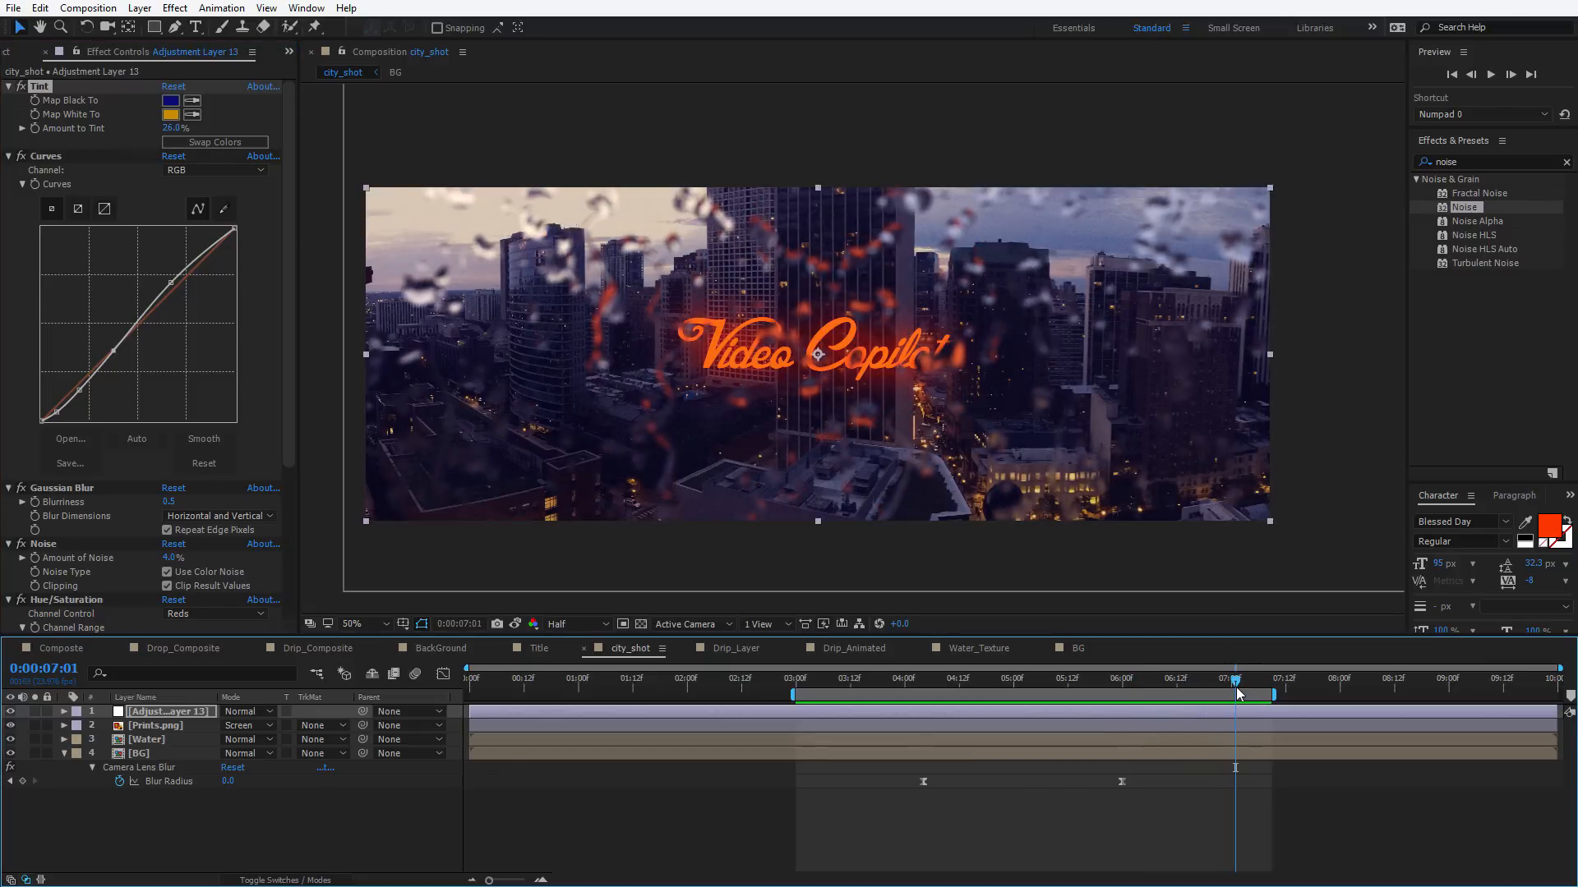
click(1160, 769)
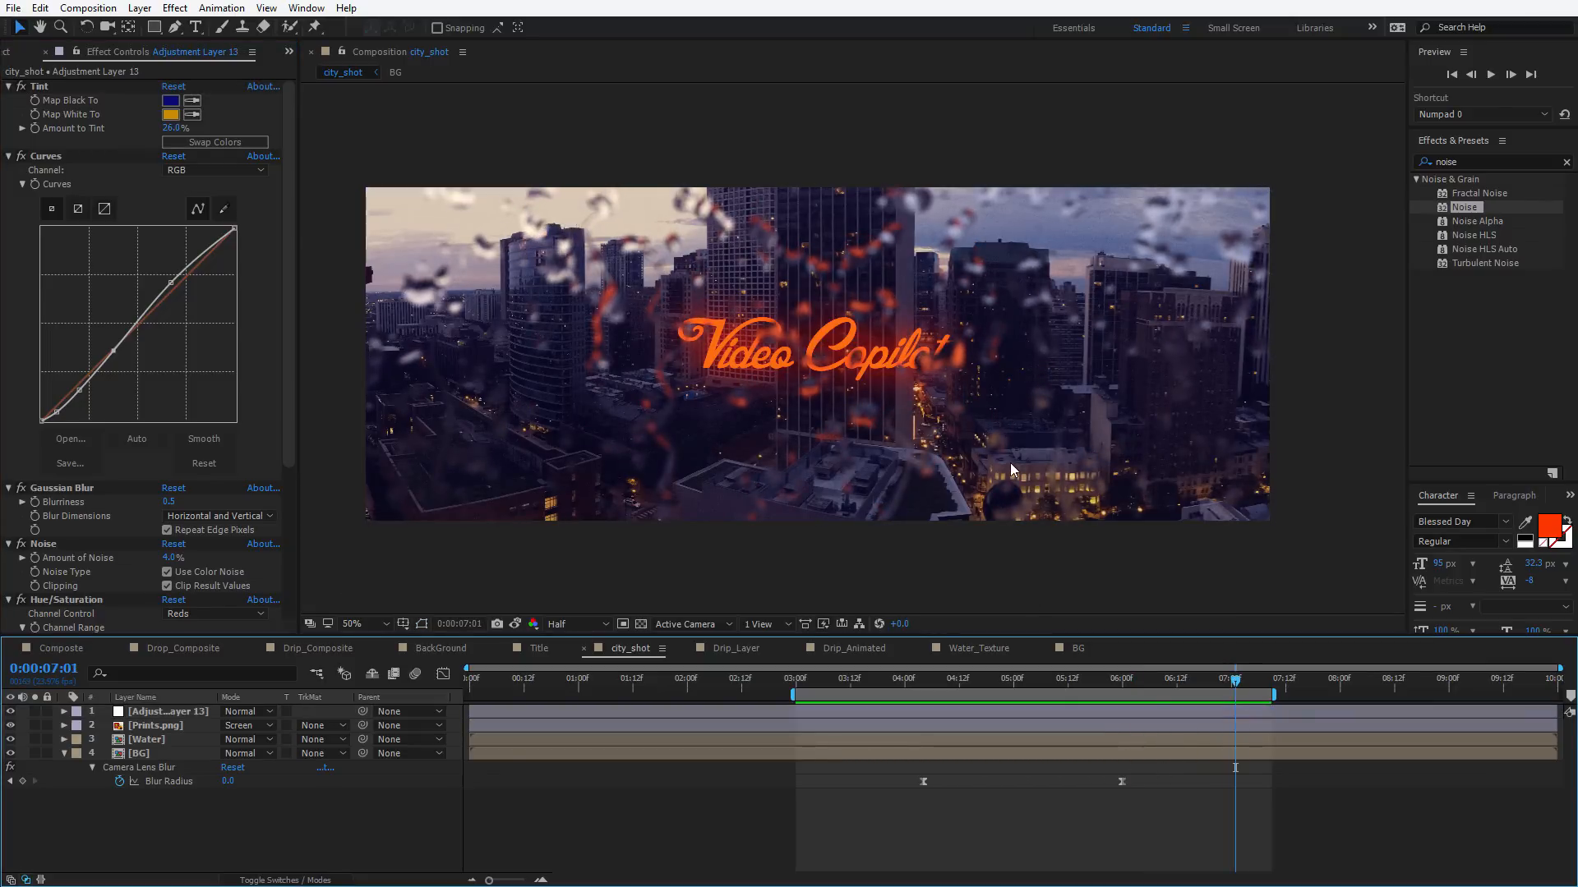
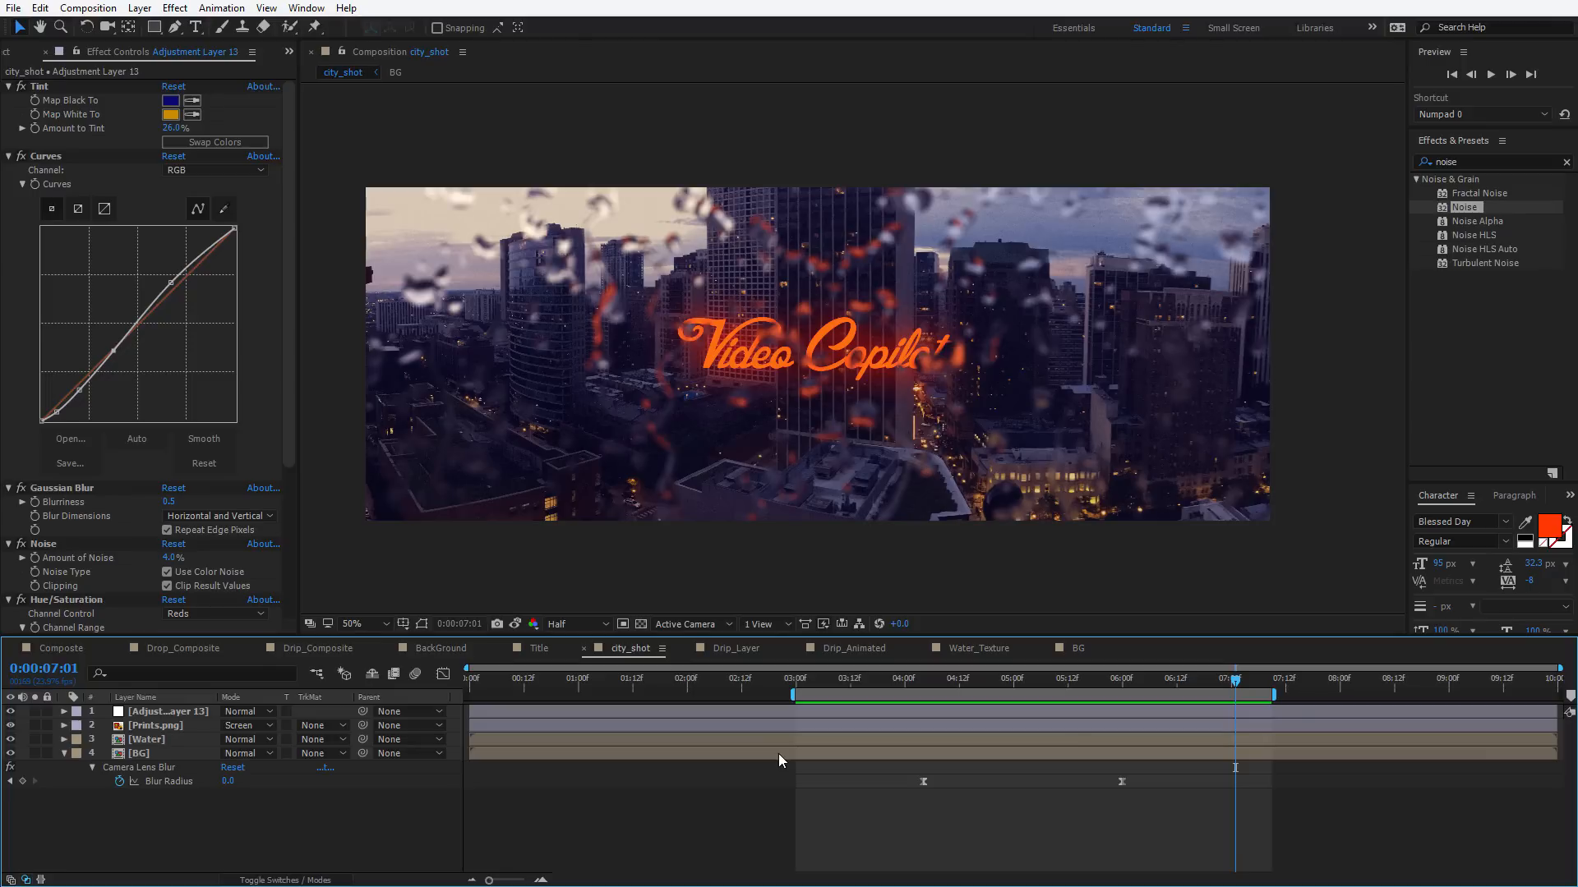
Switch to the browser, look through the Video Copilot Instagram posts, and play the video captioned "Action!!"
key(alt+Tab)
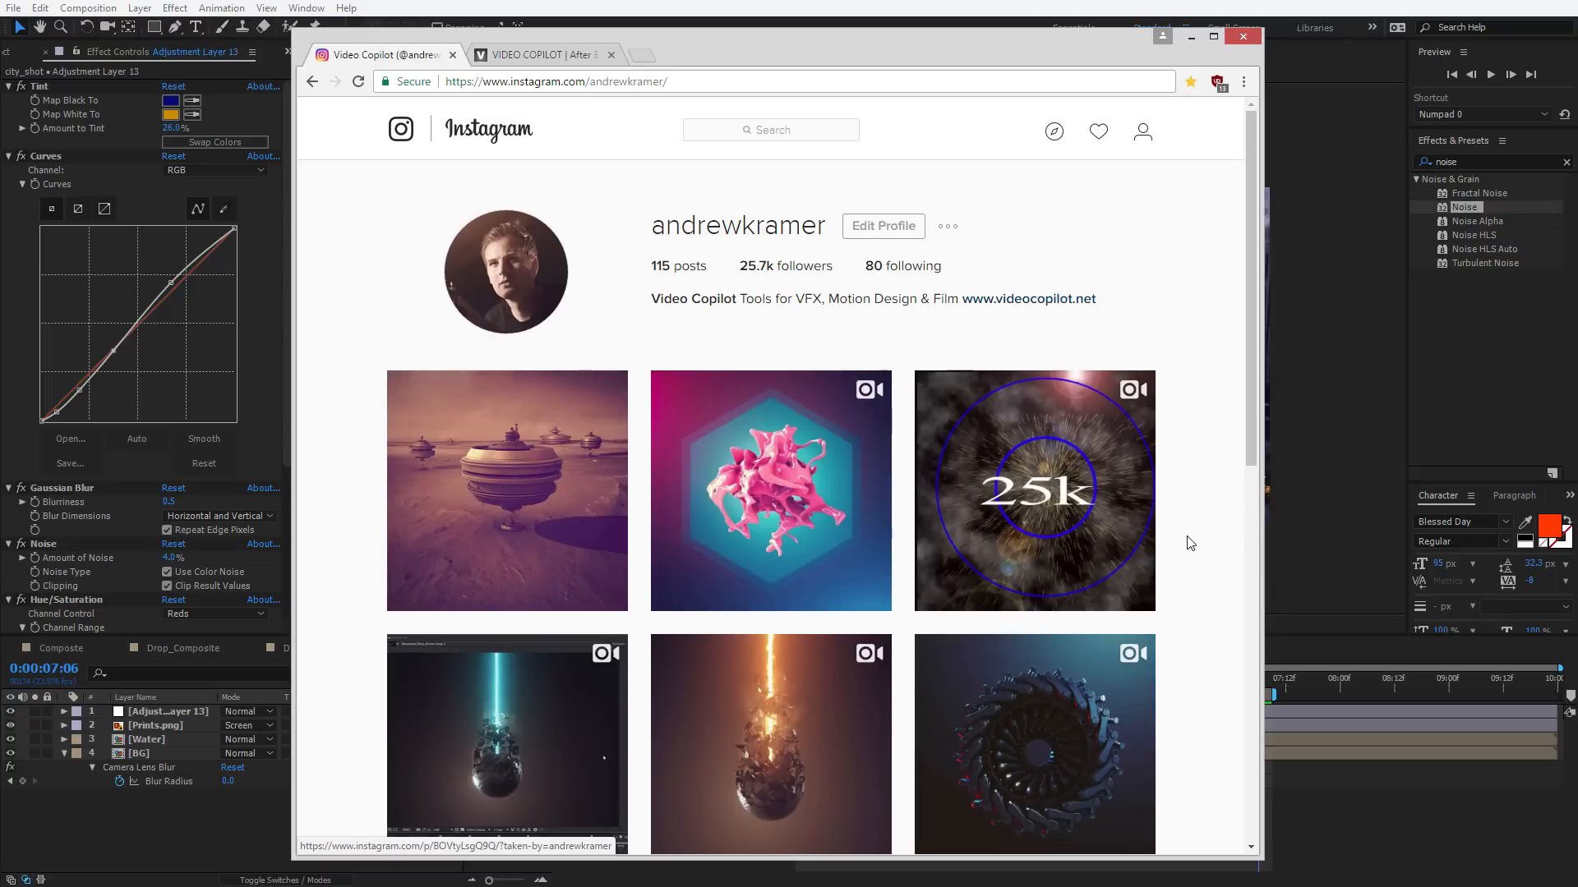
scroll(1183, 567, down, 6)
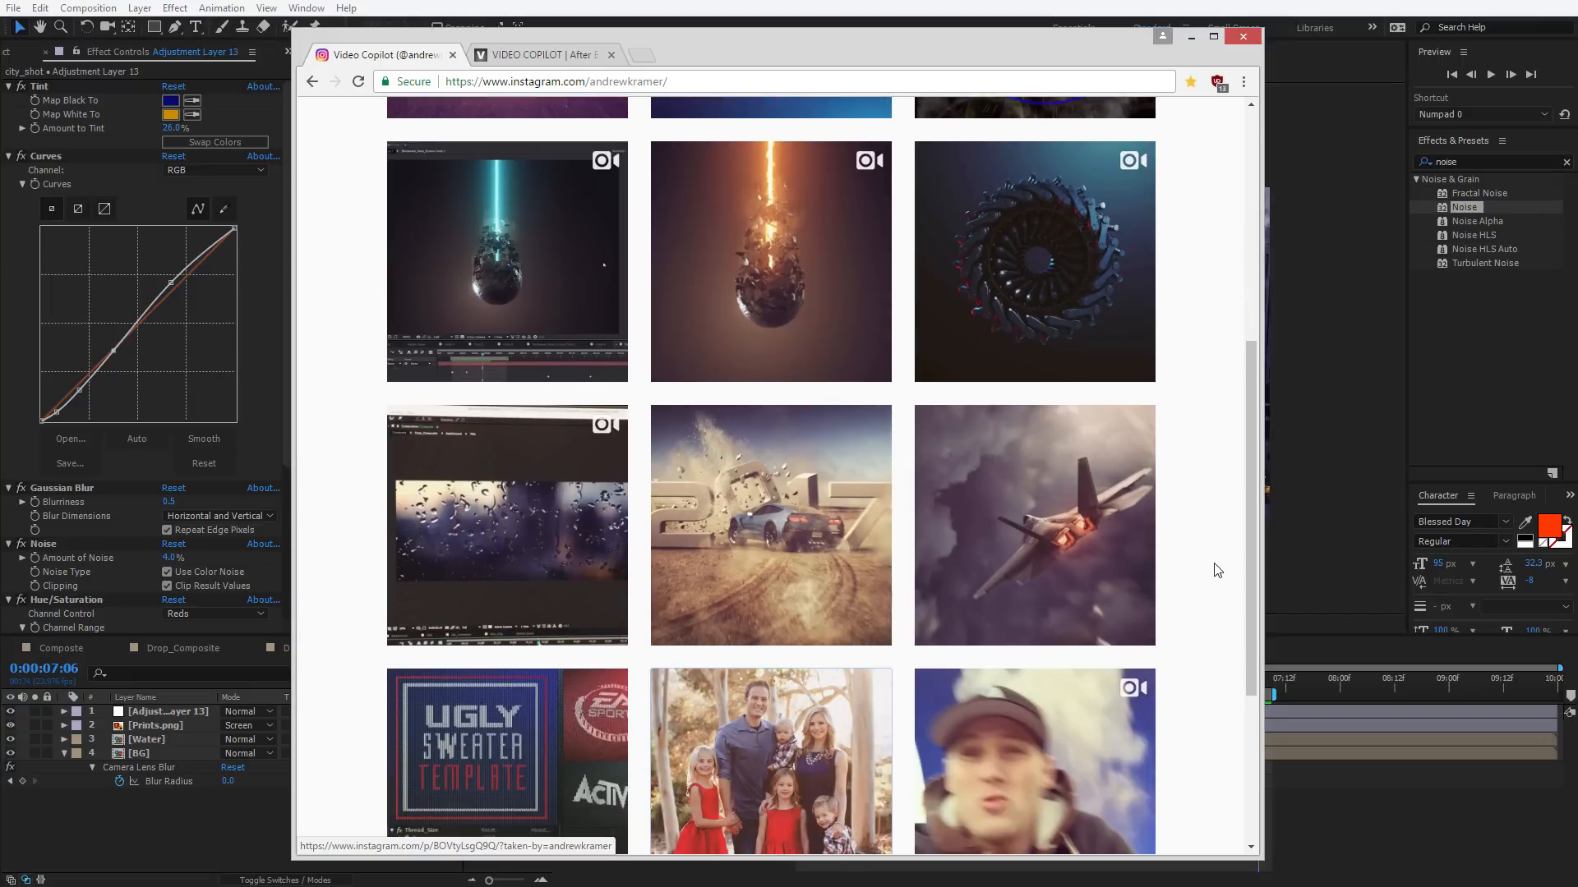
scroll(1217, 569, down, 3)
click(1045, 492)
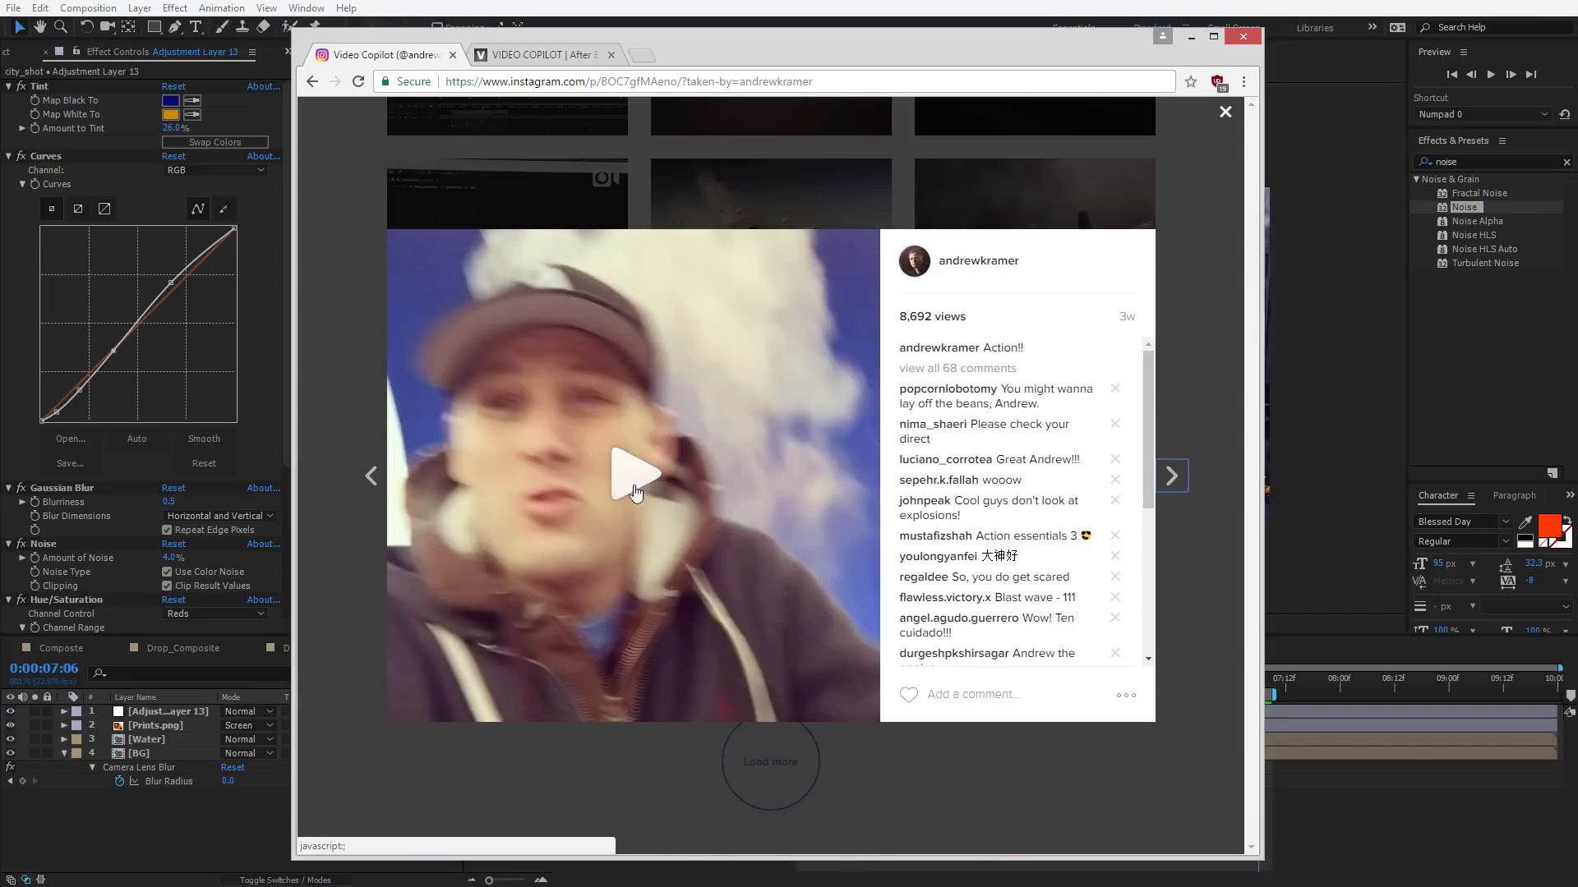
click(635, 491)
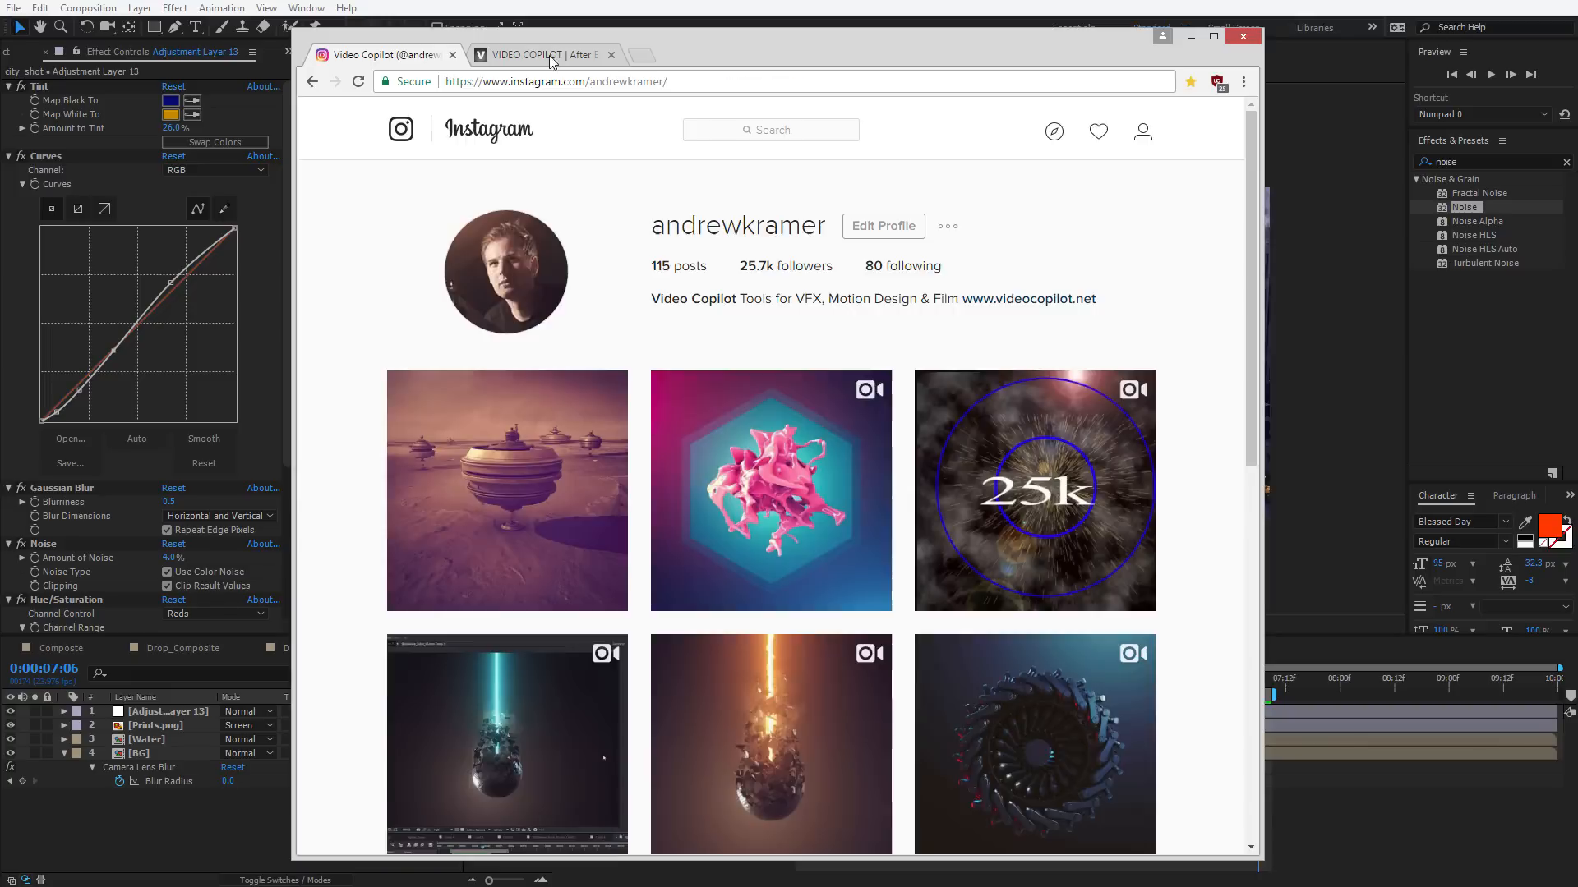
Look through the Video Copilot blog and play the "Boom! Combining techniques!" video
click(543, 55)
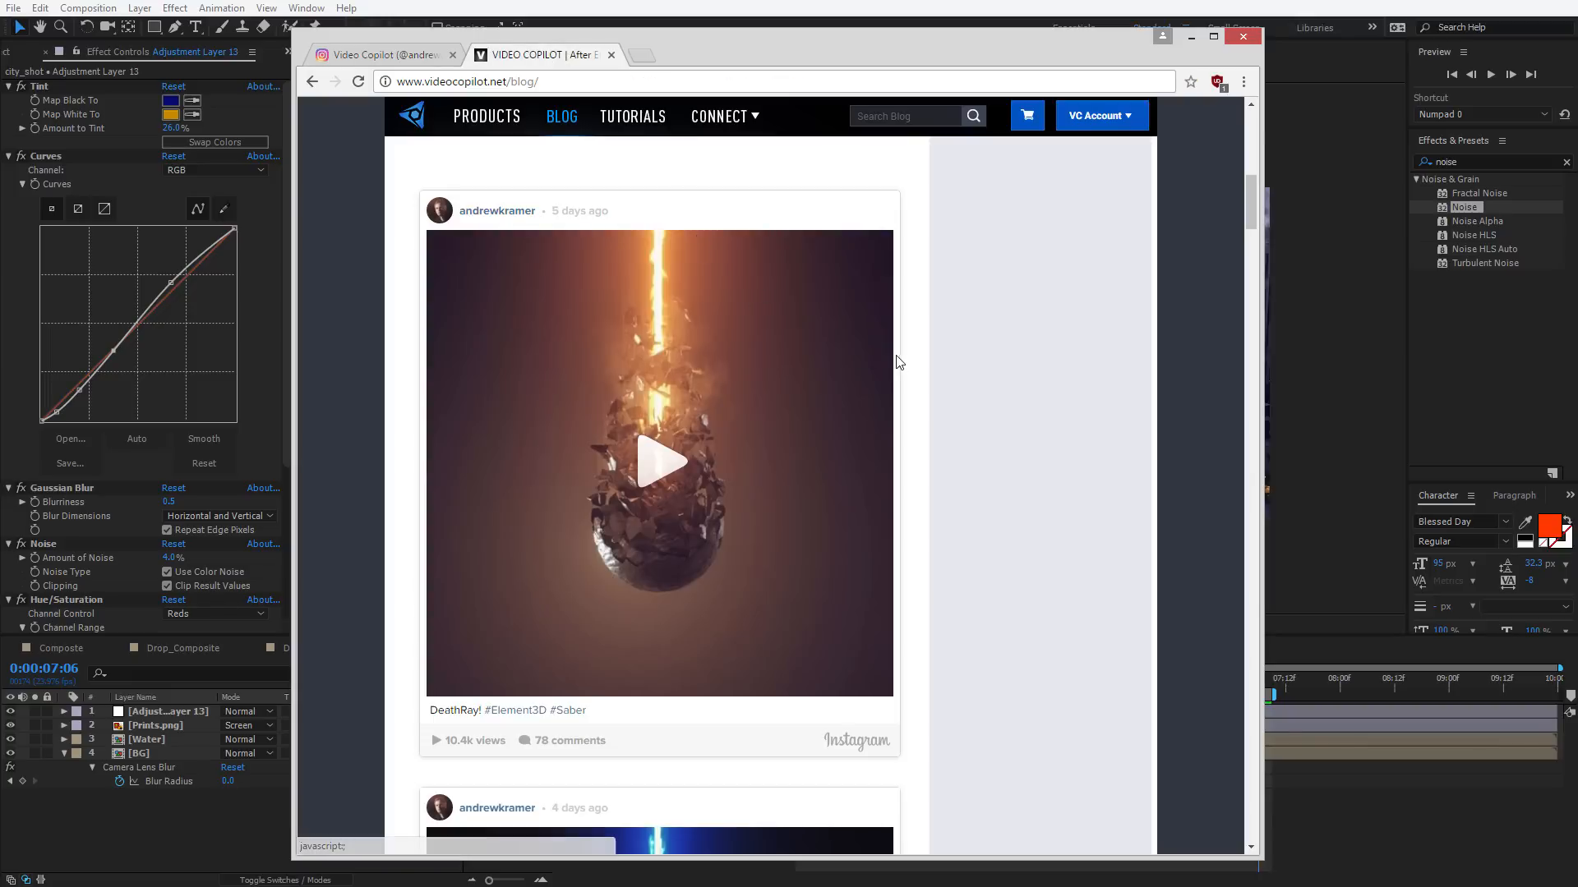
scroll(930, 397, down, 5)
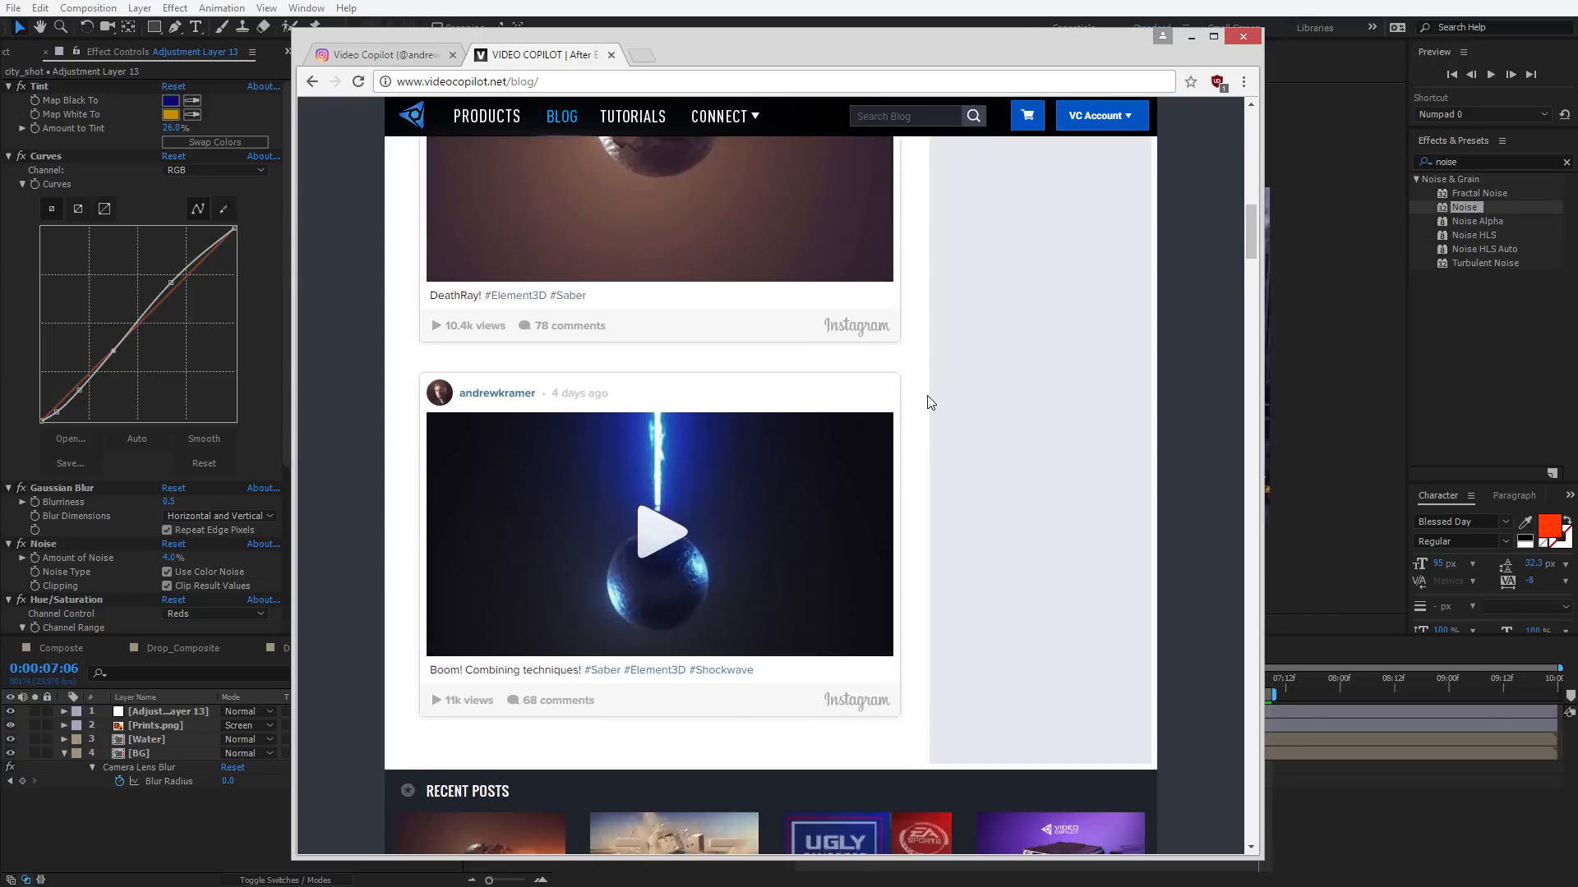
scroll(930, 401, down, 4)
scroll(927, 442, up, 4)
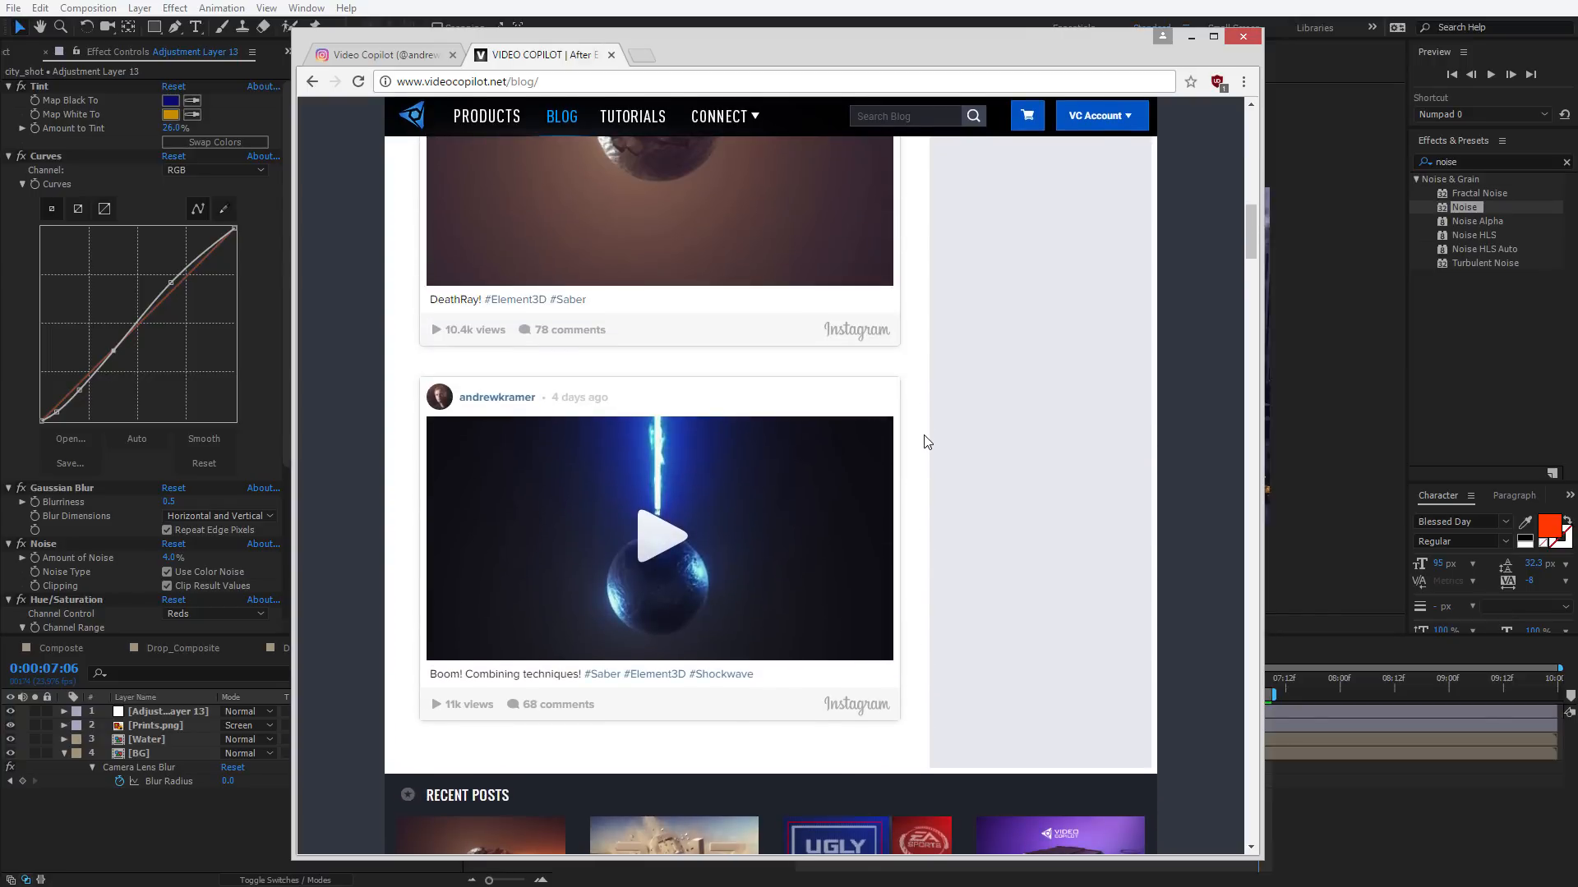
click(666, 536)
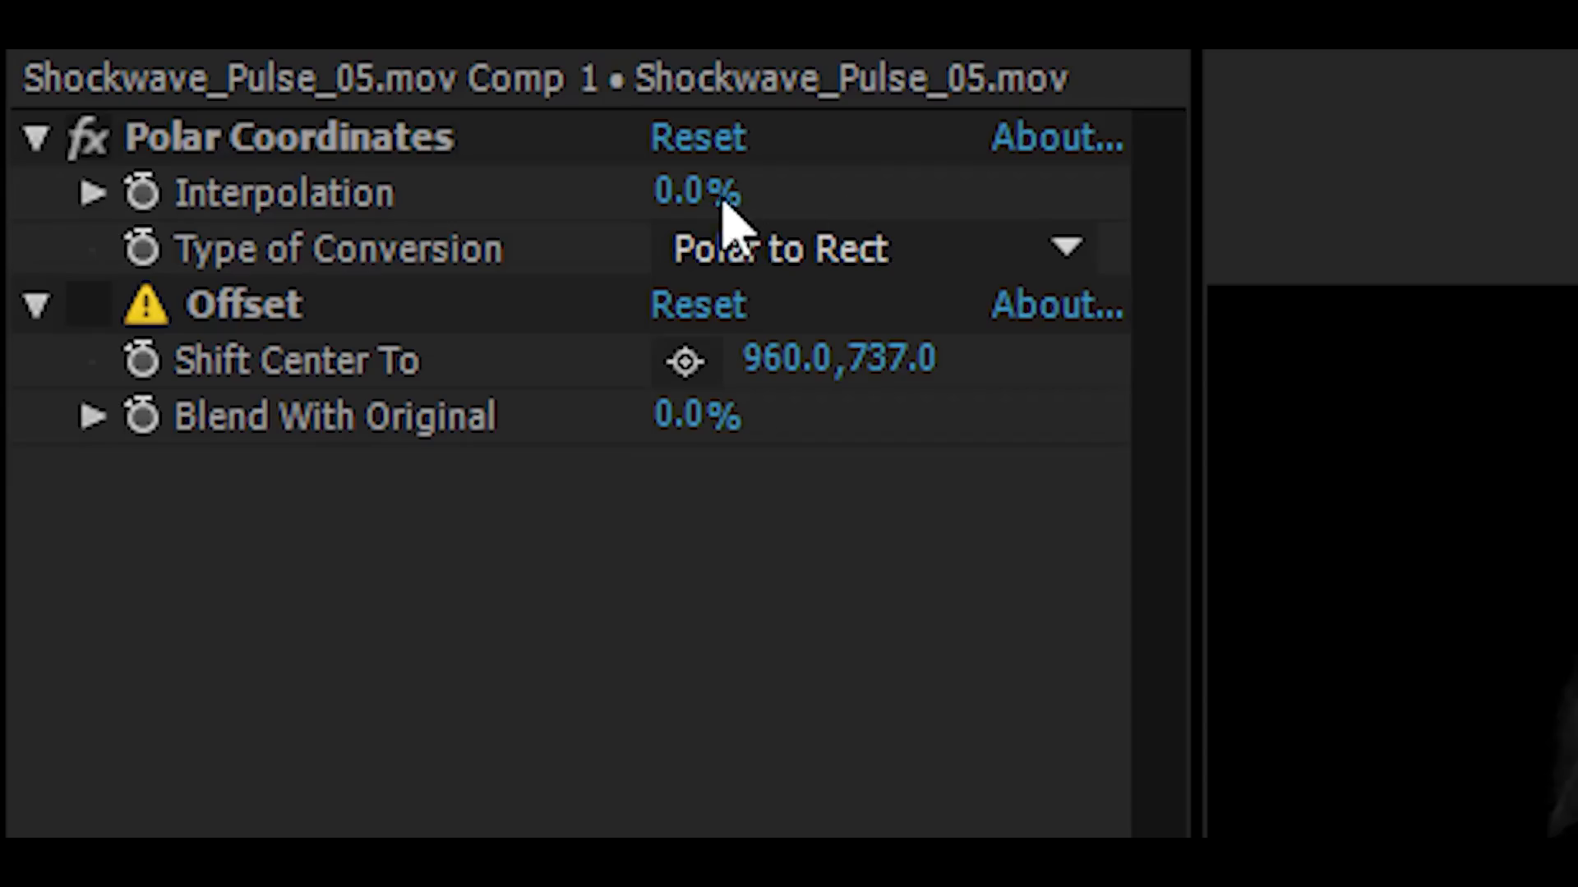
Set Polar Coordinates Interpolation to 100% on the Shockwave_Pulse_05 footage and enable CC Sphere on its precomp in Comp 7
drag(172, 109, 264, 87)
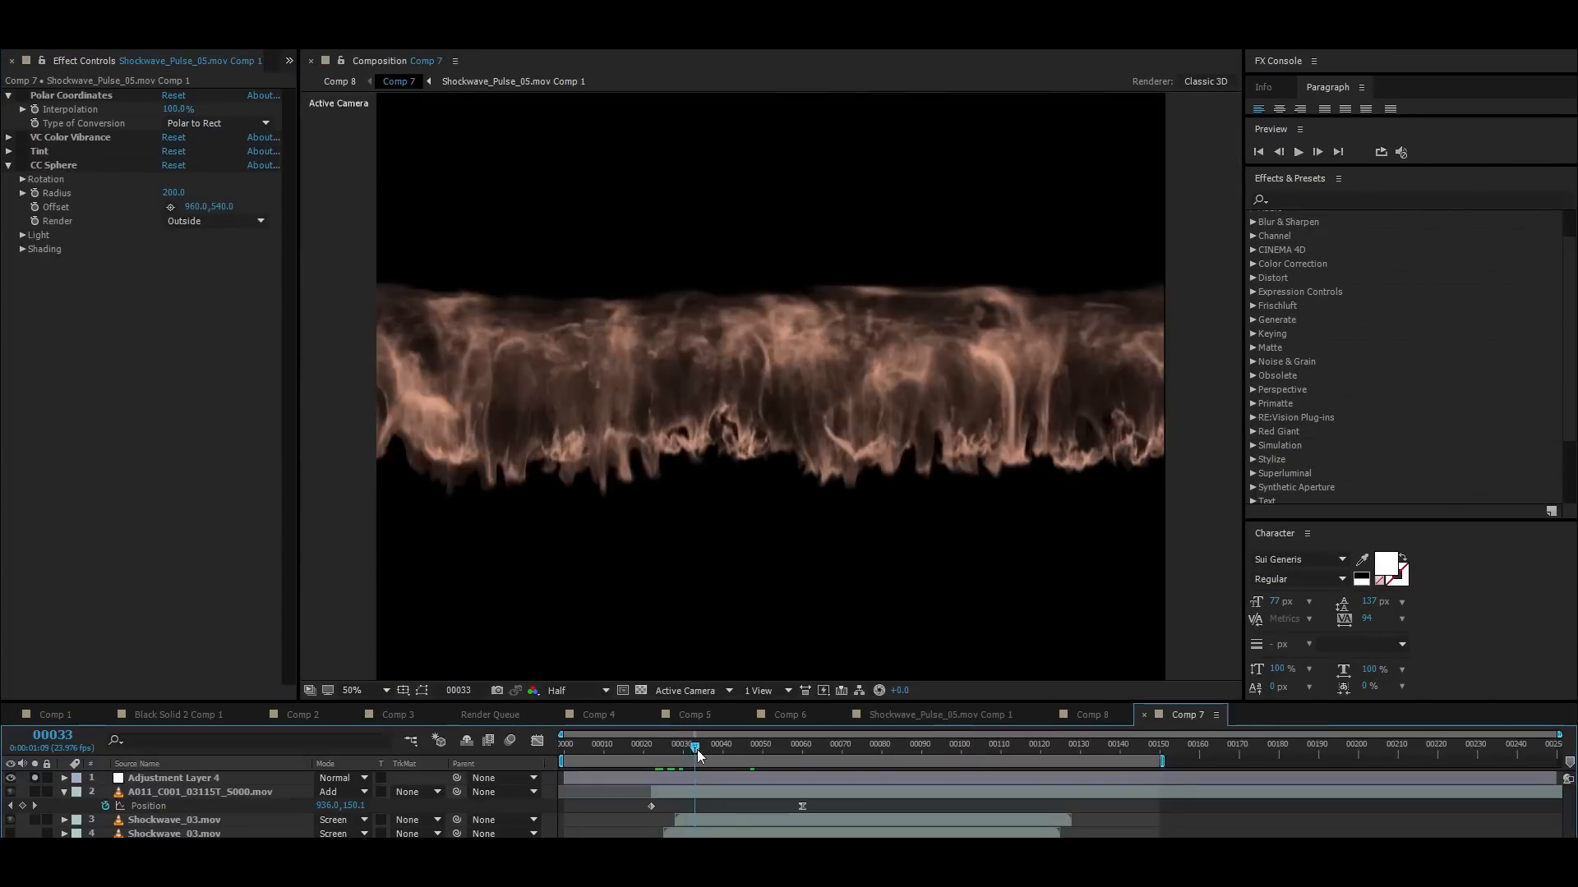
drag(697, 750, 743, 746)
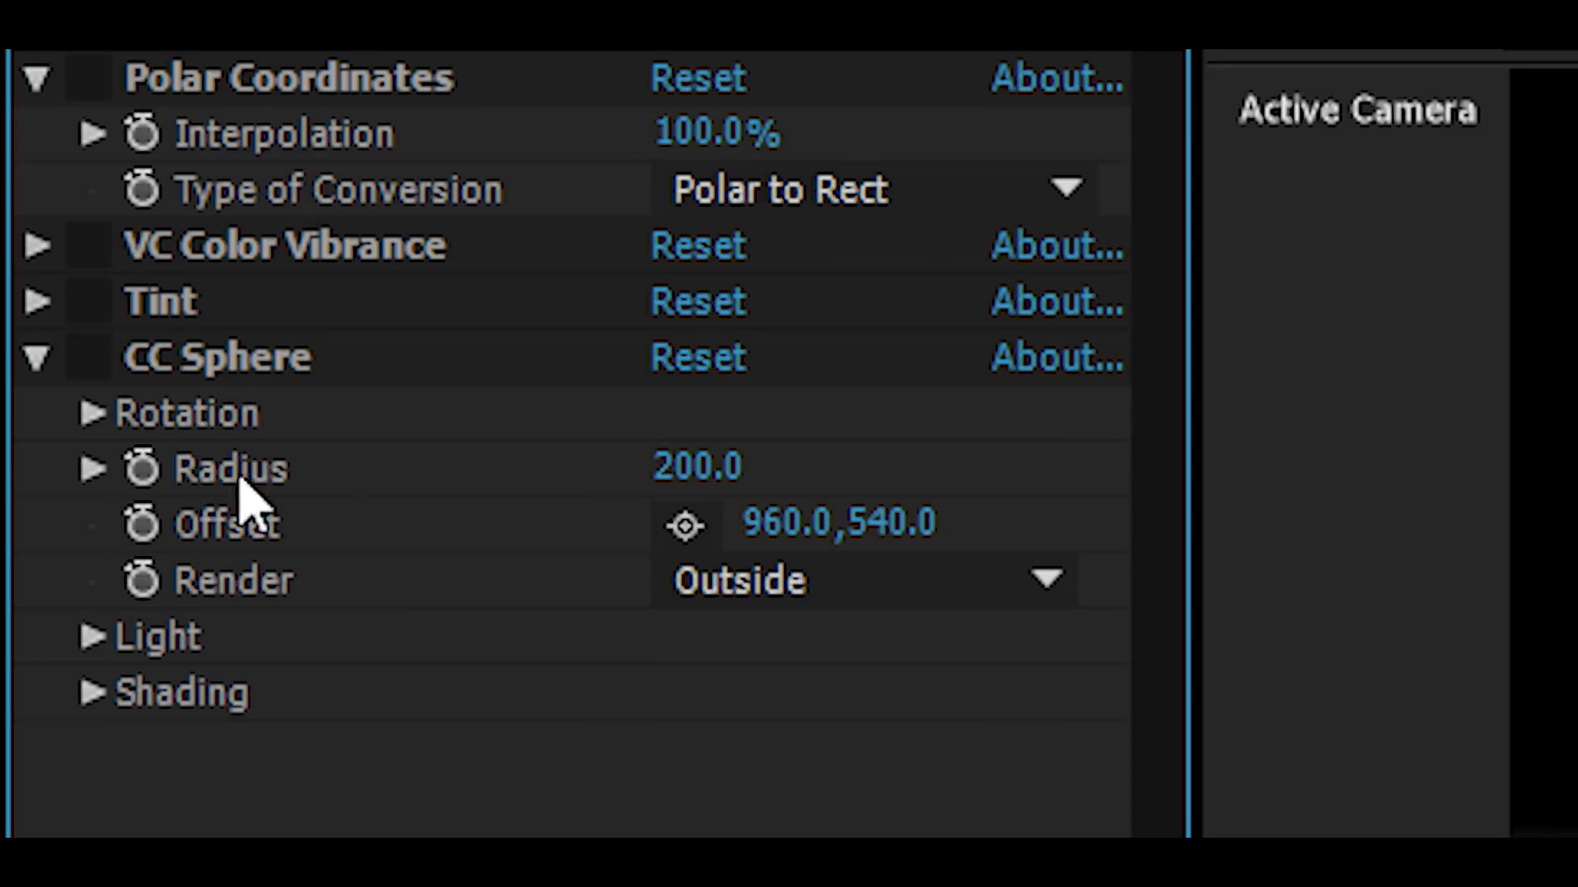
click(23, 168)
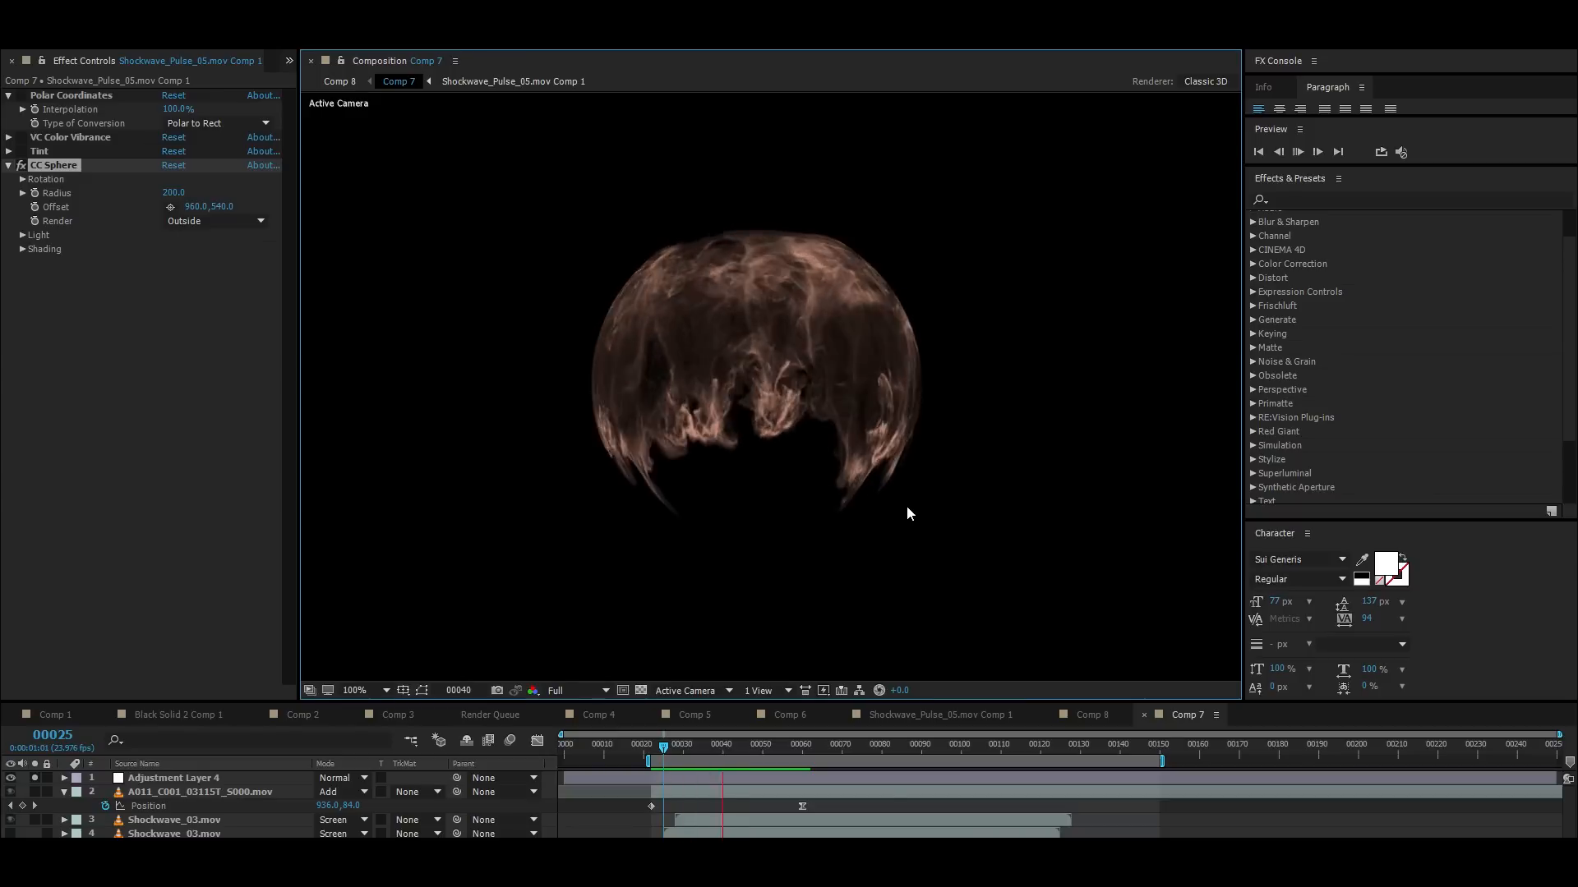
click(23, 179)
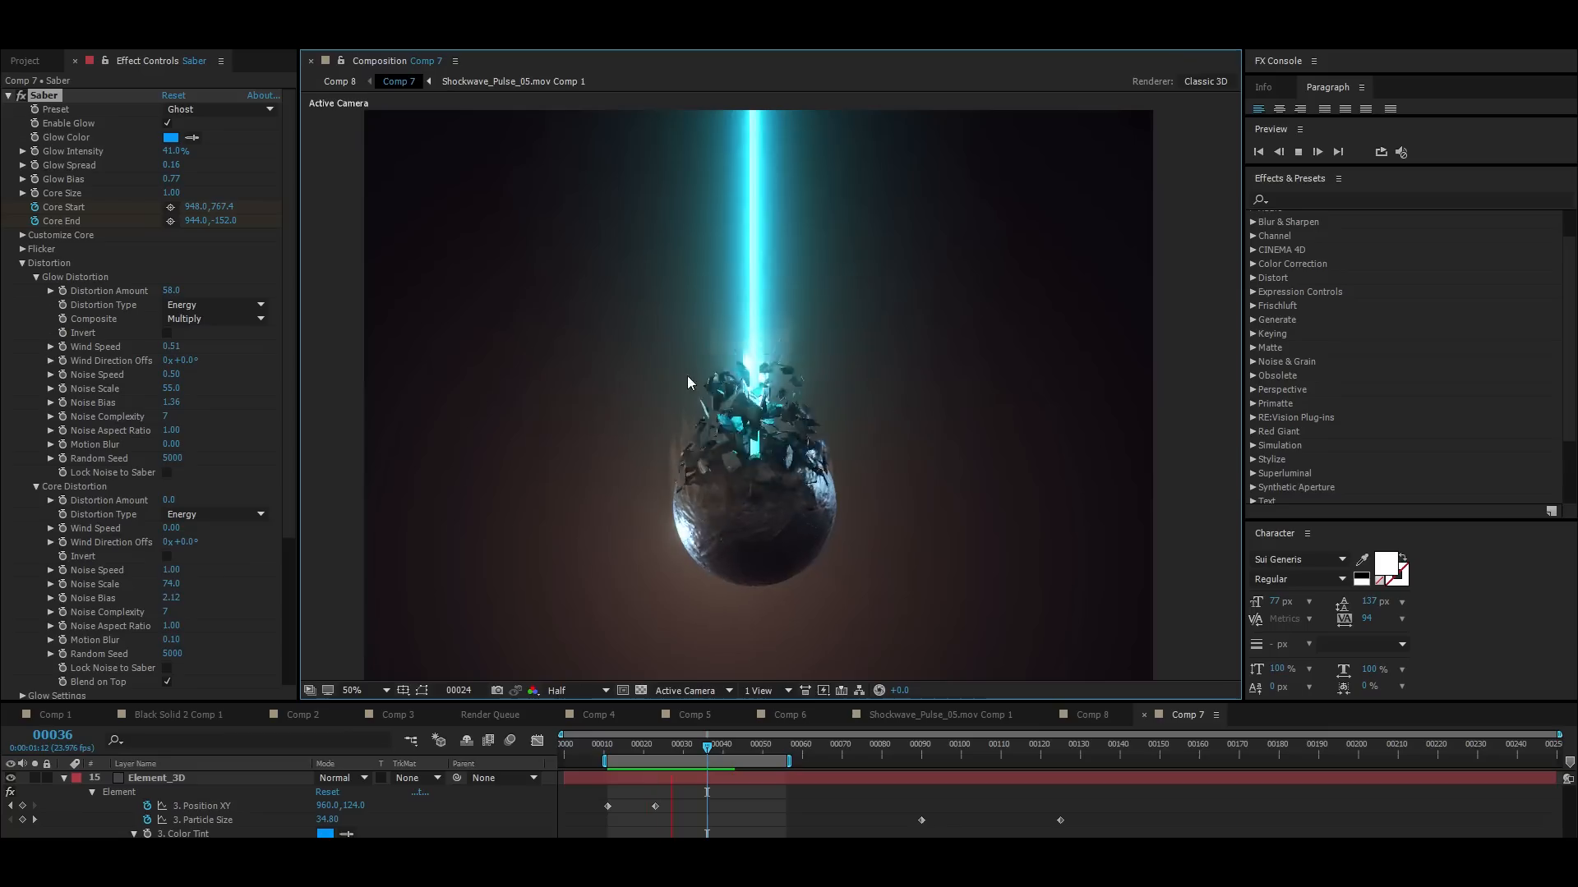
Try different Saber presets, including Nebula and Electric, on the Comp 7 beam at frame 21
drag(690, 748, 644, 760)
click(216, 539)
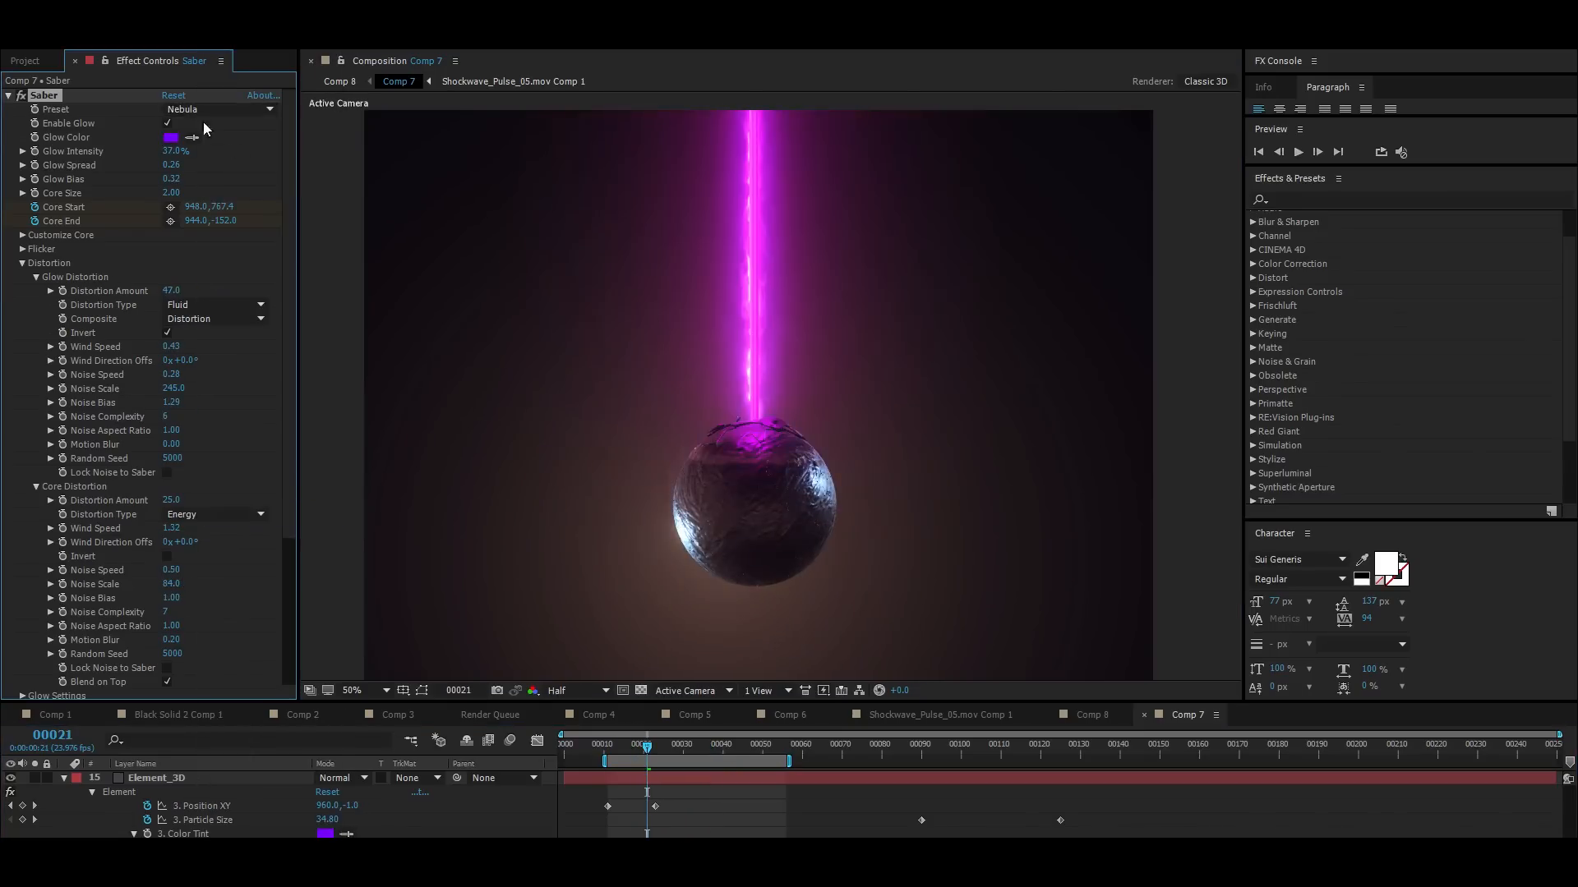
click(212, 110)
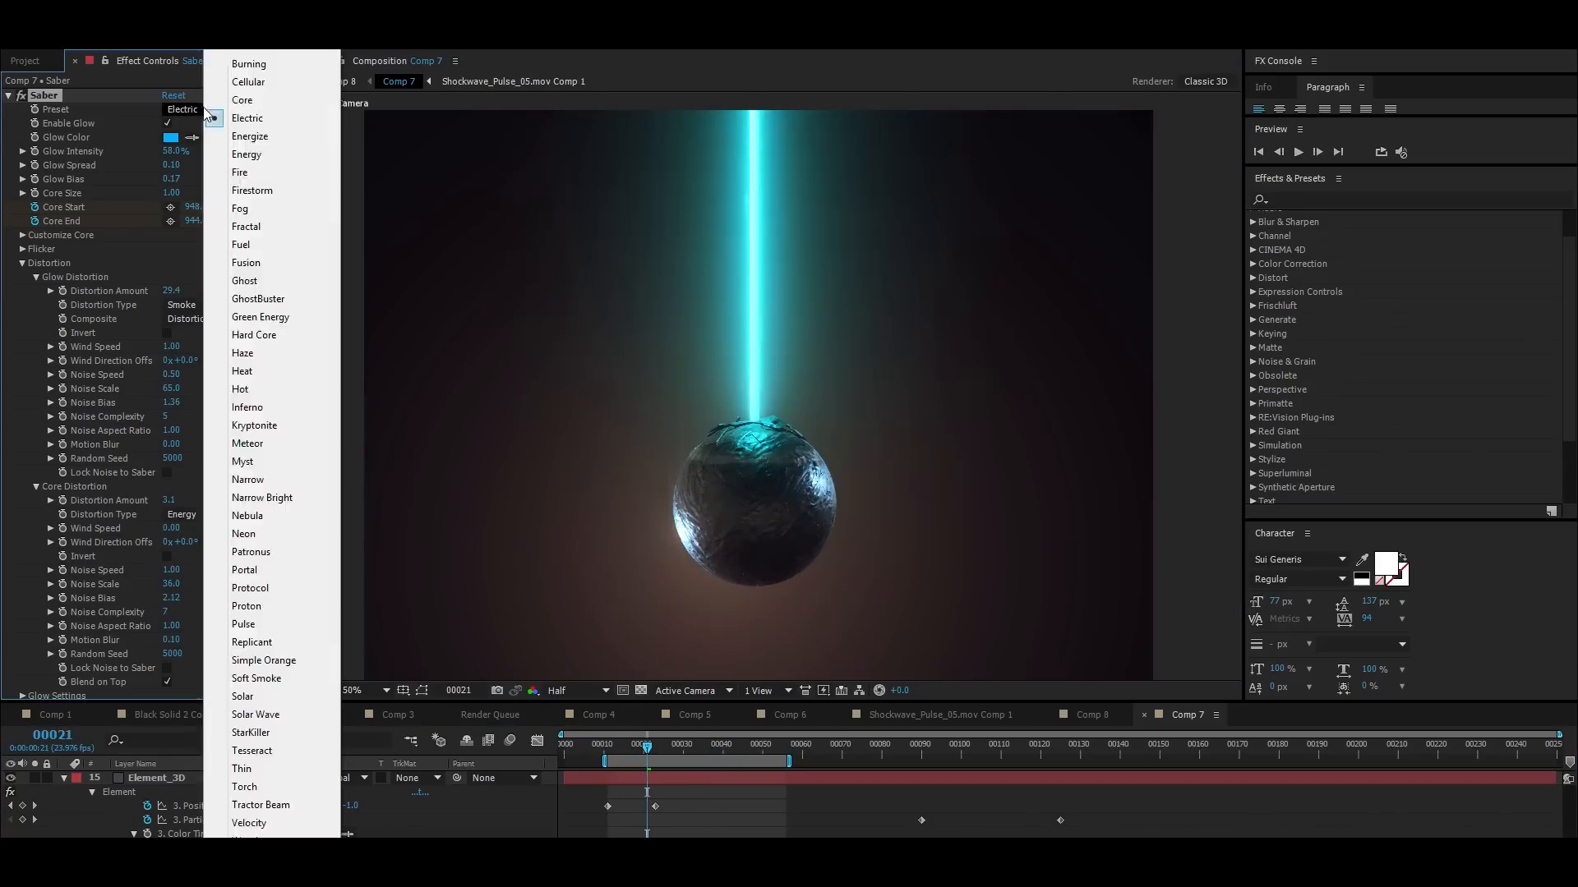
click(215, 134)
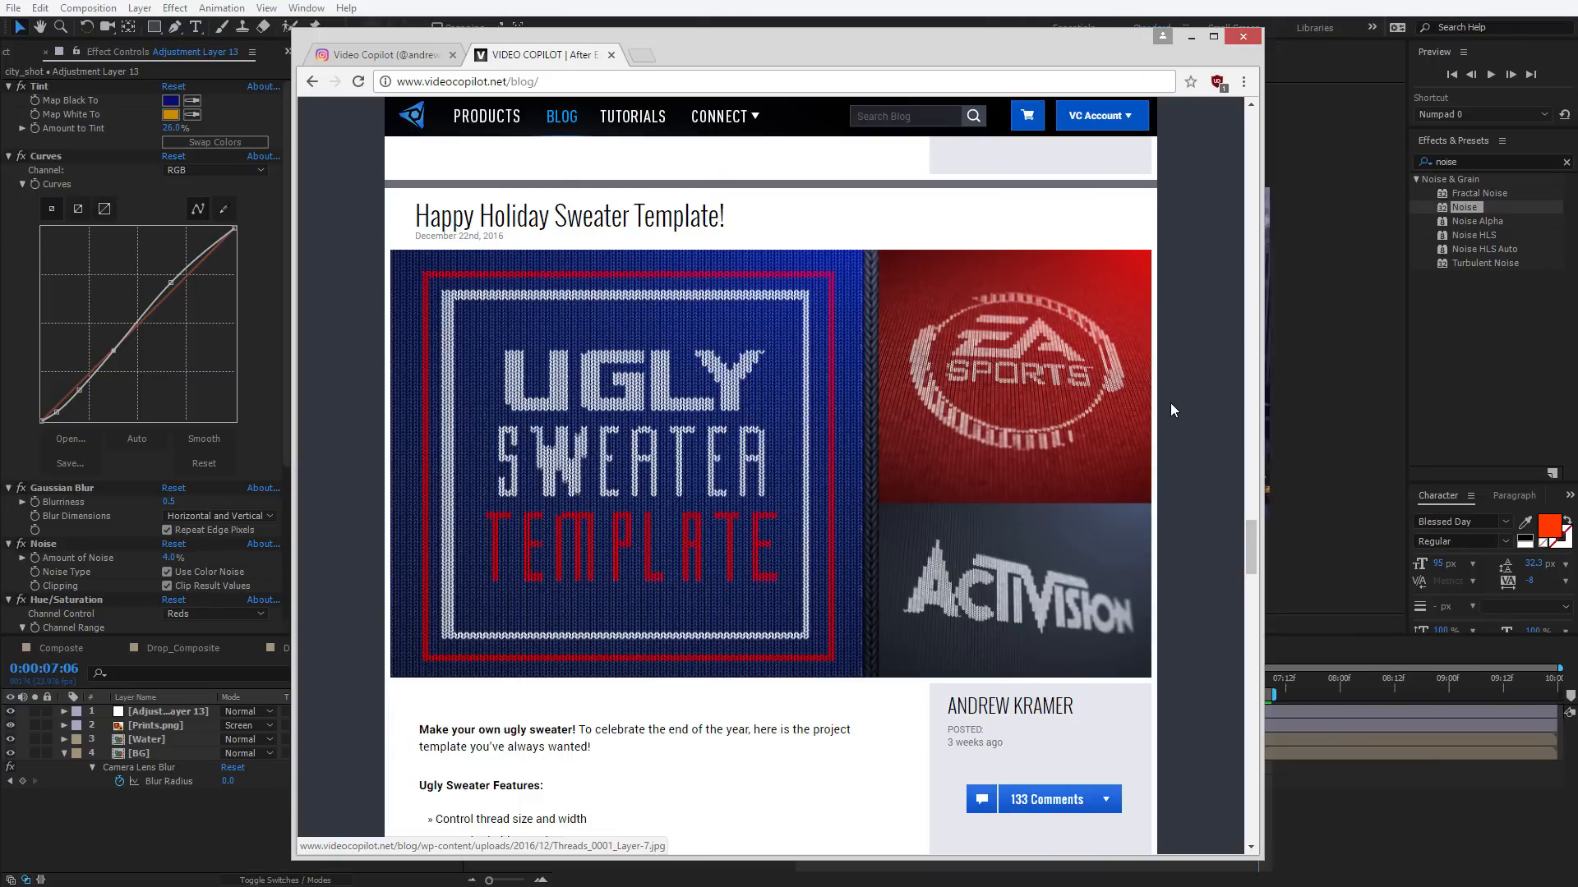
Examine enlarged EA Sports and Atari examples in the Happy Holiday Sweater Template blog post, and return to After Effects
drag(1246, 529, 1246, 529)
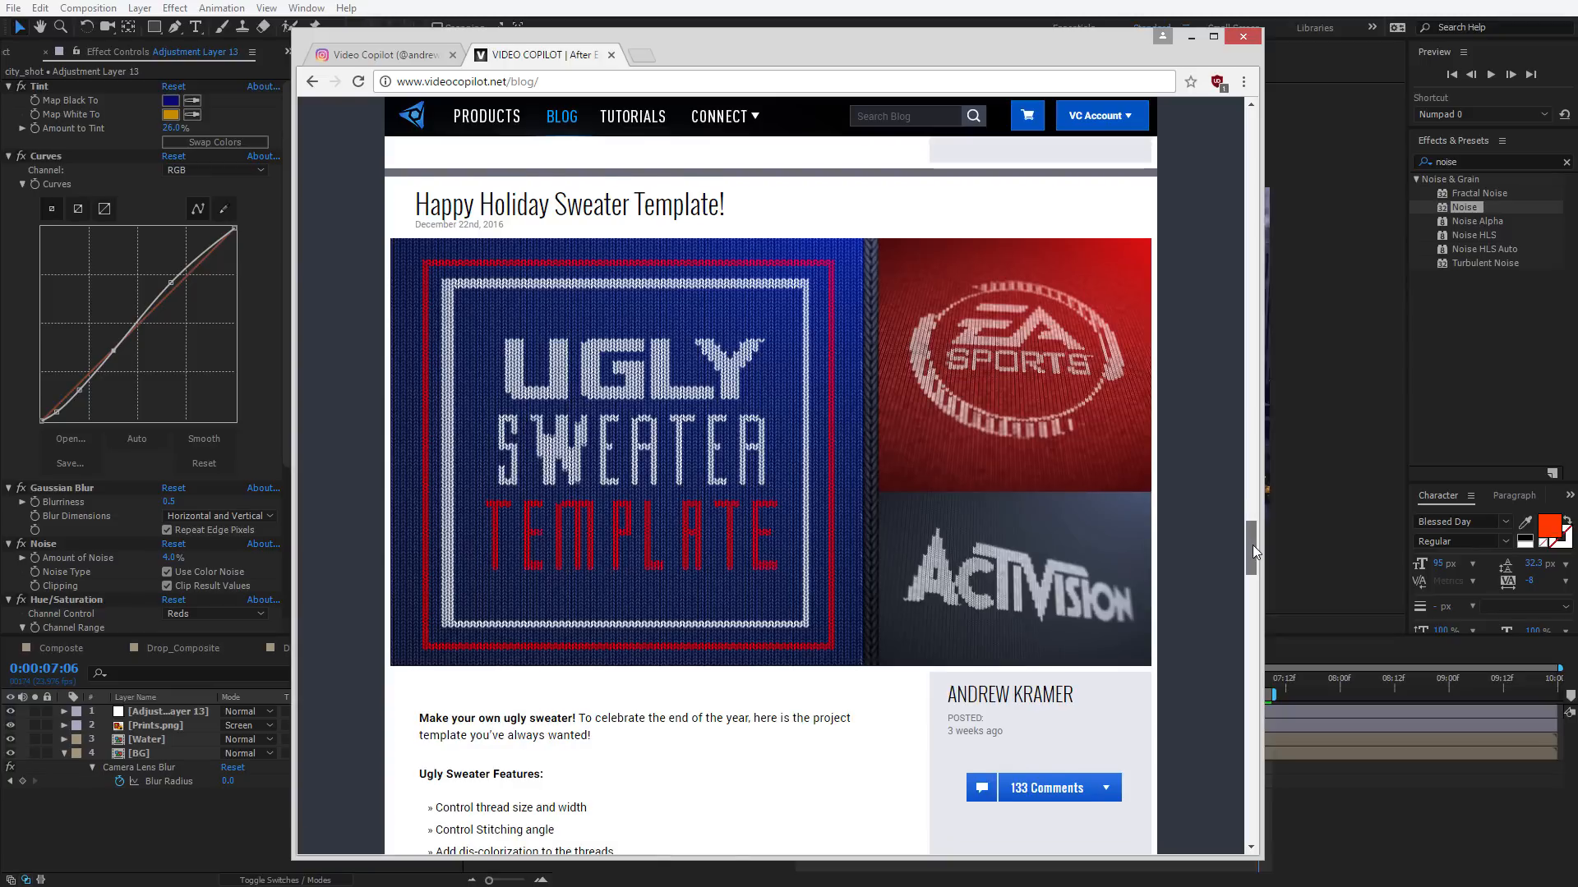
drag(1252, 544, 1236, 703)
click(574, 428)
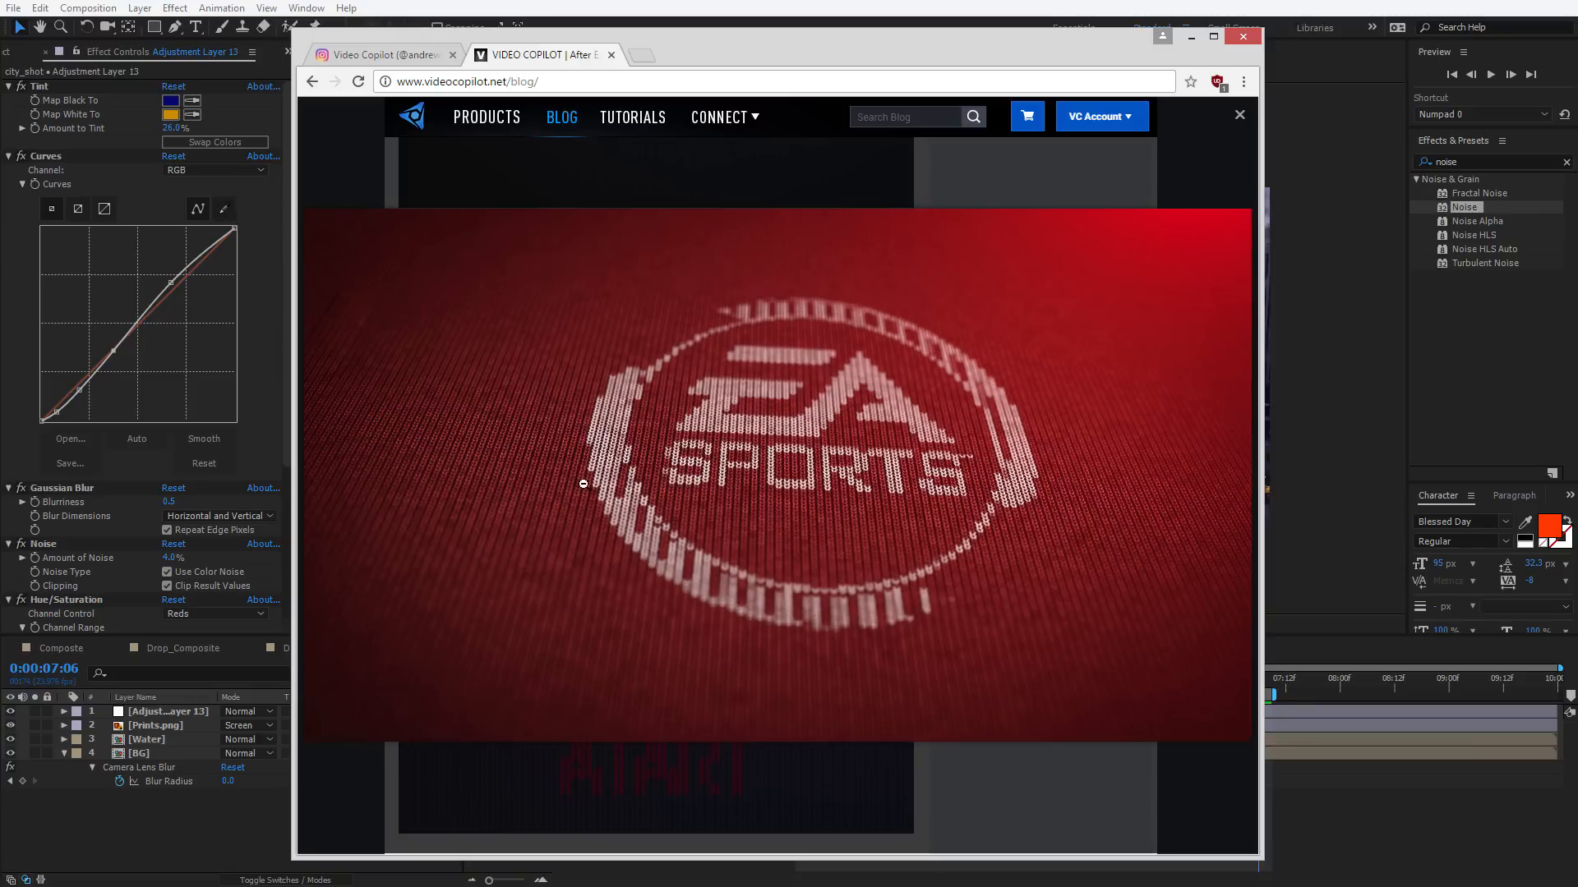
click(997, 806)
scroll(1004, 653, down, 3)
click(656, 370)
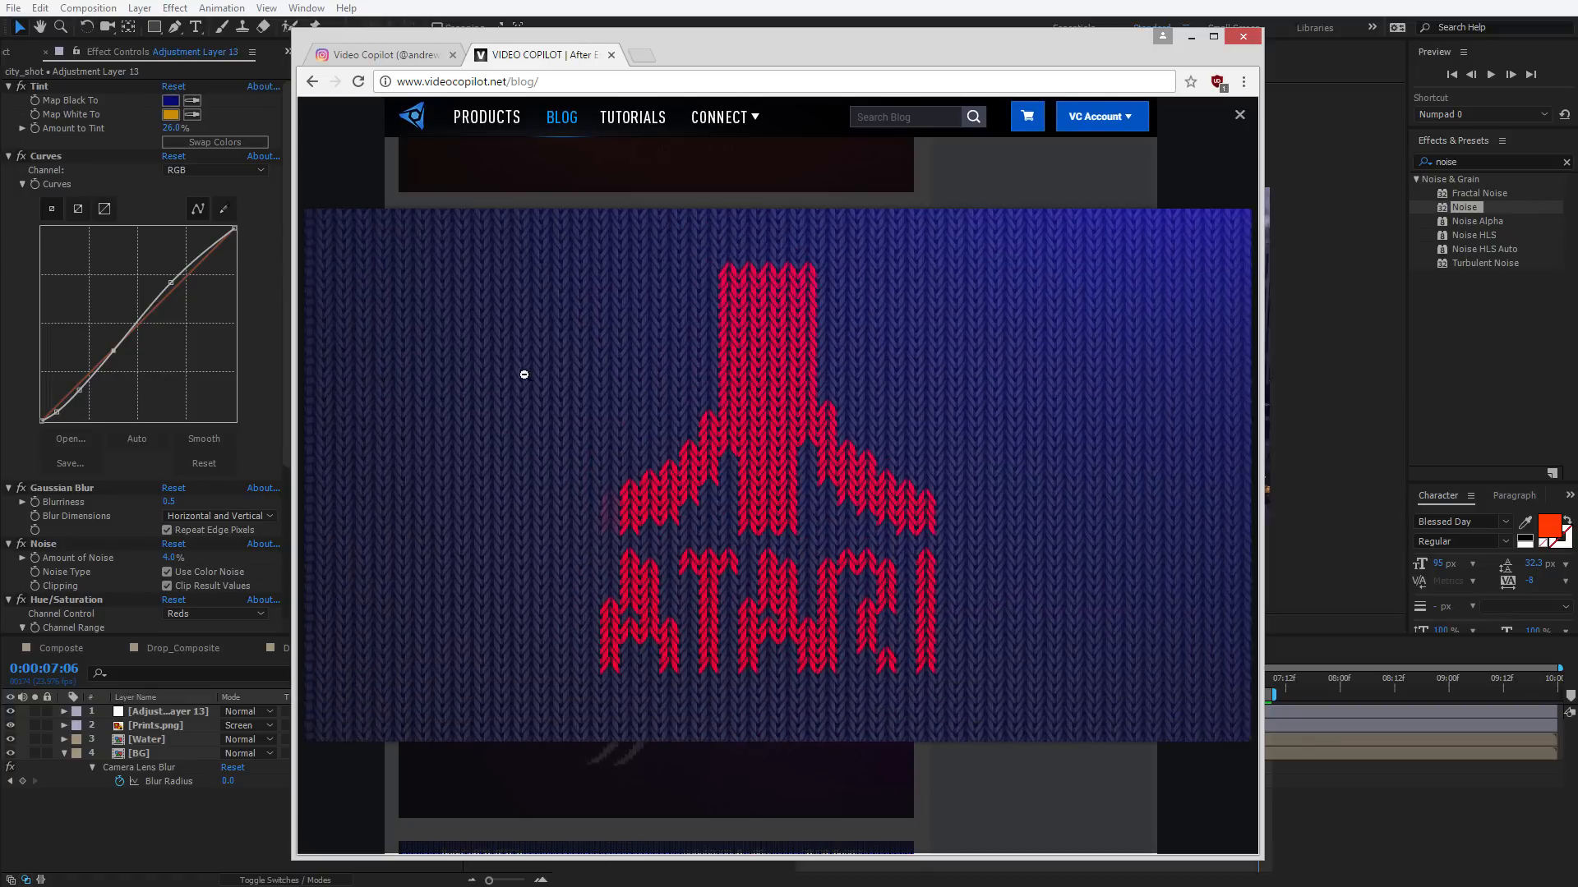
click(1049, 785)
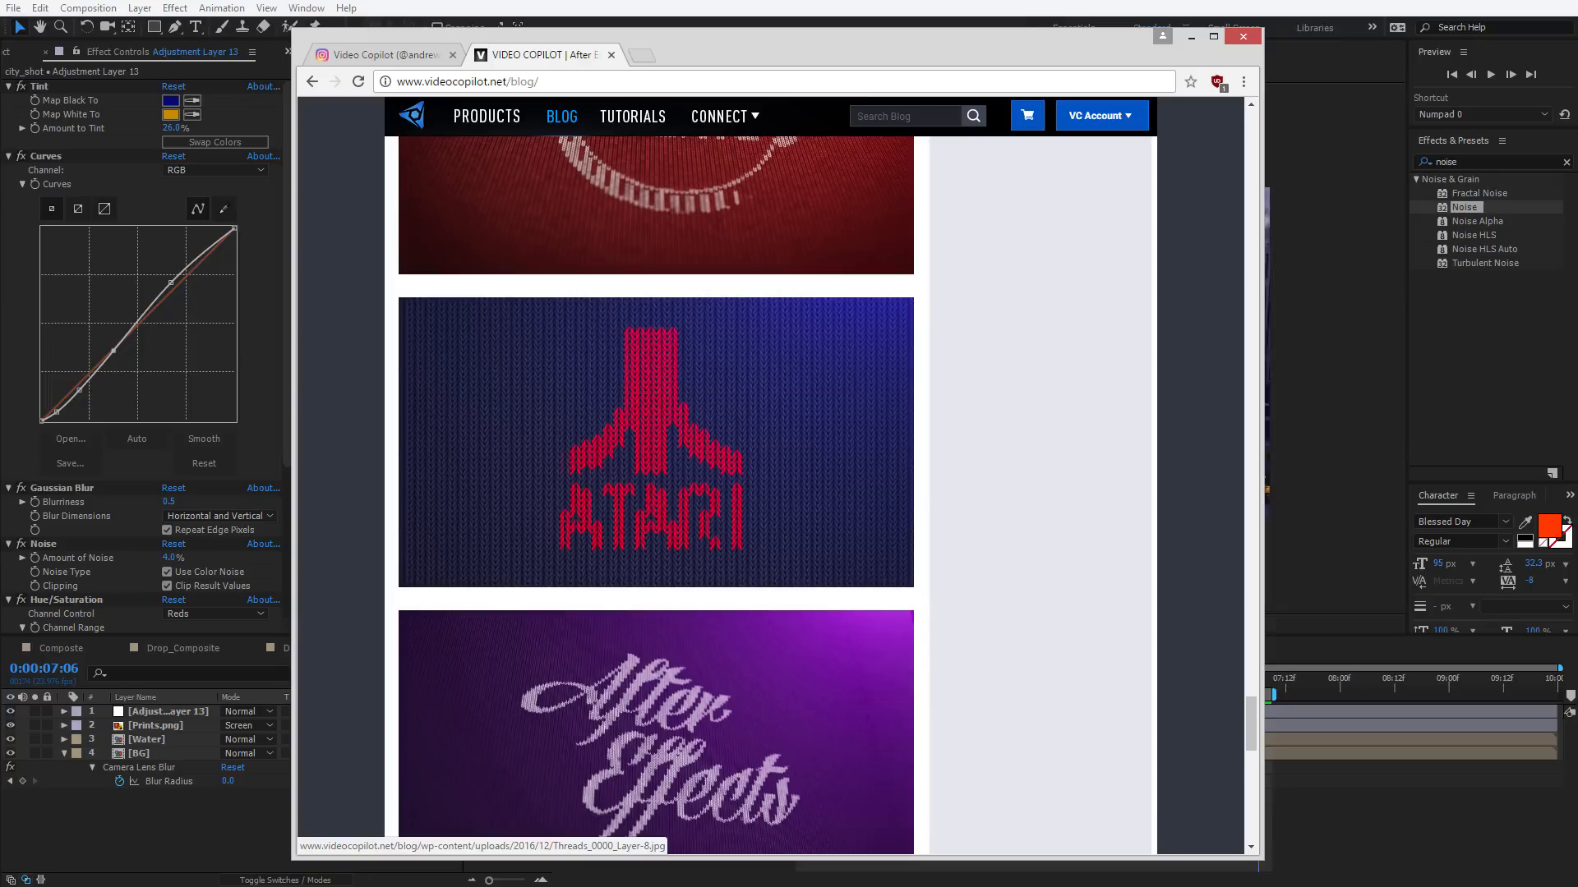
key(alt+Tab)
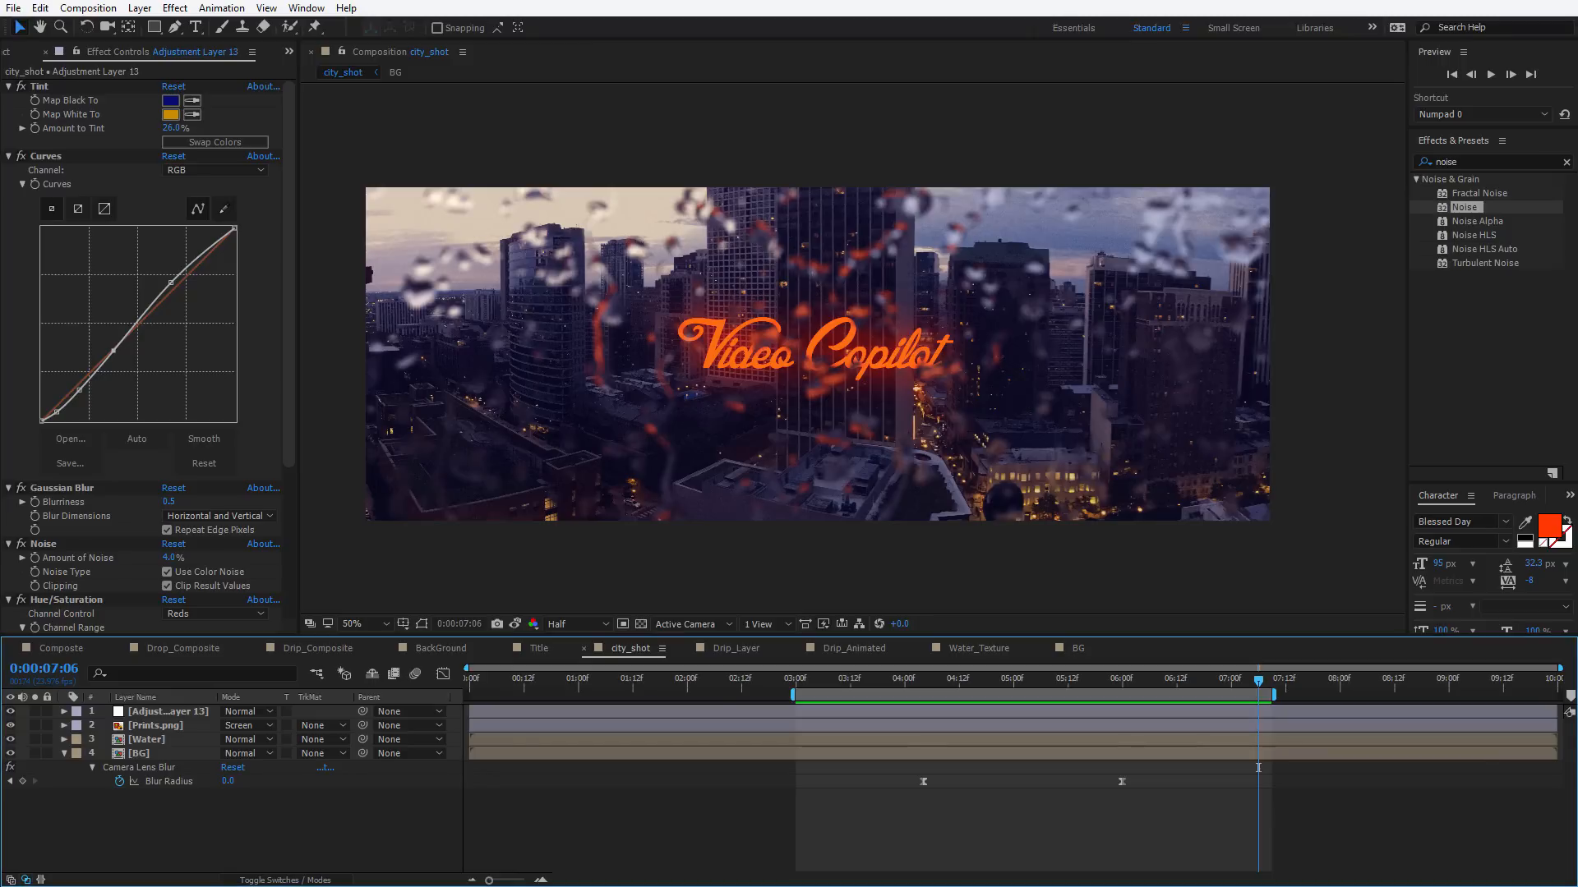